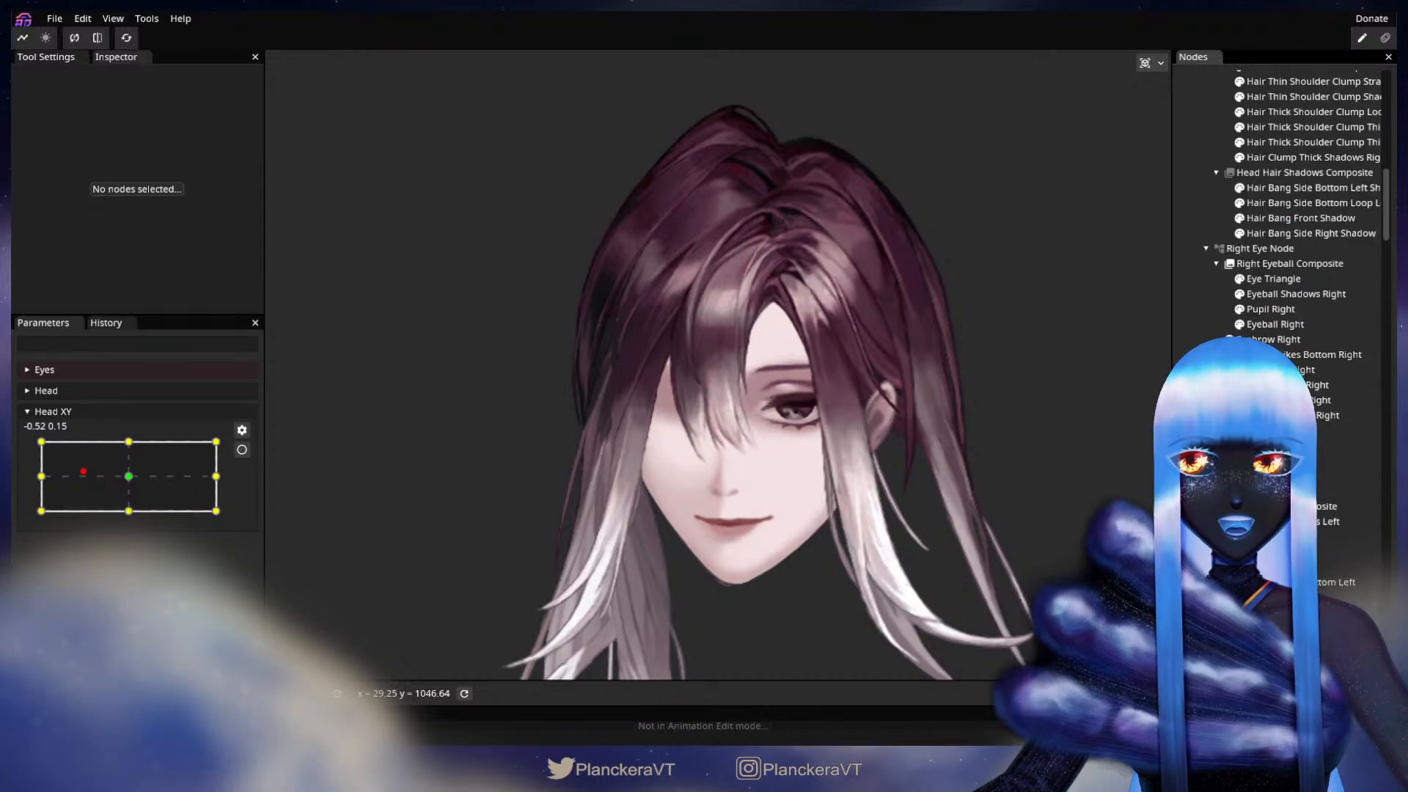
Step: Examine the hair and face while turning Head XY from near the centre to the -1.00 horizontal extreme
scroll(1247, 279, "up", 10)
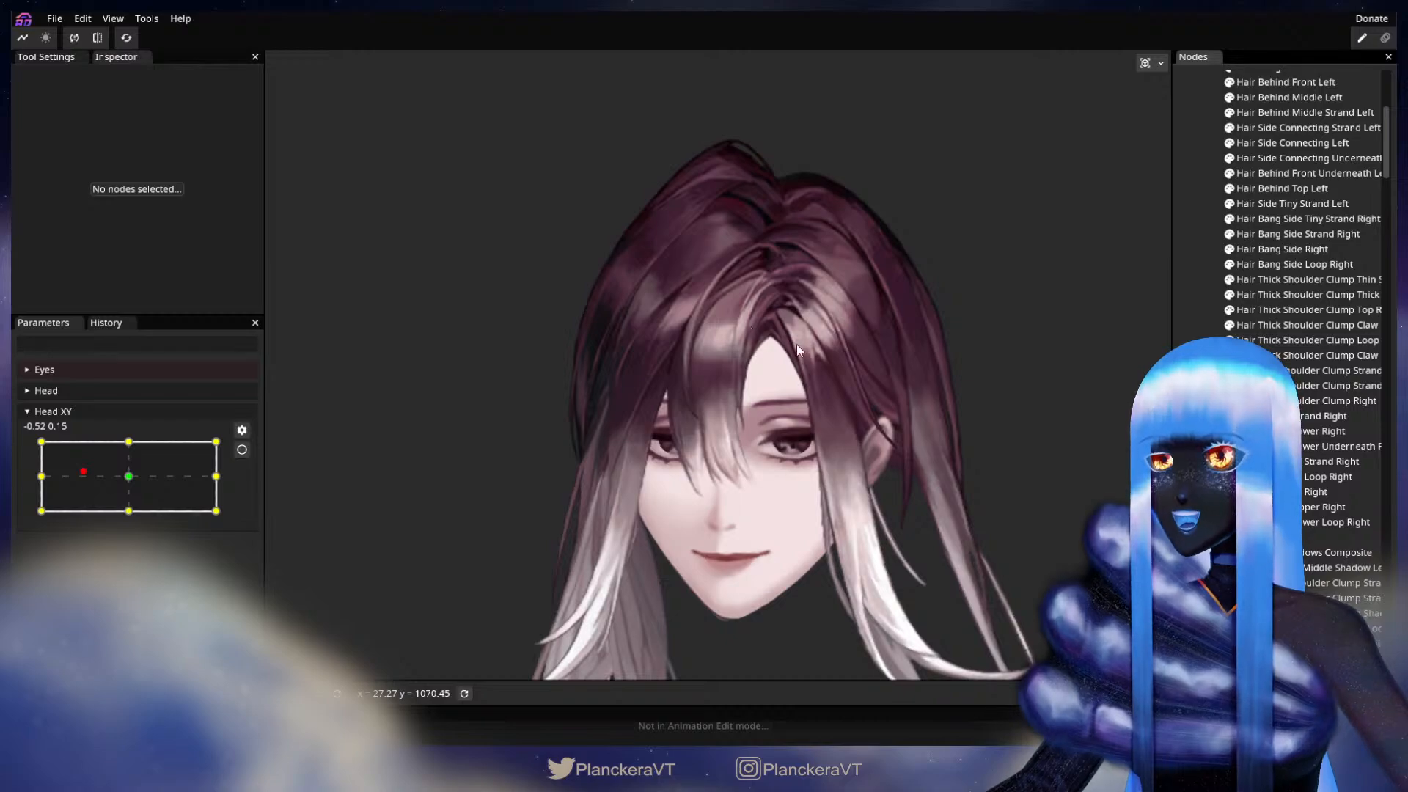
scroll(777, 359, "up", 2)
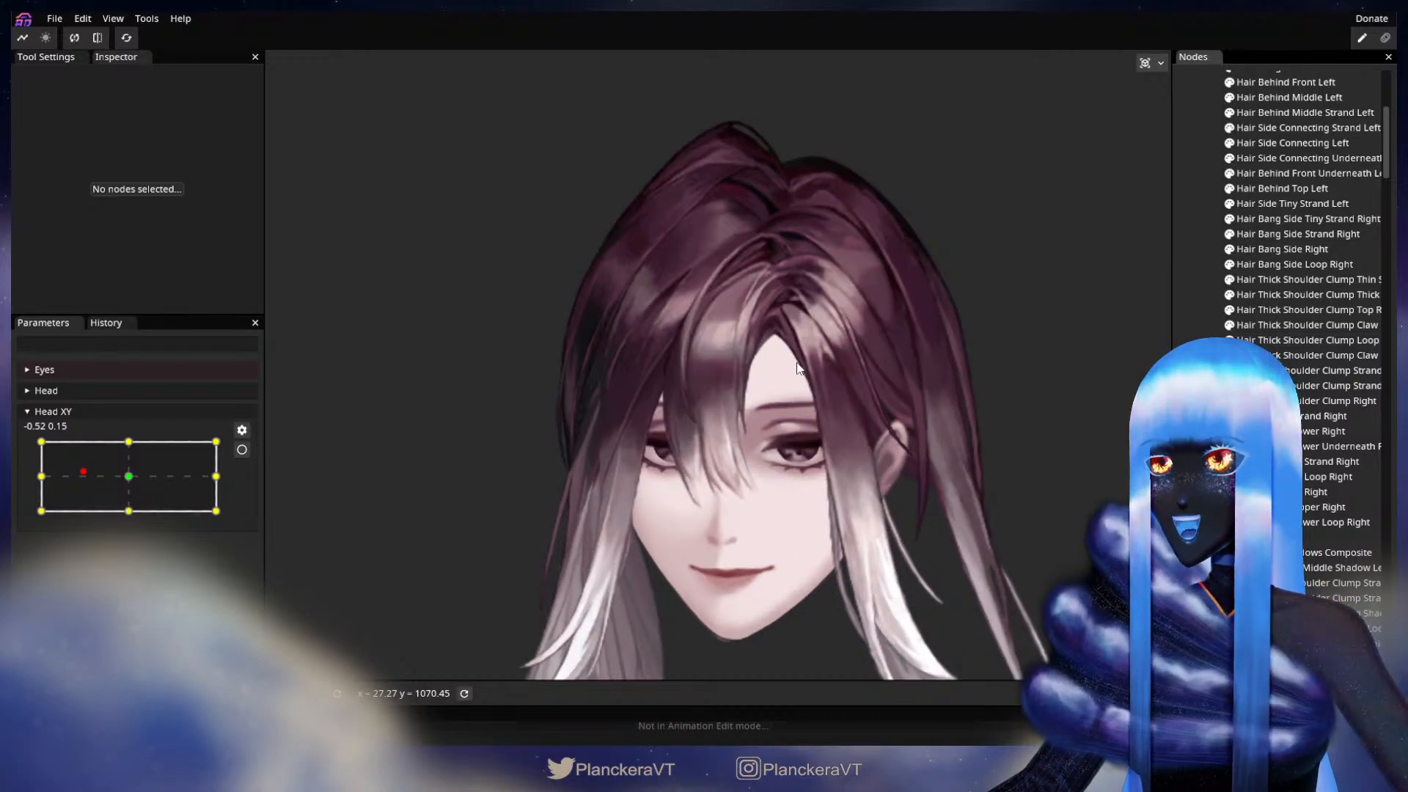
left_click_drag(809, 452, 774, 446)
scroll(774, 446, "down", 1)
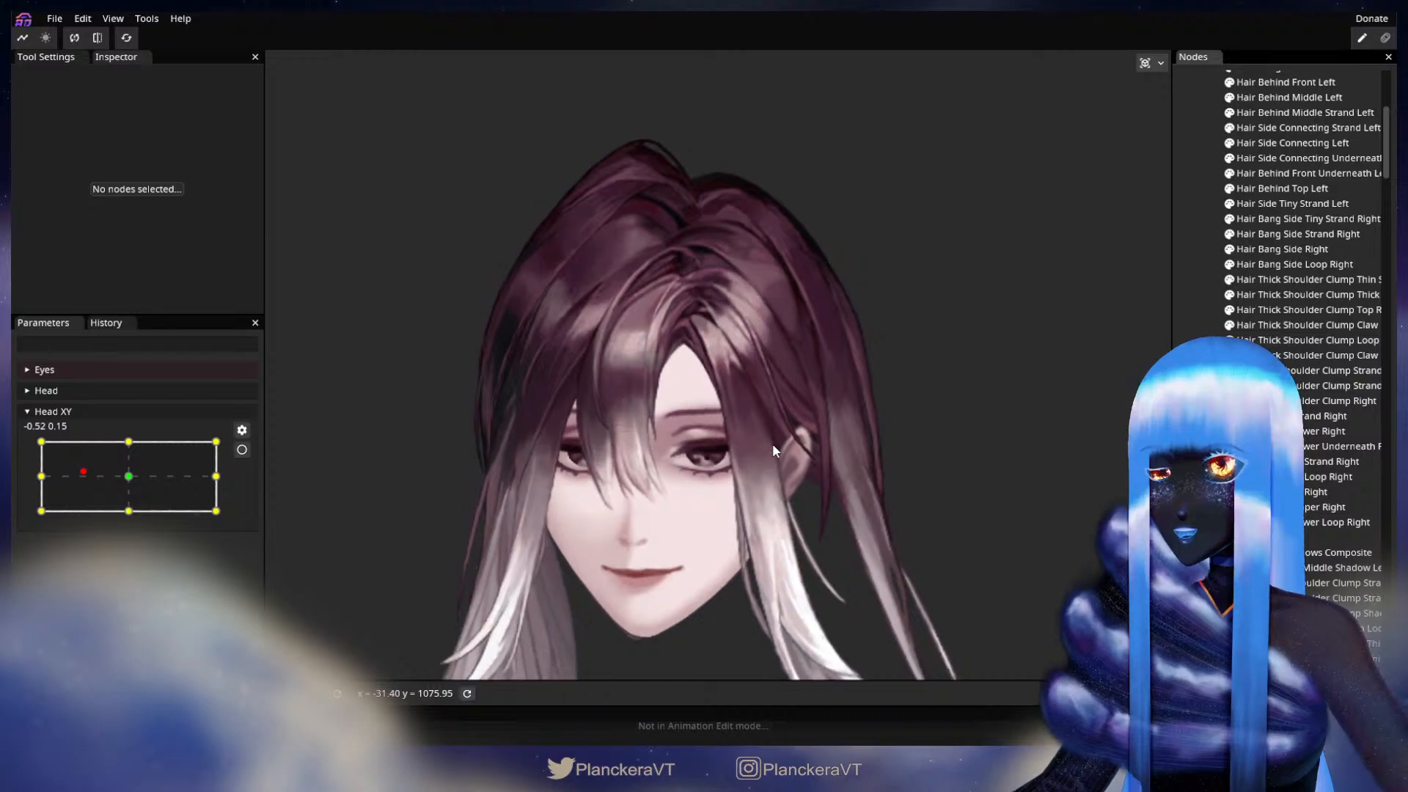
left_click_drag(79, 474, 127, 481)
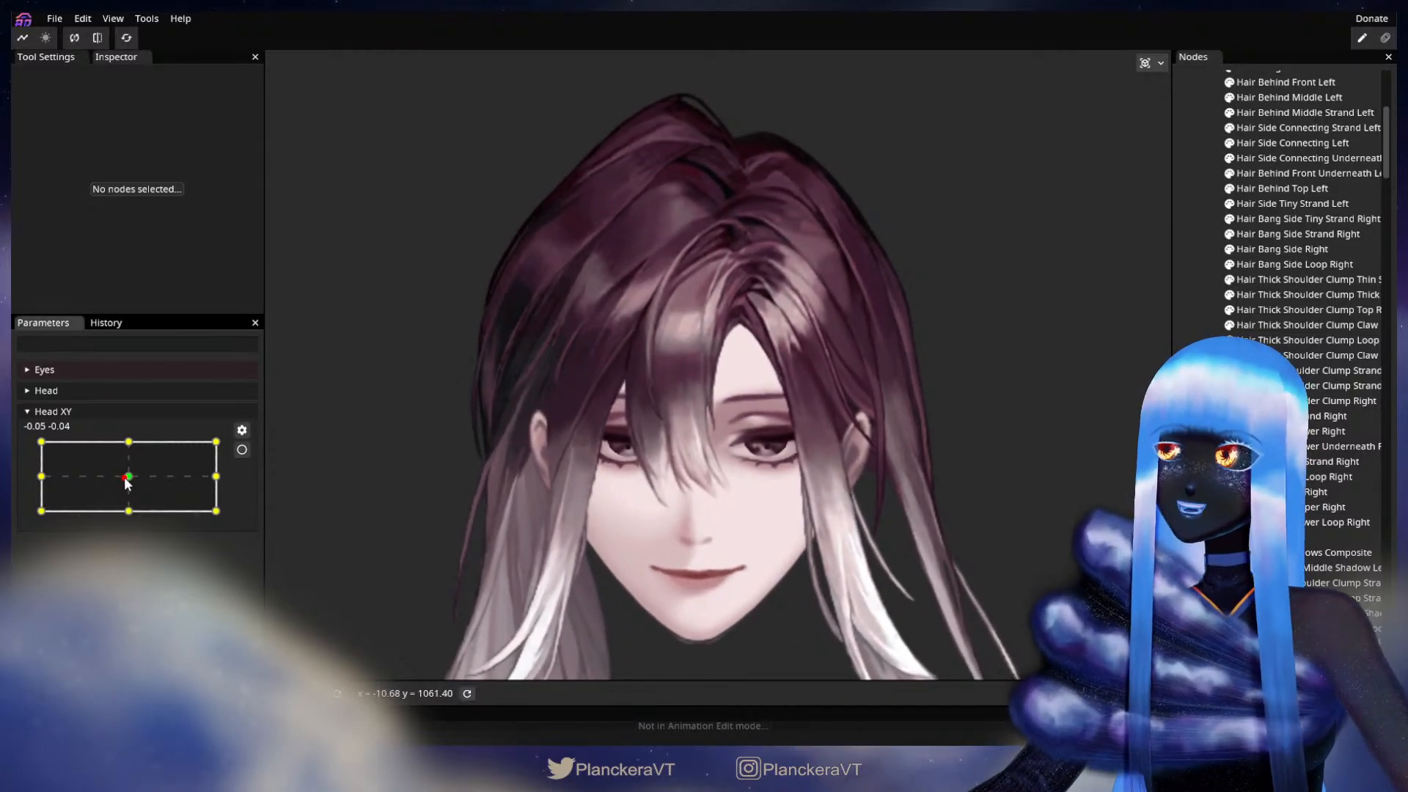
left_click_drag(125, 478, 29, 478)
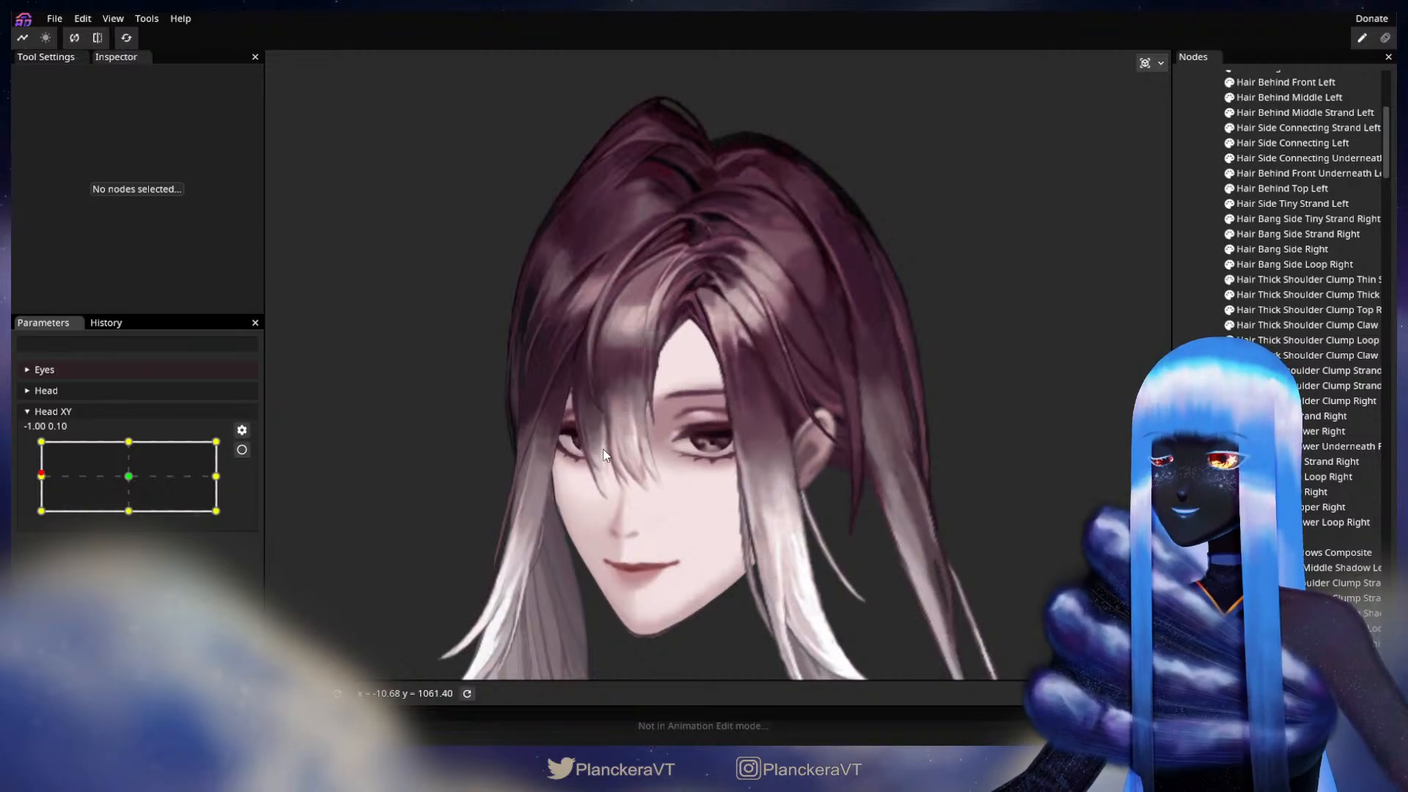
scroll(589, 481, "up", 3)
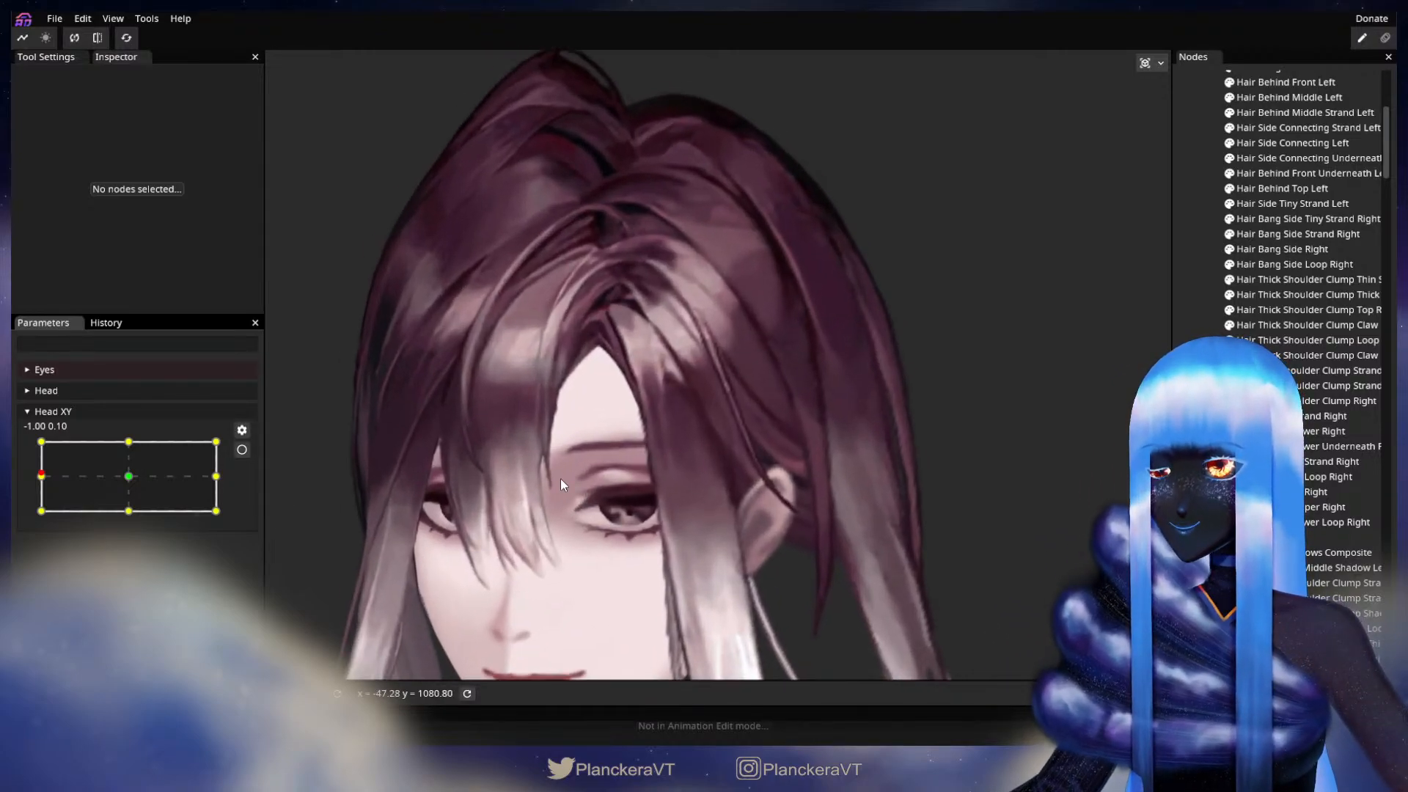
scroll(554, 476, "up", 2)
scroll(620, 491, "down", 1)
left_click_drag(527, 429, 659, 393)
scroll(658, 395, "down", 2)
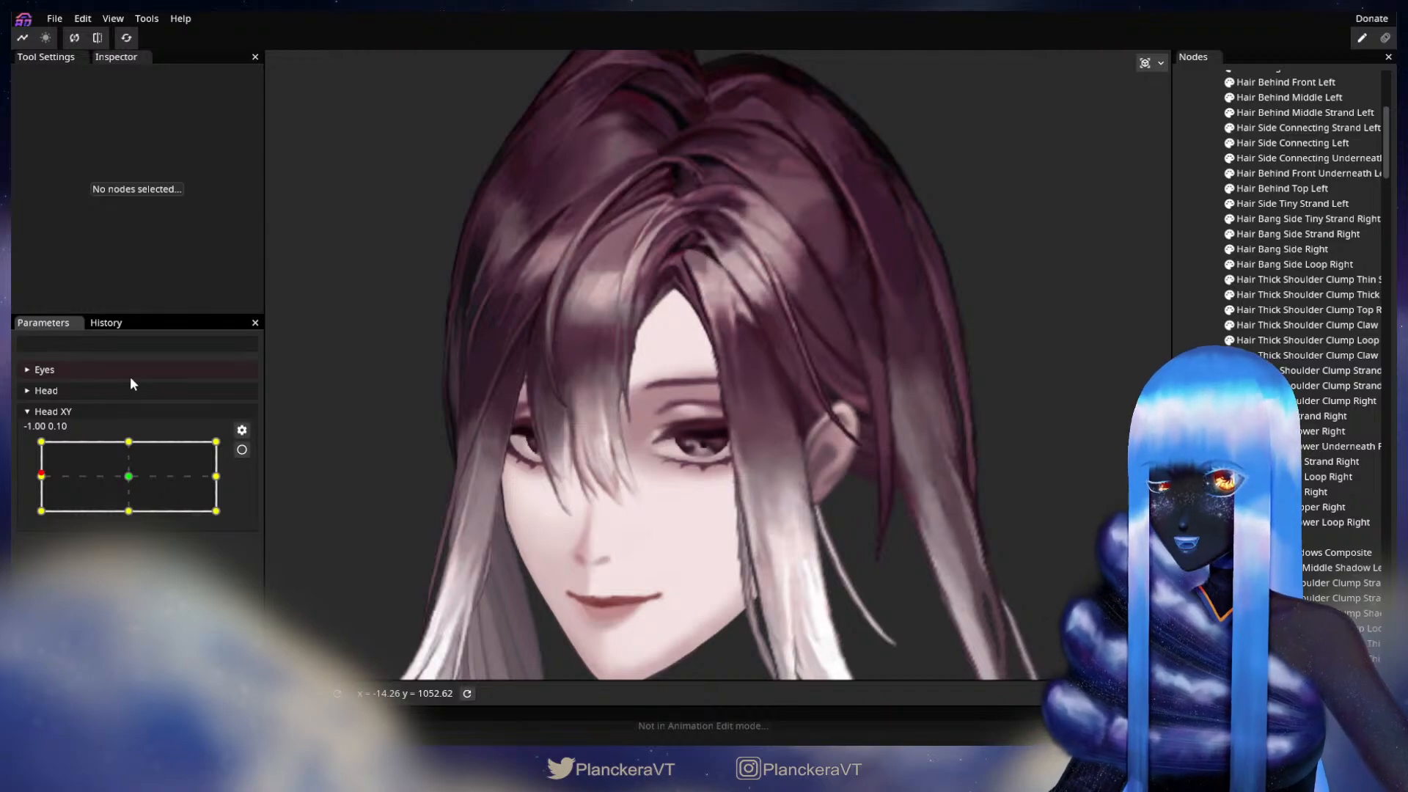
Step: Preview the opposite head turn by moving Head XY to about 0.98, 0.02 and back near the centre
left_click(42, 478)
mouse_move(42, 478)
left_mouse_down()
mouse_move(210, 480)
mouse_move(28, 486)
left_mouse_up()
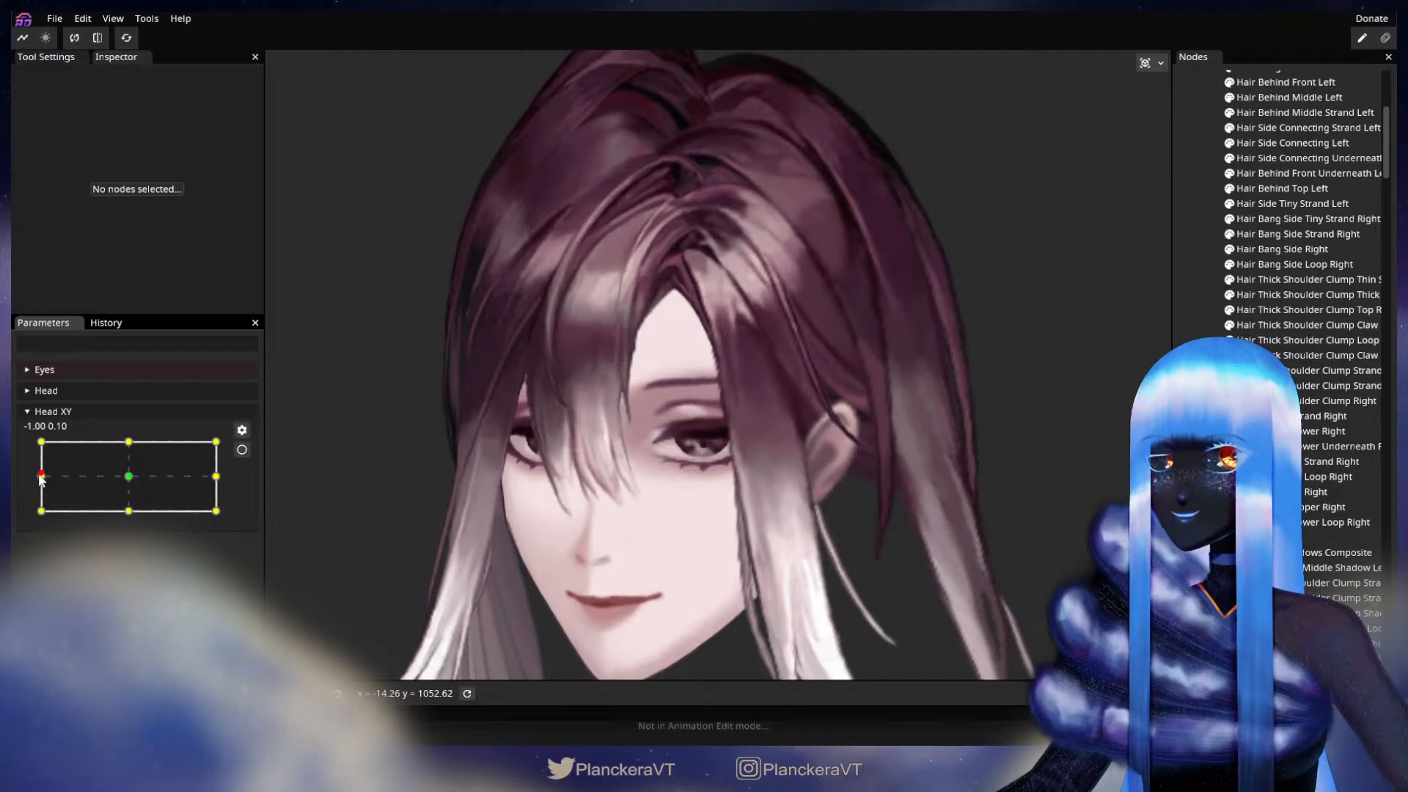
left_click_drag(42, 477, 214, 486)
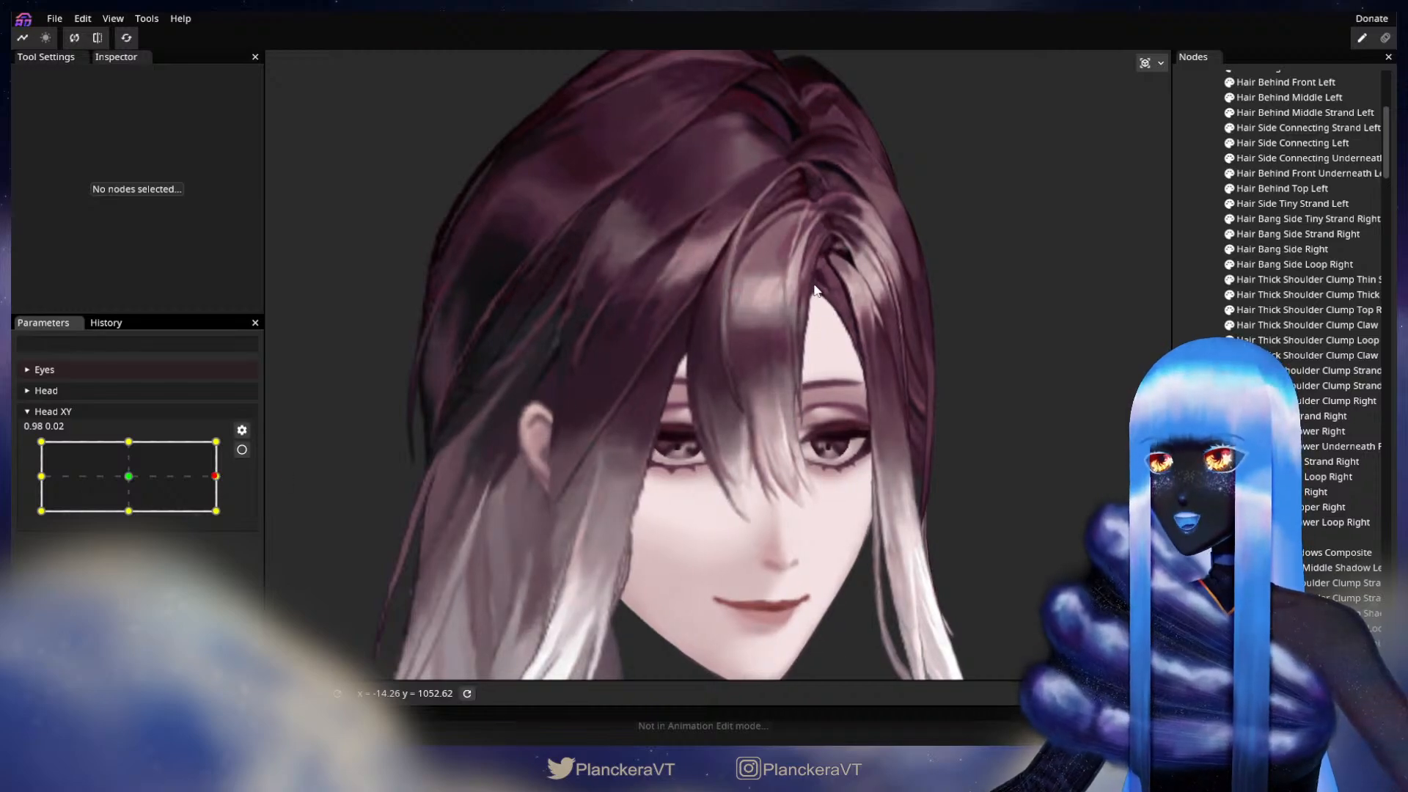
left_click_drag(211, 480, 132, 478)
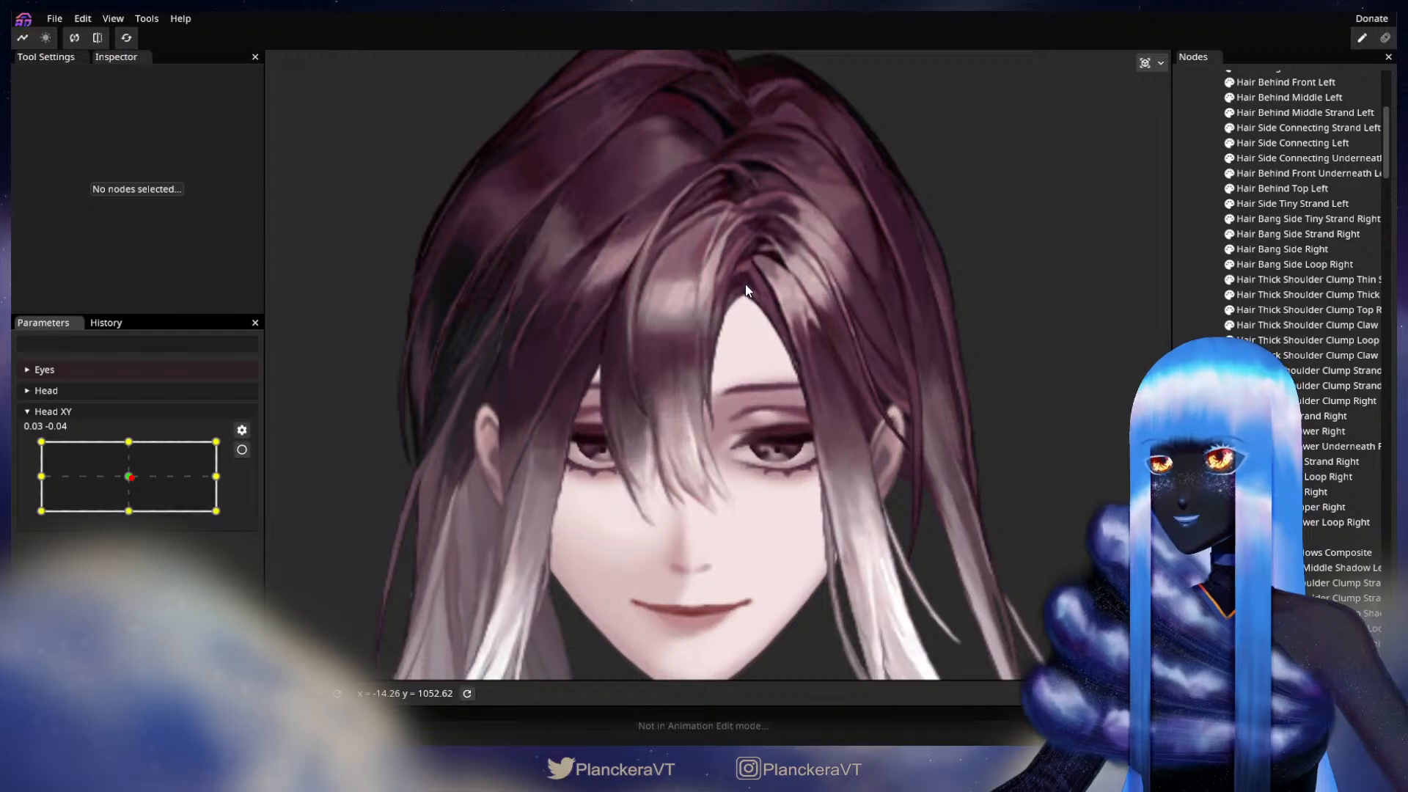
Step: Set Head XY to the 1.00, 0.00 keypoint and arm the parameter for editing
left_click_drag(129, 476, 216, 476)
left_click(242, 449)
scroll(464, 451, "up", 6)
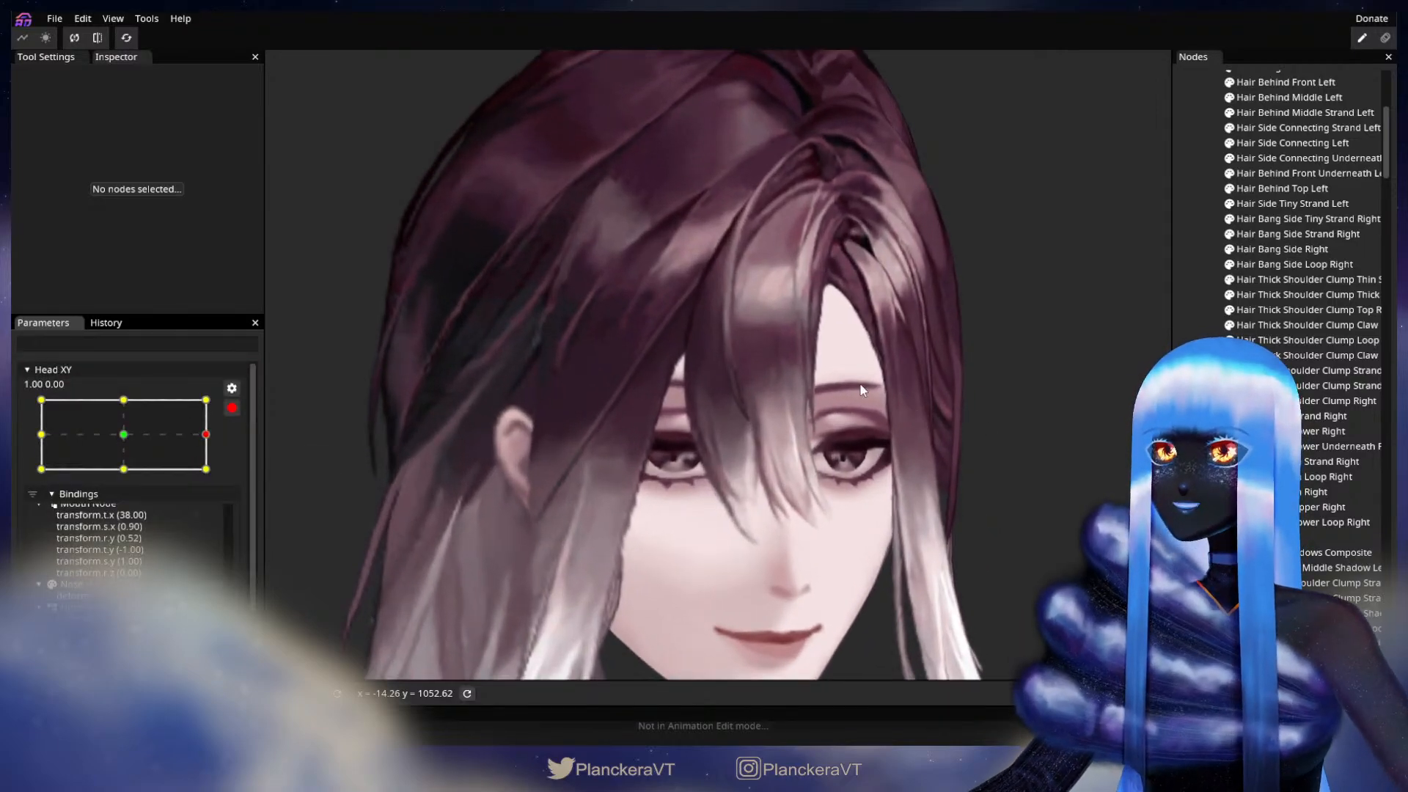
scroll(720, 424, "up", 4)
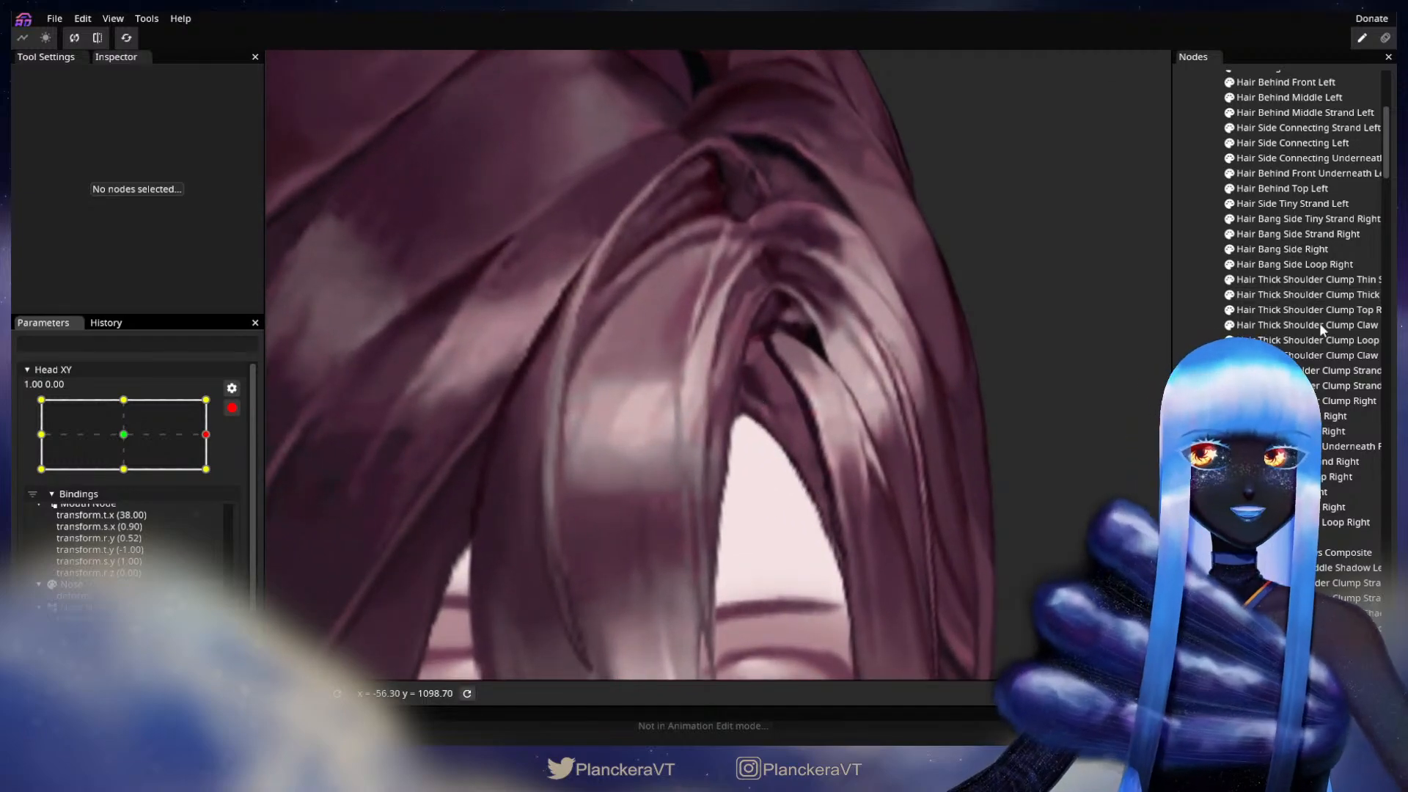
scroll(1322, 317, "up", 5)
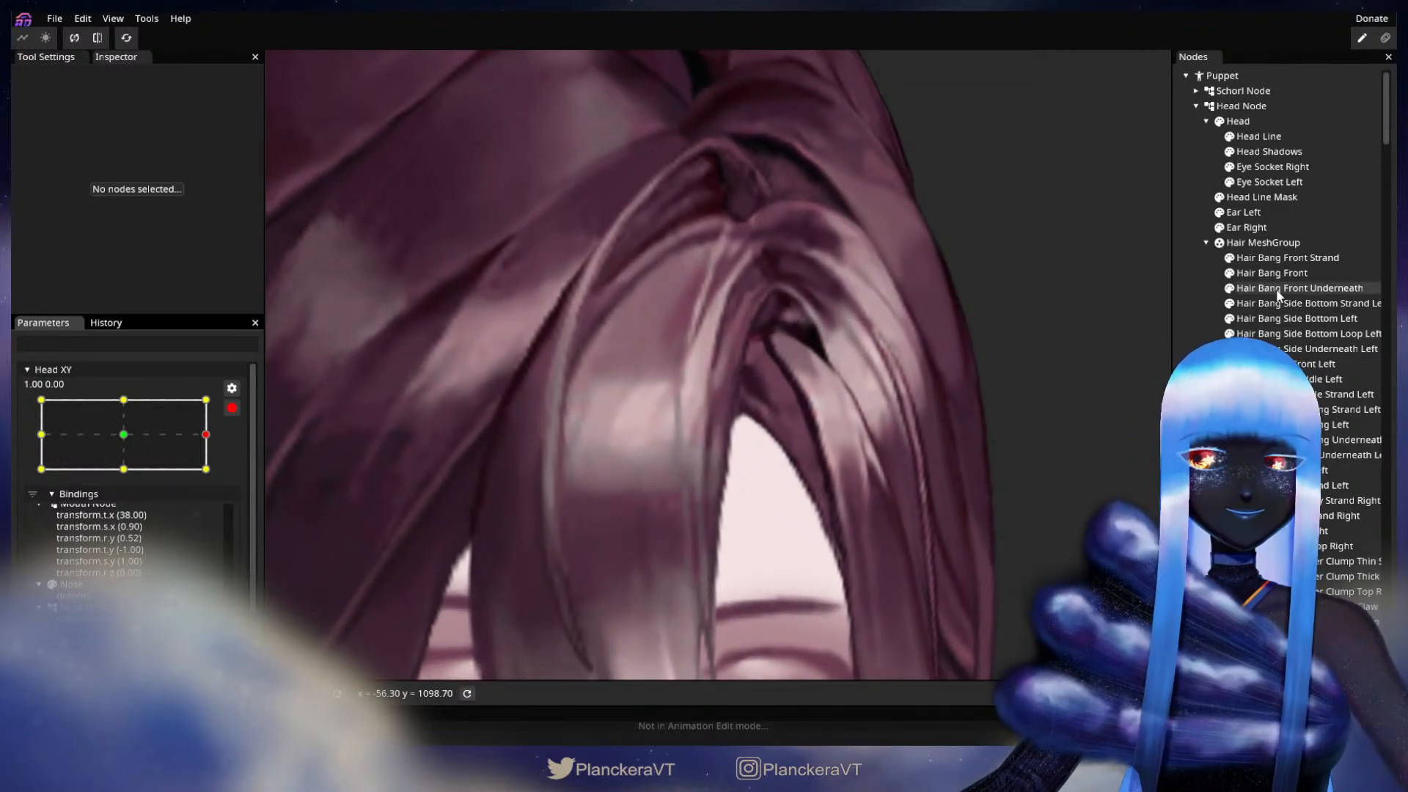
Step: Nudge the vertices along the inner edge of the Hair Bang Front Underneath mesh near the hair parting, finishing with the part deselected
left_click(1317, 291)
scroll(769, 440, "up", 2)
left_click(747, 406)
left_click_drag(761, 381, 773, 382)
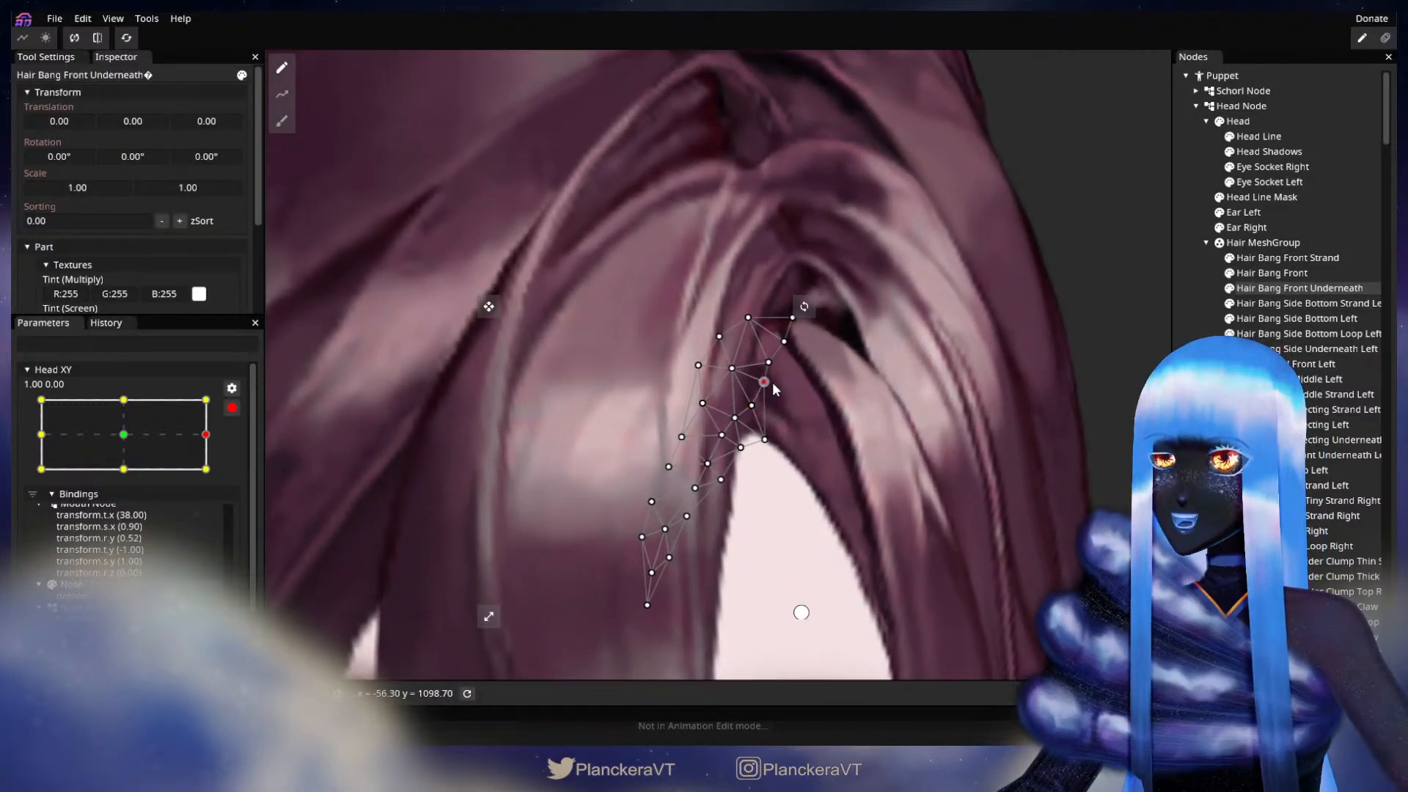
left_click(768, 440)
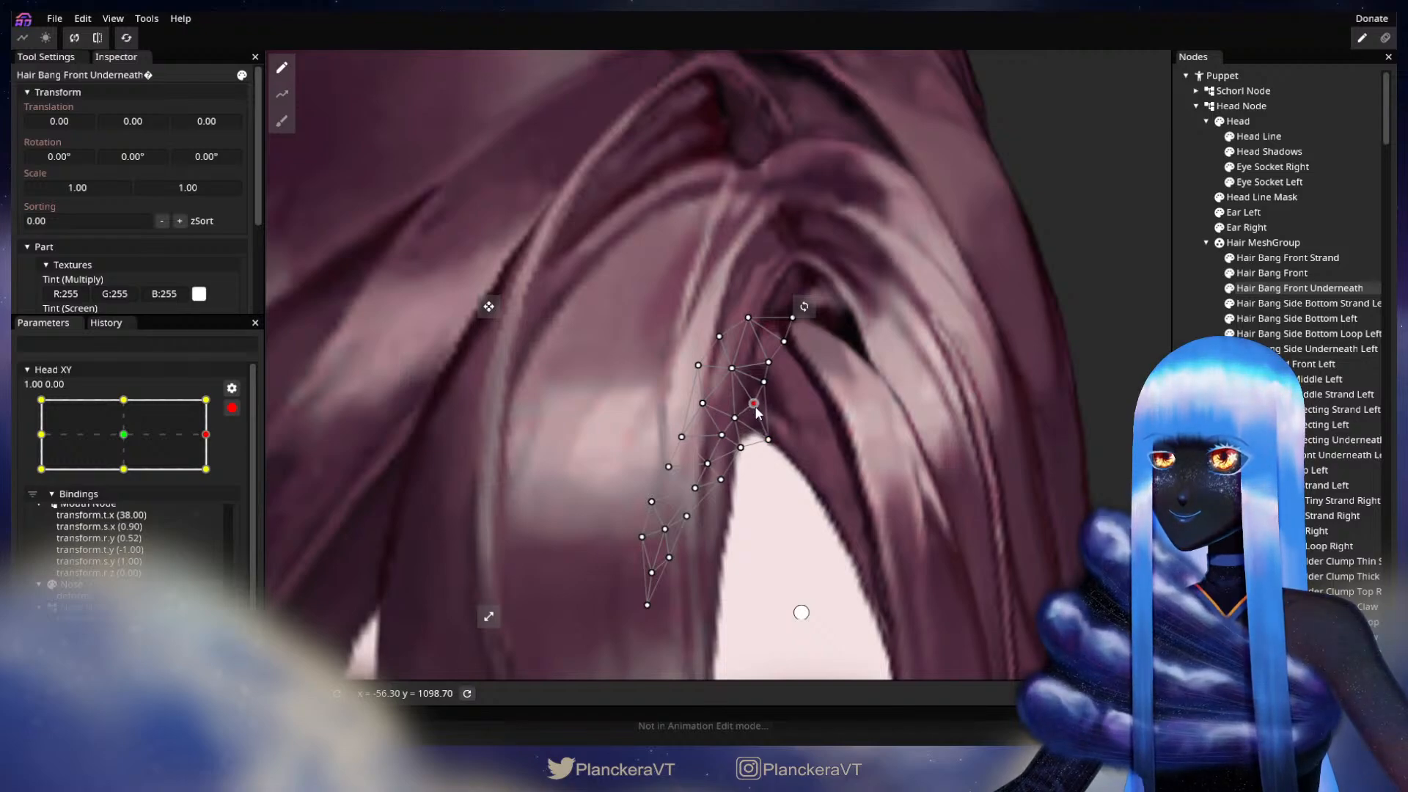
left_click_drag(764, 381, 768, 382)
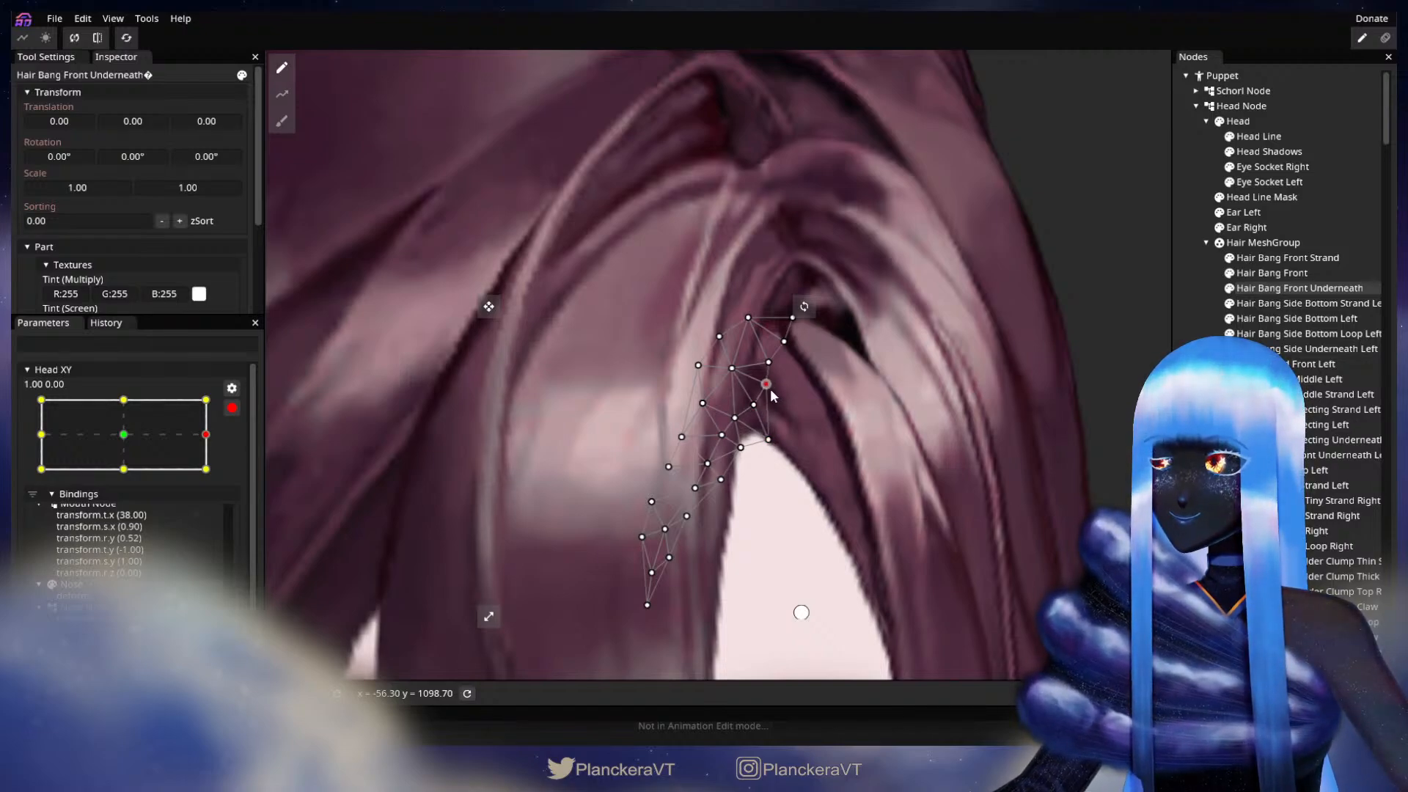
left_click(757, 406)
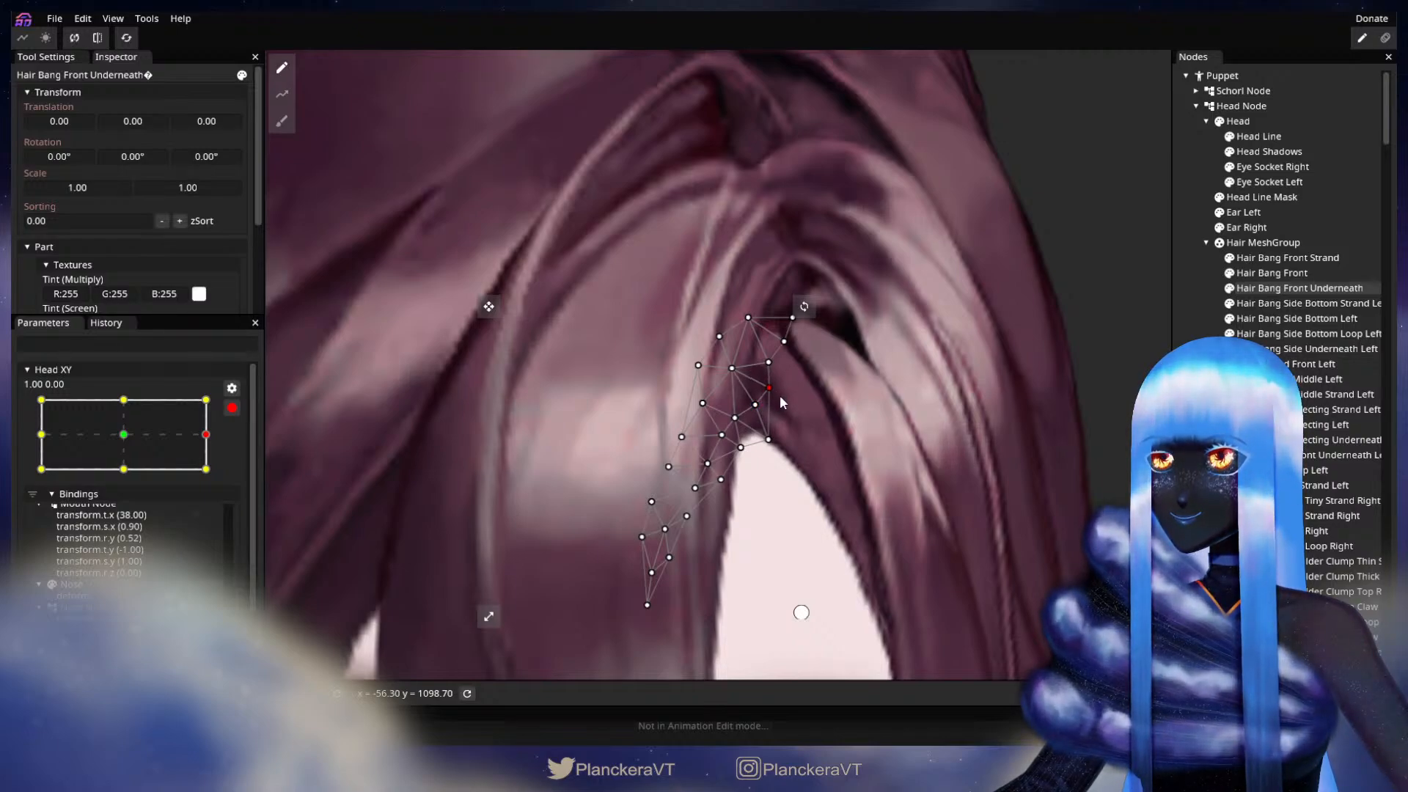
left_click(1014, 432)
Step: Disarm Head XY and check the deformed bangs around the 1.00 horizontal extreme
scroll(1014, 431, "down", 5)
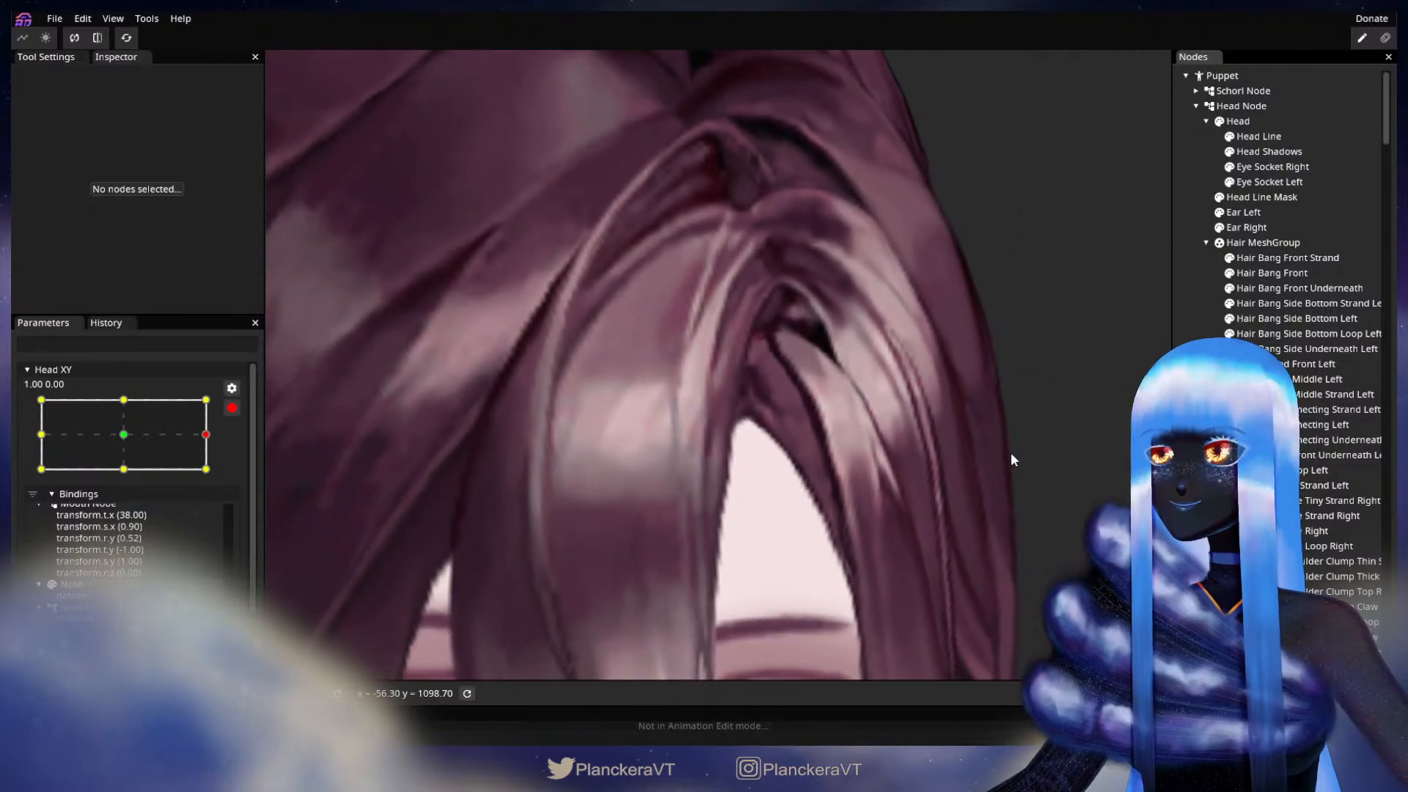
scroll(1012, 446, "down", 6)
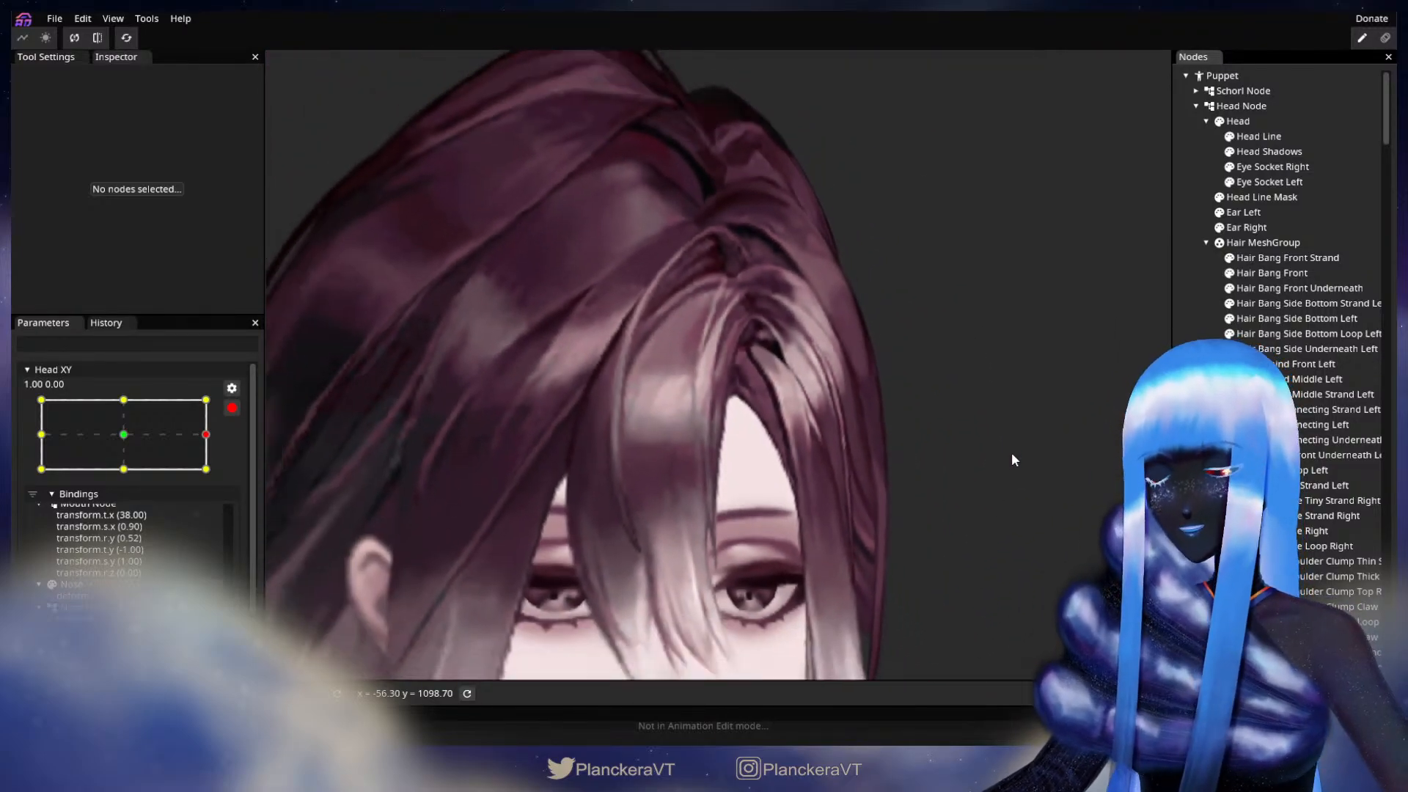
left_click(232, 408)
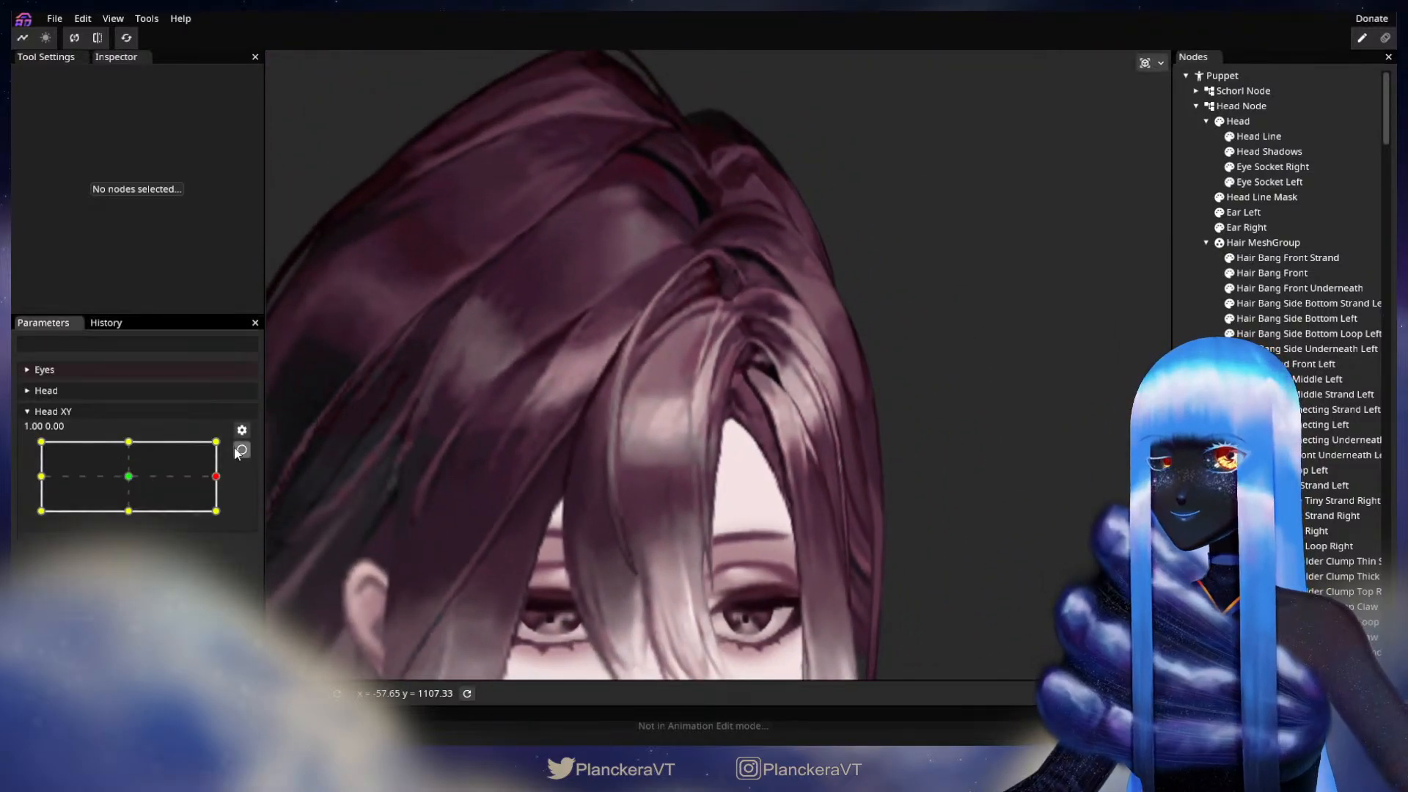
mouse_move(223, 482)
left_mouse_down()
mouse_move(44, 478)
mouse_move(218, 482)
left_mouse_up()
Step: Re-arm Head XY at 1.00, 0.00 and refine the inner-edge vertices of the Hair Bang Front Underneath mesh
left_click(242, 450)
scroll(845, 512, "up", 5)
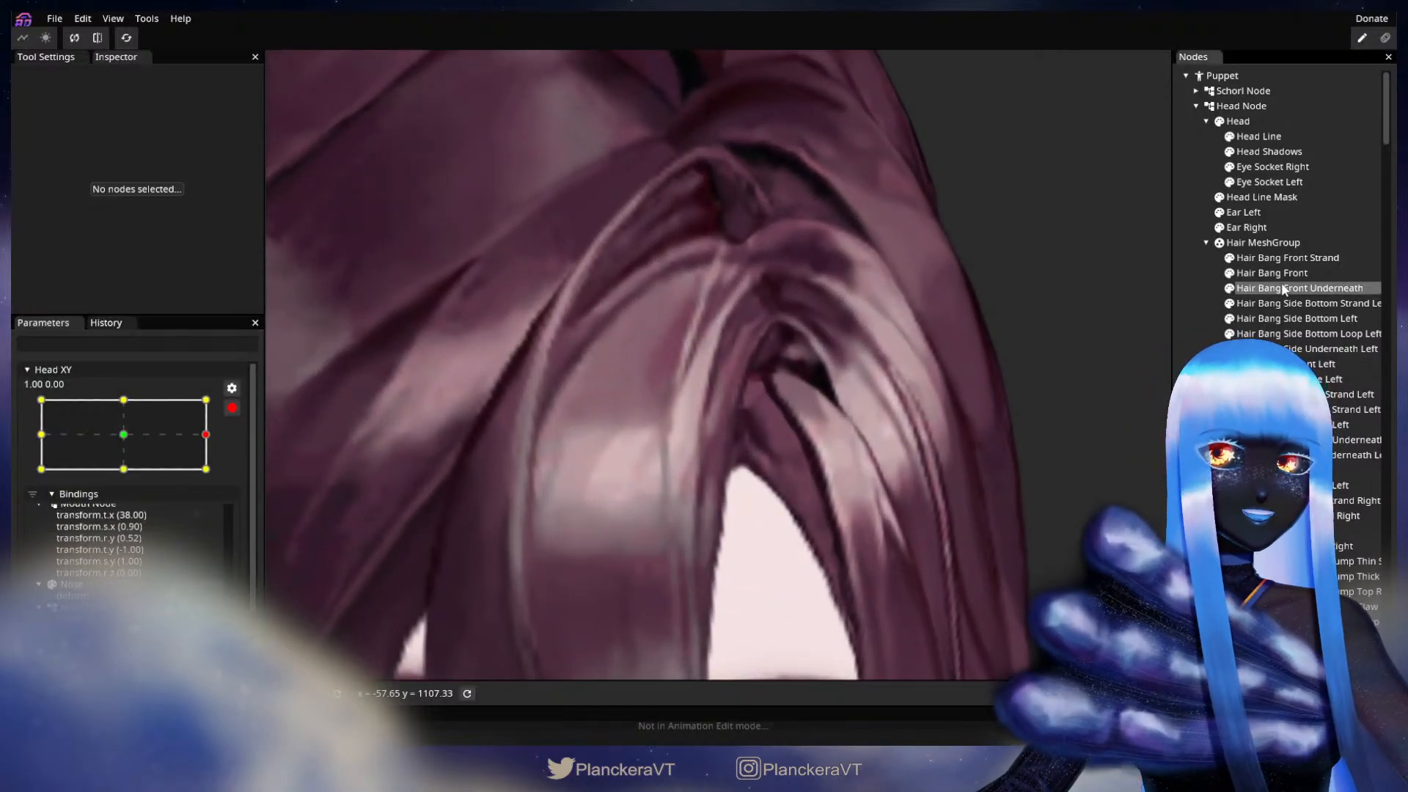
left_click(1278, 292)
scroll(781, 528, "up", 4)
scroll(782, 528, "up", 1)
left_click(754, 488)
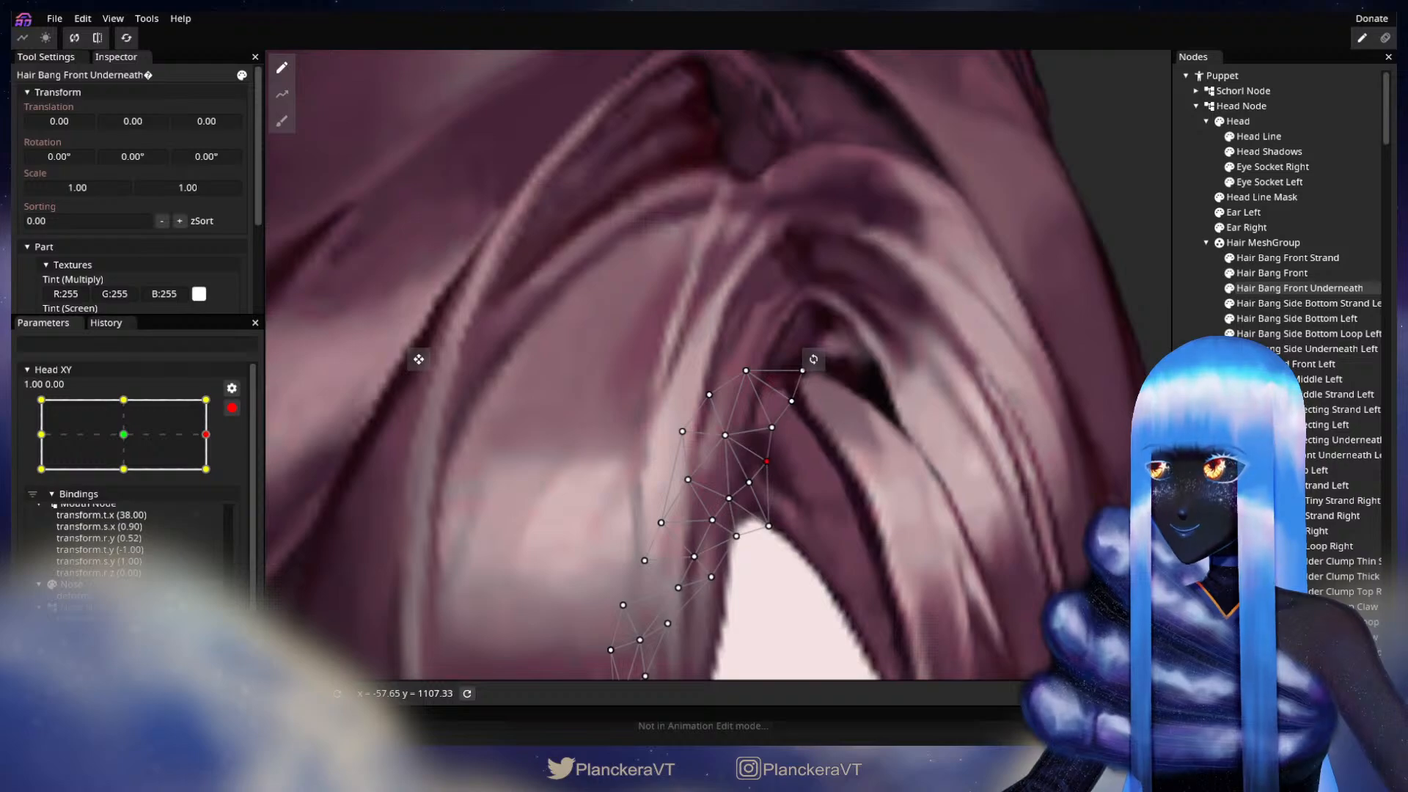
left_click(966, 524)
Step: Disarm Head XY and inspect the whole head with slight vertical movement at the 1.00 horizontal extreme
scroll(895, 548, "down", 6)
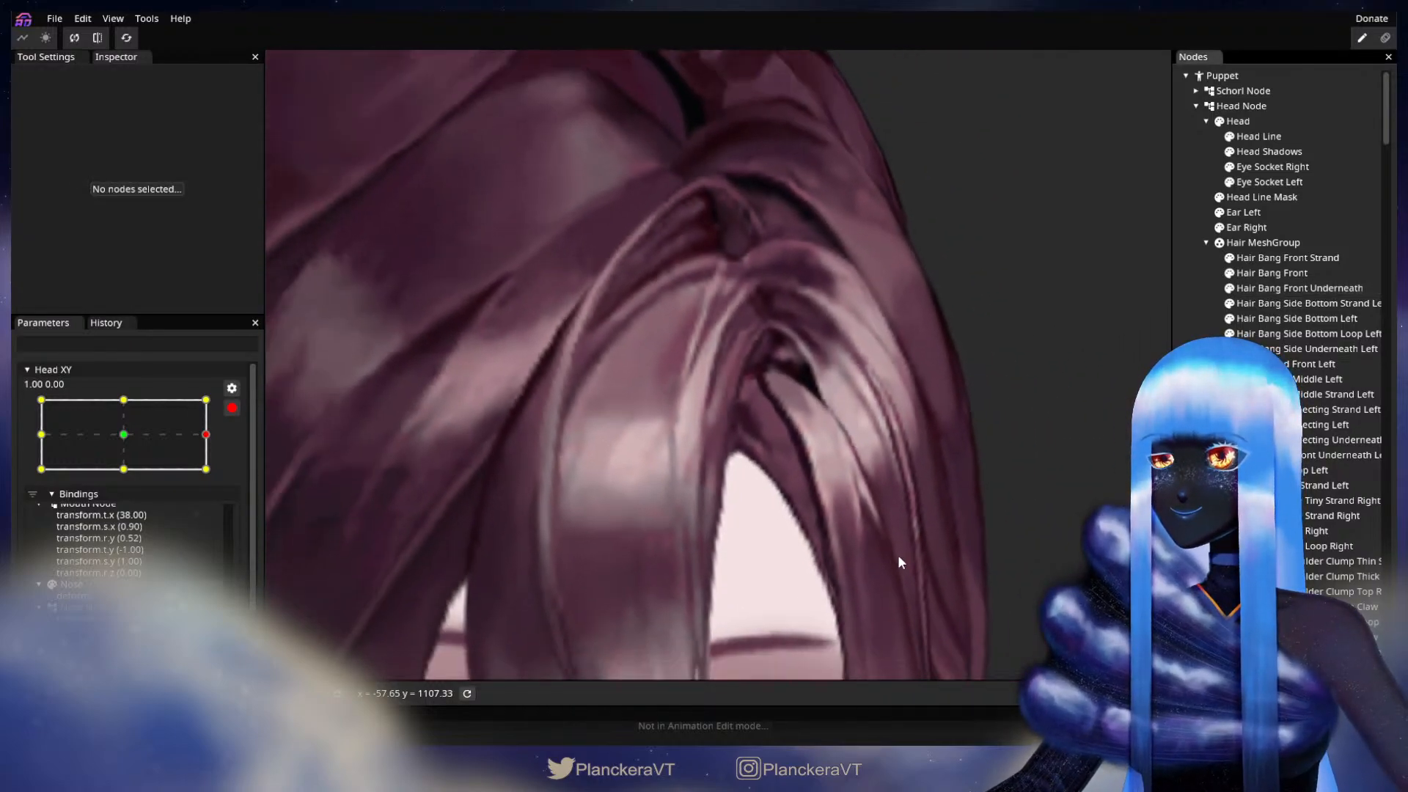
scroll(899, 556, "down", 8)
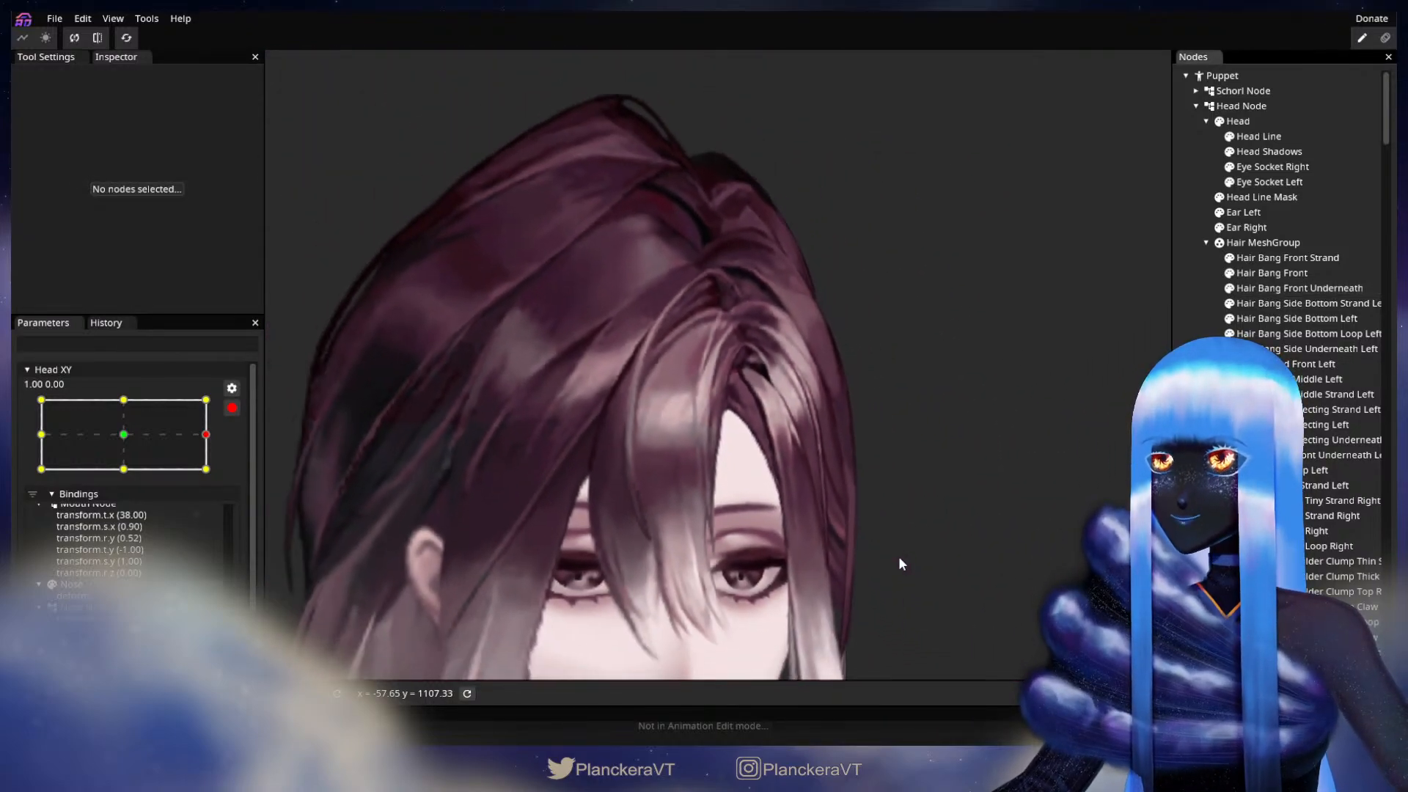
scroll(899, 562, "down", 6)
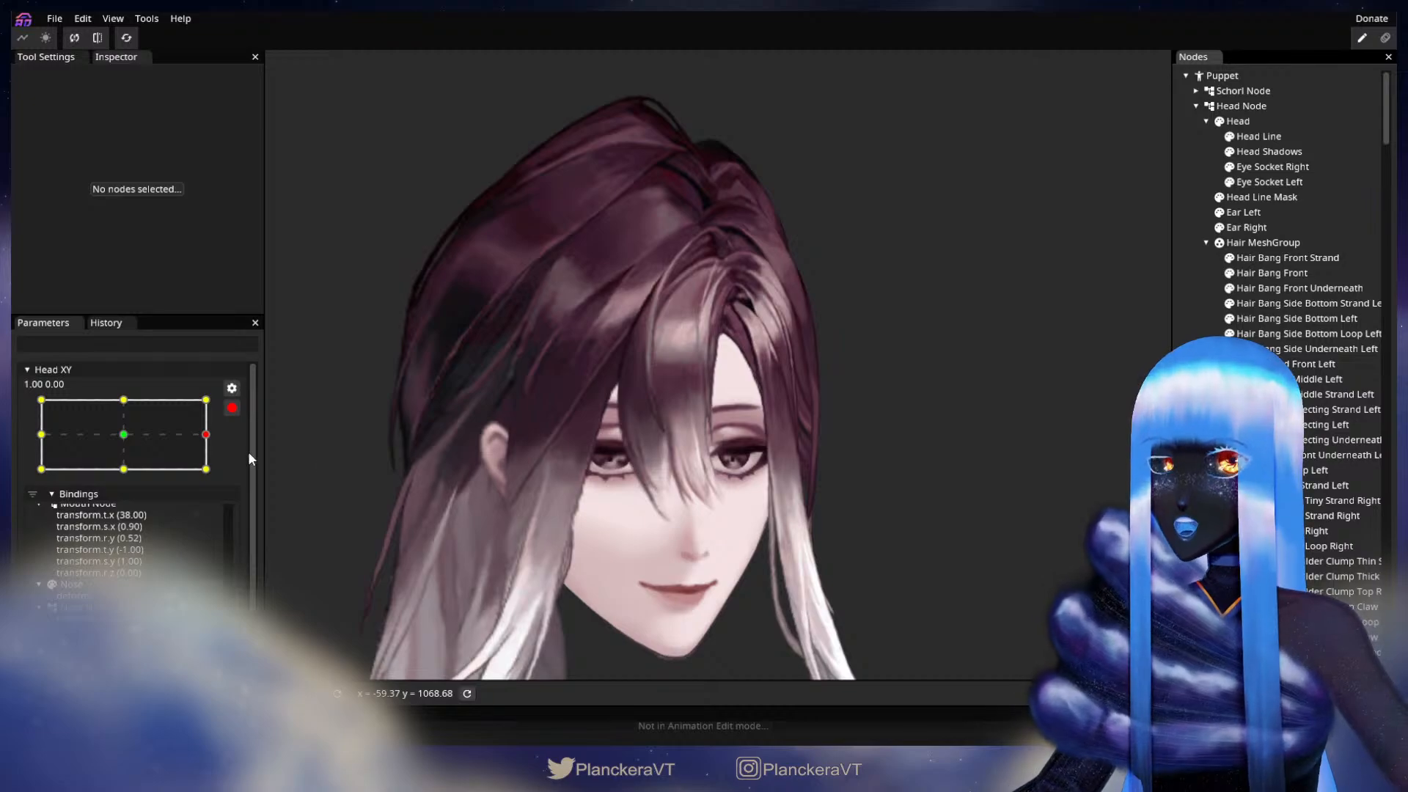
left_click(231, 408)
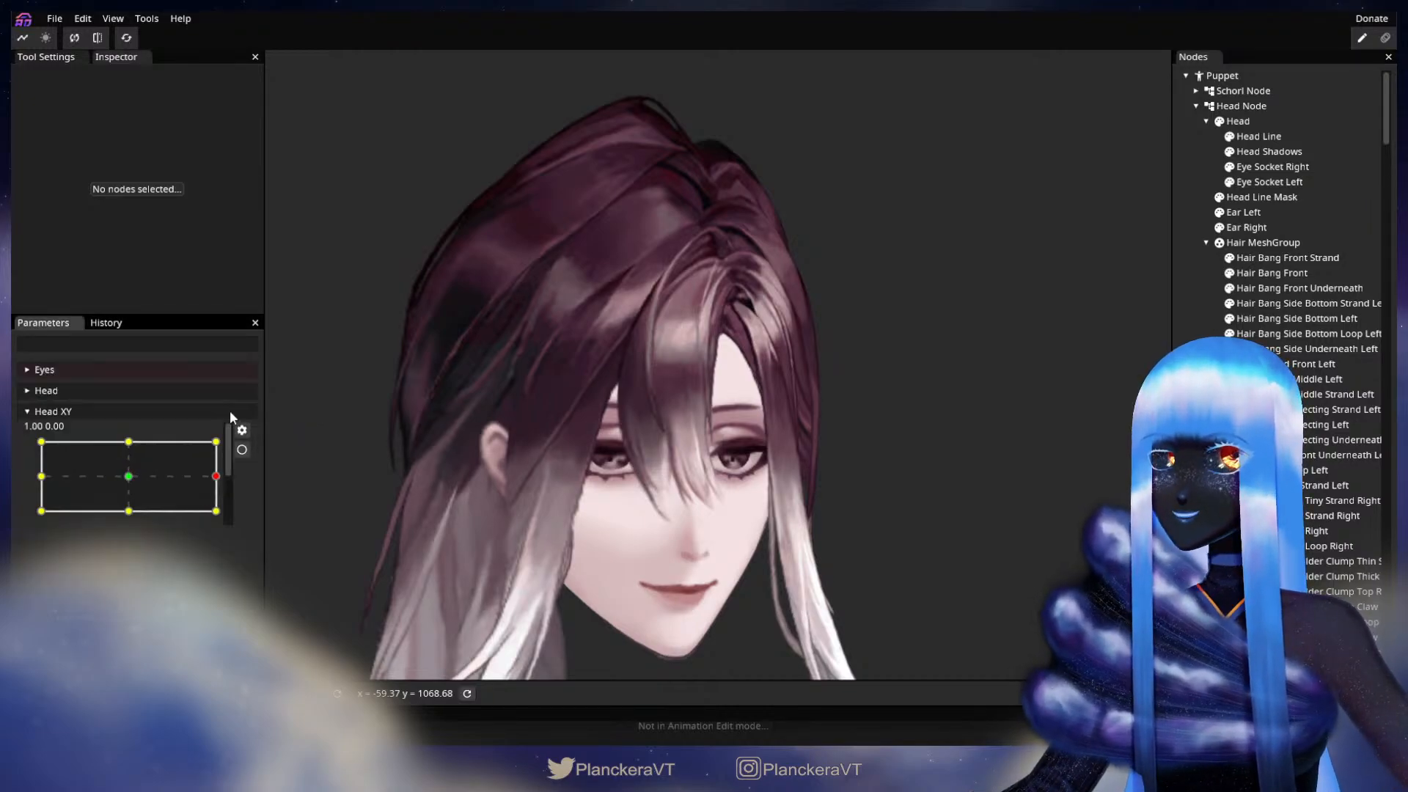
left_click(220, 477)
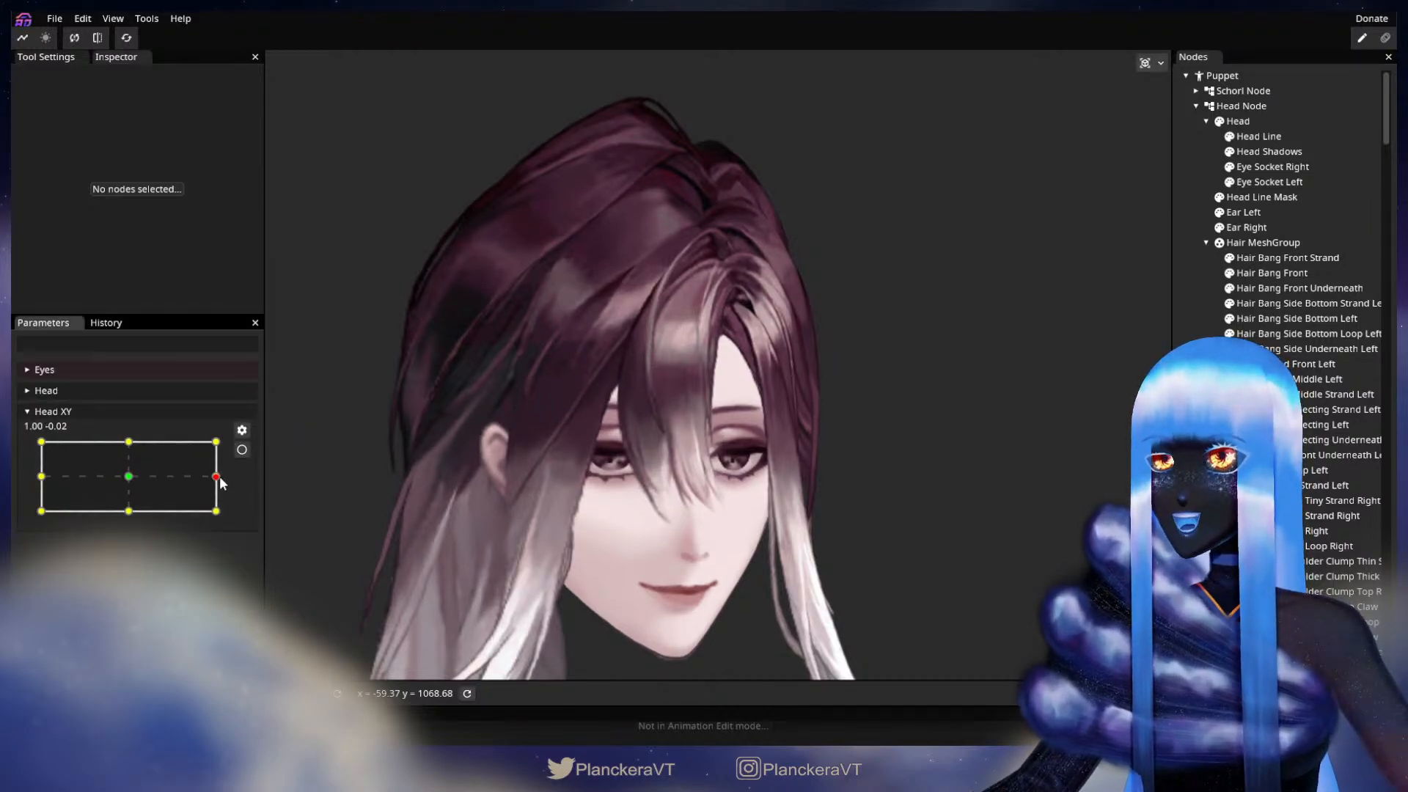
mouse_move(220, 477)
left_mouse_down()
mouse_move(42, 478)
mouse_move(220, 484)
left_mouse_up()
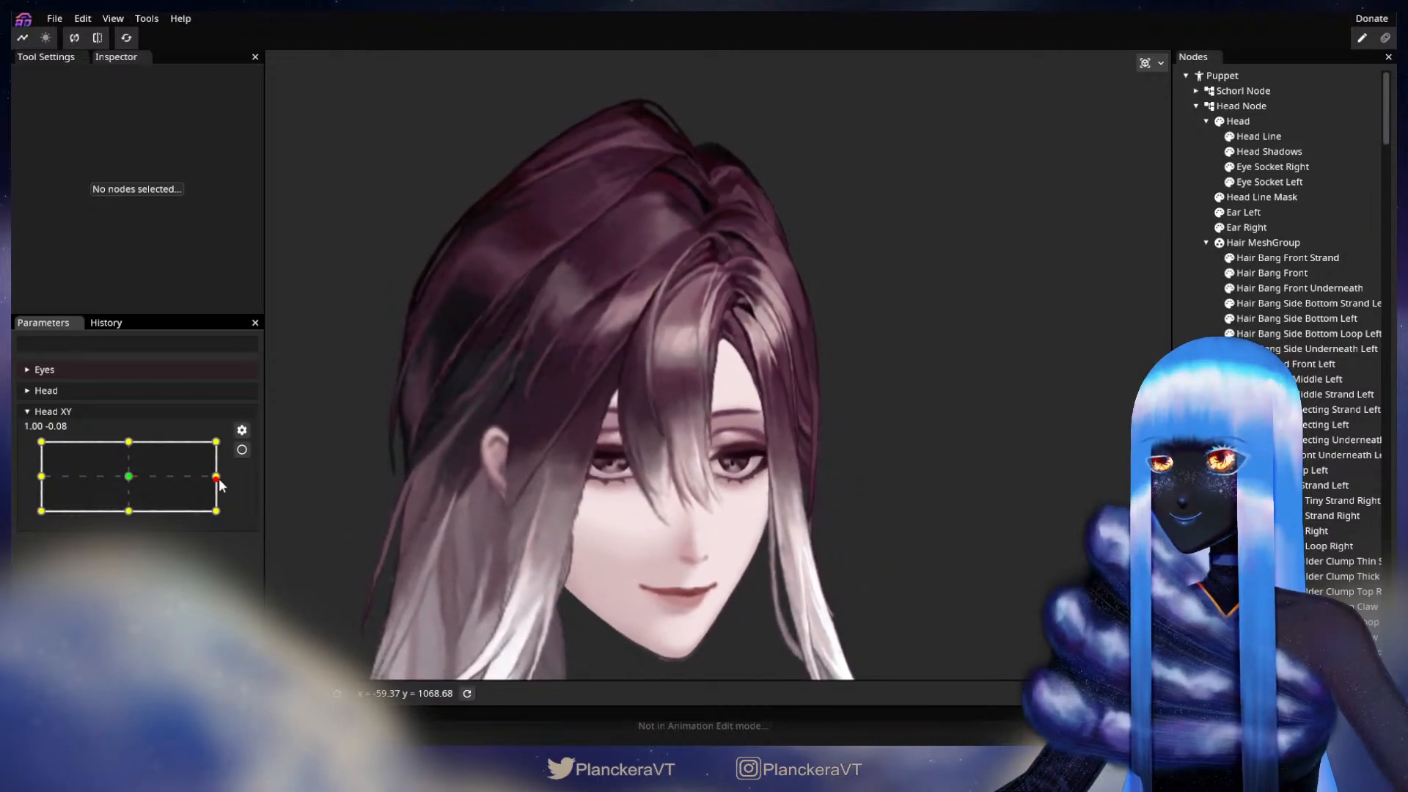
Step: Arm Head XY at 1.00, 0.00 and adjust an inner vertex of the Hair Bang Side Underneath Left mesh above the forehead
left_click(243, 450)
scroll(824, 433, "up", 5)
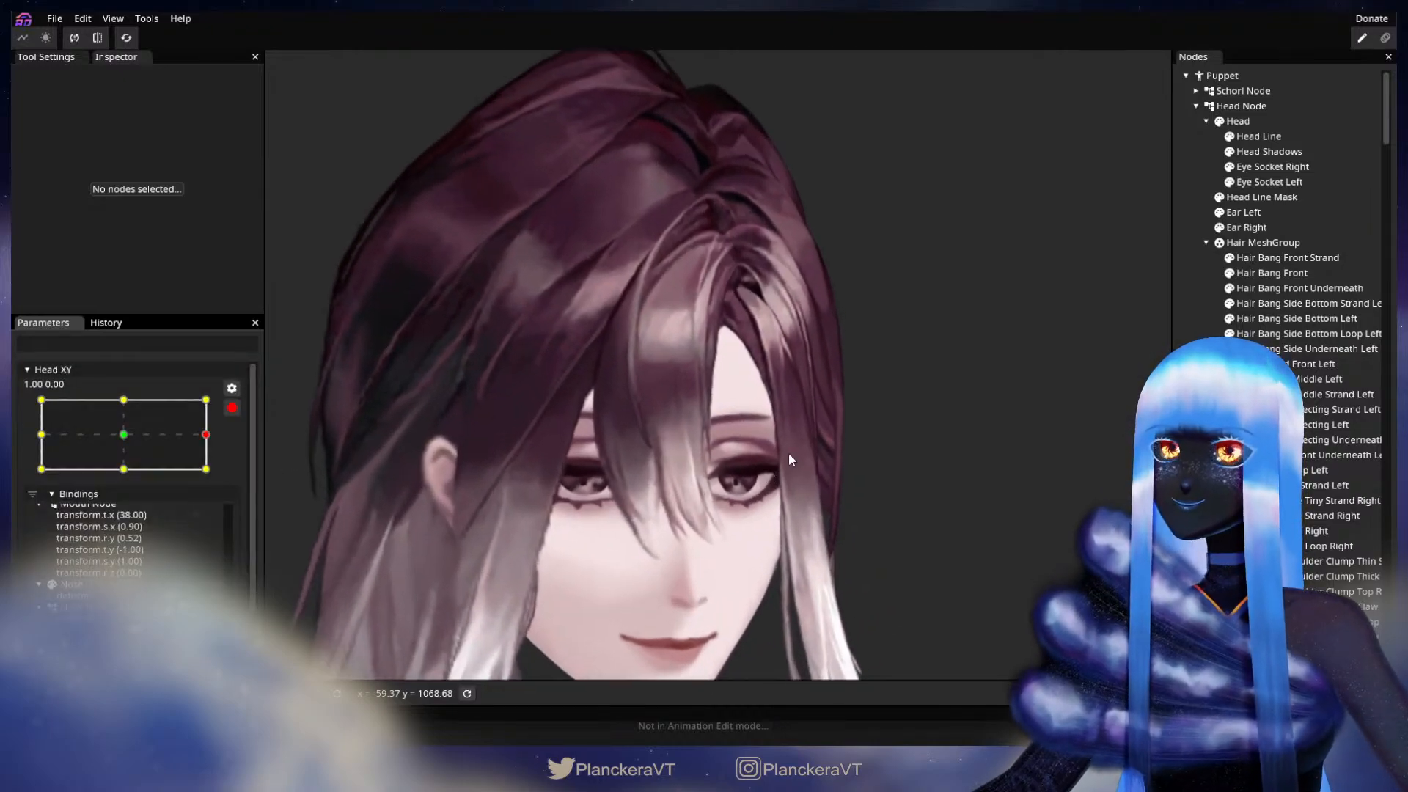
scroll(824, 431, "up", 5)
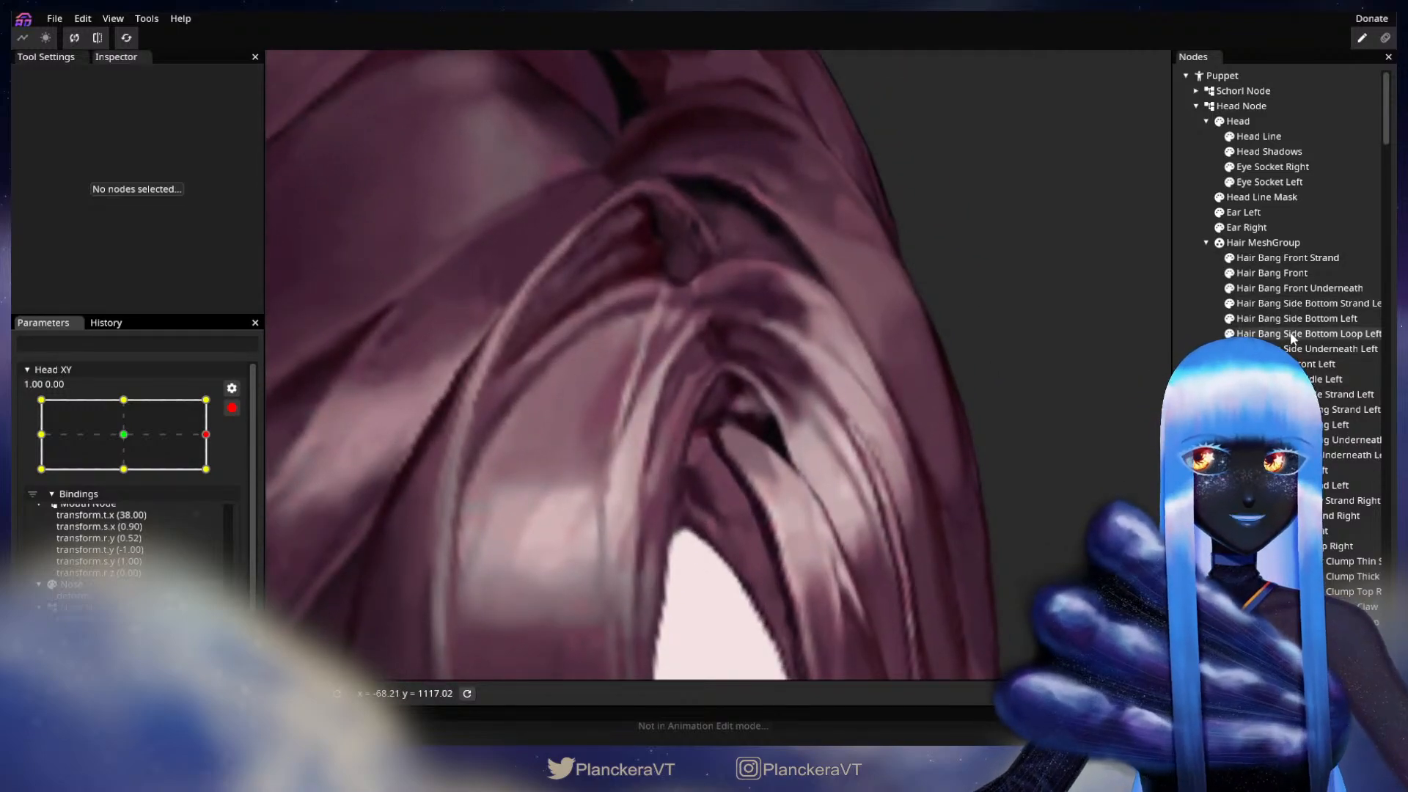
left_click(811, 484)
scroll(812, 484, "up", 3)
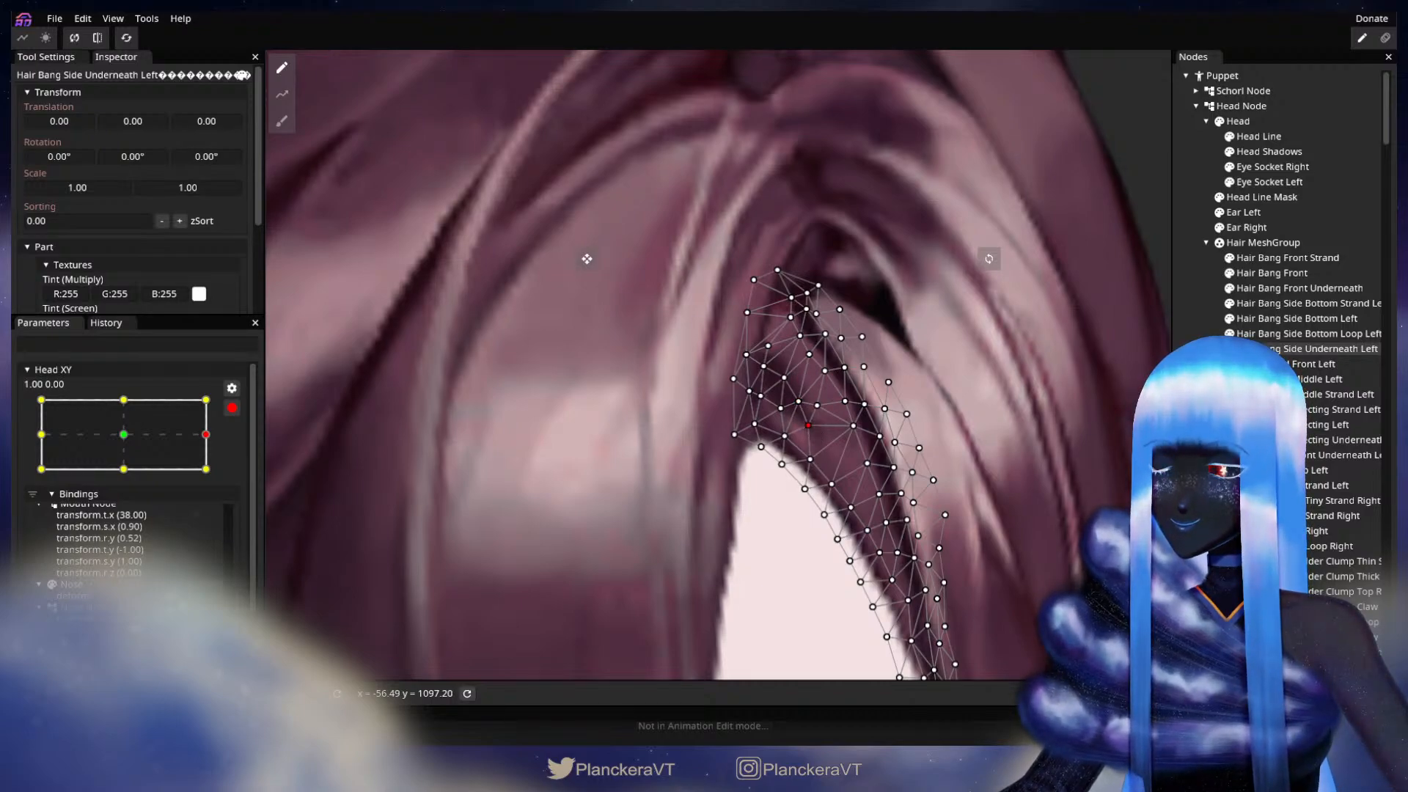
key("Escape")
Step: Reselect Hair Bang Side Underneath Left, fine-tune its mesh vertices beside the hair parting, and deselect it
scroll(955, 510, "down", 3)
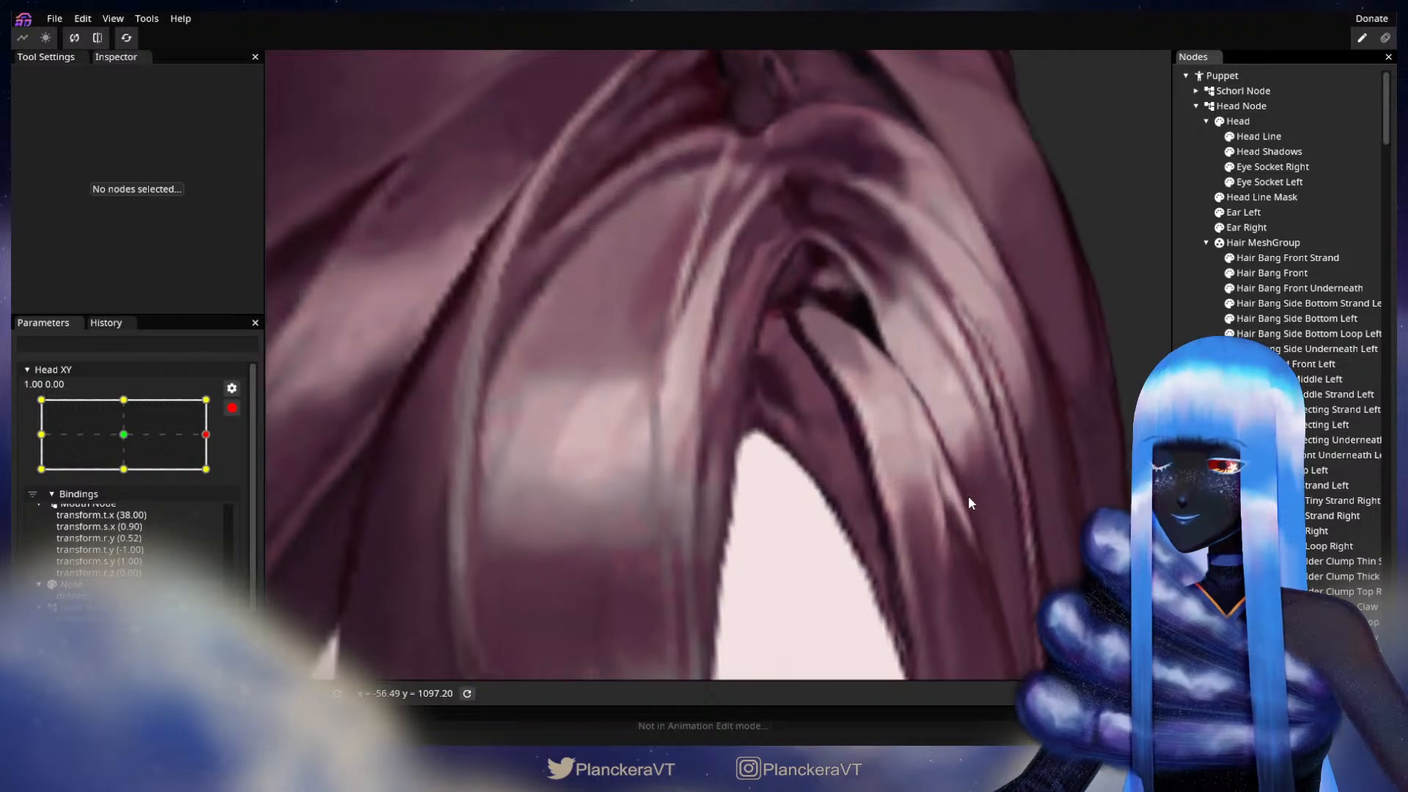
scroll(961, 506, "down", 2)
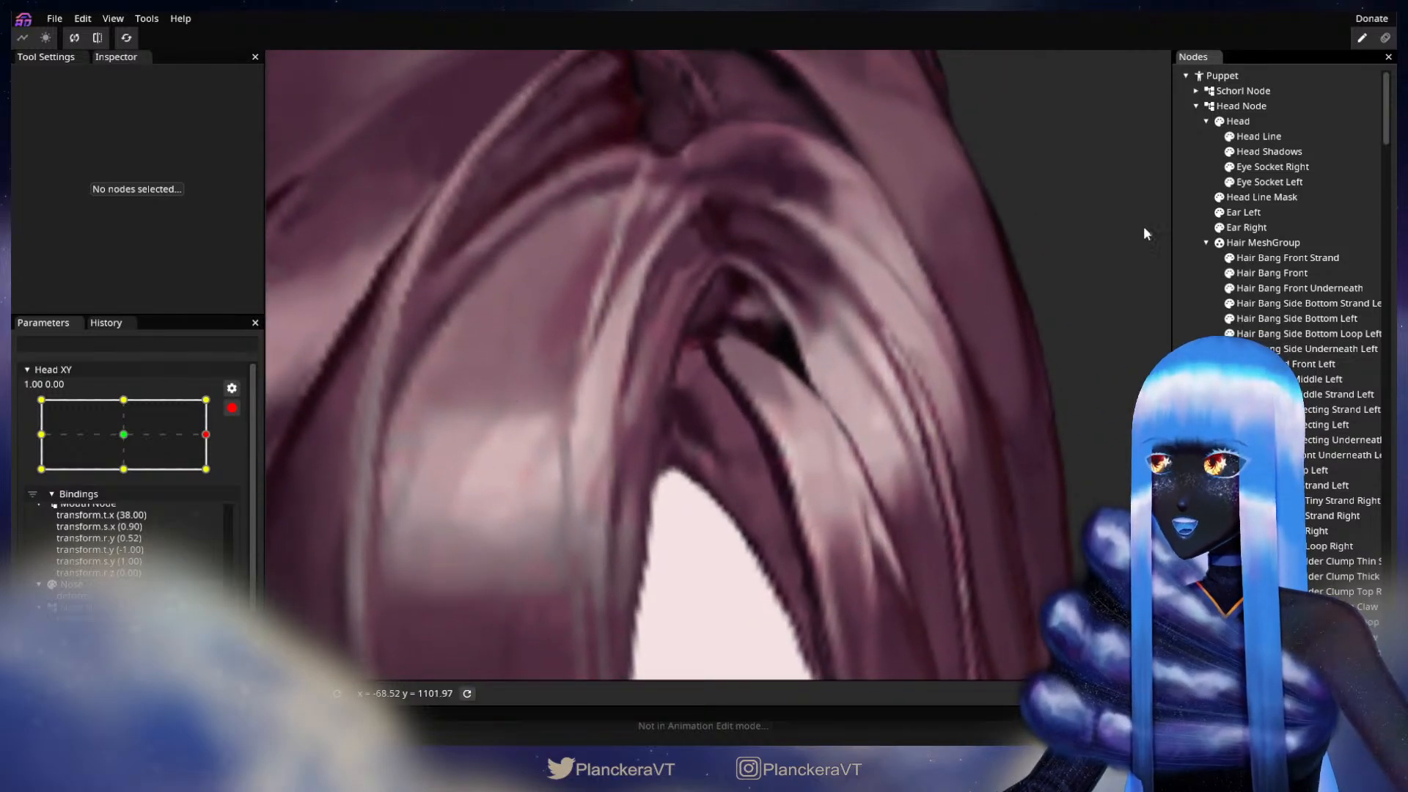
left_click(1299, 350)
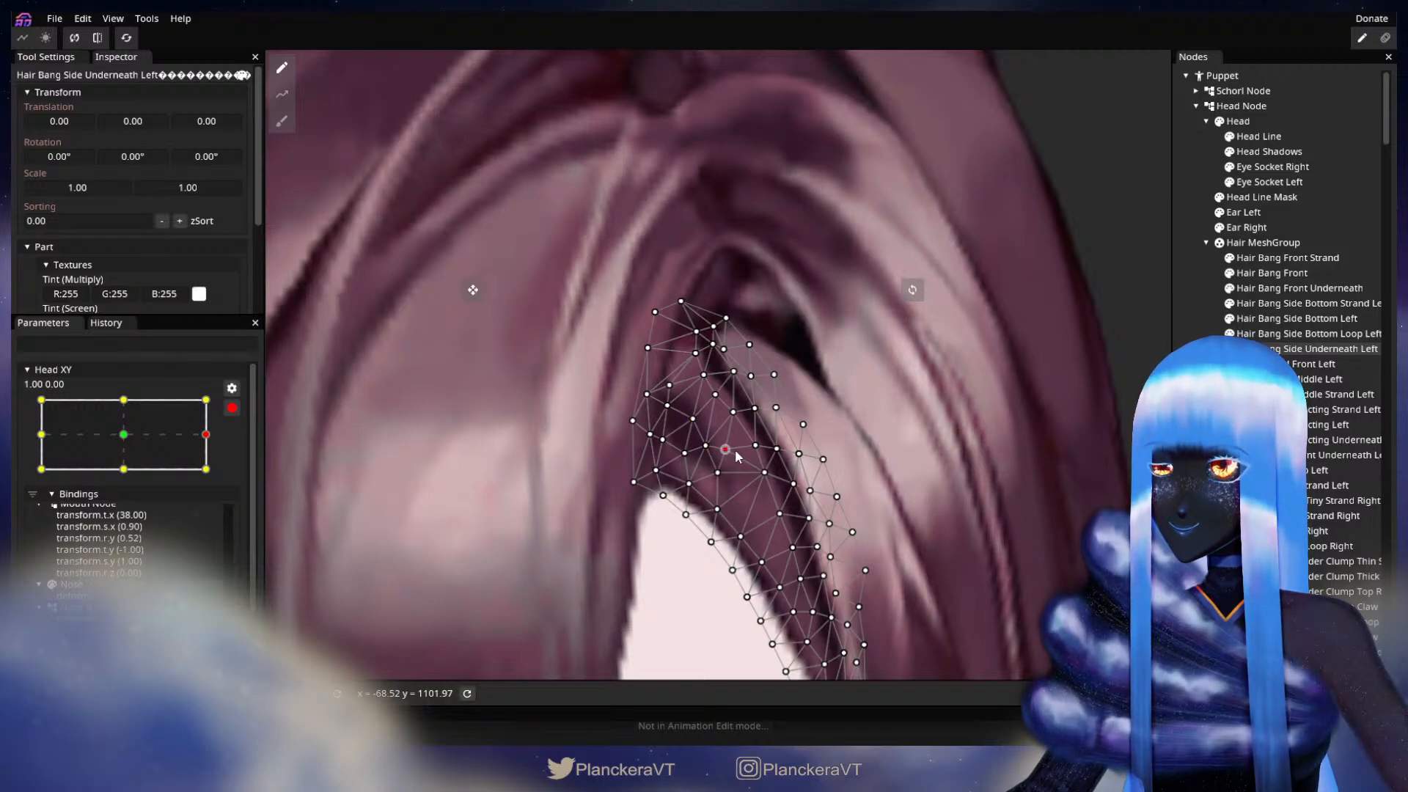
left_click(1344, 350, "ctrl")
scroll(901, 496, "down", 3)
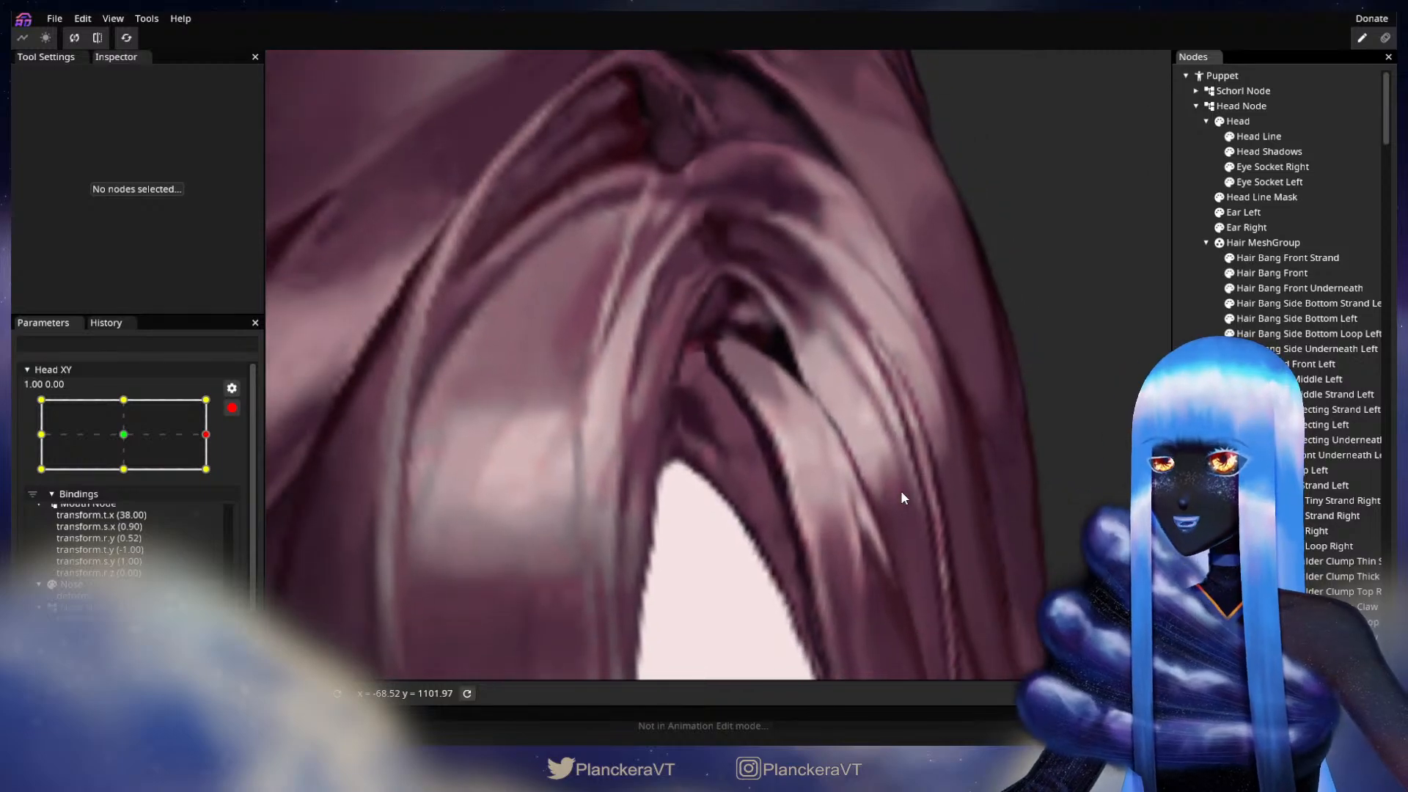
Step: Disarm Head XY and preview the whole head turning from the 1.00 to the -1.00 horizontal extreme
scroll(902, 488, "down", 5)
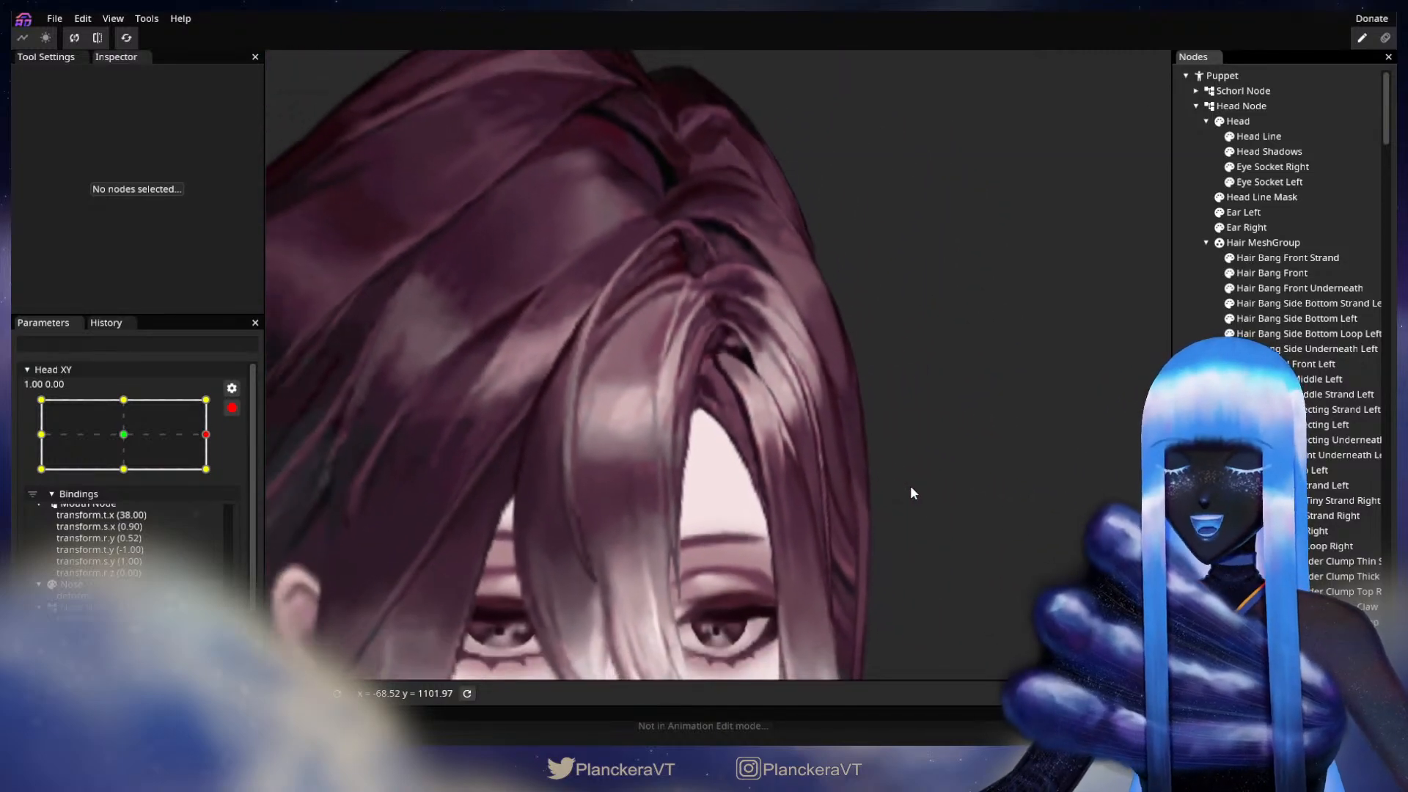
scroll(909, 486, "down", 5)
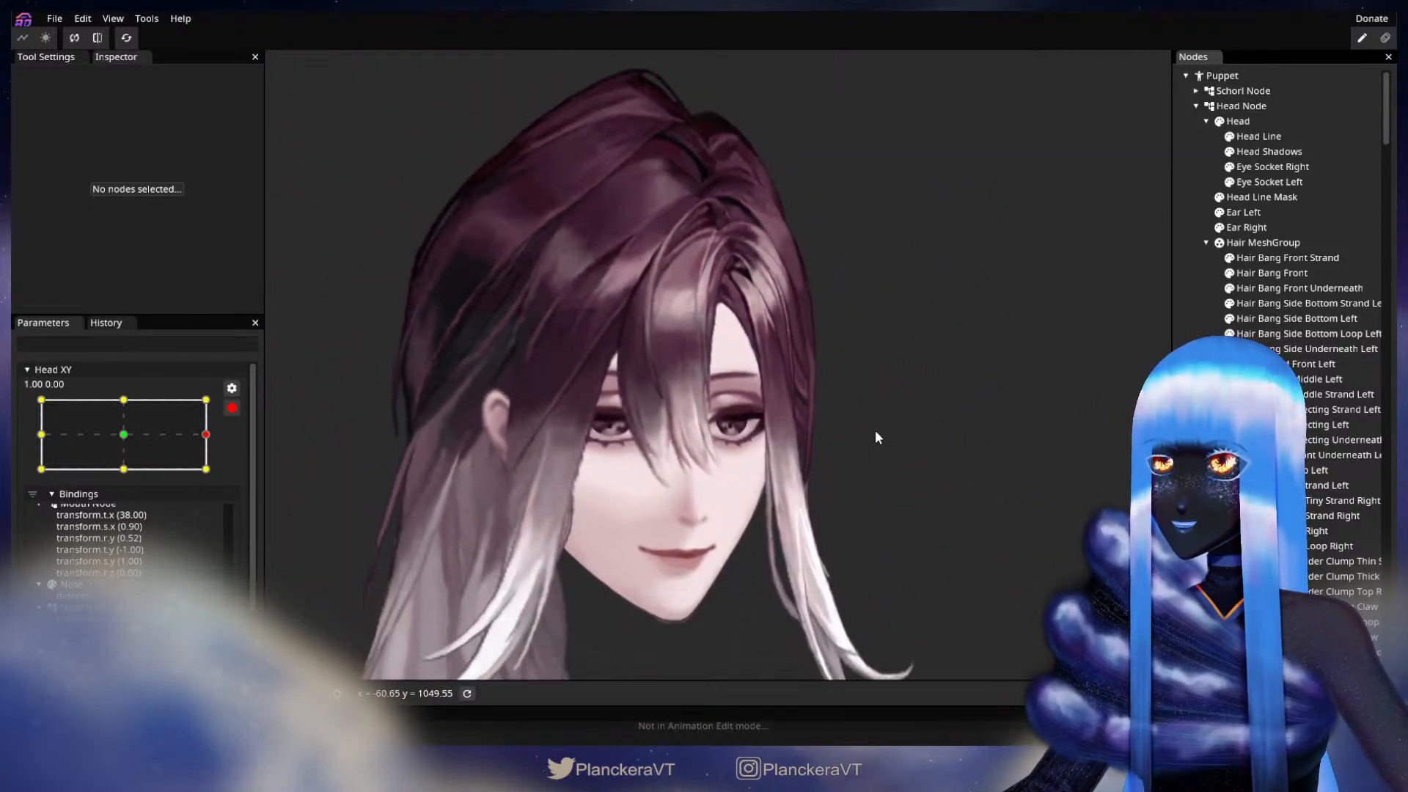
scroll(875, 429, "up", 1)
left_click(232, 408)
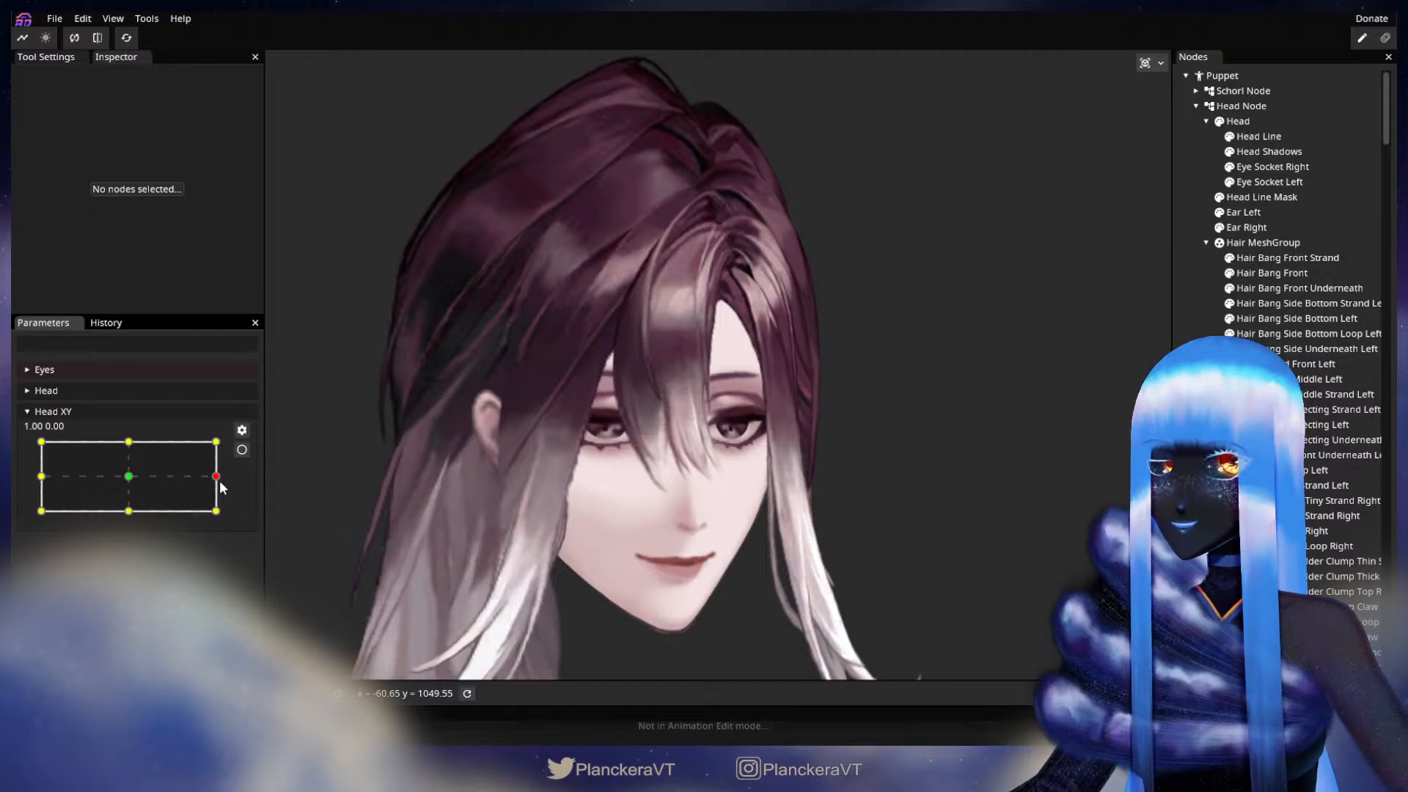
left_click_drag(220, 485, 38, 476)
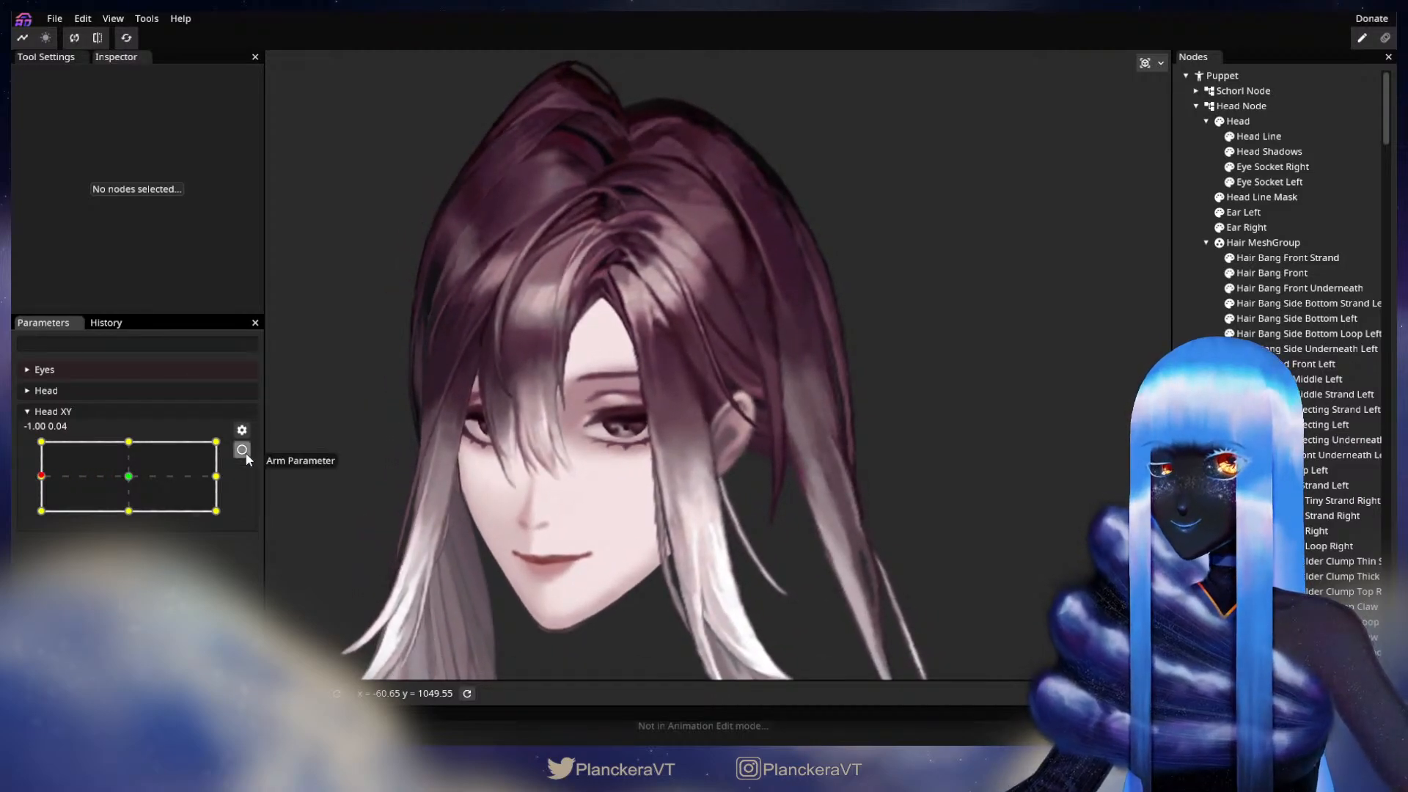
Step: Arm Head XY at -1.00, 0.00, nudge the inner-edge vertices of Hair Bang Front Underneath with the 17.00 Circle Brush, and deselect the mesh
left_click(242, 449)
scroll(702, 413, "up", 6)
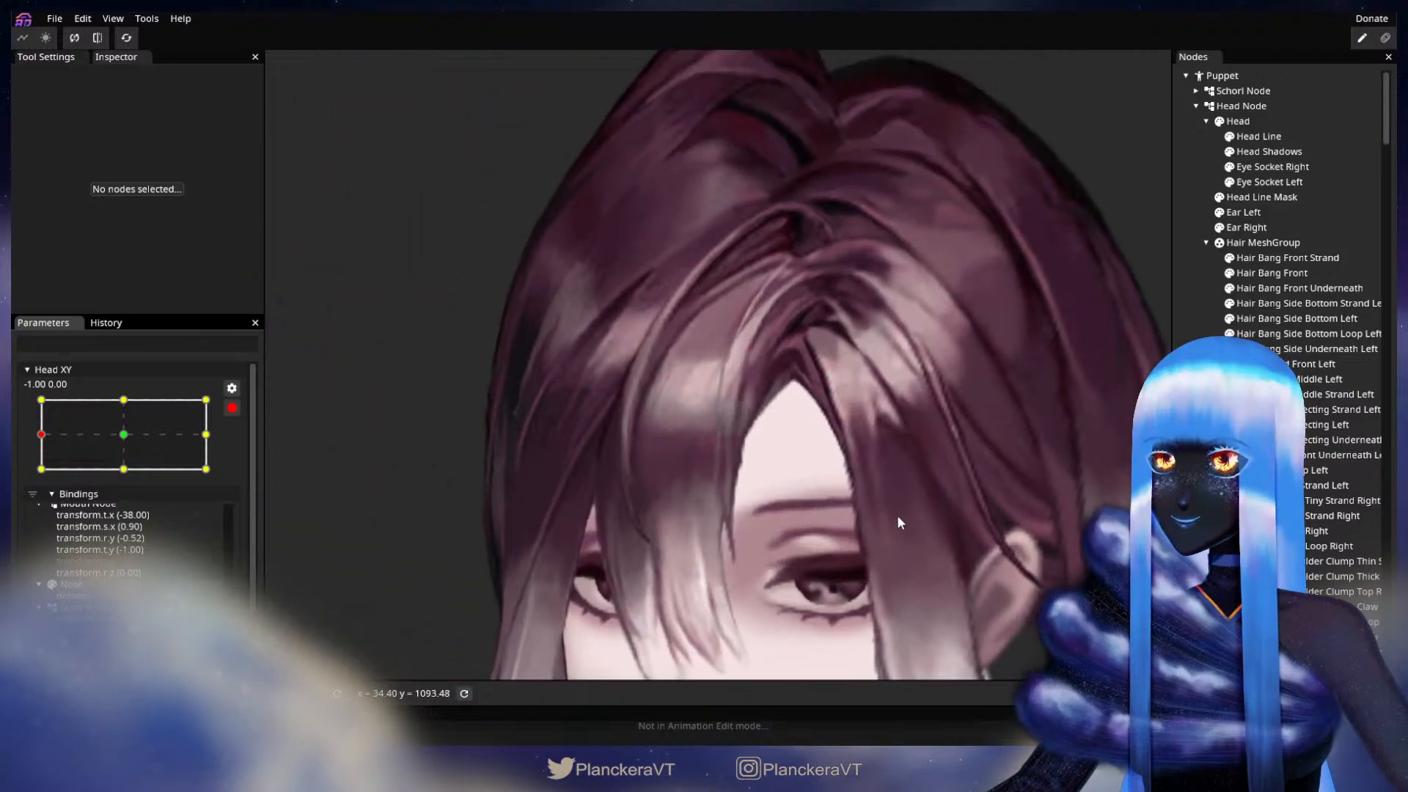
scroll(896, 516, "up", 3)
left_click(1291, 288)
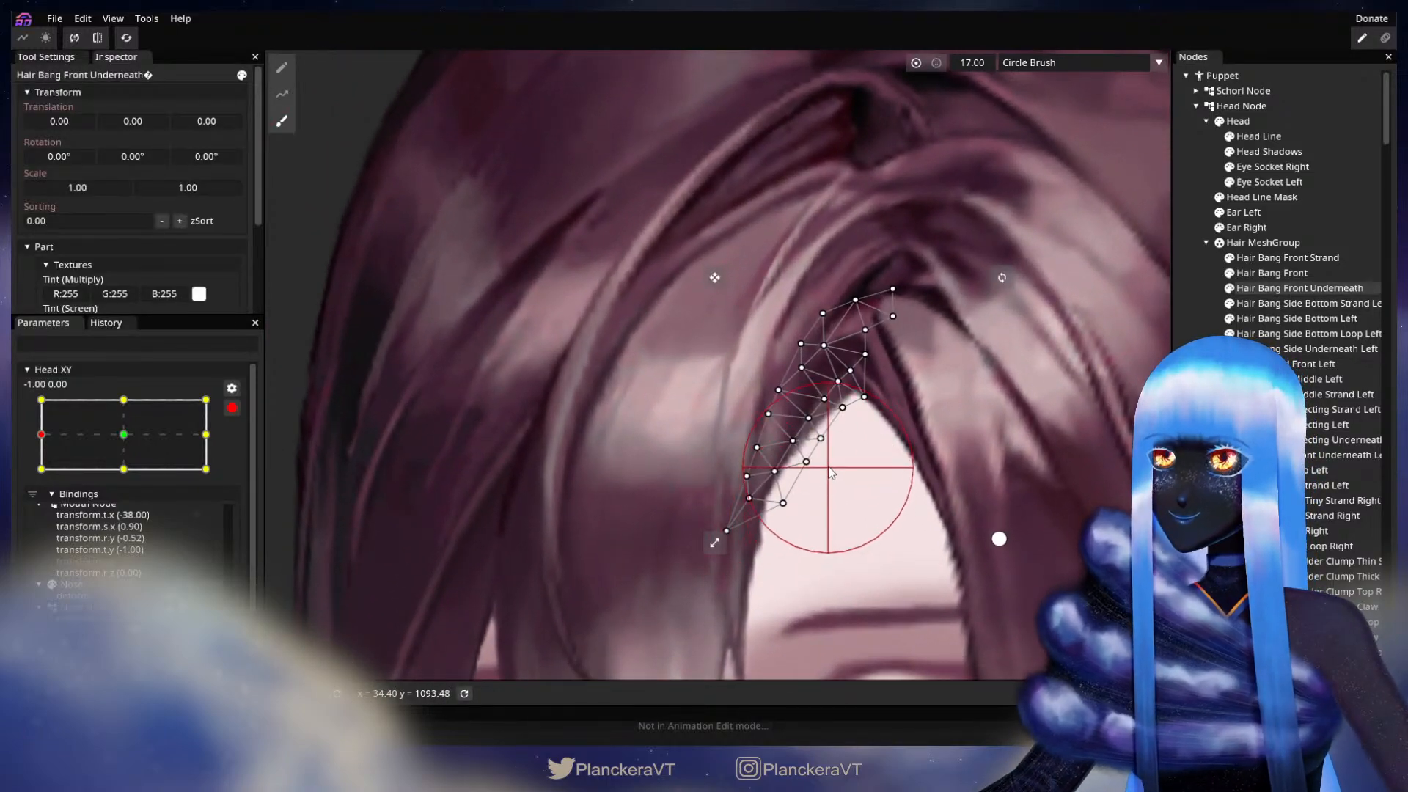
left_click_drag(830, 453, 827, 451)
left_click(1202, 375)
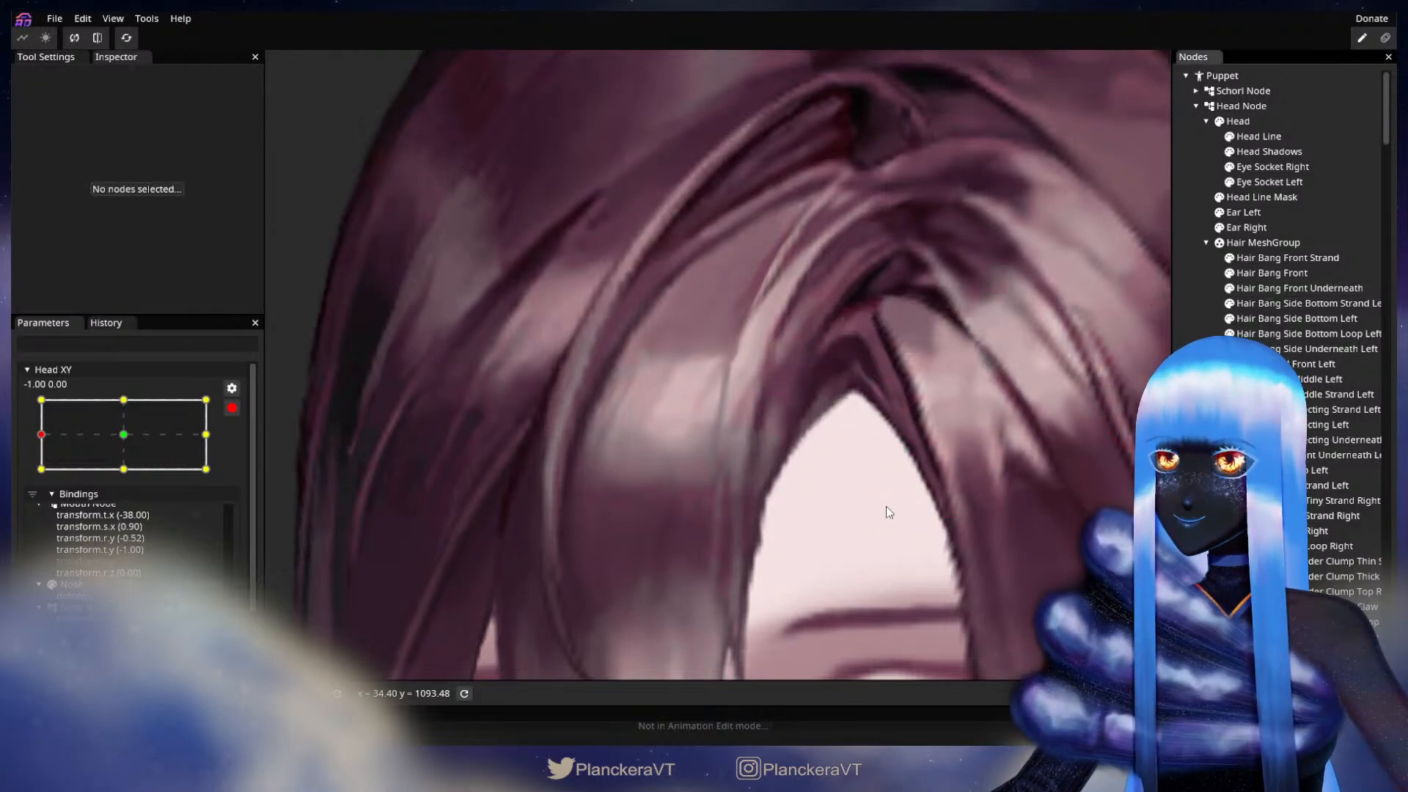
Step: Inspect the whole head at the -1.00 extreme, then disarm Head XY and preview the turn back to 1.00
scroll(880, 517, "down", 5)
scroll(878, 516, "down", 3)
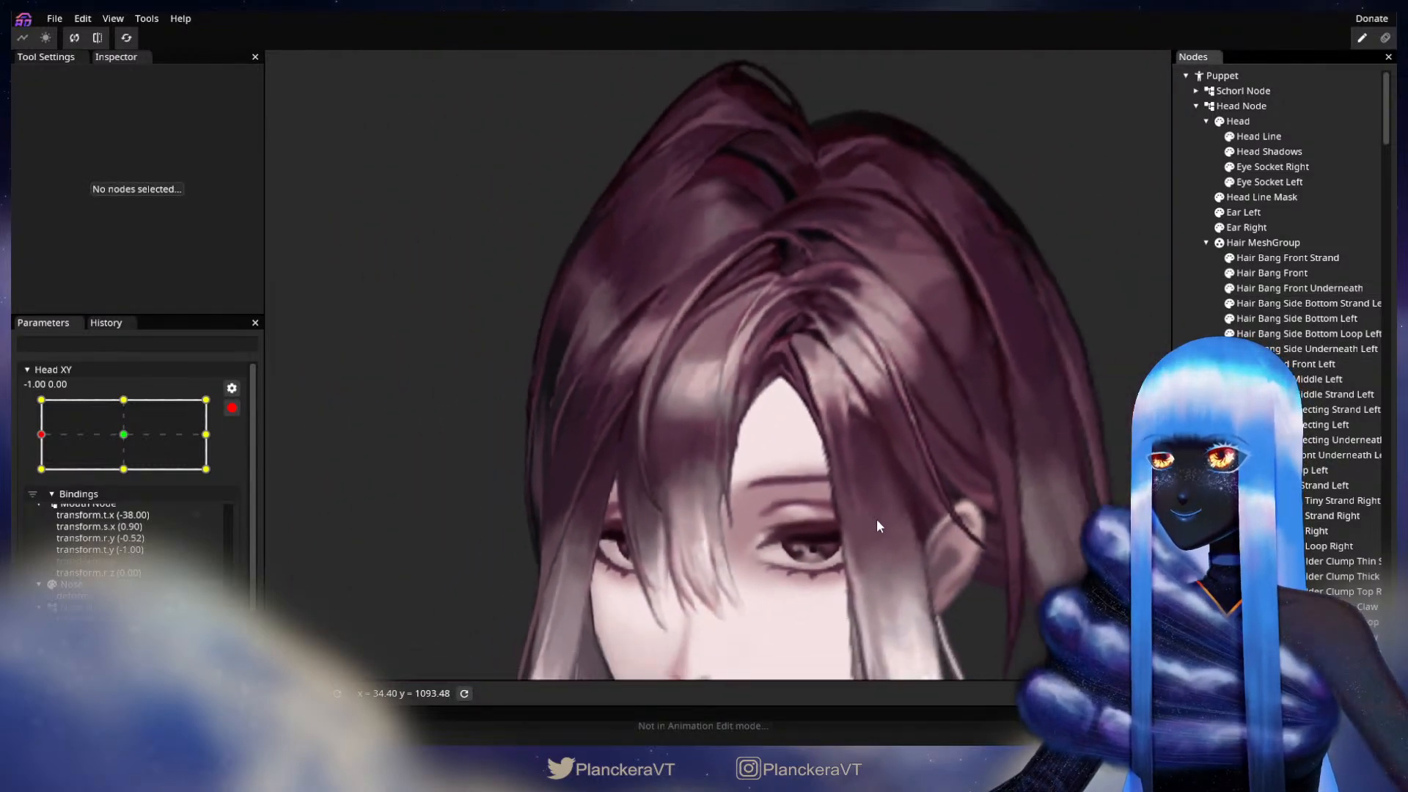
scroll(873, 521, "up", 2)
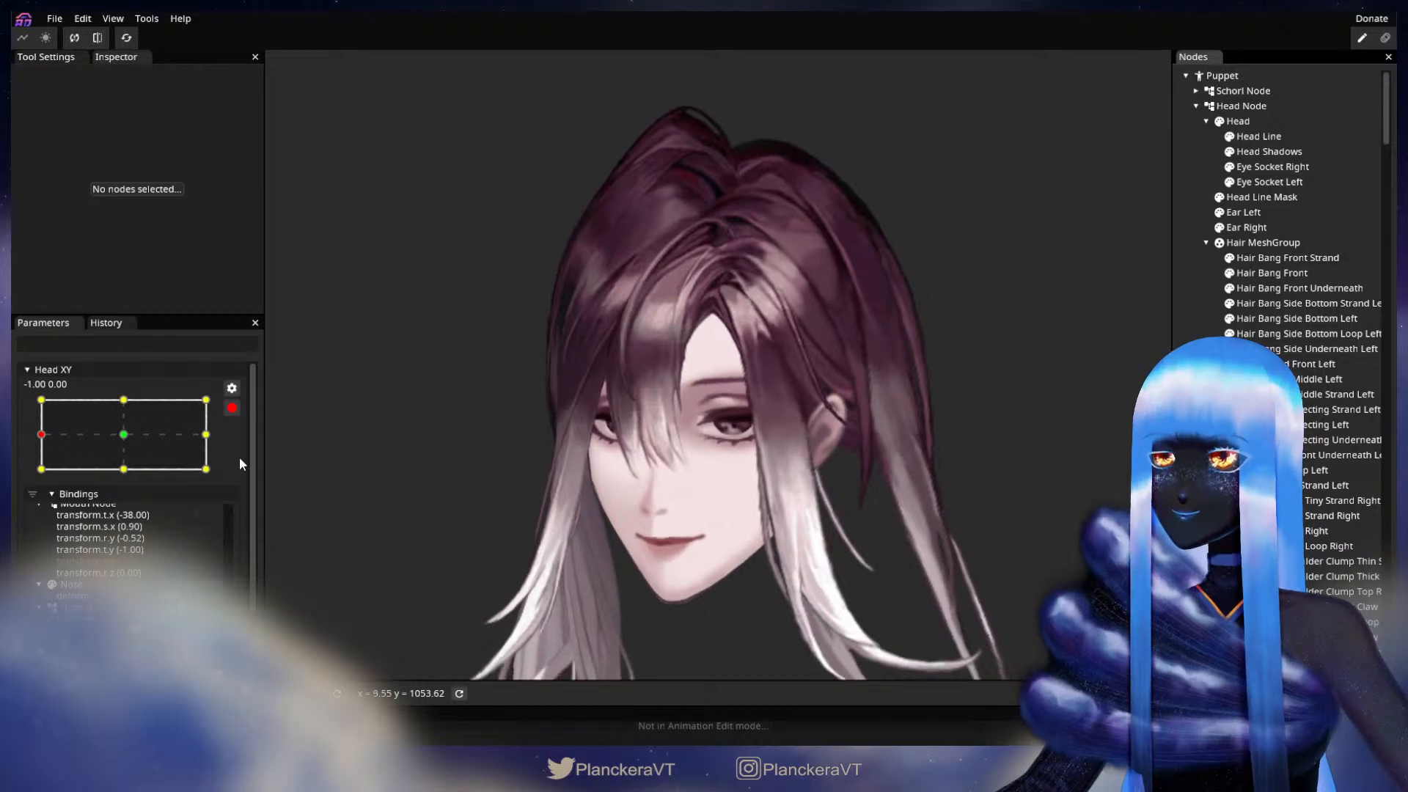
left_click(232, 409)
left_click_drag(58, 476, 226, 484)
Step: Arm Head XY at 1.00, 0.00 and reposition the inner vertices of Hair Bang Side Underneath Left above the forehead, finishing with the mesh deselected
left_click(243, 450)
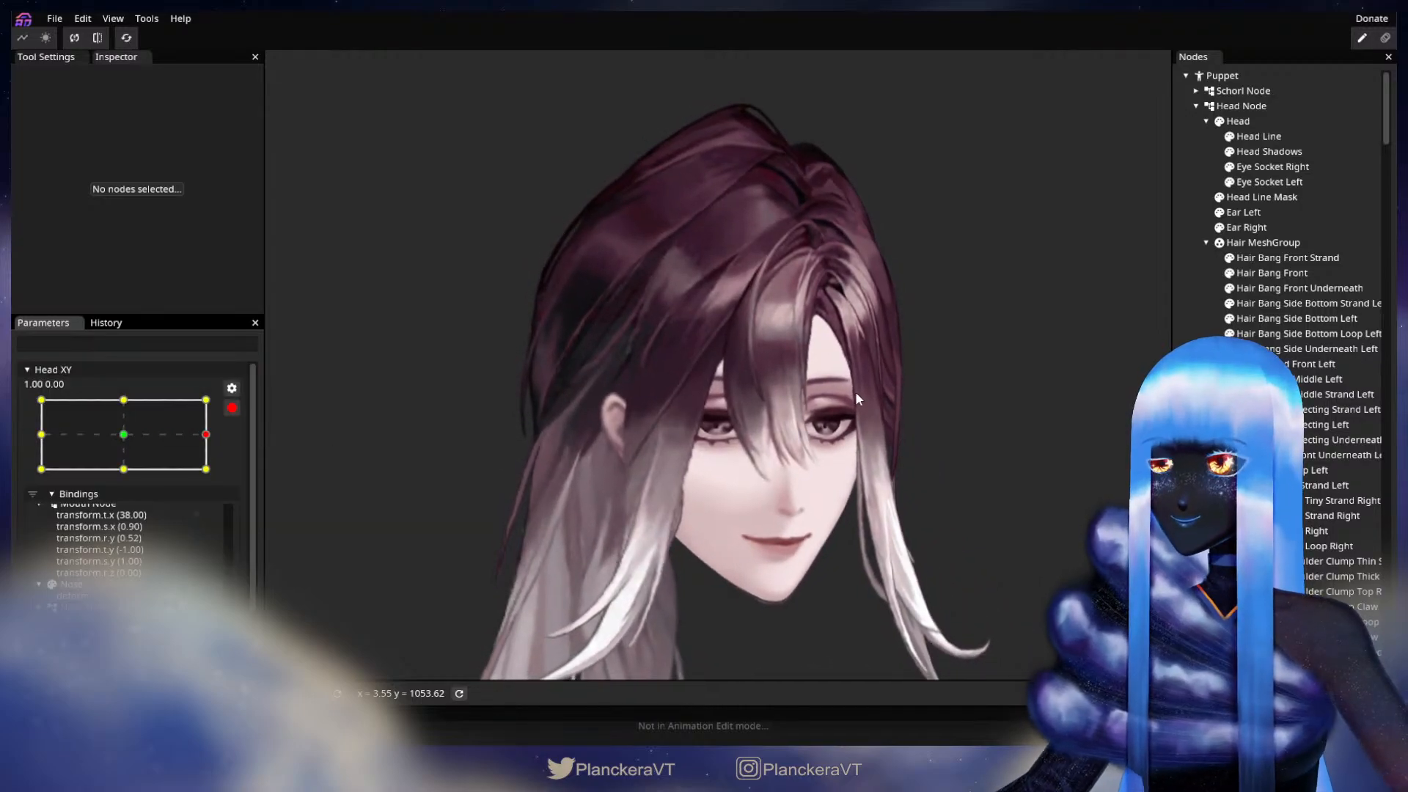
scroll(855, 390, "up", 5)
scroll(887, 405, "up", 2)
scroll(697, 486, "up", 5)
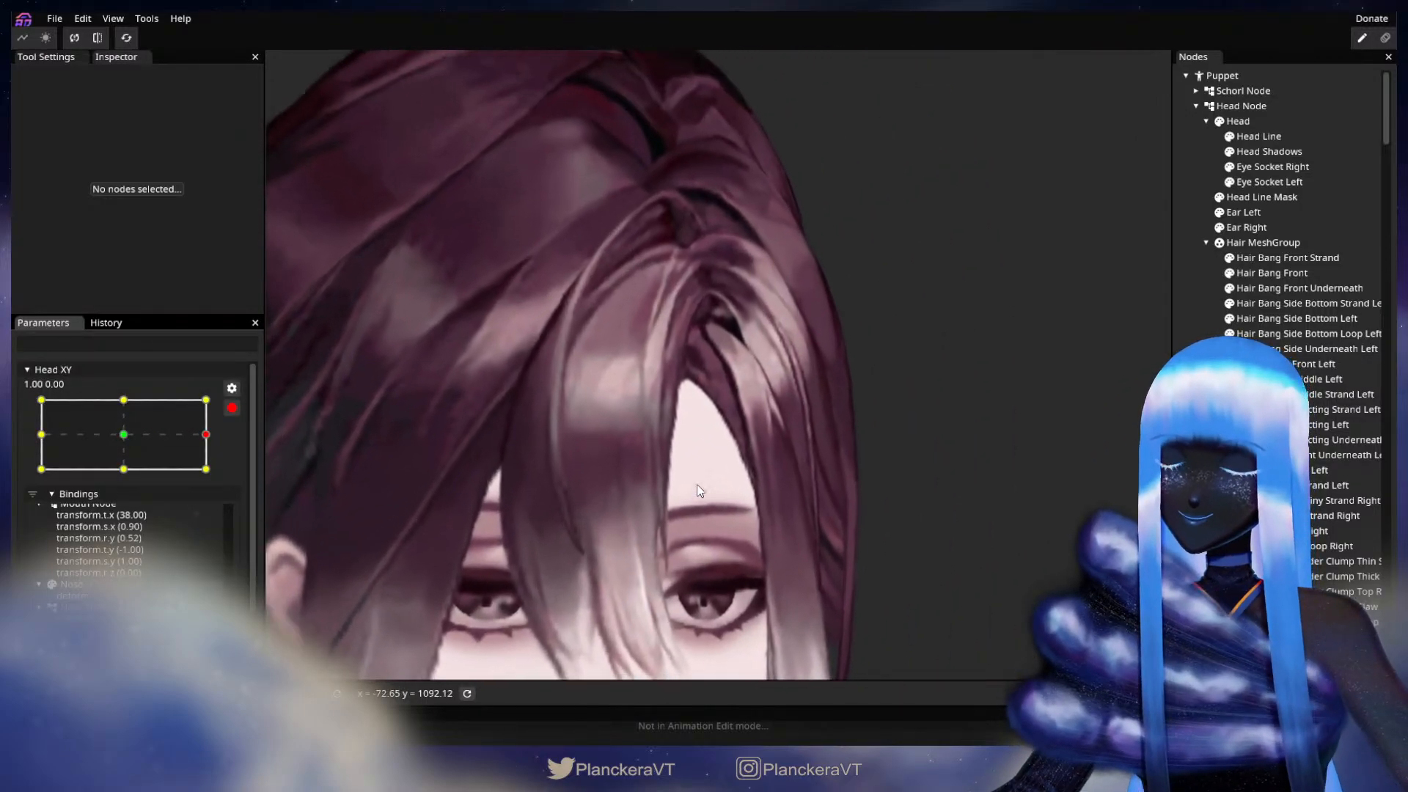
scroll(700, 470, "up", 4)
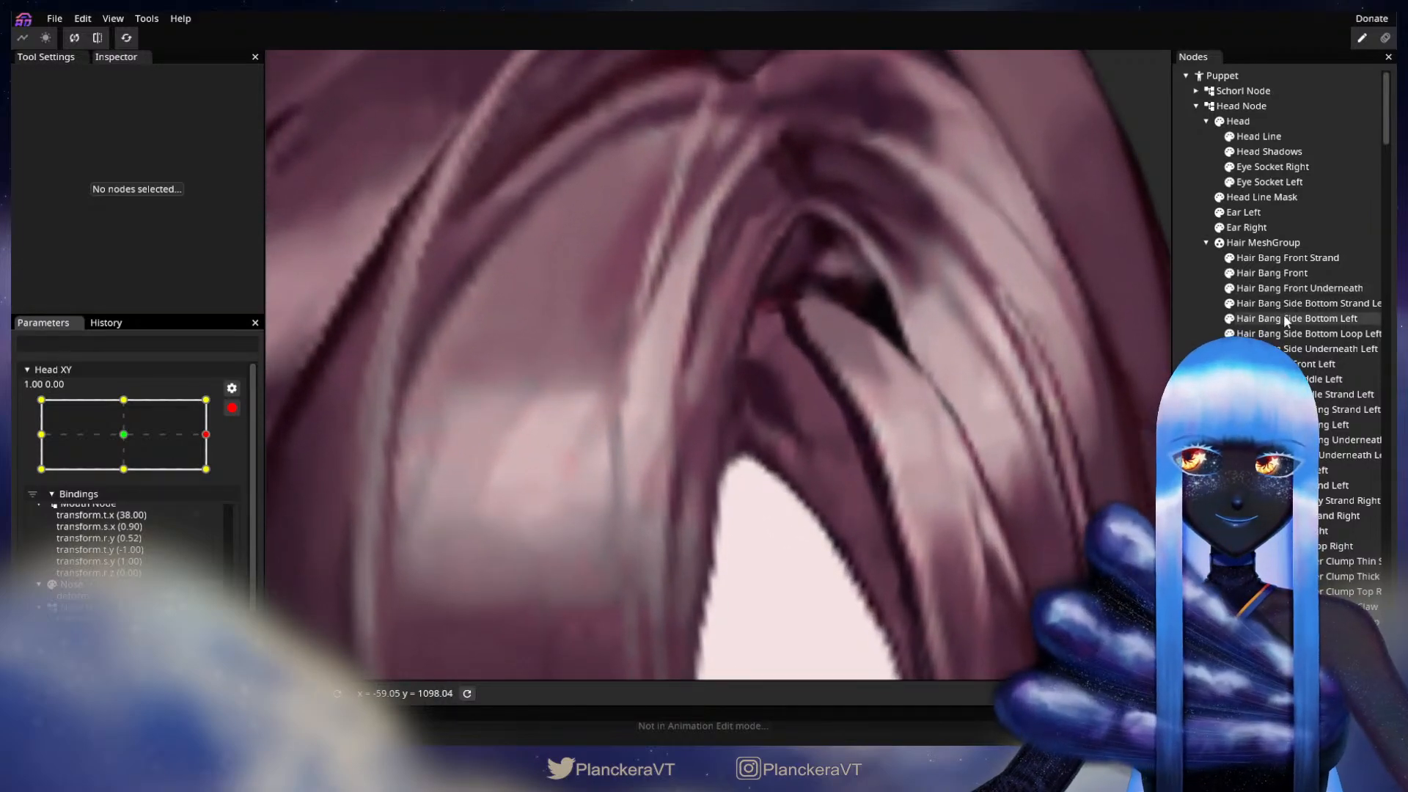
left_click(1320, 349)
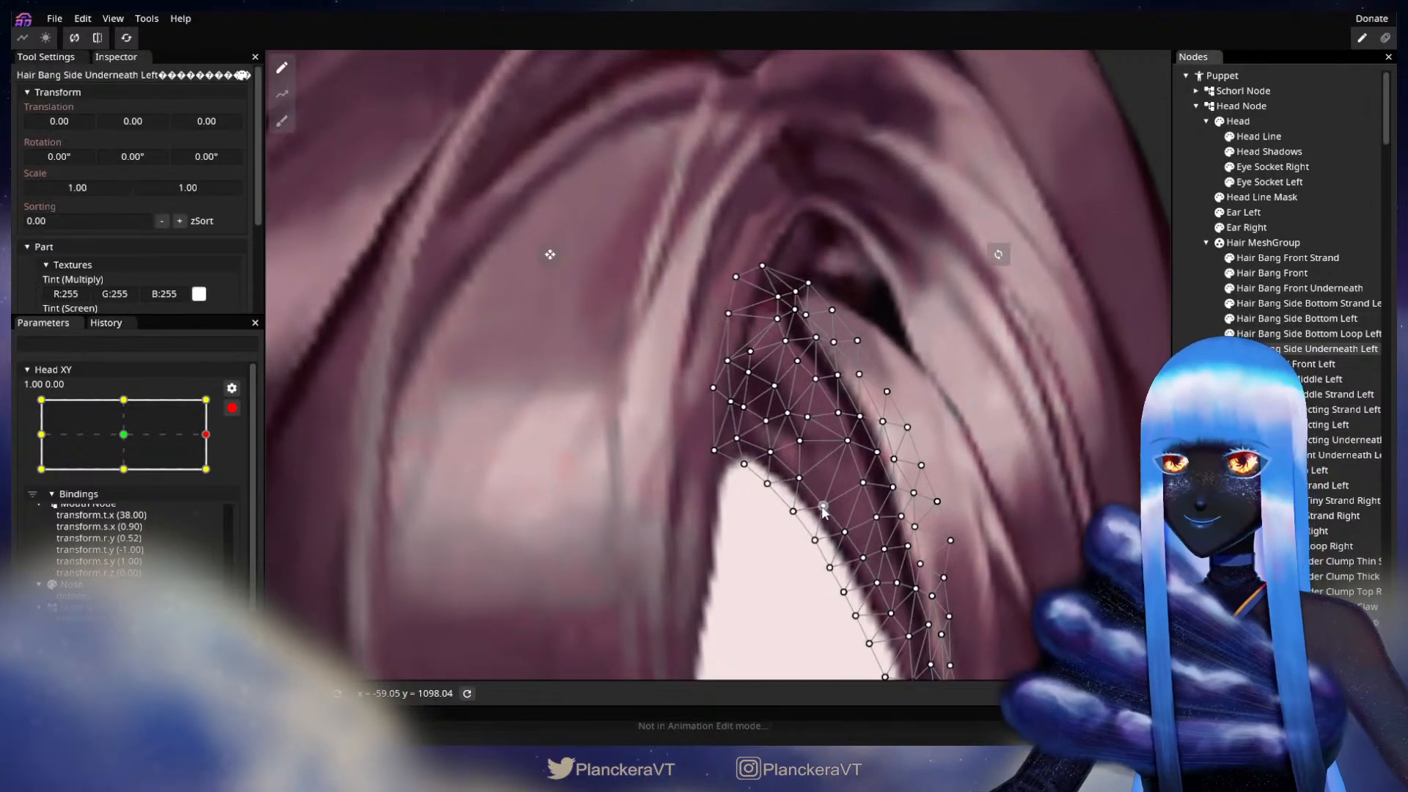
left_click(807, 418)
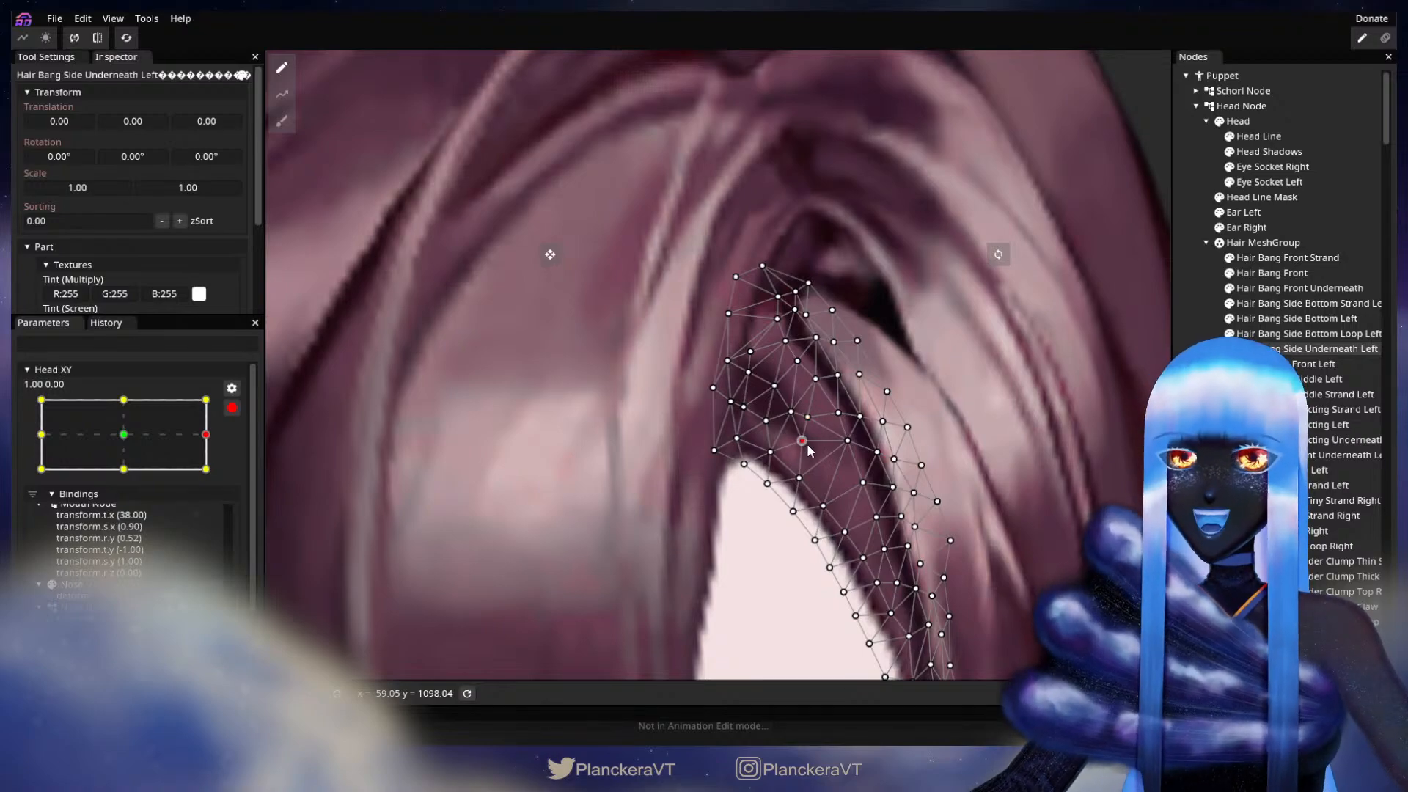
left_click(791, 413)
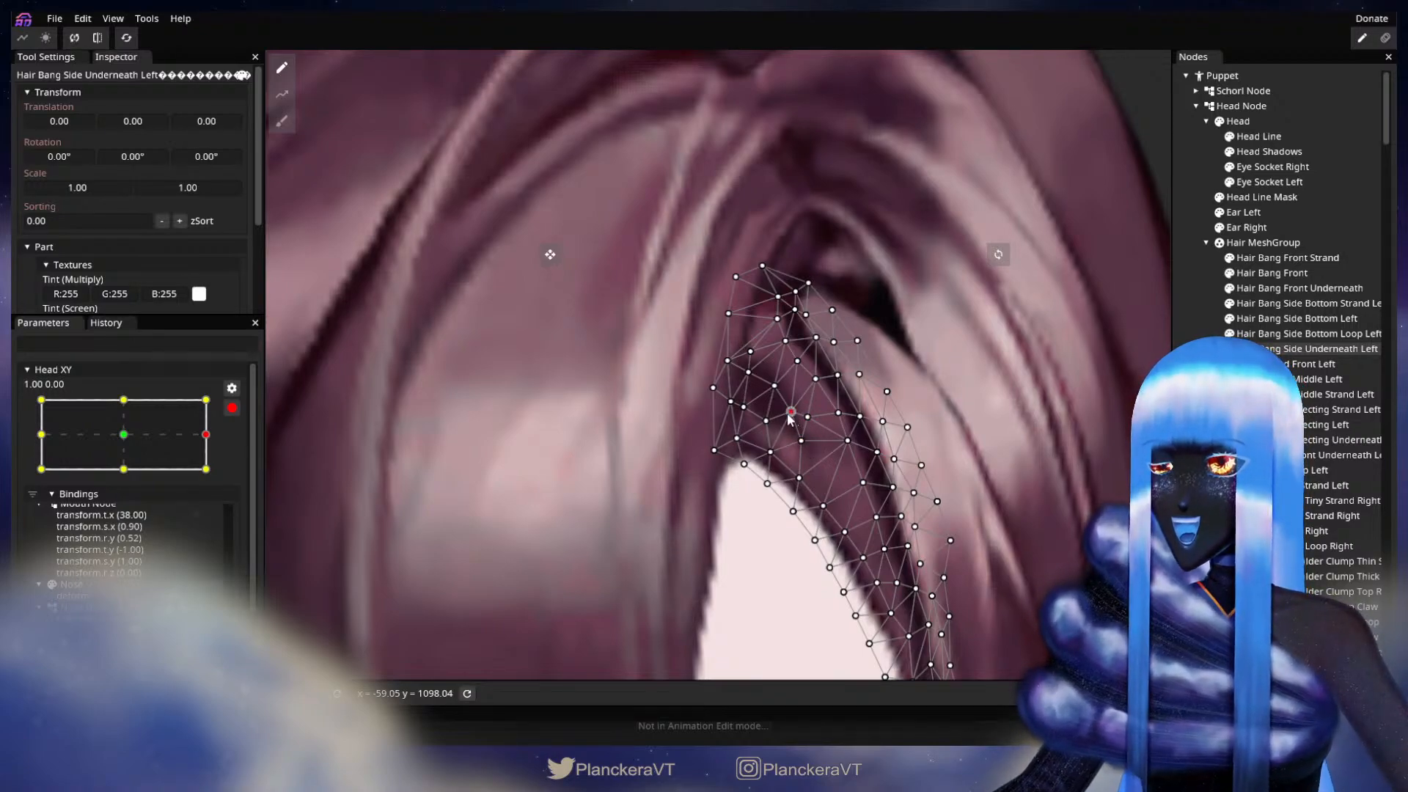
left_click_drag(785, 421, 788, 420)
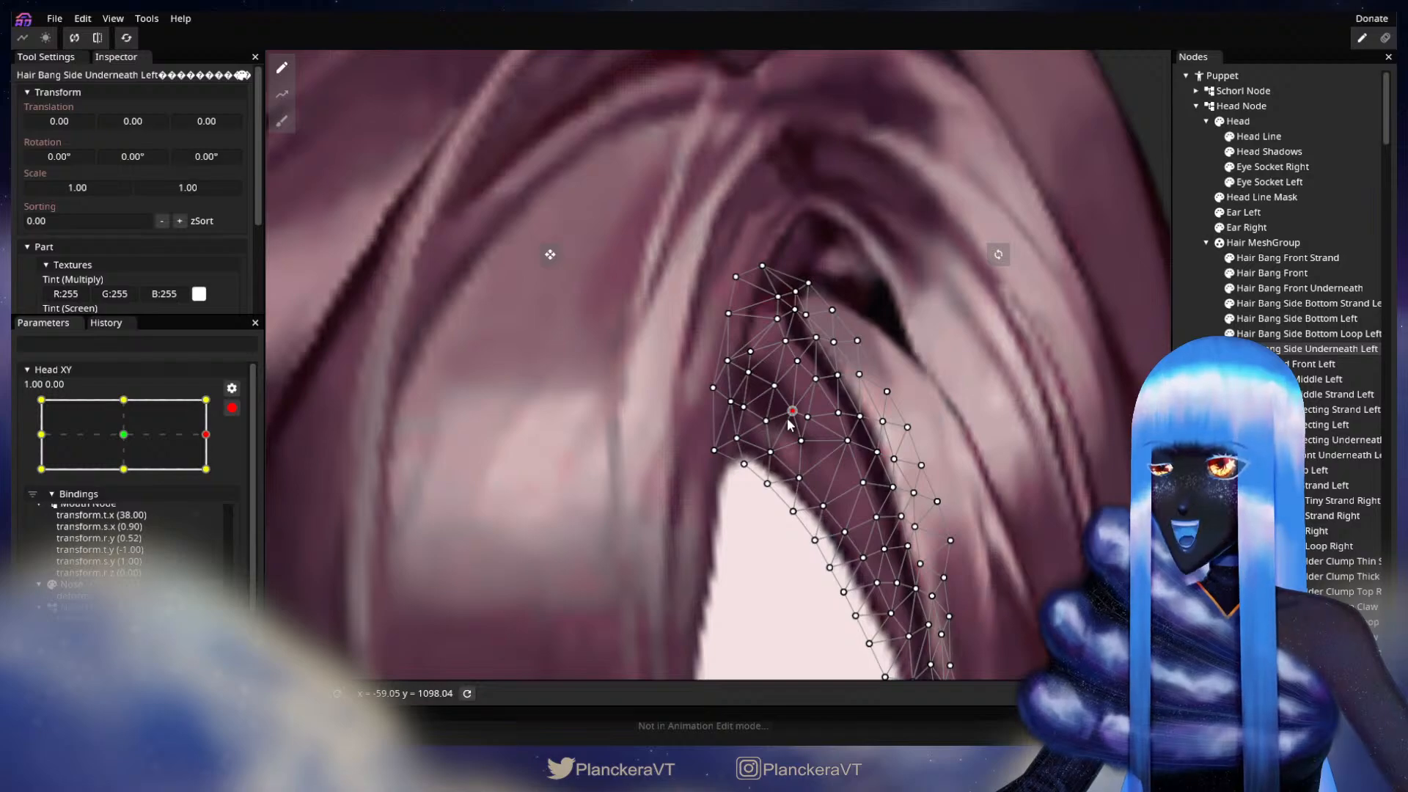
left_click(797, 363)
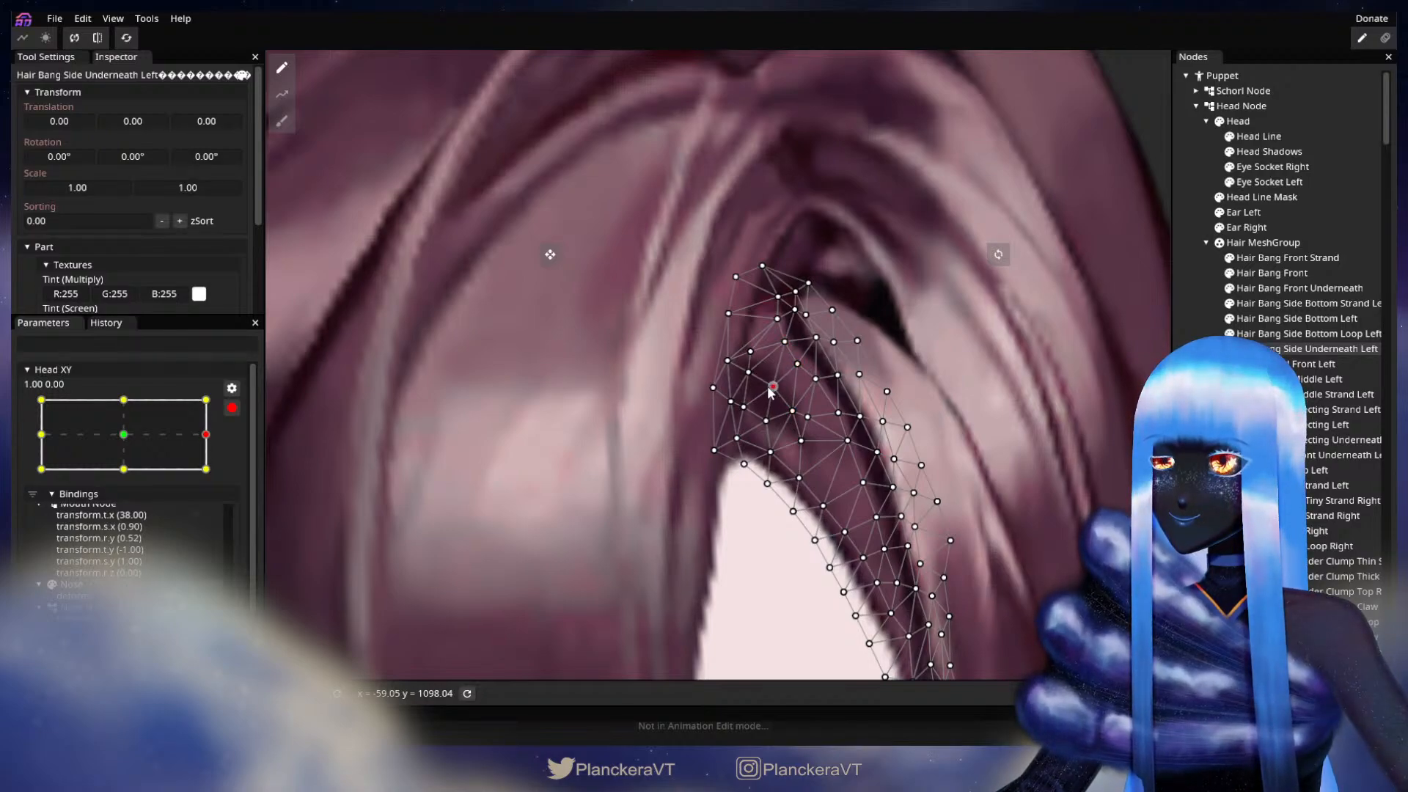
left_click_drag(810, 416, 815, 416)
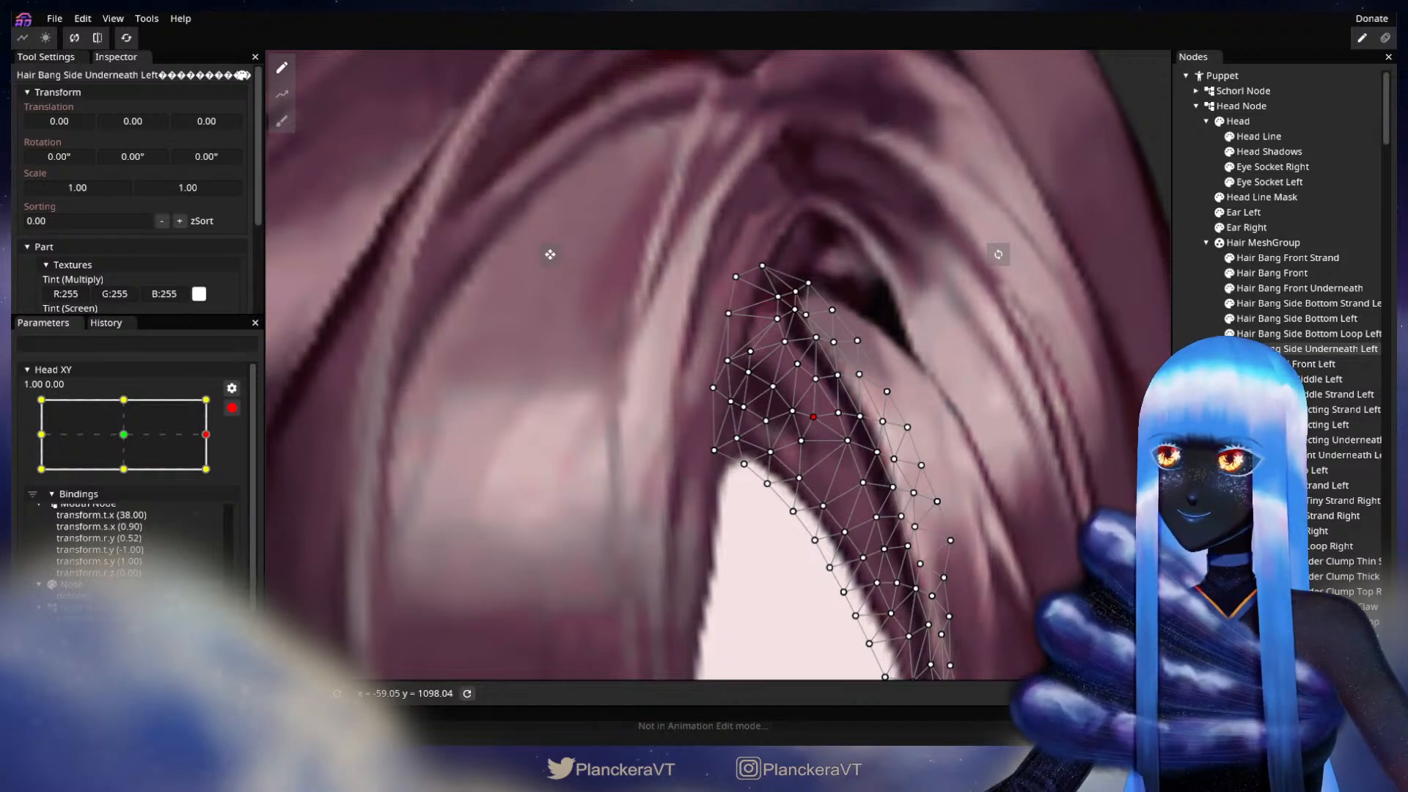
left_click(911, 506)
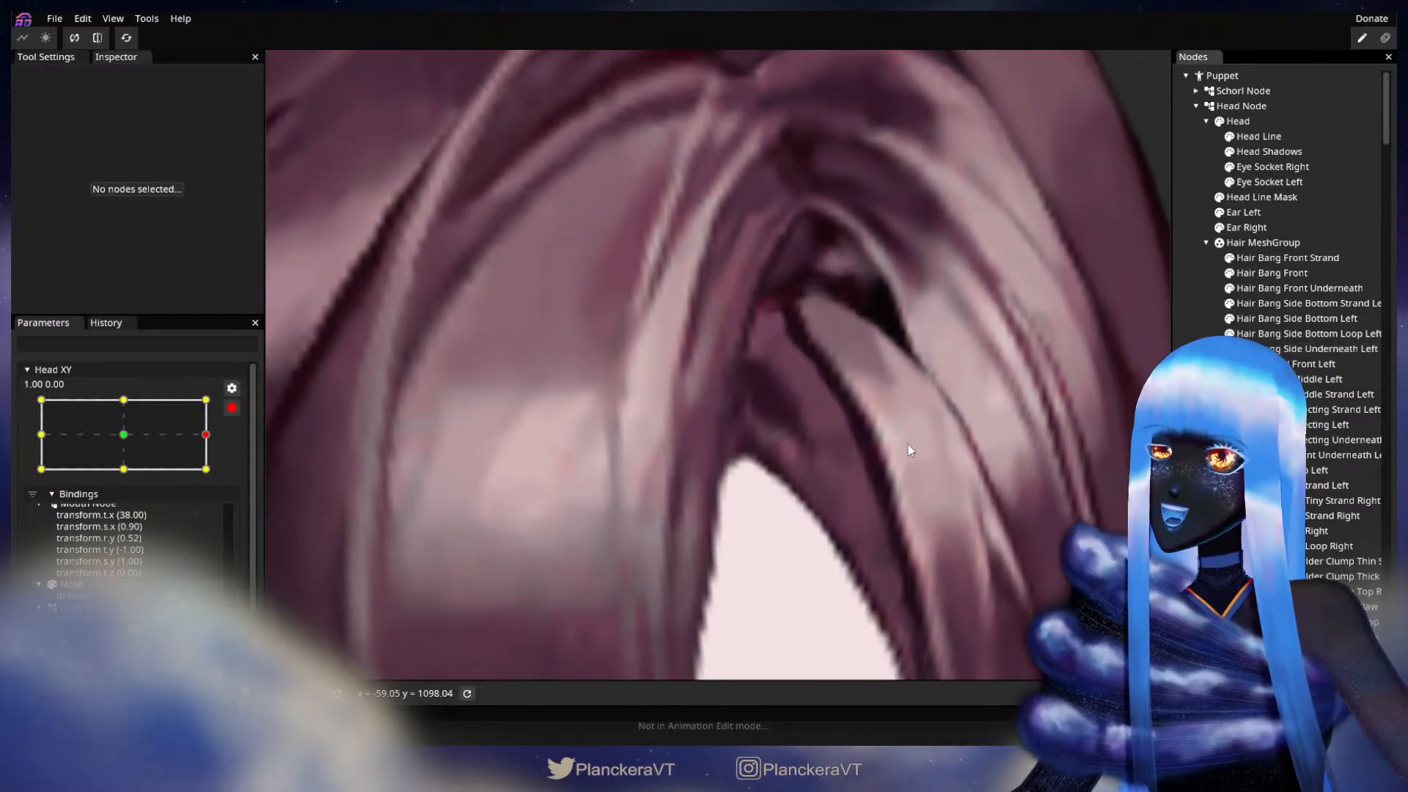
Step: Reselect Hair Bang Side Underneath Left, disarm Head XY, and check the parting with slight vertical movement near the 1.00 extreme
left_click(1305, 303)
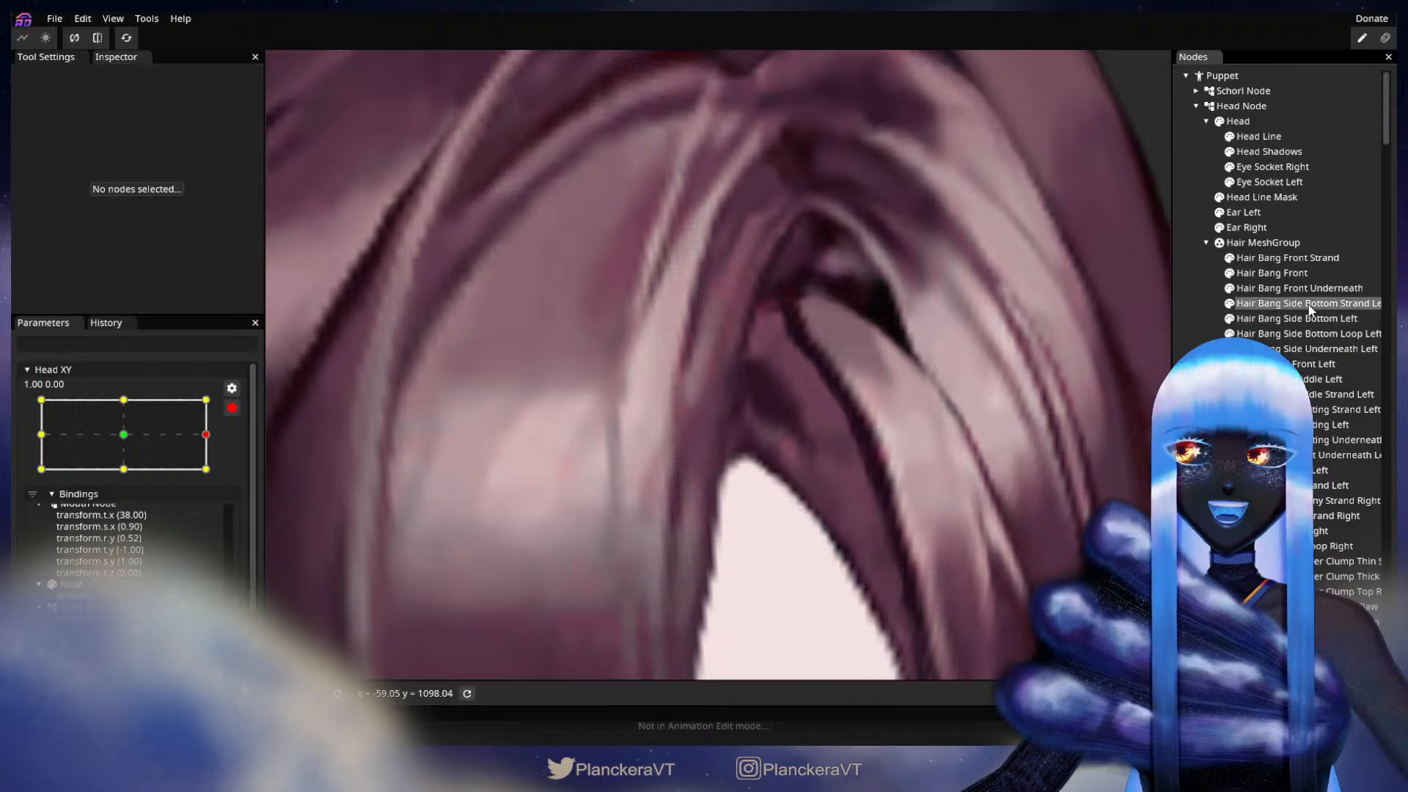
left_click(1296, 350)
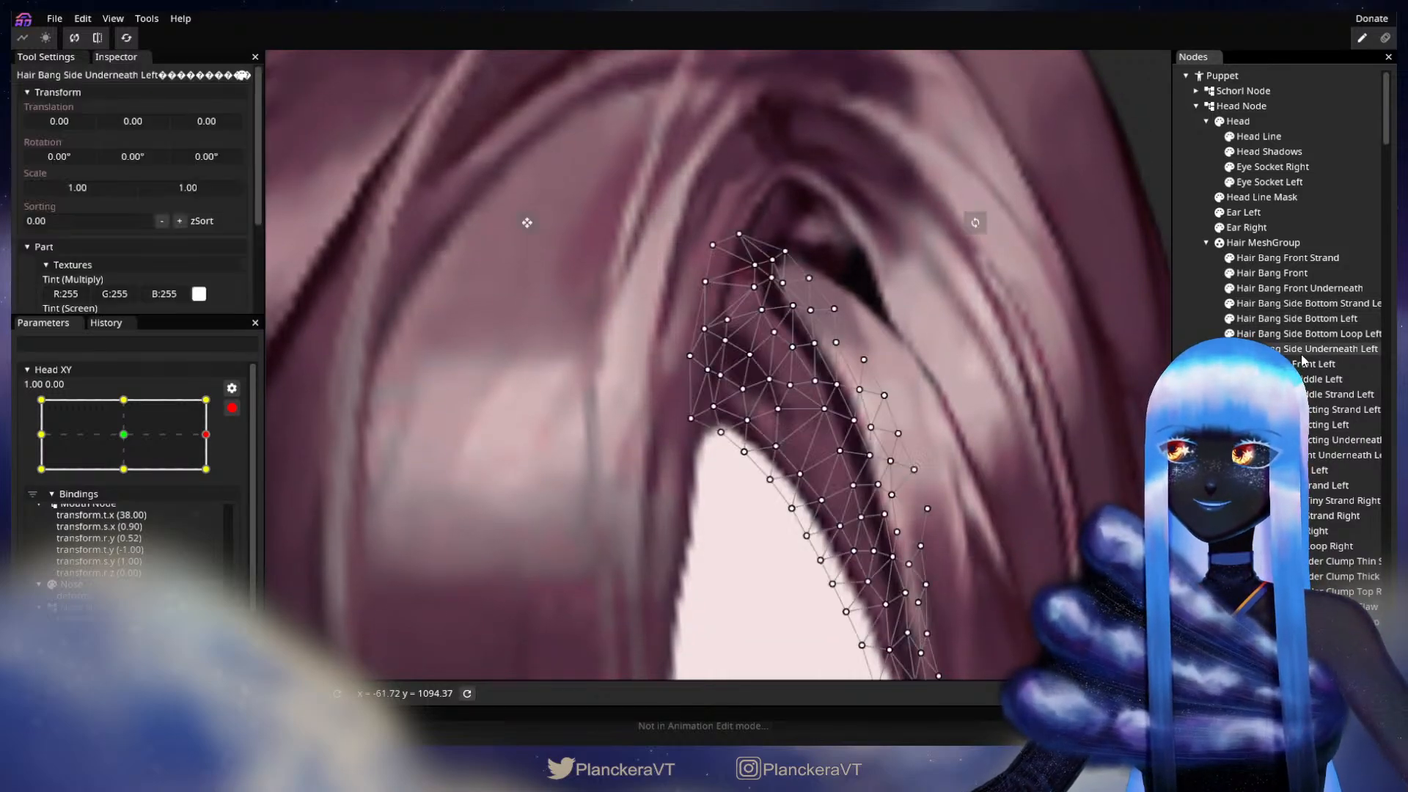
left_click(232, 407)
mouse_move(219, 477)
left_mouse_down()
mouse_move(129, 480)
mouse_move(217, 478)
left_mouse_up()
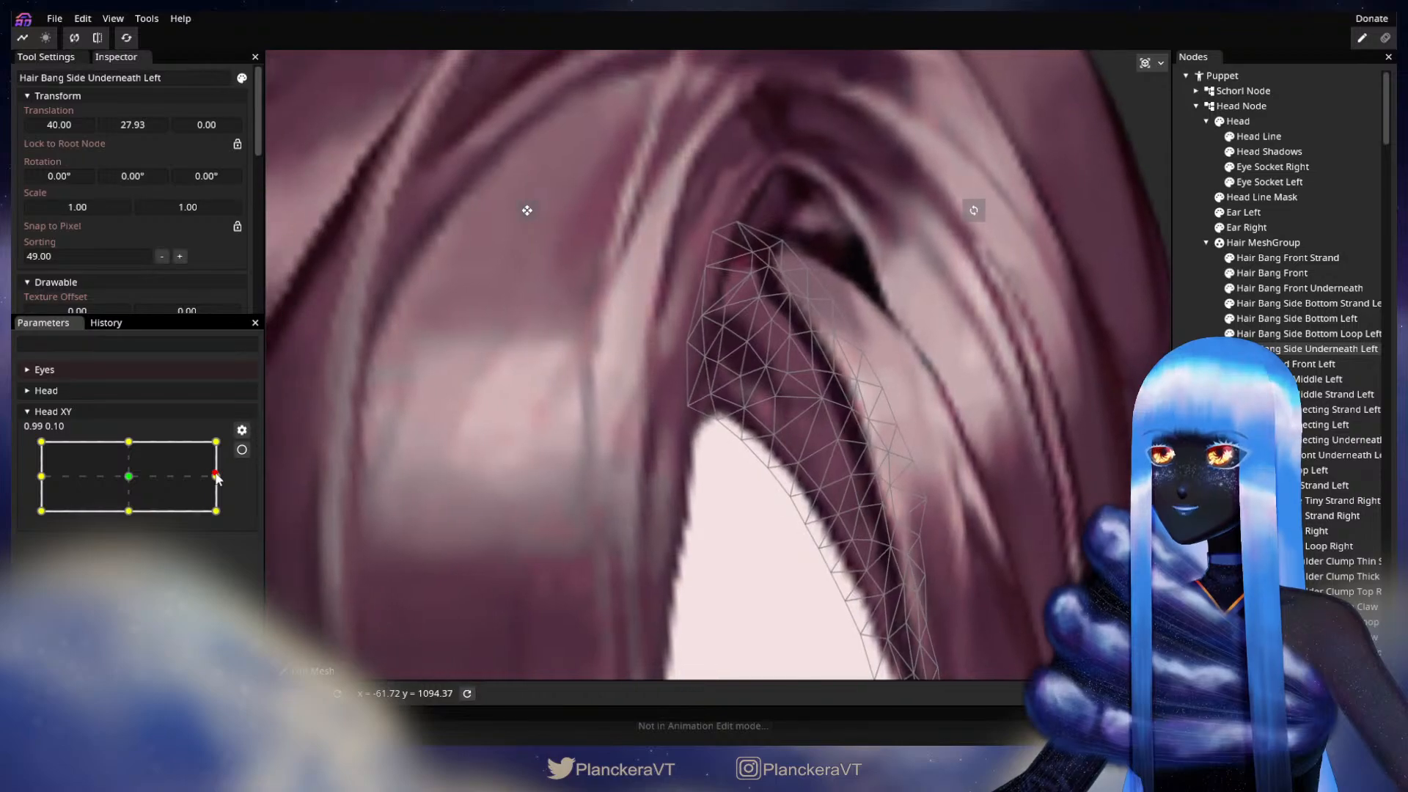
Step: Re-arm Head XY at 1.00, 0.00, smooth the inner vertices of Hair Bang Side Underneath Left below the hair parting, and deselect the mesh
left_click(242, 450)
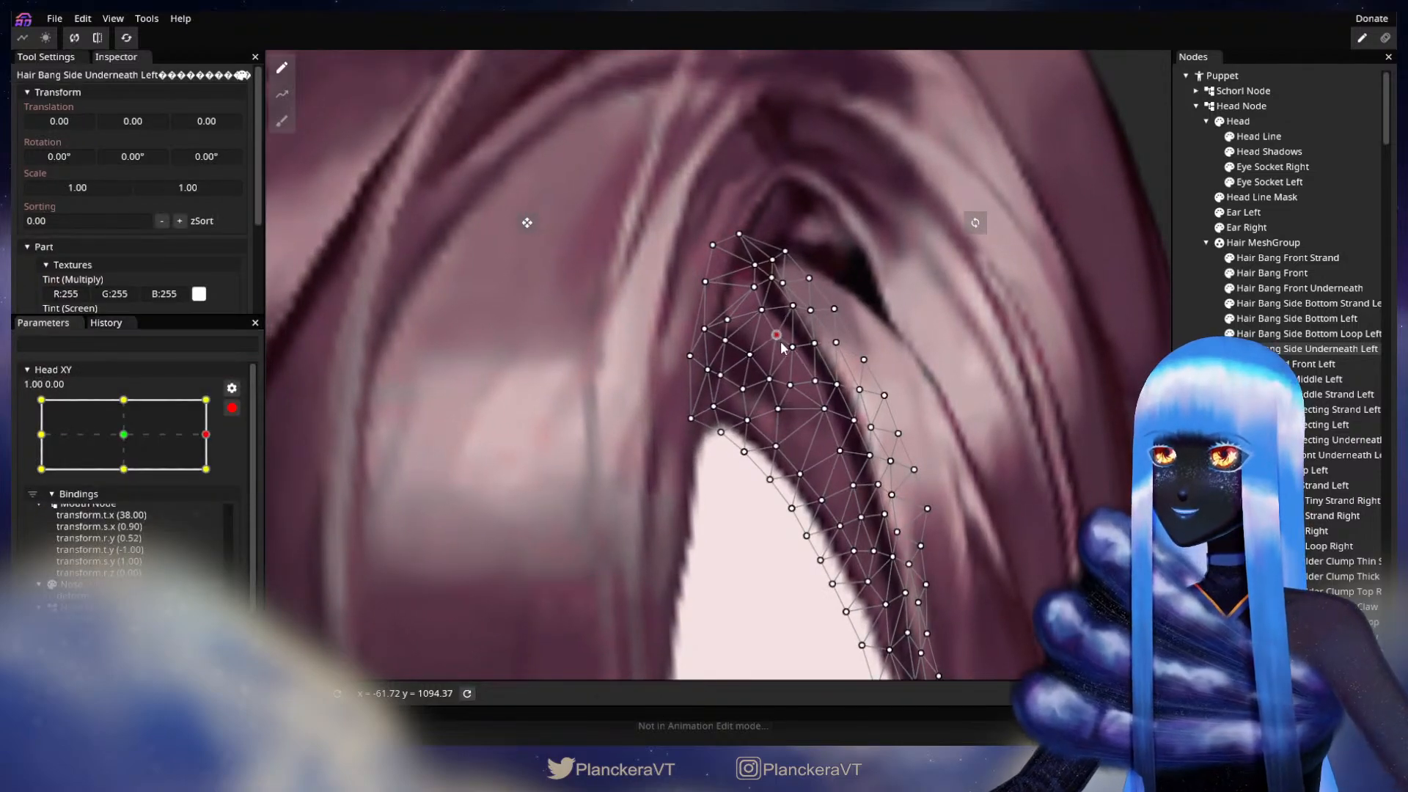
left_click_drag(797, 390, 784, 420)
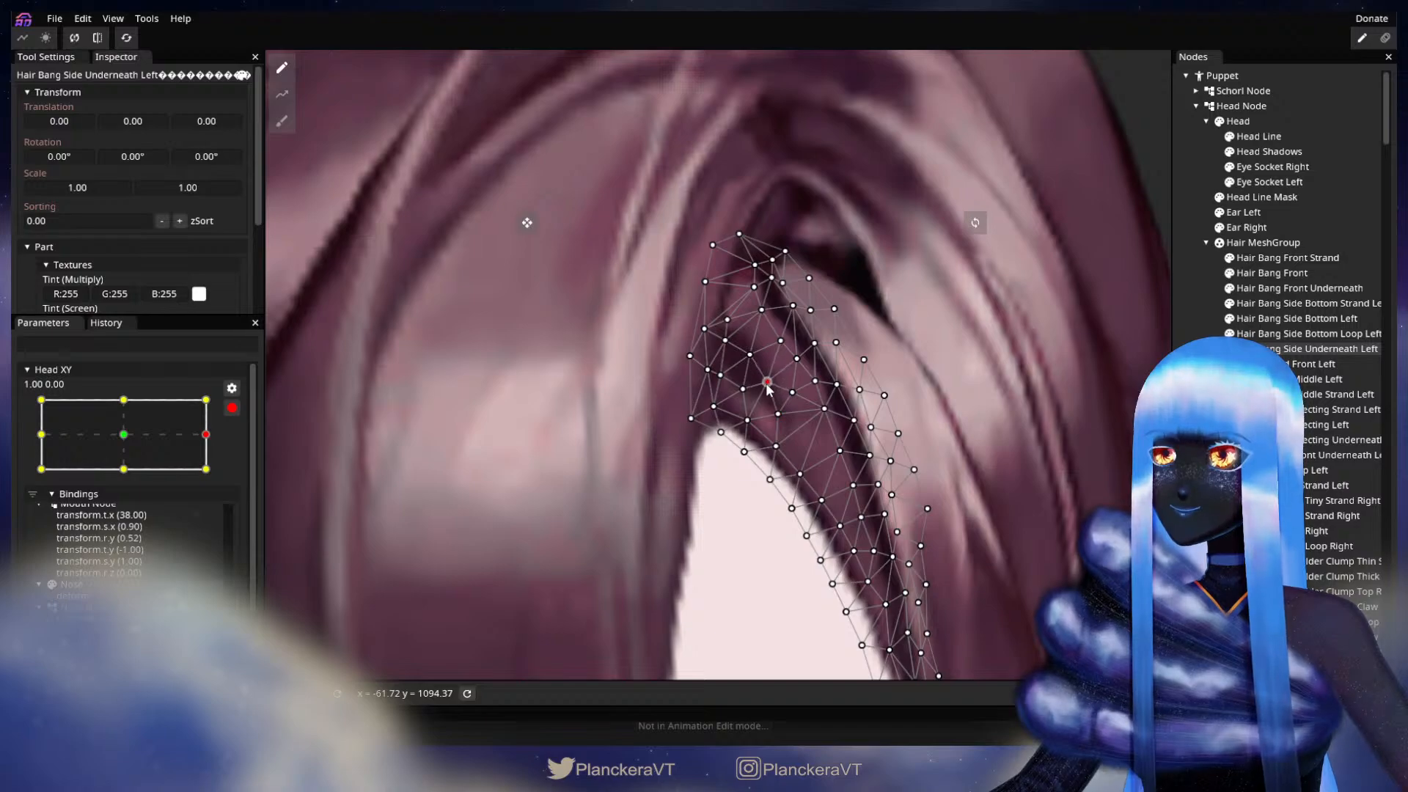
left_click_drag(764, 319, 768, 325)
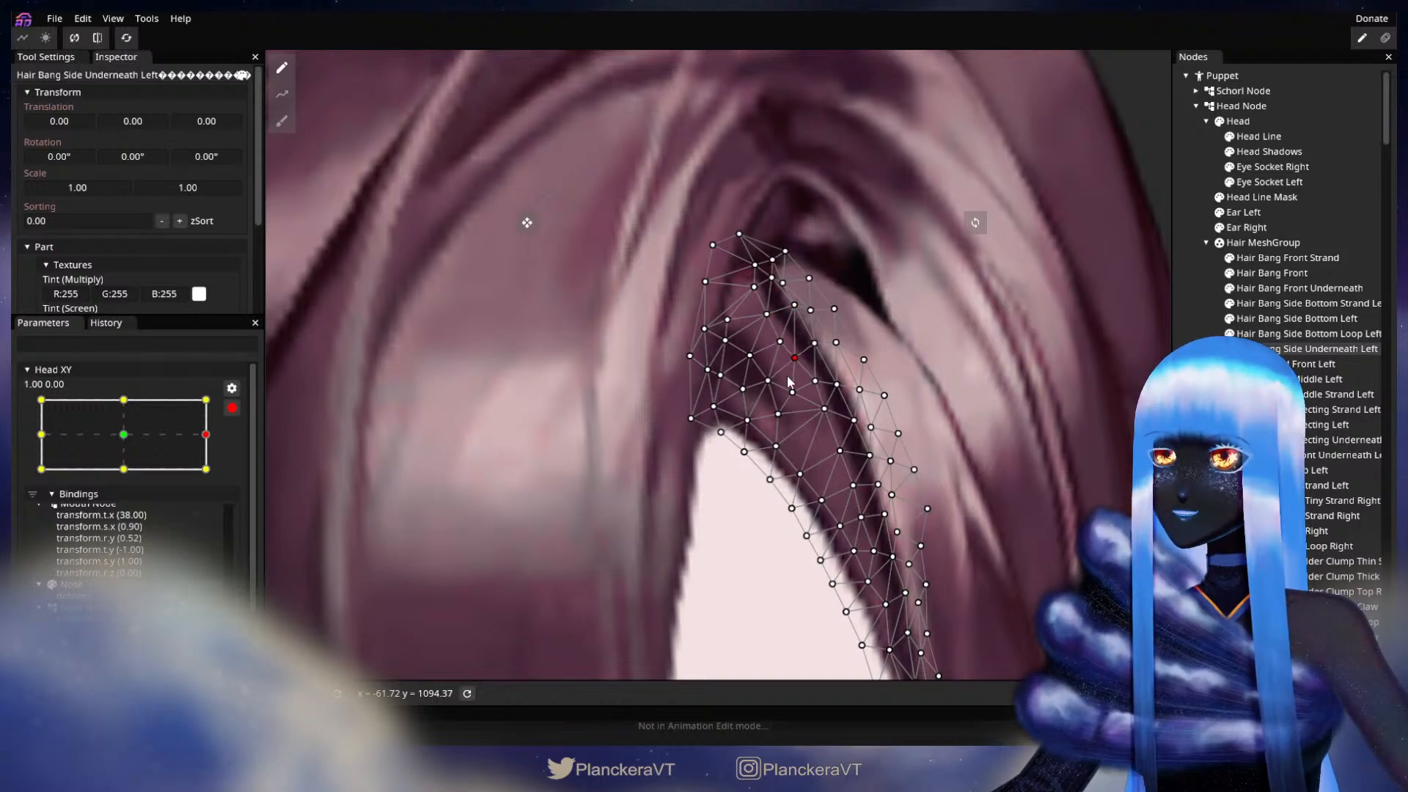
left_click(757, 348)
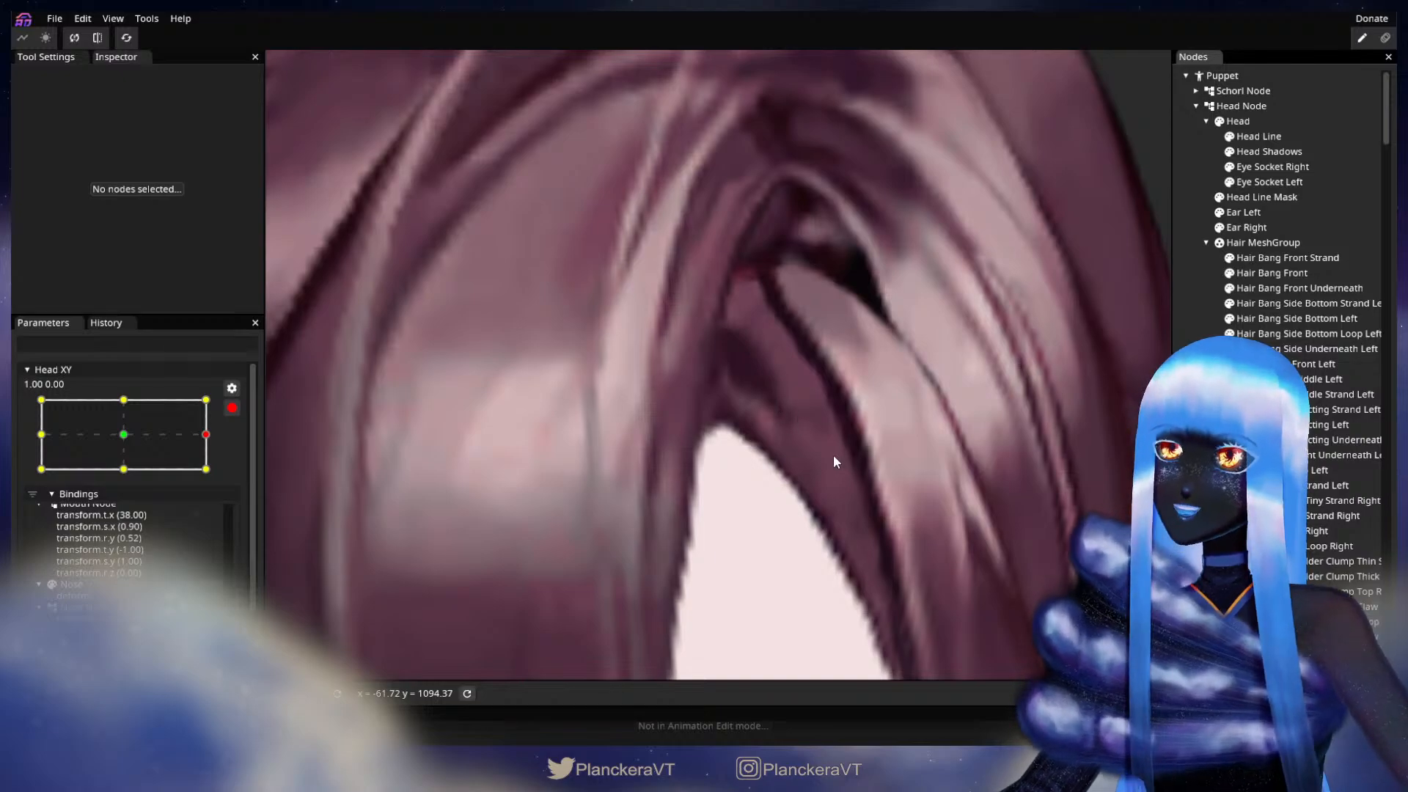
Step: Compare the hair parting at the 0.00, 0.00 and 1.00, 0.00 keypoints of Head XY and check the Hair Bang Front mesh at 1.00
left_click_drag(798, 419, 772, 414)
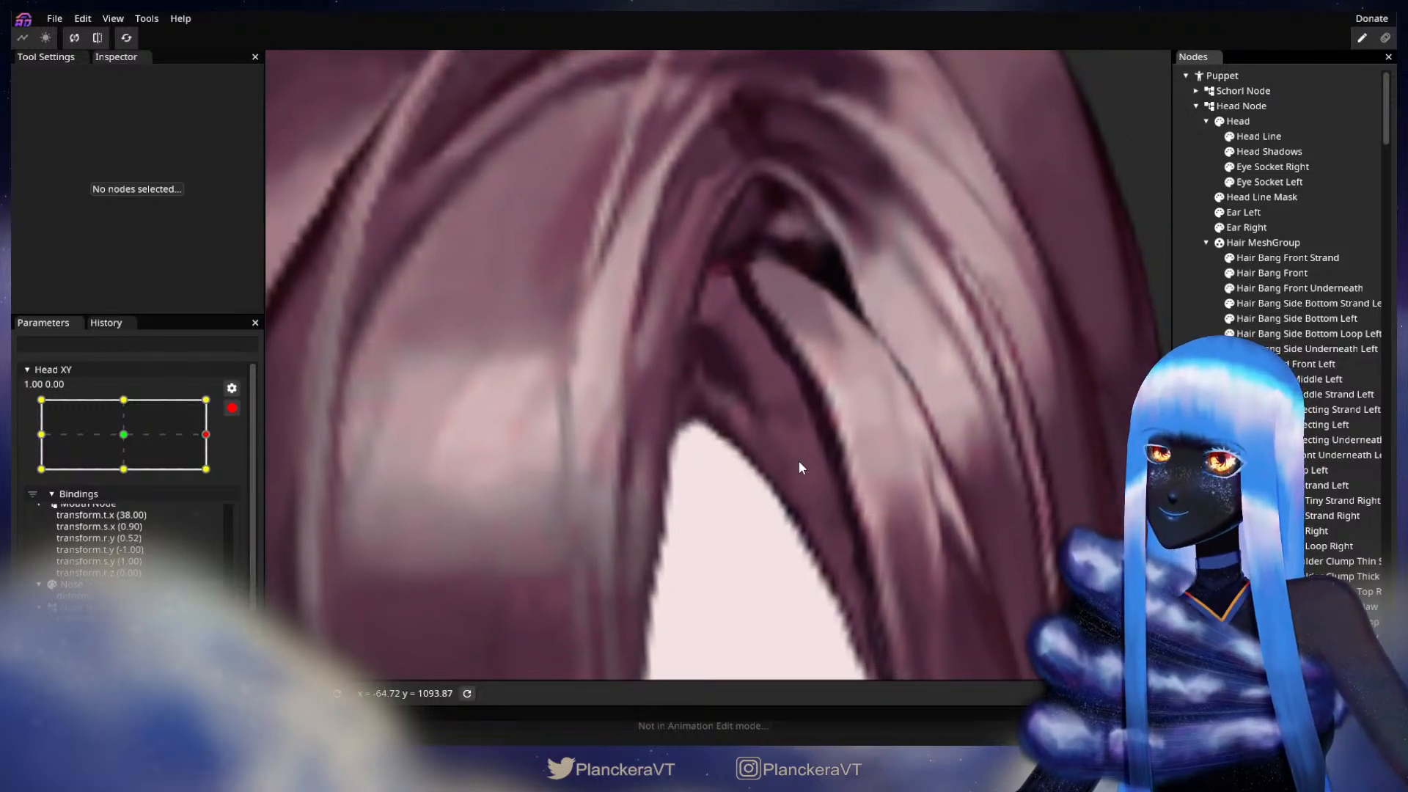
left_click(123, 435)
left_click_drag(543, 427, 720, 411)
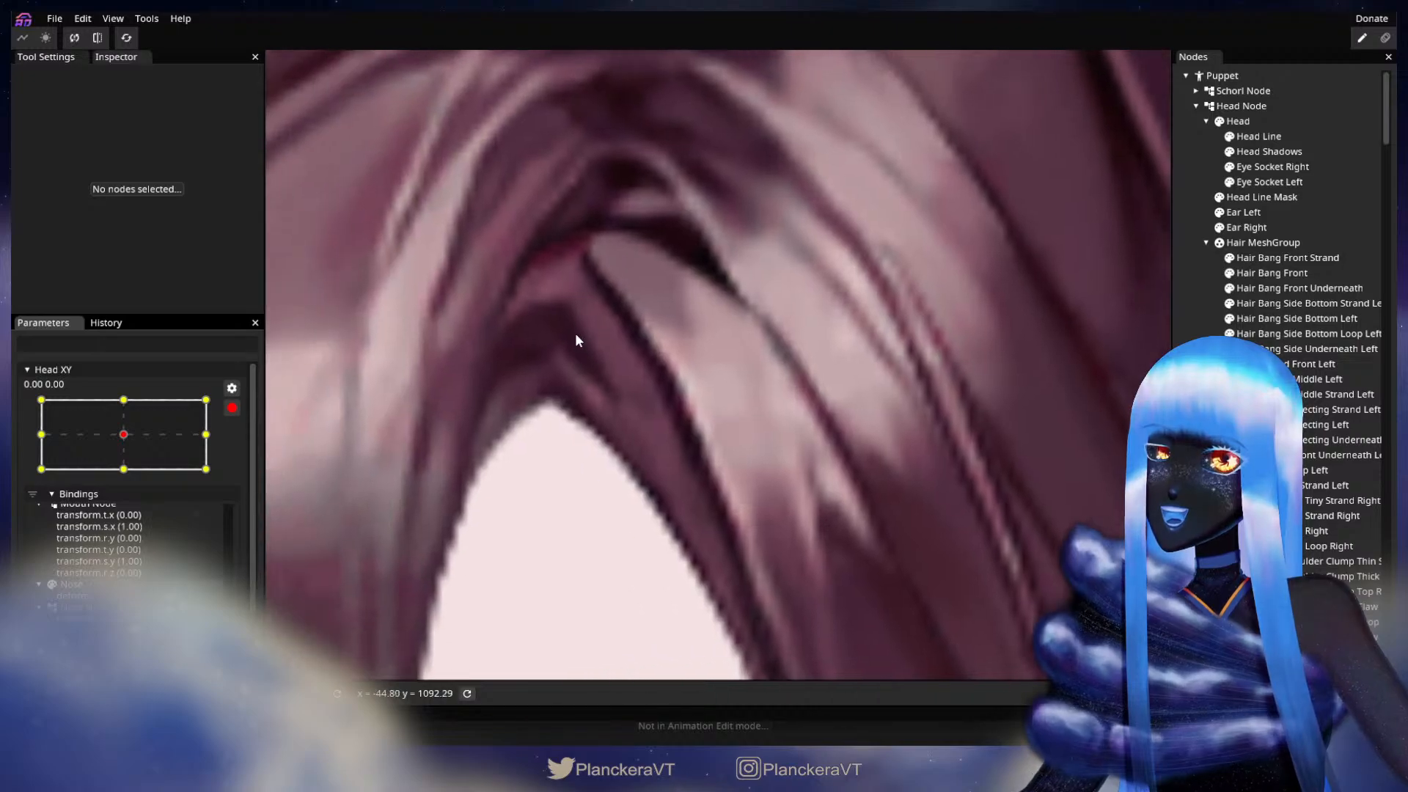
left_click(206, 435)
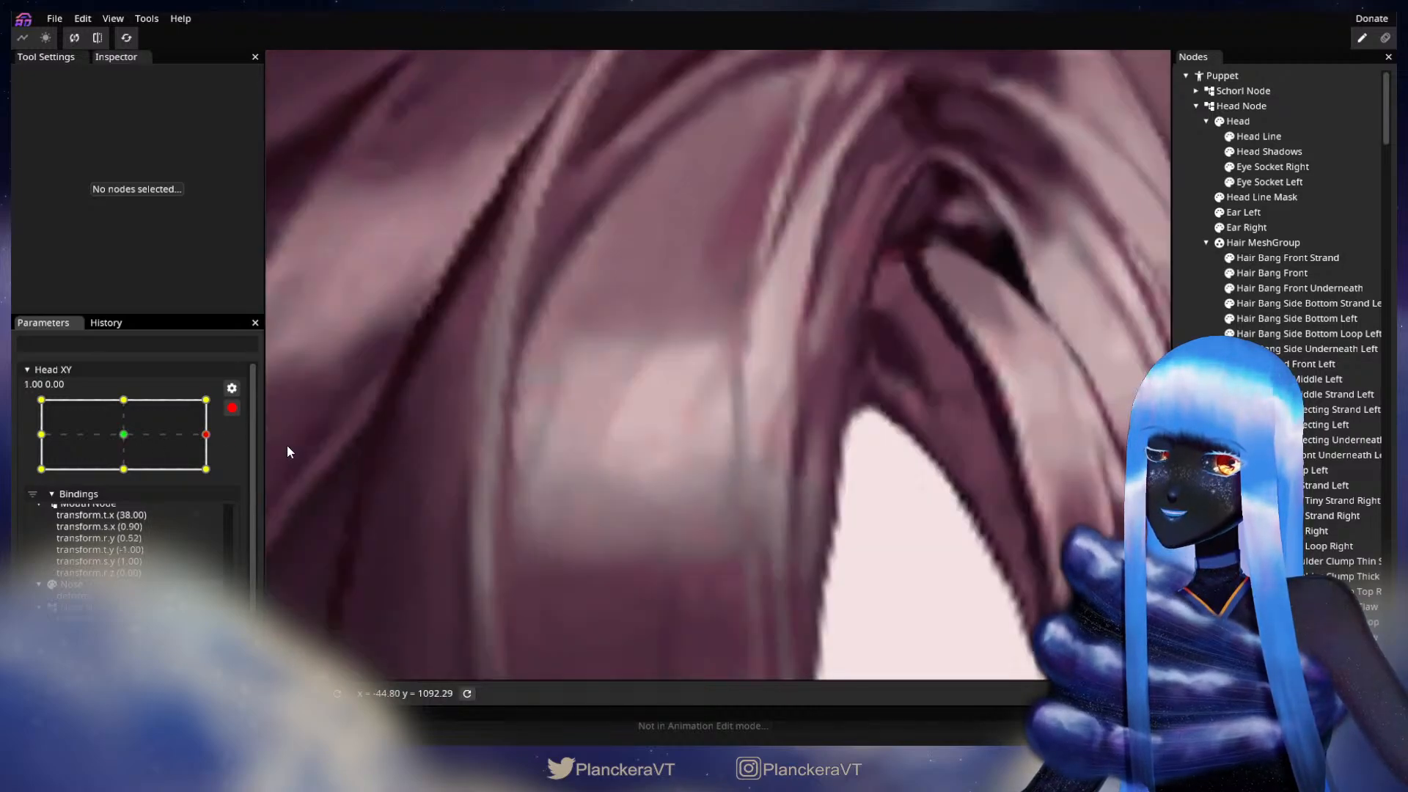
left_click_drag(828, 409, 609, 338)
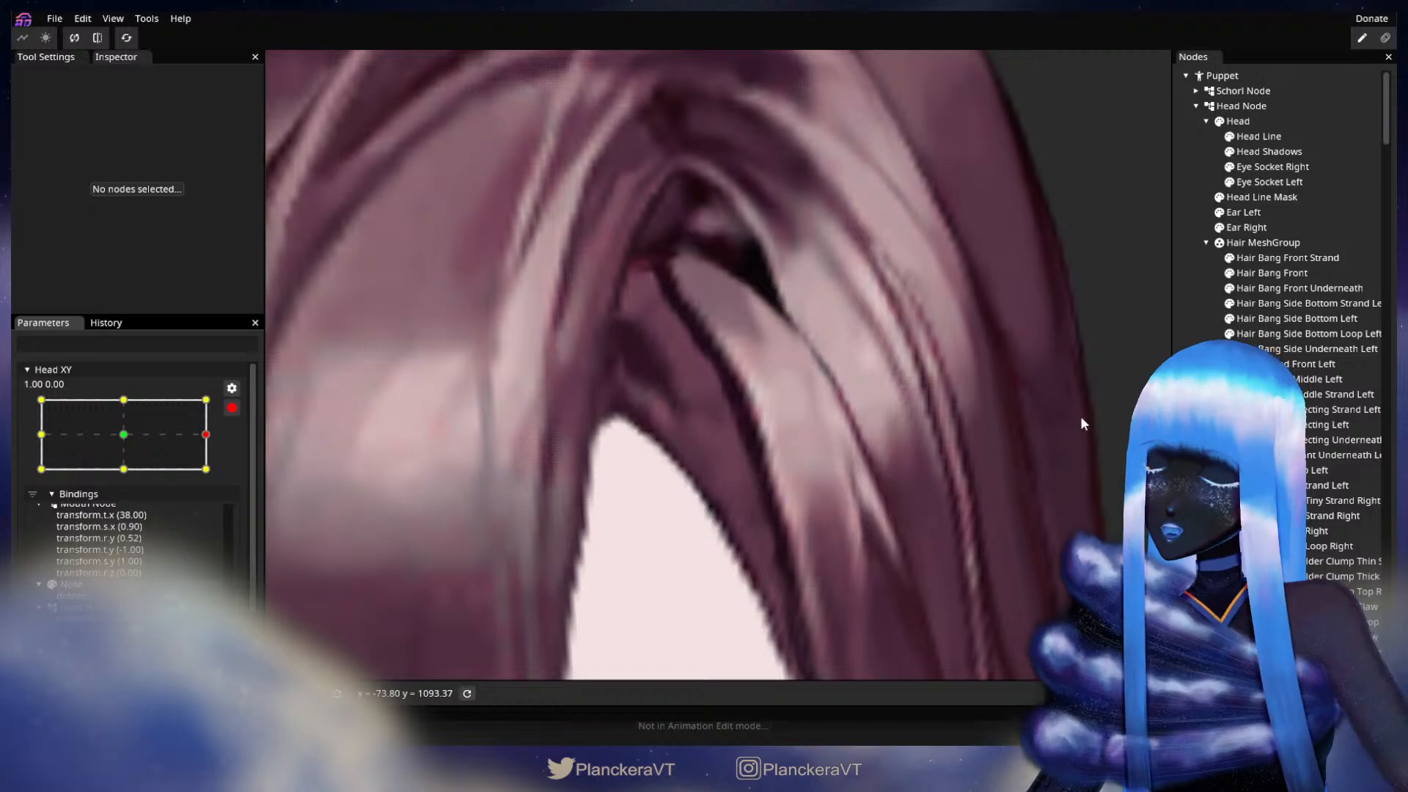
left_click(1269, 273)
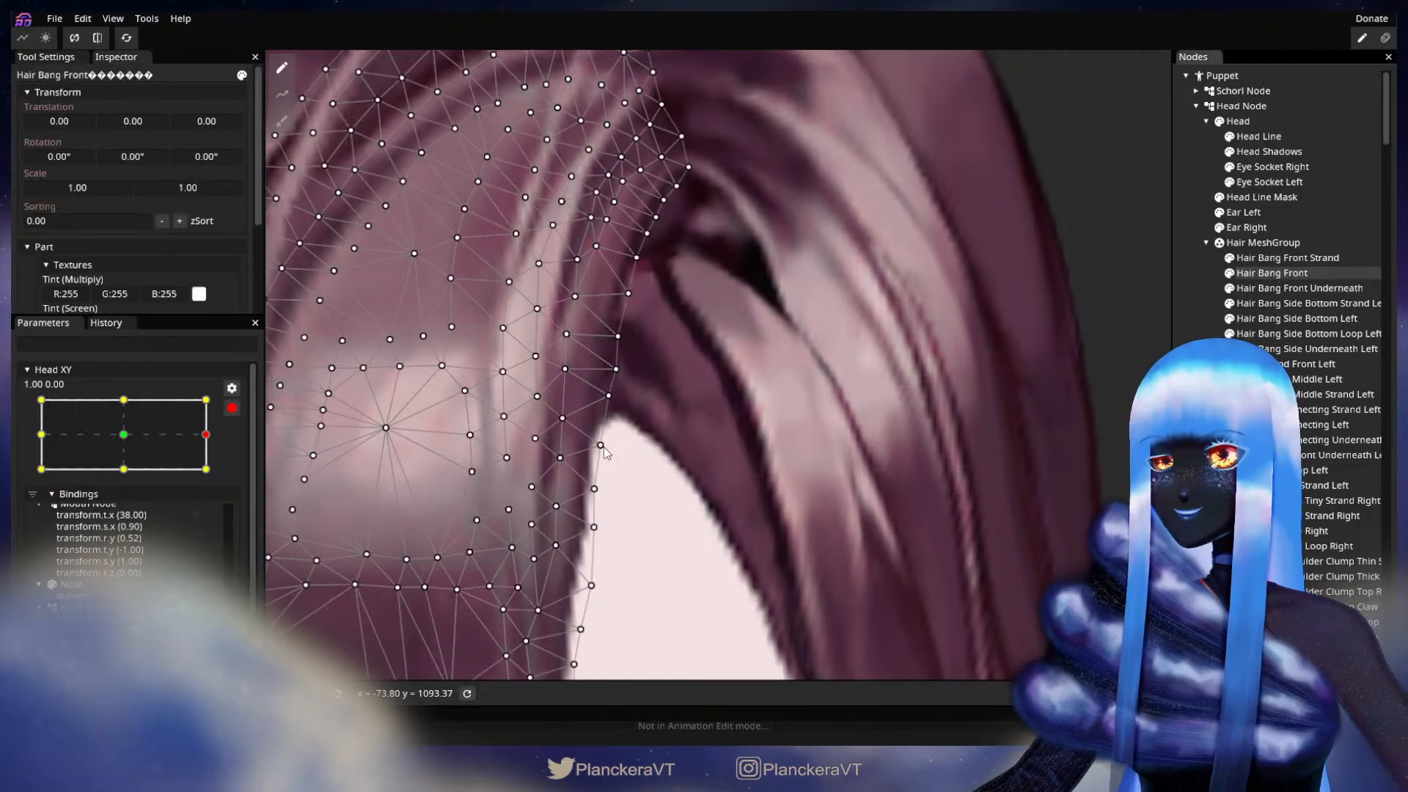
left_click(785, 437)
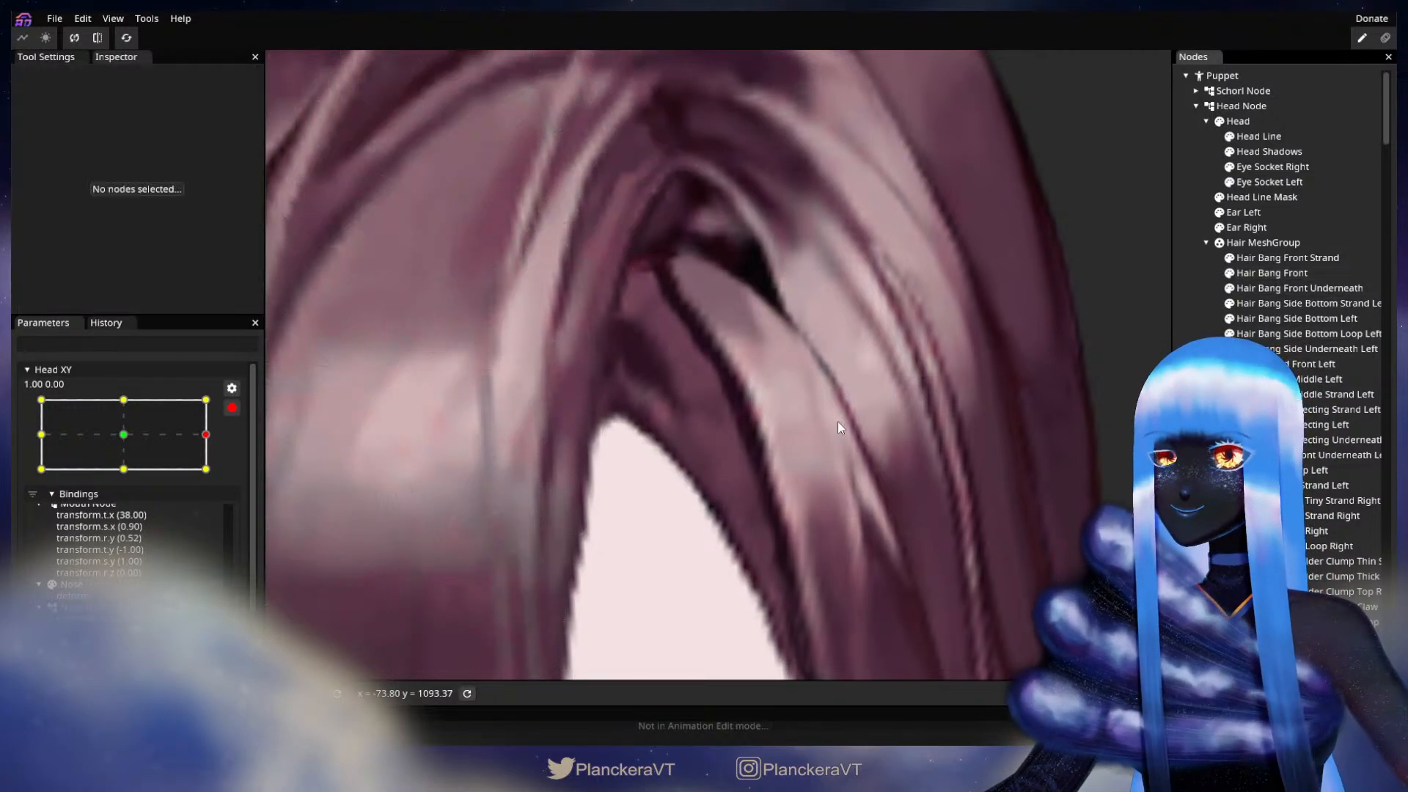
Step: Select Hair Bang Side Underneath Left and nudge its inner vertices above the forehead at Head XY 1.00, 0.00, finishing with the mesh deselected
left_click(1325, 352)
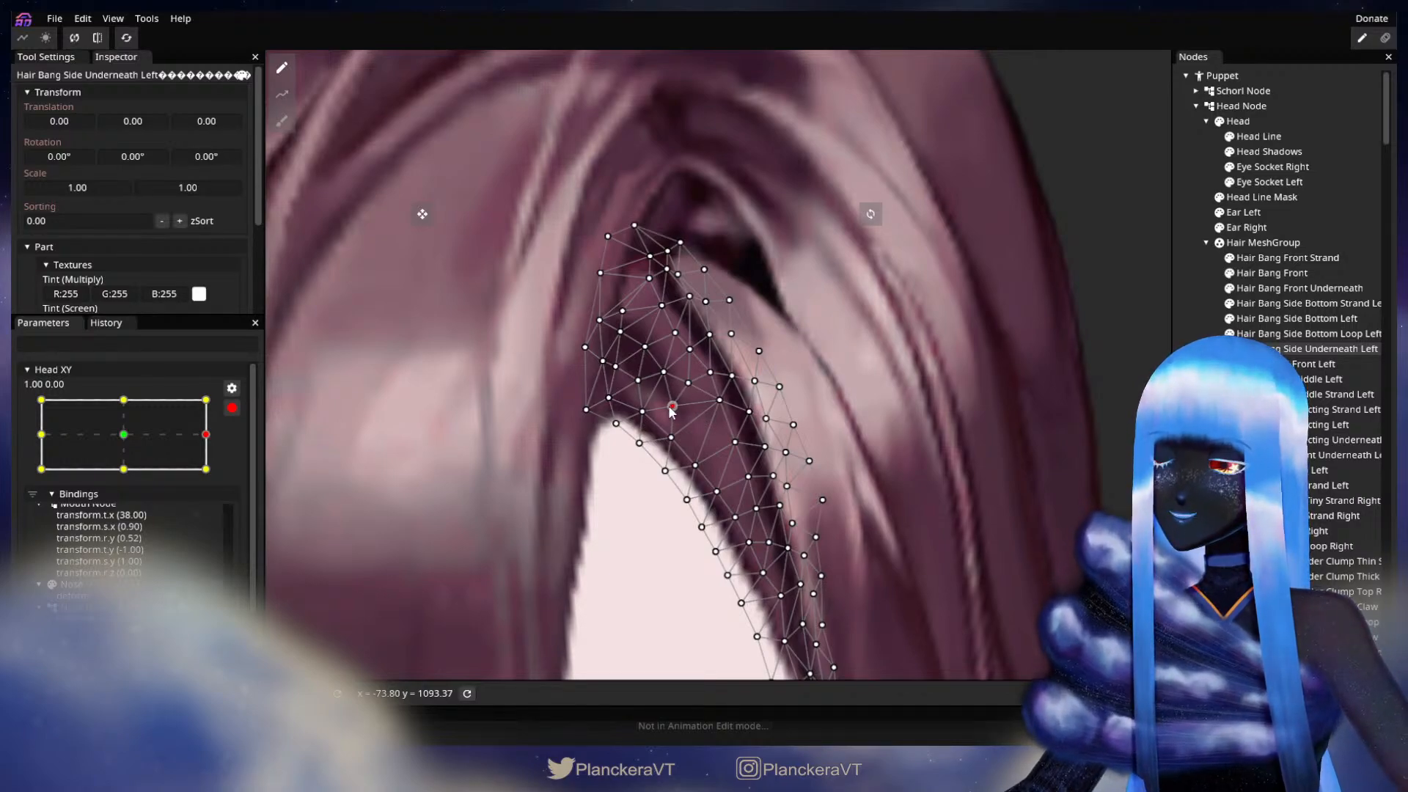
left_click(676, 333)
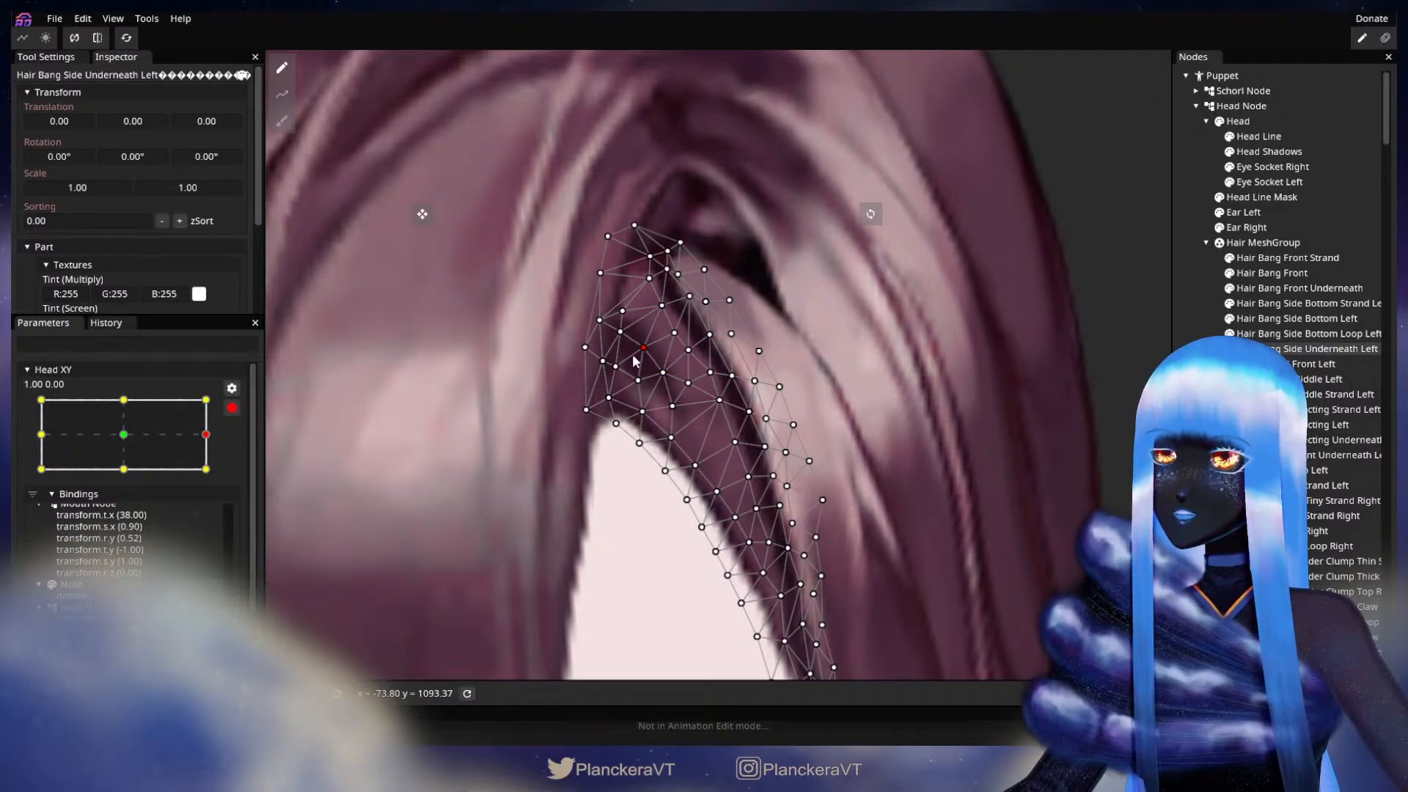
left_click_drag(655, 377, 653, 378)
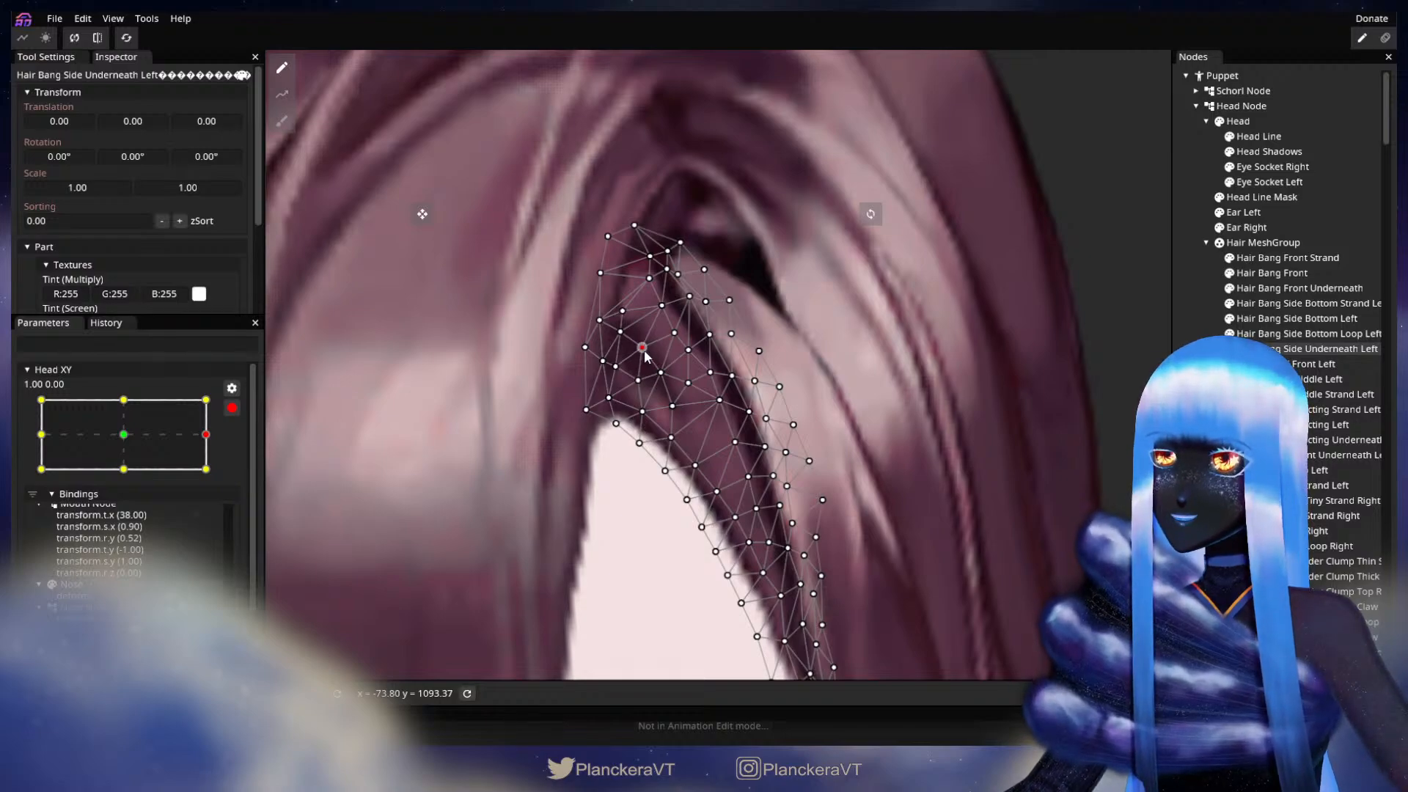
left_click(1247, 349)
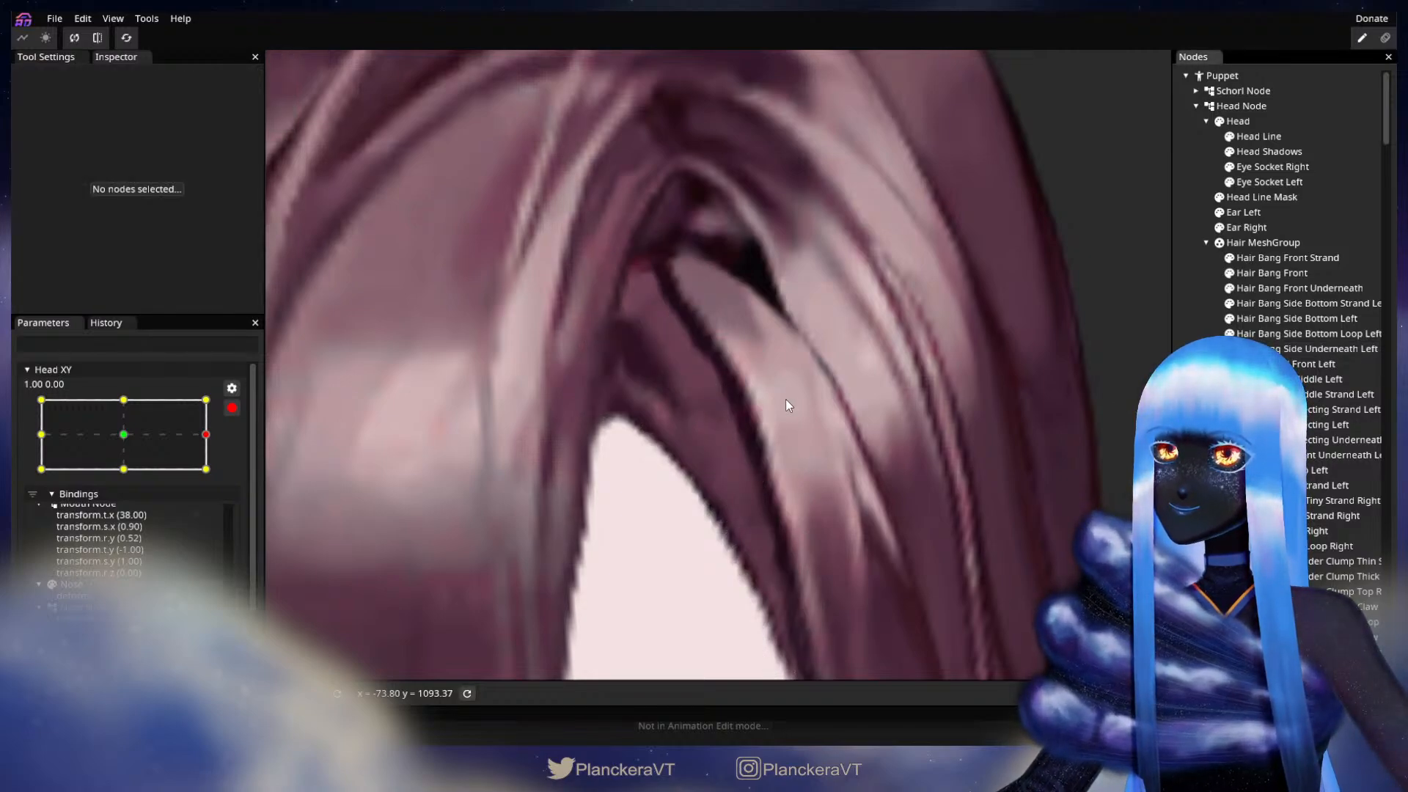
Step: Reselect Hair Bang Side Underneath Left, even out its inner vertices between the parting and the dark strand edge, and deselect the mesh
left_click_drag(702, 398, 775, 421)
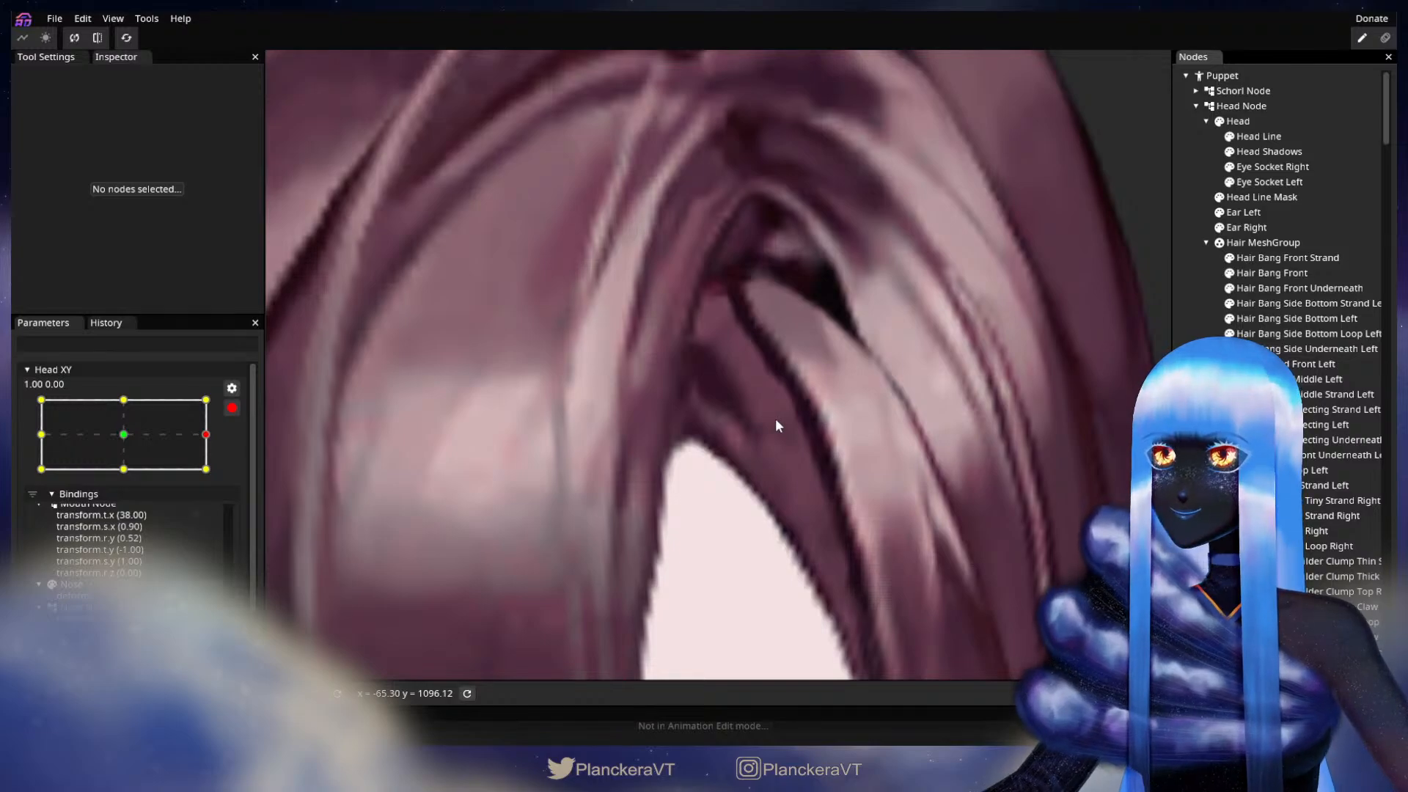
left_click(1277, 272)
left_click(1277, 349)
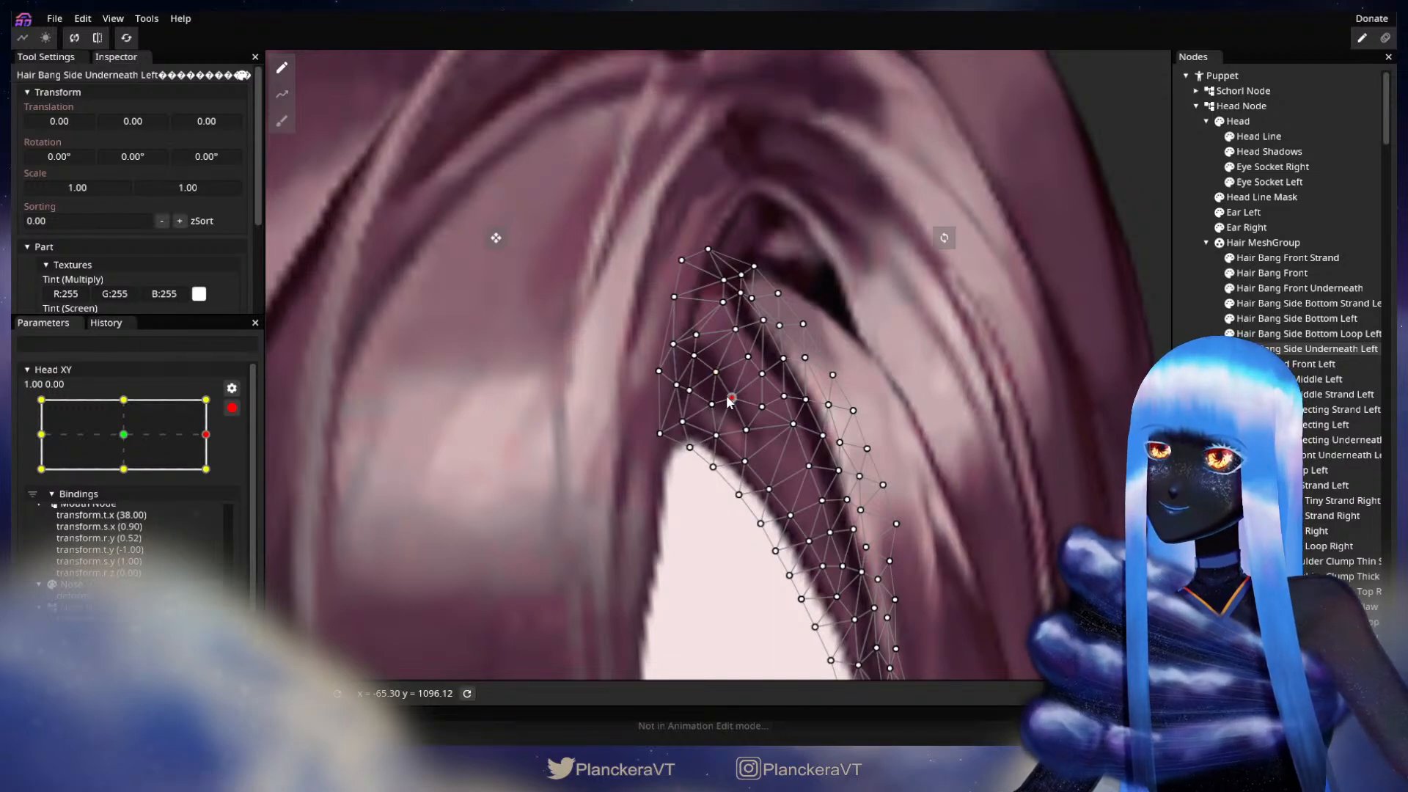
left_click_drag(753, 410, 756, 408)
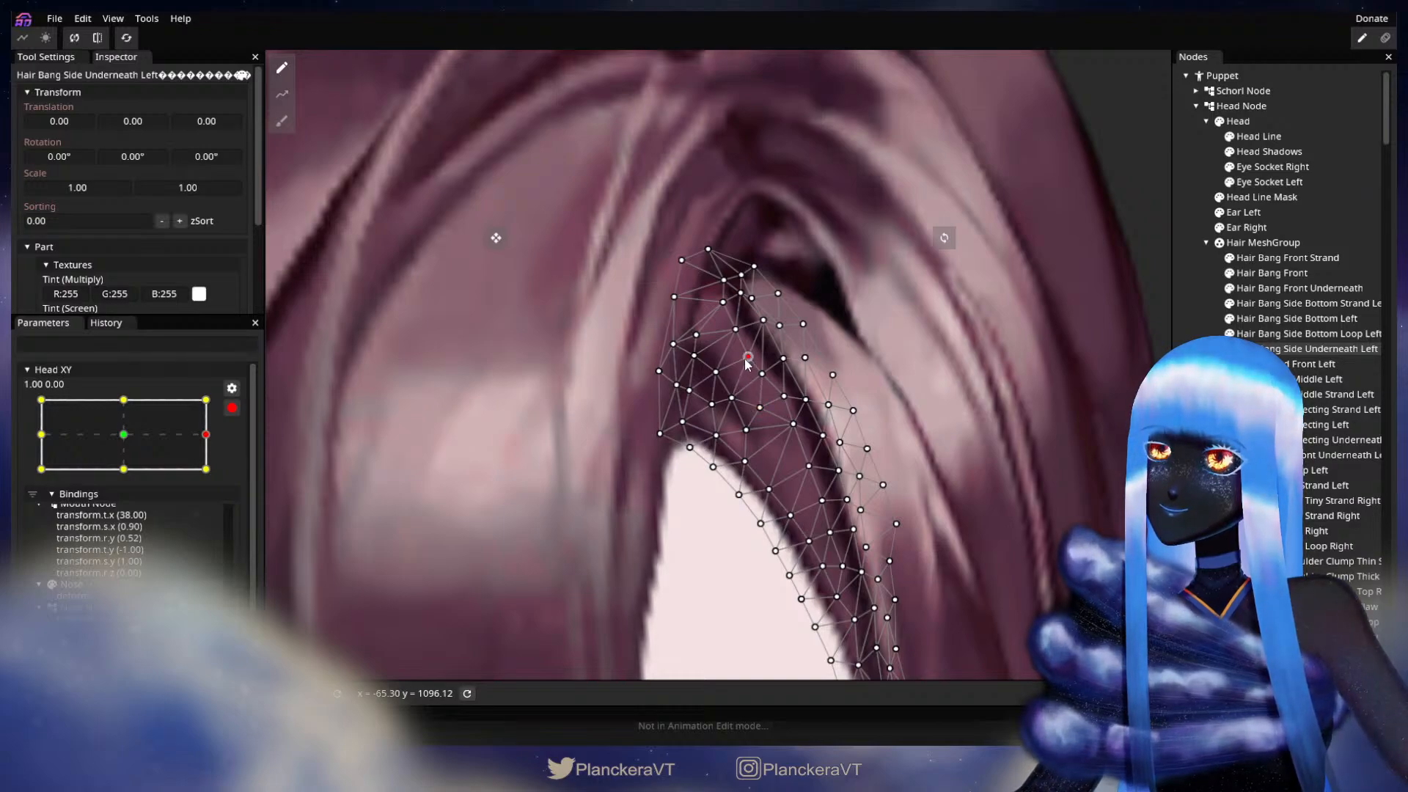
left_click_drag(763, 374, 759, 381)
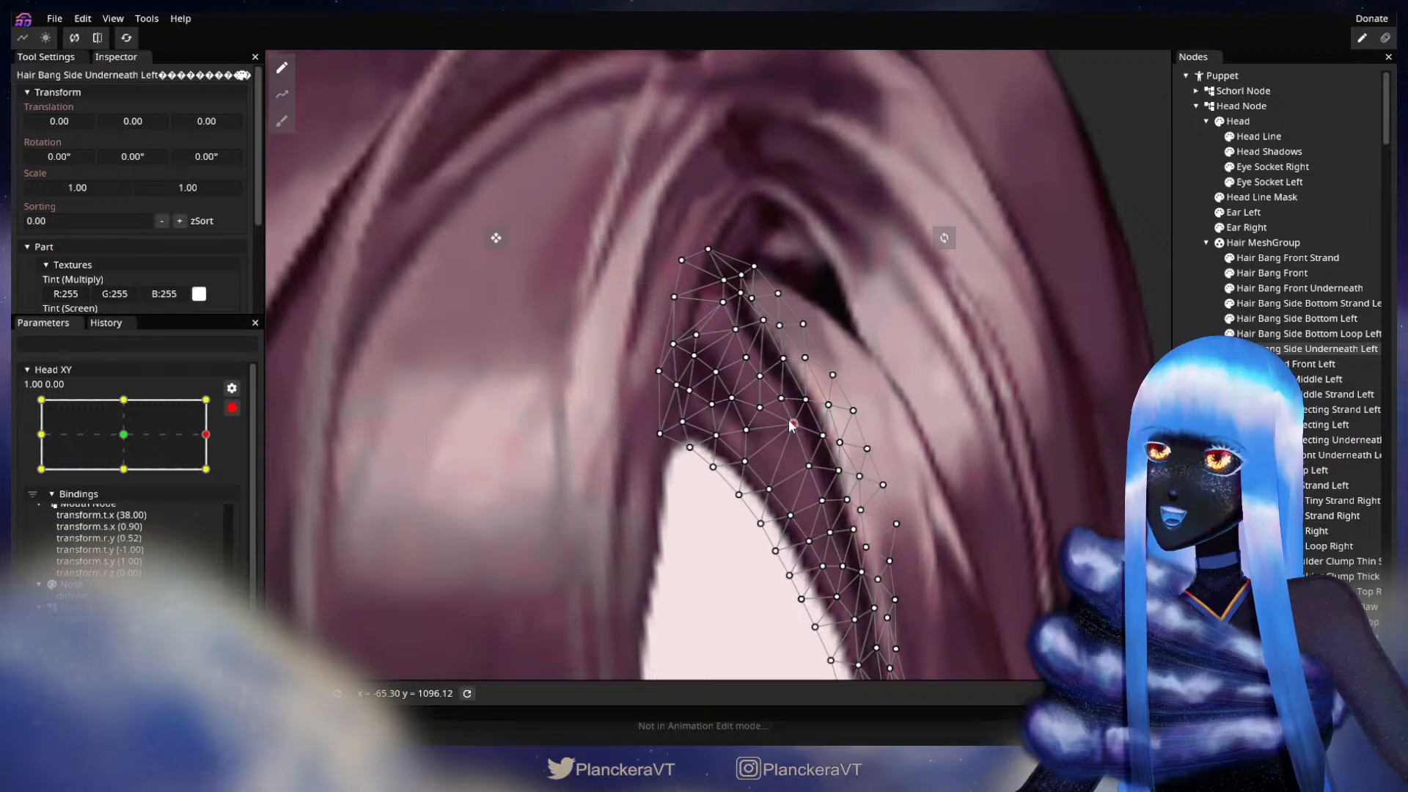
left_click(715, 372)
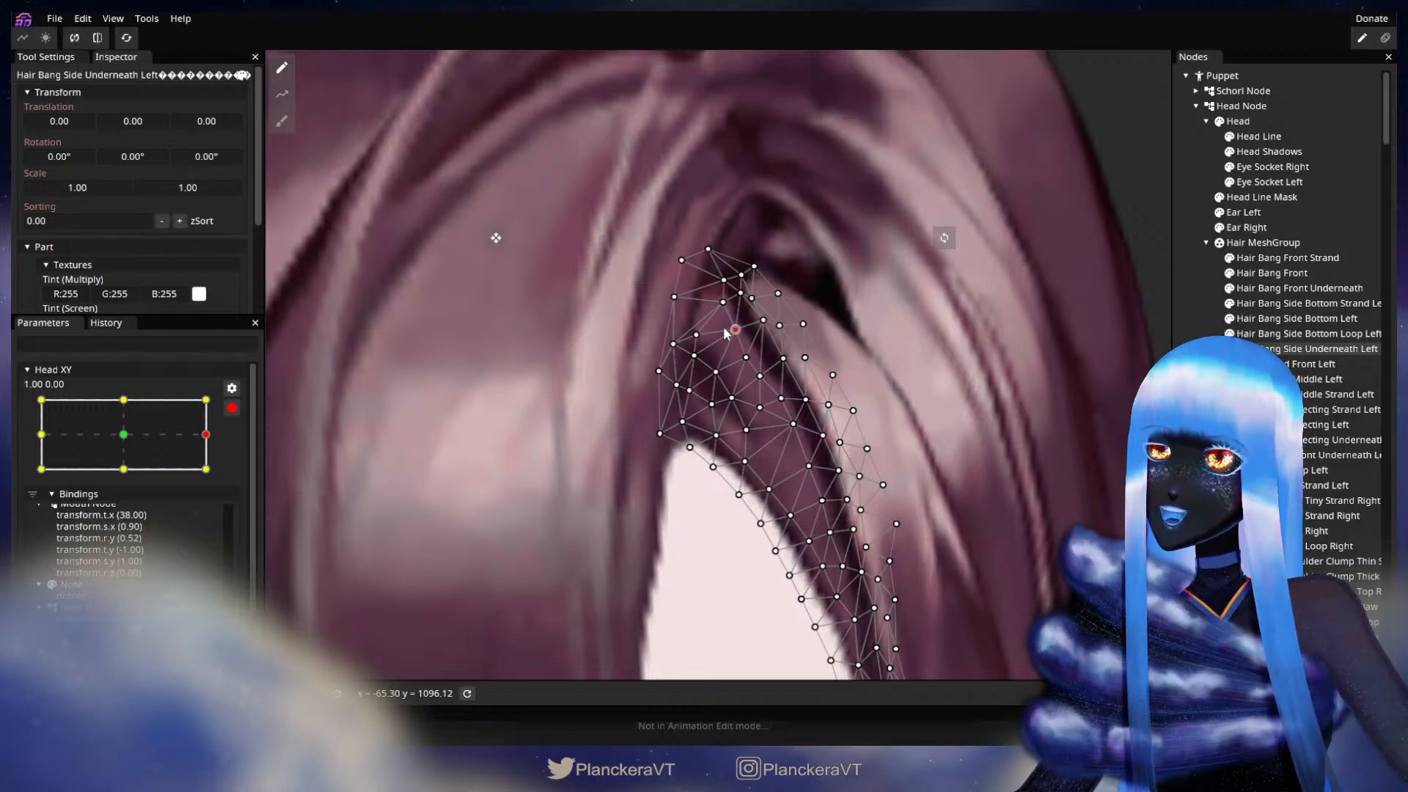
left_click(695, 336)
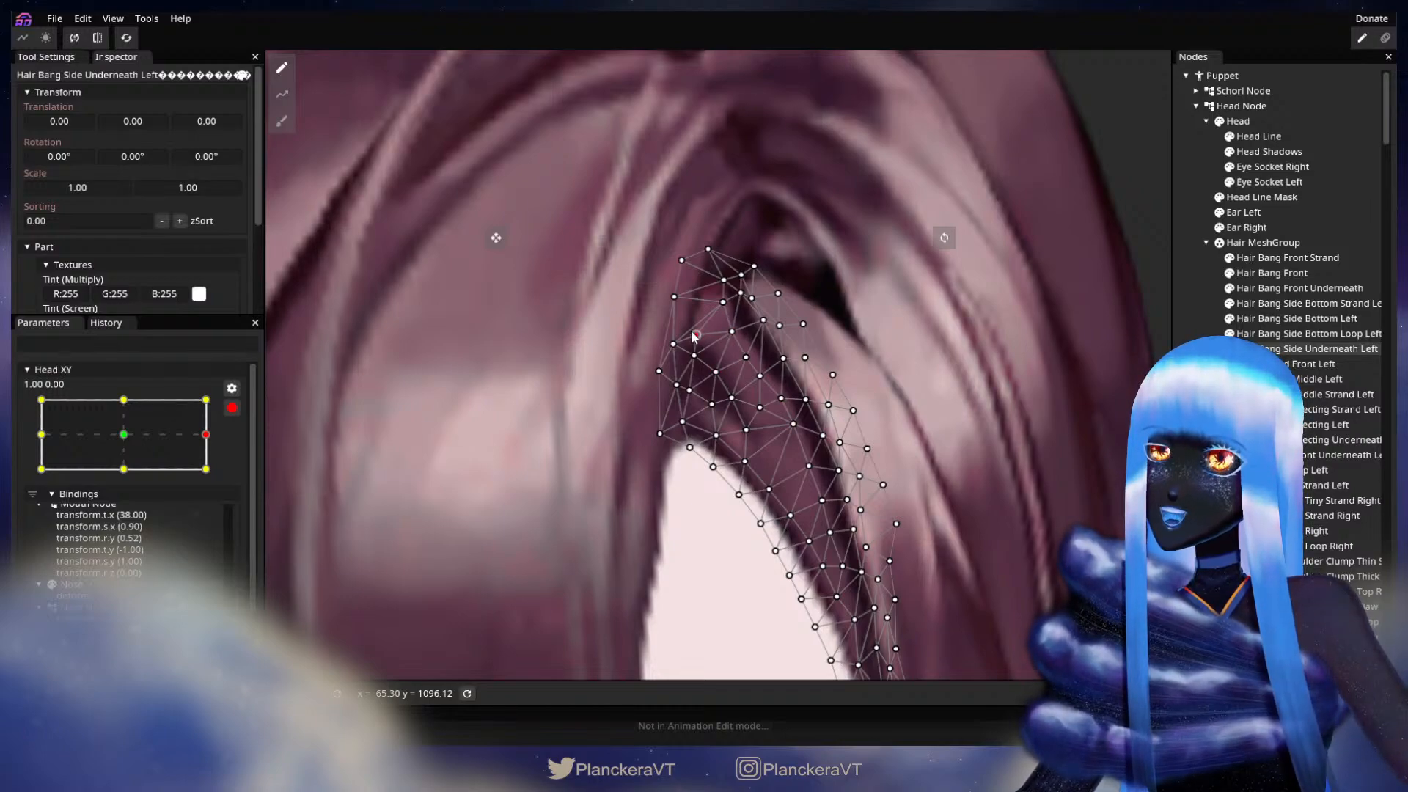
key("Escape")
scroll(889, 459, "down", 1)
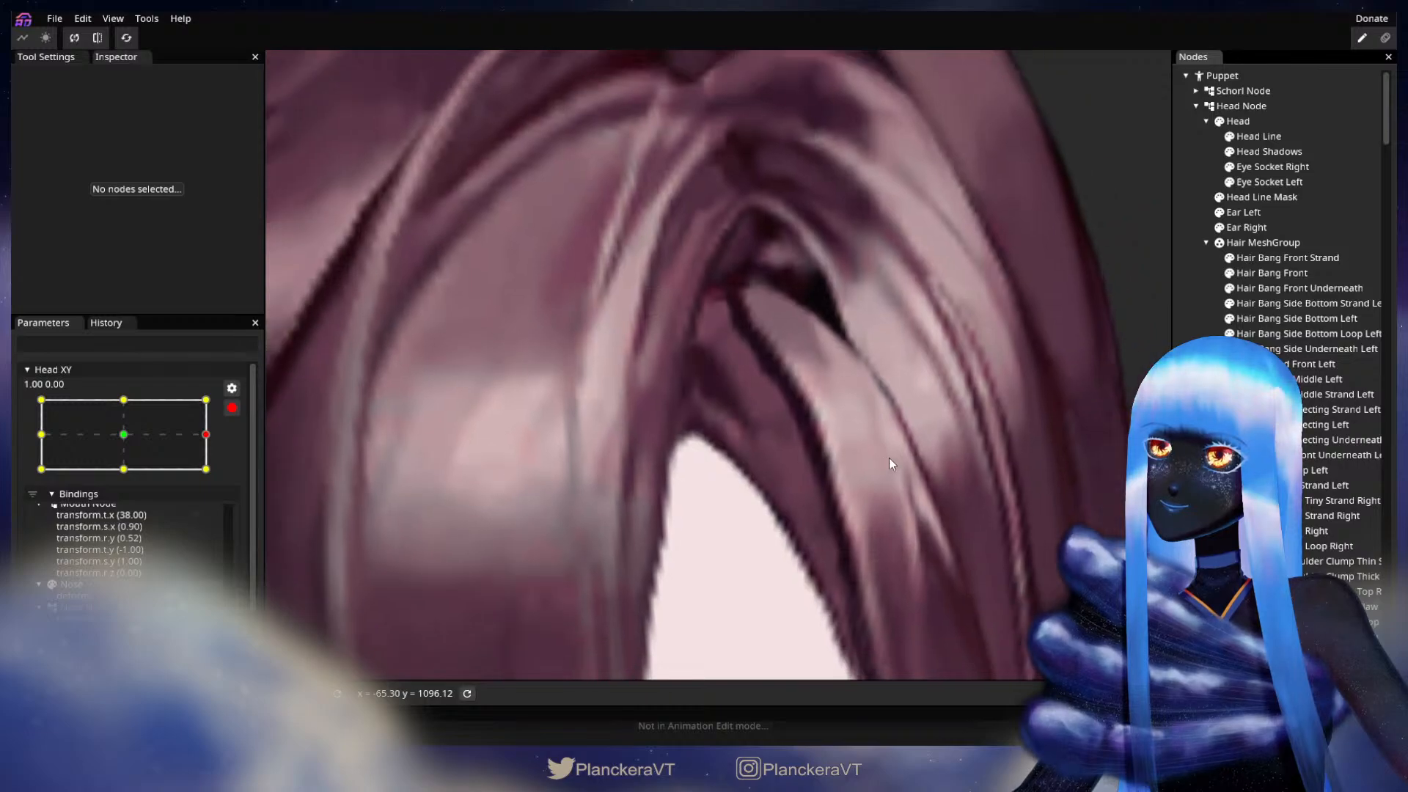
scroll(891, 459, "down", 4)
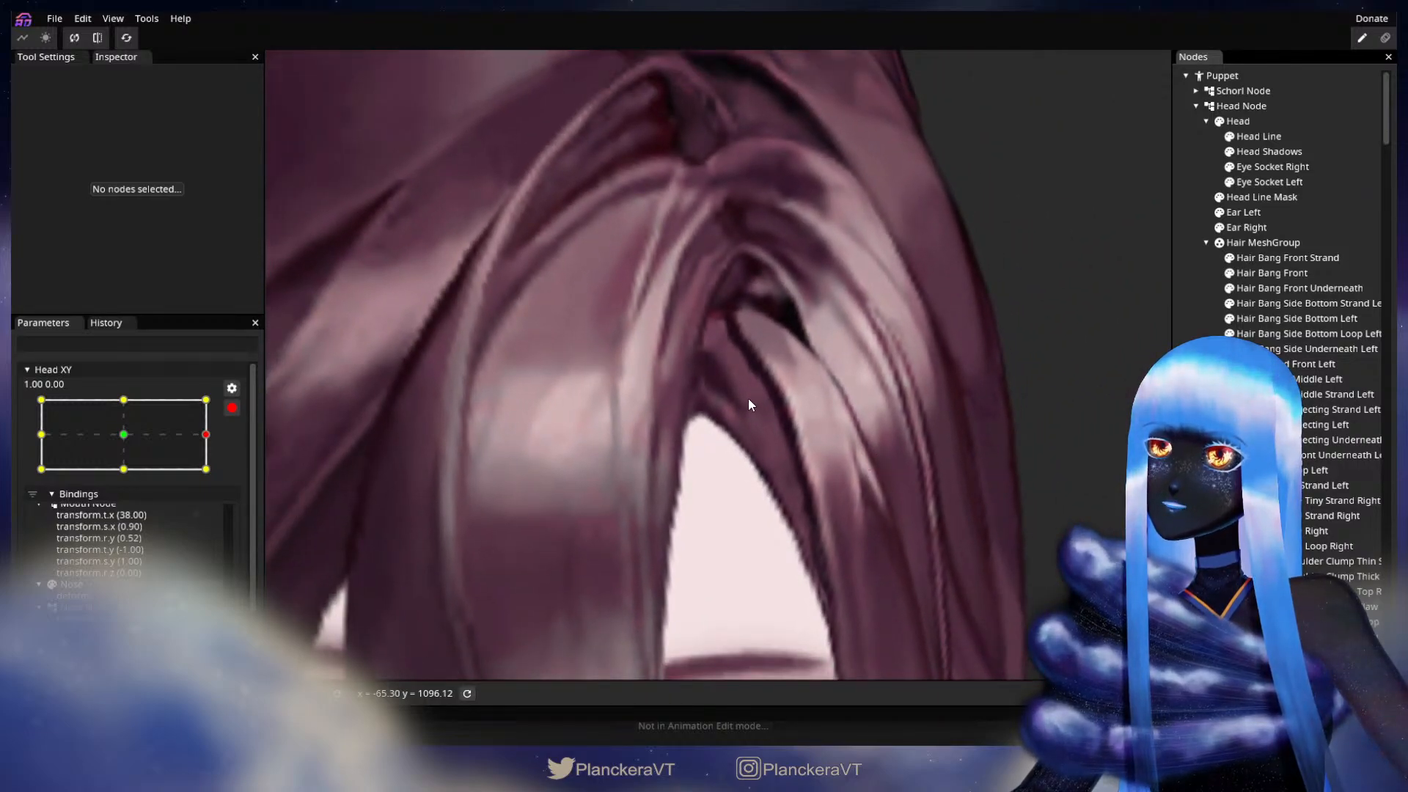
Step: Fine-tune the upper inner vertices of Hair Bang Side Underneath Left once more to soften the shading below the parting, and deselect the mesh
scroll(760, 424, "up", 3)
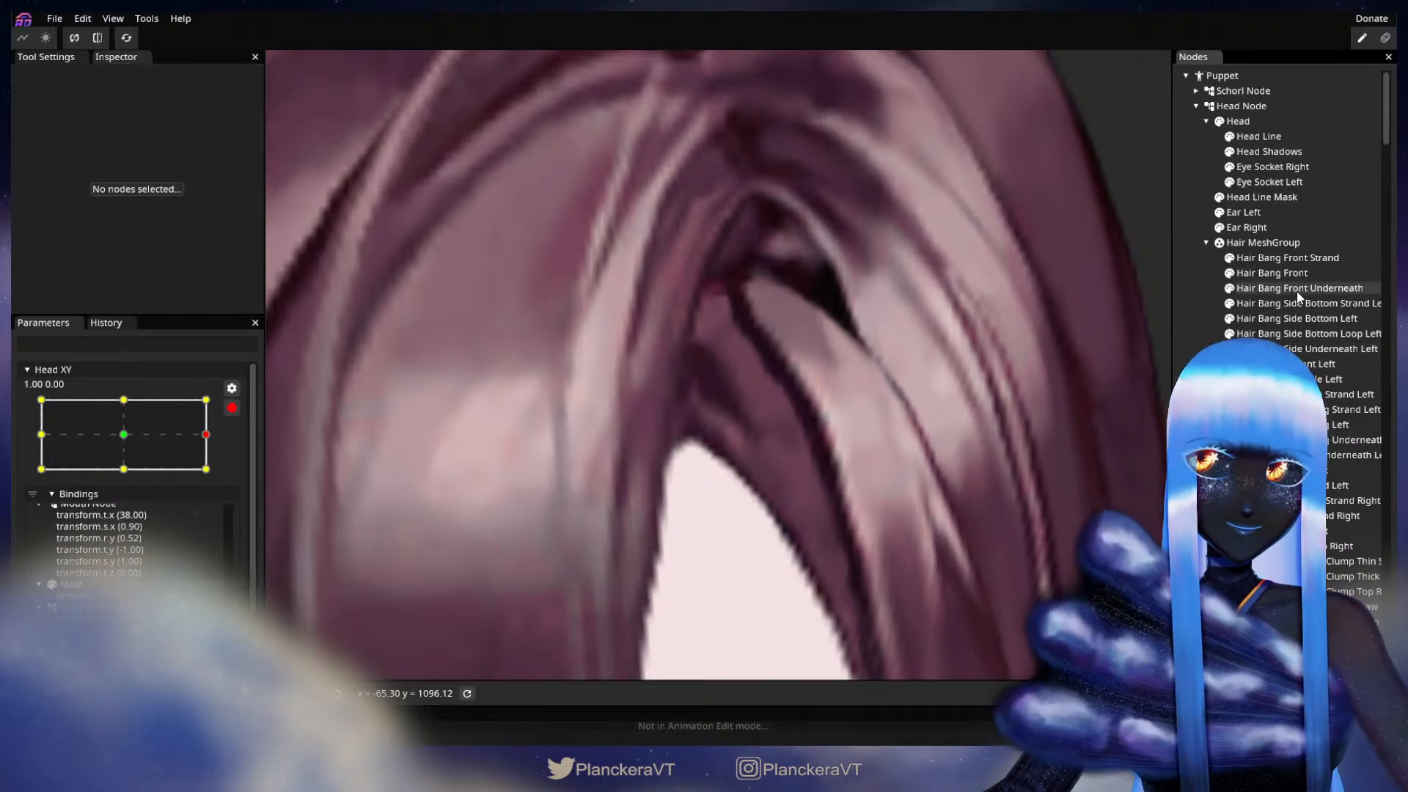
left_click(1313, 348)
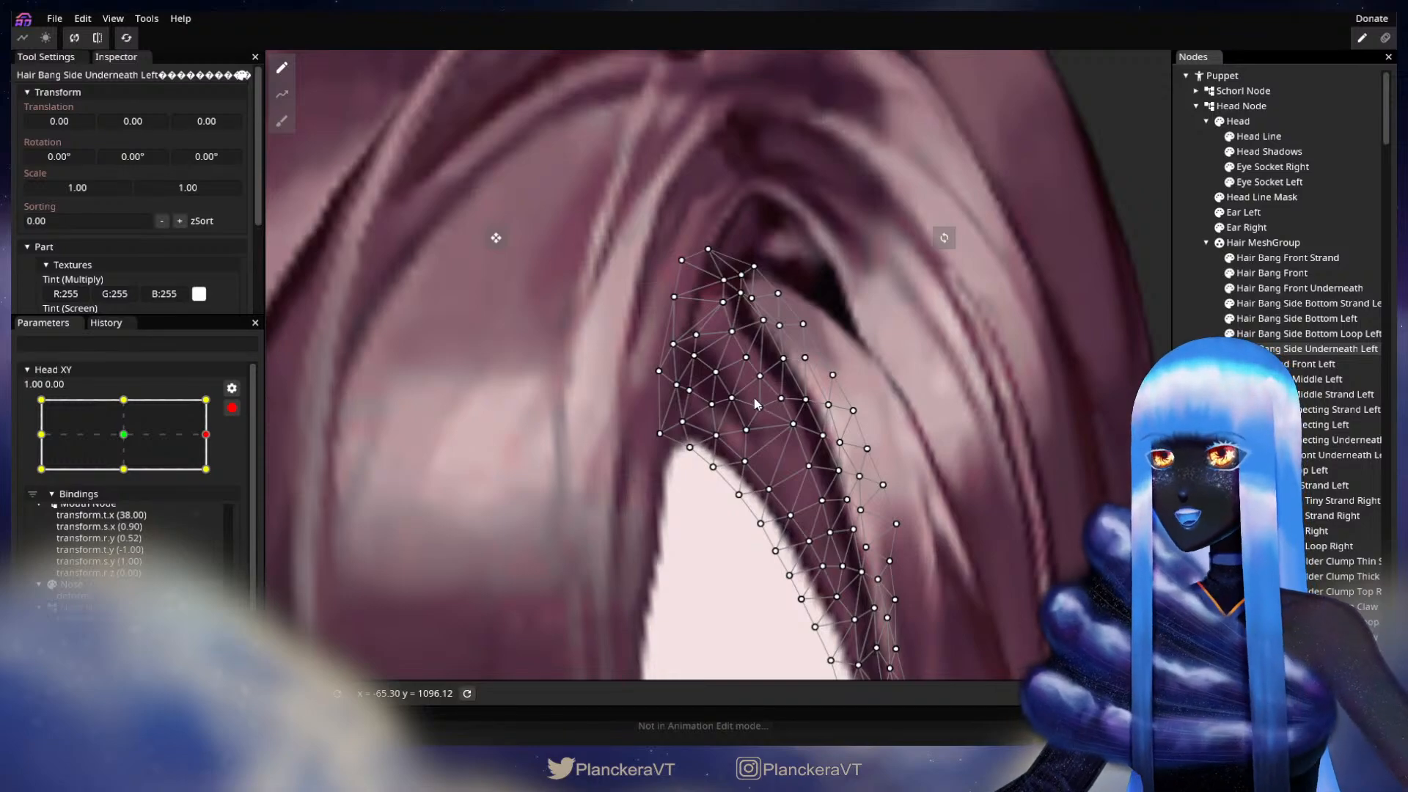
left_click(732, 398)
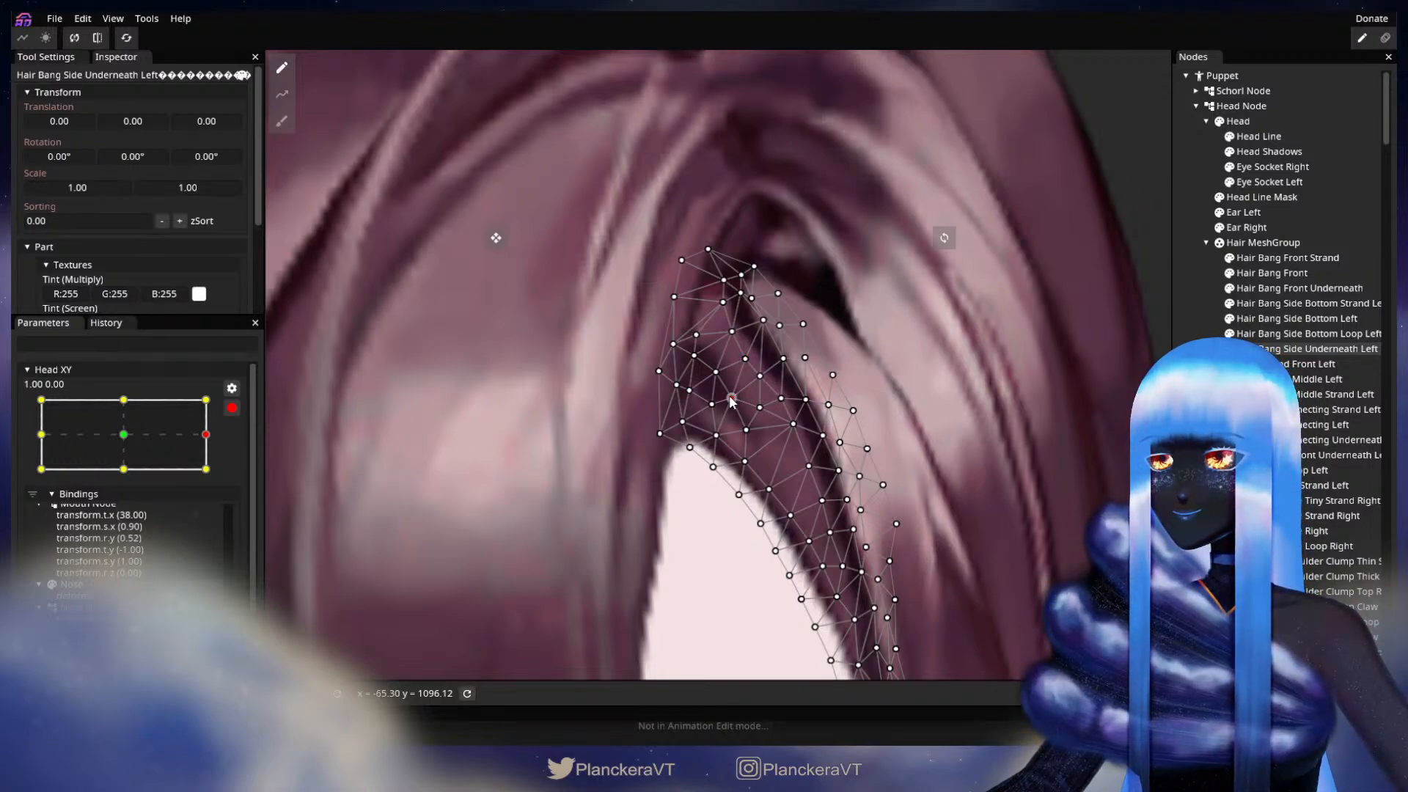
left_click_drag(715, 376, 714, 378)
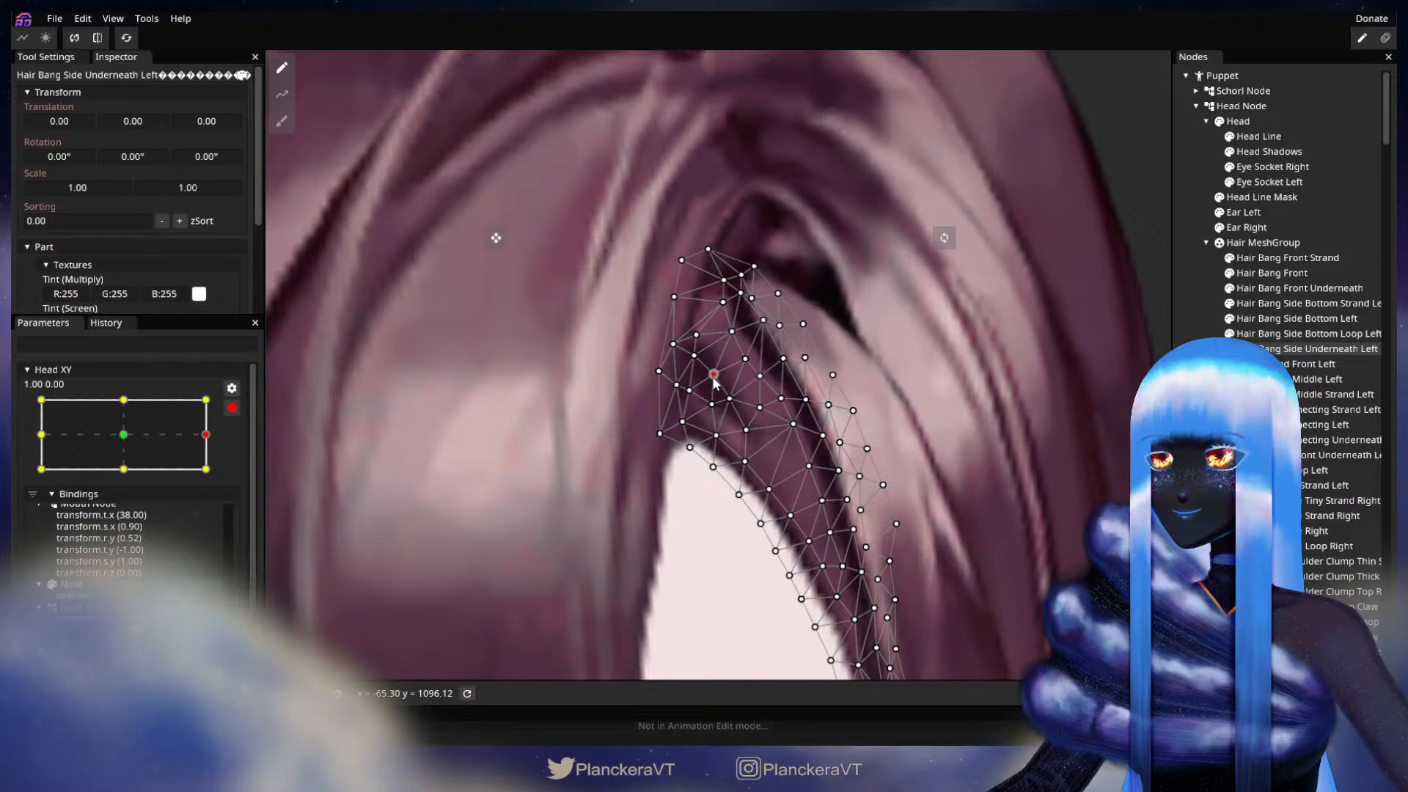
left_click(733, 332)
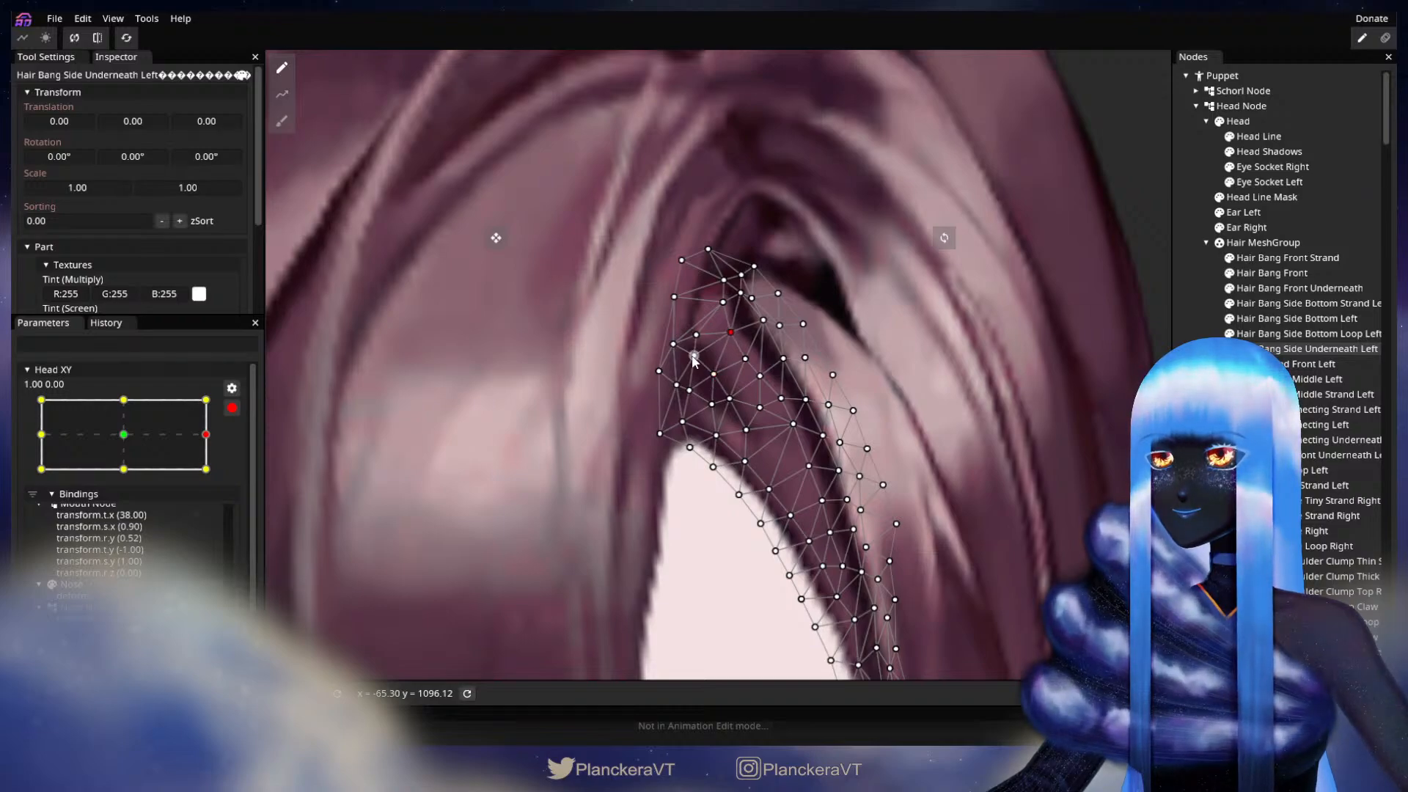
left_click(974, 489)
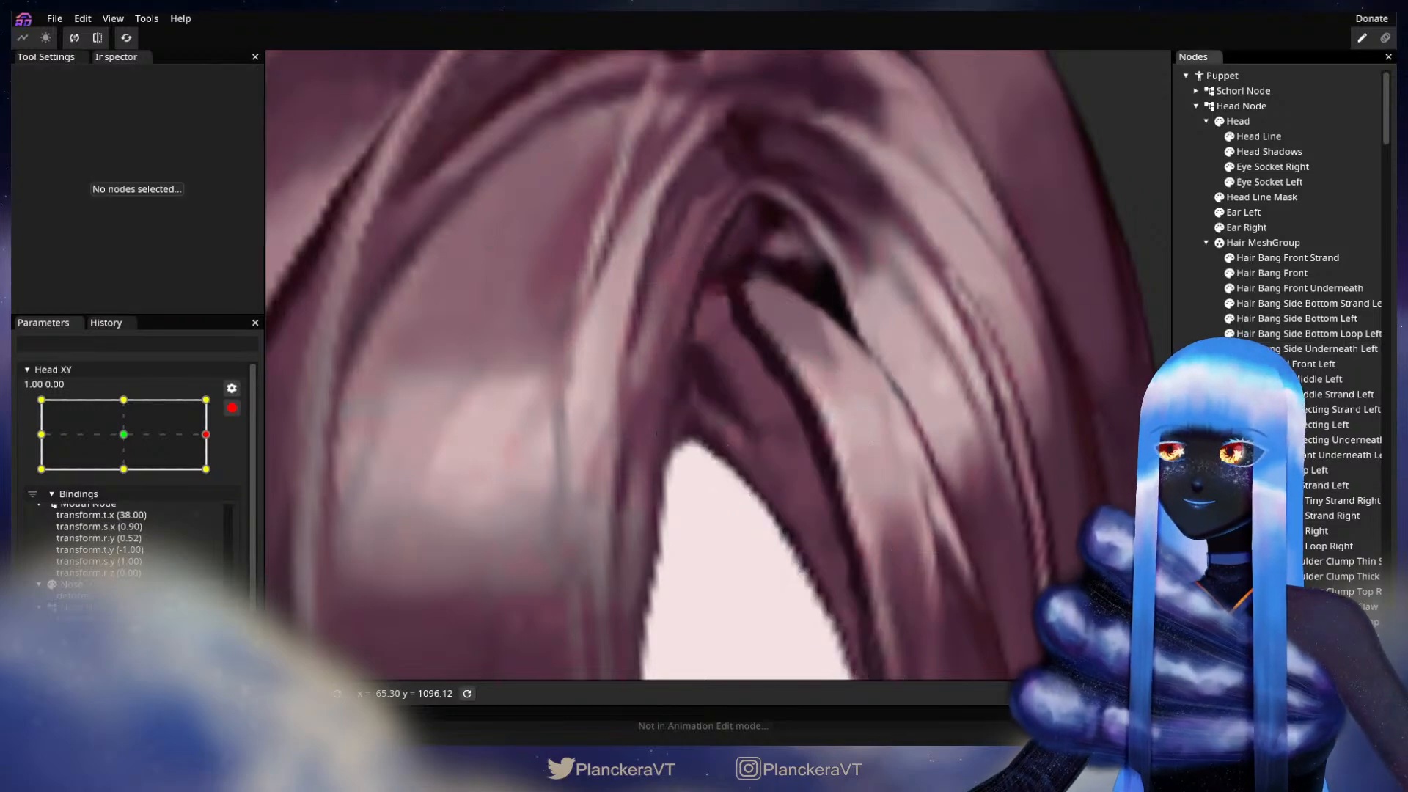
Step: Disarm Head XY, check the whole head with slight movement near the 1.00 extreme, and re-arm the parameter at 1.00, 0.00
scroll(975, 489, "down", 4)
scroll(974, 487, "down", 6)
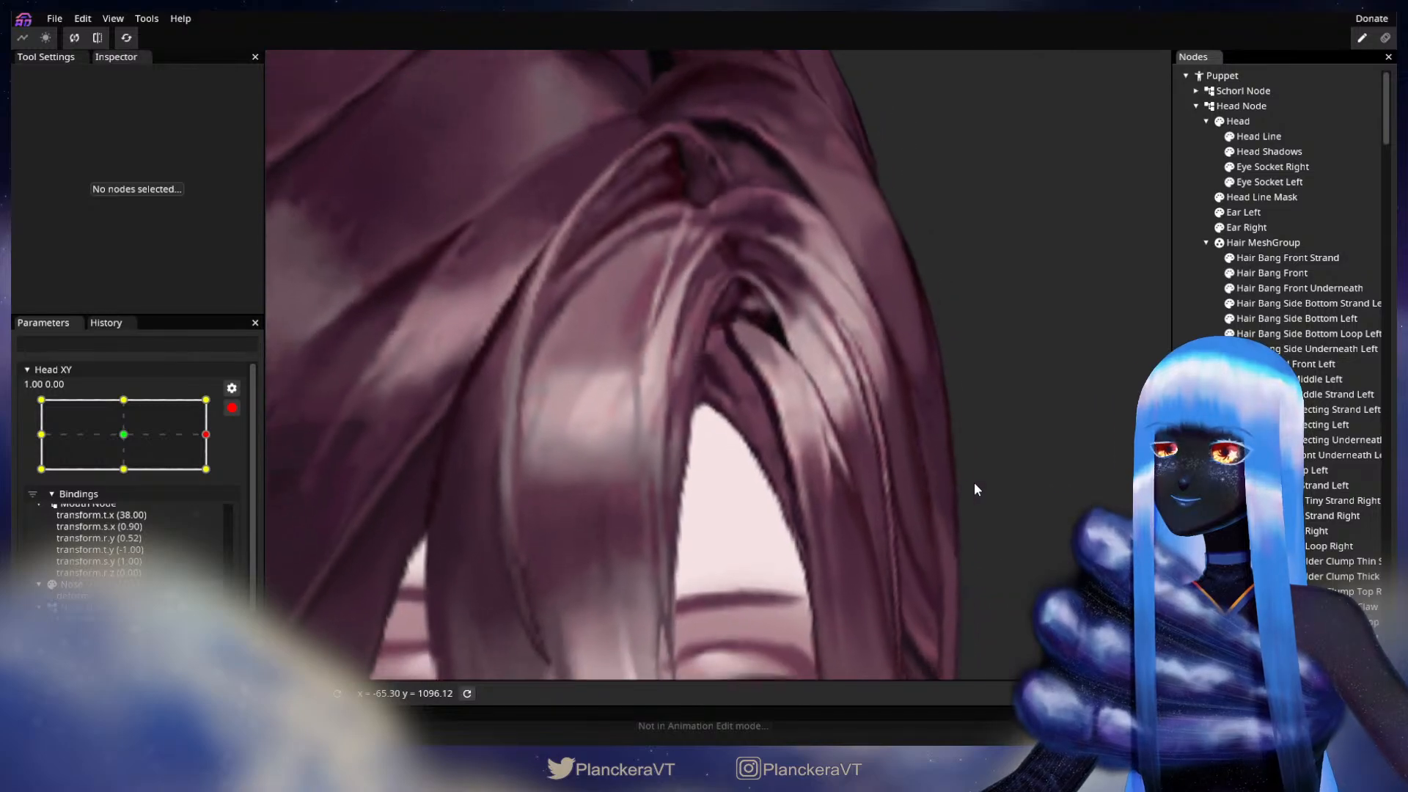
scroll(977, 484, "down", 6)
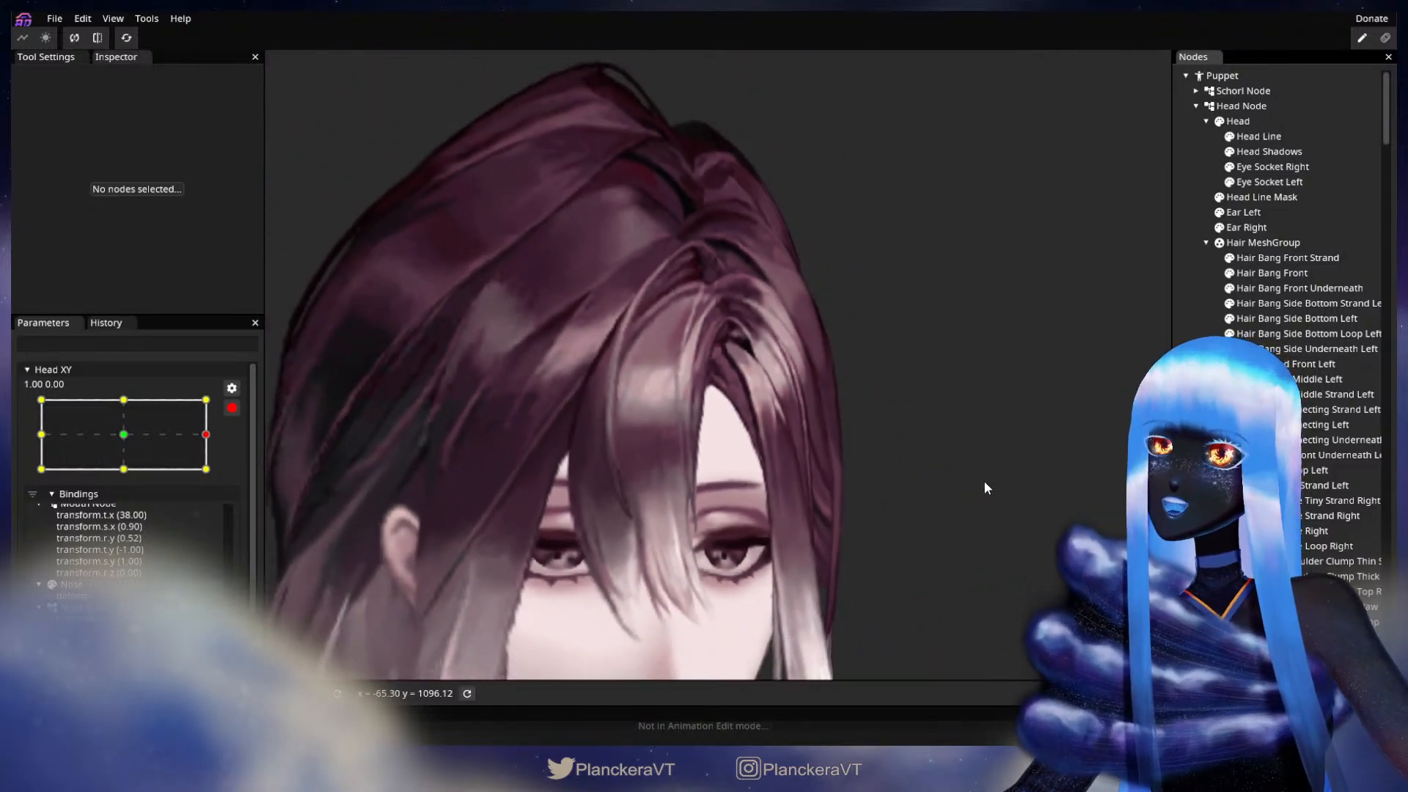
scroll(986, 481, "down", 1)
left_click_drag(942, 481, 986, 389)
scroll(986, 389, "down", 1)
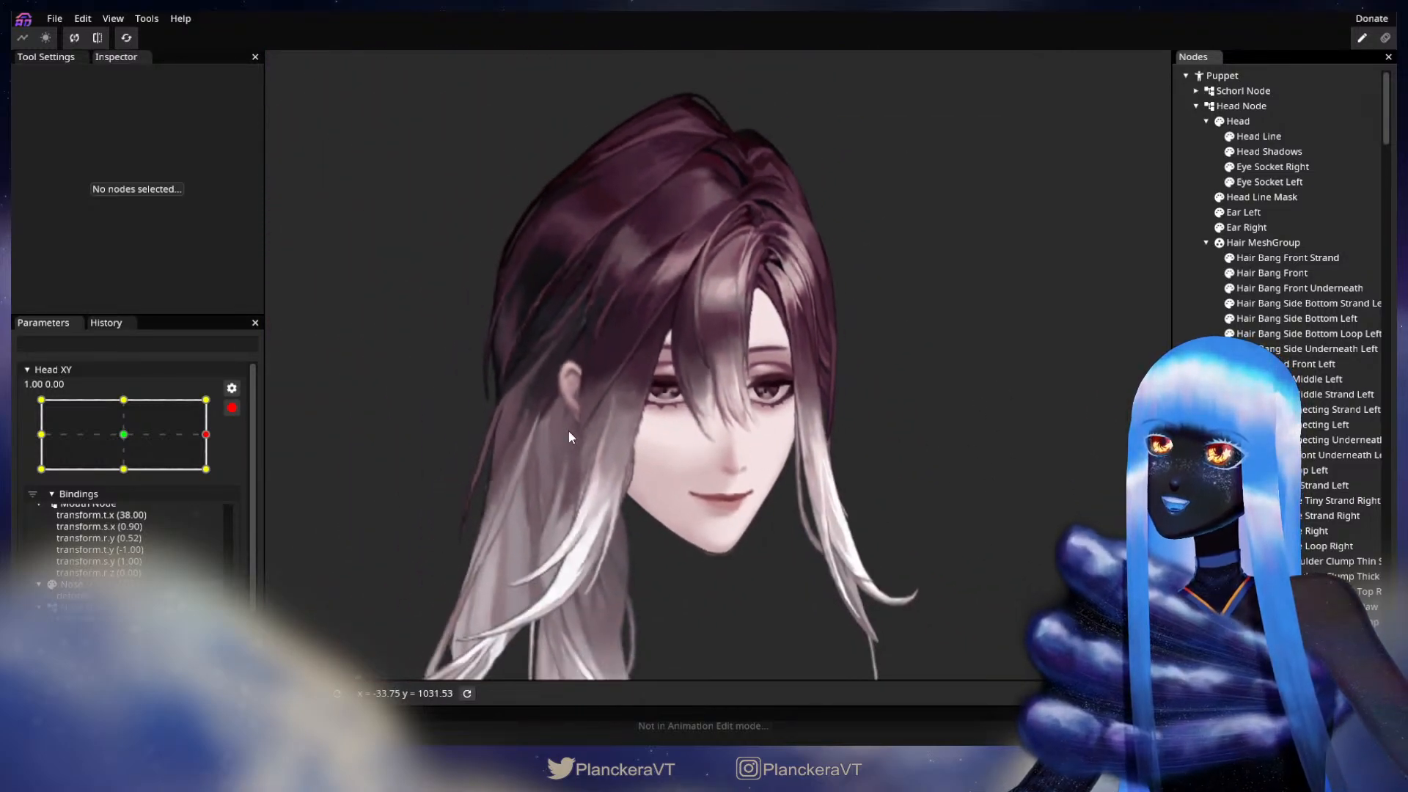
left_click(231, 408)
mouse_move(217, 476)
left_mouse_down()
mouse_move(135, 476)
mouse_move(225, 478)
left_mouse_up()
left_click(242, 450)
scroll(870, 334, "up", 4)
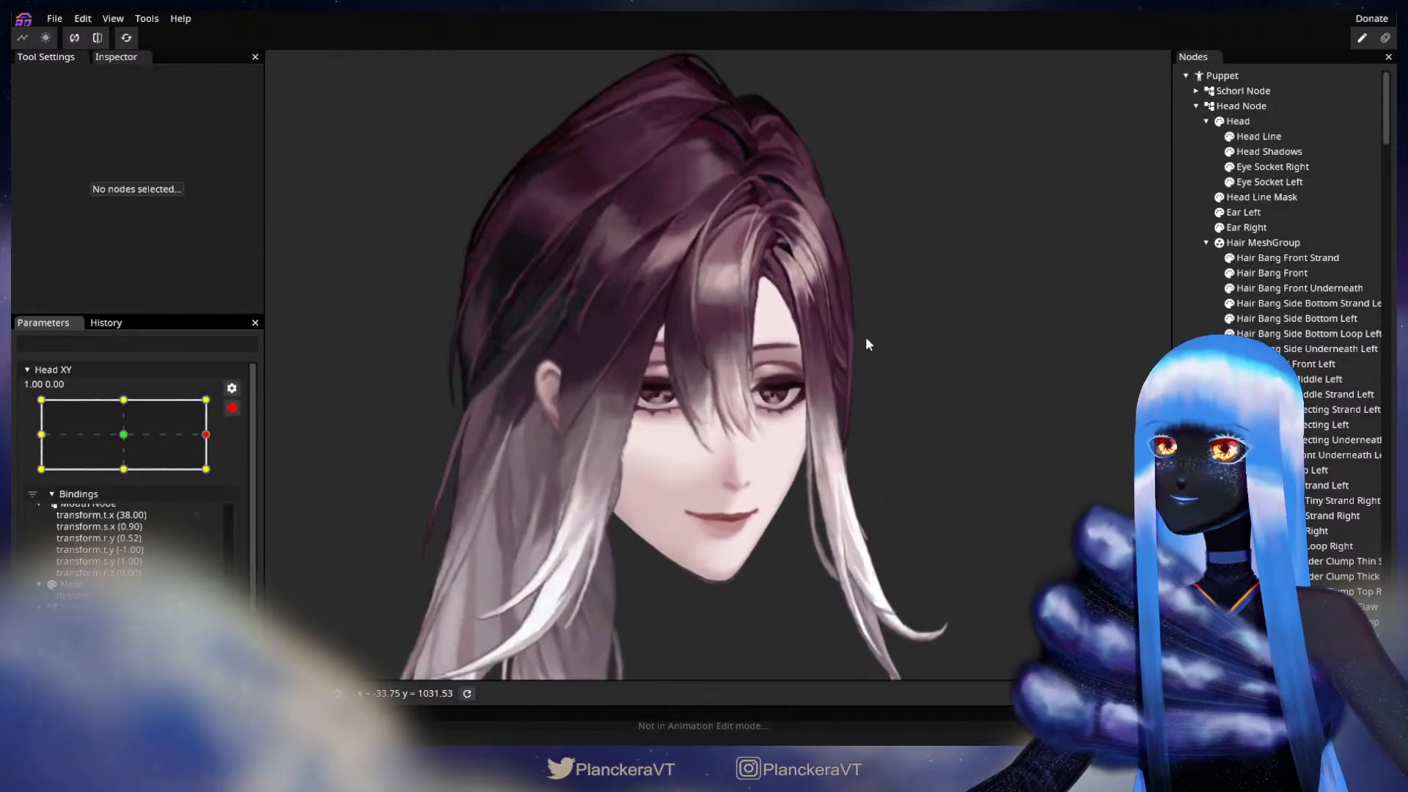
Step: Select Hair Bang Front Underneath at Head XY 1.00, 0.00, adjust its lower vertex at the peak of the forehead, and deselect the mesh
left_click_drag(848, 363, 767, 515)
scroll(696, 484, "up", 5)
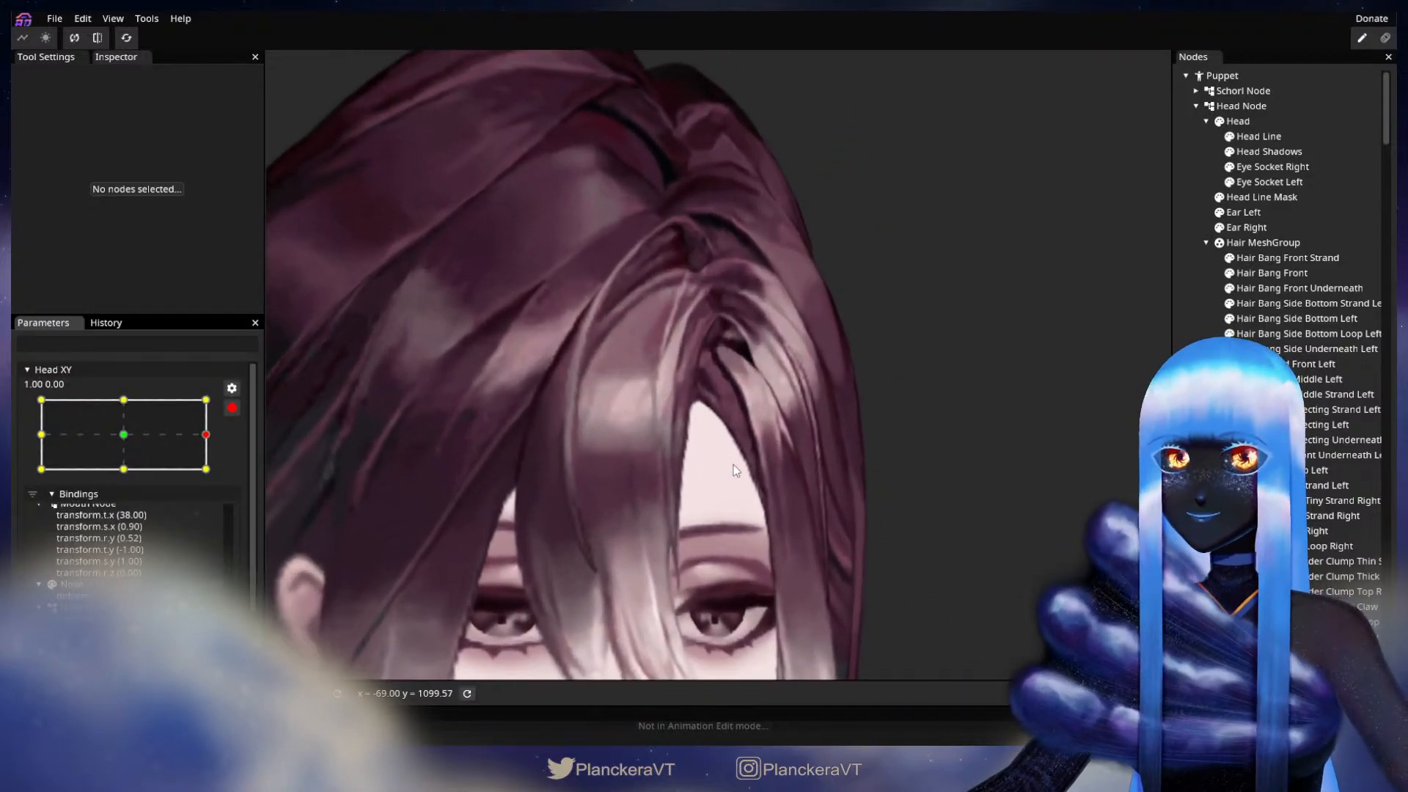
left_click(1297, 287)
scroll(715, 440, "up", 2)
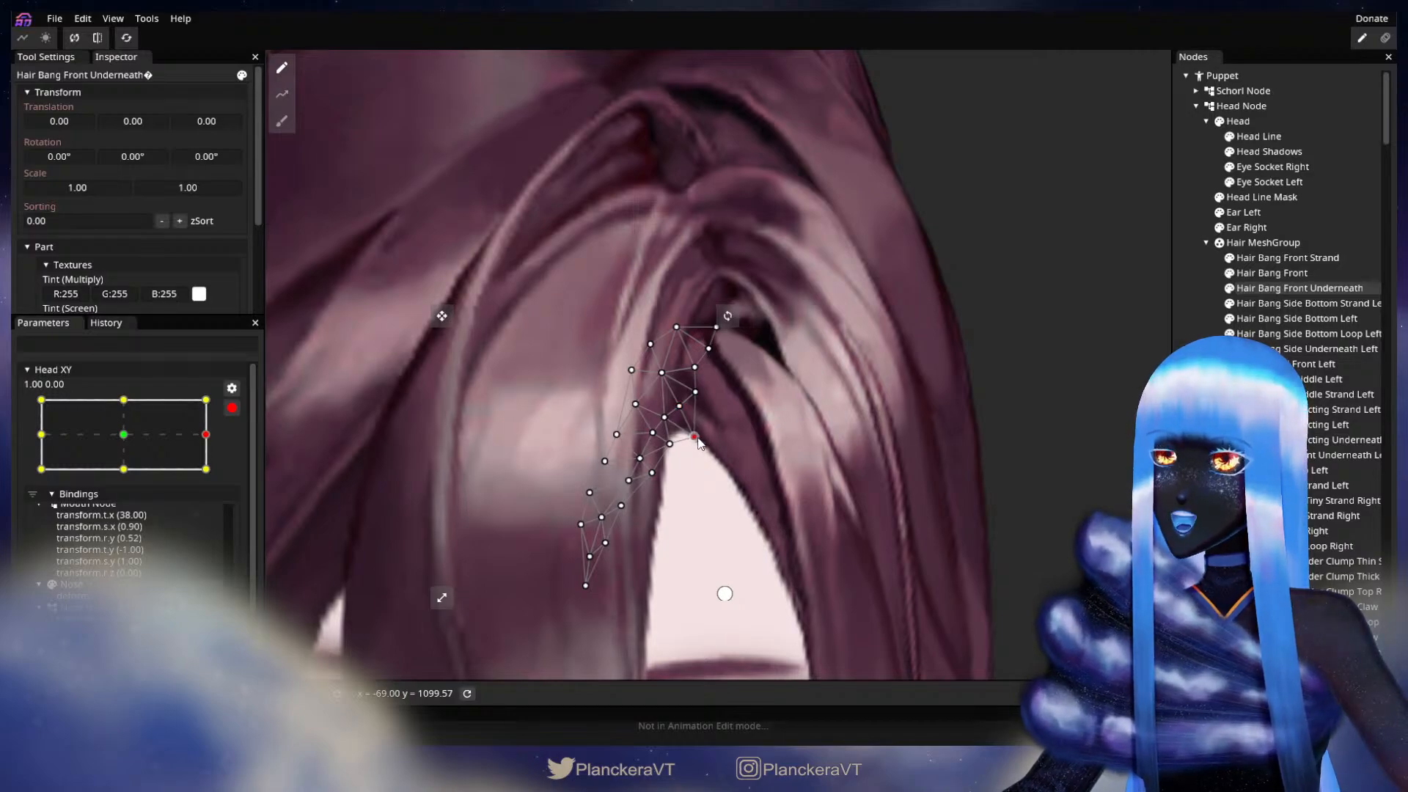
left_click(725, 594)
scroll(899, 488, "down", 5)
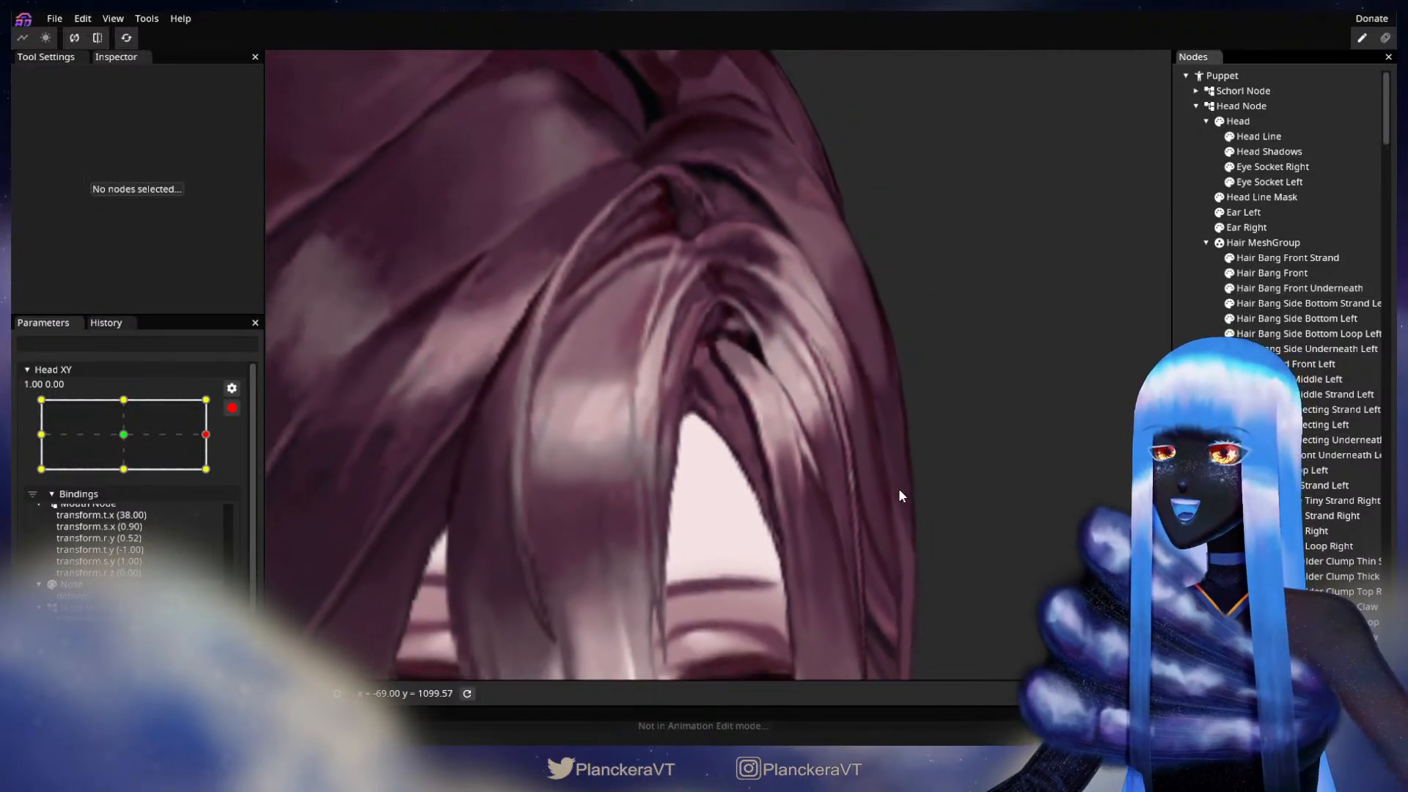
Step: Disarm Head XY, sweep it across to -1.00, 0.00 to view the opposite head turn, and re-arm it there
scroll(902, 495, "down", 5)
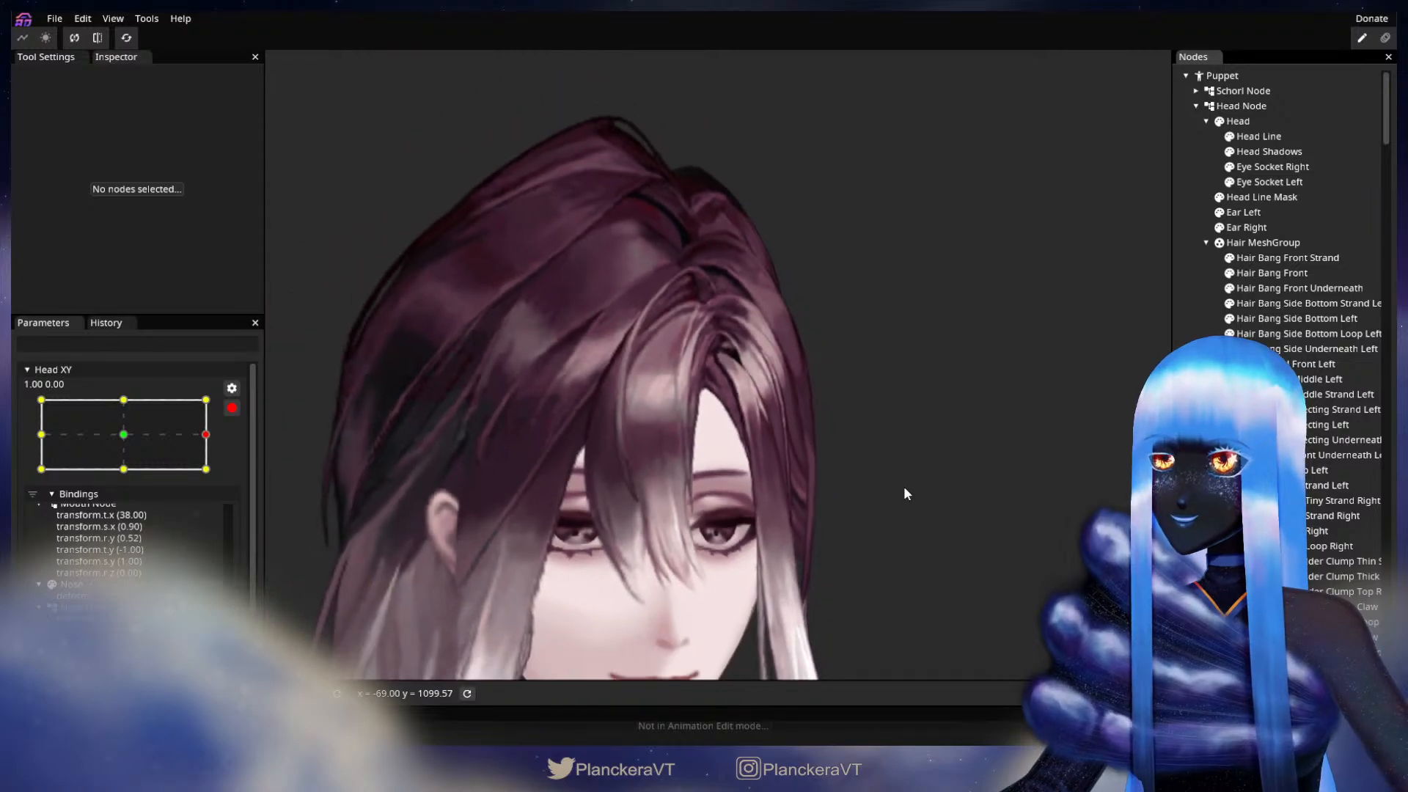
left_click_drag(902, 501, 862, 392)
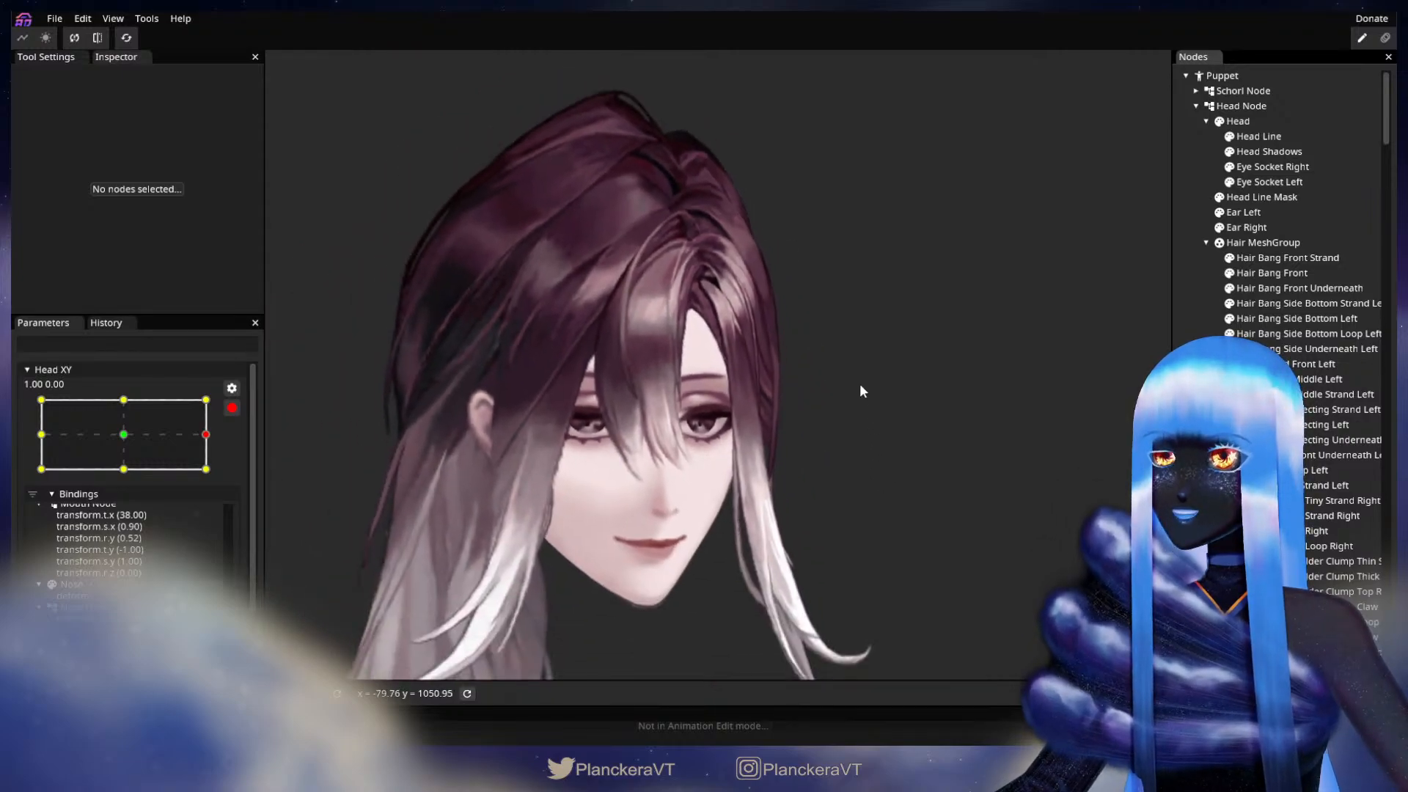
left_click(232, 409)
left_click_drag(217, 480, 37, 481)
left_click(241, 449)
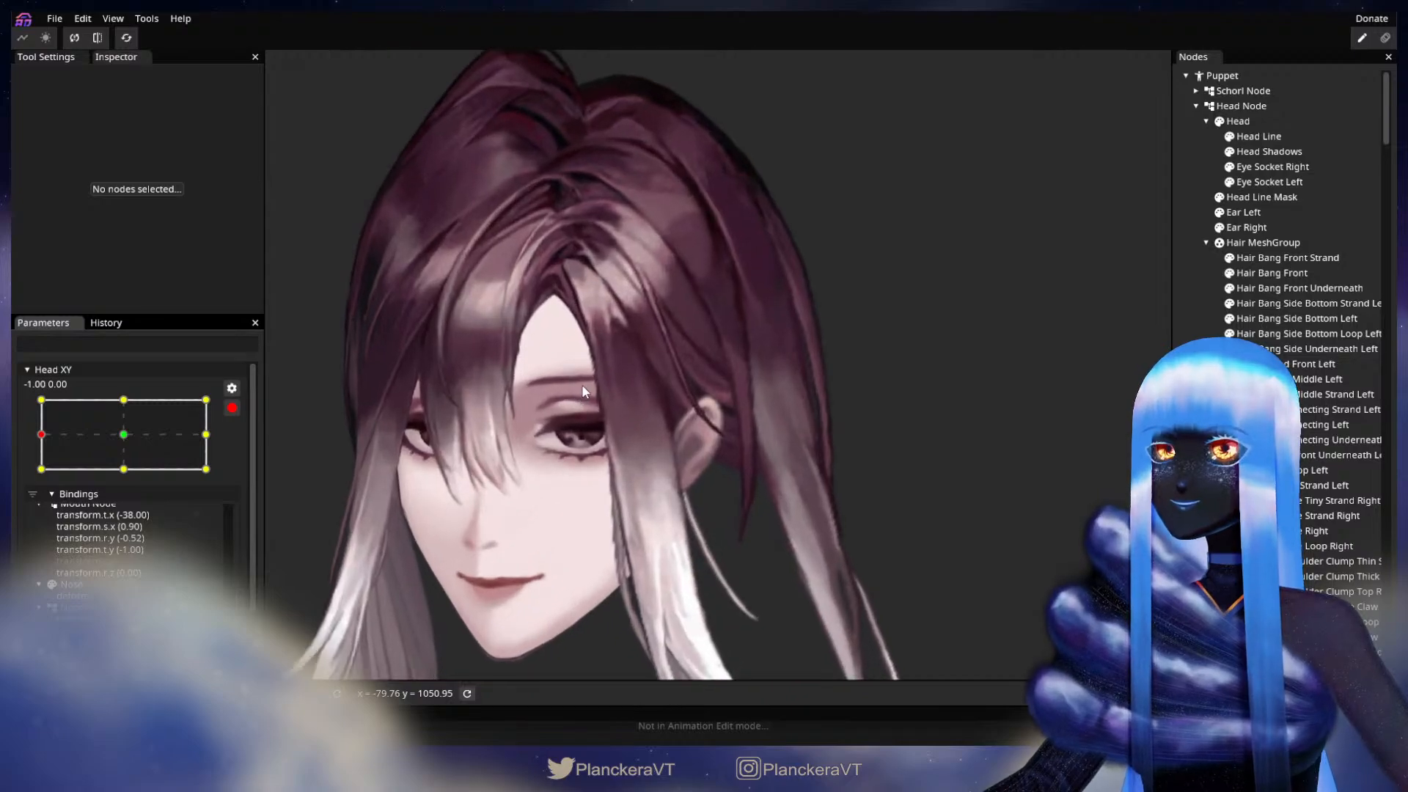
Step: Select Hair Bang Front Underneath at Head XY -1.00, 0.00 and adjust its vertices beside the peak of the forehead
scroll(880, 477, "up", 5)
scroll(877, 468, "up", 5)
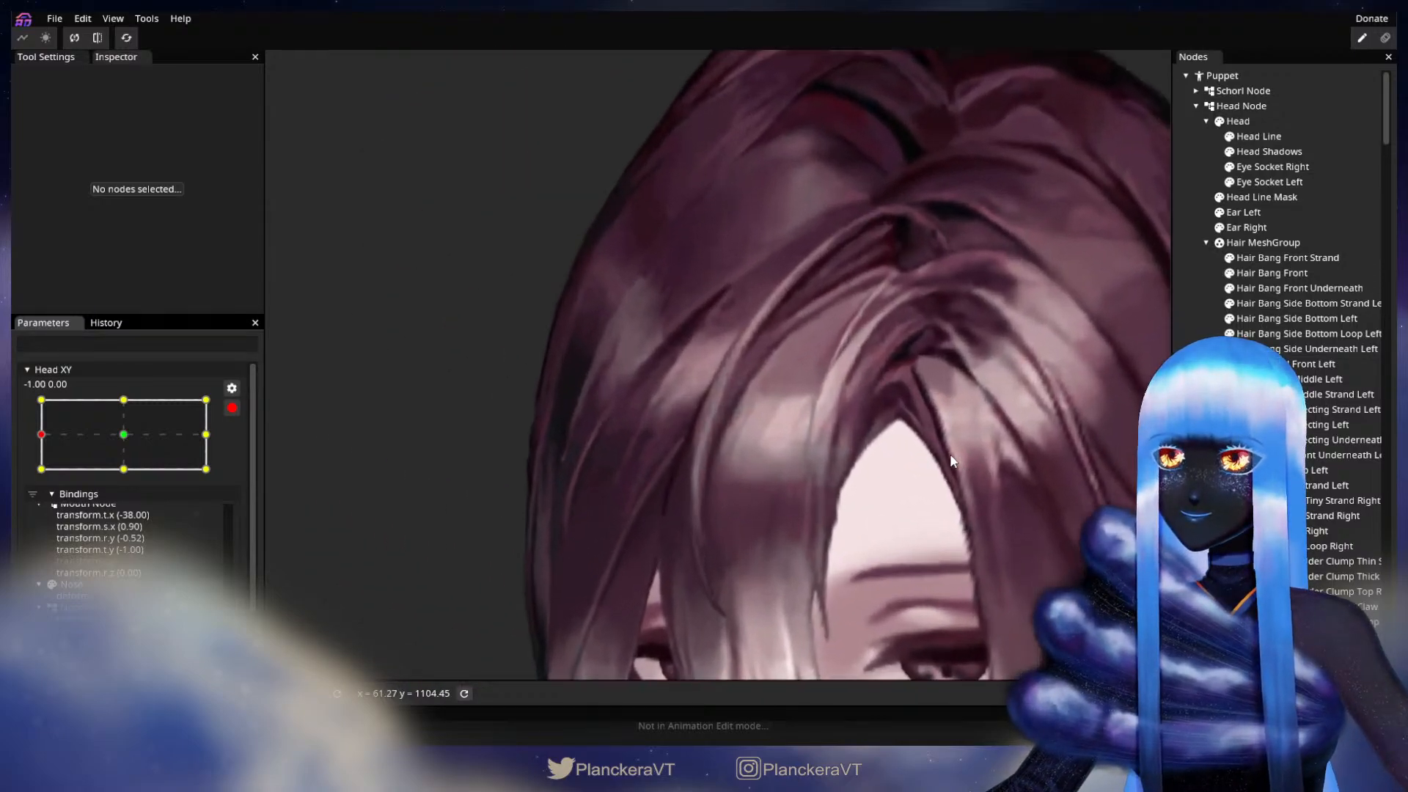
scroll(829, 452, "up", 4)
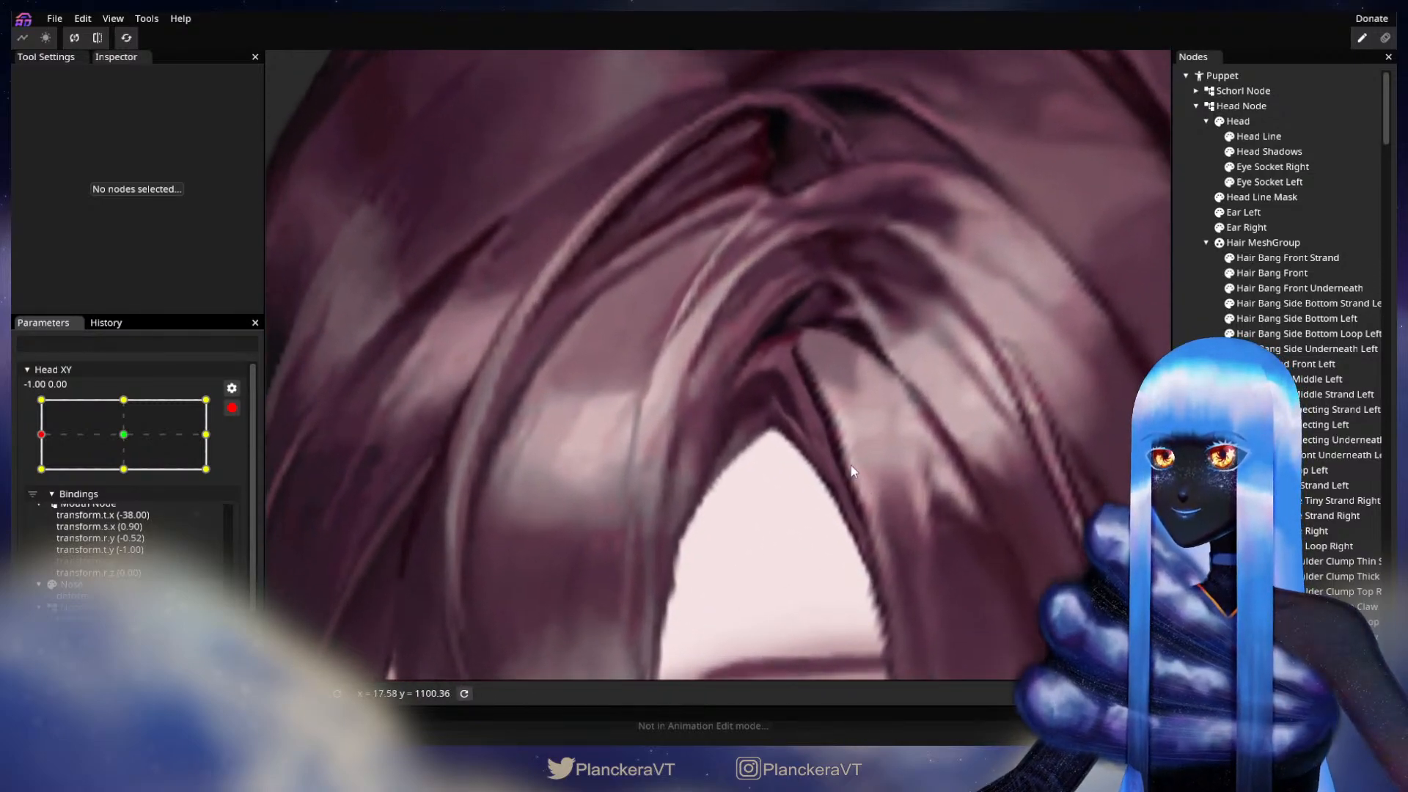
left_click(1300, 289)
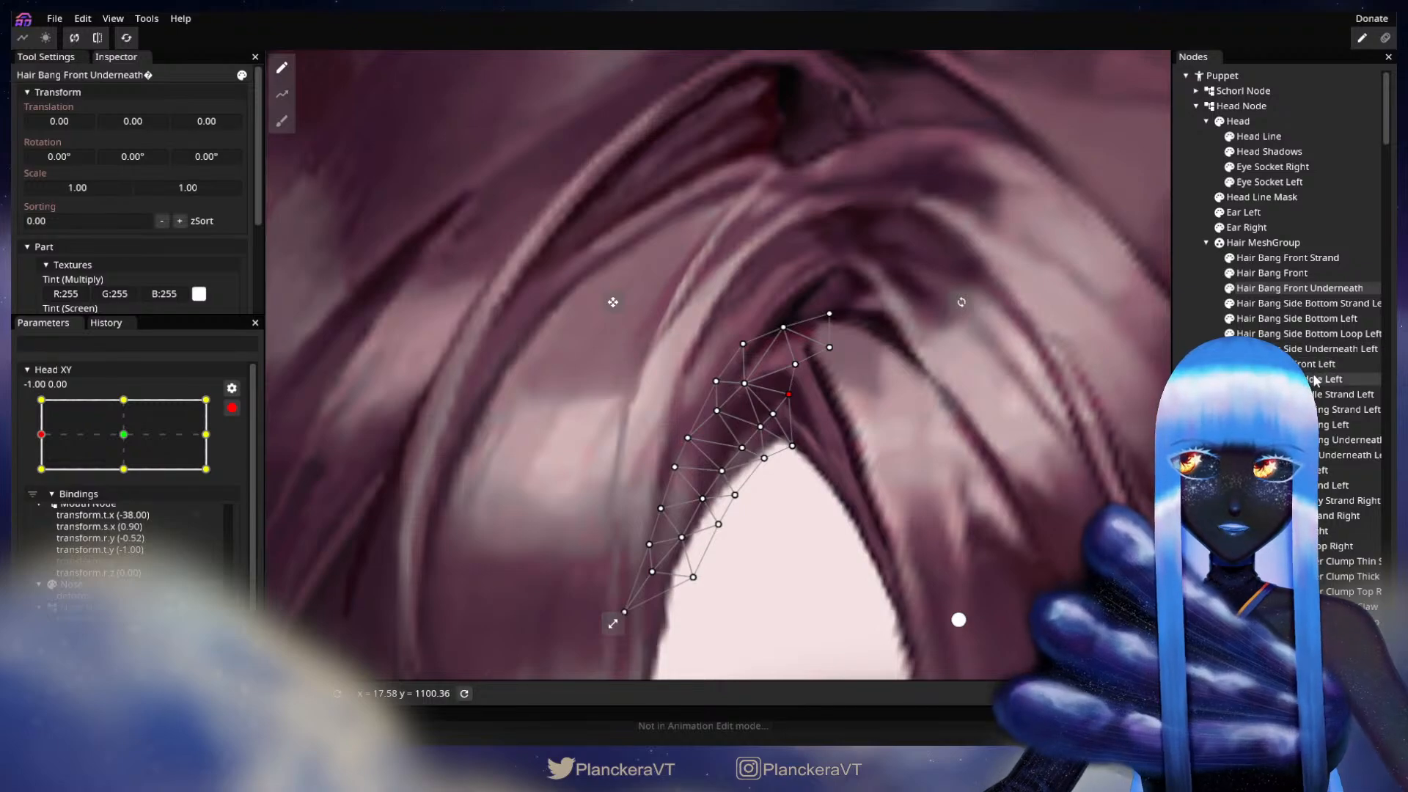
Step: Select Hair Bang Side Underneath Left, adjust its lower inner vertices above the forehead at Head XY -1.00, 0.00, and deselect it to review the head
left_click(1302, 351)
scroll(793, 426, "up", 3)
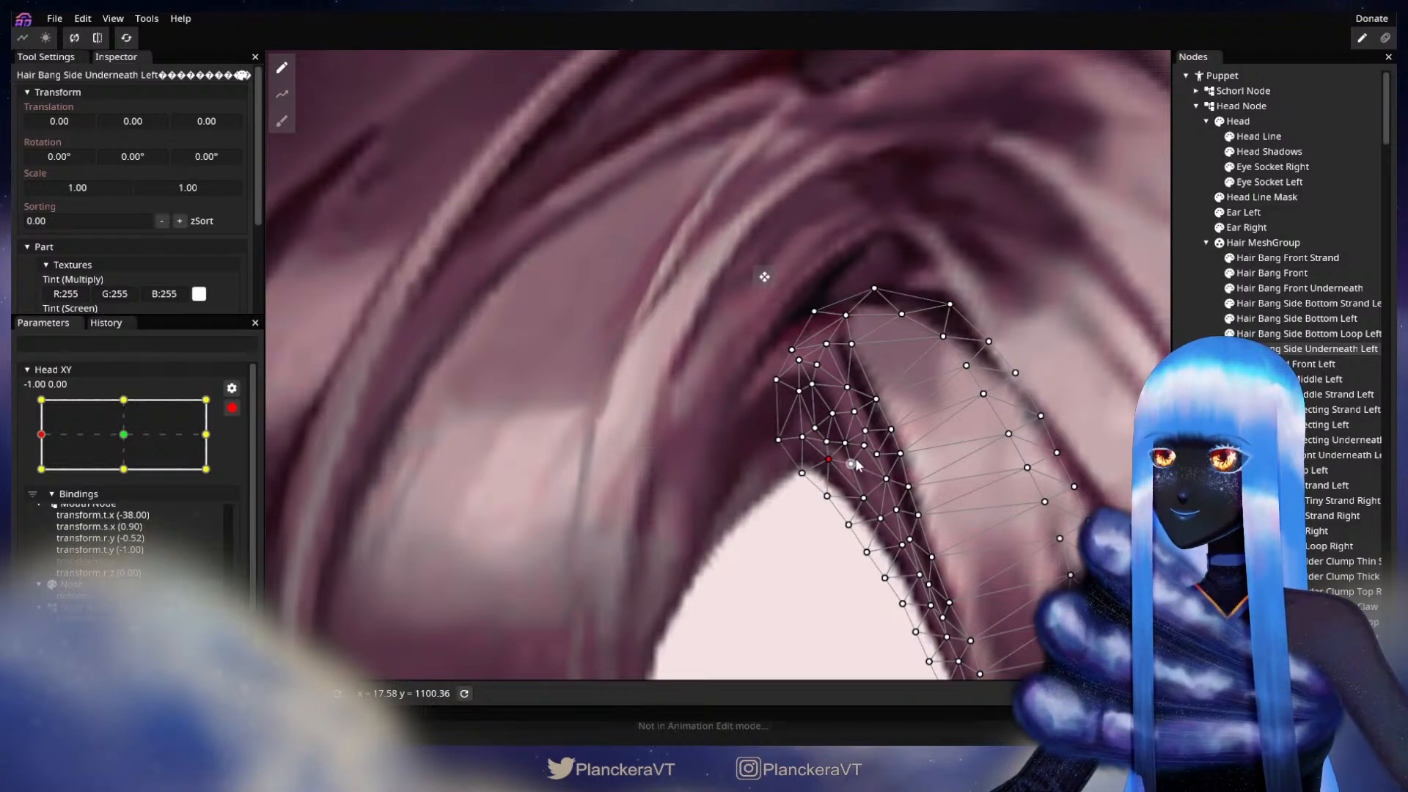
left_click(953, 521)
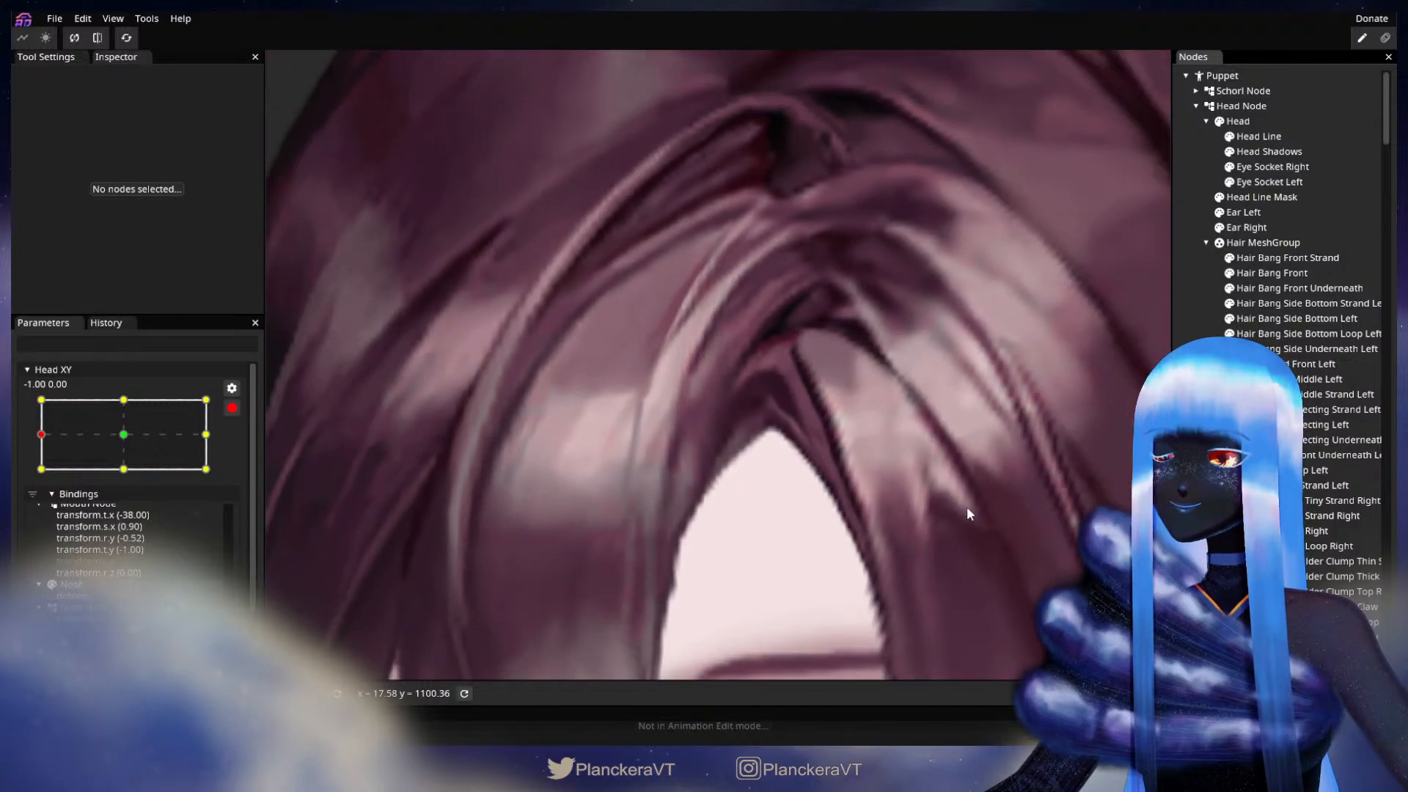
scroll(967, 506, "down", 5)
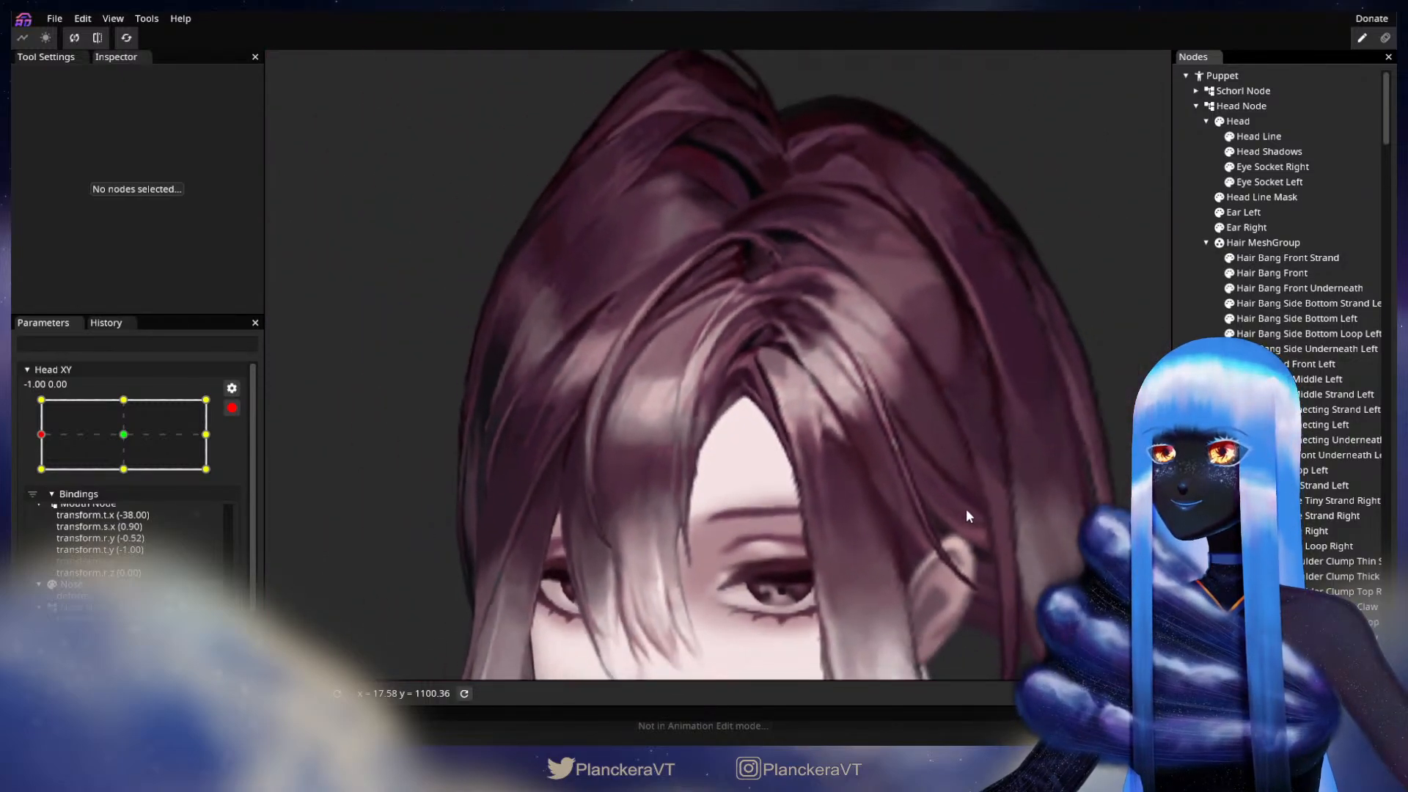
scroll(966, 512, "down", 3)
left_click_drag(939, 566, 926, 471)
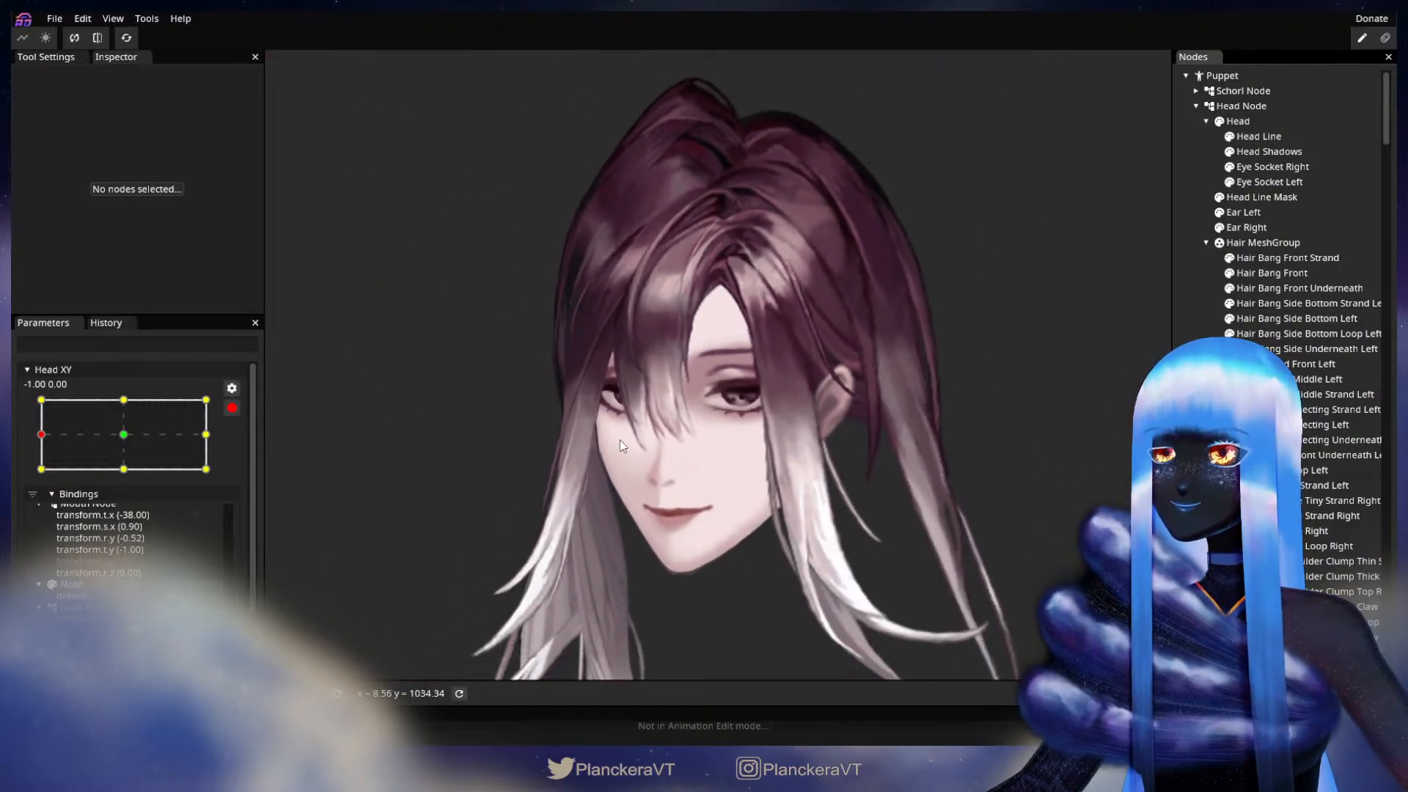
Step: Disarm Head XY, move it to test the head turn, and re-arm it at the -1.00, 0.00 keypoint
left_click(232, 407)
mouse_move(44, 480)
left_mouse_down()
mouse_move(230, 480)
mouse_move(40, 478)
left_mouse_up()
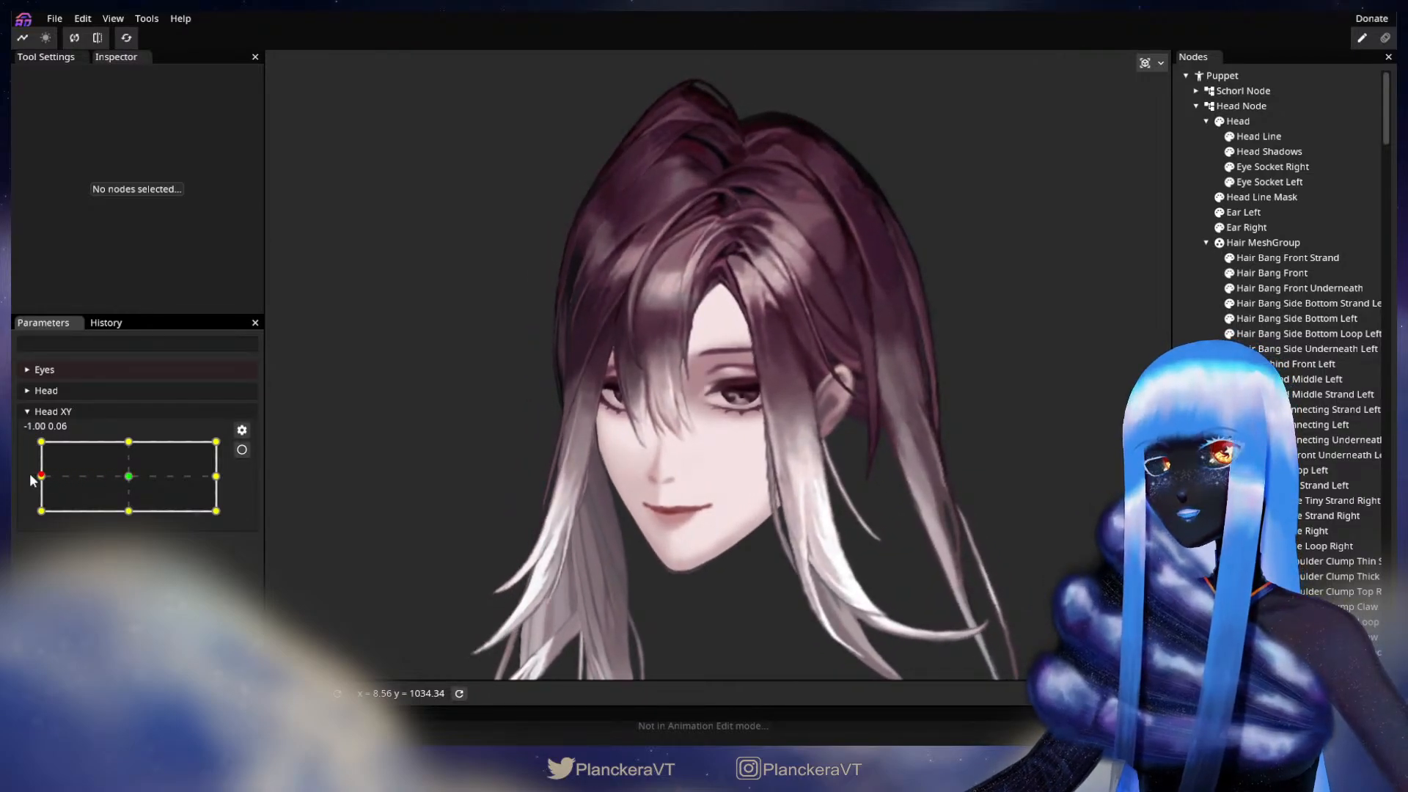
left_click(241, 450)
Step: Select Hair Bang Side Underneath Left at Head XY -1.00, 0.00, adjust its inner vertices above the forehead peak, and deselect it
scroll(640, 420, "up", 5)
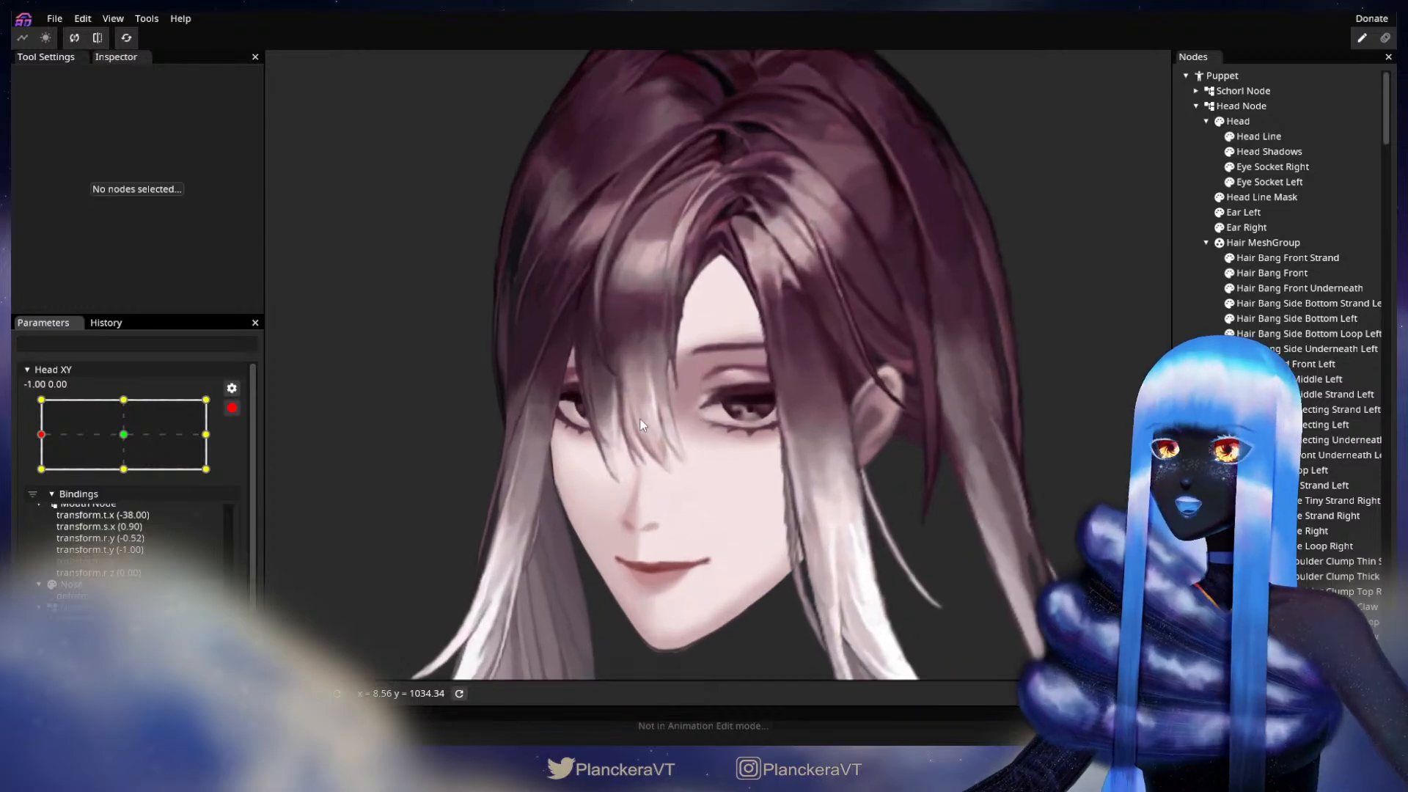
scroll(722, 393, "up", 8)
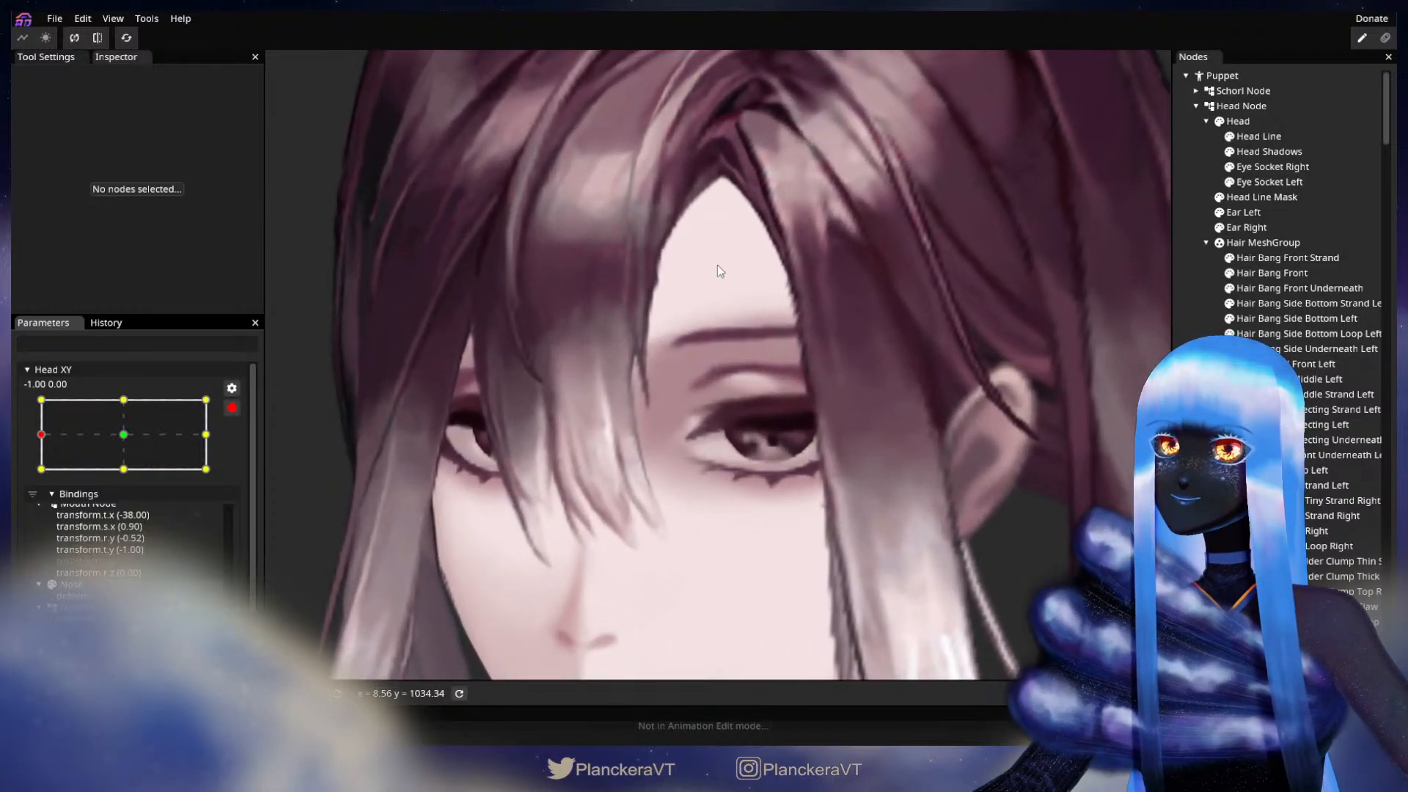
scroll(770, 522, "up", 8)
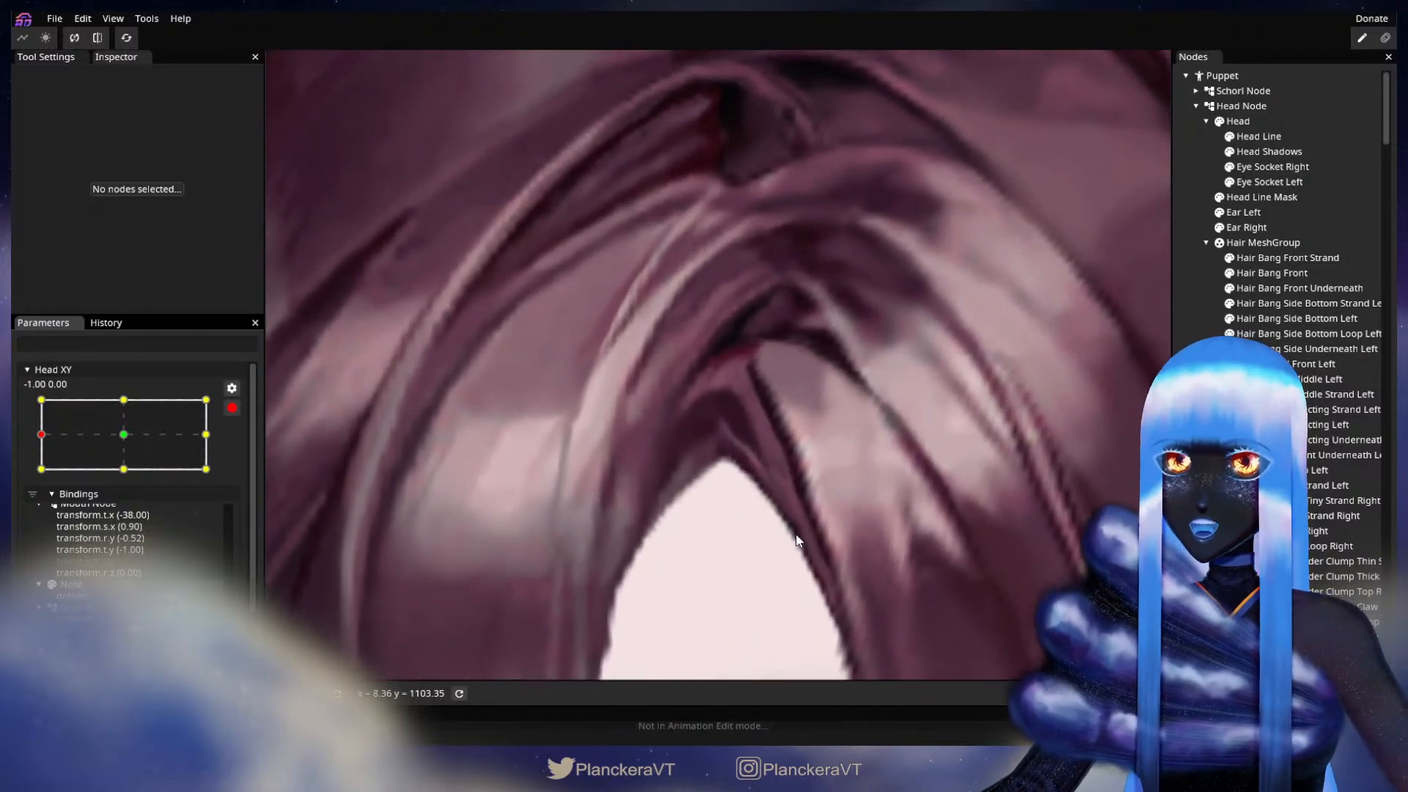
scroll(797, 535, "up", 1)
left_click_drag(804, 538, 787, 499)
scroll(788, 499, "up", 1)
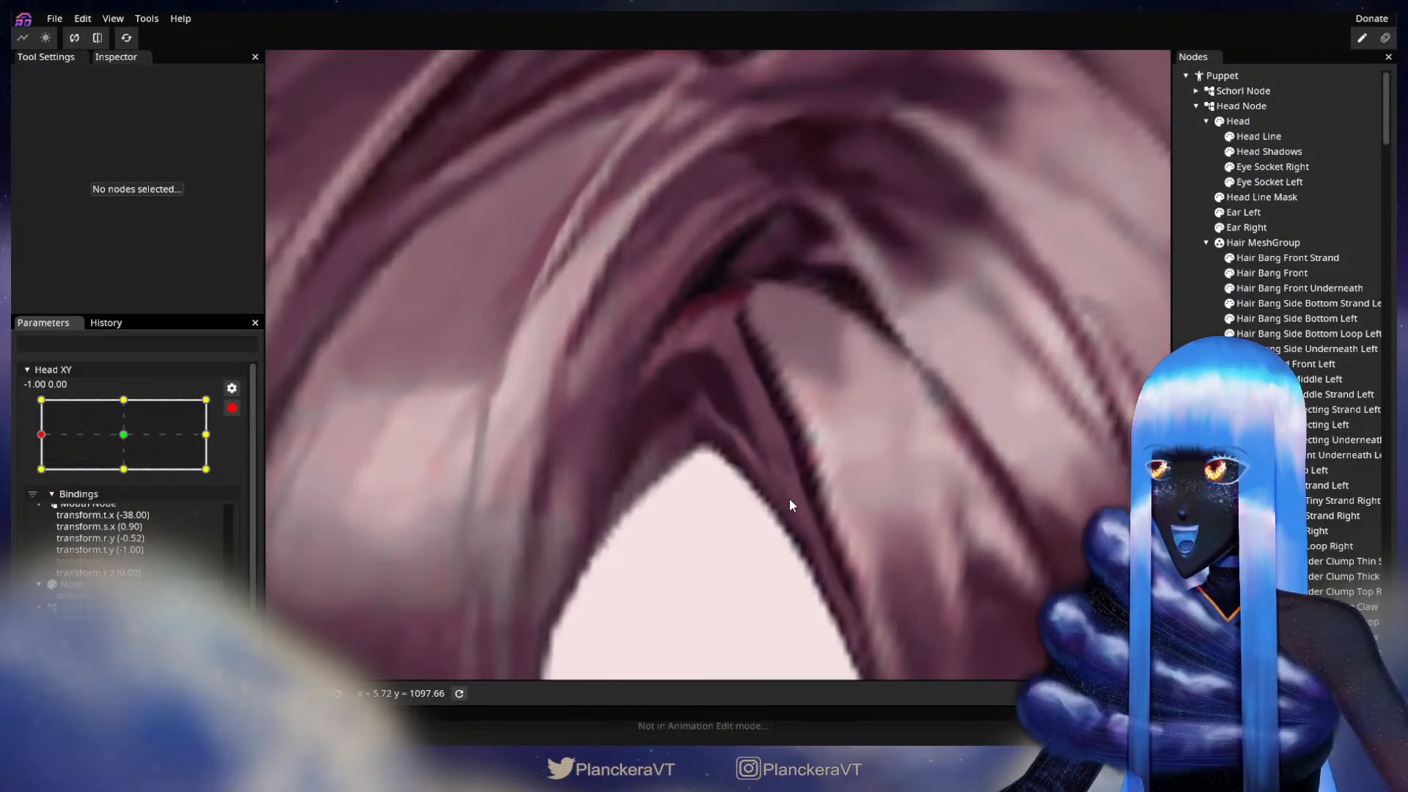
left_click(1310, 349)
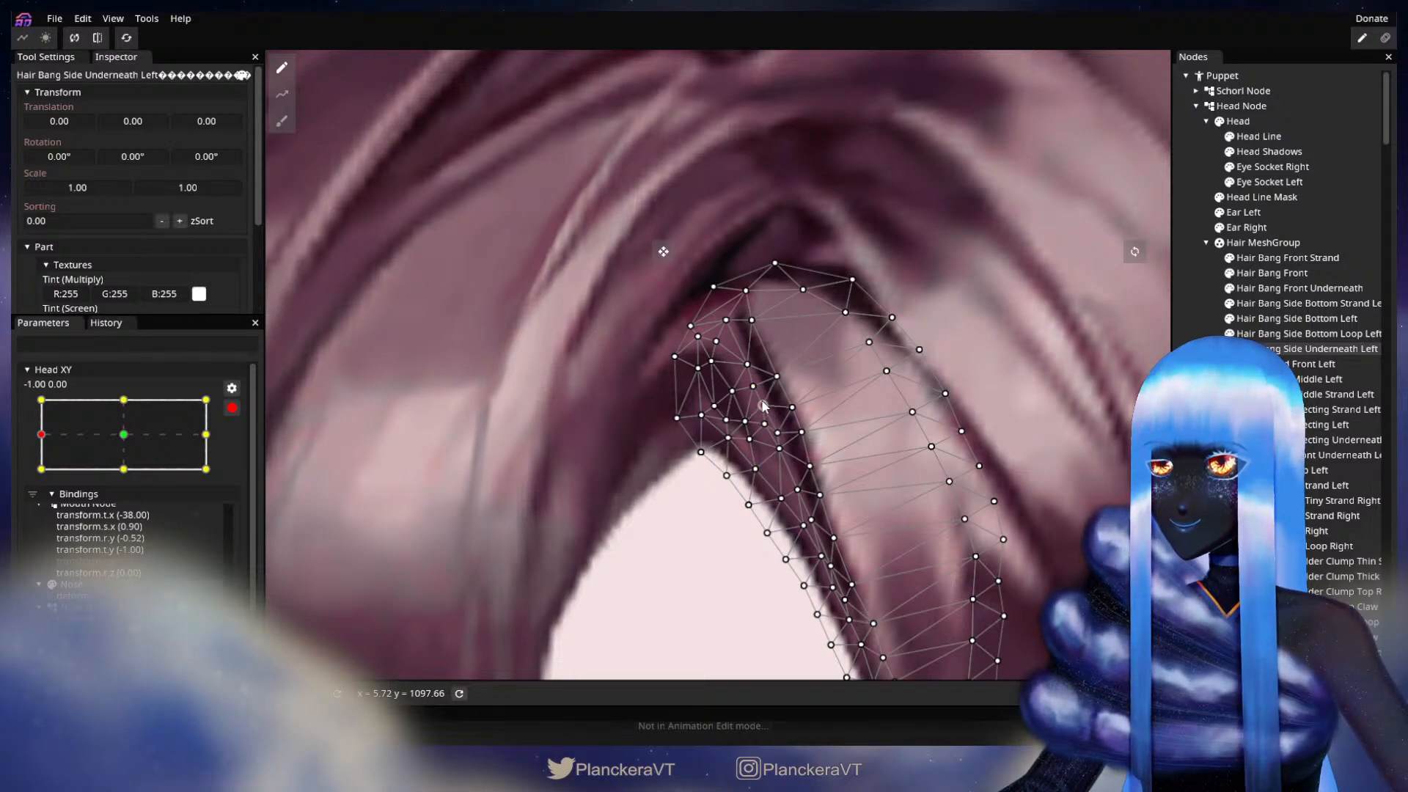
left_click(838, 538)
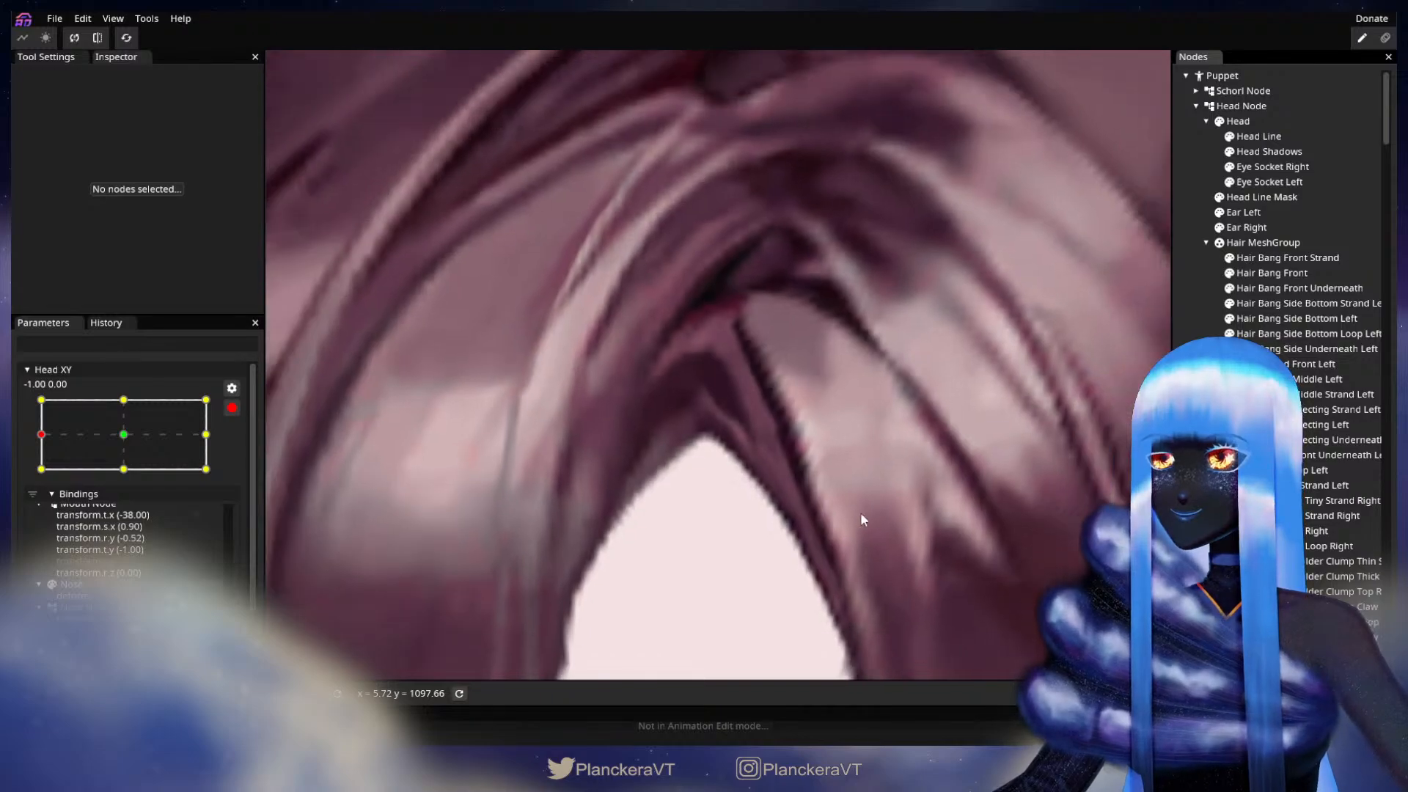
Step: Reselect Hair Bang Side Underneath Left, refine the vertices in the middle of its dense inner section, and deselect it
left_click(1313, 349)
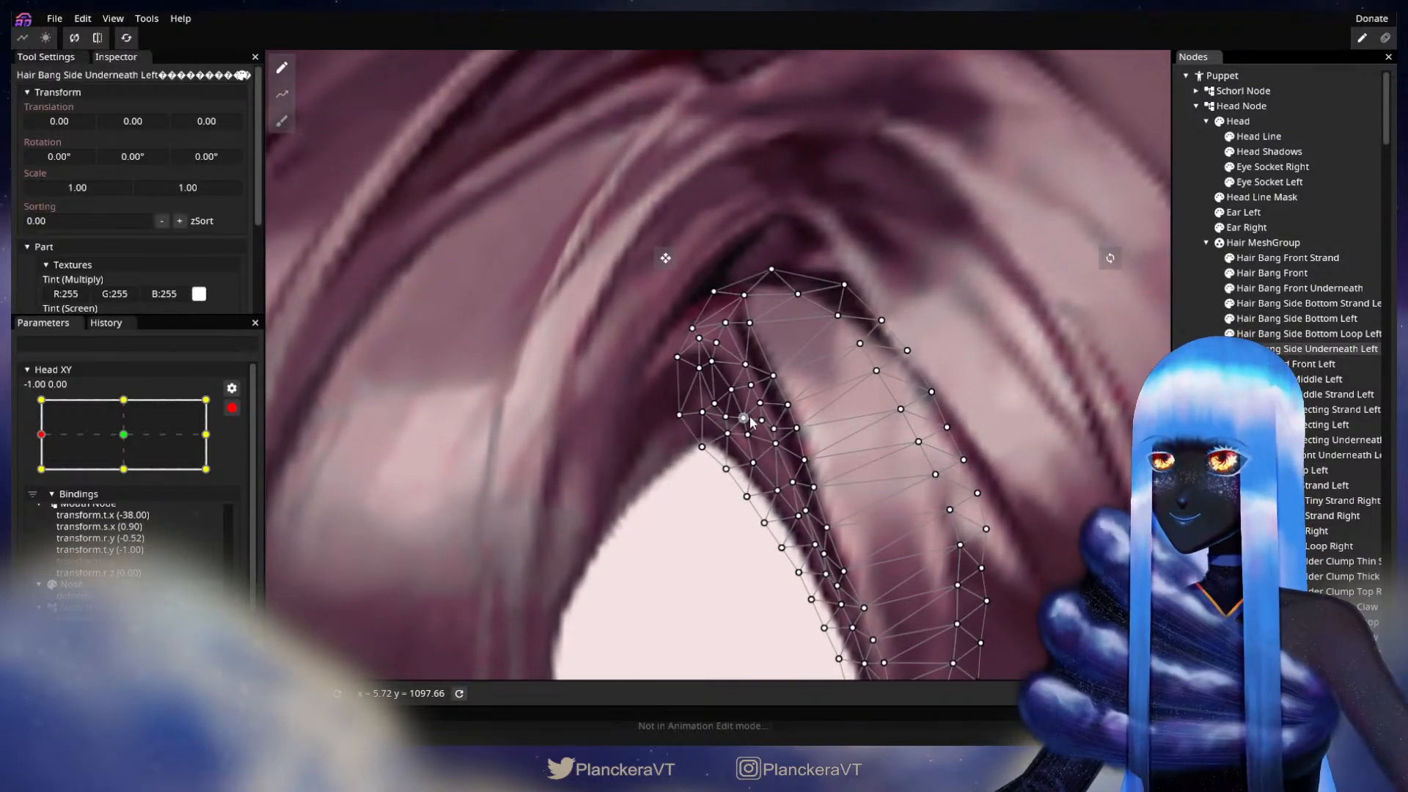
left_click(752, 422)
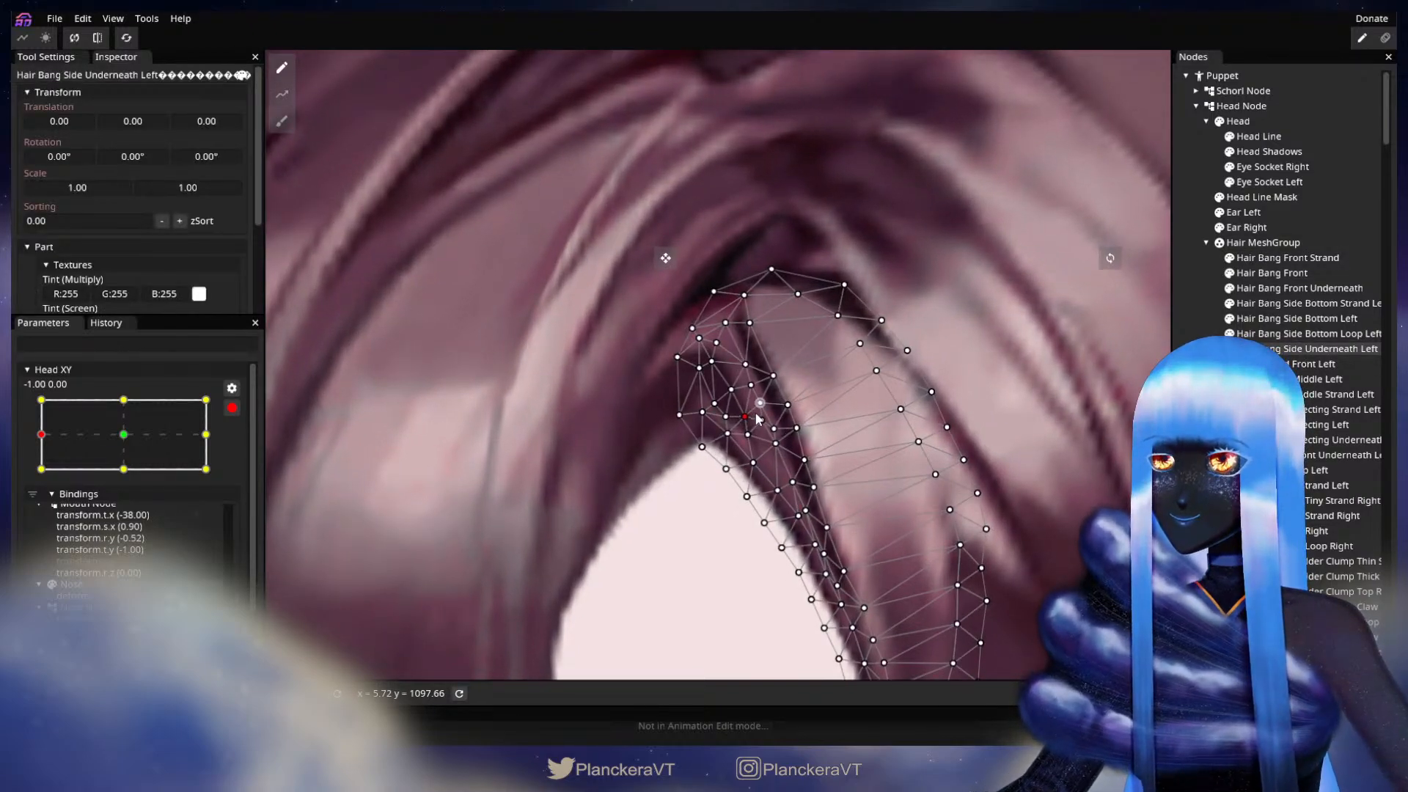
left_click(909, 541)
scroll(910, 541, "down", 3)
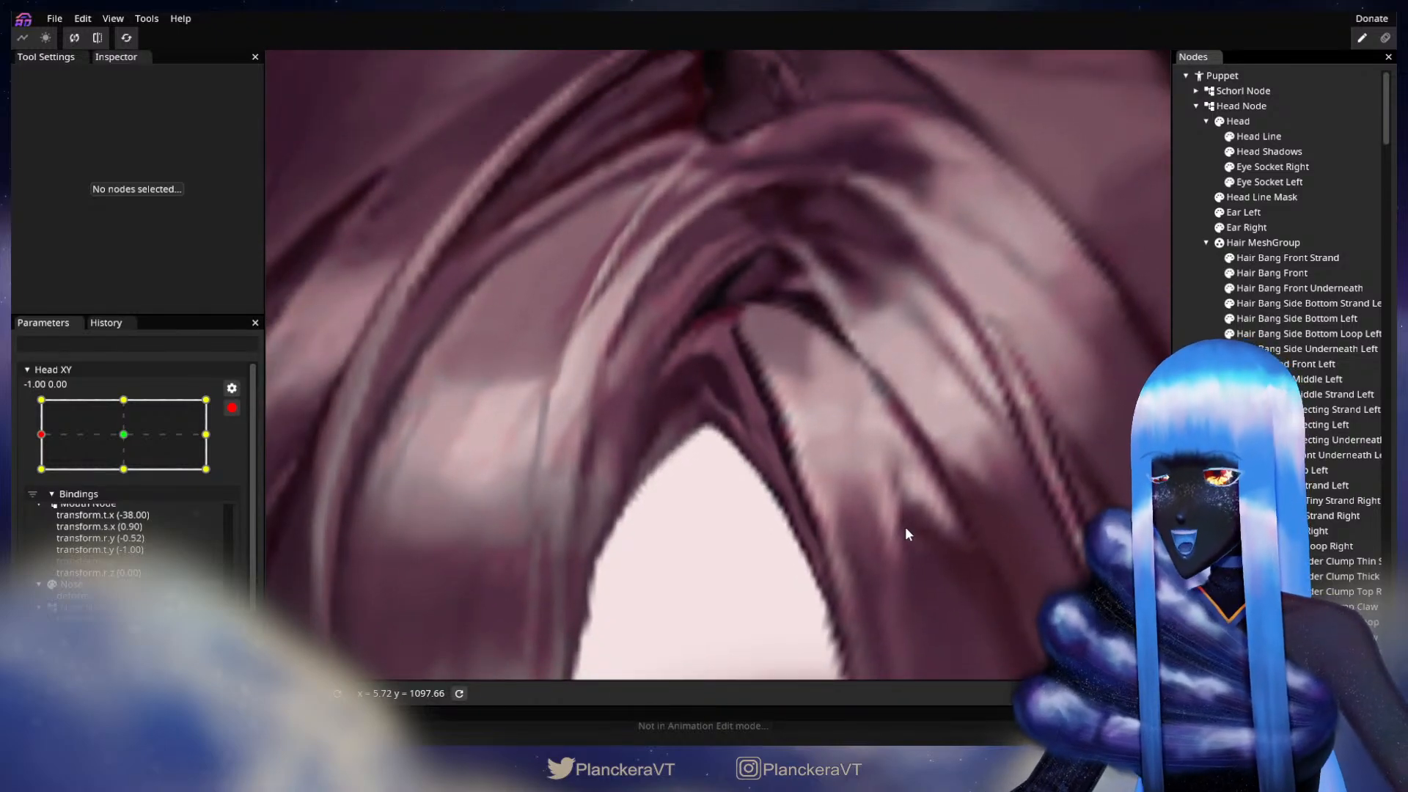
scroll(905, 526, "up", 3)
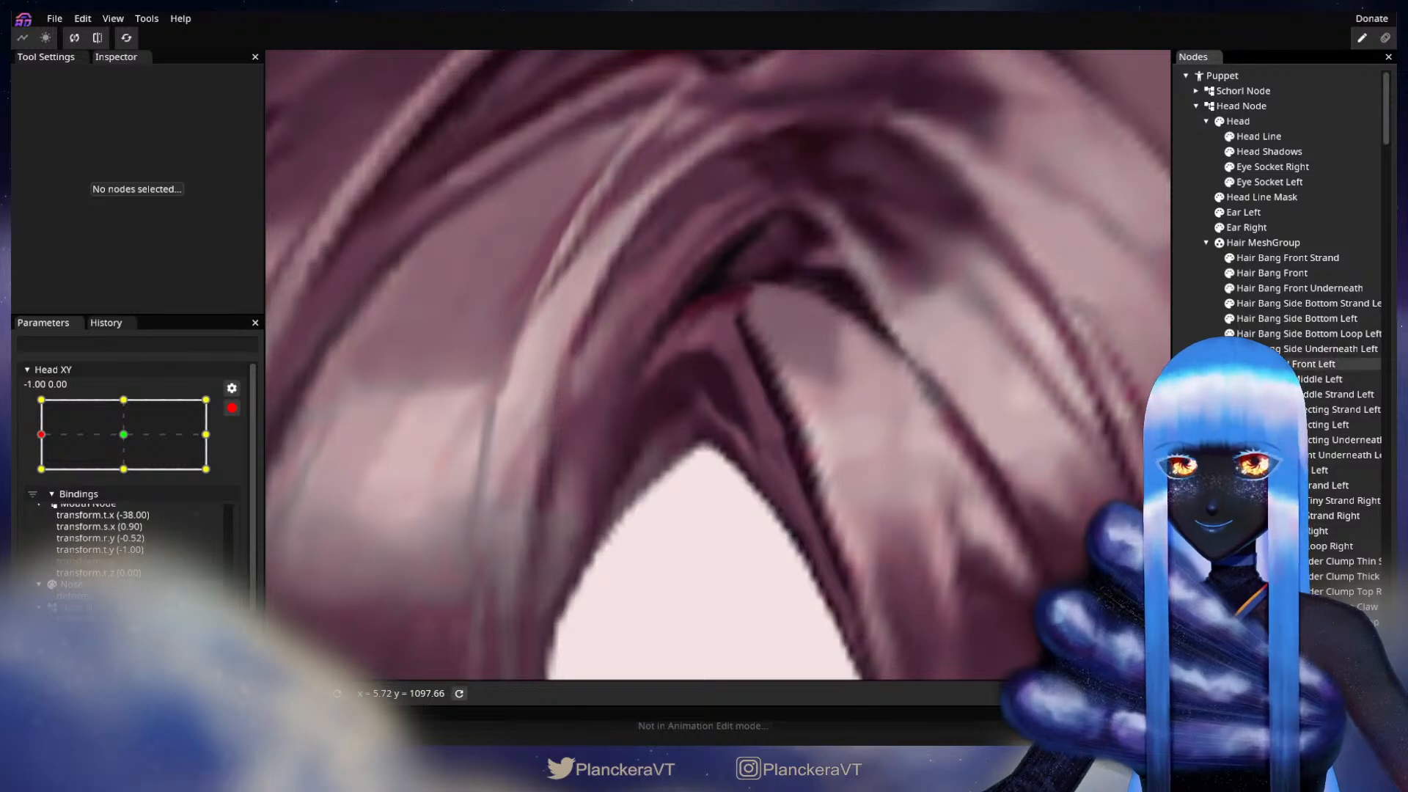
Step: Adjust the Hair Bang Side Underneath Left vertex just above the forehead peak, and deselect the mesh to review the whole head
left_click(1262, 349)
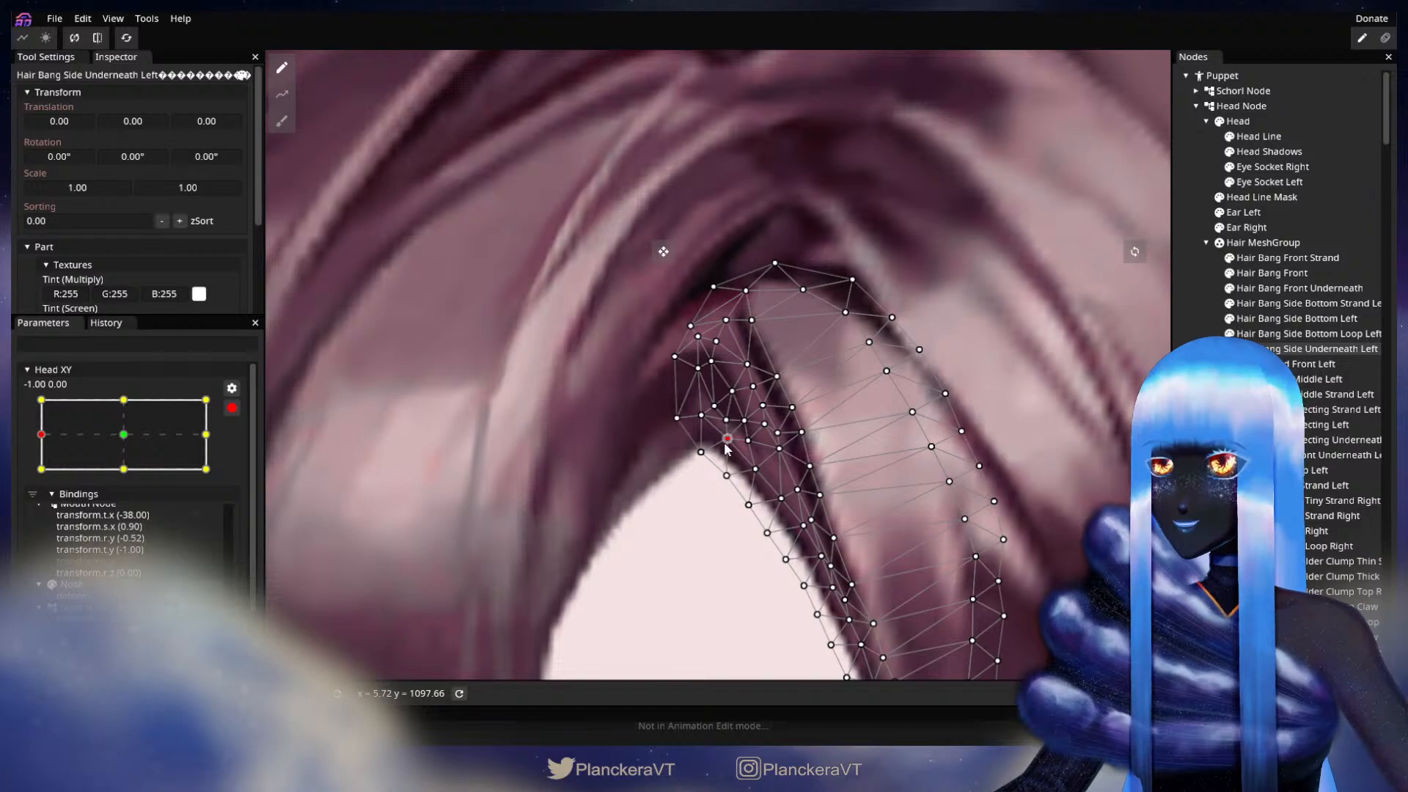
left_click(902, 435)
scroll(909, 442, "up", 3)
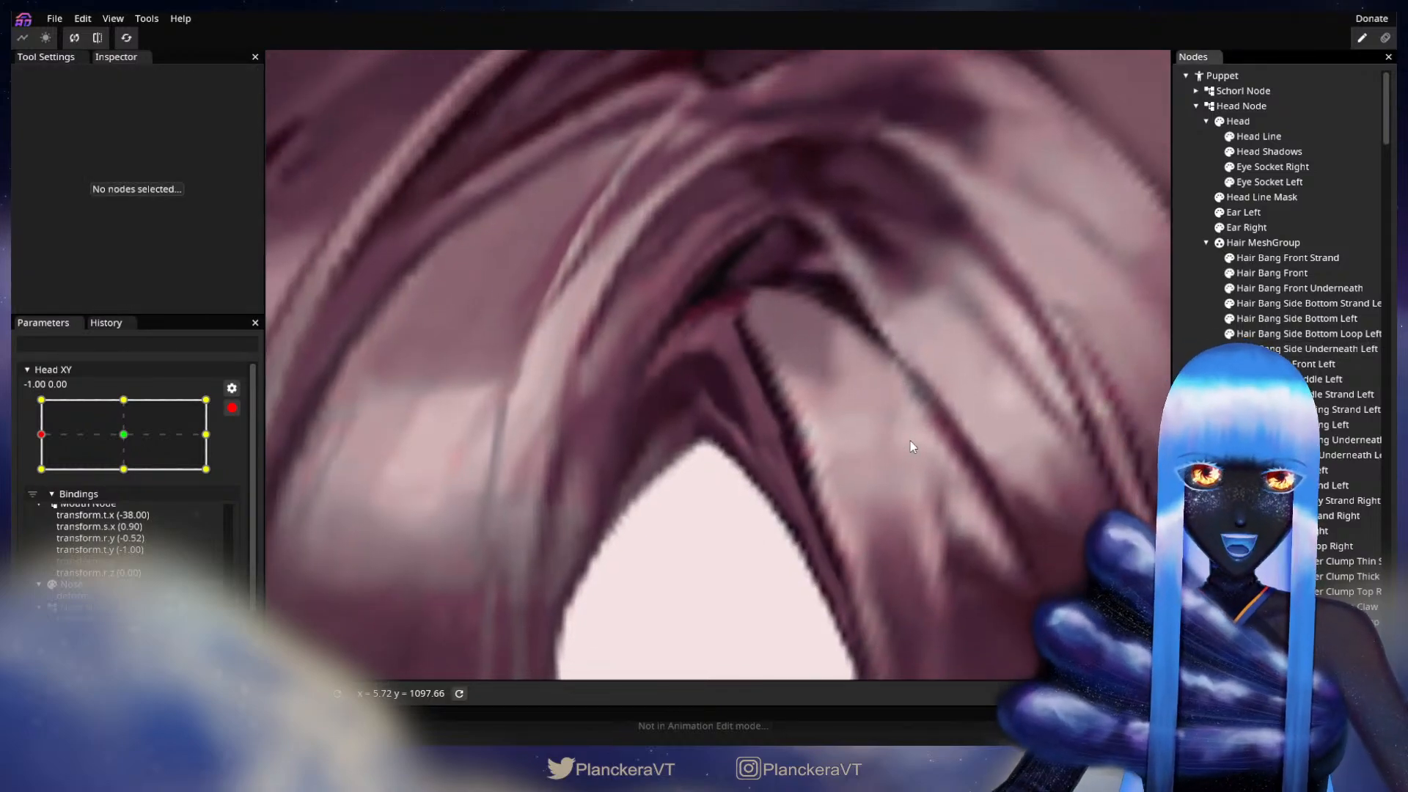
scroll(917, 450, "down", 5)
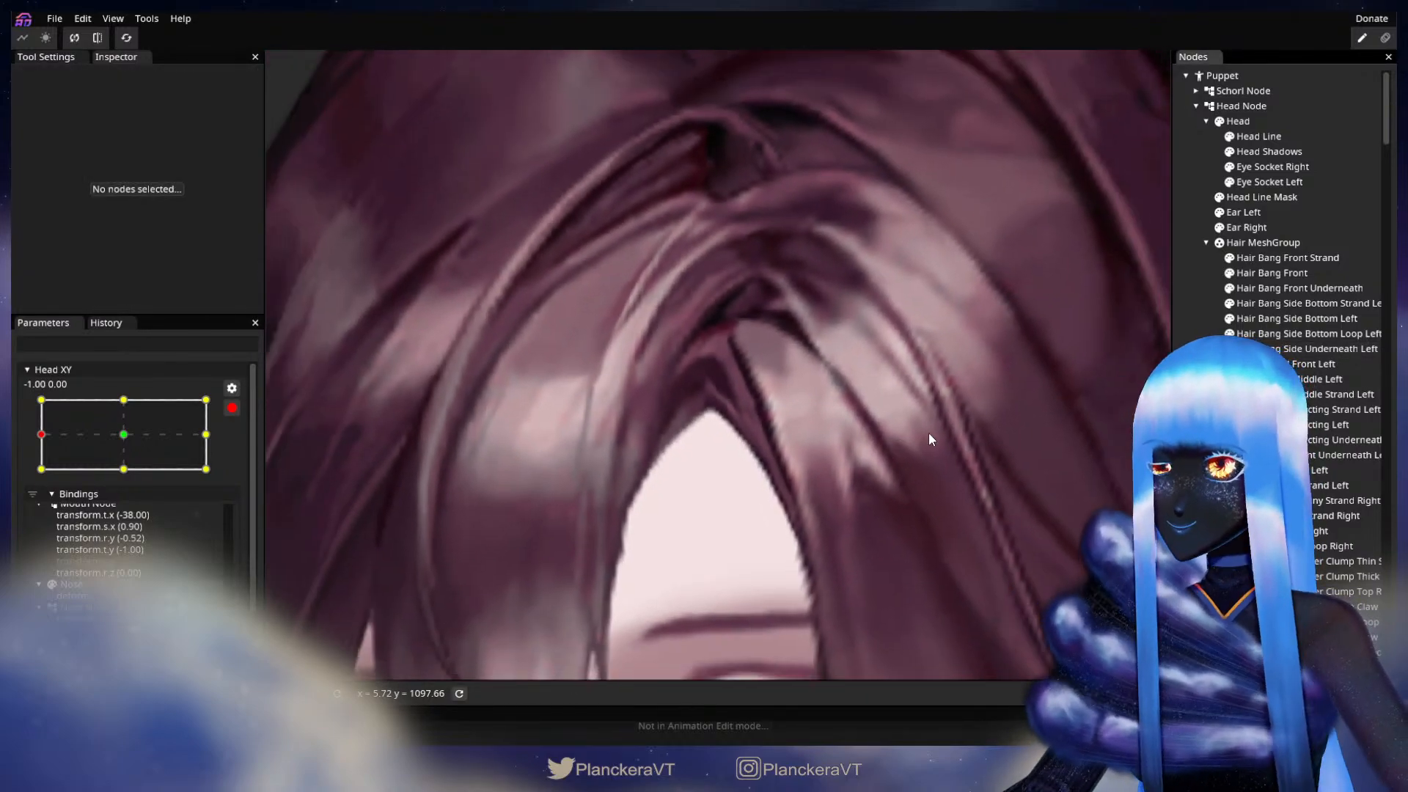
scroll(935, 440, "down", 5)
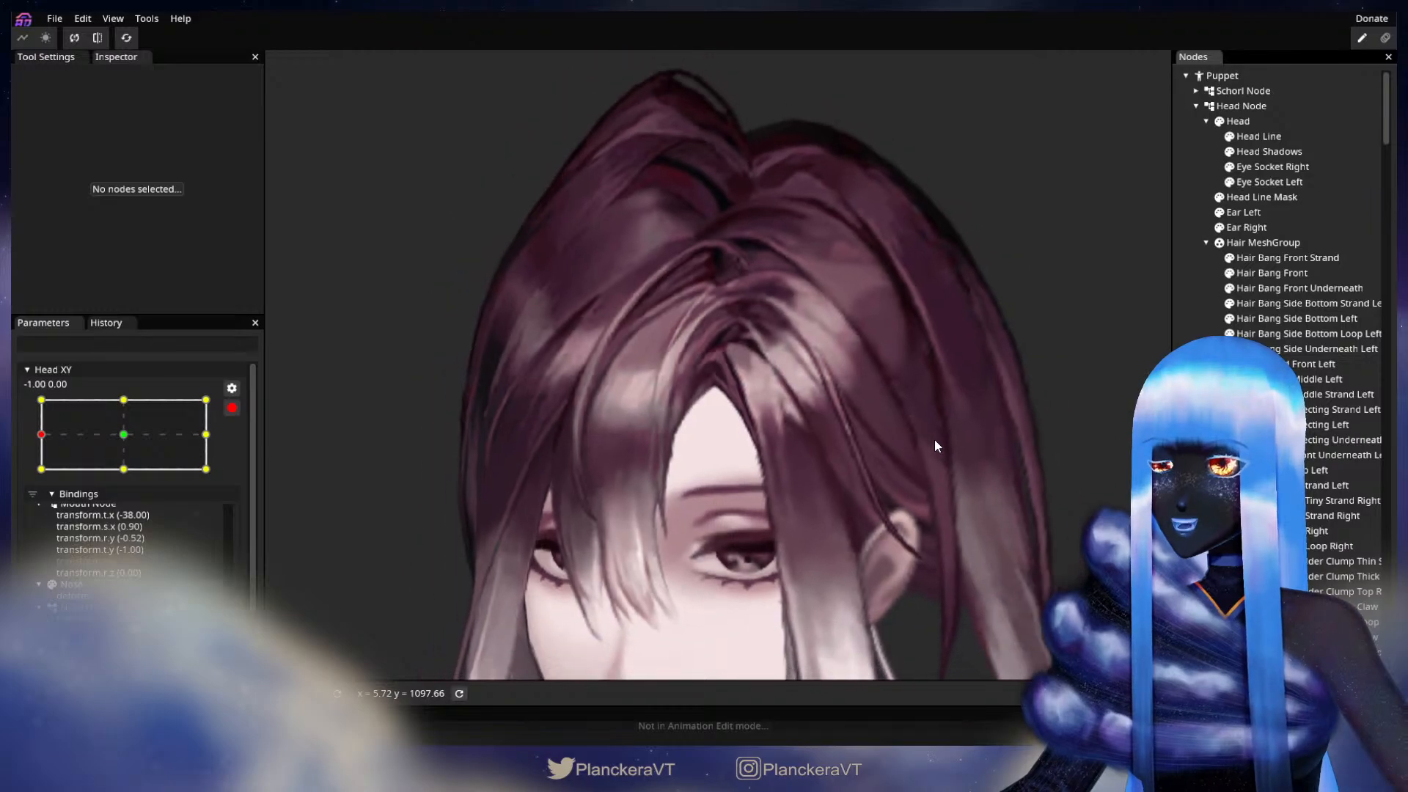
scroll(936, 433, "down", 3)
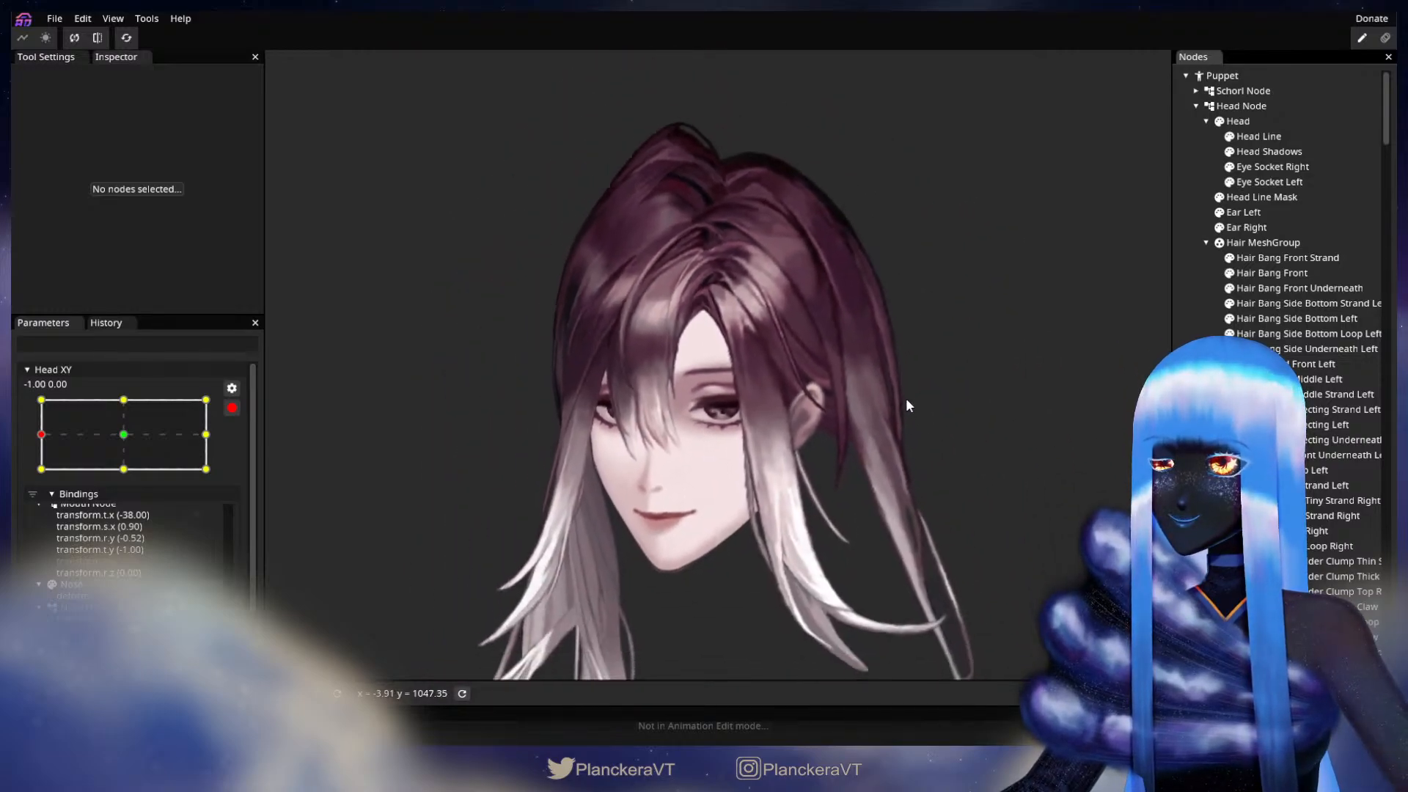
Step: Test the head turn twice with Head XY disarmed, re-arming it at -1.00, 0.00 after each check
left_click(232, 408)
mouse_move(44, 476)
left_mouse_down()
mouse_move(104, 479)
mouse_move(36, 482)
left_mouse_up()
left_click(242, 450)
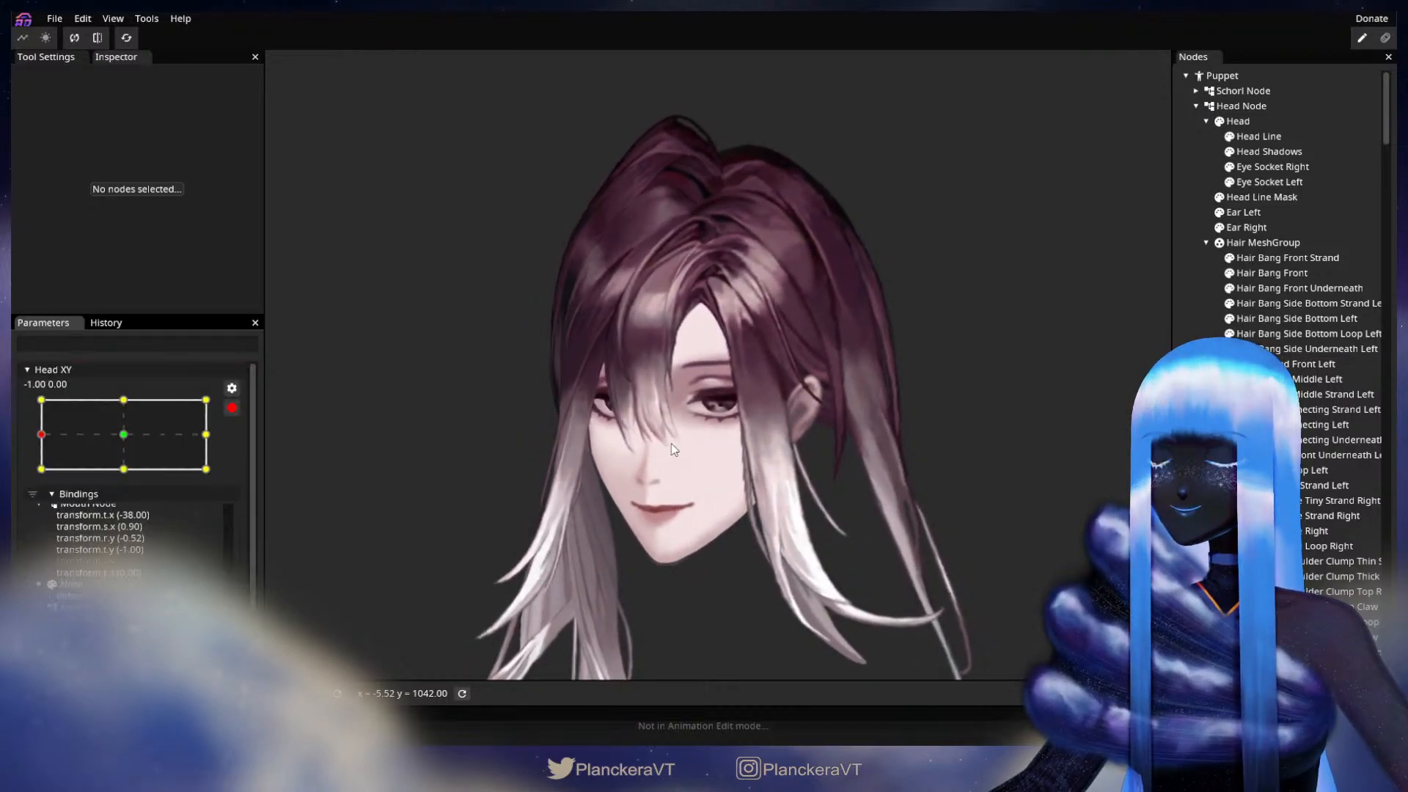
scroll(649, 399, "up", 3)
scroll(689, 389, "up", 2)
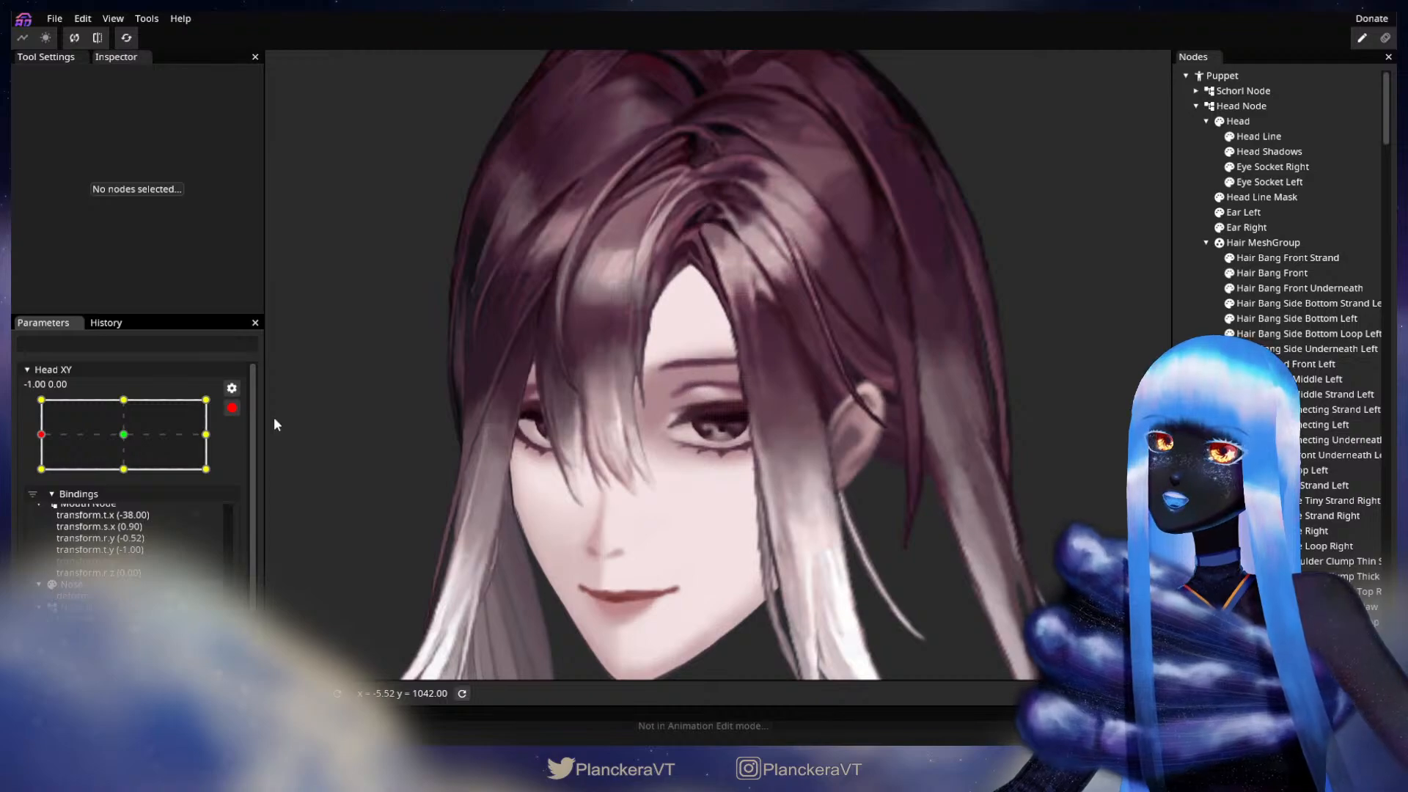
left_click(232, 408)
scroll(642, 412, "up", 4)
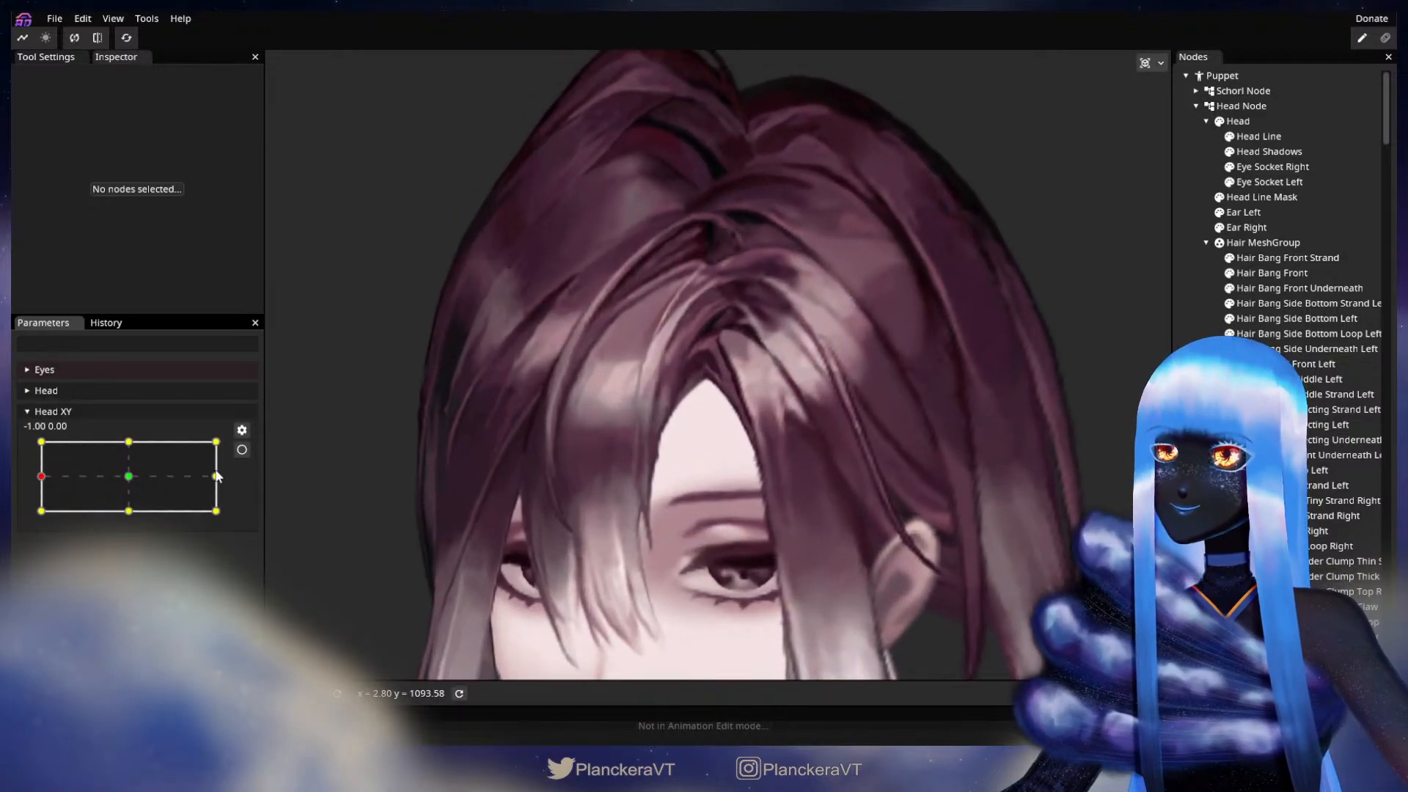
mouse_move(42, 477)
left_mouse_down()
mouse_move(136, 481)
mouse_move(36, 483)
left_mouse_up()
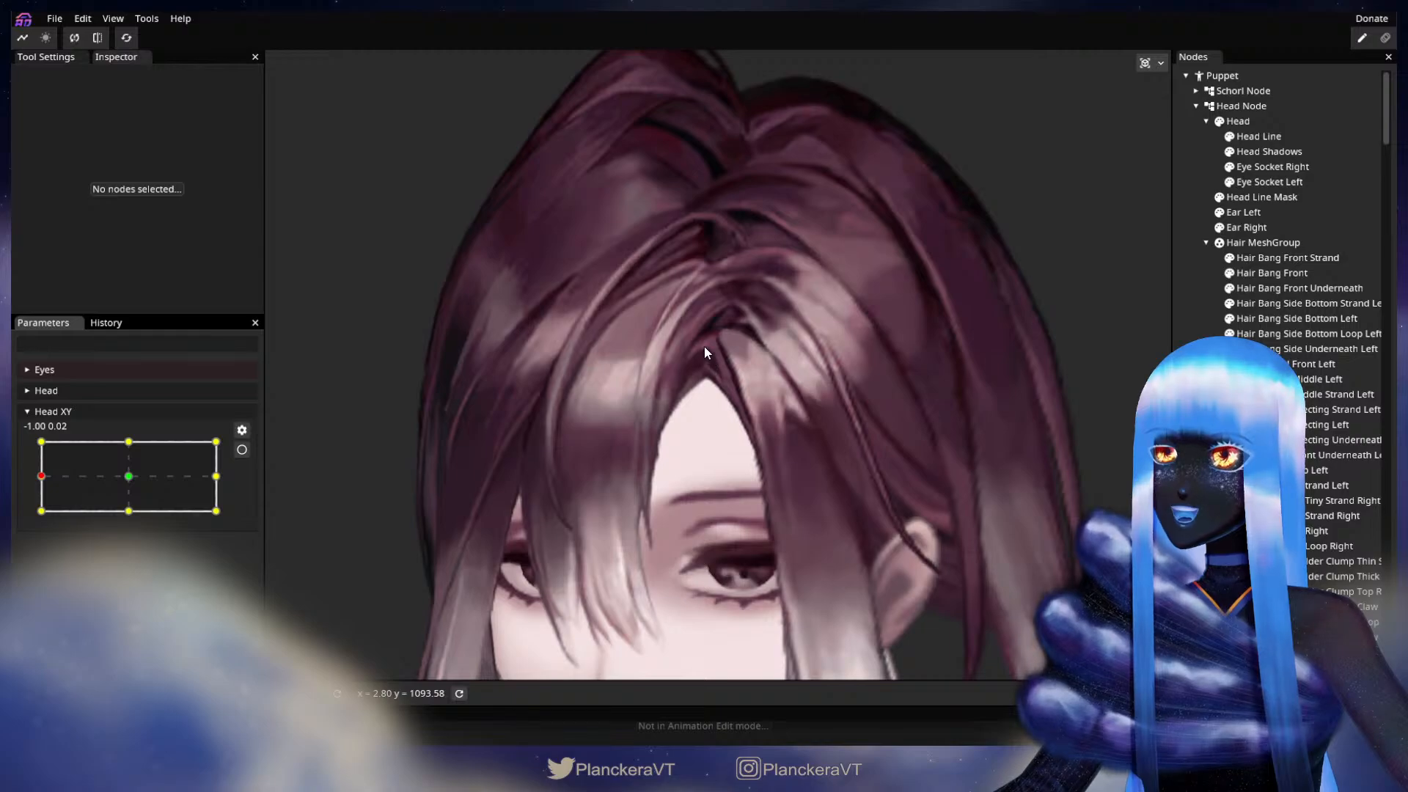
left_click(242, 449)
Step: Select Hair Bang Side Underneath Left at Head XY -1.00, 0.00, adjust its upper inner vertices near the hair parting, and deselect it
scroll(667, 381, "up", 5)
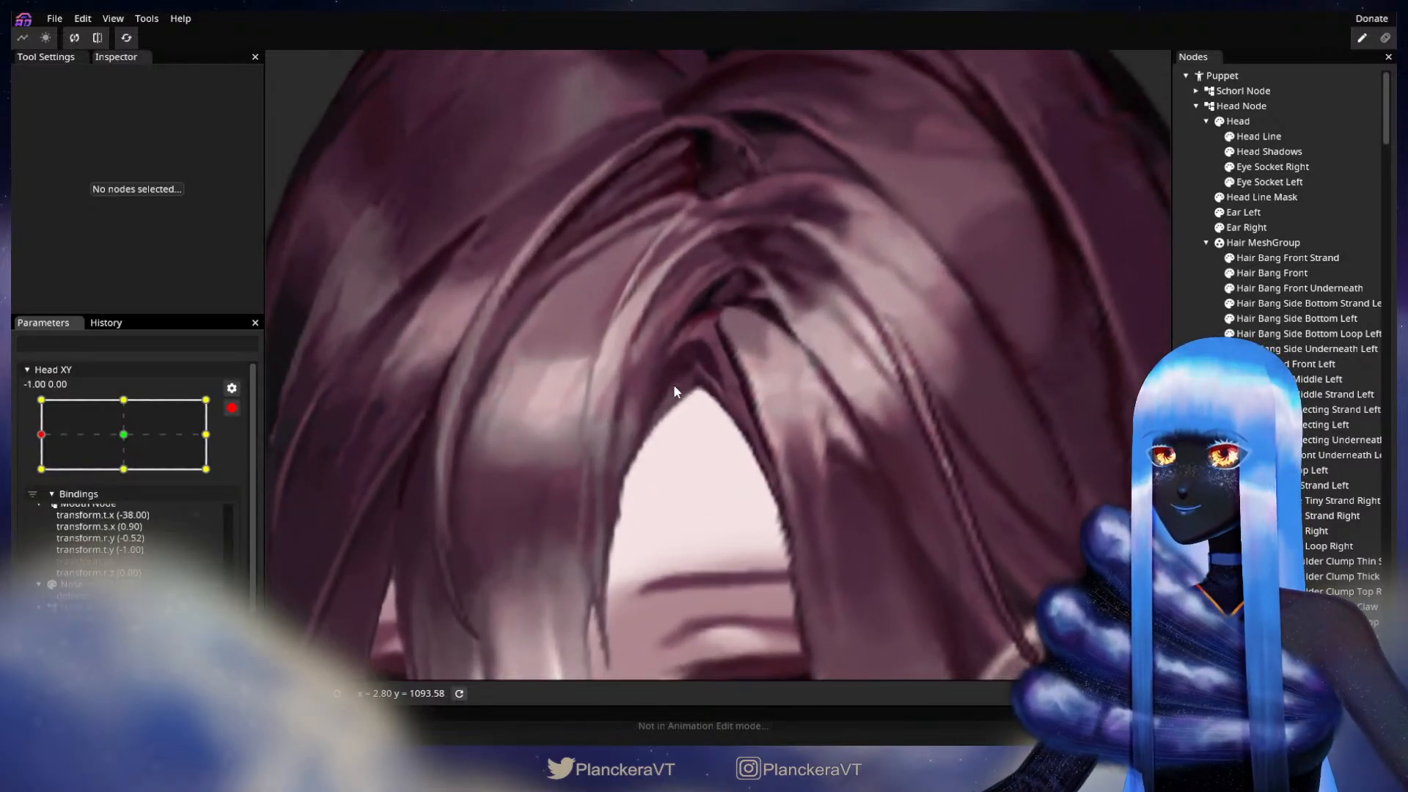
scroll(675, 389, "up", 5)
left_click_drag(692, 400, 777, 424)
left_click(1305, 351)
scroll(843, 440, "up", 2)
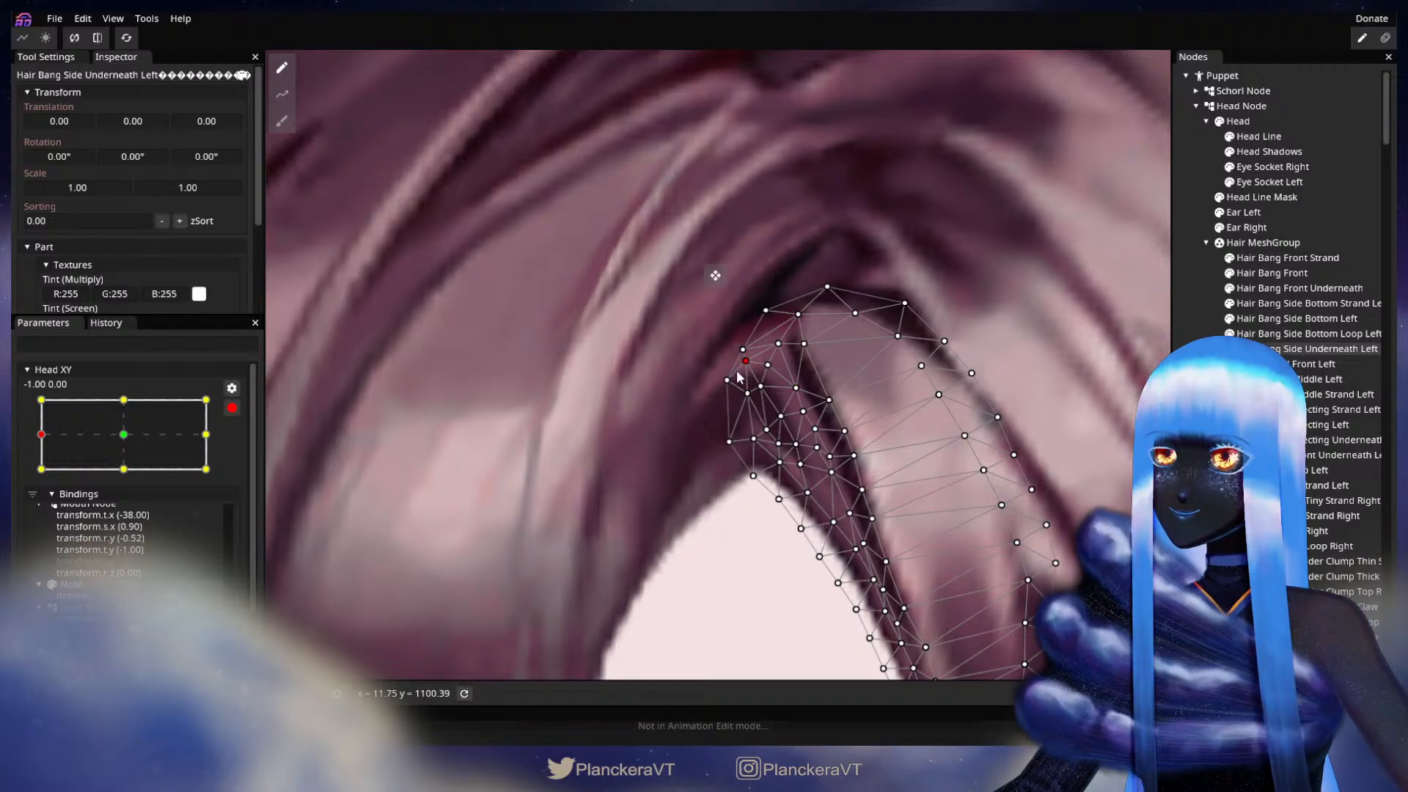
left_click(715, 275)
scroll(890, 475, "down", 5)
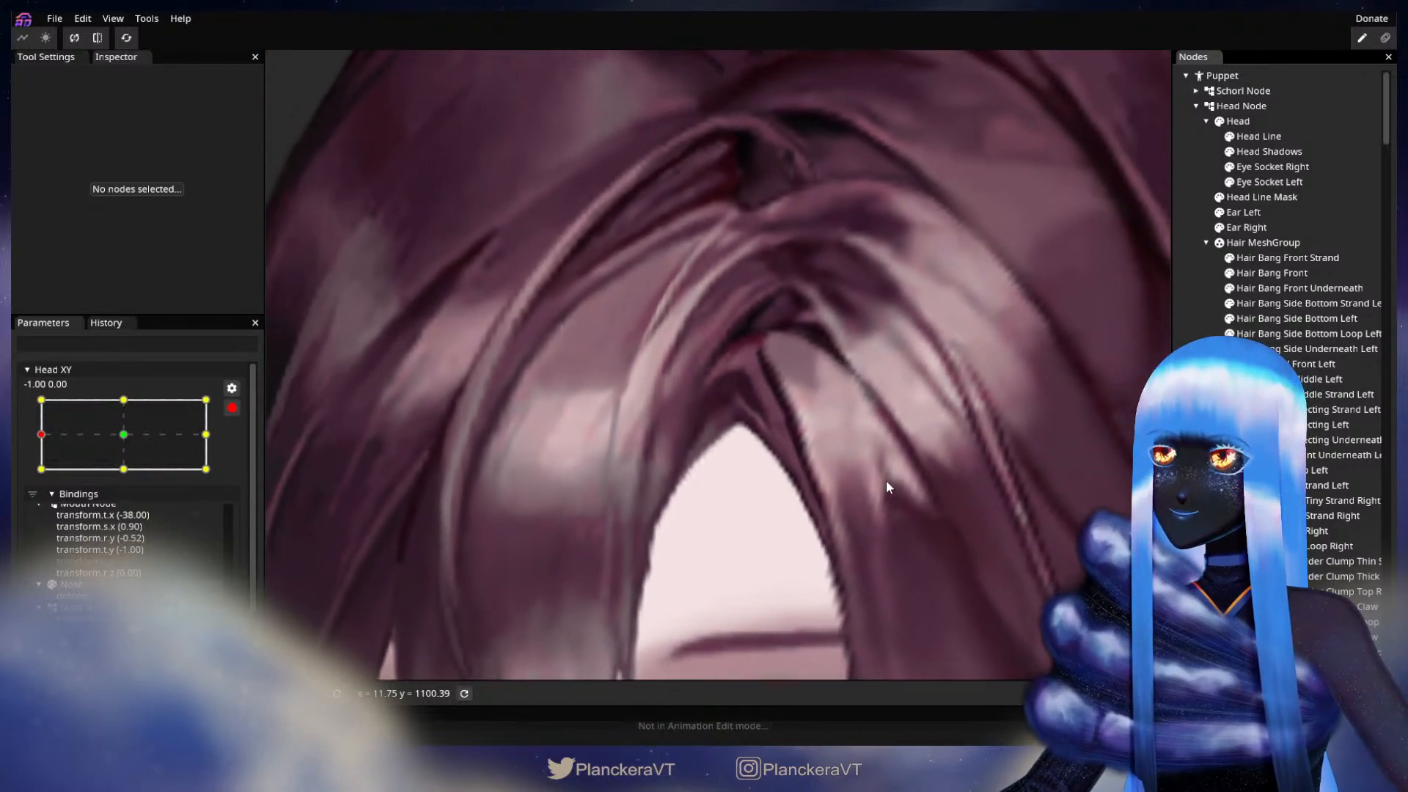
scroll(886, 481, "down", 6)
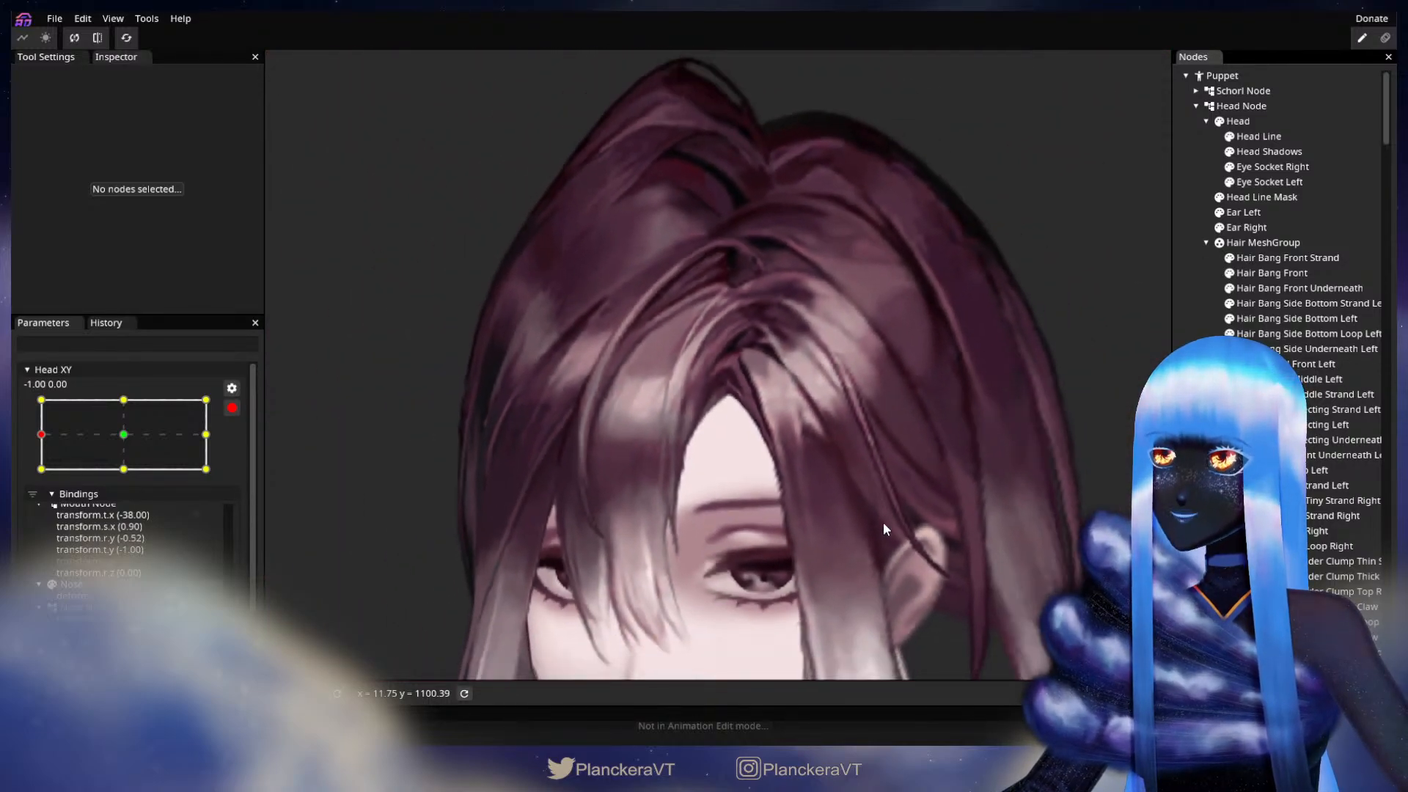
scroll(821, 441, "down", 5)
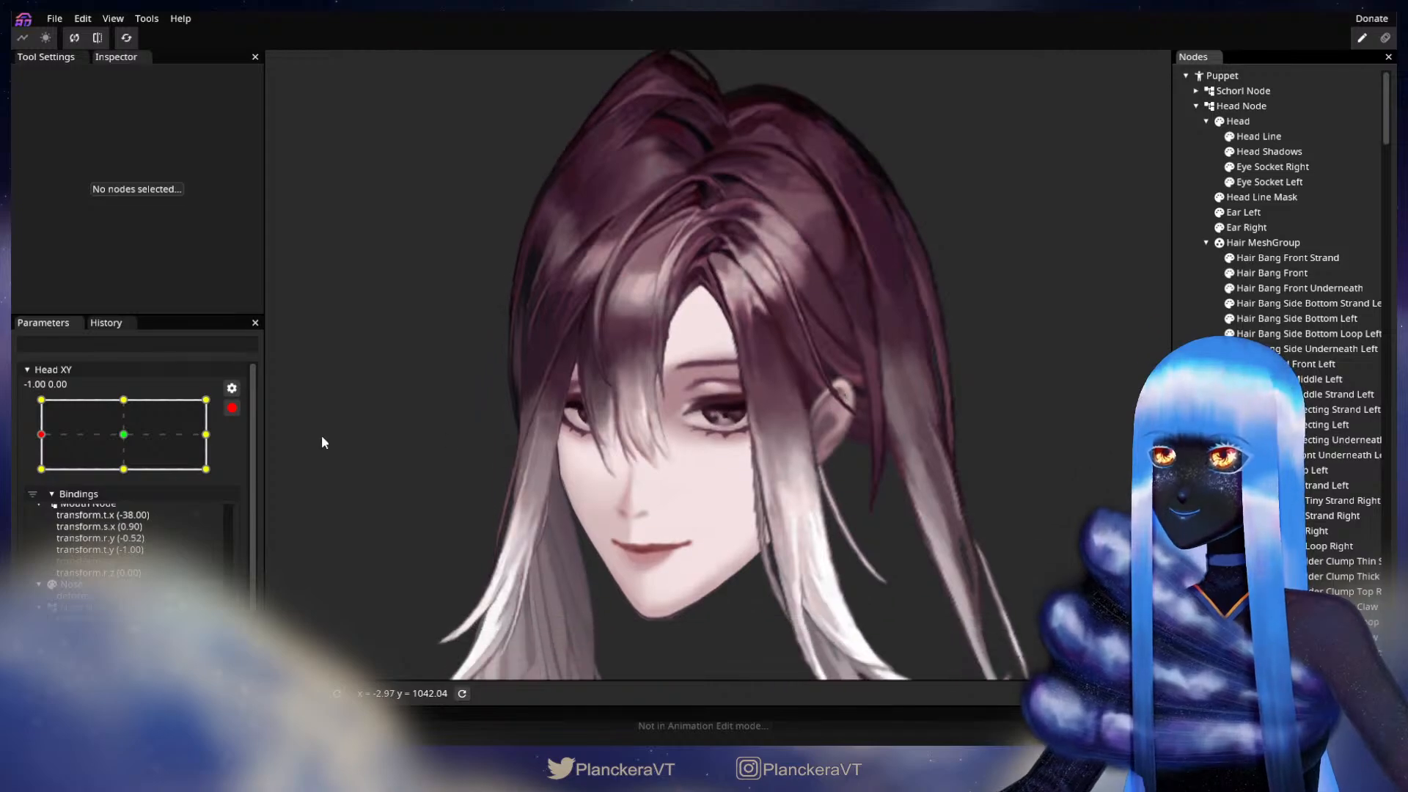
Step: Disarm Head XY, sweep it across to 1.00, 0.00, and re-arm it at that keypoint
left_click(231, 408)
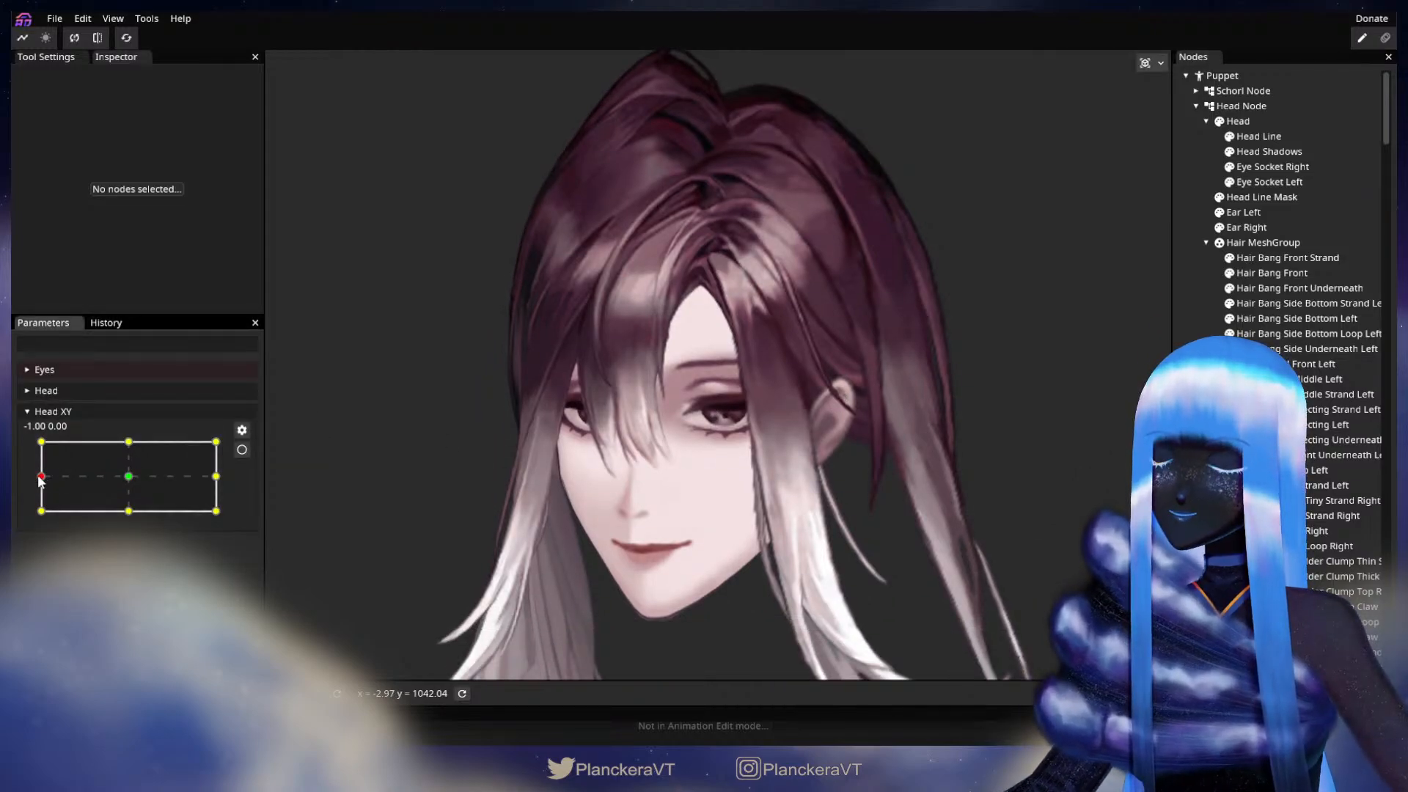
left_click_drag(41, 477, 218, 478)
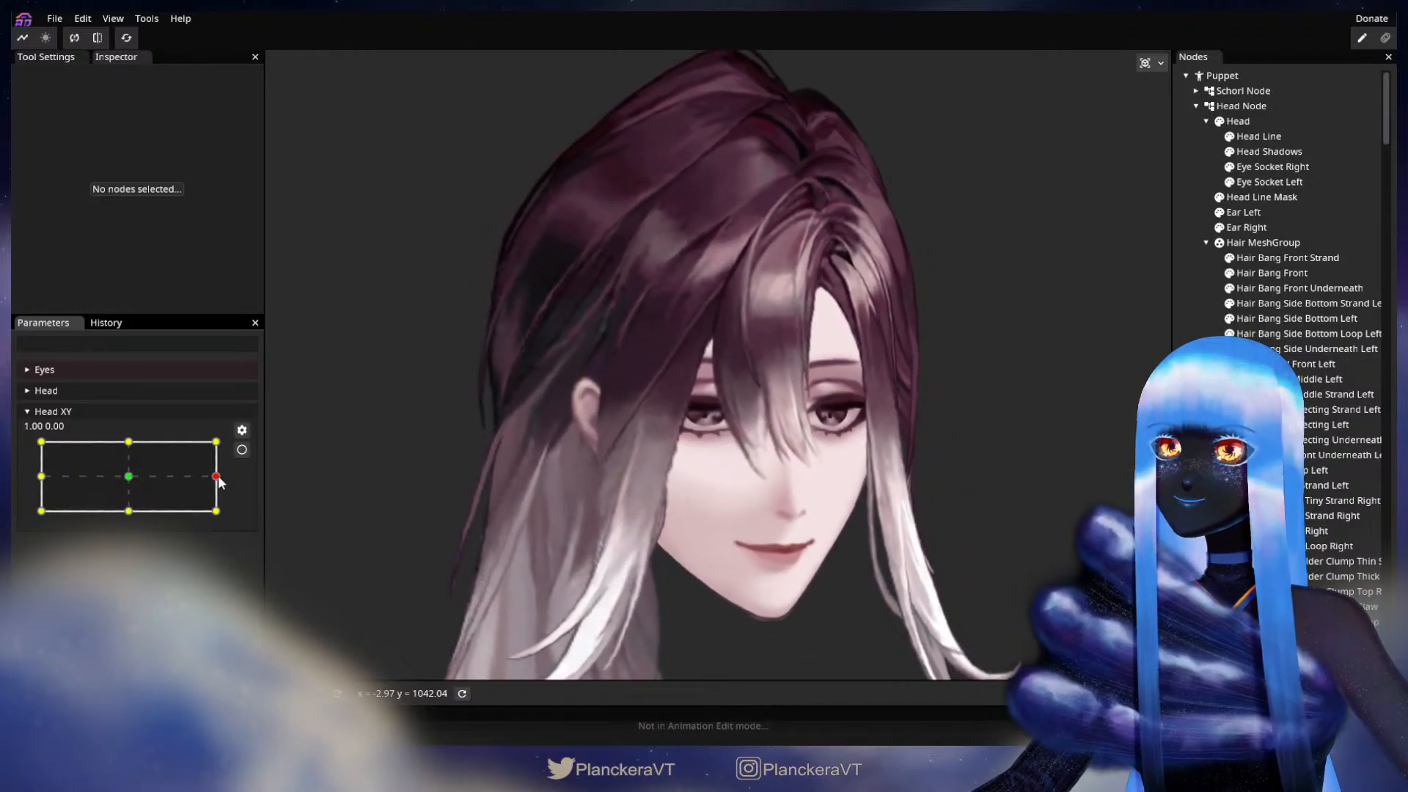
left_click(242, 450)
Step: Select Hair Bang Side Underneath Left at Head XY 1.00, 0.00, move its upper inner vertices slightly down below the parting, and deselect it
scroll(881, 311, "up", 4)
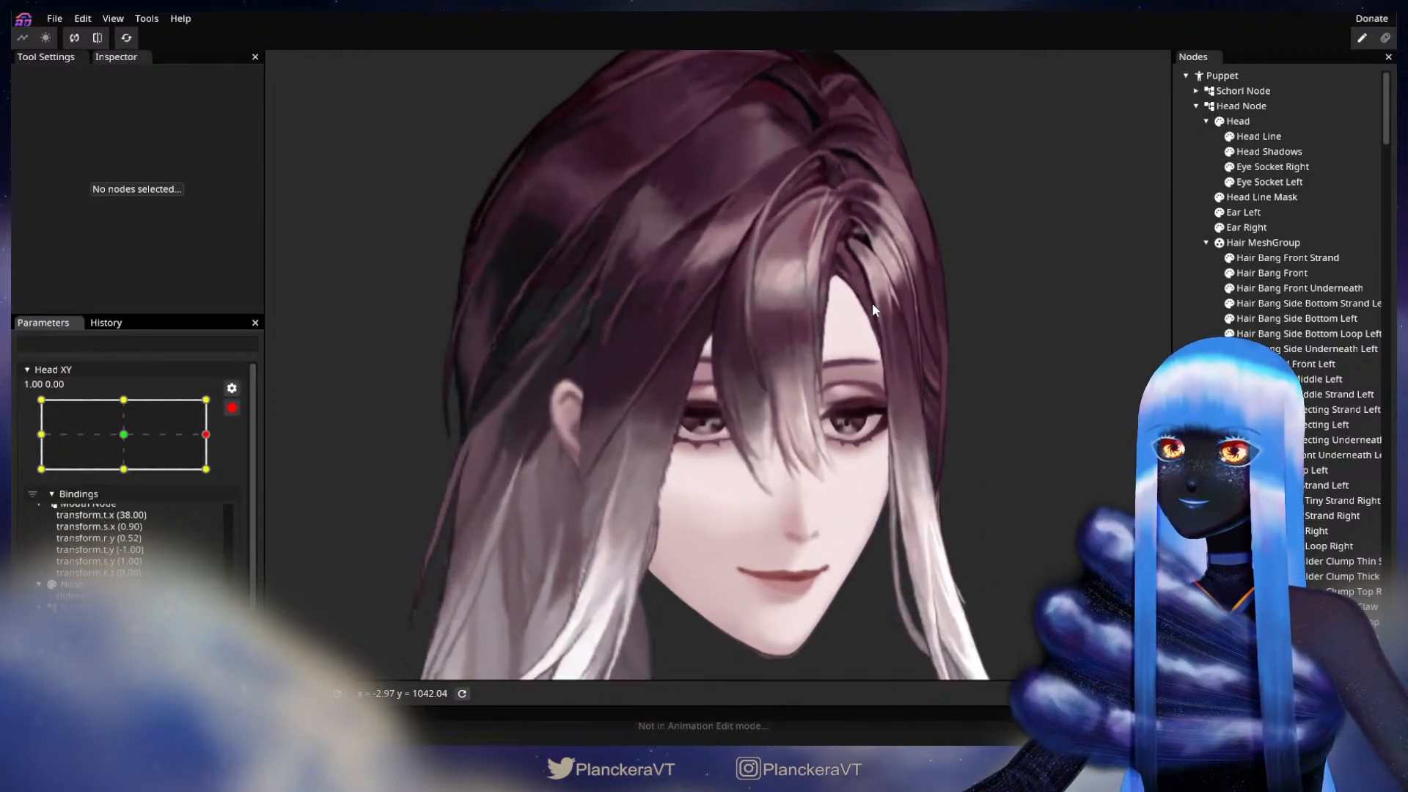
scroll(899, 314, "up", 2)
scroll(750, 433, "up", 5)
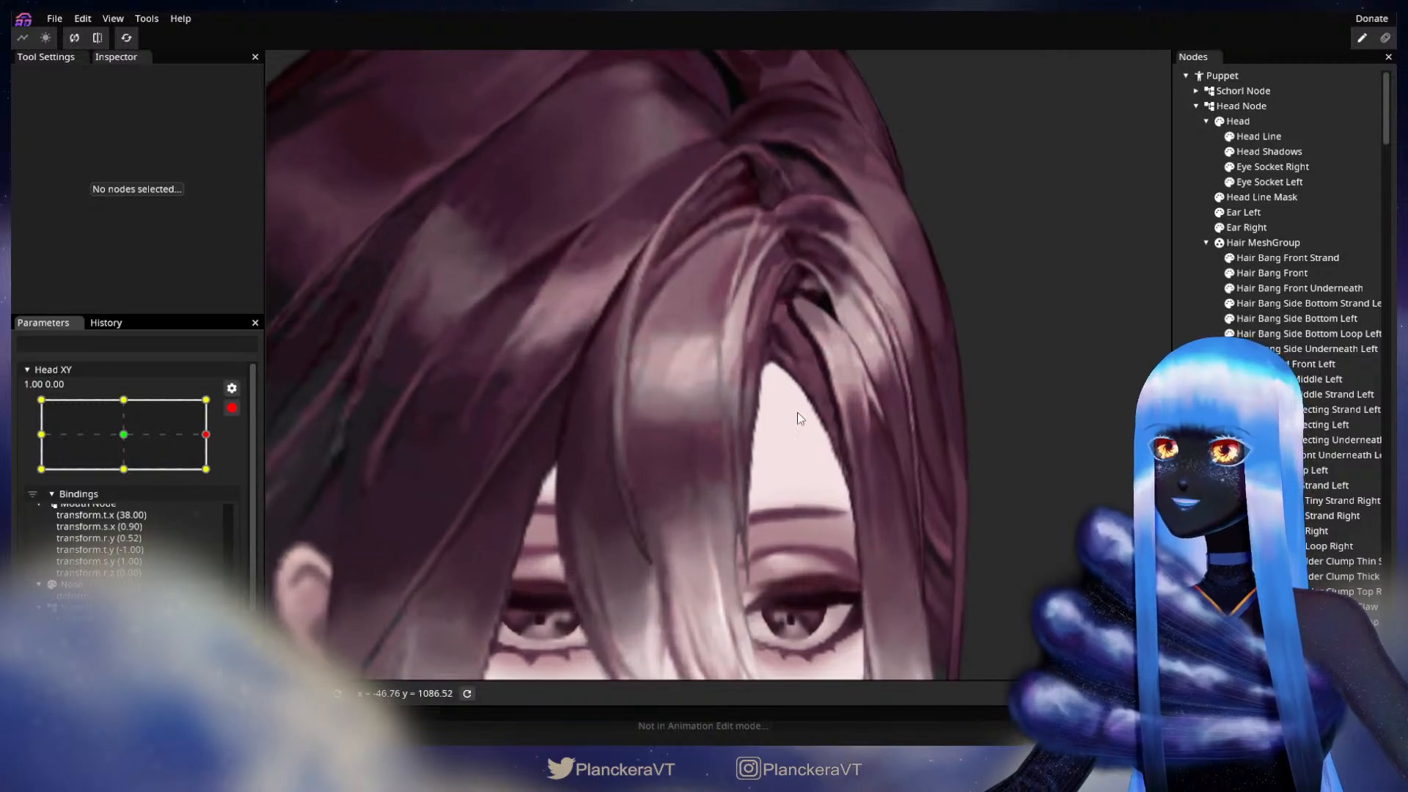
scroll(756, 422, "up", 3)
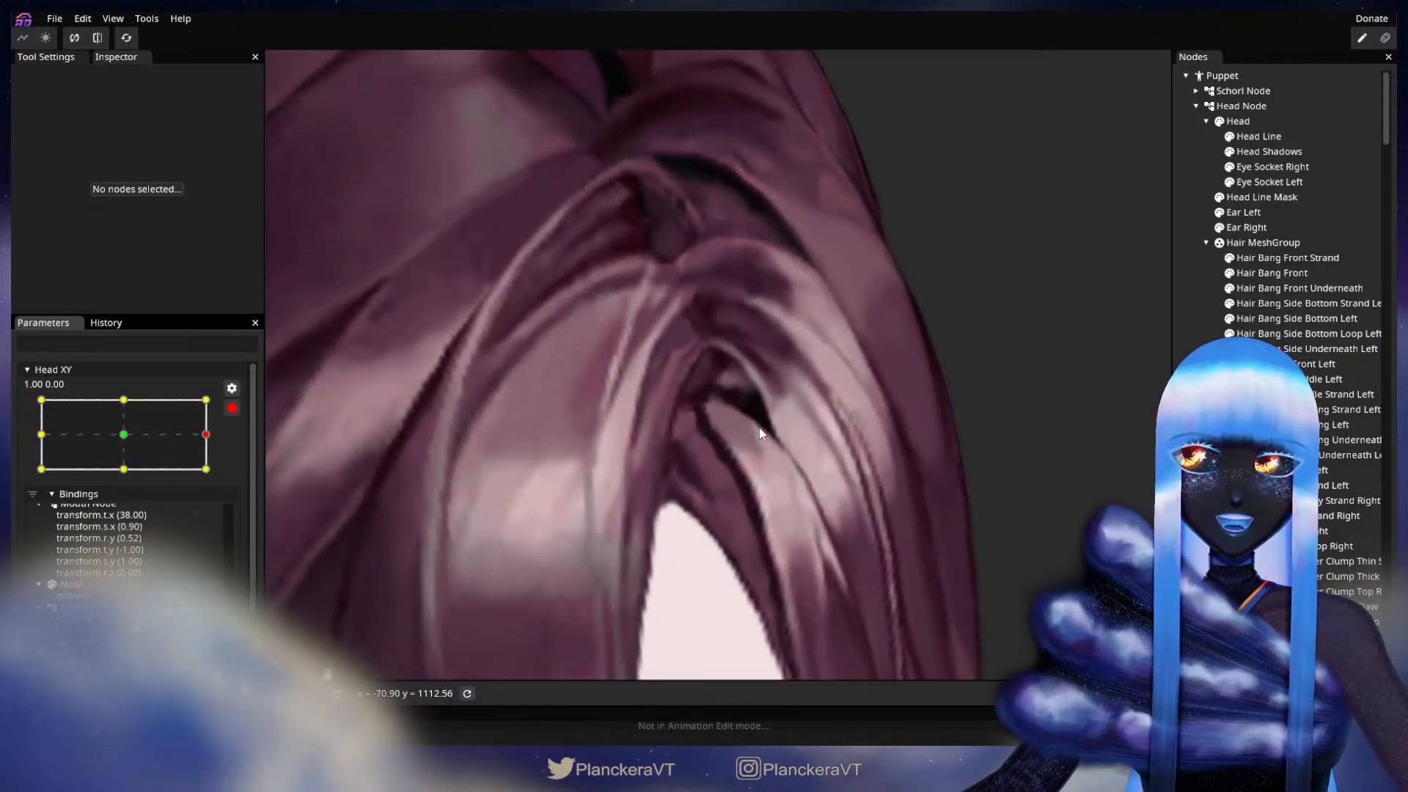
left_click(1304, 288)
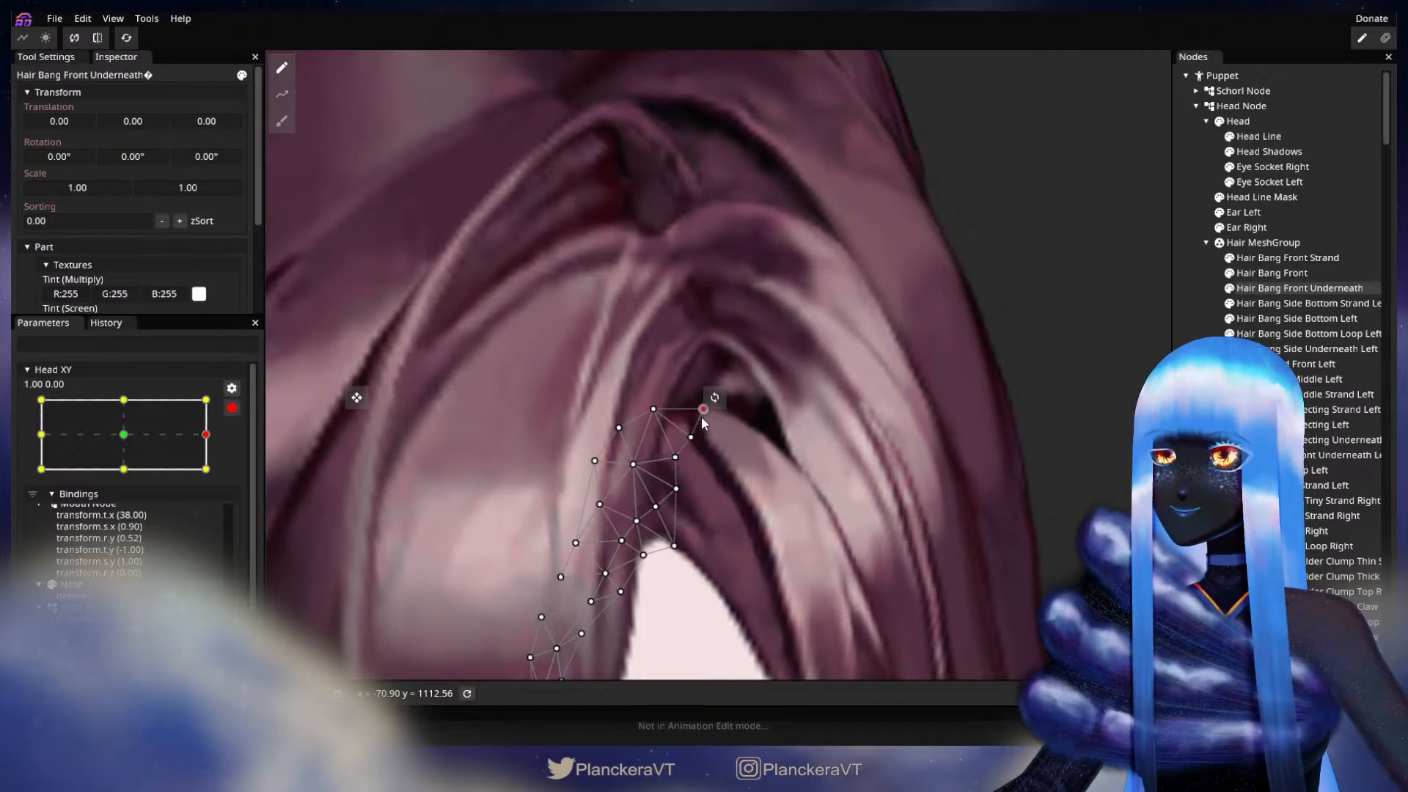
left_click(1328, 349)
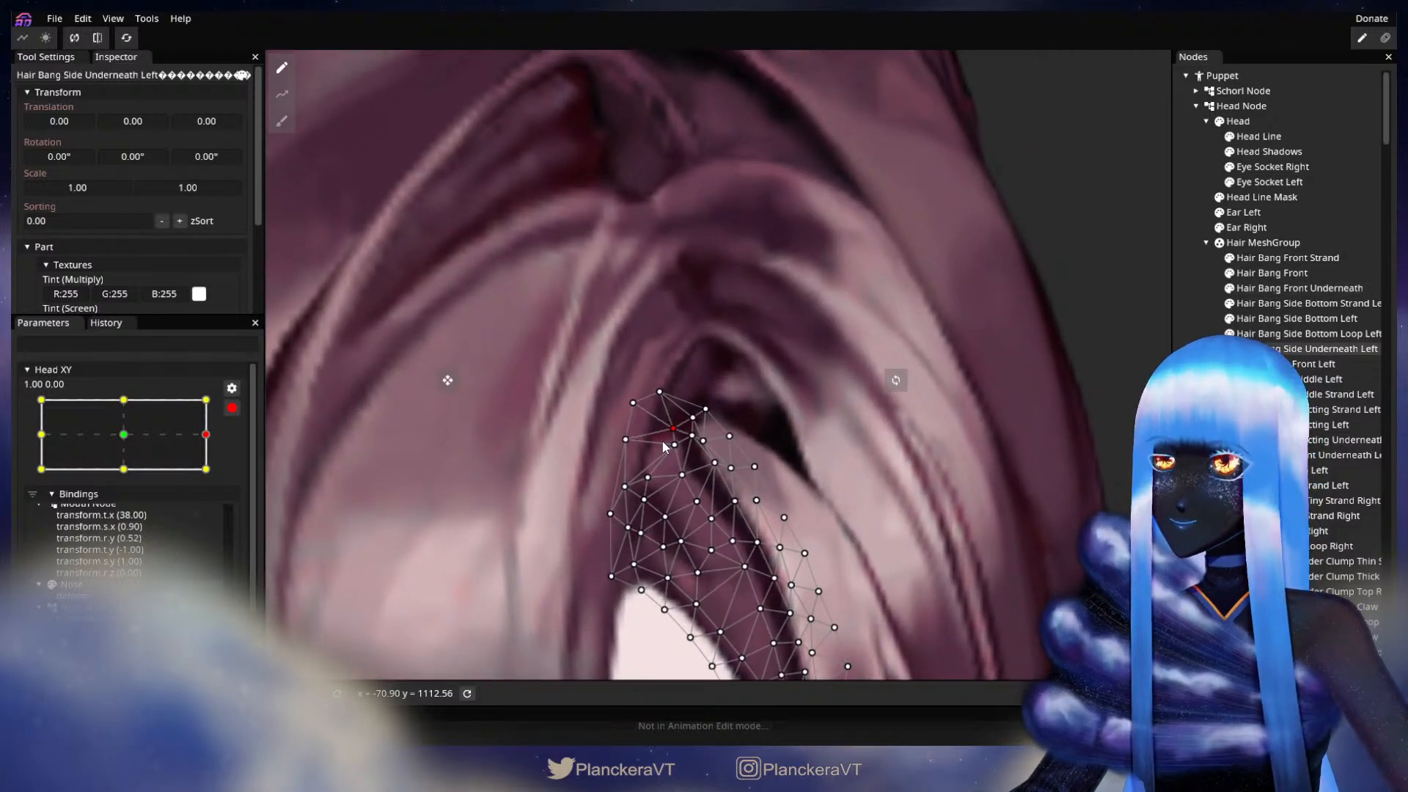
left_click(674, 445)
left_click_drag(669, 472, 671, 476)
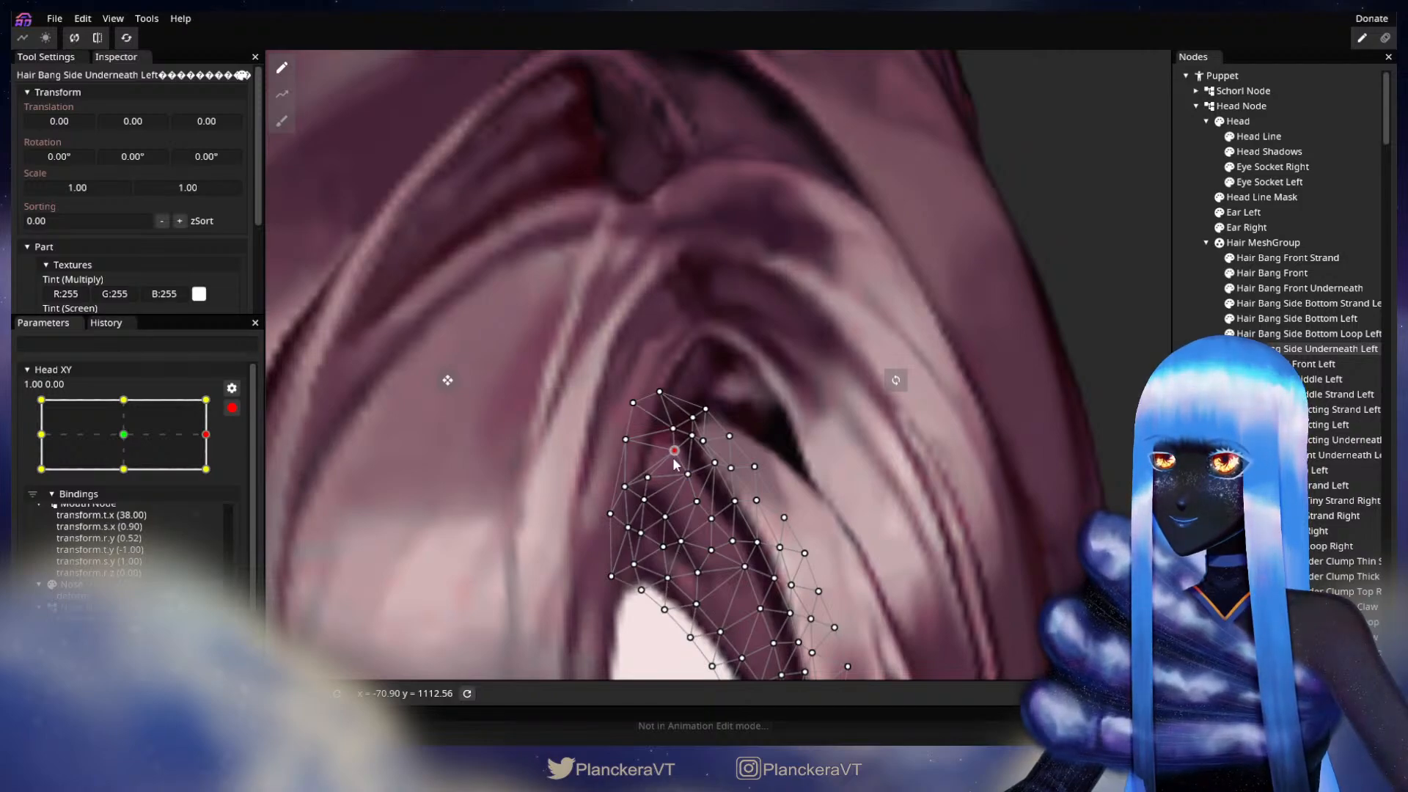
left_click(965, 453)
scroll(939, 508, "down", 6)
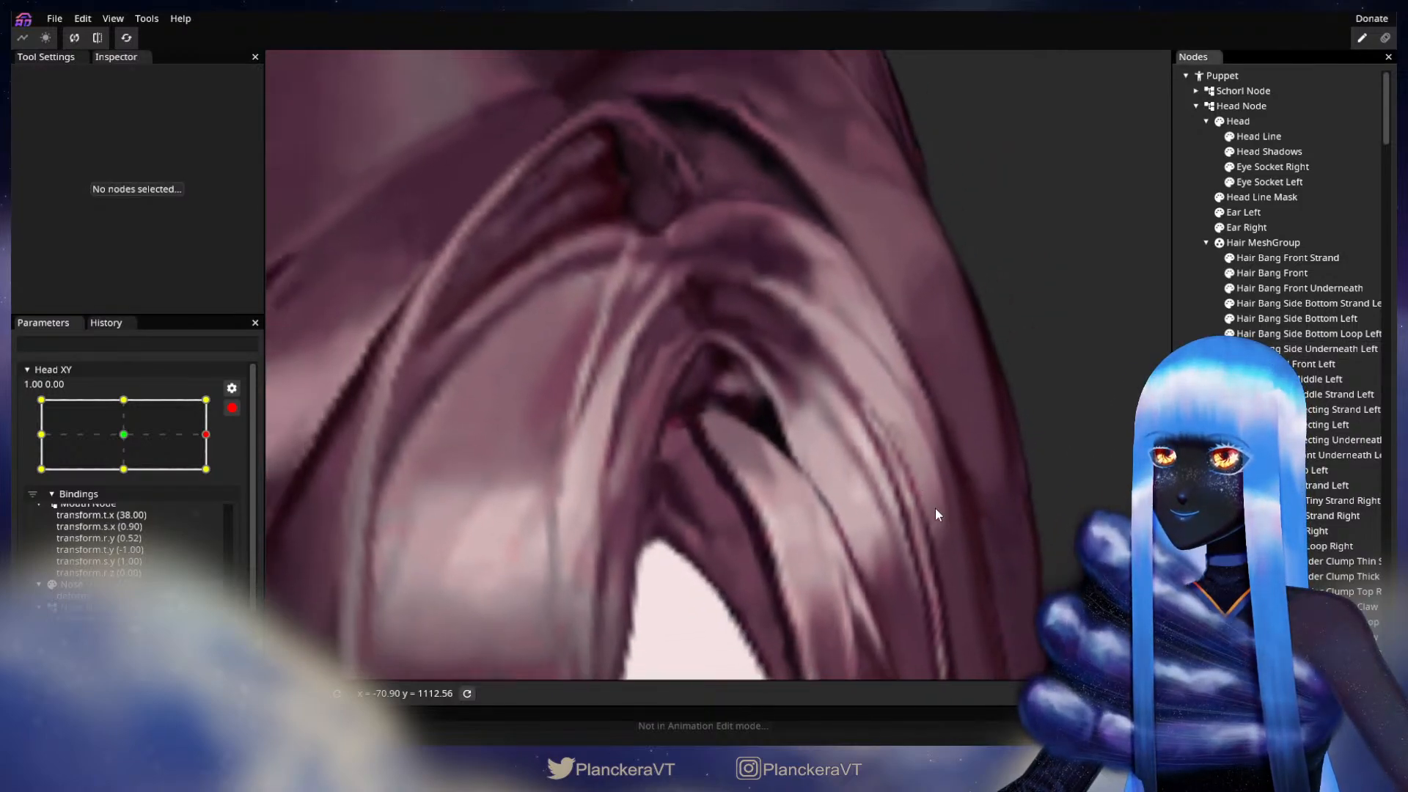
scroll(944, 508, "down", 6)
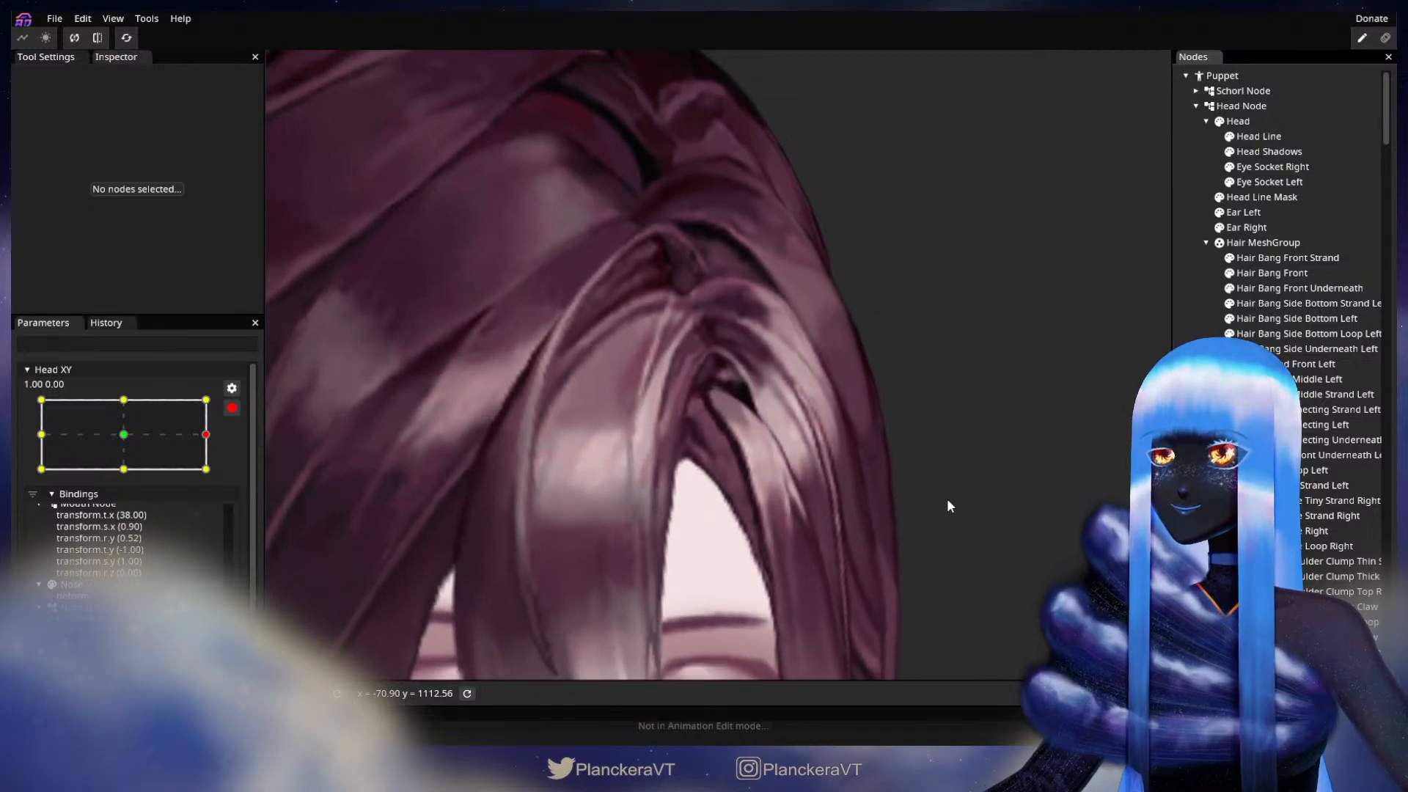
Step: Disarm Head XY, move it to the downward keypoint at 0.00, -1.00, and re-arm it there
scroll(961, 506, "down", 6)
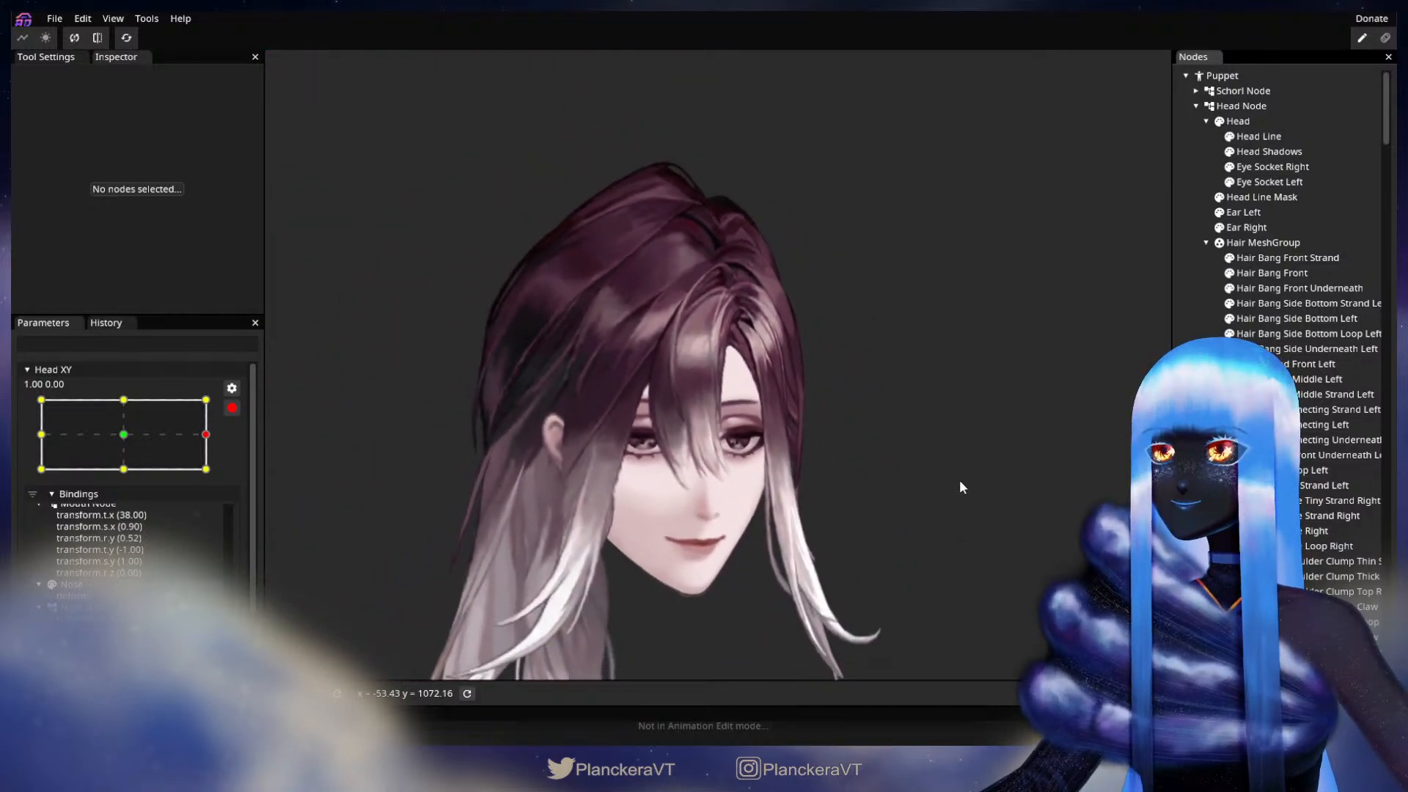
left_click(232, 408)
left_click_drag(219, 482, 123, 513)
left_click(242, 449)
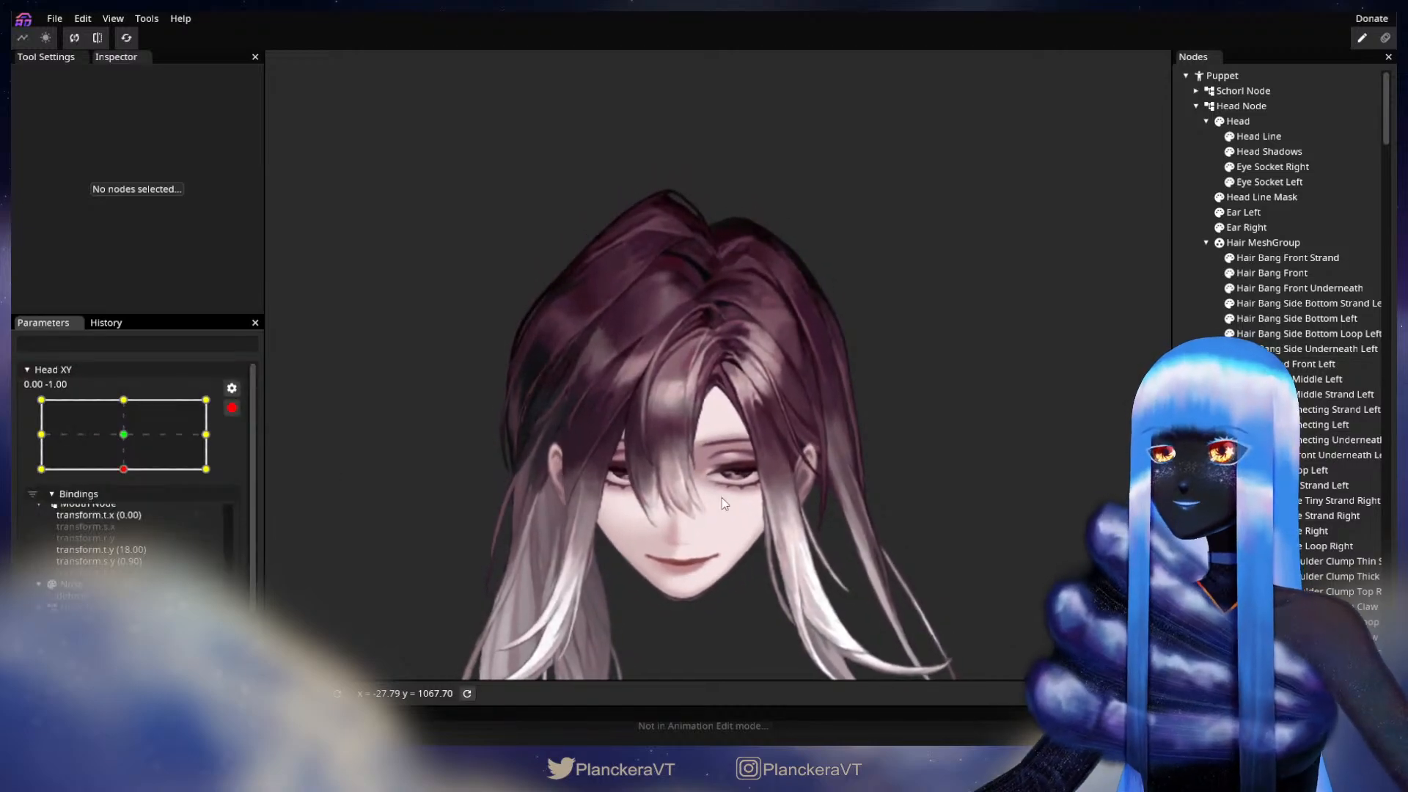
Step: Select Hair Bang Side Underneath Left at Head XY 0.00, -1.00 and adjust its upper inner vertices below the hair parting
scroll(722, 499, "up", 5)
scroll(698, 464, "up", 8)
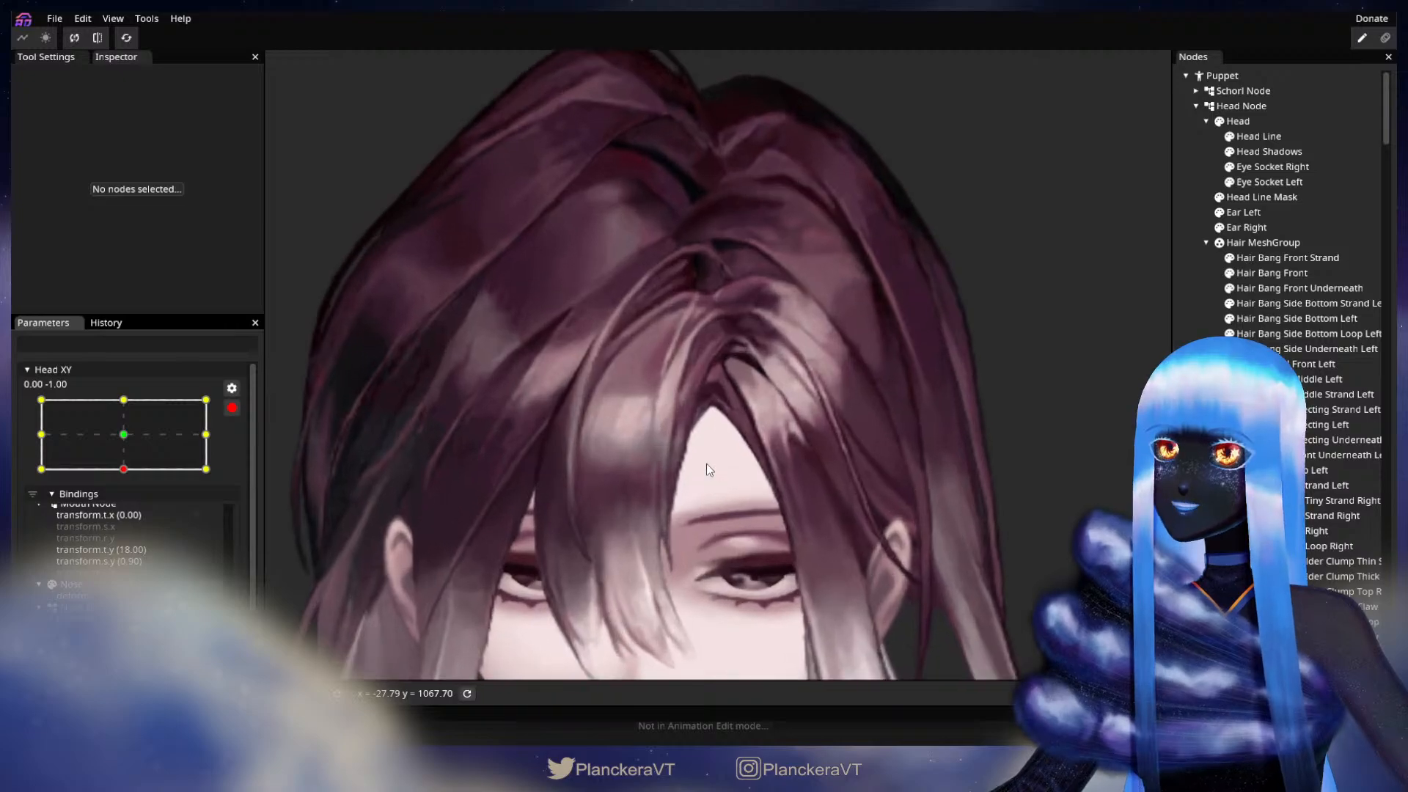
scroll(714, 460, "up", 6)
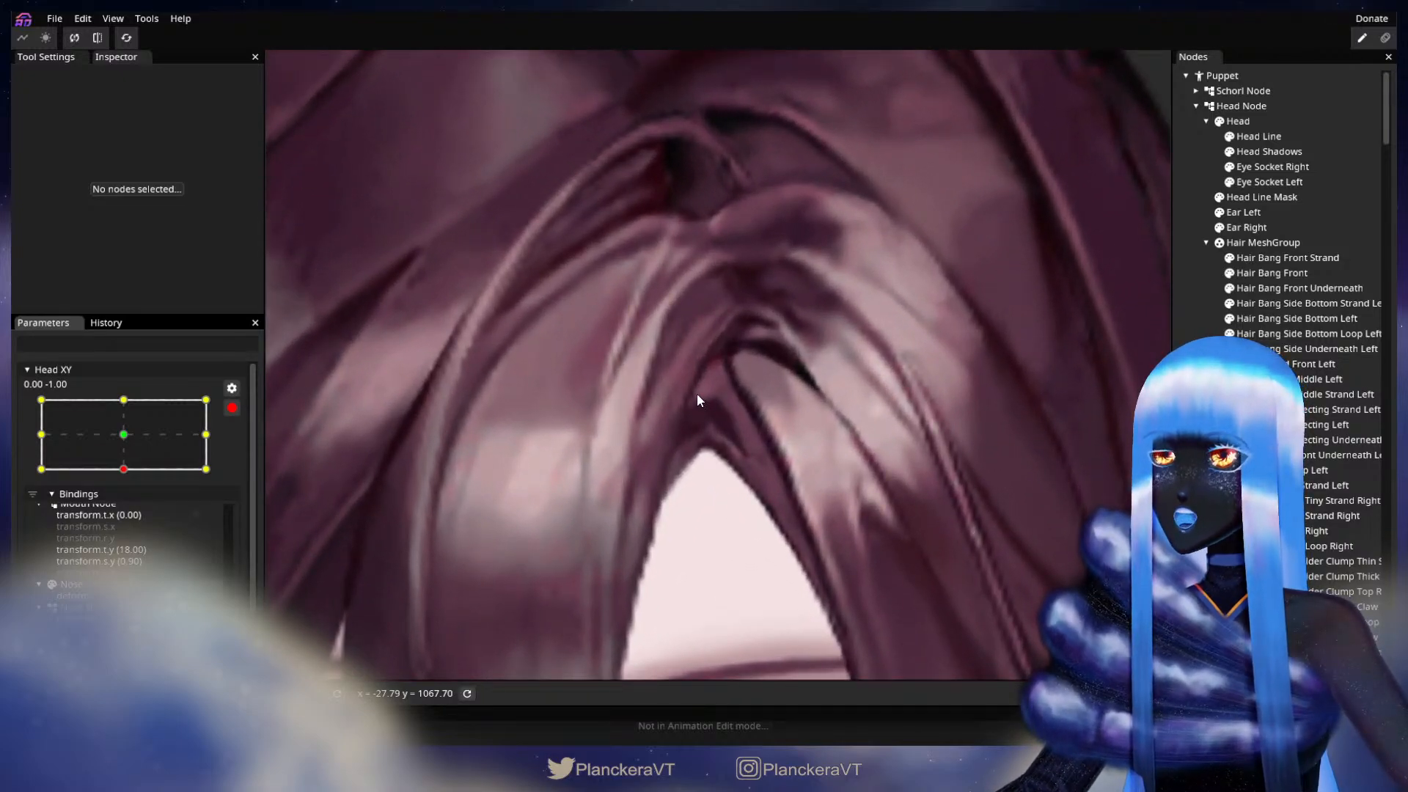
scroll(736, 432, "up", 1)
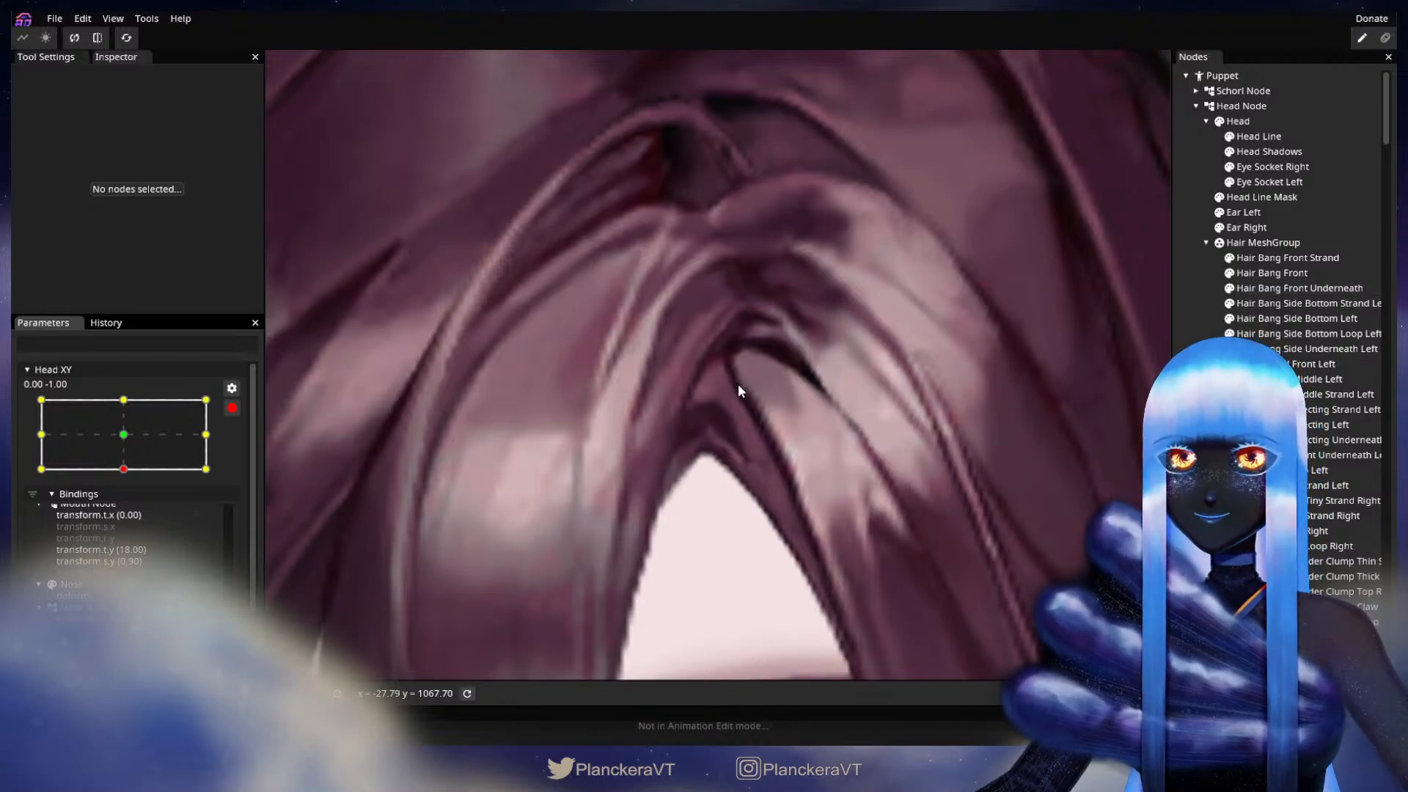
left_click(1302, 347)
scroll(748, 436, "up", 1)
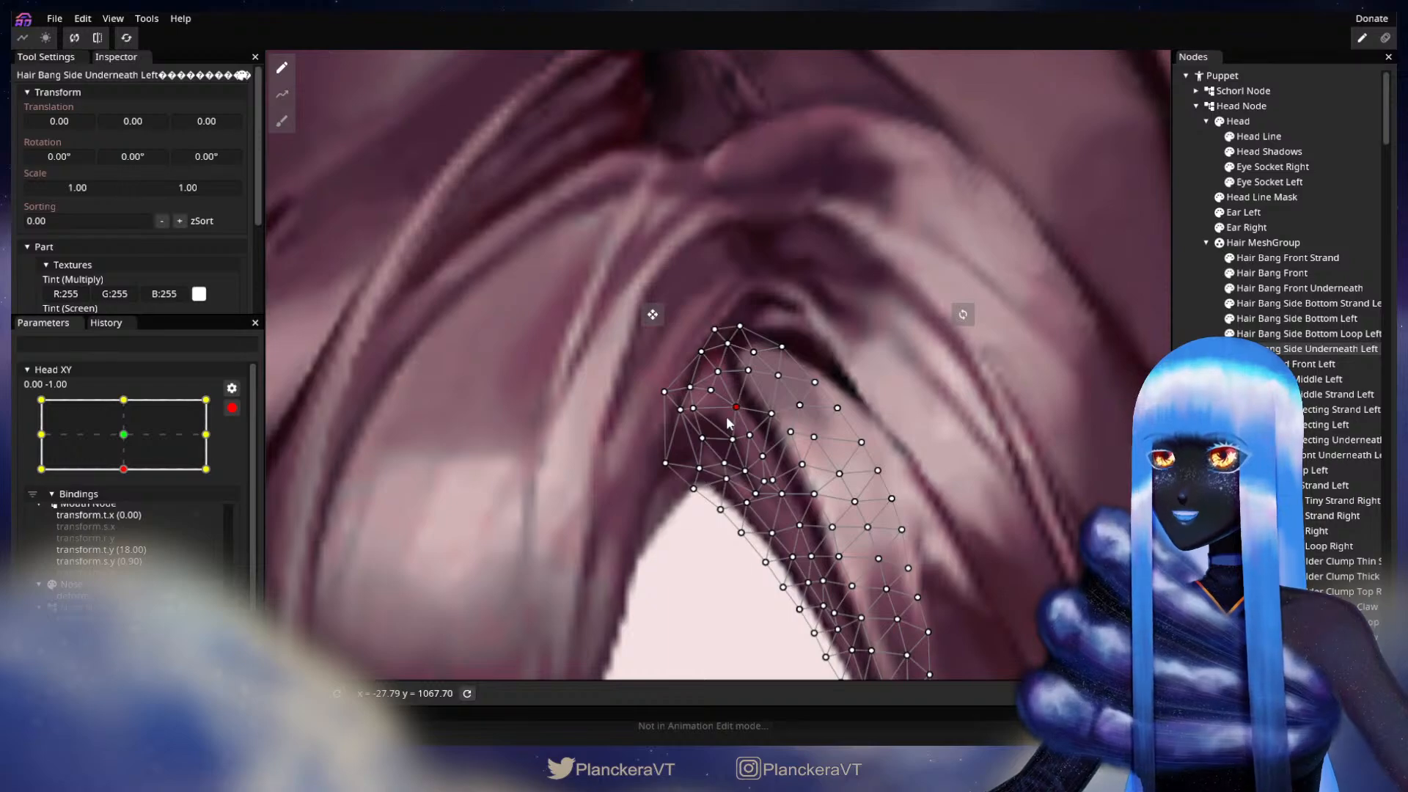
left_click_drag(731, 442, 727, 446)
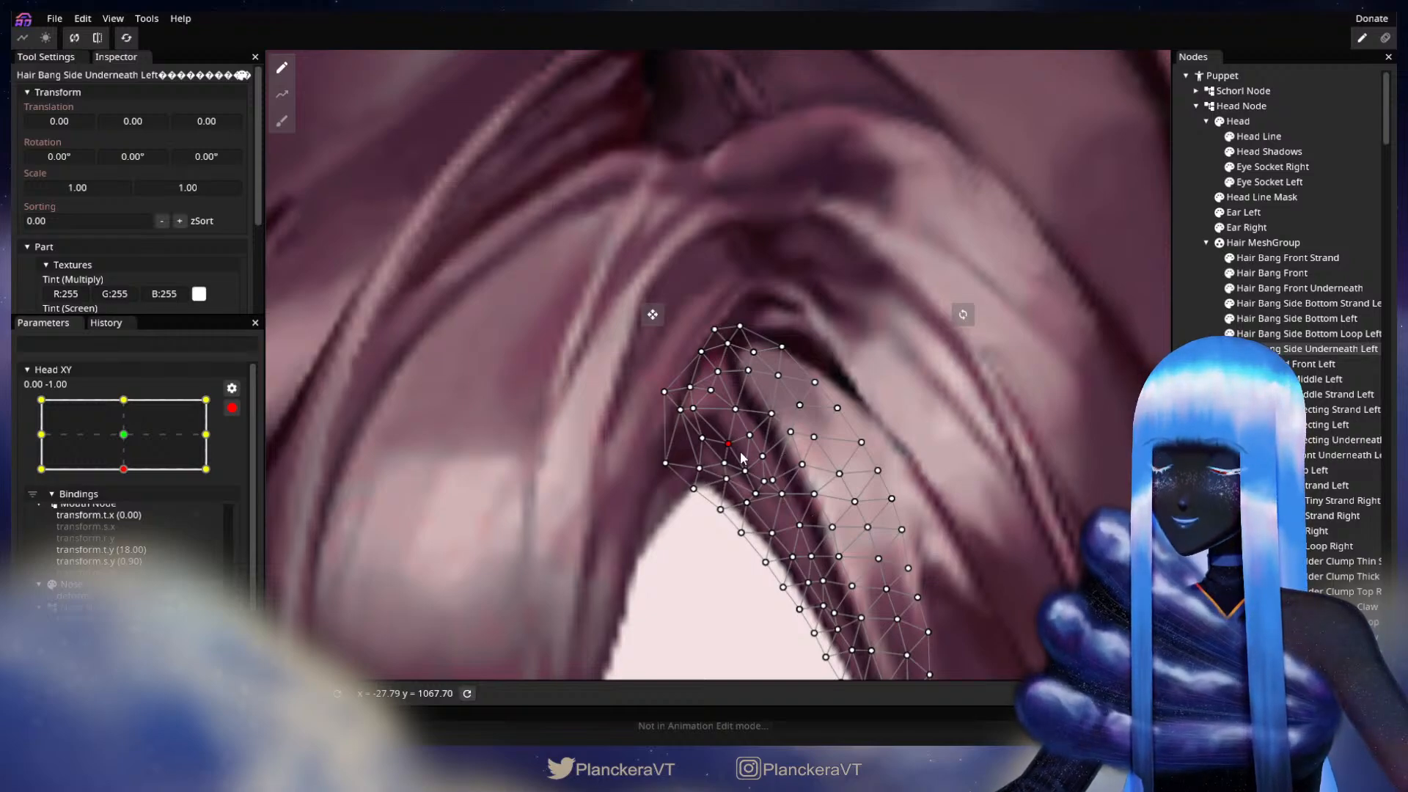
left_click_drag(733, 460, 808, 422)
scroll(808, 422, "up", 1)
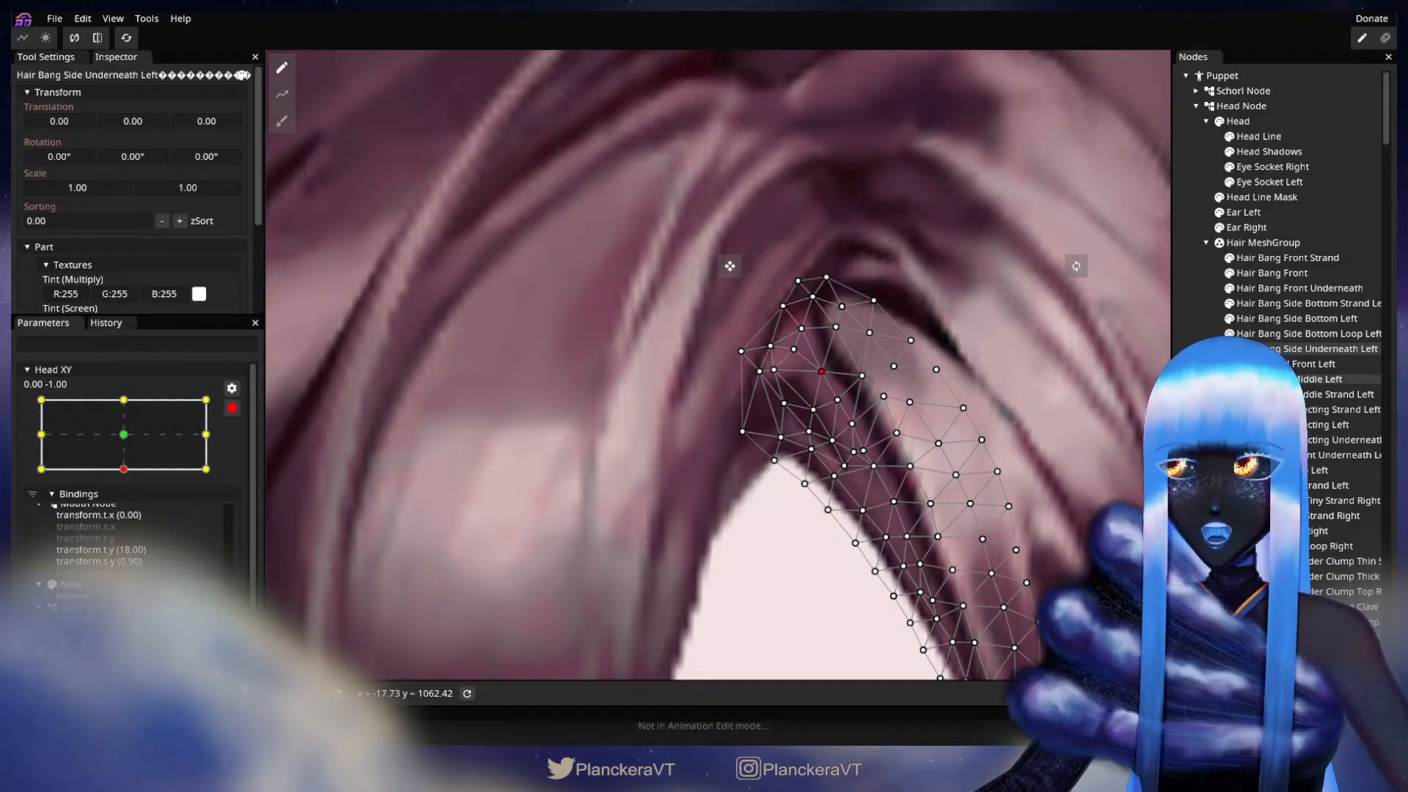
Step: Select Hair Bang Front Underneath, move its upper vertices slightly down beside the parting, and deselect it
left_click(1300, 288)
left_click_drag(816, 367, 816, 372)
left_click_drag(747, 413, 750, 416)
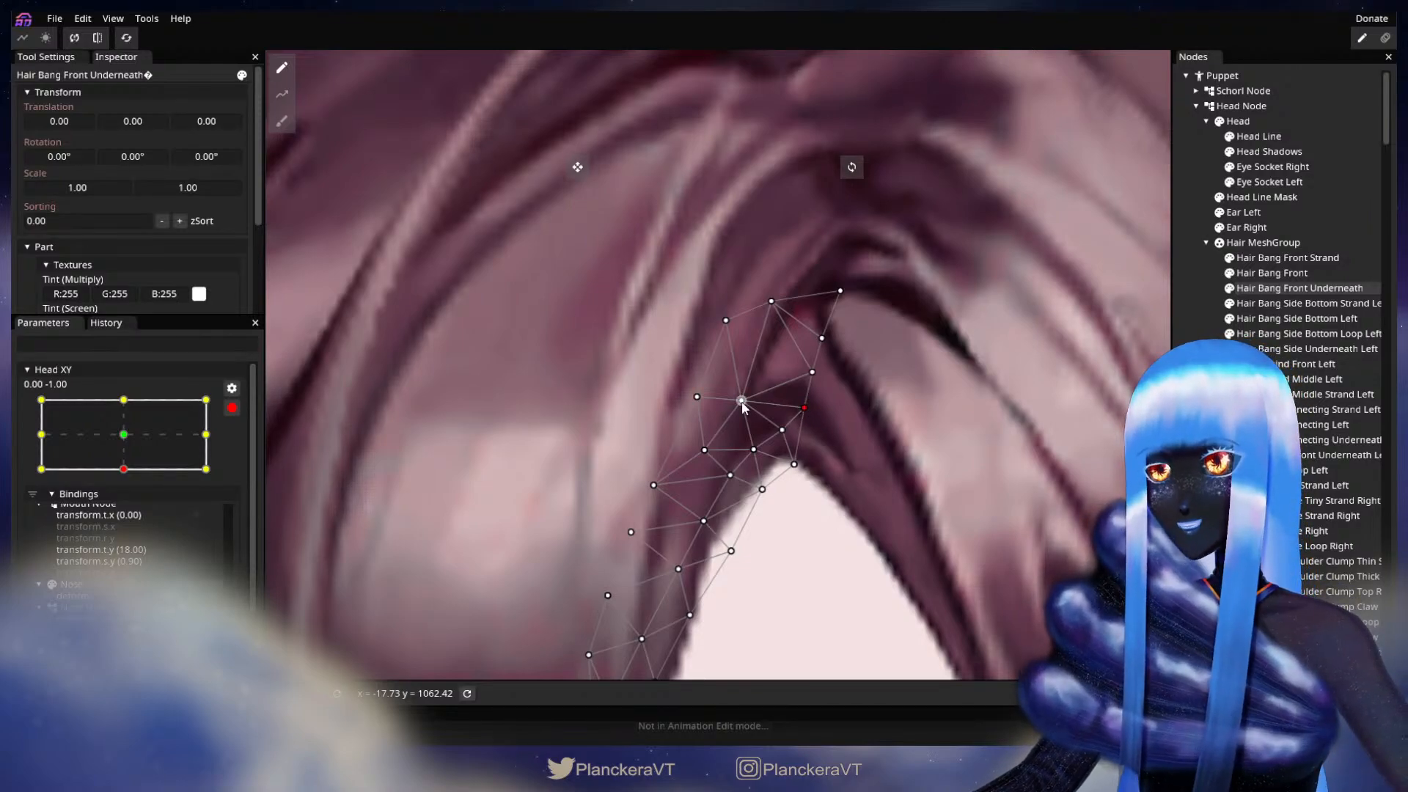
left_click_drag(743, 408, 745, 415)
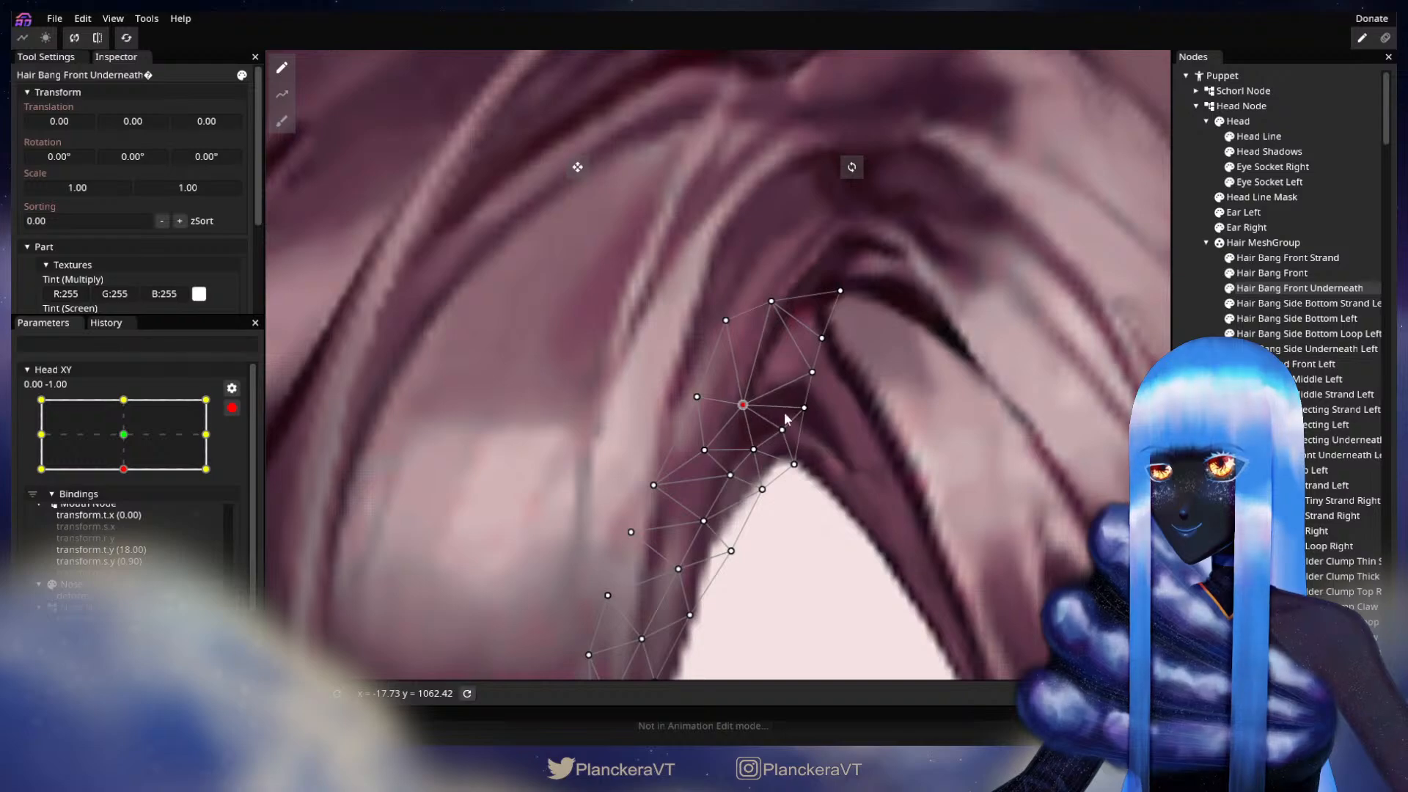
left_click(944, 499)
Step: Disarm Head XY, test the downward head tilt, and re-arm it at 0.00, -1.00
scroll(945, 498, "down", 5)
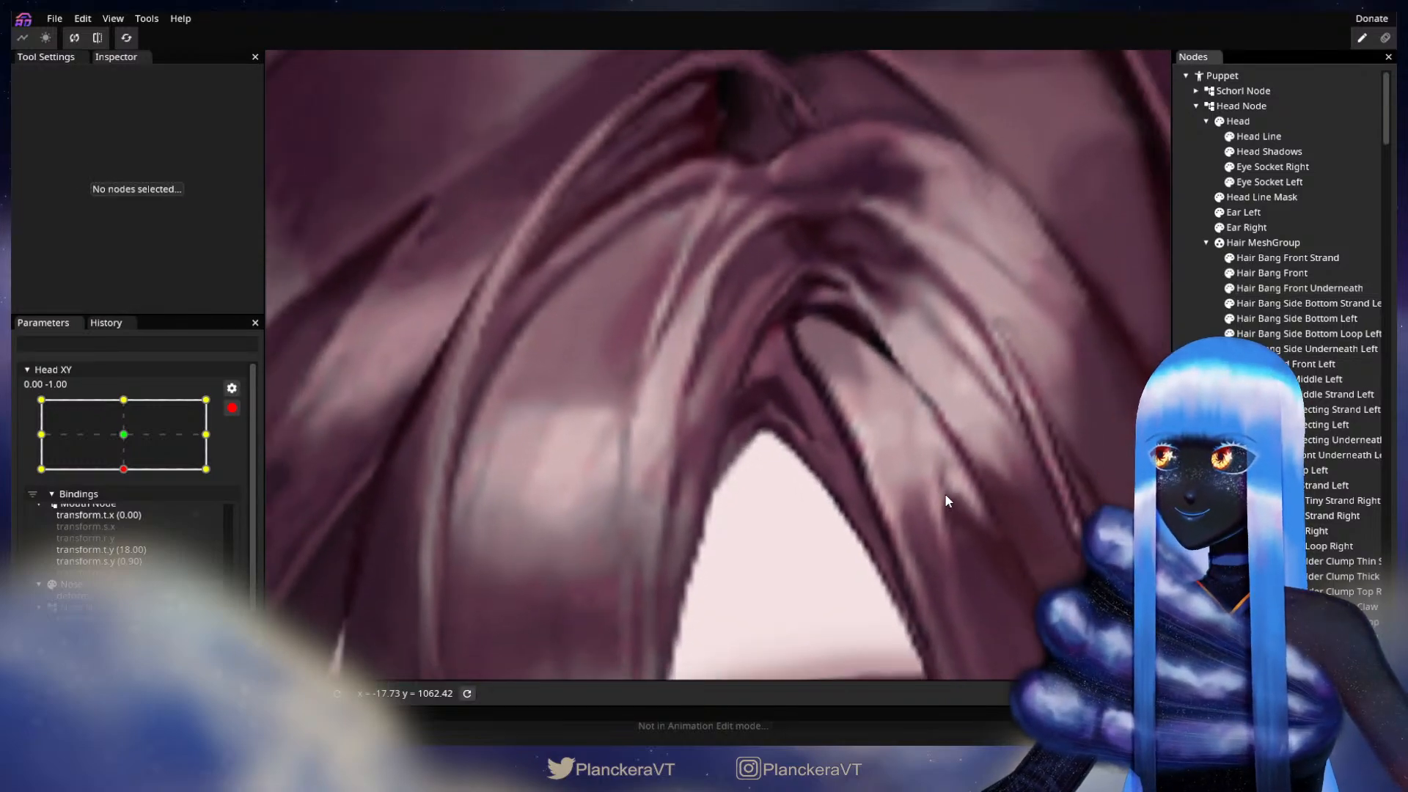
scroll(952, 490, "down", 6)
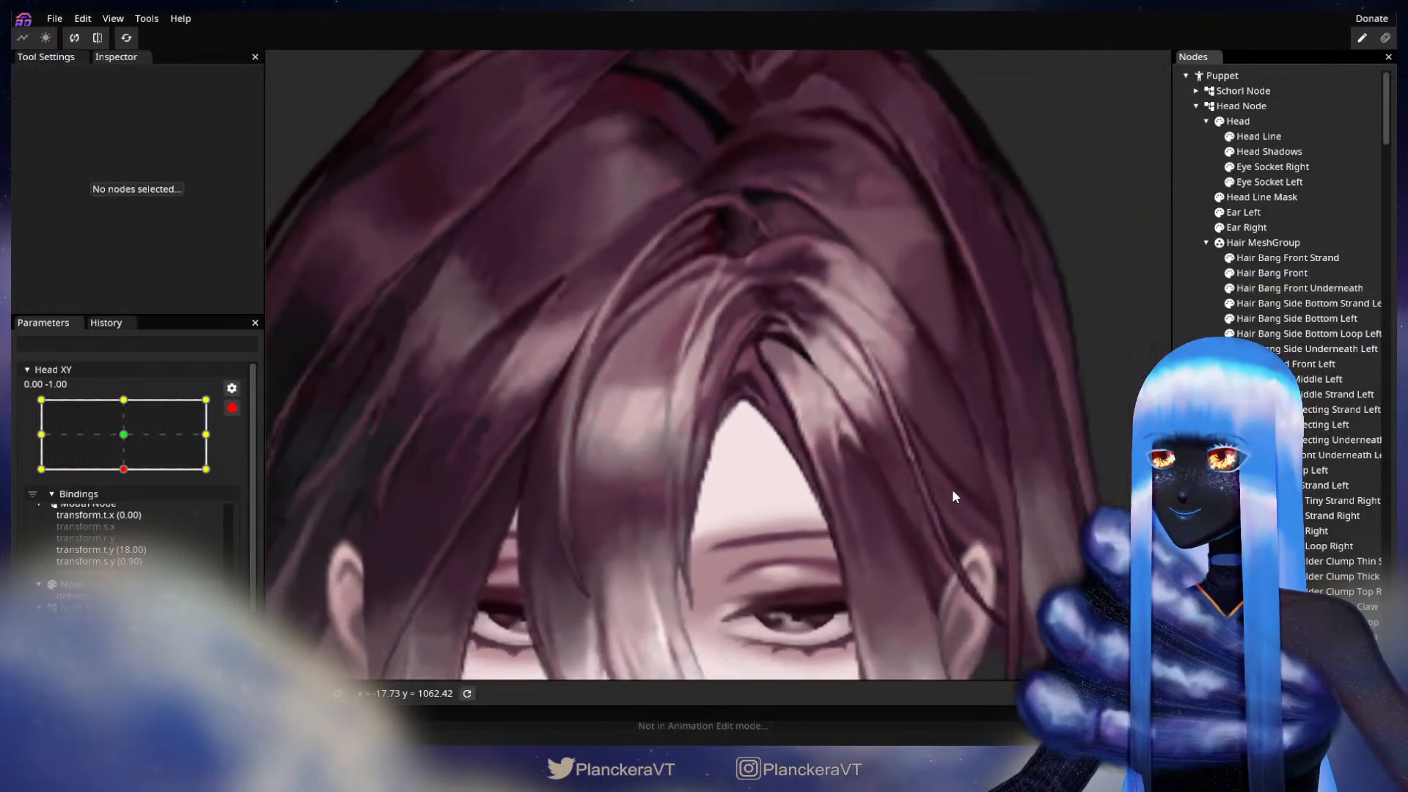
scroll(953, 487, "down", 5)
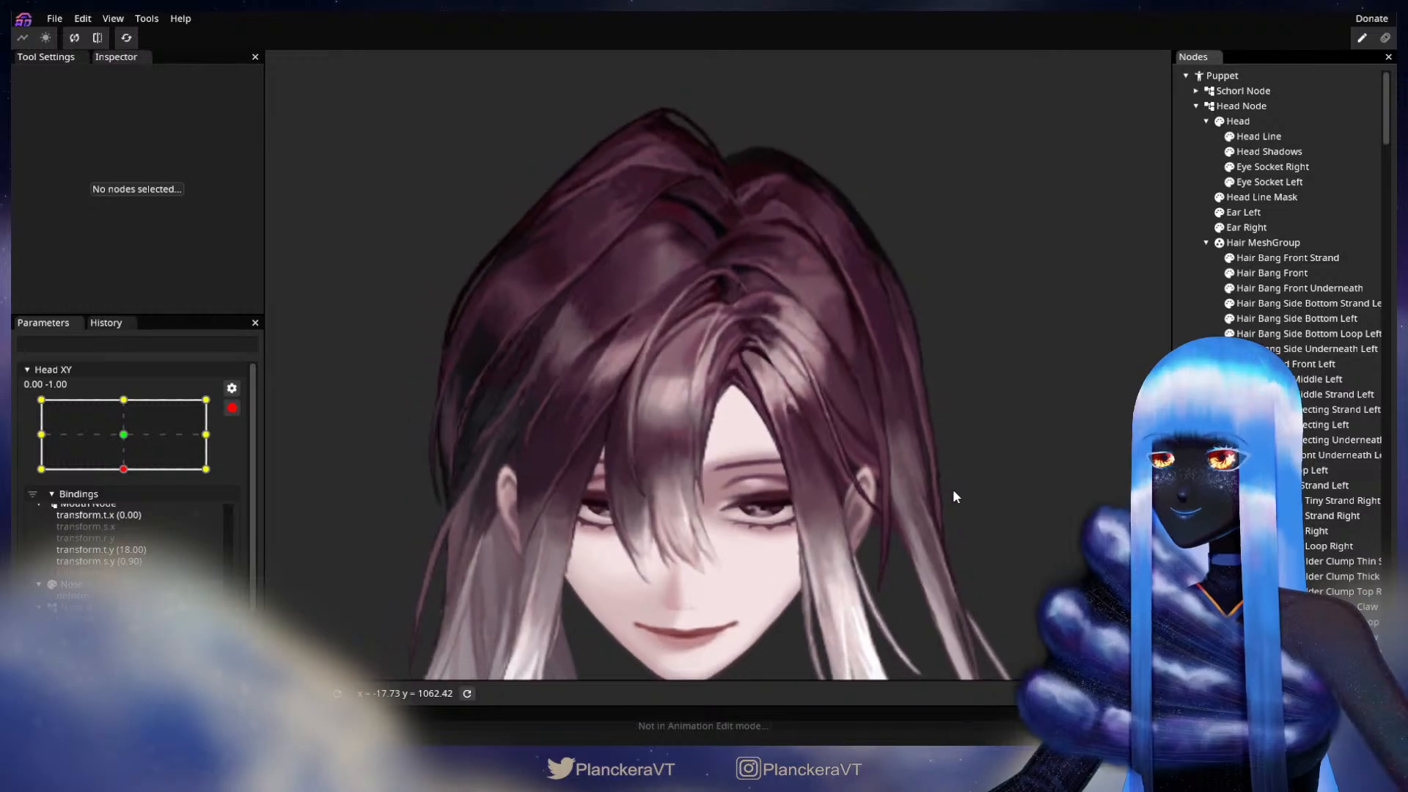
left_click(231, 406)
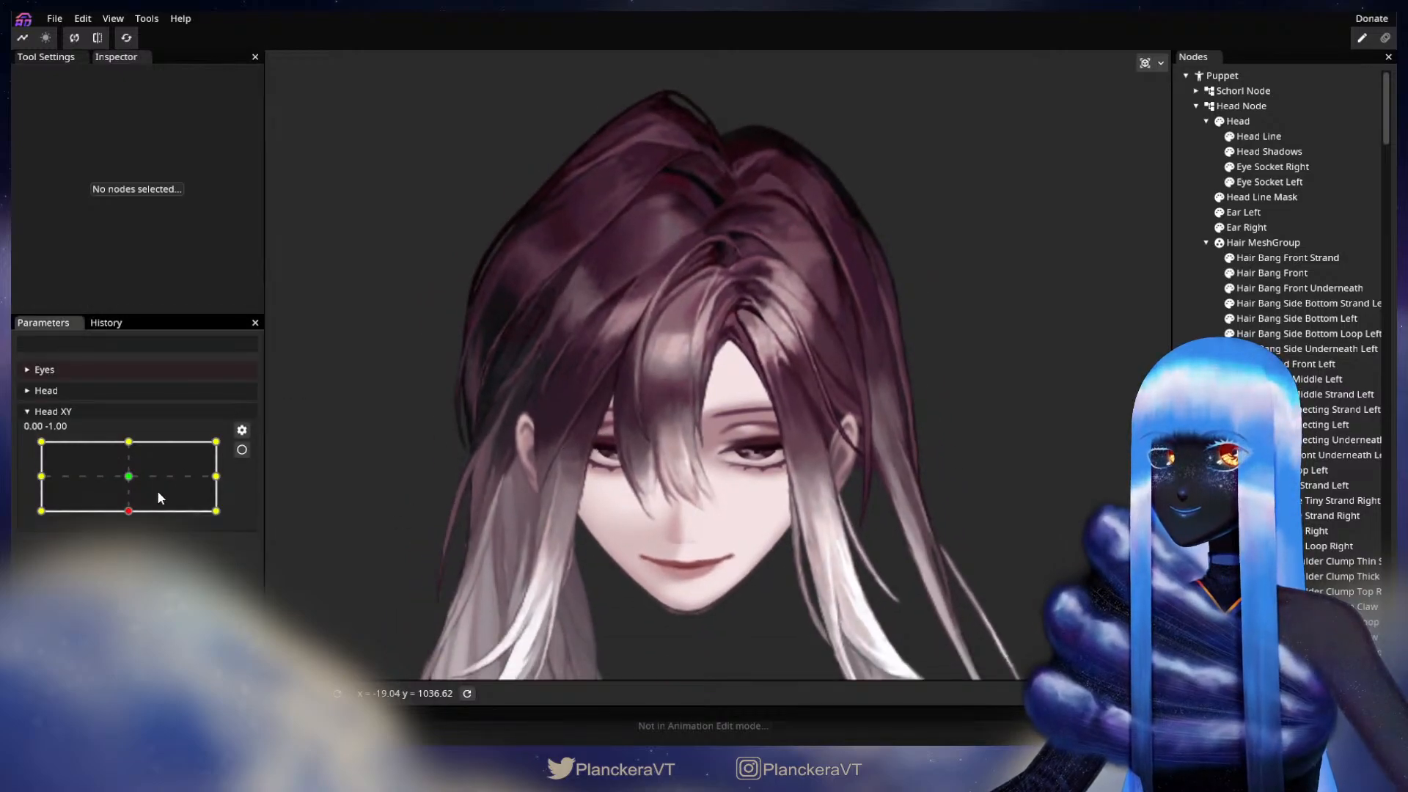
mouse_move(129, 513)
left_mouse_down()
mouse_move(131, 480)
mouse_move(128, 518)
left_mouse_up()
left_click(242, 450)
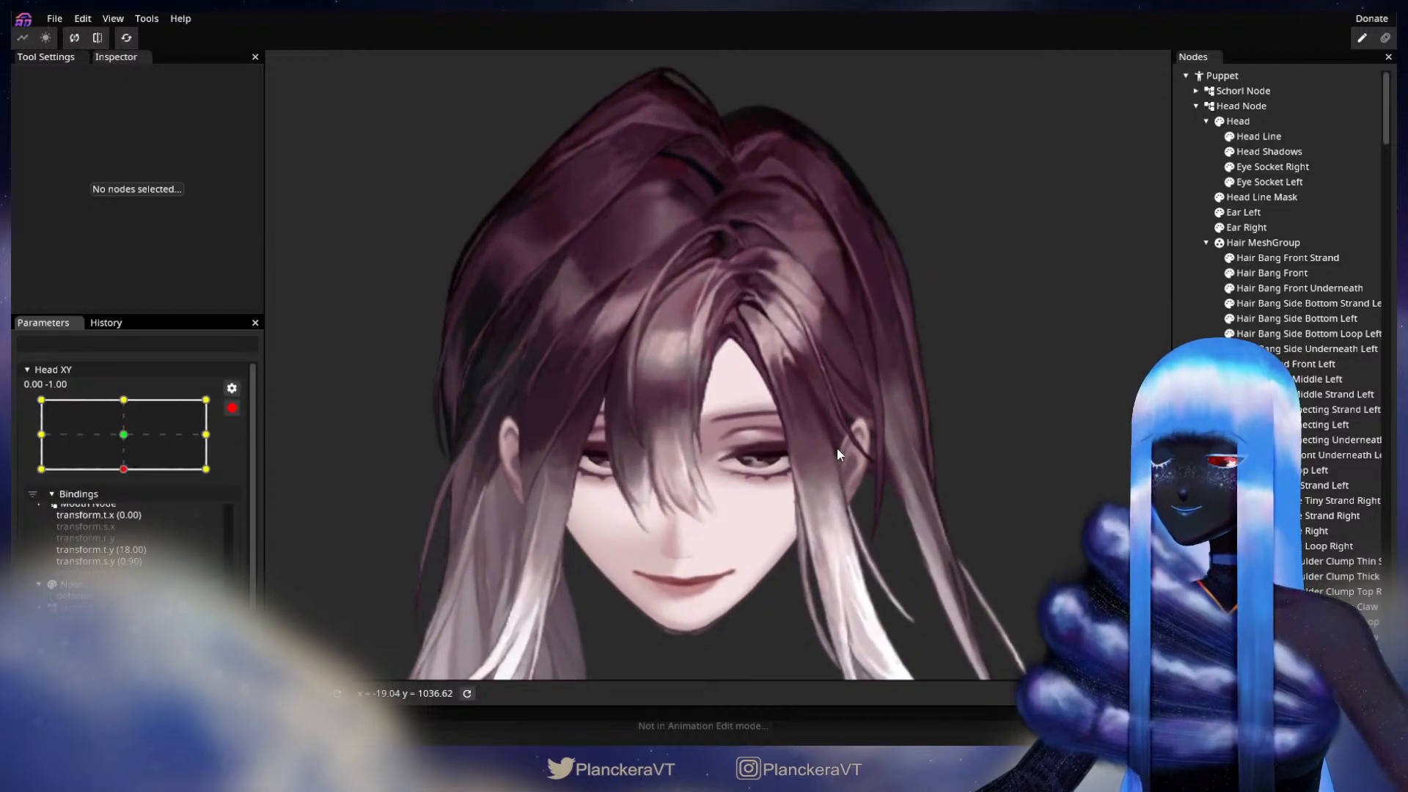
Step: Select Hair Bang Side Underneath Left again, nudge the inner vertices near its upper end, and deselect it
scroll(838, 444, "up", 3)
scroll(838, 437, "up", 4)
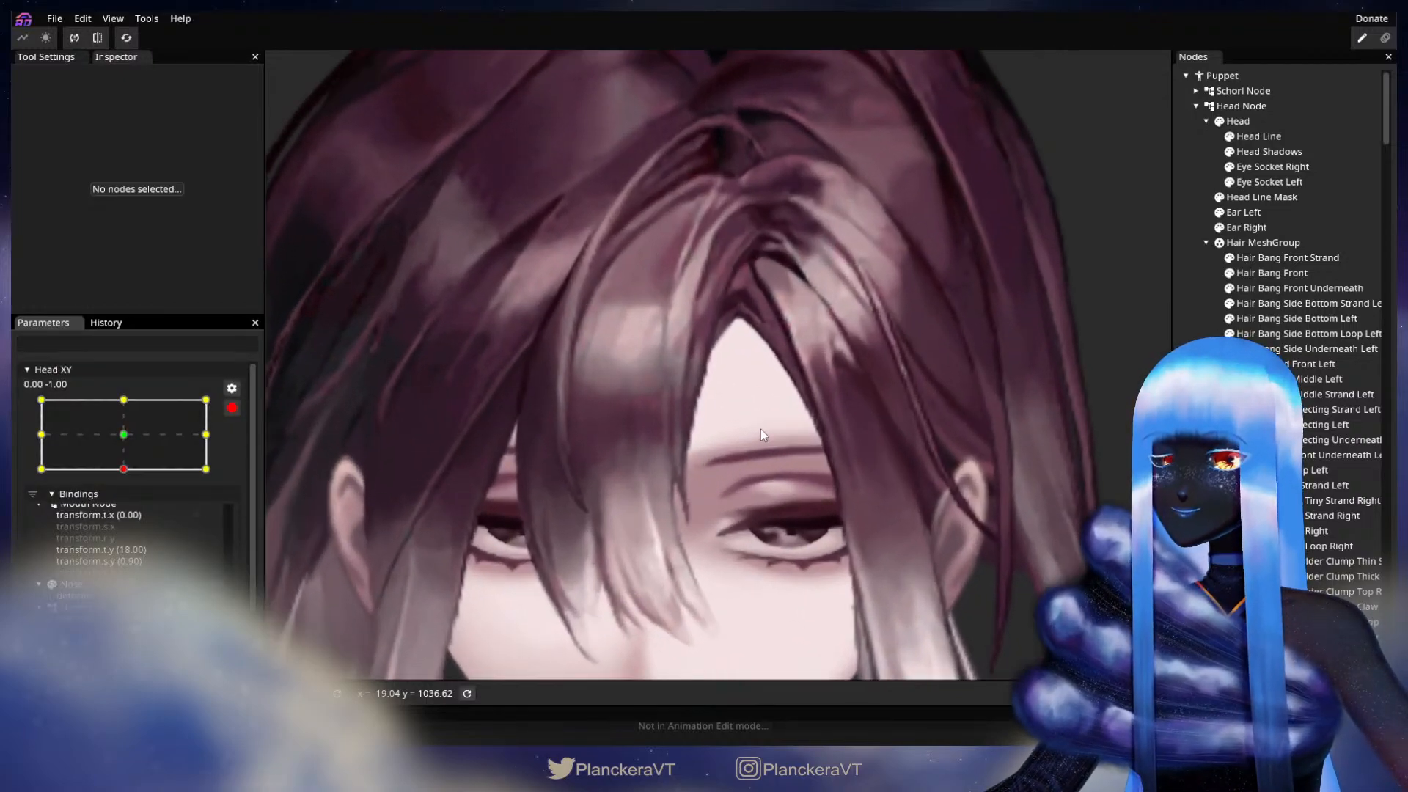
scroll(763, 431, "up", 5)
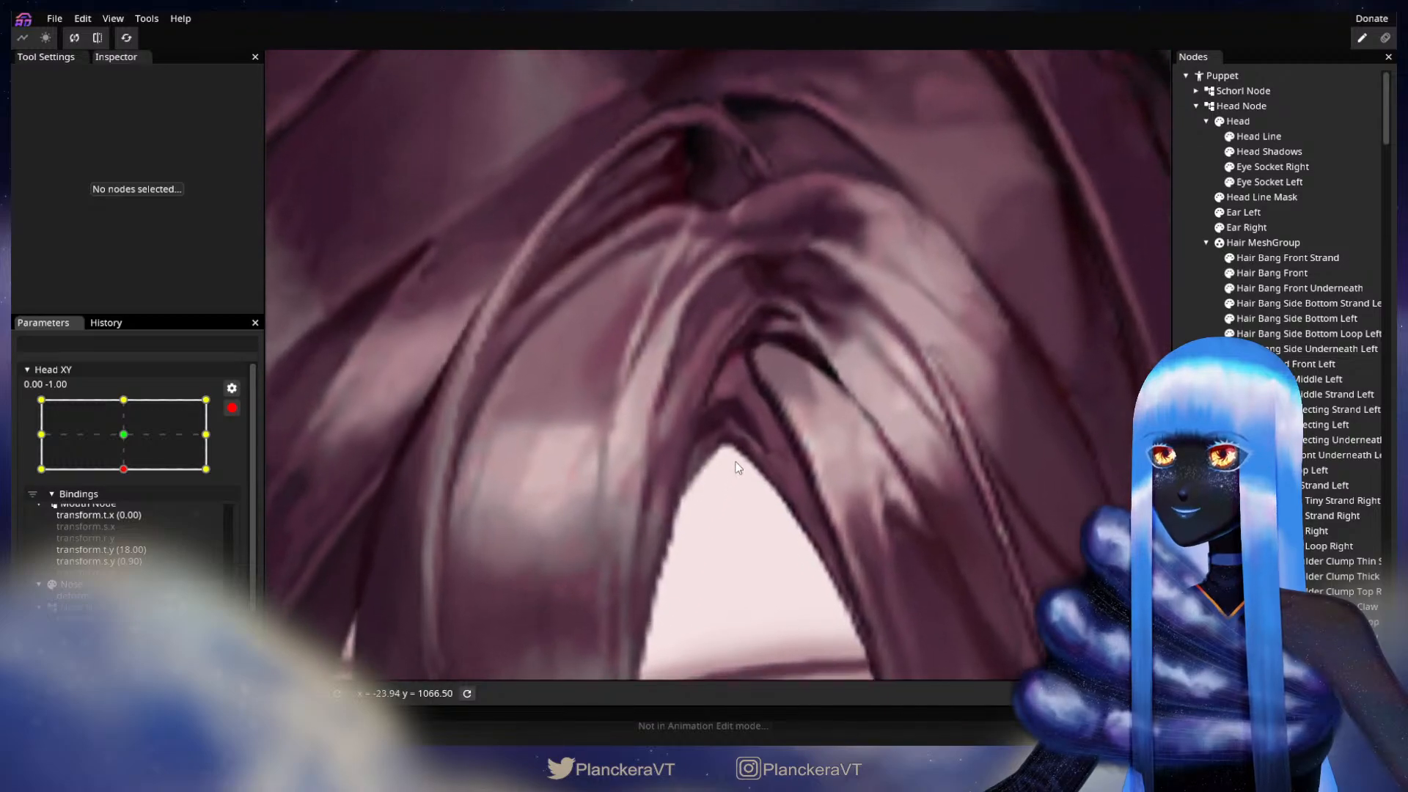
scroll(837, 442, "up", 2)
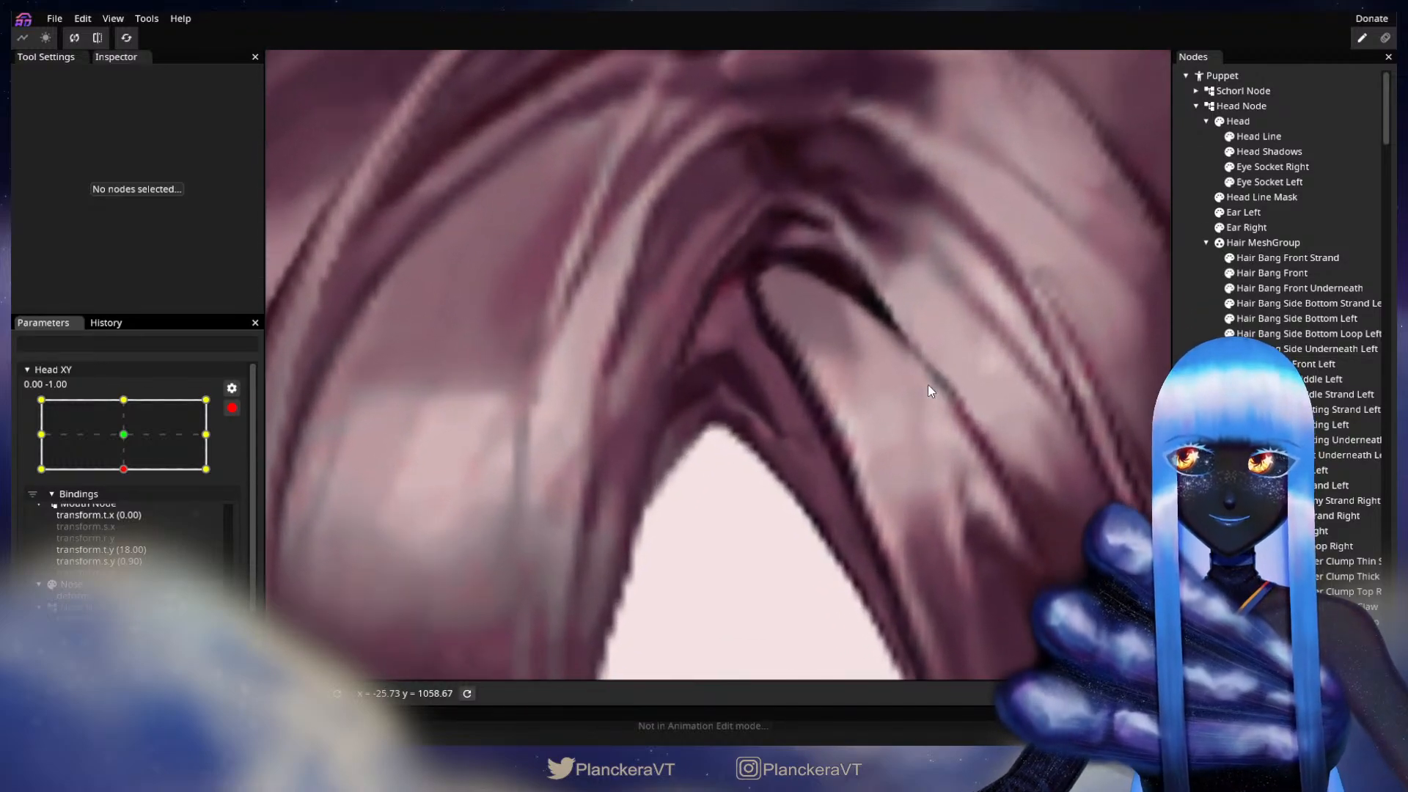
left_click(1313, 349)
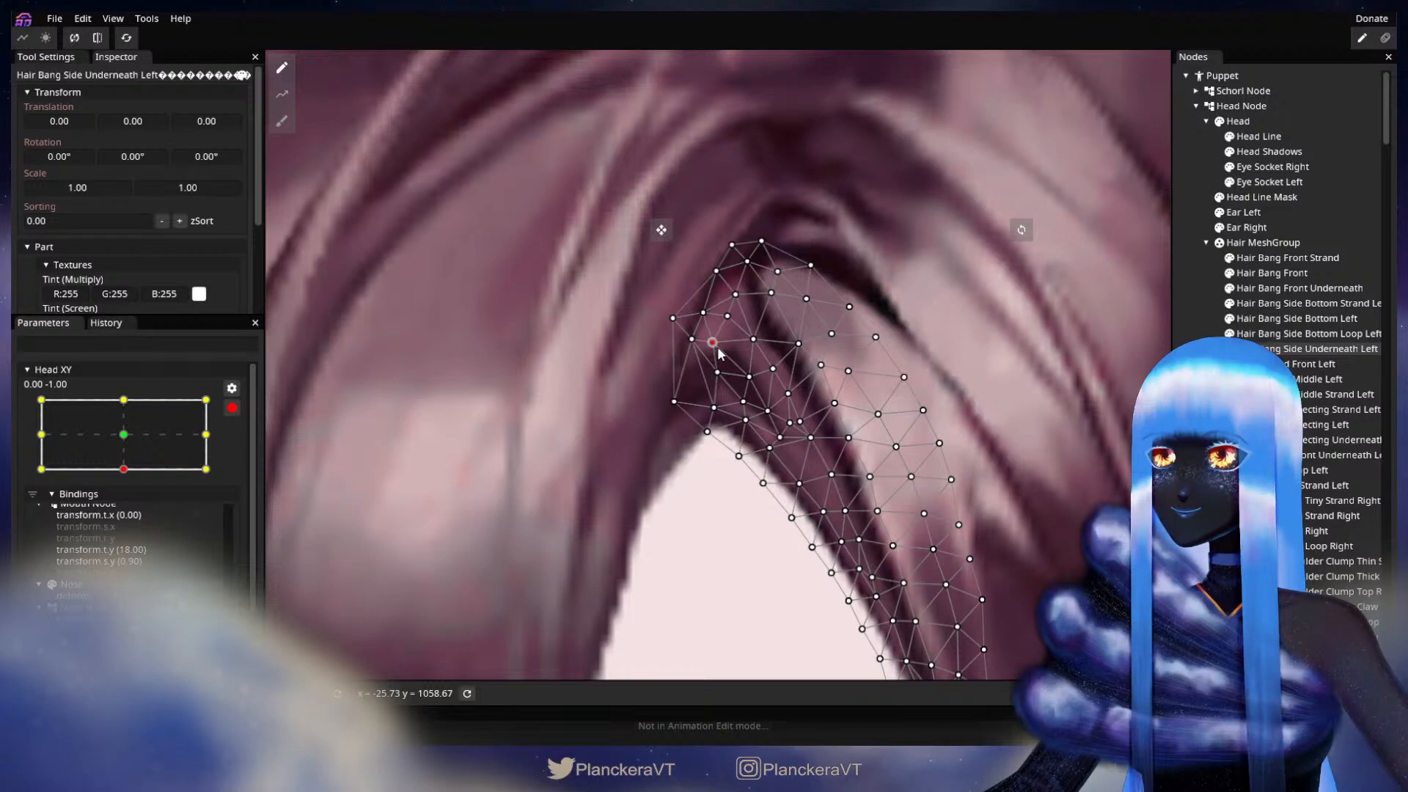
left_click_drag(763, 349, 760, 351)
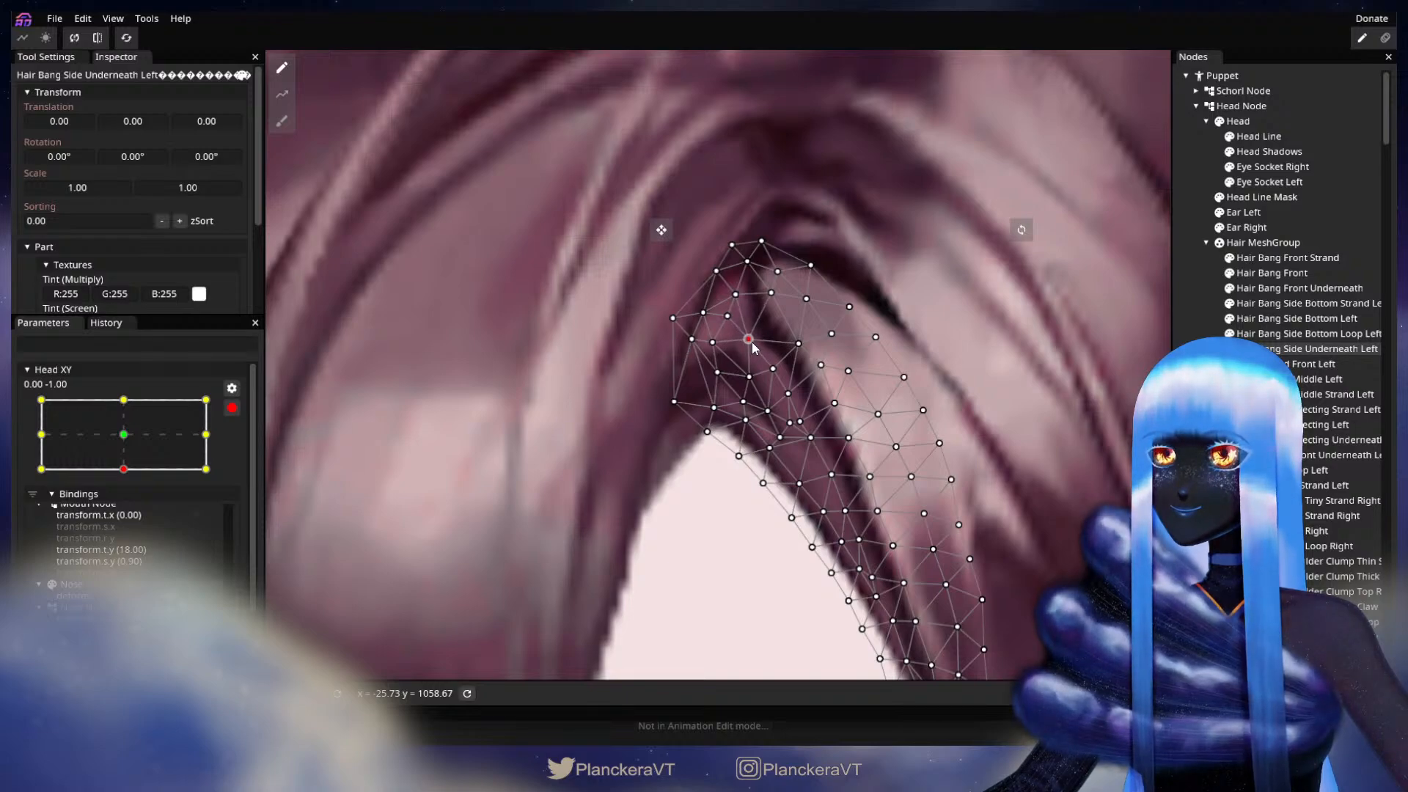
left_click(1029, 456)
scroll(1030, 453, "down", 5)
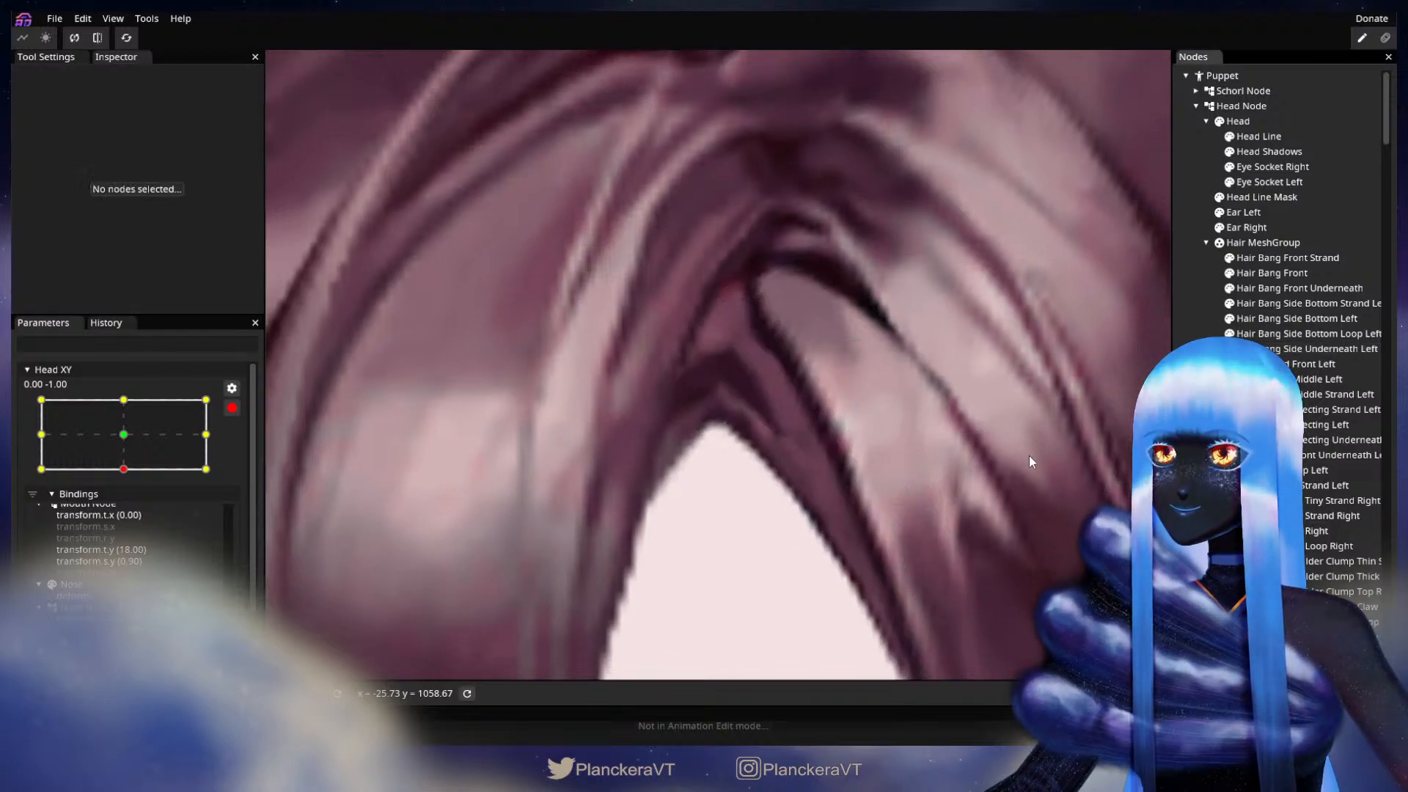
scroll(1034, 450, "down", 1)
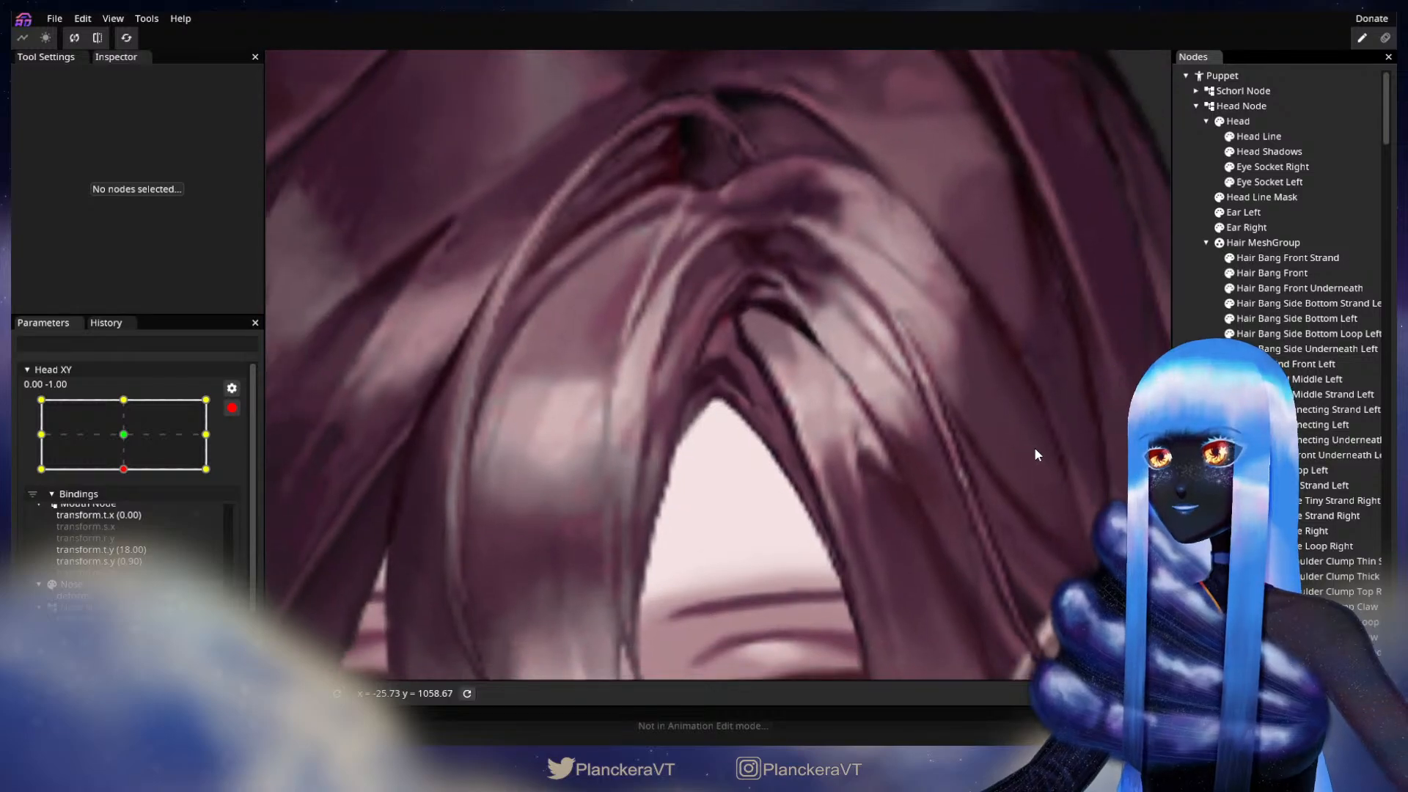
Step: Compare Hair Bang Front Underneath with Hair Bang Side Underneath Left, shift the latter's inner vertices slightly down at the parting, and deselect it
scroll(857, 417, "up", 7)
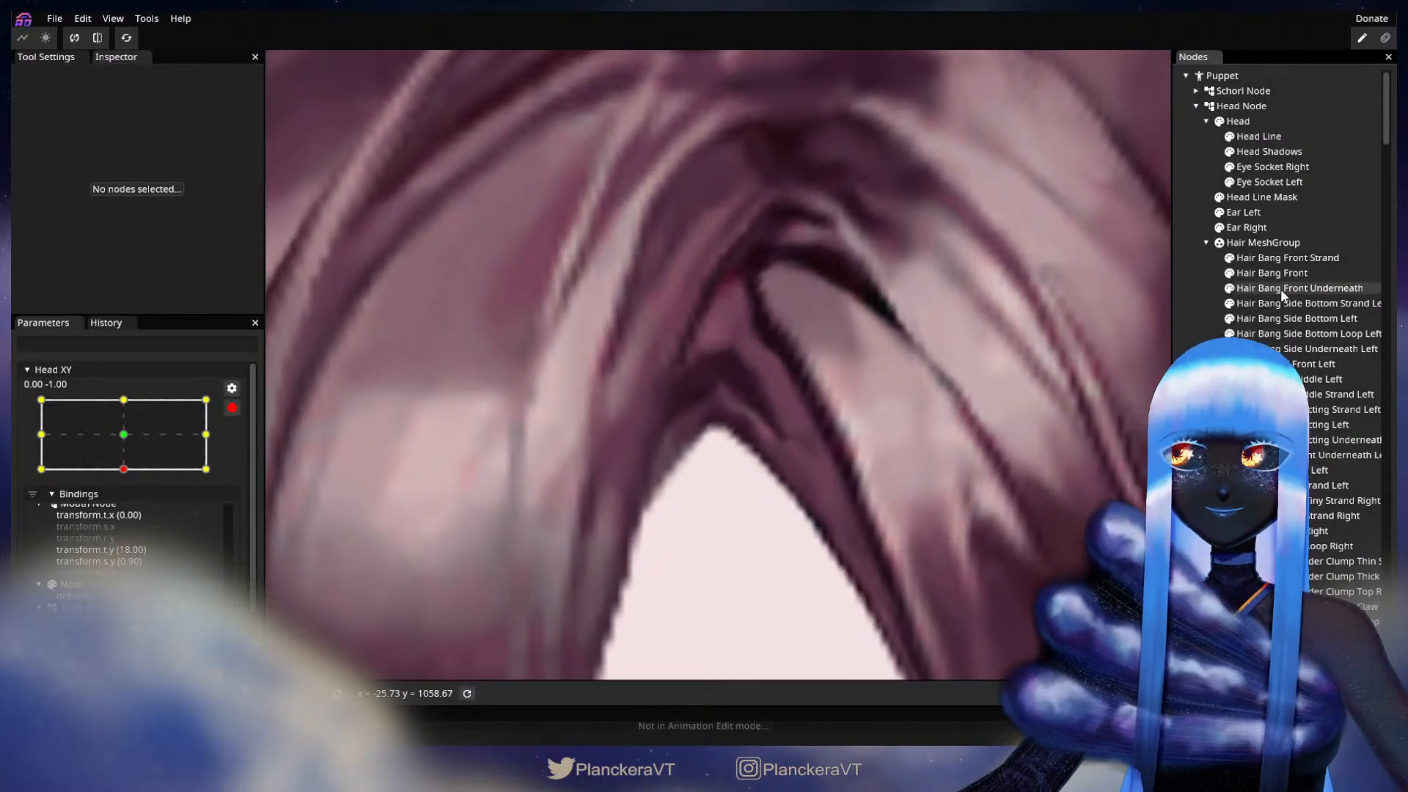
left_click(1281, 289)
left_click(1304, 351)
scroll(812, 358, "down", 1)
left_click(752, 339)
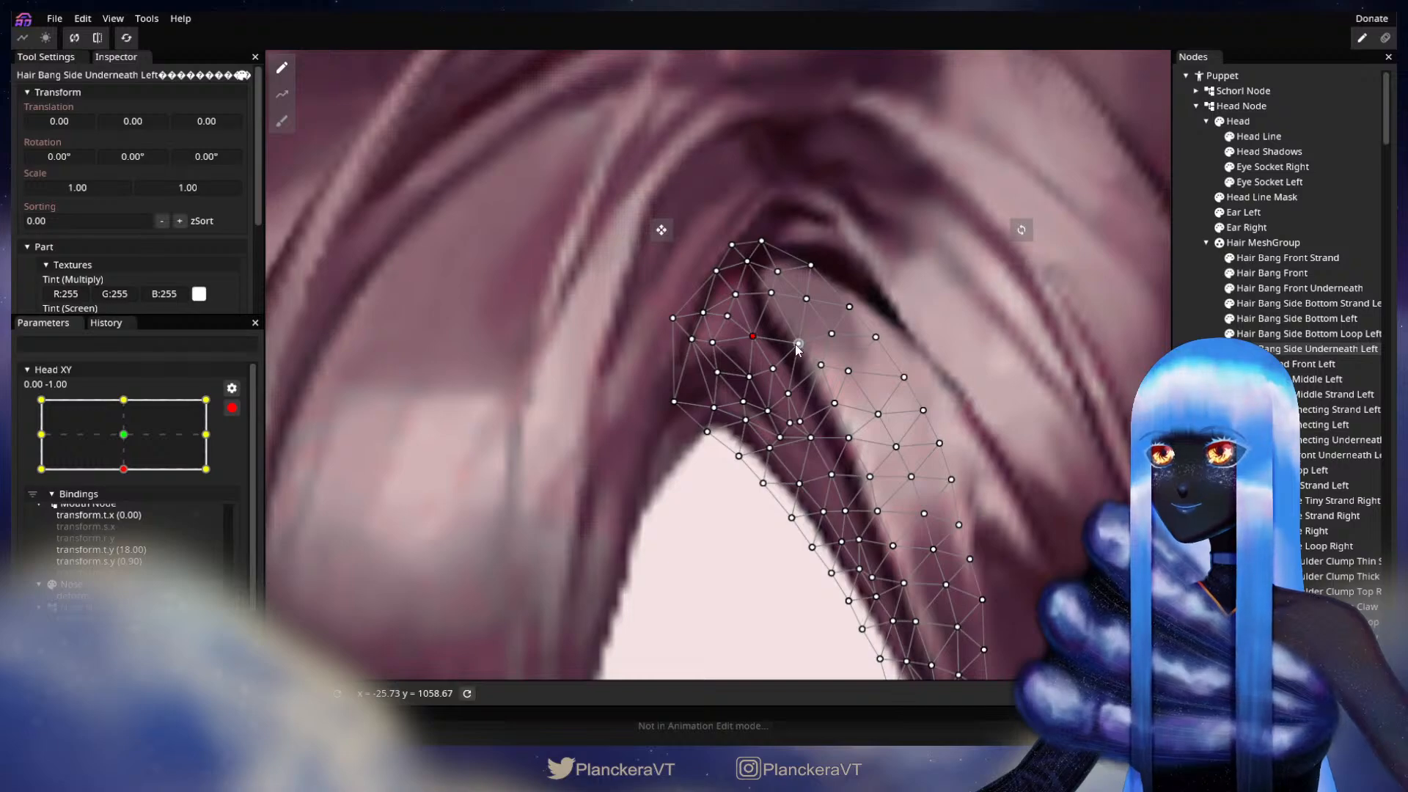
left_click_drag(712, 345, 708, 349)
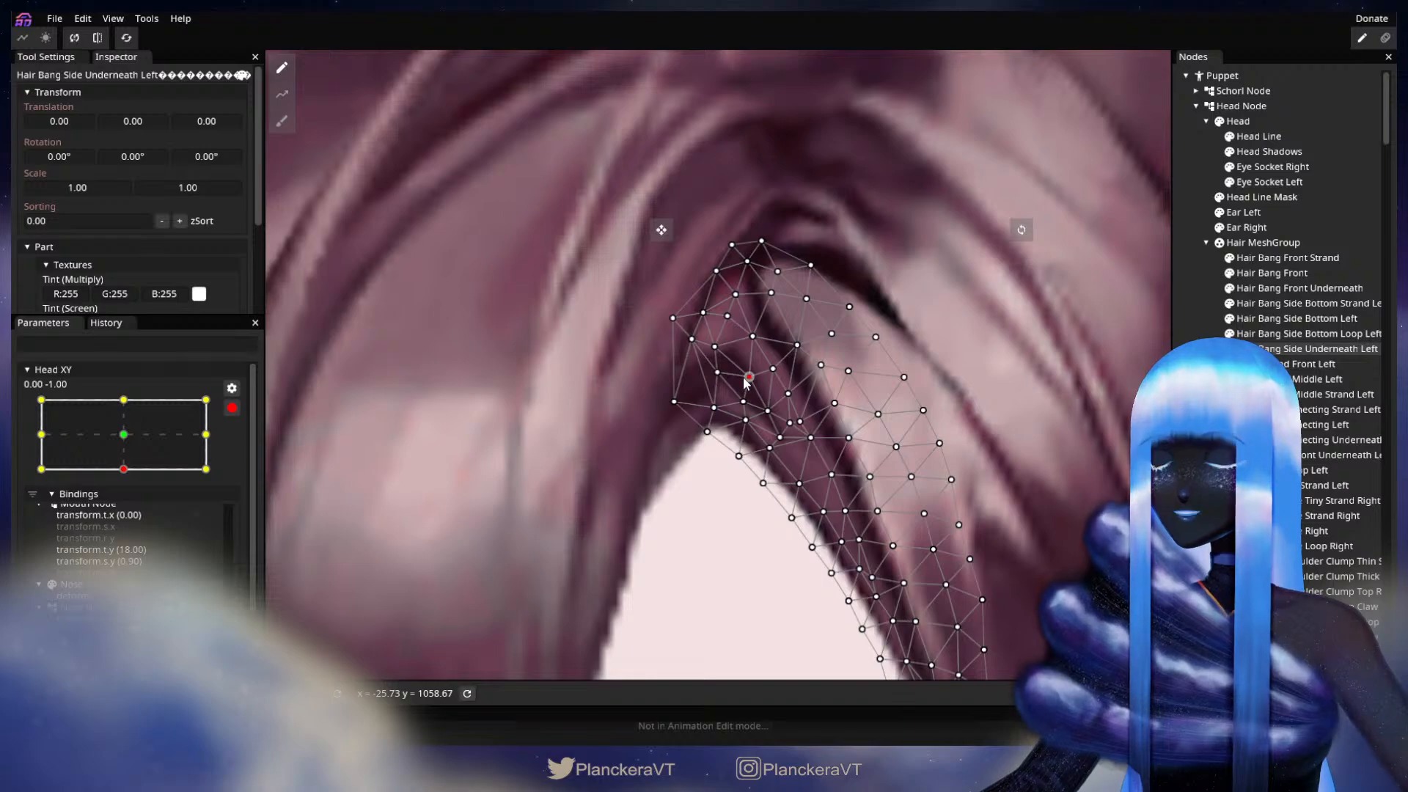
left_click(719, 349)
left_click_drag(727, 358, 725, 360)
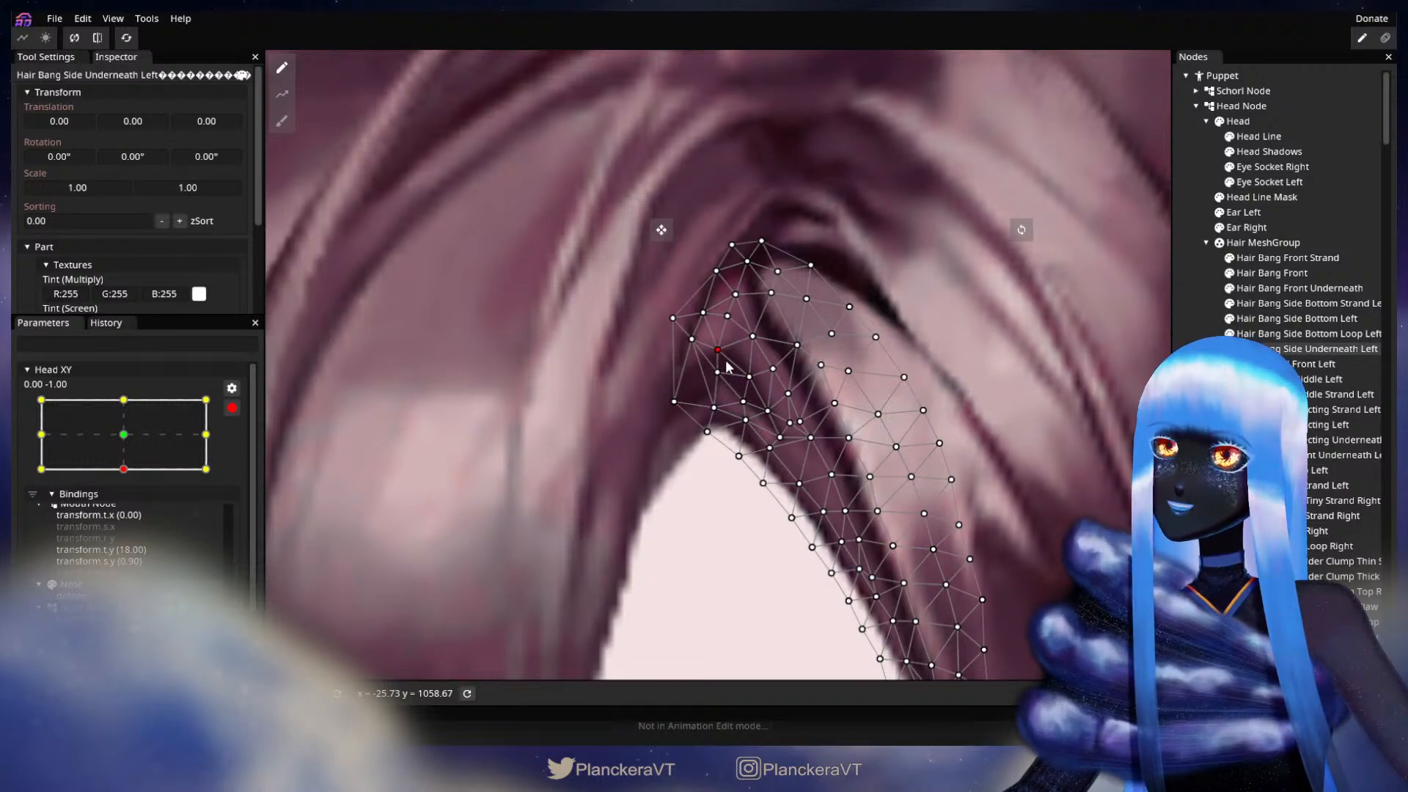
left_click(972, 388)
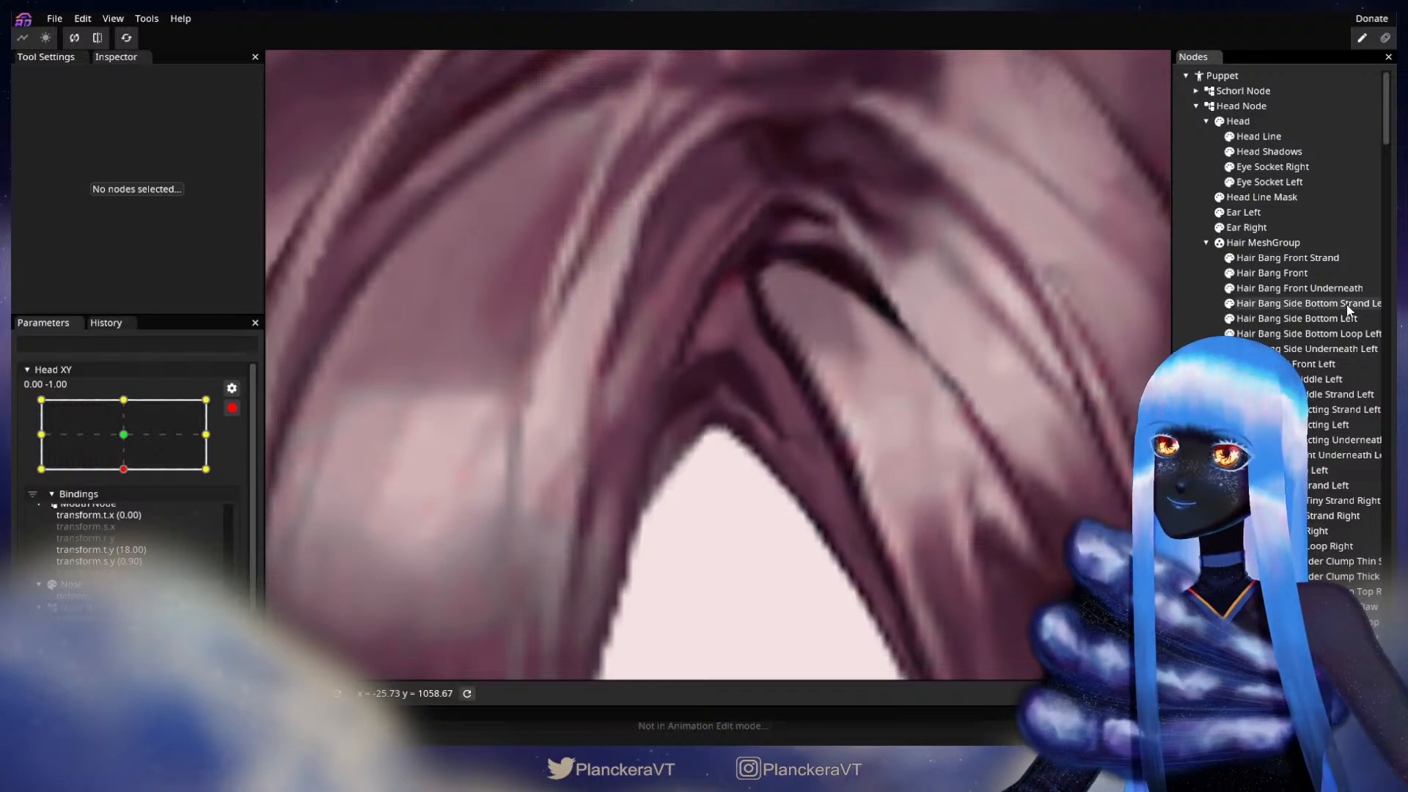
Step: Fine-tune the central upper vertices of Hair Bang Side Underneath Left along the dark strand edge, and deselect the part
left_click(1298, 288)
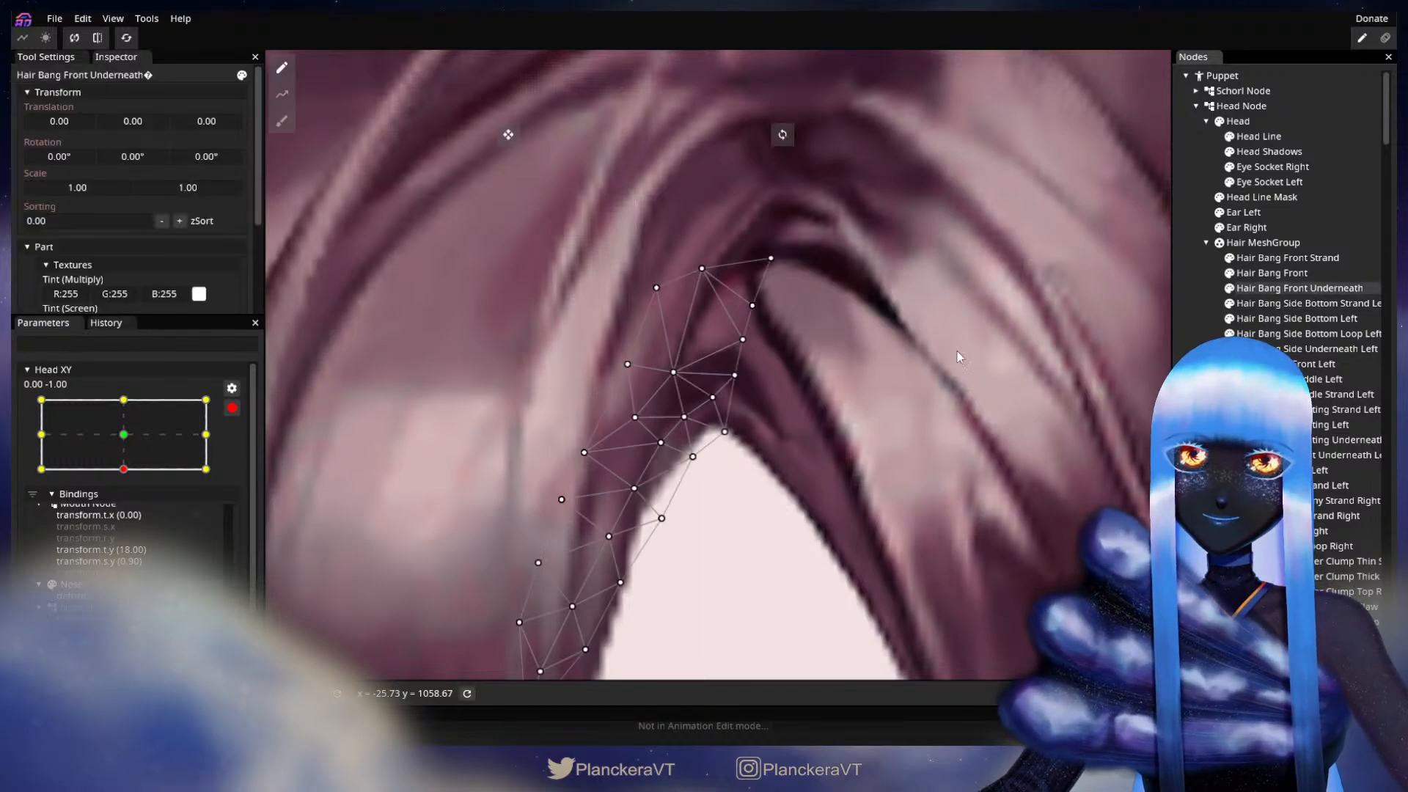
left_click(1329, 350)
left_click_drag(743, 369, 745, 379)
left_click(772, 370)
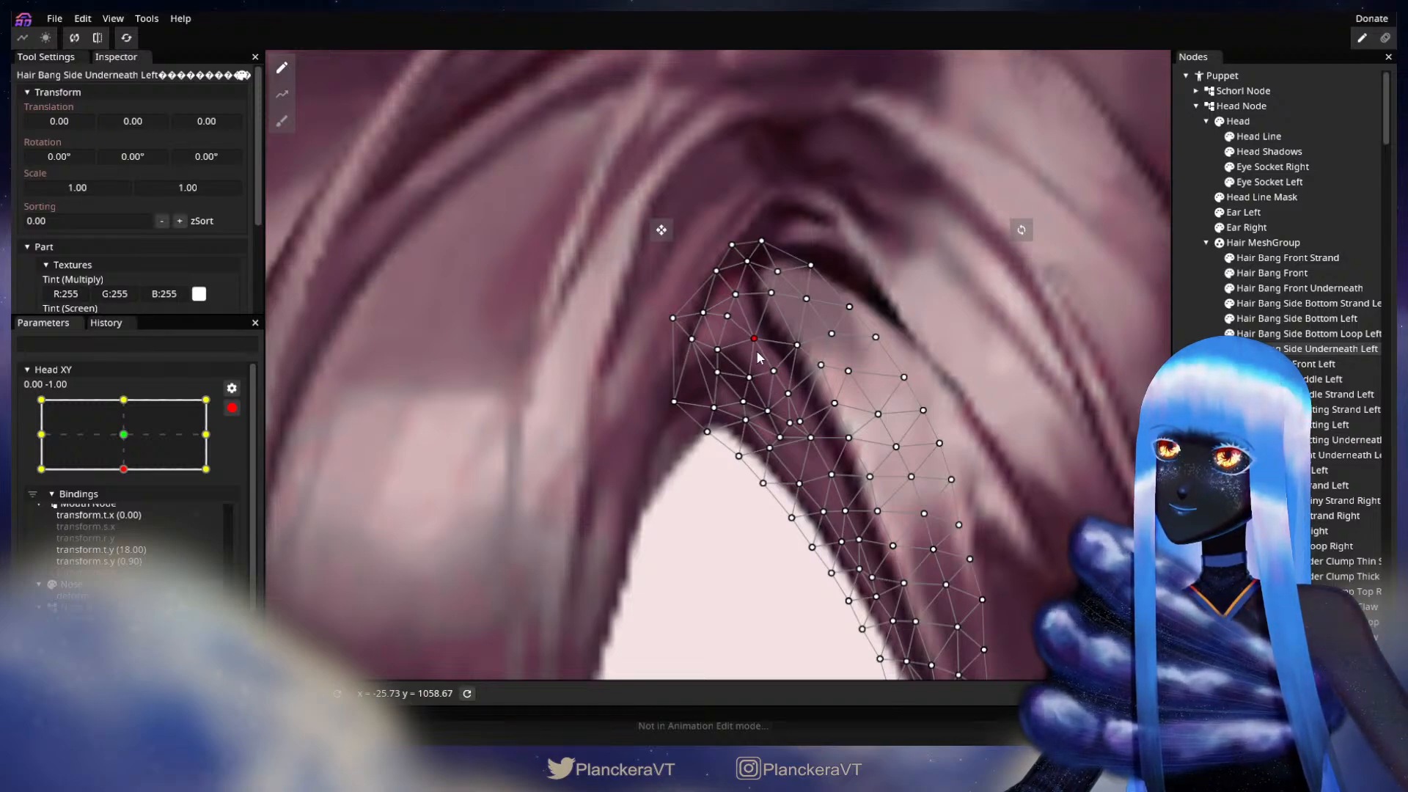
key("Escape")
scroll(861, 445, "down", 3)
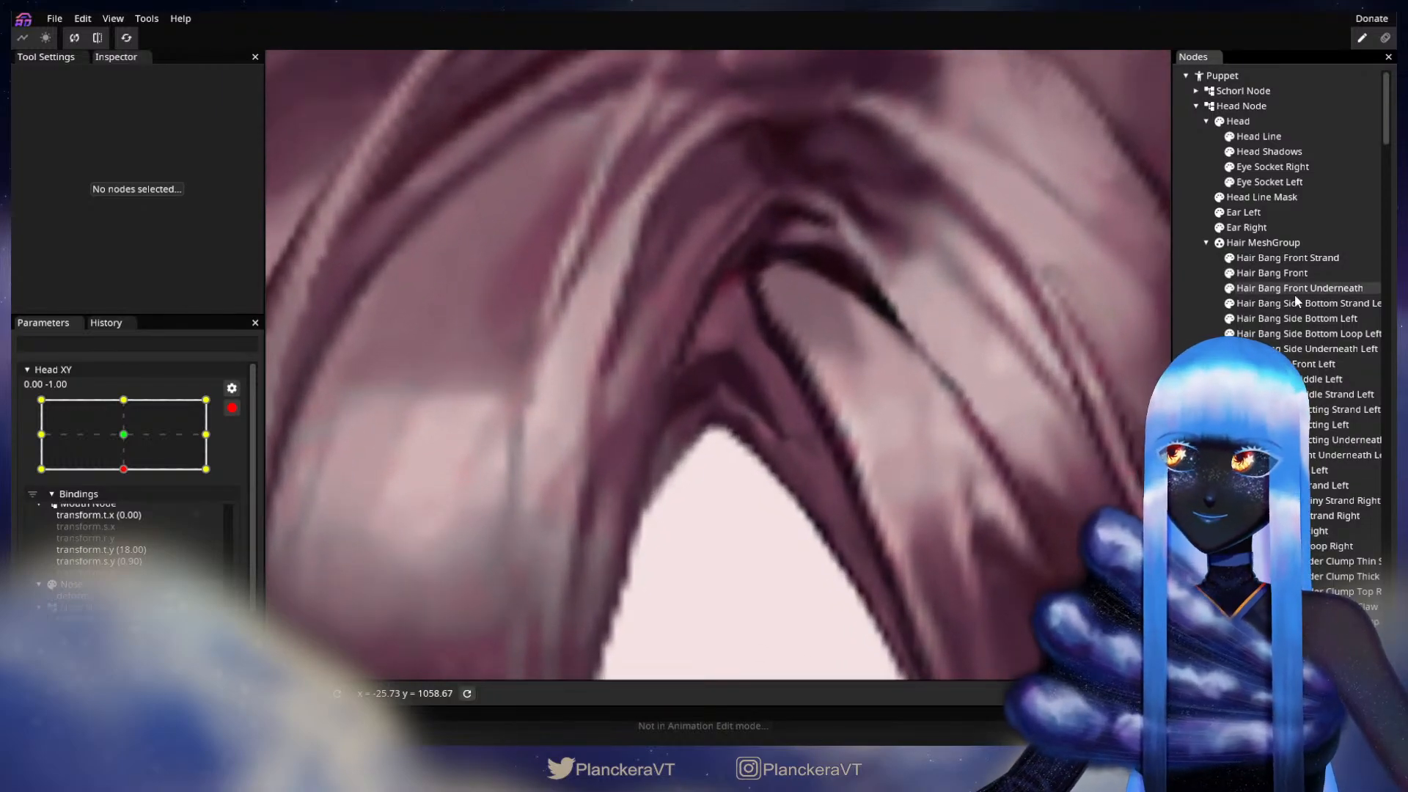
left_click(1302, 348)
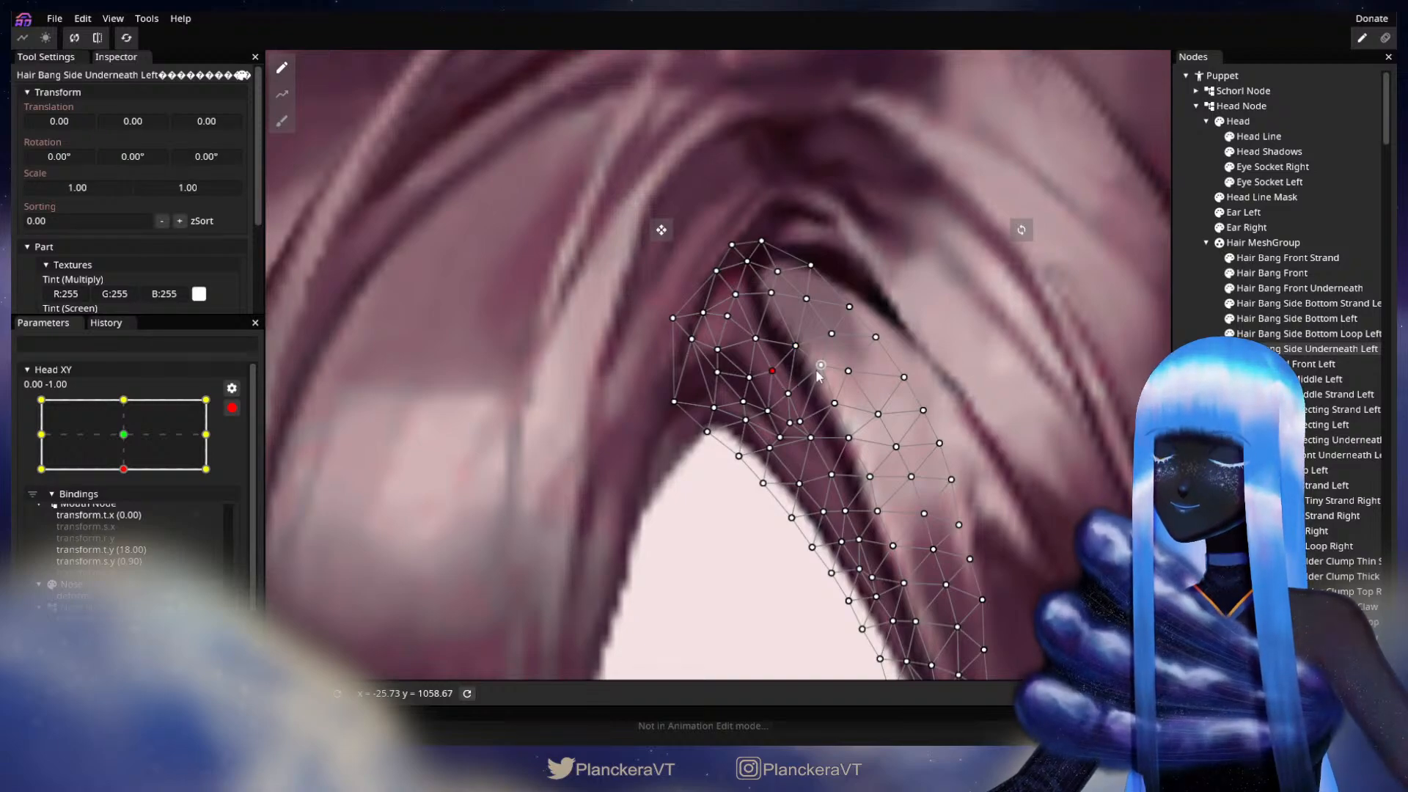
key("Escape")
Step: Deselect the part, disarm Head XY, test the downward head tilt across the whole head, and re-arm it at 0.00, -1.00
scroll(917, 453, "down", 5)
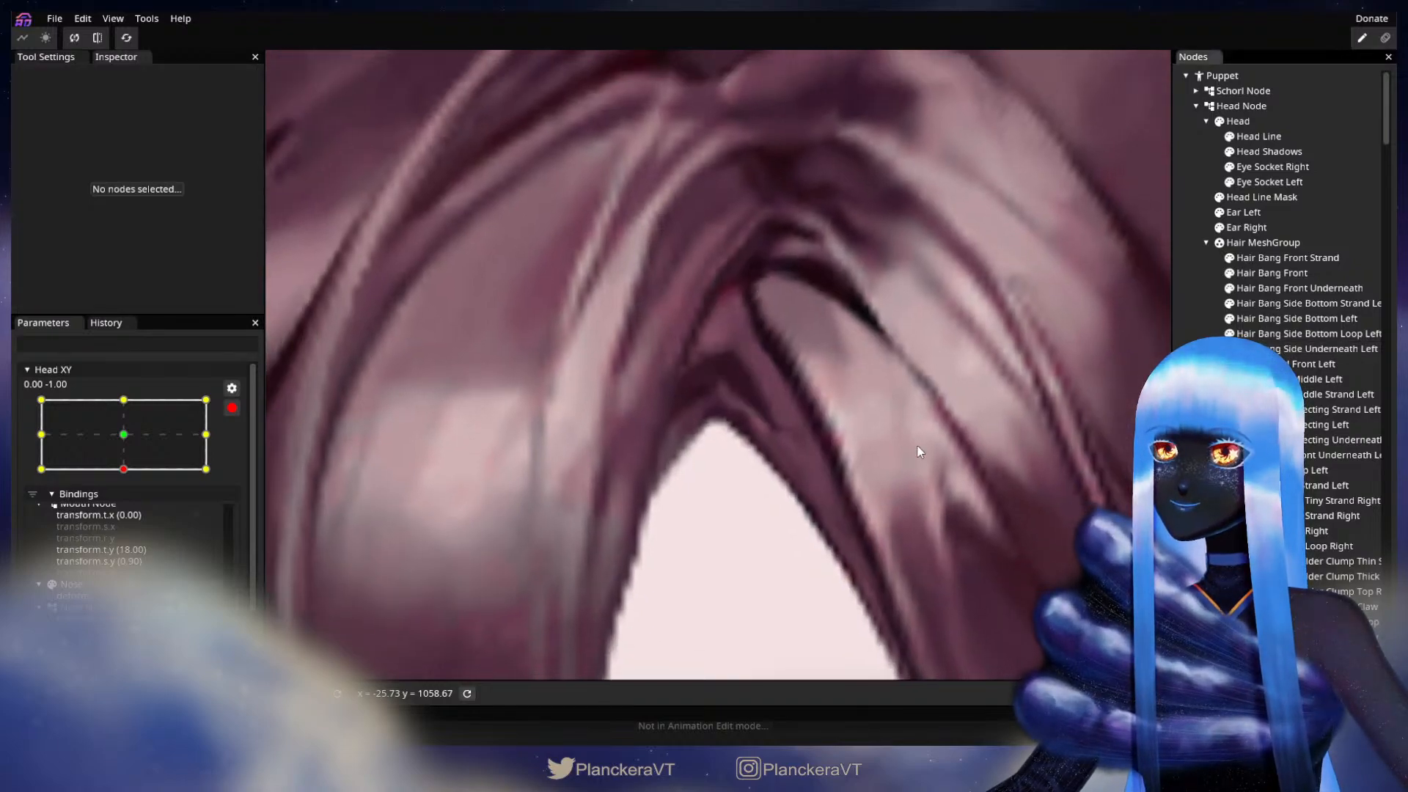
scroll(919, 432, "down", 5)
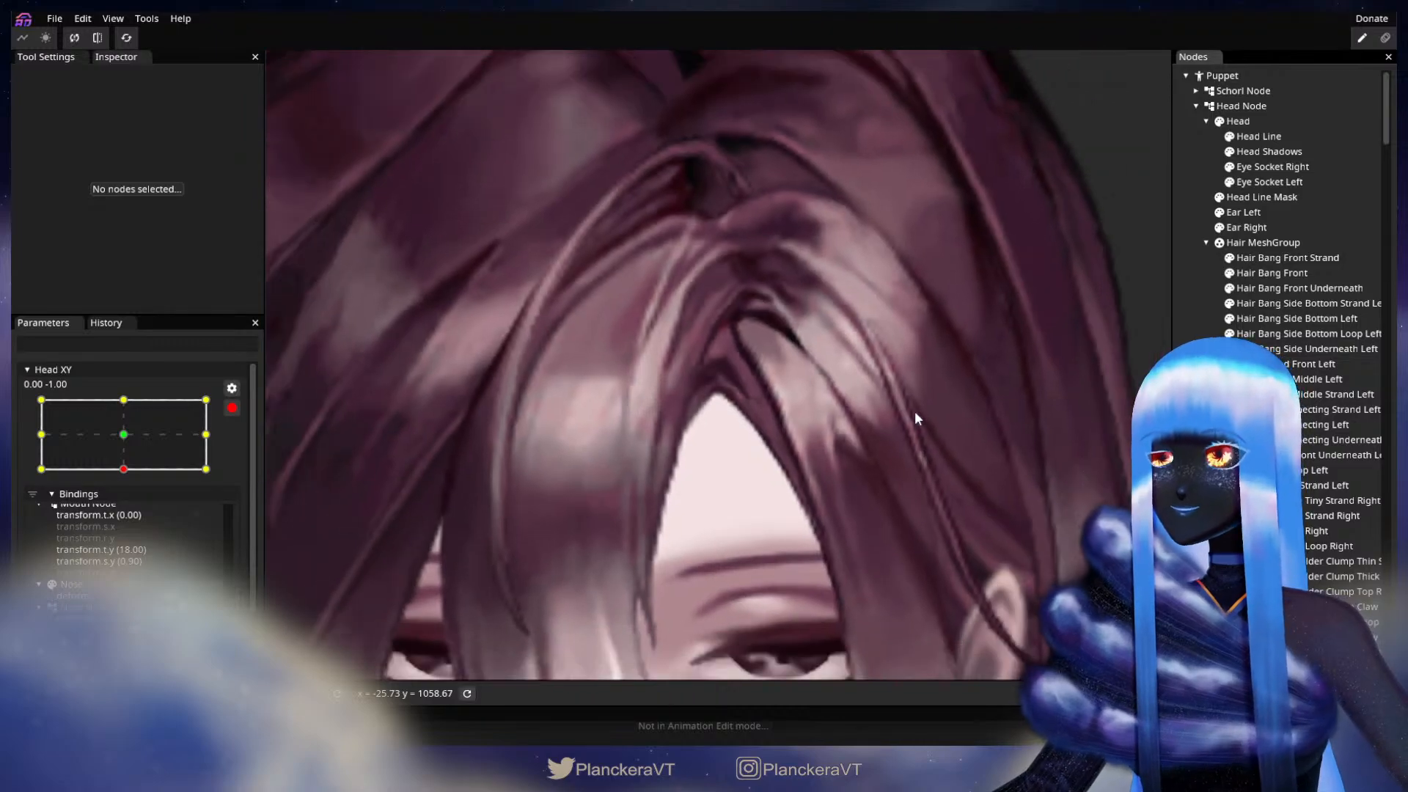
scroll(911, 433, "down", 5)
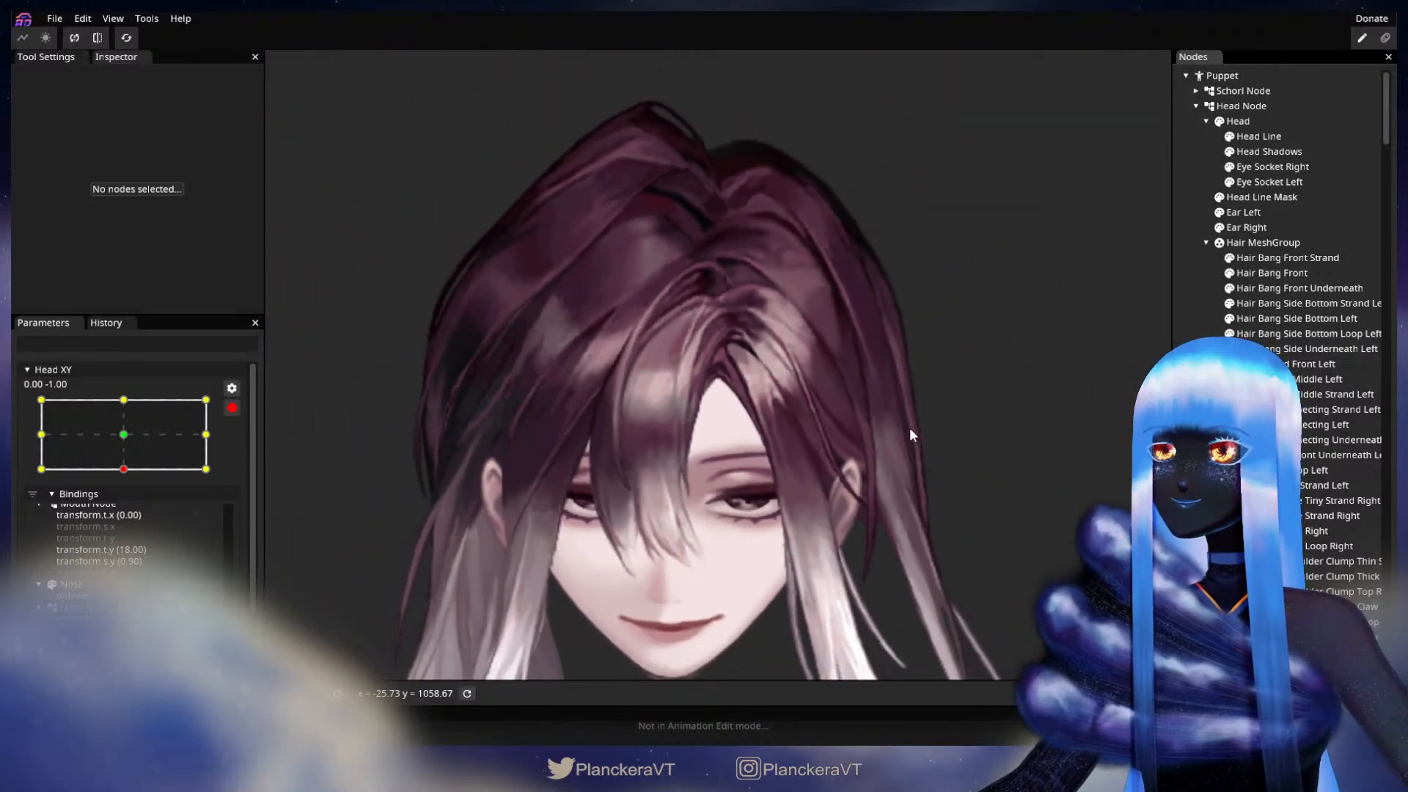
left_click(232, 408)
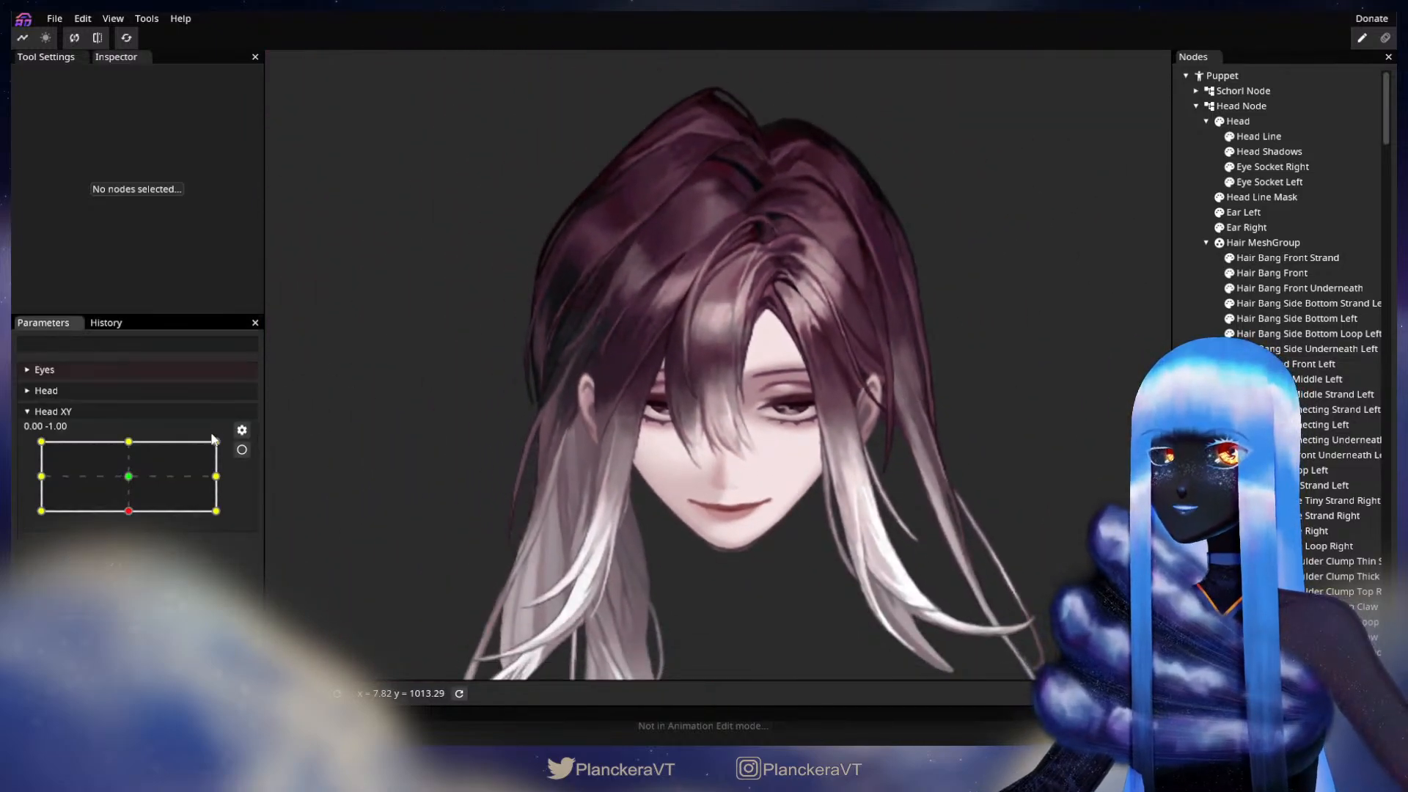
mouse_move(127, 517)
left_mouse_down()
mouse_move(130, 478)
mouse_move(131, 521)
left_mouse_up()
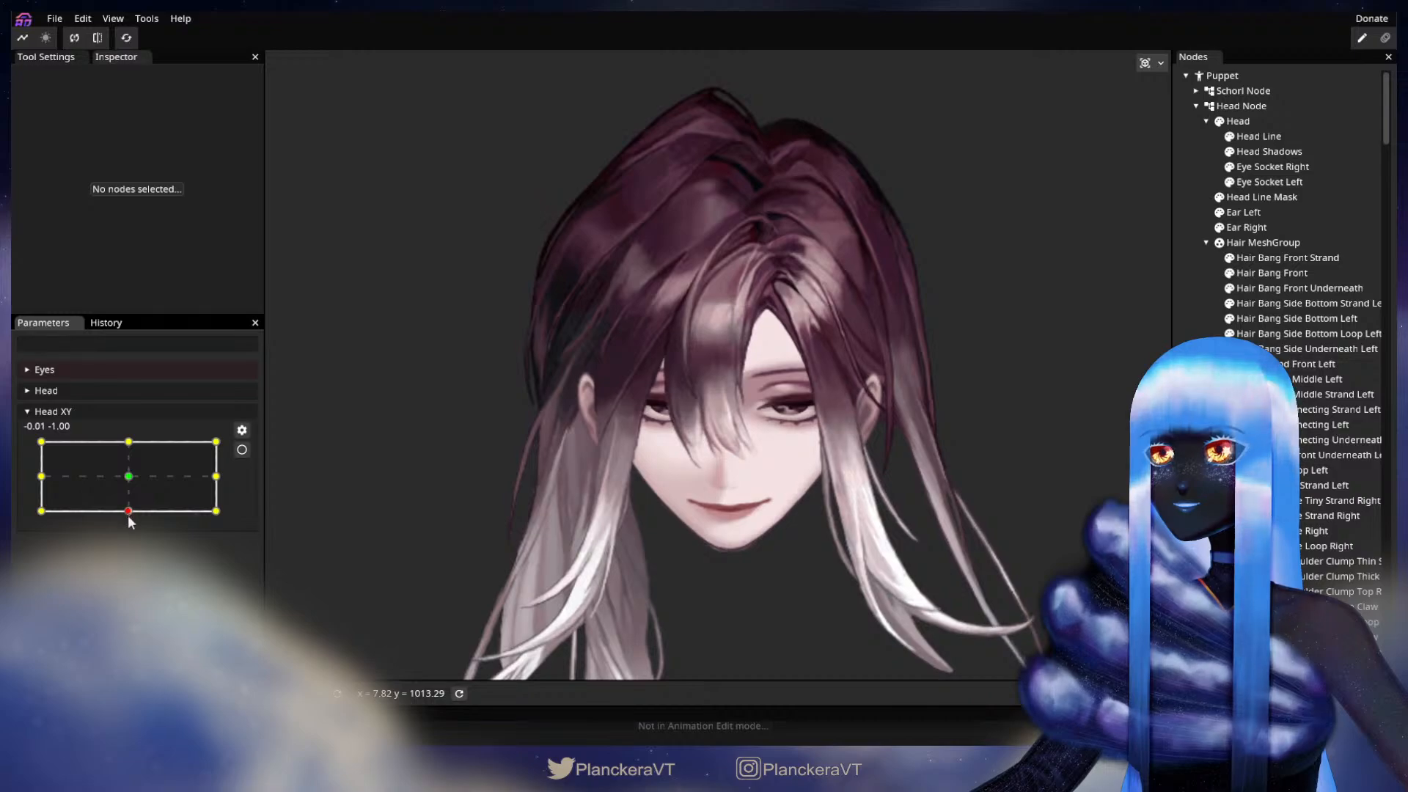
left_click(242, 450)
Step: Adjust the lower-edge vertices of Hair Bang Front Underneath near the top of the forehead gap, deselect it, and save the puppet
scroll(719, 435, "up", 5)
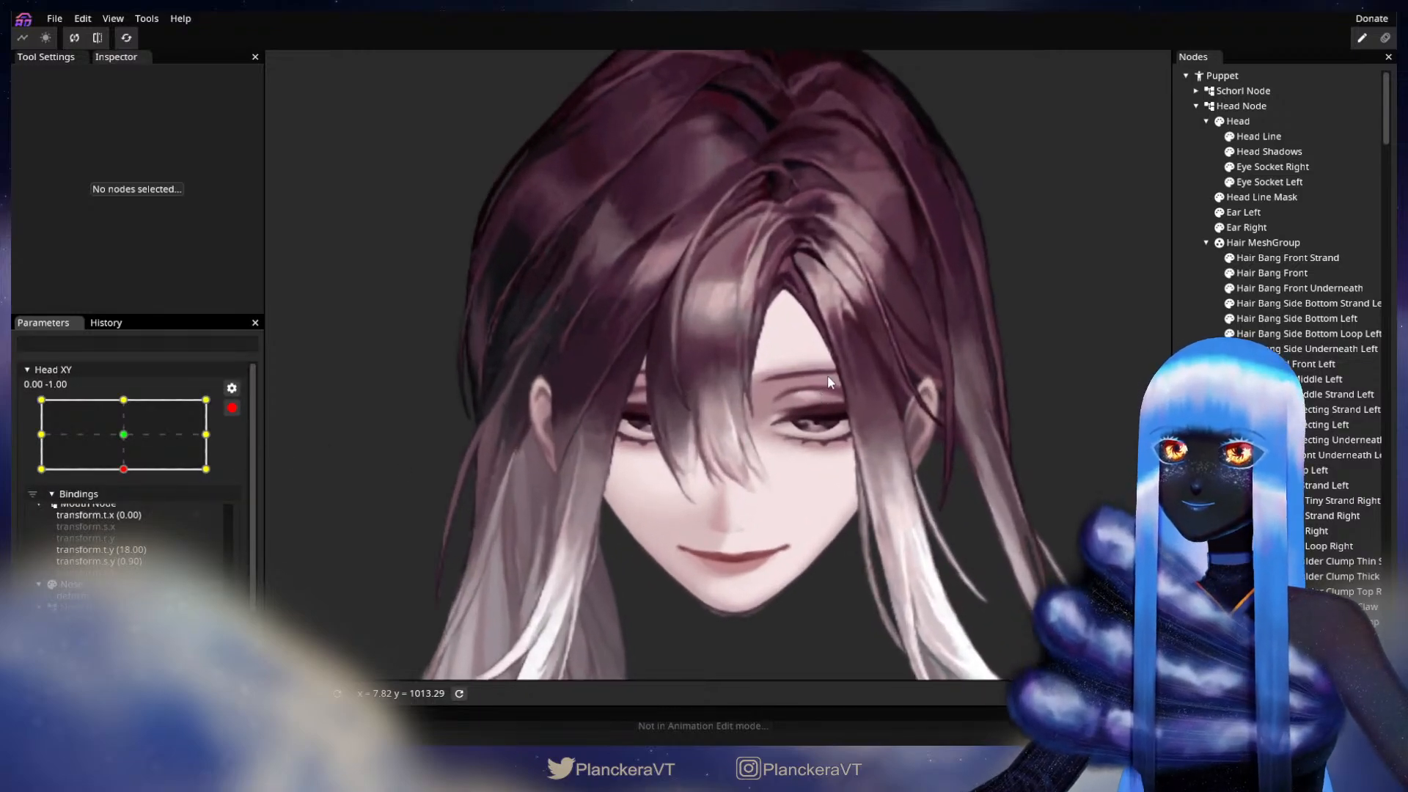
scroll(843, 371, "up", 5)
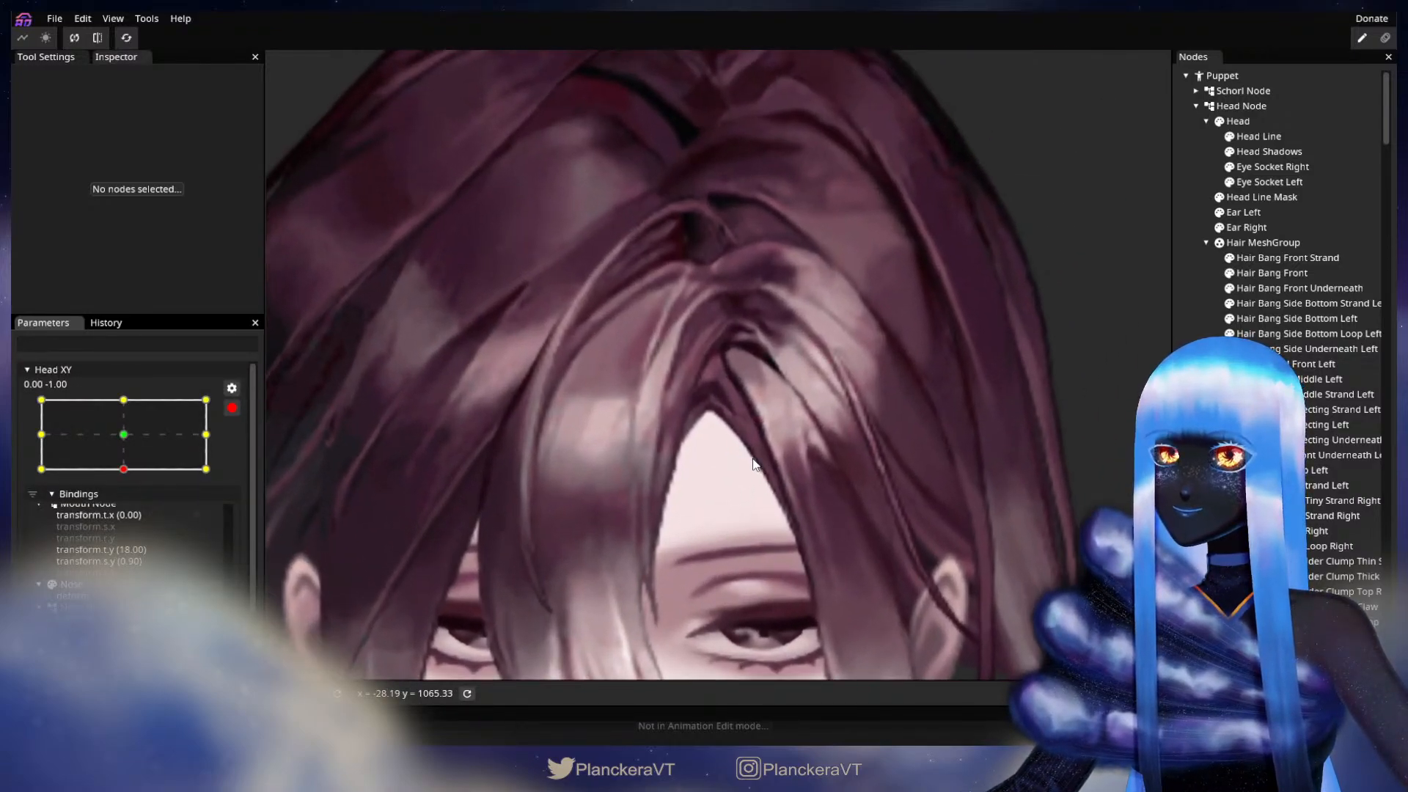
scroll(754, 463, "up", 5)
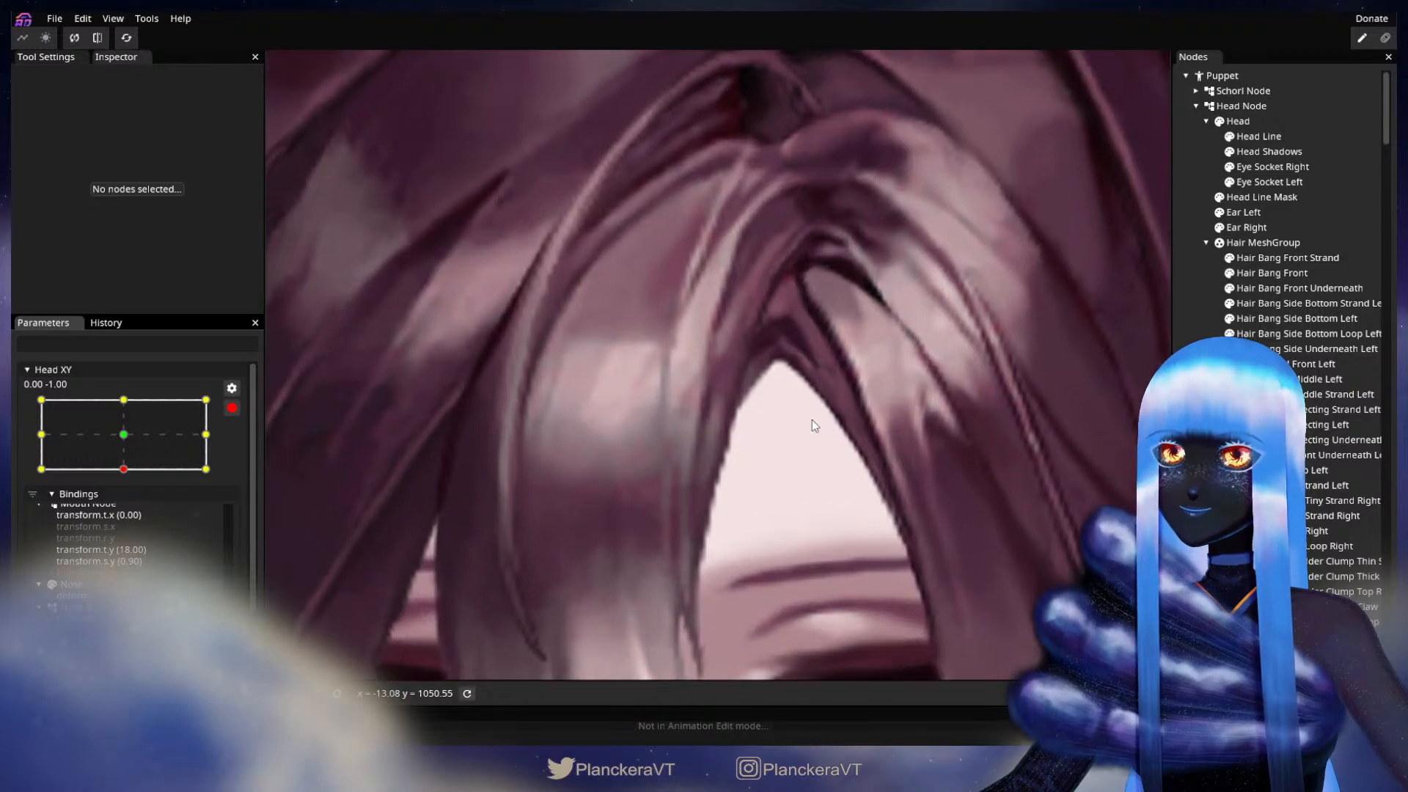
left_click(1318, 290)
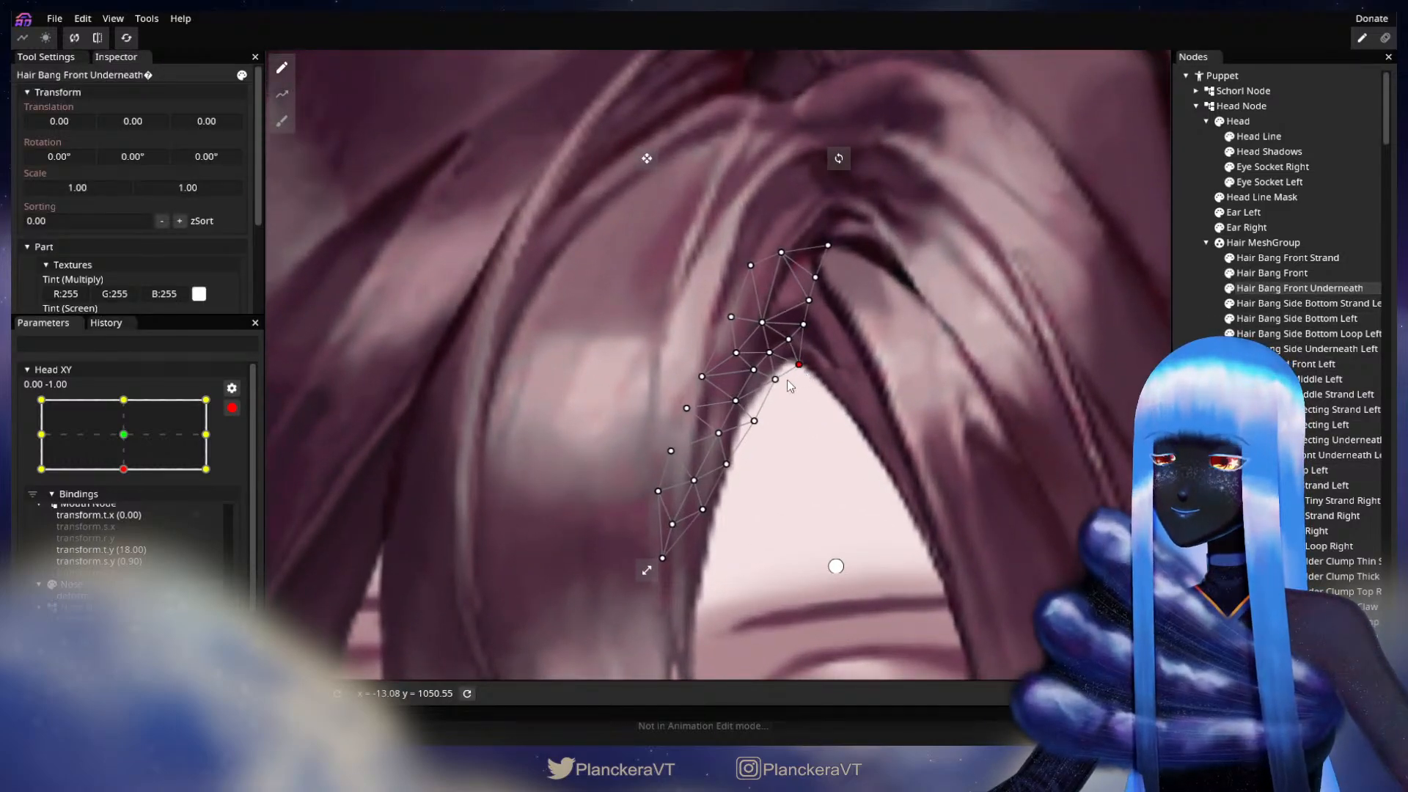
left_click_drag(788, 381, 786, 393)
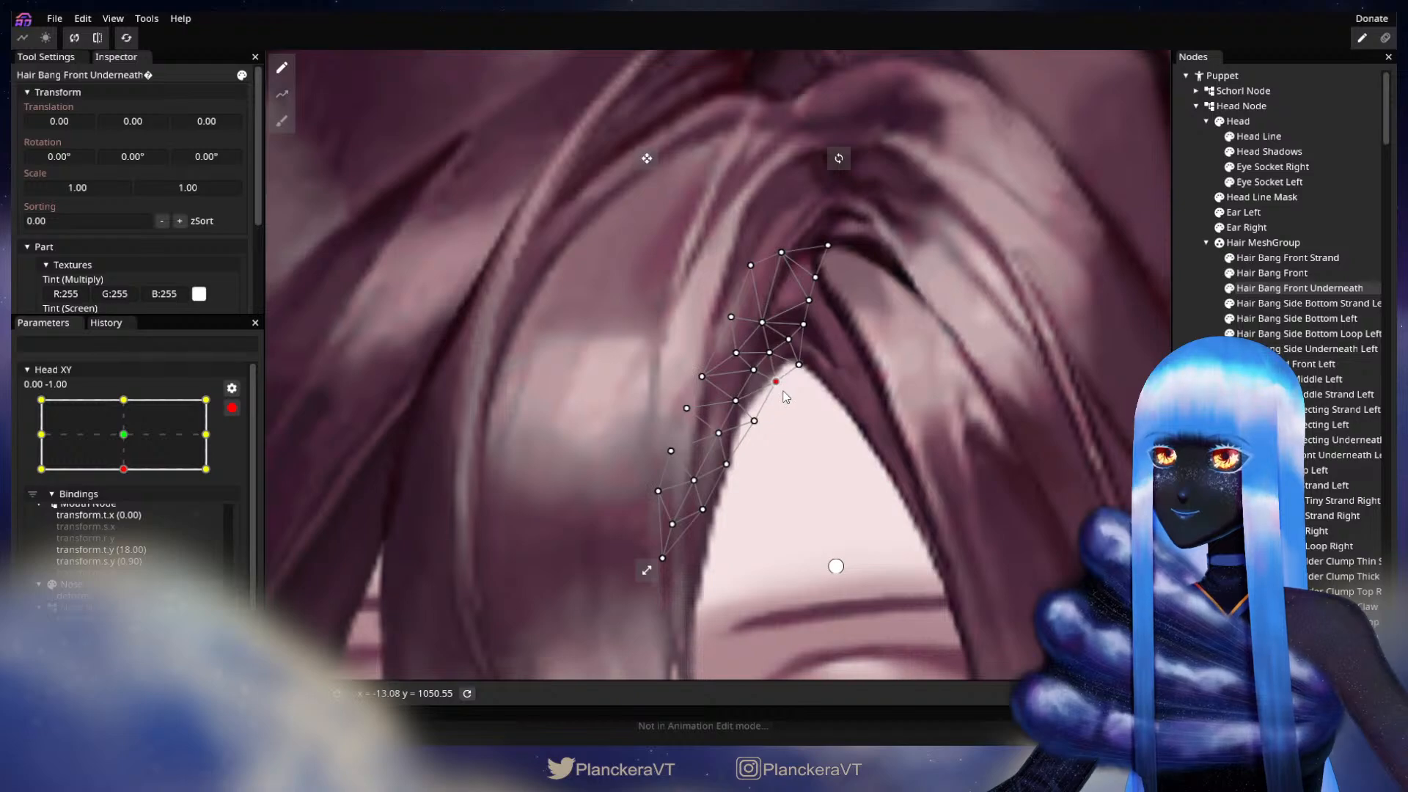
left_click(1115, 468)
scroll(955, 561, "down", 3)
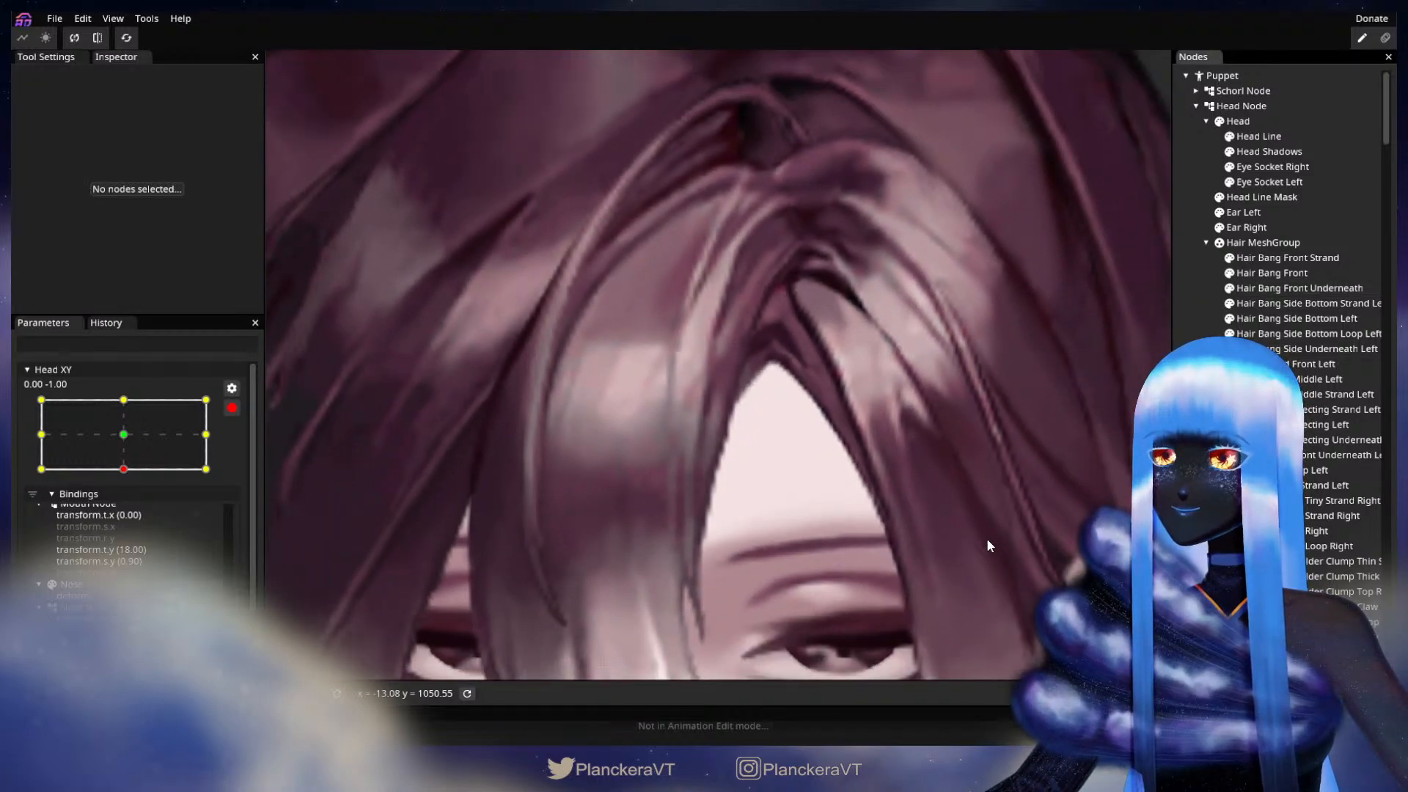
key("ctrl+s")
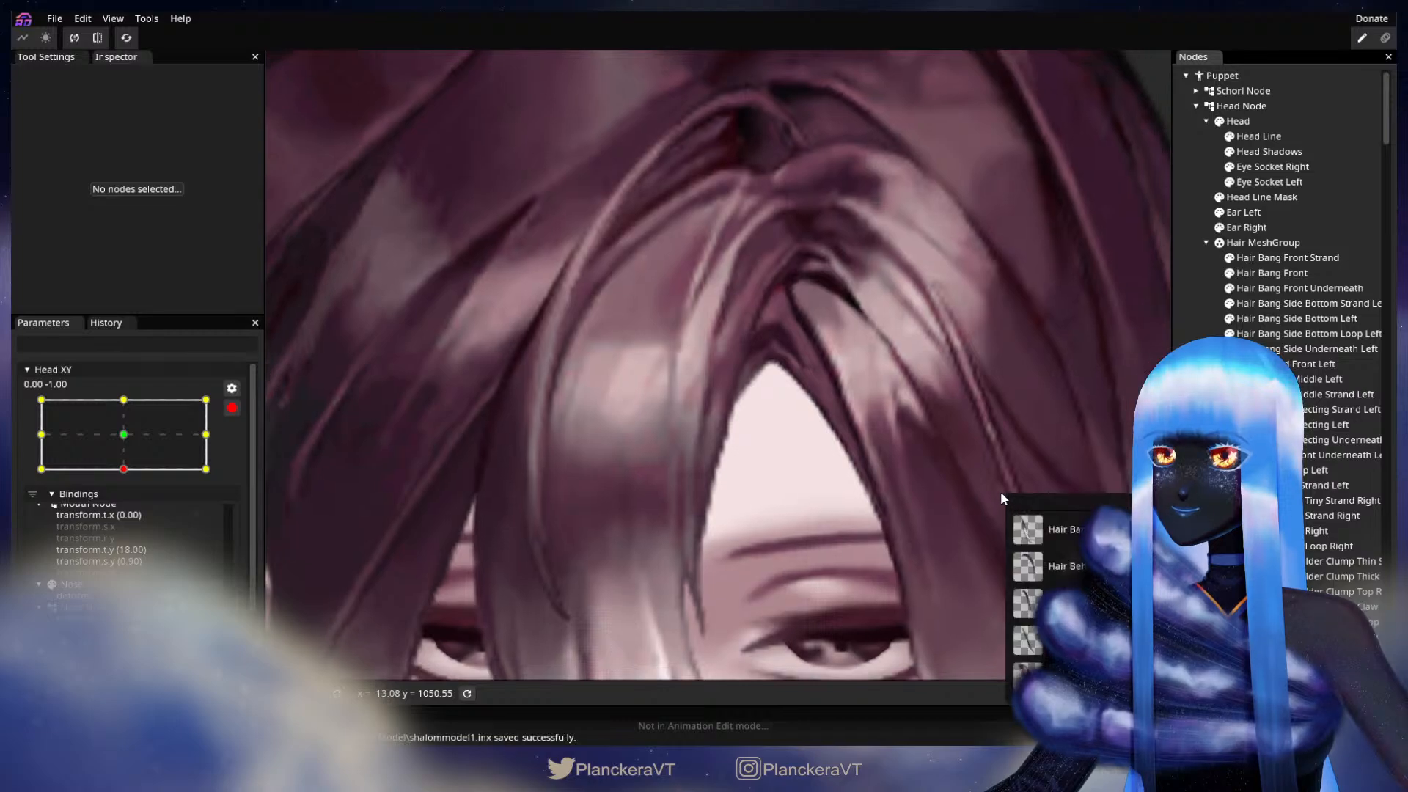
Step: Disarm Head XY, recheck the downward tilt with the adjusted front underneath bang, and re-arm it at 0.00, -1.00
scroll(1005, 492, "down", 3)
scroll(957, 496, "down", 5)
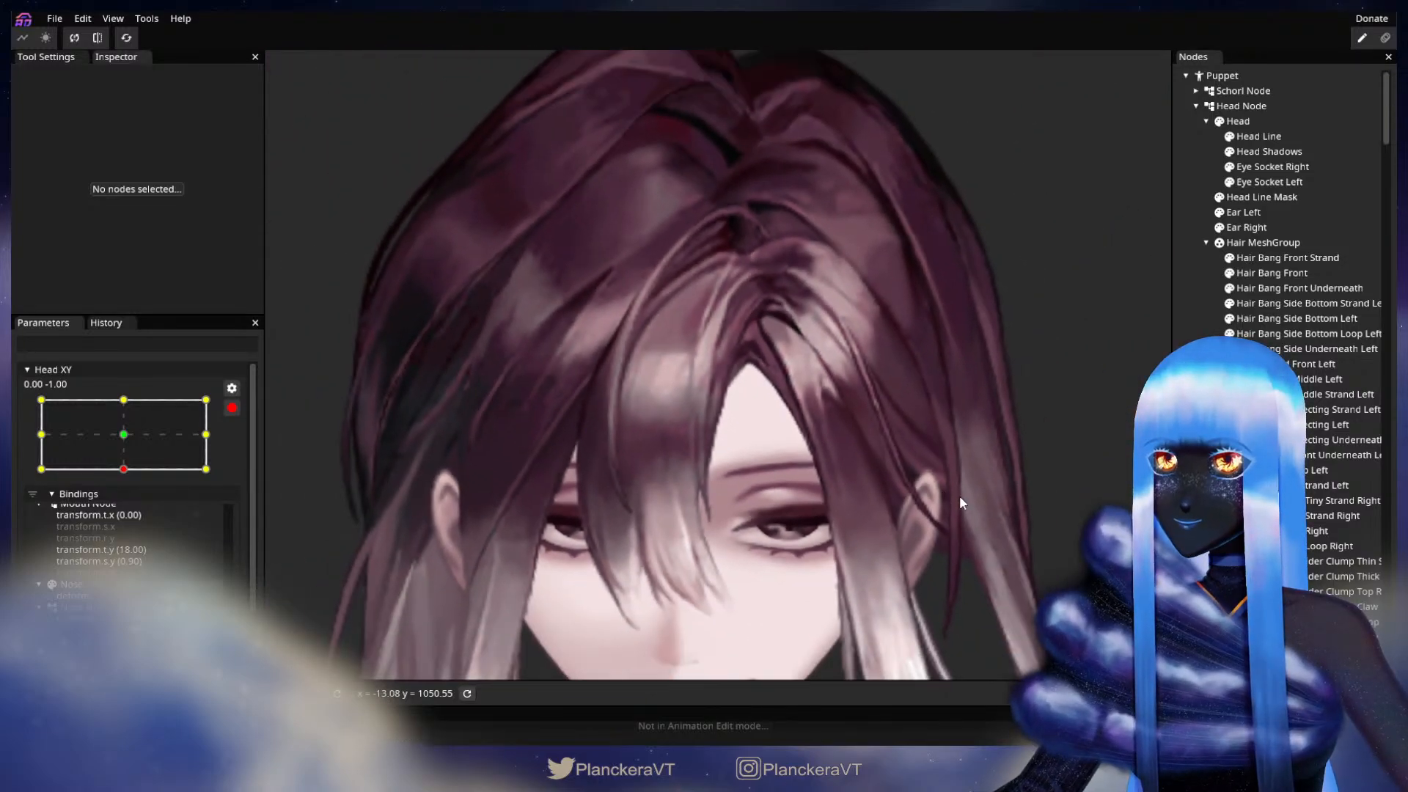
scroll(959, 495, "down", 4)
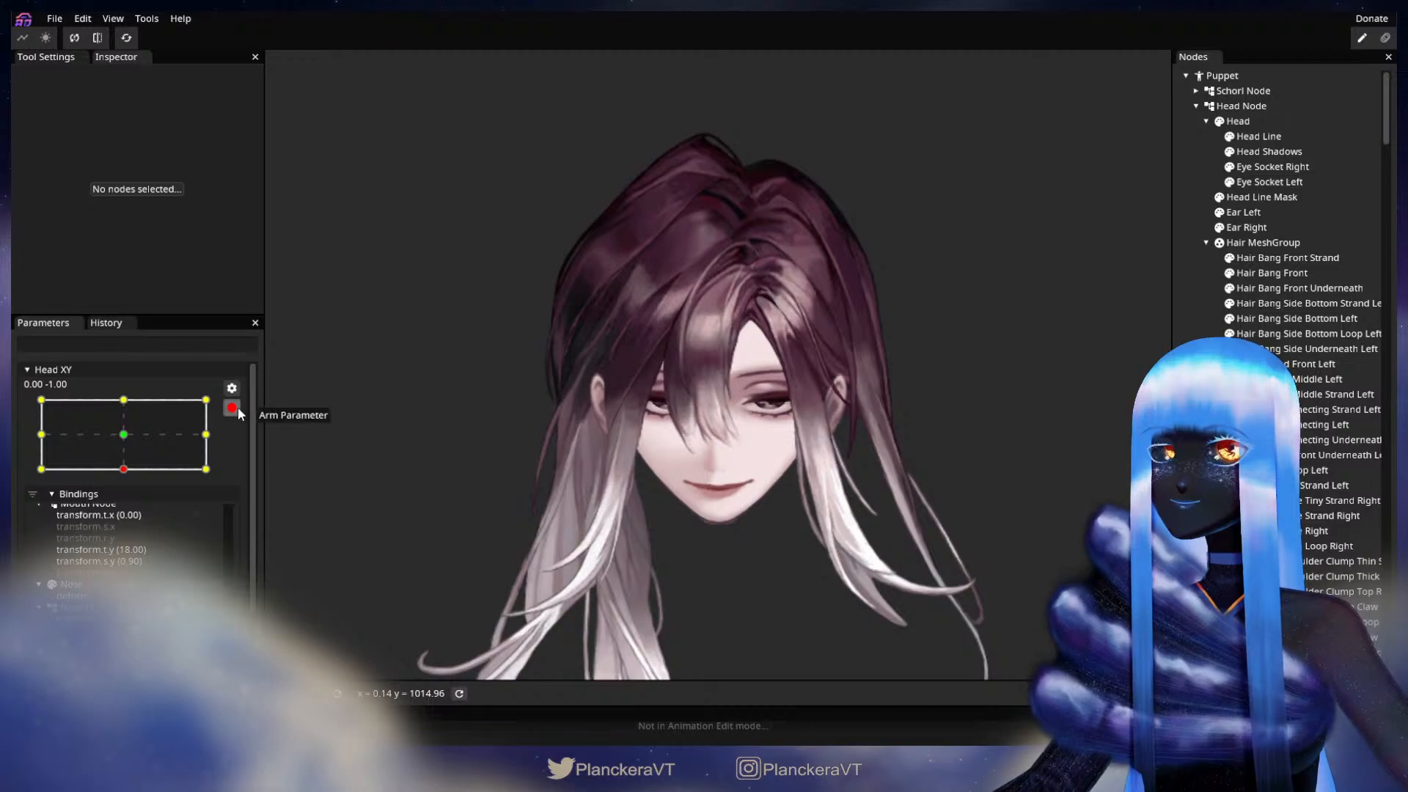
left_click(240, 408)
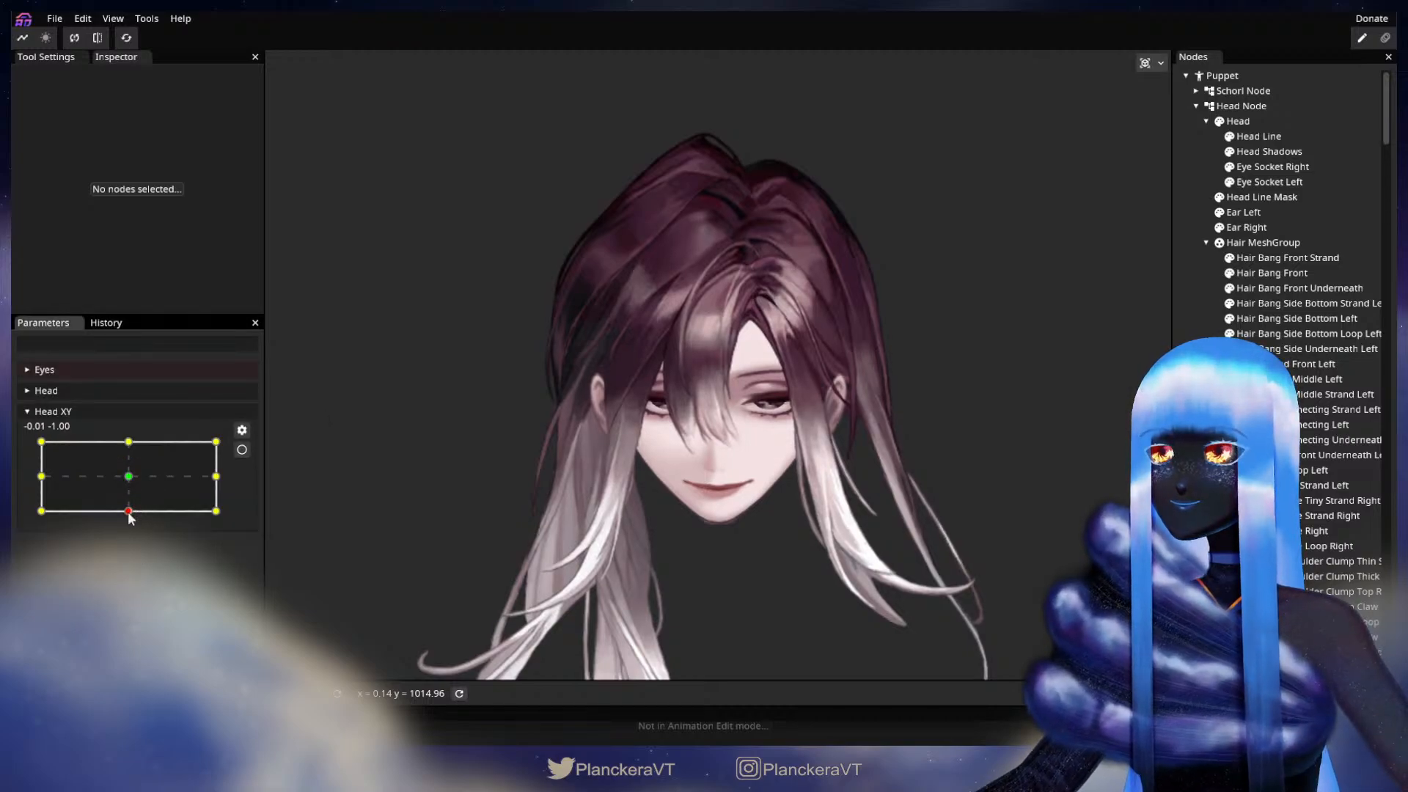
mouse_move(132, 519)
left_mouse_down()
mouse_move(132, 484)
mouse_move(131, 519)
left_mouse_up()
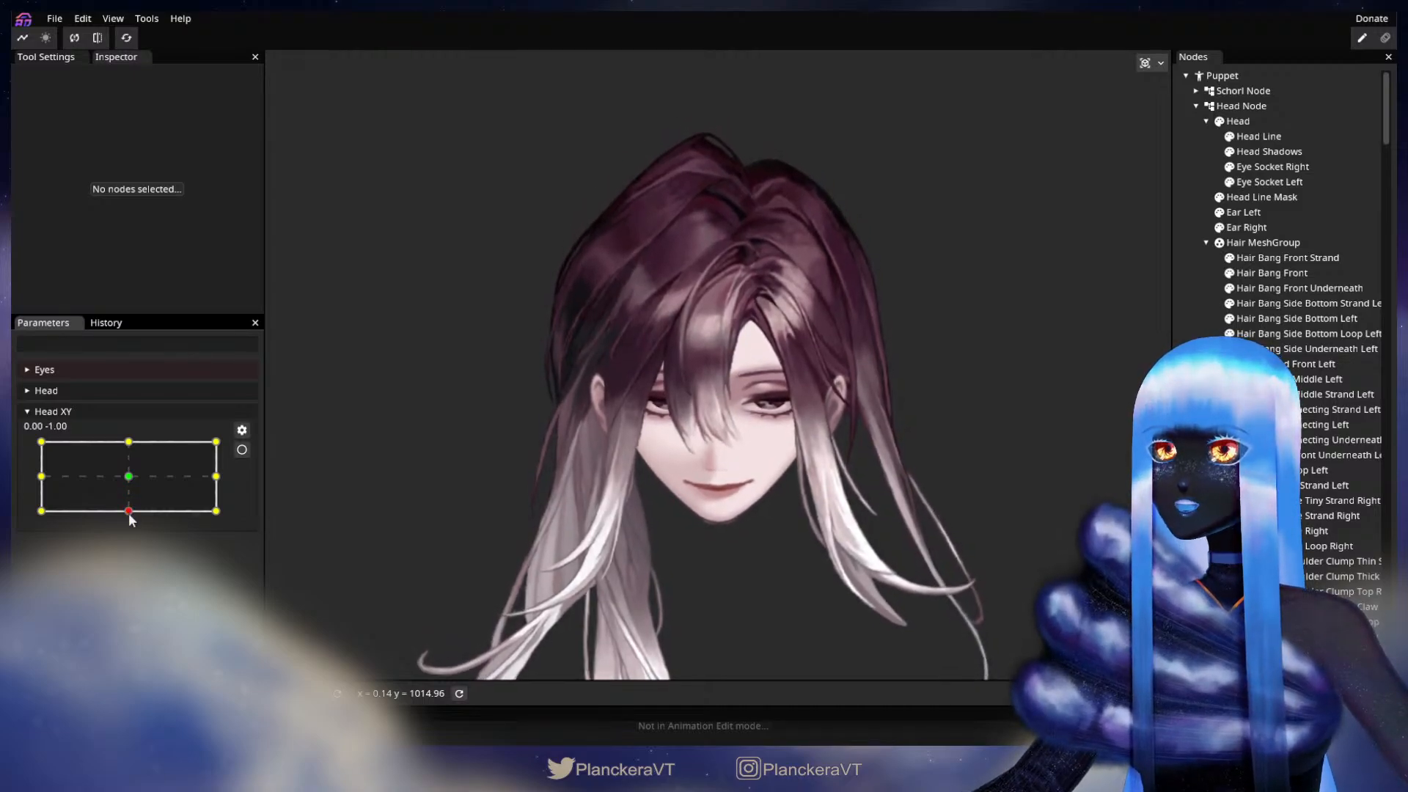
left_click(242, 449)
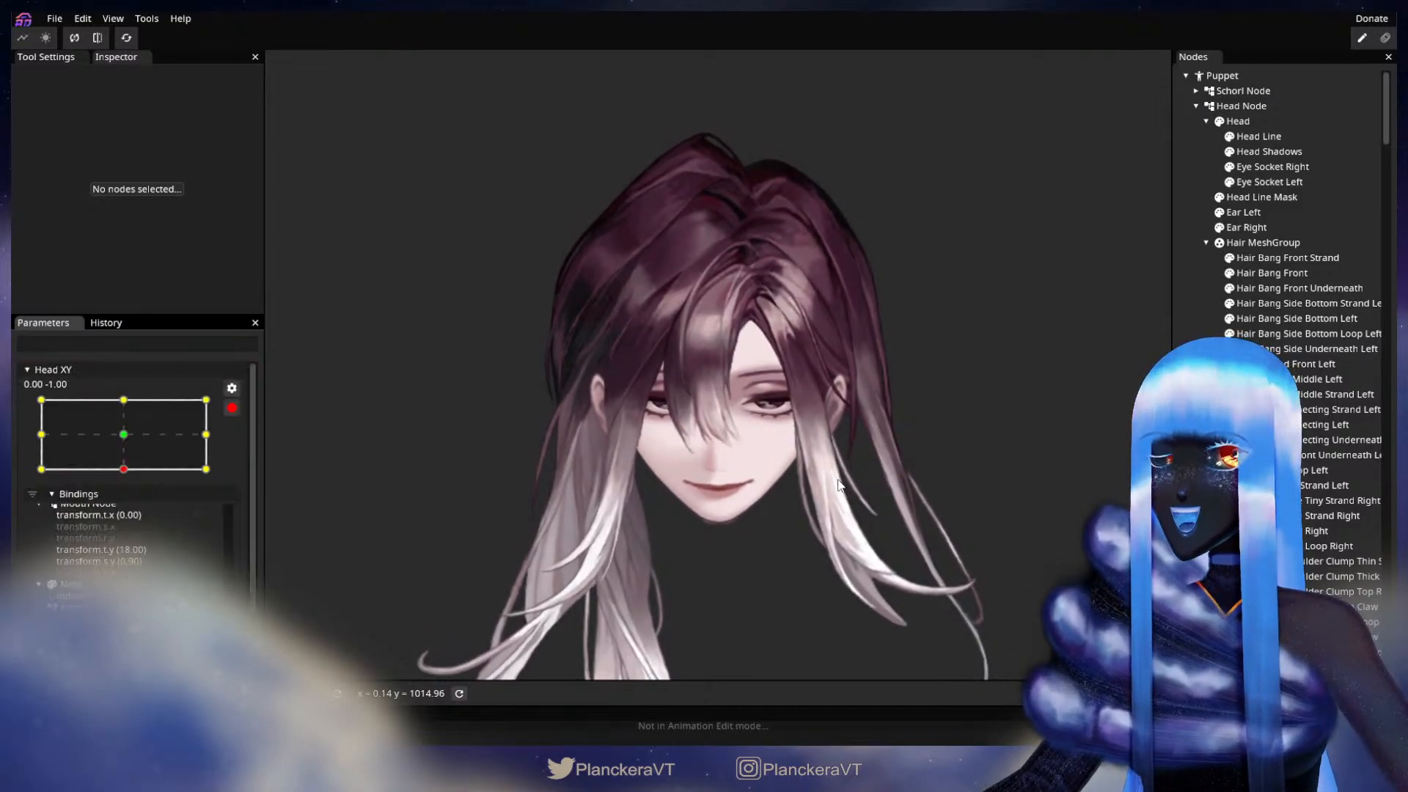
Step: Nudge the inner vertices at the upper end of Hair Bang Side Underneath Left in two passes, deselecting the part after each
scroll(864, 430, "up", 5)
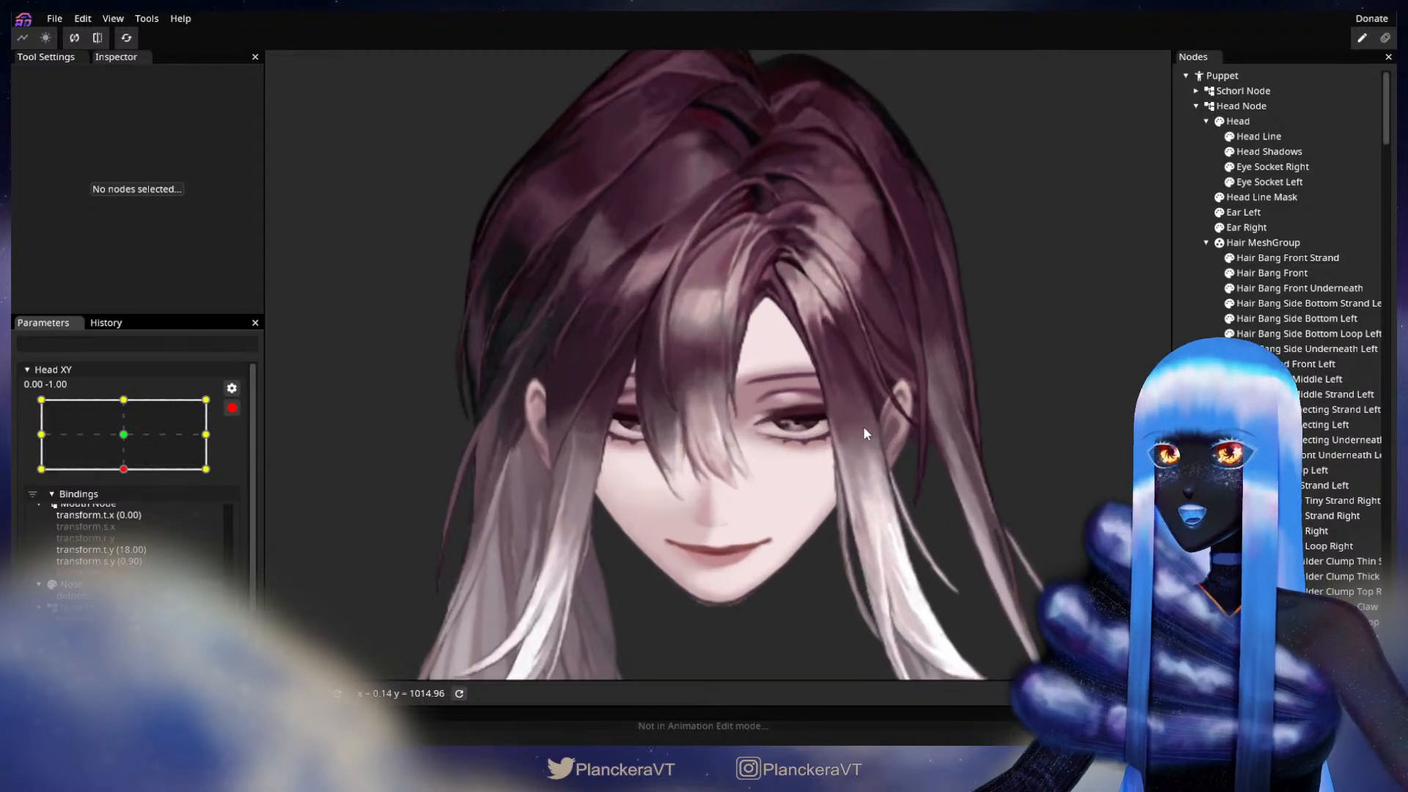
scroll(864, 434, "up", 5)
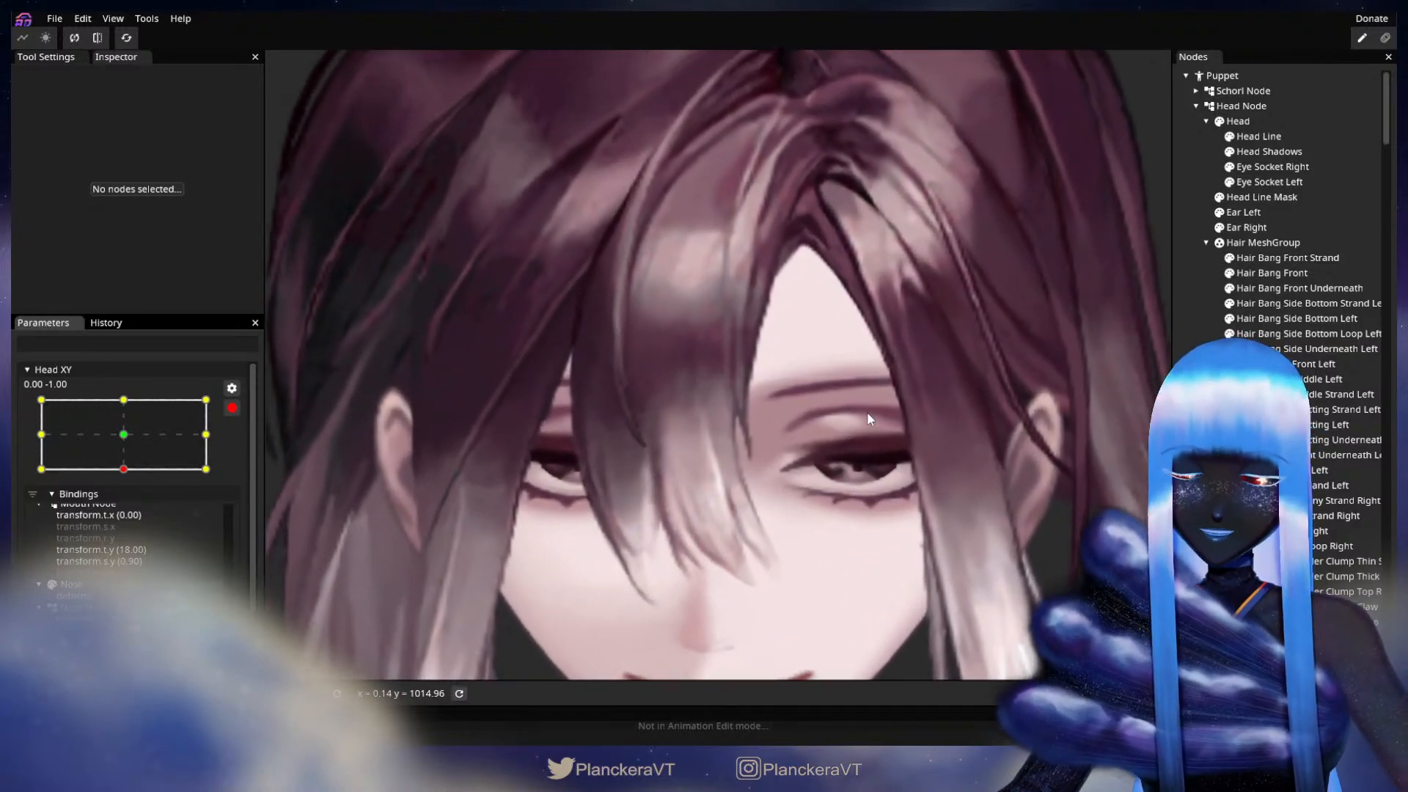
scroll(786, 474, "up", 8)
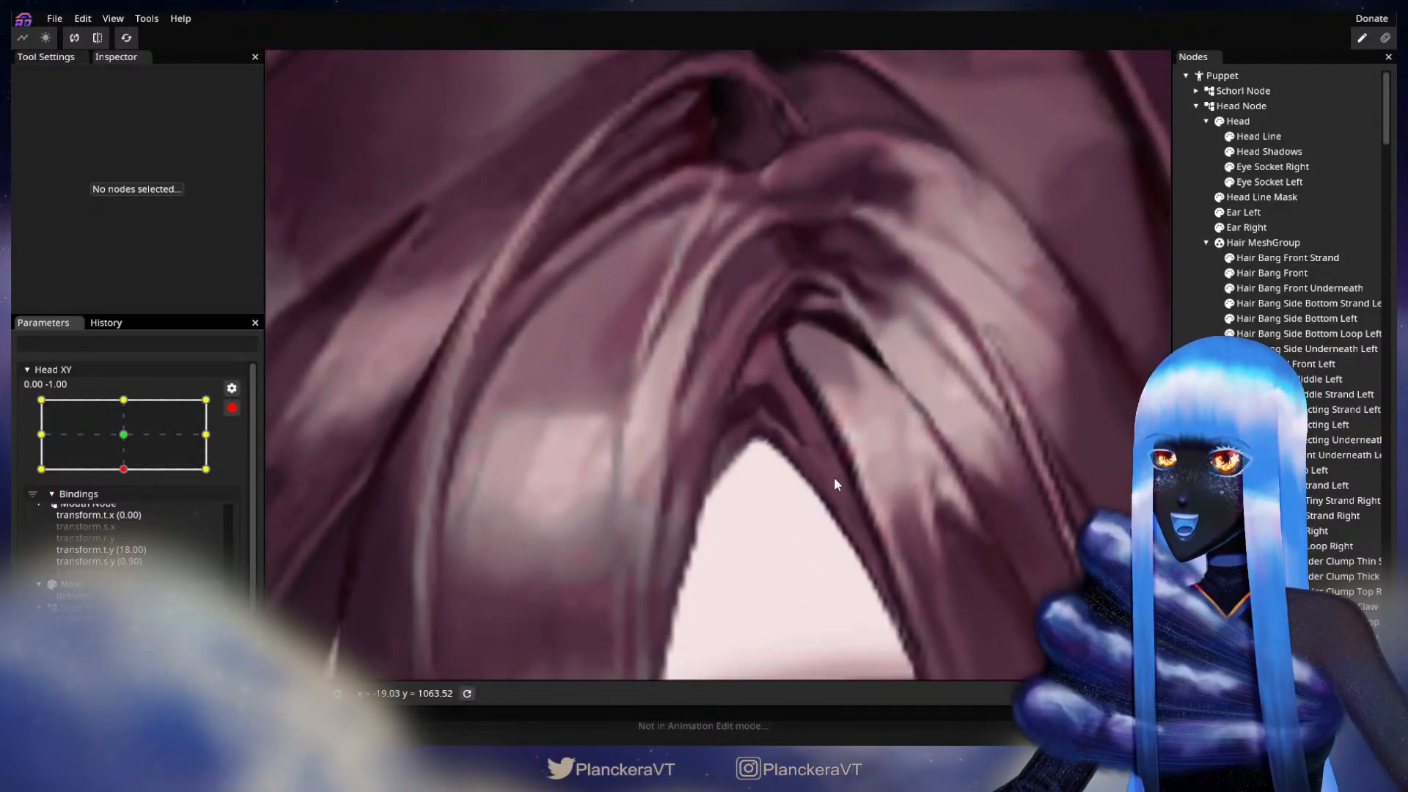
scroll(807, 448, "up", 2)
left_click_drag(725, 376, 812, 454)
scroll(812, 454, "up", 2)
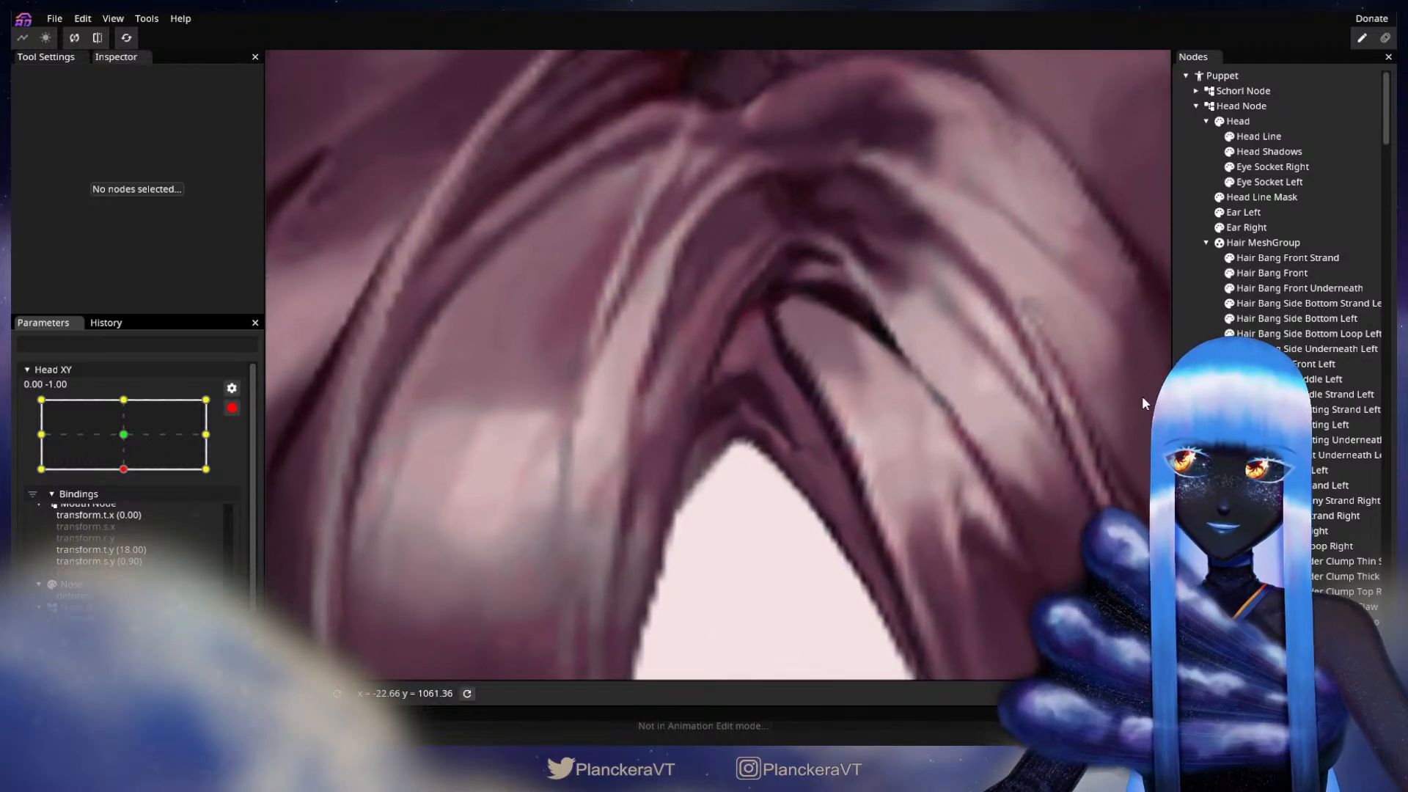
left_click(1329, 352)
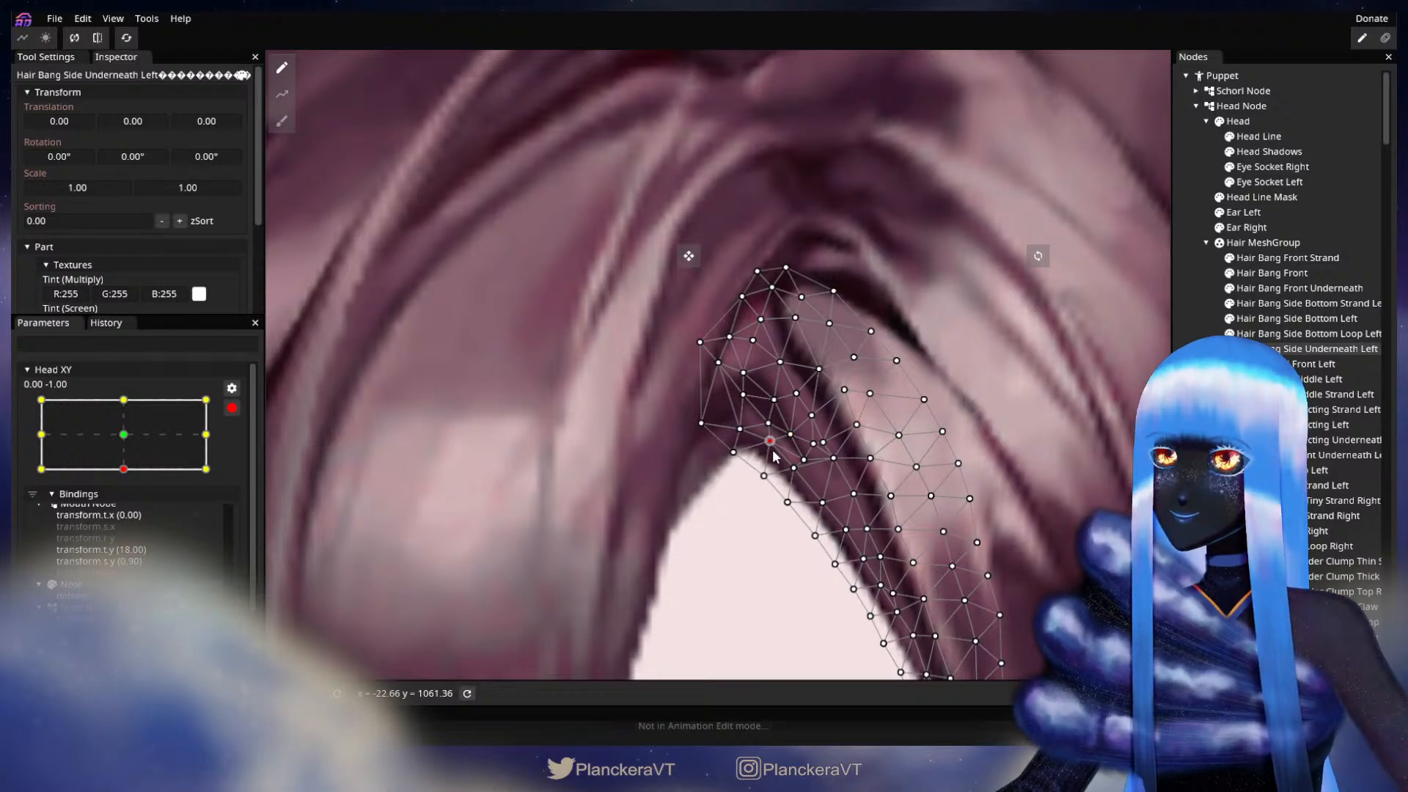
left_click(1027, 423)
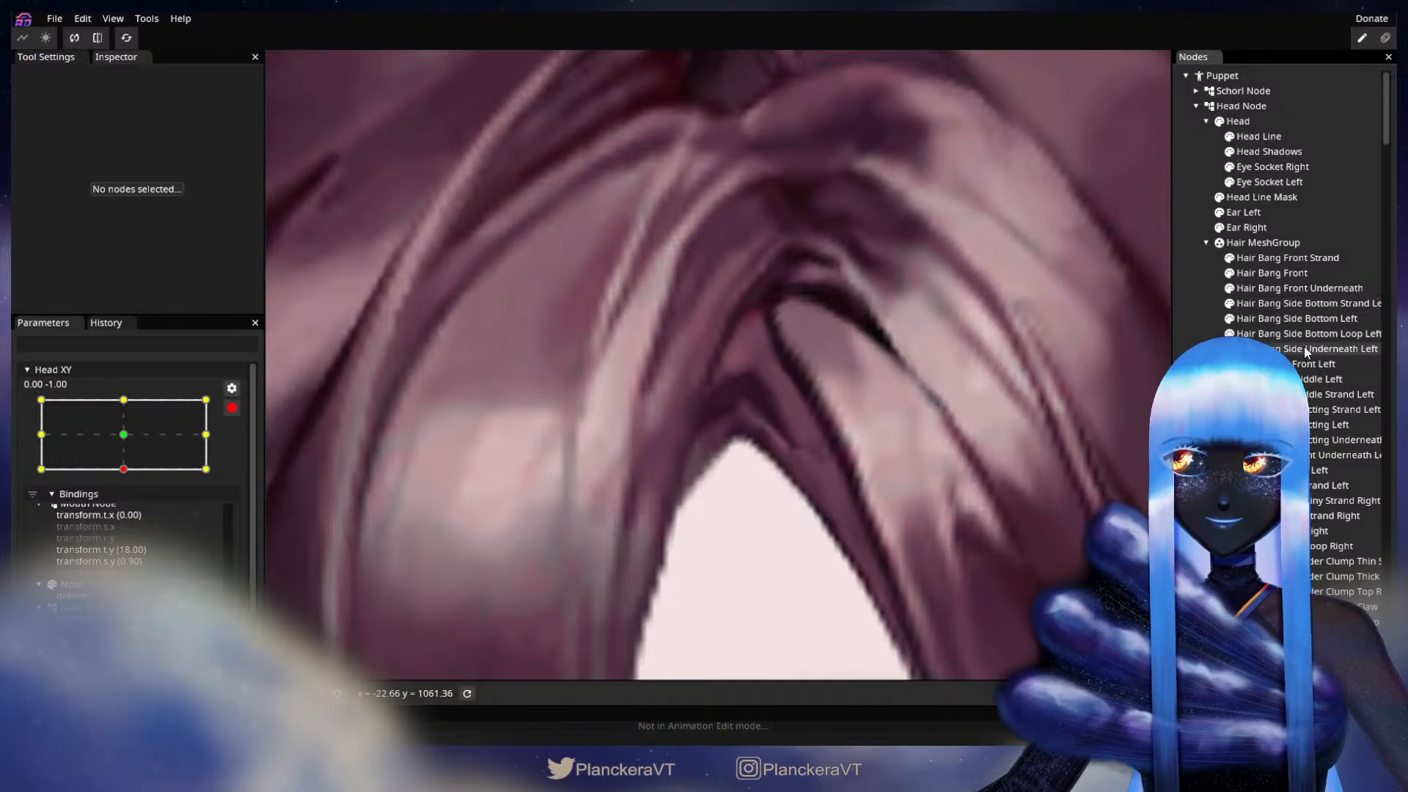
left_click(1306, 350)
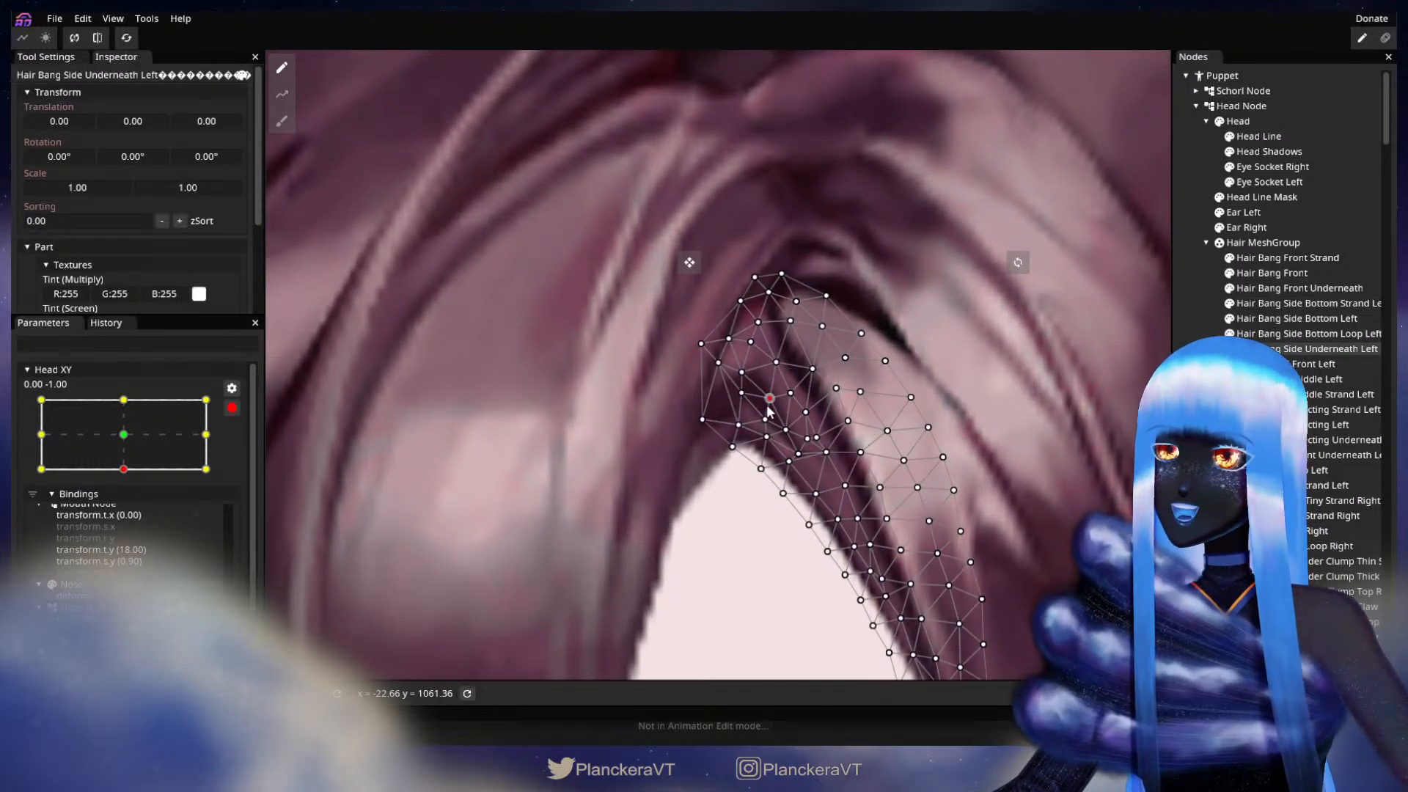
left_click(852, 515)
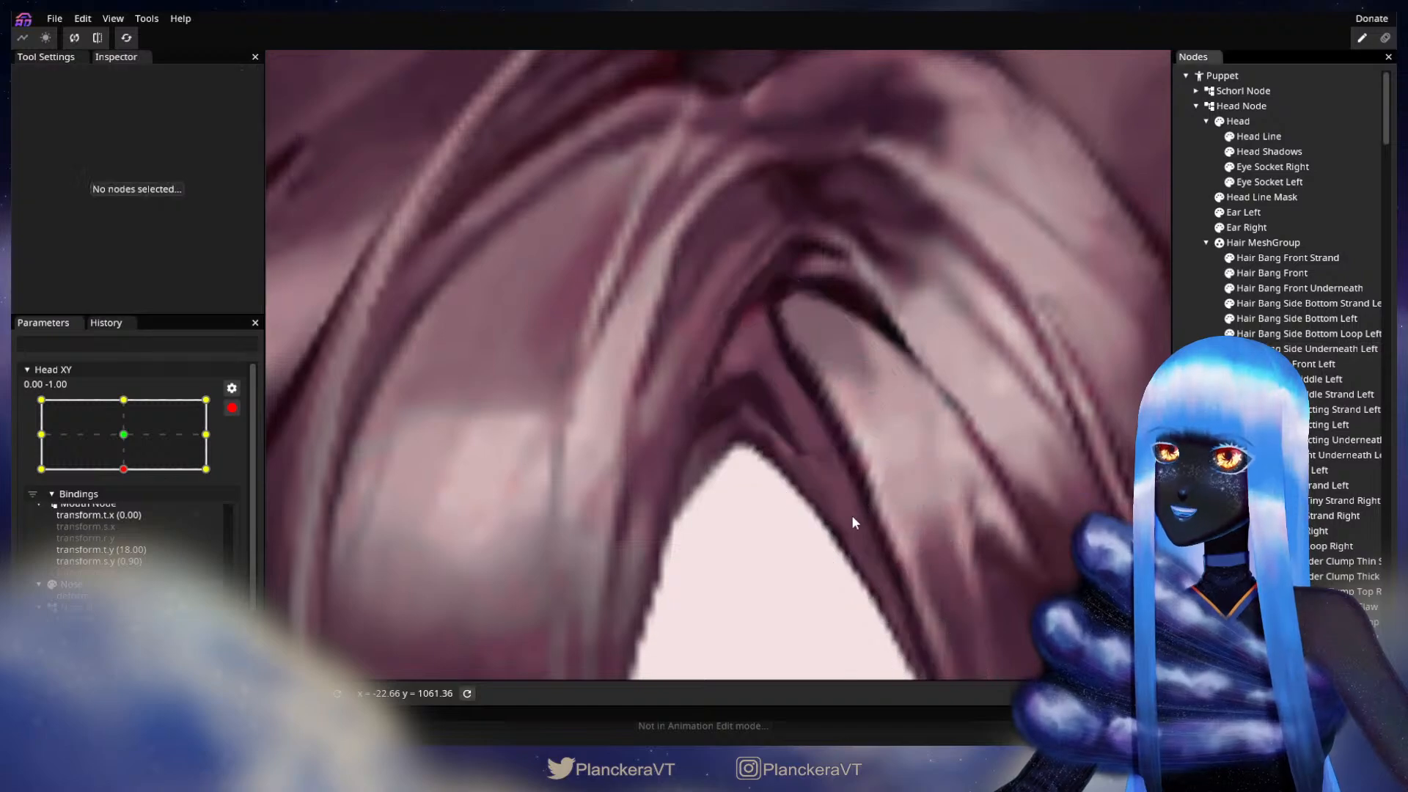
Step: Disarm Head XY and test the downward head tilt with the whole head in view
scroll(852, 514, "down", 6)
scroll(850, 529, "down", 6)
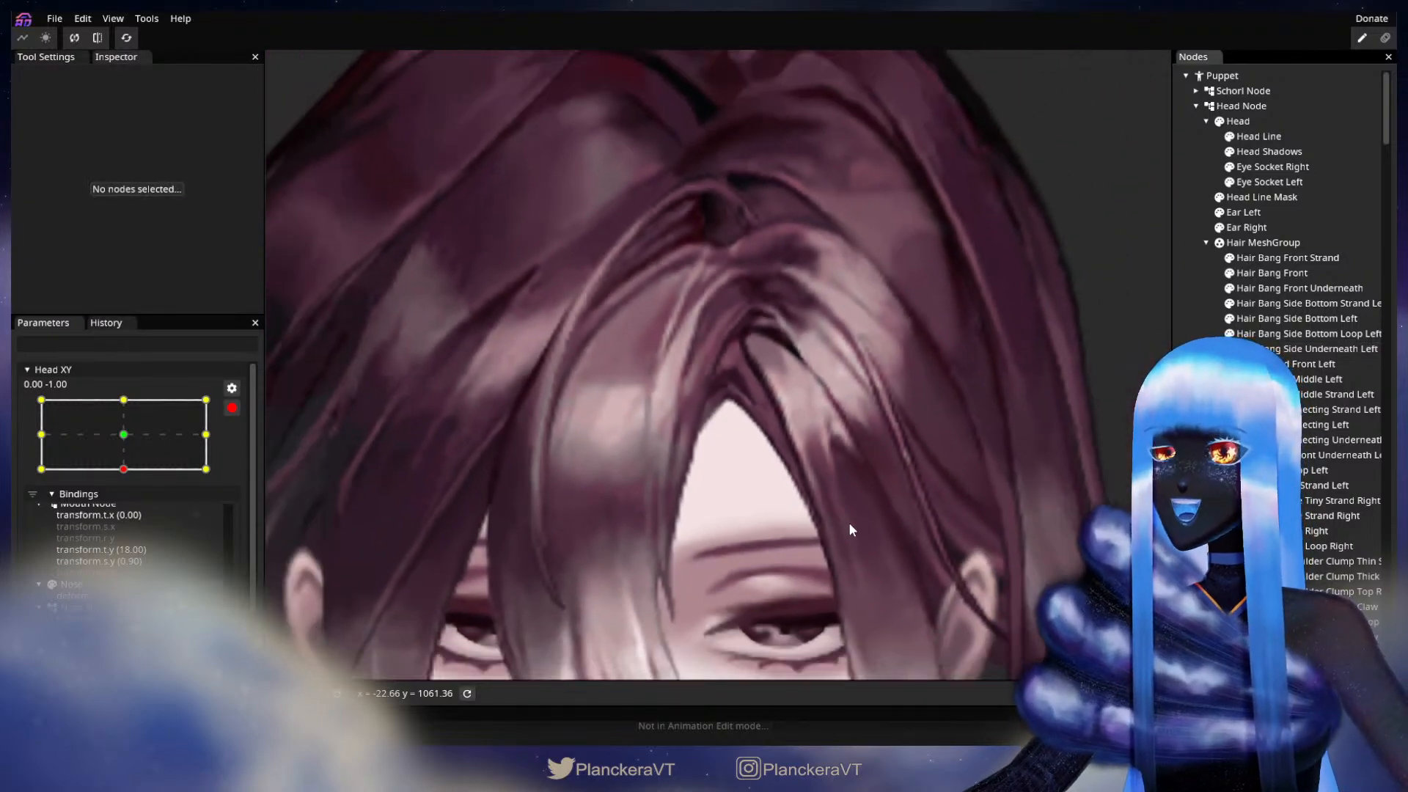
scroll(848, 523, "down", 5)
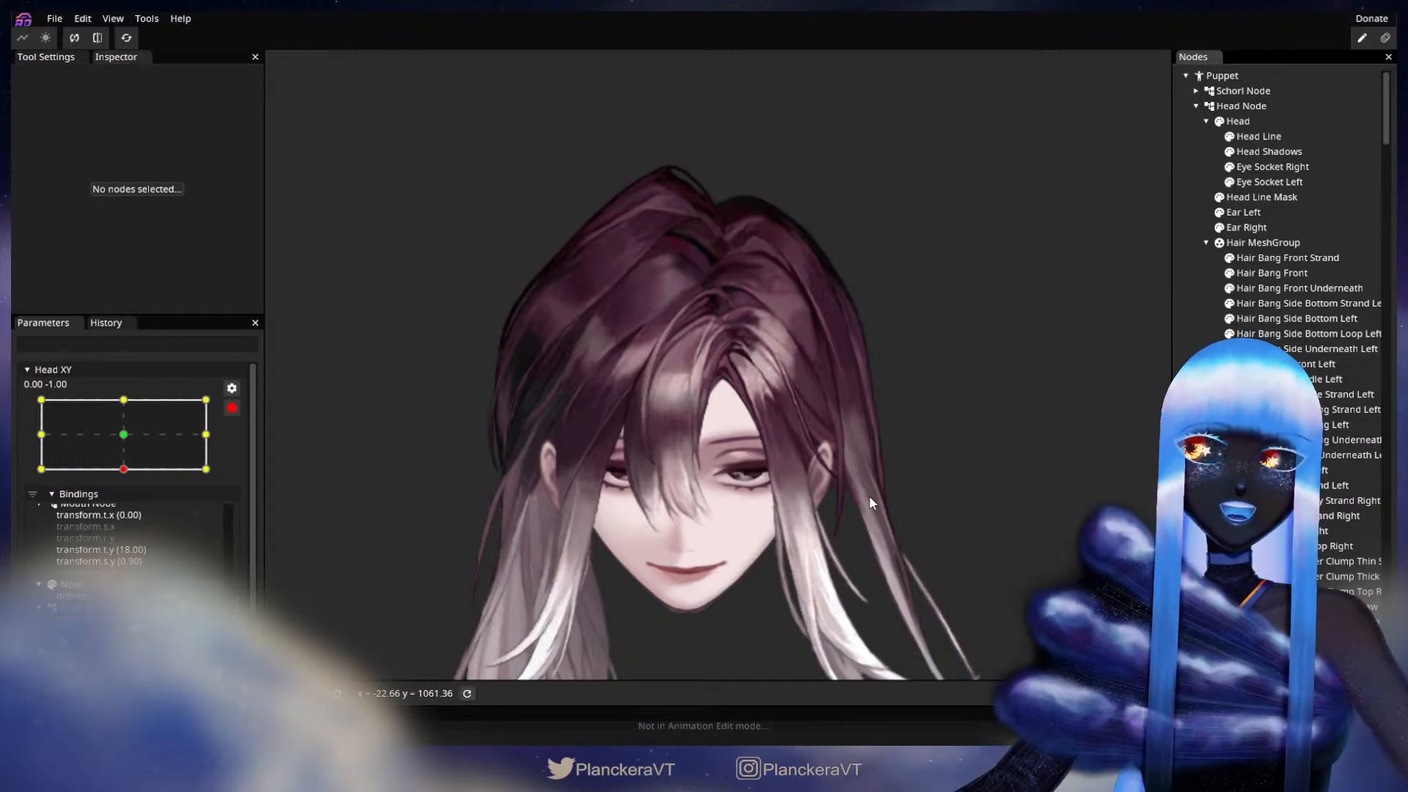
left_click_drag(869, 495, 931, 464)
scroll(889, 478, "down", 1)
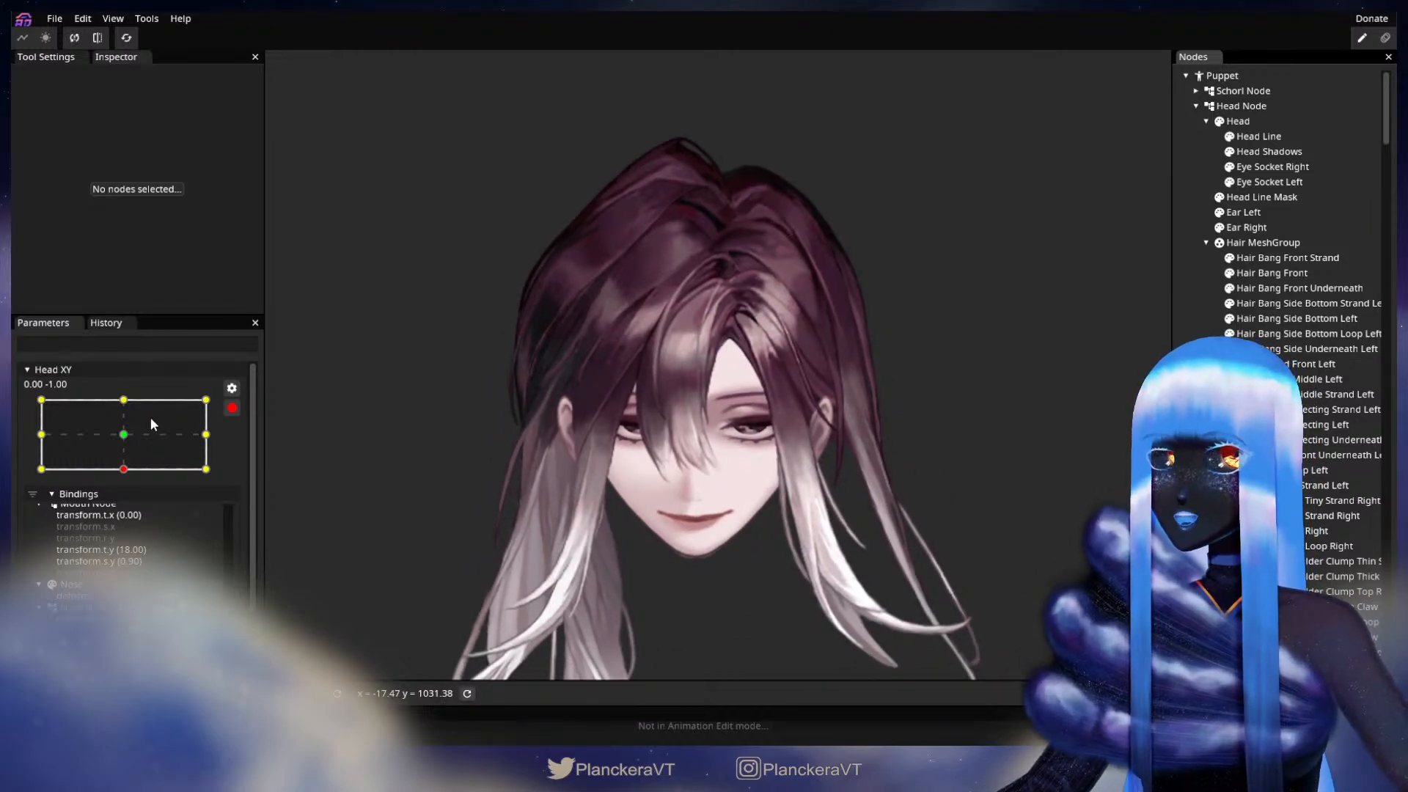
left_click(232, 409)
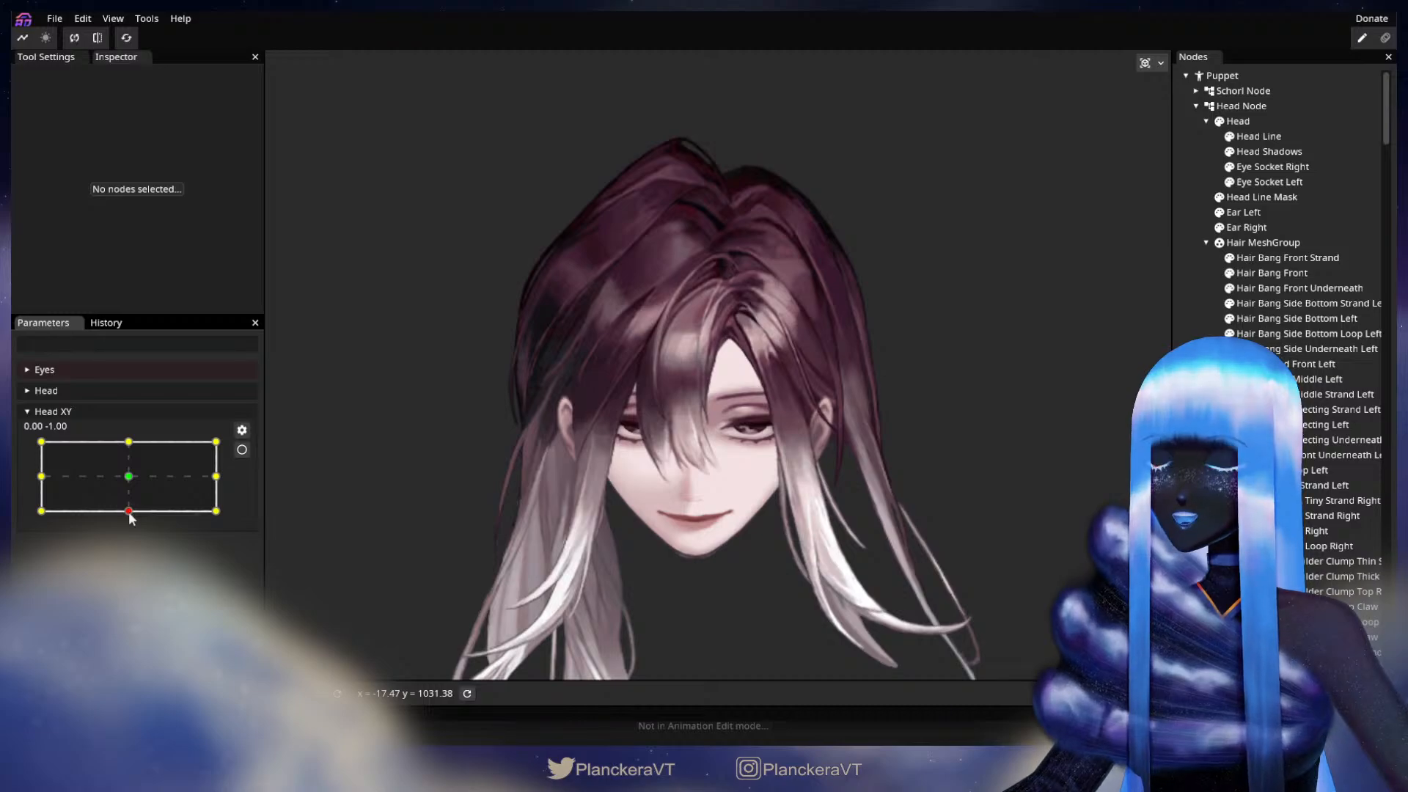
mouse_move(130, 514)
left_mouse_down()
mouse_move(131, 496)
mouse_move(133, 521)
left_mouse_up()
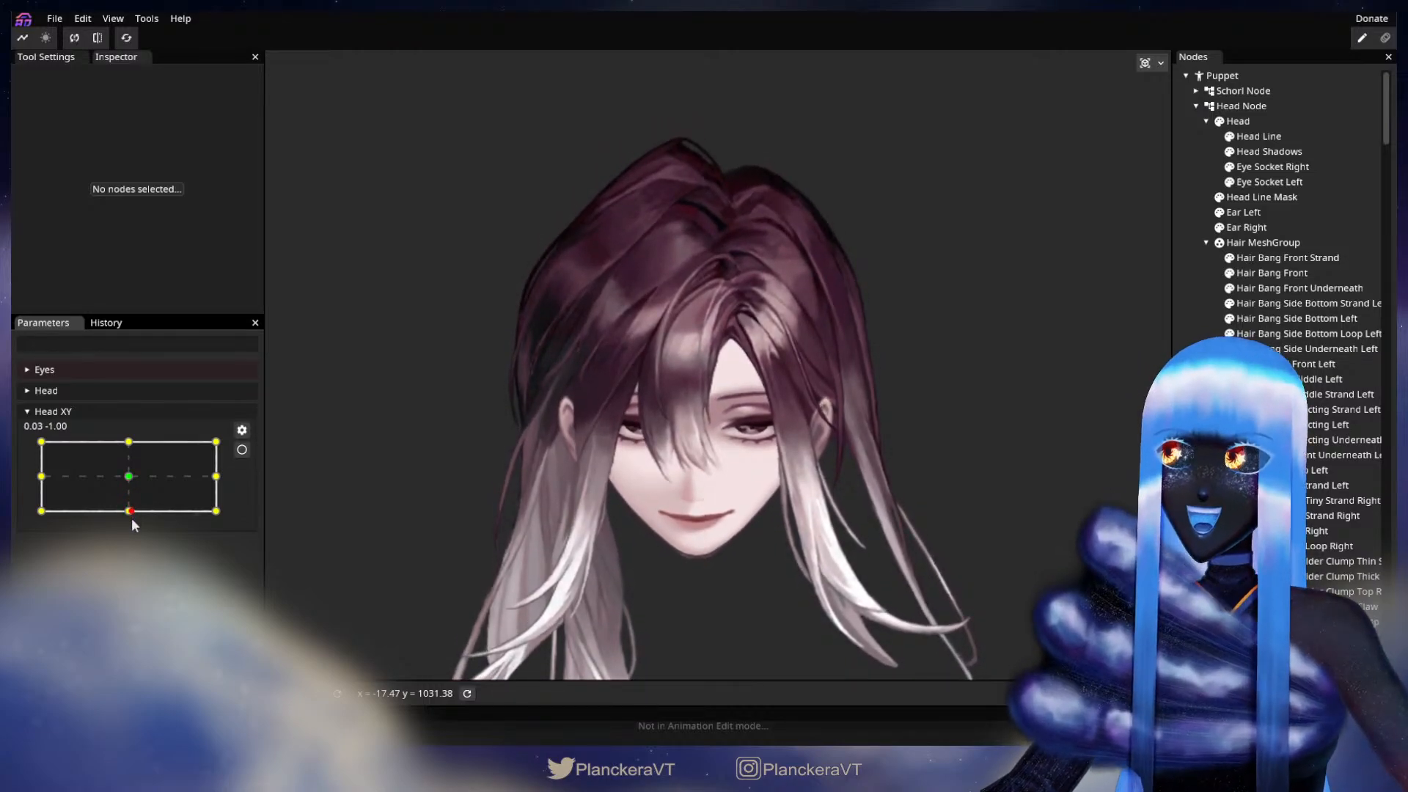
Step: Tilt the head fully up with Head XY at 0.00, 1.00, re-arm the parameter there, and inspect the bangs around the parting
left_click_drag(134, 529, 132, 451)
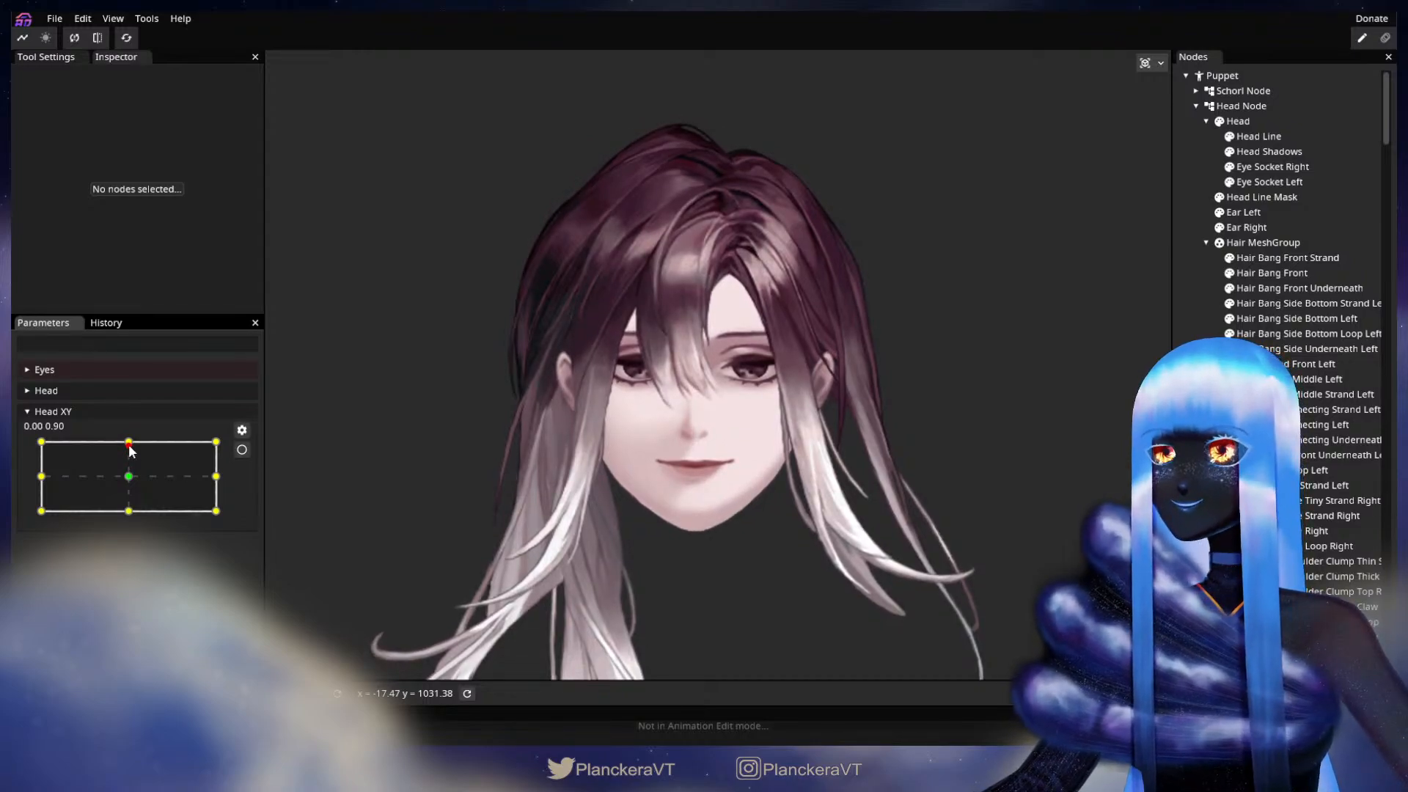
mouse_move(132, 451)
left_mouse_down()
mouse_move(129, 482)
mouse_move(131, 444)
left_mouse_up()
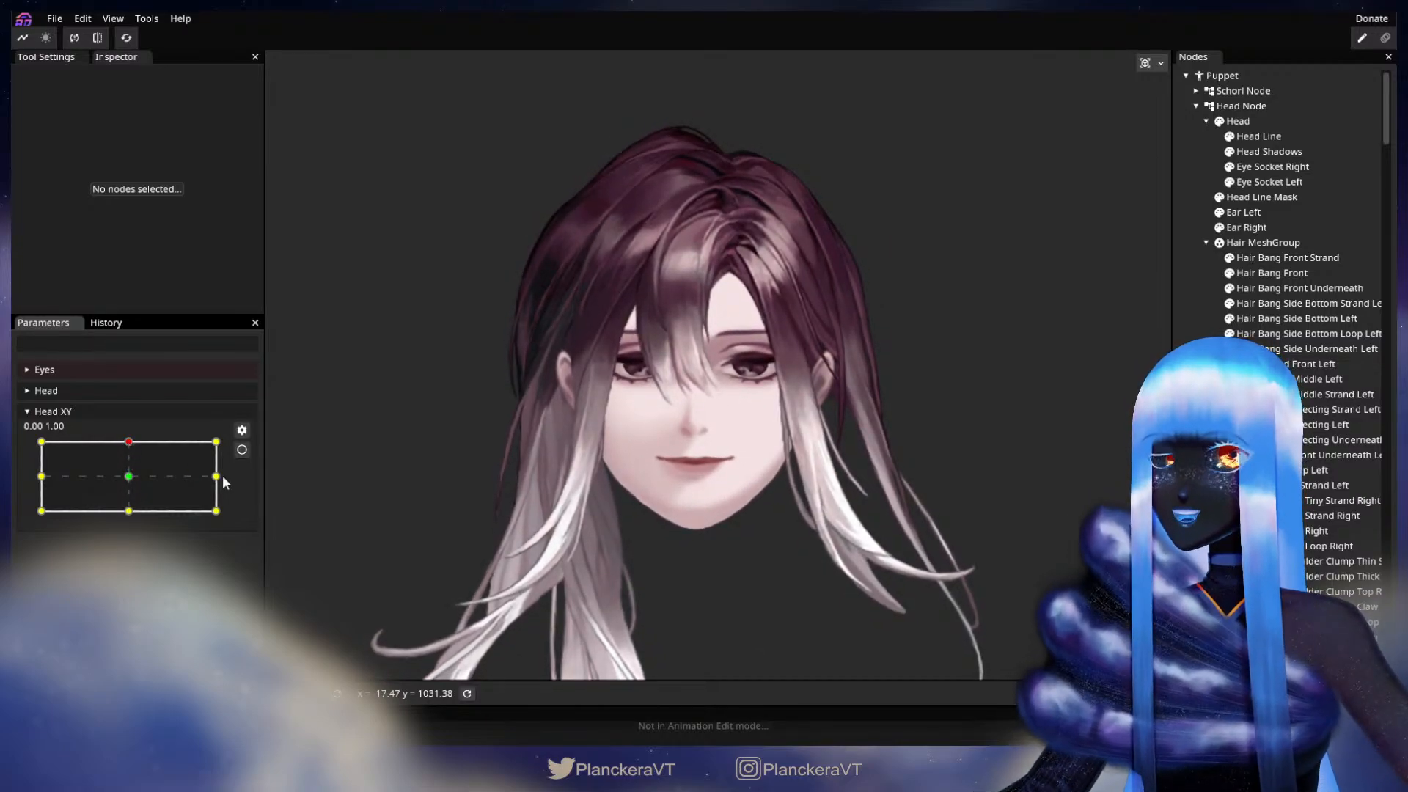
left_click(242, 450)
scroll(590, 523, "up", 4)
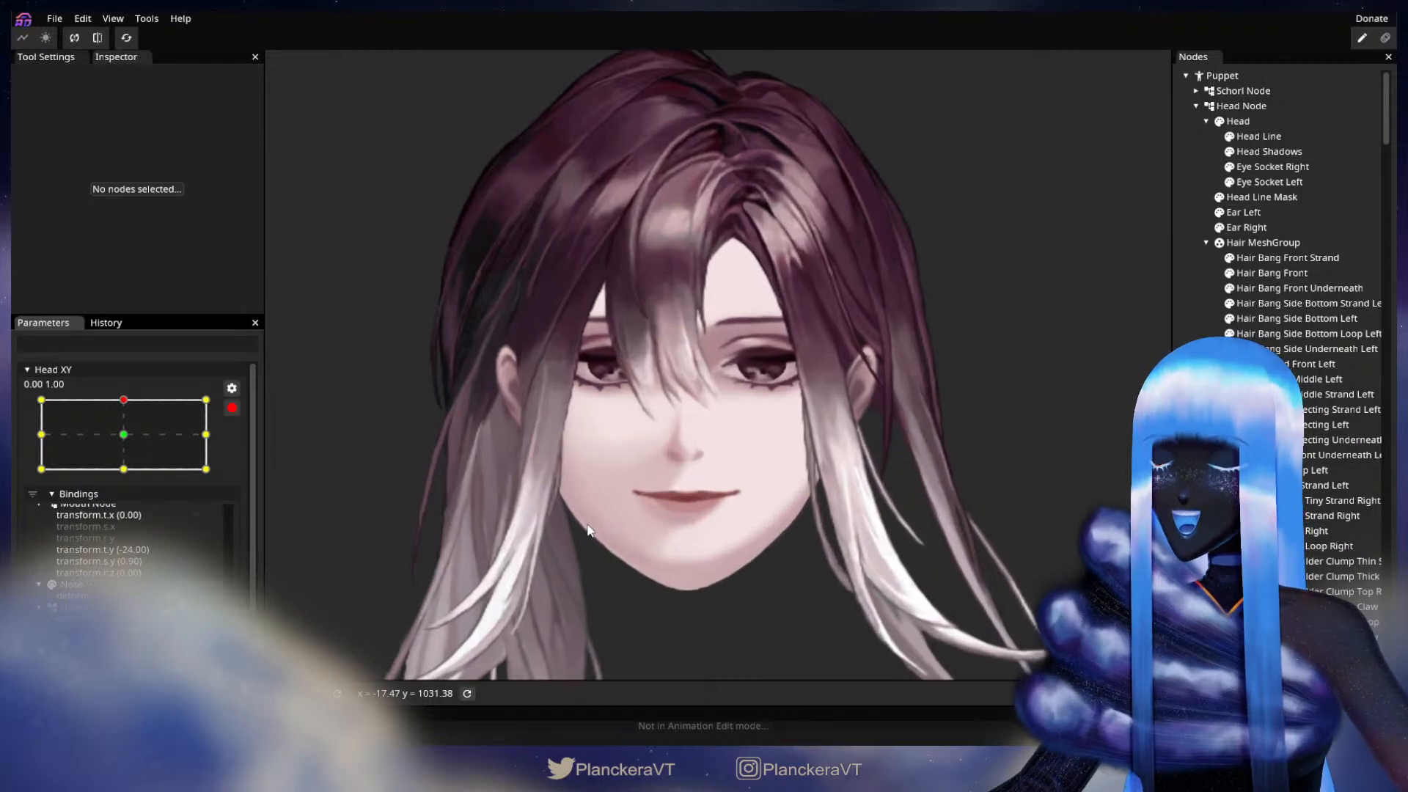
scroll(590, 524, "up", 6)
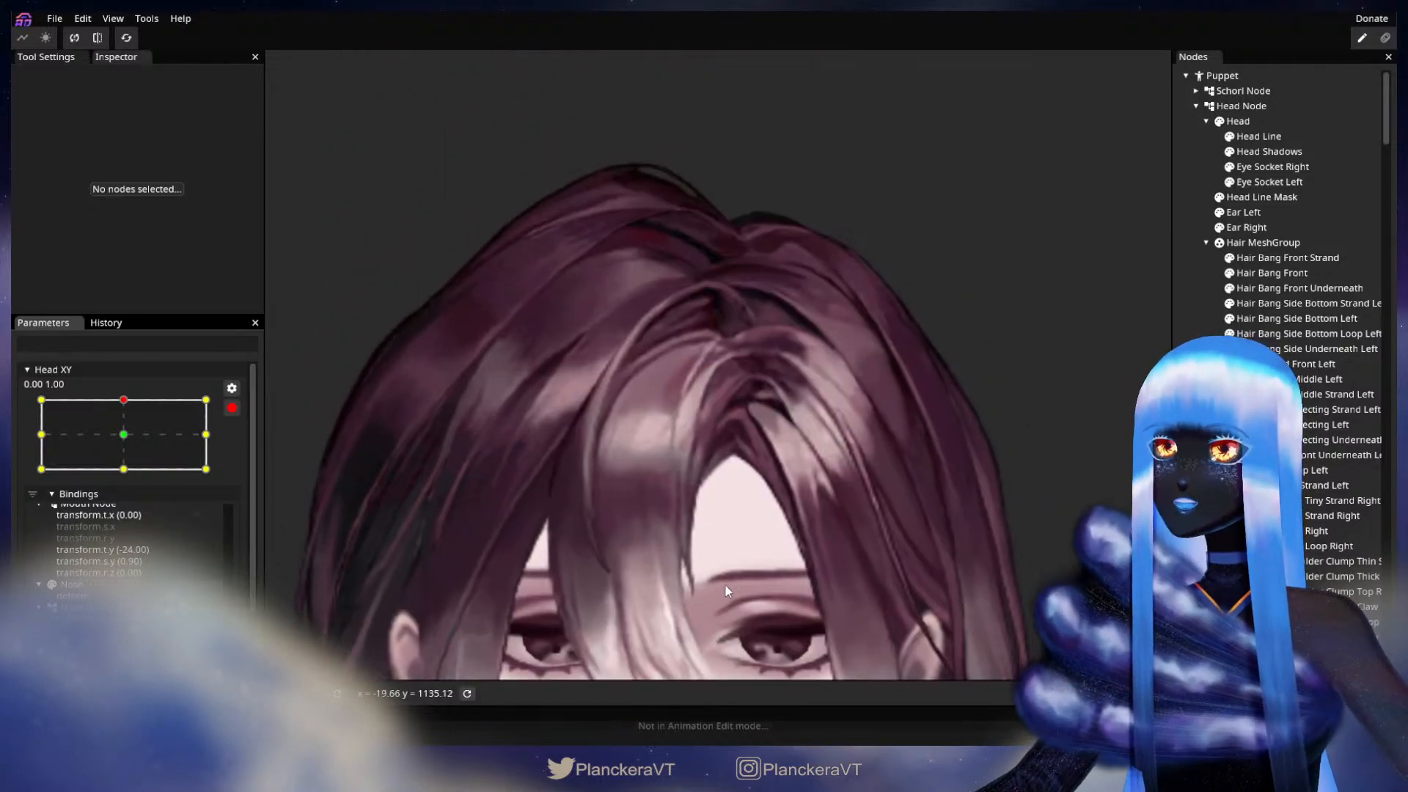
scroll(726, 594, "up", 6)
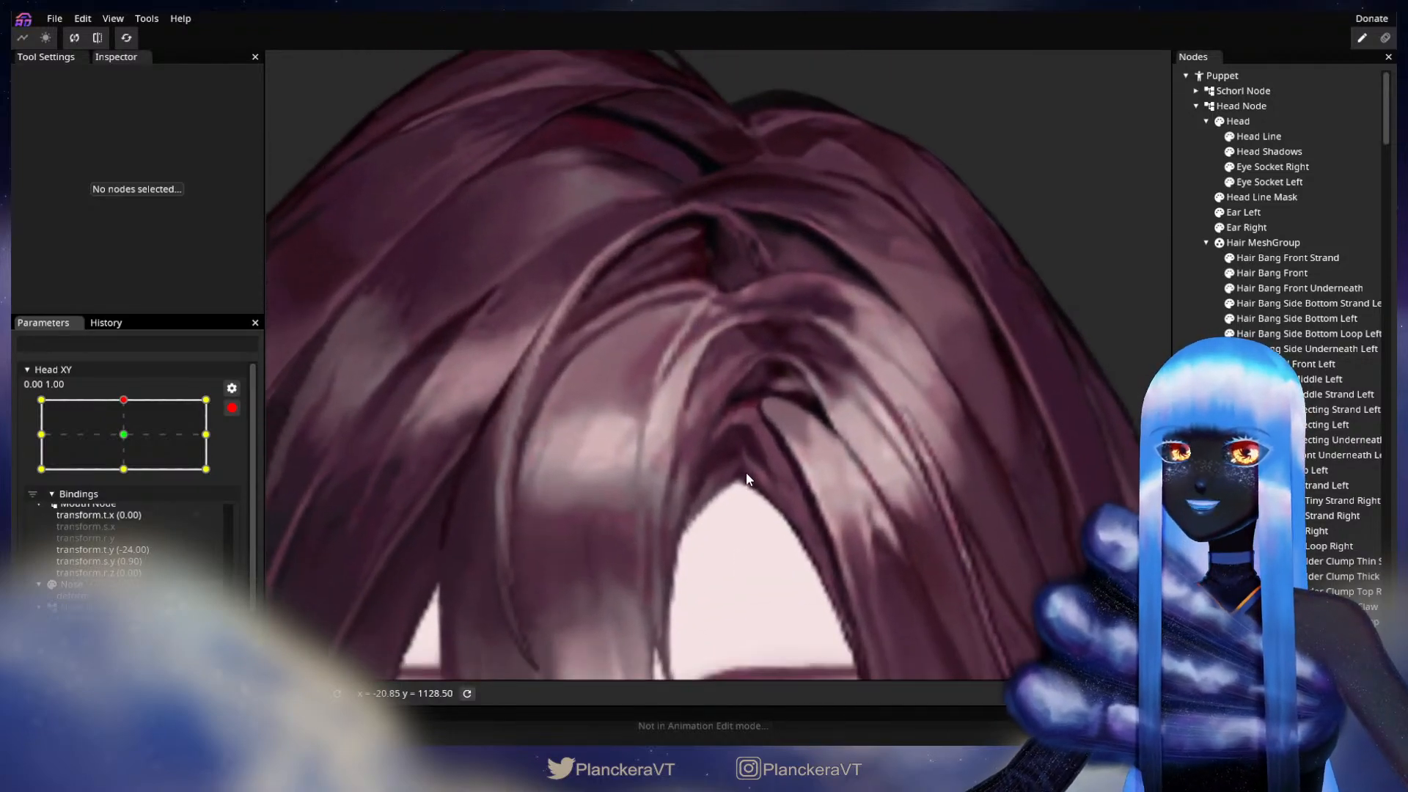
Step: Adjust an inner vertex at the upper end of Hair Bang Front Underneath, and deselect the part
scroll(746, 474, "up", 6)
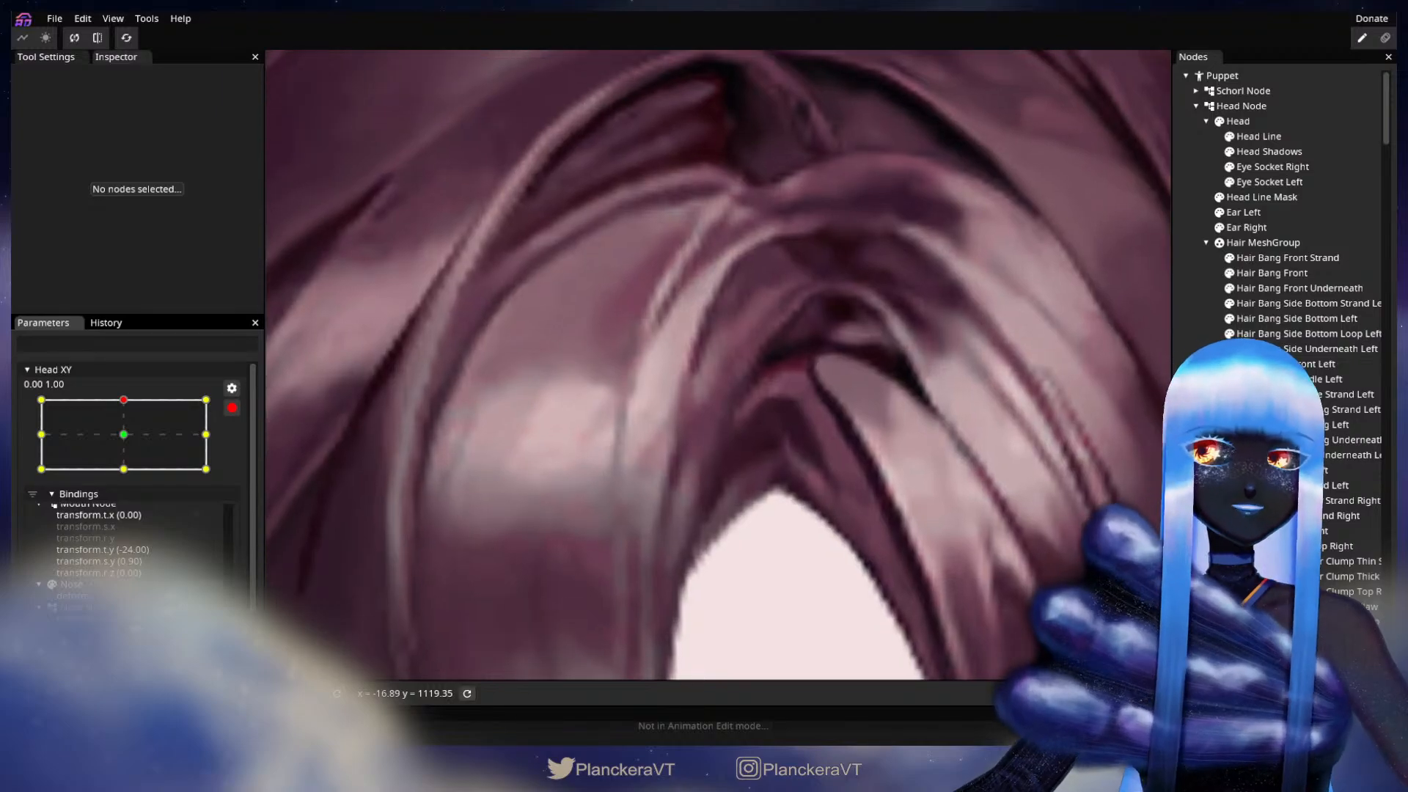
left_click(1291, 288)
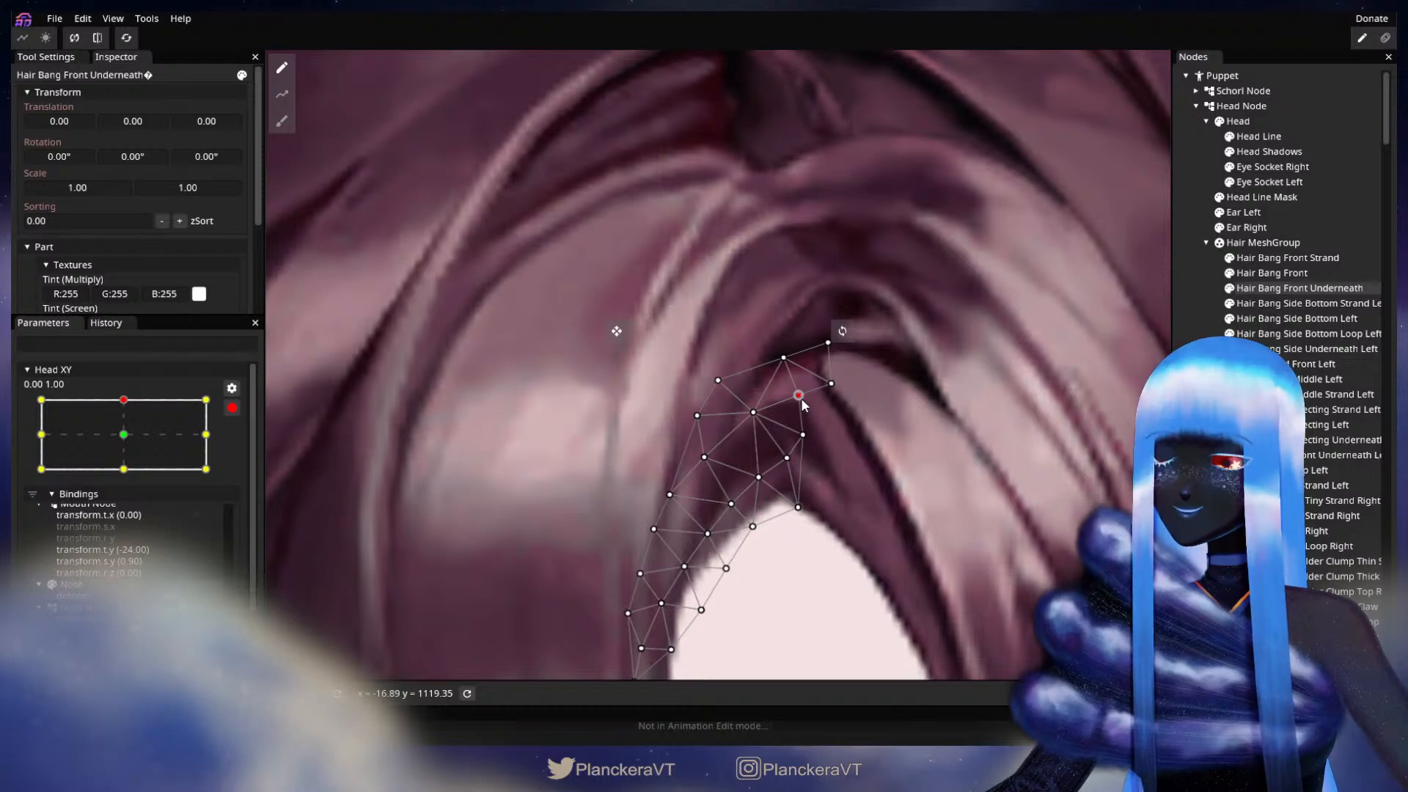
key("Escape")
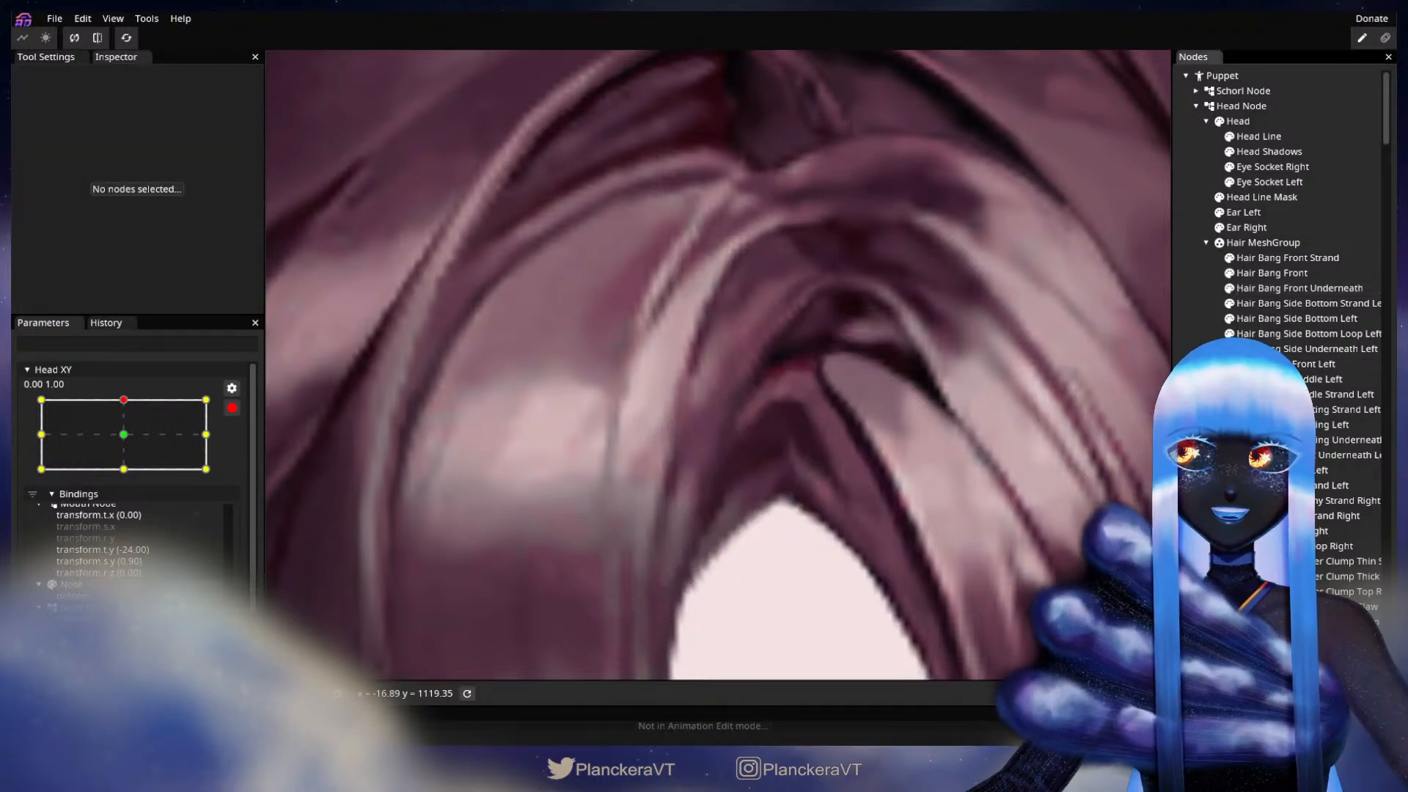
Step: Disarm Head XY, test the upward head tilt with the whole head in view, and re-arm it at 0.00, 1.00
scroll(832, 579, "down", 5)
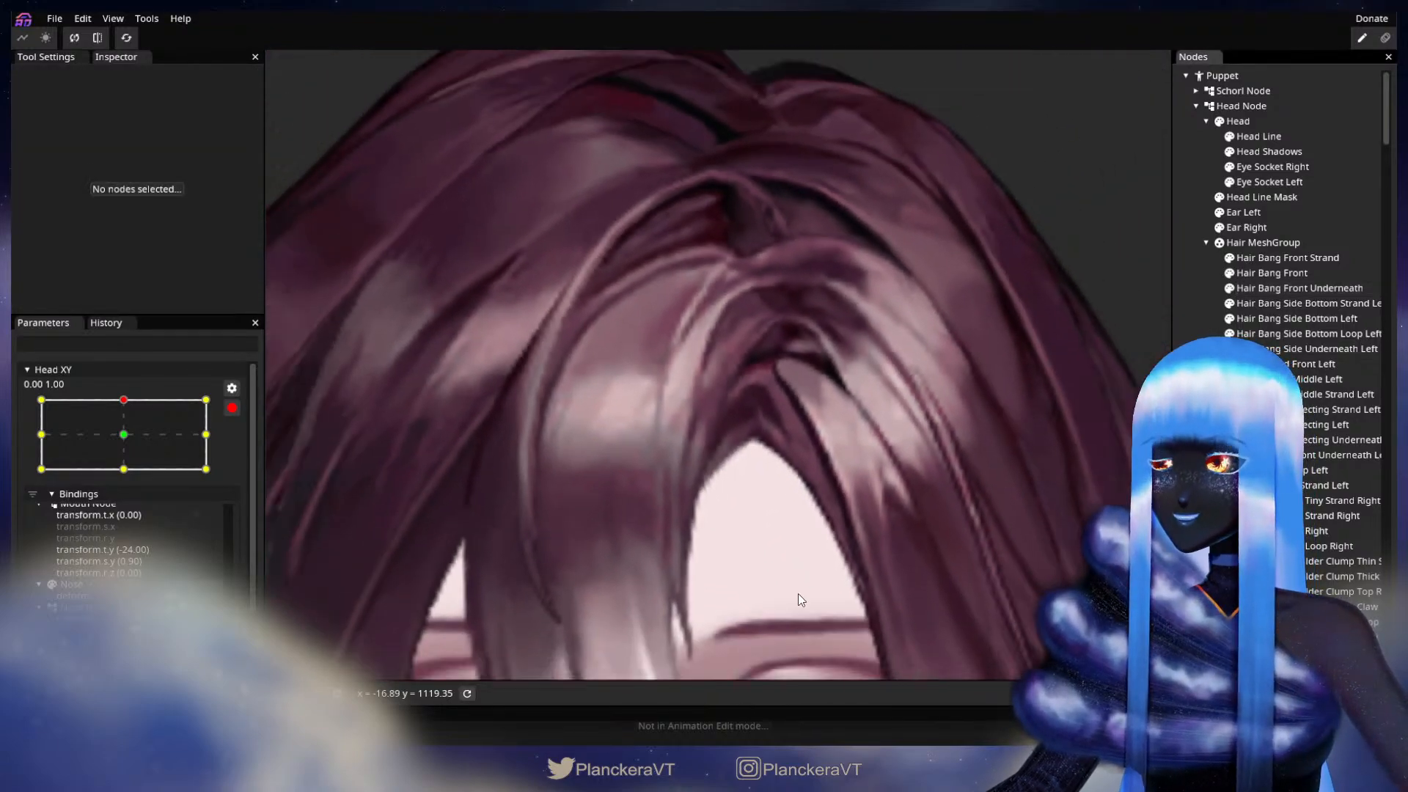
scroll(798, 596, "down", 5)
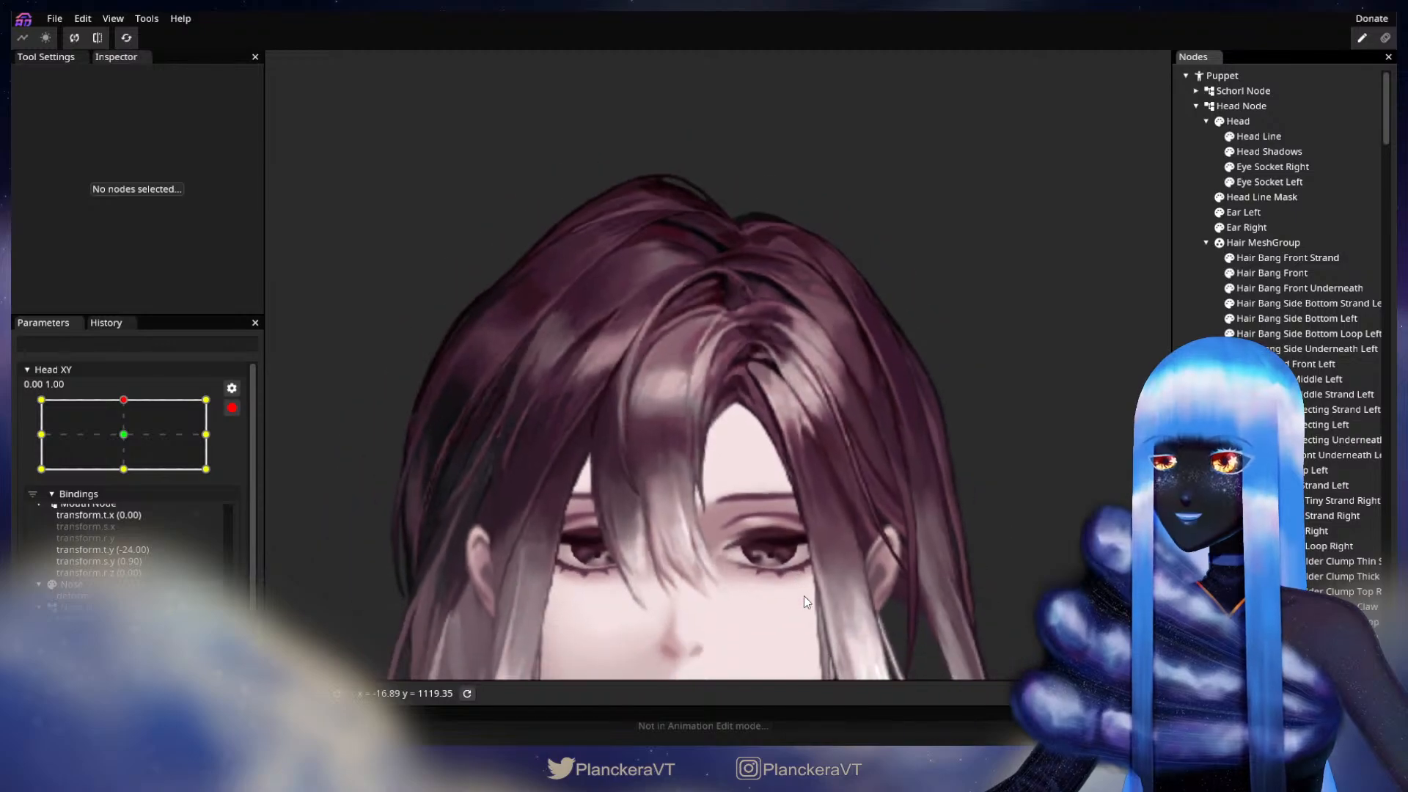
scroll(804, 595, "down", 3)
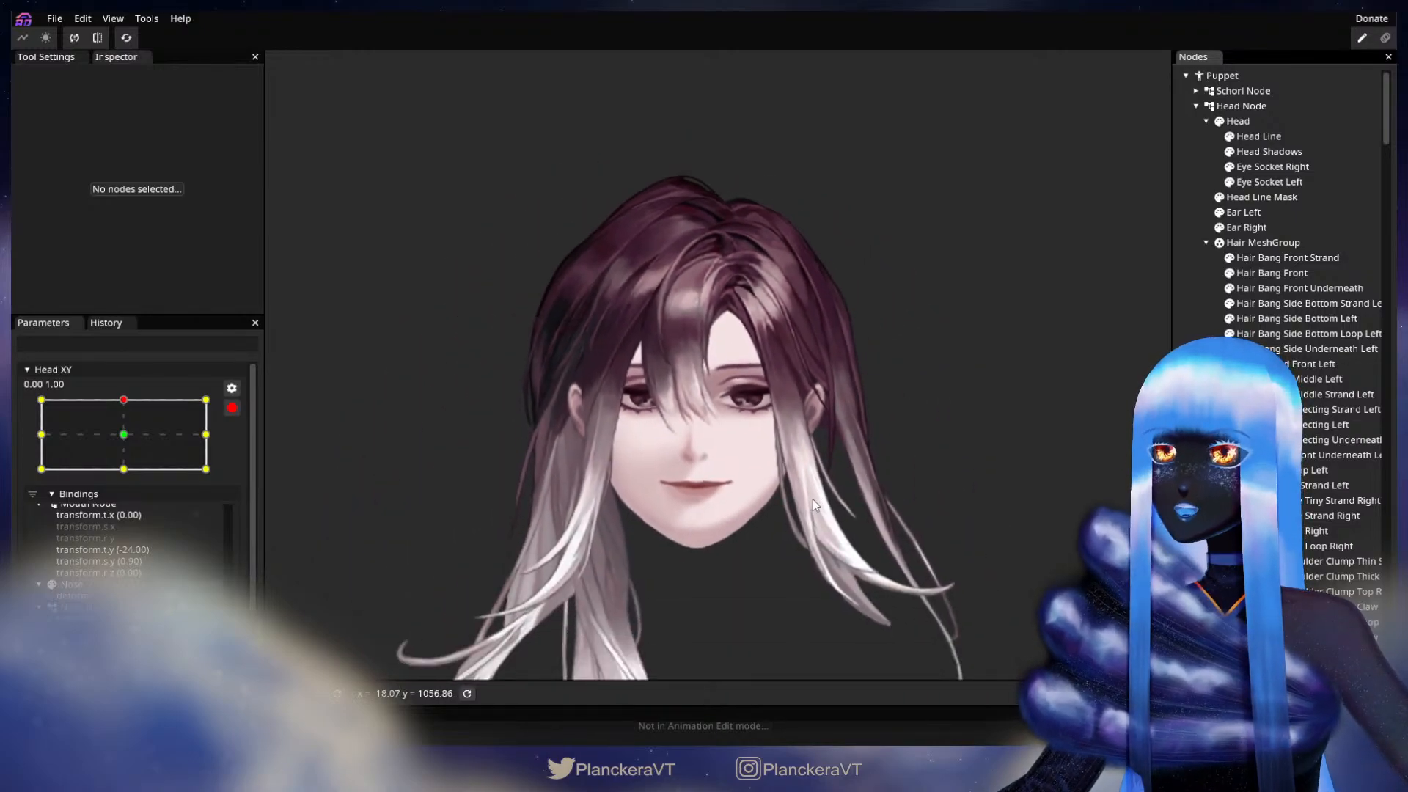
left_click(231, 411)
mouse_move(126, 452)
left_mouse_down()
mouse_move(129, 516)
mouse_move(128, 440)
left_mouse_up()
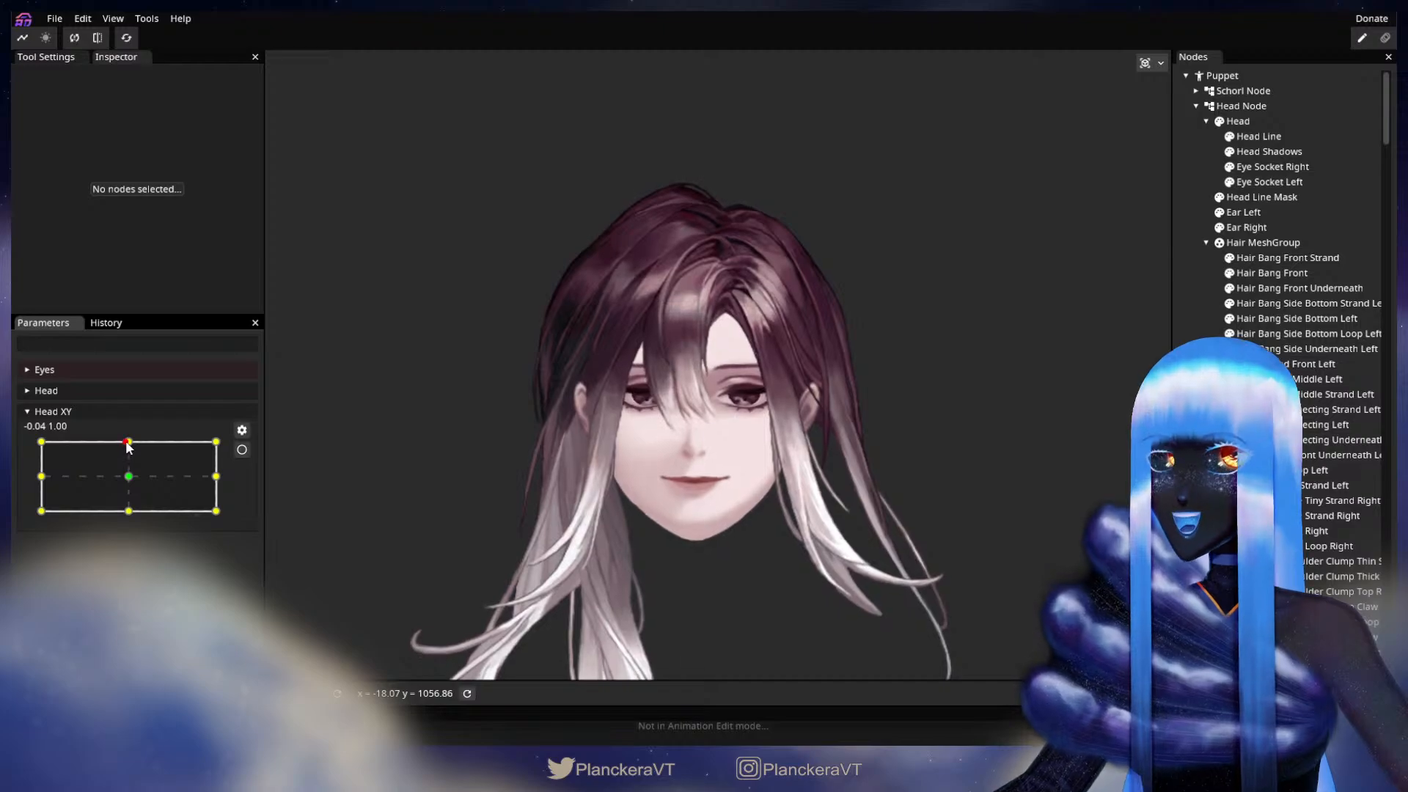
left_click(242, 449)
Step: Nudge the inner vertices of Hair Bang Front Underneath just below its upper end, and deselect the part
scroll(762, 431, "up", 3)
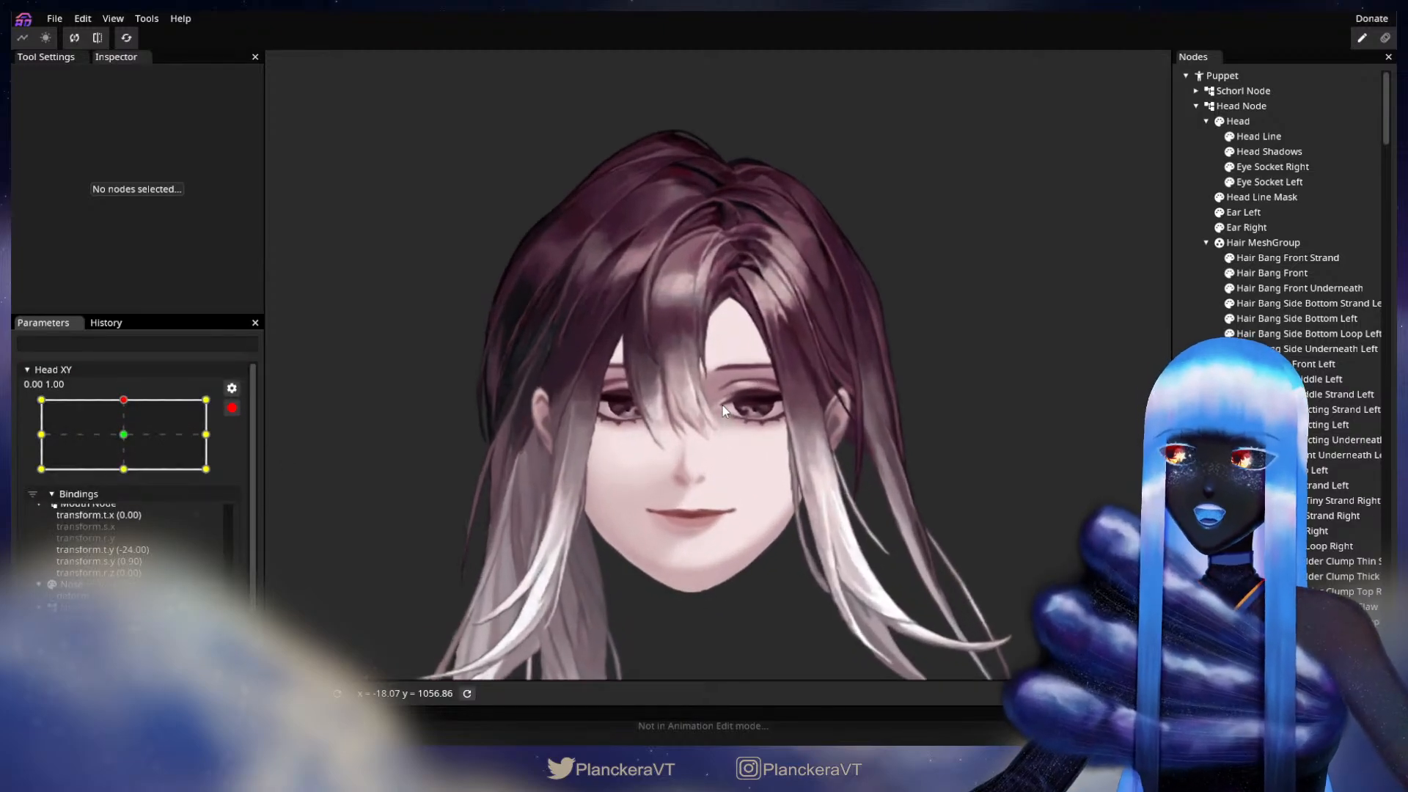
scroll(737, 397, "up", 5)
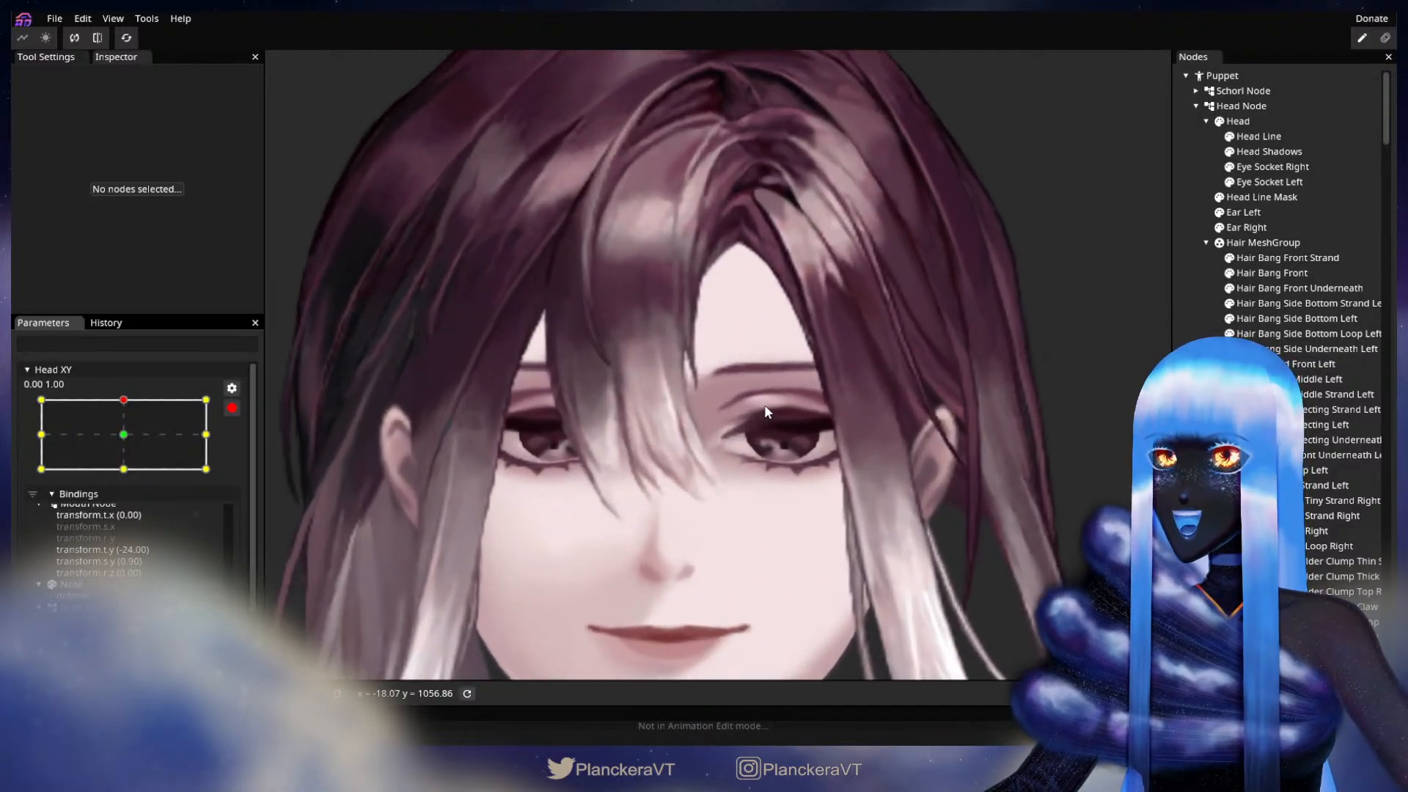
scroll(782, 411, "up", 5)
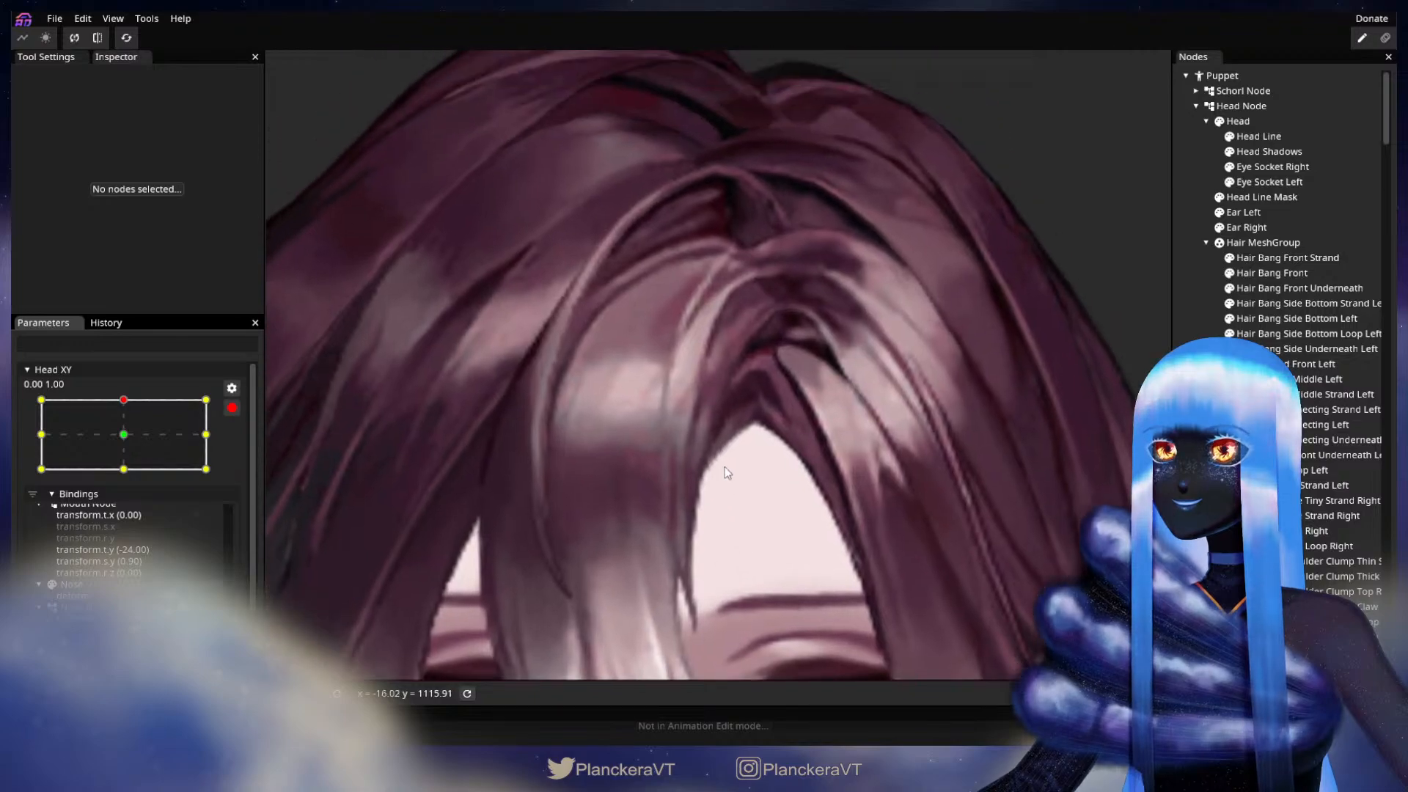
scroll(737, 478, "up", 4)
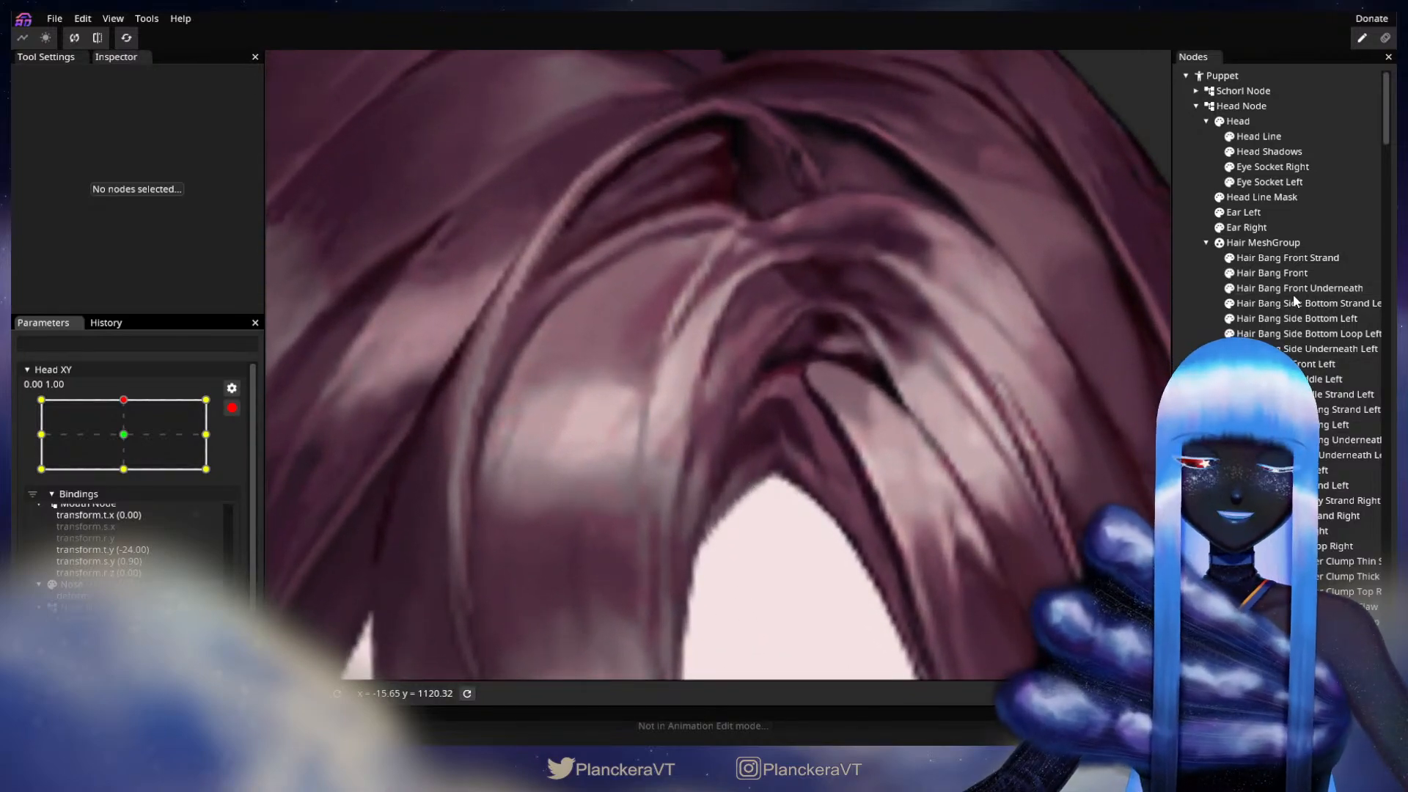
scroll(781, 418, "up", 3)
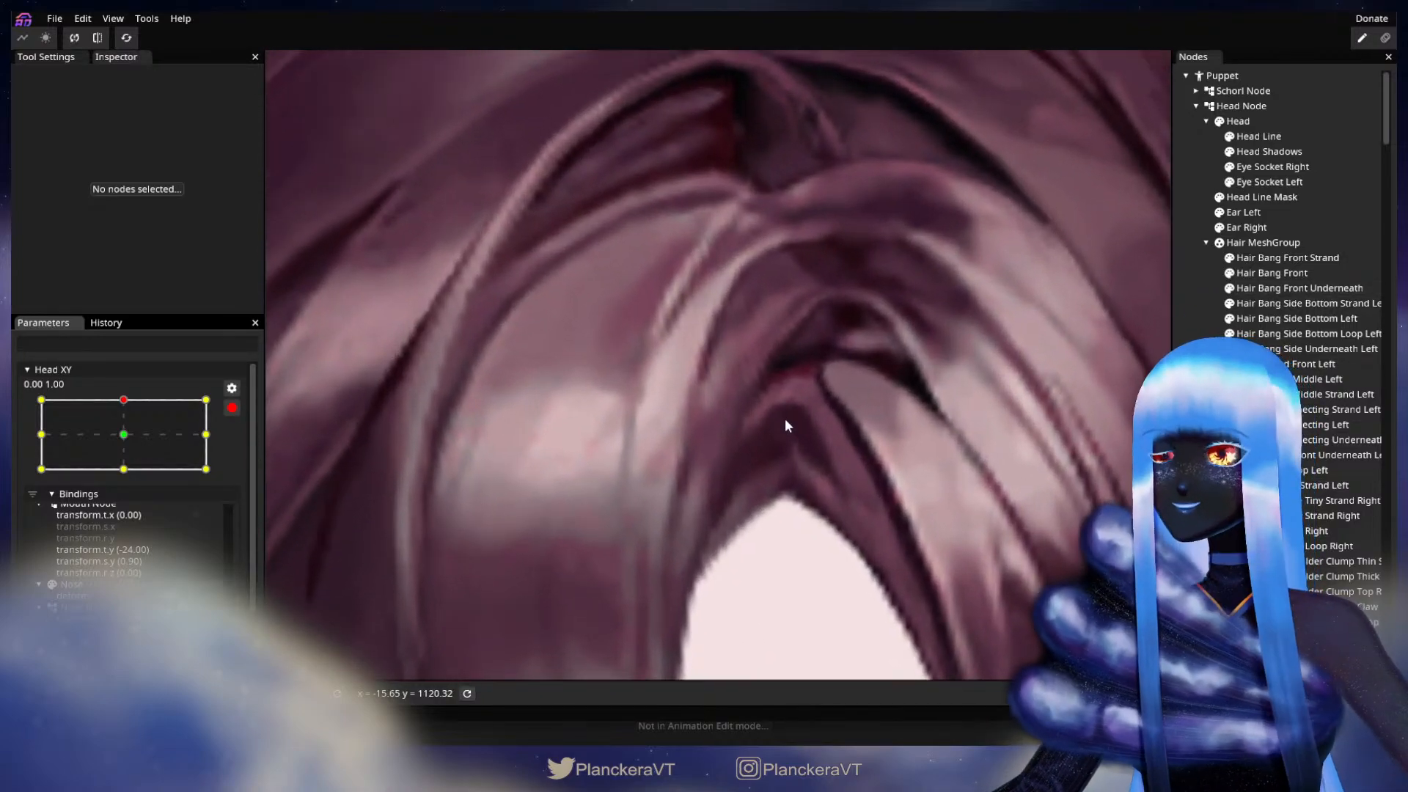
left_click(1331, 348)
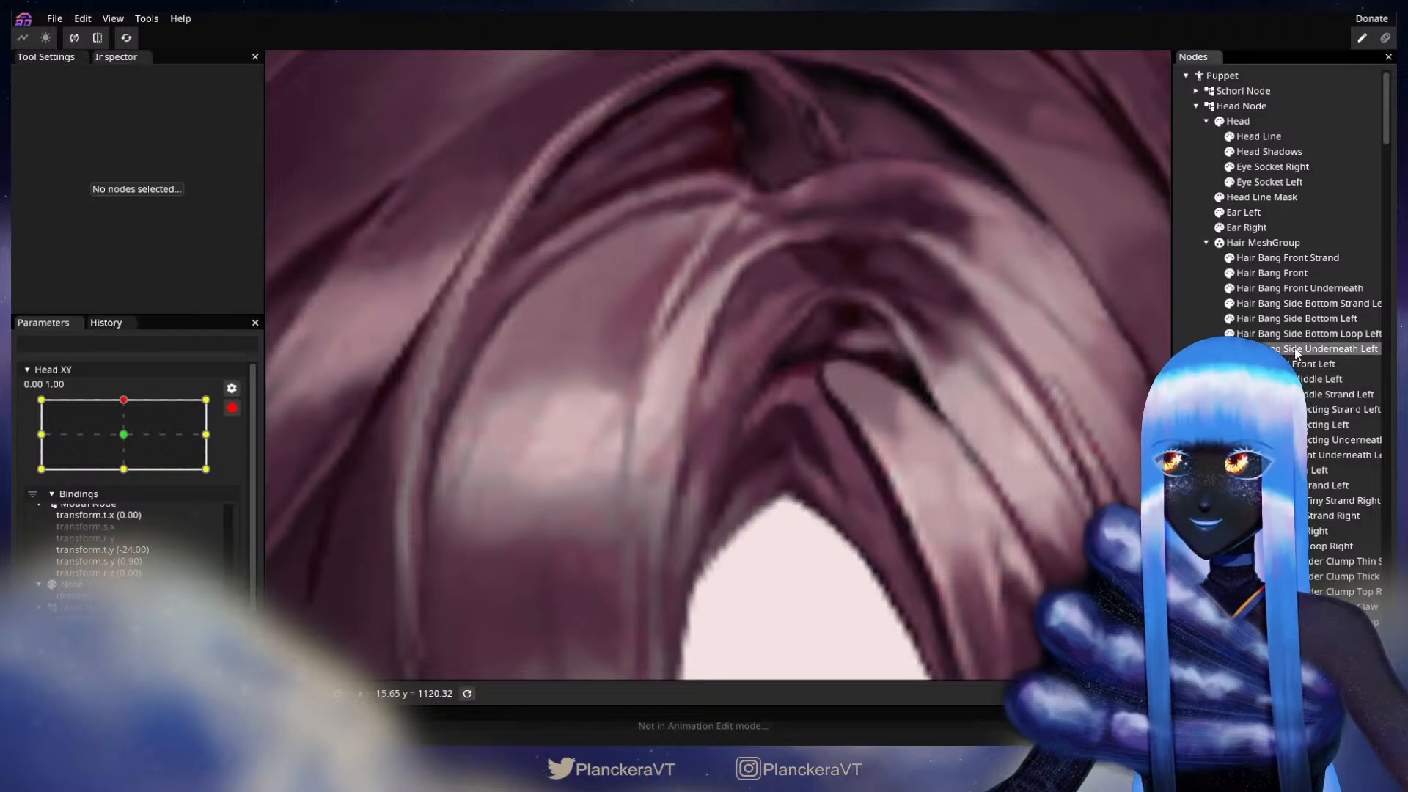
left_click(1297, 292)
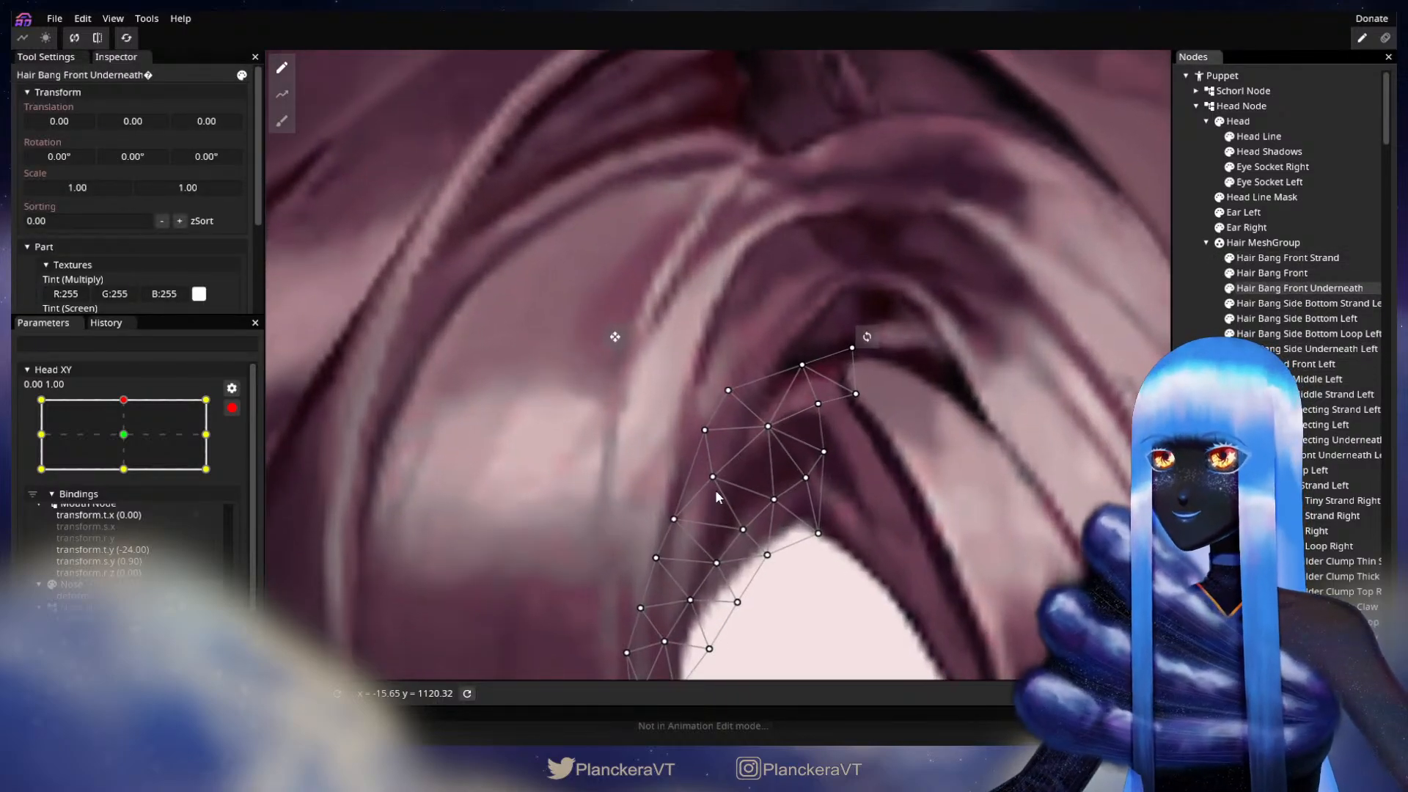
left_click_drag(712, 484, 710, 480)
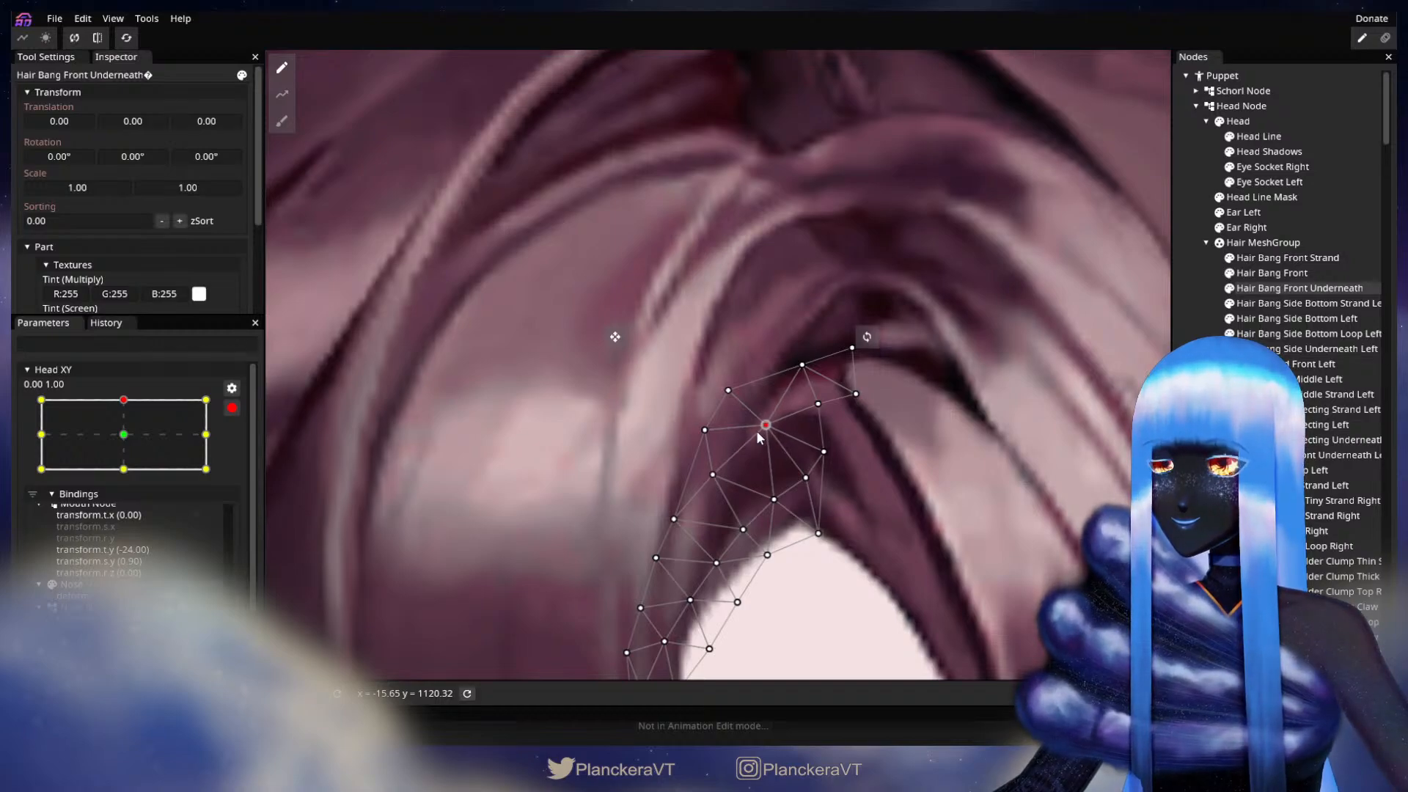
left_click(982, 473)
scroll(910, 528, "down", 2)
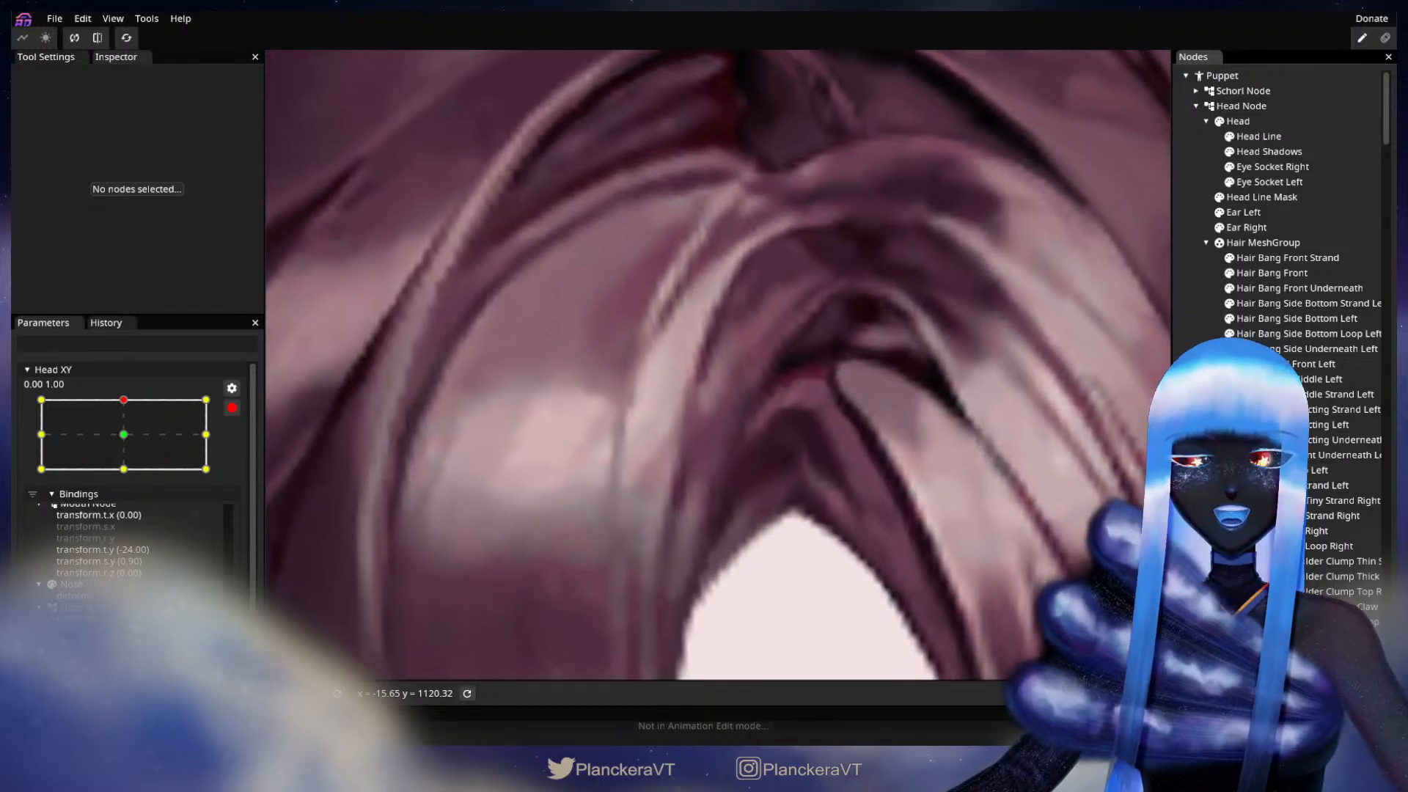
Step: Shift the outer corner vertex at the upper end of Hair Bang Front Underneath slightly inward, and deselect the part
left_click(1298, 288)
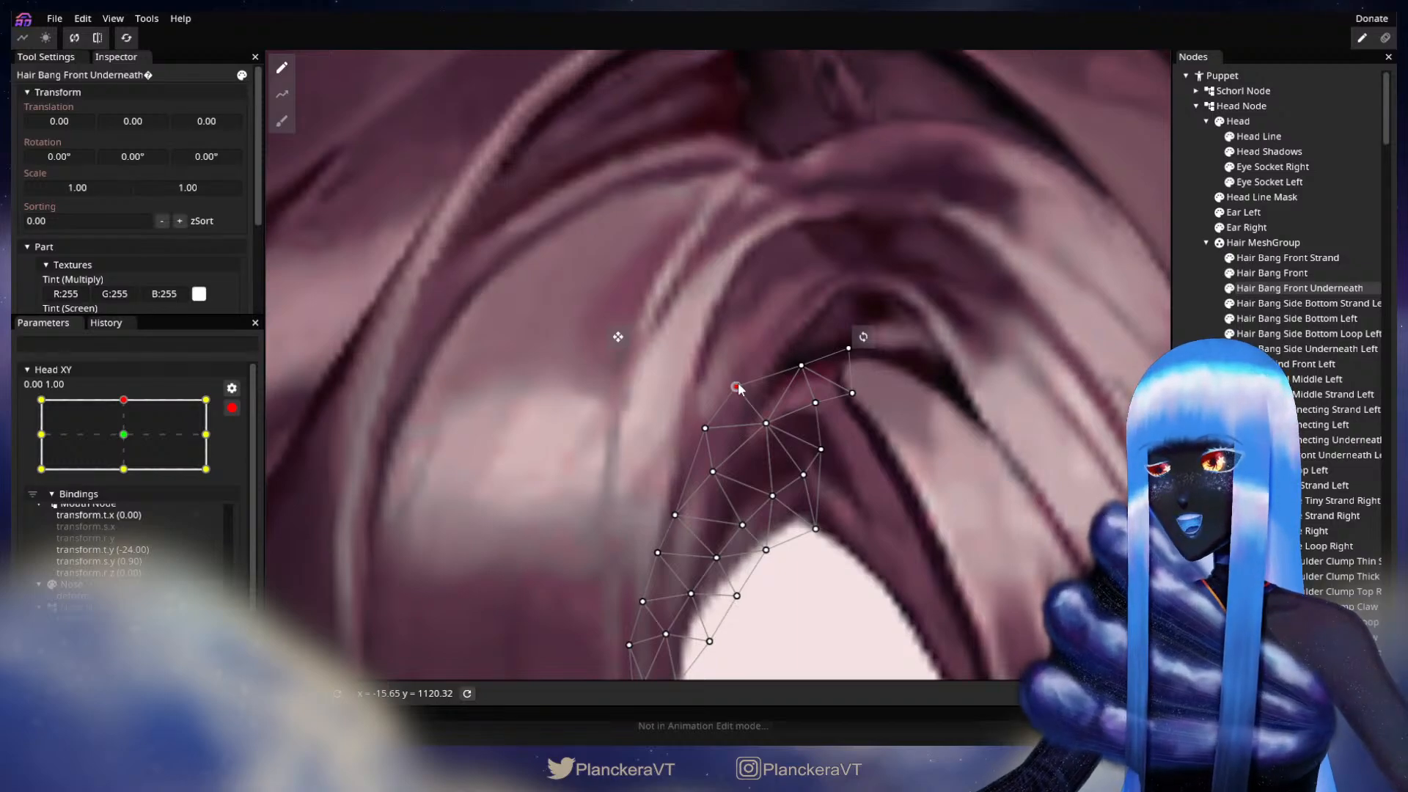
scroll(989, 482, "down", 1)
scroll(989, 481, "down", 2)
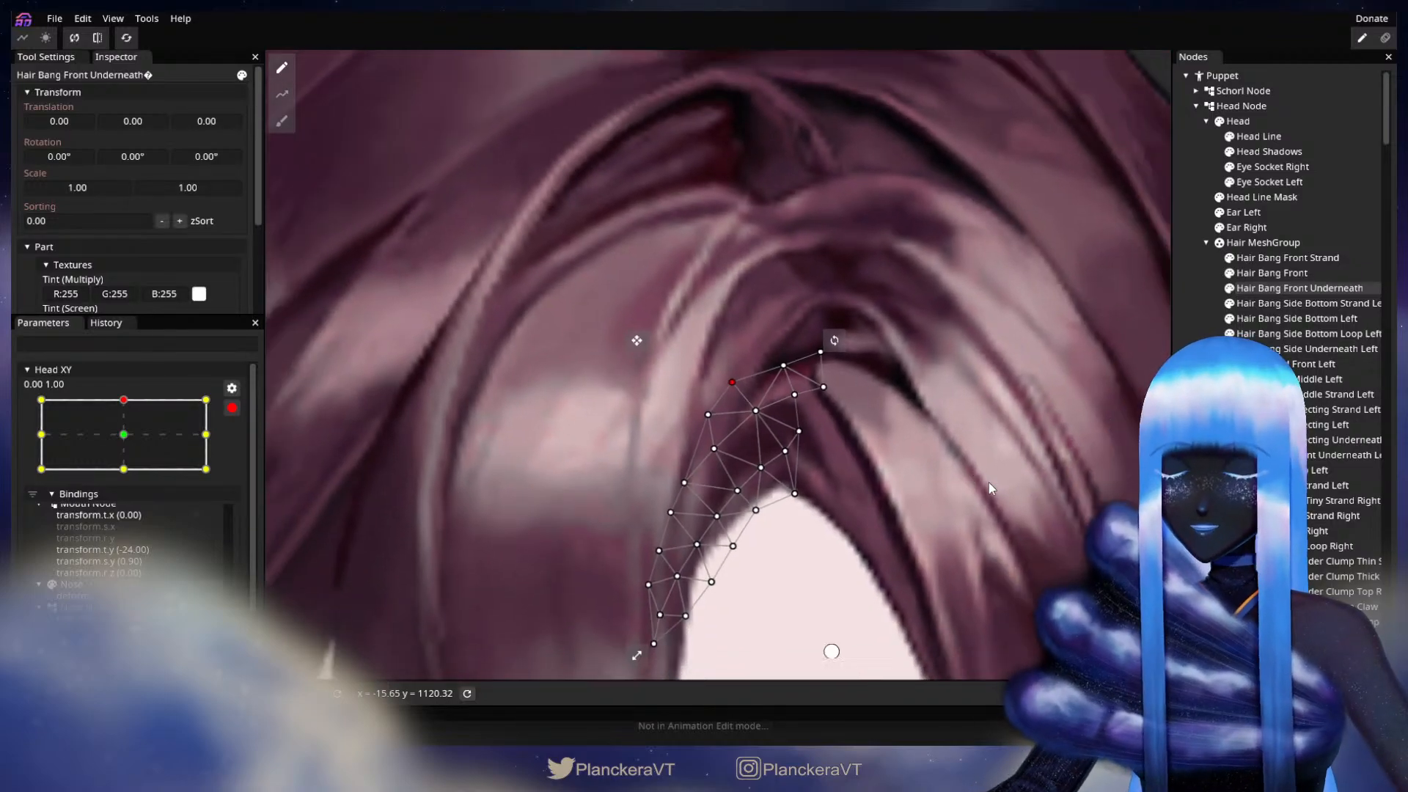
left_click(975, 518)
Step: Disarm Head XY and sweep the head between fully up and fully down to test the bangs, ending at 0.00, -1.00
scroll(976, 519, "down", 2)
scroll(975, 526, "down", 4)
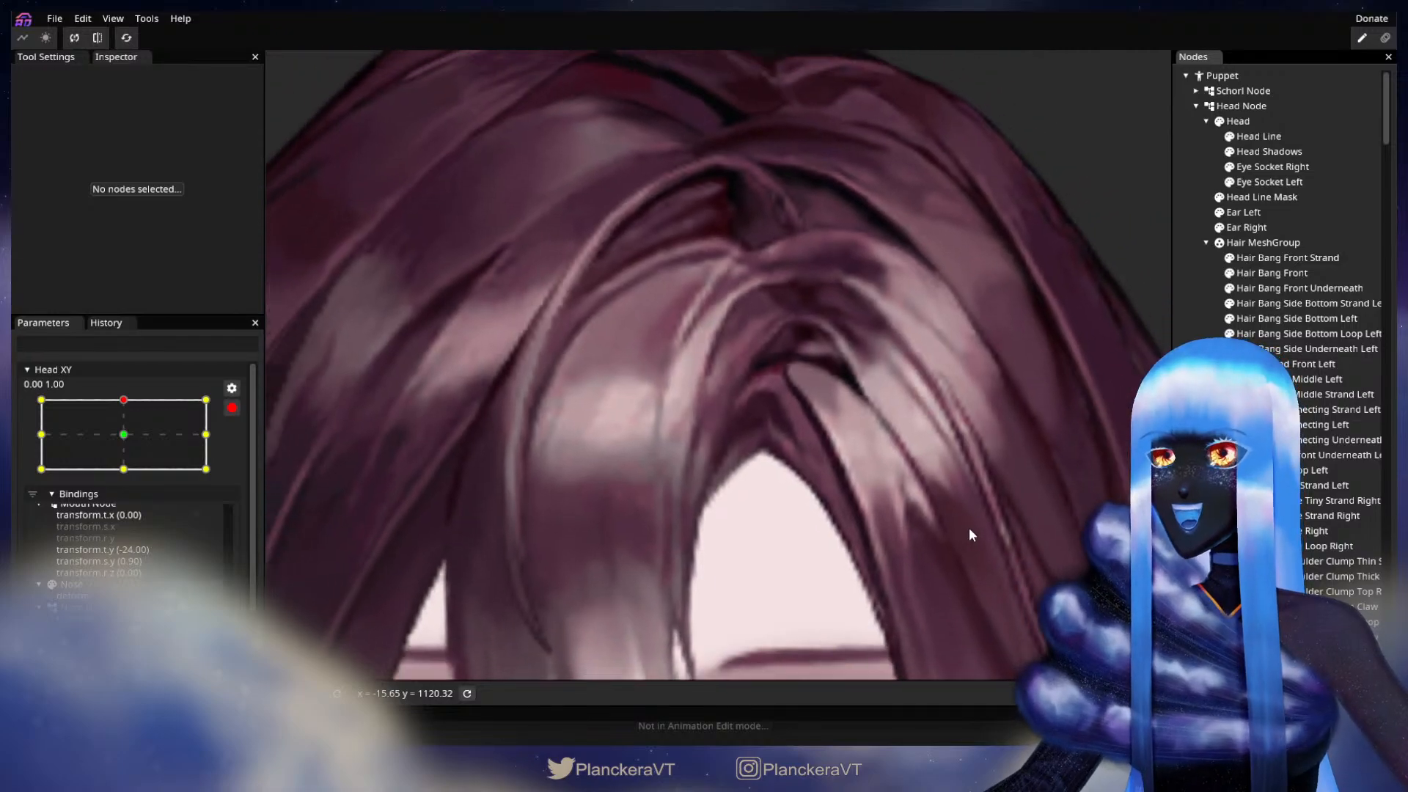
scroll(974, 528, "down", 5)
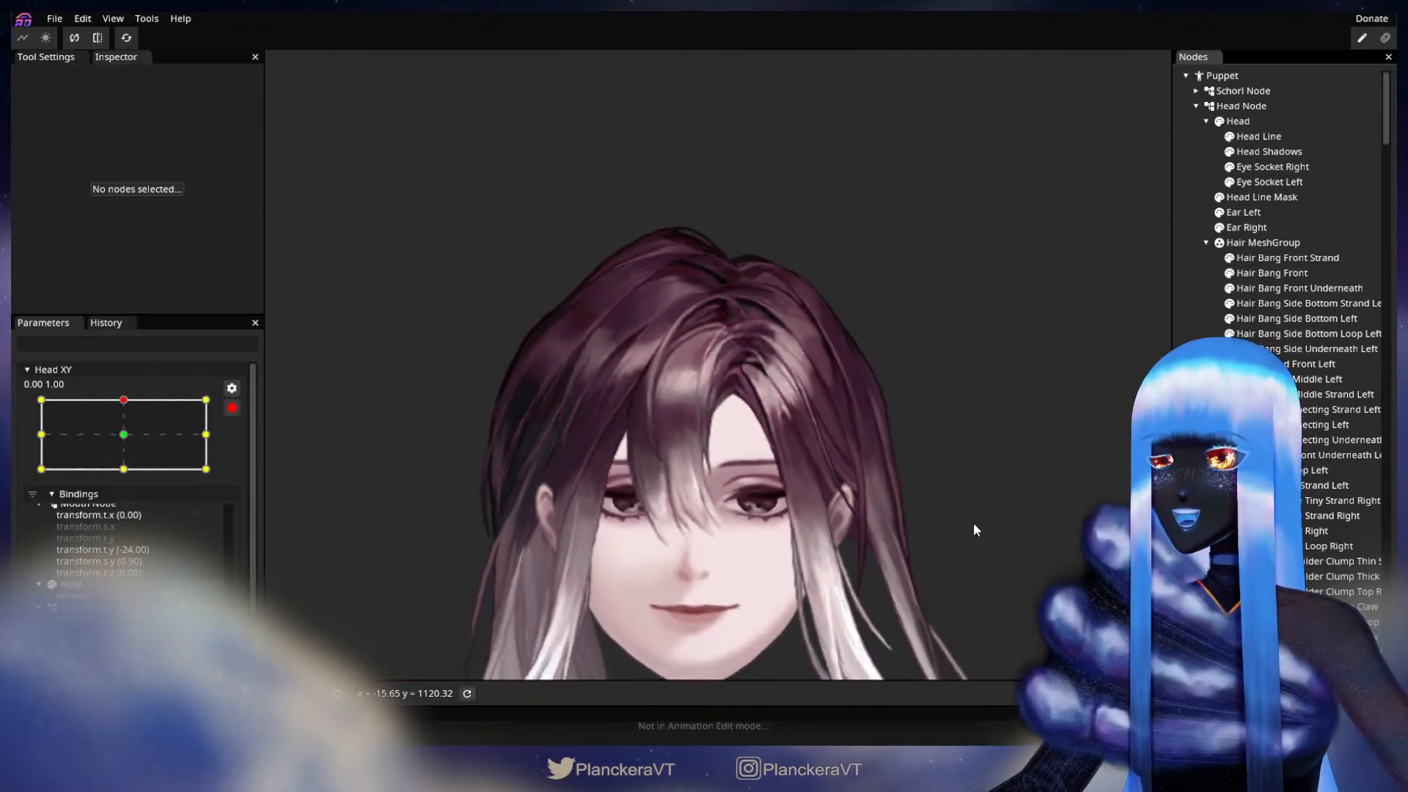
scroll(1009, 433, "down", 4)
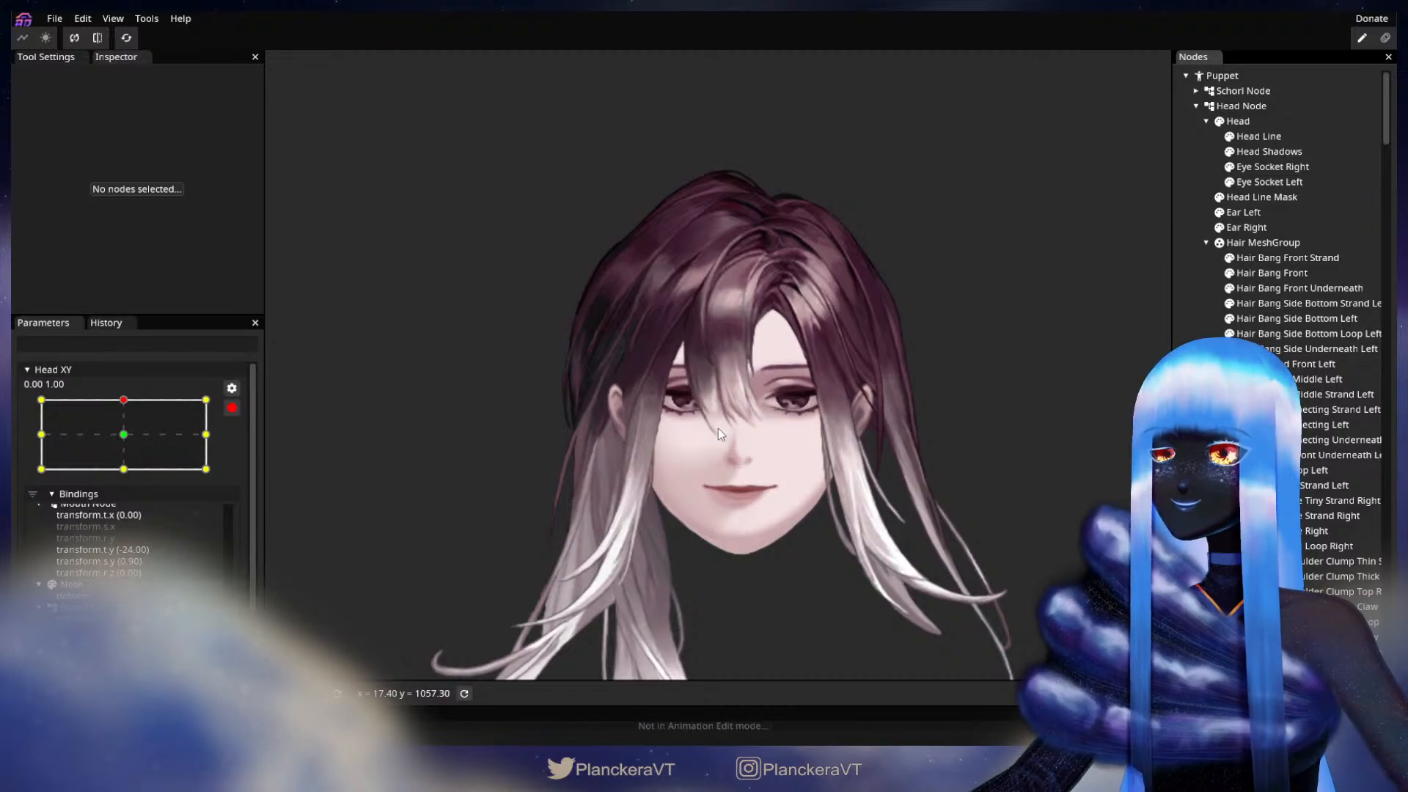
scroll(485, 469, "down", 1)
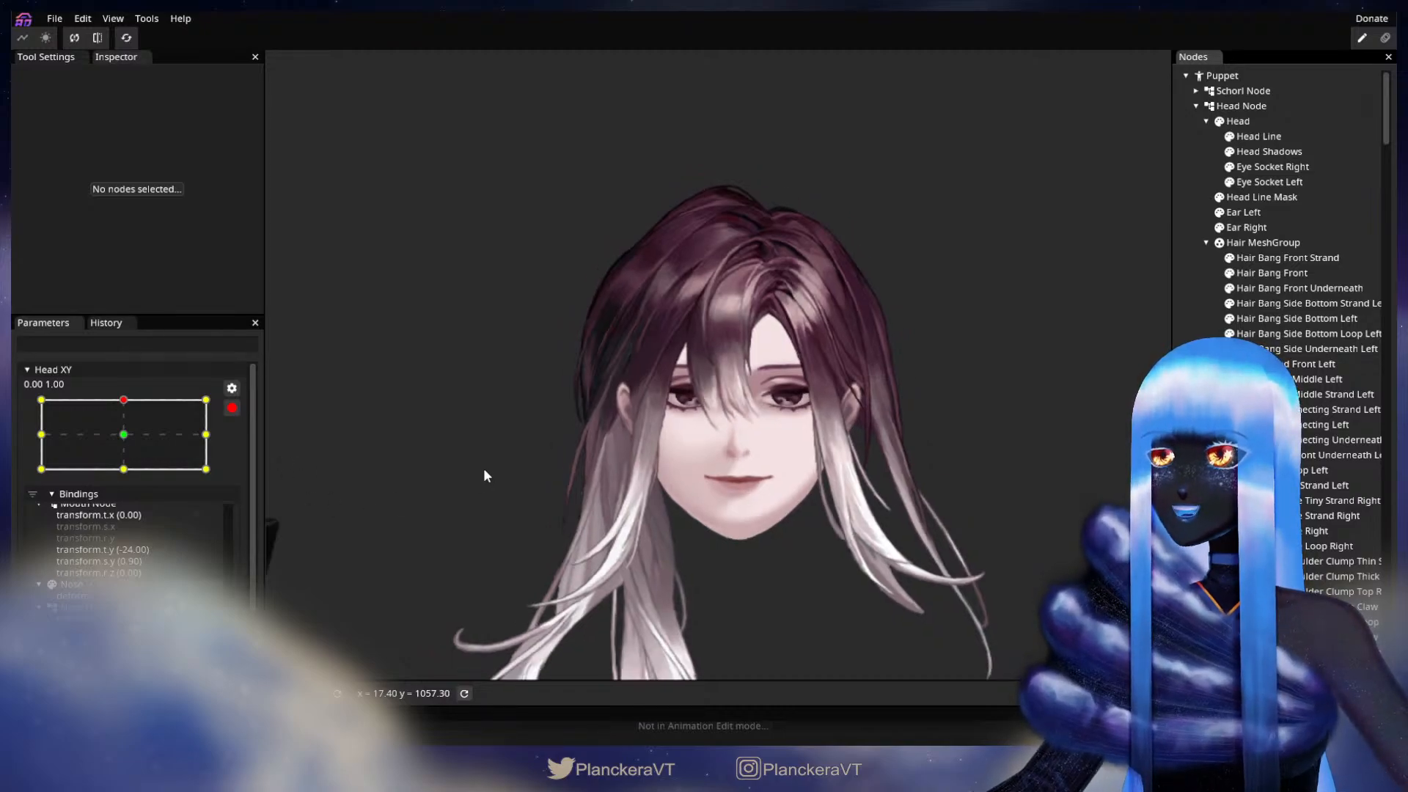
left_click(232, 408)
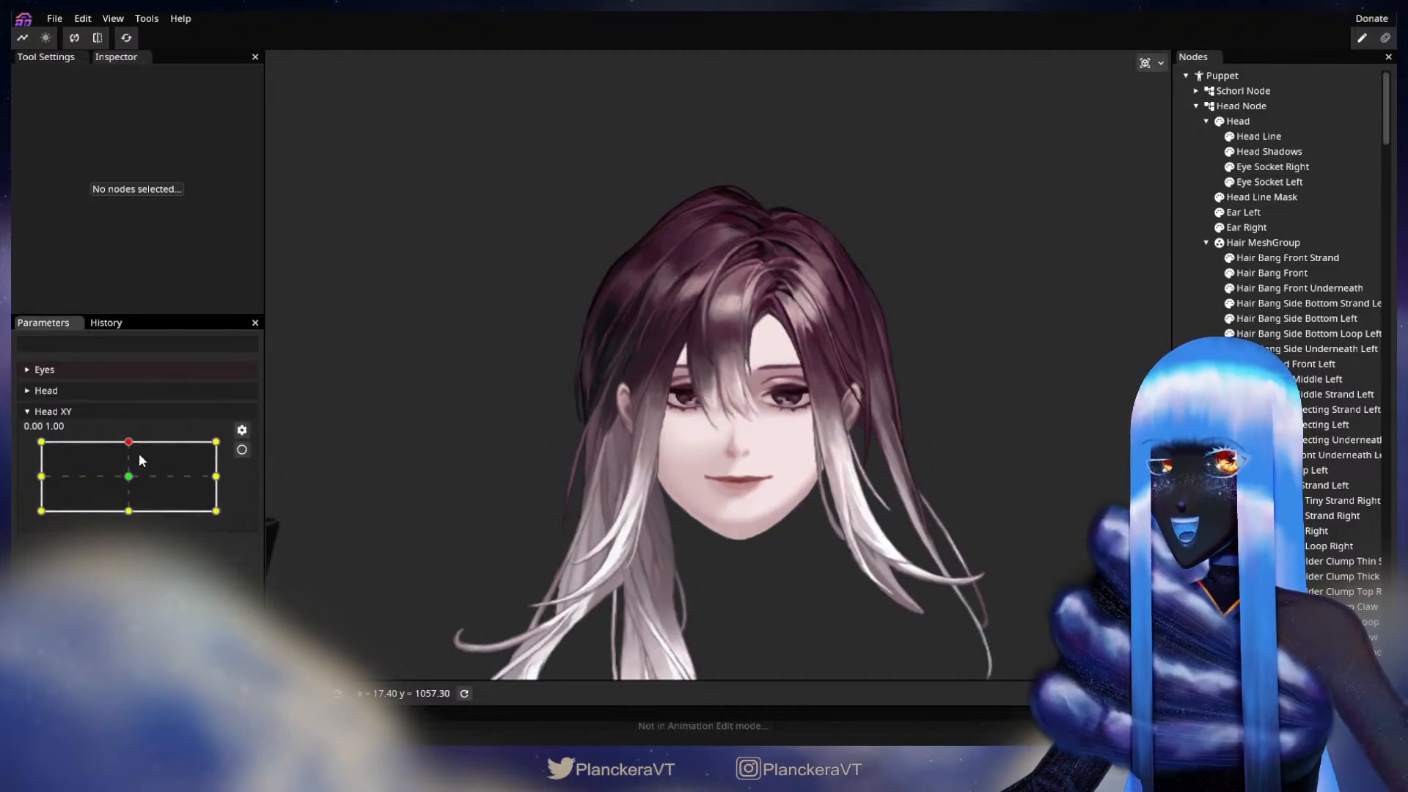
left_click_drag(128, 444, 132, 519)
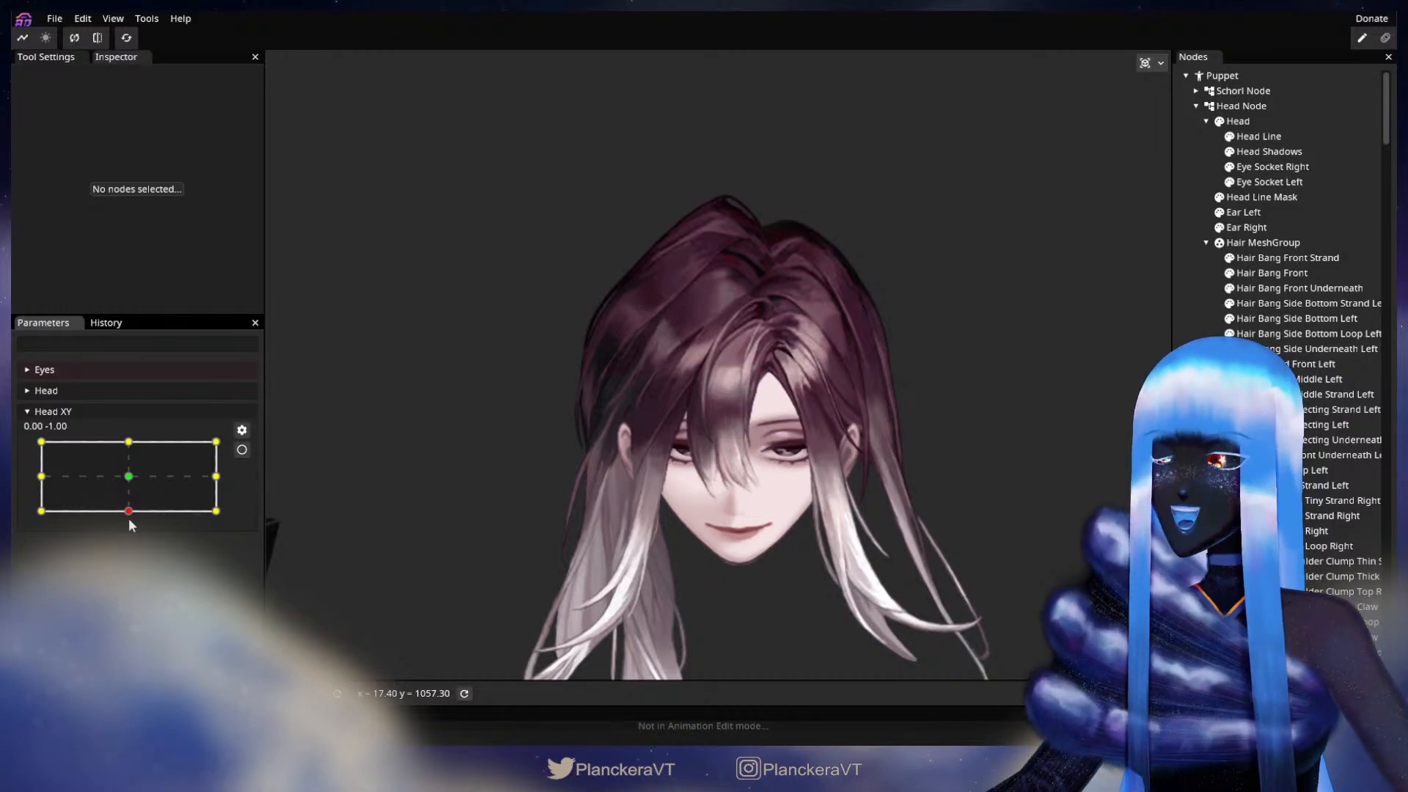
left_click_drag(132, 523, 132, 477)
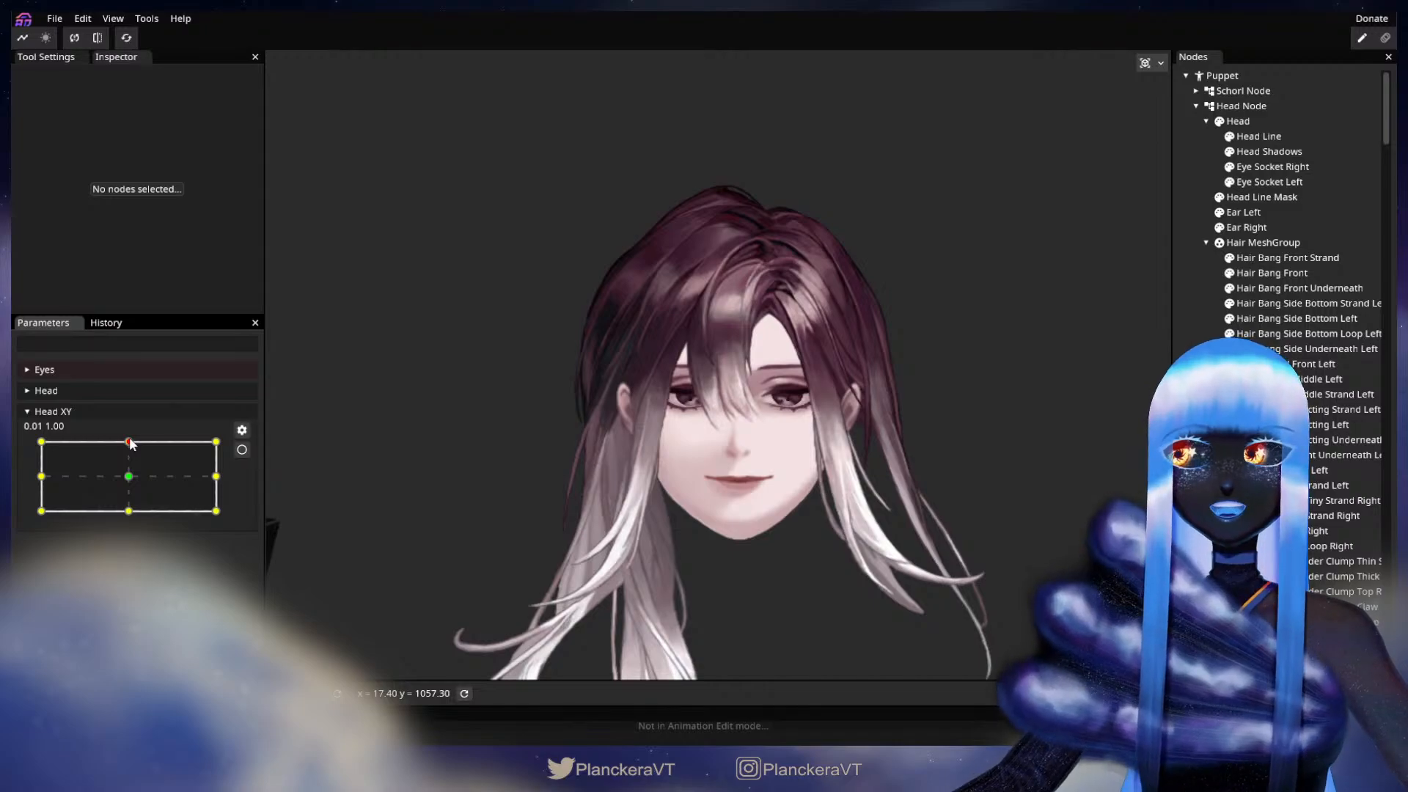
left_click_drag(131, 445, 134, 518)
Step: Arm Head XY at 0.00, -1.00, set a 24.00 Circle Brush for Hair Bang Front's inner edge, and deselect the part
left_click(242, 448)
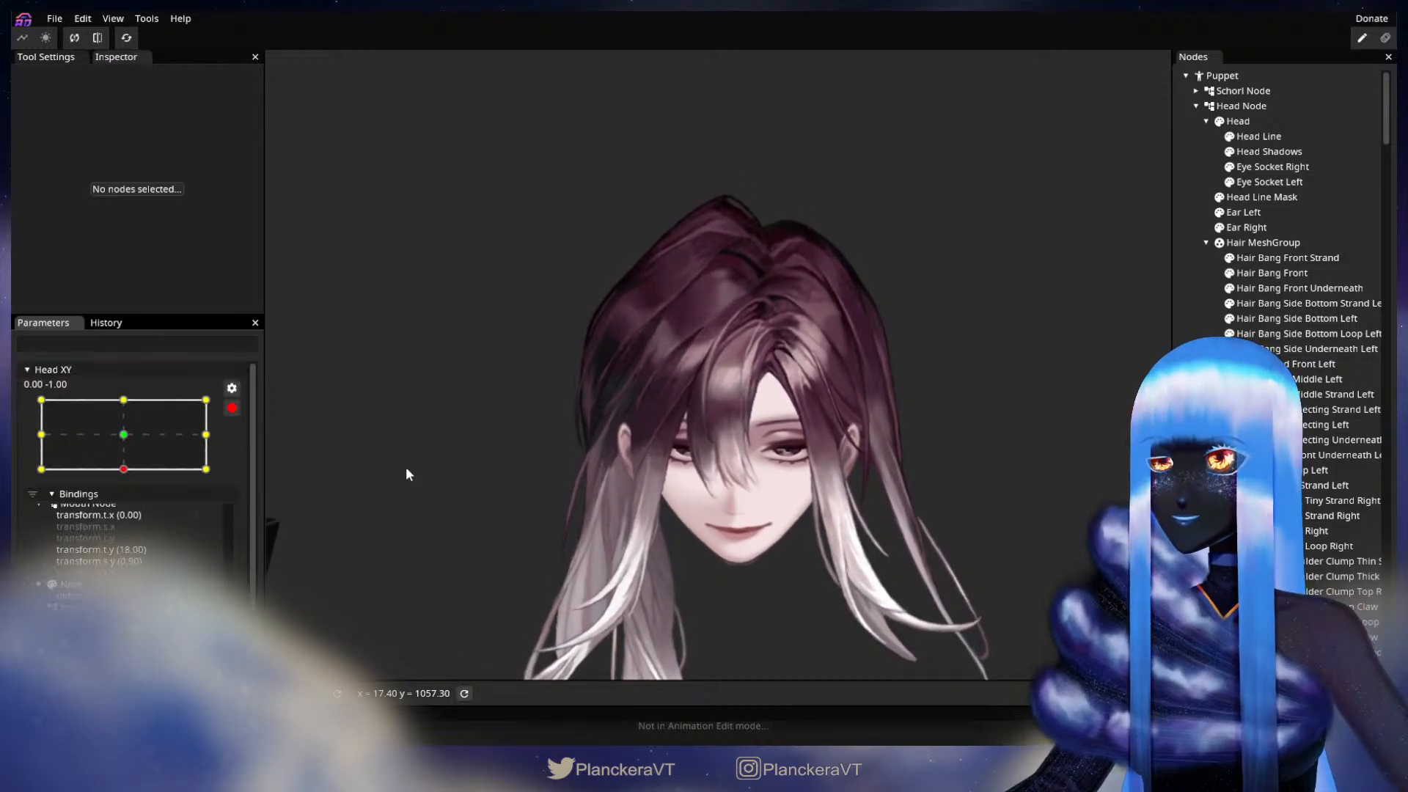
scroll(993, 438, "up", 3)
left_click(1269, 272)
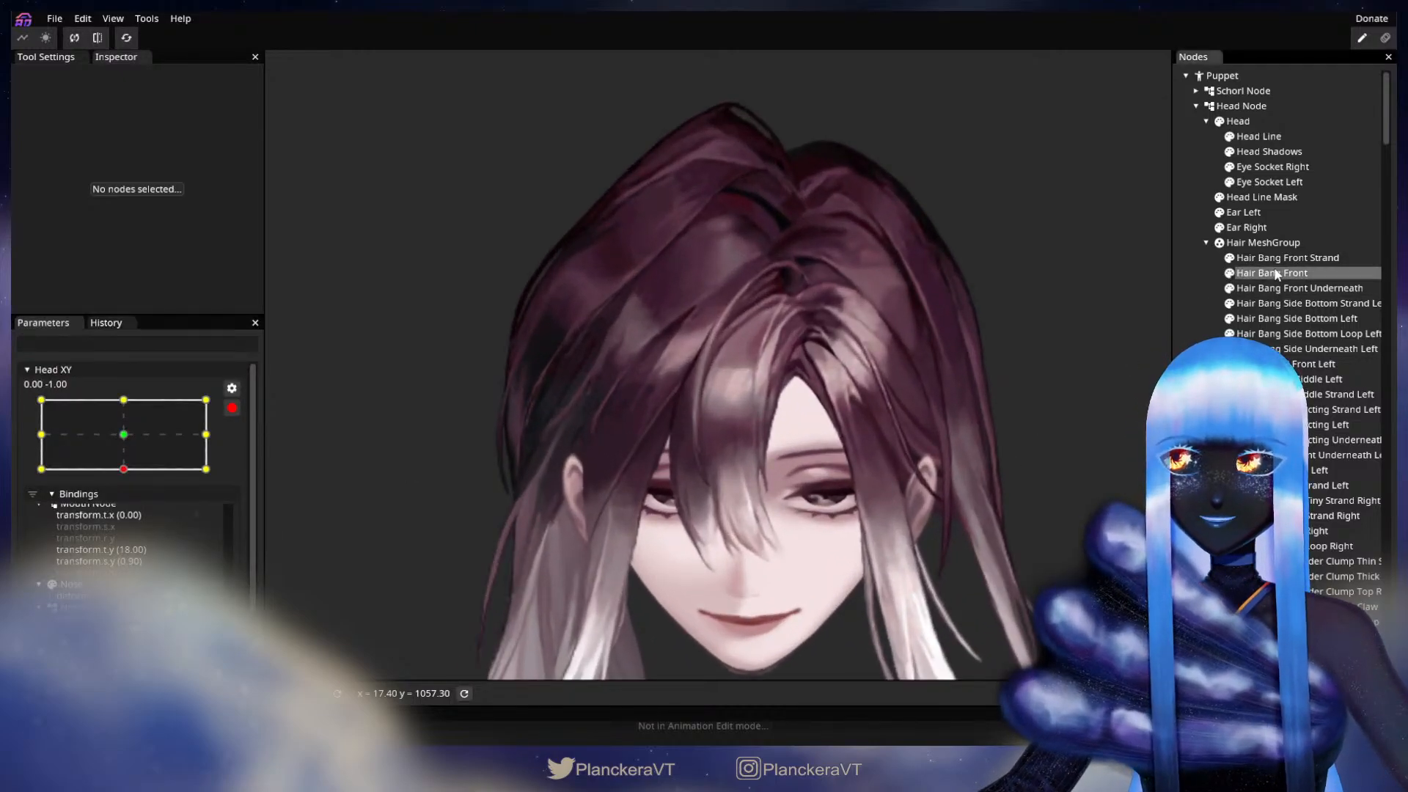
scroll(873, 425, "up", 4)
scroll(886, 424, "up", 4)
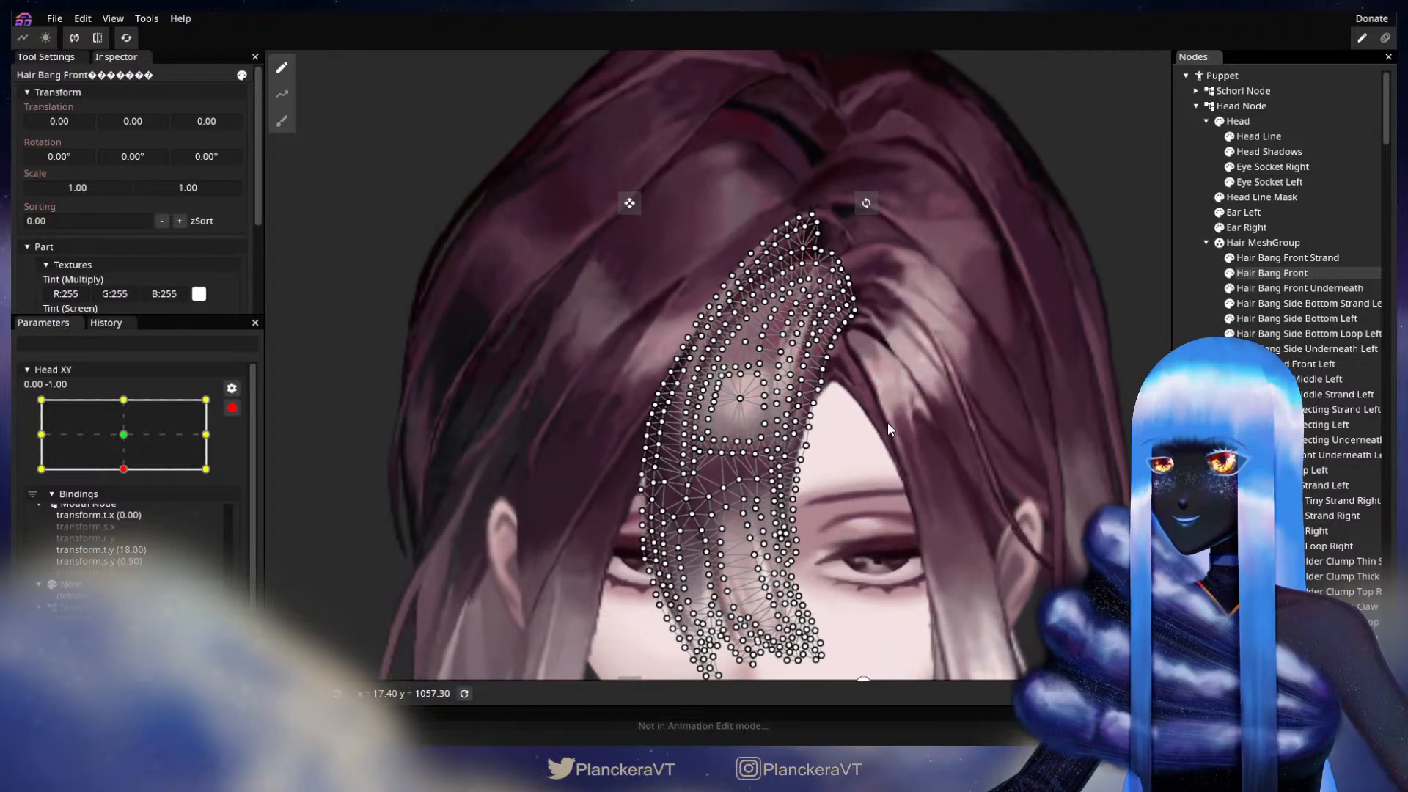
scroll(897, 426, "up", 5)
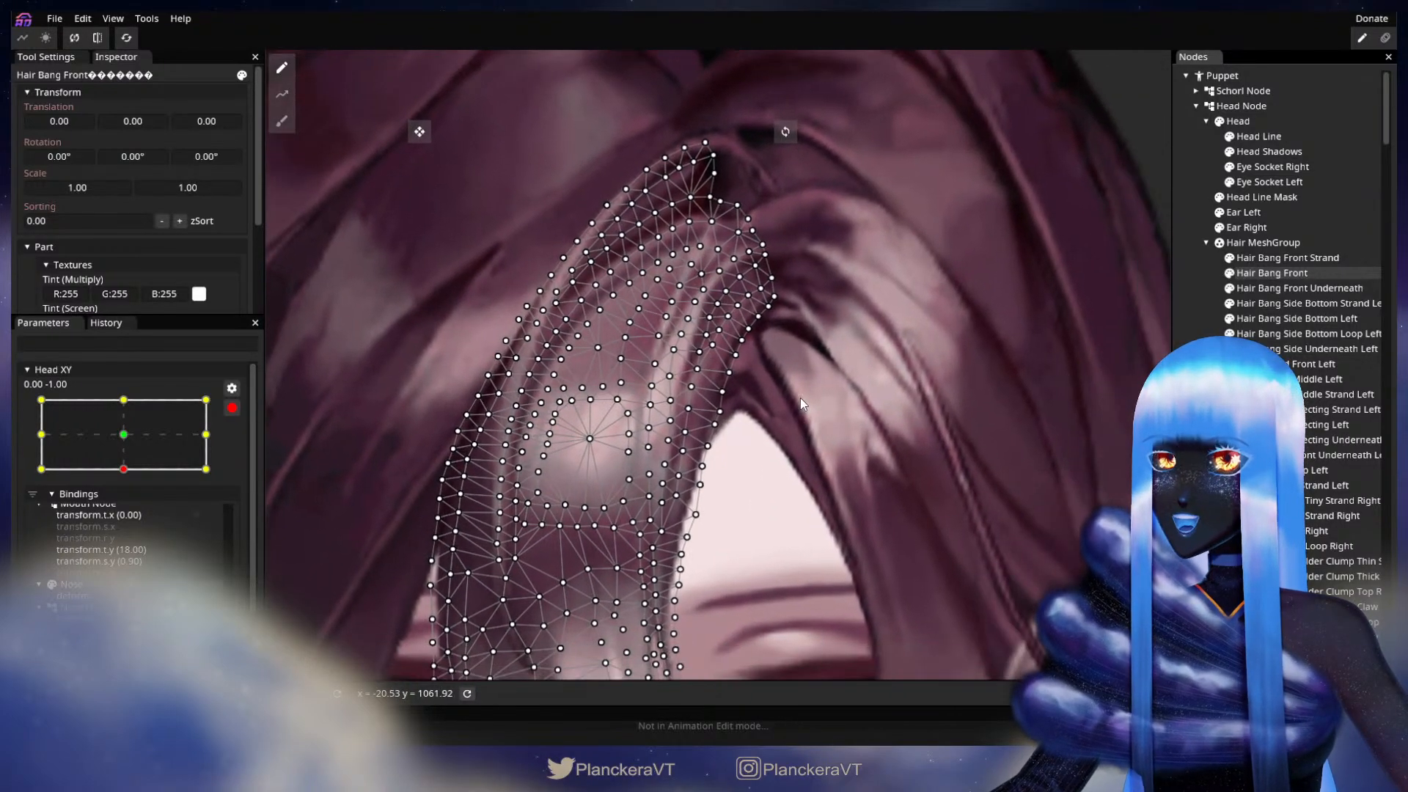
left_click(282, 121)
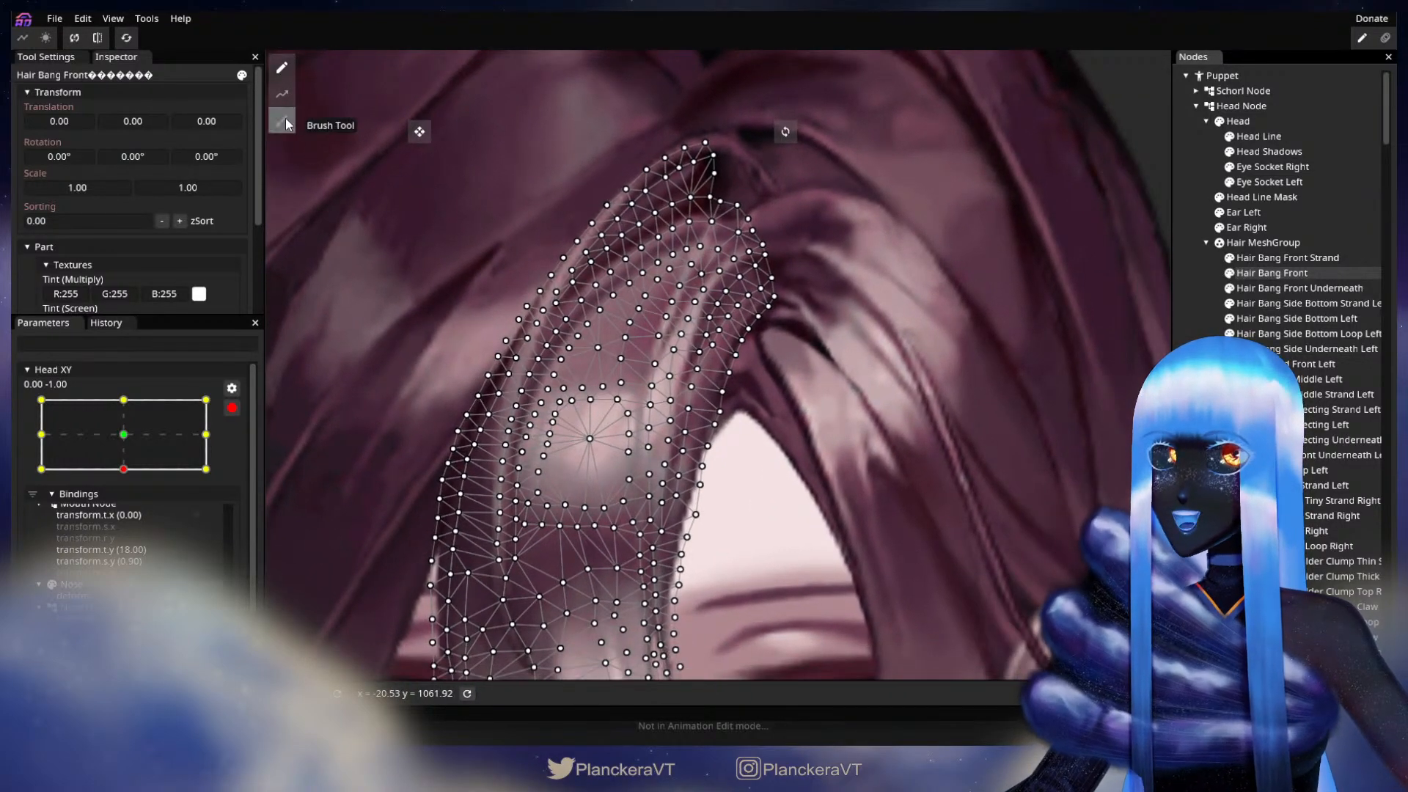
left_click_drag(974, 66, 980, 67)
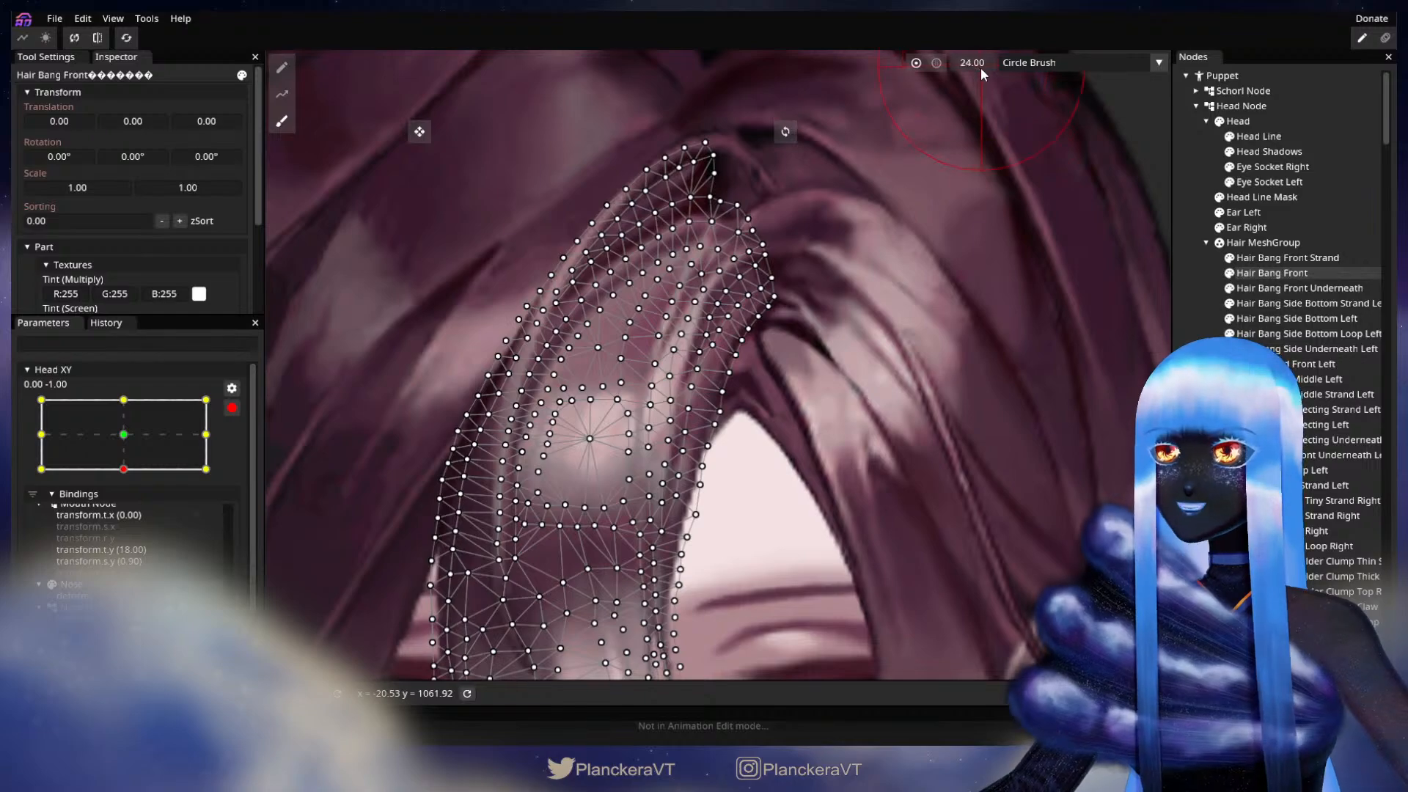
scroll(851, 407, "up", 1)
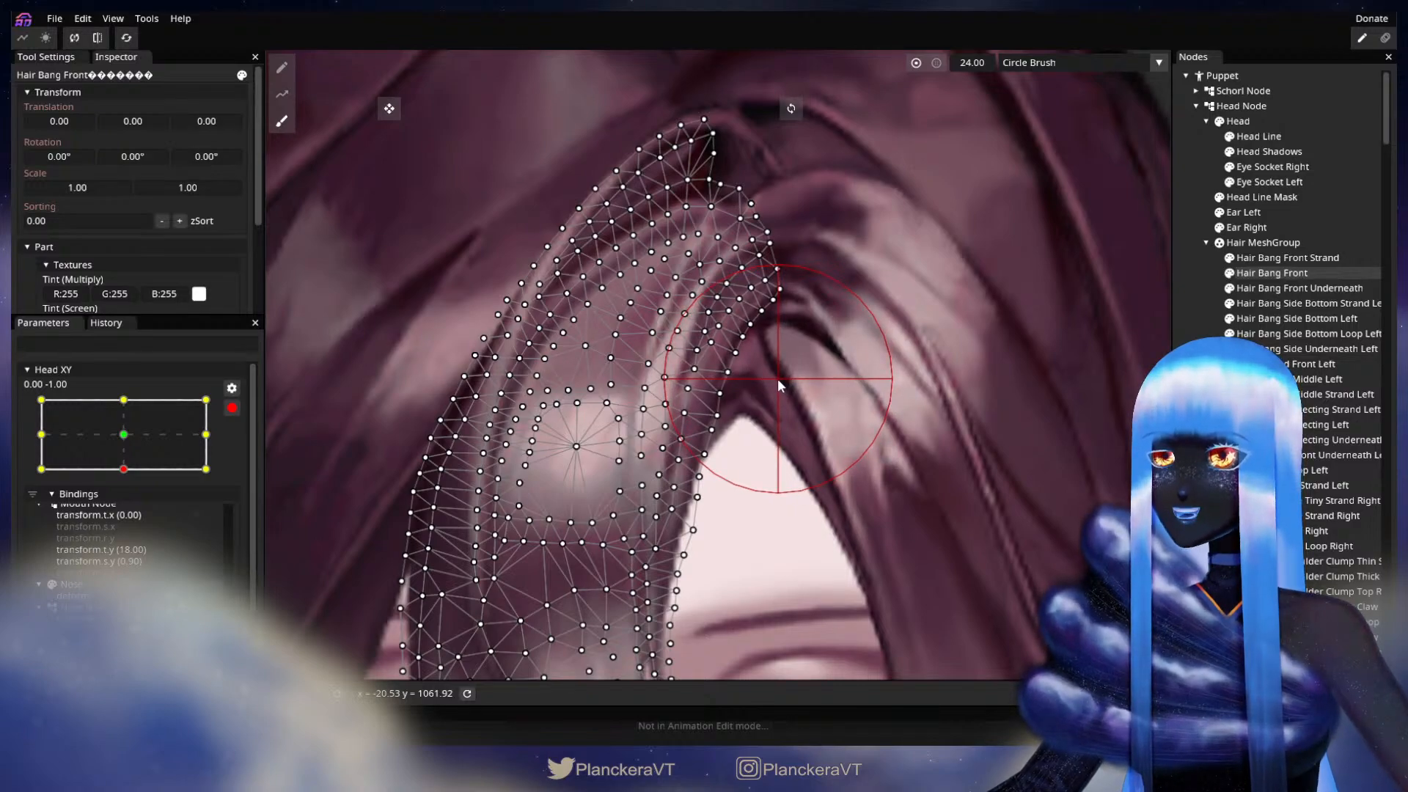
left_click(1187, 385)
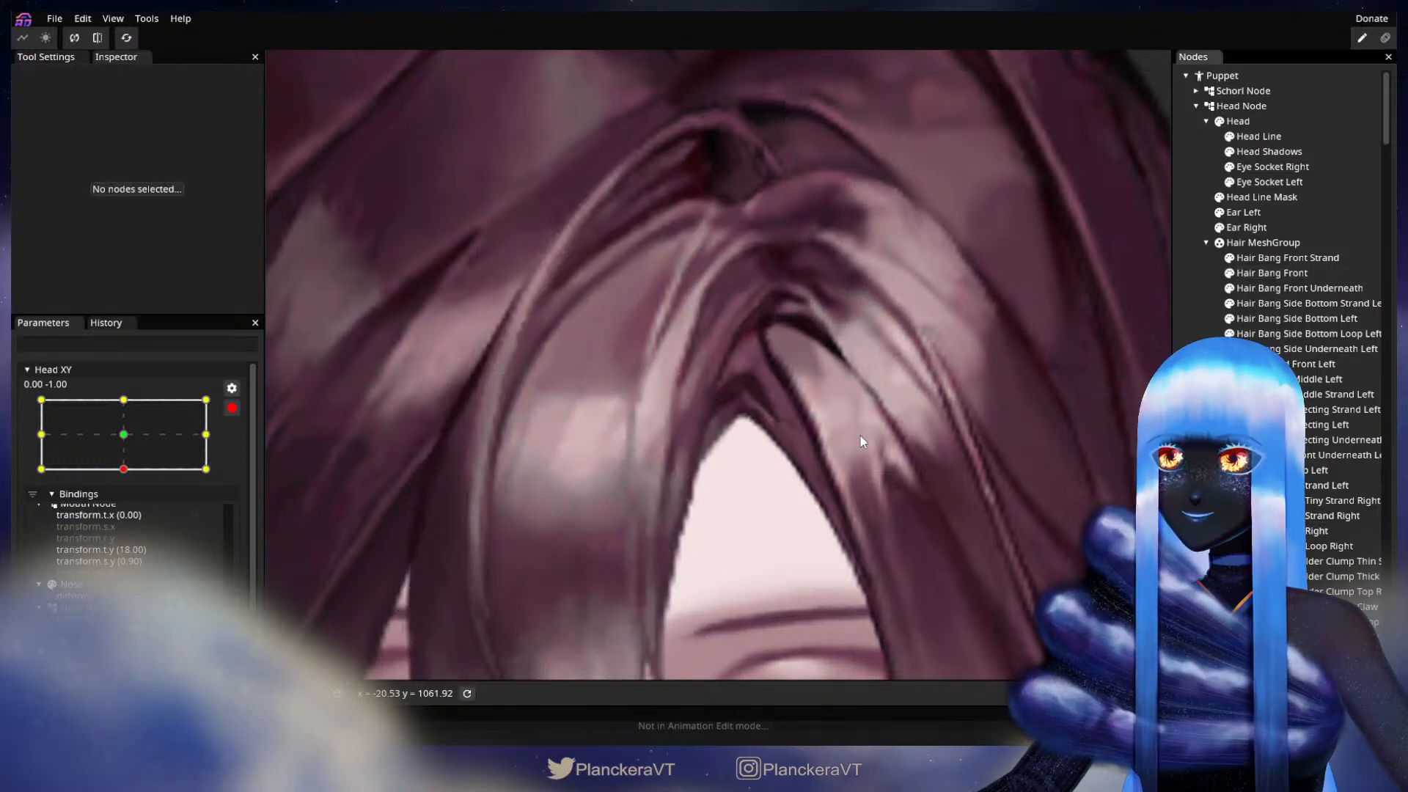
scroll(884, 453, "down", 5)
scroll(893, 475, "down", 6)
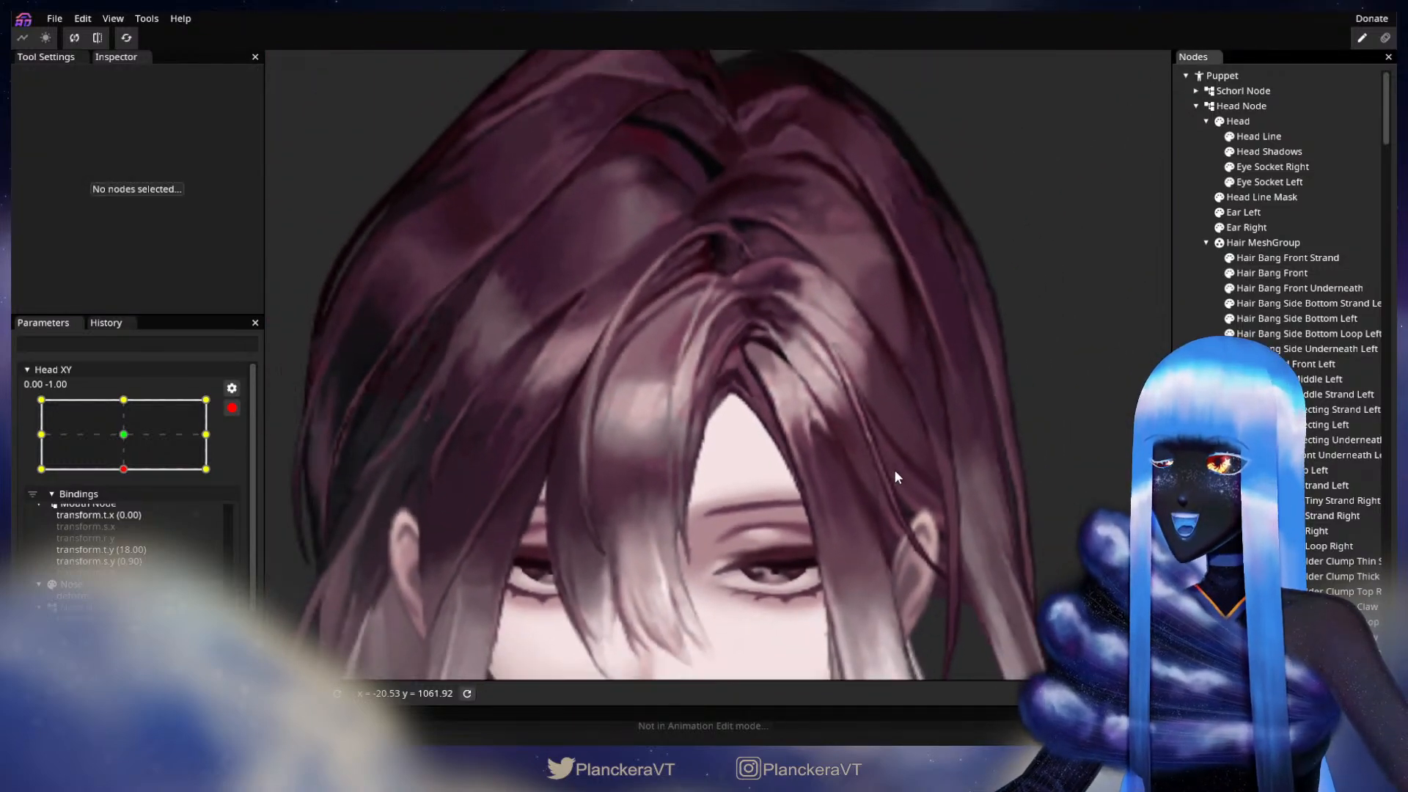
scroll(899, 476, "down", 4)
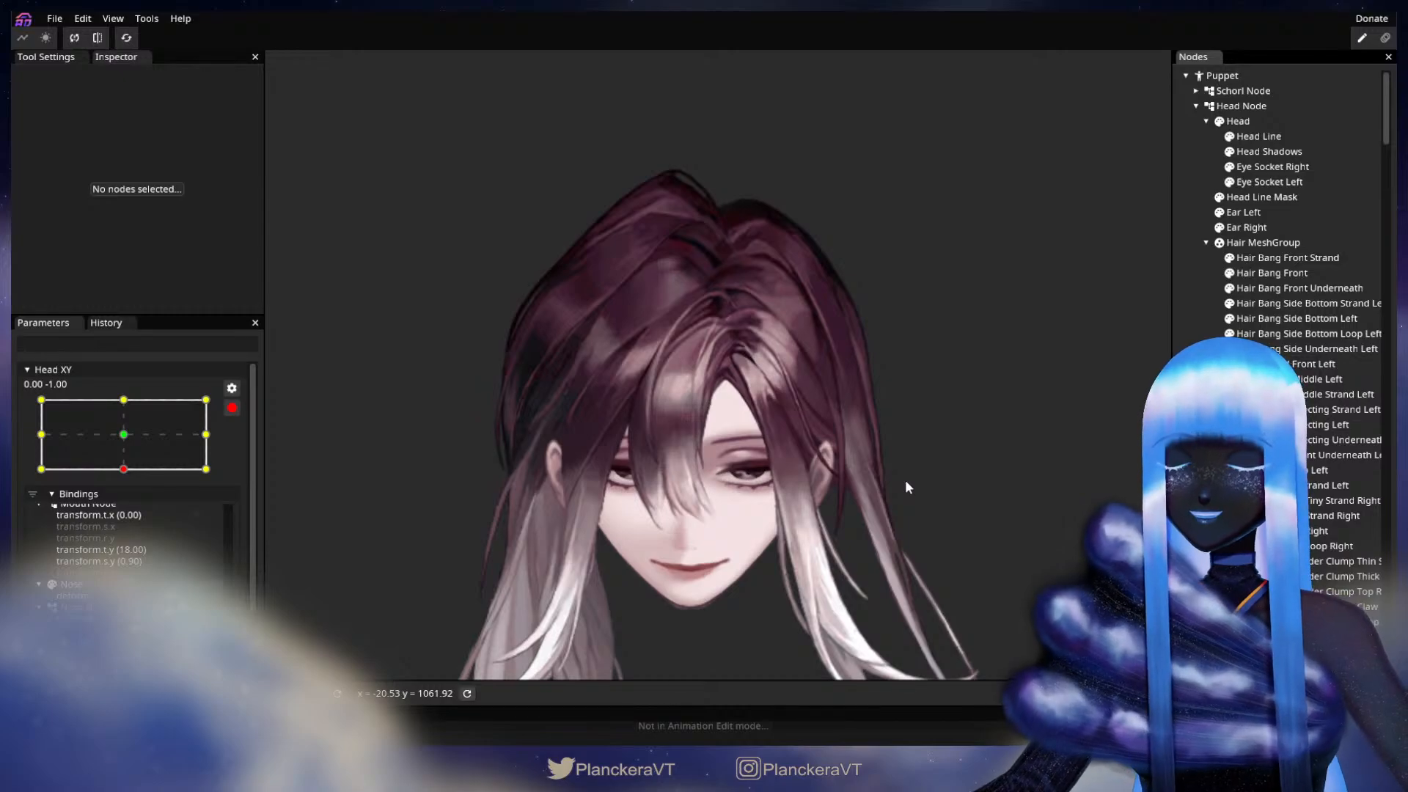
Step: Disarm Head XY and sweep the head from fully down to fully up and back down to test the bangs
scroll(907, 482, "down", 1)
left_click_drag(917, 478, 914, 442)
scroll(917, 455, "down", 1)
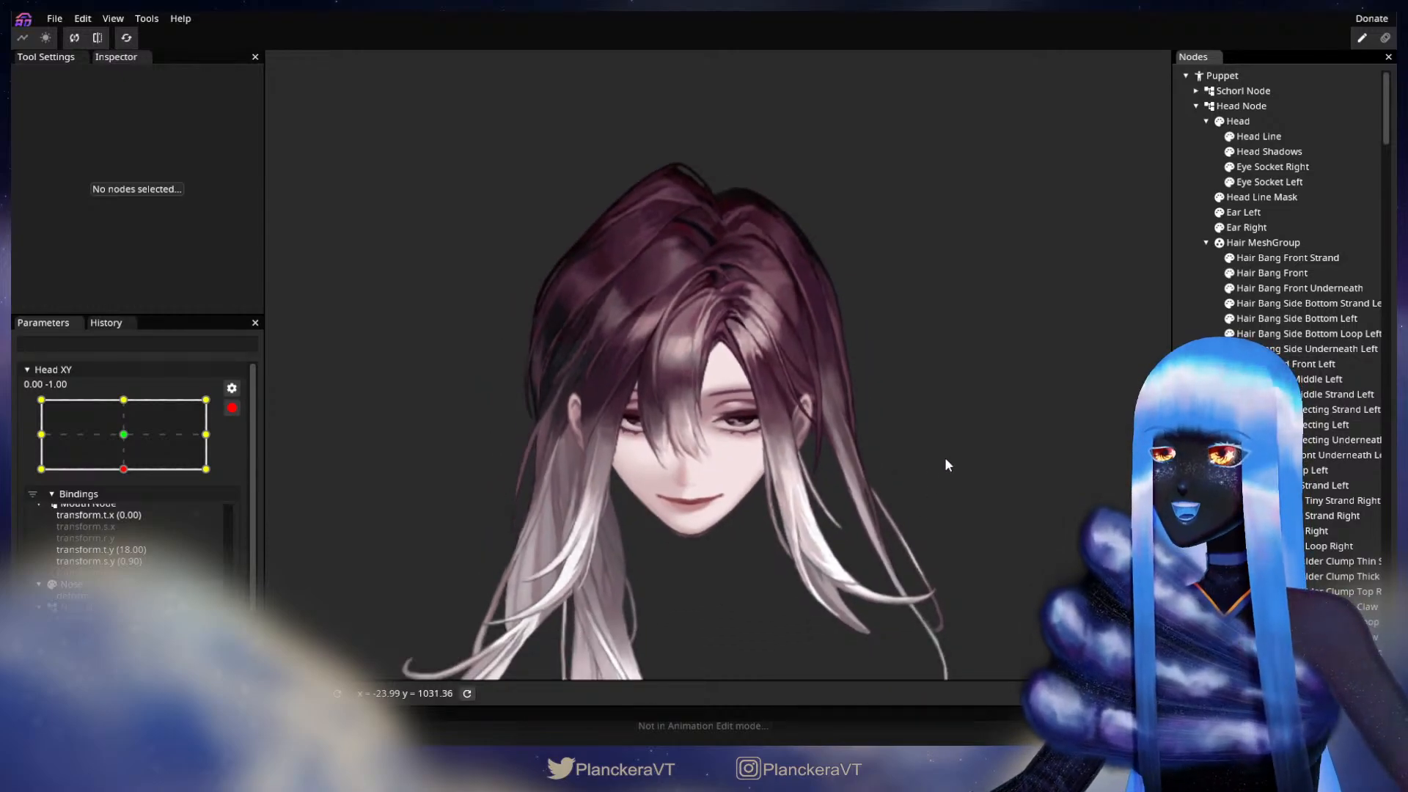
left_click(232, 407)
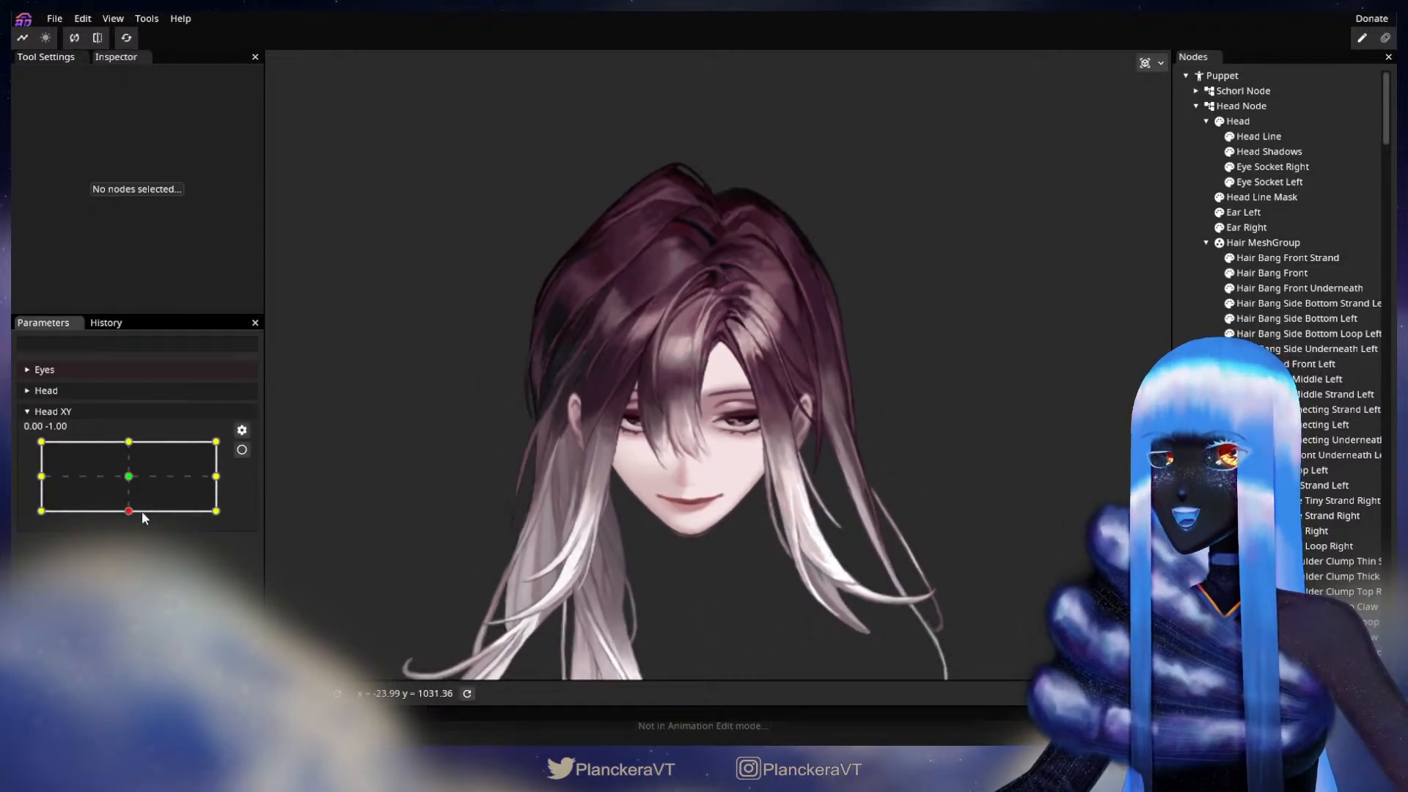
left_click_drag(130, 517, 130, 442)
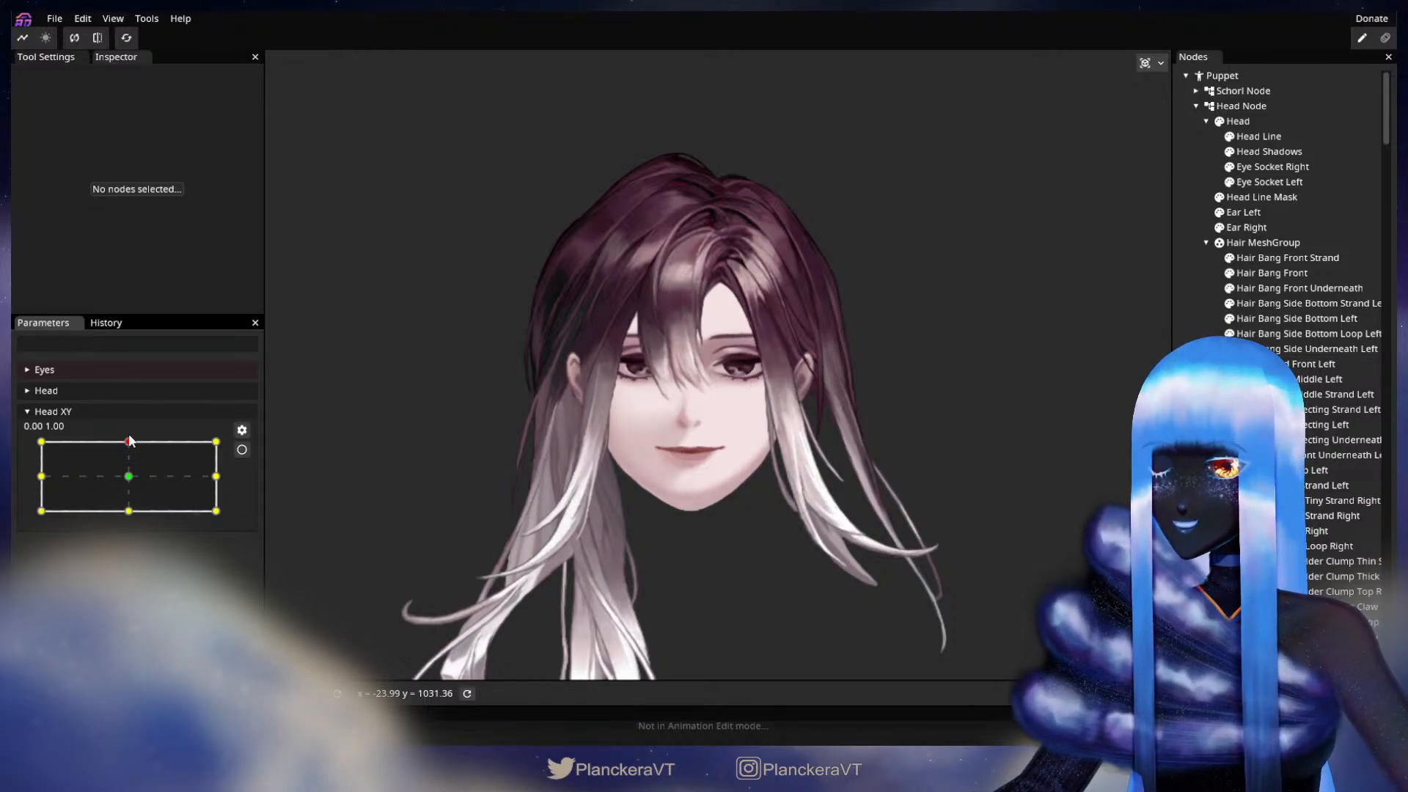
mouse_move(130, 441)
left_mouse_down()
mouse_move(132, 526)
mouse_move(130, 443)
left_mouse_up()
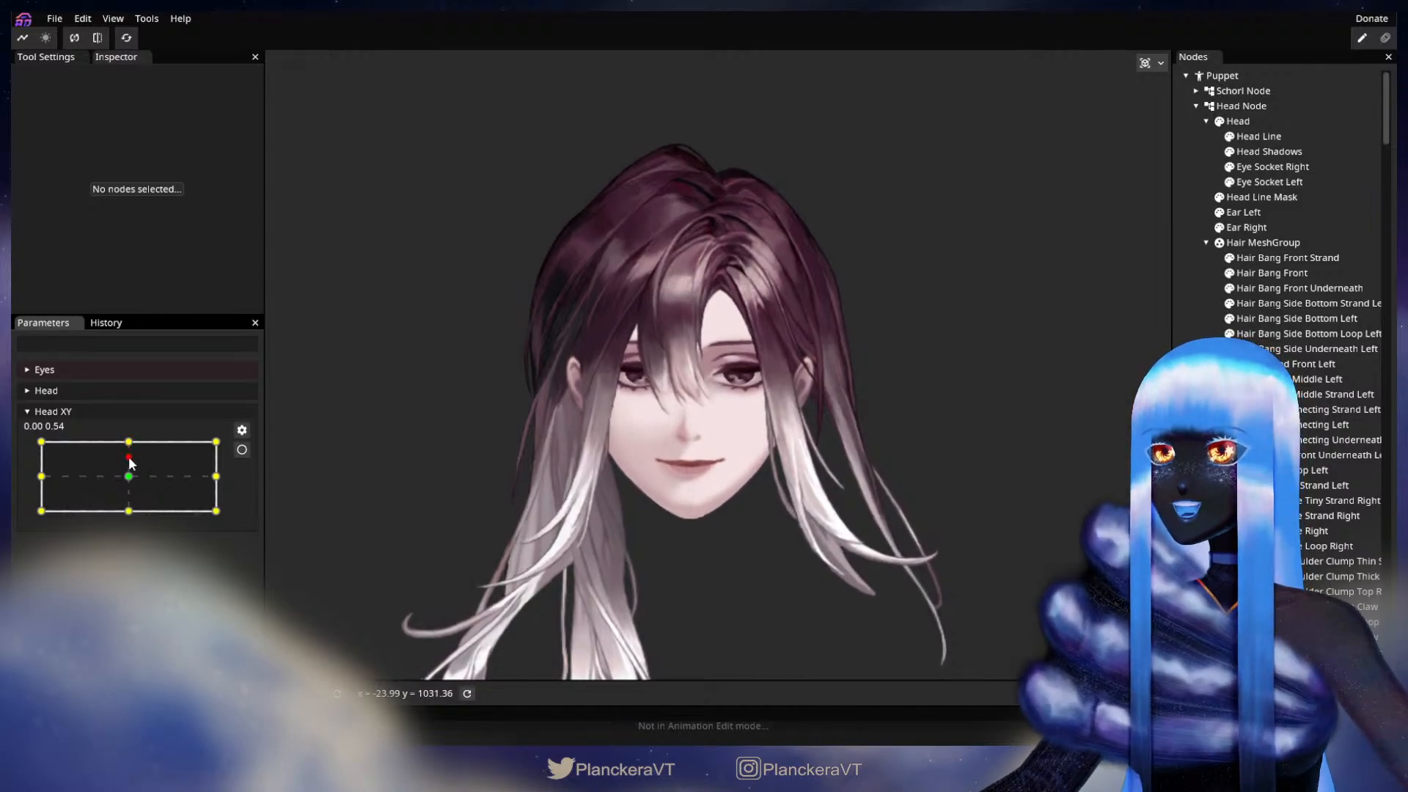
left_click_drag(129, 470, 130, 515)
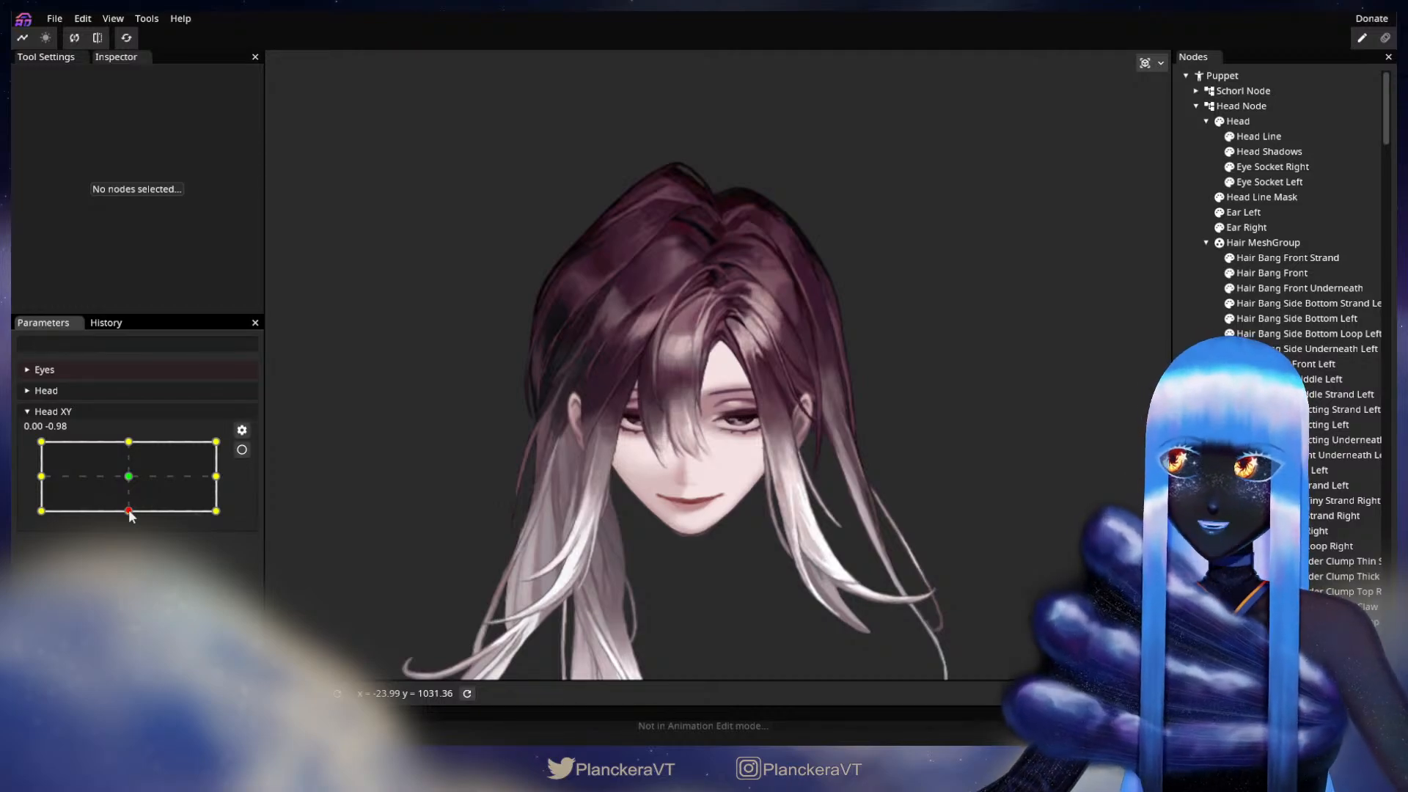
mouse_move(130, 516)
left_mouse_down()
mouse_move(131, 444)
mouse_move(127, 519)
left_mouse_up()
Step: Arm Head XY at 0.00, -1.00, adjust the vertices at the upper inner end of Hair Bang Front, and deselect the part
left_click(242, 450)
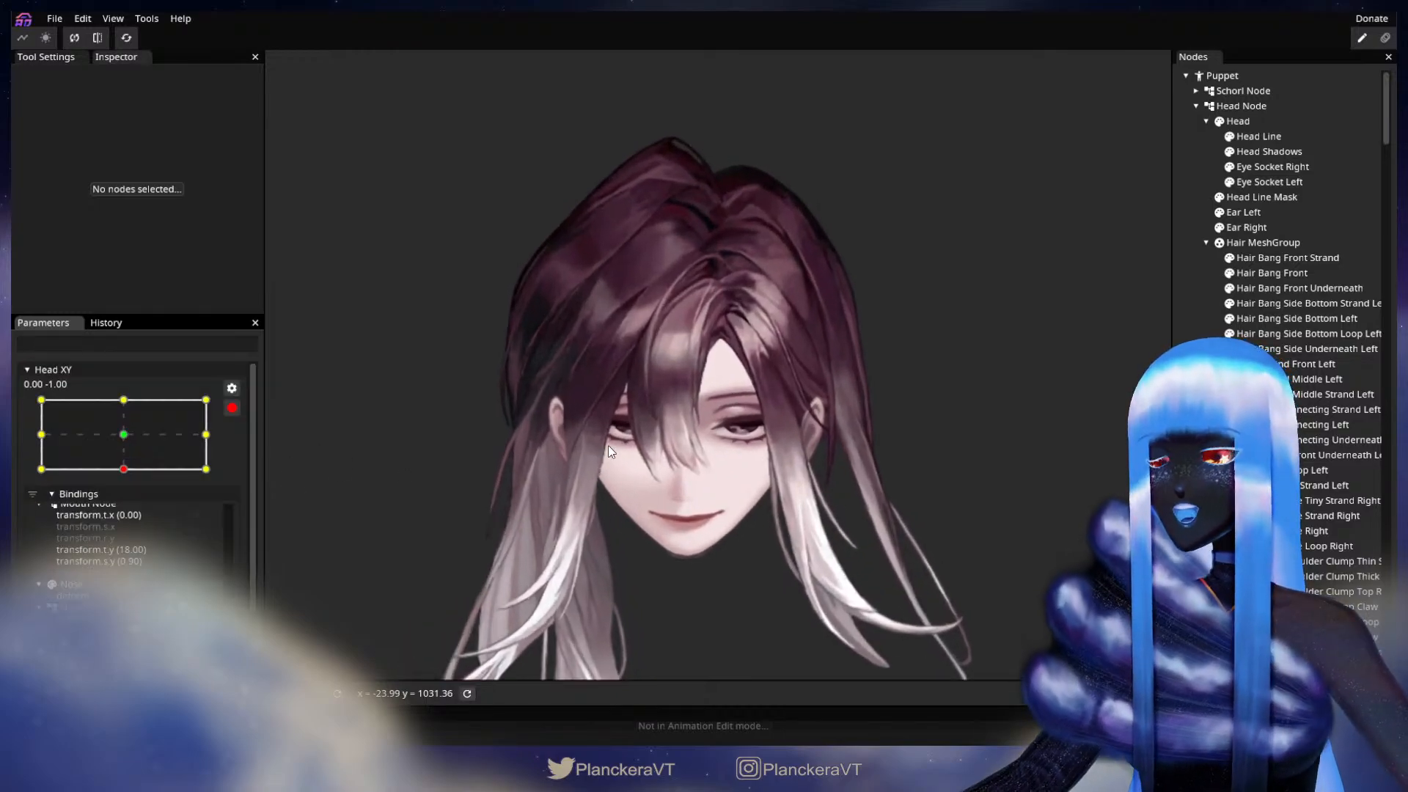
scroll(609, 449, "up", 3)
scroll(609, 446, "up", 5)
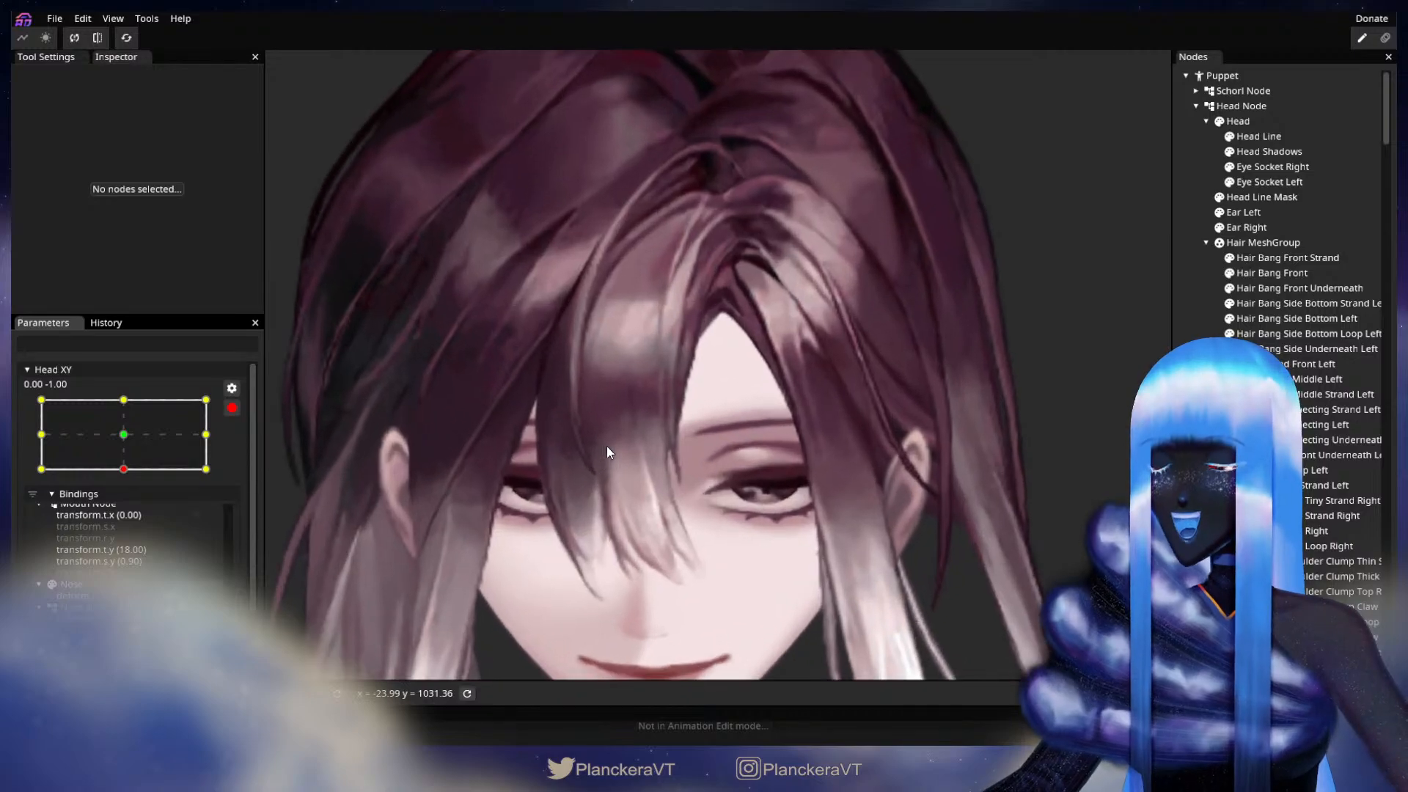
scroll(739, 449, "up", 5)
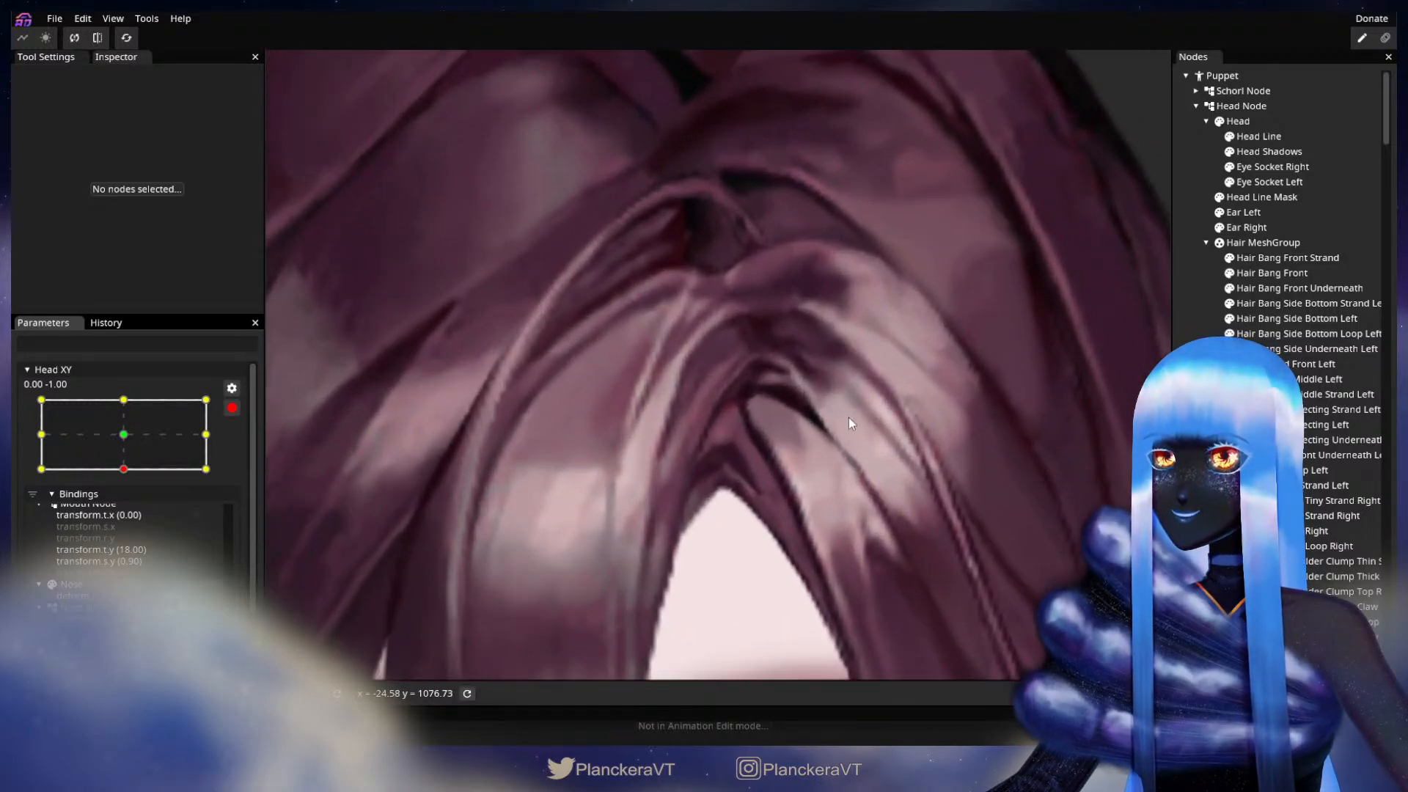
scroll(887, 477, "up", 3)
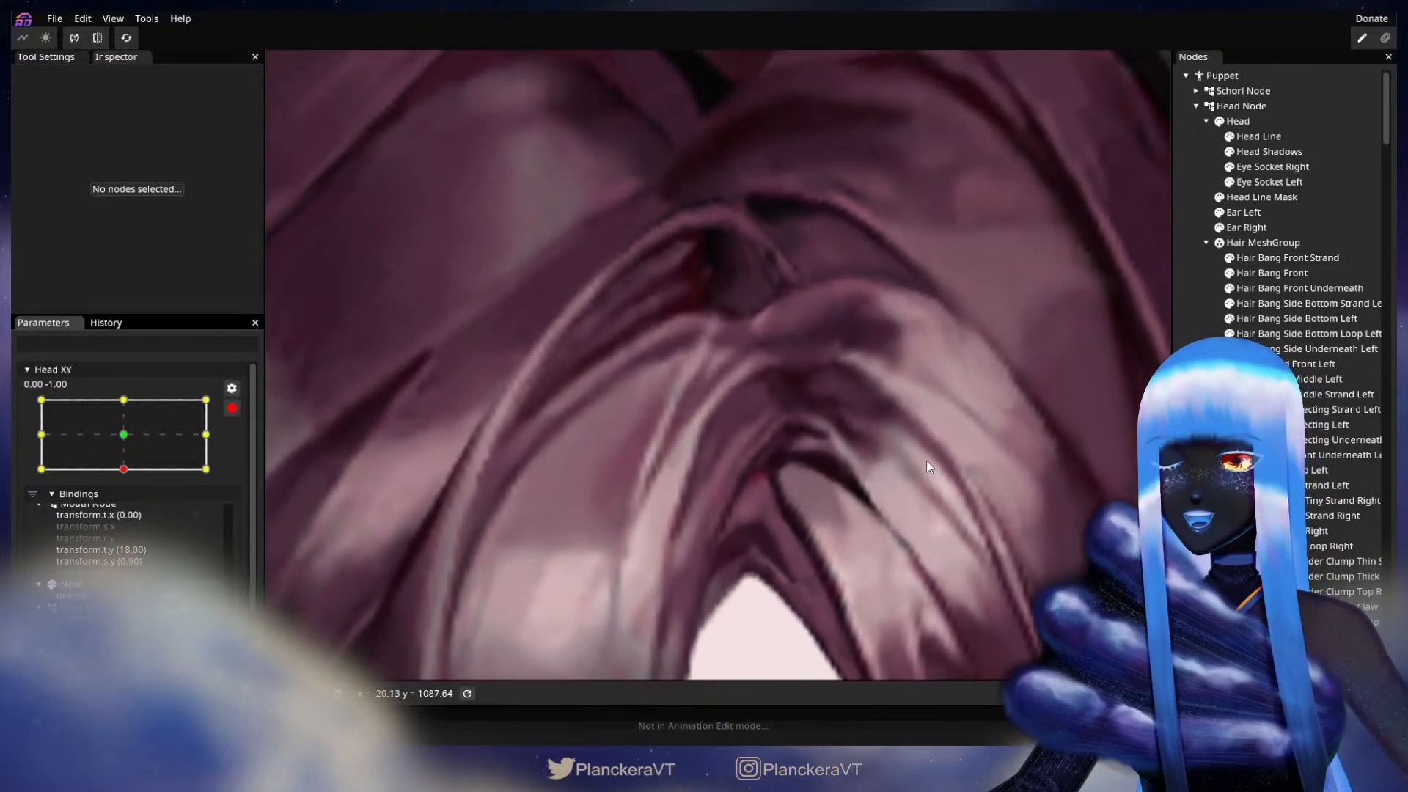
left_click(1260, 274)
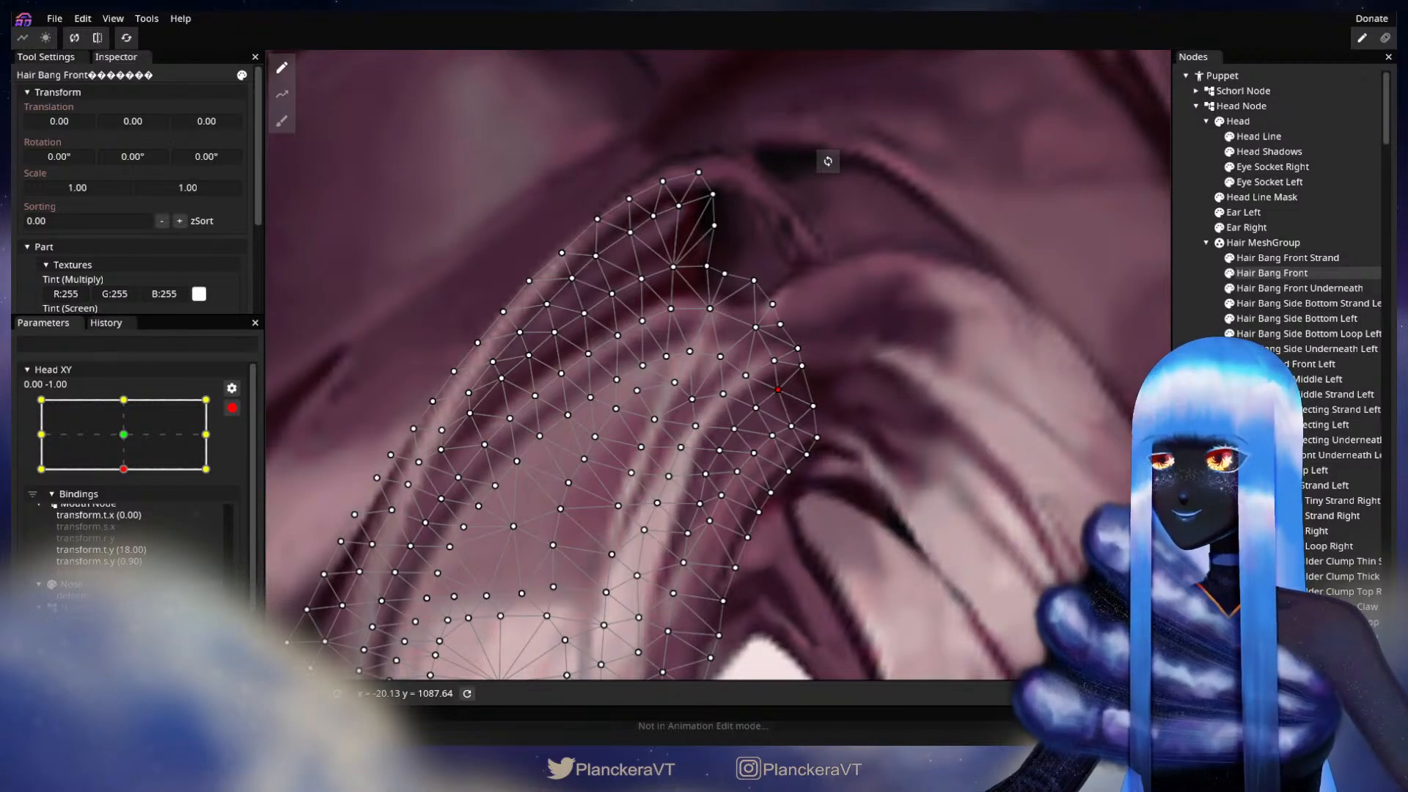
left_click(1051, 474)
Step: Disarm Head XY and tilt the head up and back down to check the reshaped hair near the parting
scroll(953, 496, "down", 4)
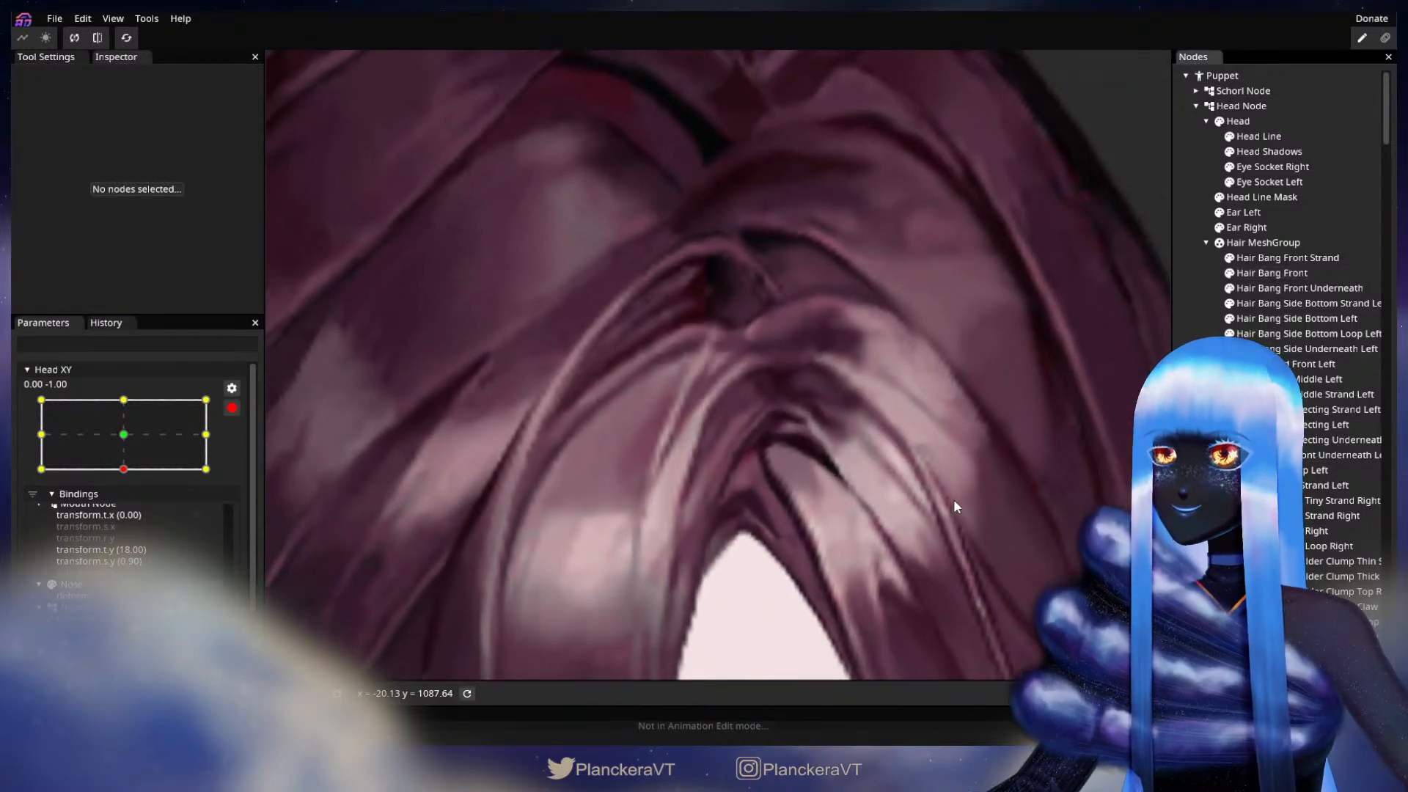
scroll(953, 505, "down", 6)
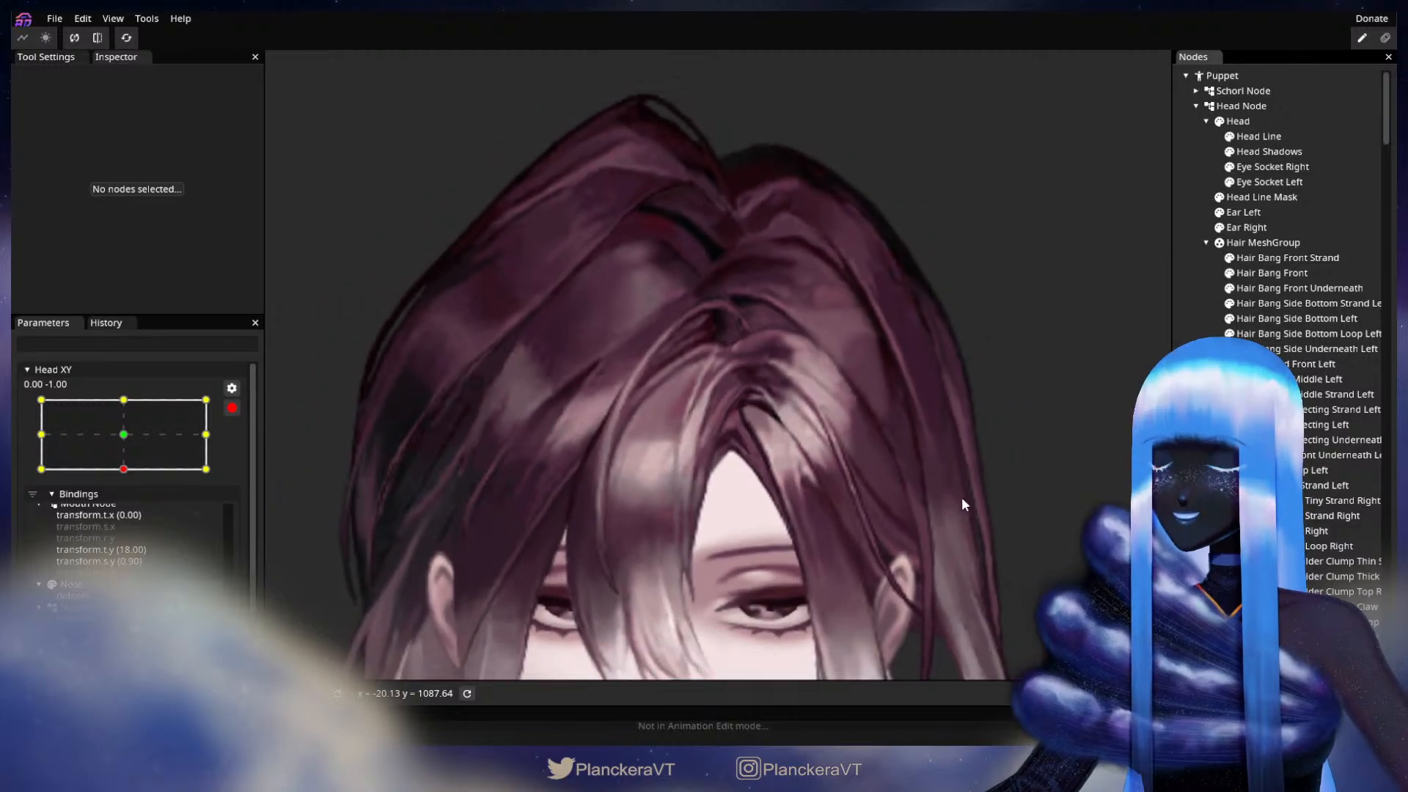
scroll(961, 497, "down", 6)
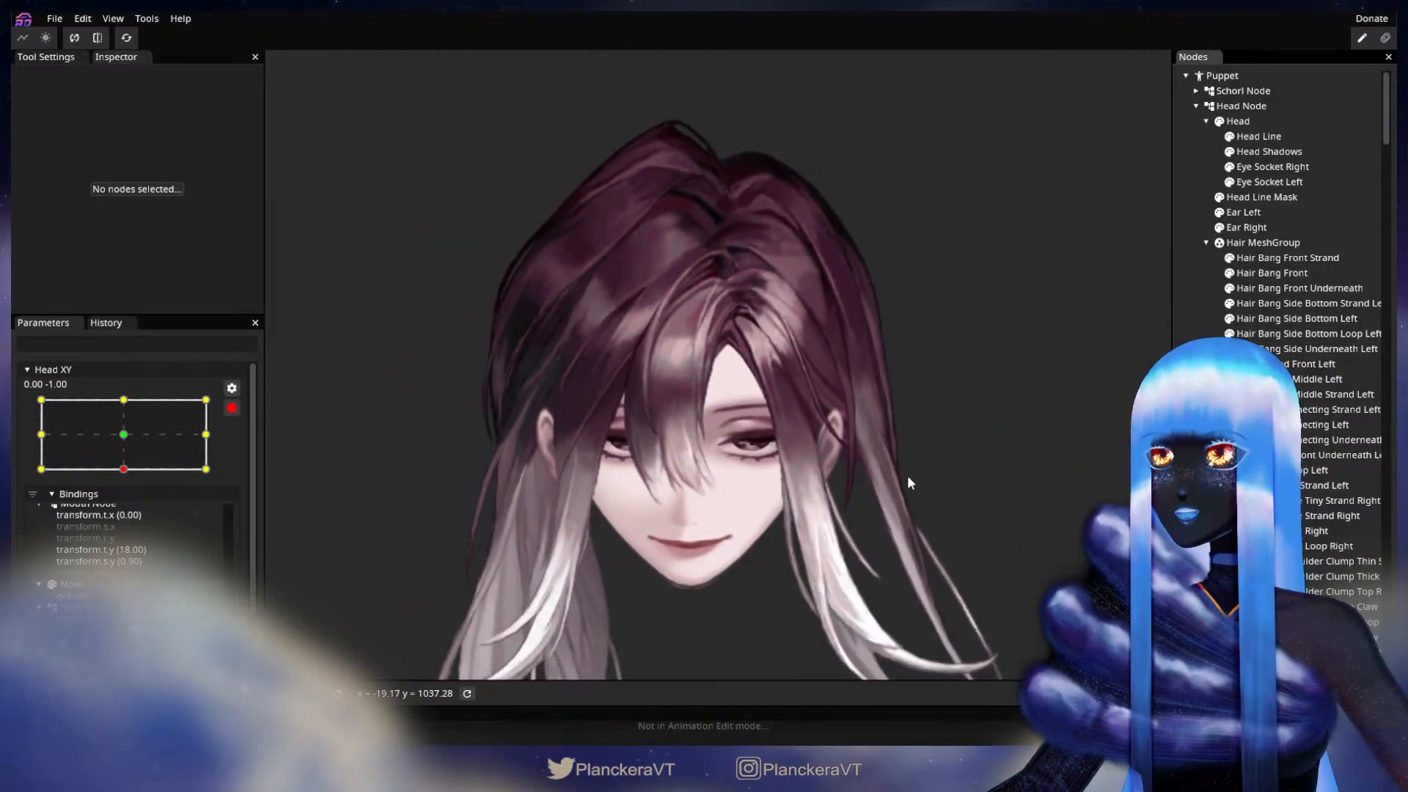
left_click(232, 408)
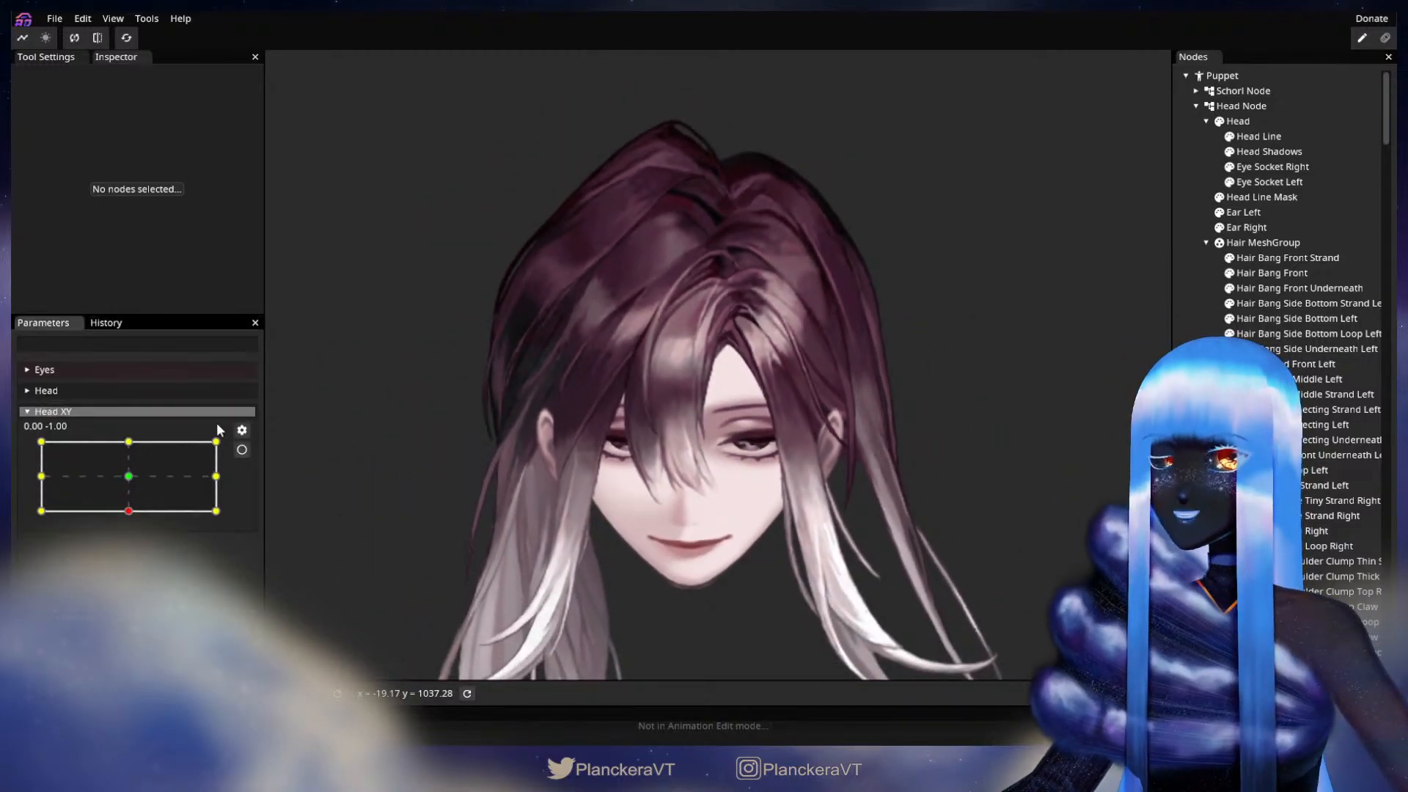
left_click(126, 515)
left_click_drag(128, 517, 129, 446)
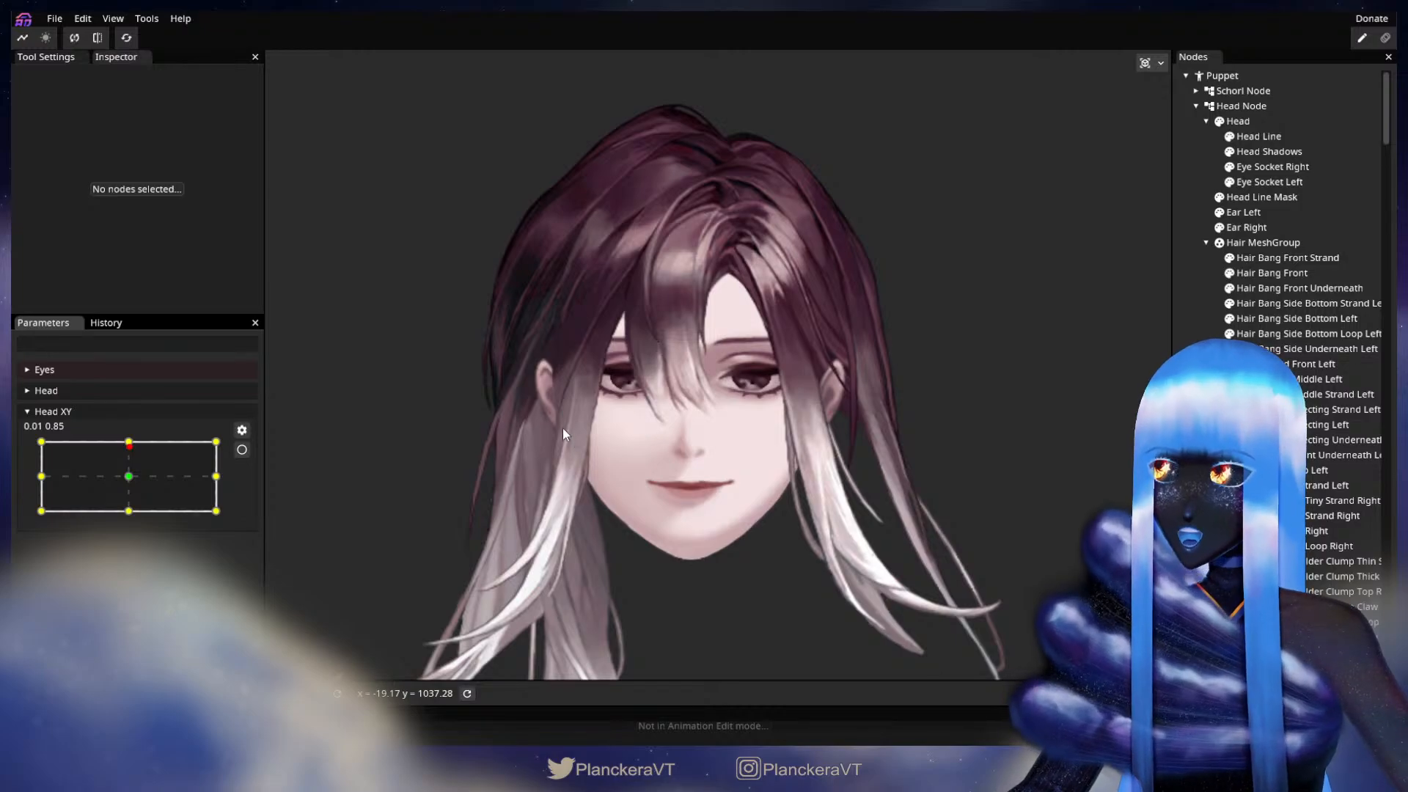
left_click_drag(590, 416, 575, 466)
scroll(575, 467, "up", 2)
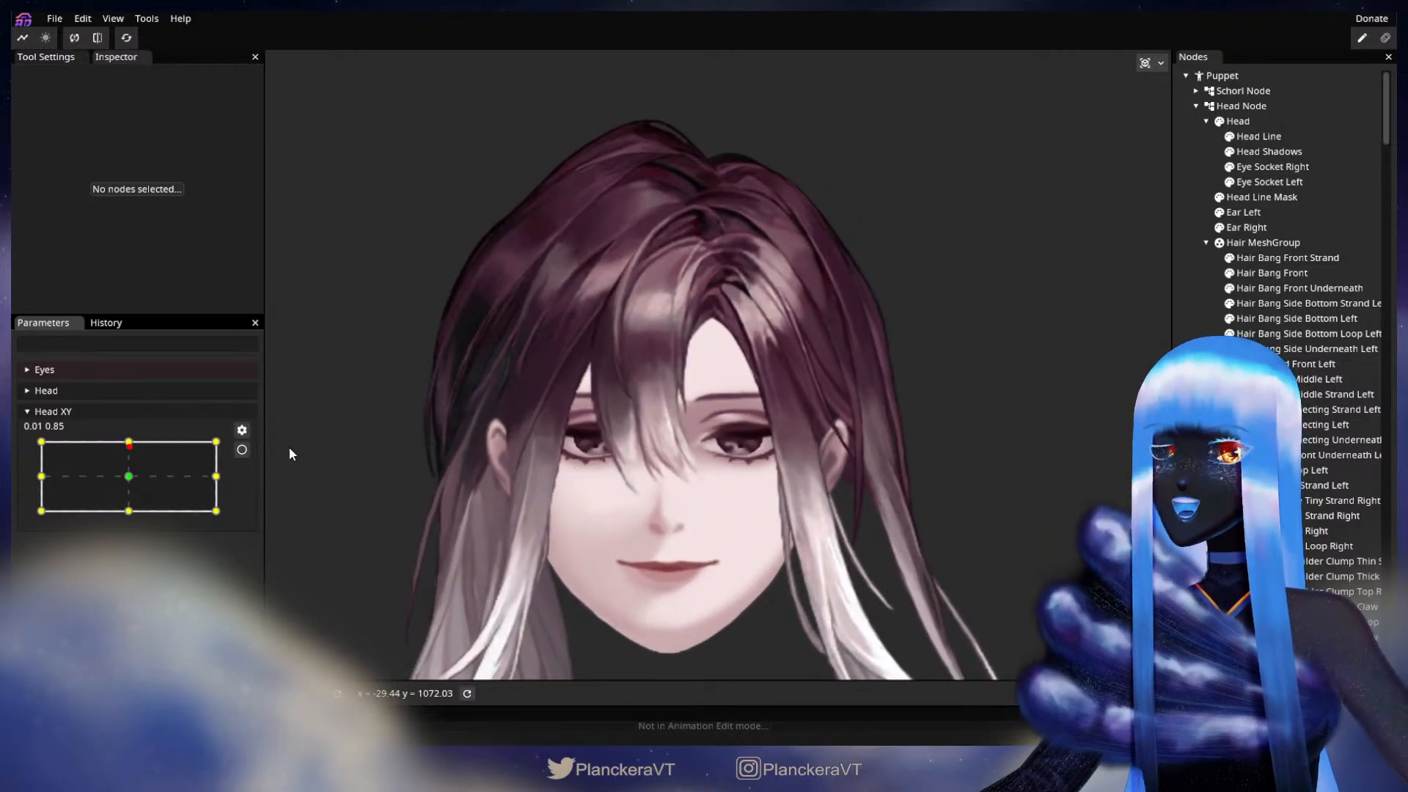
left_click_drag(131, 454, 130, 517)
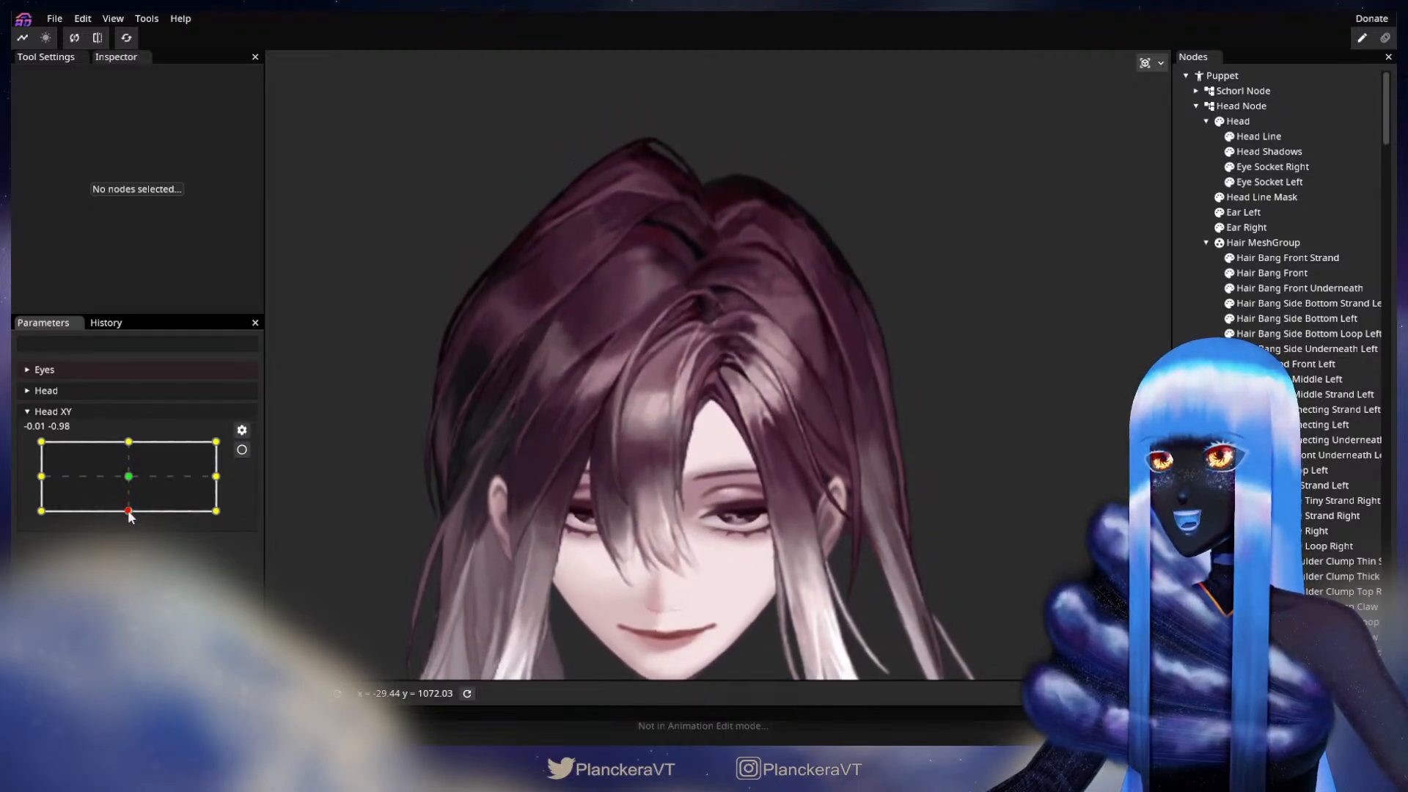
Step: Arm Head XY at 0.00, -1.00, adjust the vertices at the upper inner end of Hair Side Connecting Left, and deselect the part
scroll(706, 440, "up", 5)
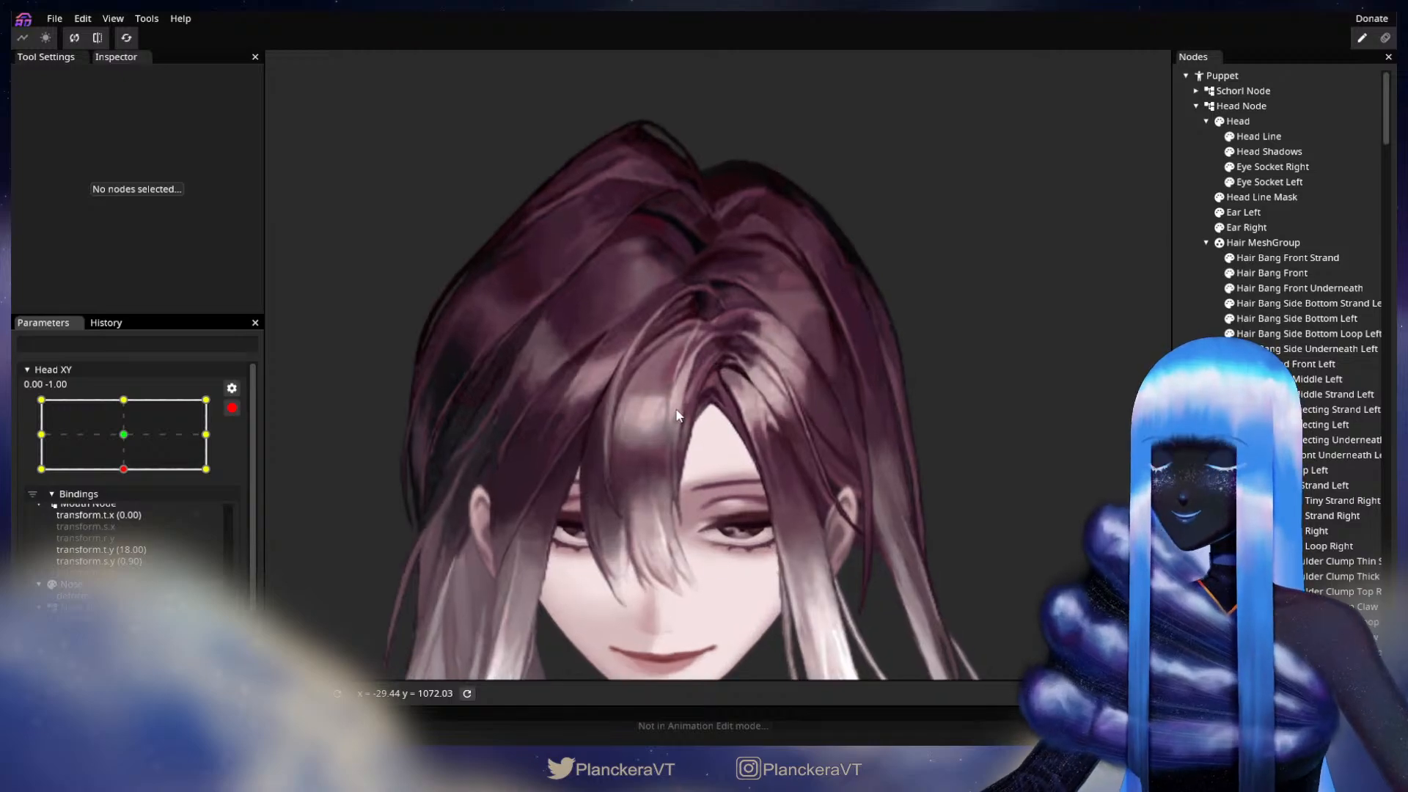
scroll(738, 437, "up", 3)
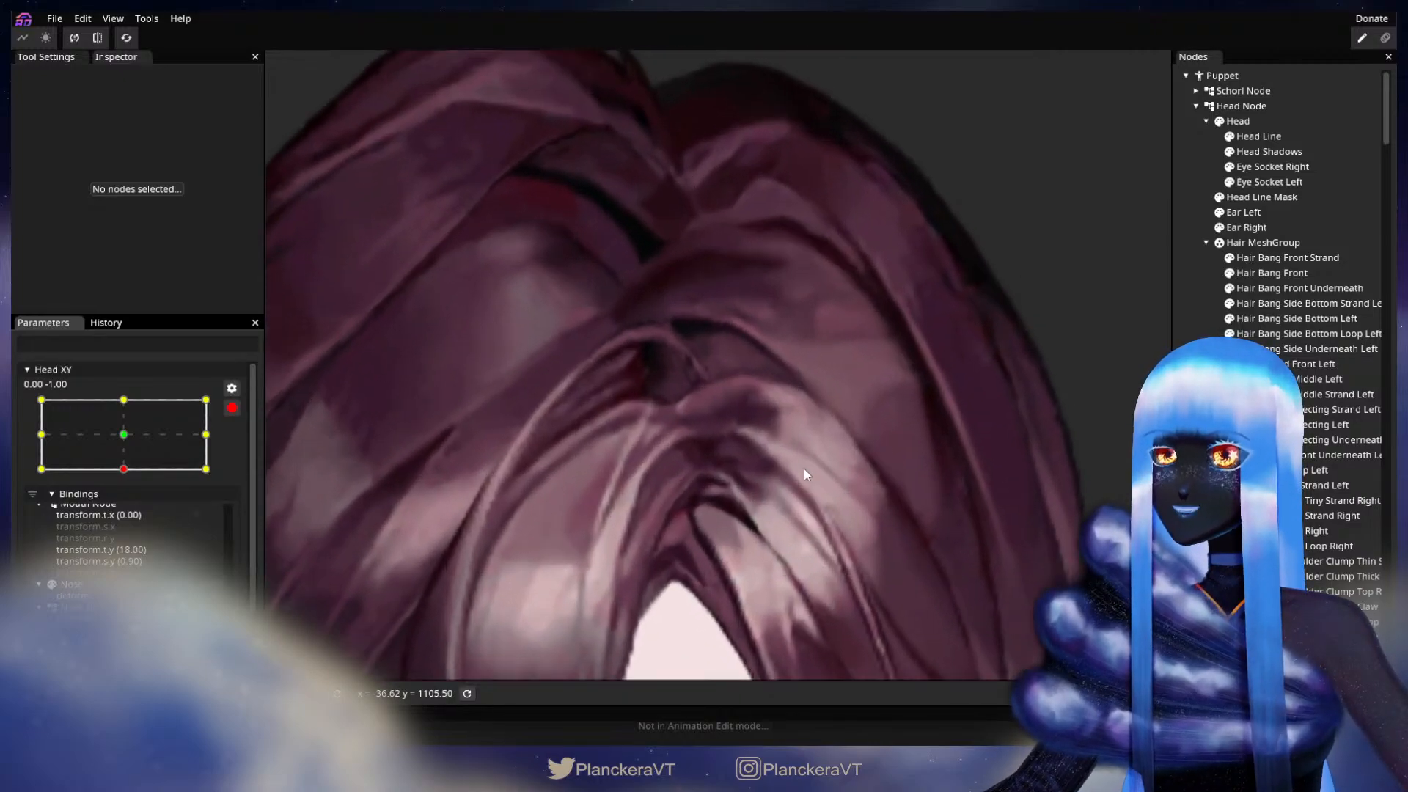
left_click(1280, 379)
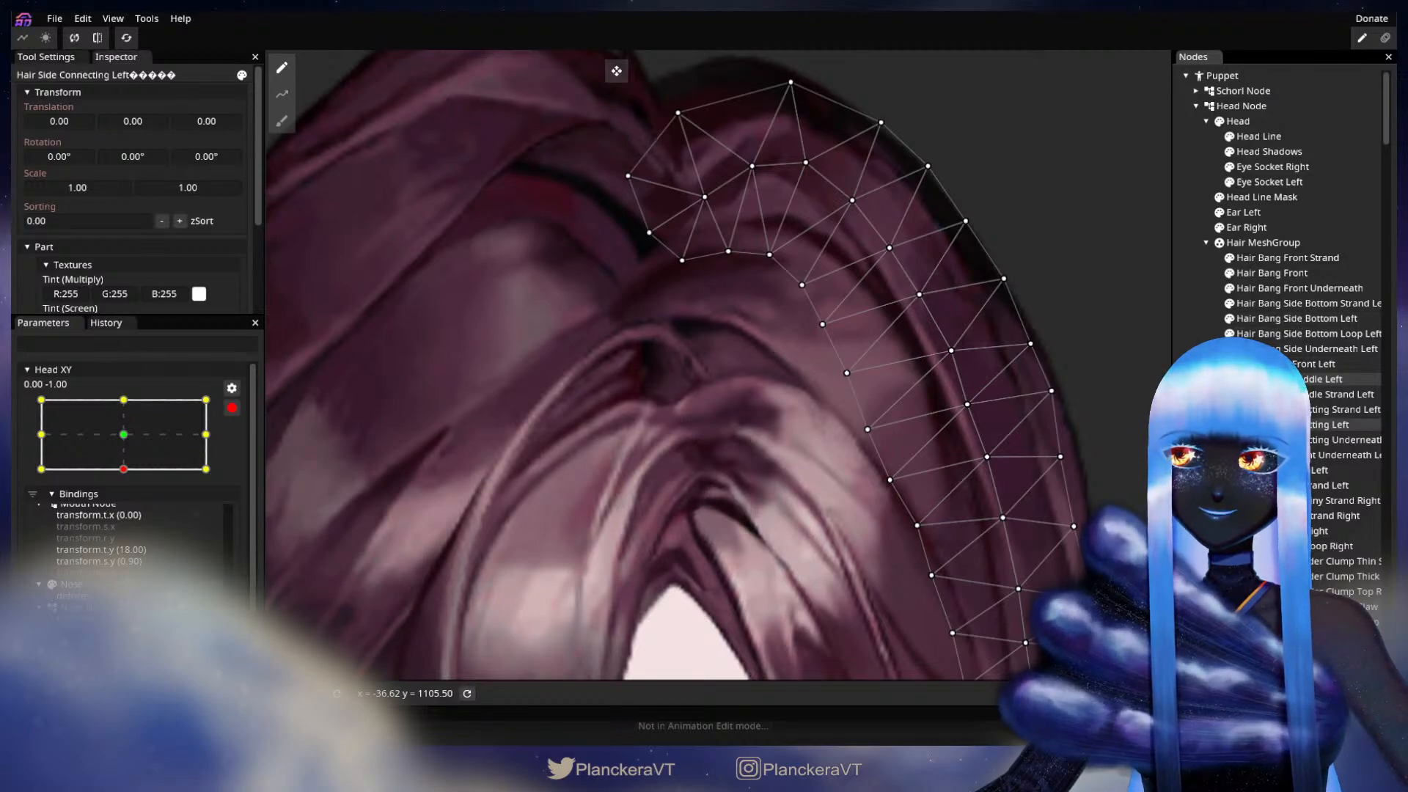
scroll(697, 447, "up", 2)
left_click_drag(698, 446, 718, 396)
scroll(770, 417, "up", 2)
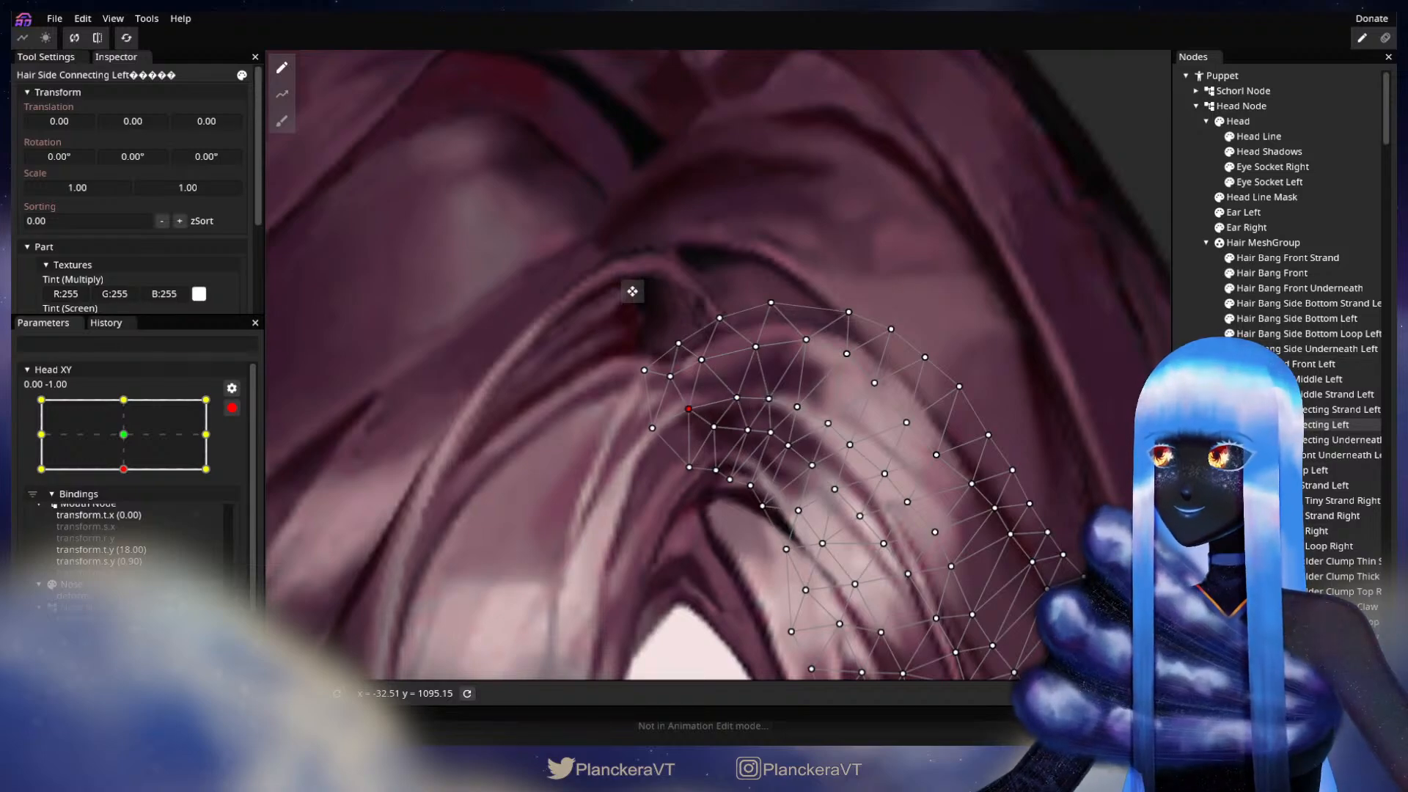
left_click(916, 494)
Step: Disarm Head XY and raise the head from fully down to 0.00, 1.00 to test the hair around the parting
scroll(919, 490, "down", 5)
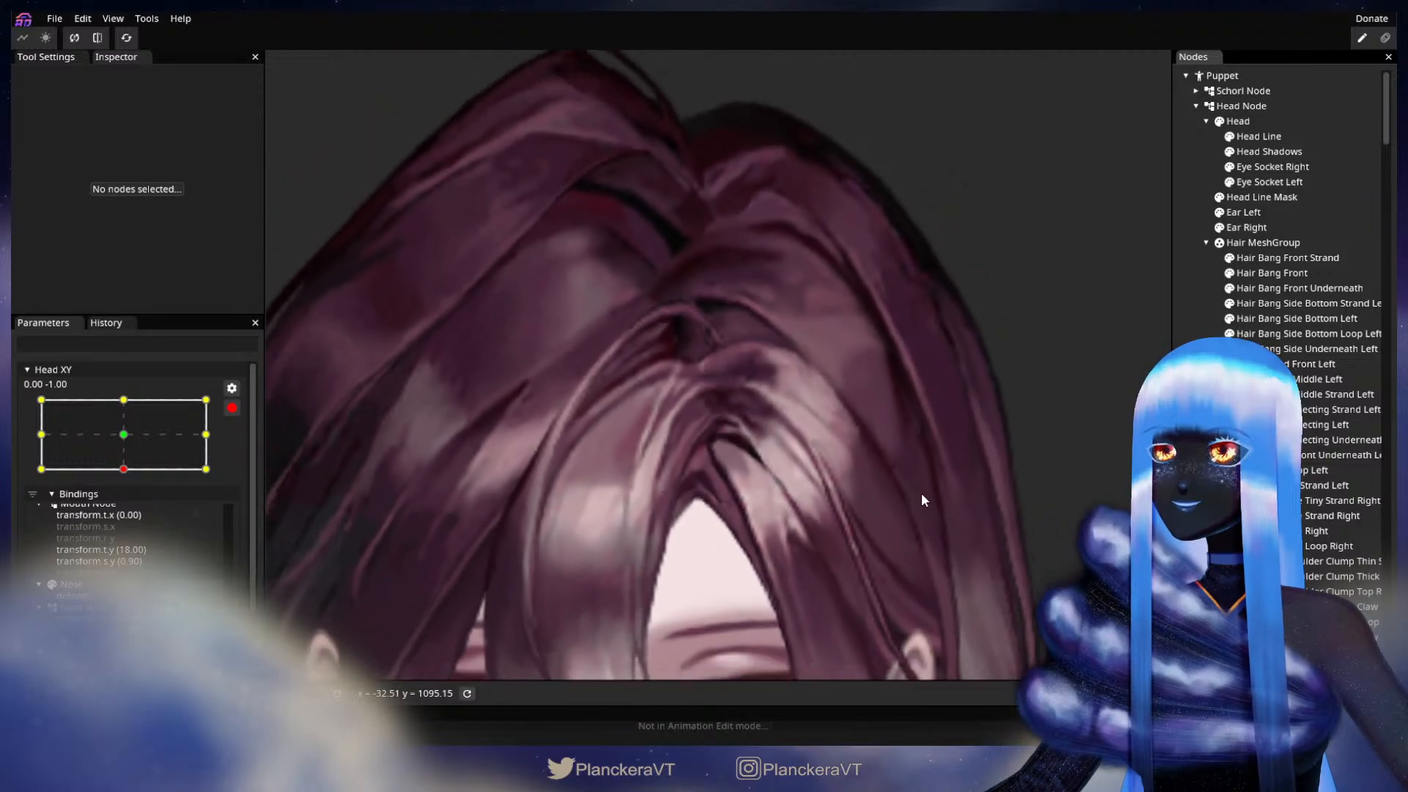
scroll(925, 490, "down", 5)
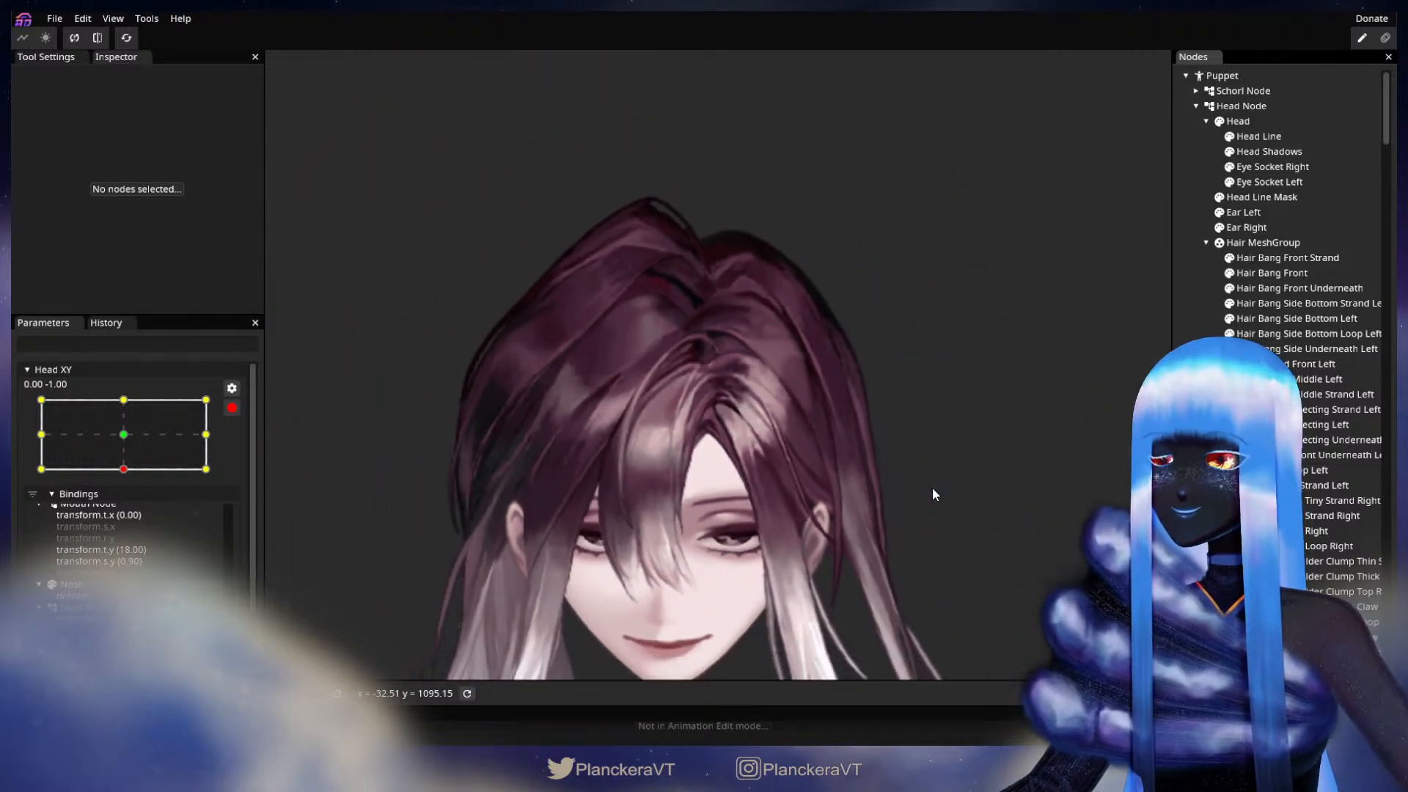
scroll(932, 487, "down", 4)
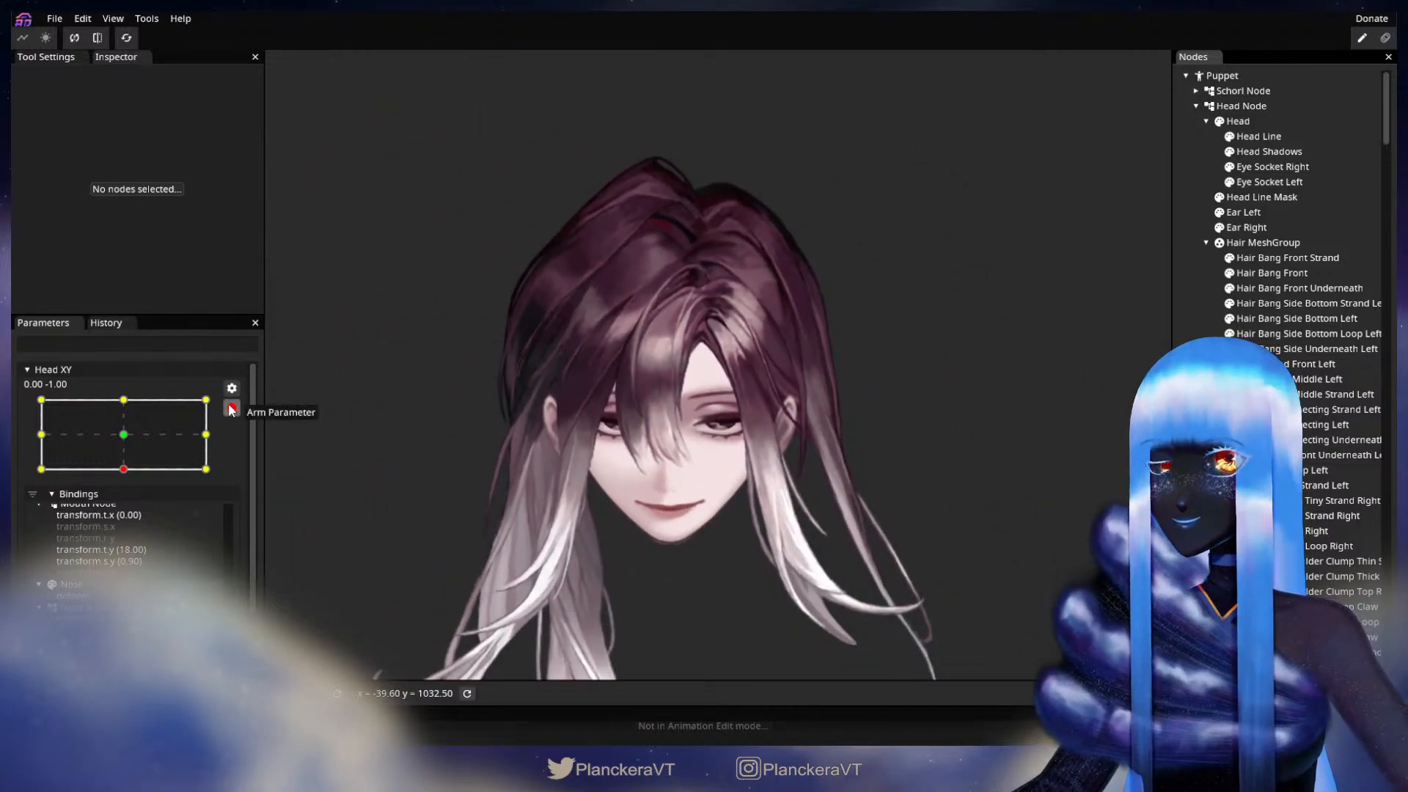
left_click(230, 408)
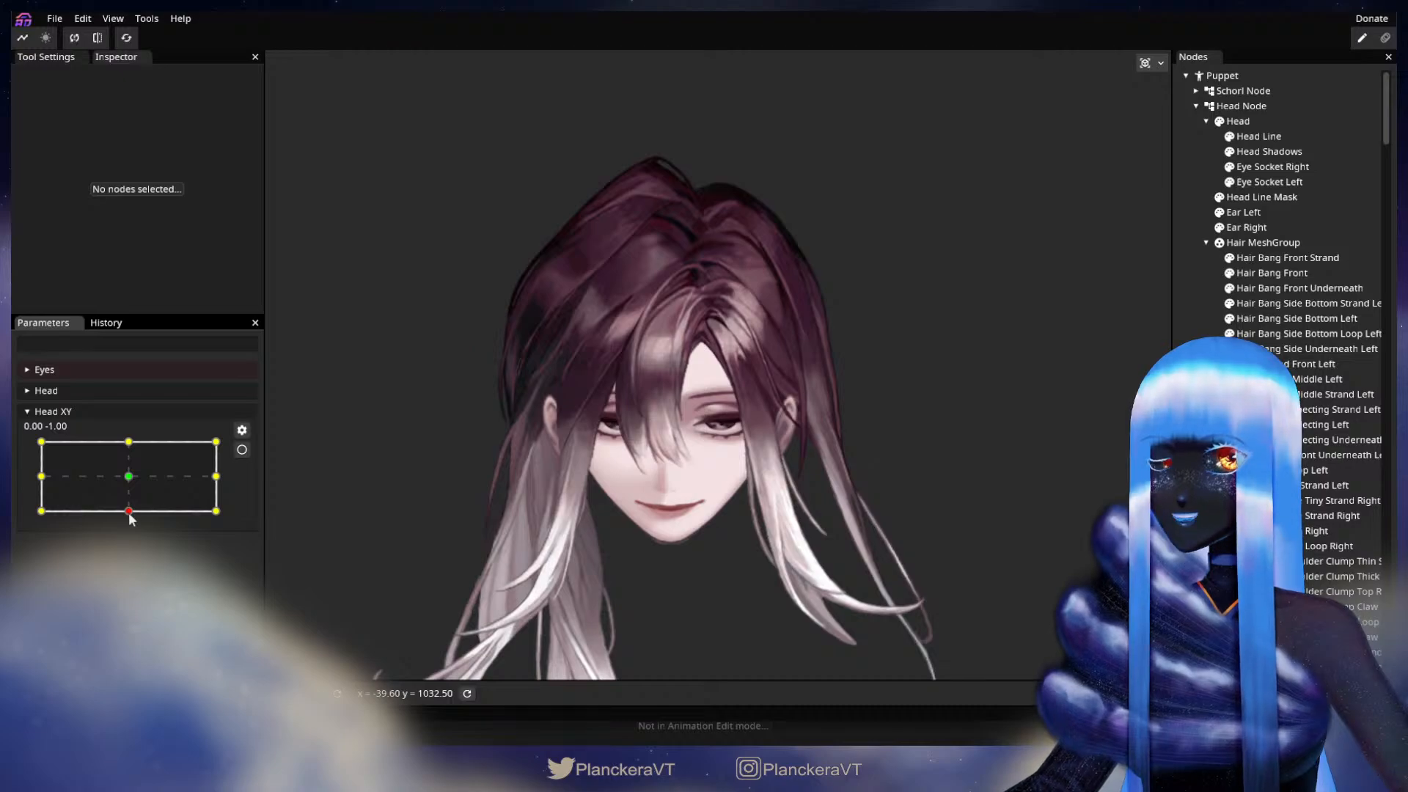
mouse_move(129, 512)
left_mouse_down()
mouse_move(133, 479)
mouse_move(132, 516)
mouse_move(128, 490)
left_mouse_up()
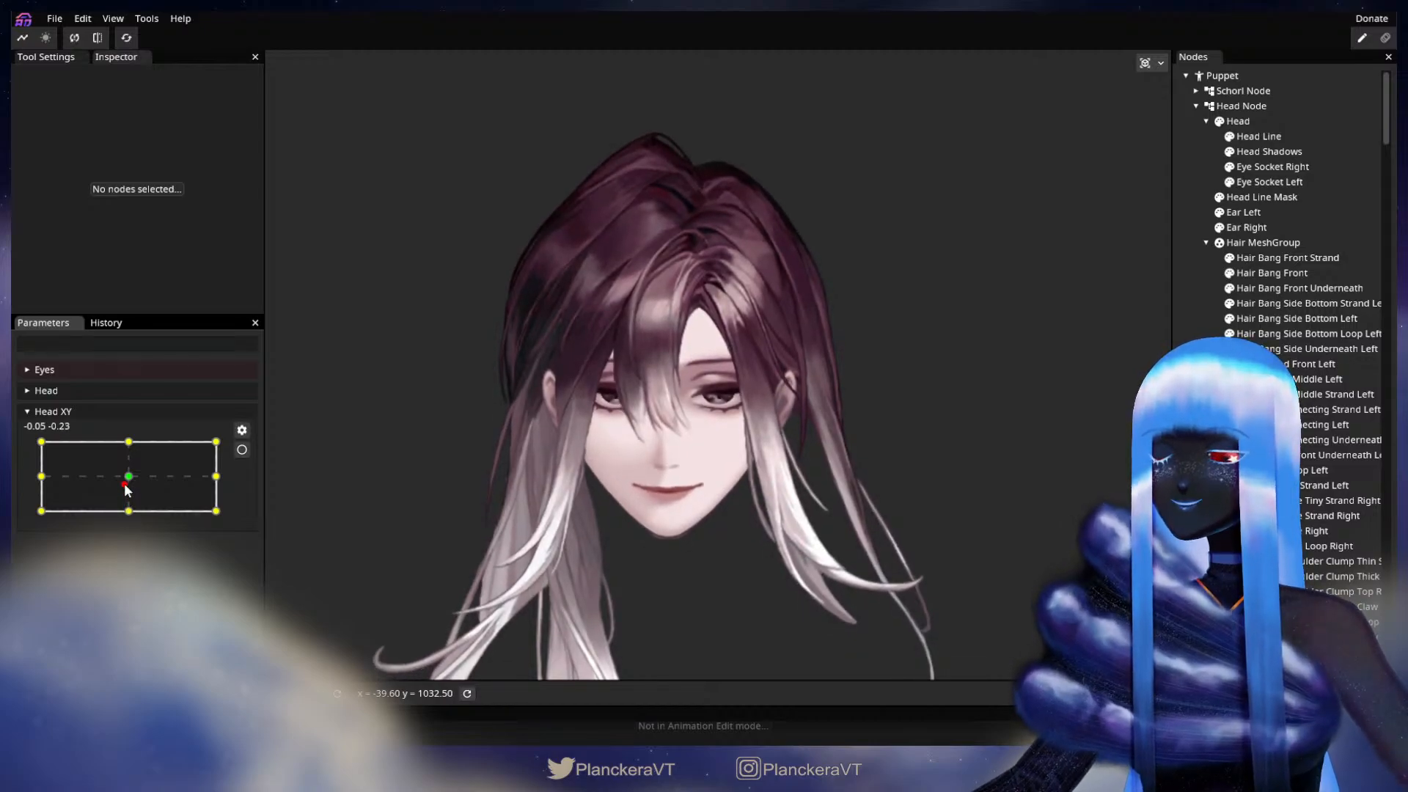
left_click_drag(128, 490, 130, 442)
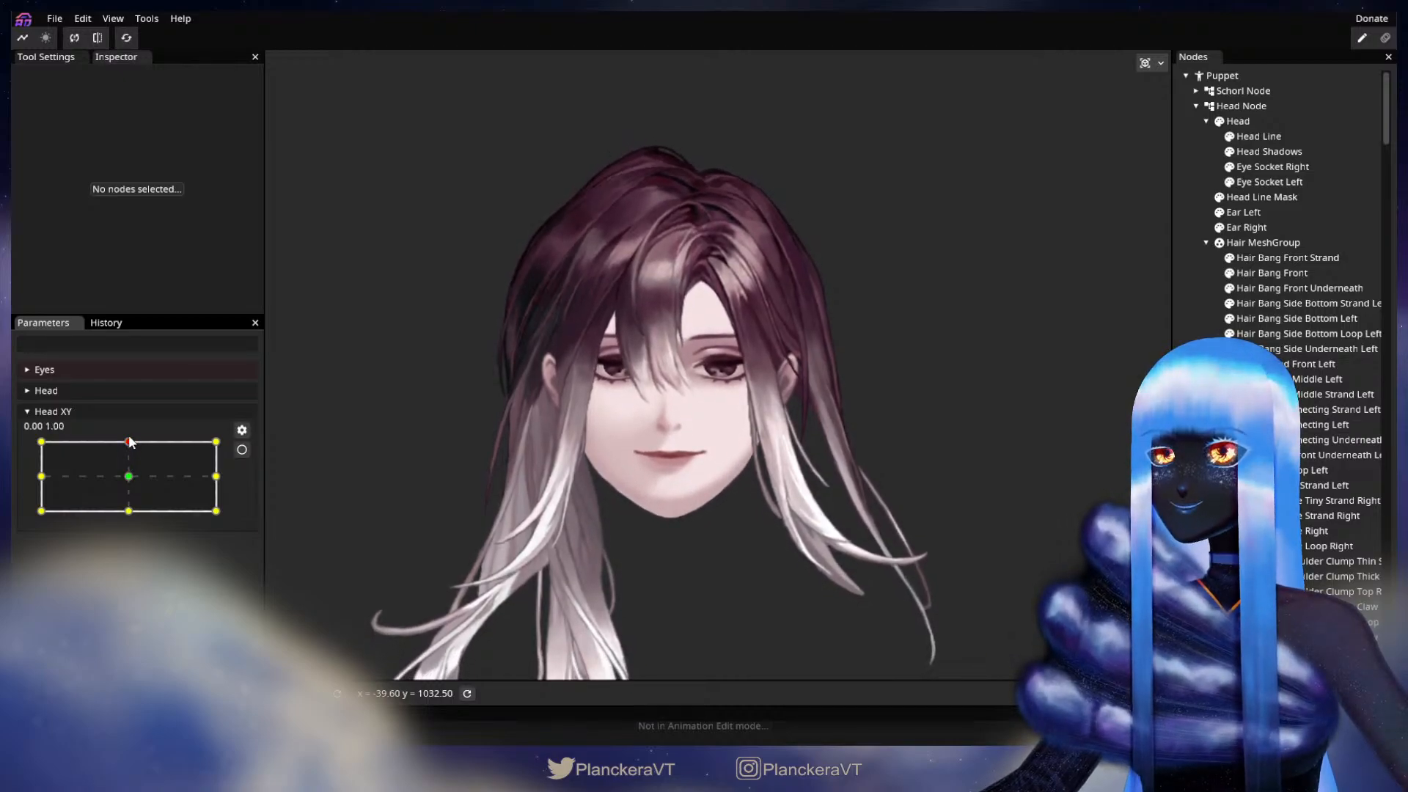
Step: Arm Head XY at 0.00, 1.00, adjust the inner vertices near the upper end of Hair Bang Front, and deselect the part
left_click(241, 450)
scroll(713, 231, "up", 5)
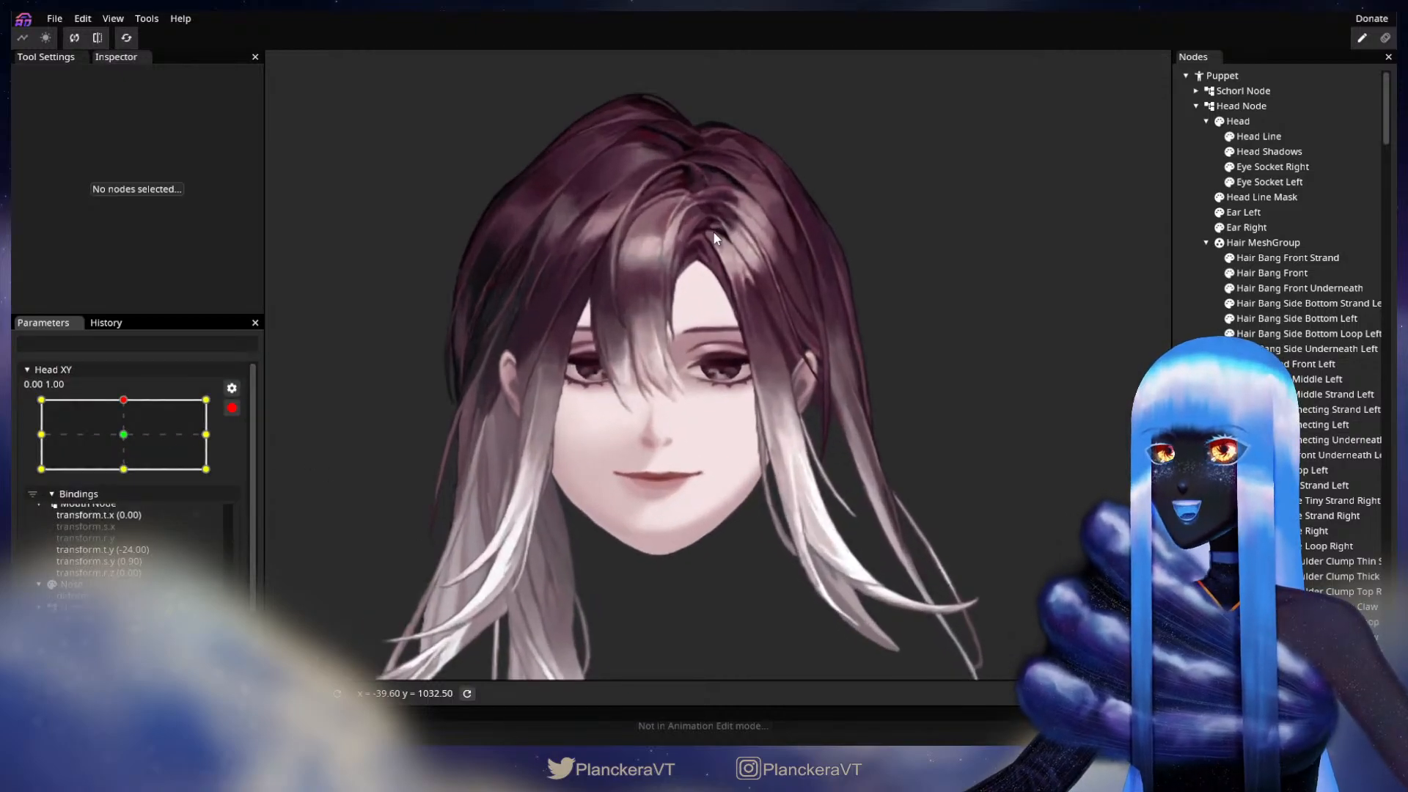
scroll(790, 398, "up", 5)
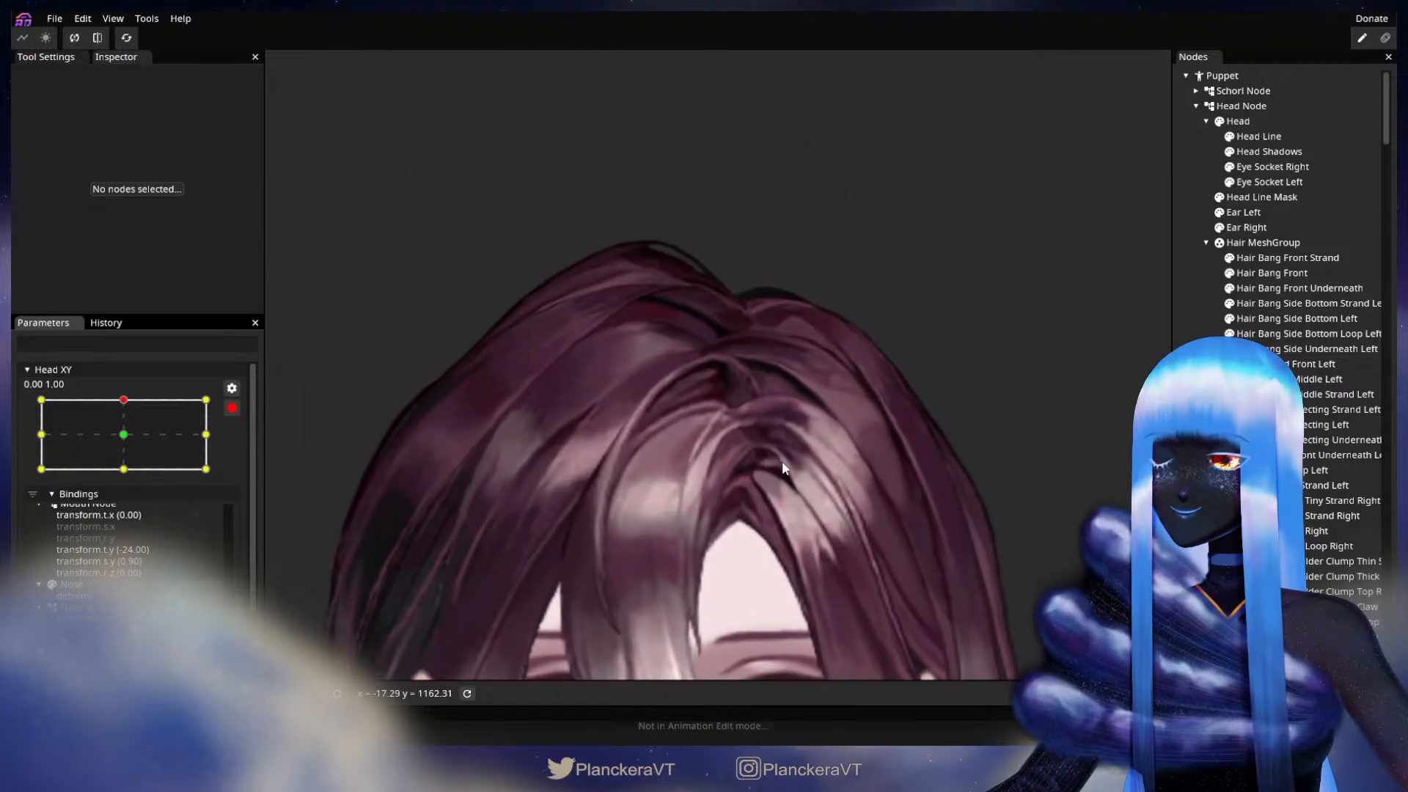
scroll(878, 508, "up", 3)
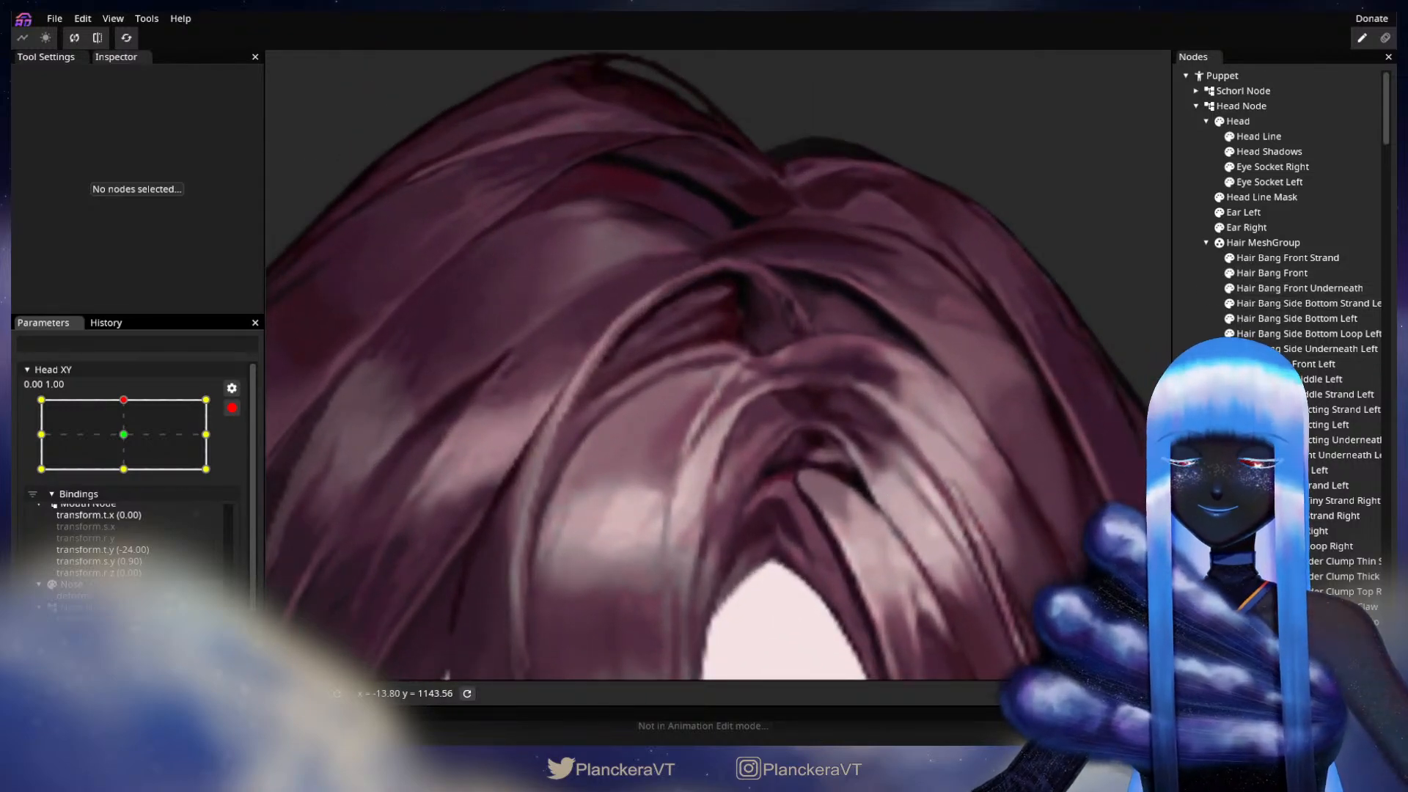
left_click(1280, 280)
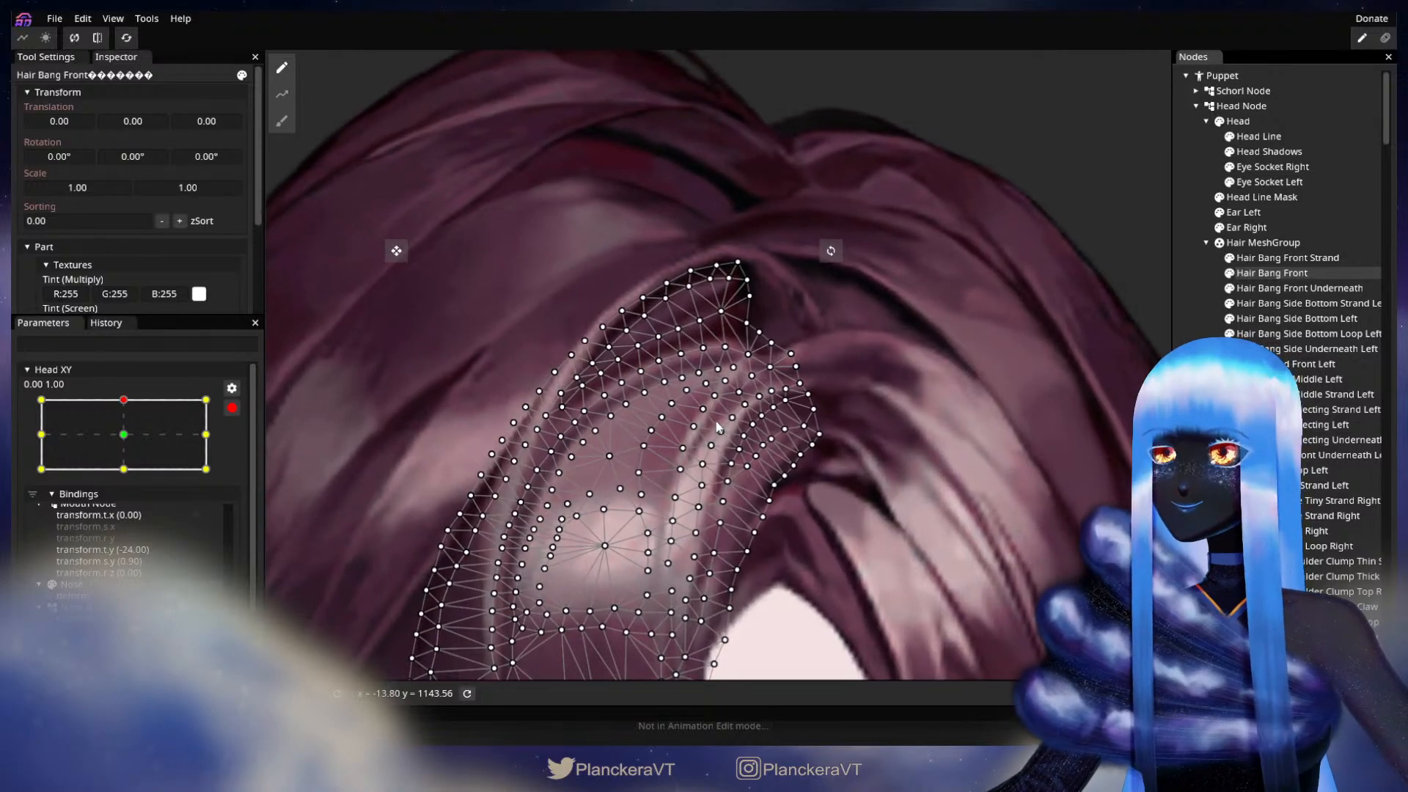
scroll(719, 427, "up", 3)
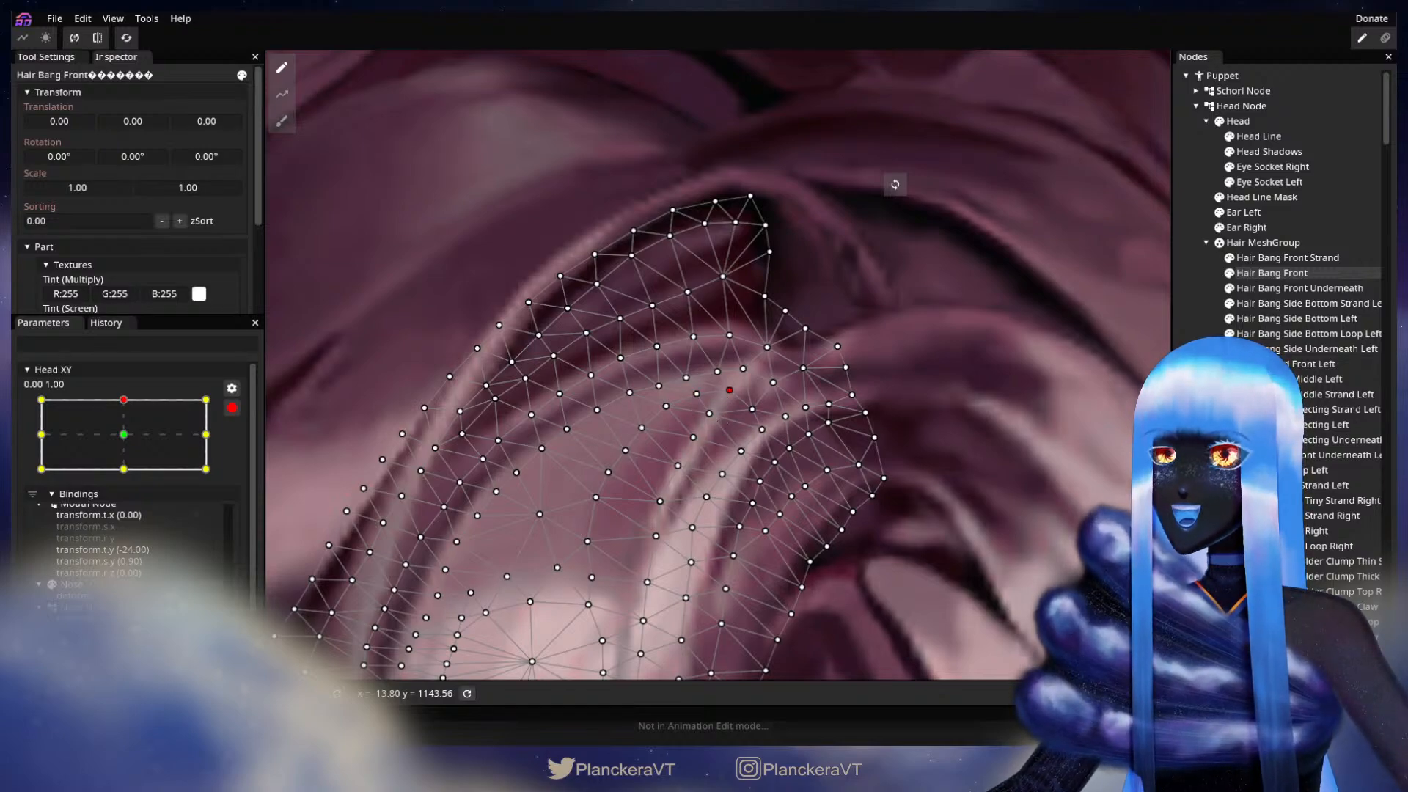
left_click(1093, 452)
Step: Disarm Head XY and test the head tilt from the upward keypoint, ending at 0.00, 1.00
scroll(894, 513, "up", 3)
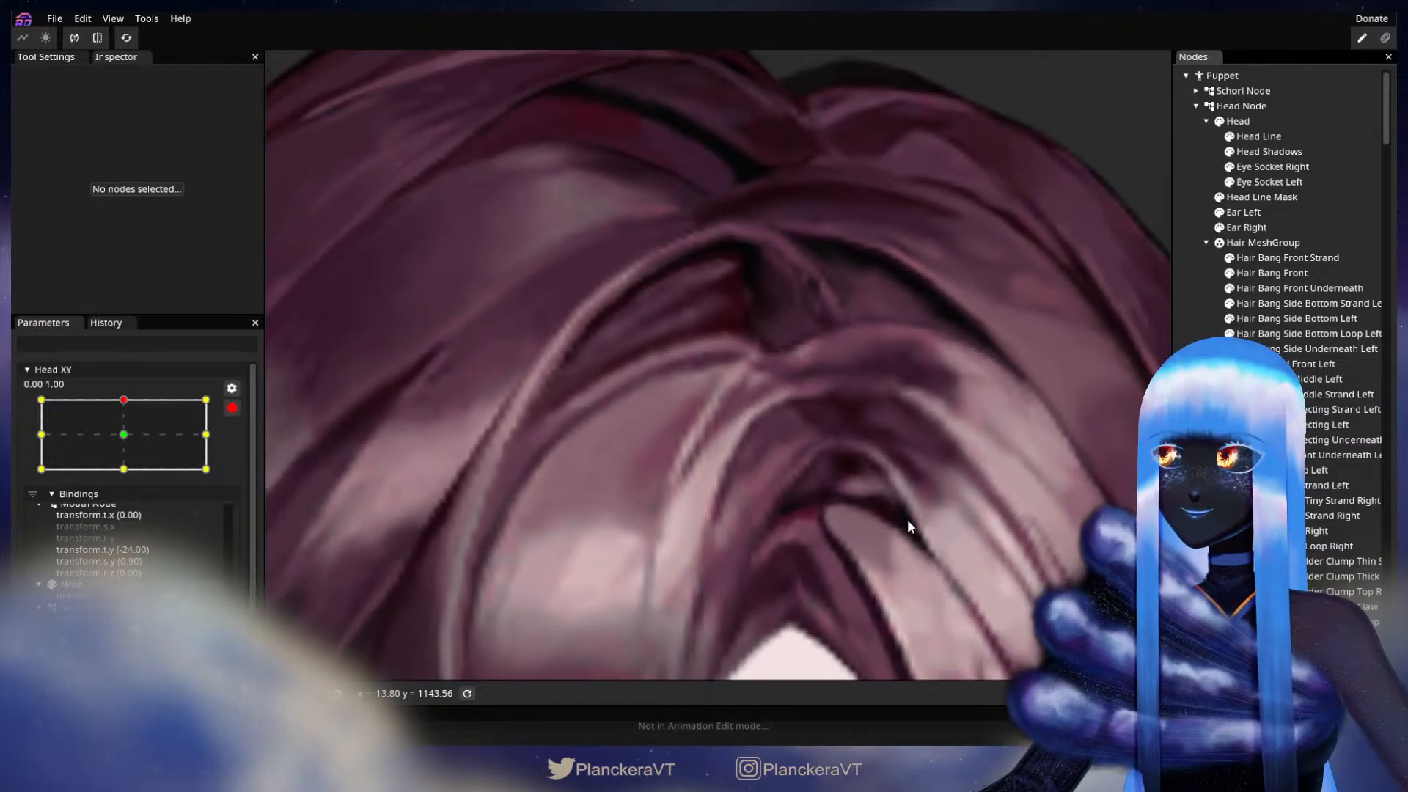
scroll(909, 517, "down", 5)
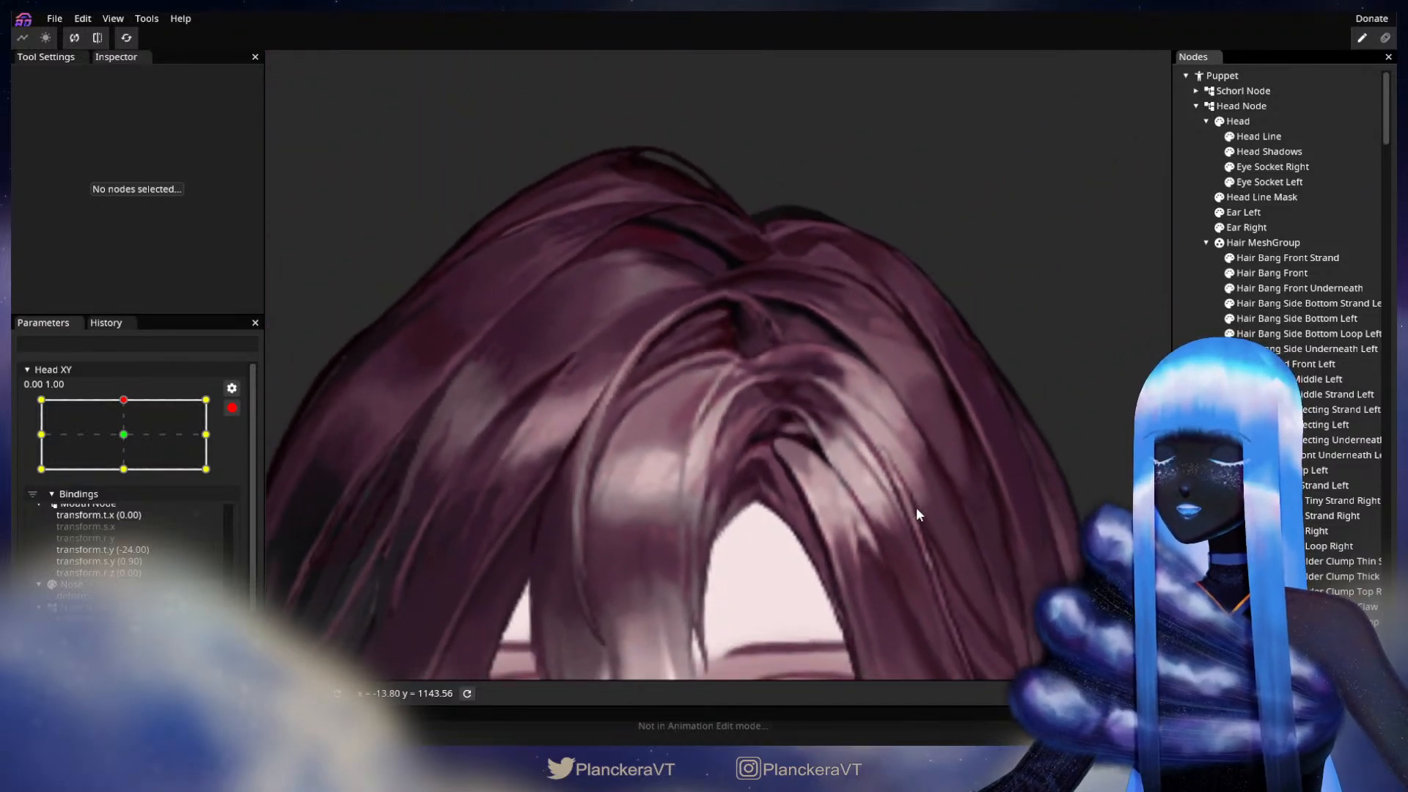
scroll(917, 507, "down", 6)
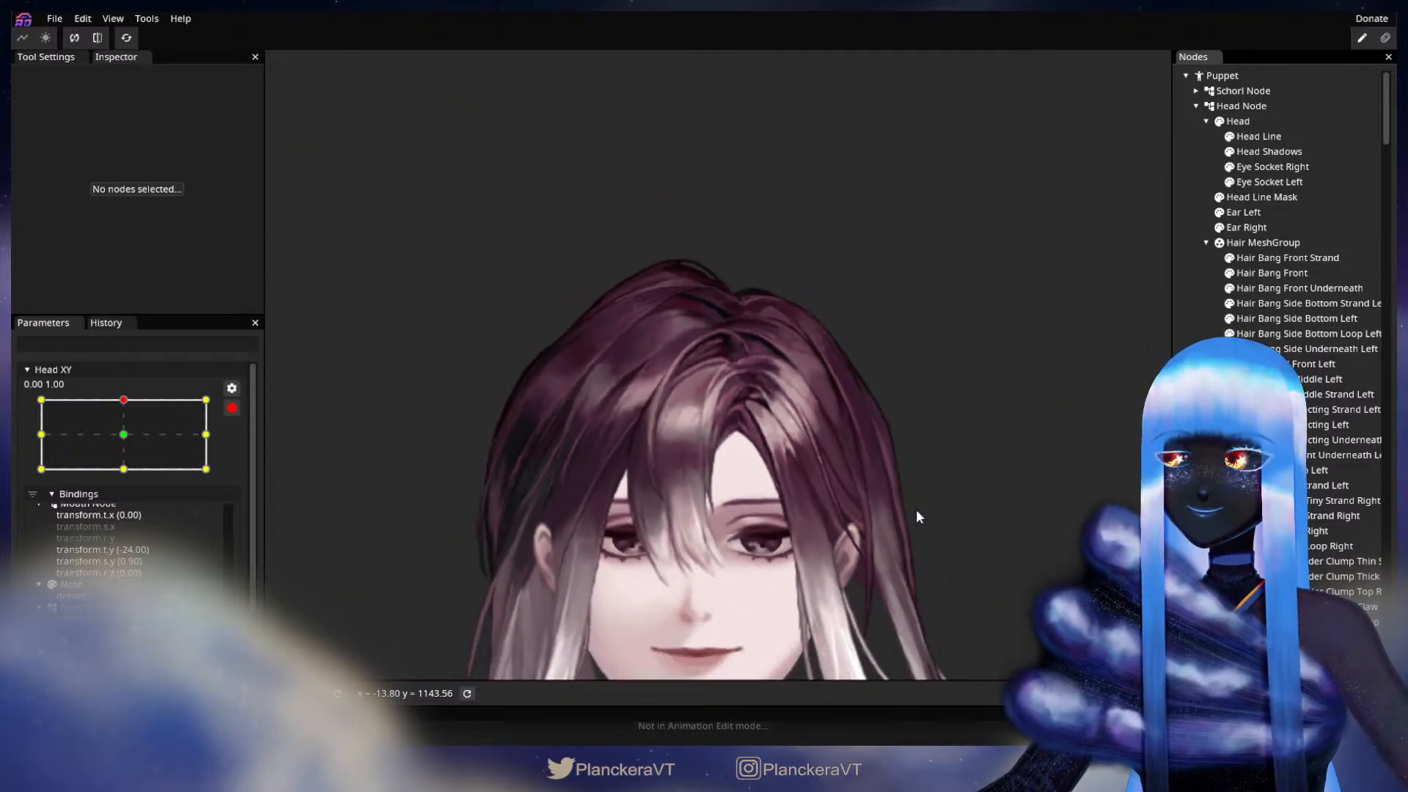
scroll(921, 458, "down", 3)
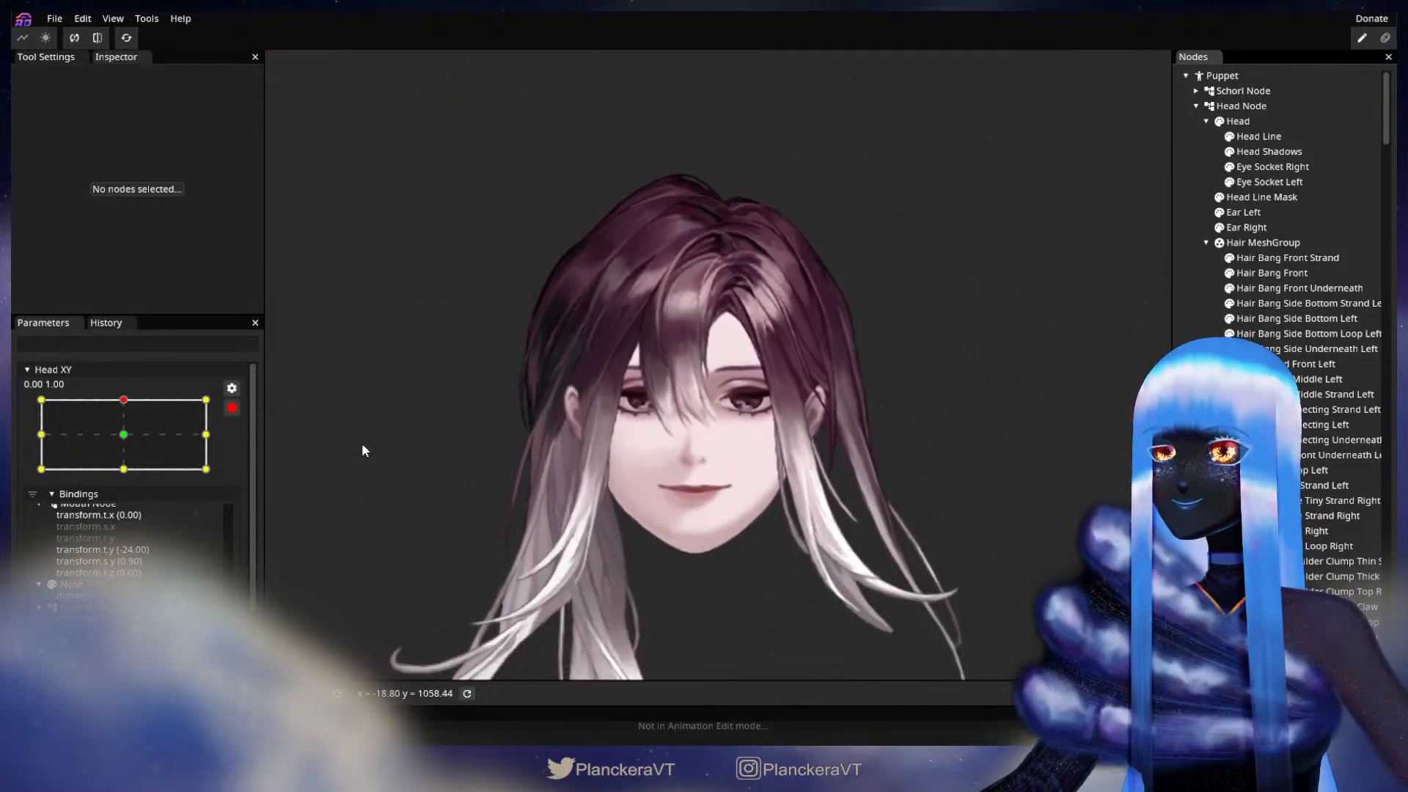
left_click(232, 408)
mouse_move(132, 449)
left_mouse_down()
mouse_move(130, 521)
mouse_move(131, 446)
left_mouse_up()
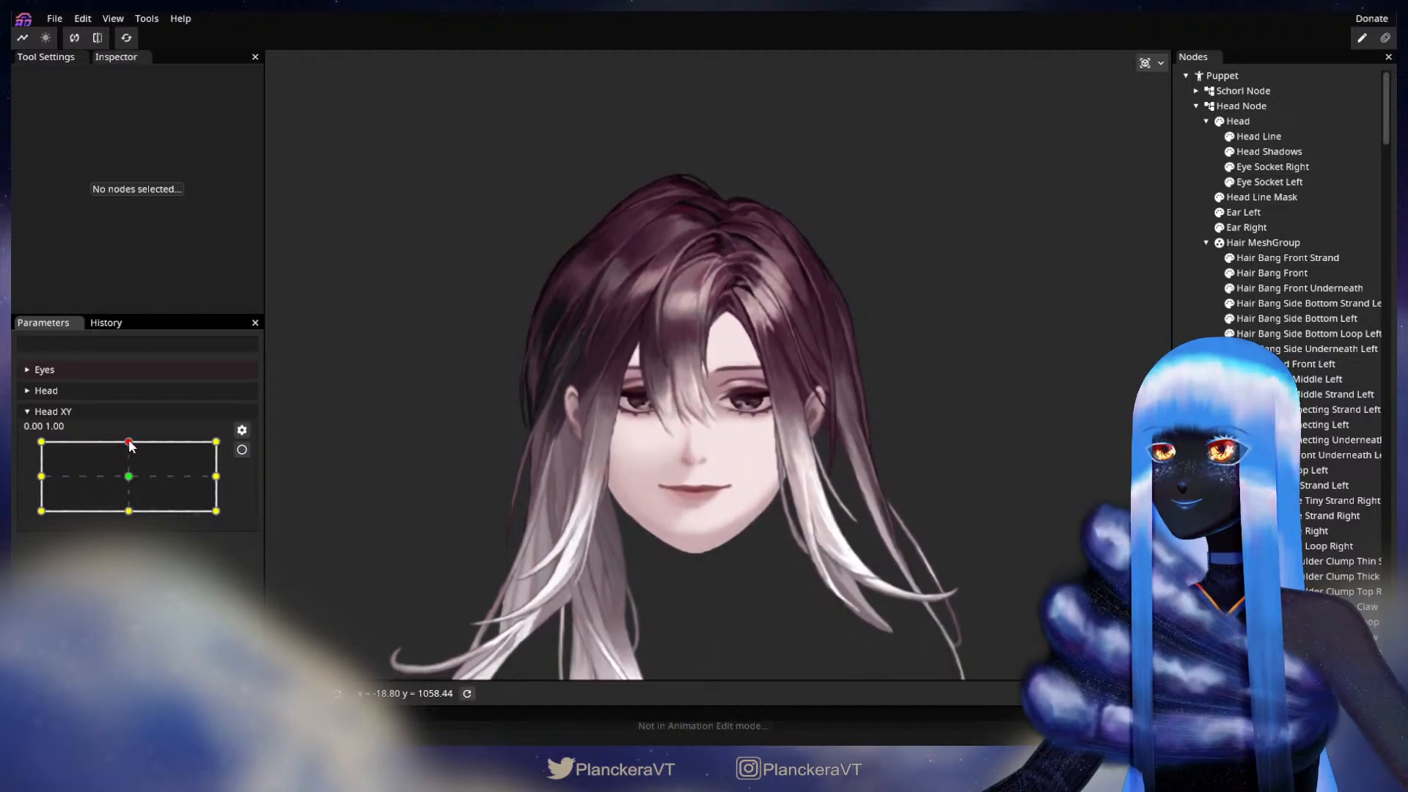
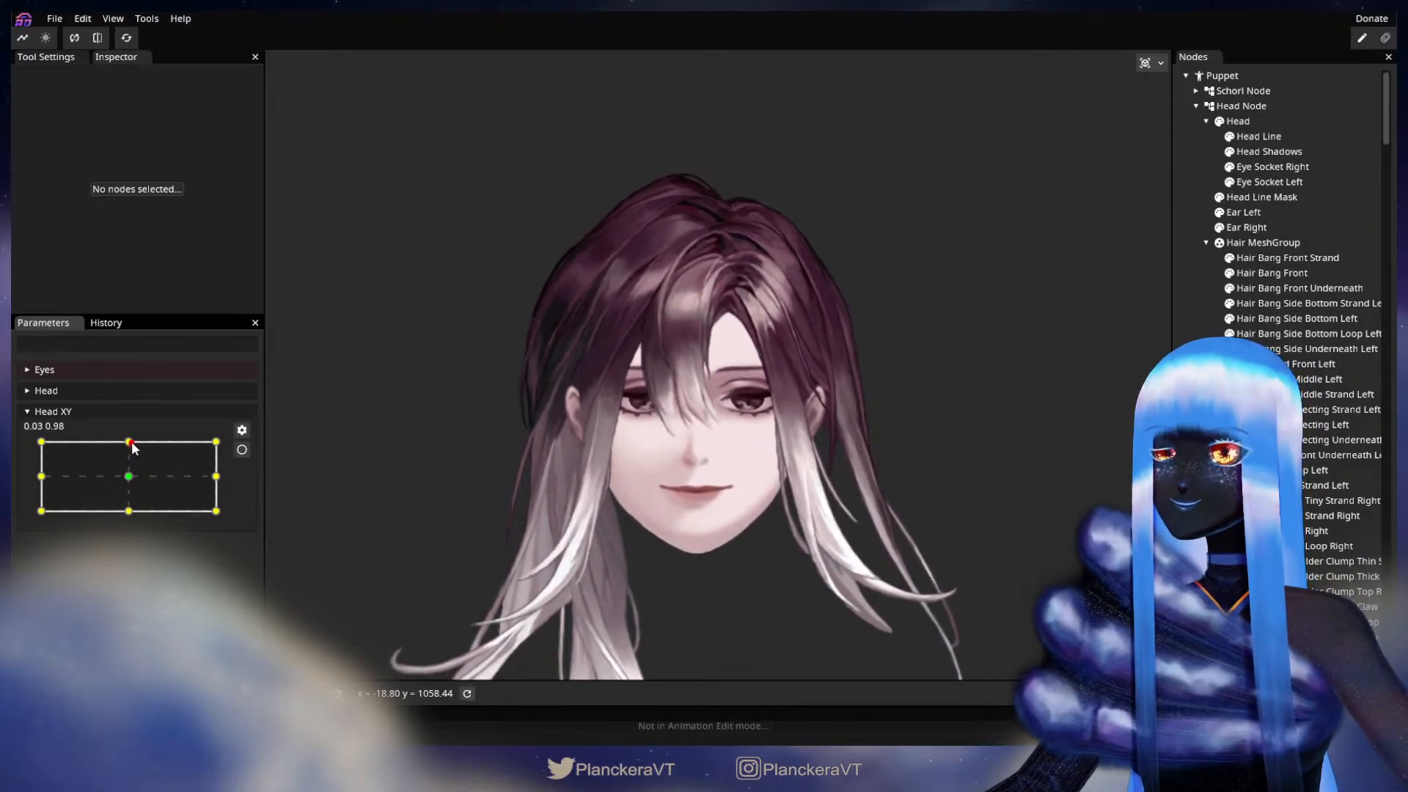
Step: Arm Head XY at -1.00, -1.00, adjust the upper vertices of Hair Bang Front Underneath beside the parting, and deselect the part
left_click_drag(131, 444, 26, 517)
left_click(241, 450)
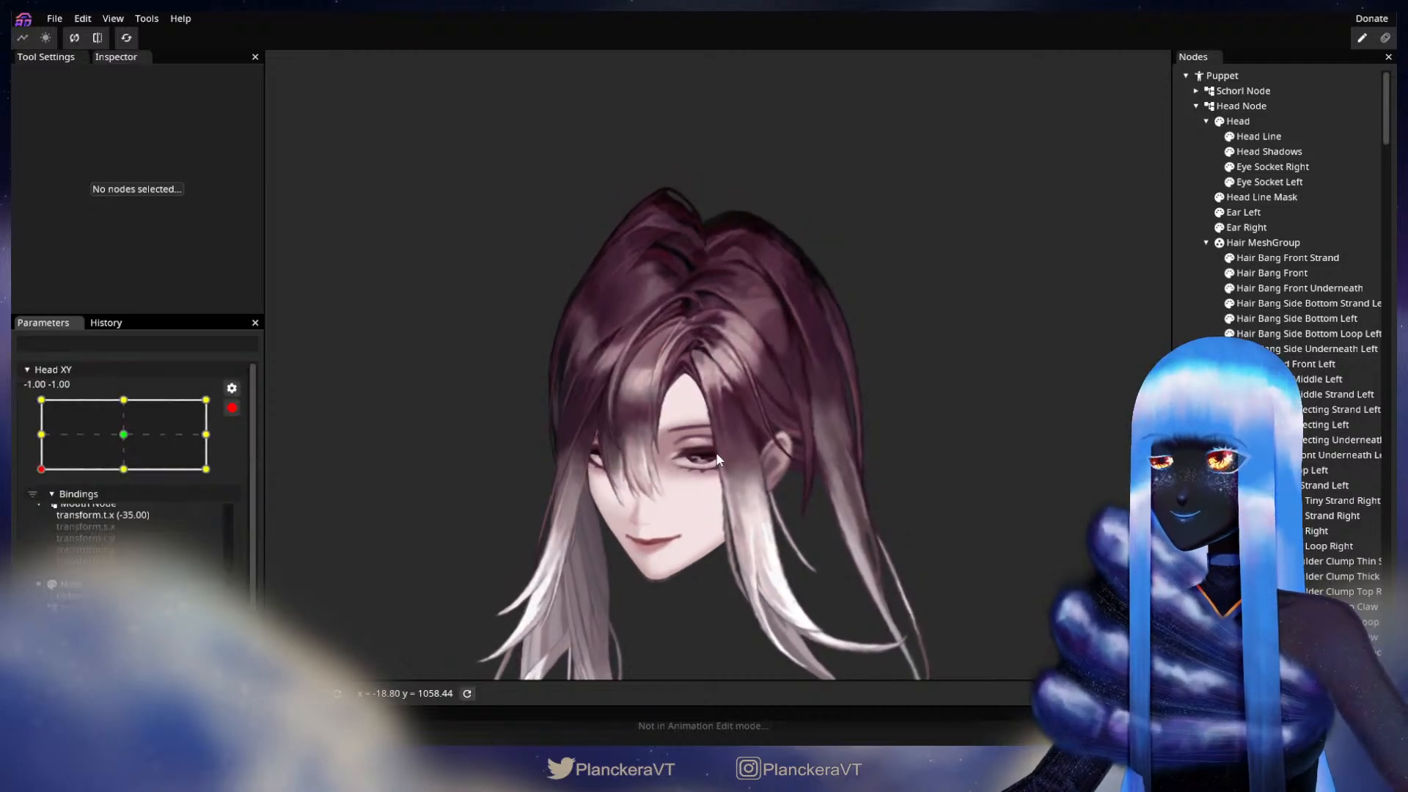
scroll(710, 412, "up", 5)
scroll(710, 412, "up", 5)
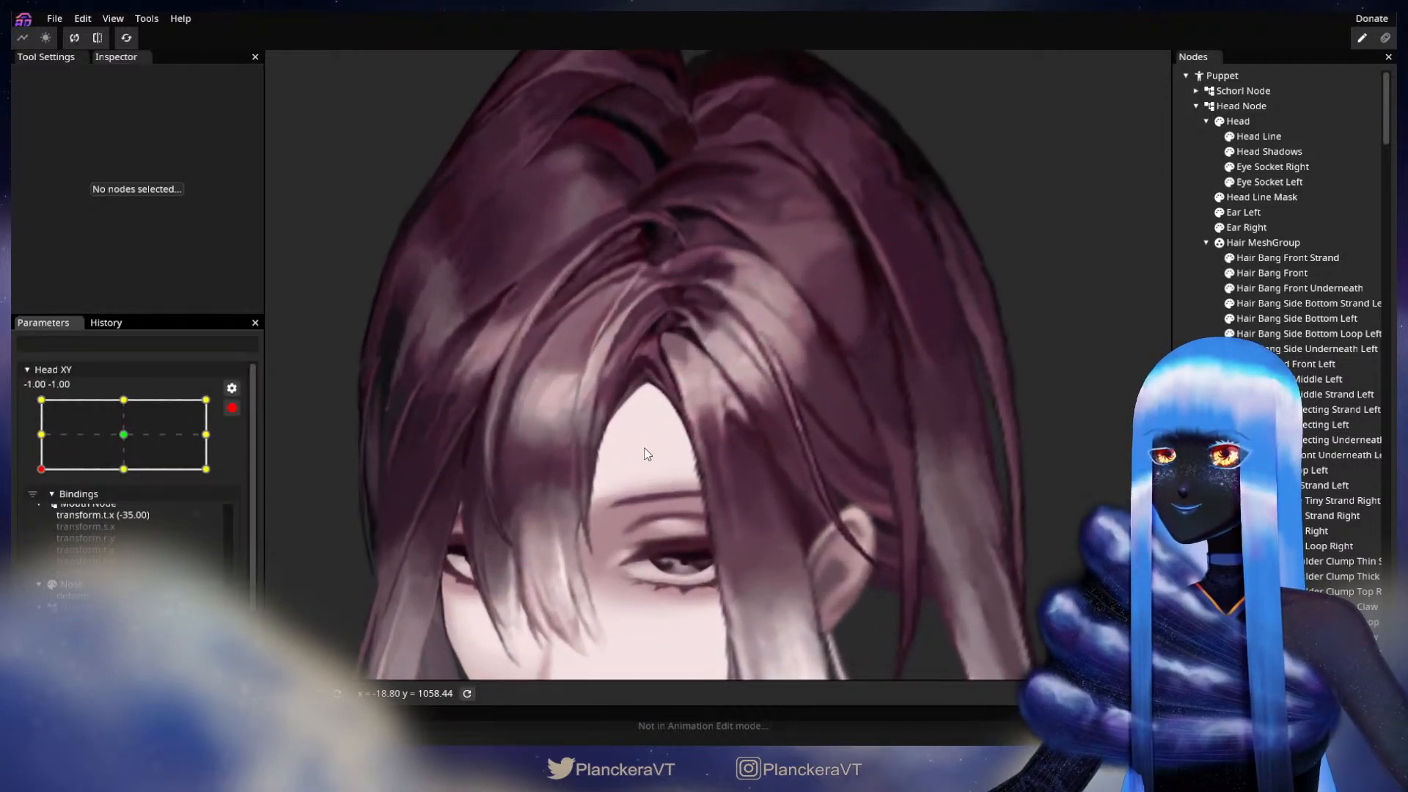
scroll(820, 498, "up", 5)
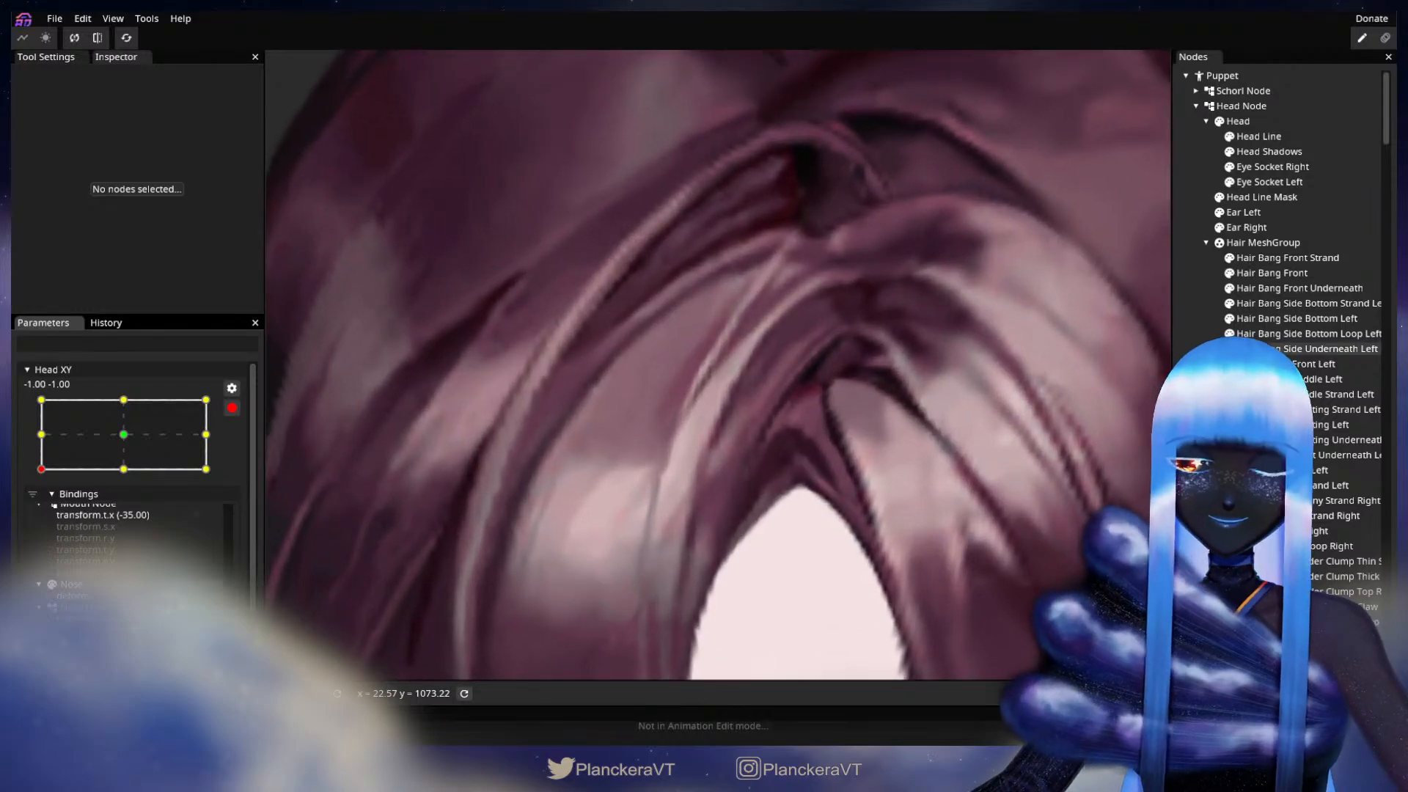
left_click(1288, 292)
scroll(736, 497, "up", 1)
left_click(749, 482)
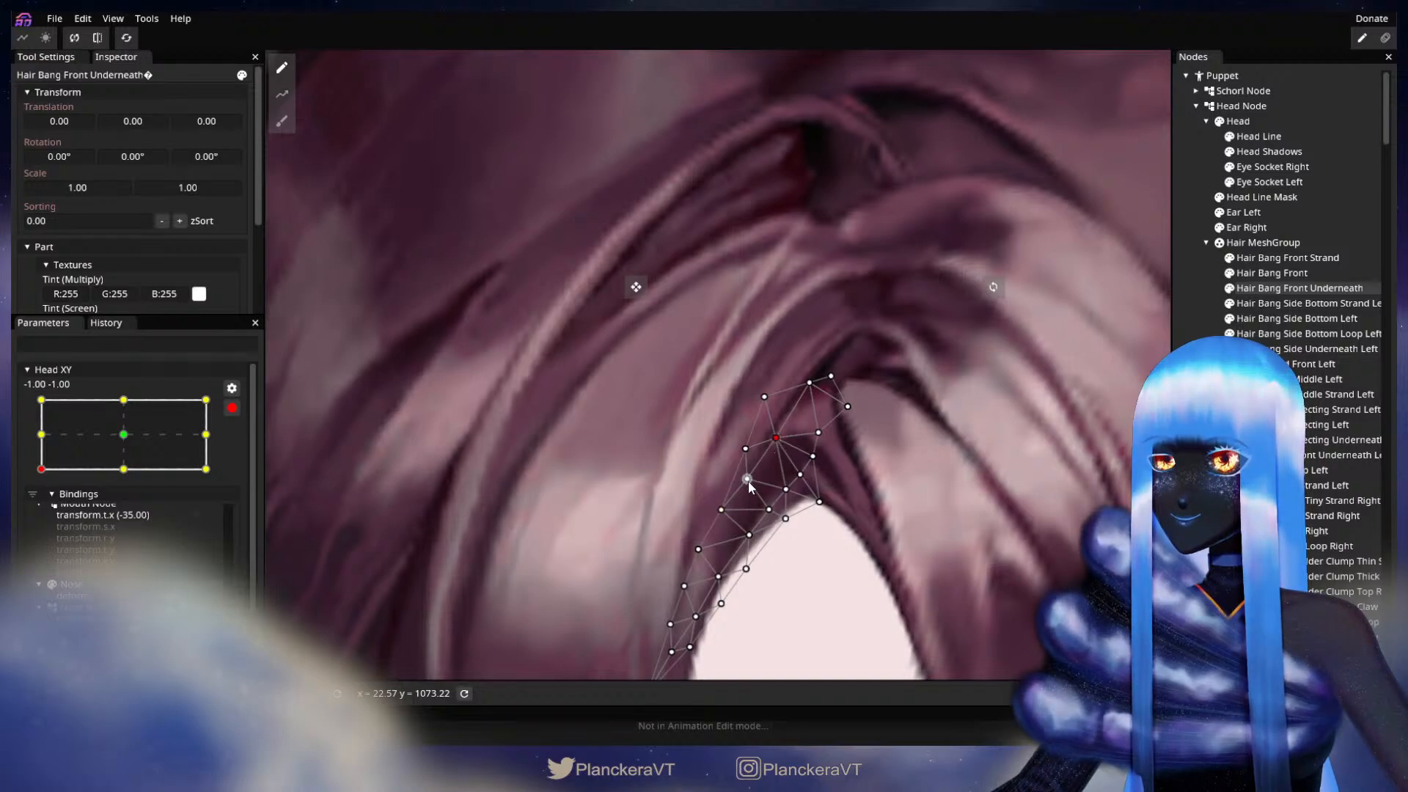
left_click(1106, 483)
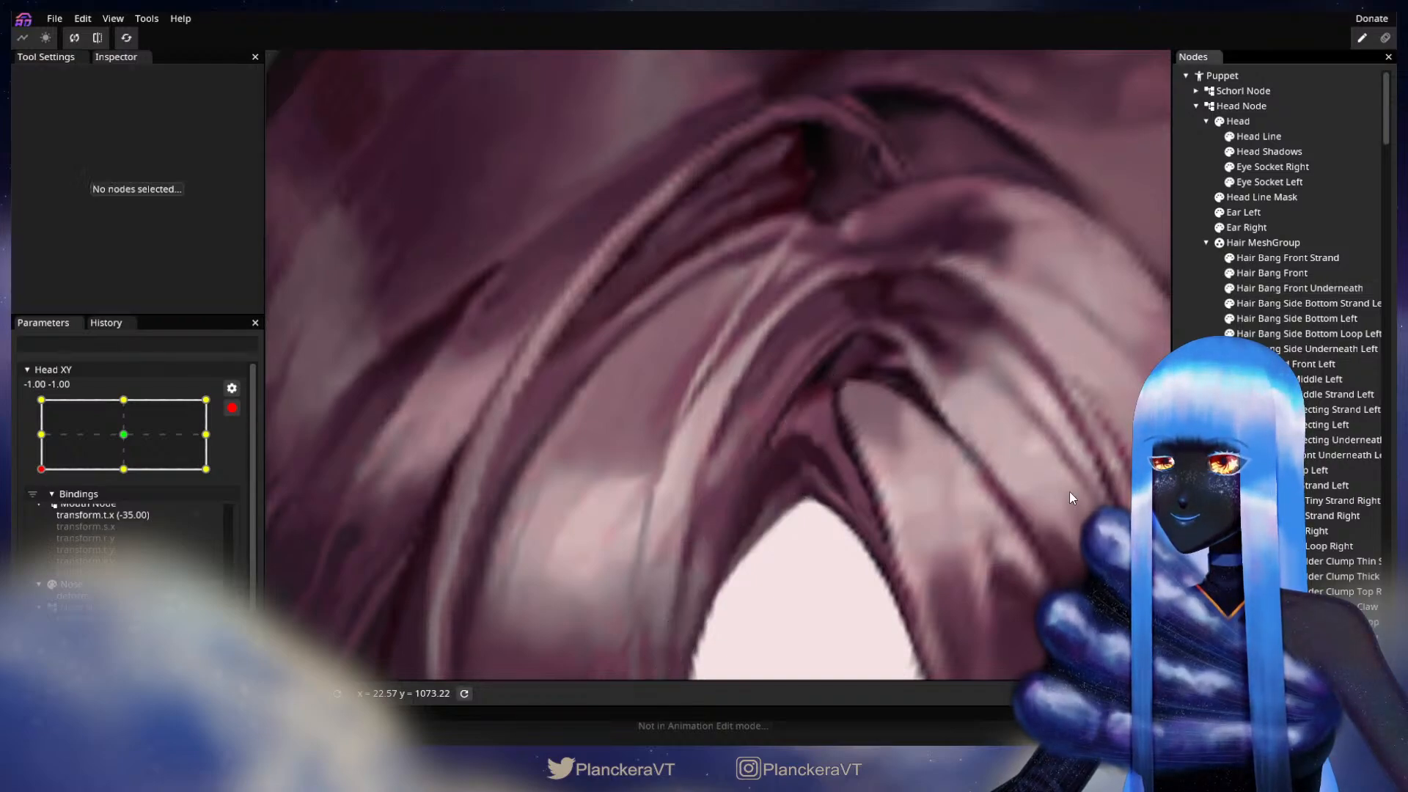
Step: Adjust the inner vertices near the upper end of Hair Bang Side Underneath Left at the parting, and deselect the part
scroll(917, 532, "down", 2)
left_click_drag(906, 533, 817, 491)
scroll(862, 487, "up", 1)
scroll(817, 491, "up", 1)
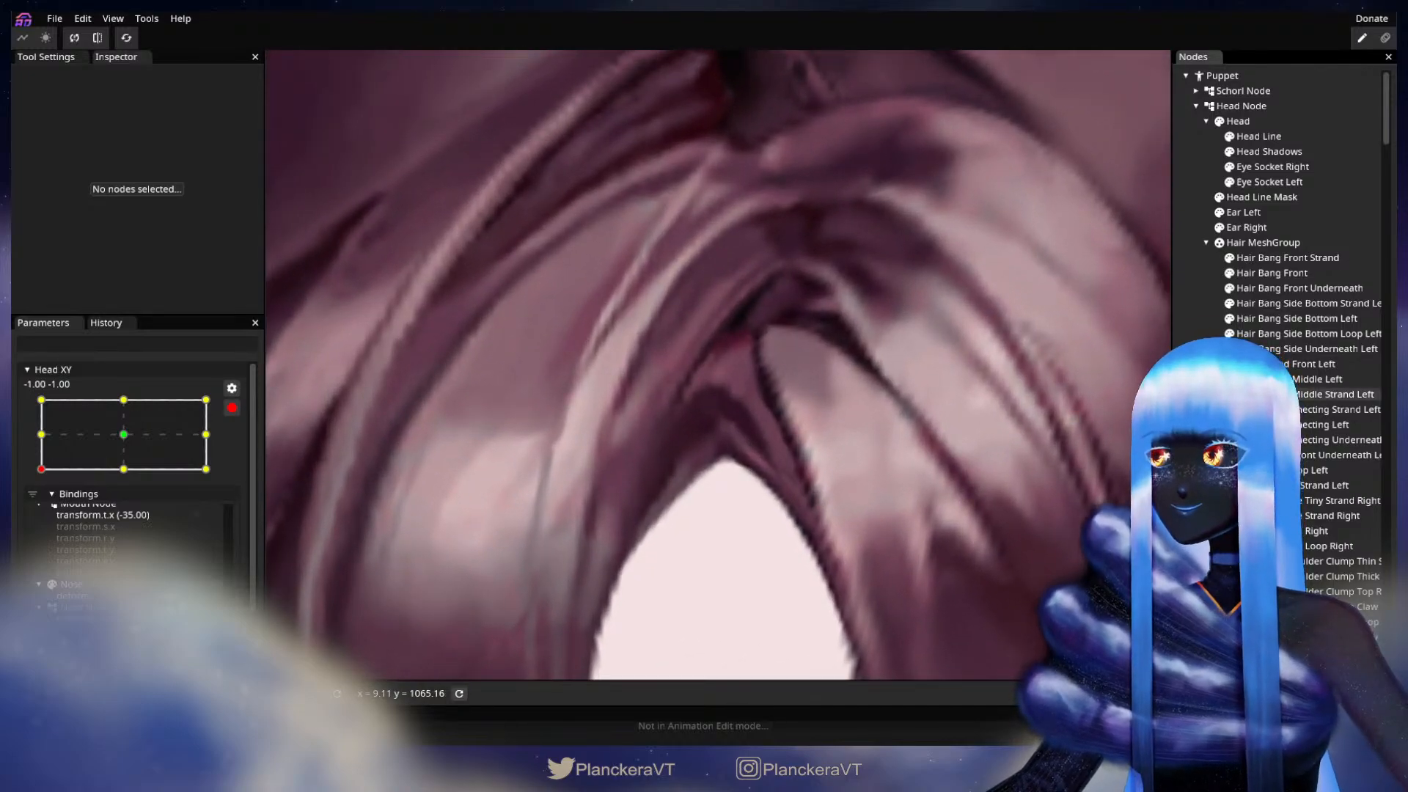
left_click(746, 451)
scroll(746, 451, "up", 2)
scroll(746, 447, "up", 1)
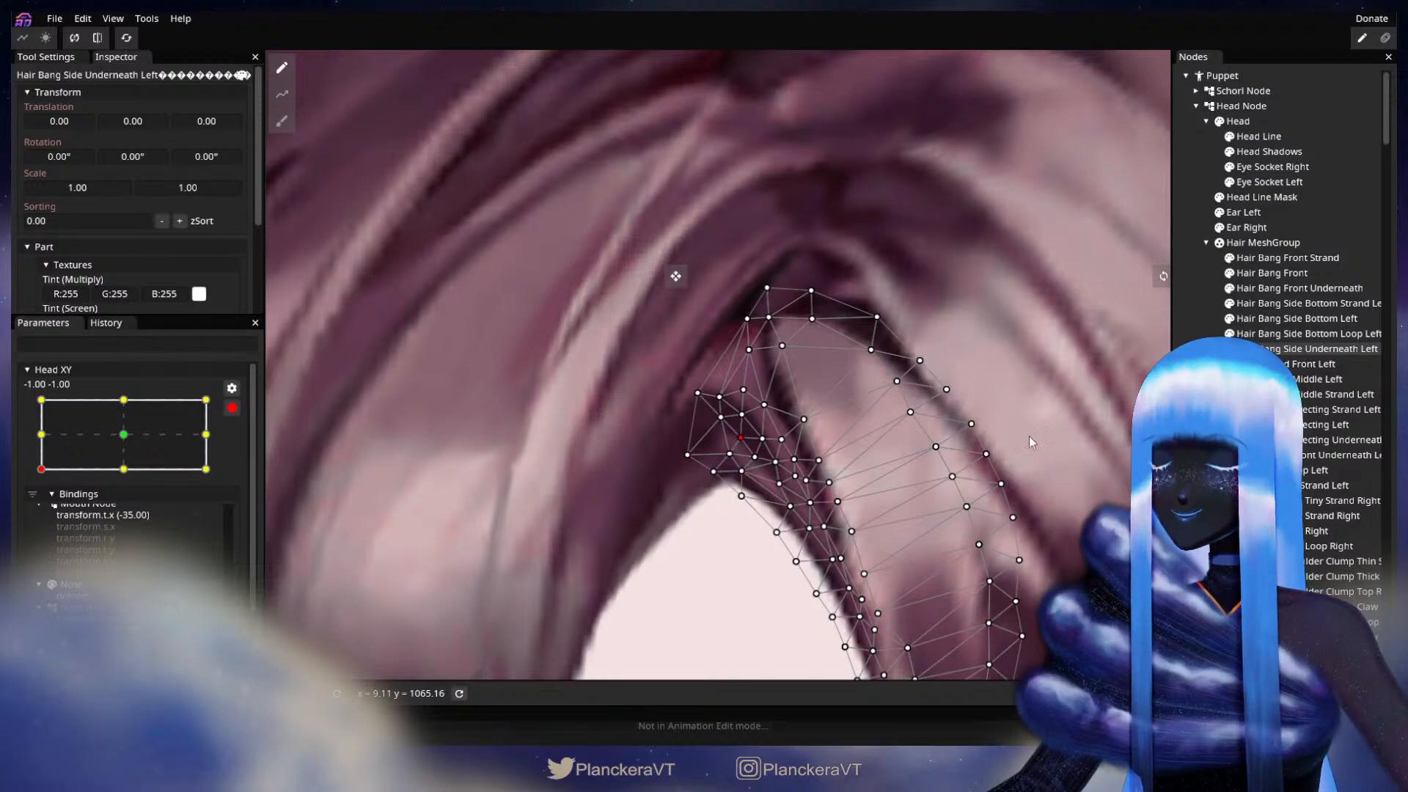
left_click(1196, 448)
Step: Disarm Head XY and test the diagonal head tilt from the -1.00, -1.00 keypoint, ending back at -1.00, -1.00
scroll(845, 507, "down", 5)
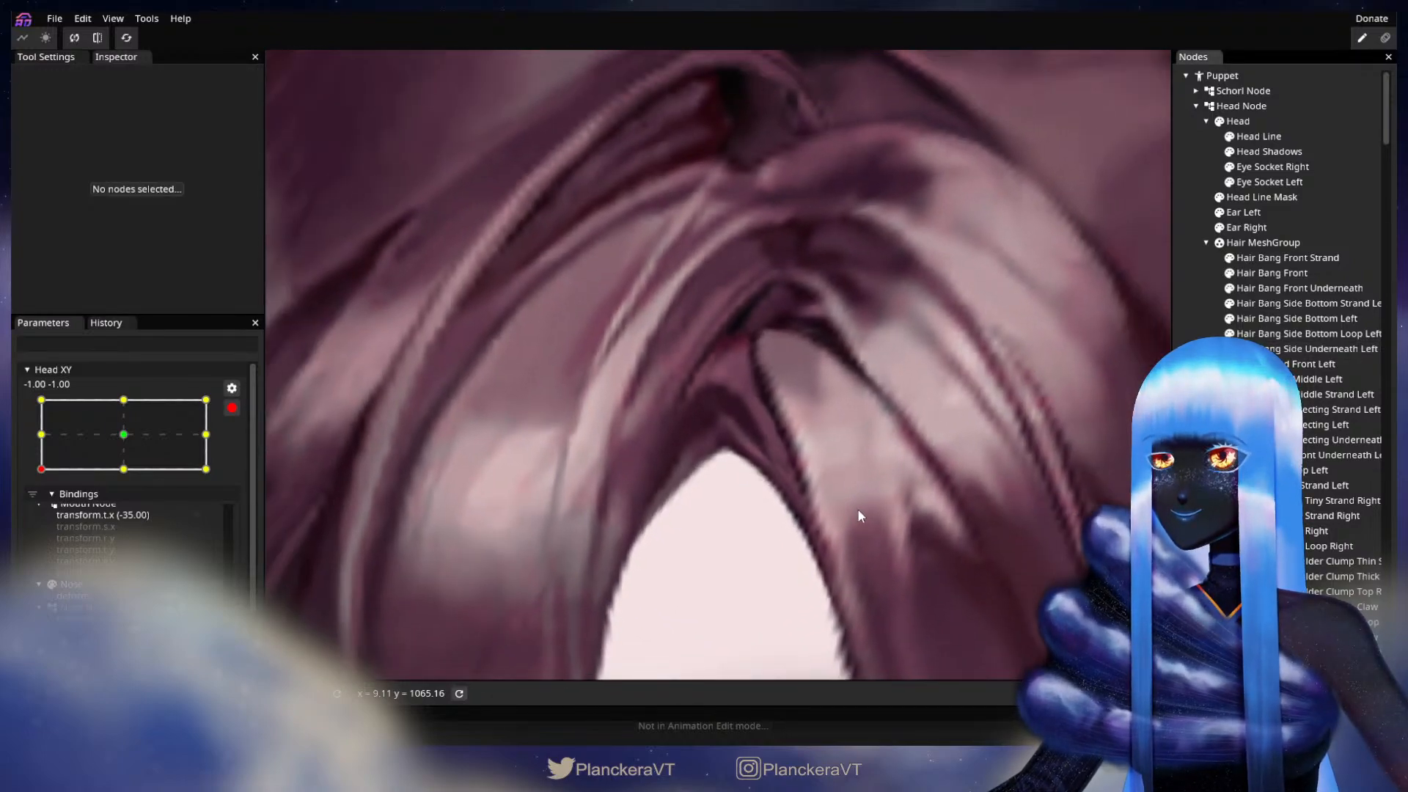
scroll(858, 513, "down", 5)
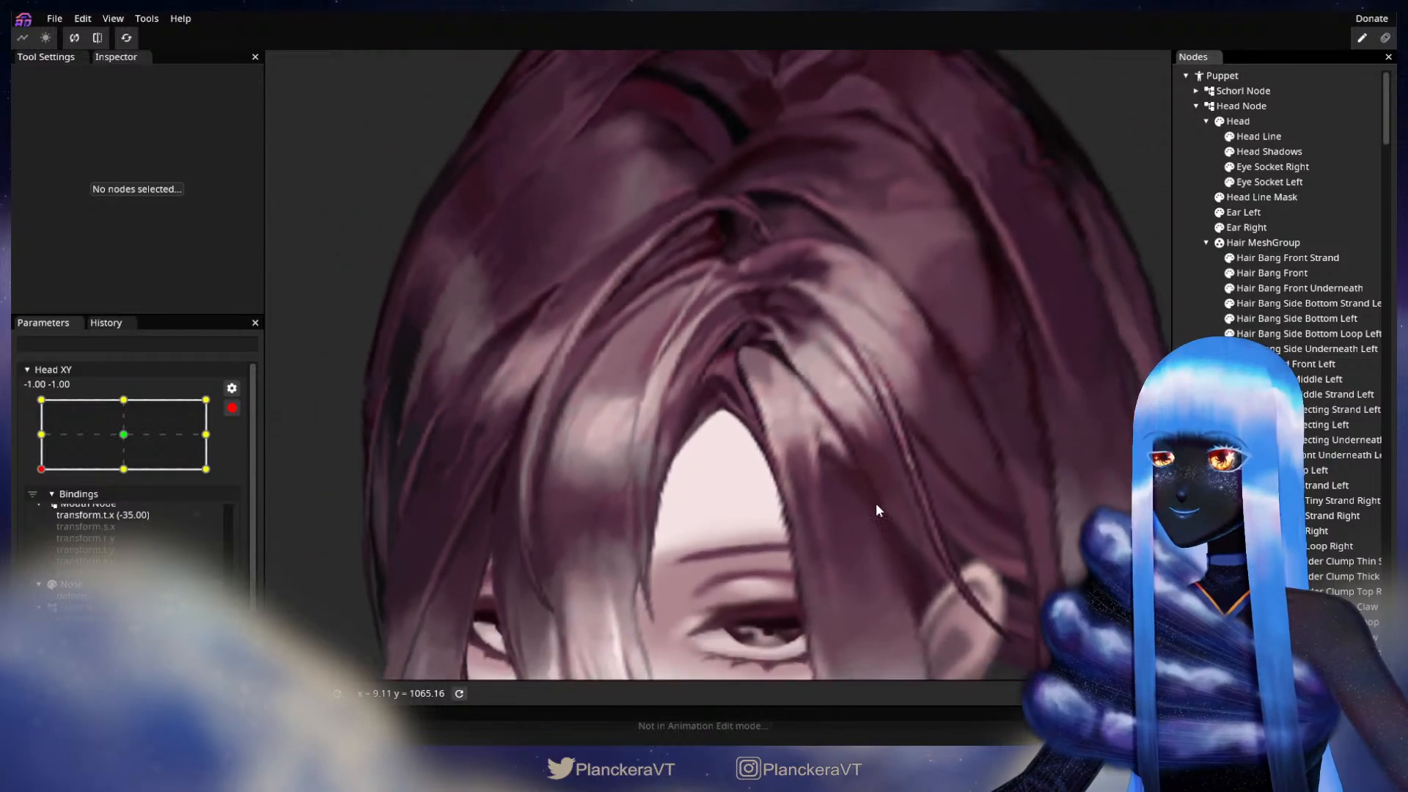
scroll(876, 504, "down", 6)
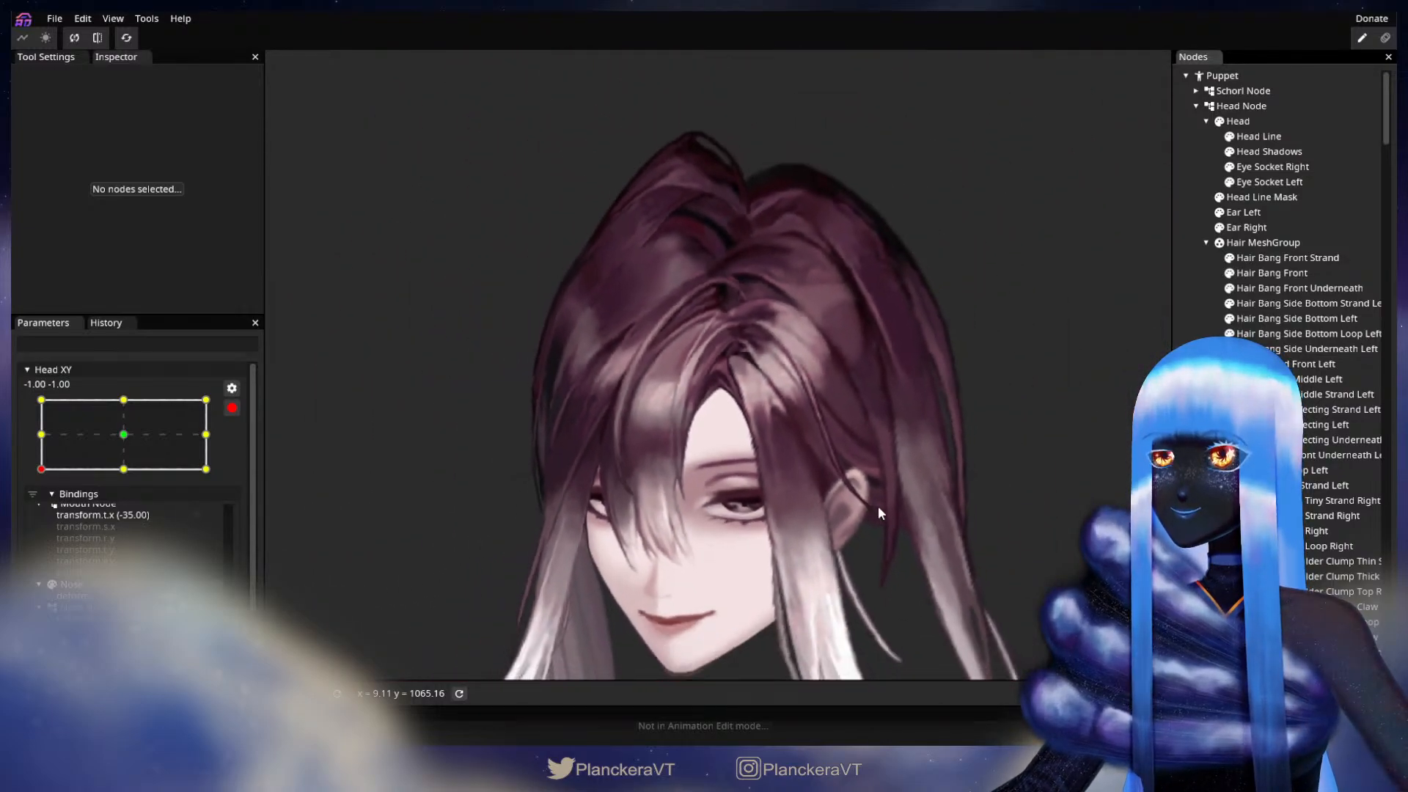
scroll(878, 506, "down", 1)
left_click_drag(878, 506, 860, 439)
left_click(232, 409)
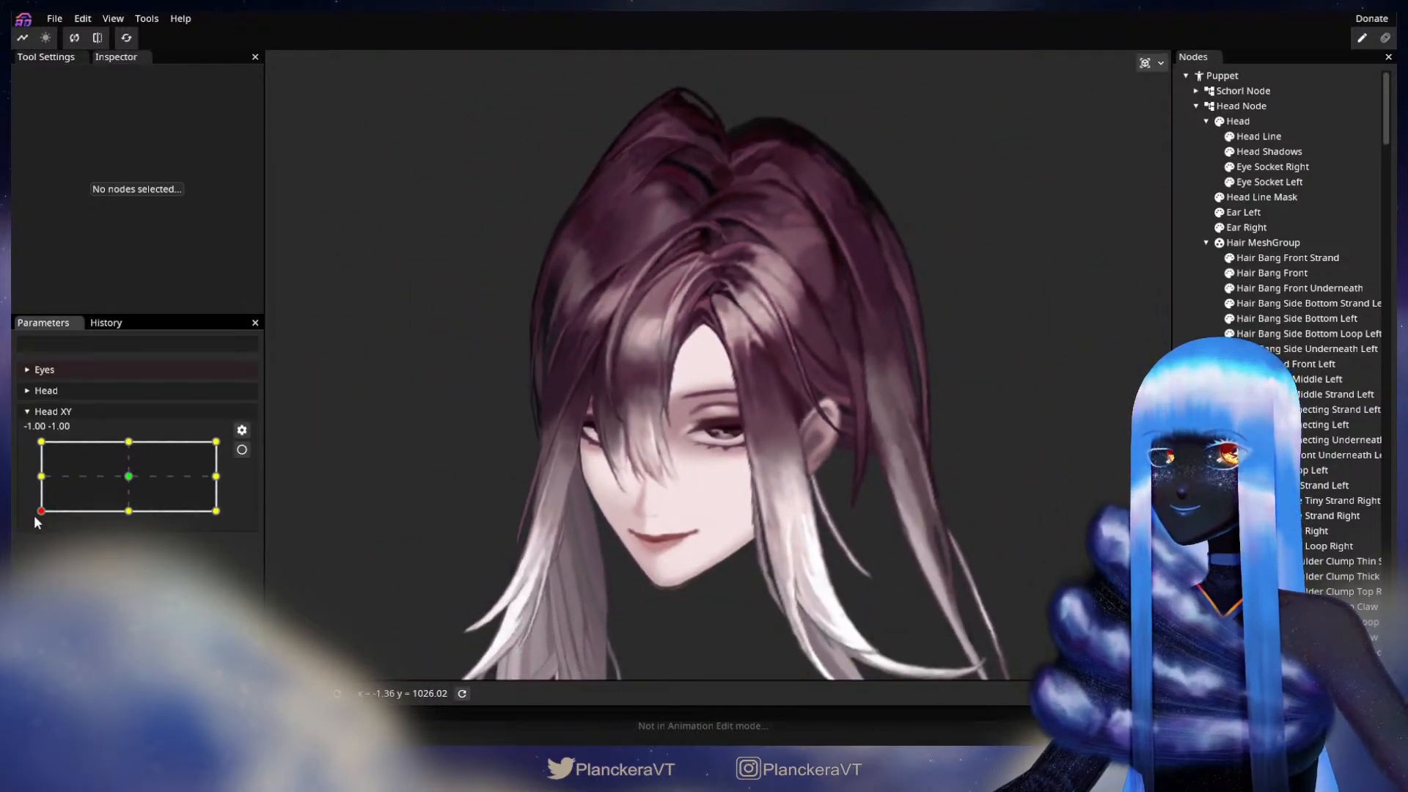
mouse_move(41, 517)
left_mouse_down()
mouse_move(37, 484)
mouse_move(33, 517)
left_mouse_up()
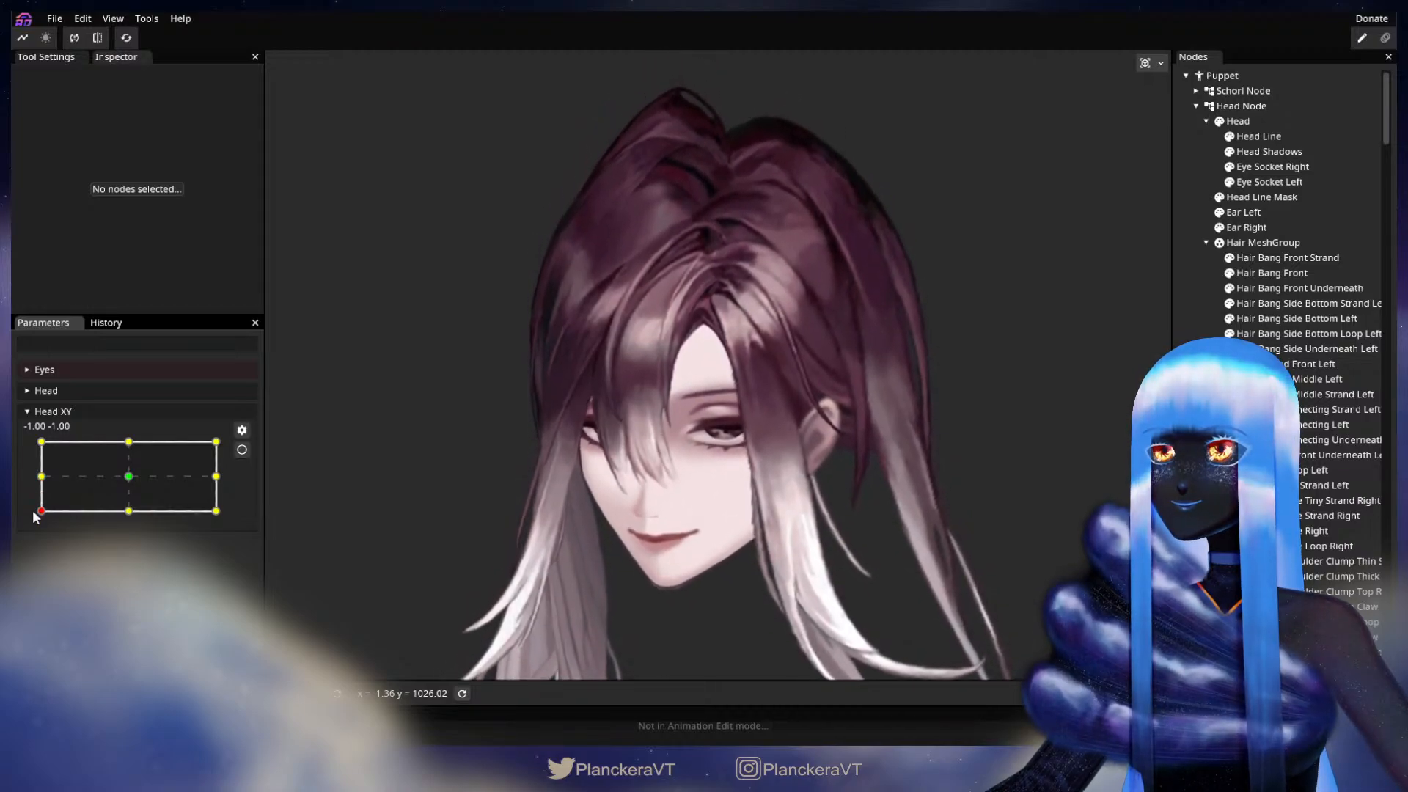
Step: Rearm Head XY at -1.00, -1.00 and reshape Hair Bang Side Underneath Left's inner edge with a size 13.00 Circle Brush and single-vertex edits
left_click(242, 450)
scroll(628, 410, "up", 5)
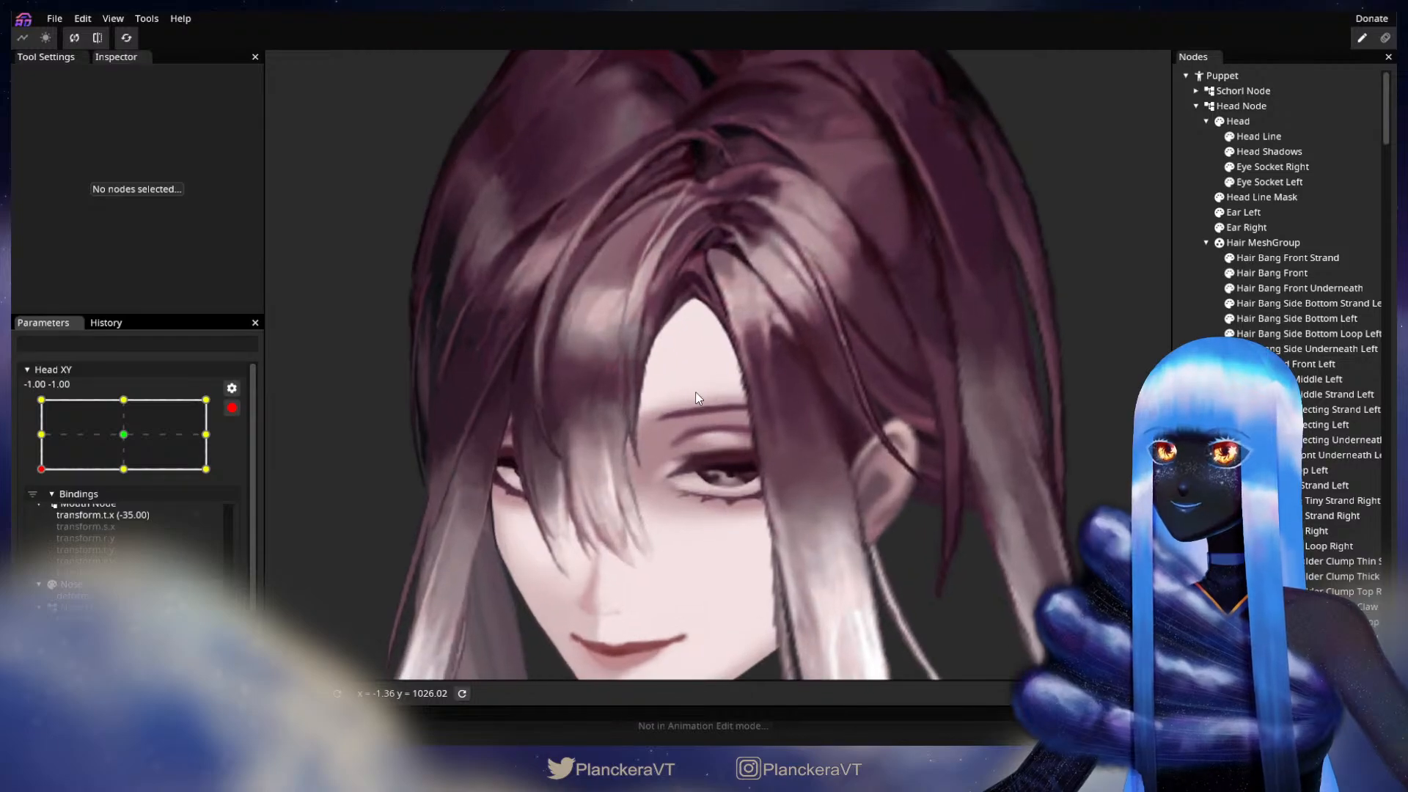
scroll(698, 390, "up", 5)
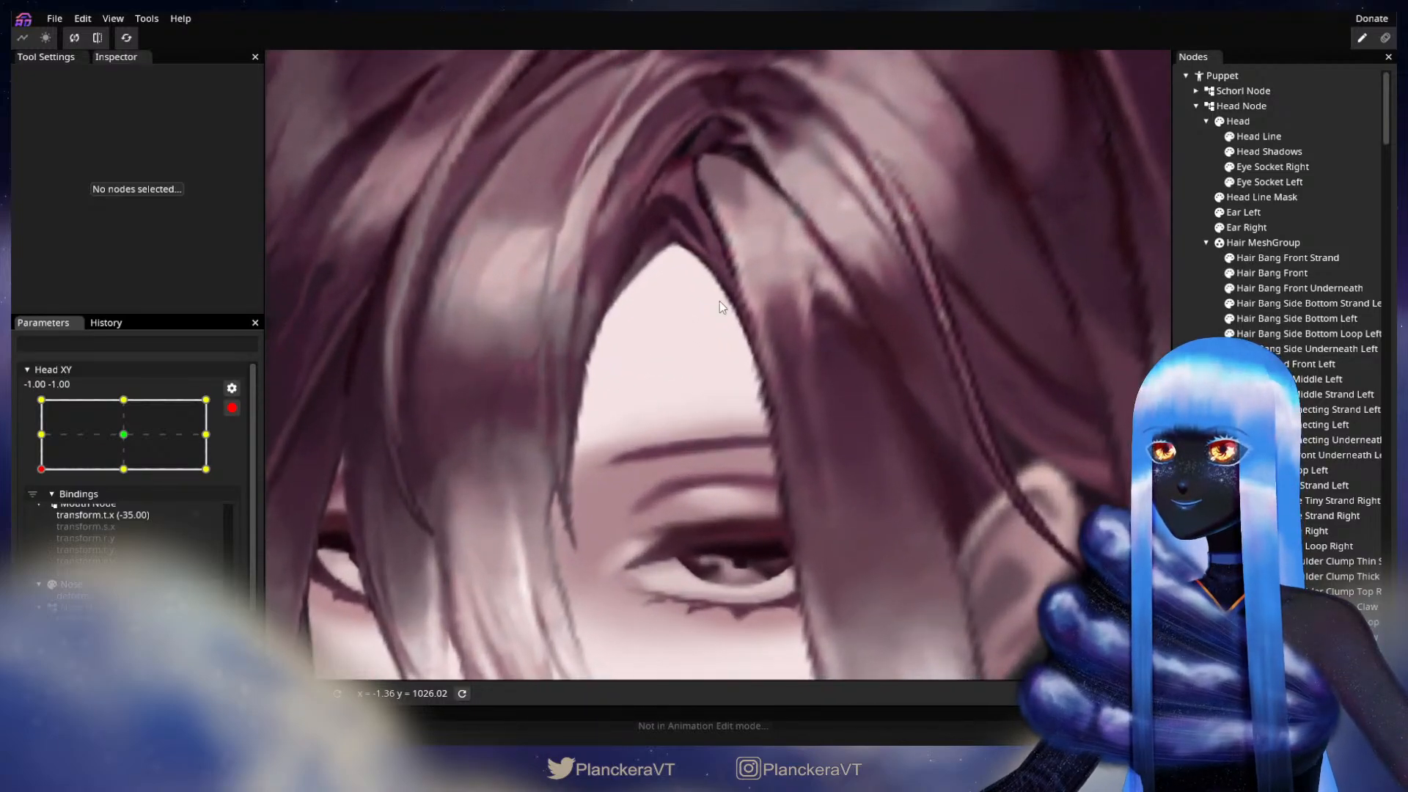
scroll(720, 305, "up", 5)
left_click(912, 434)
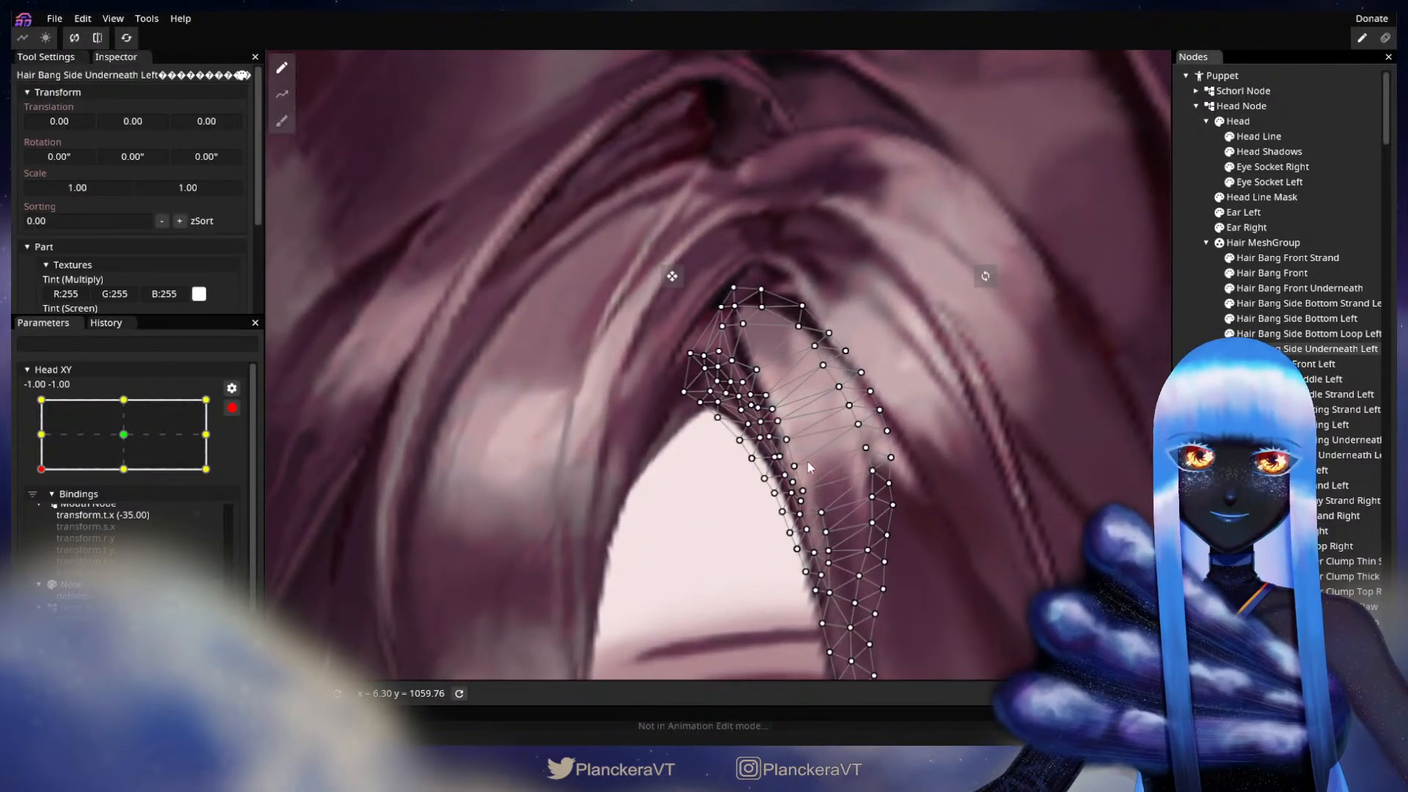
scroll(663, 512, "up", 3)
left_click(283, 122)
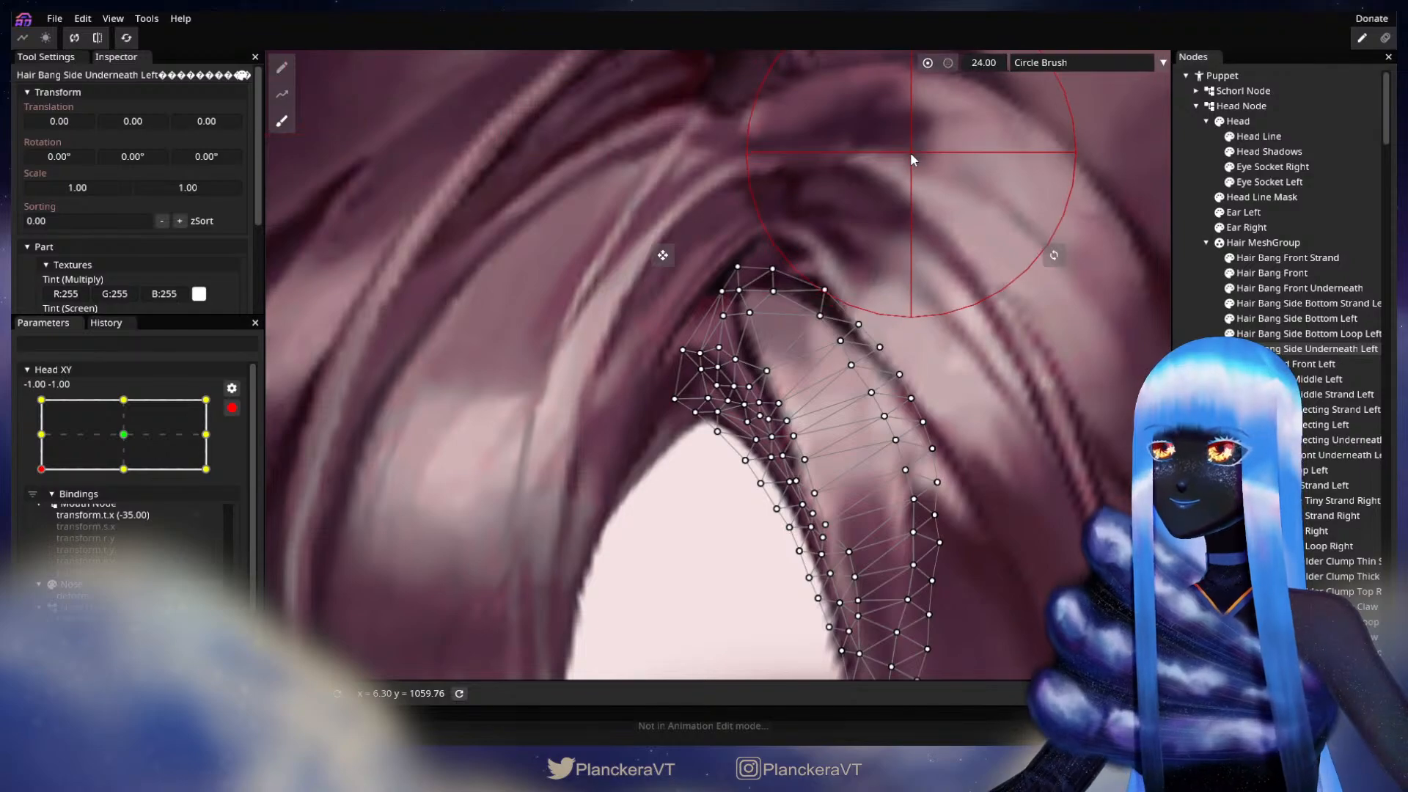
scroll(671, 557, "up", 2)
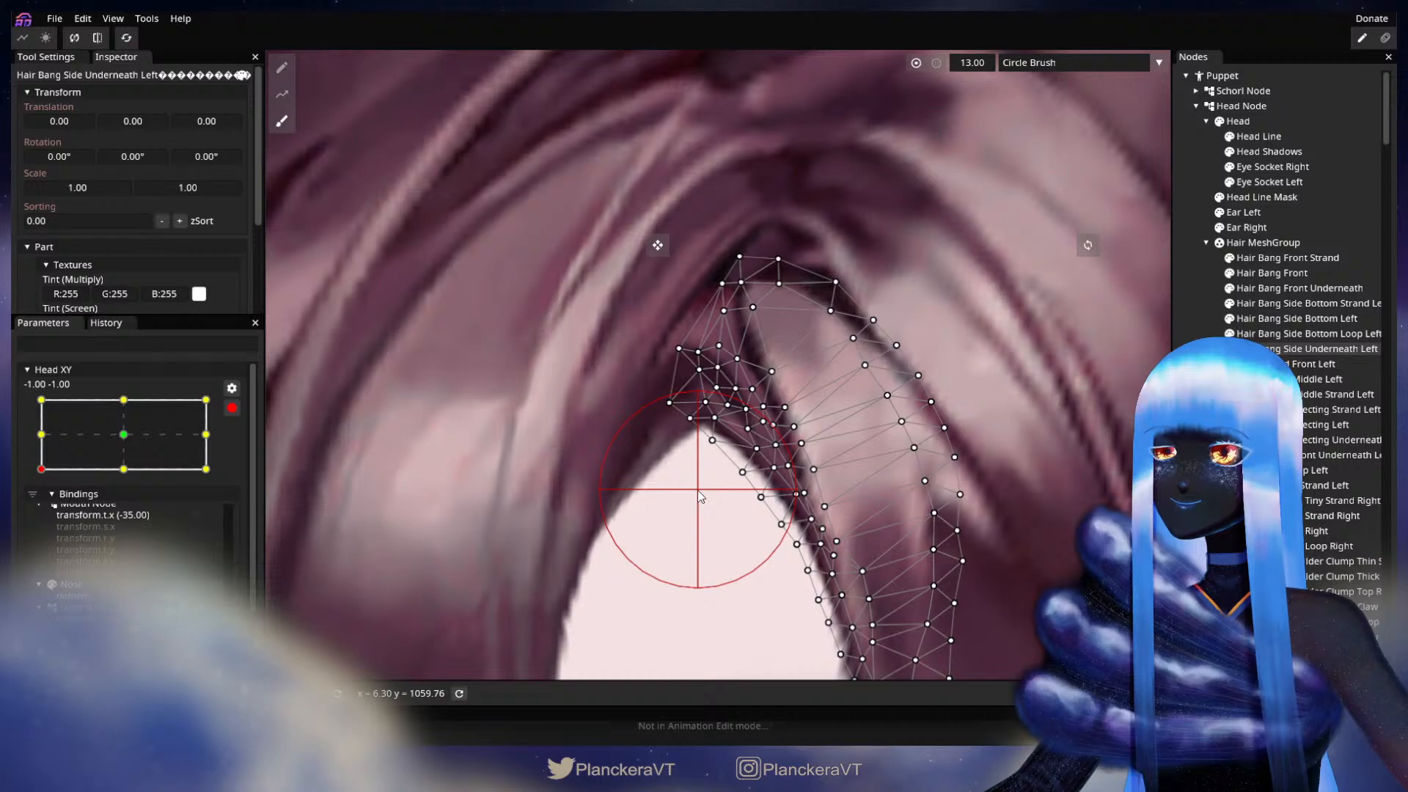
left_click_drag(699, 496, 697, 498)
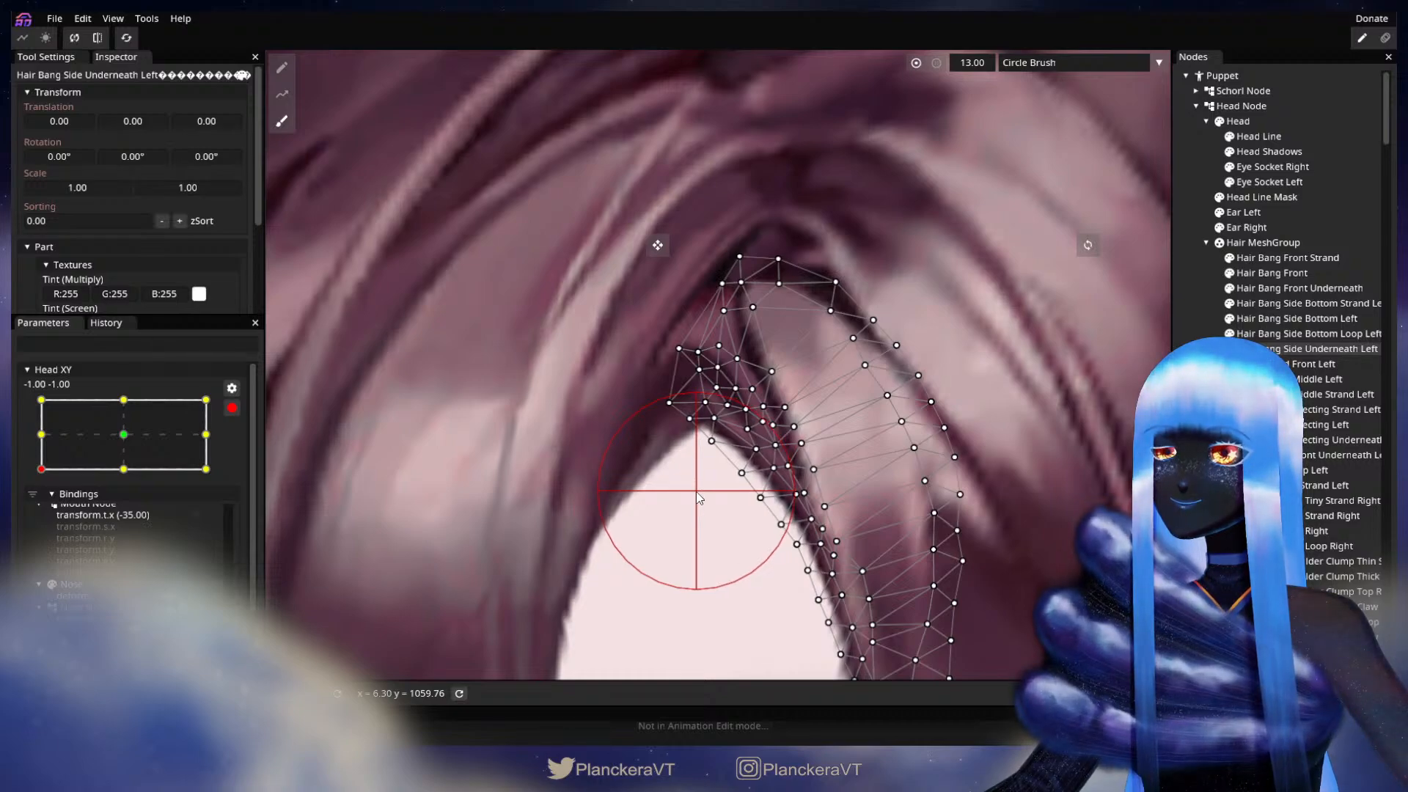
left_click(283, 69)
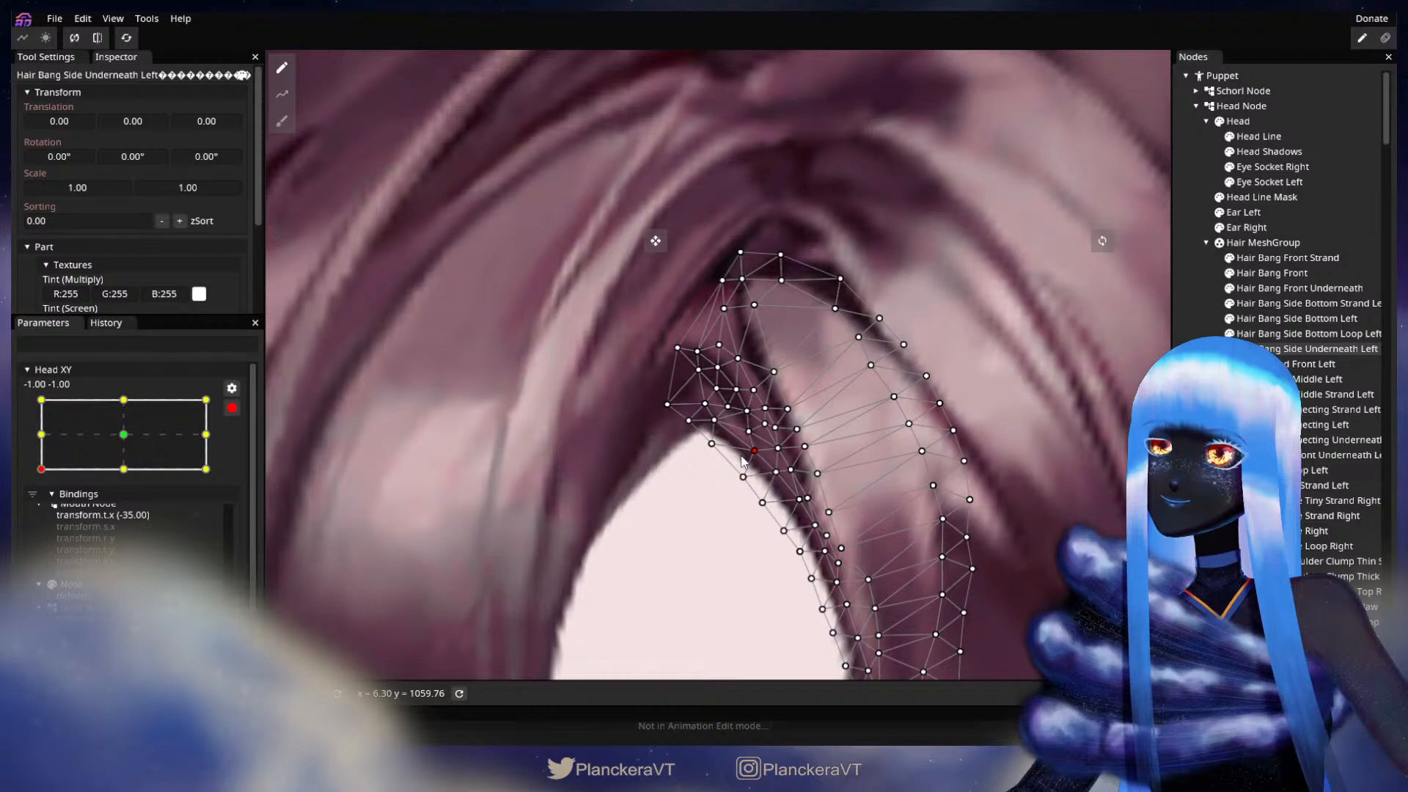
left_click(1032, 453)
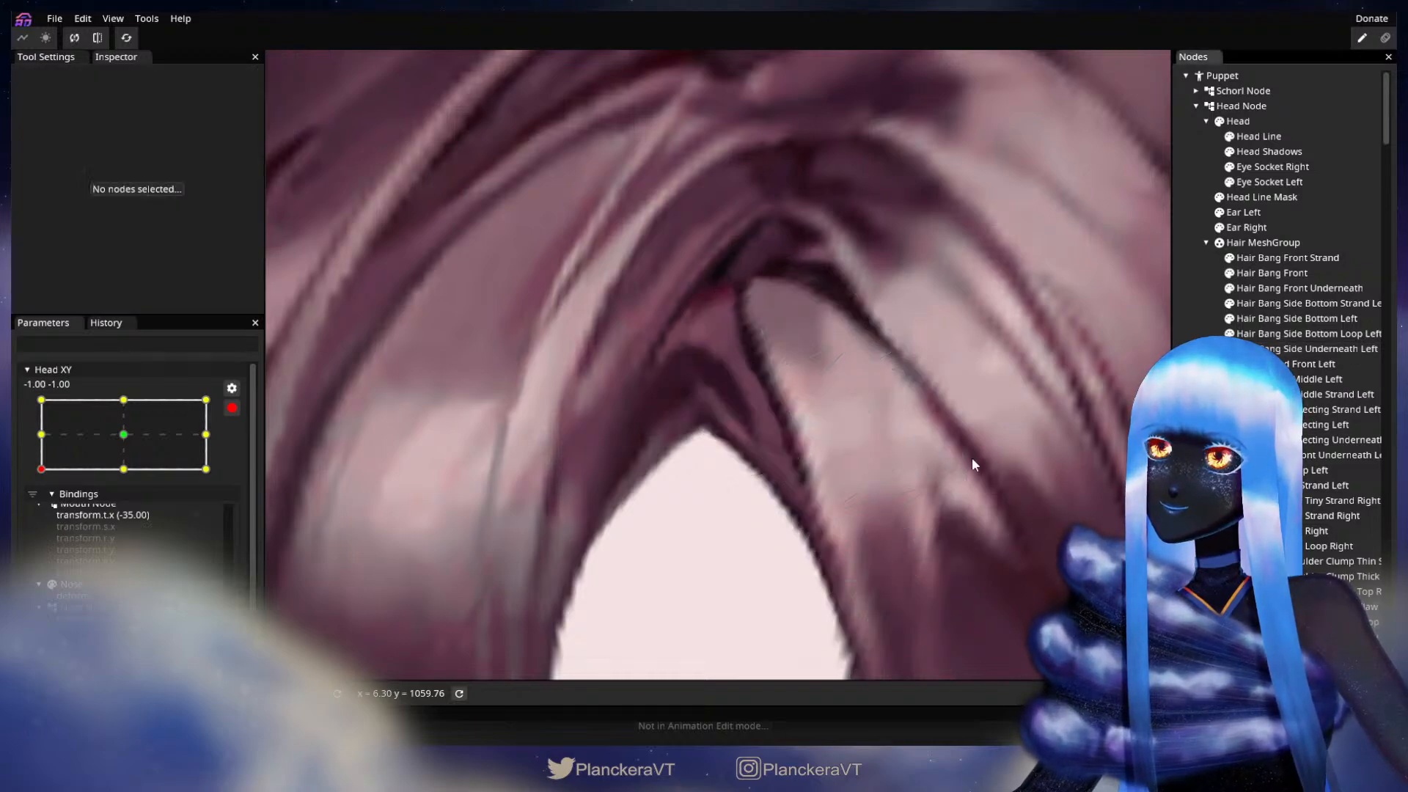
Step: Disarm Head XY and move the head around the -1.00, -1.00 corner to check the reshaped parting, returning to -1.00, -1.00
scroll(748, 503, "down", 3)
scroll(783, 520, "down", 2)
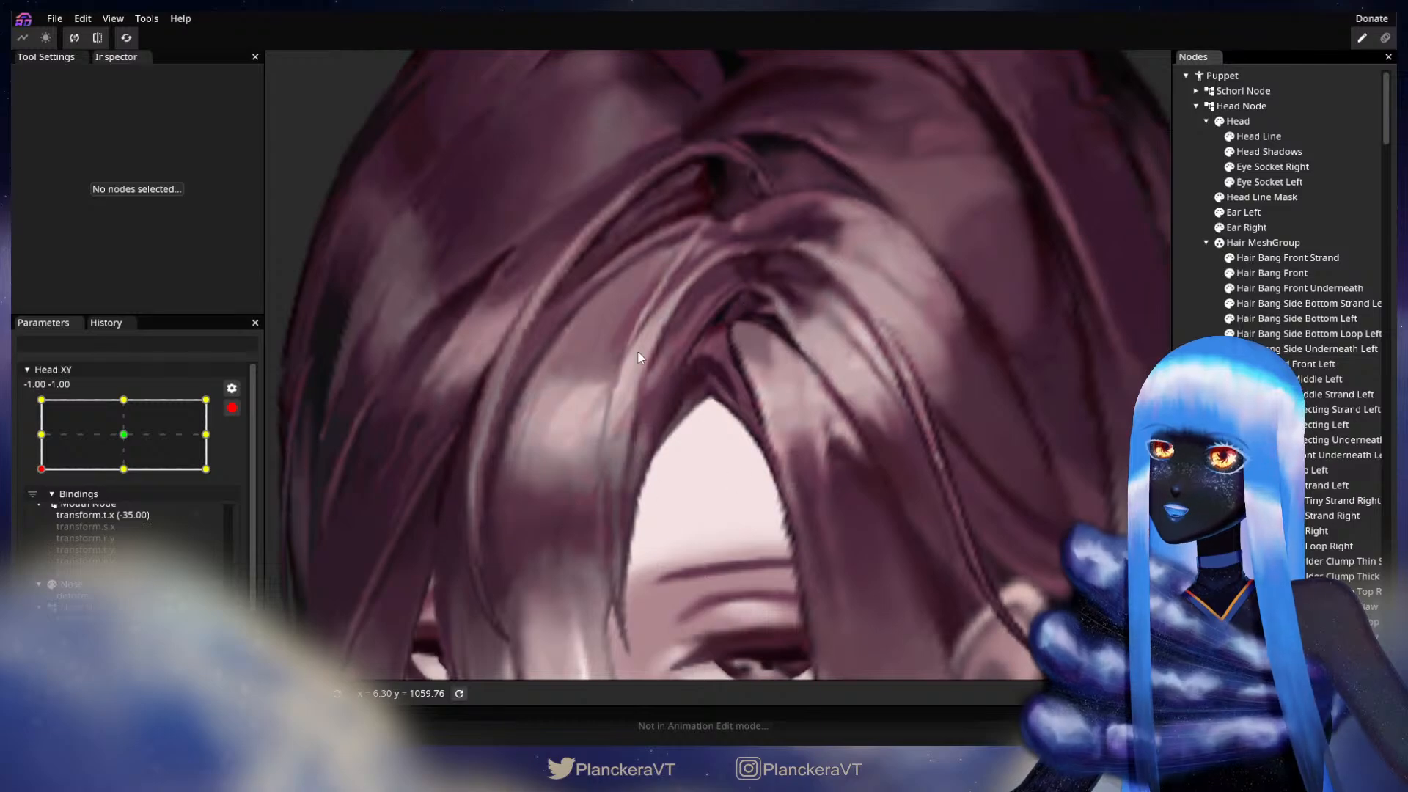
scroll(794, 491, "down", 3)
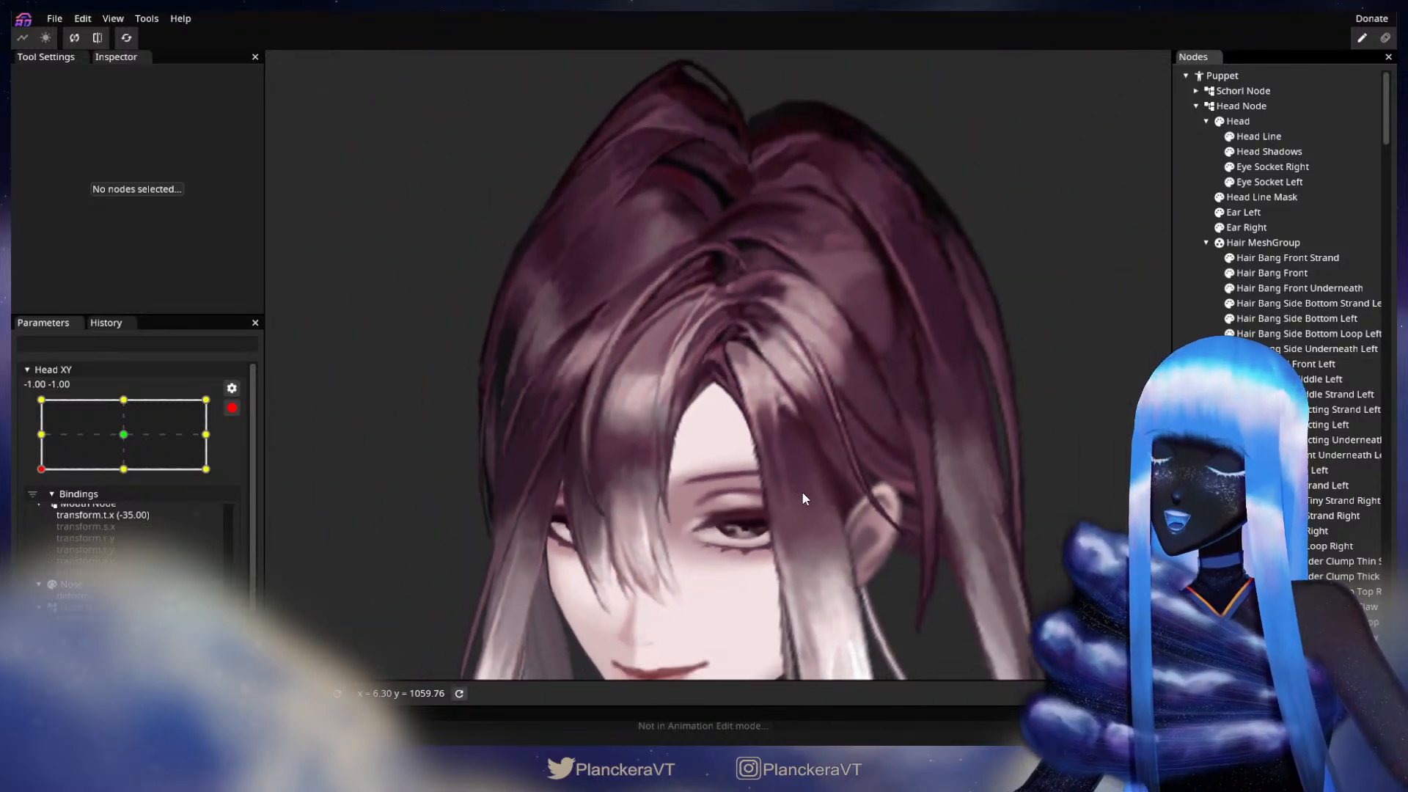
scroll(804, 497, "down", 5)
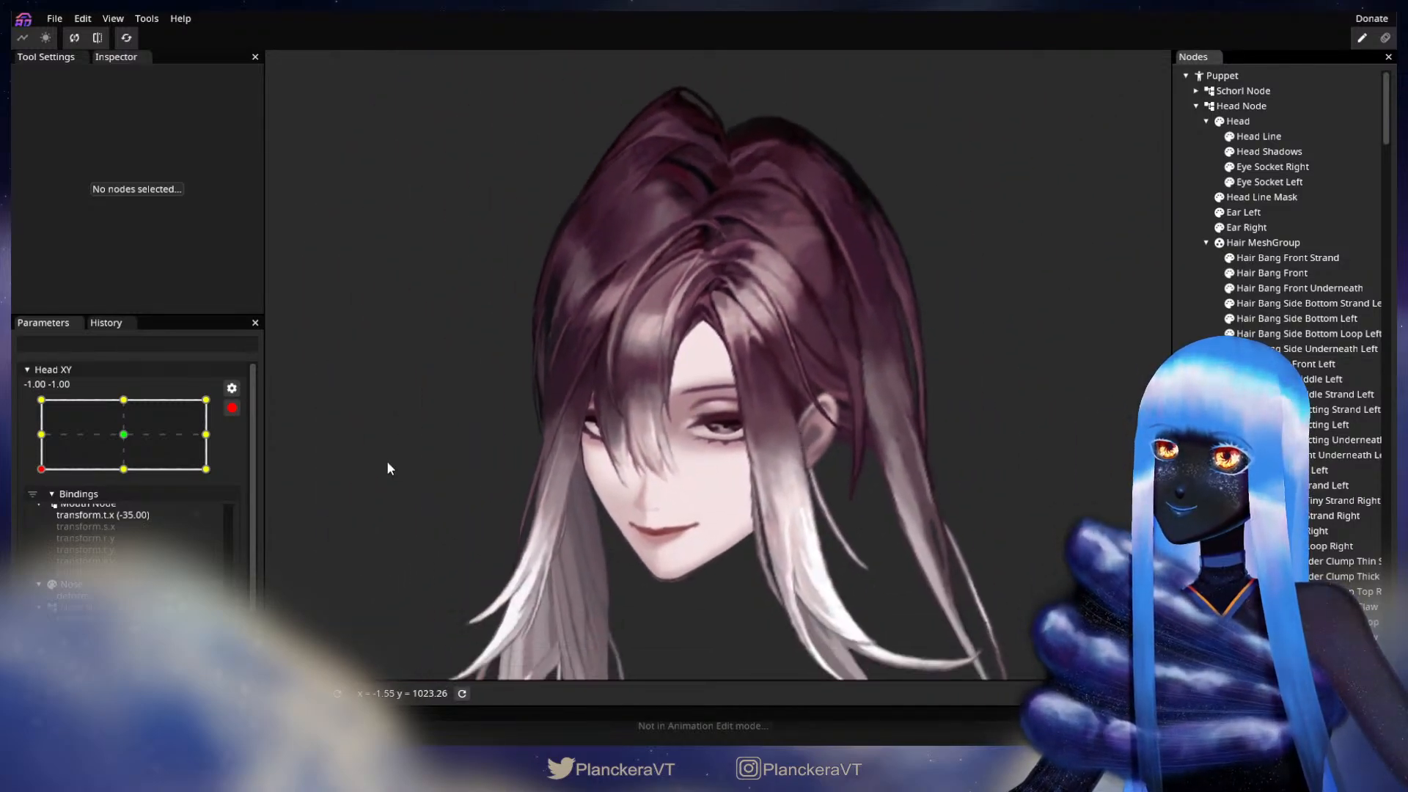
left_click_drag(359, 461, 363, 481)
left_click(232, 408)
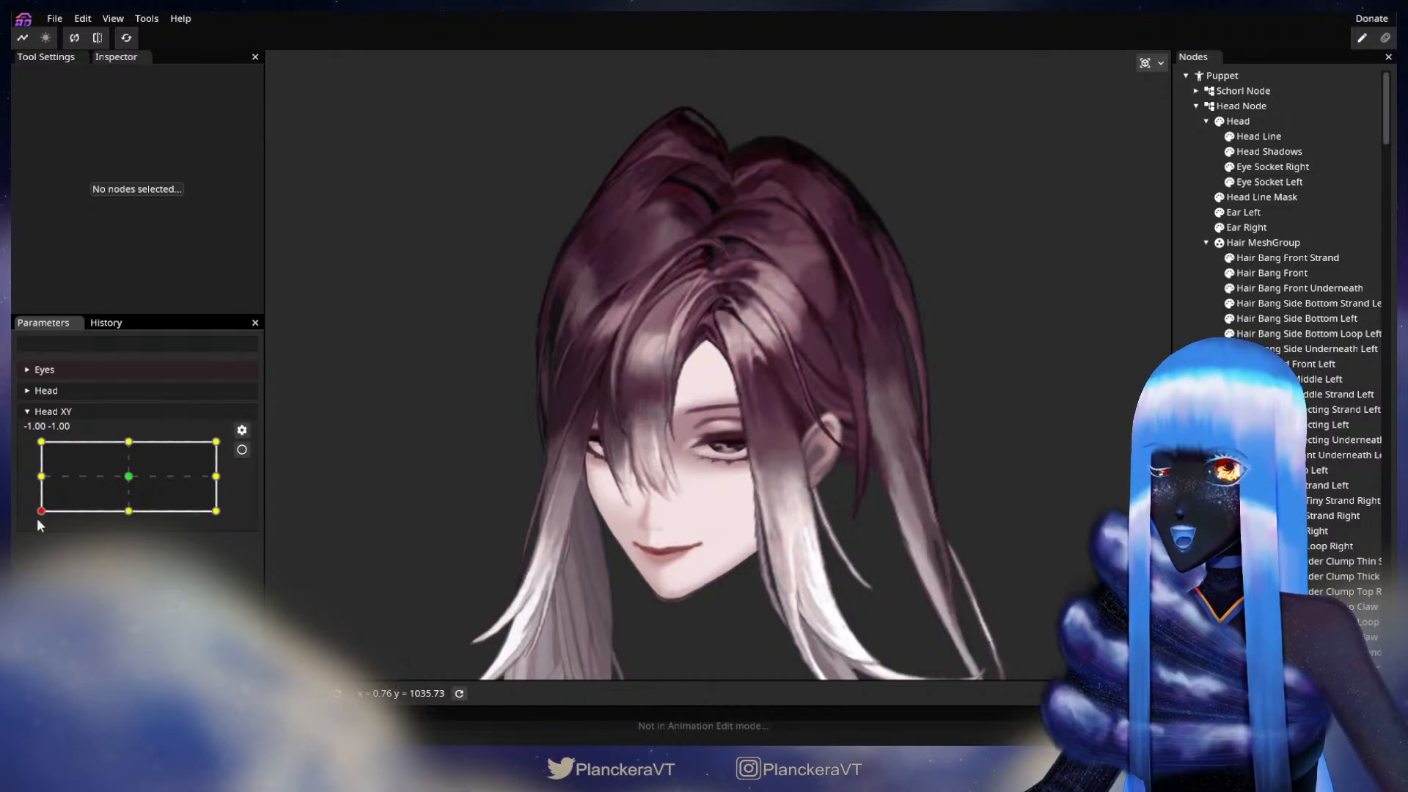
mouse_move(39, 513)
left_mouse_down()
mouse_move(41, 443)
mouse_move(35, 521)
left_mouse_up()
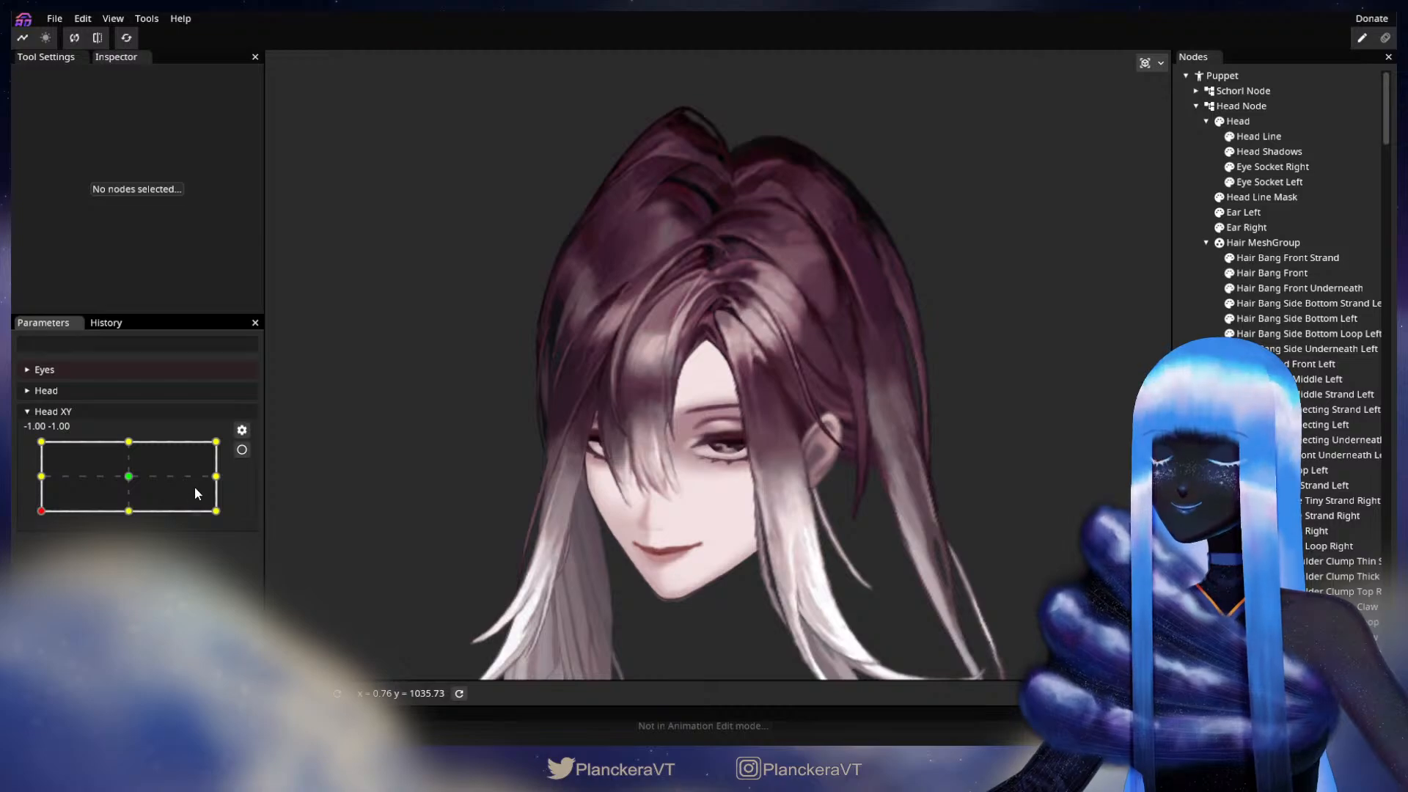
Step: Arm Head XY at -1.00, -1.00, brush the inner edge of Hair Bang Side Underneath Left with the Circle Brush, and deselect it
left_click(243, 450)
scroll(580, 462, "up", 5)
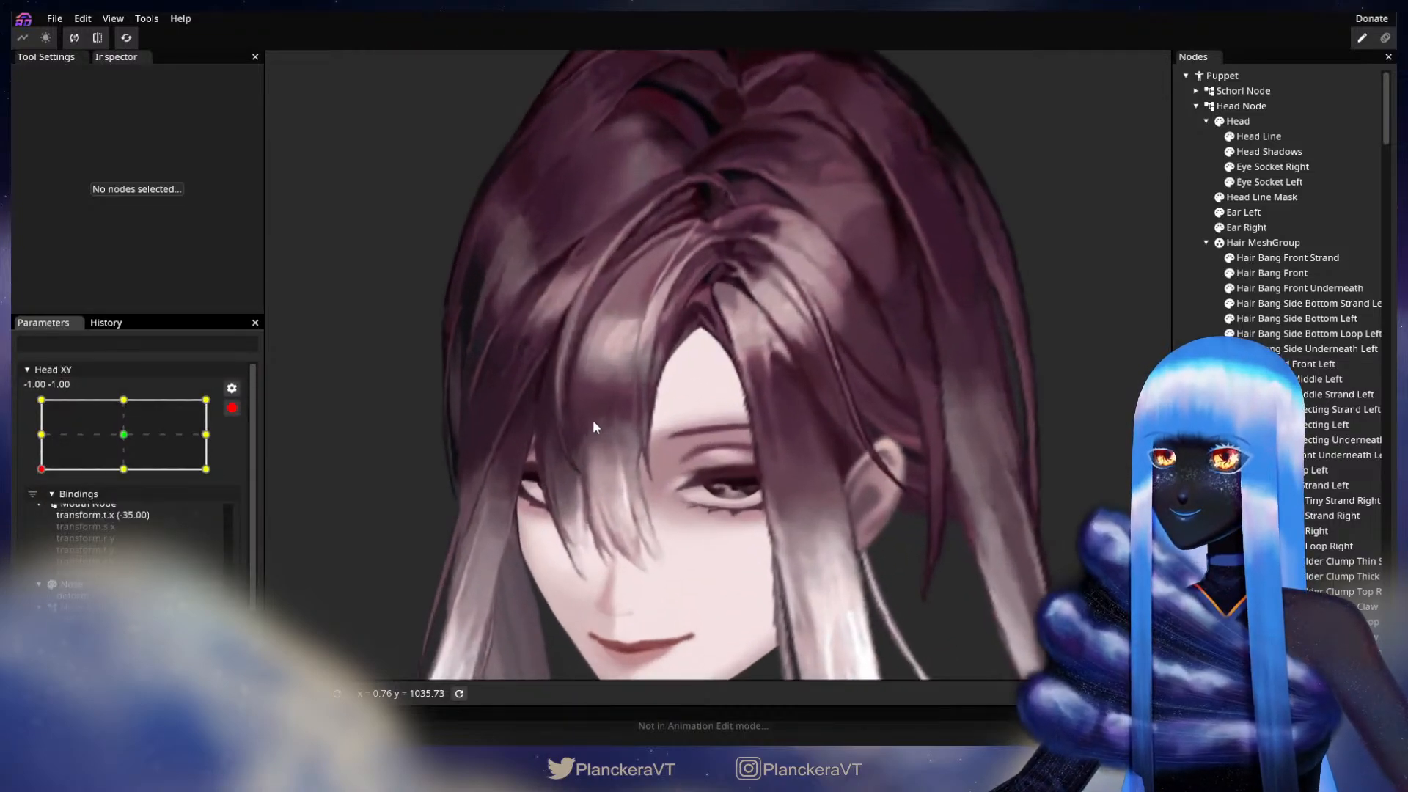
scroll(591, 429, "up", 5)
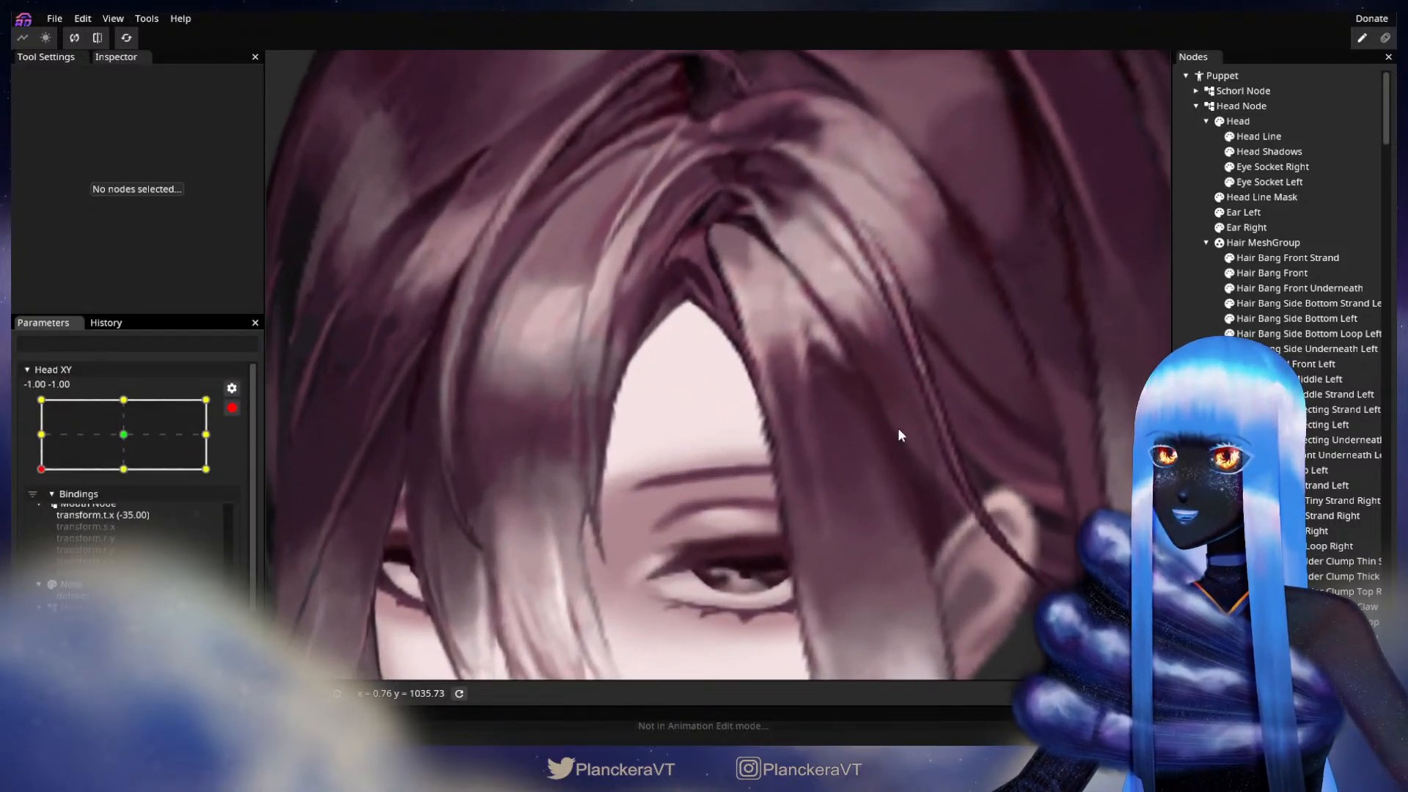
left_click(1315, 347)
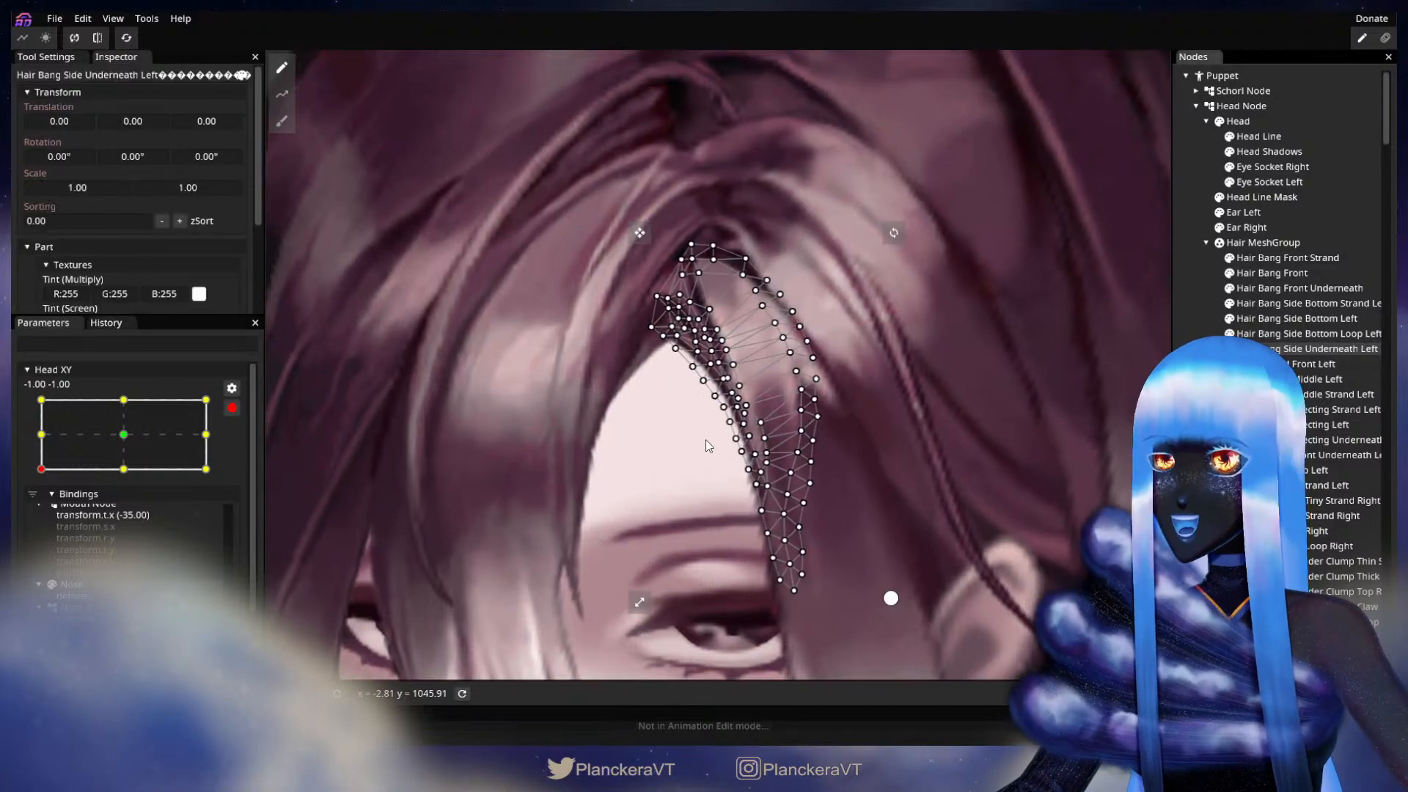
scroll(706, 439, "up", 3)
left_click(281, 121)
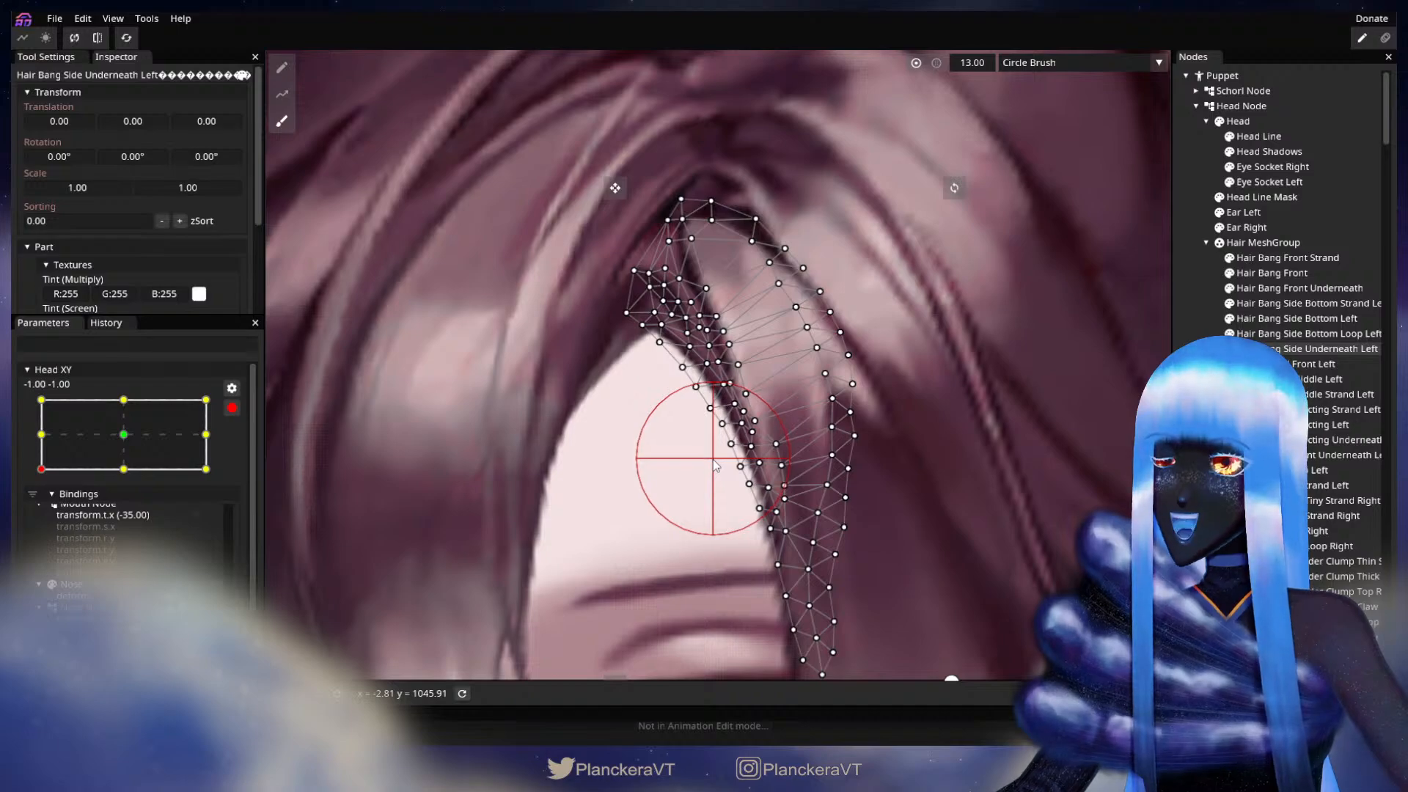
left_click(1190, 449)
Step: Reselect Hair Bang Side Underneath Left, adjust individual vertices around the tip of the forehead opening, and deselect the part
scroll(899, 527, "down", 2)
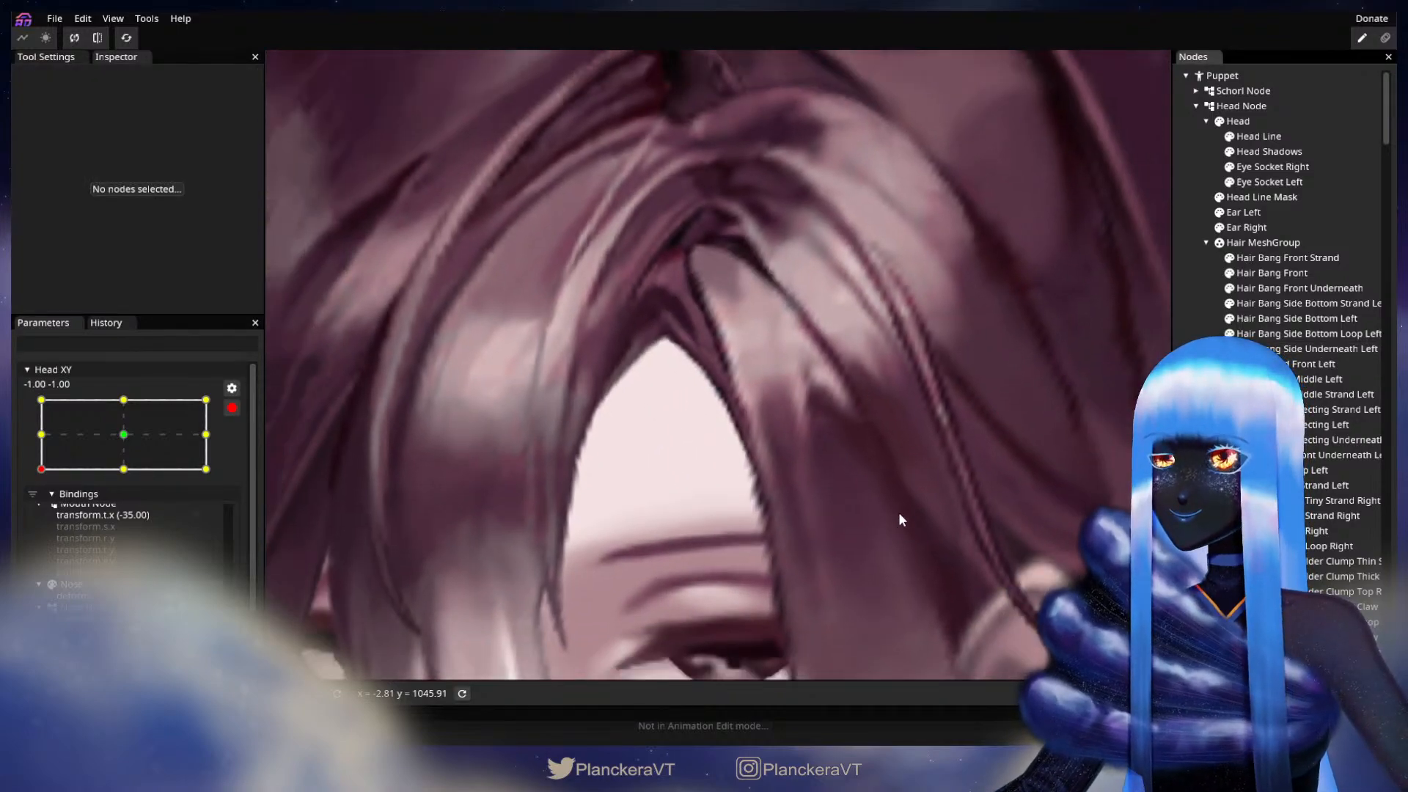
scroll(899, 519, "down", 2)
scroll(675, 365, "up", 1)
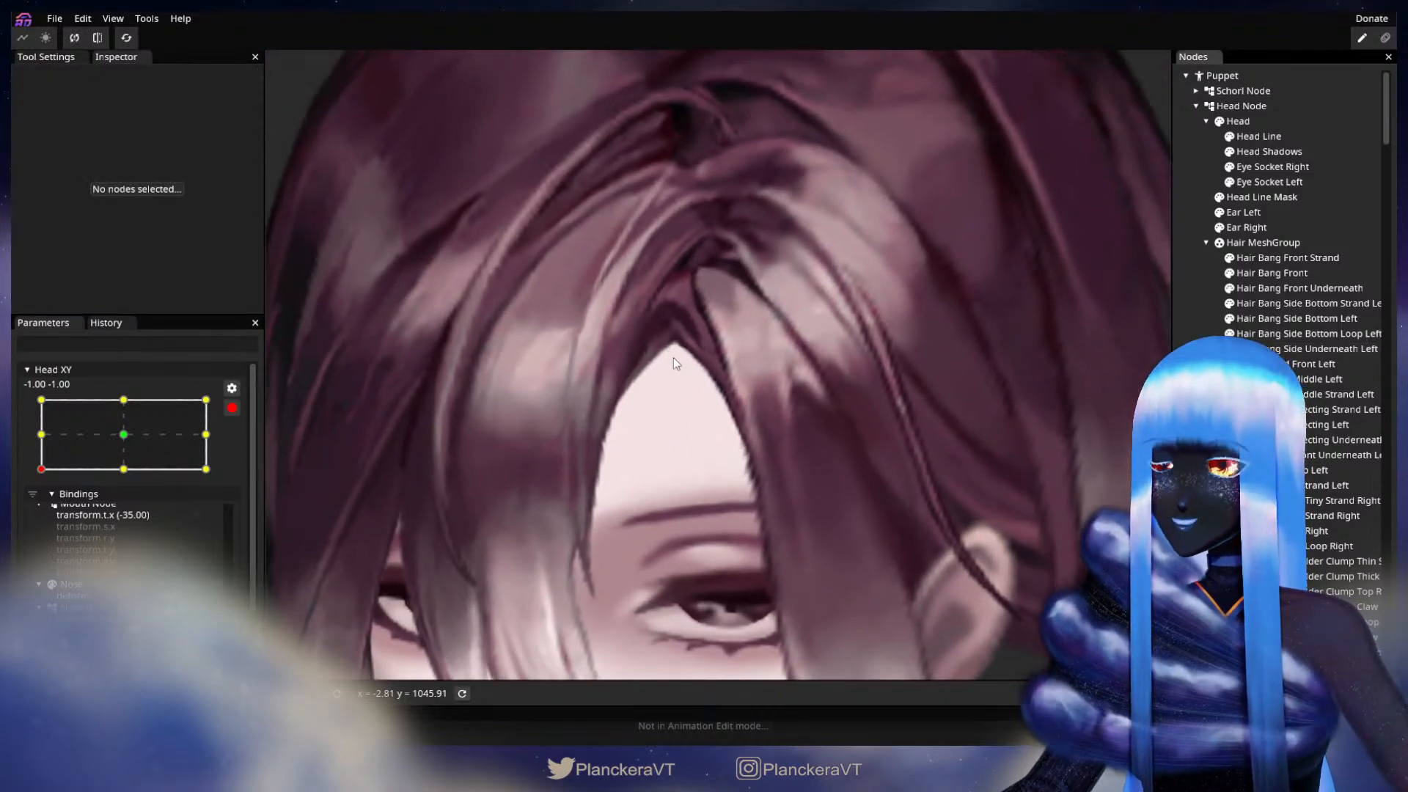
scroll(674, 358, "up", 4)
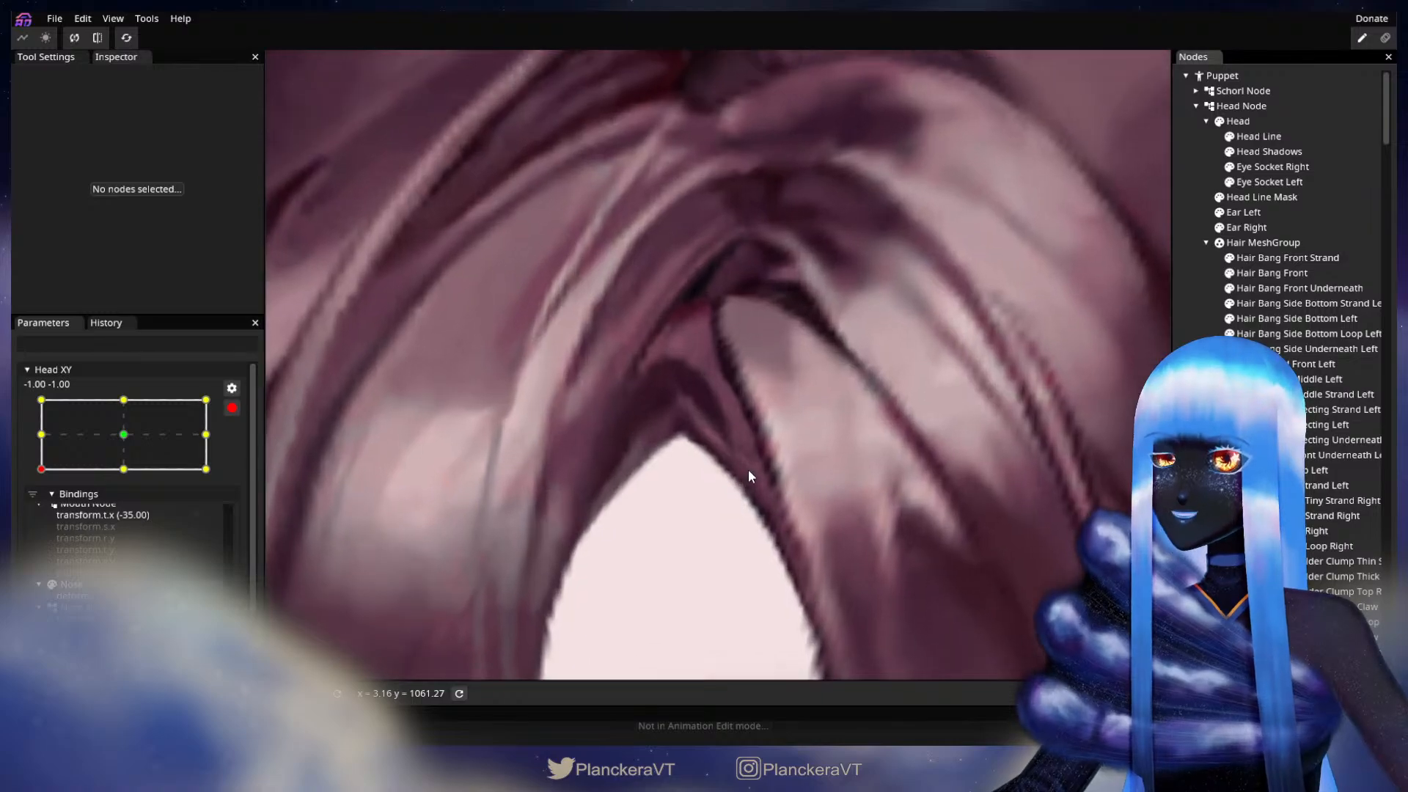
scroll(746, 475, "down", 2)
left_click(1327, 348)
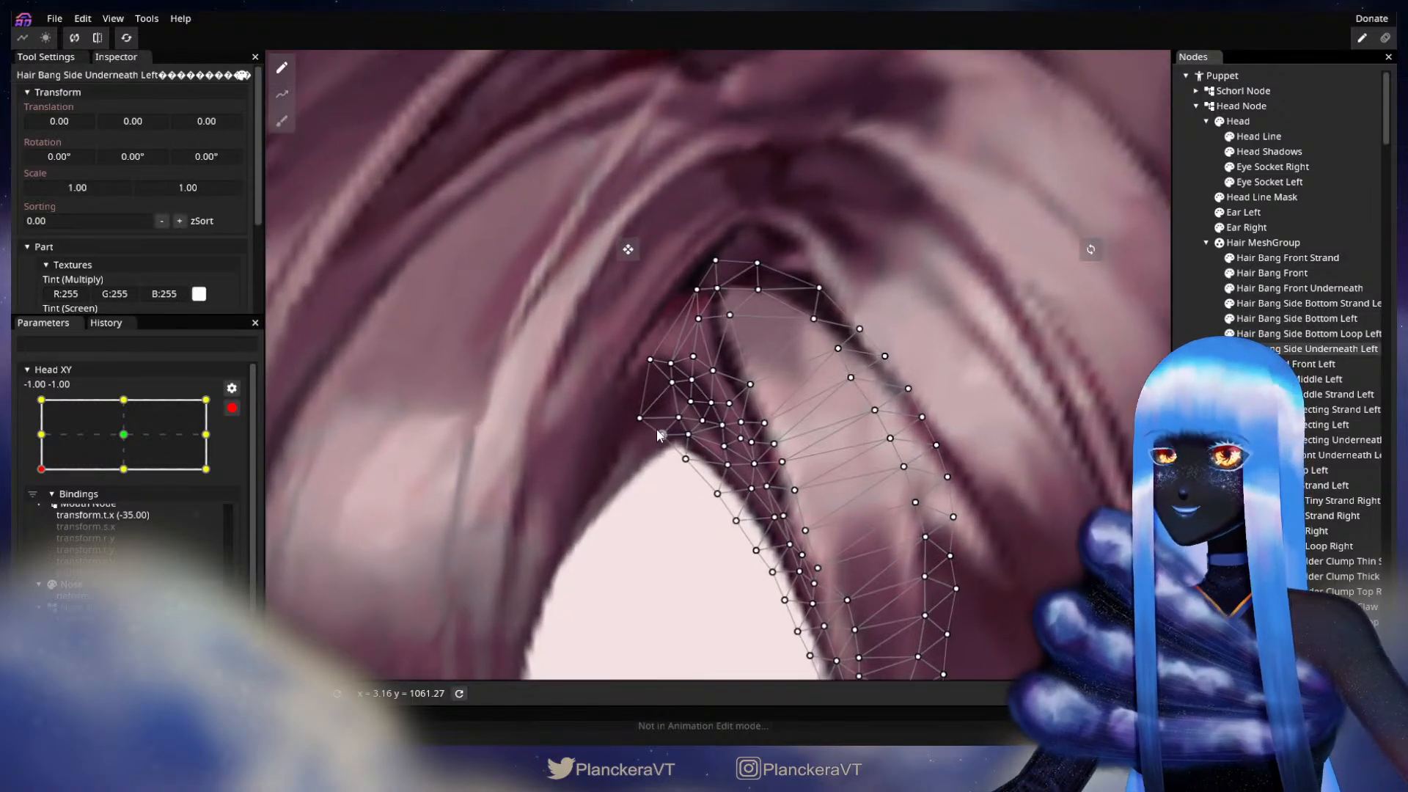
scroll(659, 434, "up", 1)
left_click(691, 380)
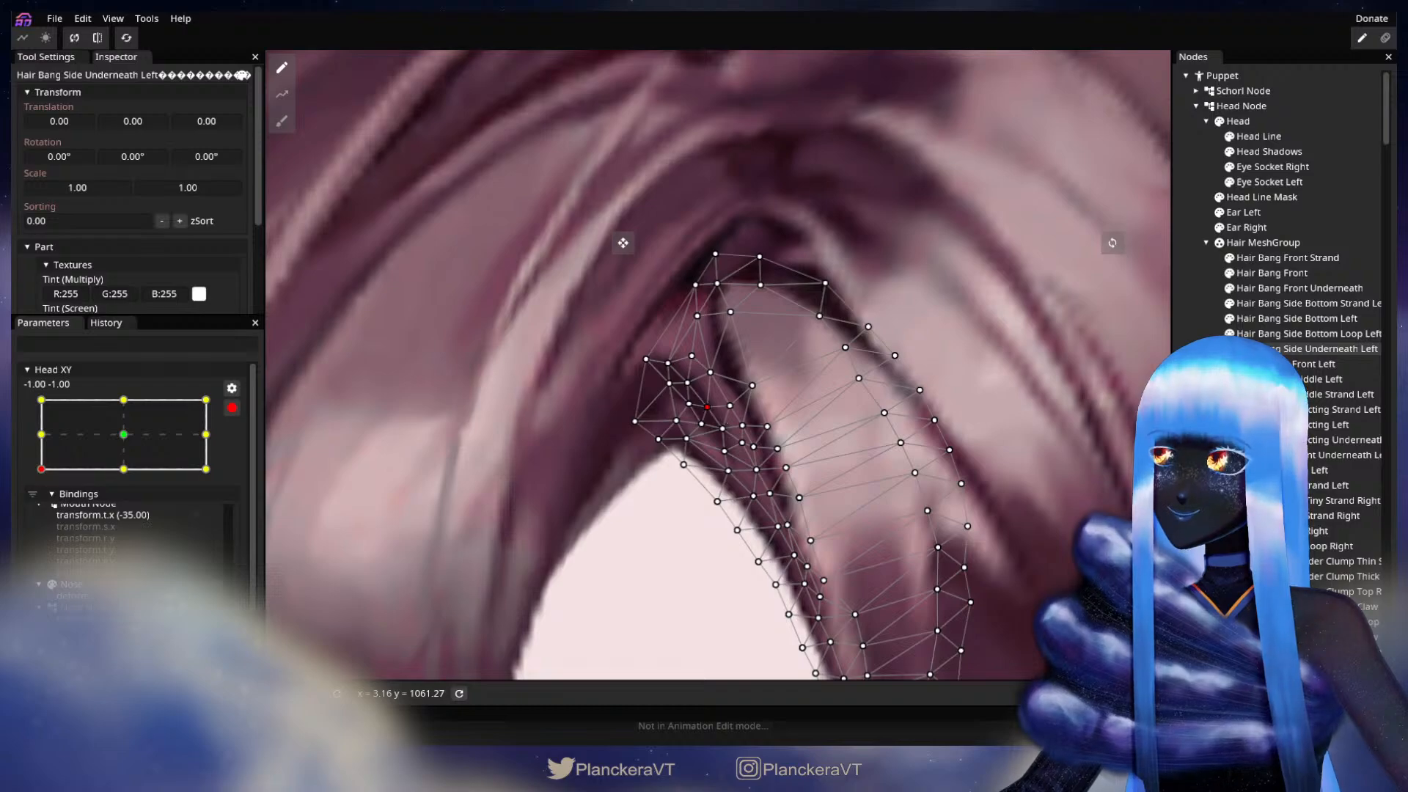
left_click(714, 464)
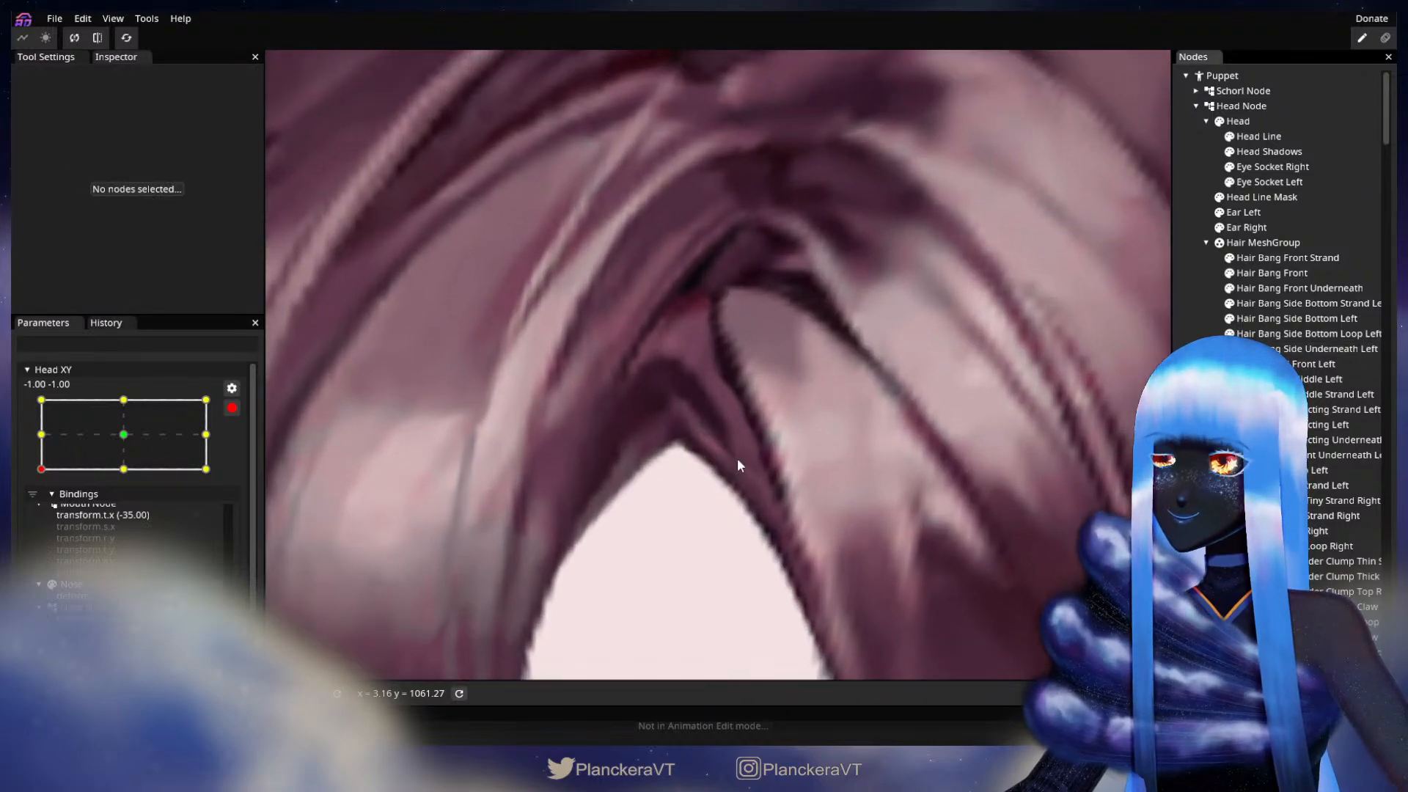
Step: Select Hair Bang Side Underneath Left, adjust a vertex just above the tip of the forehead opening, and deselect the part
left_click(1295, 349)
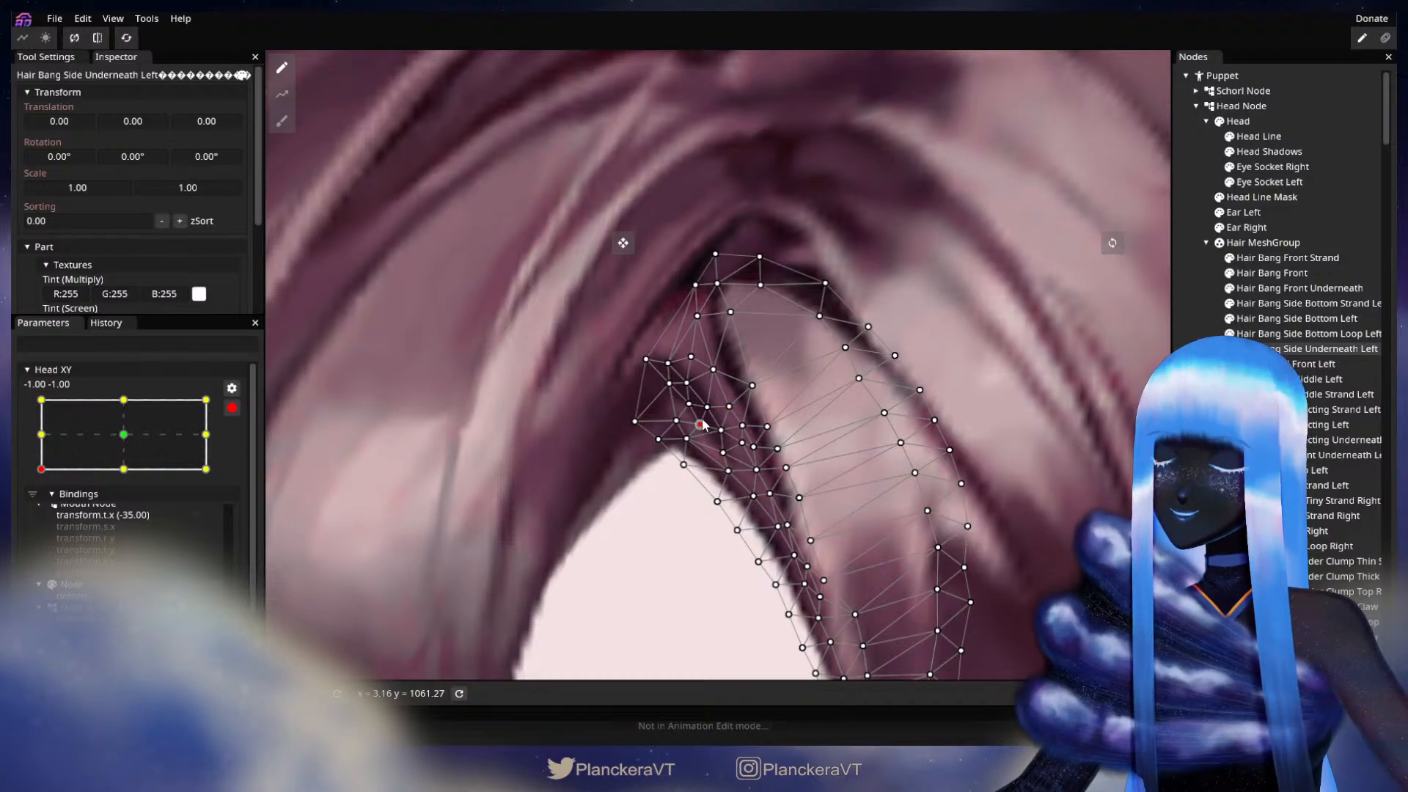
left_click(1099, 436)
left_click_drag(901, 461, 944, 445)
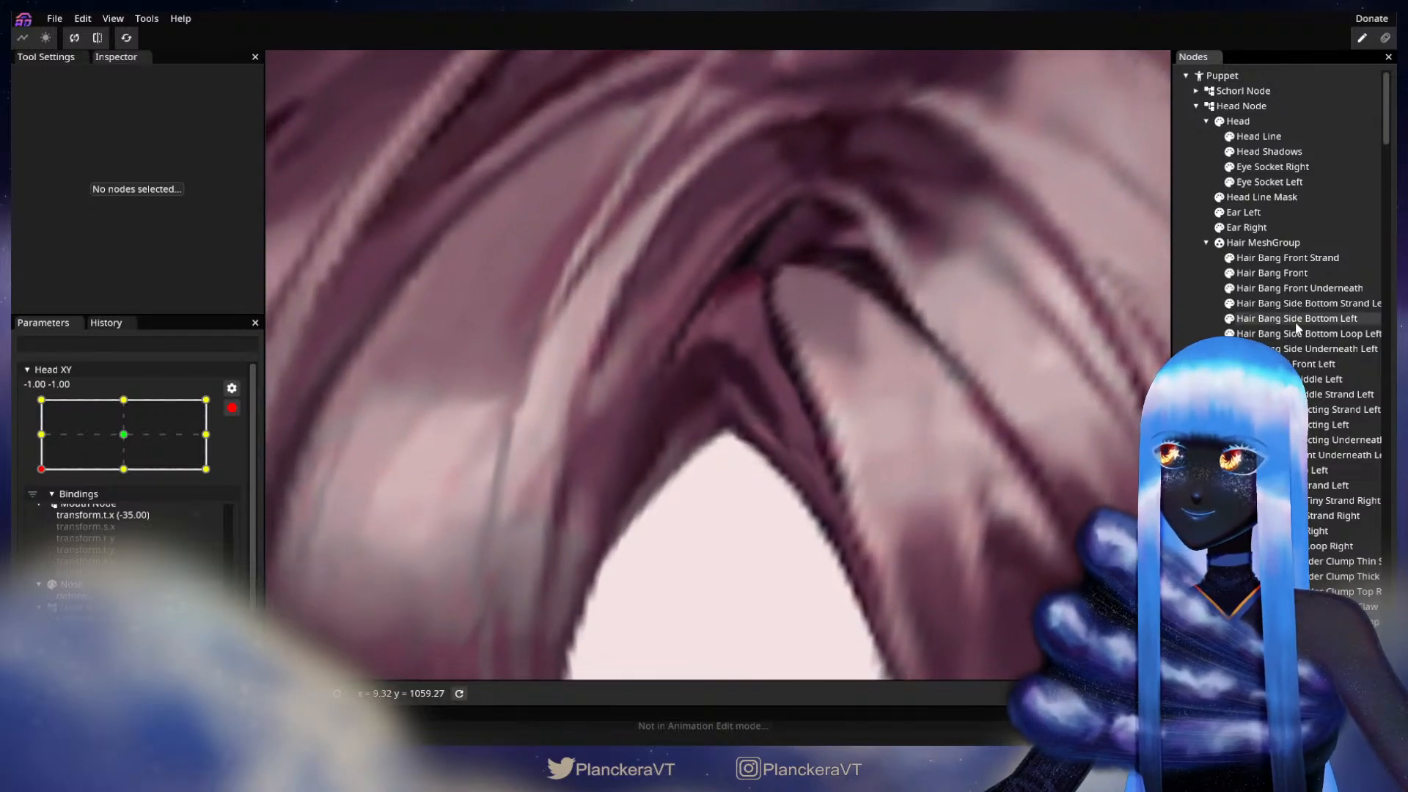
Step: Reselect Hair Bang Side Underneath Left, reposition individual vertices along its inner edge down the forehead opening, and deselect it
left_click(1313, 349)
left_click_drag(741, 424, 740, 444)
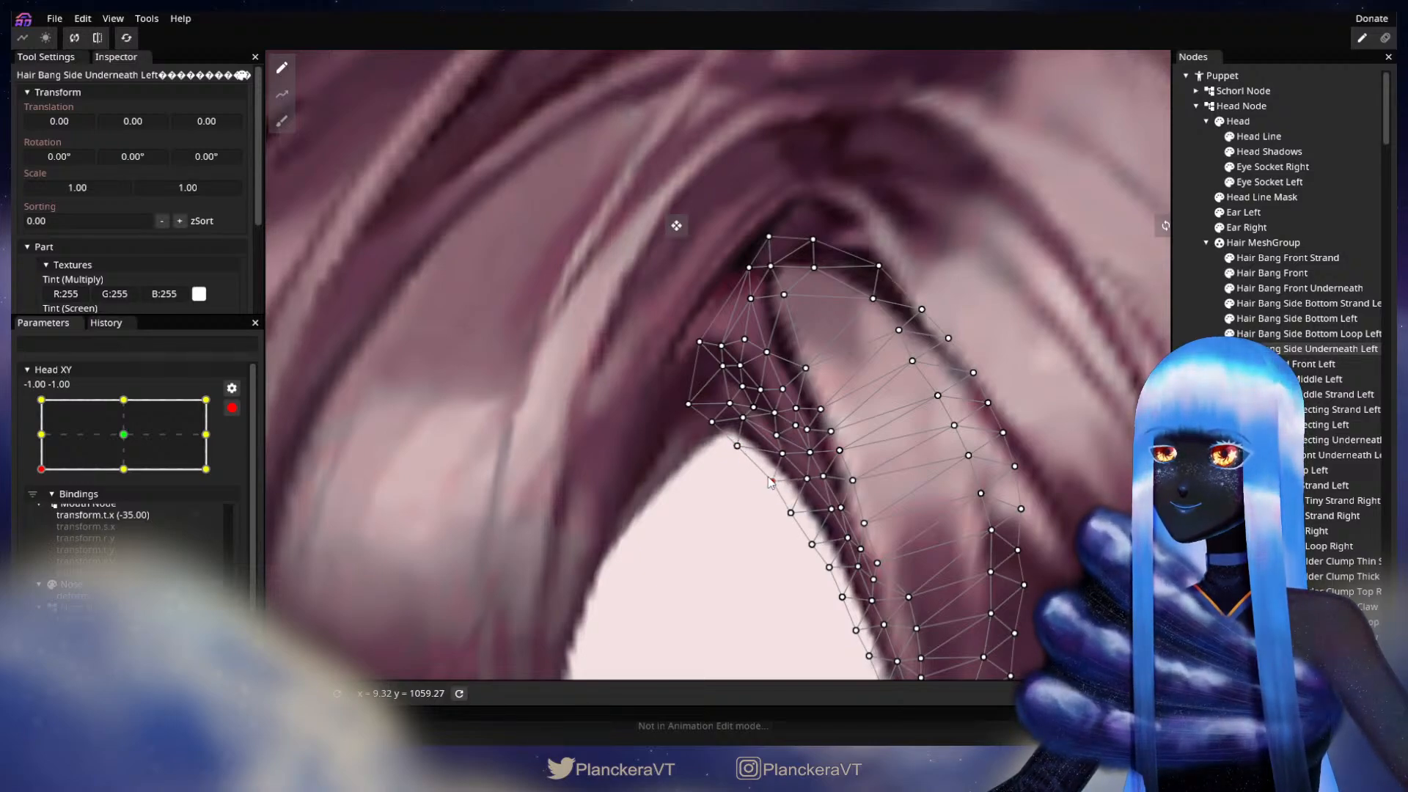
left_click(791, 512)
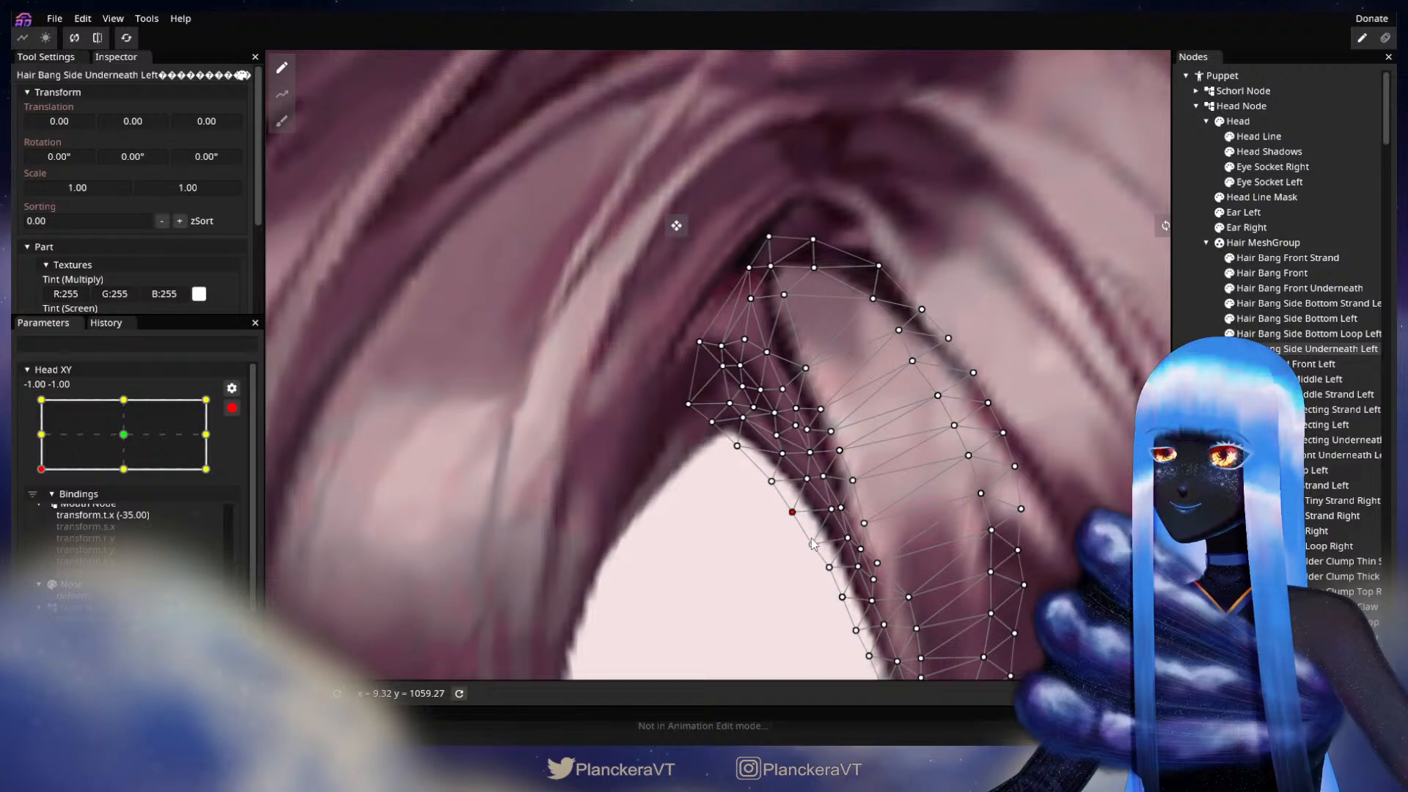
left_click_drag(815, 544, 775, 463)
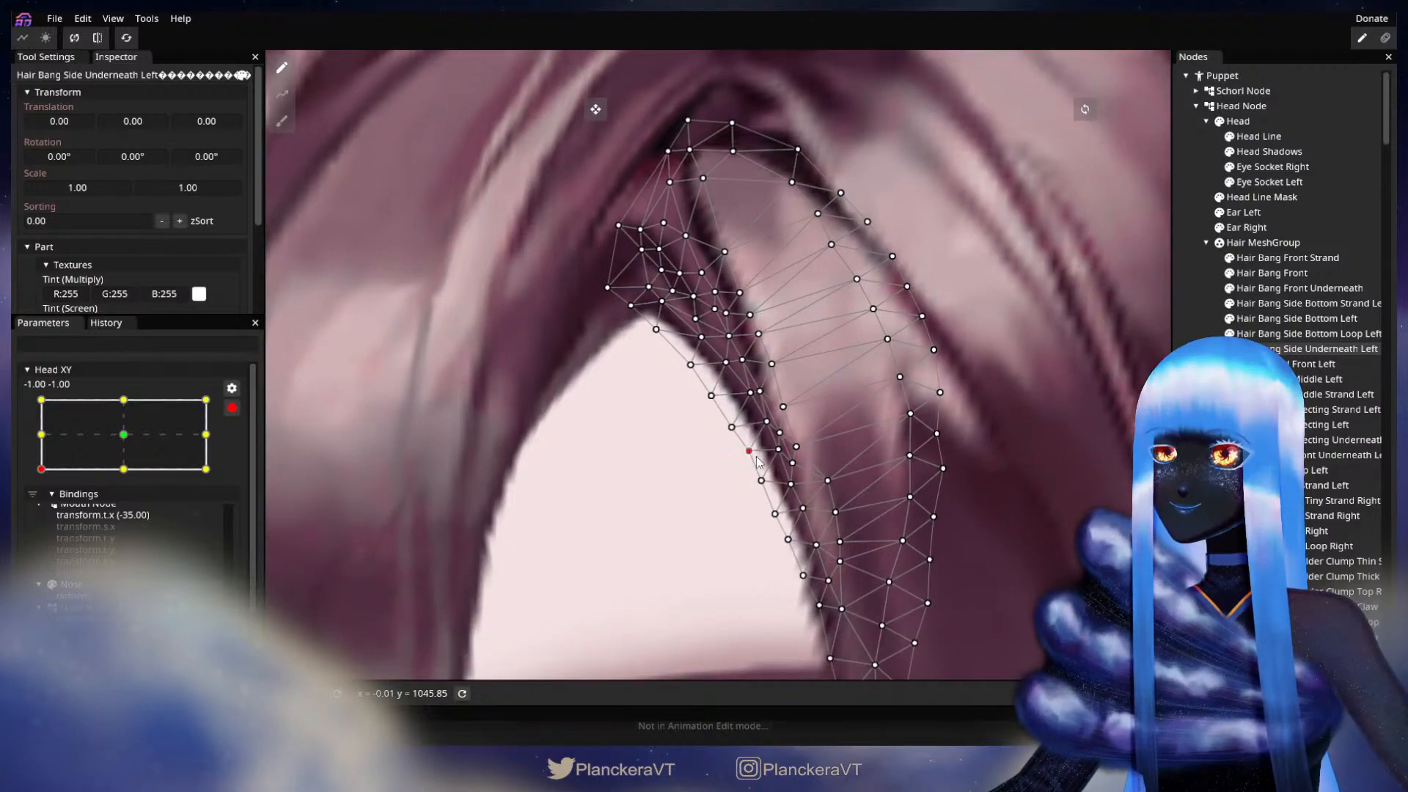
left_click(763, 481)
left_click(792, 484)
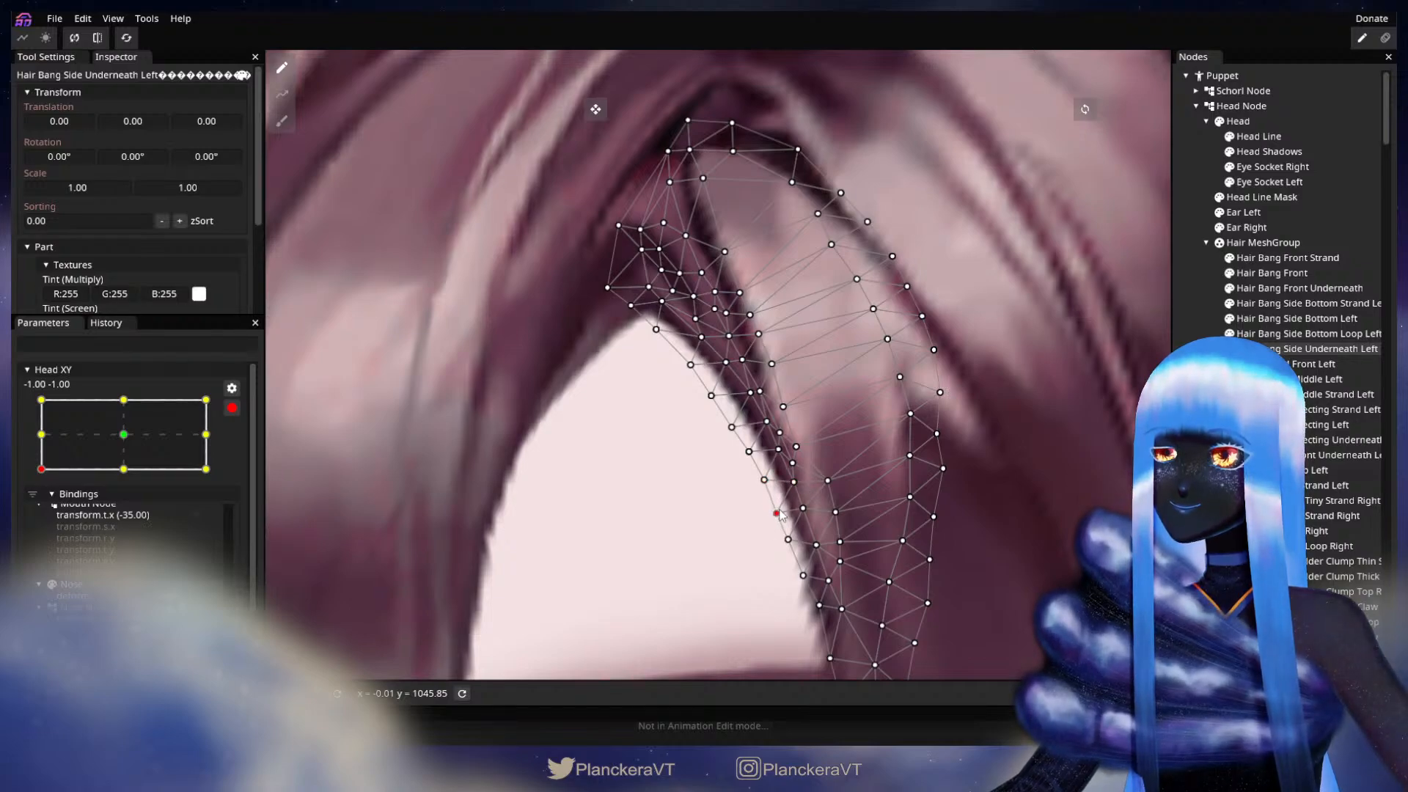
left_click_drag(787, 413, 862, 489)
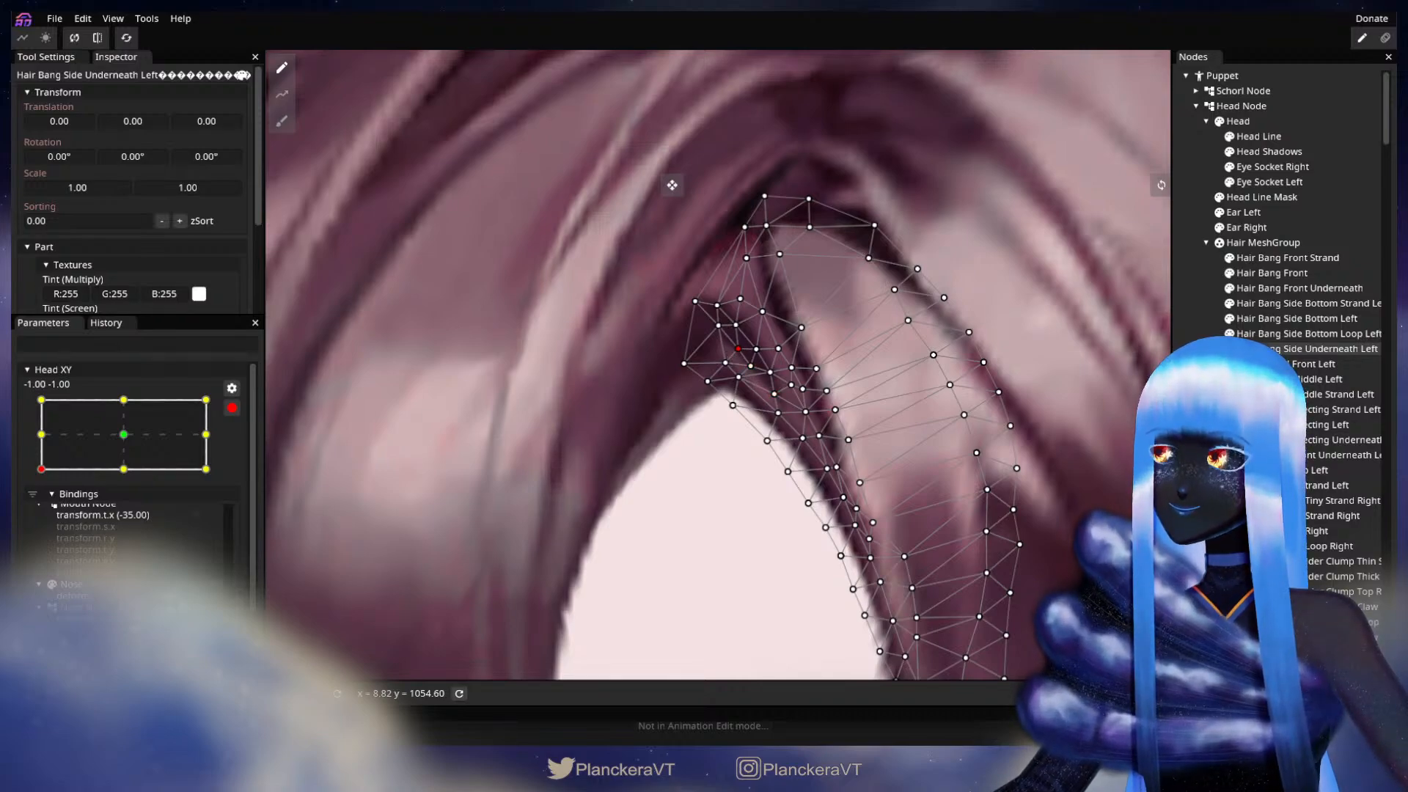
key("Escape")
Step: Disarm Head XY, move the head around the -1.00, -1.00 corner to check the parting, and rearm at -1.00, -1.00
scroll(846, 473, "down", 6)
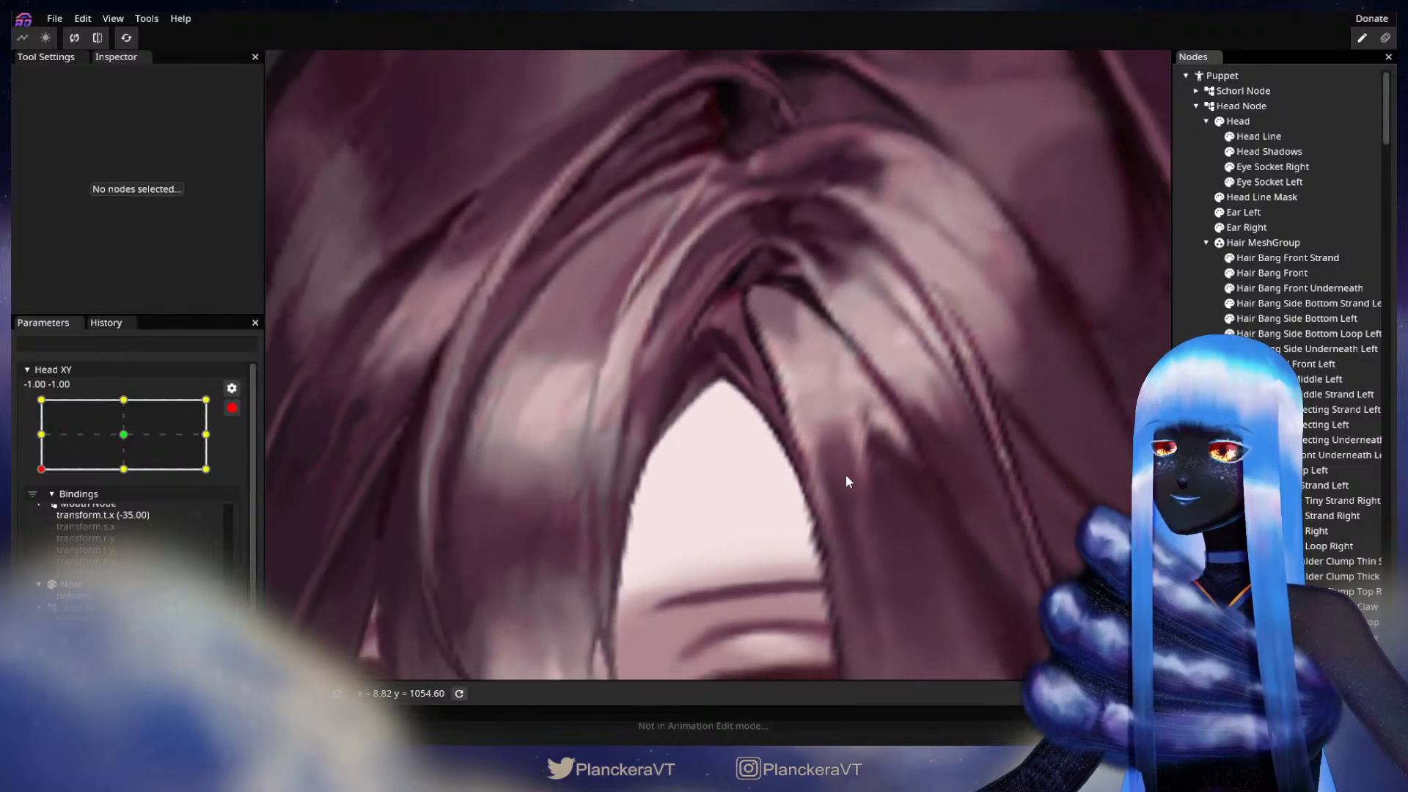
scroll(846, 476, "down", 5)
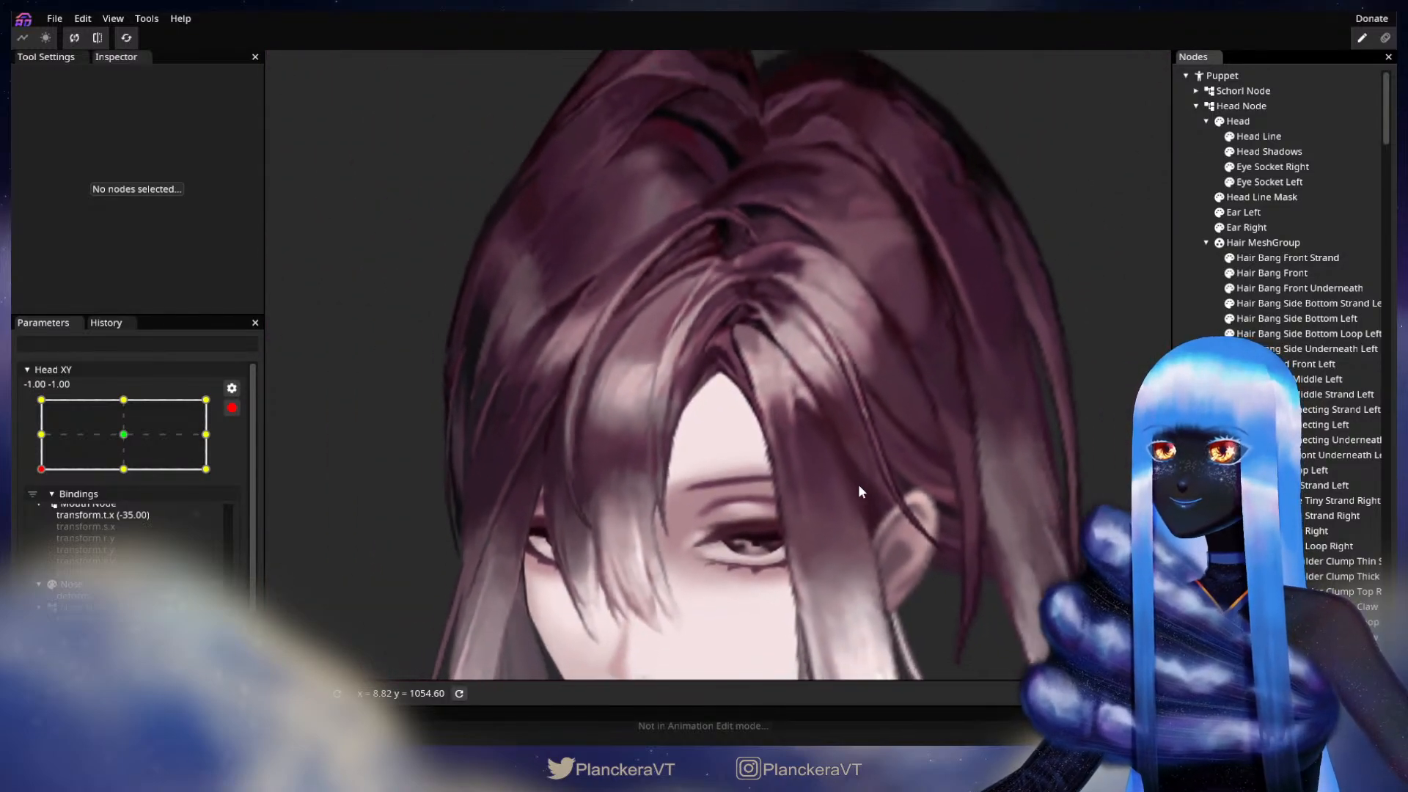
scroll(862, 480, "down", 5)
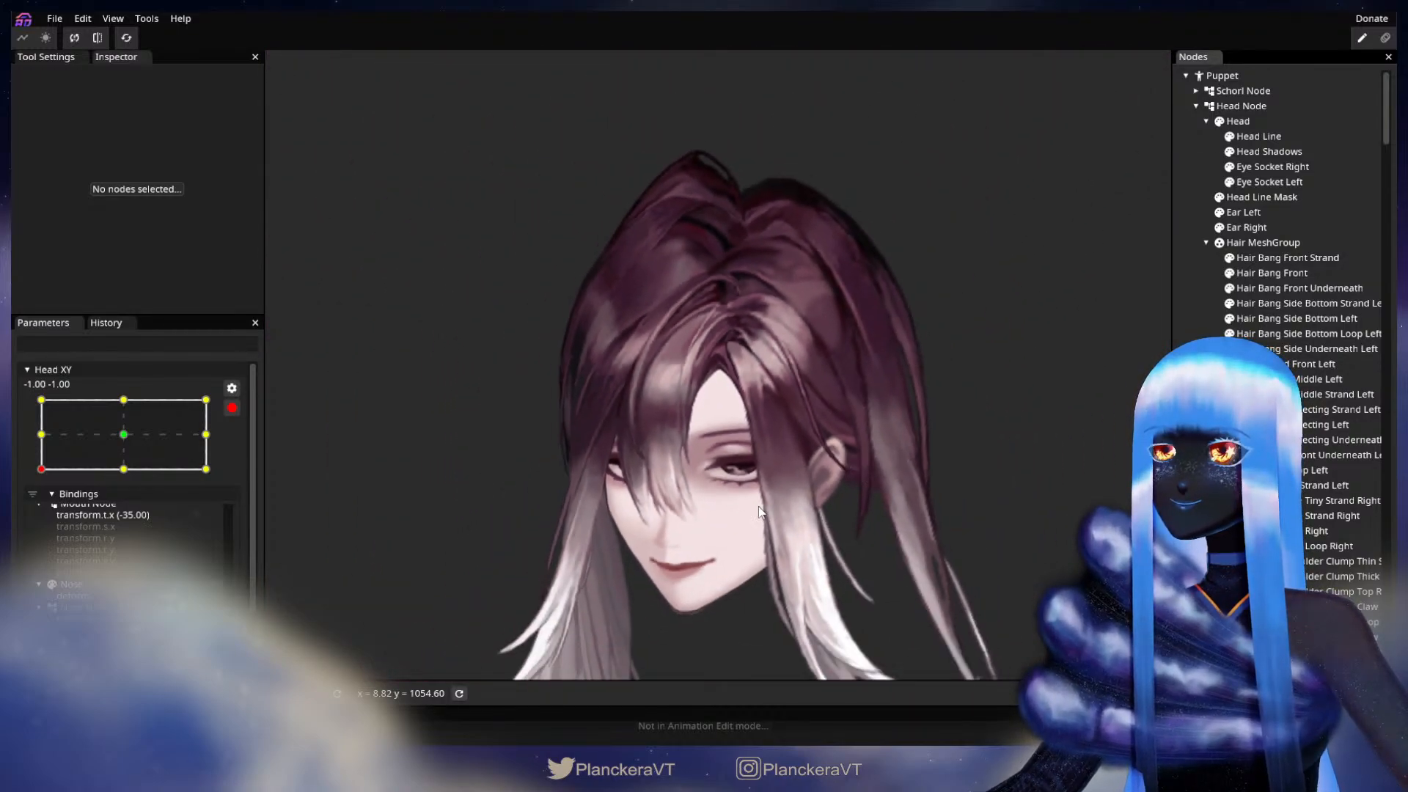
left_click(232, 407)
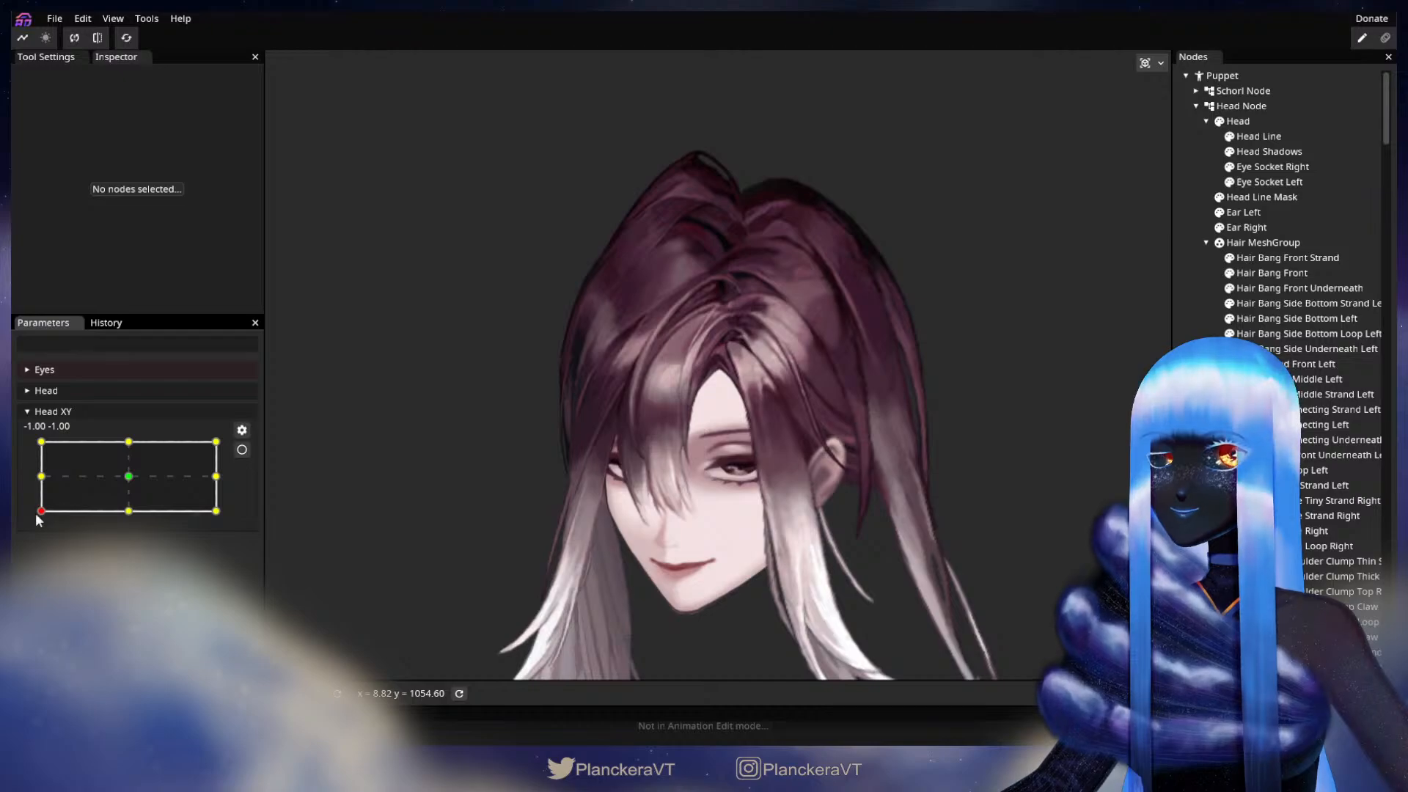
mouse_move(38, 519)
left_mouse_down()
mouse_move(41, 484)
mouse_move(43, 510)
left_mouse_up()
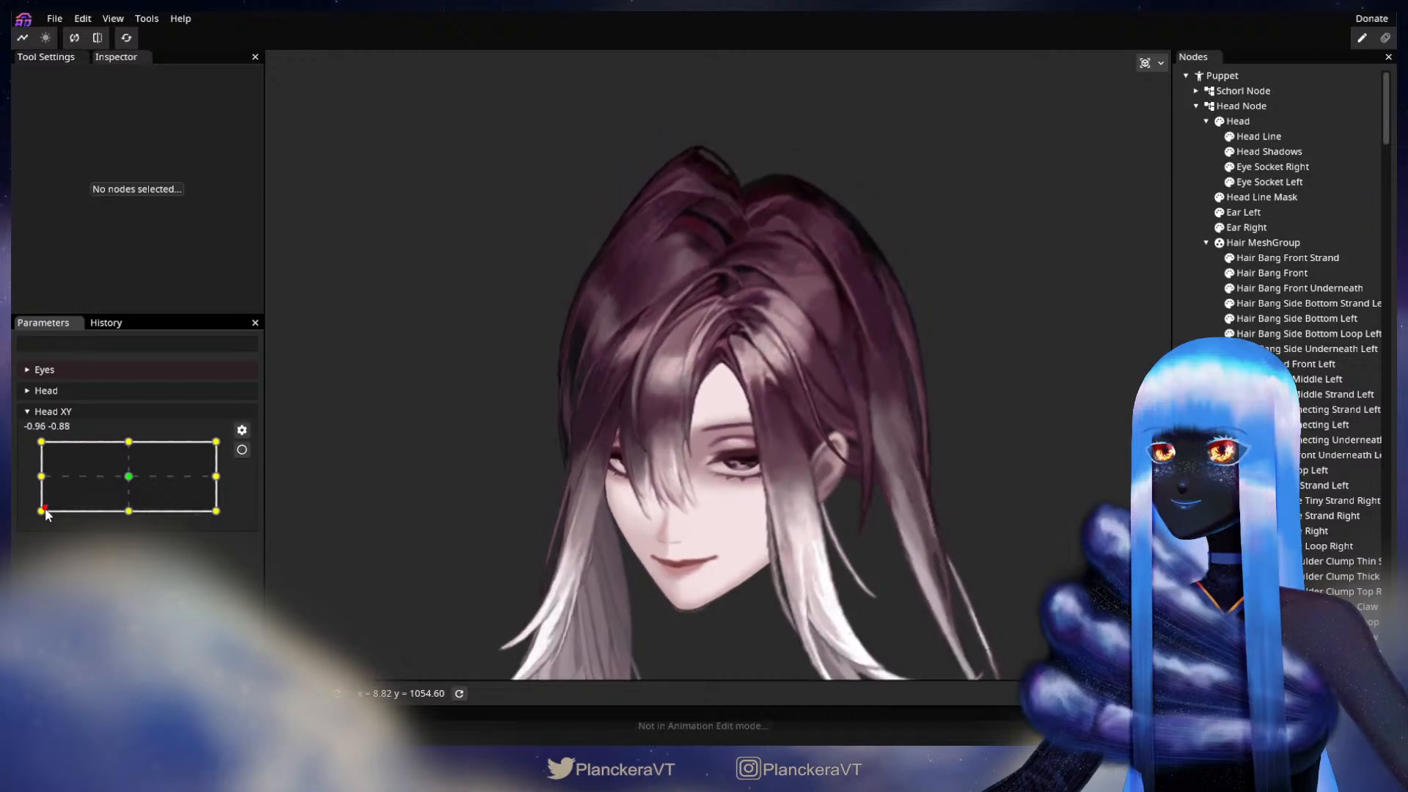
left_click(242, 450)
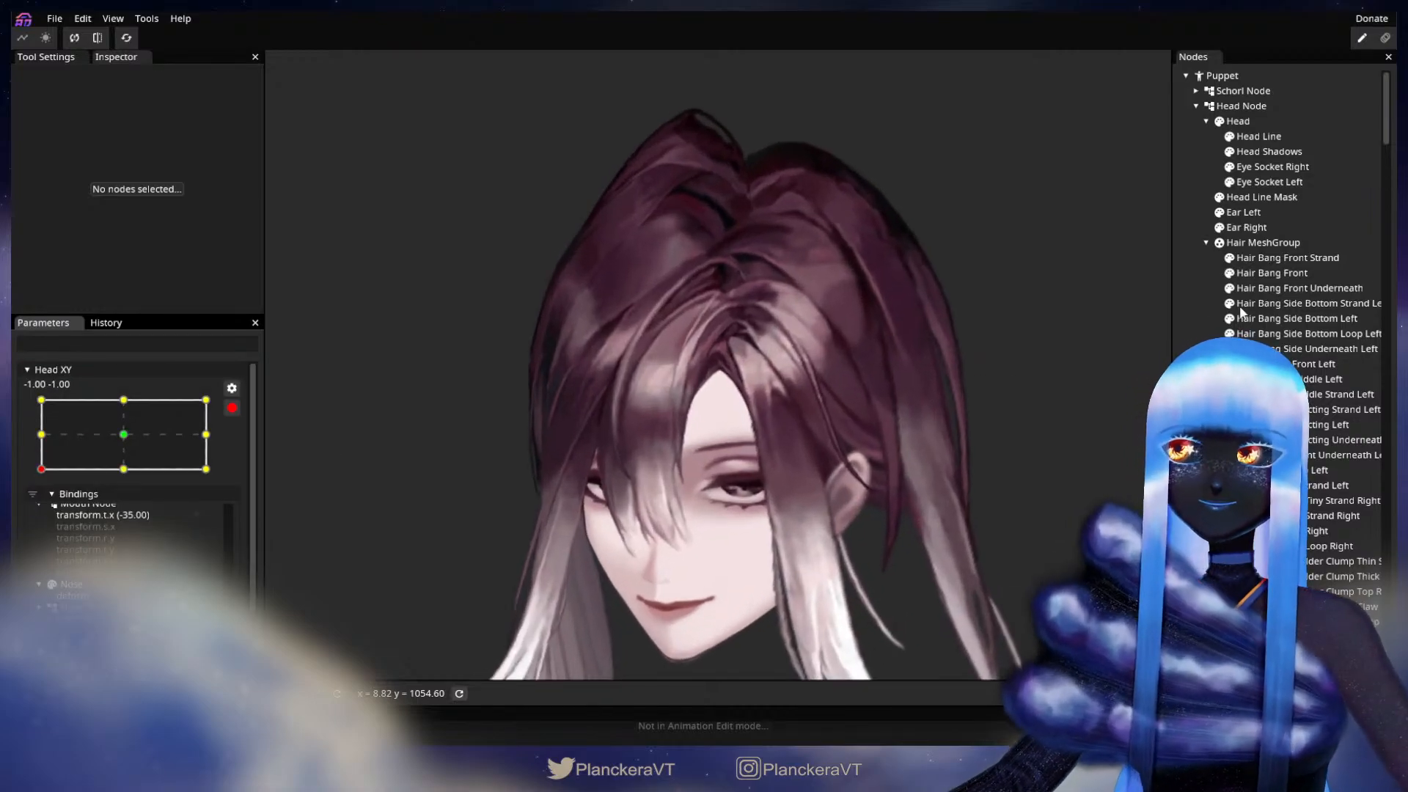
Step: Reshape Hair Bang Front's inner edge beside the forehead opening with the Circle Brush at size 20.00, and deselect the part
left_click(1330, 271)
scroll(747, 419, "up", 5)
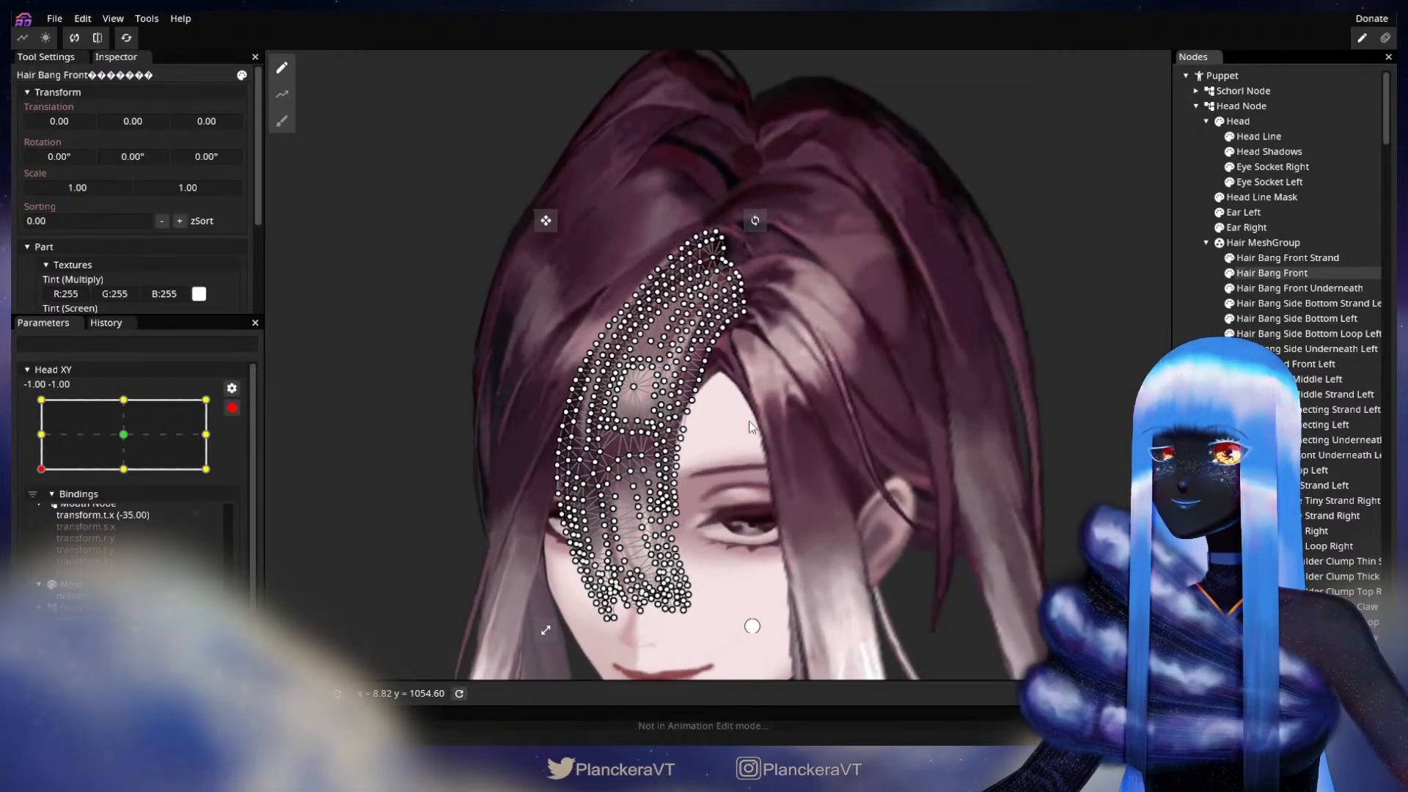
scroll(751, 443, "up", 3)
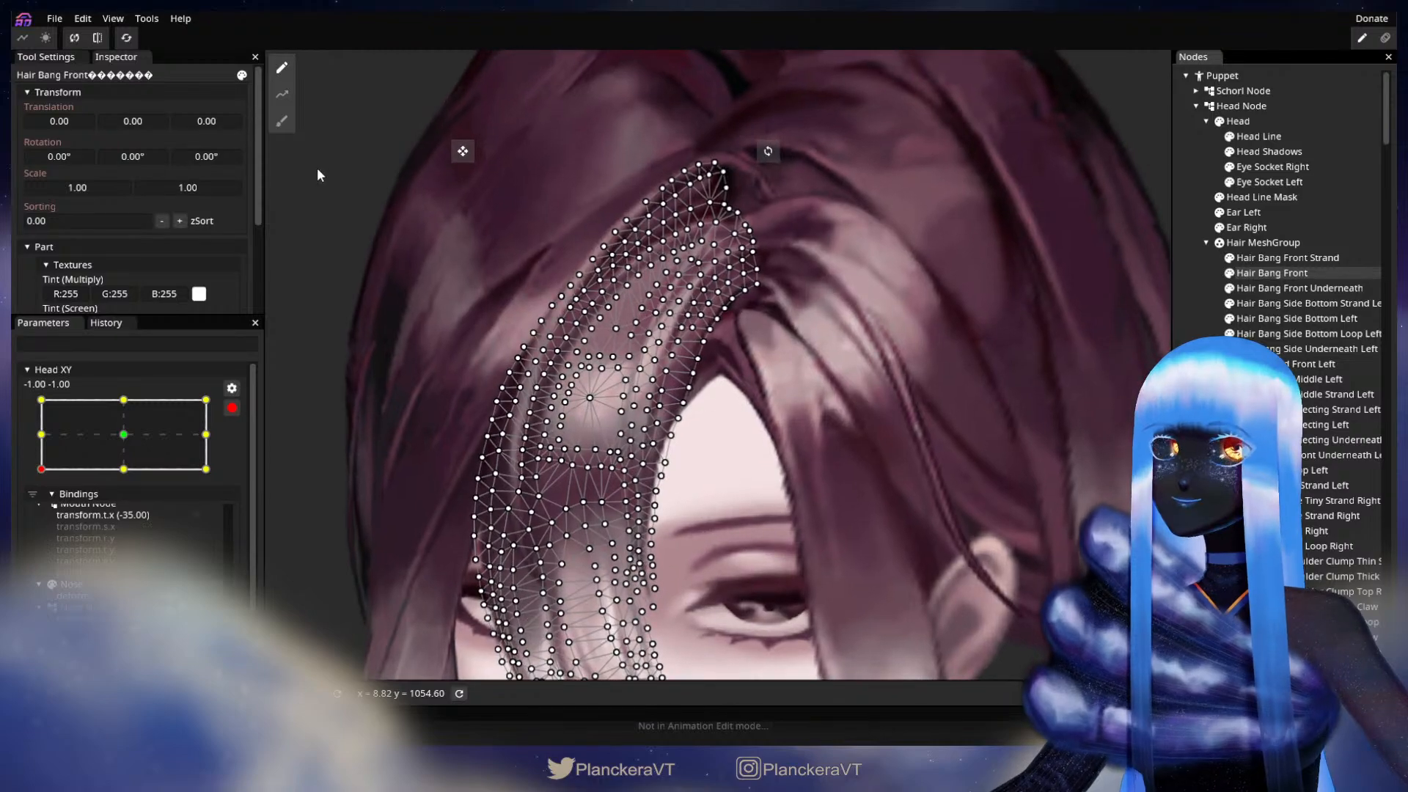
left_click(287, 123)
scroll(751, 390, "up", 1)
left_click_drag(970, 67, 974, 66)
scroll(866, 271, "up", 1)
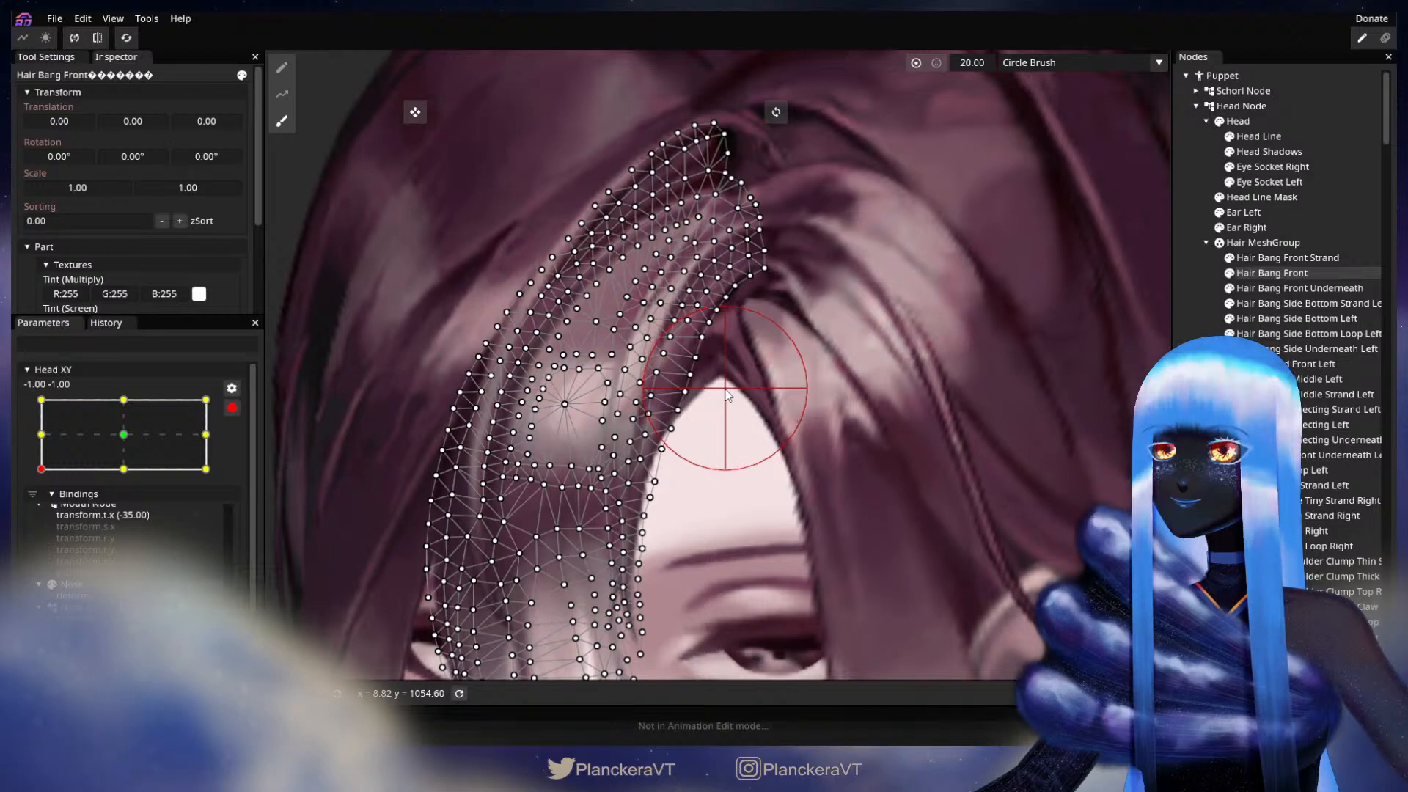
left_click(1194, 380)
Step: Disarm Head XY, test the head motion near -1.00, -1.00 to check the front bang's edge, and rearm that keypoint
scroll(893, 399, "down", 3)
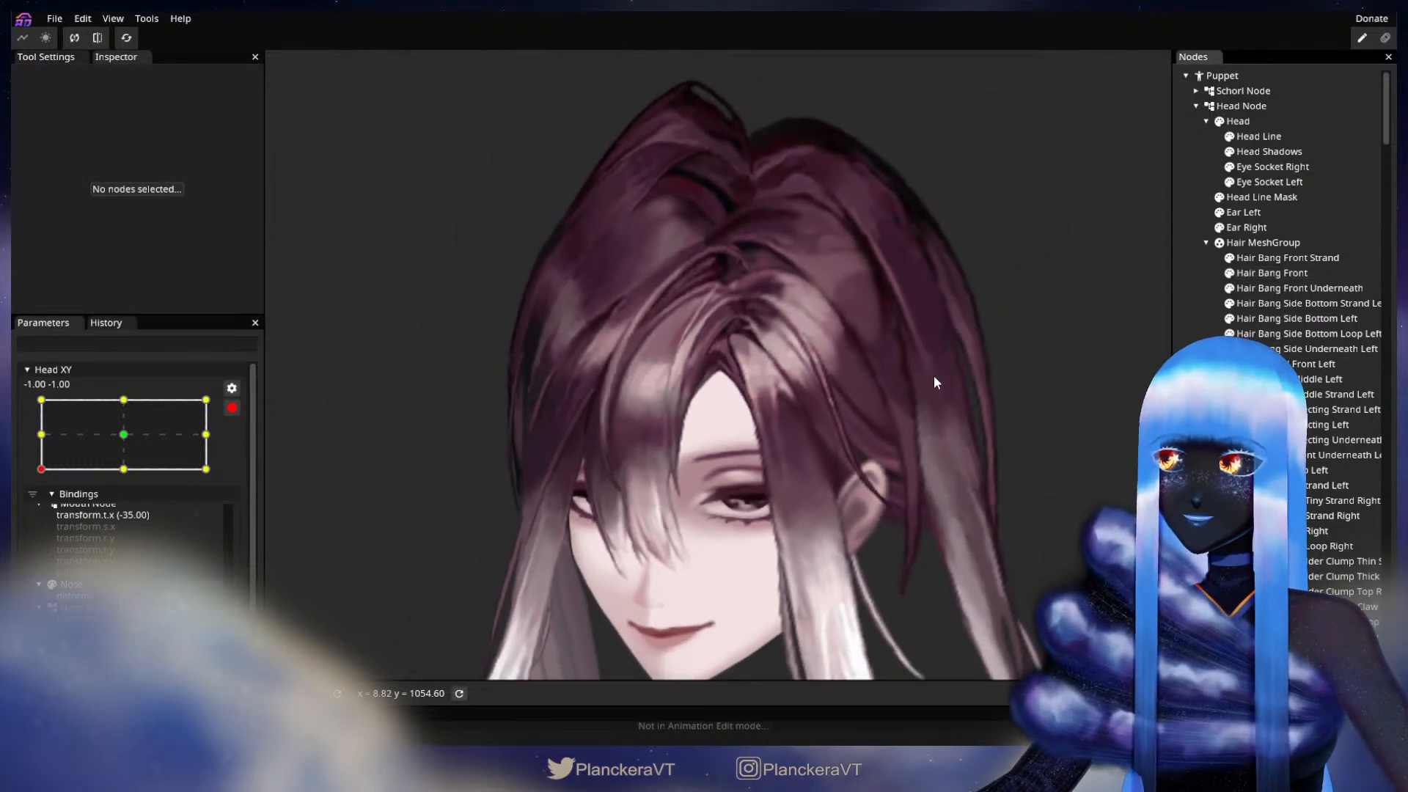
scroll(934, 378, "down", 2)
left_click_drag(919, 408, 914, 372)
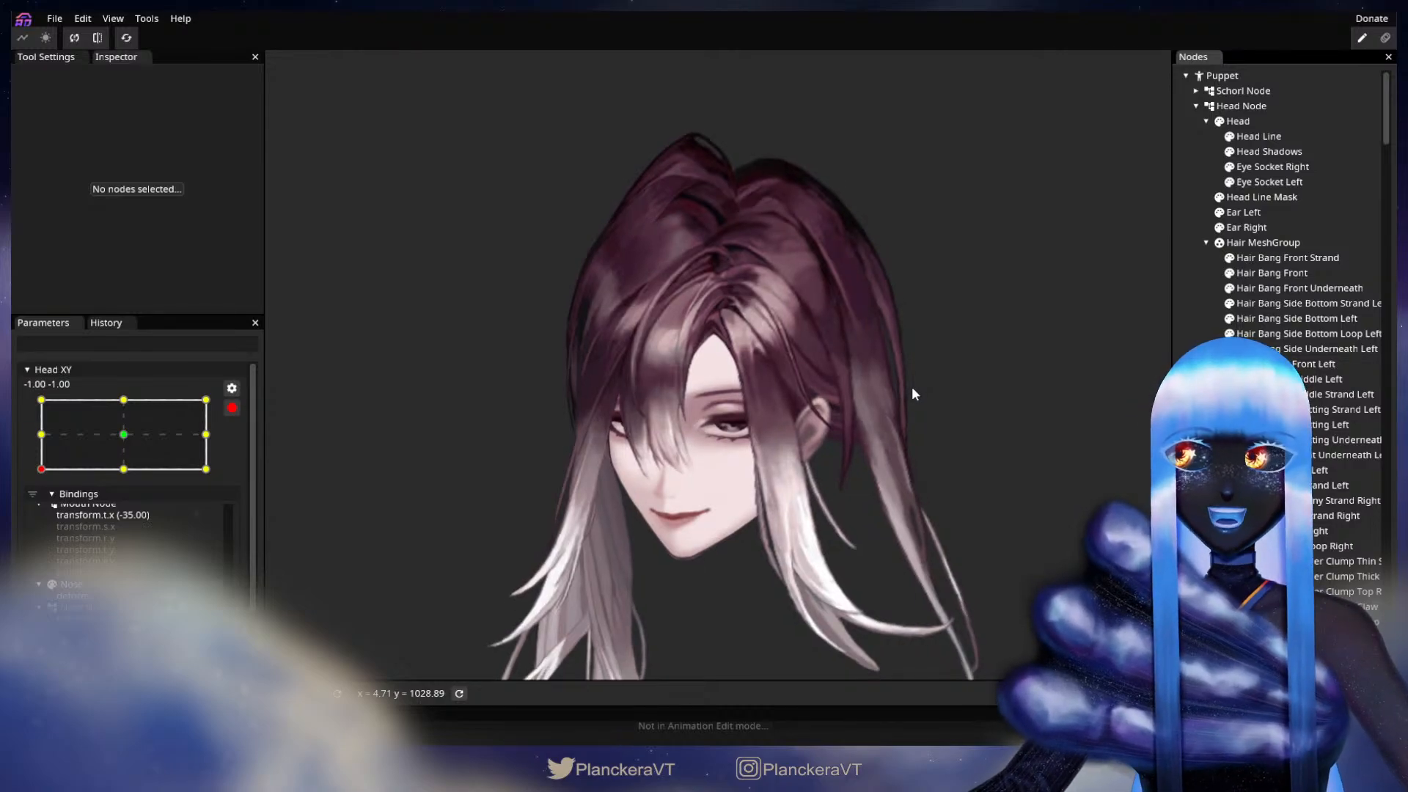
left_click(233, 409)
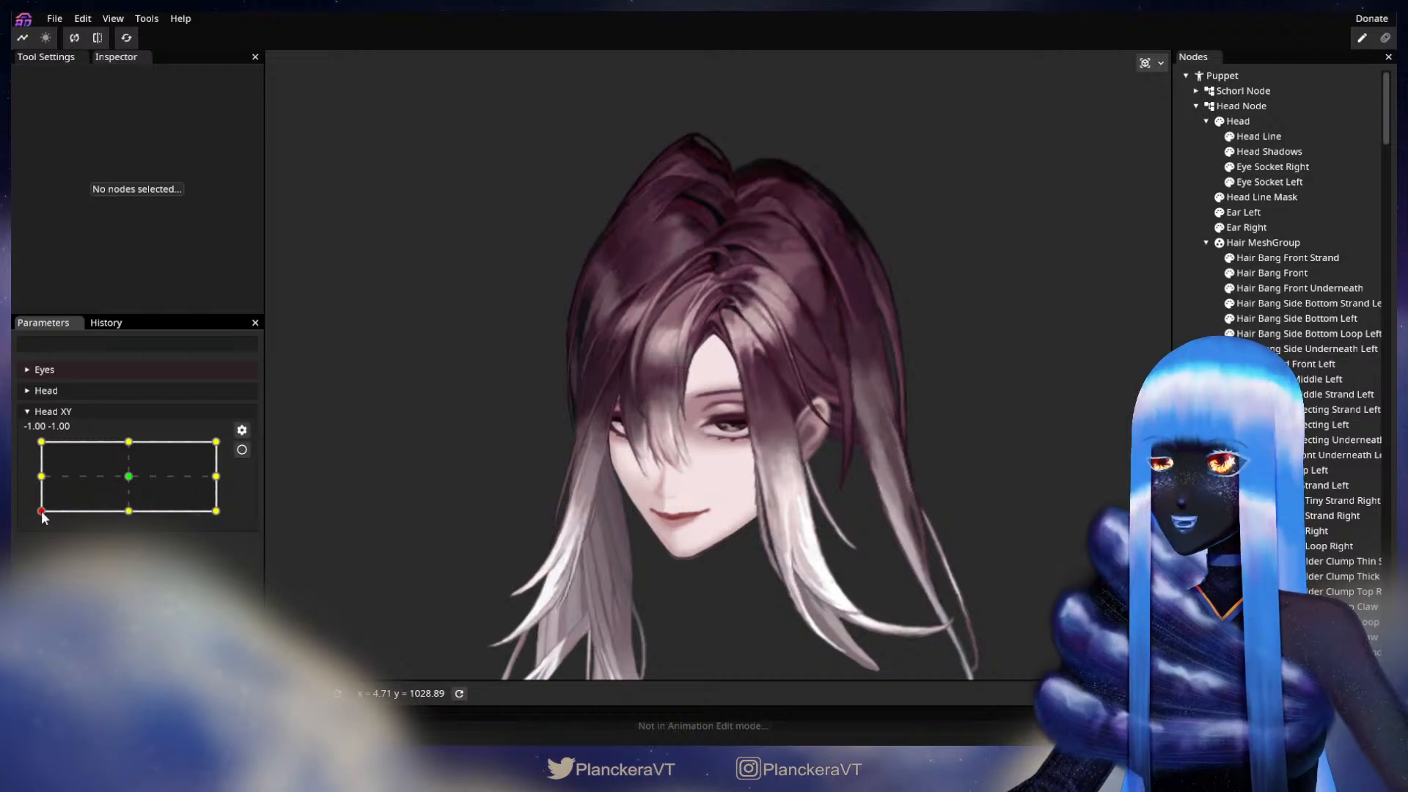
mouse_move(42, 511)
left_mouse_down()
mouse_move(33, 479)
mouse_move(41, 522)
left_mouse_up()
left_click(242, 450)
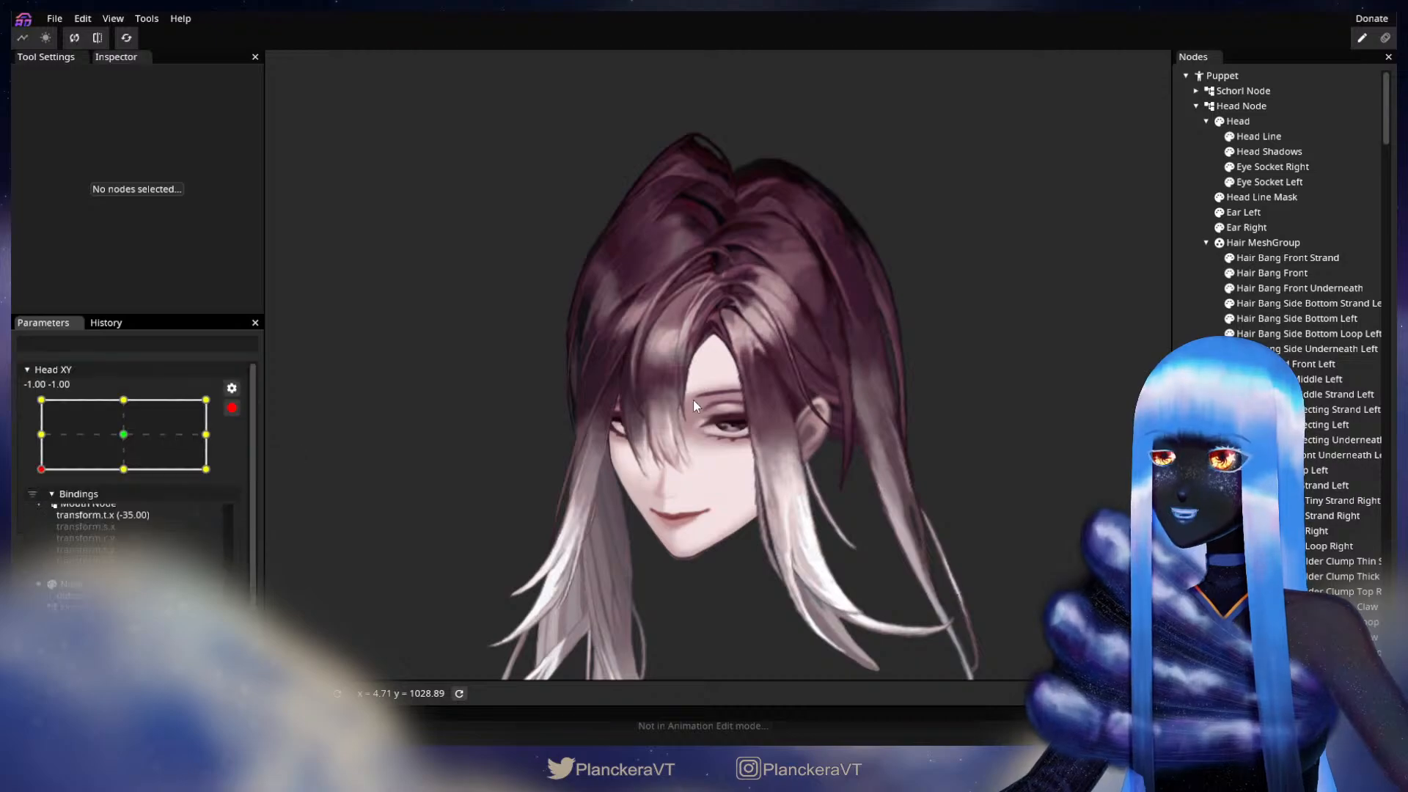
Step: Refine Hair Bang Front's inner edge near the parting with the size 20.00 Circle Brush and deselect the part
scroll(703, 380, "up", 5)
scroll(702, 381, "up", 5)
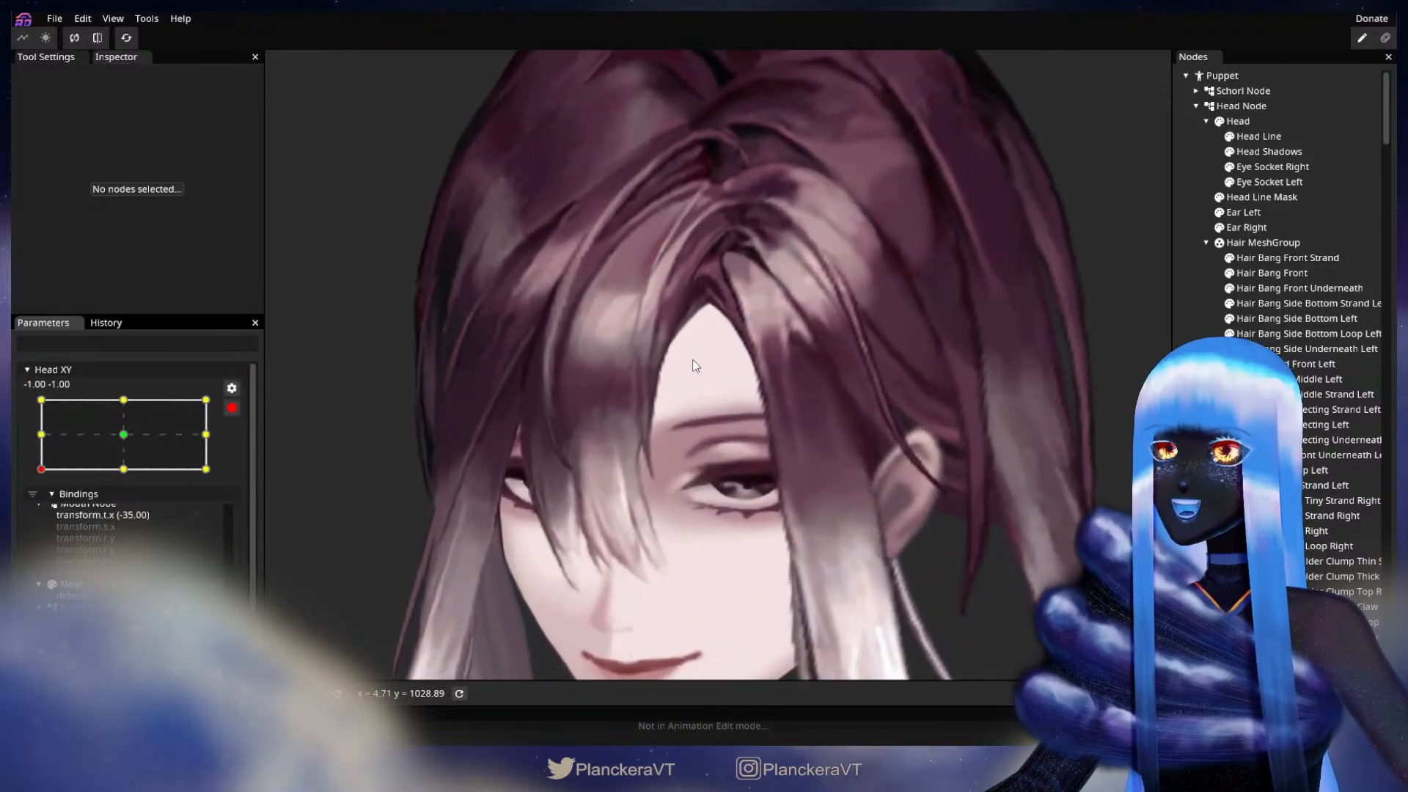
scroll(839, 474, "up", 5)
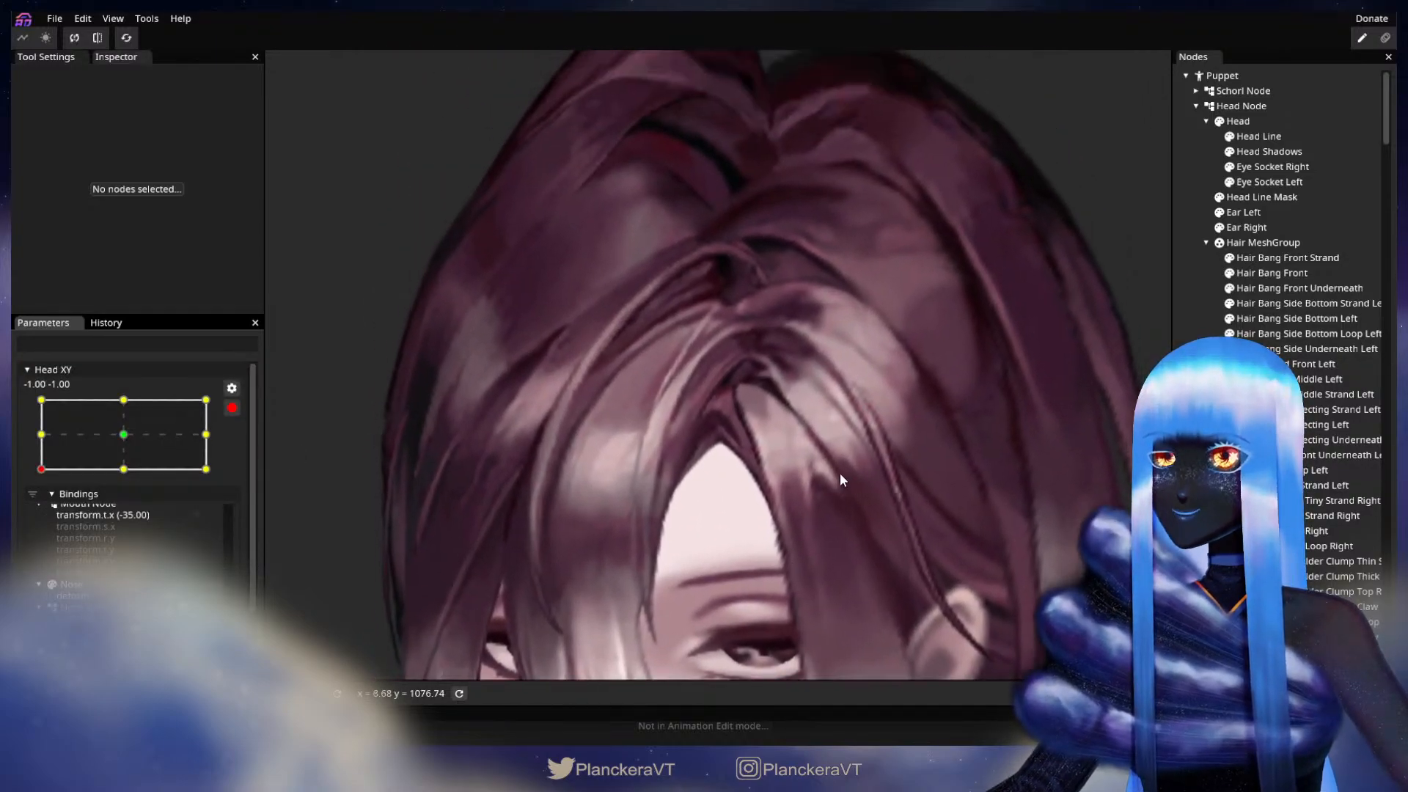
left_click(1302, 278)
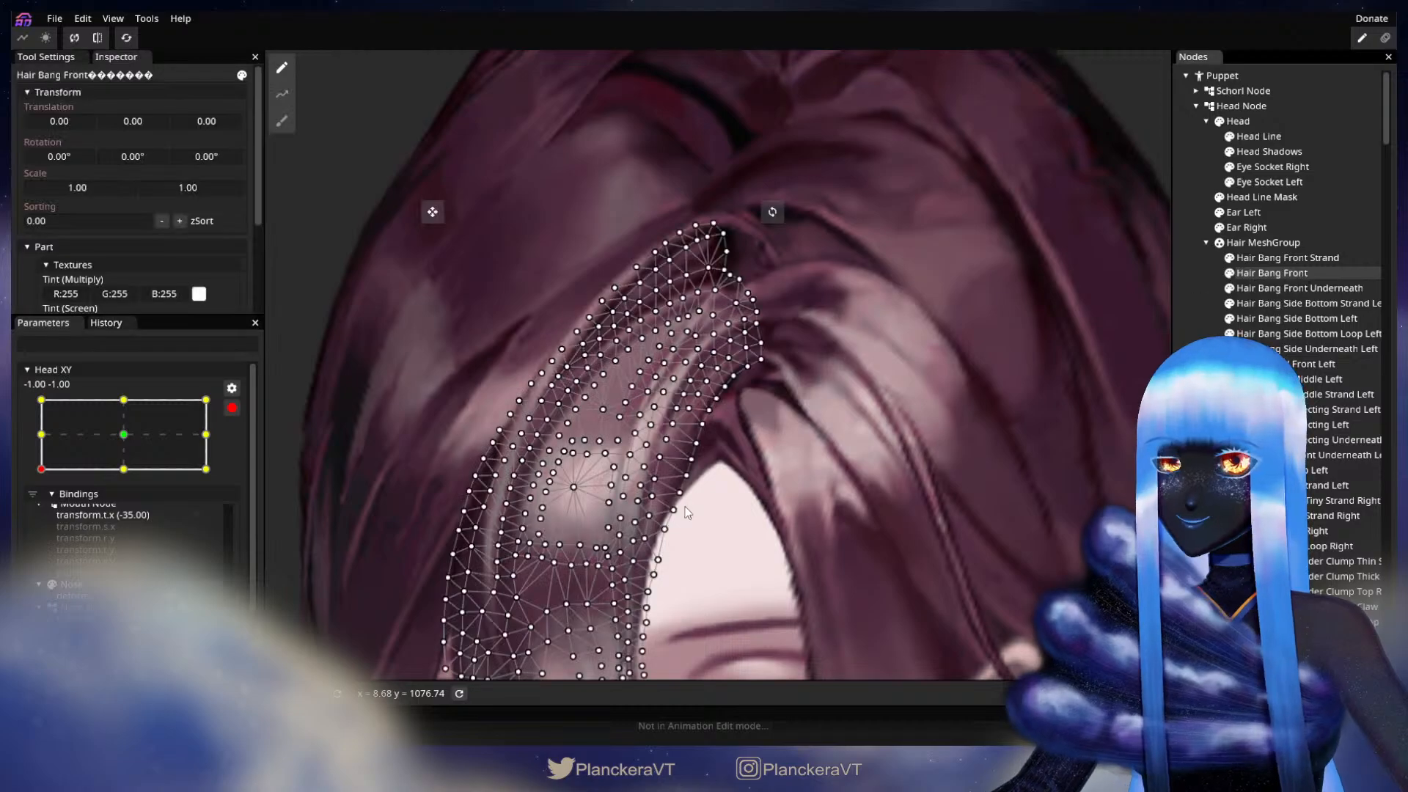
left_click(281, 129)
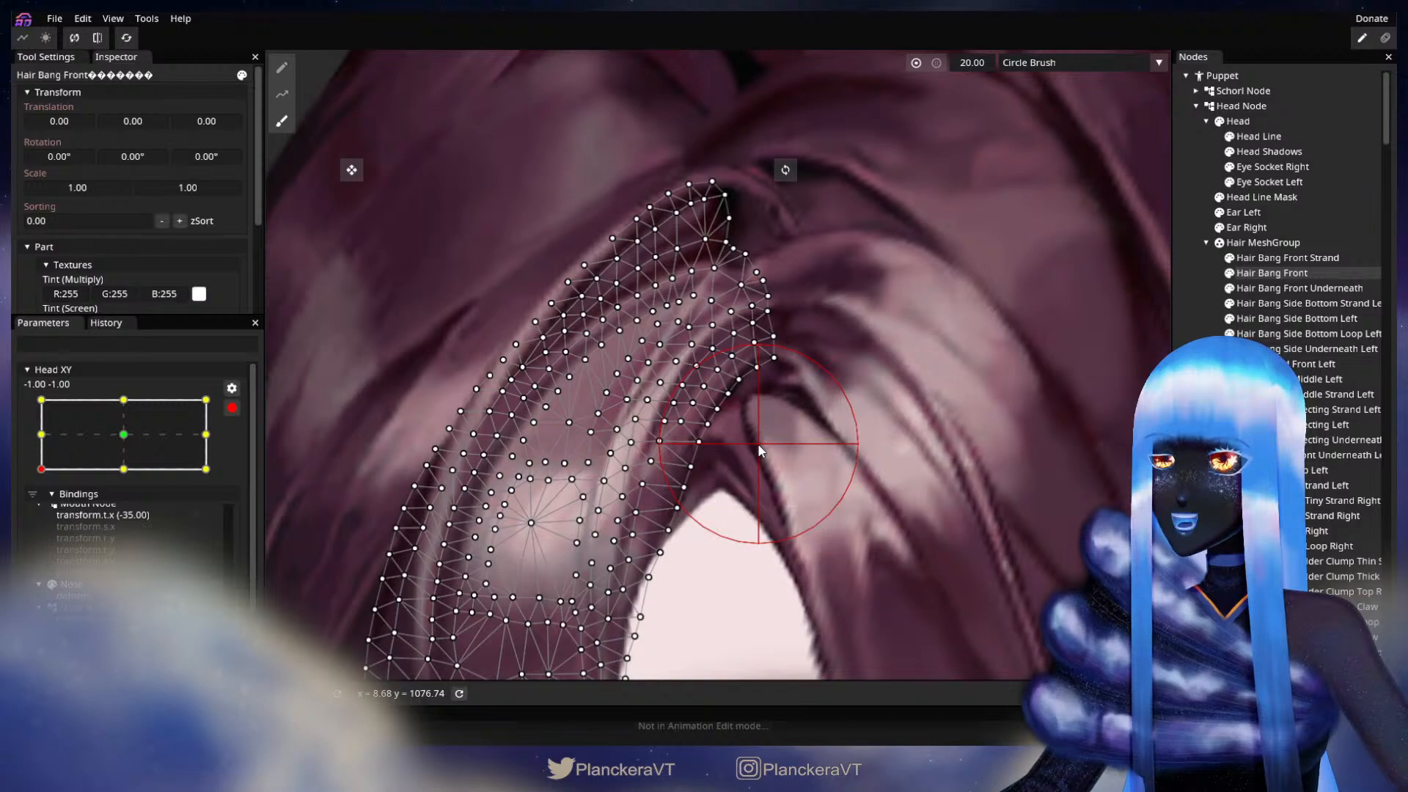
left_click(1207, 440)
Step: Disarm Head XY and sweep the head from -1.00, -1.00 across to the 1.00, 0.00 keypoint to inspect the hair
scroll(926, 522, "down", 5)
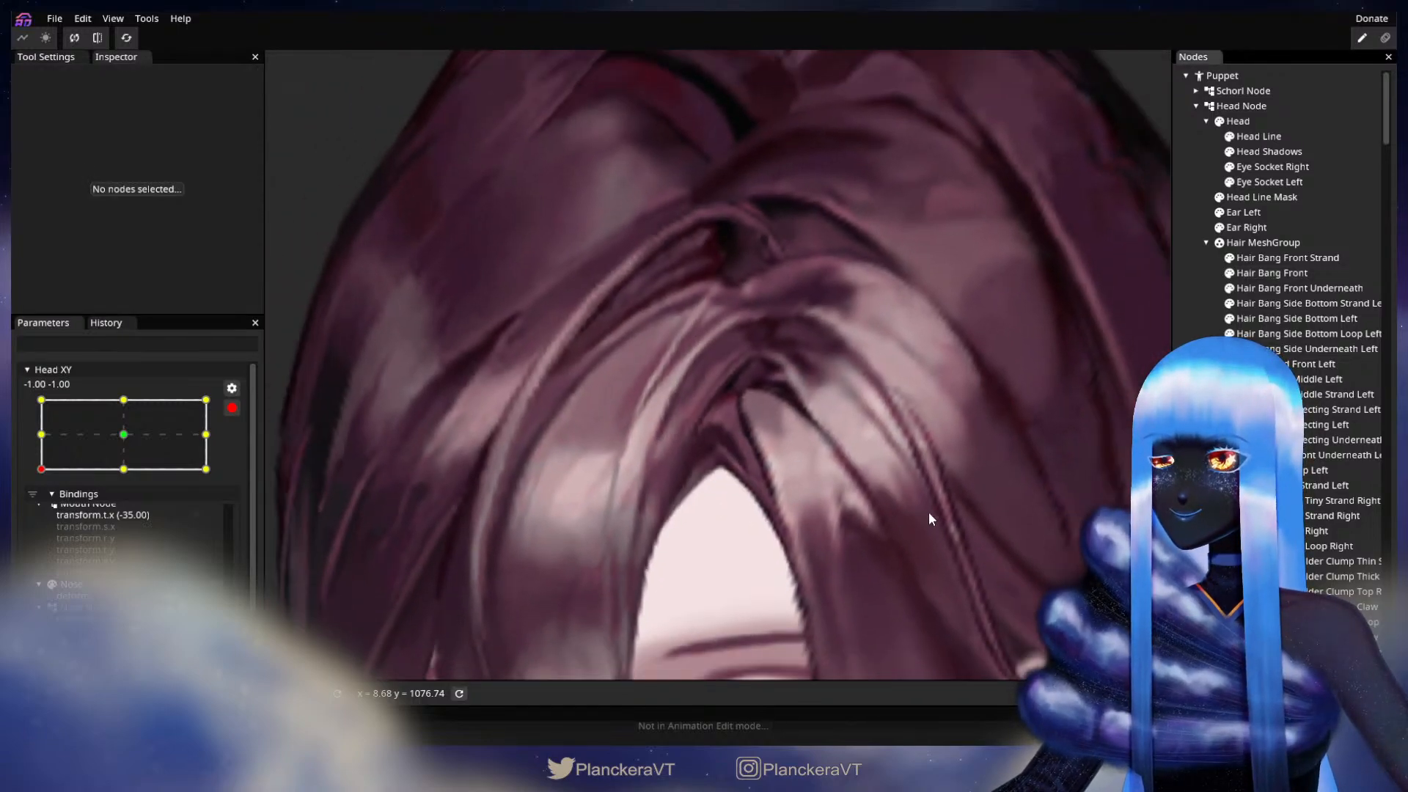
scroll(936, 504, "down", 5)
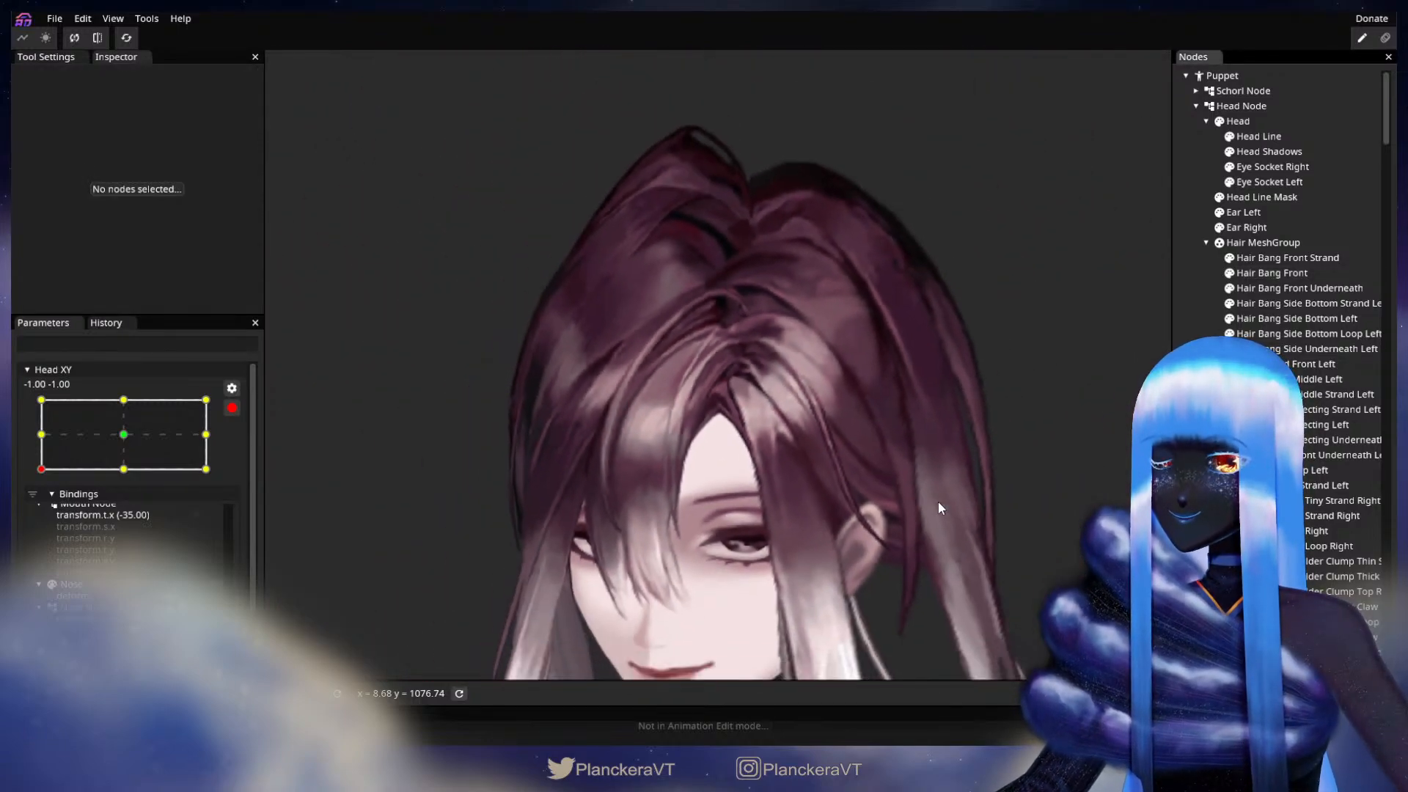
scroll(936, 507, "down", 3)
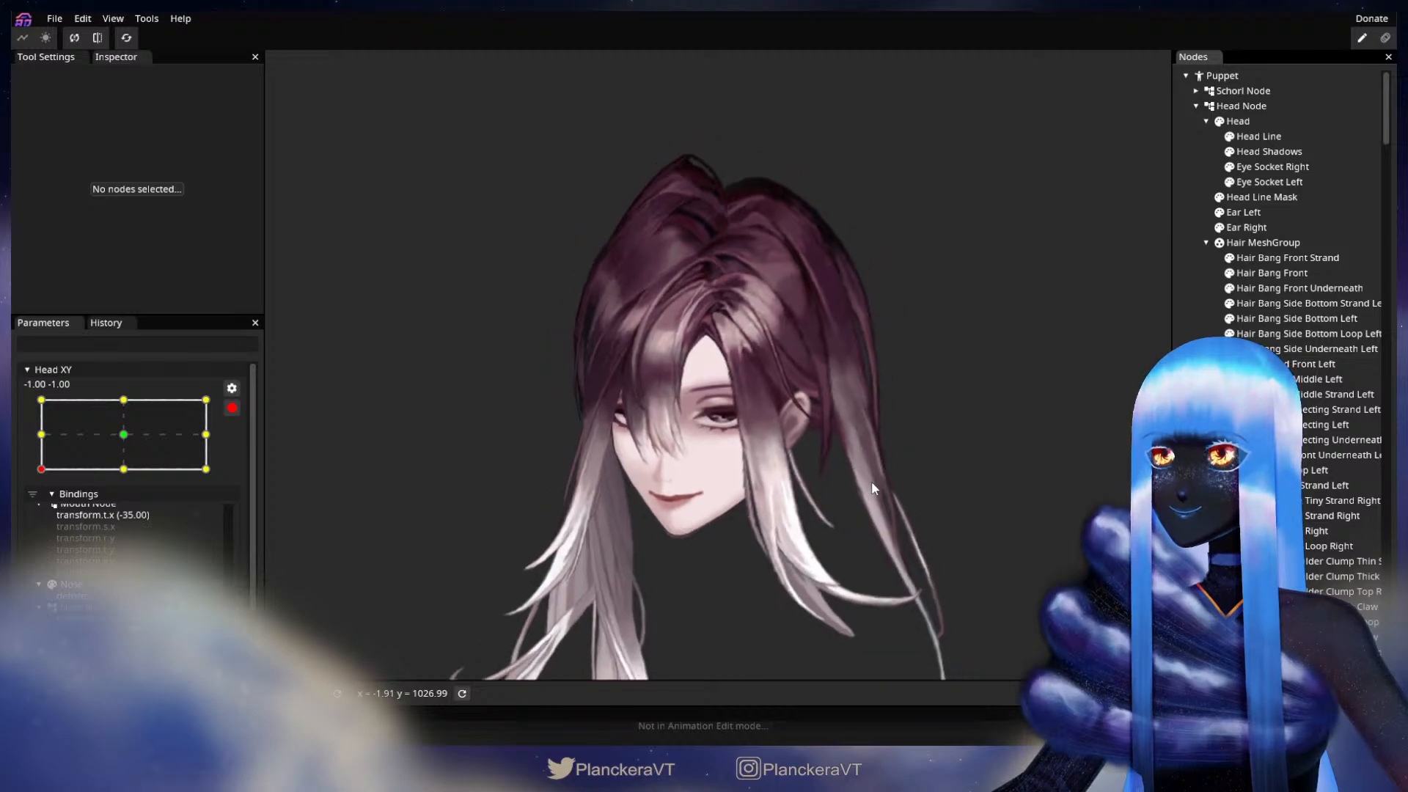
left_click(231, 409)
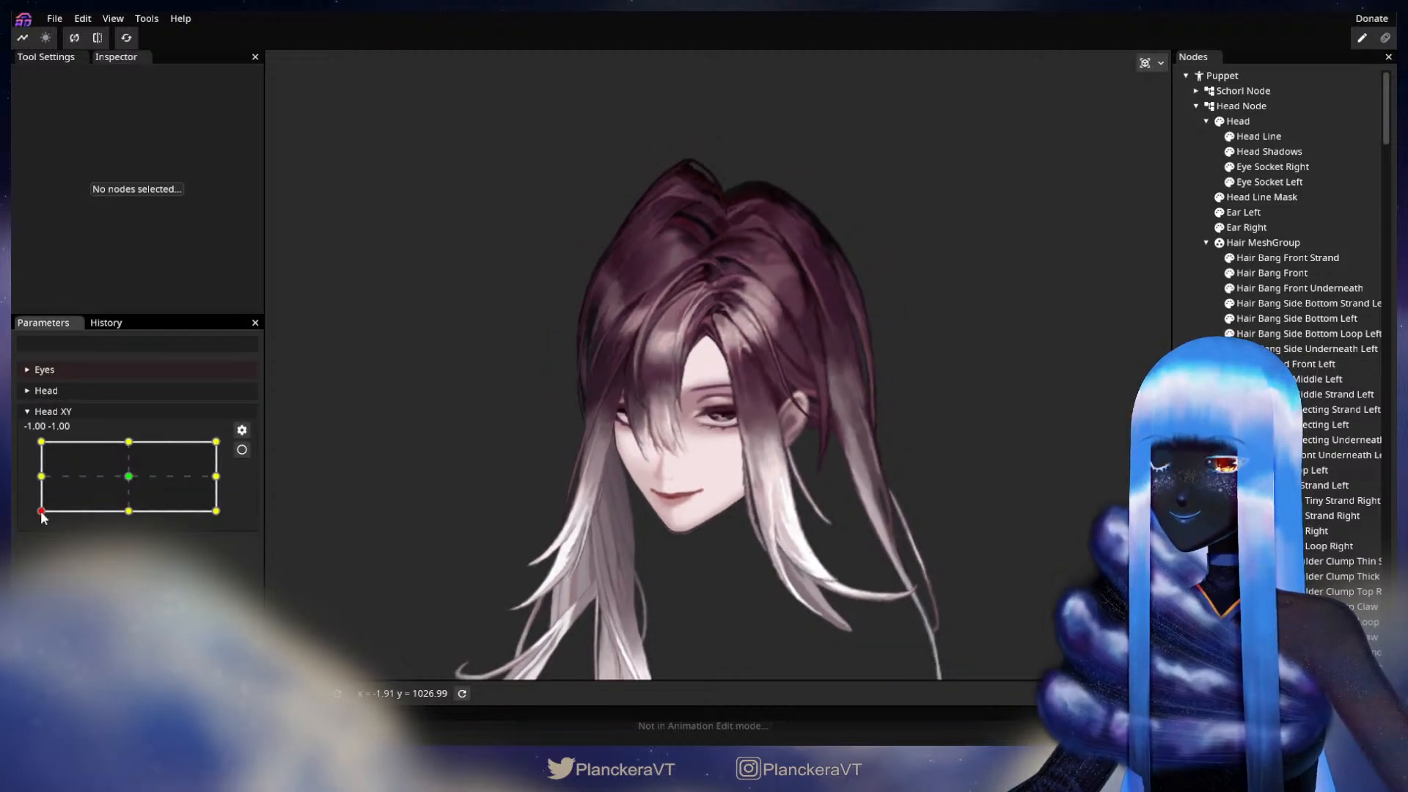
left_click_drag(42, 514, 220, 480)
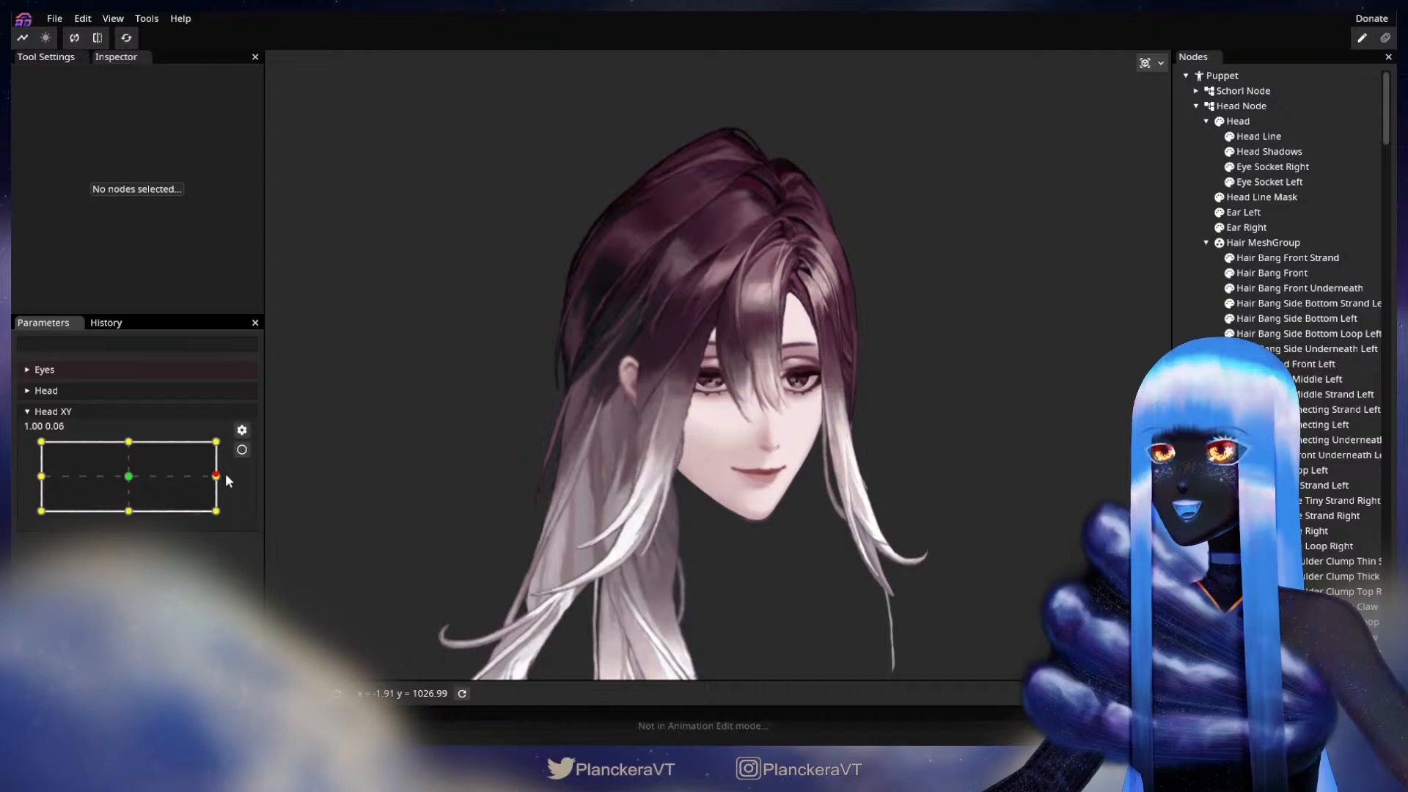
Step: Arm Head XY at 1.00, 0.00, reshape Hair Bang Front's inner edge near the parting with the size 20.00 Circle Brush, and deselect it
left_click(242, 450)
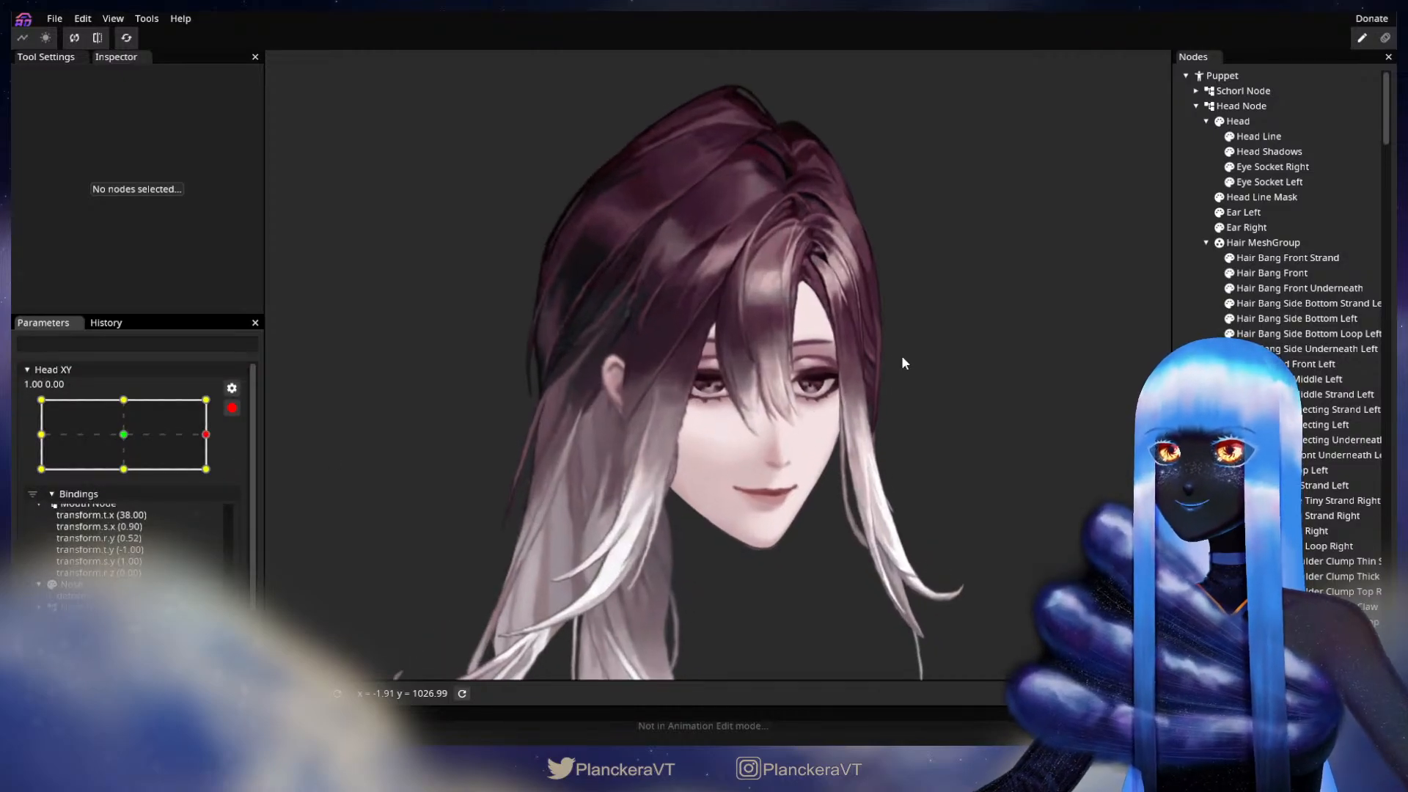
scroll(699, 453, "up", 5)
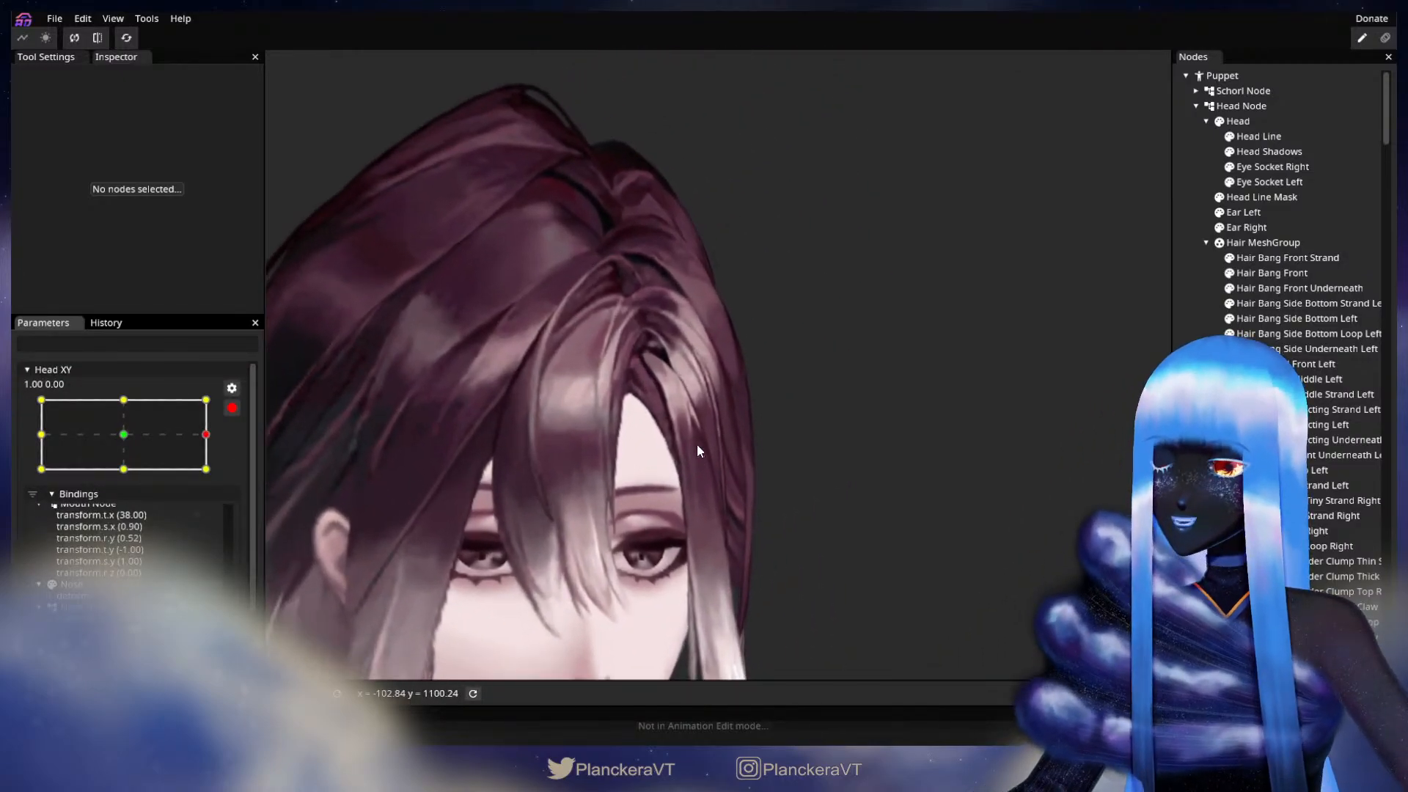
scroll(696, 446, "up", 5)
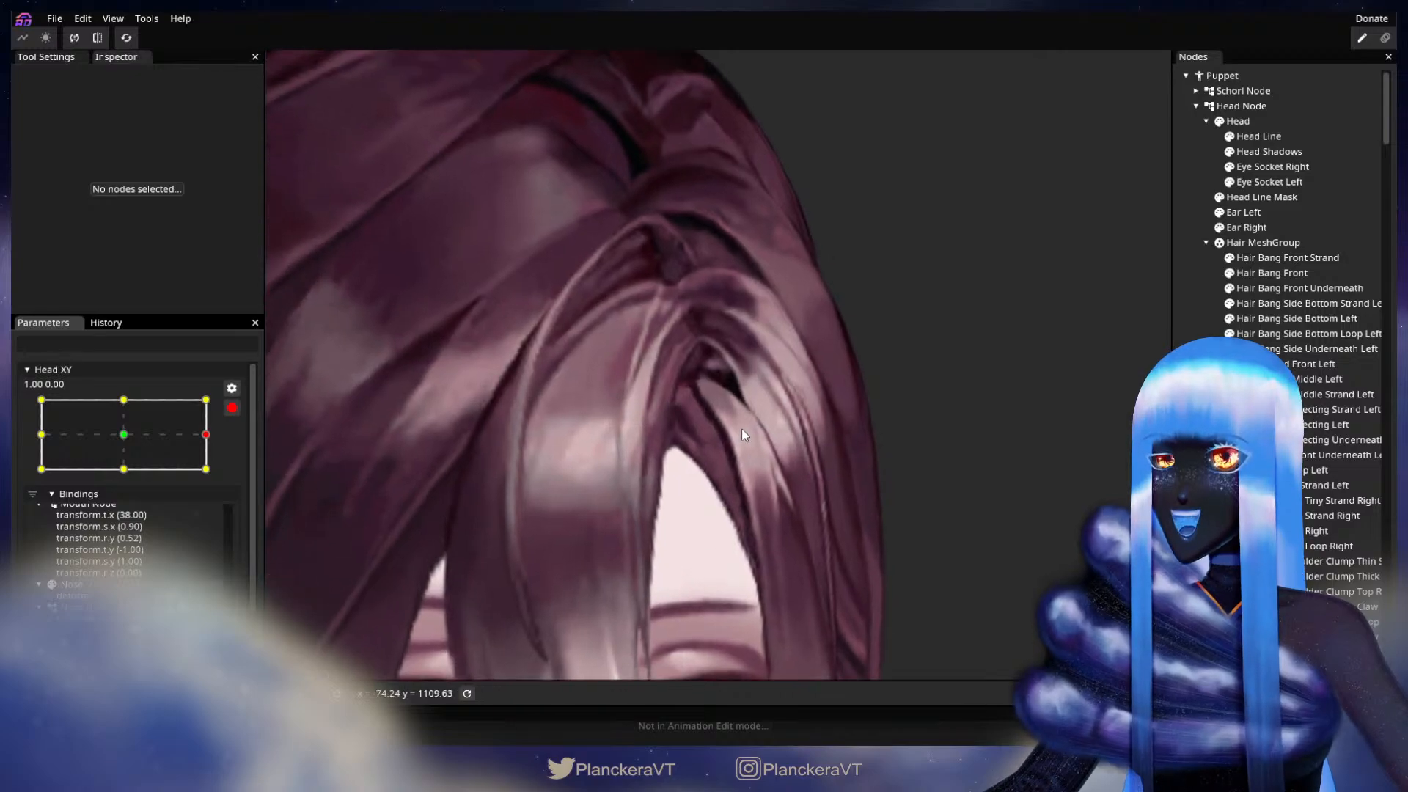
scroll(742, 429, "up", 3)
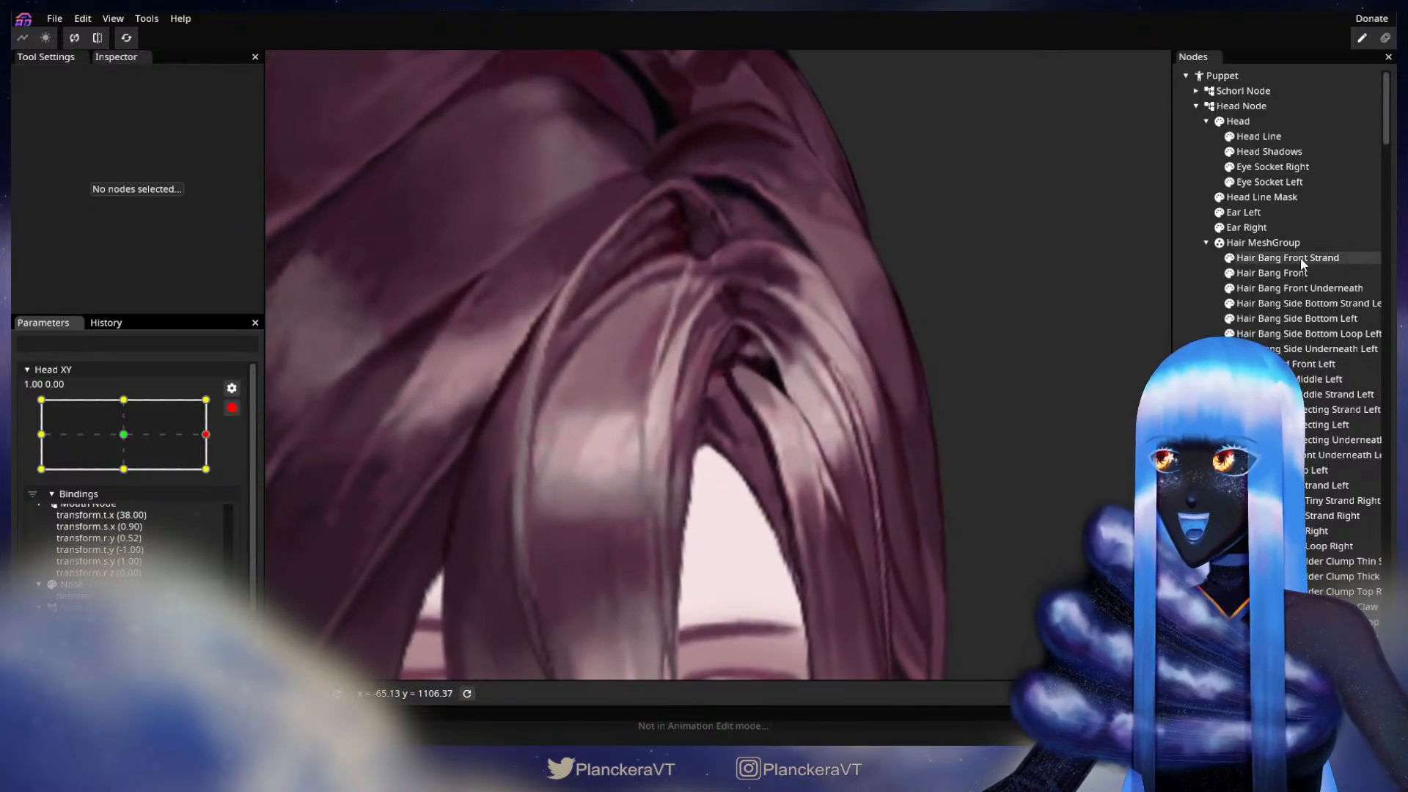
left_click(1299, 269)
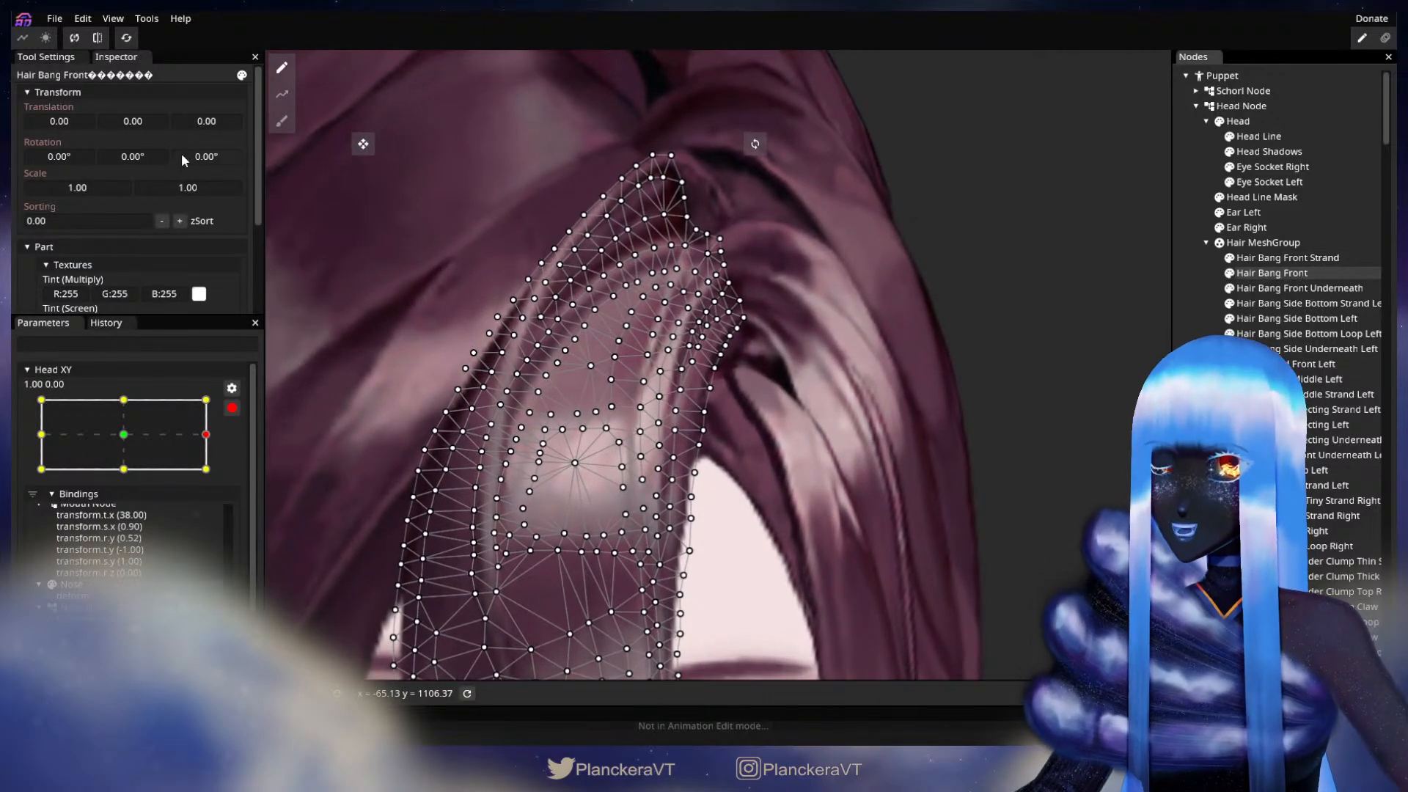
left_click(287, 129)
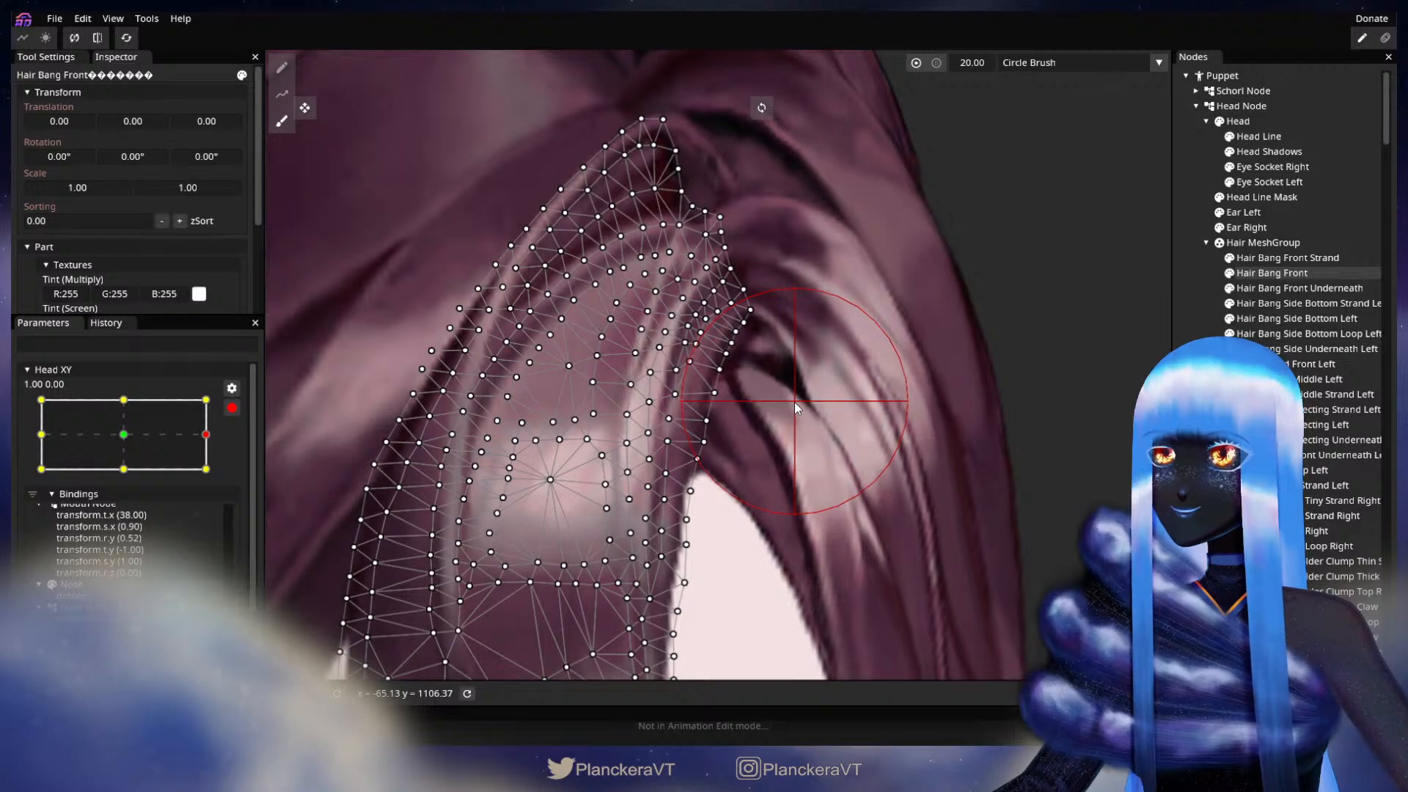
left_click(1190, 405)
scroll(837, 490, "down", 3)
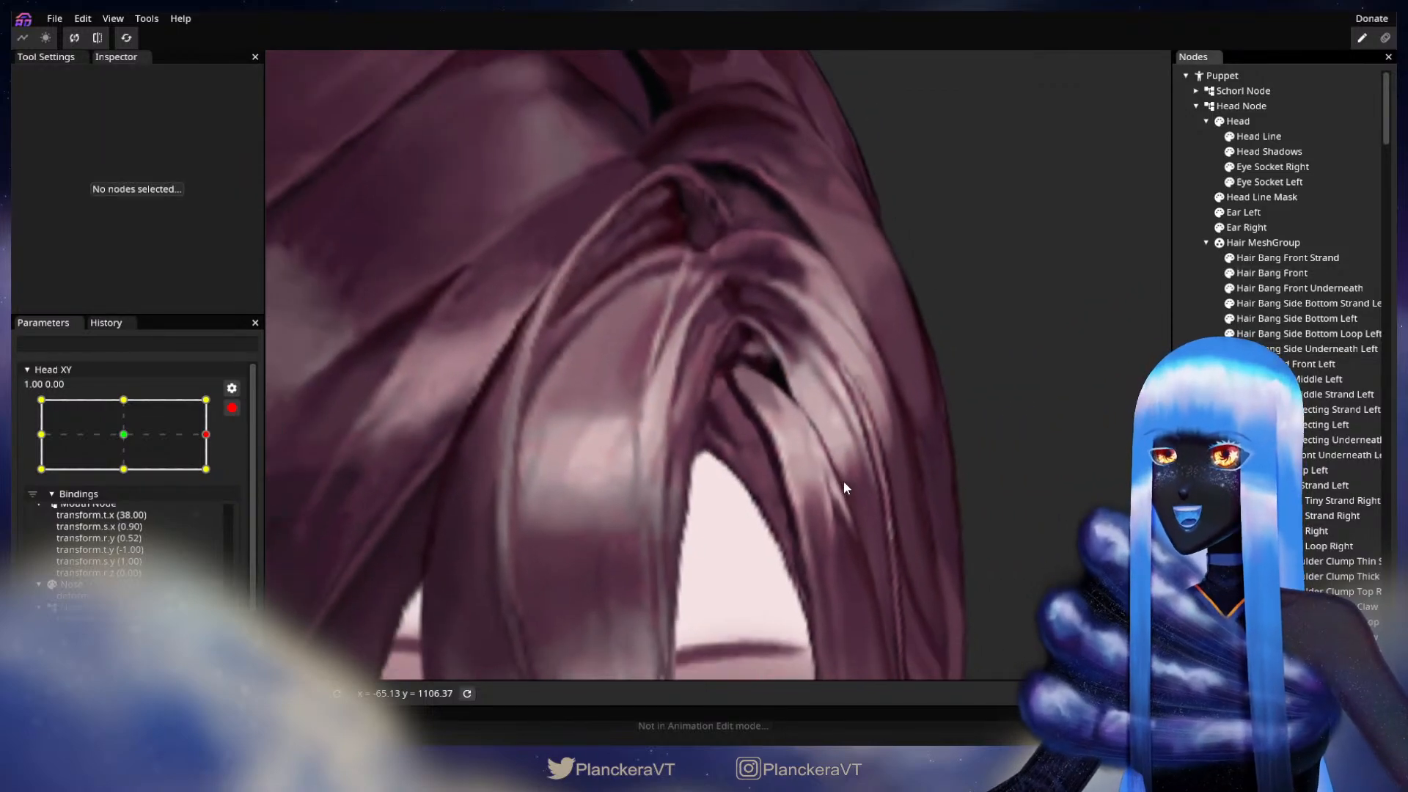
scroll(851, 483, "down", 5)
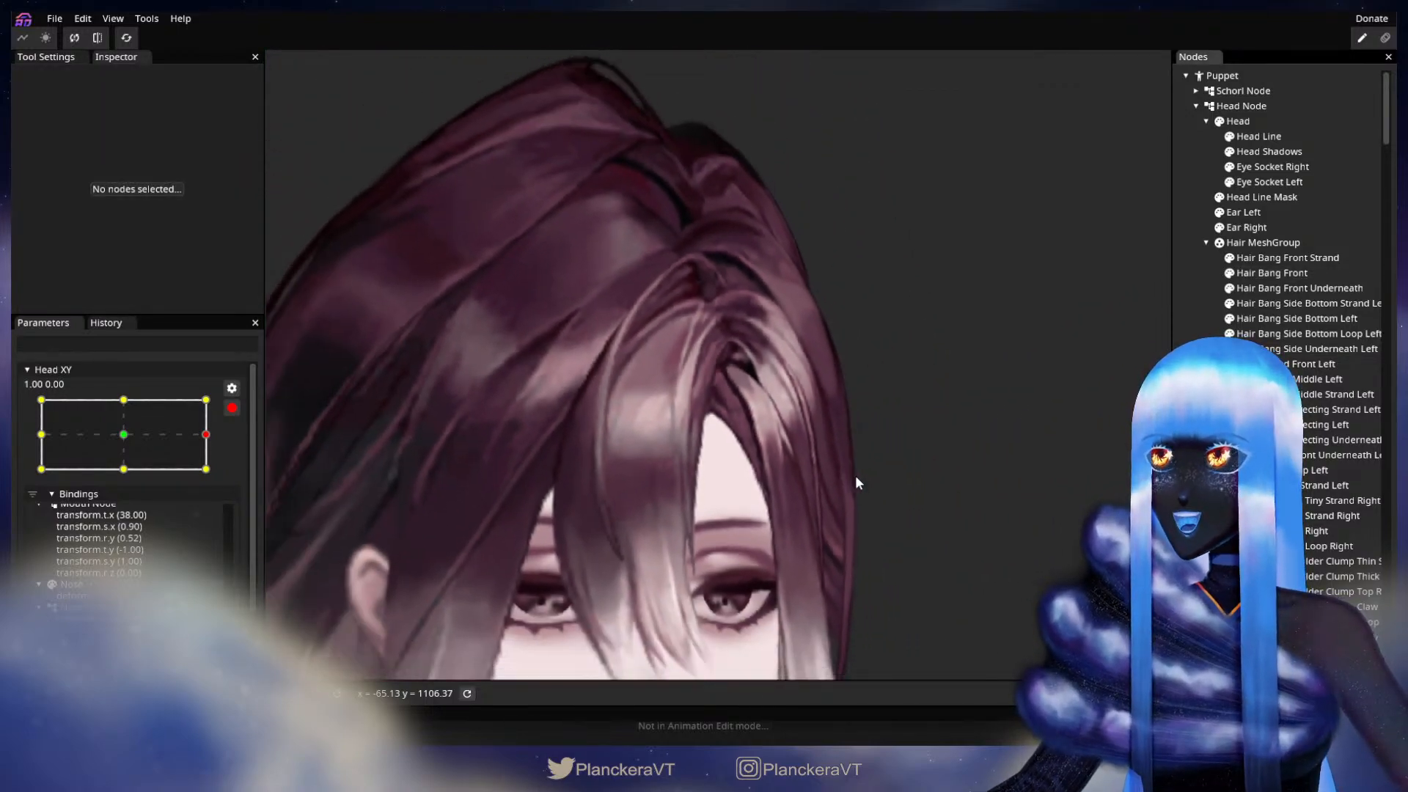
scroll(858, 481, "down", 5)
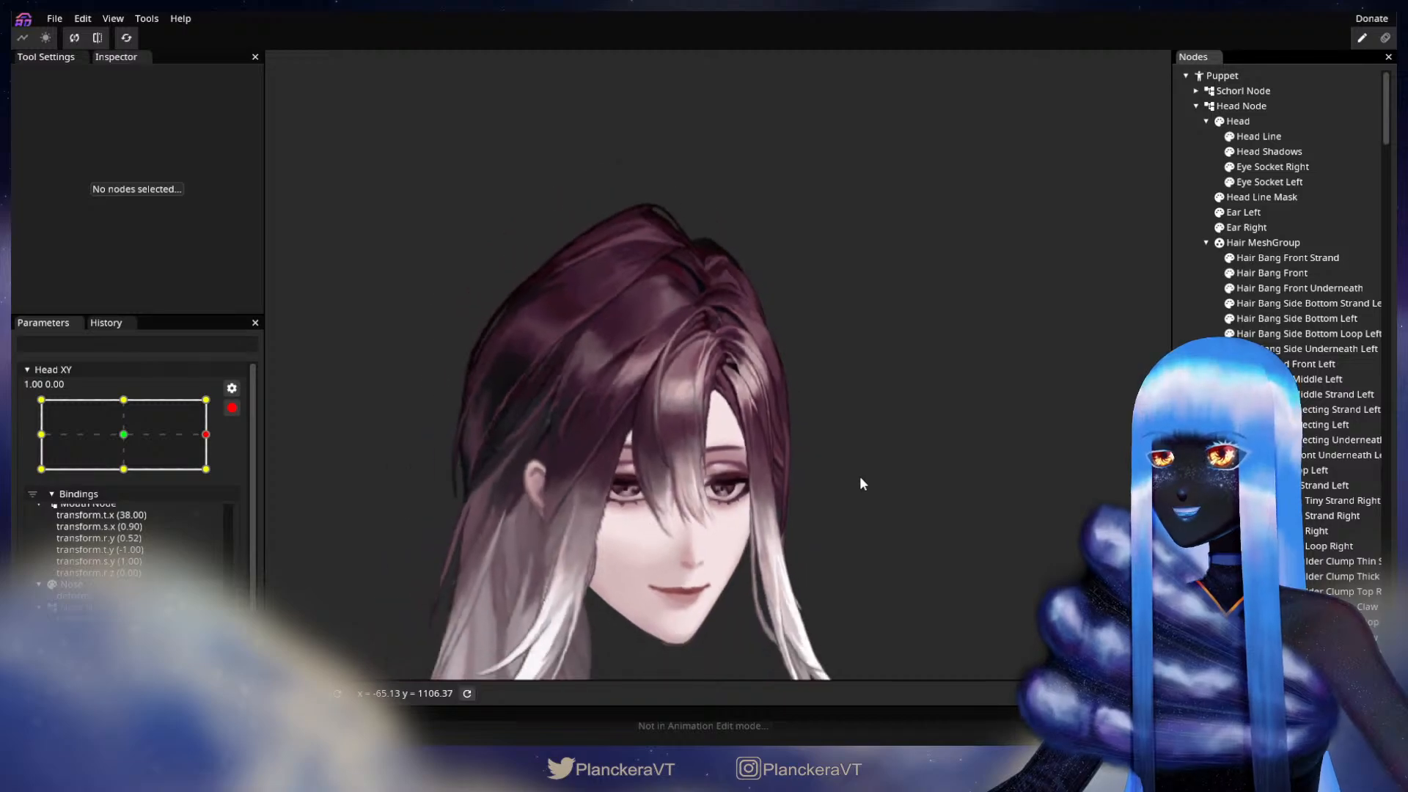
left_click_drag(834, 531, 851, 442)
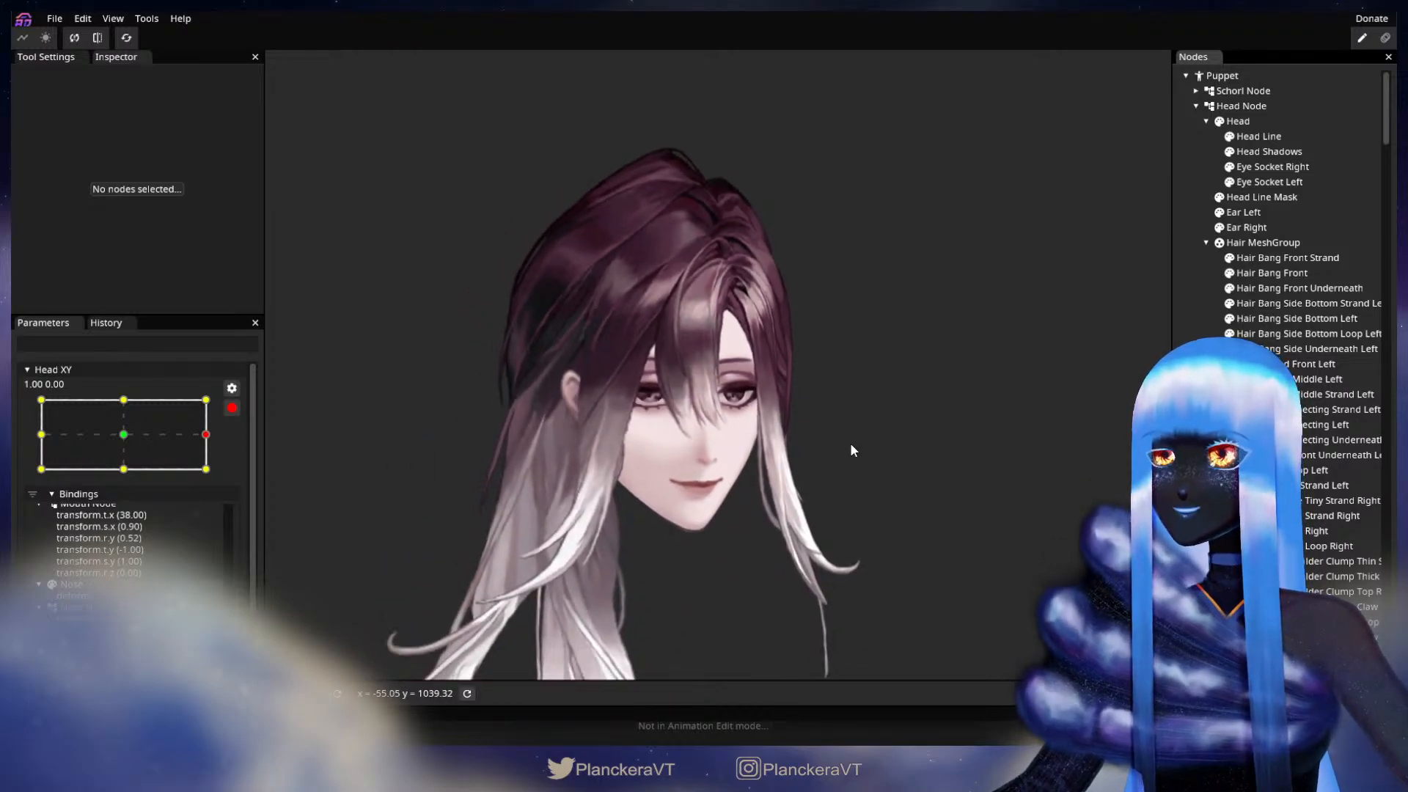
Step: Disarm Head XY, sweep the head horizontally from 1.00, 0.00 past the centre and back to check the hair, and rearm that keypoint
left_click(232, 408)
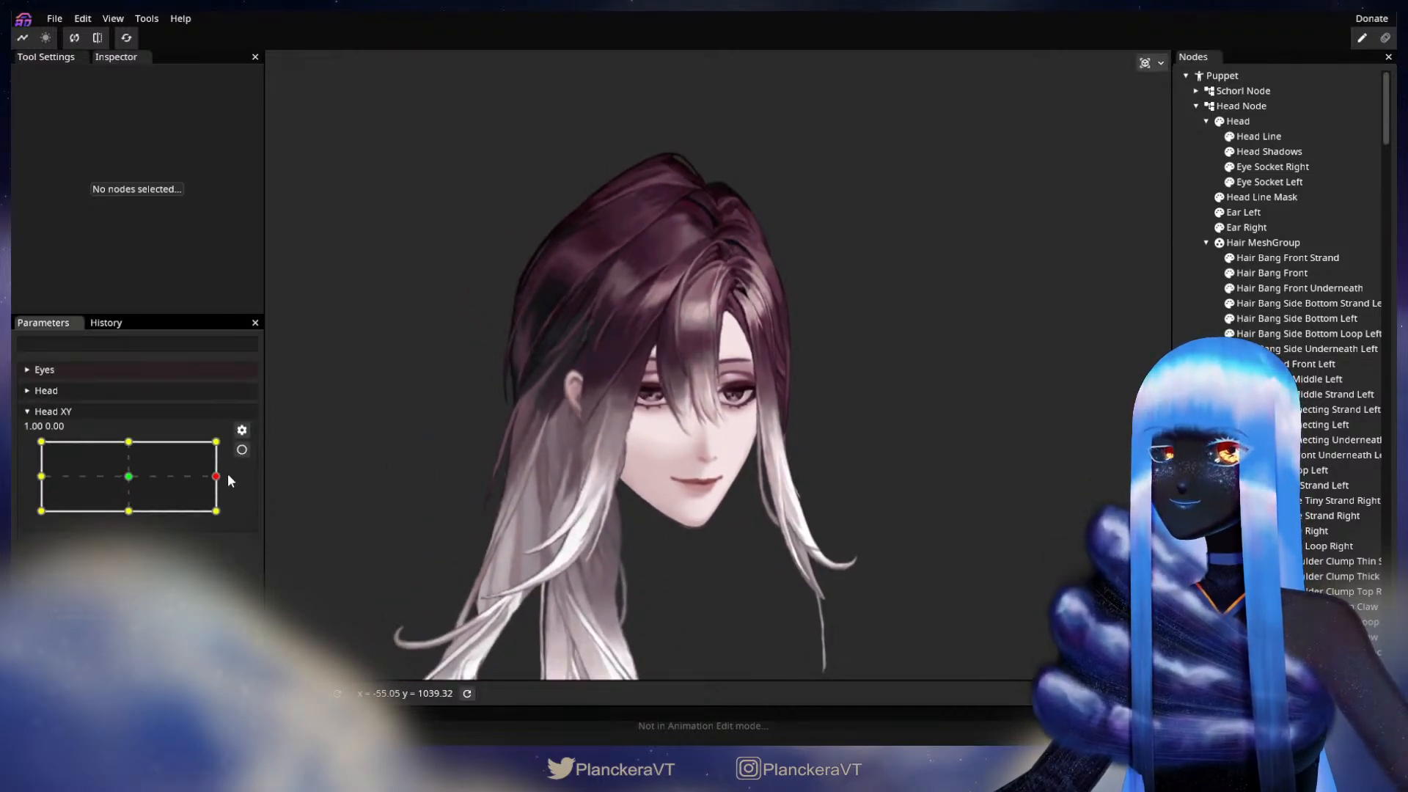
left_click_drag(217, 477, 82, 481)
left_click_drag(70, 481, 232, 474)
left_click(241, 450)
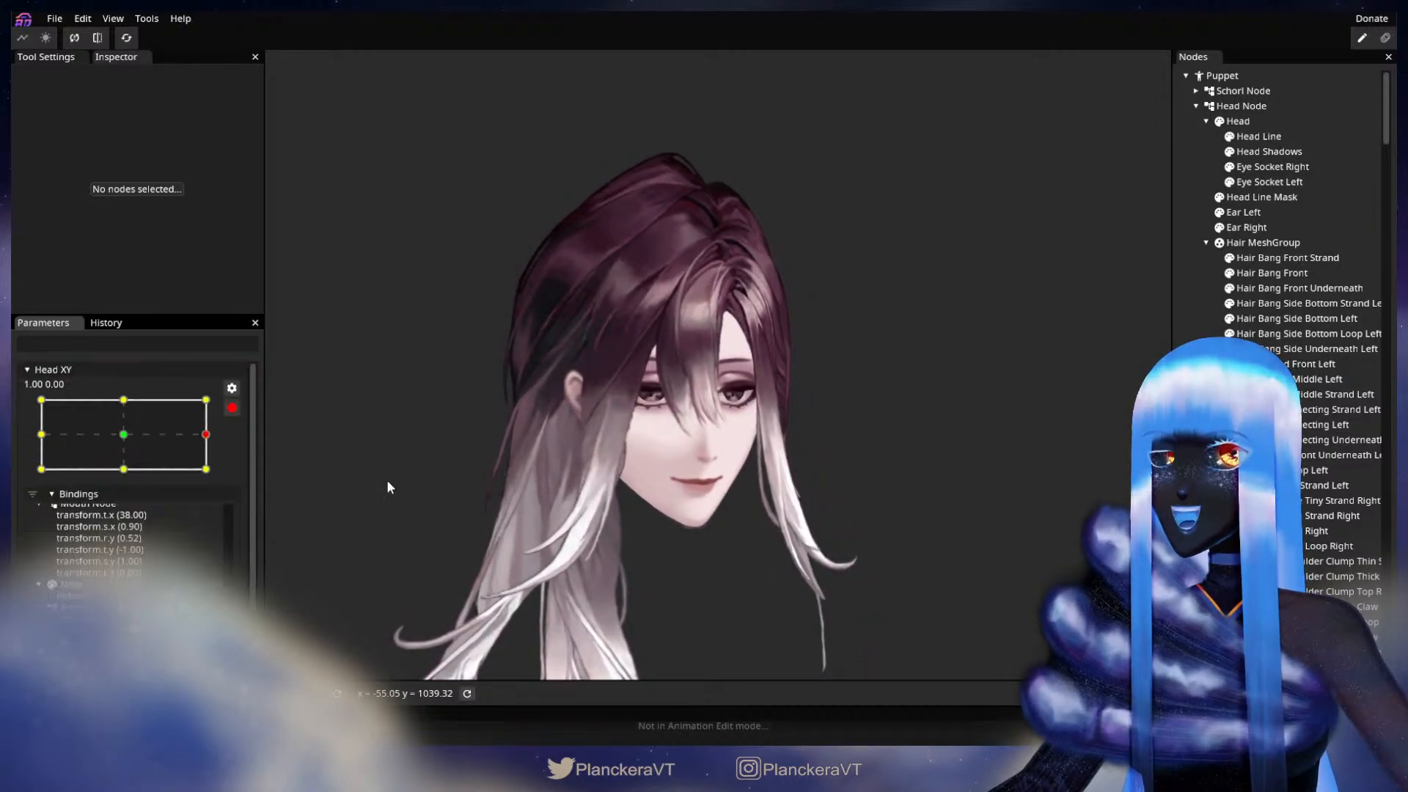
Step: Adjust individual mesh points of Hair Bang Front along its inner edge just below the parting, and deselect the part
scroll(671, 481, "up", 6)
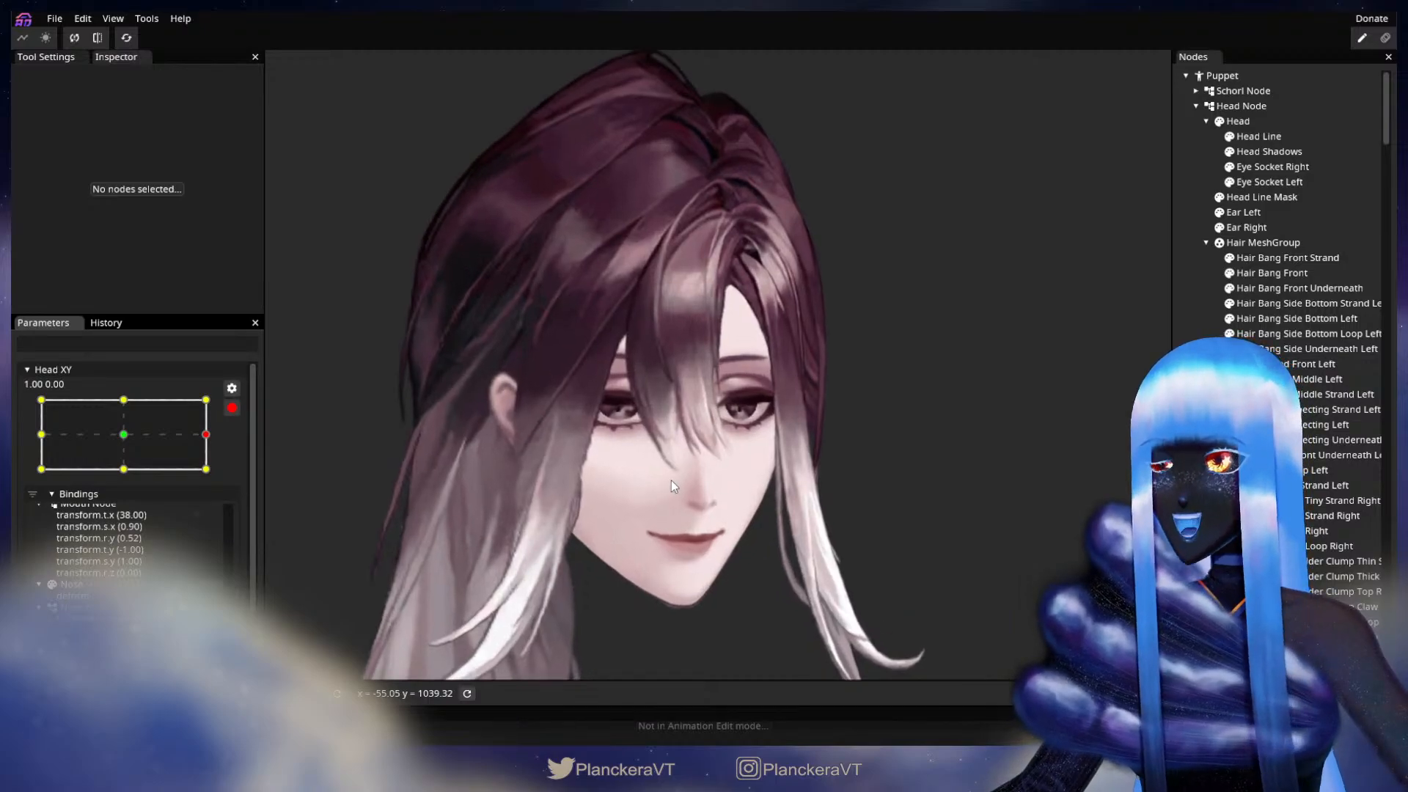
scroll(823, 407, "up", 8)
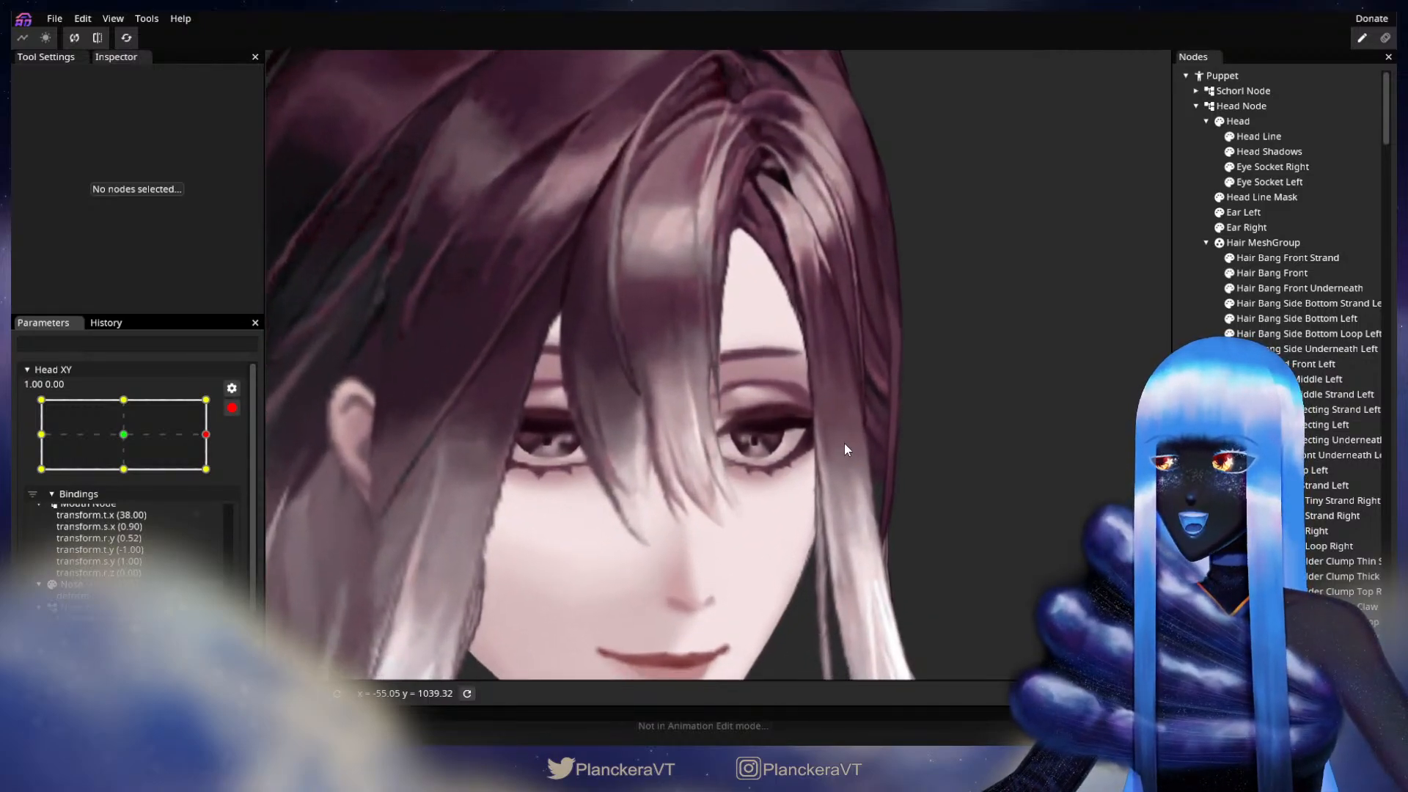
scroll(776, 465, "up", 5)
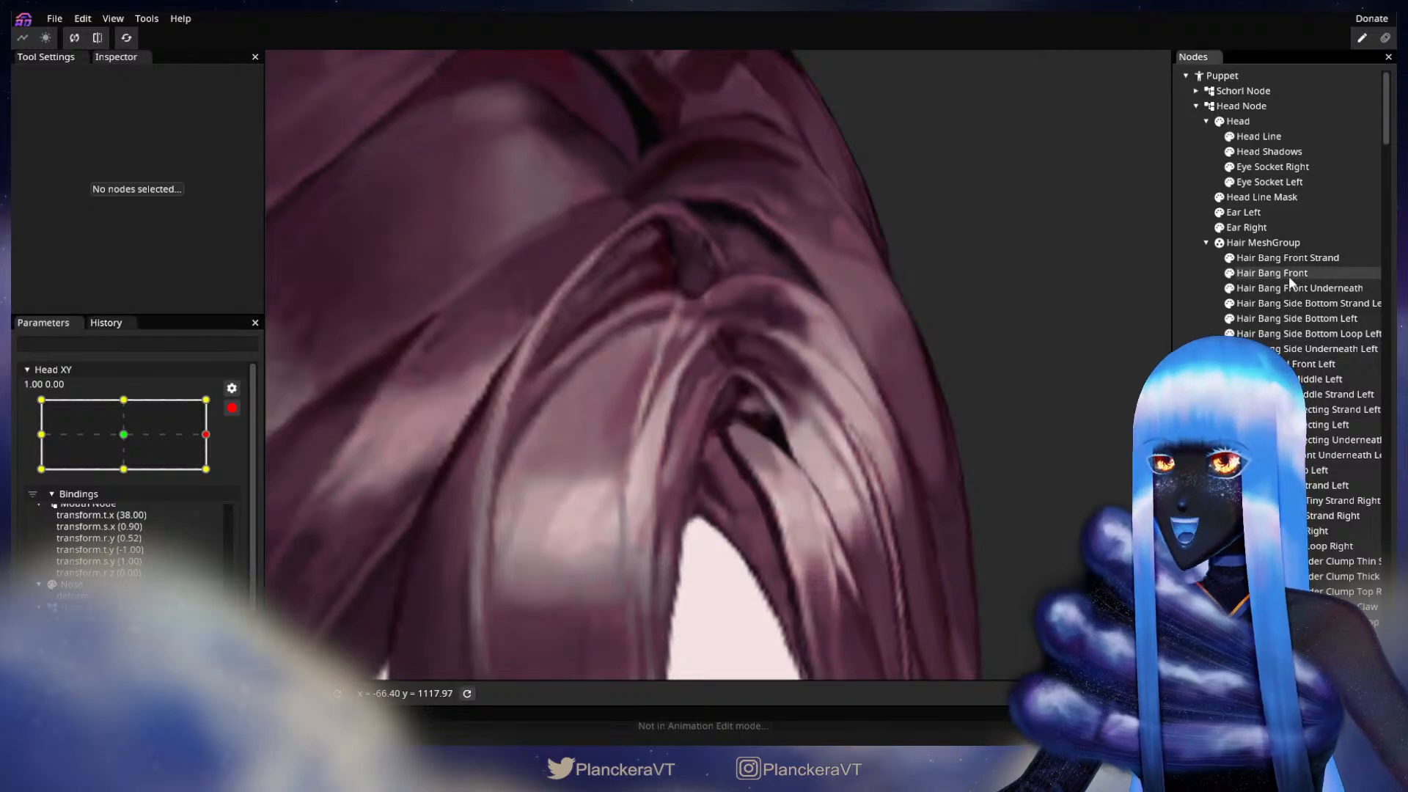
left_click(1289, 274)
scroll(780, 479, "up", 1)
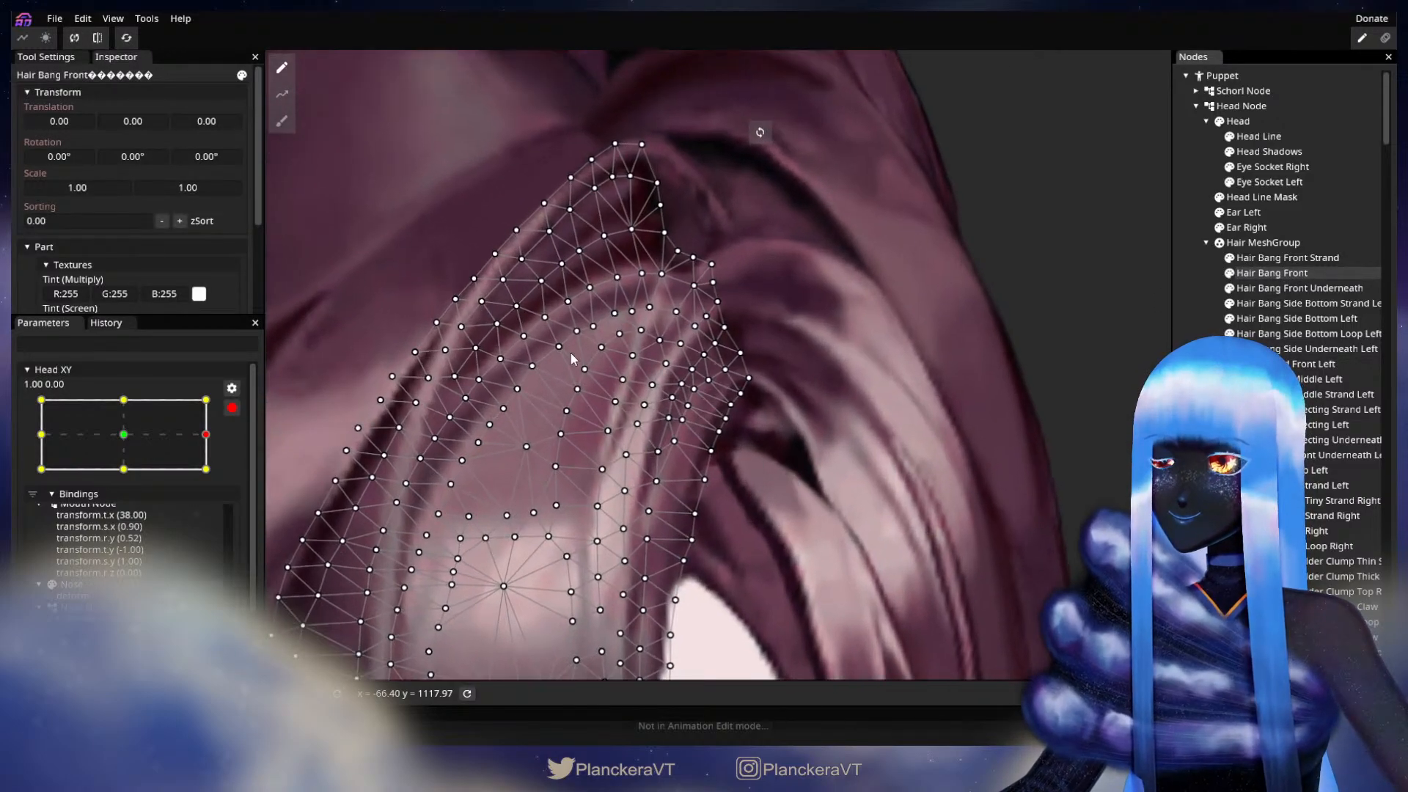
scroll(708, 443, "up", 1)
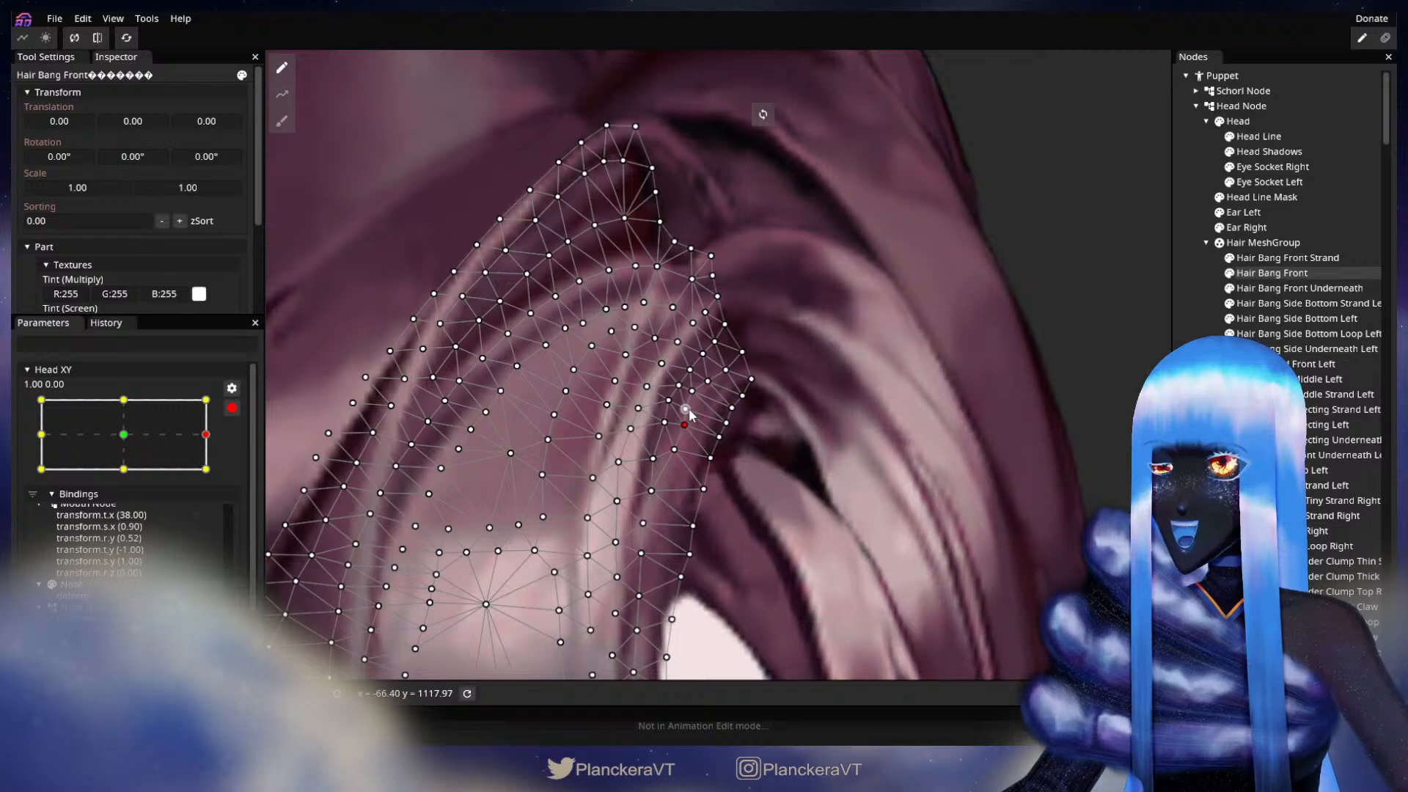
left_click_drag(702, 409, 706, 408)
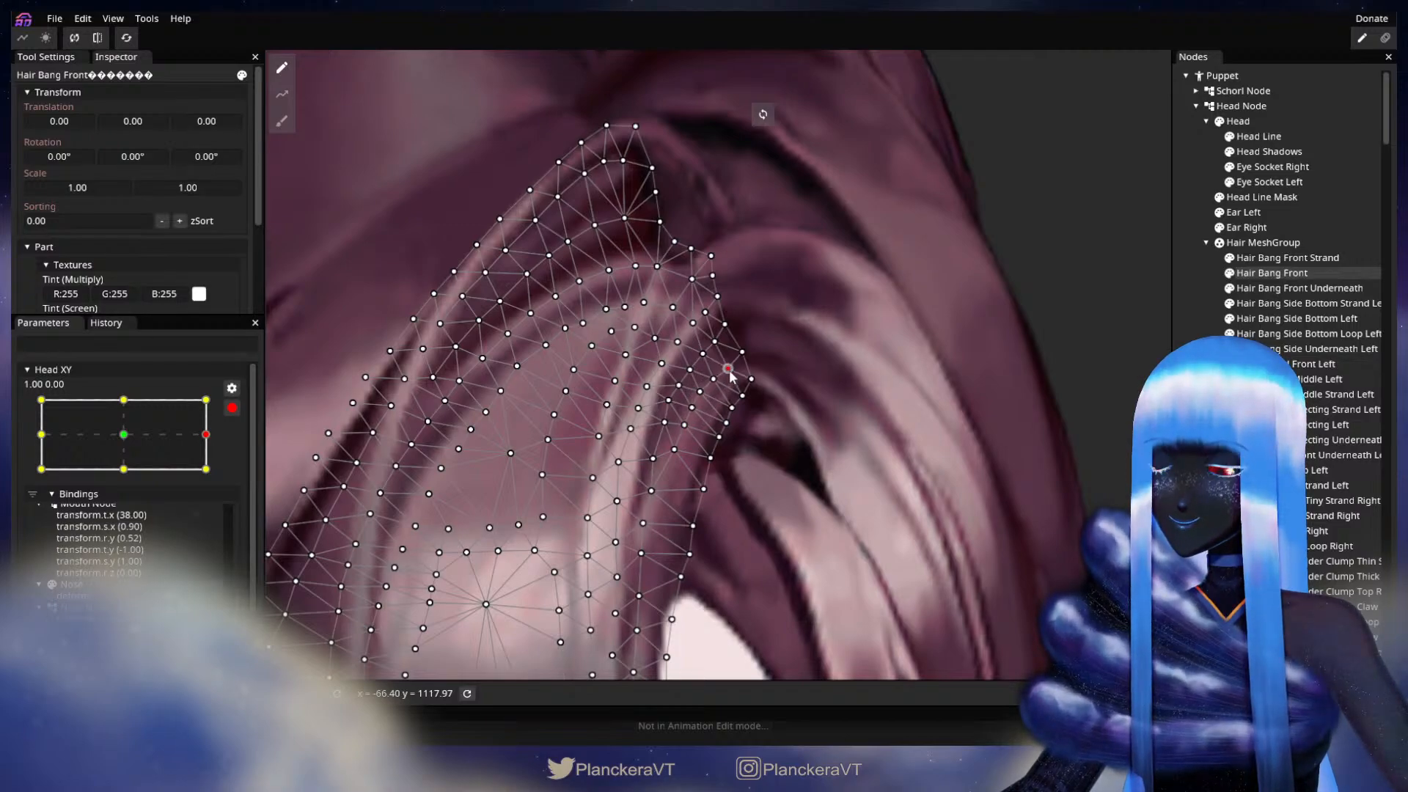
left_click(1053, 439)
Step: Smooth Hair Bang Front's inner edge above the forehead opening with the Circle Brush at size 20.00, and deselect the part
scroll(938, 500, "down", 2)
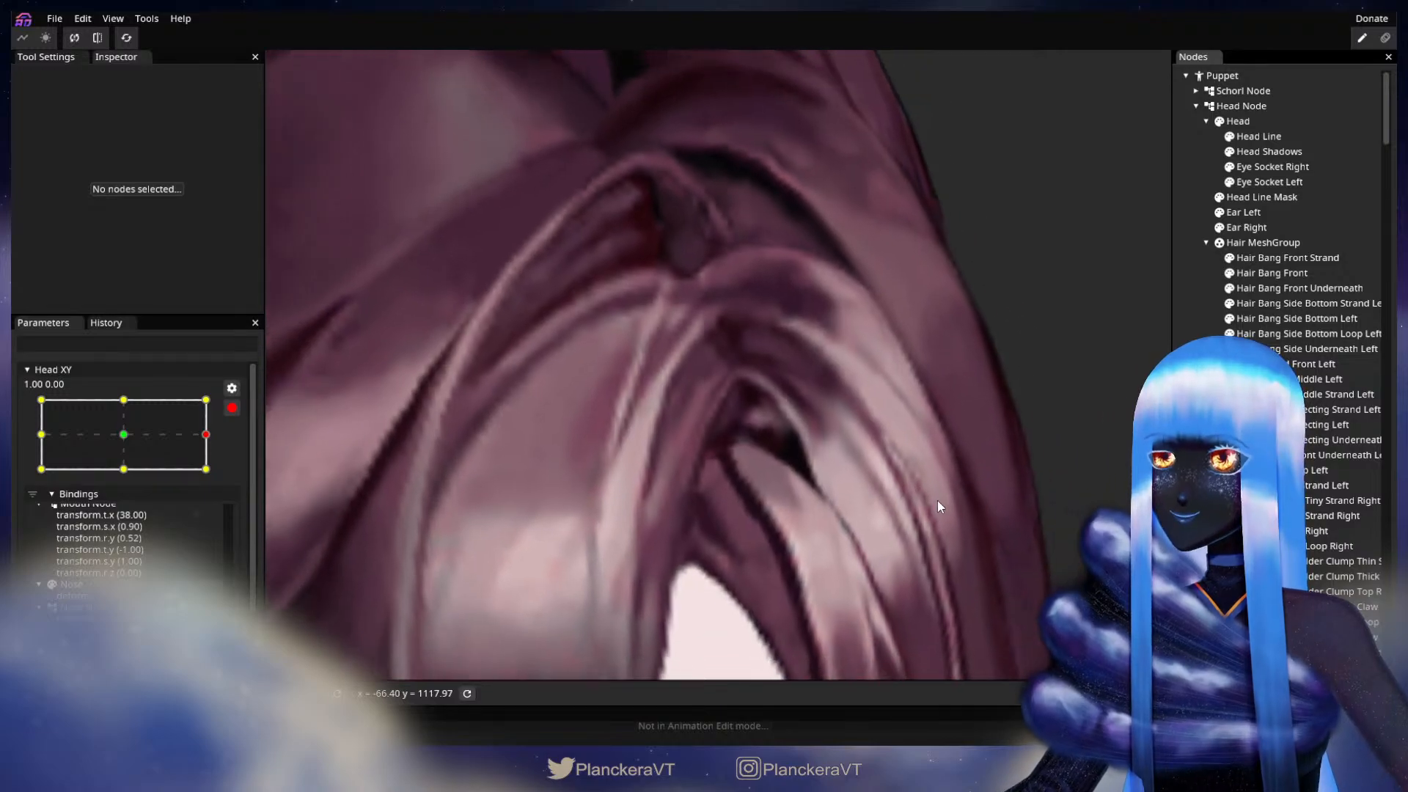
scroll(938, 496, "down", 5)
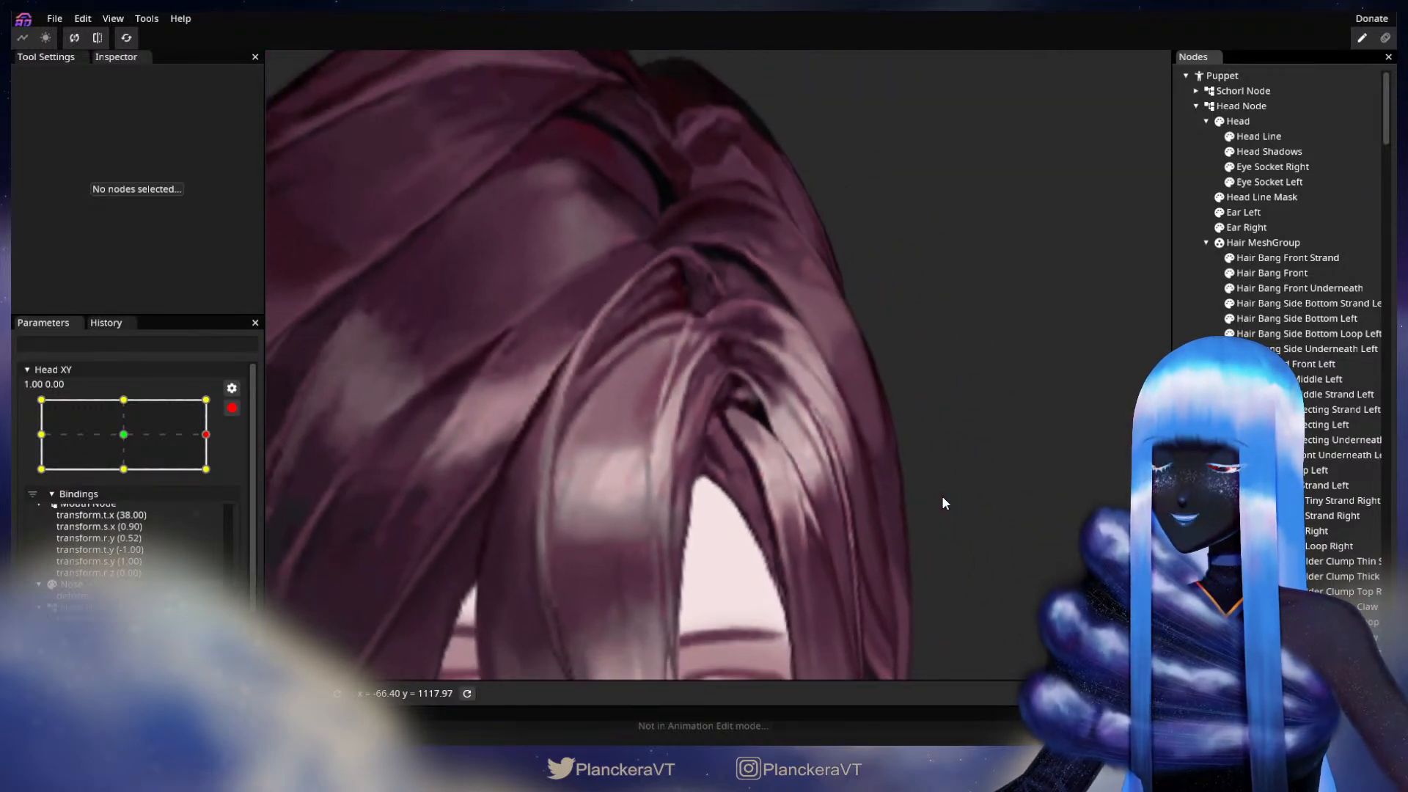
scroll(942, 499, "down", 5)
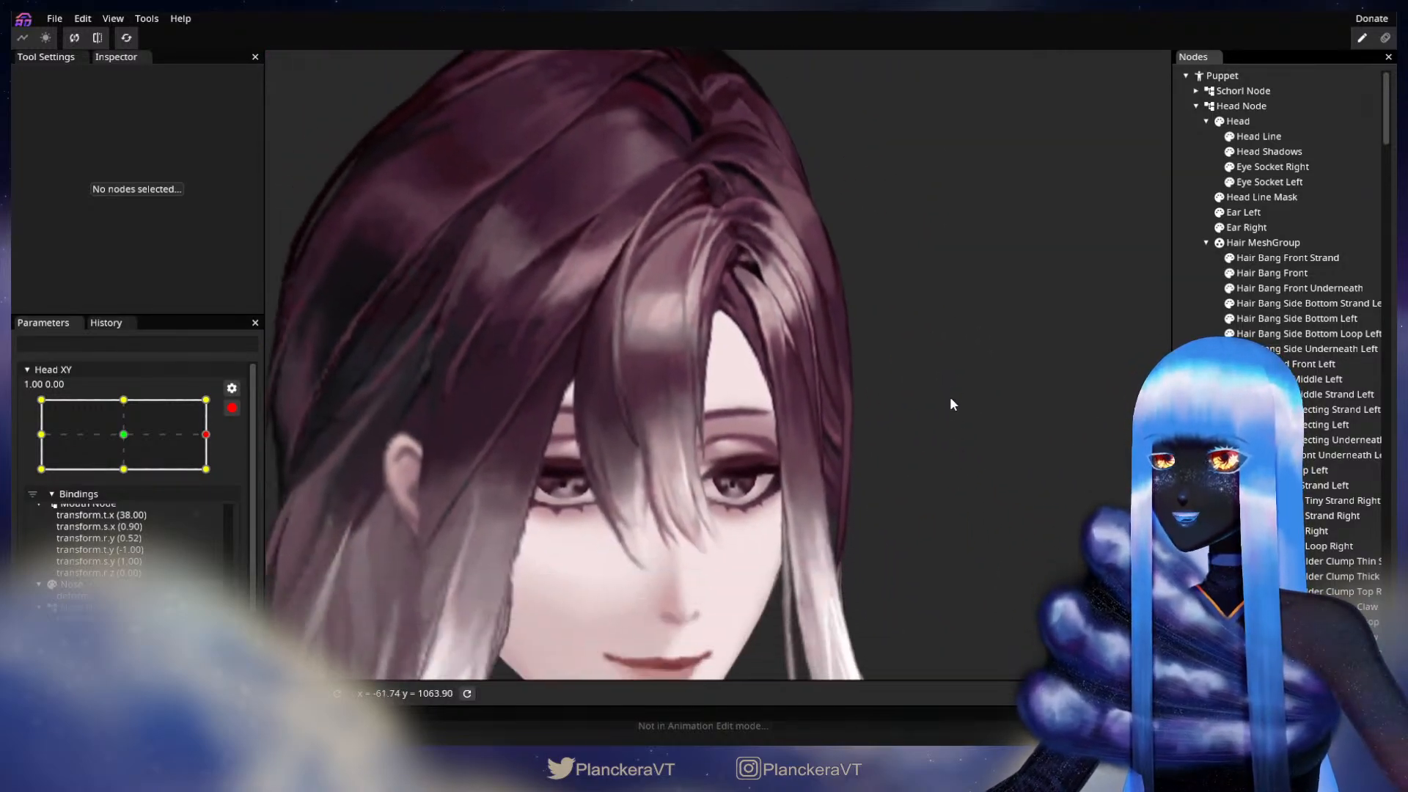
scroll(950, 404, "down", 3)
left_click(1272, 273)
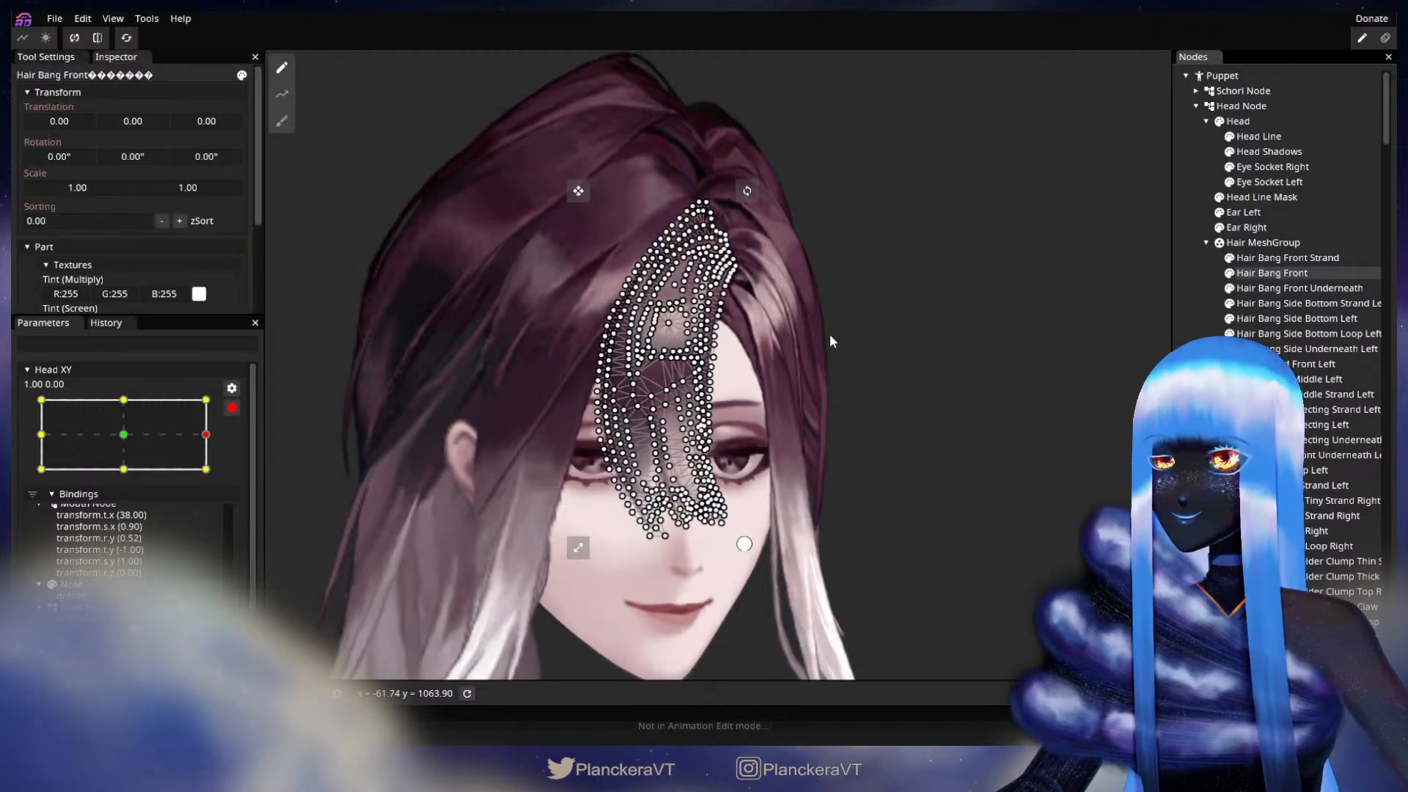
scroll(826, 323, "up", 5)
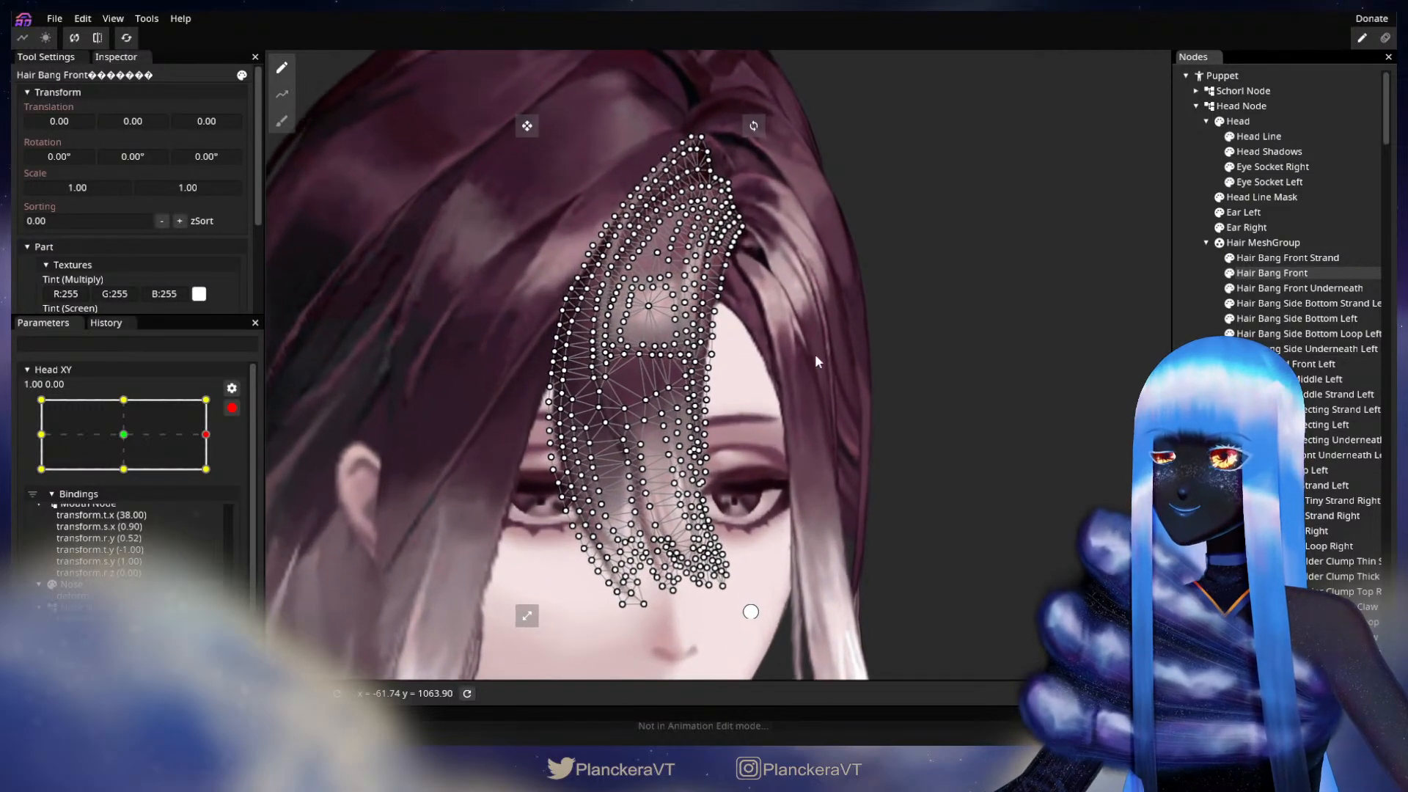
scroll(813, 333, "up", 2)
left_click(282, 121)
scroll(807, 338, "up", 2)
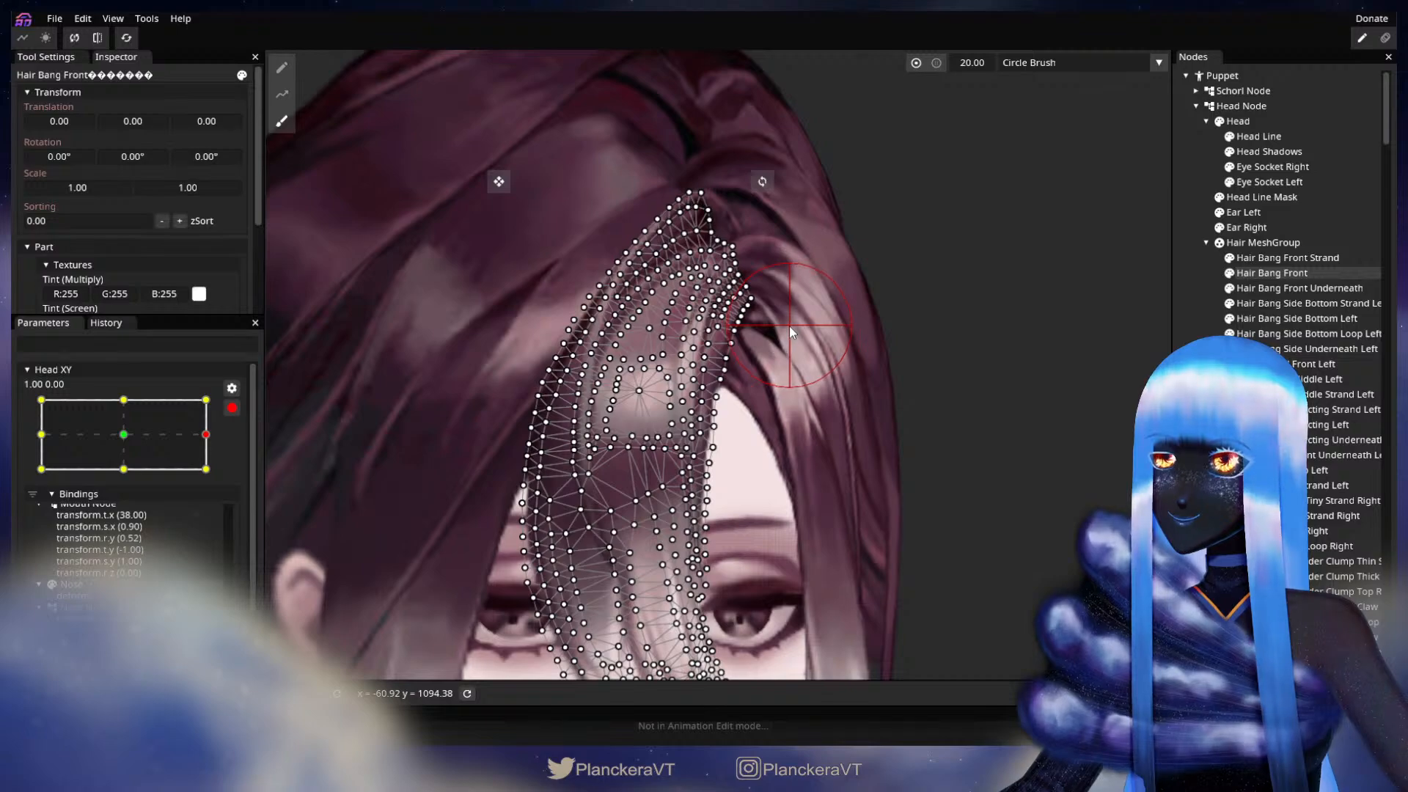
left_click(1190, 374)
scroll(864, 448, "down", 3)
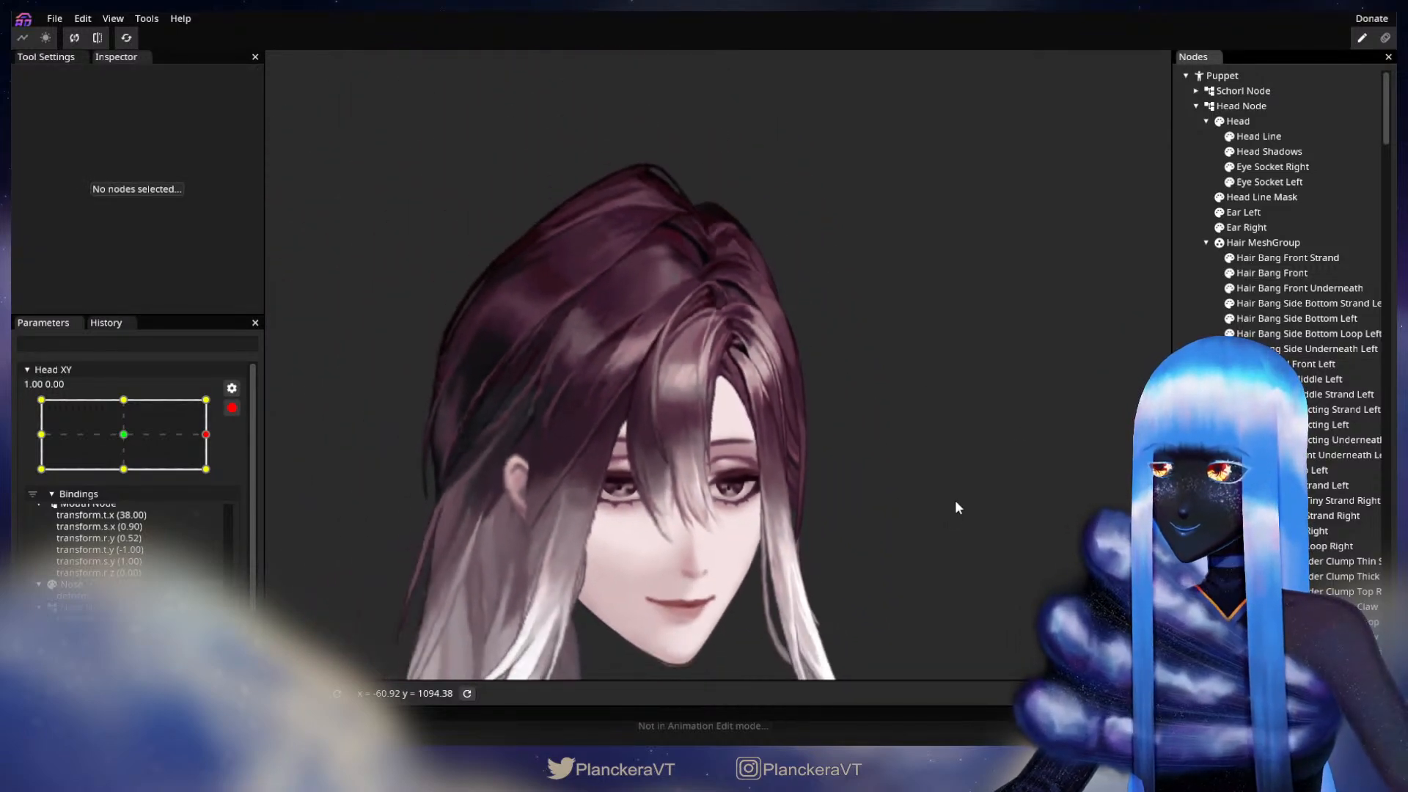
Step: Disarm Head XY, test small head movements around the 1.00, 0.00 keypoint to check the front bang, and rearm it
left_click(231, 409)
mouse_move(219, 477)
left_mouse_down()
mouse_move(41, 477)
mouse_move(207, 479)
left_mouse_up()
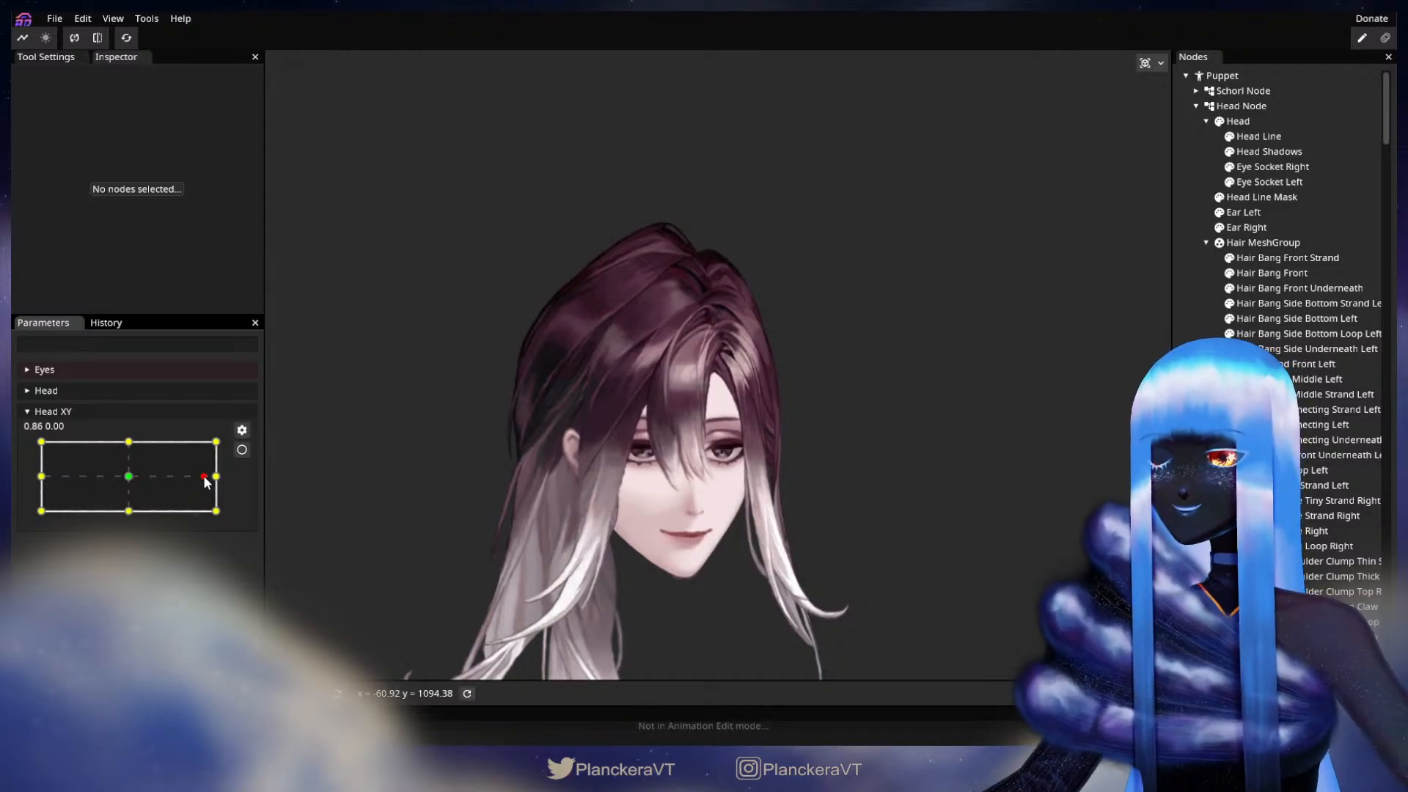
mouse_move(206, 481)
left_mouse_down()
mouse_move(224, 481)
mouse_move(55, 482)
mouse_move(215, 483)
left_mouse_up()
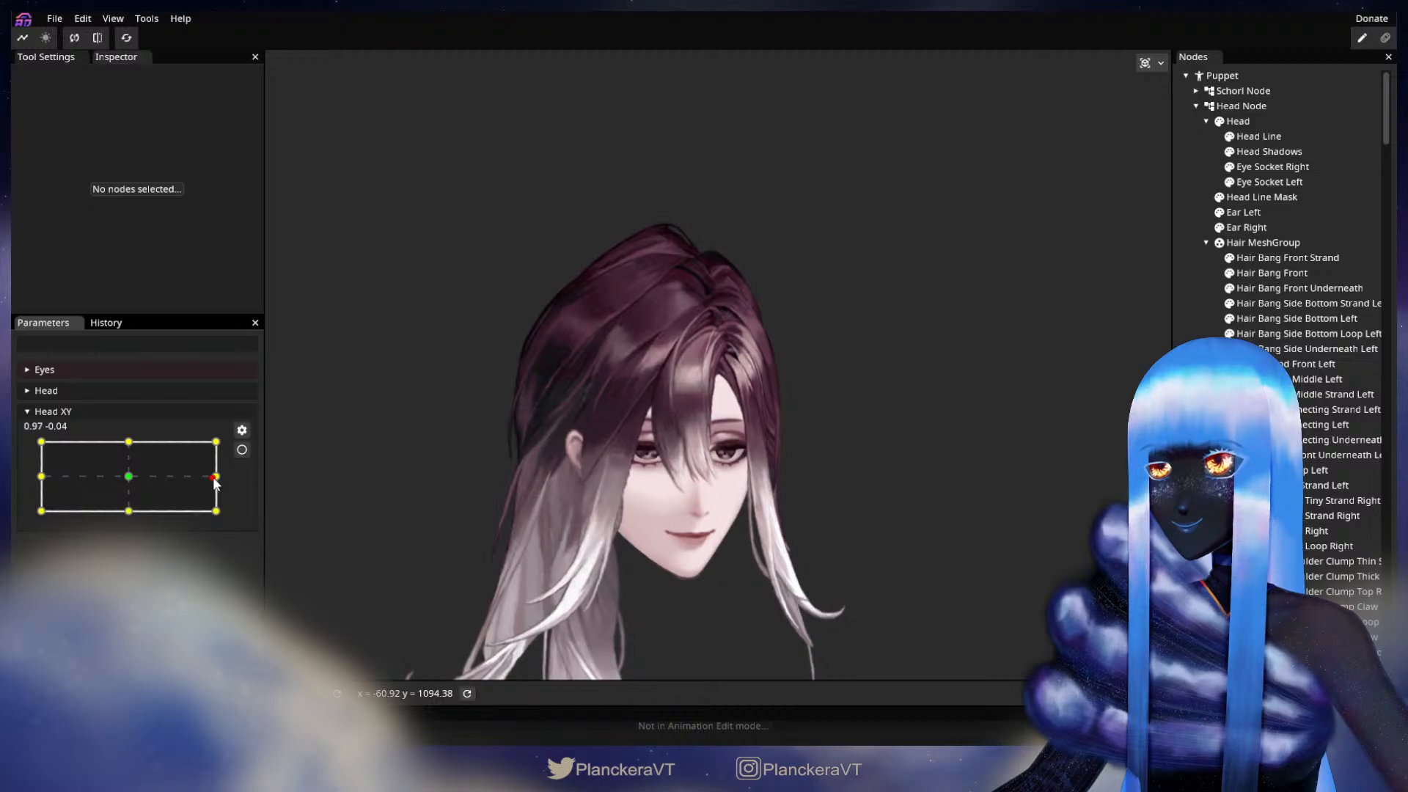
left_click(242, 450)
Step: Fine-tune the mesh points on Hair Bang Front's inner edge beside the dark gap under the parting, and deselect the part
scroll(794, 319, "up", 5)
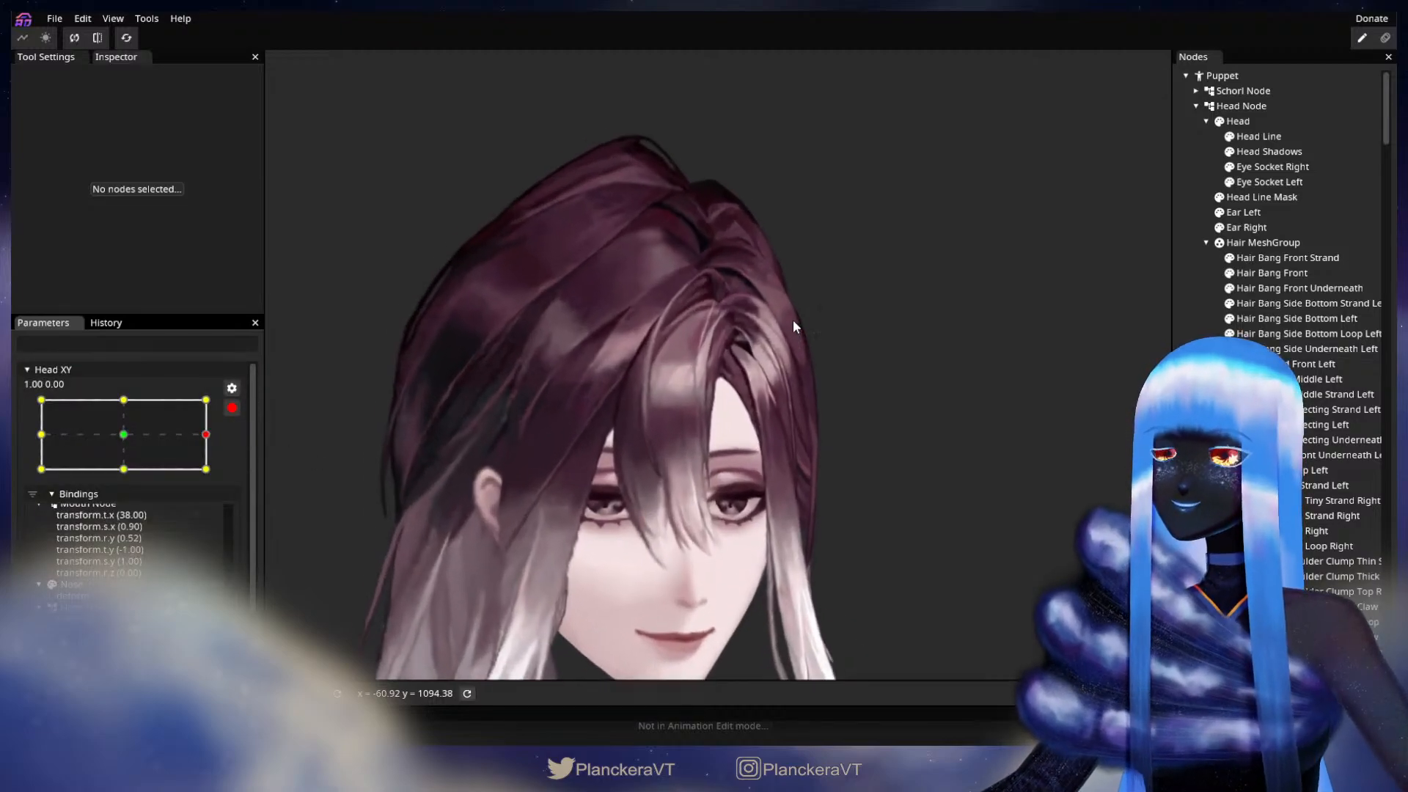
scroll(793, 320, "up", 5)
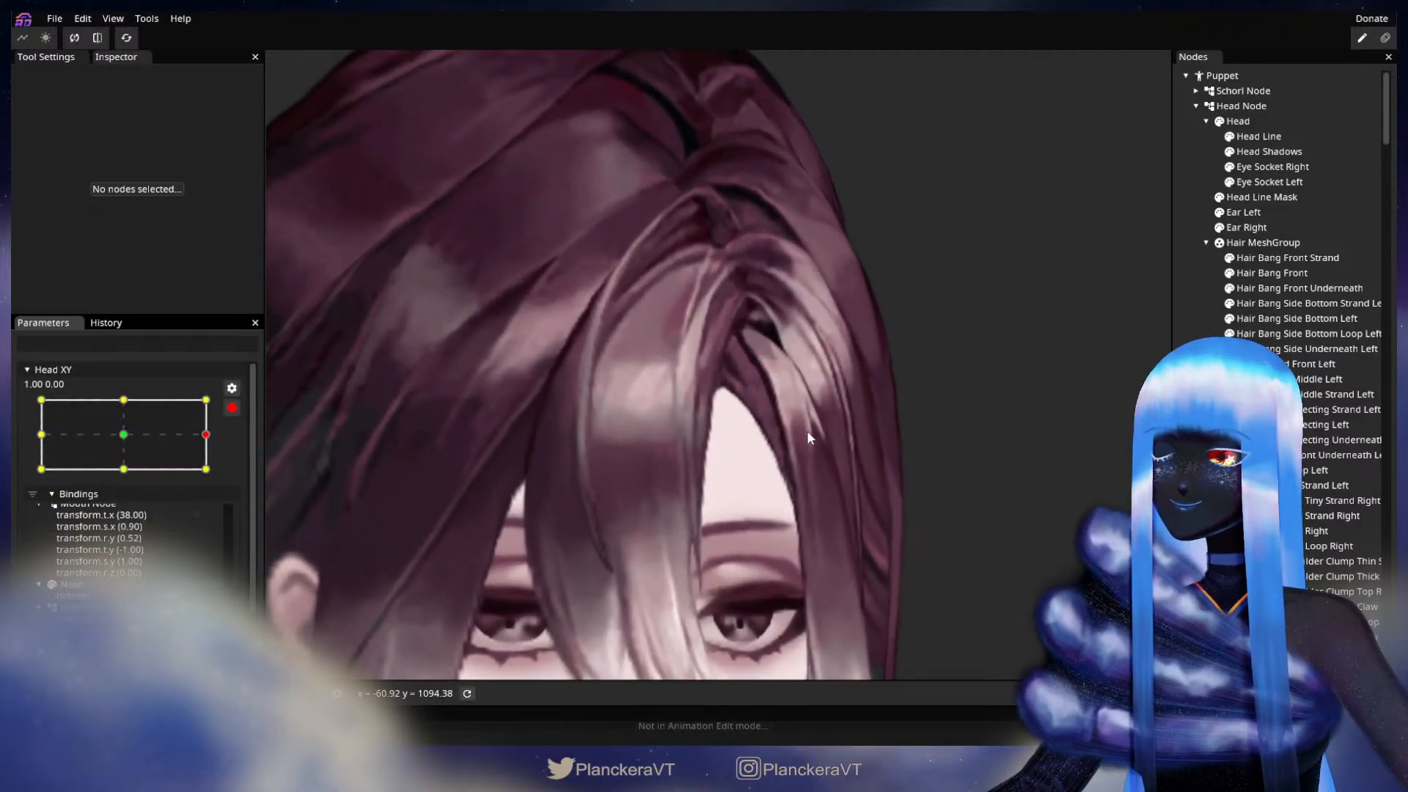
scroll(799, 428, "up", 5)
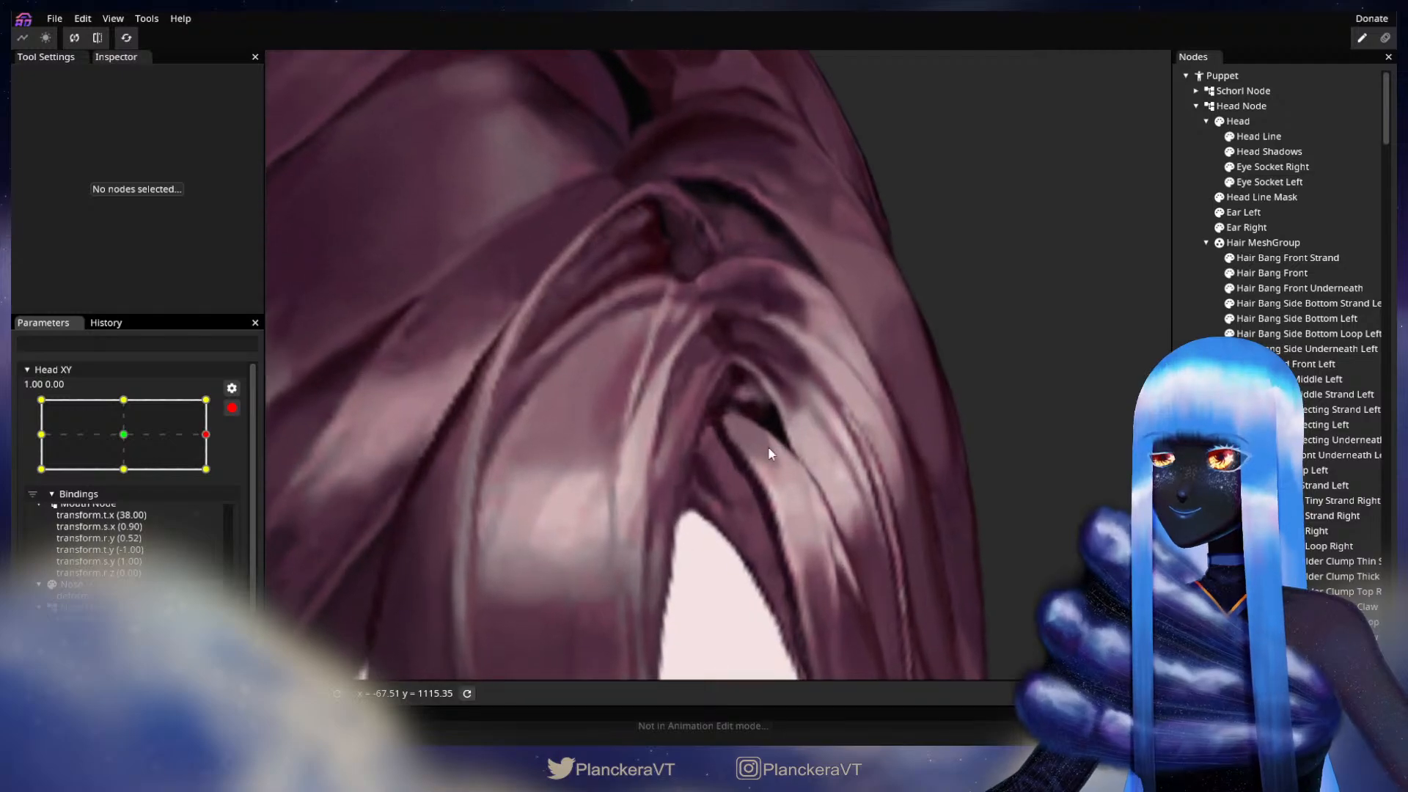
left_click(1291, 272)
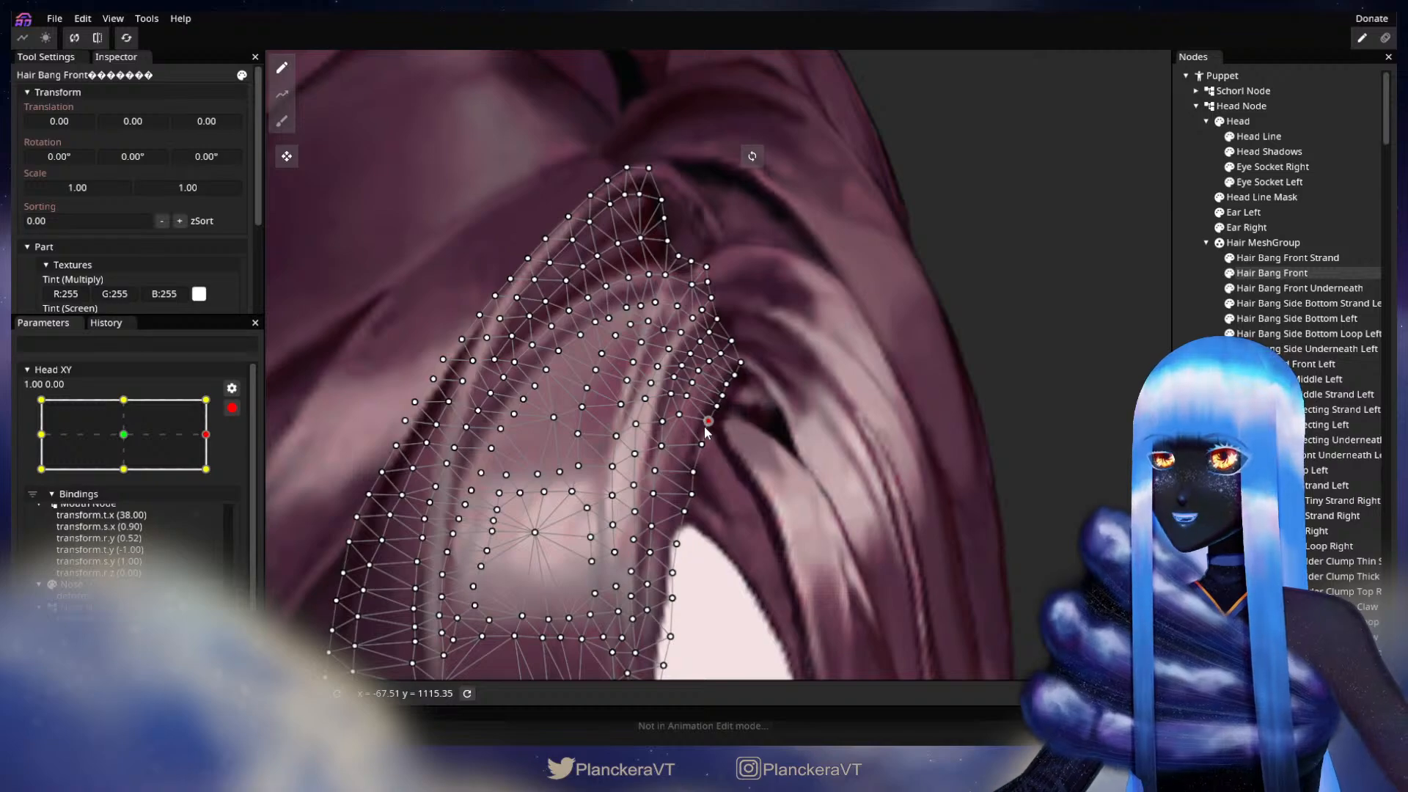
left_click(826, 535)
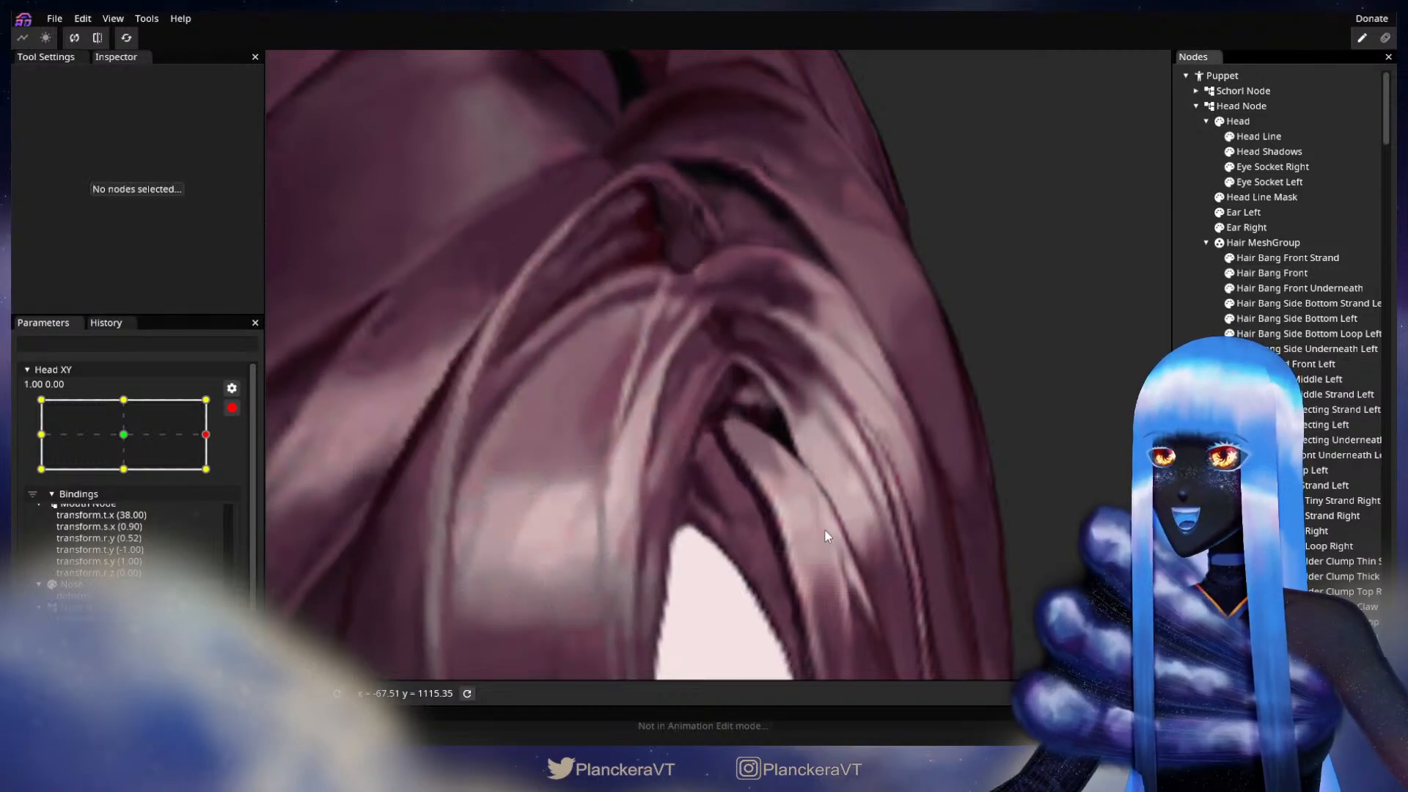
Step: Check the whole head at the armed keypoint and save the puppet file shalommodel1.inx
scroll(825, 535, "down", 4)
scroll(824, 528, "down", 5)
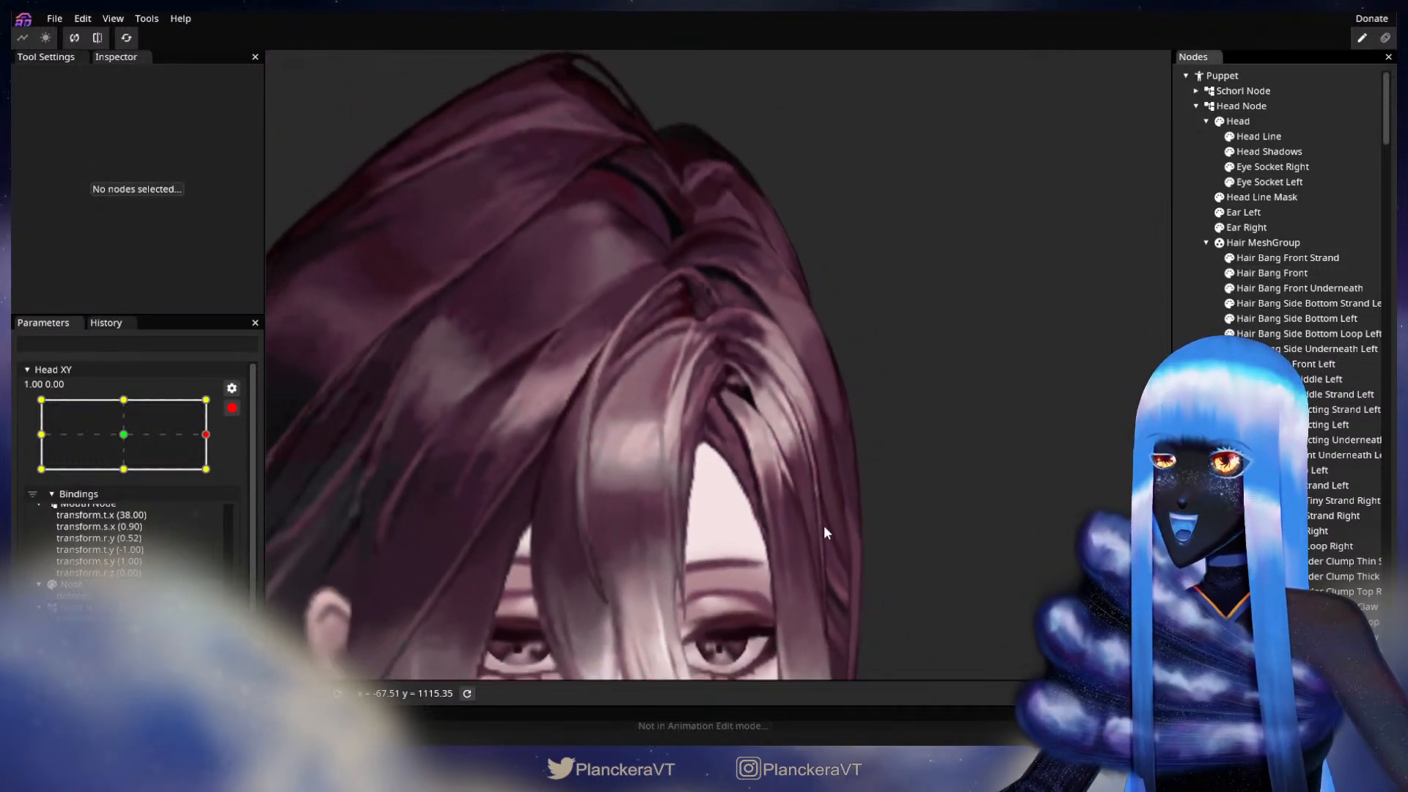
scroll(824, 524, "down", 1)
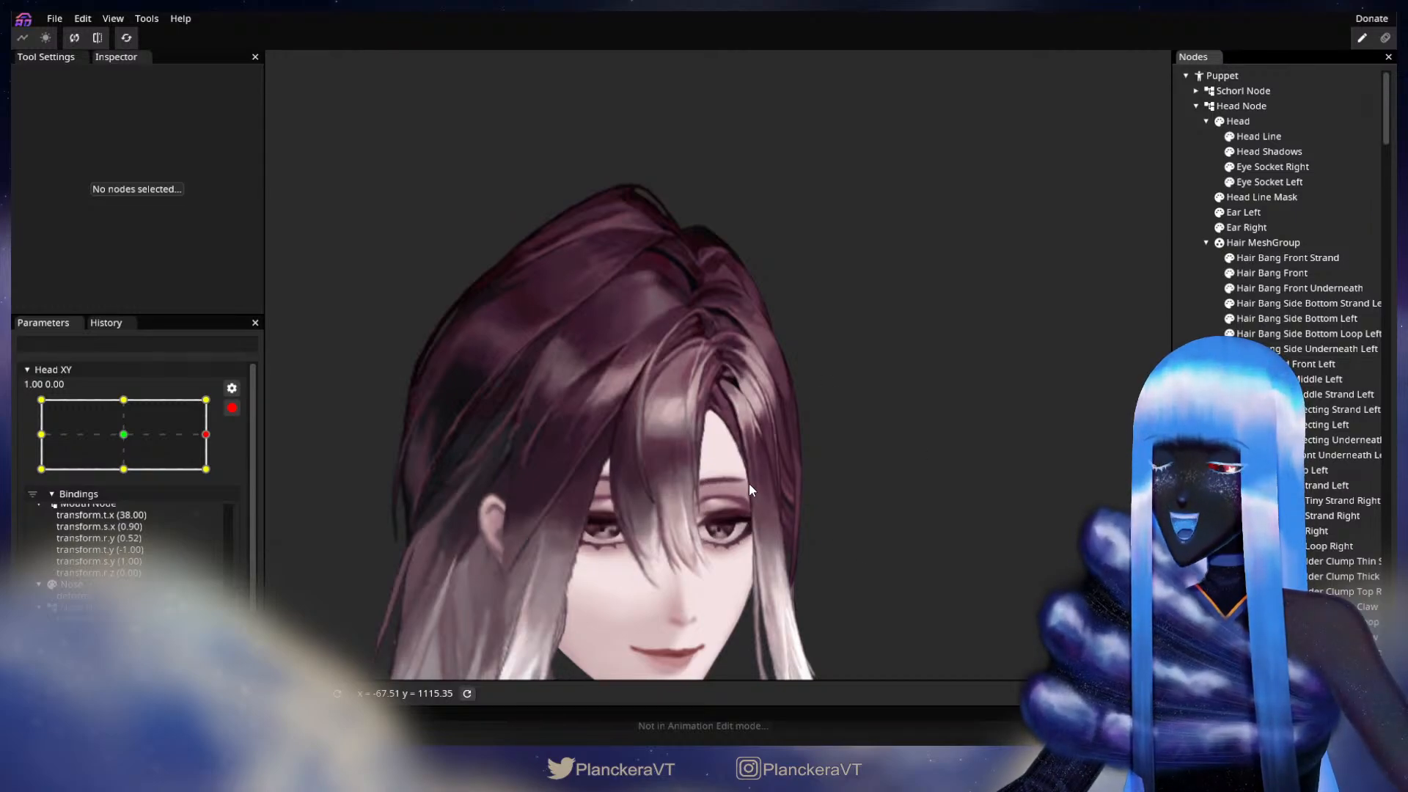
key("ctrl+s")
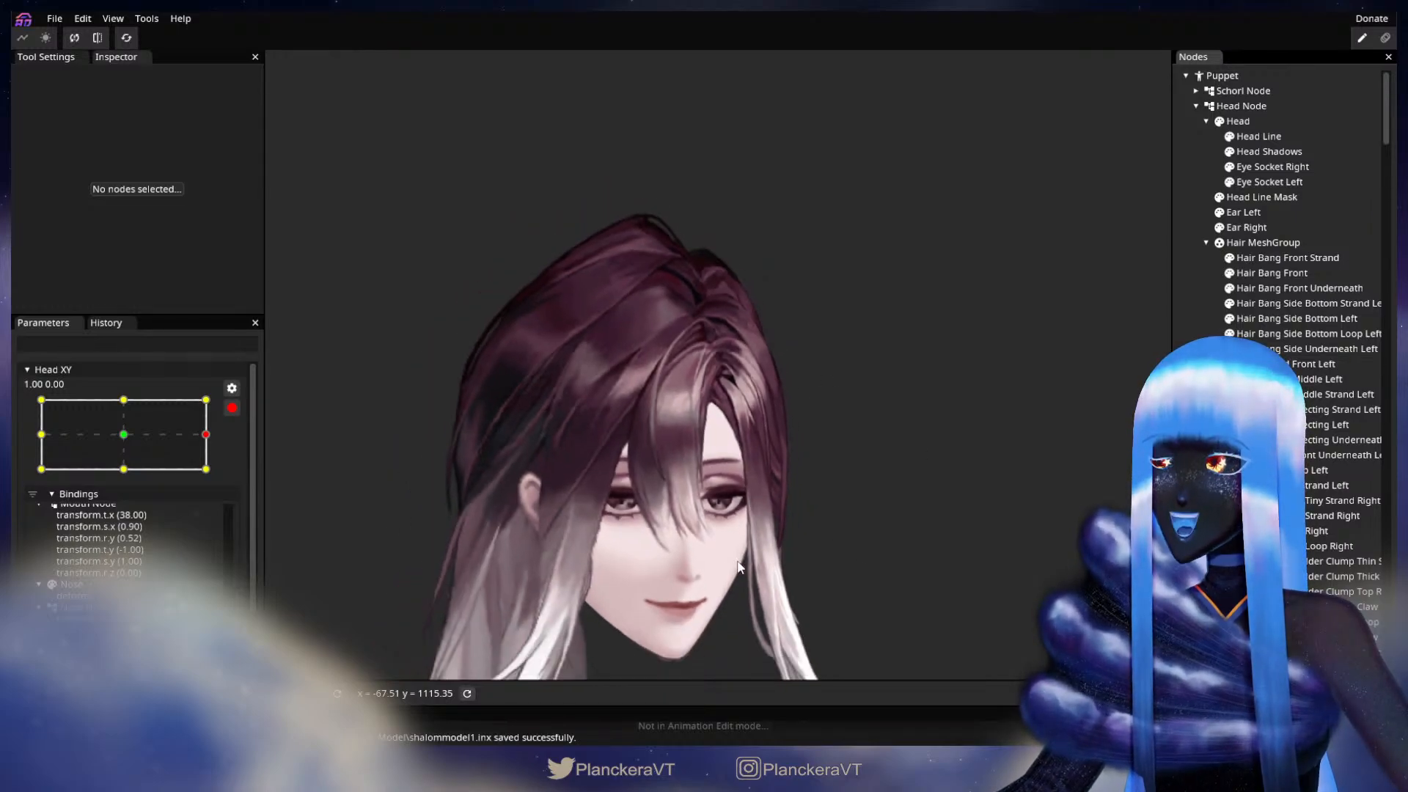
Step: Disarm Head XY, test the side-to-side head turn from the 1.00, 0.00 keypoint, and set the parameter to 1.00, 1.00
scroll(739, 482, "down", 2)
left_click(231, 408)
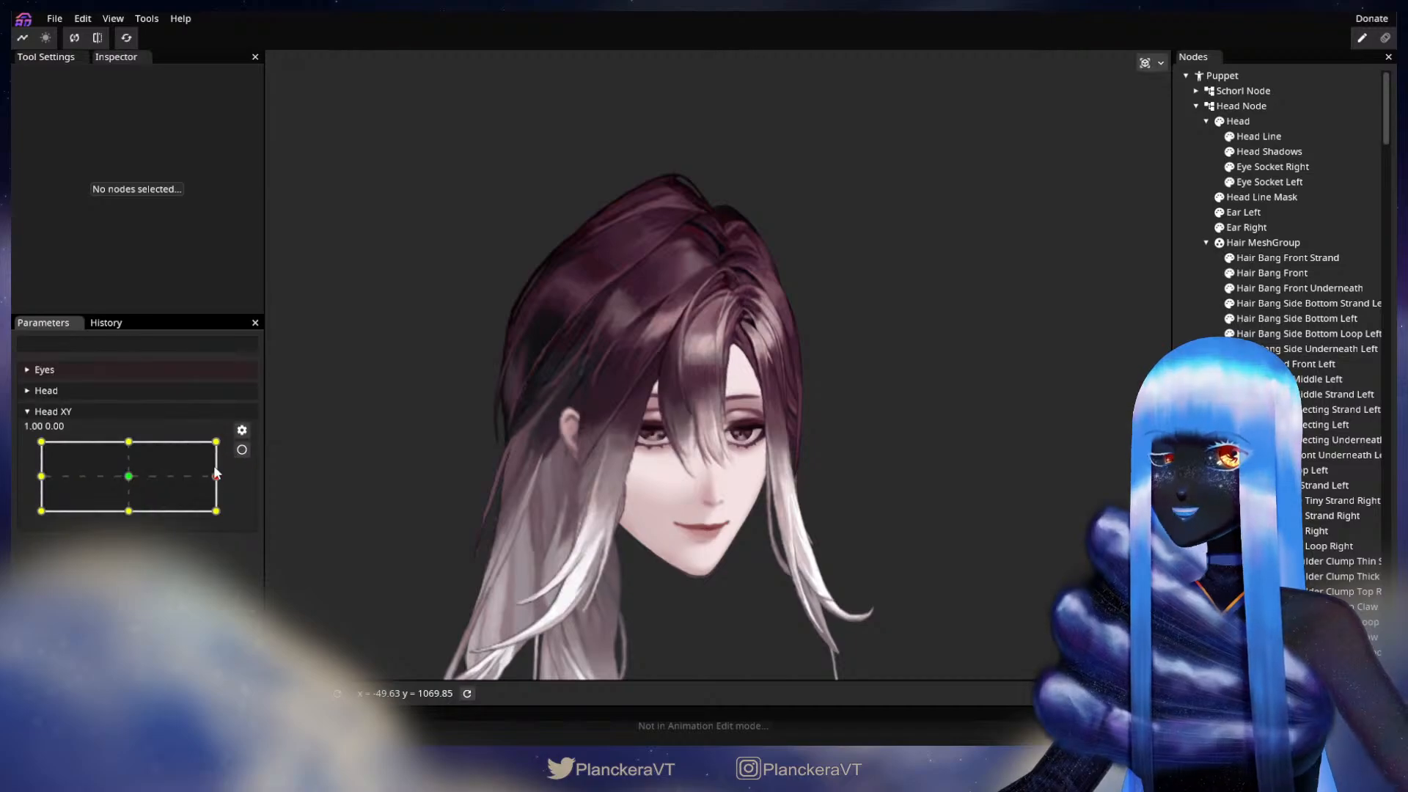
left_click_drag(218, 482, 40, 480)
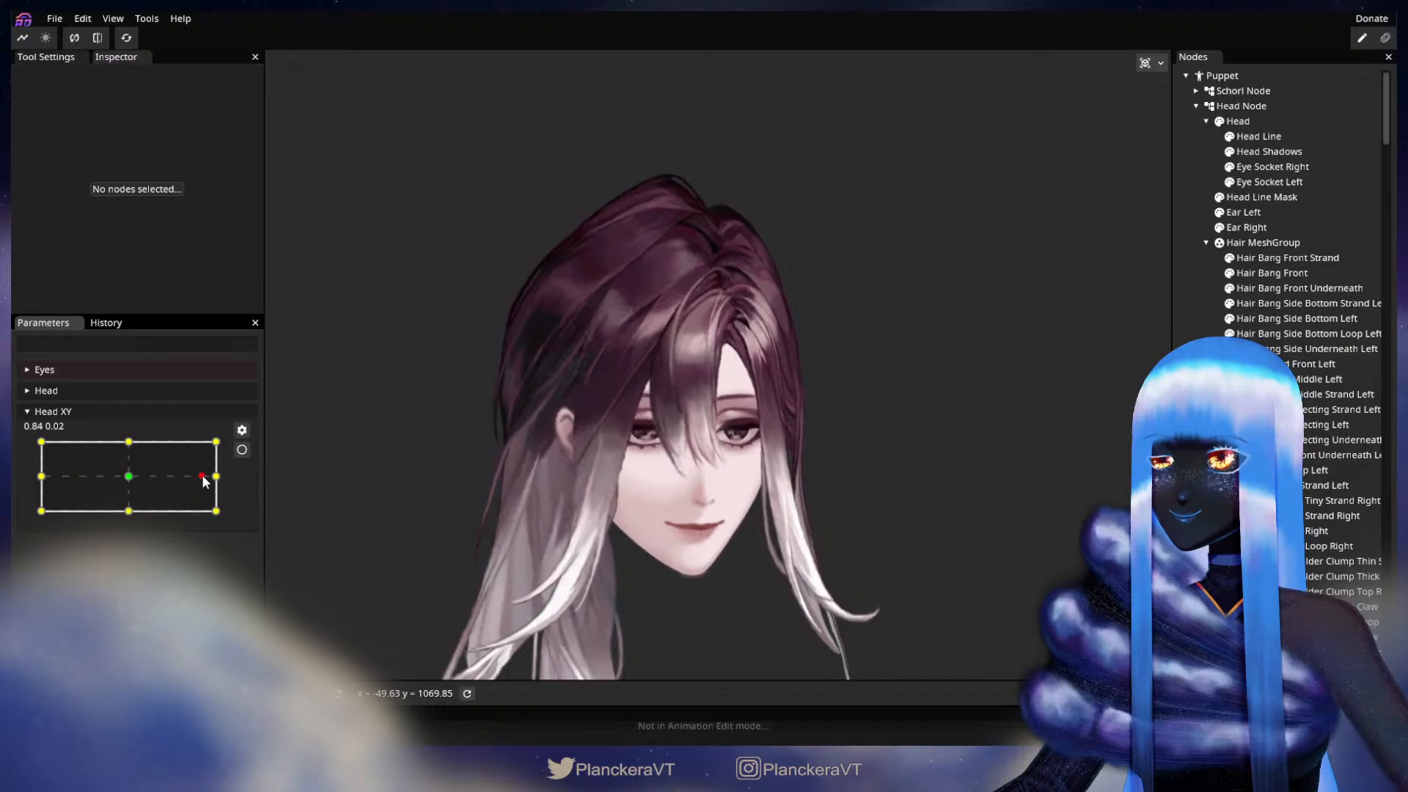
left_click_drag(226, 484, 223, 442)
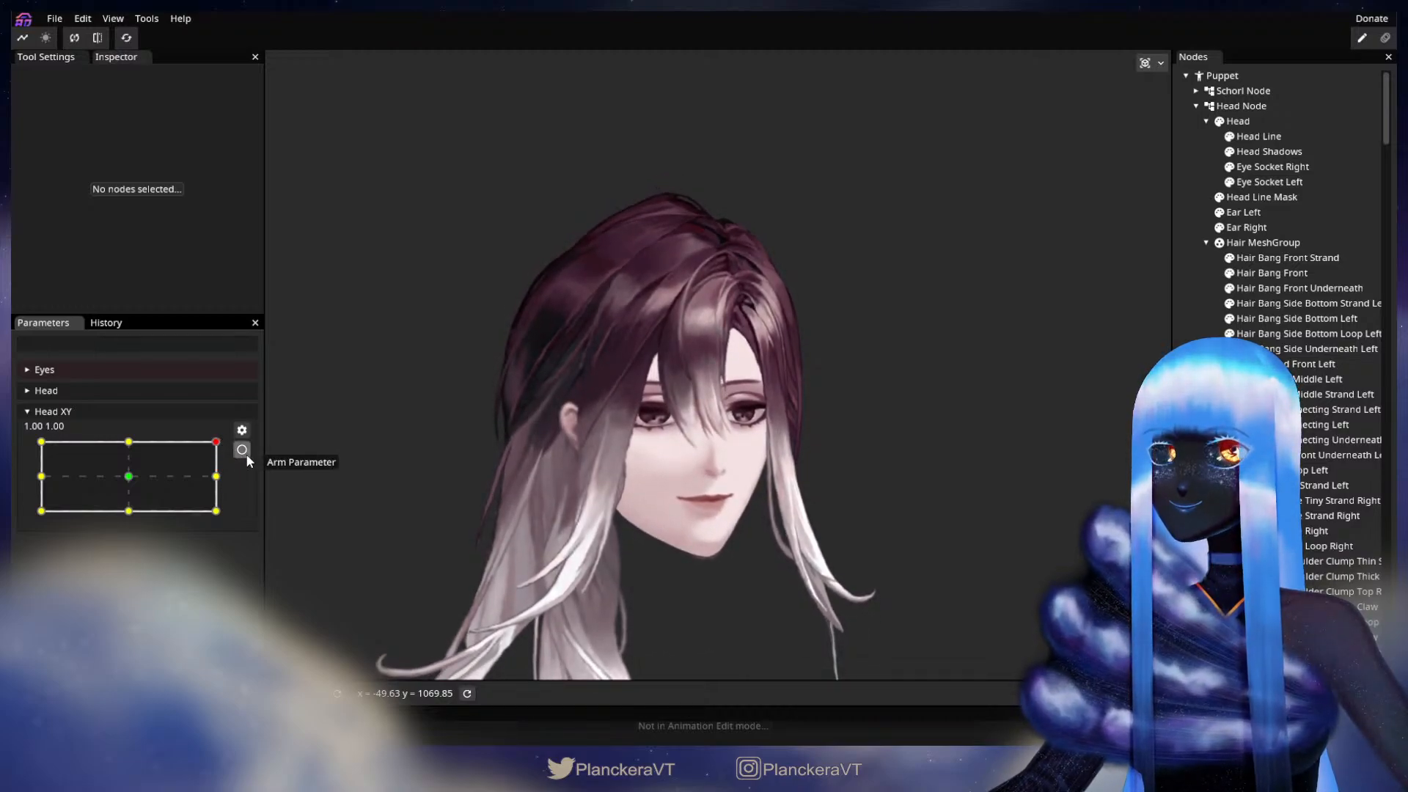
Step: Arm Head XY at the 1.00, 1.00 keypoint and check Hair Bang Front's inner edge with the Circle Brush at size 20.00
left_click(245, 454)
scroll(563, 389, "up", 5)
scroll(610, 412, "up", 6)
scroll(758, 440, "up", 5)
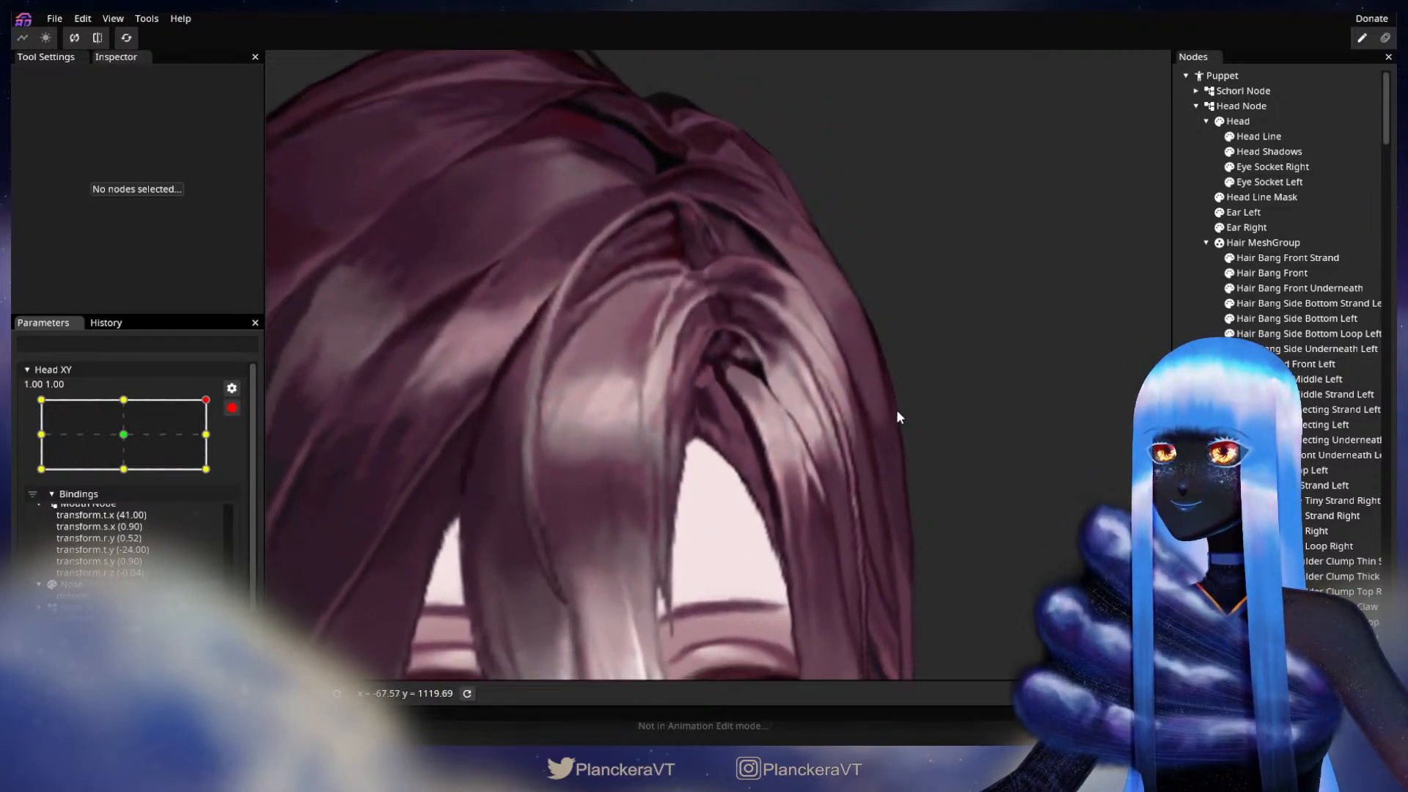
left_click(1272, 273)
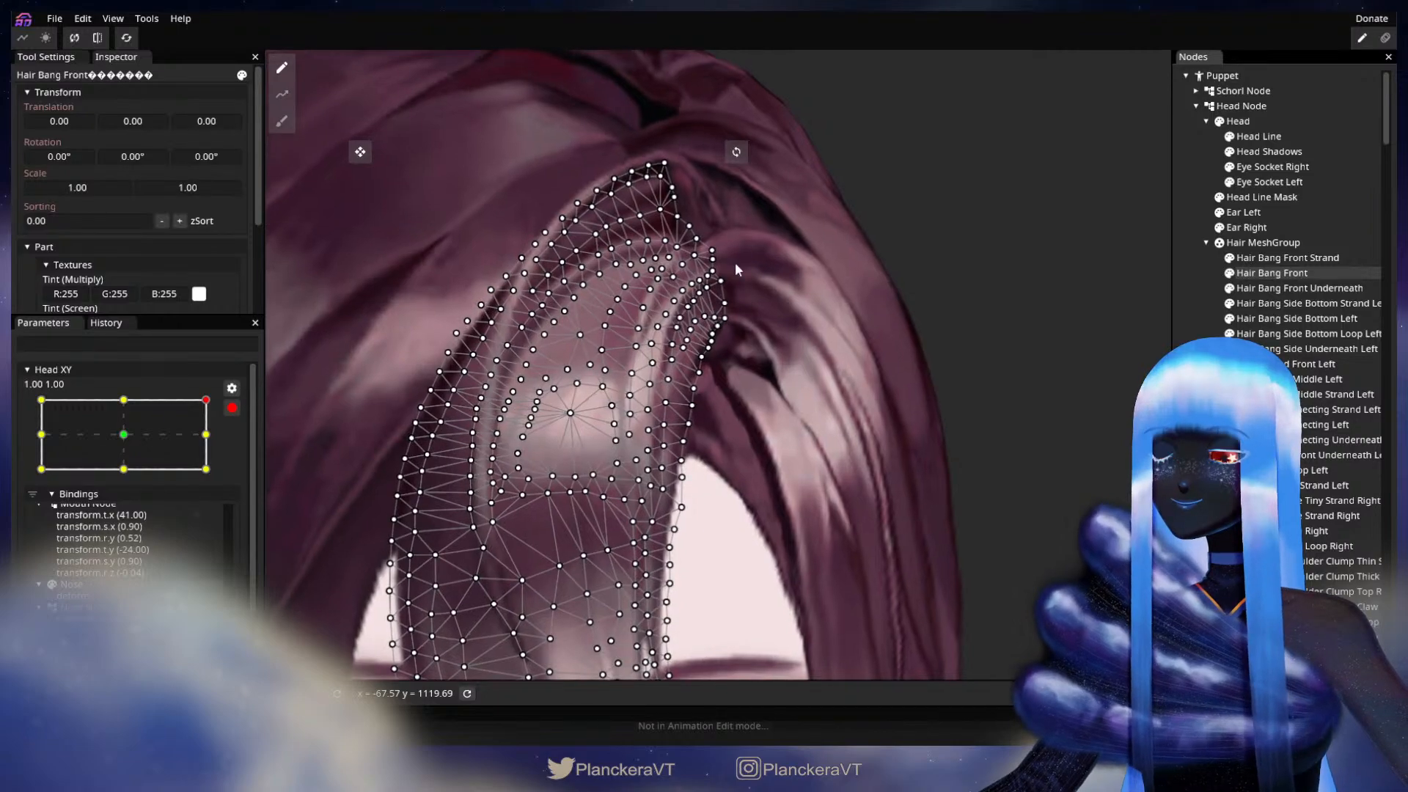
left_click(282, 122)
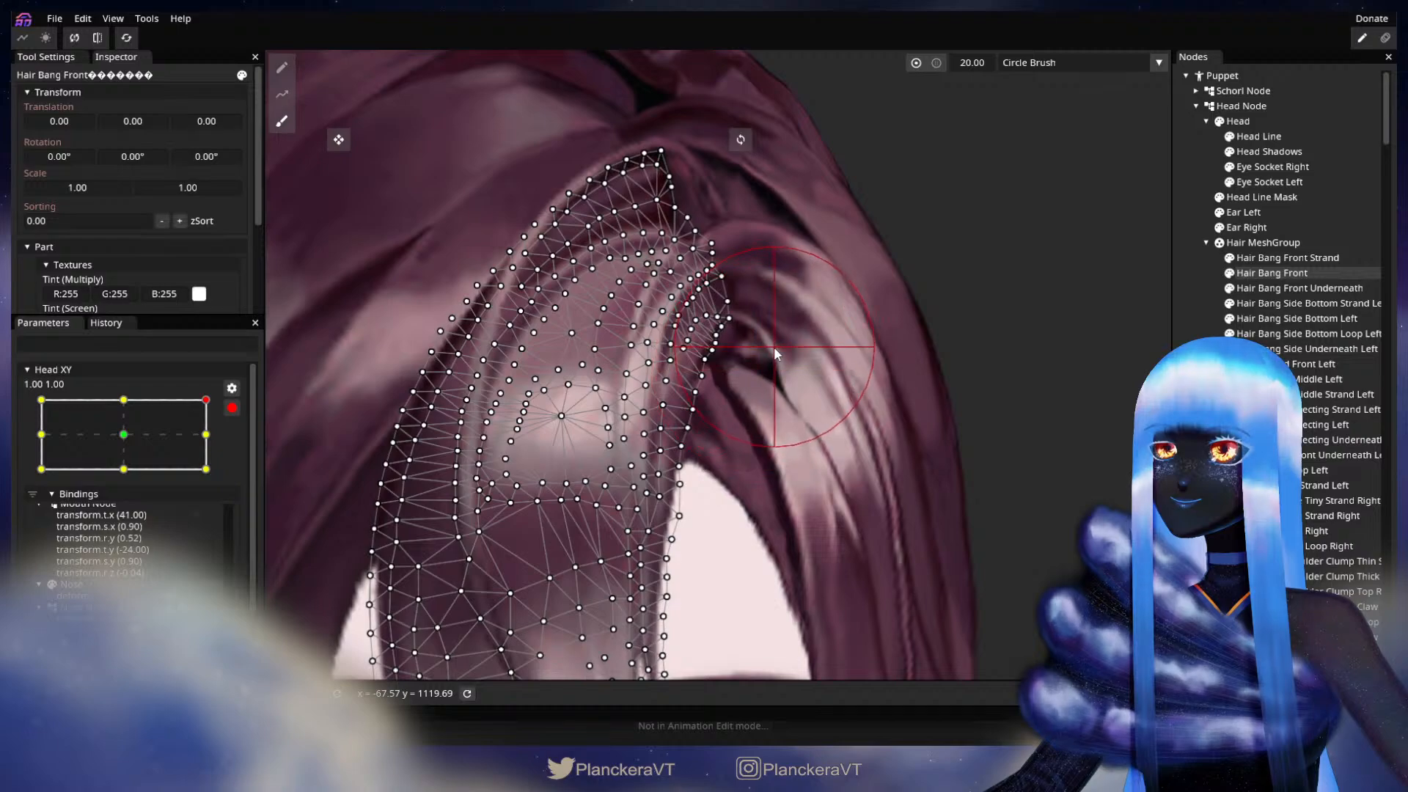
left_click(1272, 273)
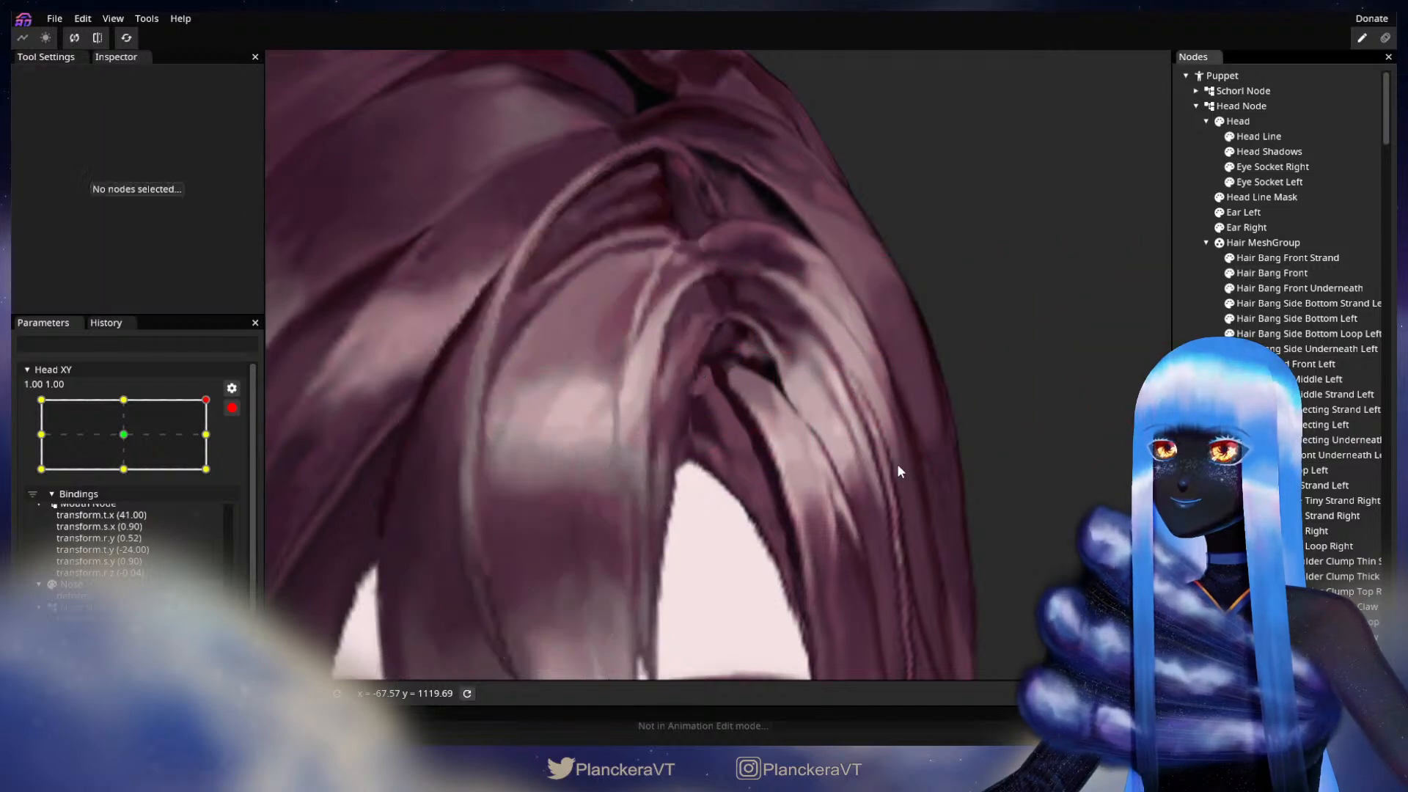
scroll(906, 453, "down", 5)
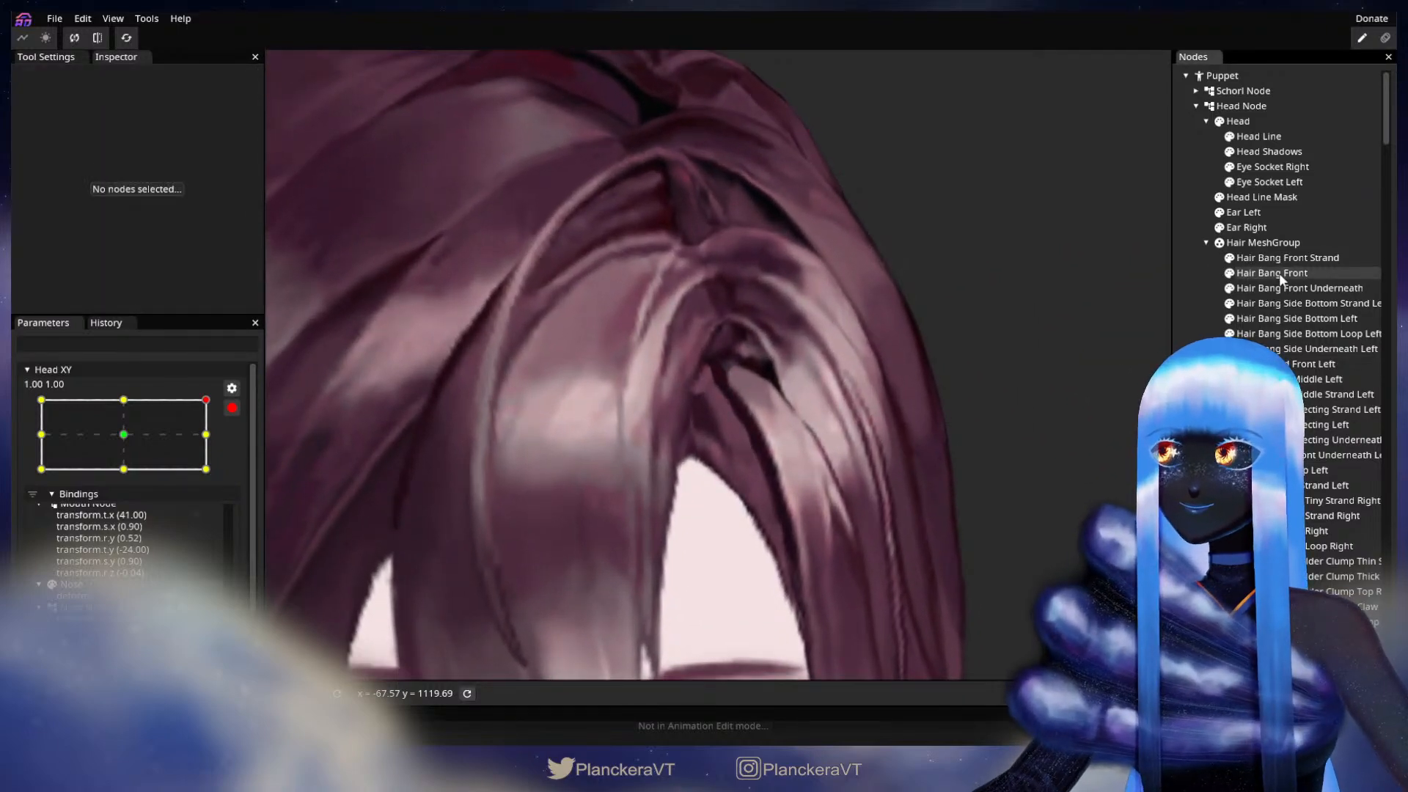
Step: Nudge a single mesh point on Hair Bang Front's inner edge beside the dark gap under the parting, and deselect the part
left_click(1271, 273)
scroll(790, 339, "up", 1)
left_click_drag(723, 299, 725, 294)
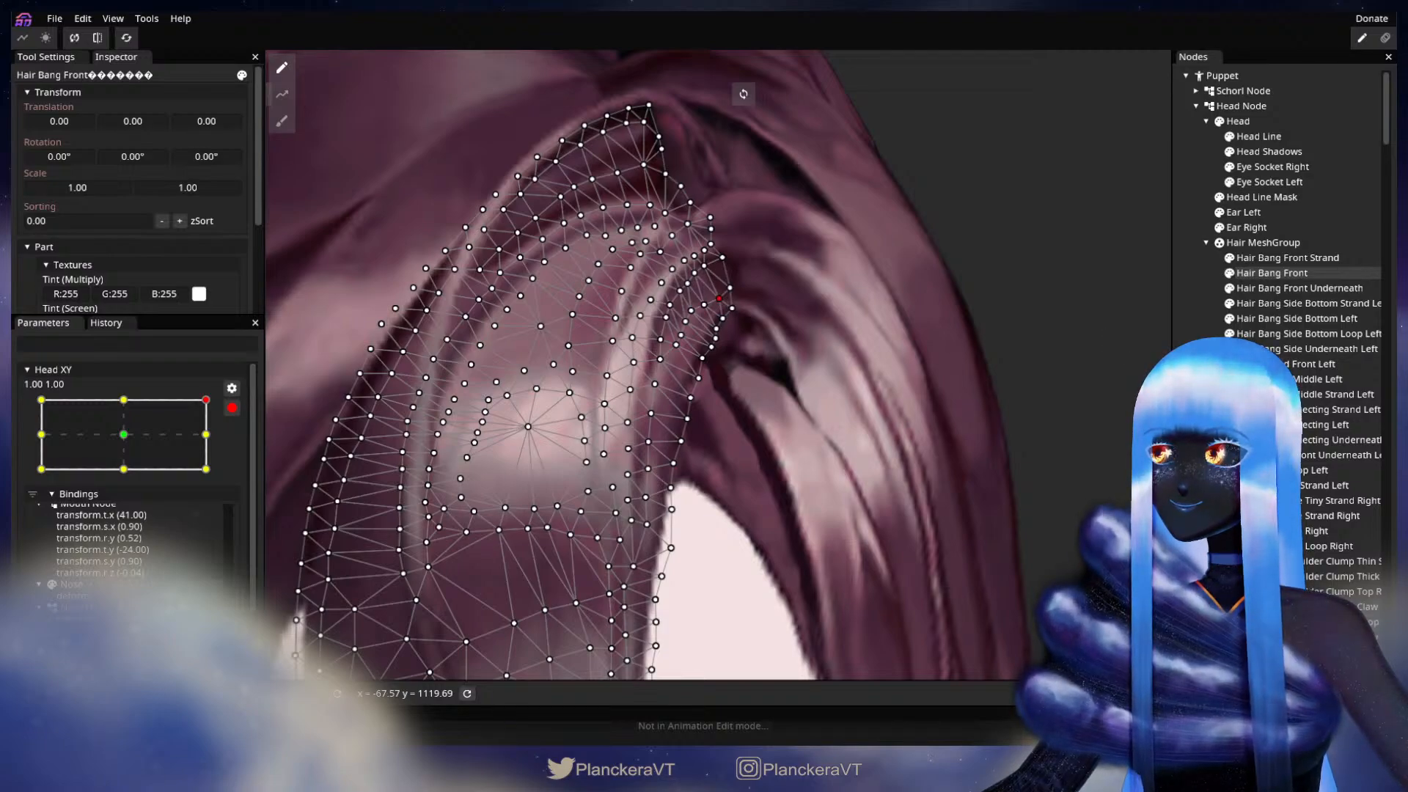
left_click(948, 425)
scroll(945, 419, "up", 5)
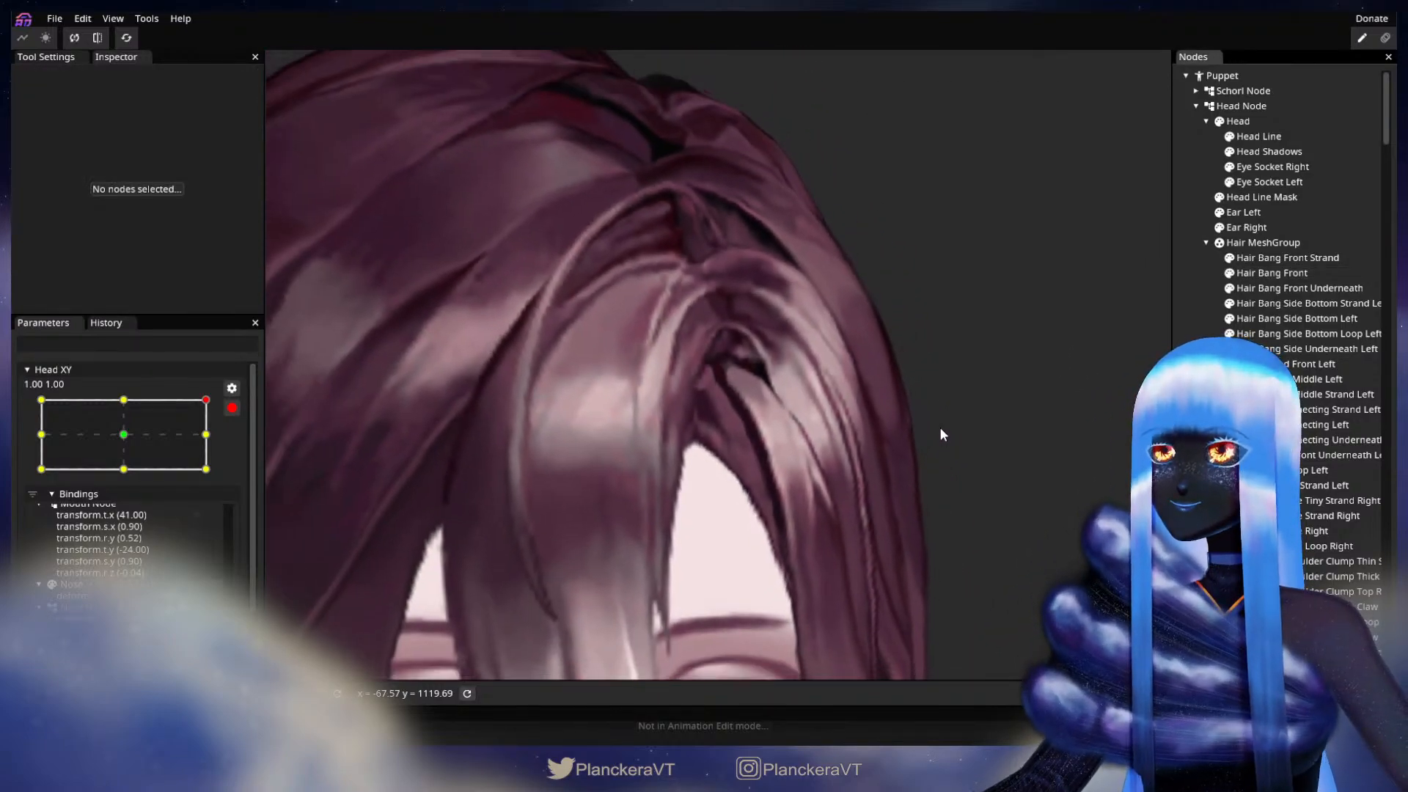
Step: Disarm Head XY and test head movements around the 1.00, 1.00 keypoint to check the front hair and crown
scroll(942, 435, "down", 2)
scroll(943, 433, "down", 5)
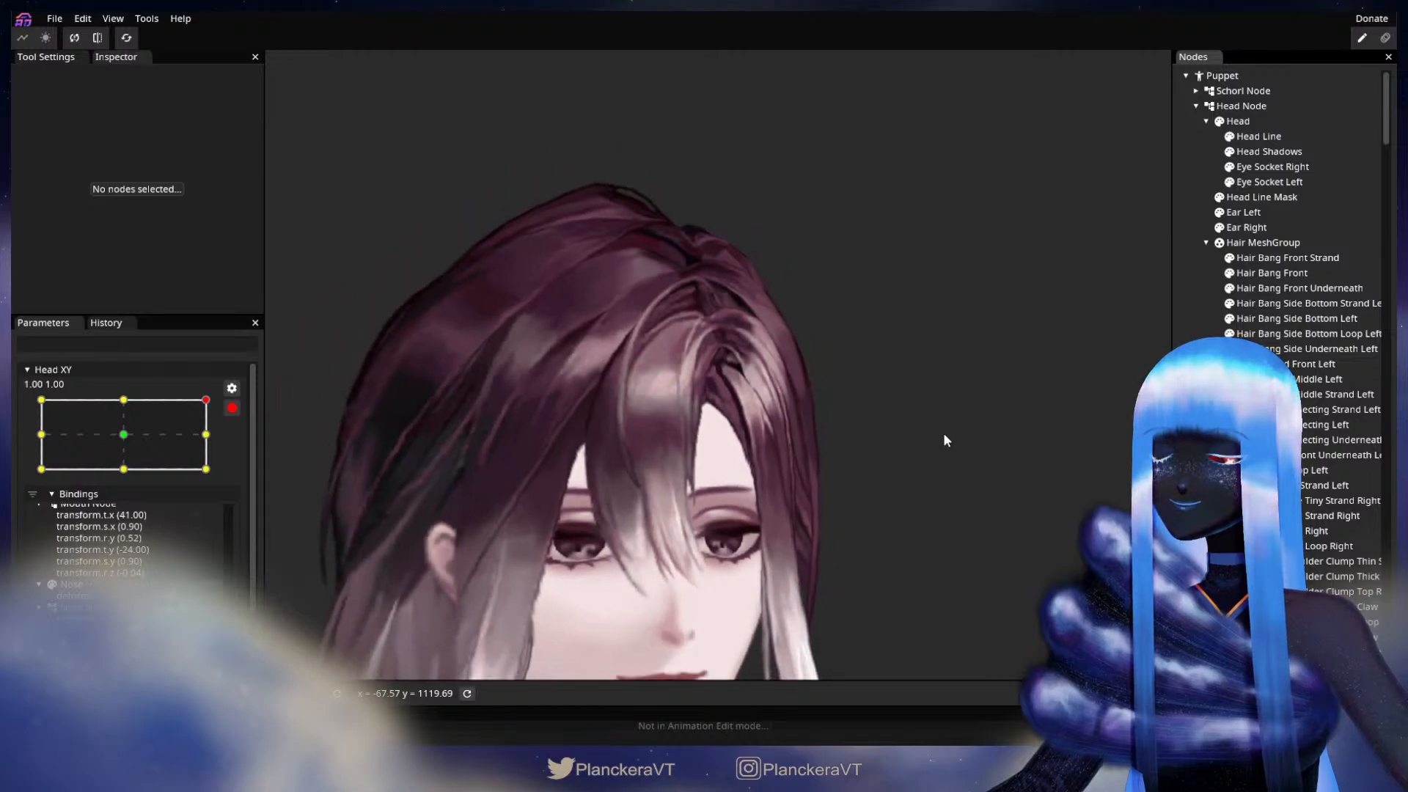
left_click(232, 407)
mouse_move(217, 442)
left_mouse_down()
mouse_move(217, 474)
mouse_move(222, 436)
mouse_move(230, 477)
mouse_move(243, 445)
left_mouse_up()
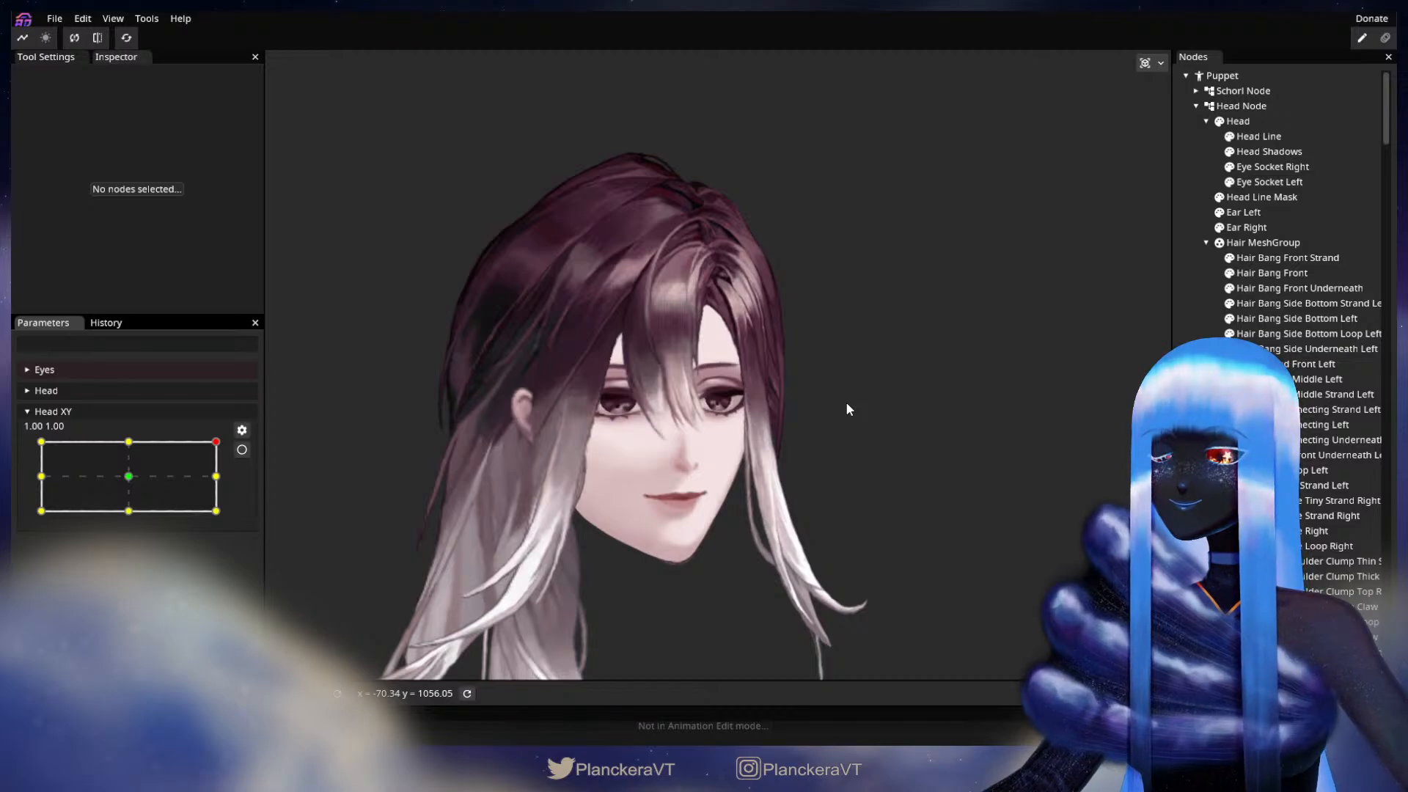
mouse_move(214, 450)
left_mouse_down()
mouse_move(220, 477)
mouse_move(220, 442)
left_mouse_up()
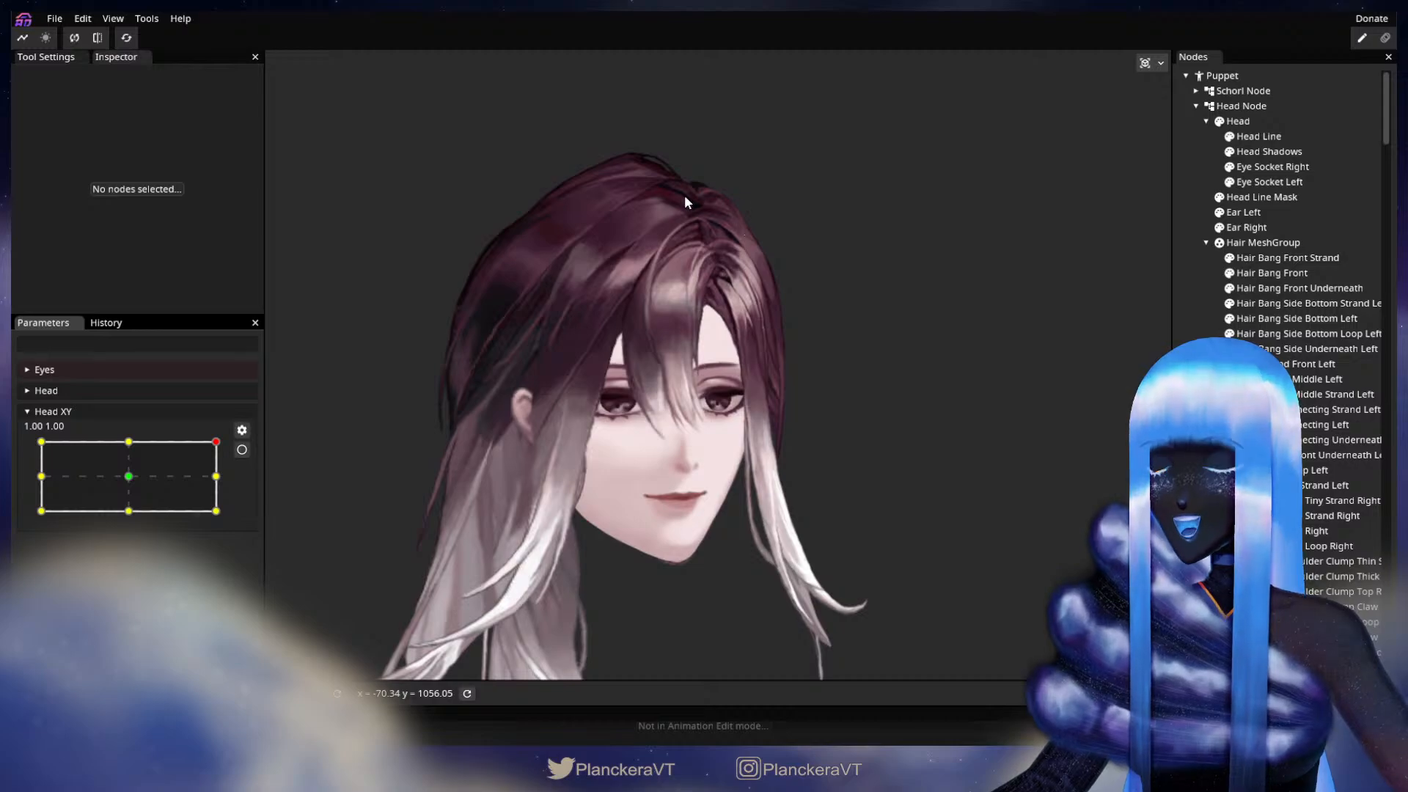
left_click_drag(216, 442, 261, 438)
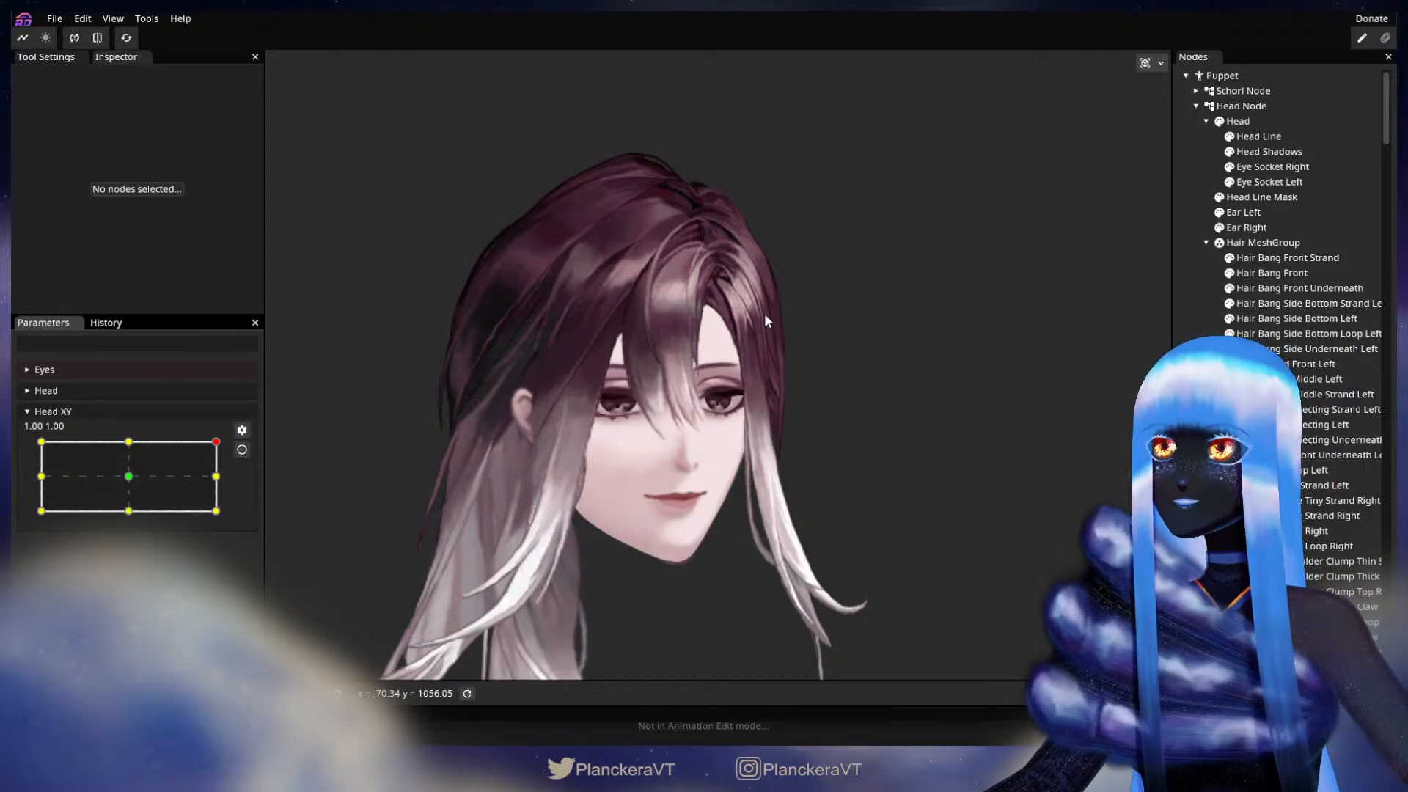
Step: Arm Head XY at 1.00, 1.00 and nudge Hair MeshGroup's six crown points at the parting slightly left, and deselect the group
scroll(804, 410, "up", 4)
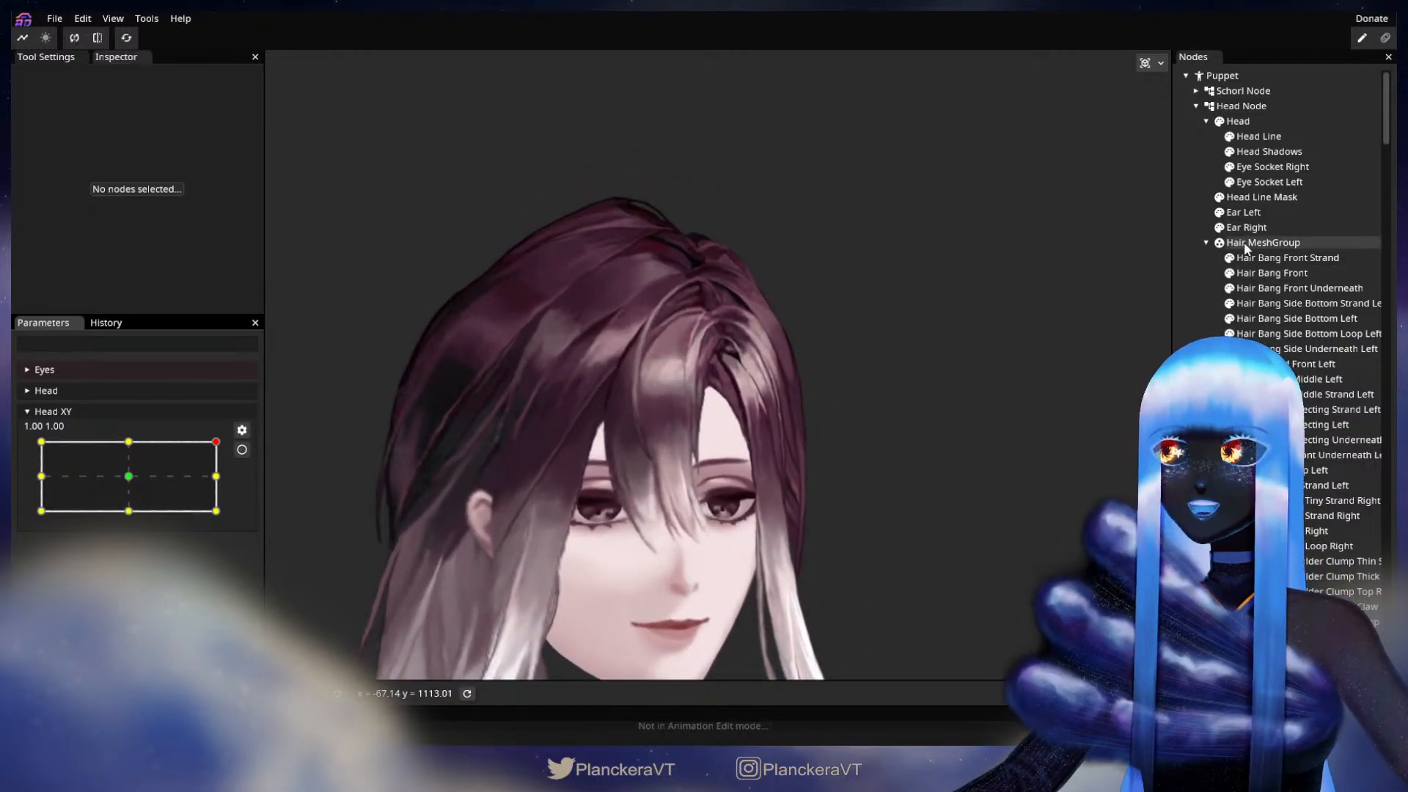
left_click(1256, 248)
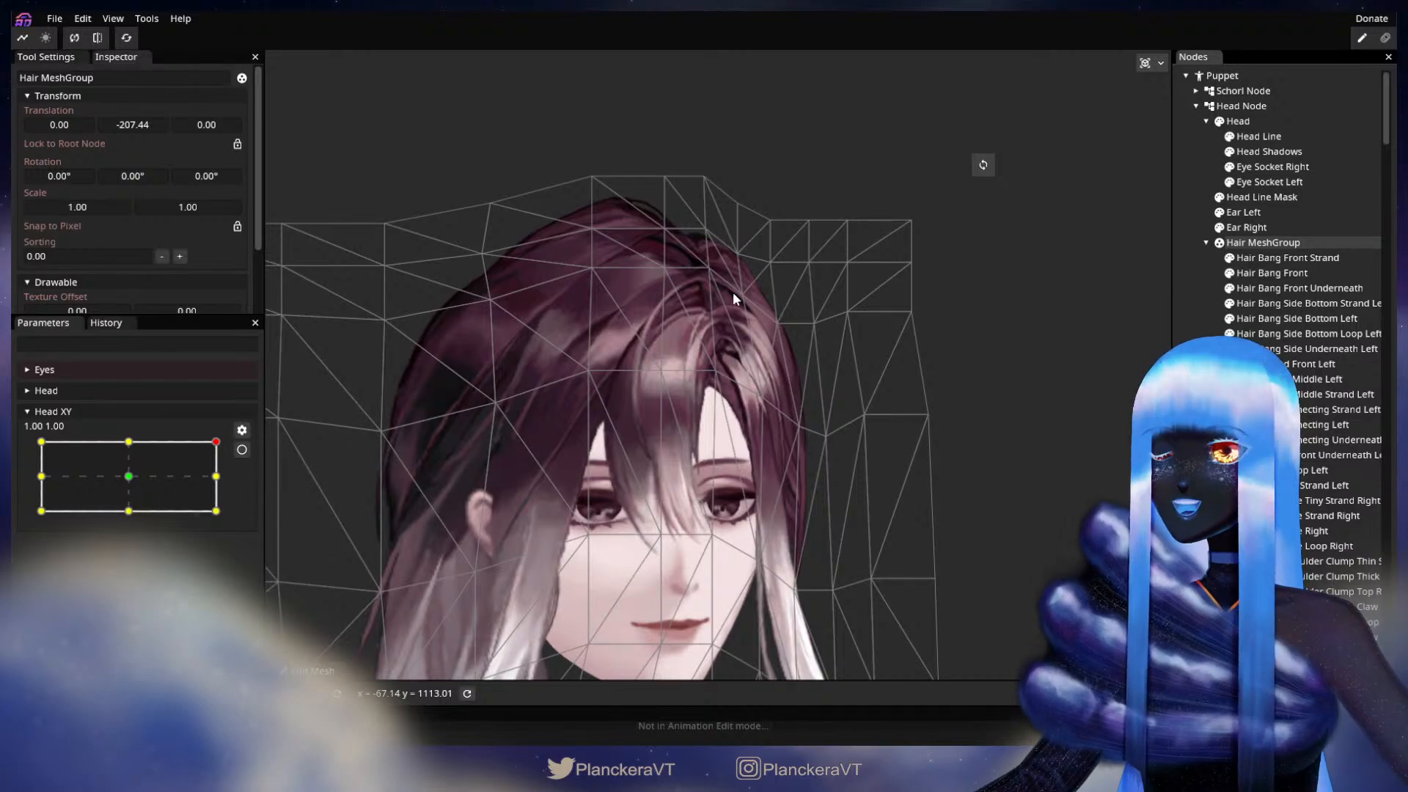
left_click(242, 450)
left_click_drag(614, 110, 725, 270)
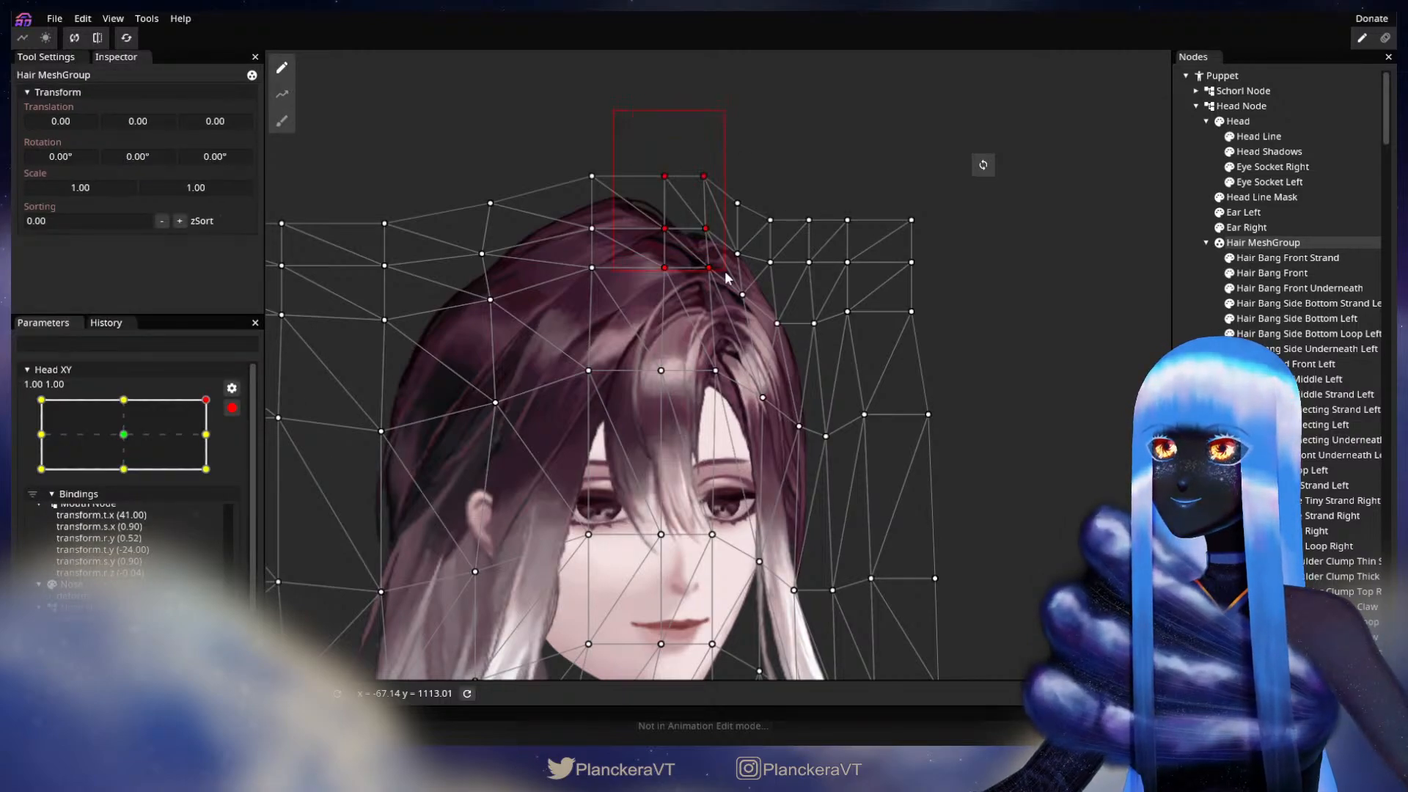
key("Left")
key("Left")
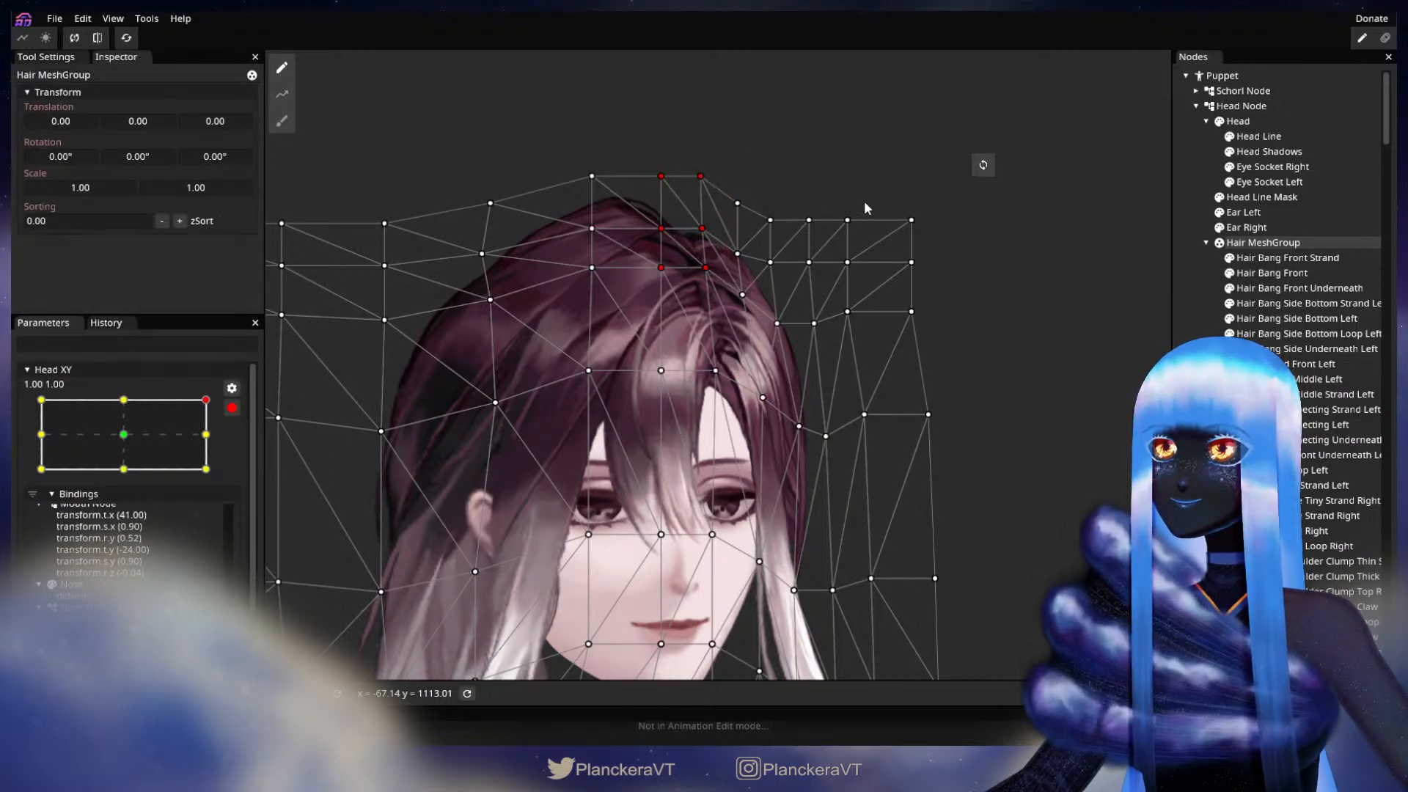
double_click(861, 513)
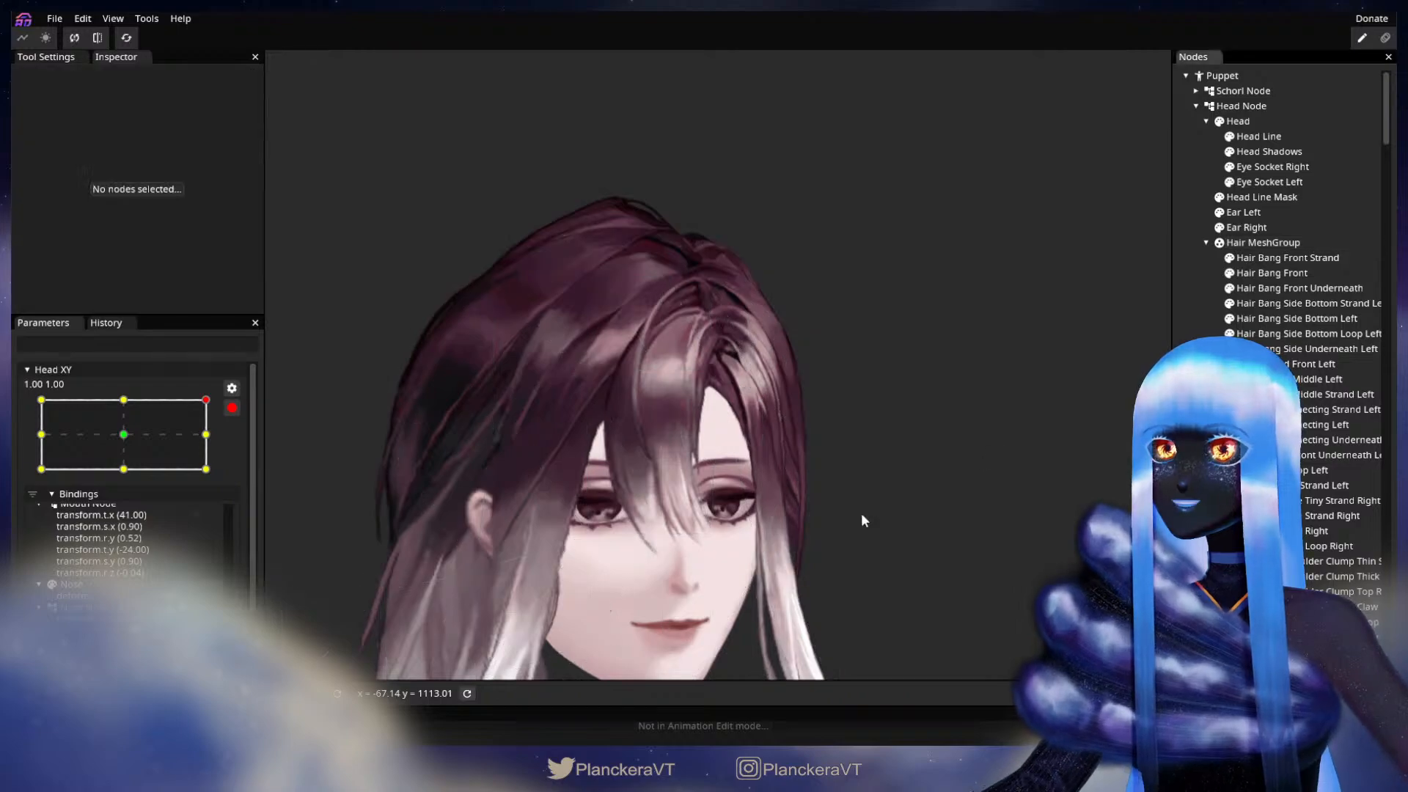
Step: Disarm Head XY and test the head turn between the 1.00, 1.00 and 1.00, 0.00 keypoints and back toward the centre
scroll(861, 512, "down", 3)
left_click_drag(857, 545, 851, 475)
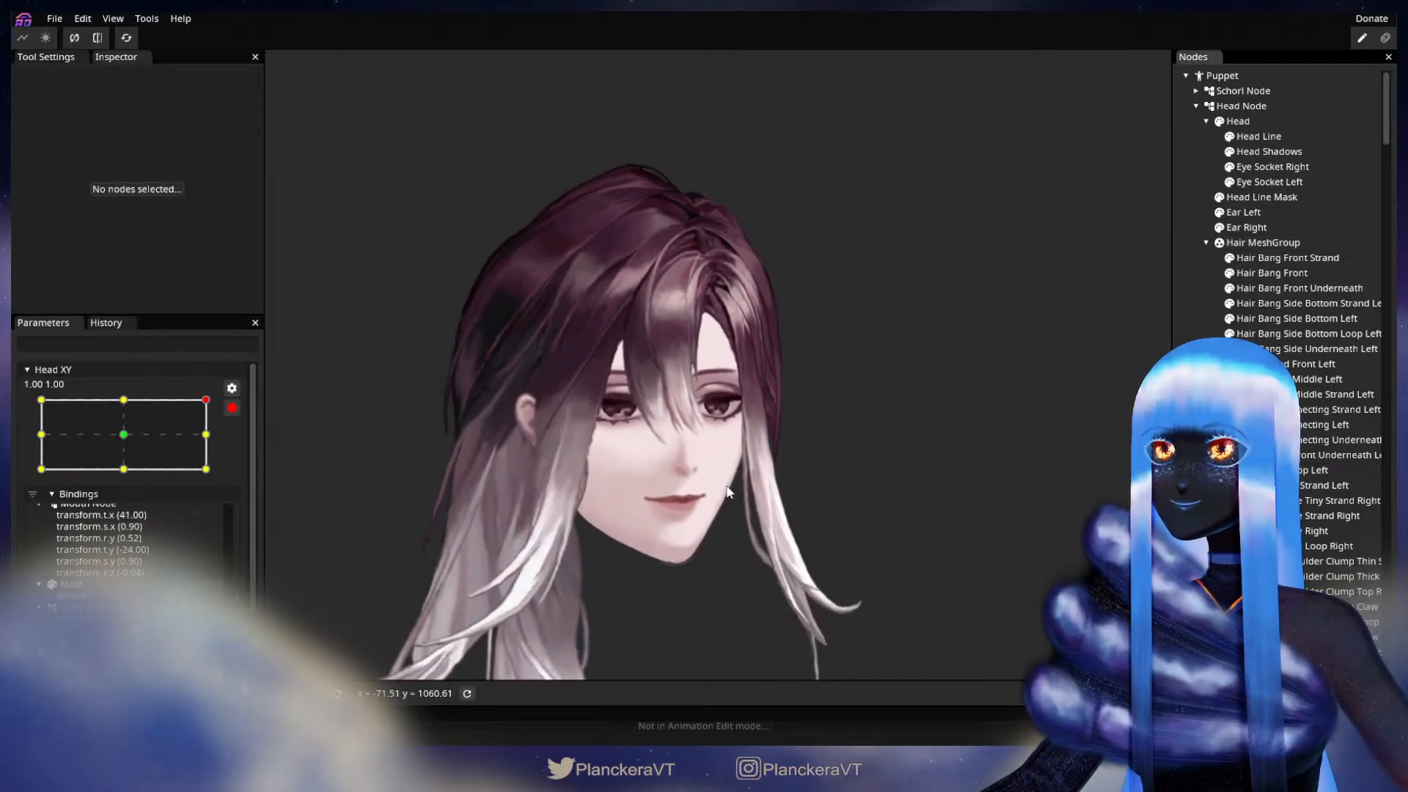
left_click_drag(729, 487, 711, 465)
left_click(232, 407)
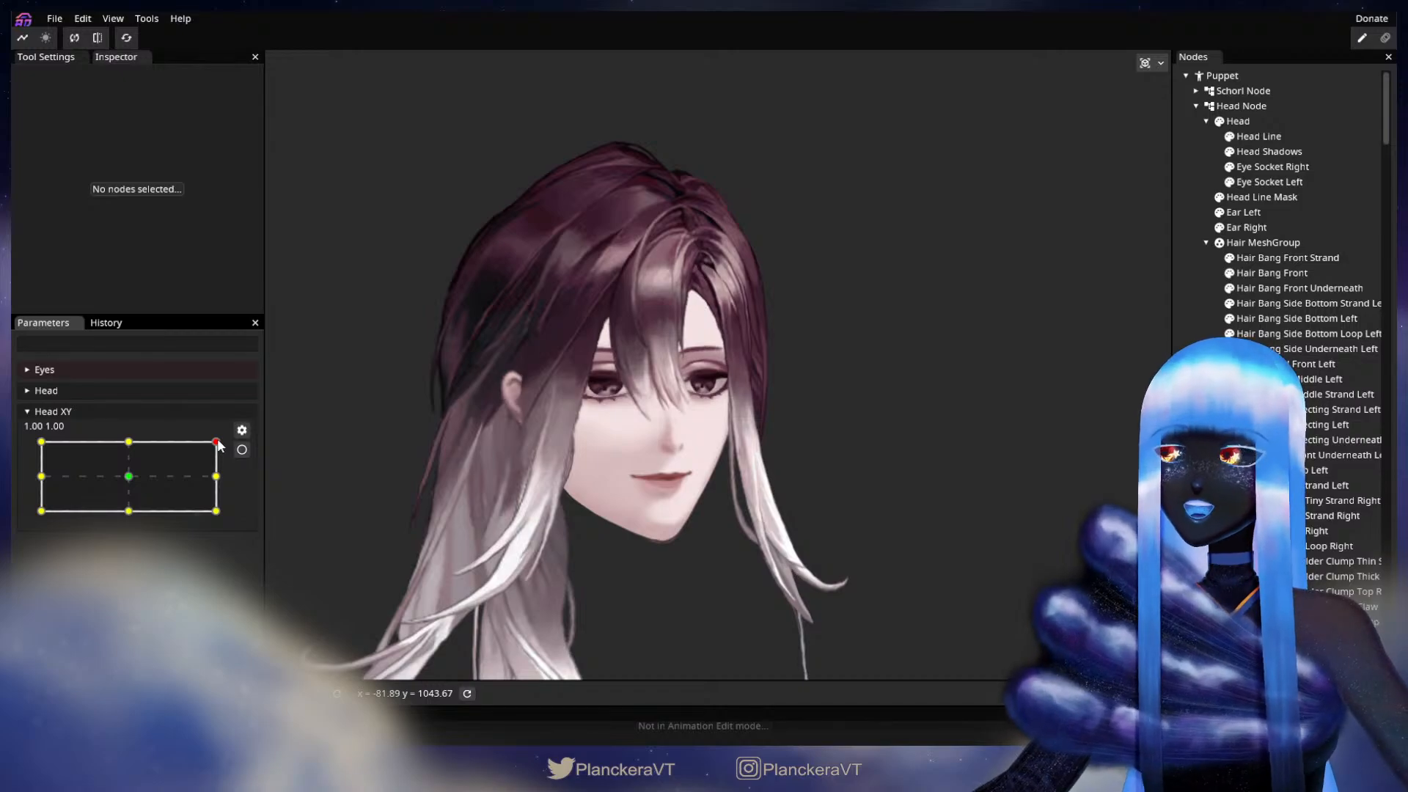
left_click_drag(216, 442, 240, 479)
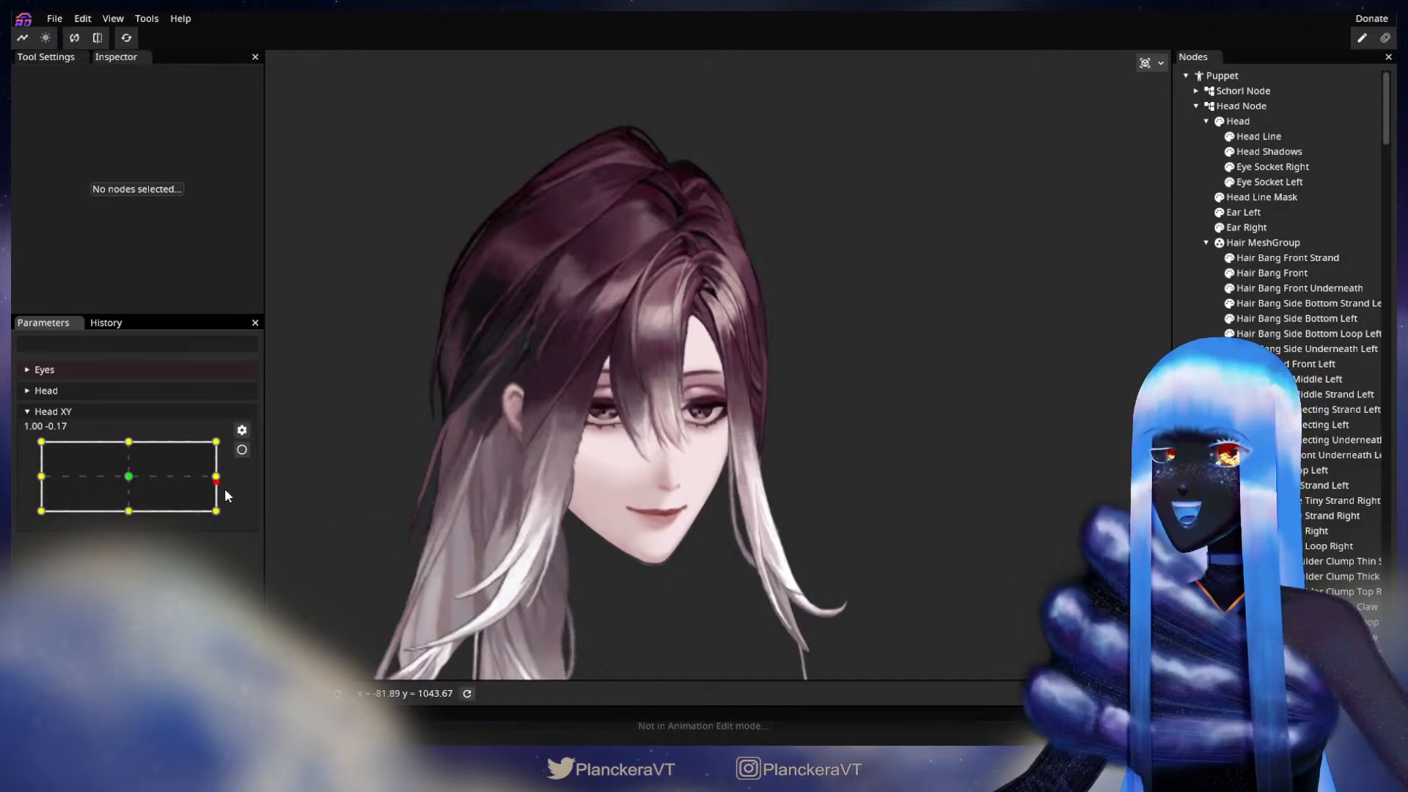
left_click_drag(220, 481, 222, 453)
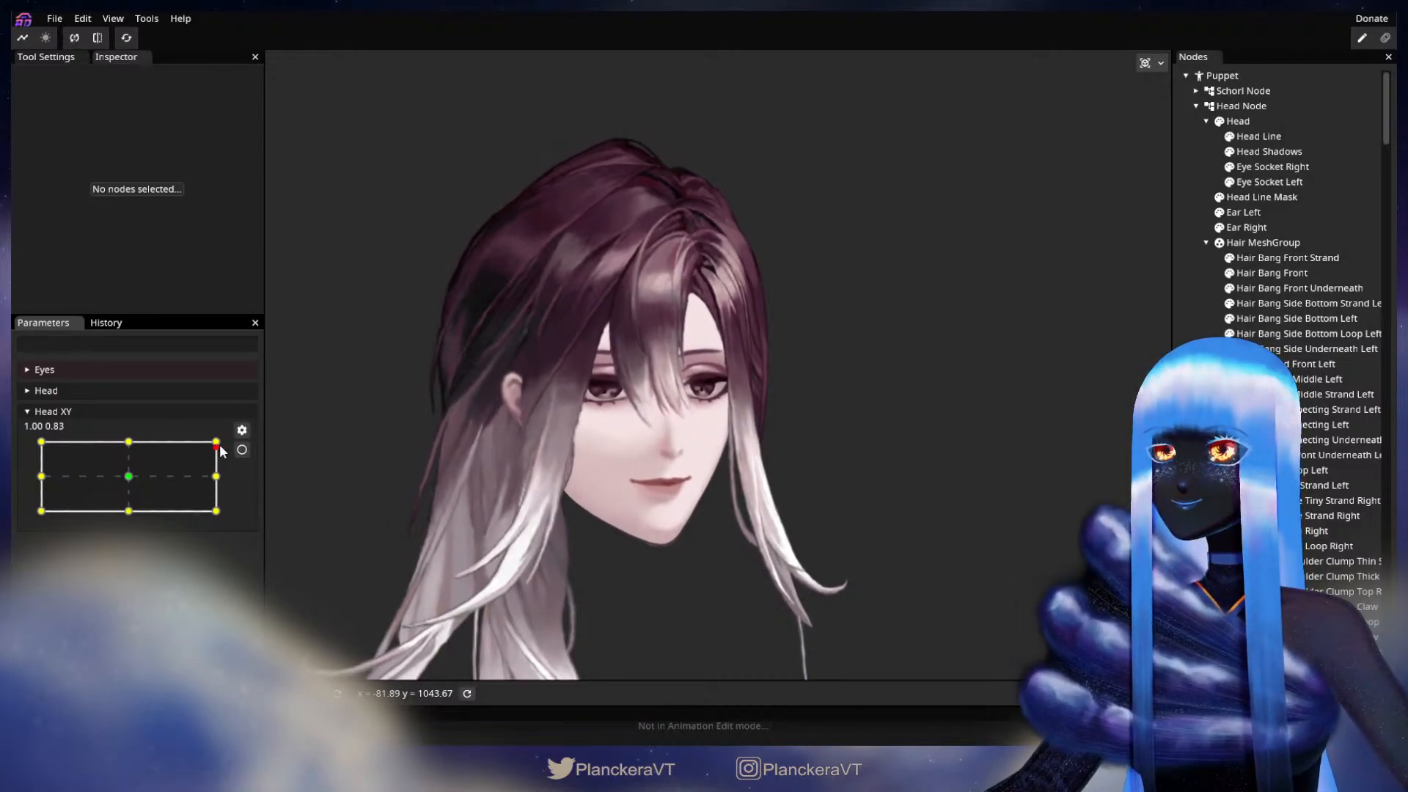
left_click_drag(222, 453, 148, 470)
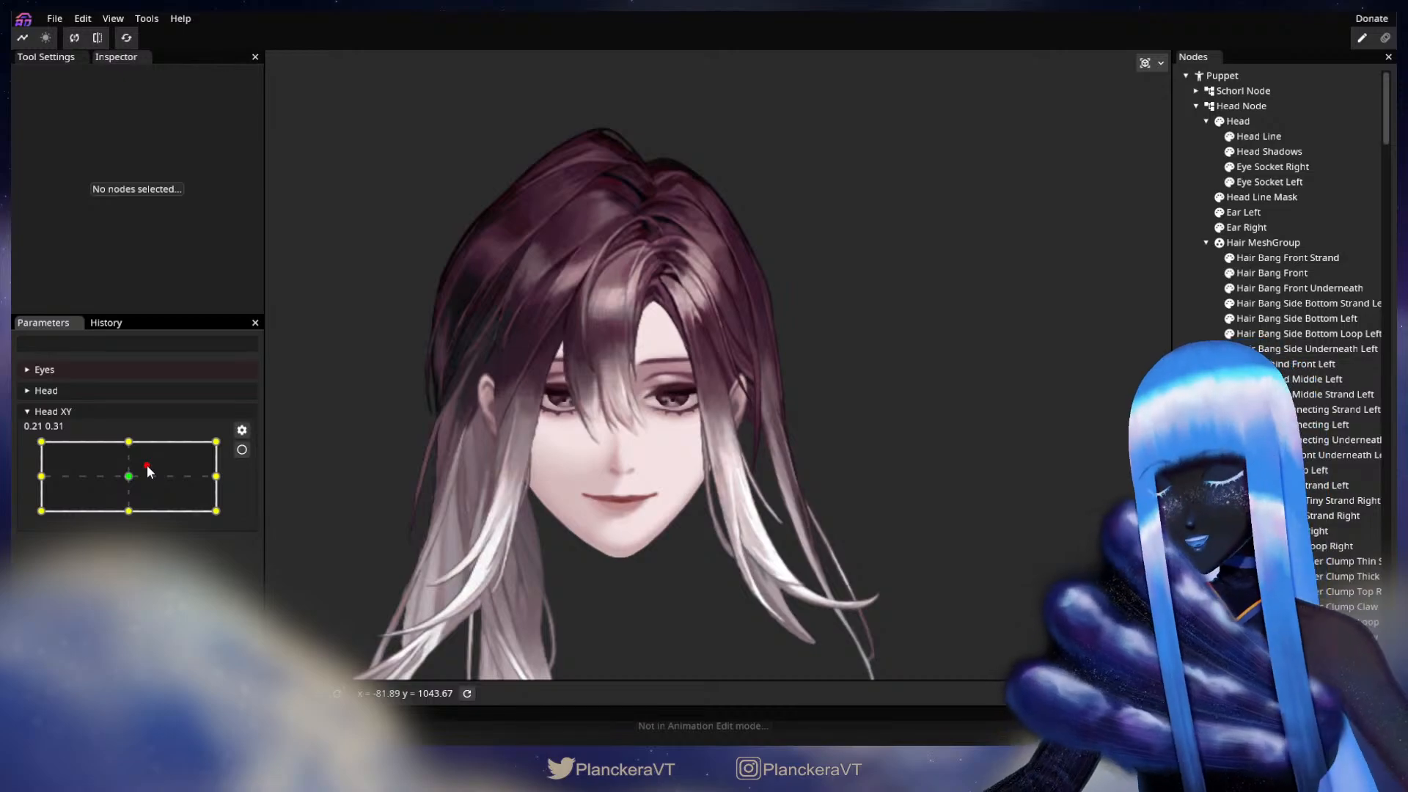
Step: Set Head XY to 1.00, -1.00 and test small movements there to check the side hair along the far cheek
left_click_drag(147, 465, 239, 507)
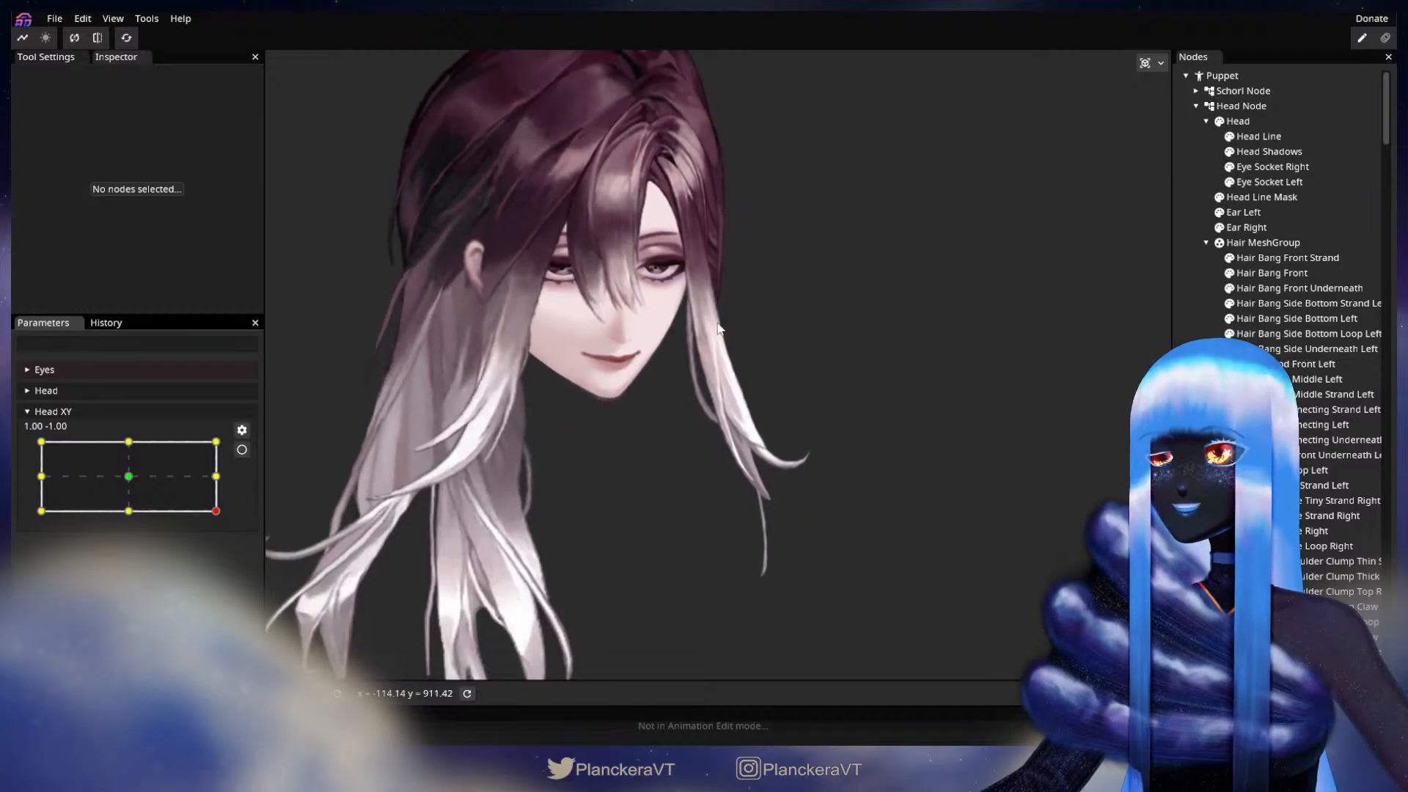
left_click_drag(633, 363, 654, 438)
left_click_drag(217, 518, 266, 515)
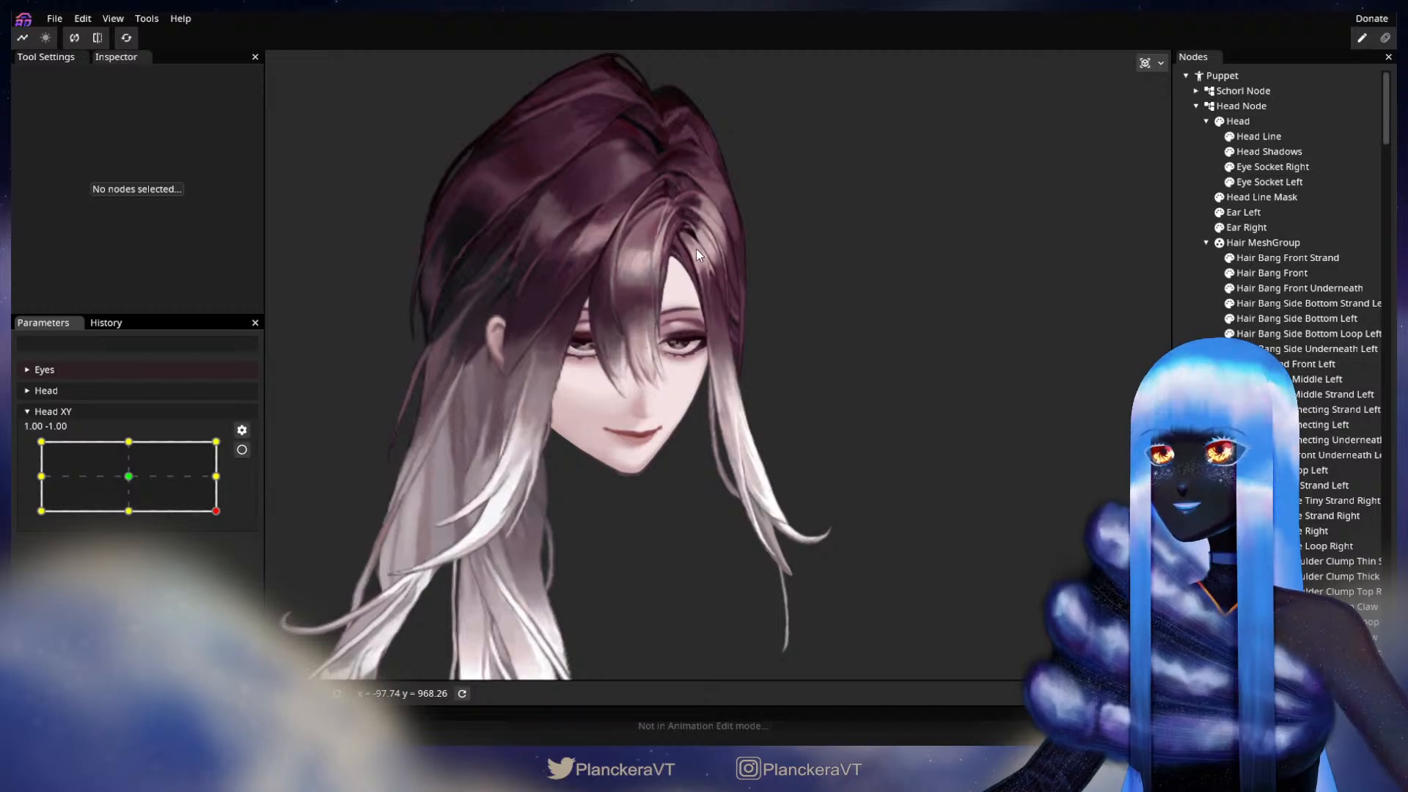
Step: Arm Head XY and shift Hair Bang Side Bottom Strand Left, Bottom Left and Bottom Loop Left slightly toward the face with the Circle Brush at size 185.00
left_click(242, 450)
left_click(1319, 320)
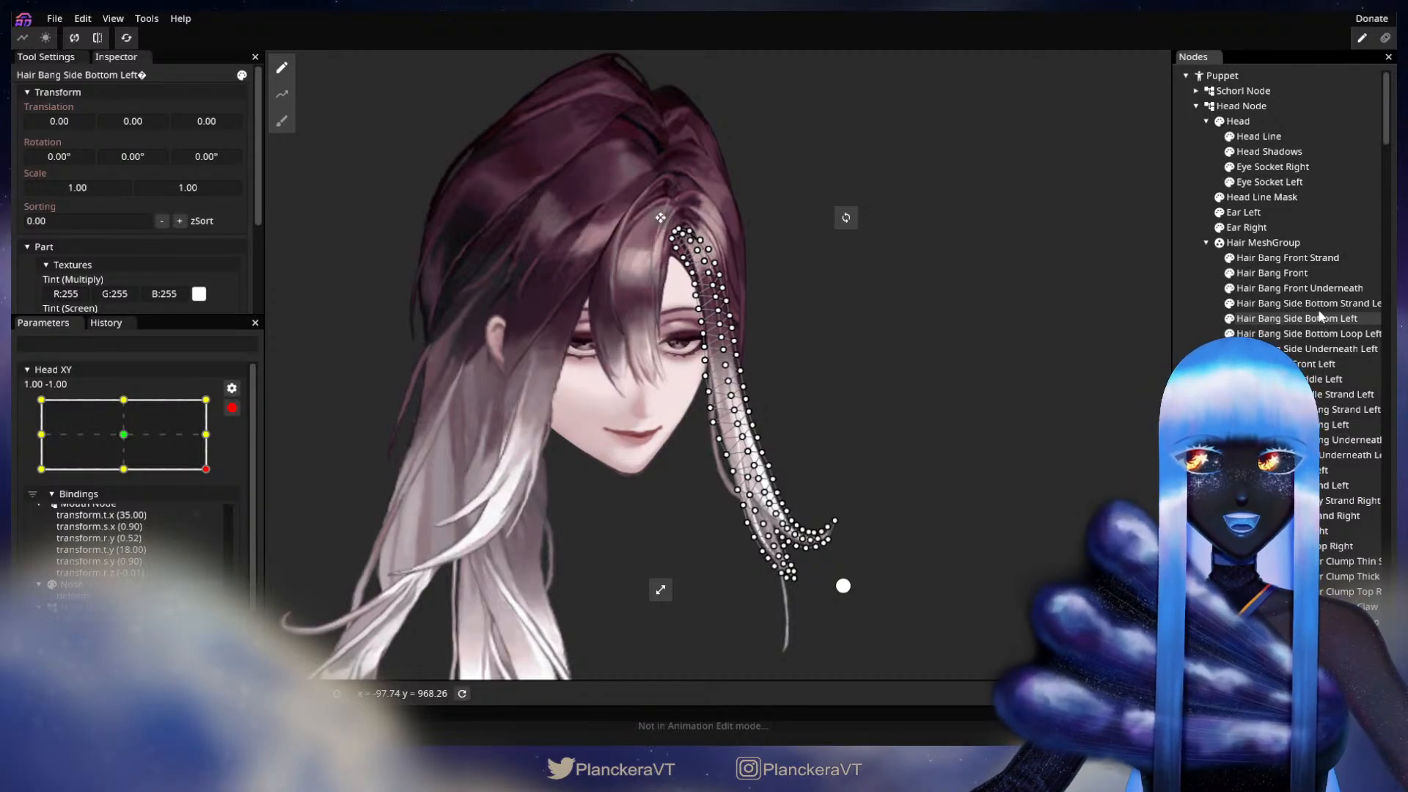
left_click(1320, 306, "ctrl")
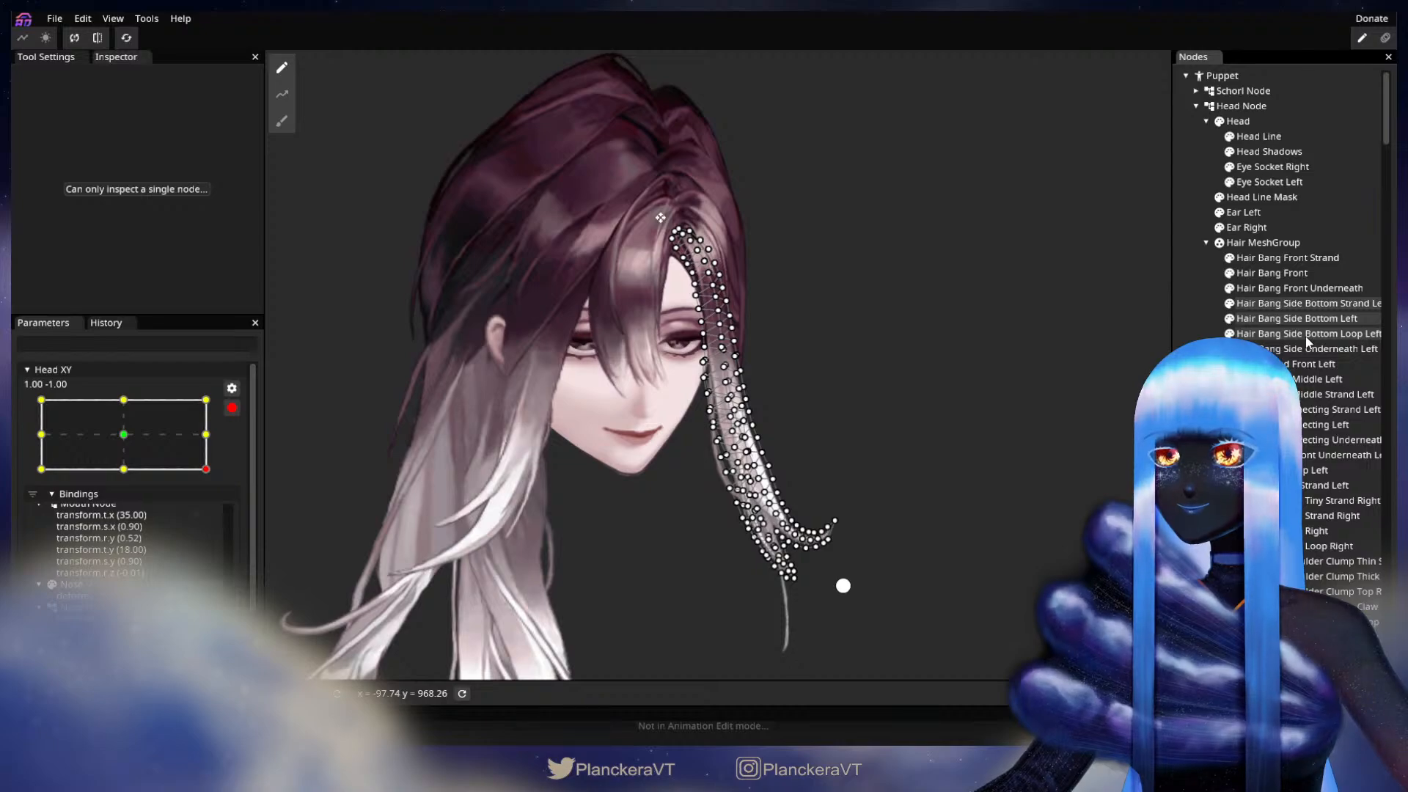
left_click(282, 121)
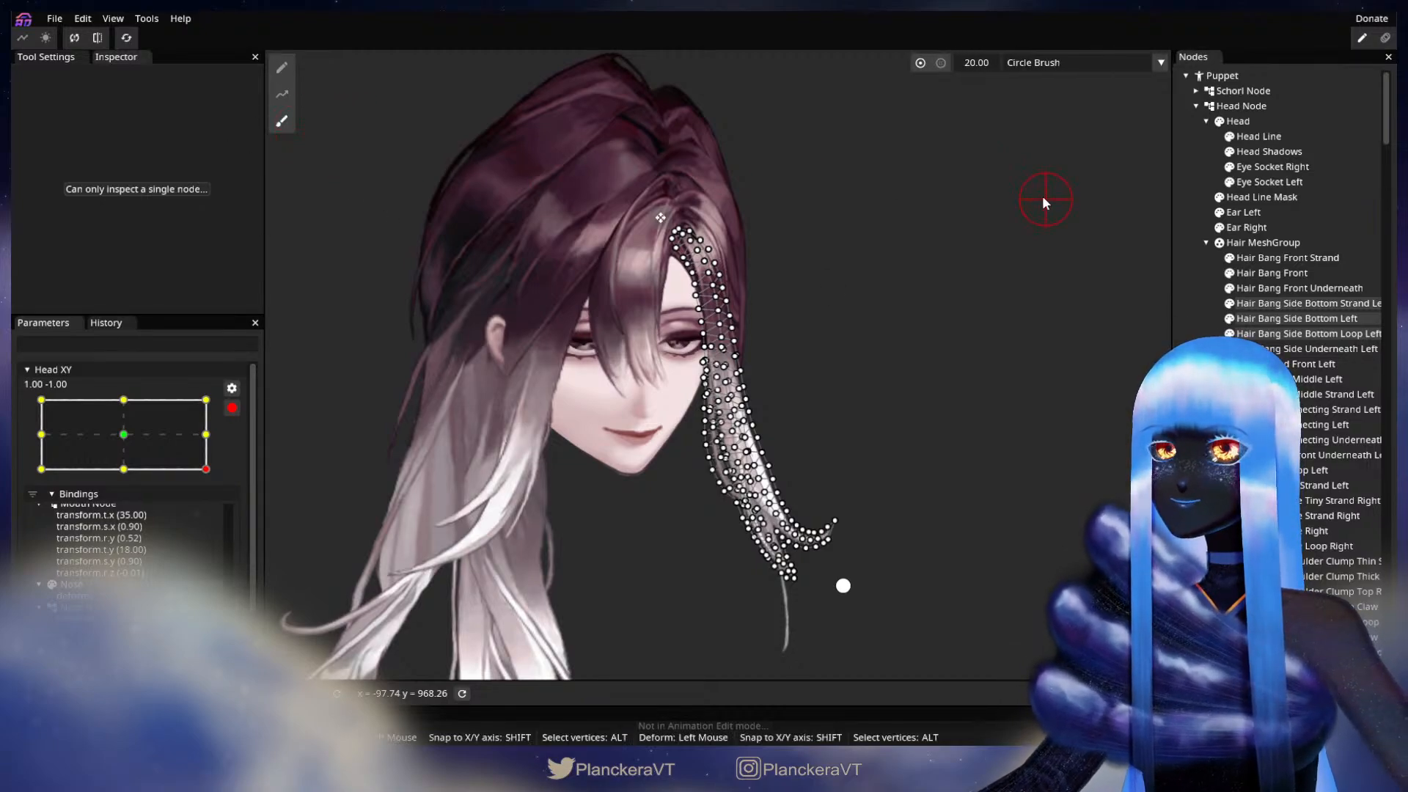
left_click_drag(972, 65, 1001, 63)
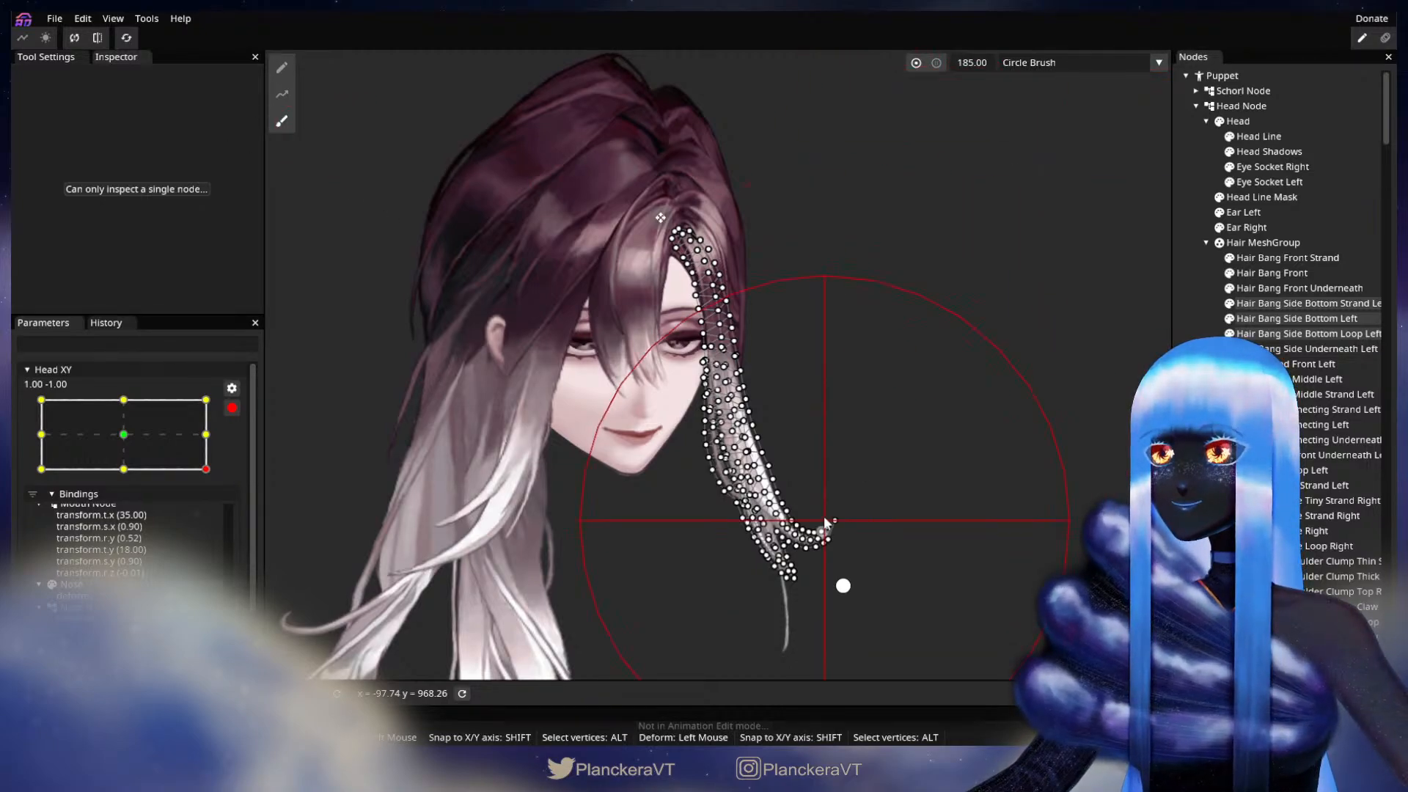
left_click_drag(773, 498, 771, 496)
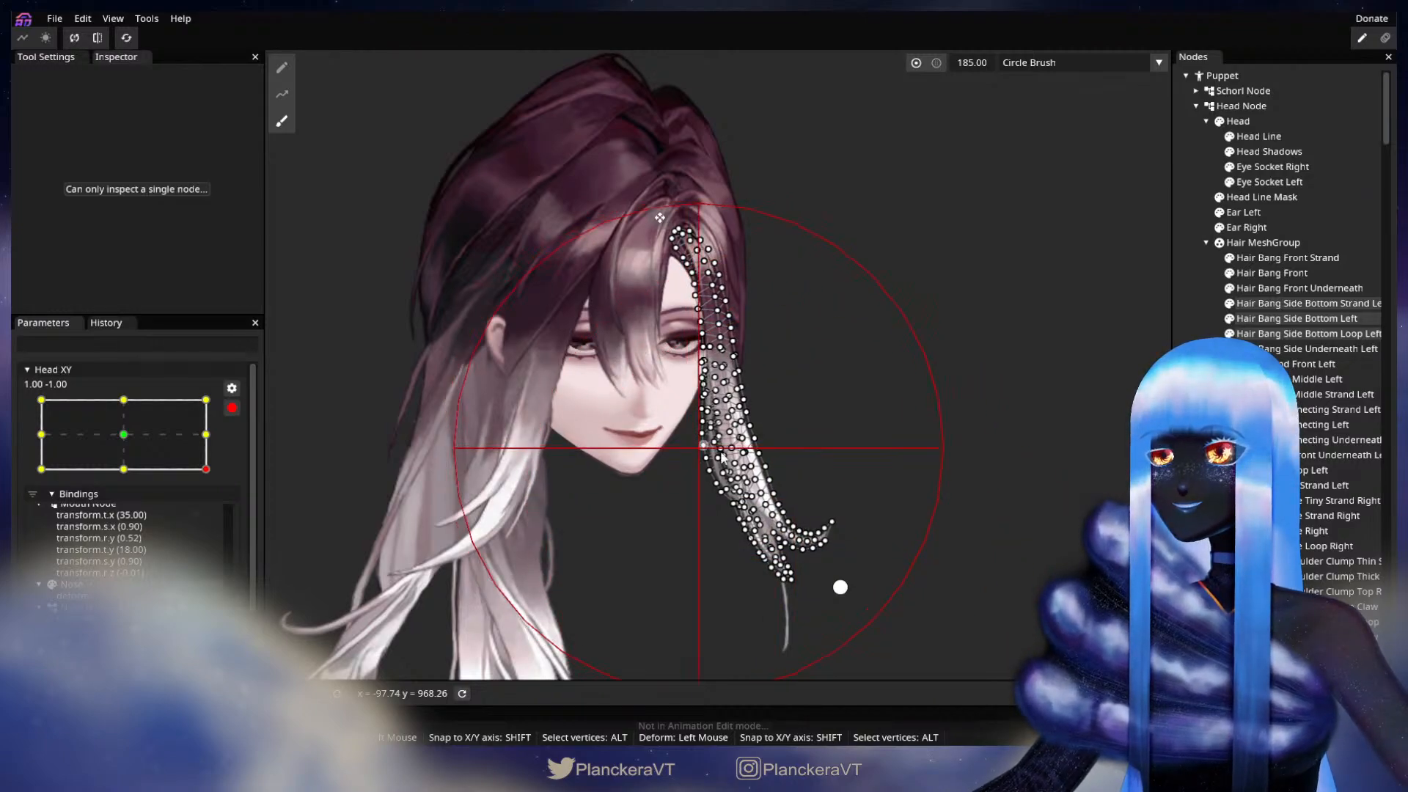
left_click(1206, 412)
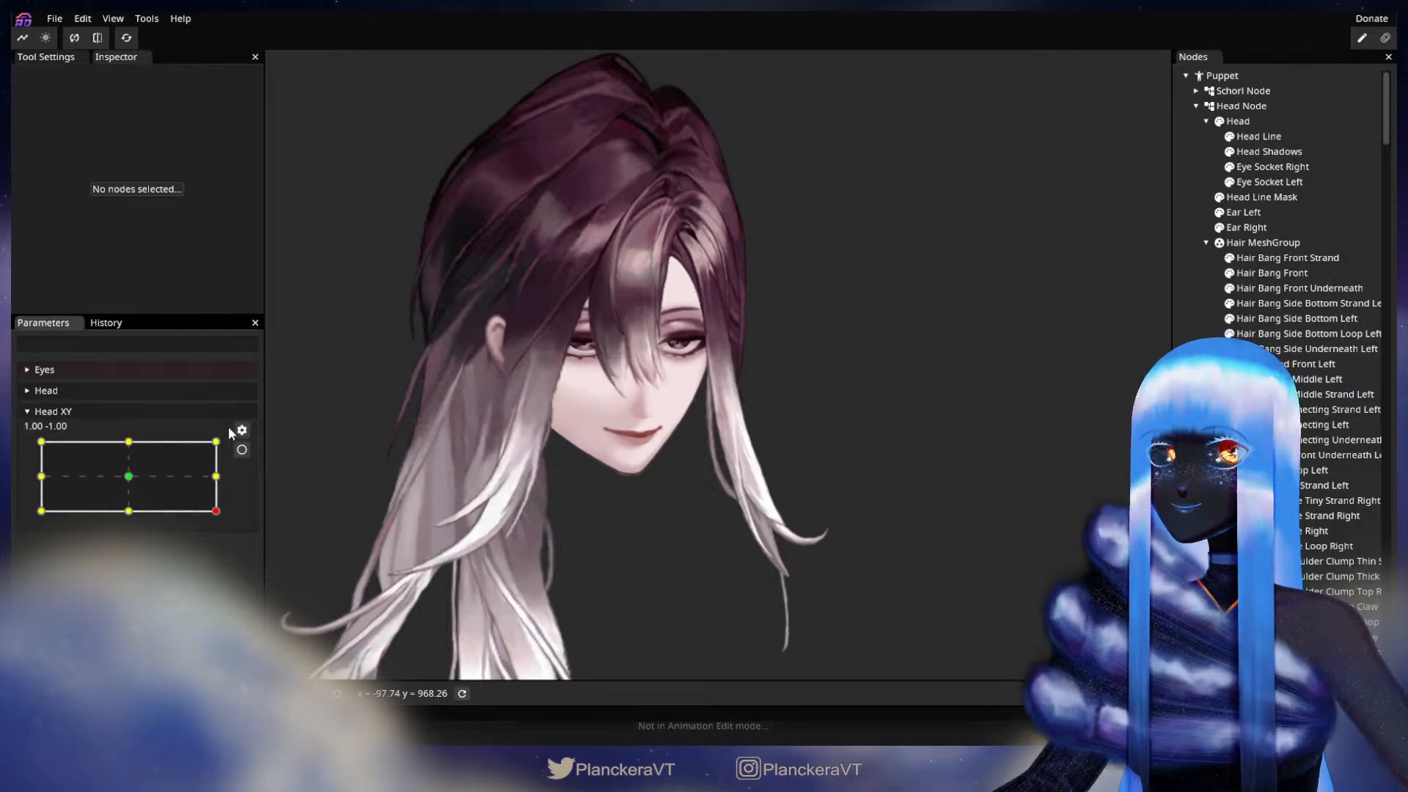
Step: Arm Head XY at 1.00, -1.00 and brush the lower ends of the three selected Hair Bang Side Bottom parts slightly further toward the face
left_click_drag(218, 512, 252, 520)
left_click(243, 452)
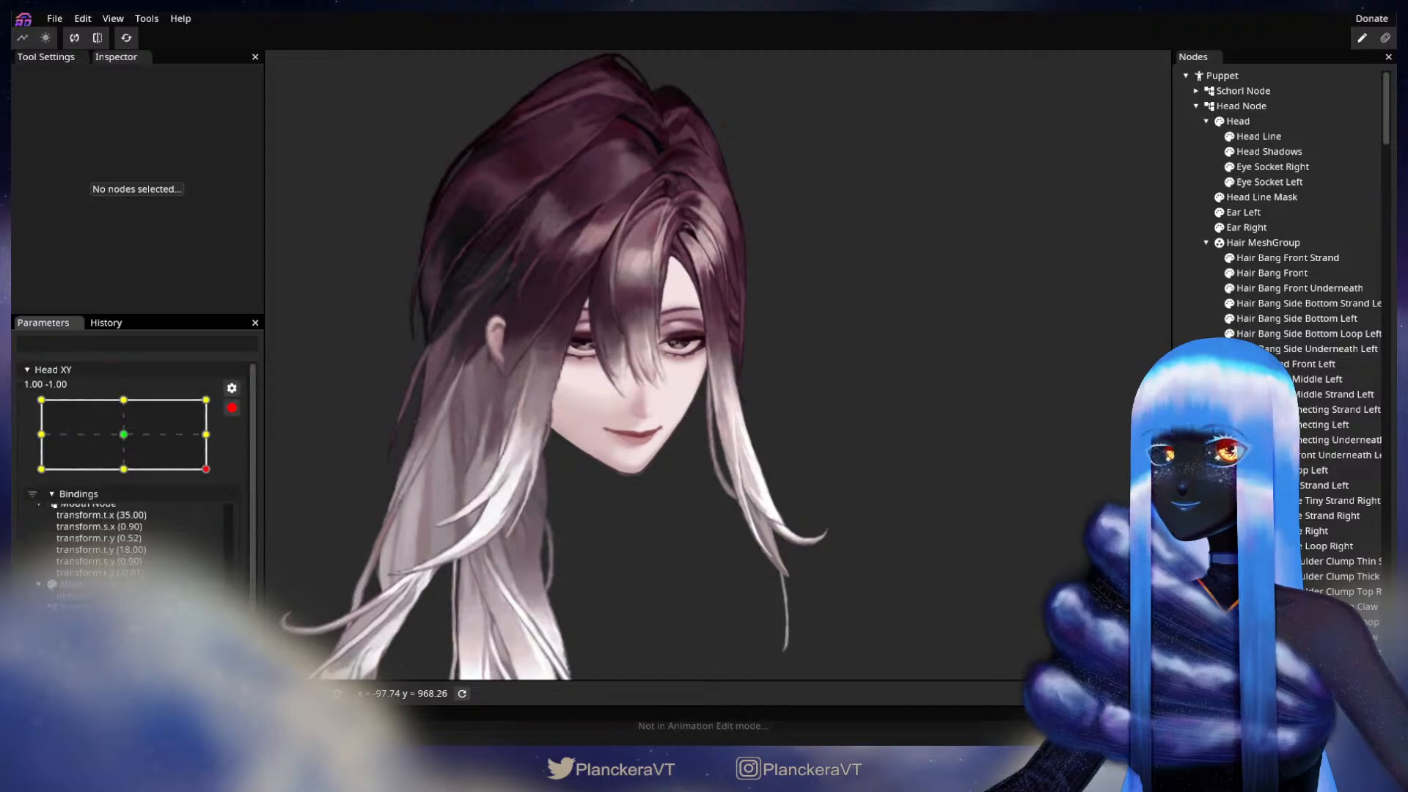
left_click(1309, 304)
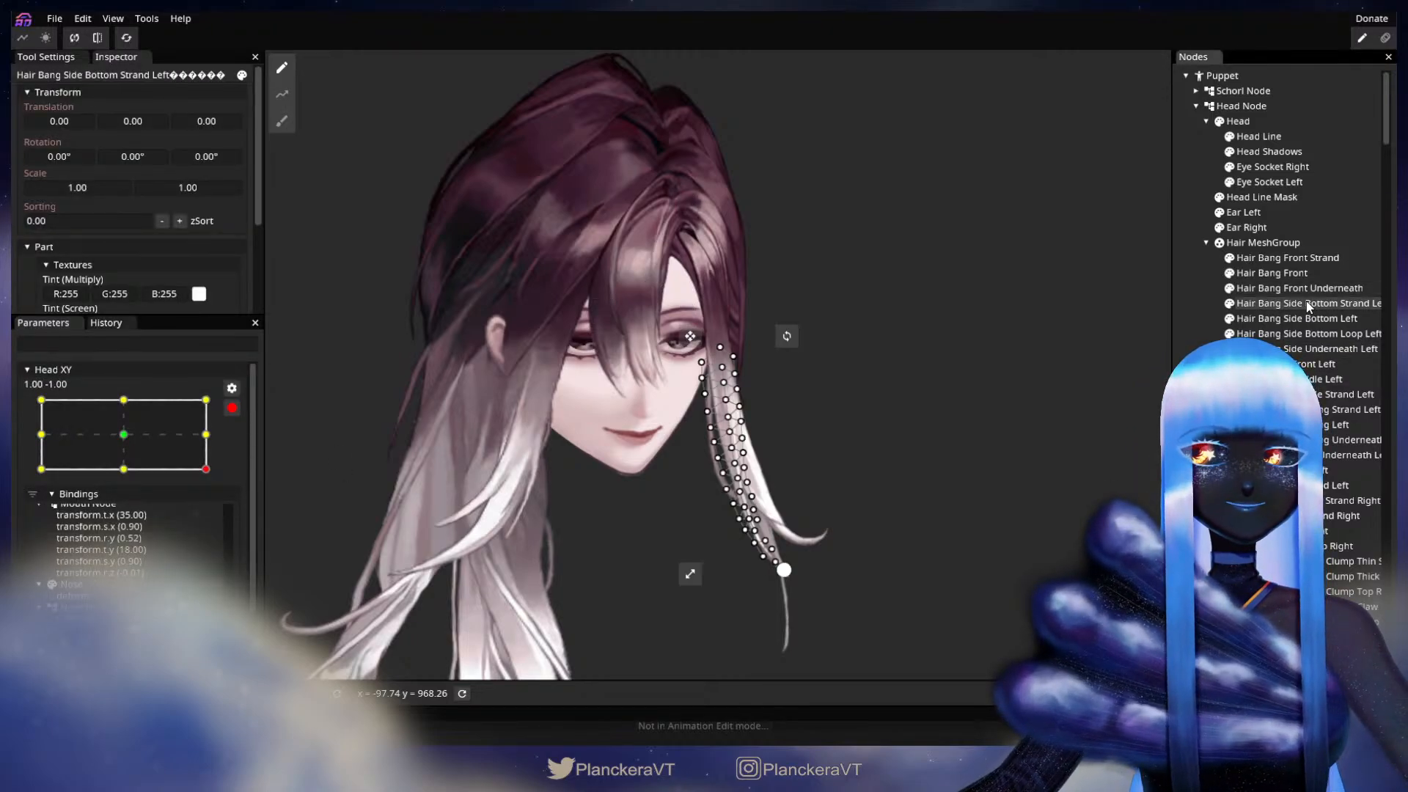
left_click(1309, 318, "ctrl")
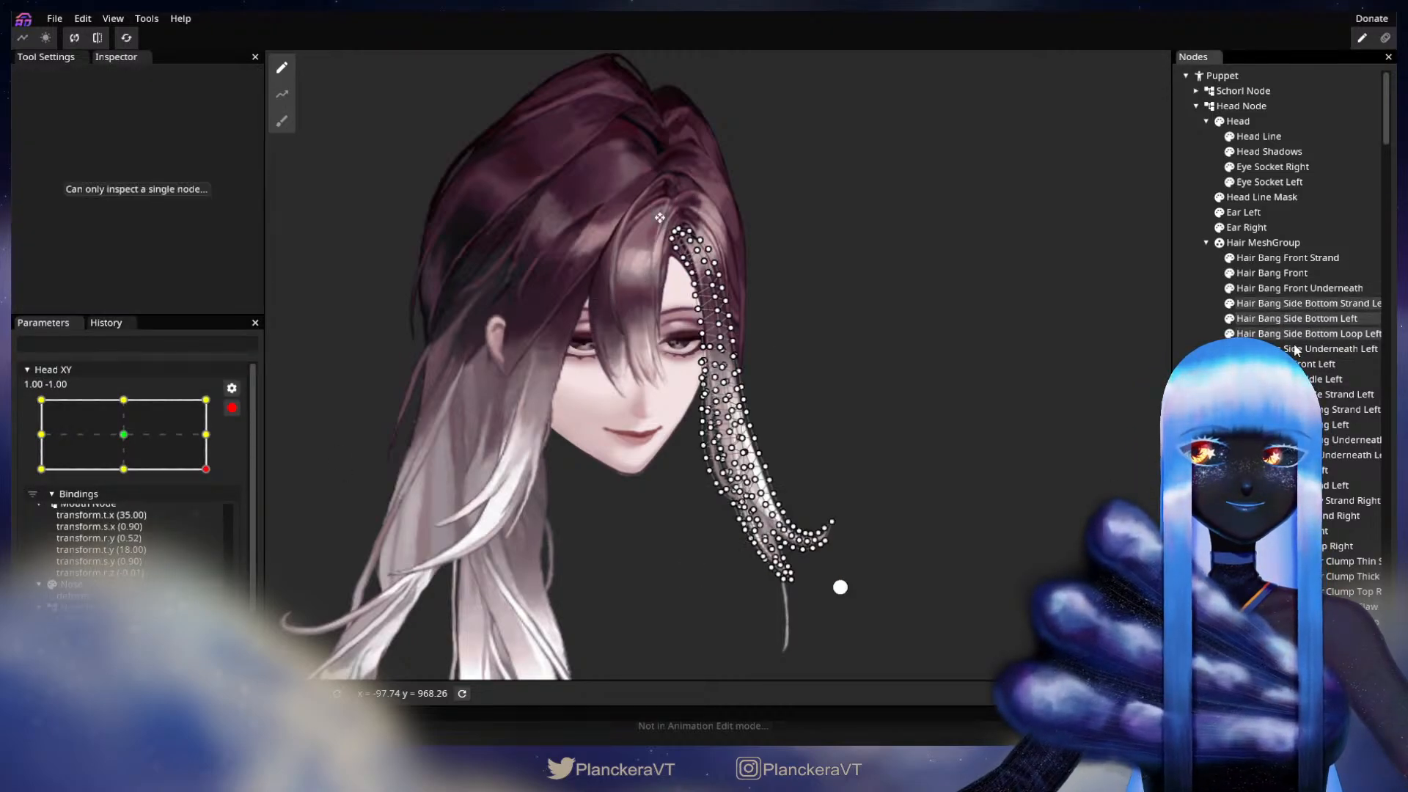
left_click(282, 121)
left_click_drag(768, 545, 769, 569)
left_click_drag(781, 633, 771, 632)
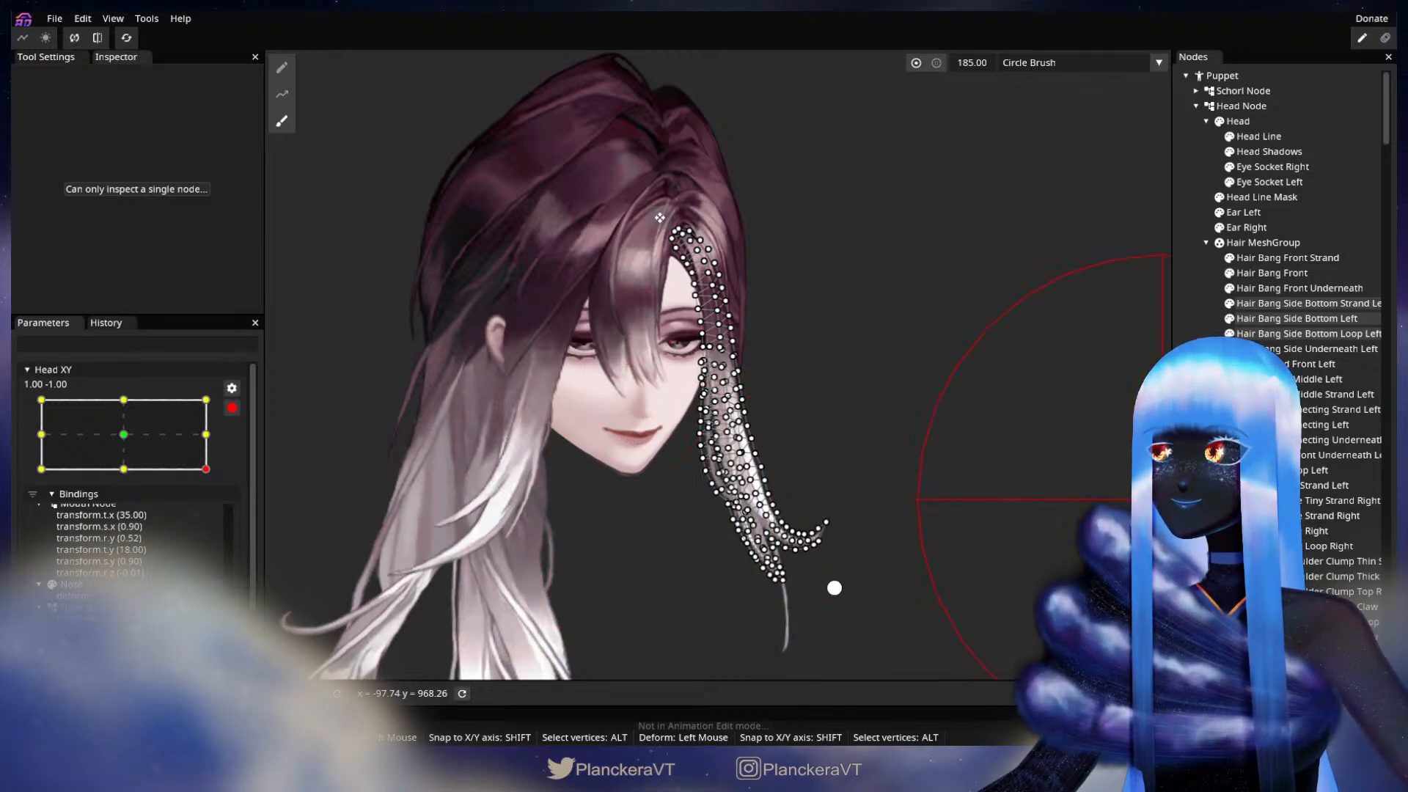
left_click(1194, 493)
Step: Disarm Head XY and test the head turn from 1.00, -1.00 past 1.00, 0.00 and across to -1.00, -1.00
left_click(233, 410)
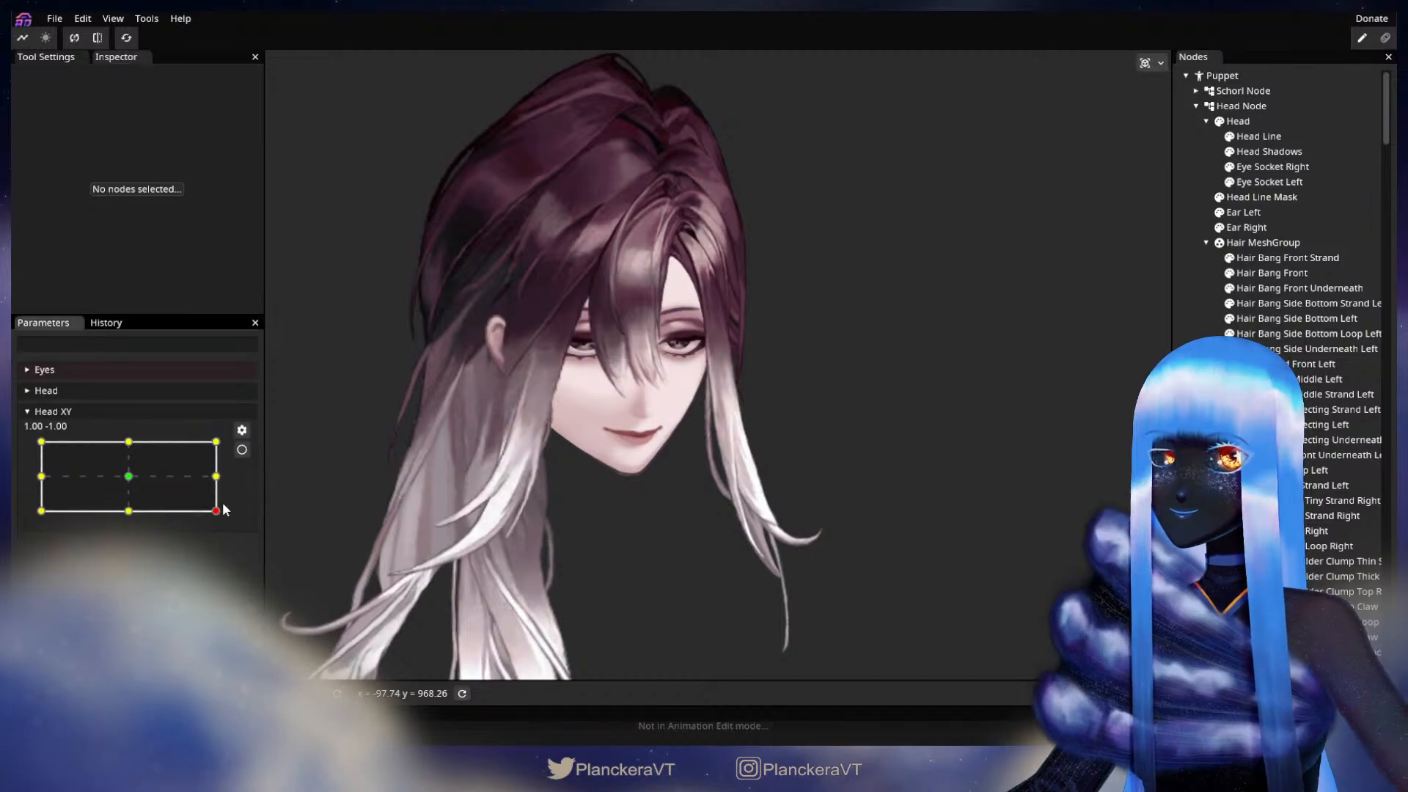
left_click_drag(222, 508, 262, 479)
left_click_drag(706, 269, 735, 329)
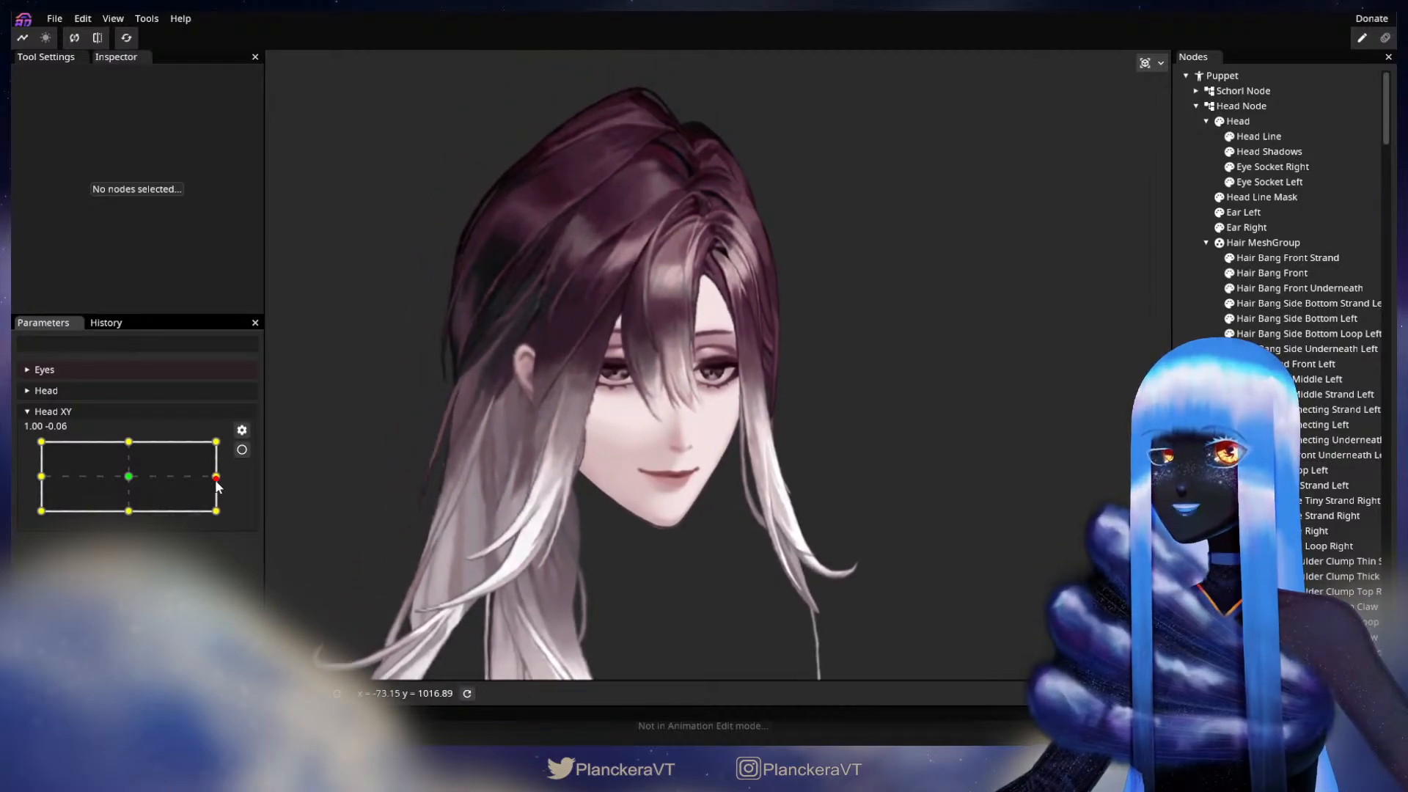
left_click_drag(218, 483, 41, 522)
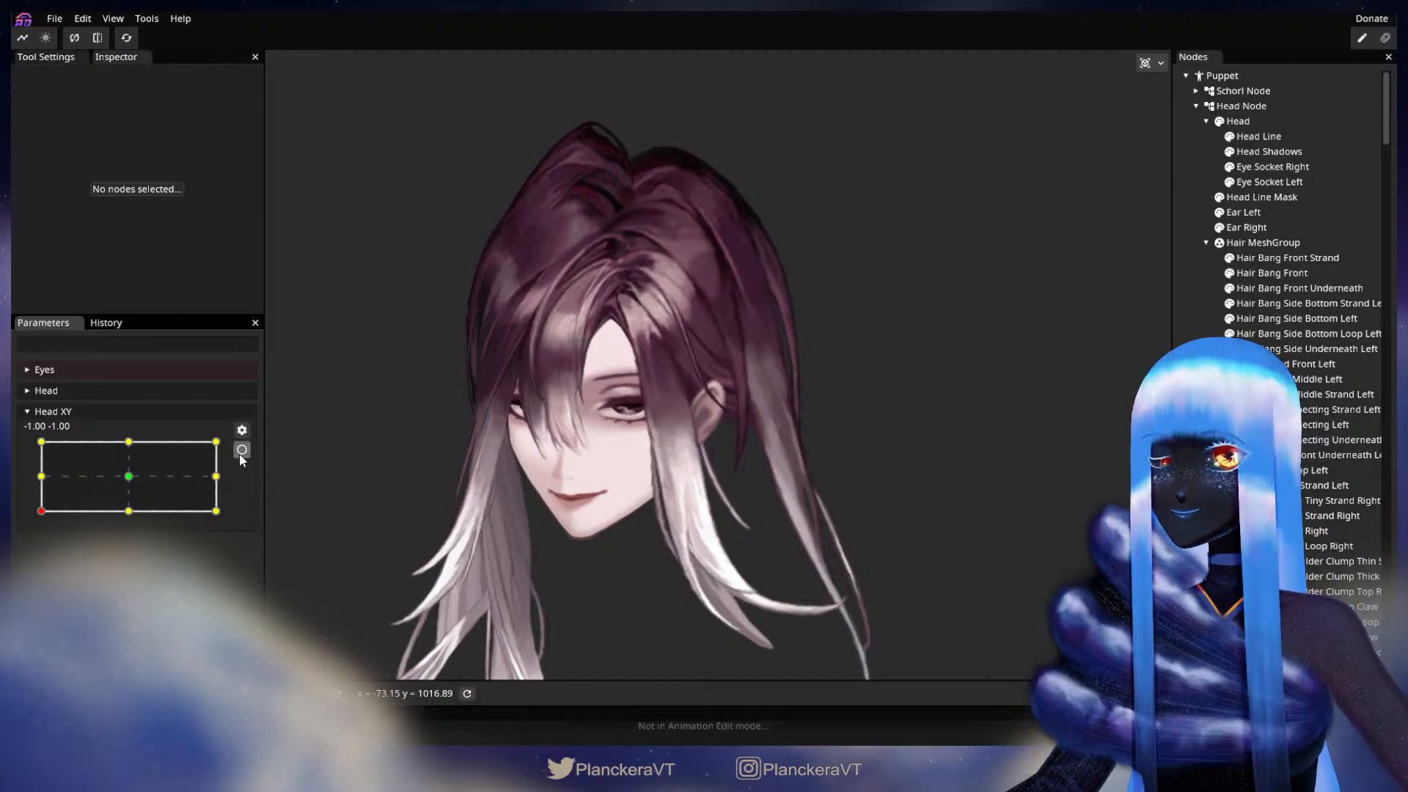
Step: Arm Head XY at -1.00, -1.00 and nudge Hair Bang Side Bottom Strand Left's inner edge slightly away from the face with the Circle Brush at size 50.00
left_click(242, 452)
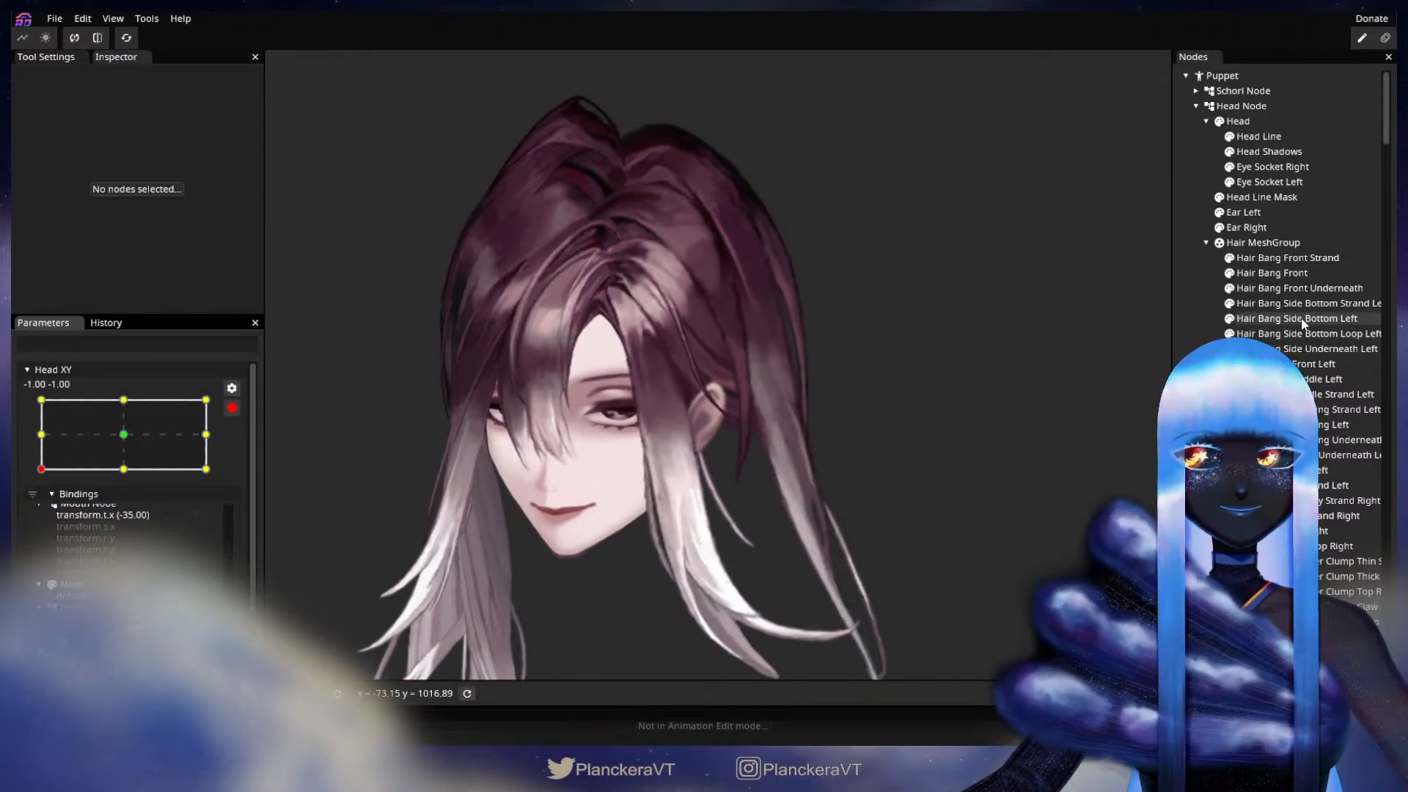
left_click(1298, 303)
scroll(895, 395, "up", 3)
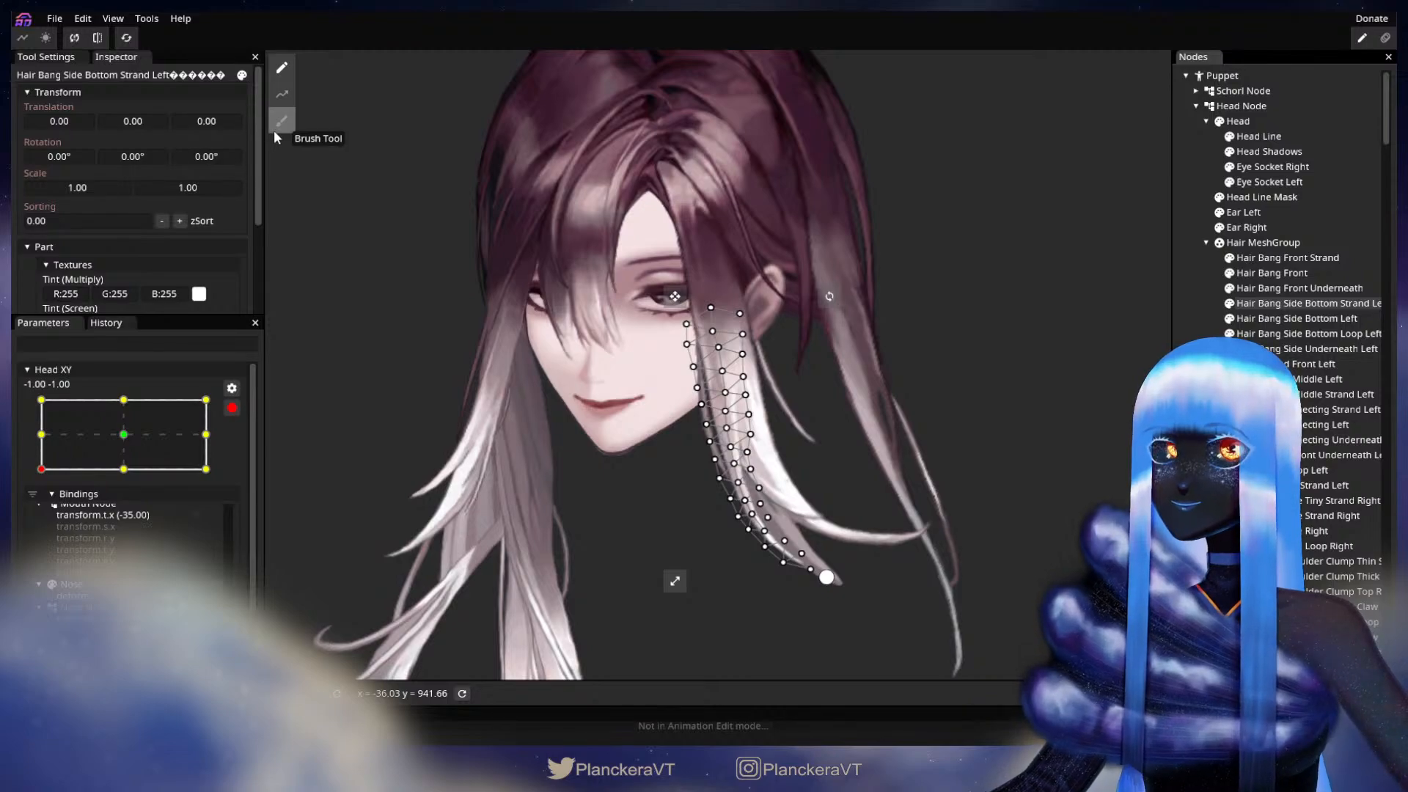
left_click(279, 129)
left_click_drag(980, 89, 873, 147)
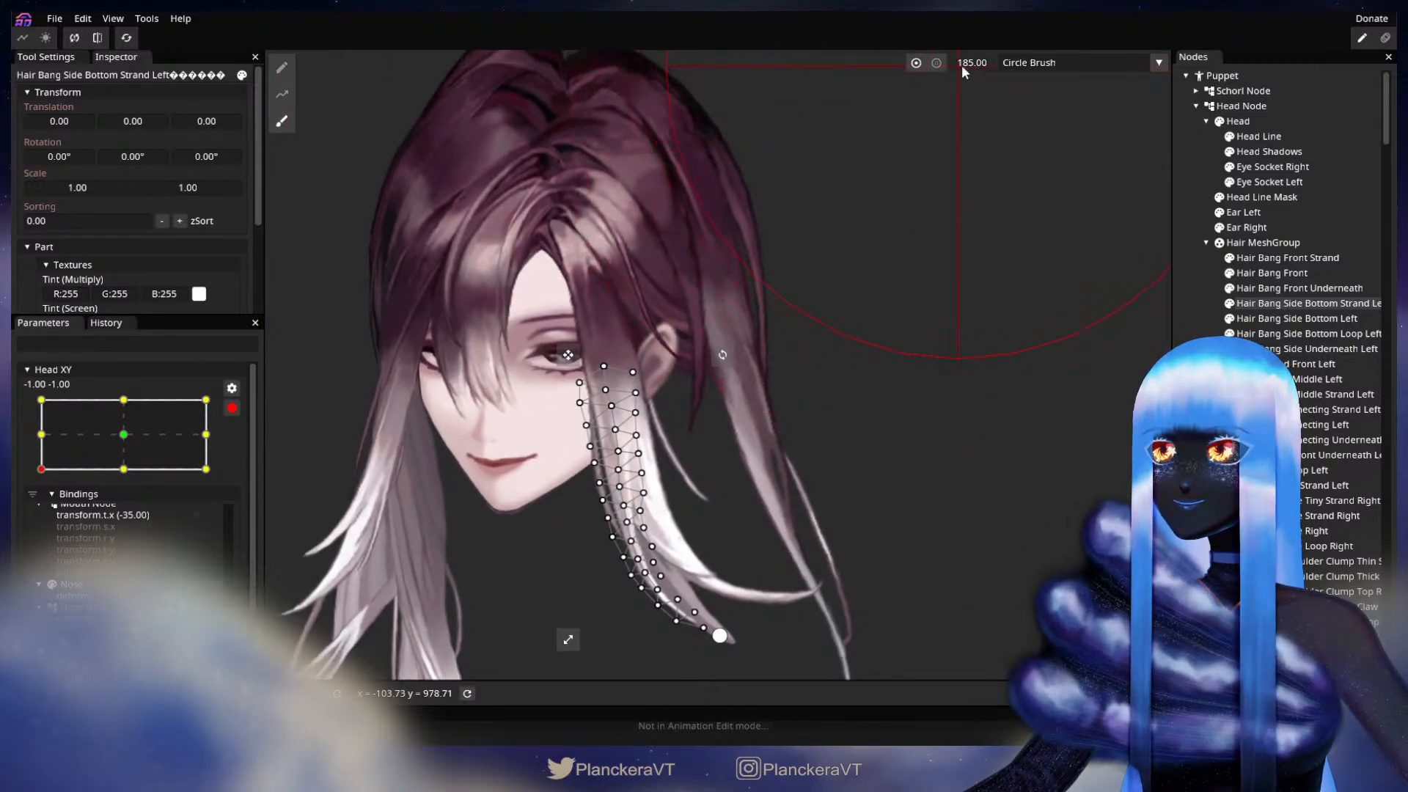
left_click_drag(849, 417, 950, 316)
scroll(836, 445, "up", 4)
left_click_drag(711, 416, 717, 416)
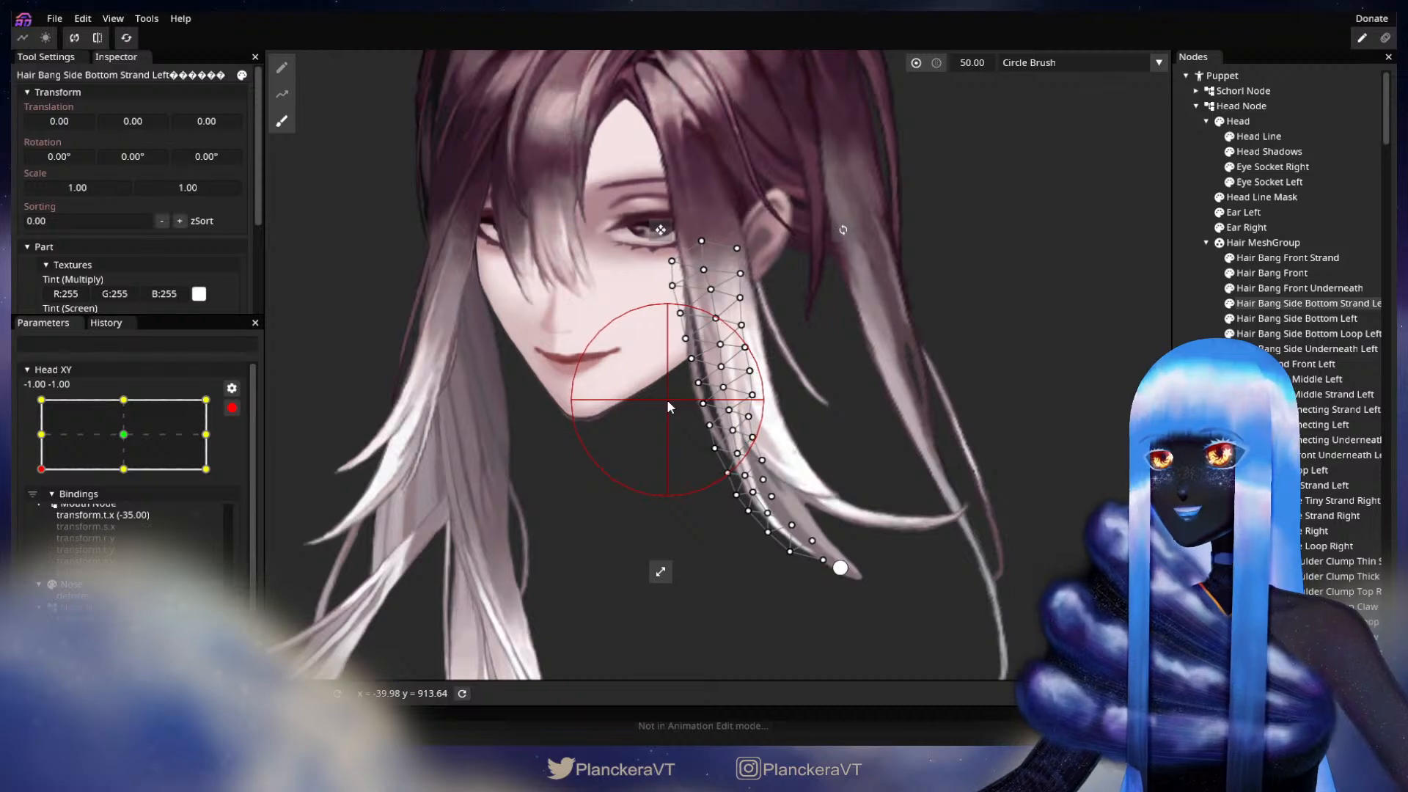
left_click_drag(670, 400, 674, 398)
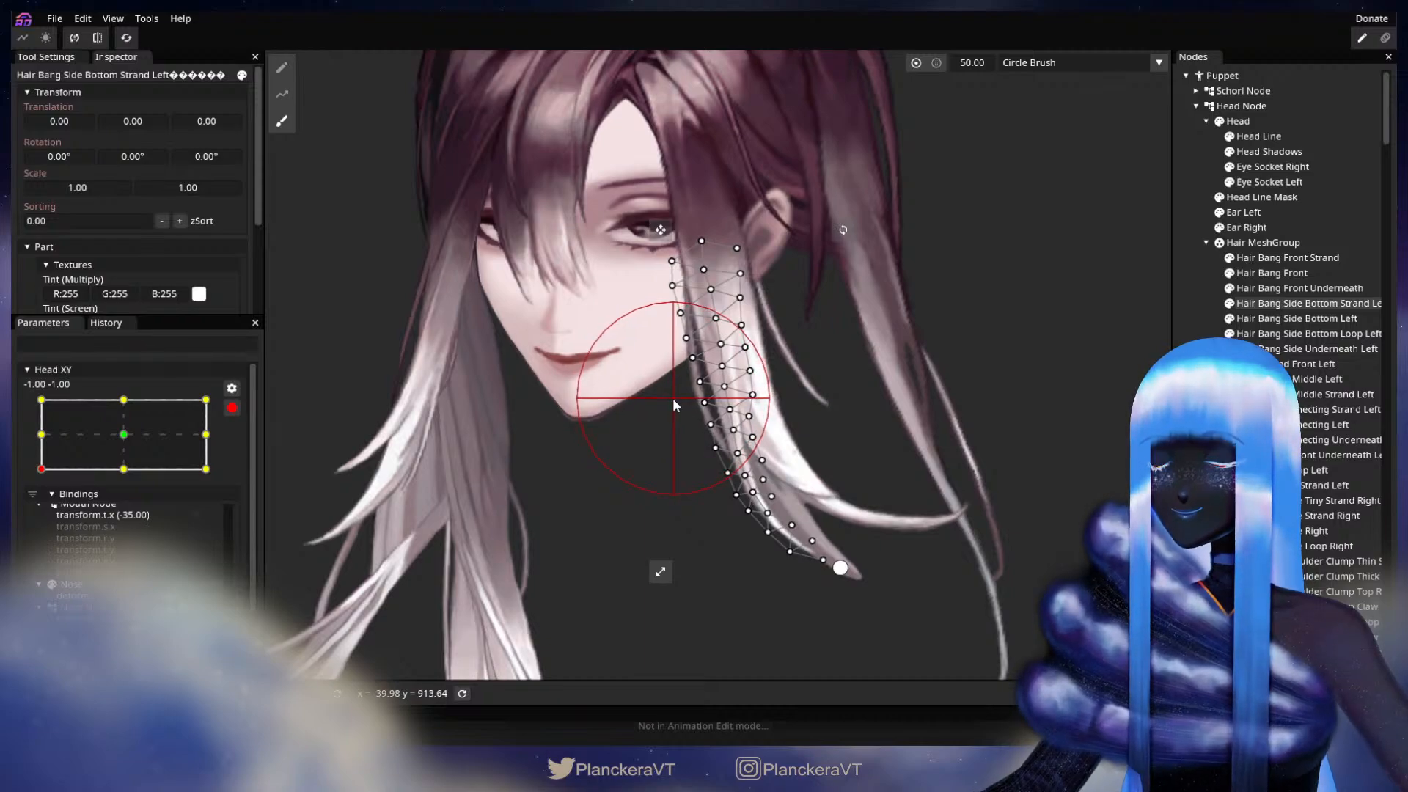
left_click(1194, 422)
scroll(753, 390, "down", 3)
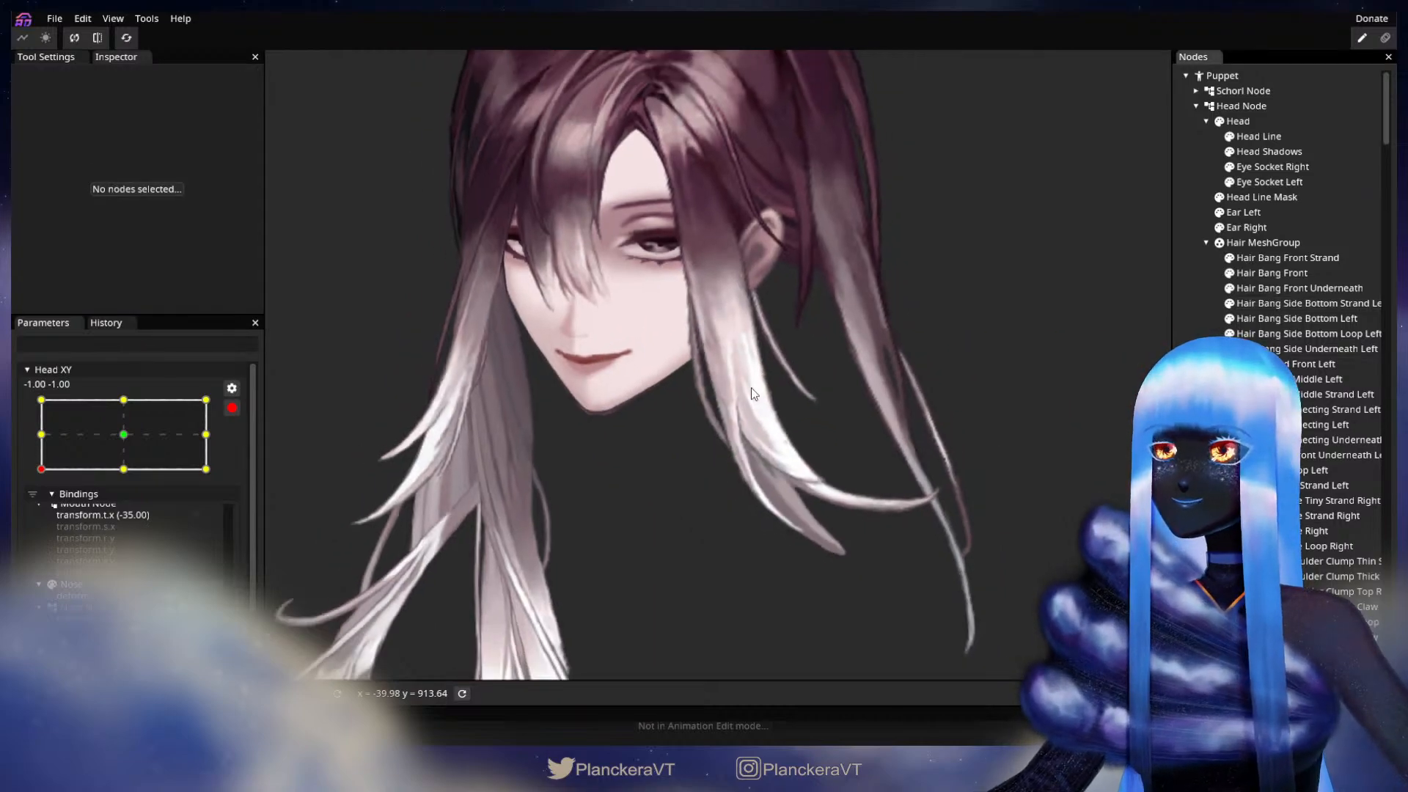
scroll(773, 447, "down", 2)
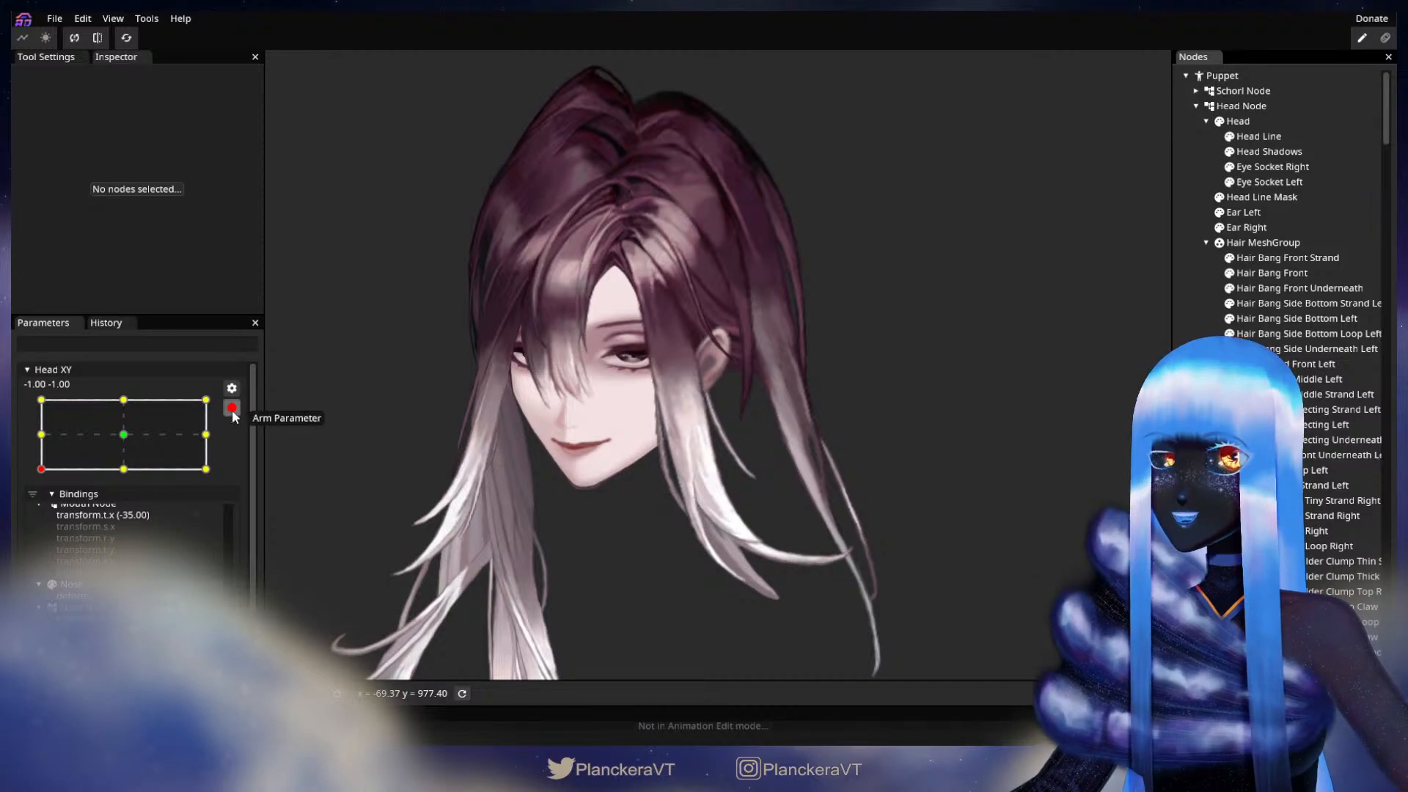
Step: Disarm Head XY and test small movements around -1.00, -1.00 to check the side strand along the jaw
left_click(232, 408)
mouse_move(41, 513)
left_mouse_down()
mouse_move(41, 480)
mouse_move(41, 511)
left_mouse_up()
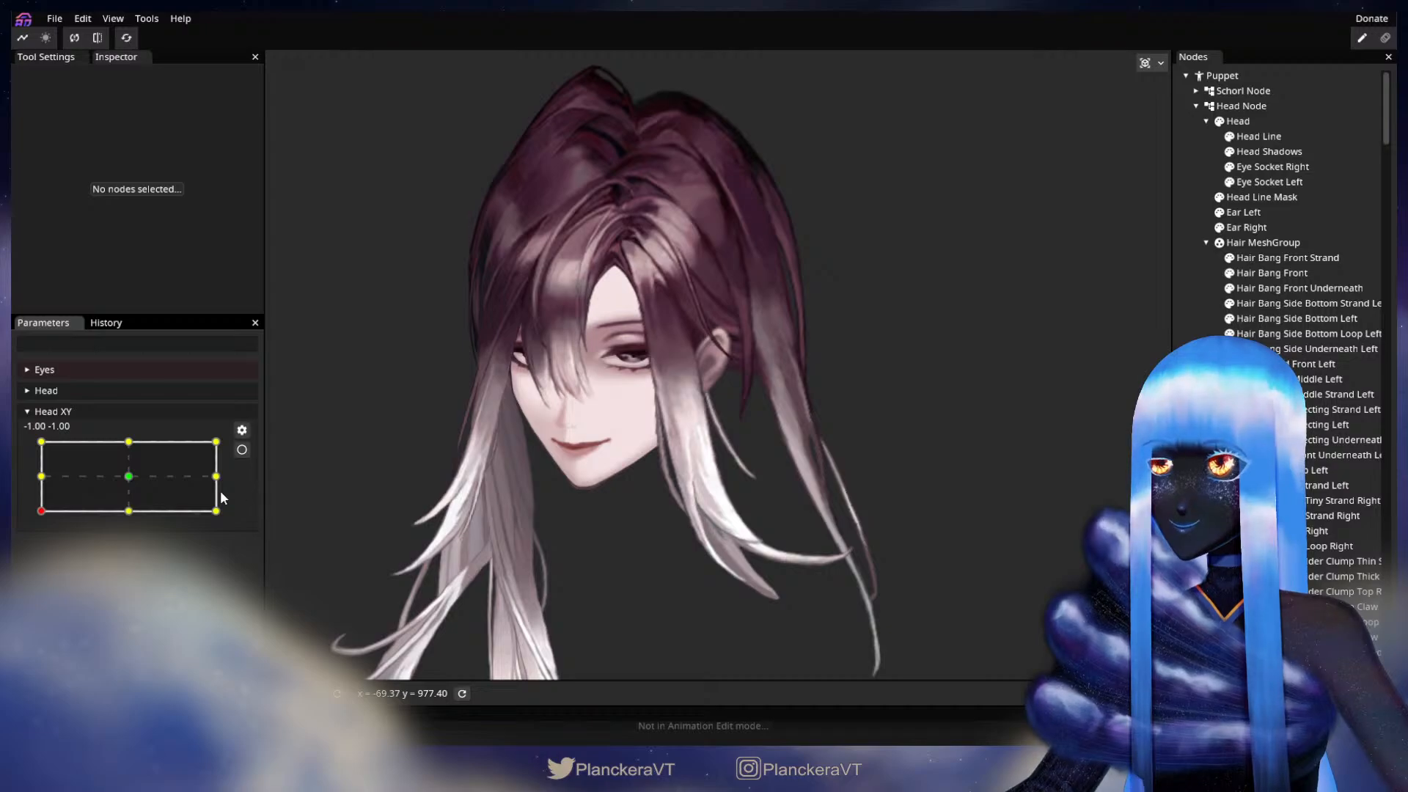
mouse_move(39, 514)
left_mouse_down()
mouse_move(39, 483)
mouse_move(41, 511)
left_mouse_up()
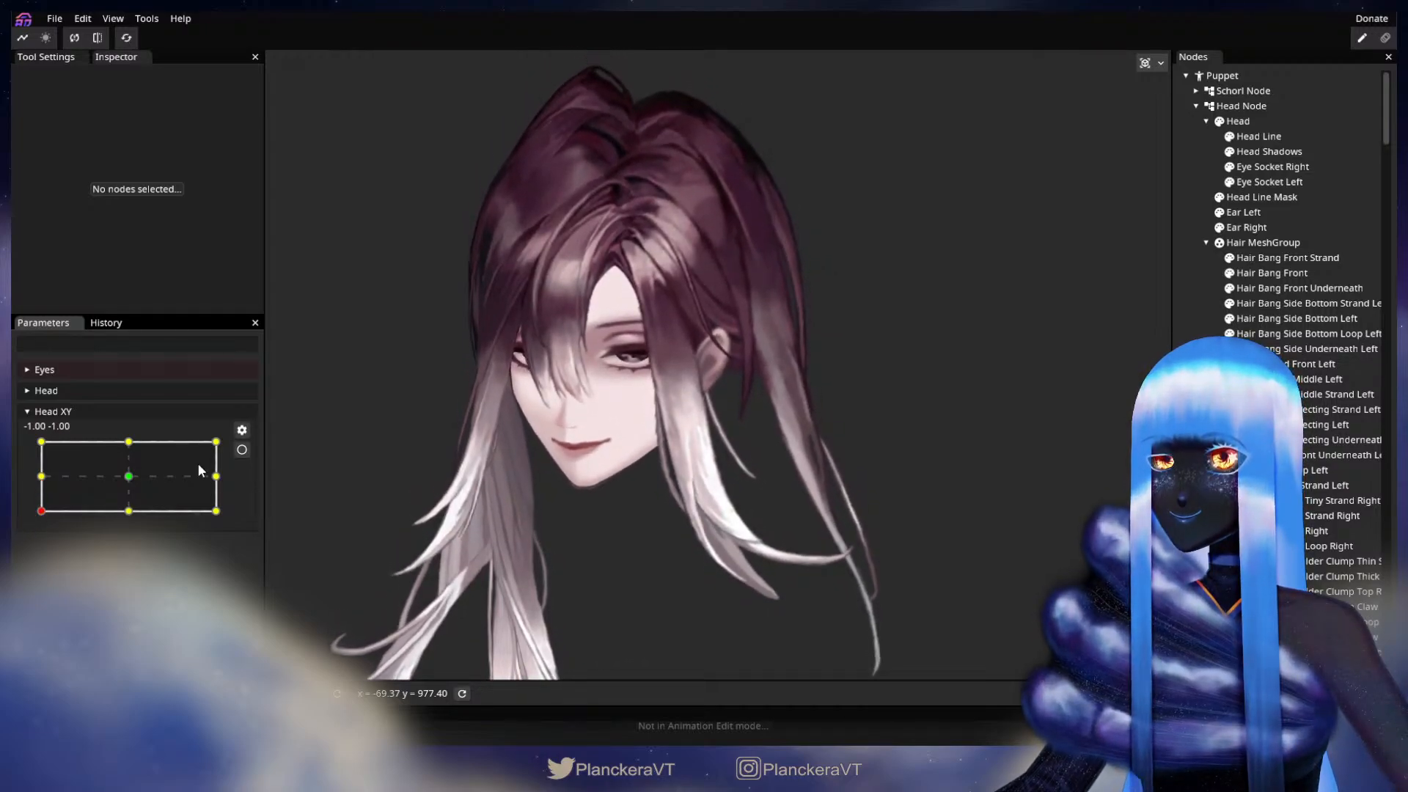
Step: Arm Head XY, refine Hair Bang Side Bottom Strand Left beside the chin with the Circle Brush at size 44.00, and test the disarmed movement
left_click(241, 450)
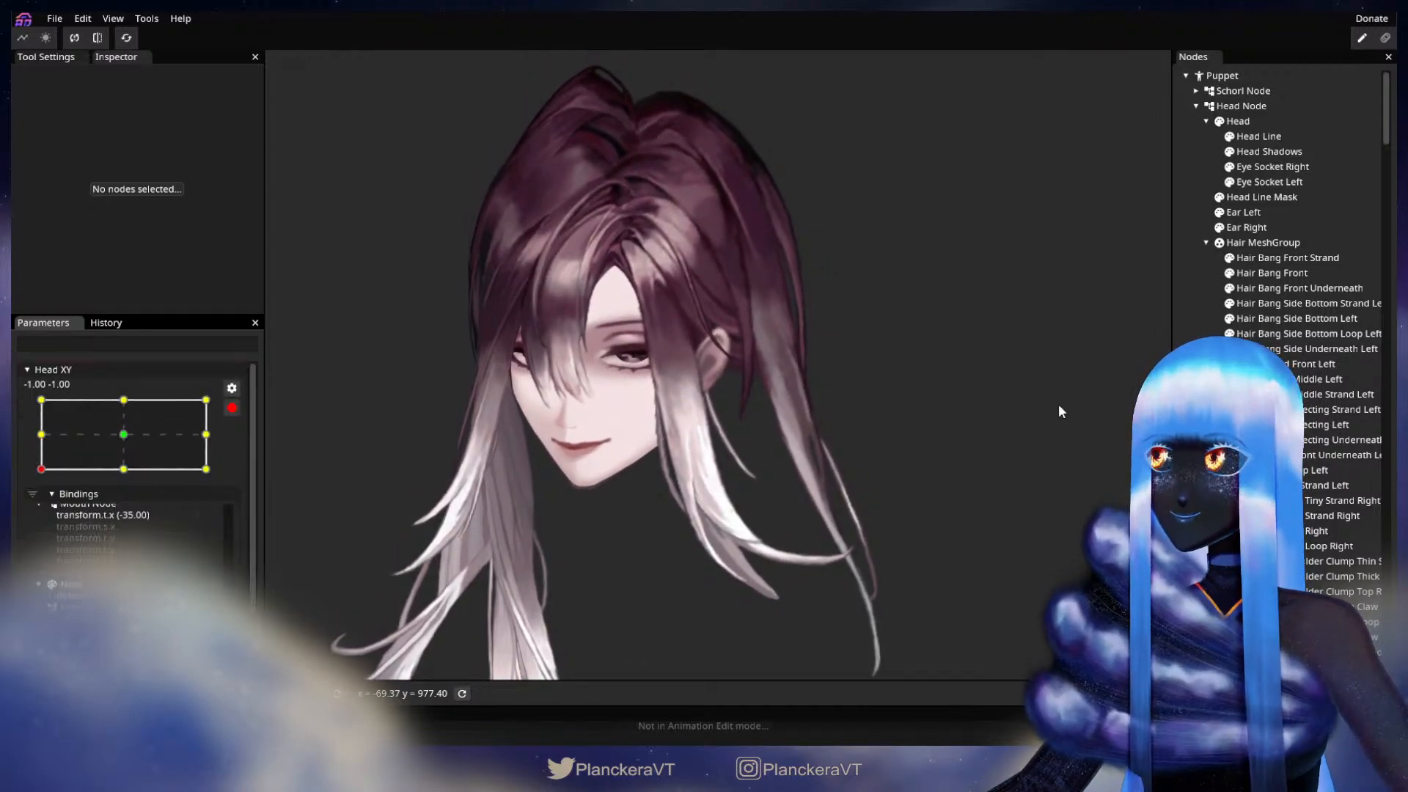
left_click(1295, 305)
scroll(922, 470, "up", 1)
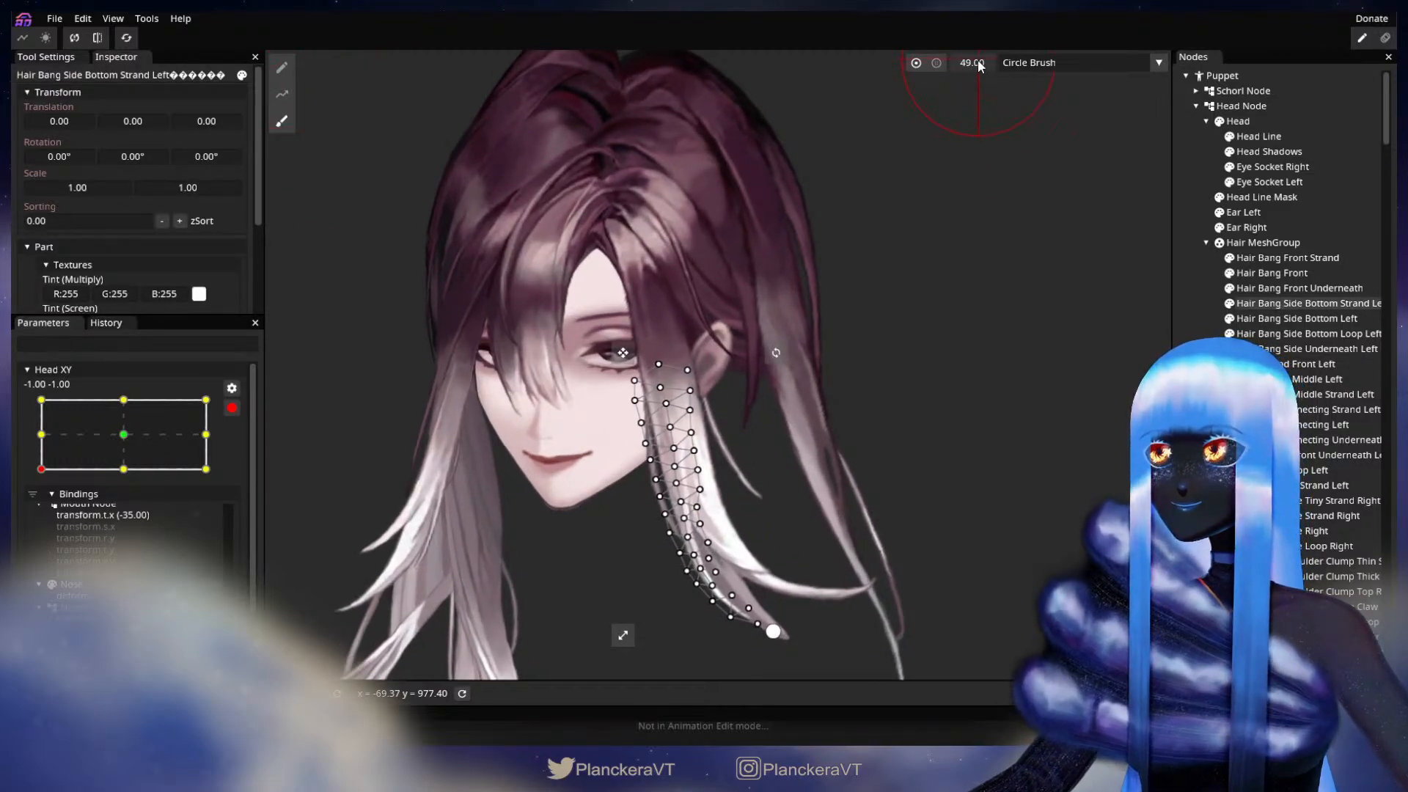
scroll(836, 406, "up", 1)
left_click_drag(927, 273, 939, 126)
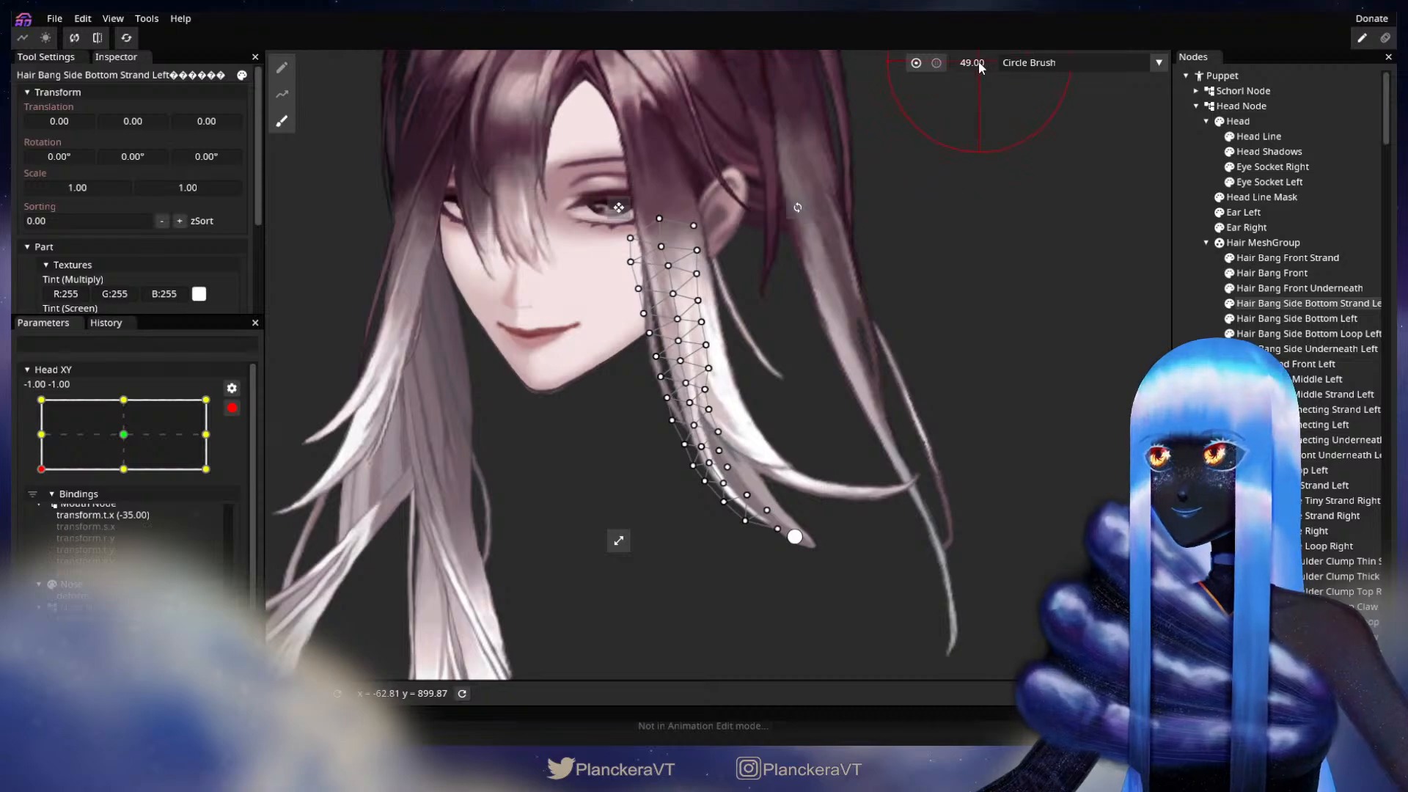
scroll(917, 293, "up", 1)
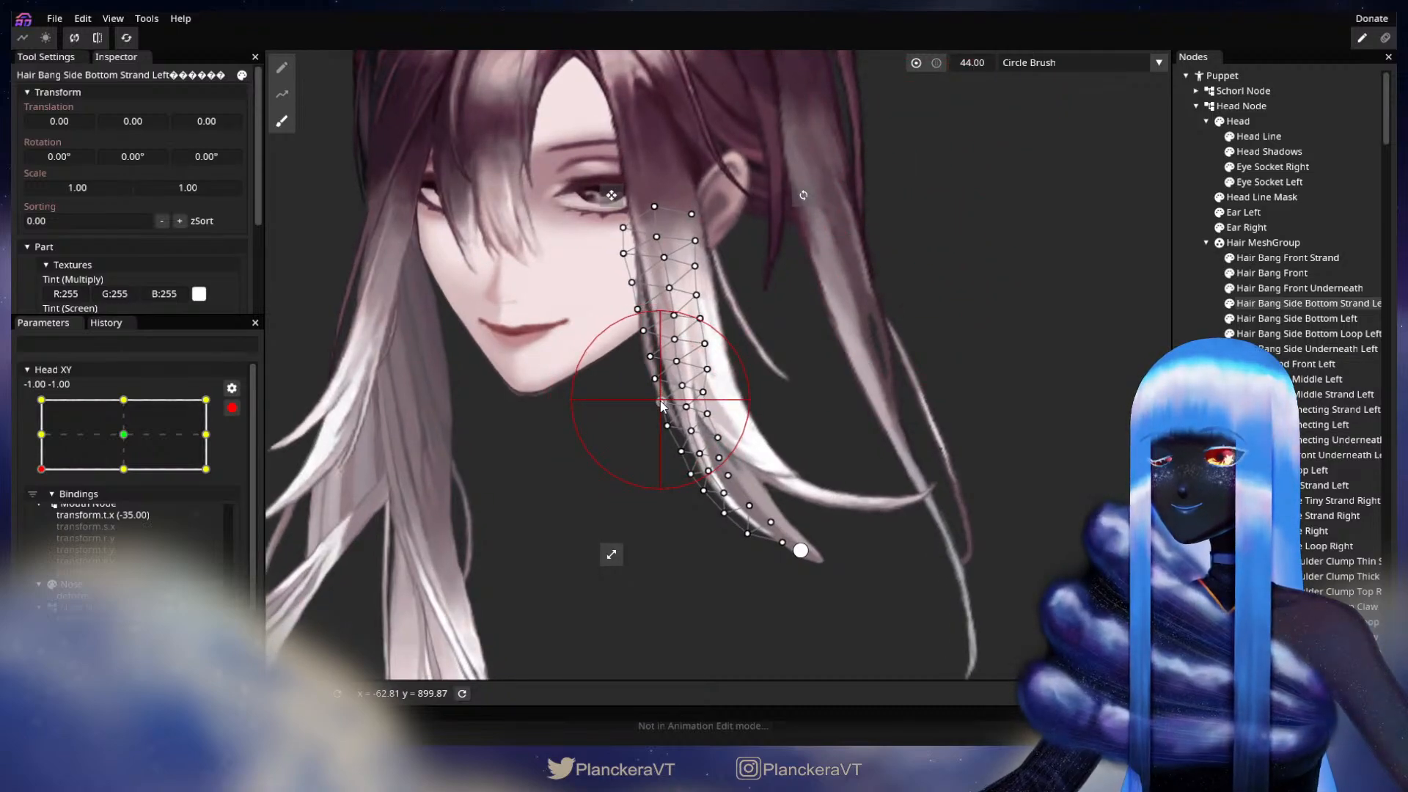
left_click(1197, 389)
scroll(794, 438, "down", 5)
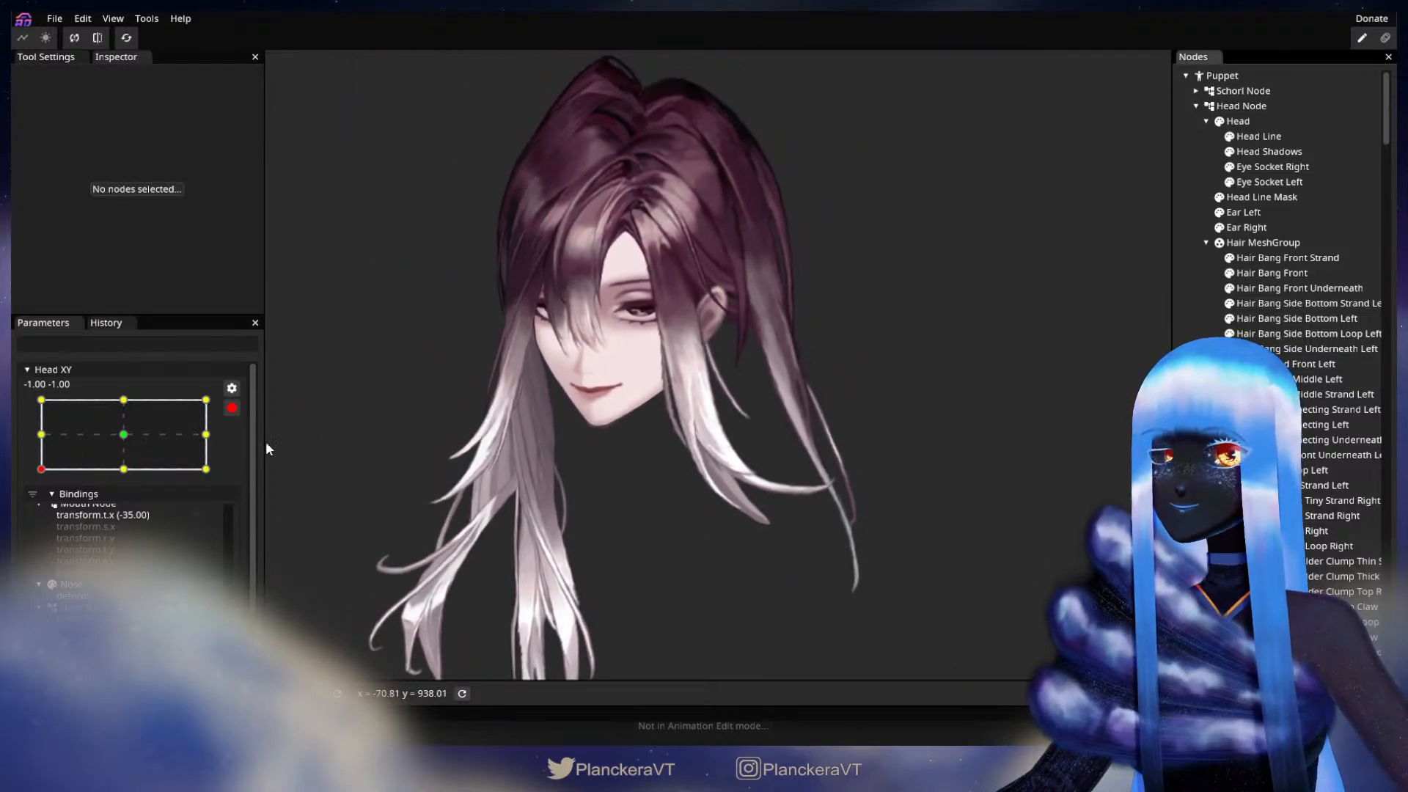
left_click(232, 408)
left_click_drag(42, 512, 12, 517)
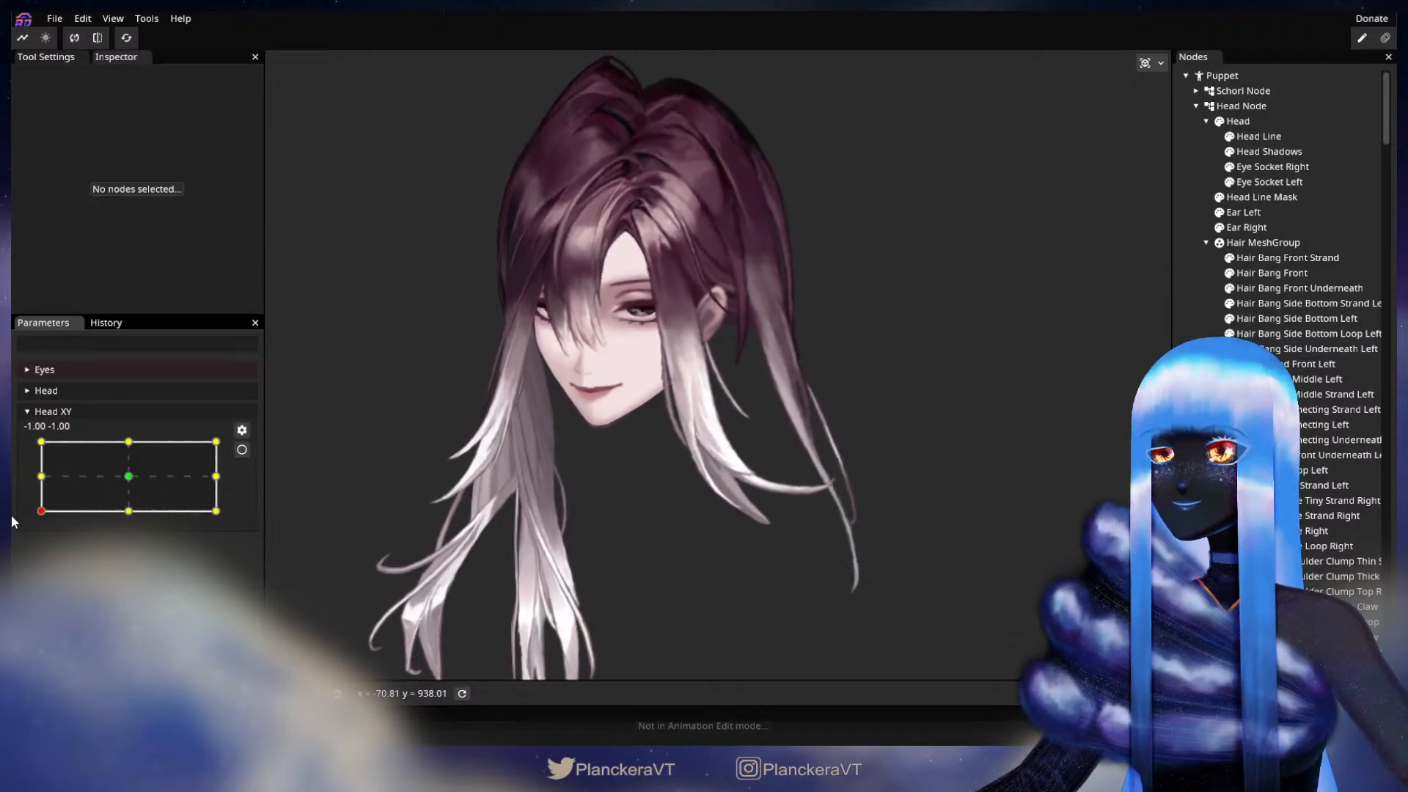
Step: Rearm Head XY at -1.00, -1.00, retouch Hair Bang Side Bottom Strand Left with the size 44.00 brush, and test the turn toward -1.00, 0.00 disarmed
left_click(242, 449)
left_click(1309, 303)
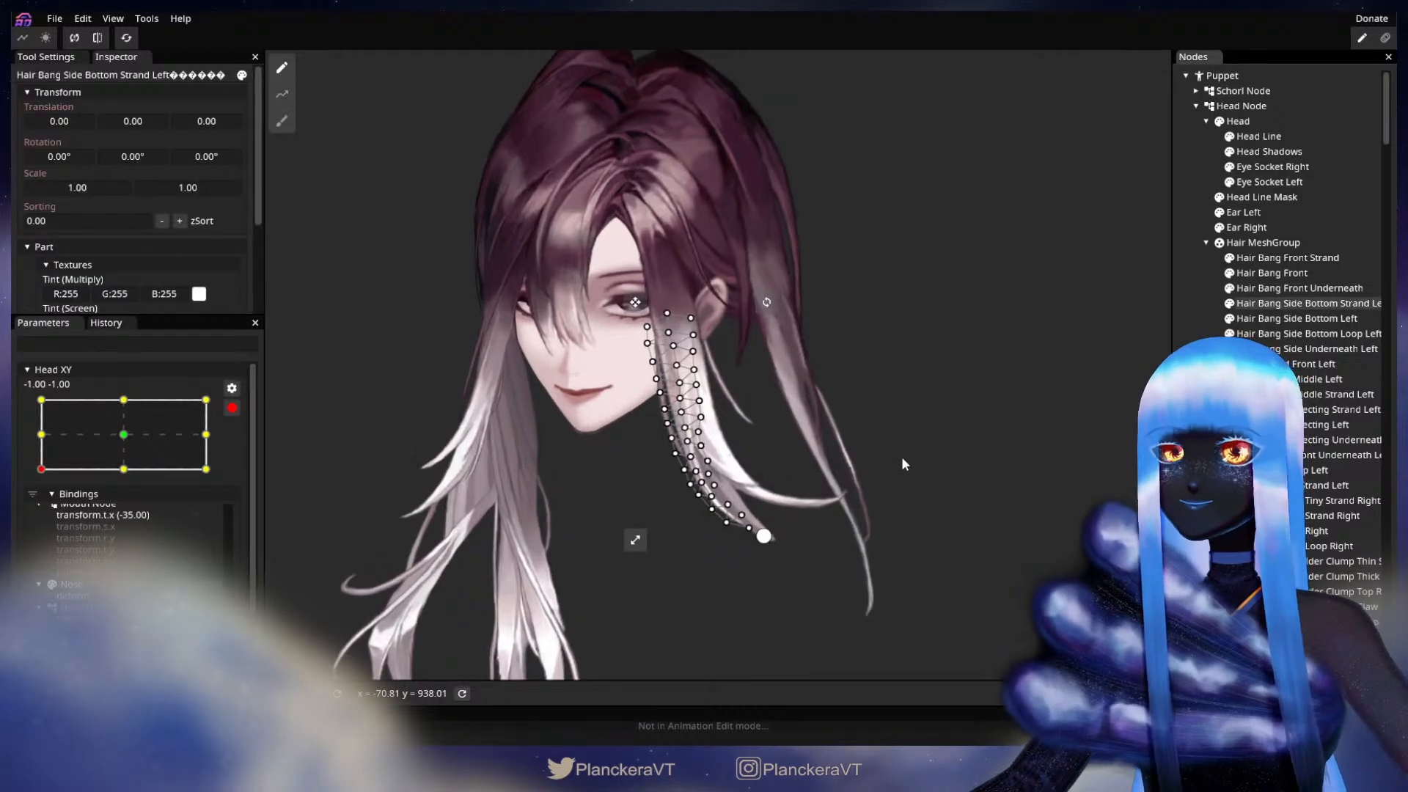
left_click(282, 121)
scroll(892, 415, "up", 2)
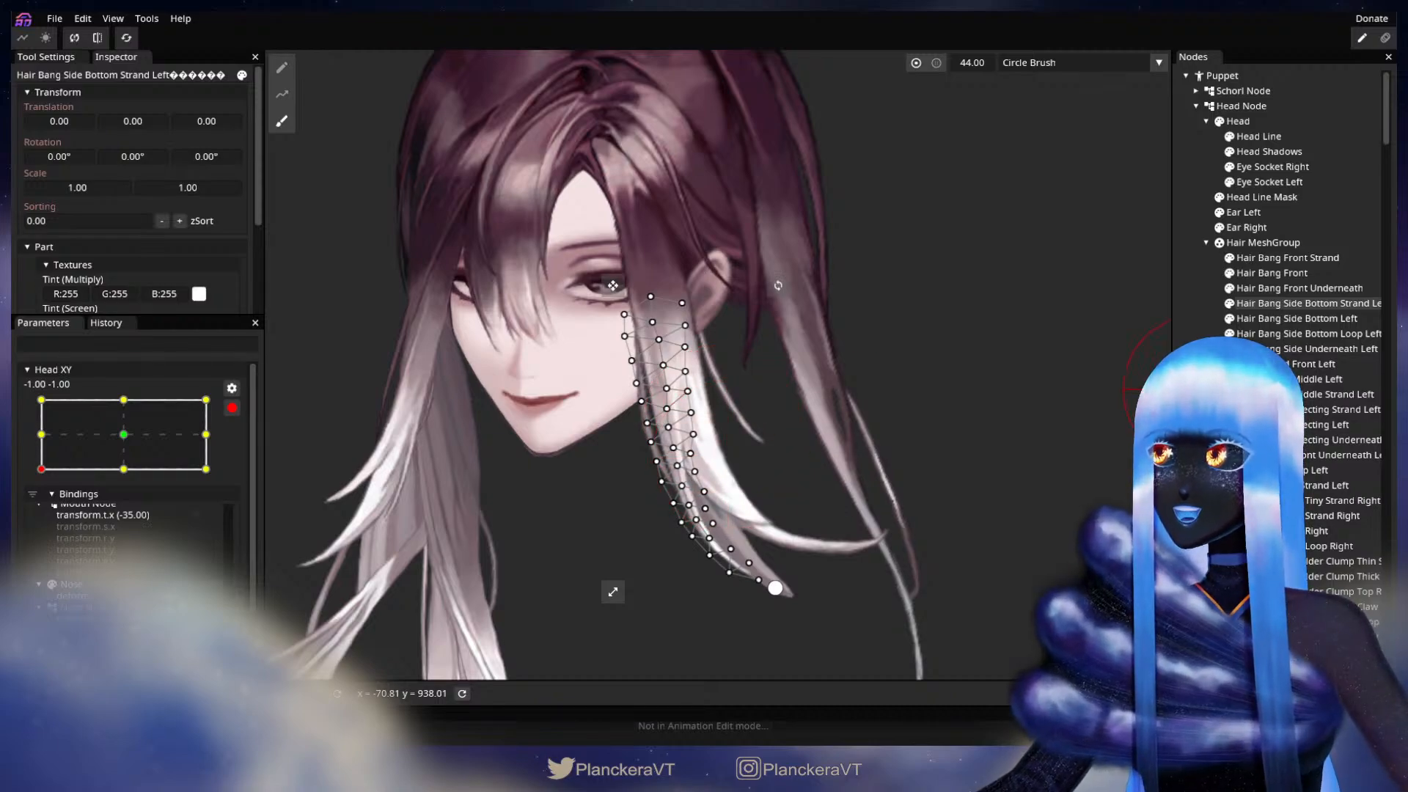
left_click(1198, 388)
scroll(910, 434, "down", 3)
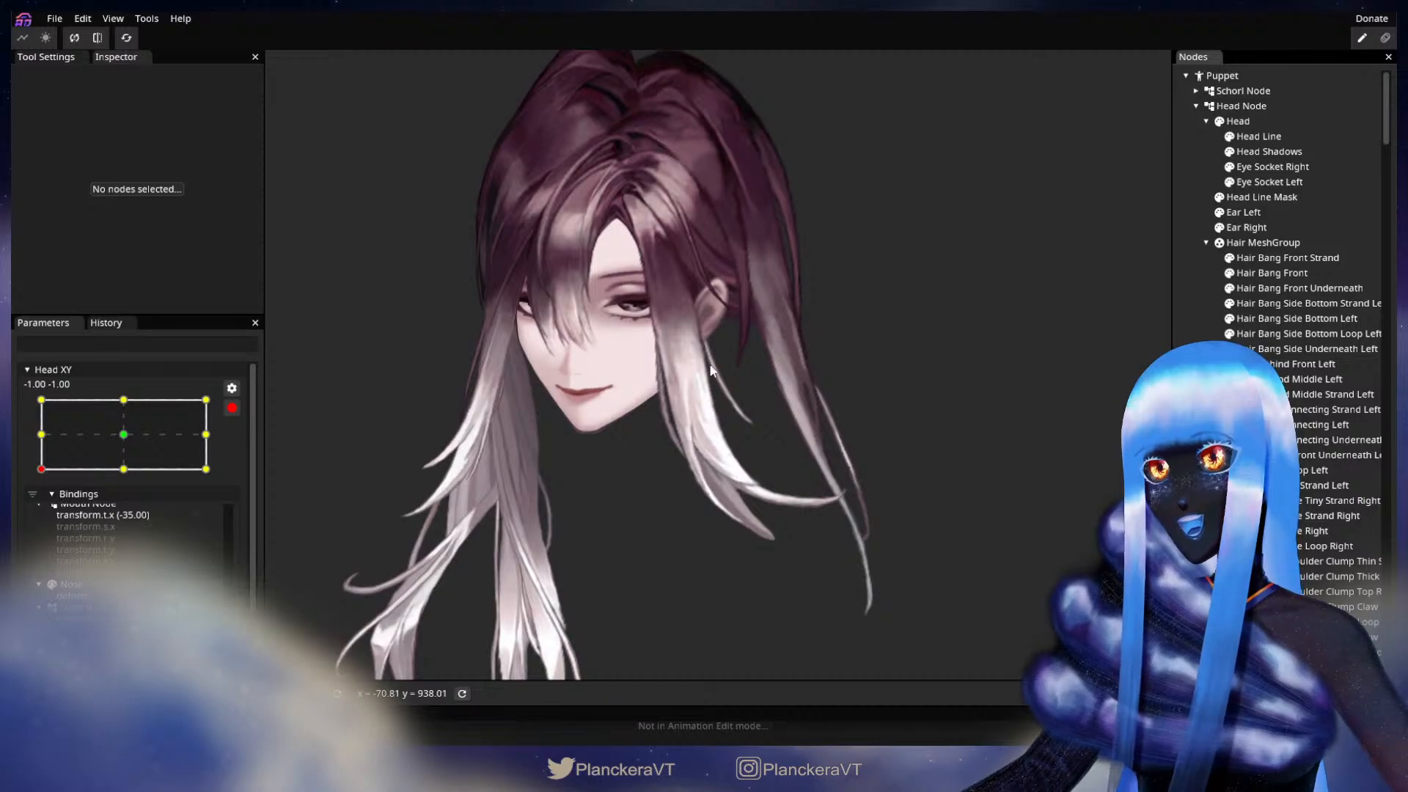
left_click(232, 407)
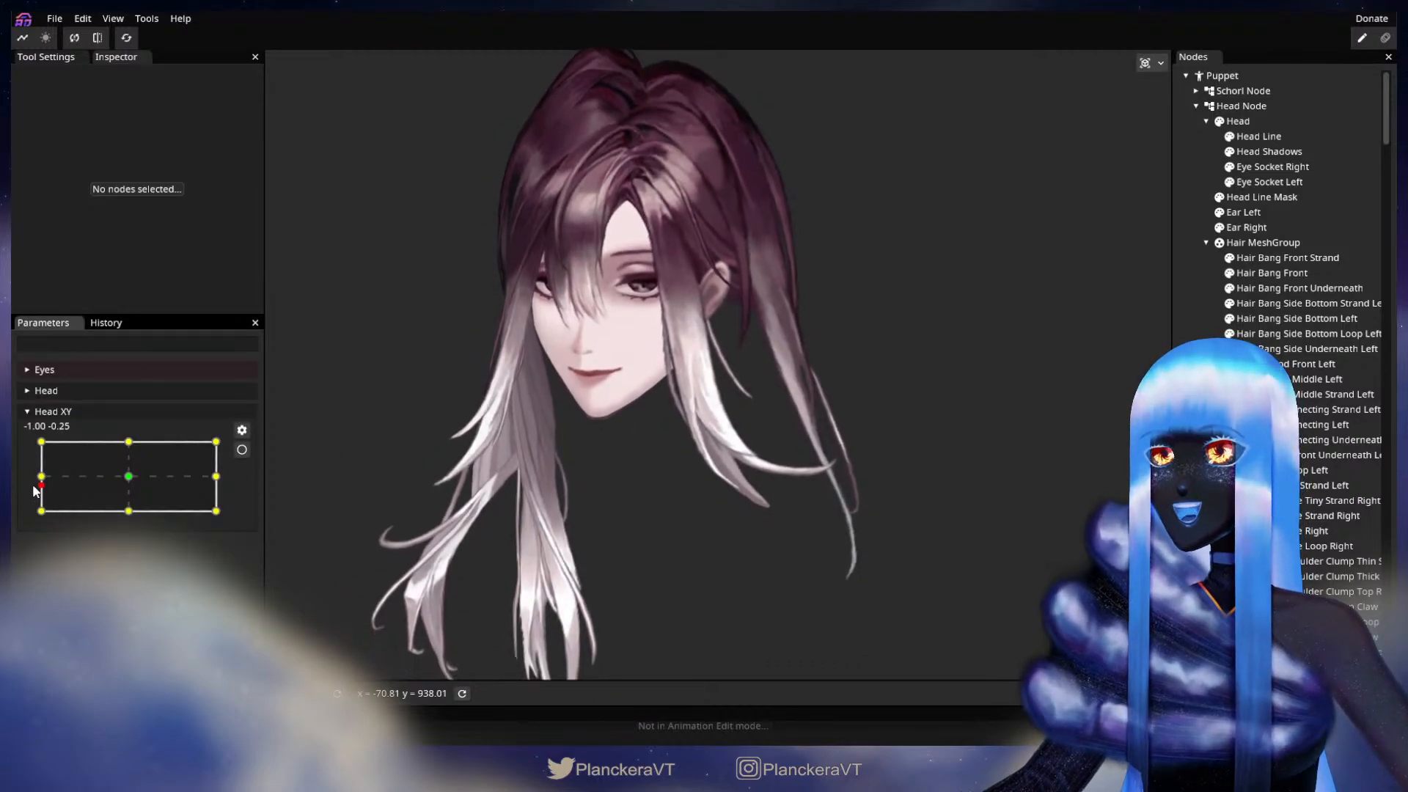
mouse_move(40, 518)
left_mouse_down()
mouse_move(29, 474)
mouse_move(27, 518)
left_mouse_up()
Step: Arm Head XY at -1.00, -1.00 and brush the lower inner edge of Hair Bang Side Bottom Strand Left slightly toward the face at size 44.00
left_click(242, 450)
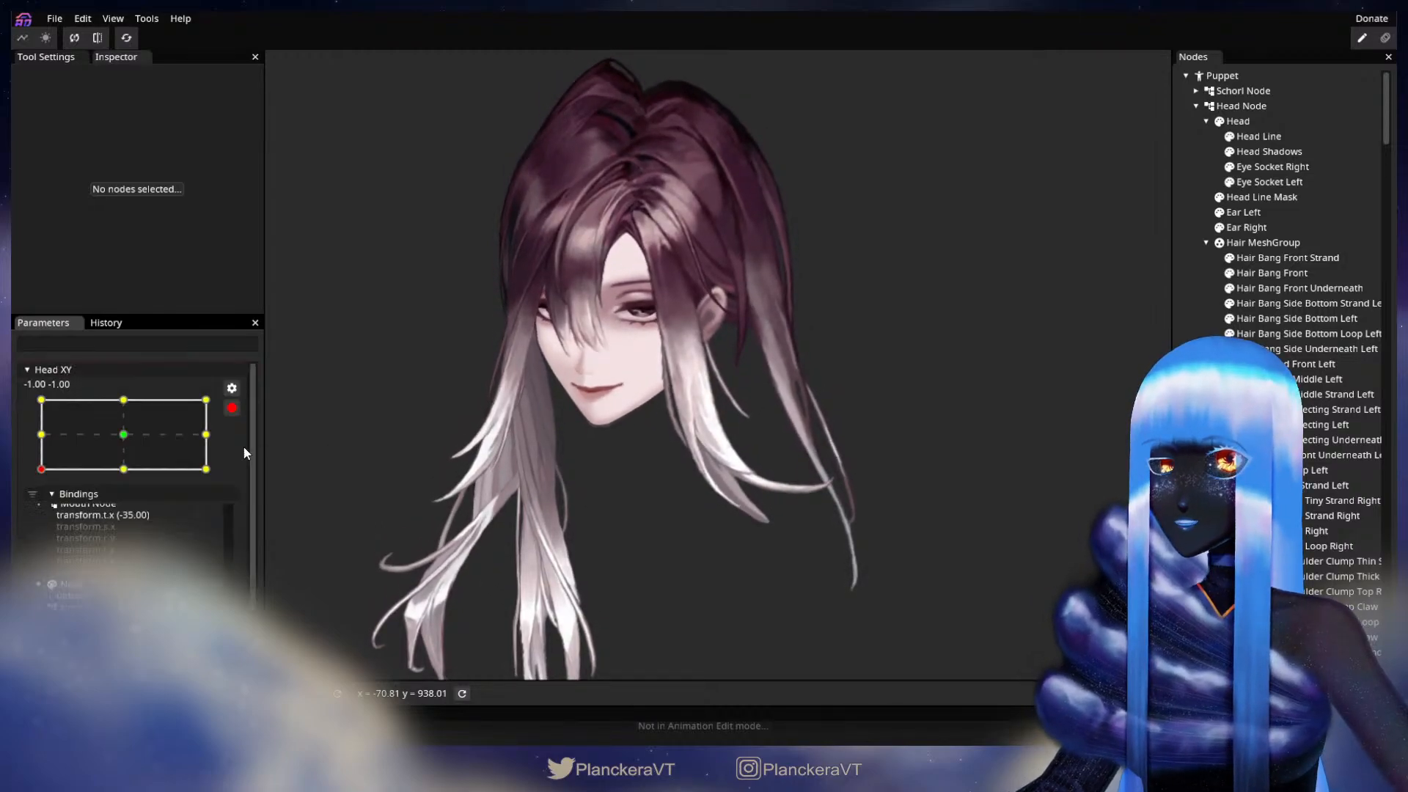
scroll(807, 459, "up", 2)
left_click_drag(836, 450, 893, 387)
scroll(953, 430, "up", 3)
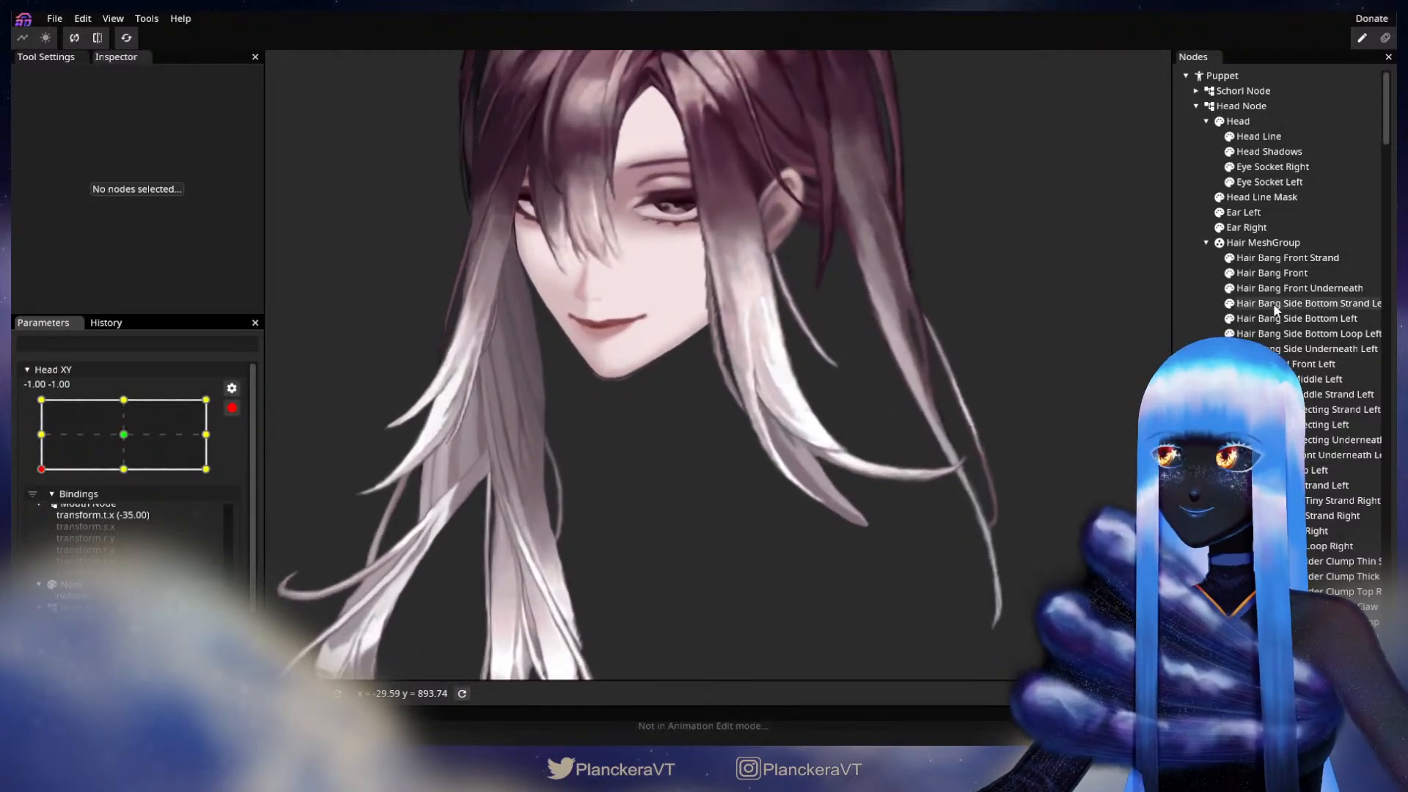
left_click(1294, 304)
scroll(837, 480, "up", 2)
left_click(283, 125)
left_click_drag(726, 464, 721, 467)
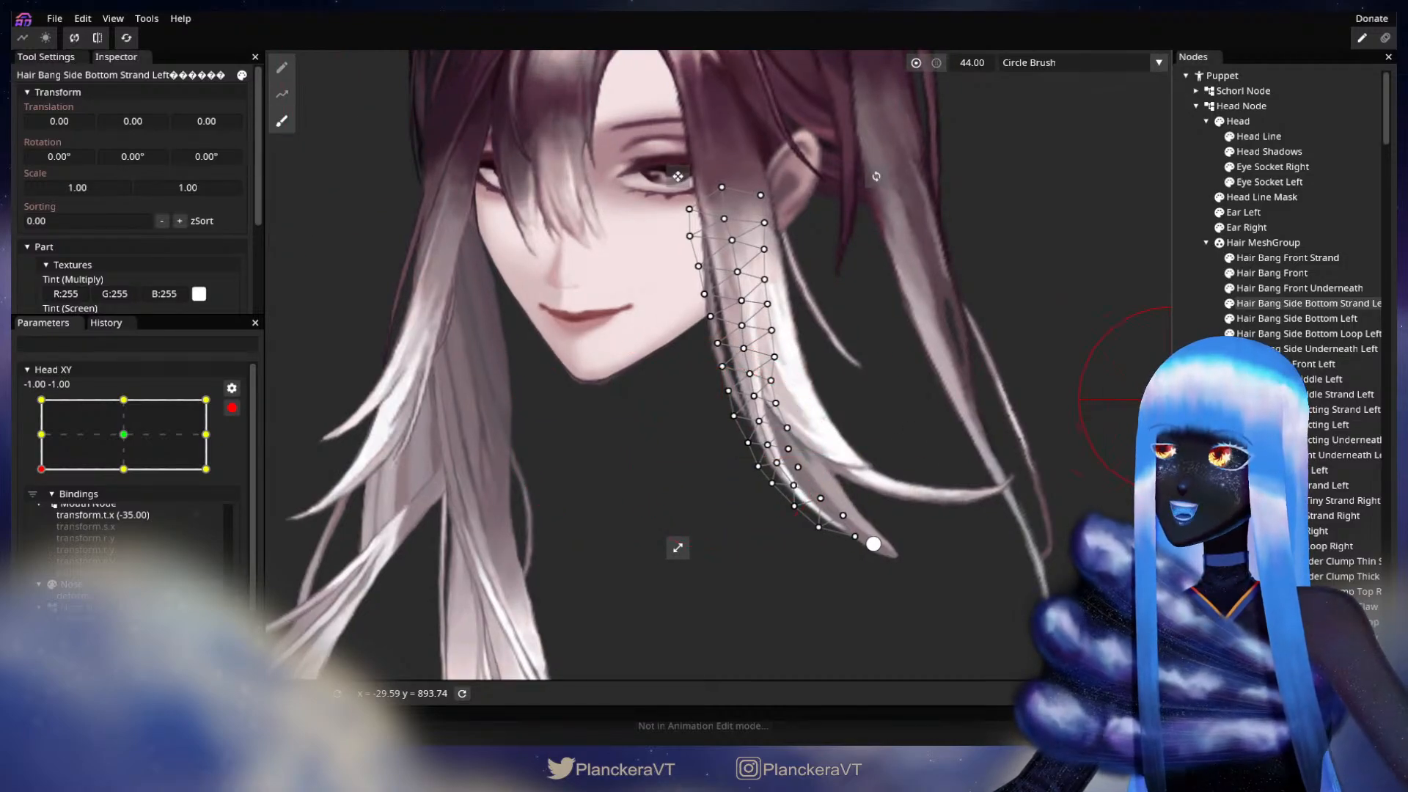
left_click(1196, 411)
scroll(952, 420, "down", 3)
scroll(954, 407, "down", 3)
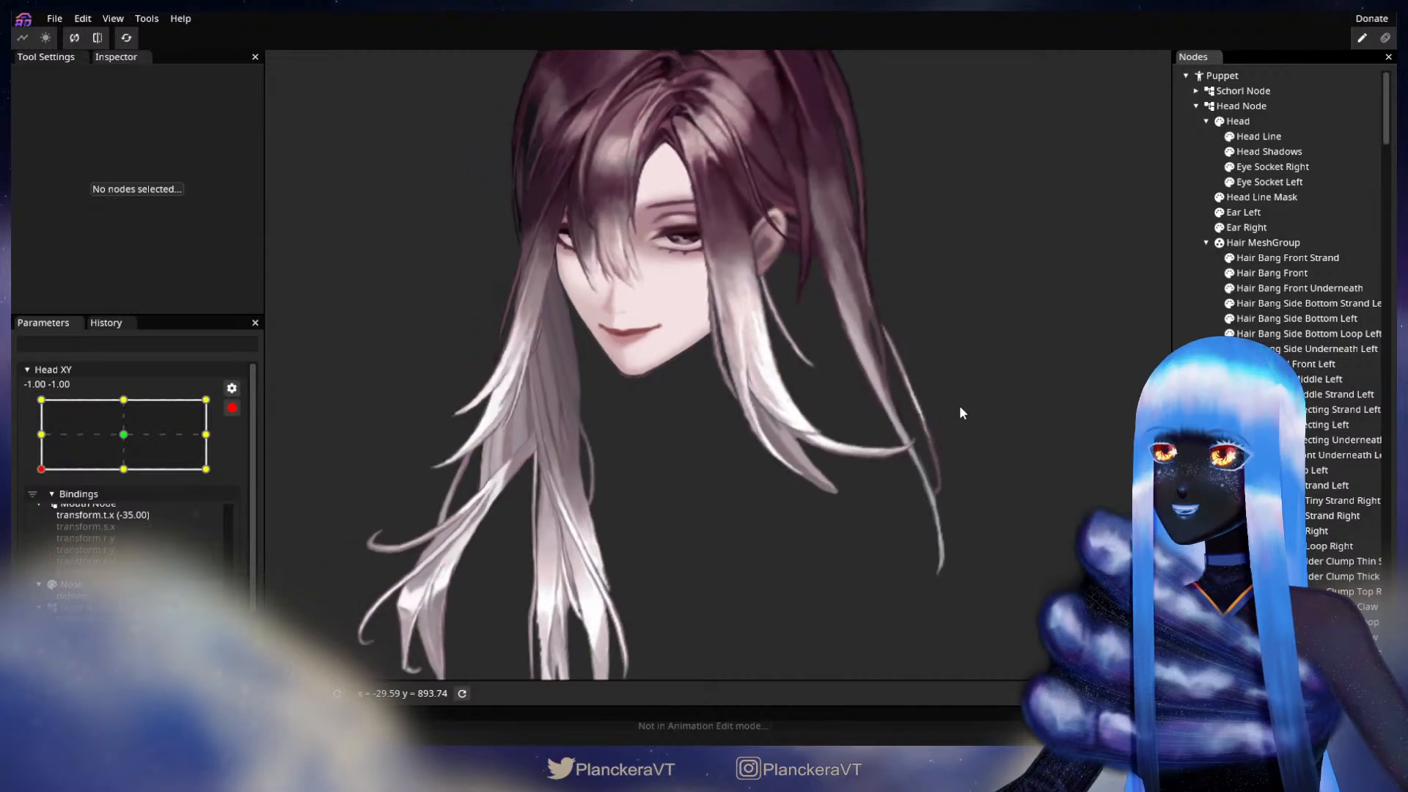
Step: Test the disarmed turn up to -1.00, 1.00, arm Head XY there, and adjust Hair Bang Side Bottom Left's lower end with the Circle Brush at size 52.00
left_click(232, 408)
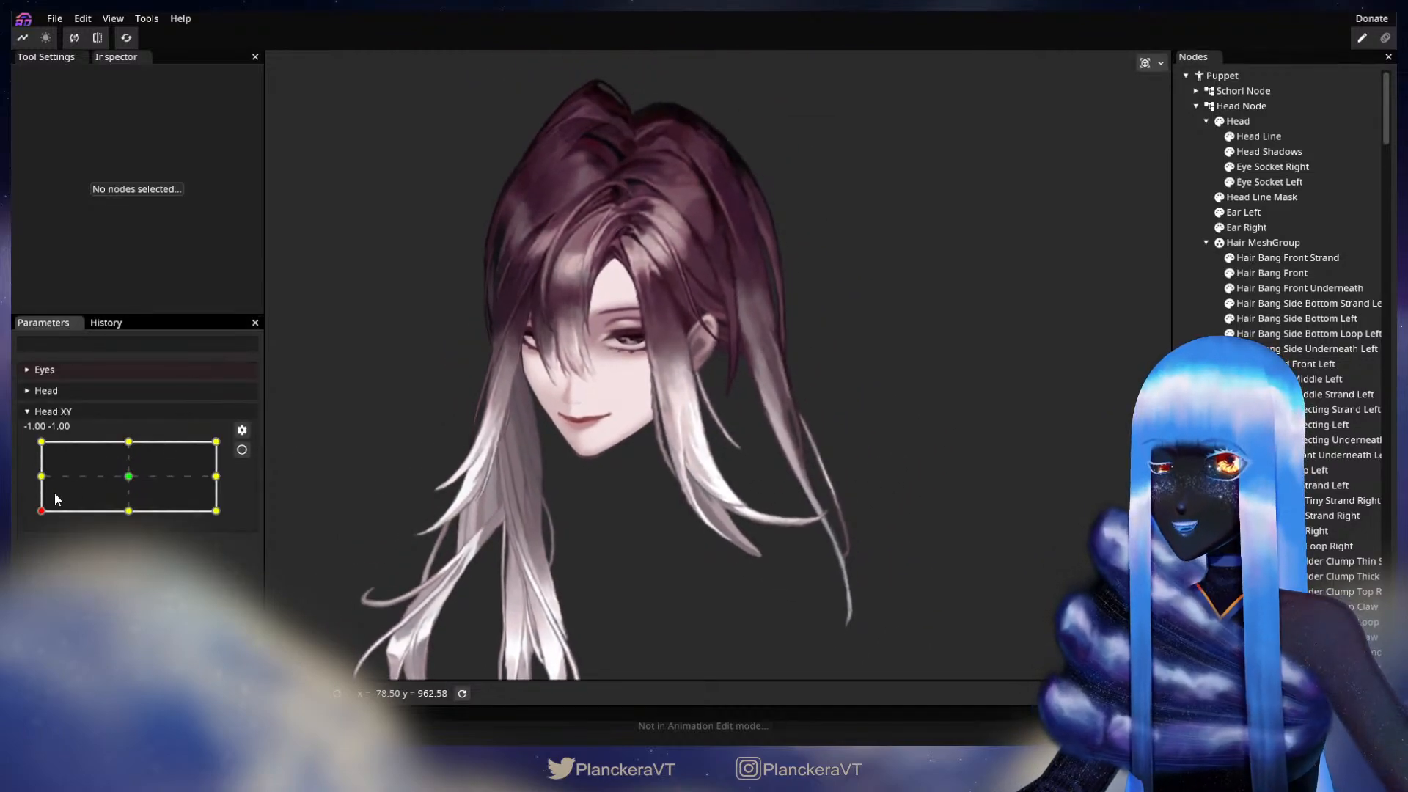
left_click_drag(42, 512, 28, 449)
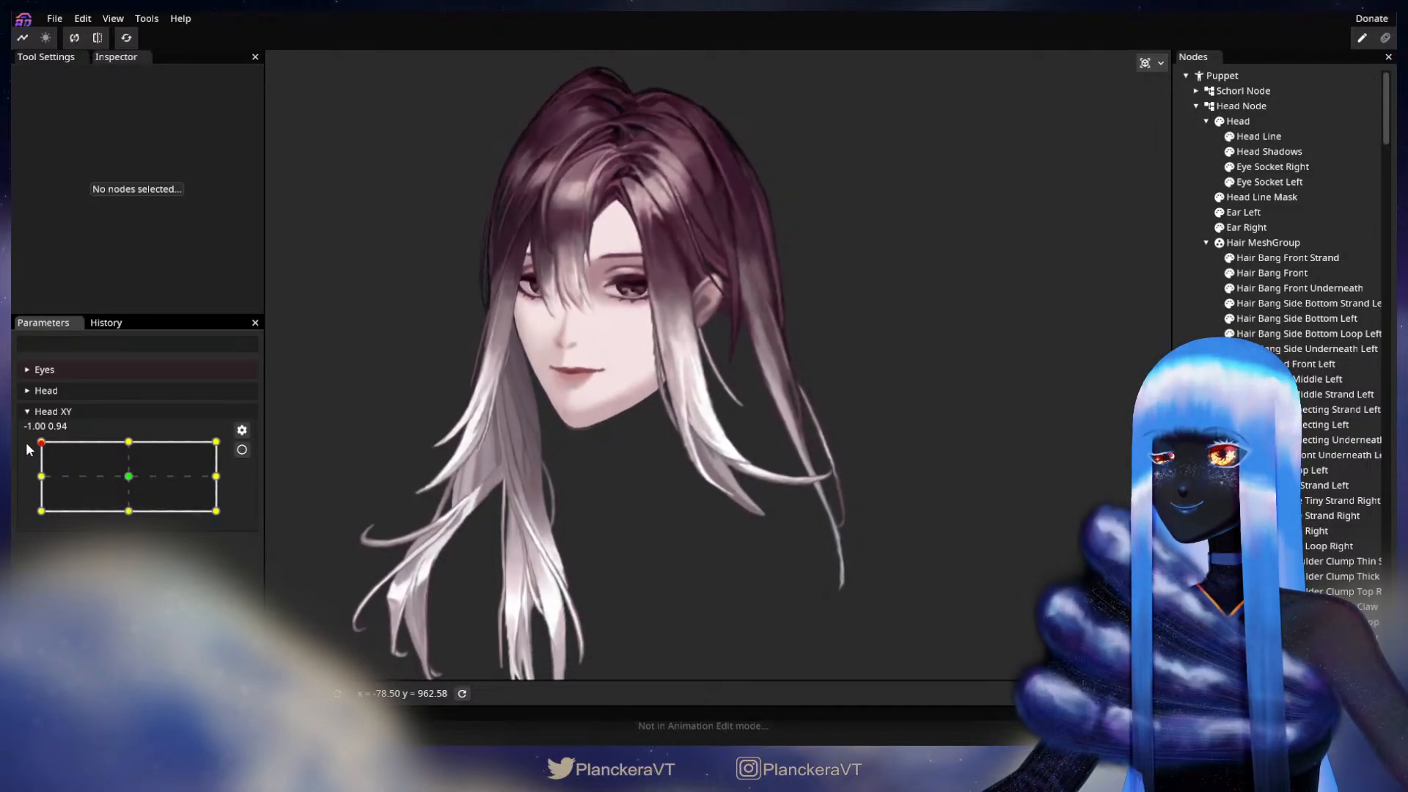
left_click(242, 449)
left_click(1321, 319)
scroll(958, 502, "up", 2)
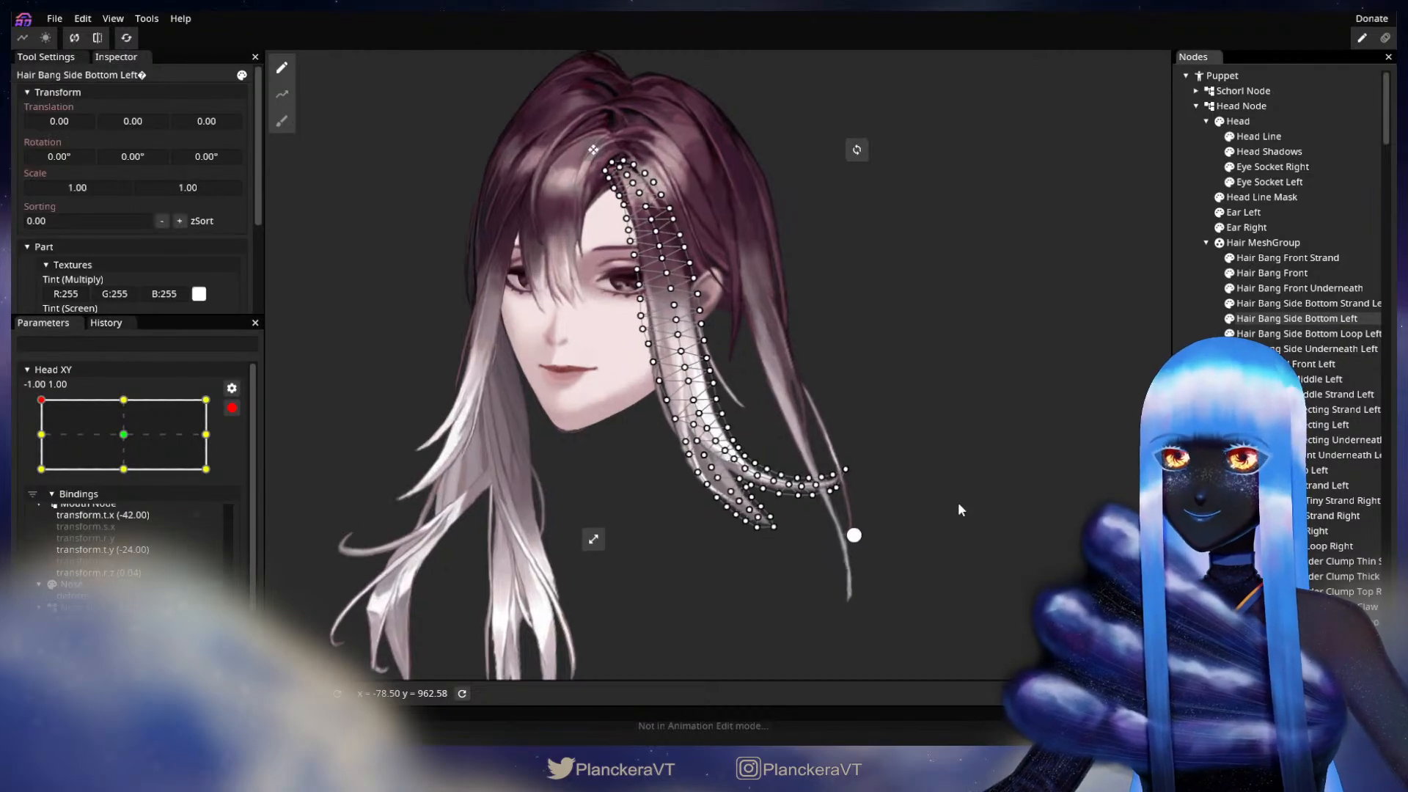
left_click(282, 121)
left_click_drag(967, 67, 974, 68)
scroll(947, 242, "up", 2)
left_click_drag(930, 327, 991, 249)
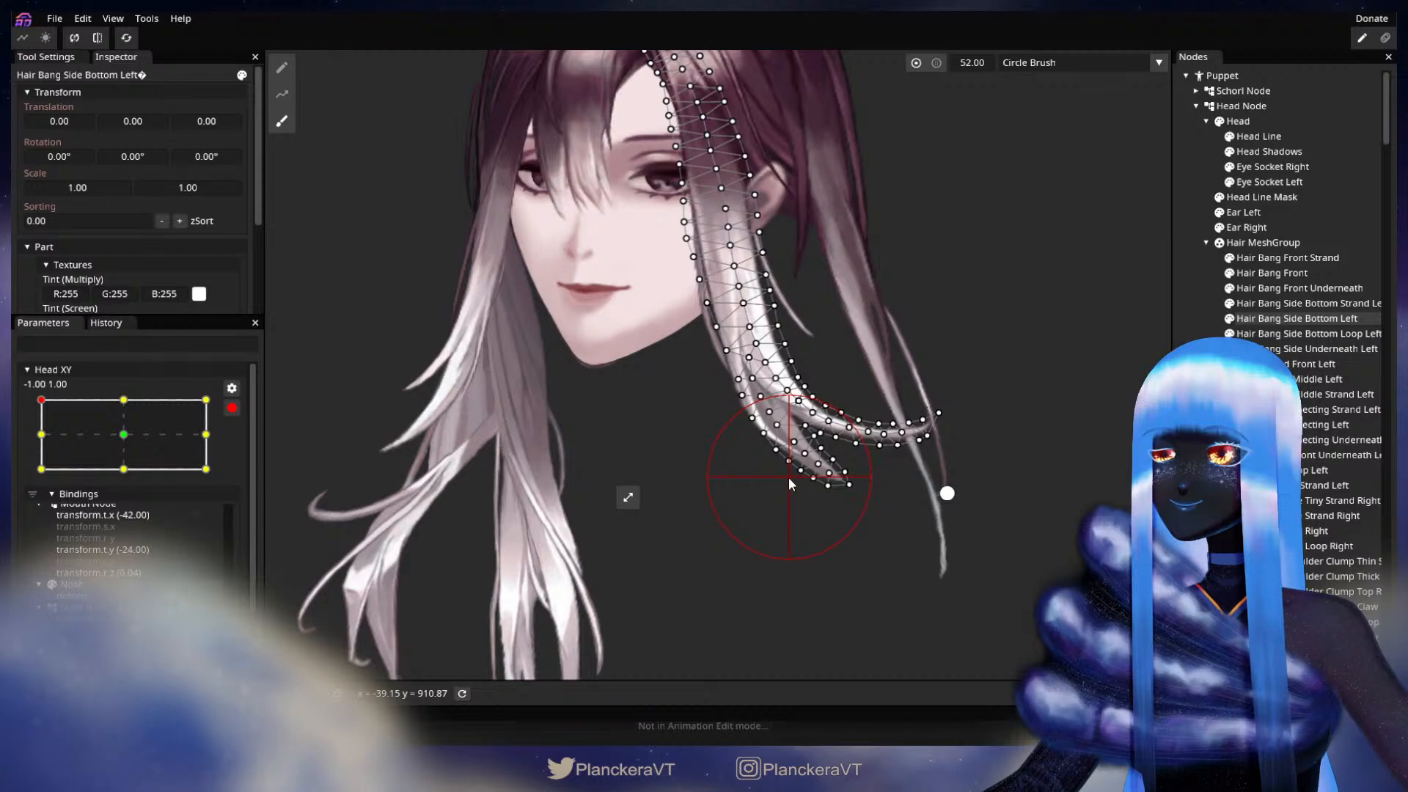
left_click(954, 468)
scroll(953, 468, "down", 3)
left_click_drag(972, 467, 884, 549)
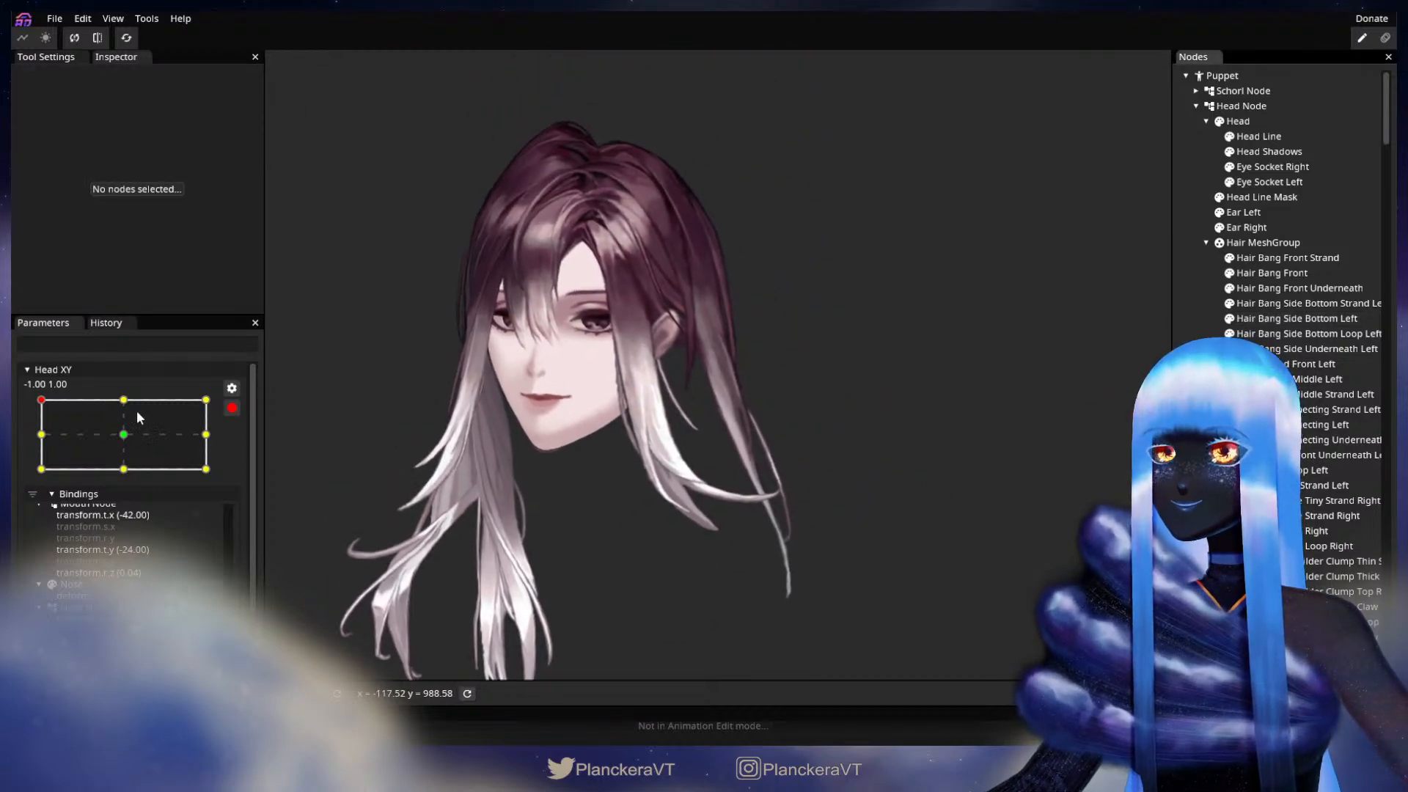
Step: Disarm Head XY and test the head turn along the lower keypoints, up to -1.00, 0.00, and across to 1.00, 0.00
left_click(233, 408)
mouse_move(39, 446)
left_mouse_down()
mouse_move(38, 525)
mouse_move(29, 445)
left_mouse_up()
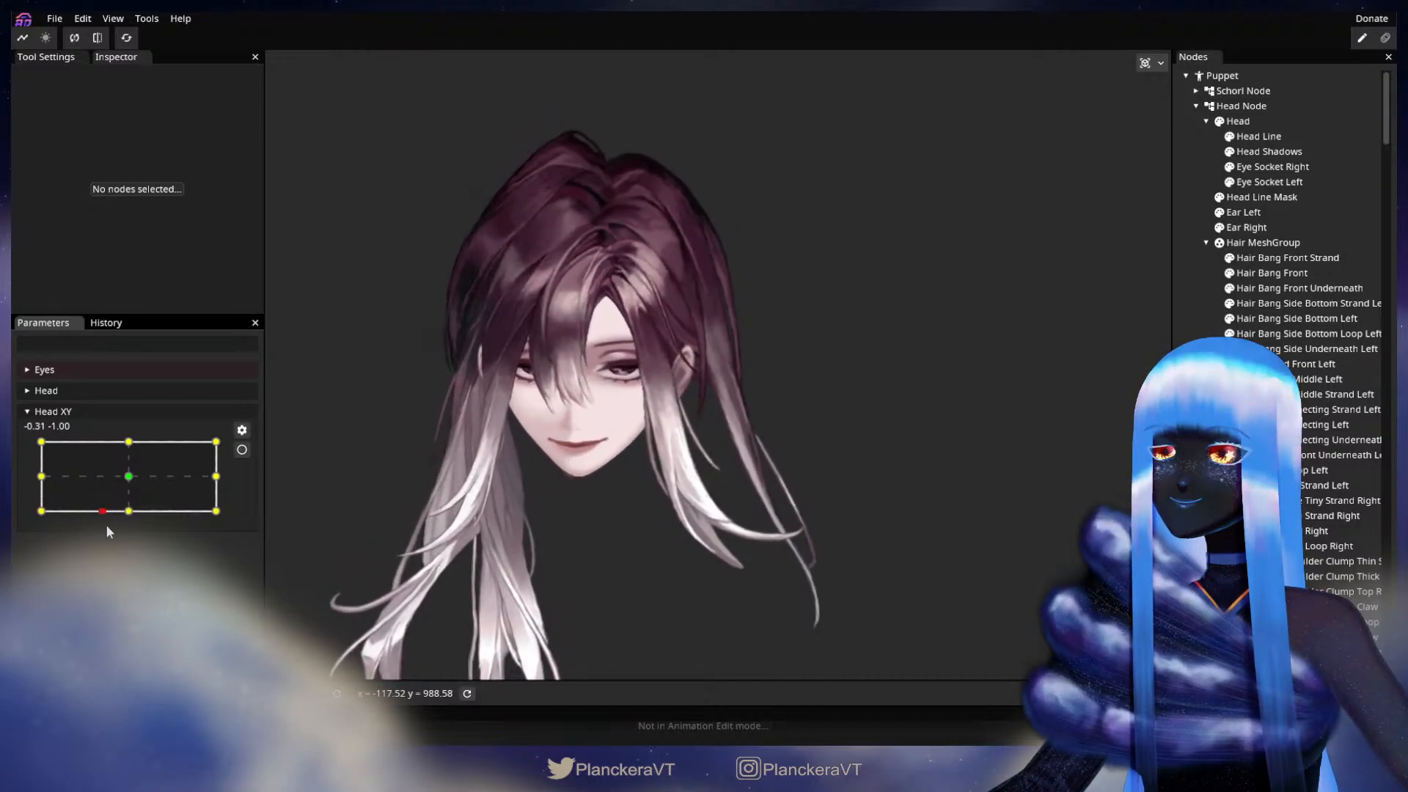
left_click_drag(223, 526, 43, 516)
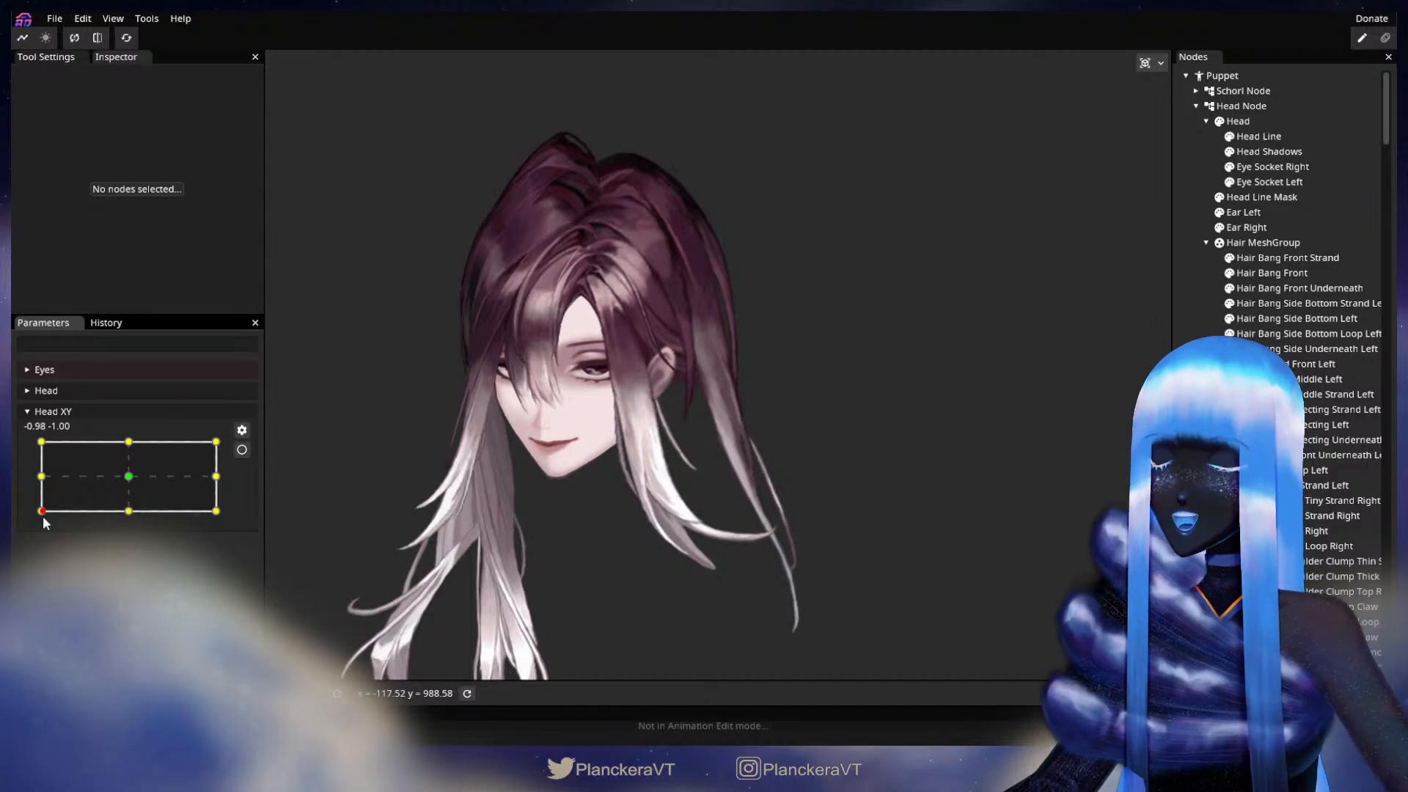
left_click_drag(43, 517, 42, 482)
left_click_drag(508, 449, 586, 508)
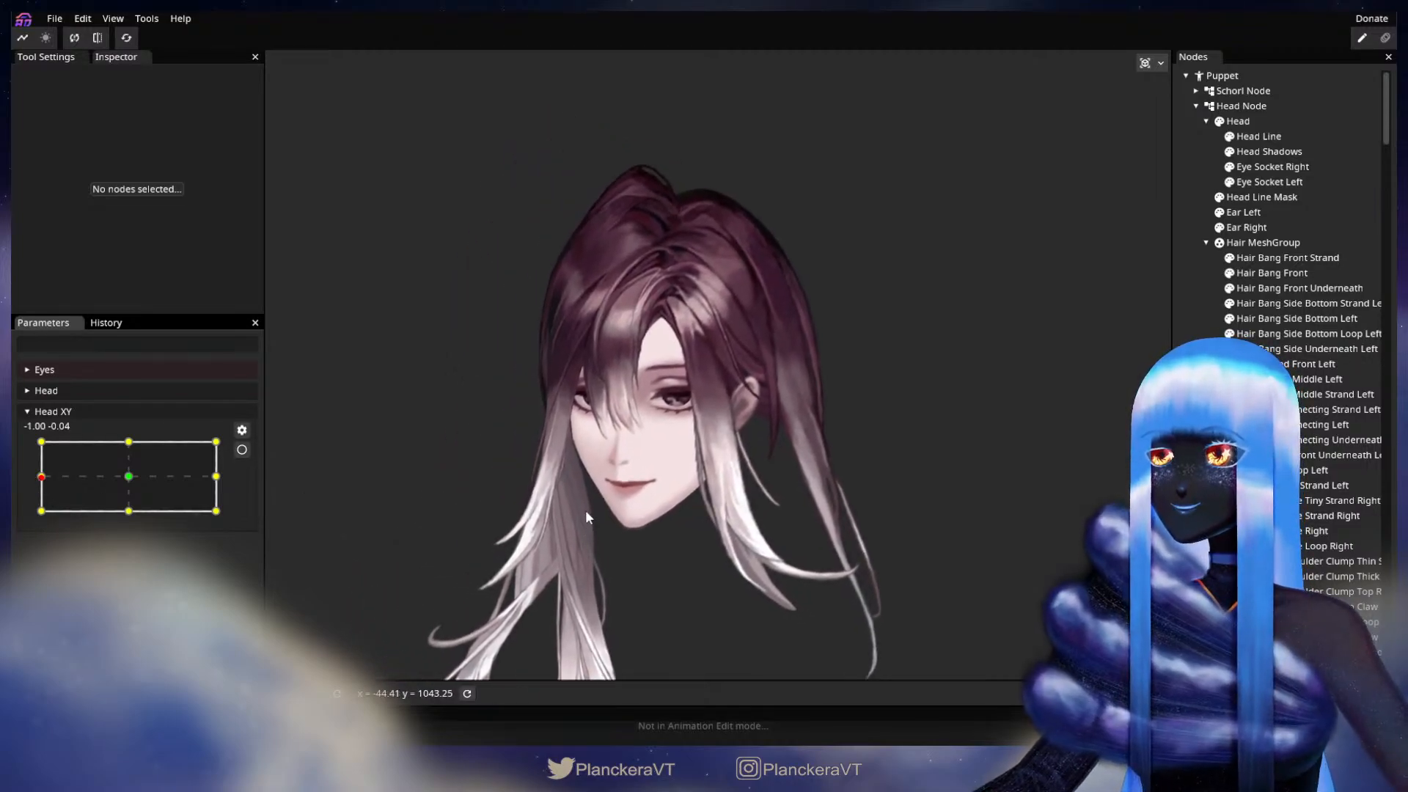
scroll(586, 509, "up", 1)
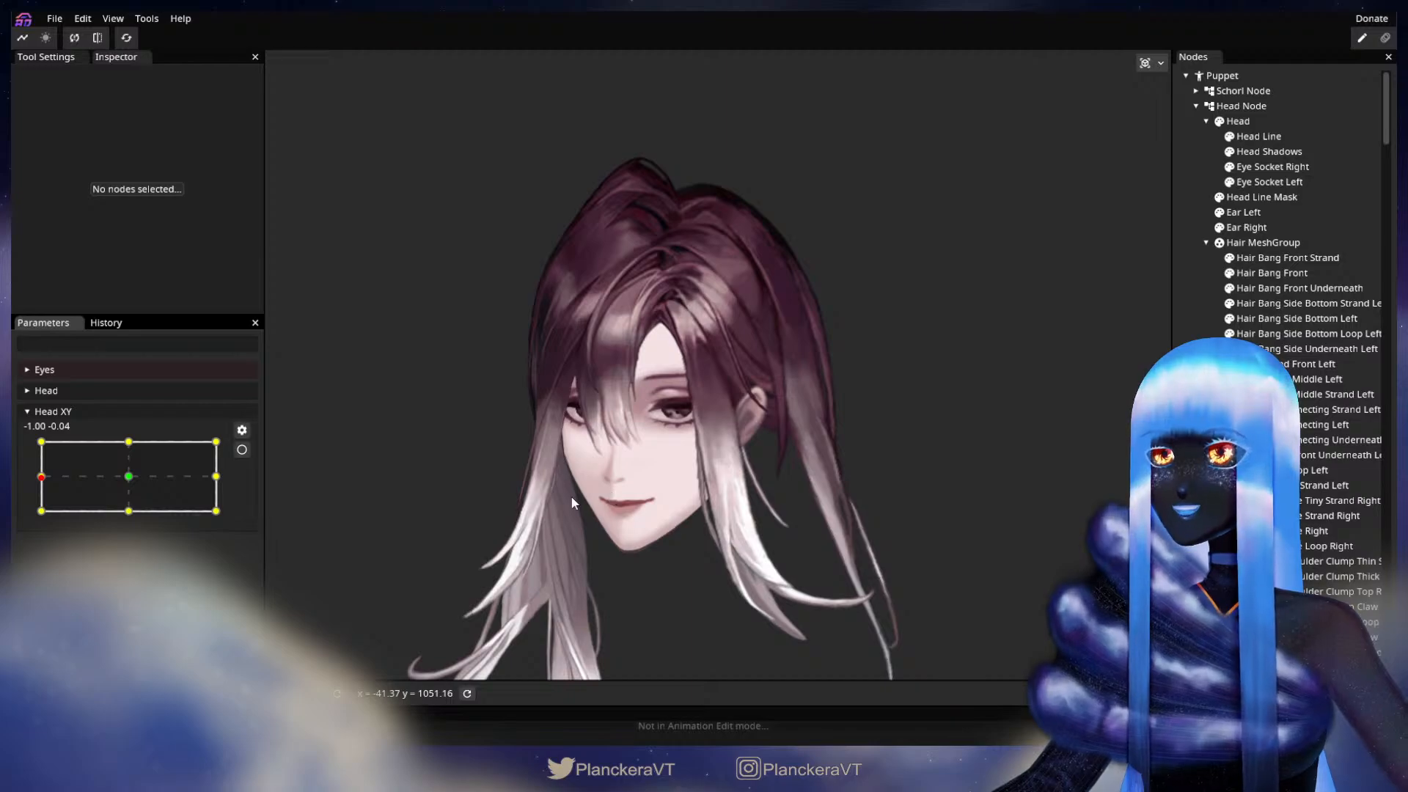
left_click_drag(443, 441, 473, 489)
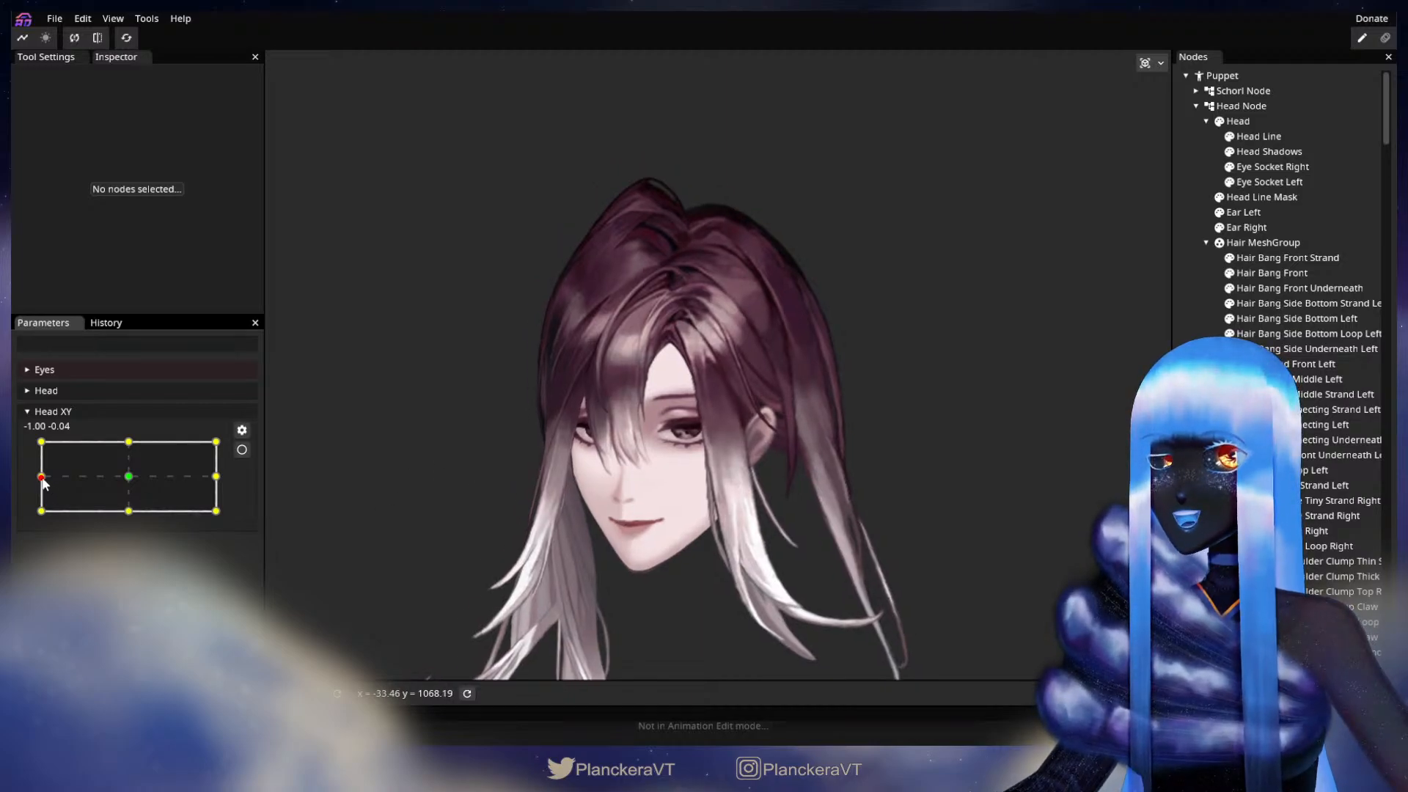
left_click_drag(41, 482, 221, 483)
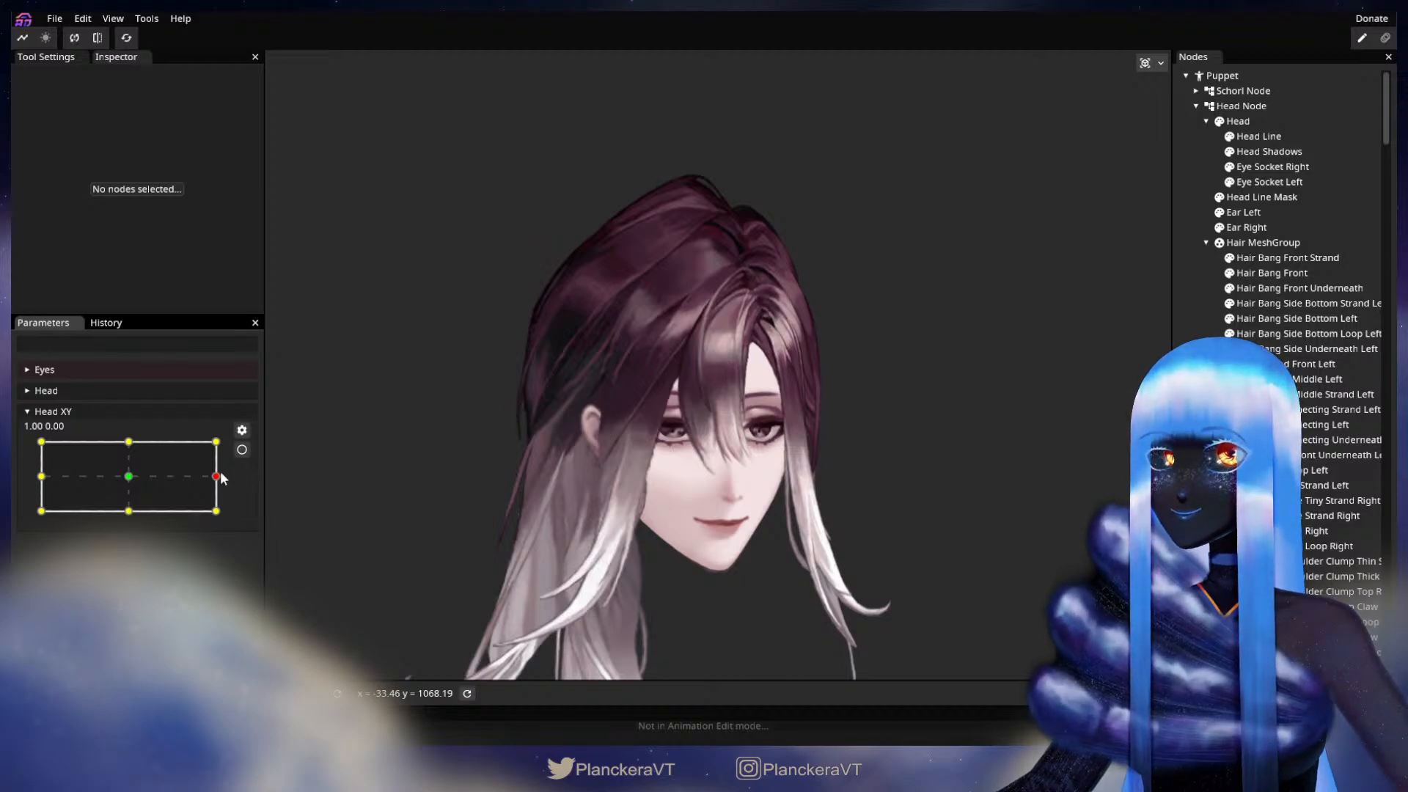
Step: Arm Head XY at 1.00, 0.00 and retouch Hair Side Connecting Left beside the parting with the Circle Brush at size 15.00
mouse_move(218, 482)
left_mouse_down()
mouse_move(103, 478)
mouse_move(227, 478)
left_mouse_up()
left_click(242, 450)
scroll(695, 417, "up", 3)
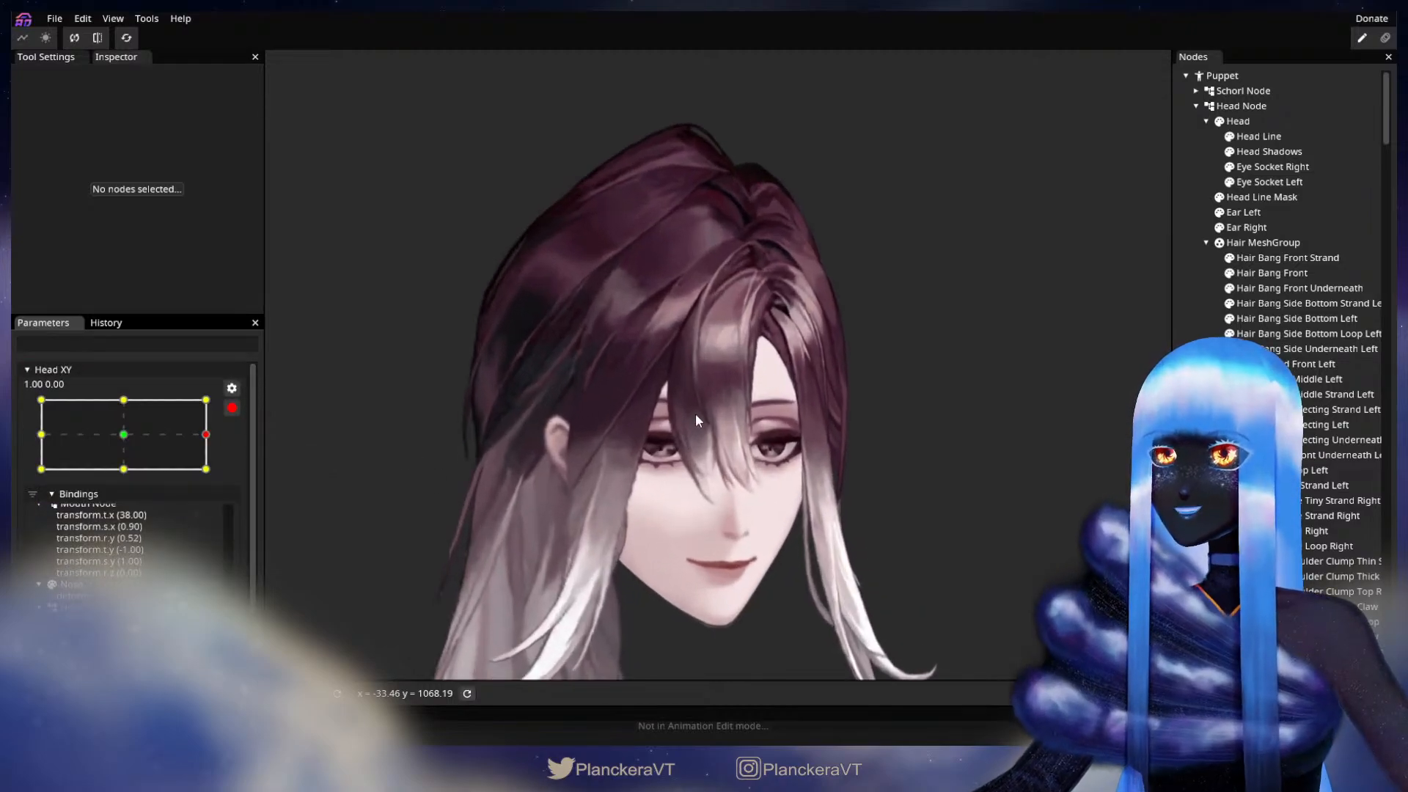
scroll(695, 414, "up", 2)
scroll(829, 401, "up", 3)
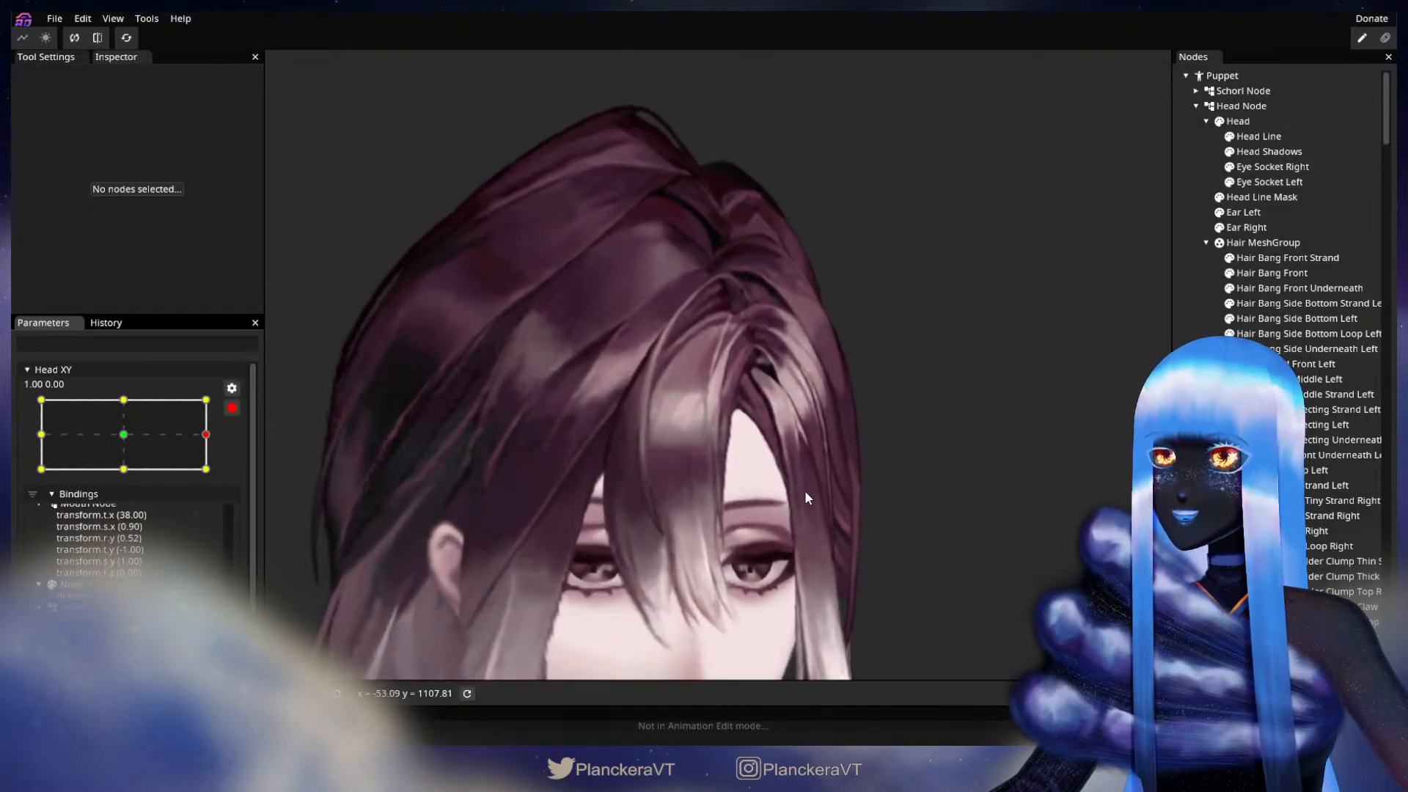
left_click_drag(845, 460, 814, 504)
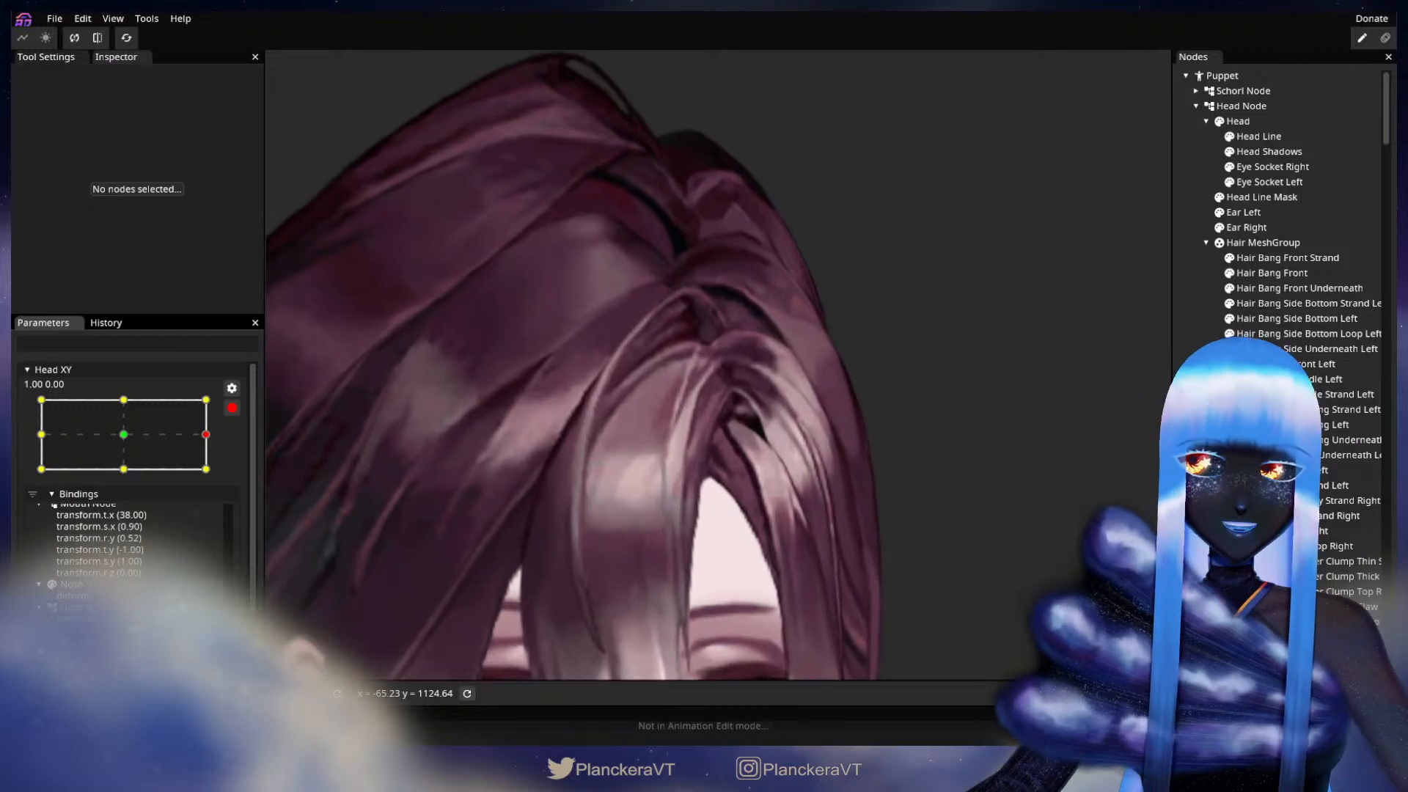
left_click(1327, 425)
scroll(878, 480, "up", 2)
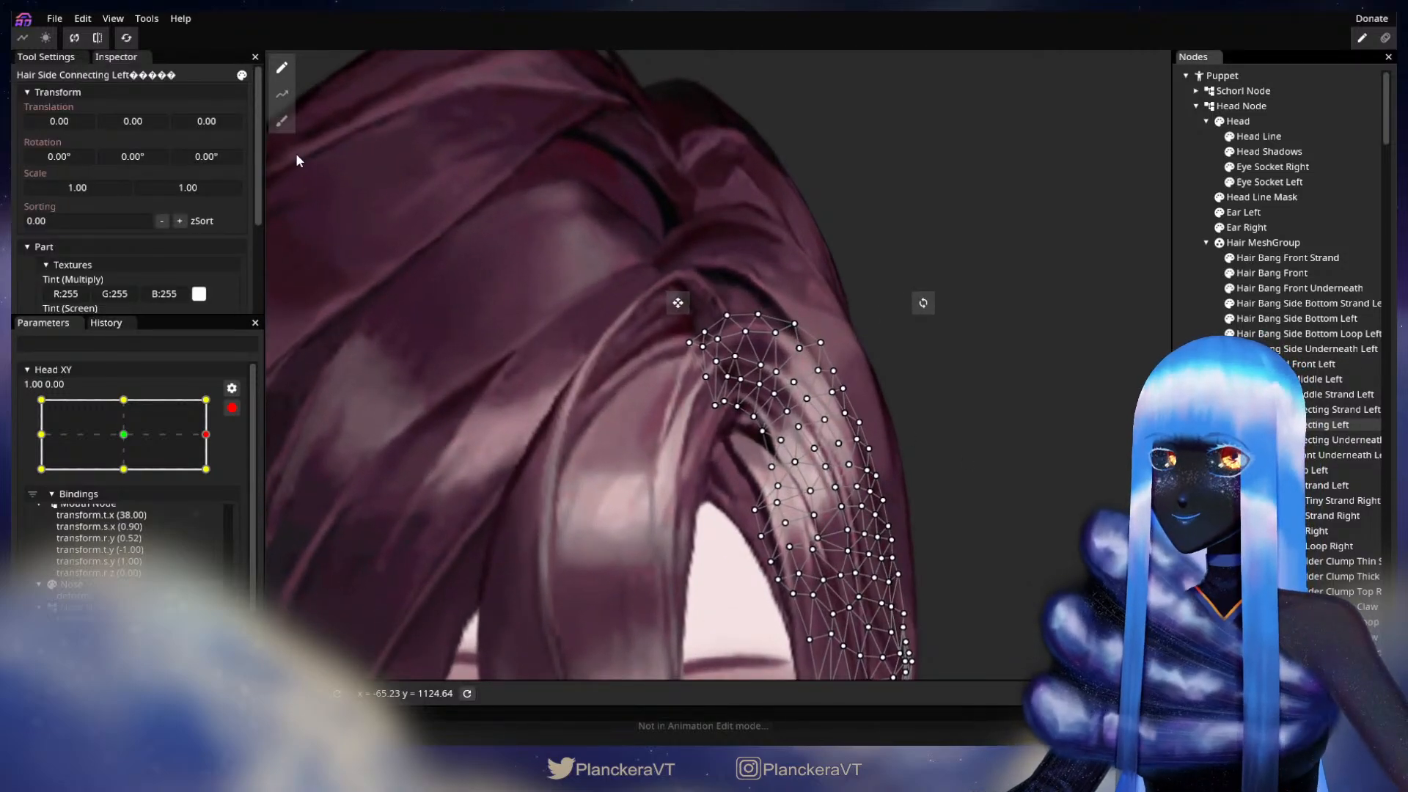
left_click(282, 120)
left_click_drag(974, 66, 945, 66)
scroll(681, 447, "up", 1)
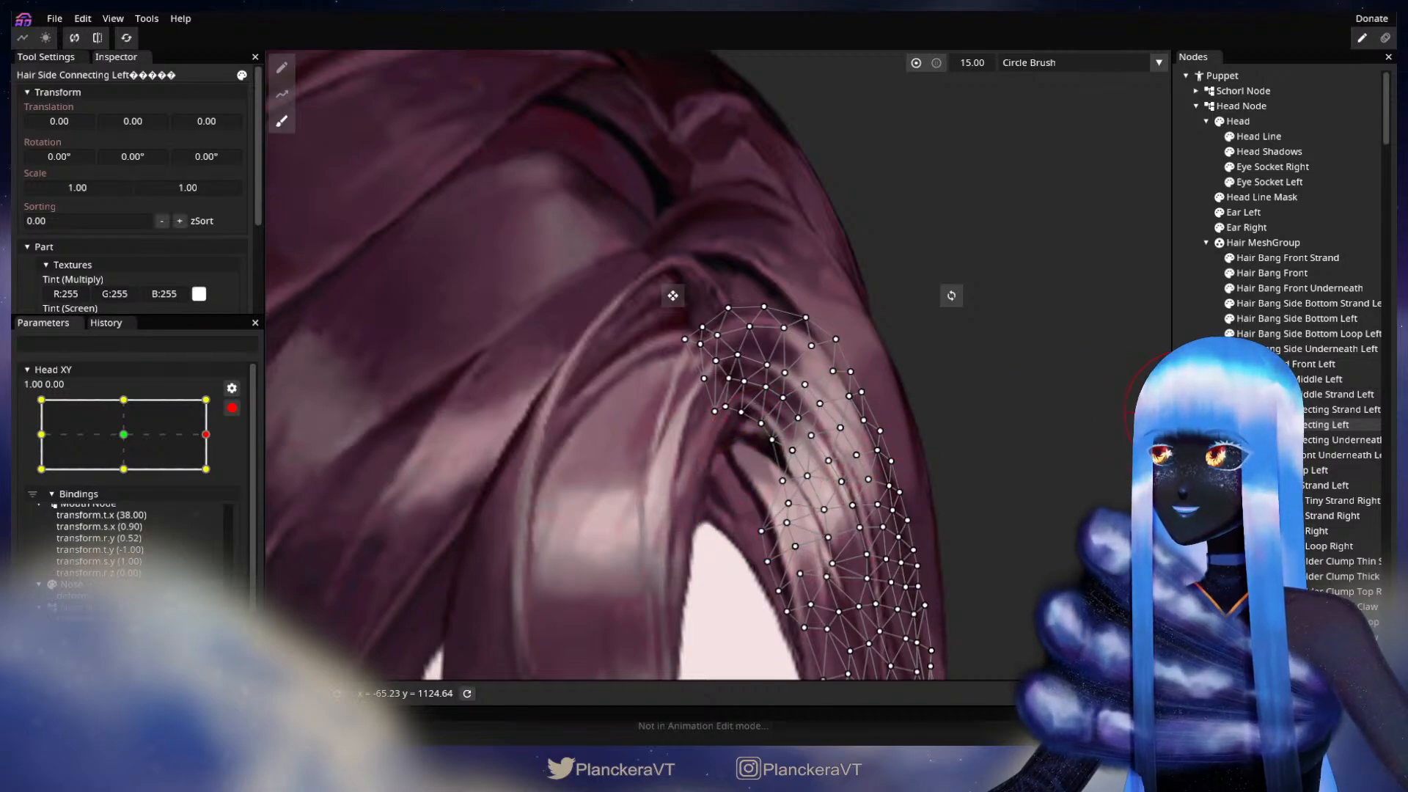
left_click(1239, 424)
Step: Disarm Head XY, test the turn toward 1.00, 0.00, and rearm the parameter at that keypoint
scroll(908, 507, "down", 5)
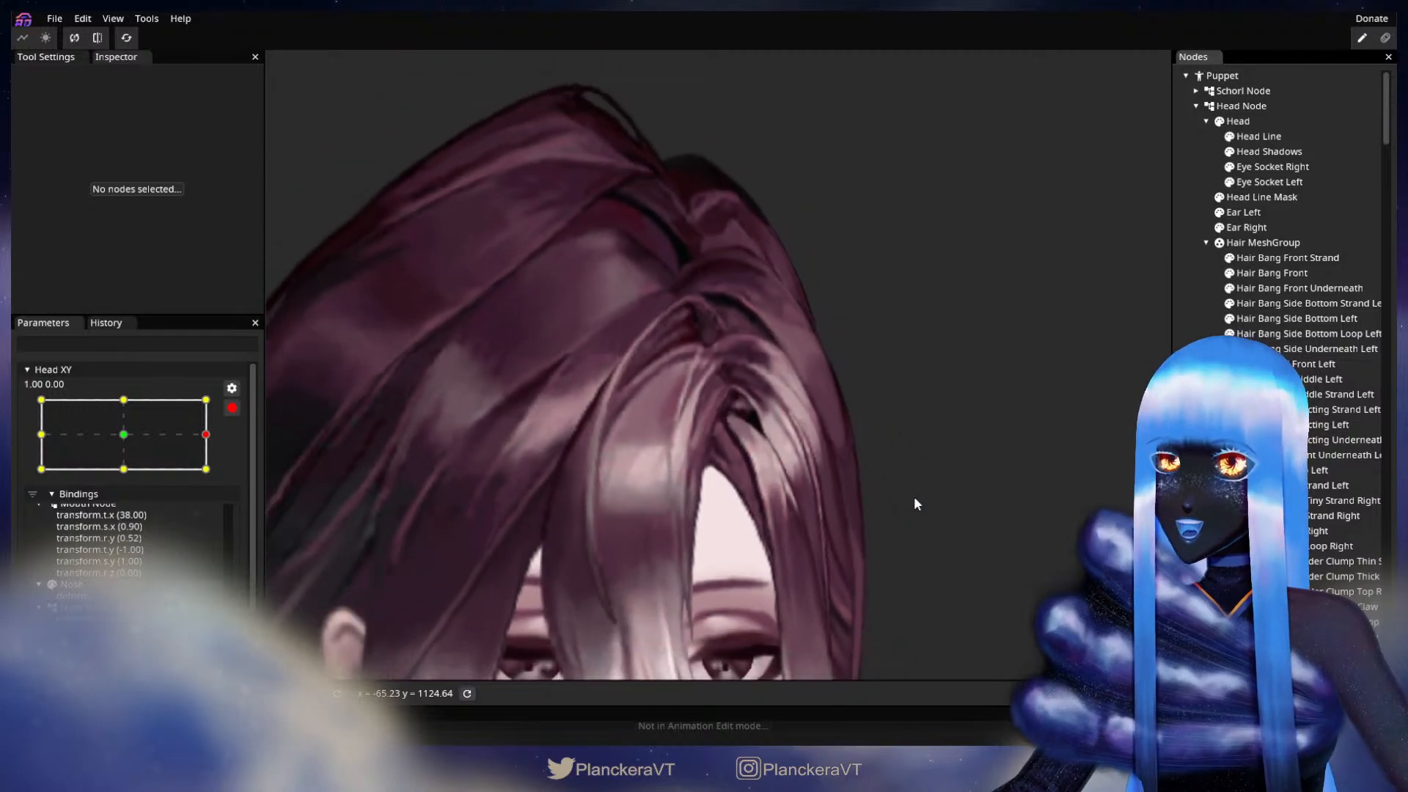
scroll(914, 499, "down", 5)
scroll(929, 503, "down", 2)
left_click(232, 408)
mouse_move(225, 476)
left_mouse_down()
mouse_move(129, 479)
mouse_move(230, 481)
left_mouse_up()
left_click(242, 450)
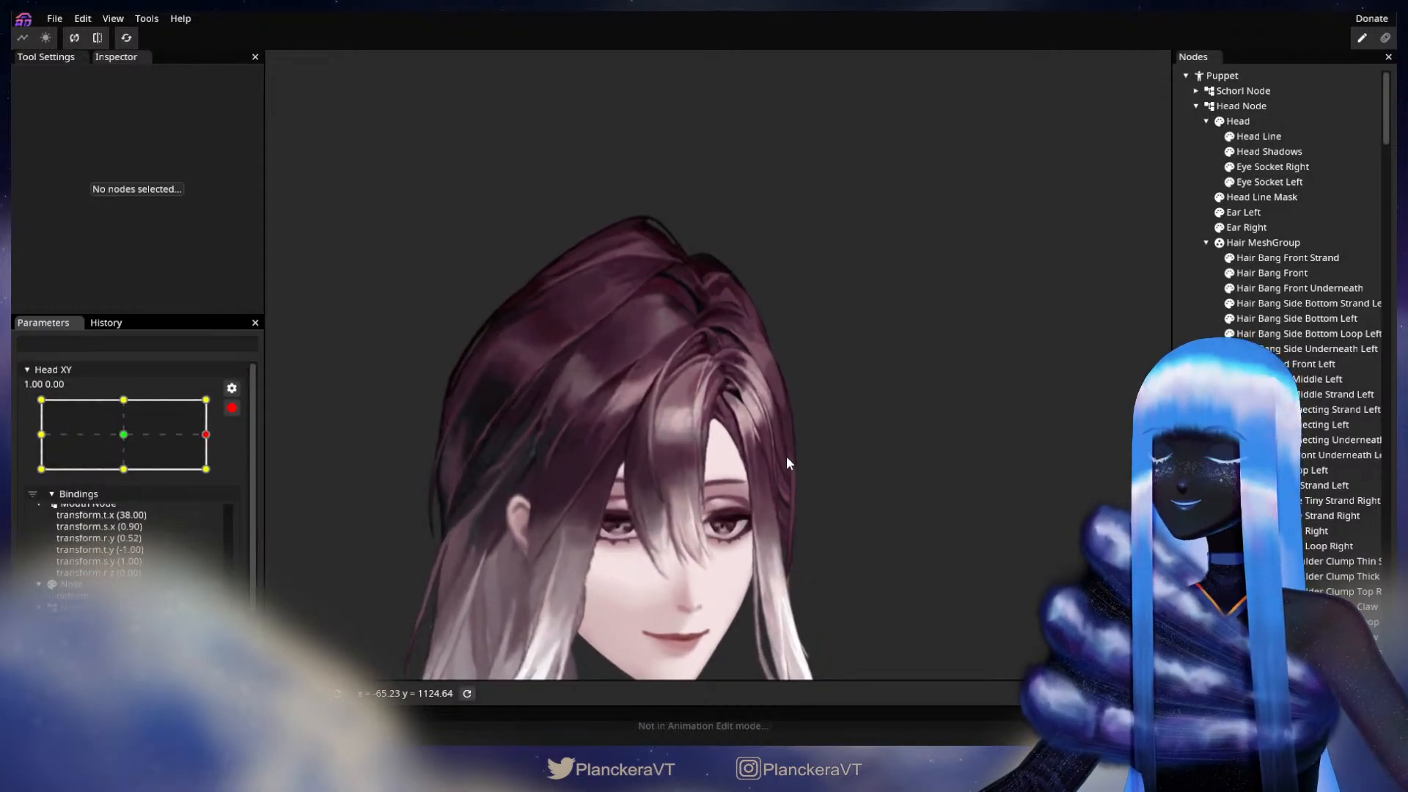
Step: Nudge individual mesh vertices along the upper inner edge of Hair Side Connecting Left to refine its curve at 1.00, 0.00
scroll(786, 455, "up", 5)
scroll(787, 446, "up", 5)
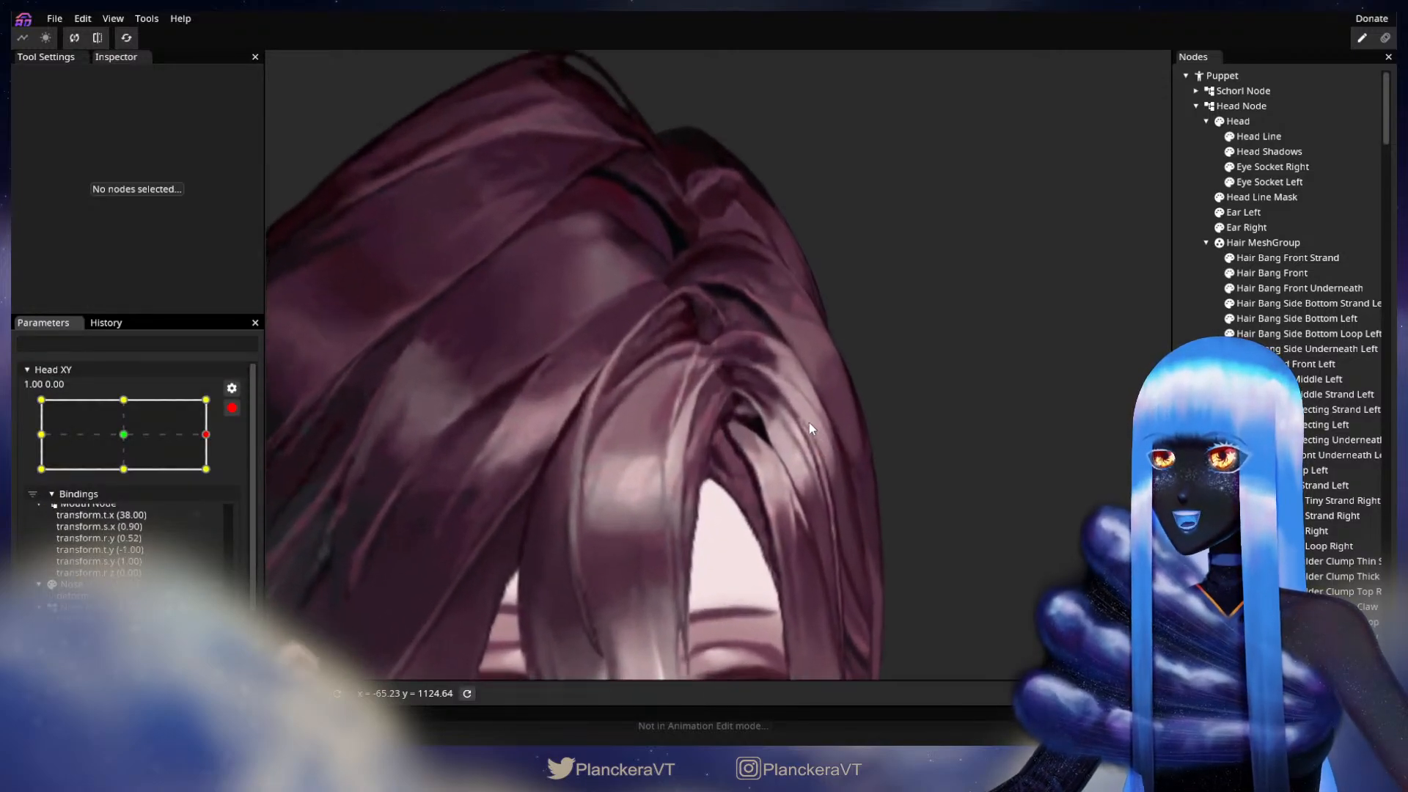
scroll(820, 445, "up", 4)
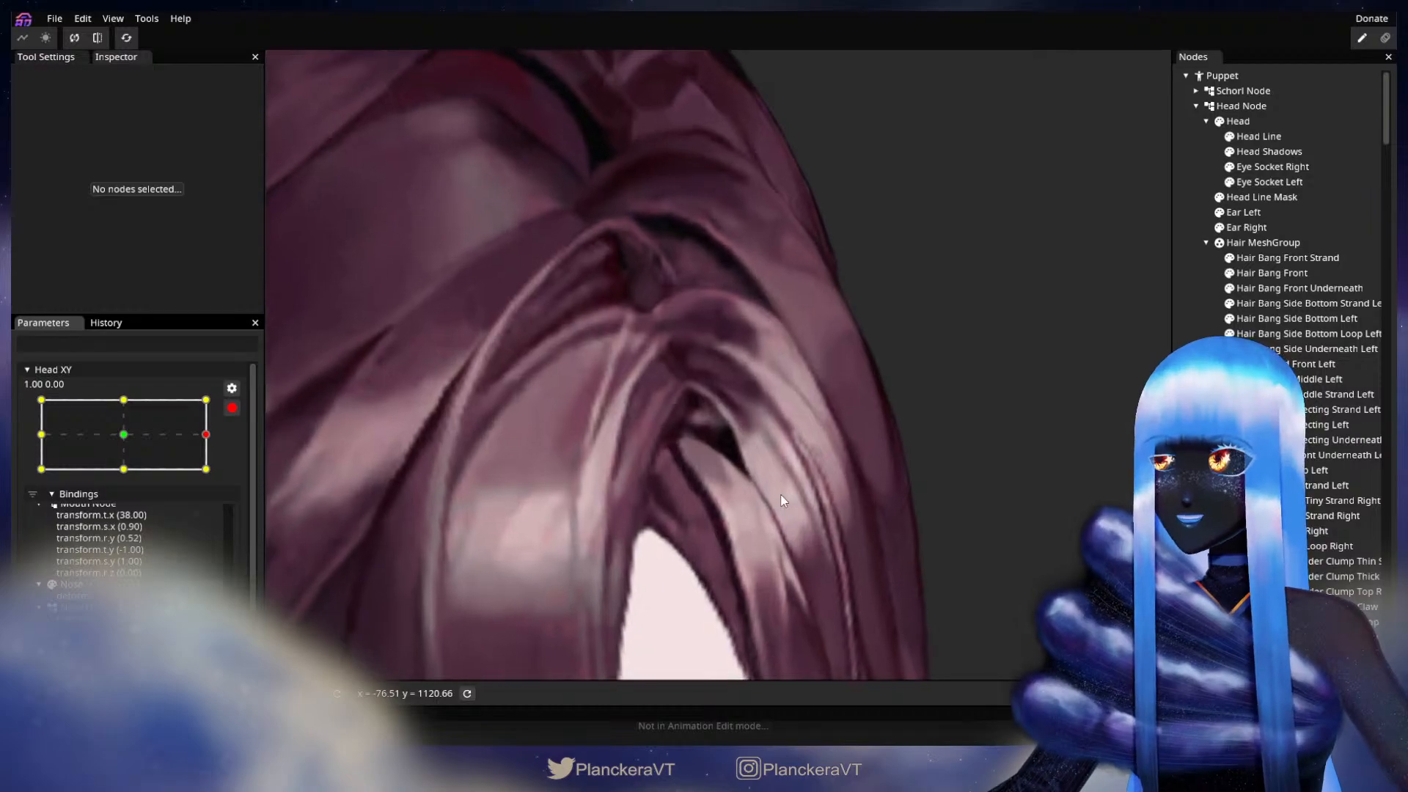
left_click(1276, 425)
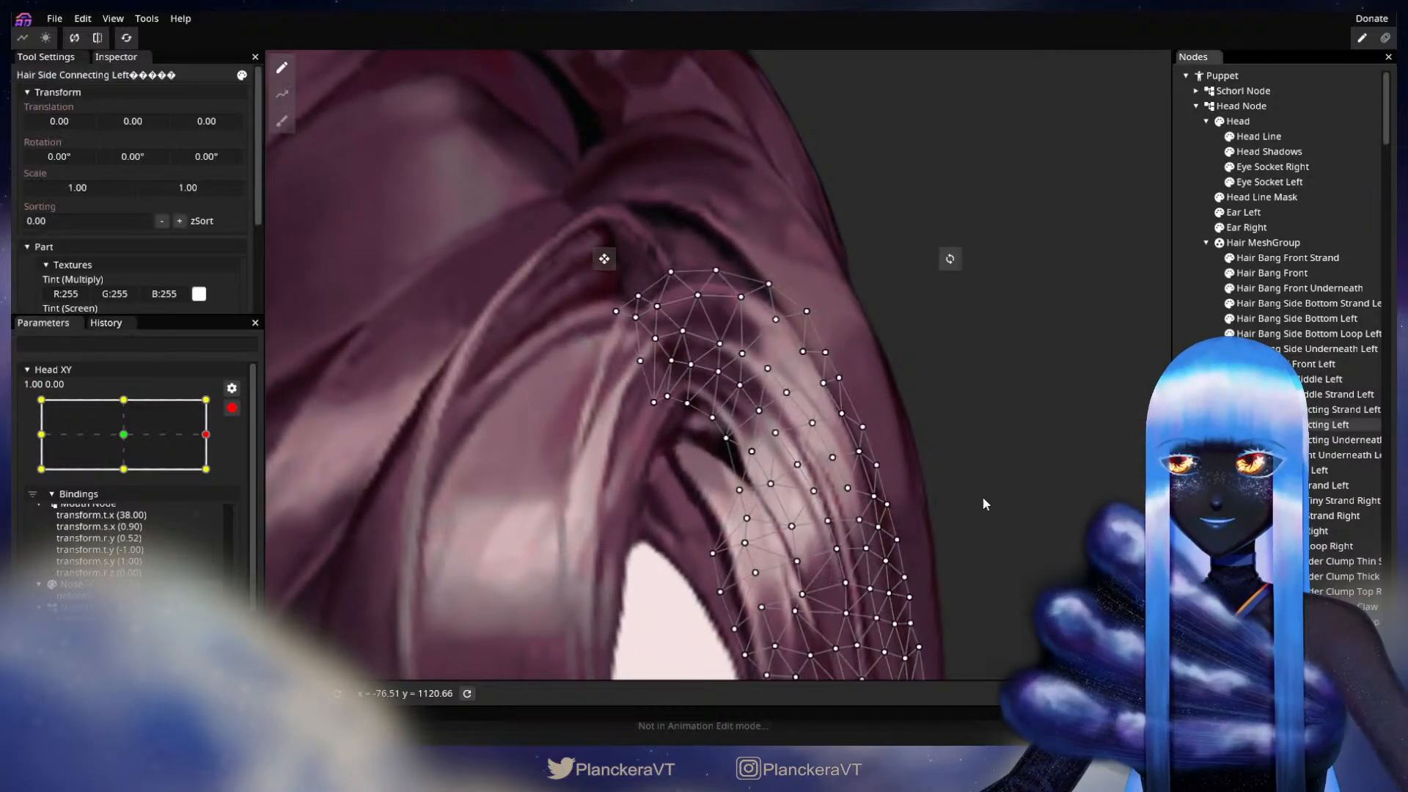
scroll(734, 487, "up", 2)
left_click(728, 454)
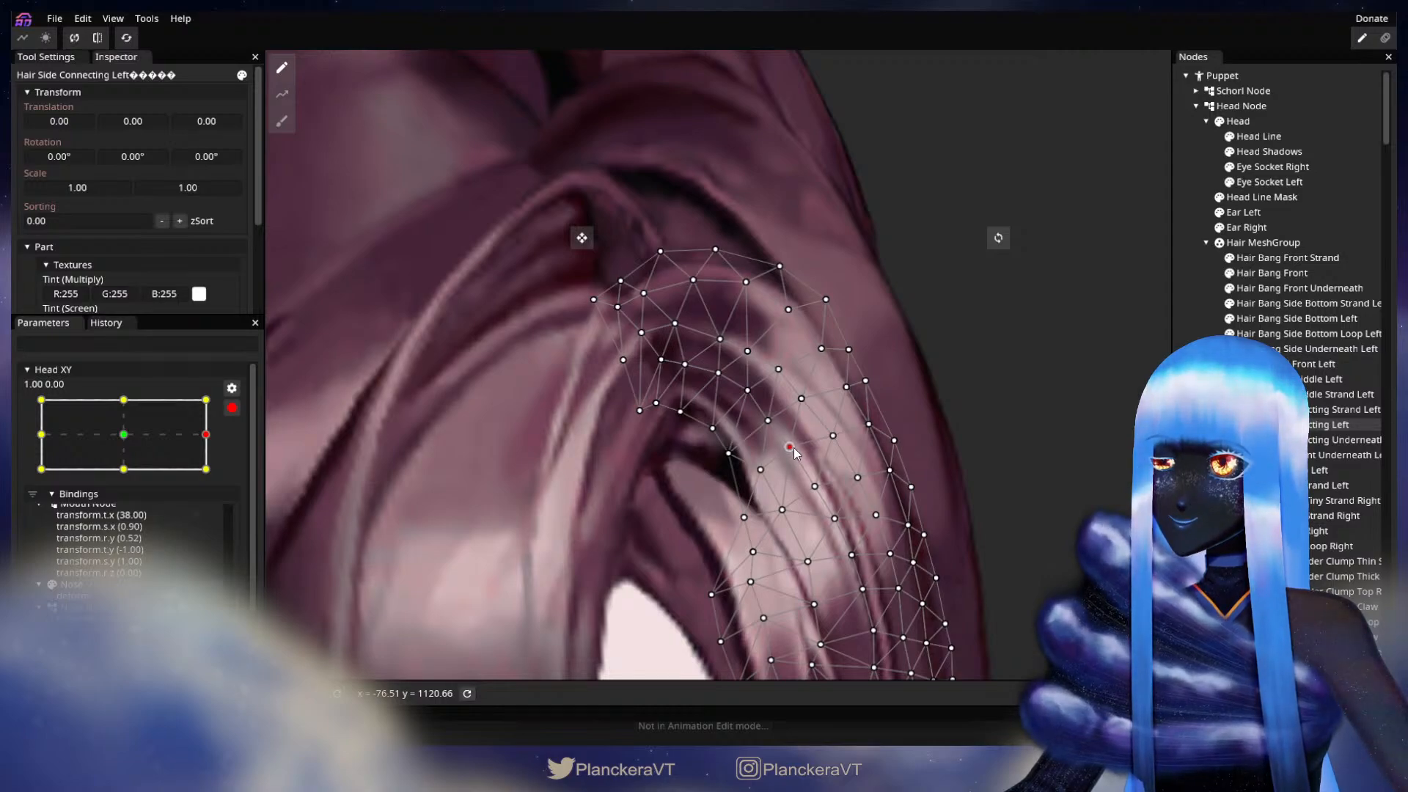
left_click_drag(767, 420, 770, 418)
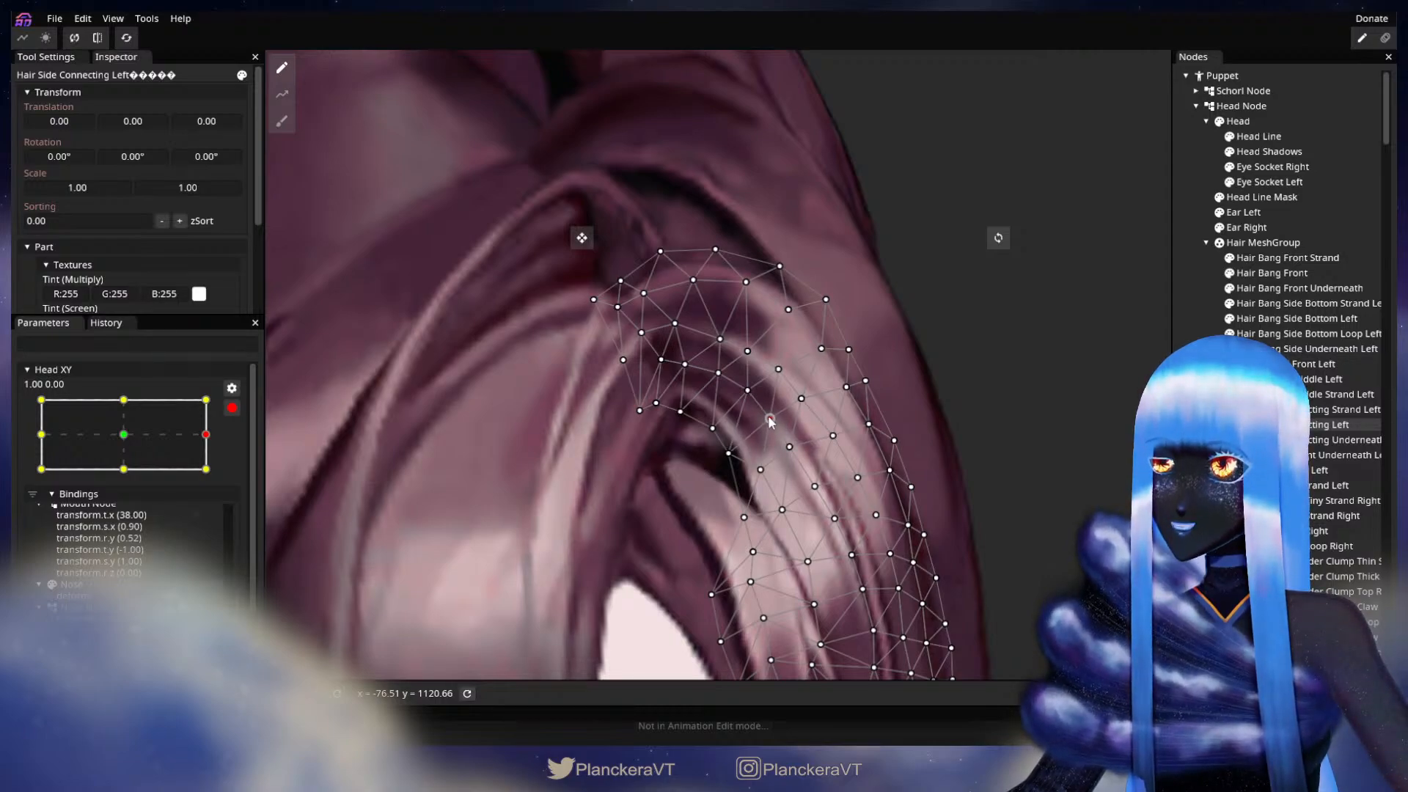
left_click(1130, 420)
Step: Check the refined strand by moving the disarmed Head XY around 1.00, 0.00, and arm it there again
scroll(861, 524, "down", 3)
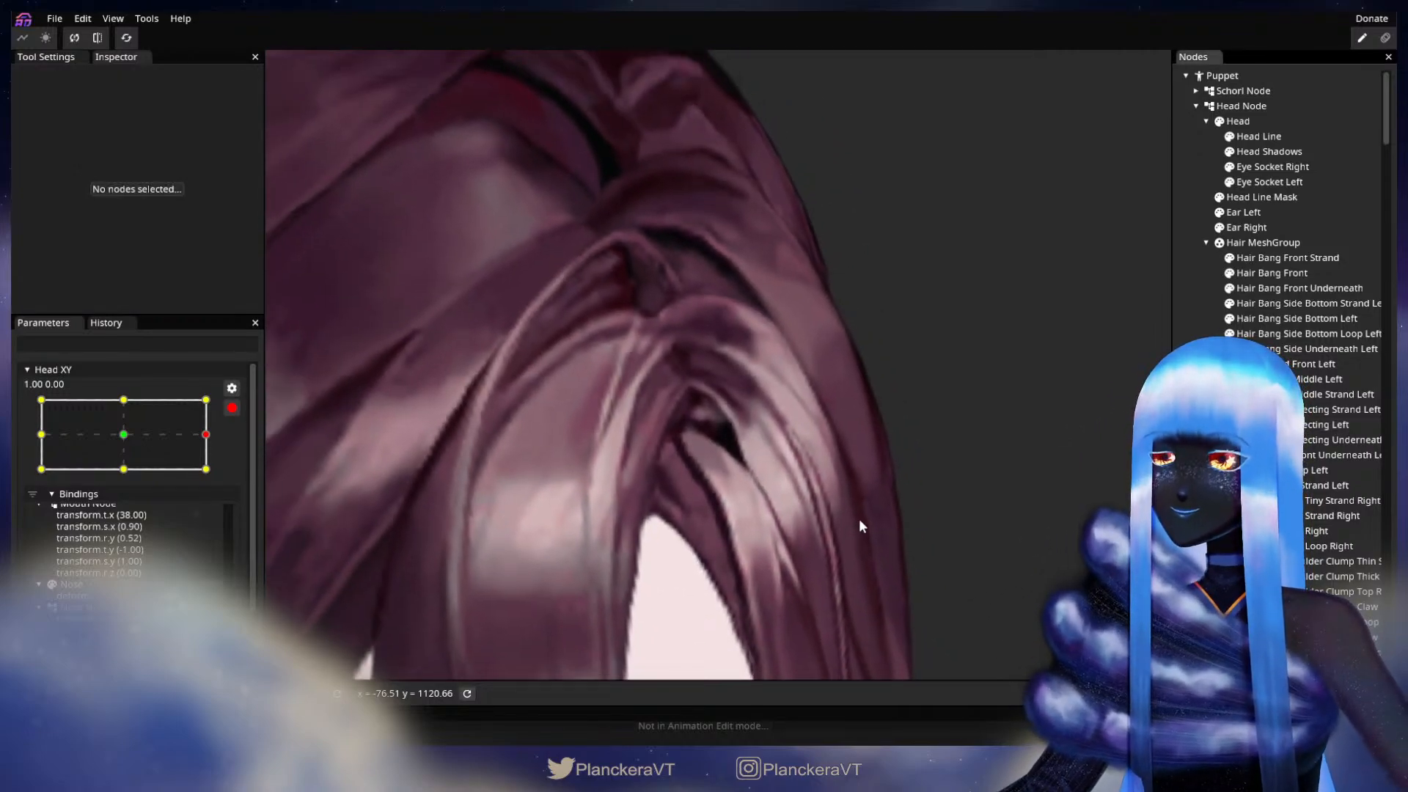
scroll(860, 518, "down", 5)
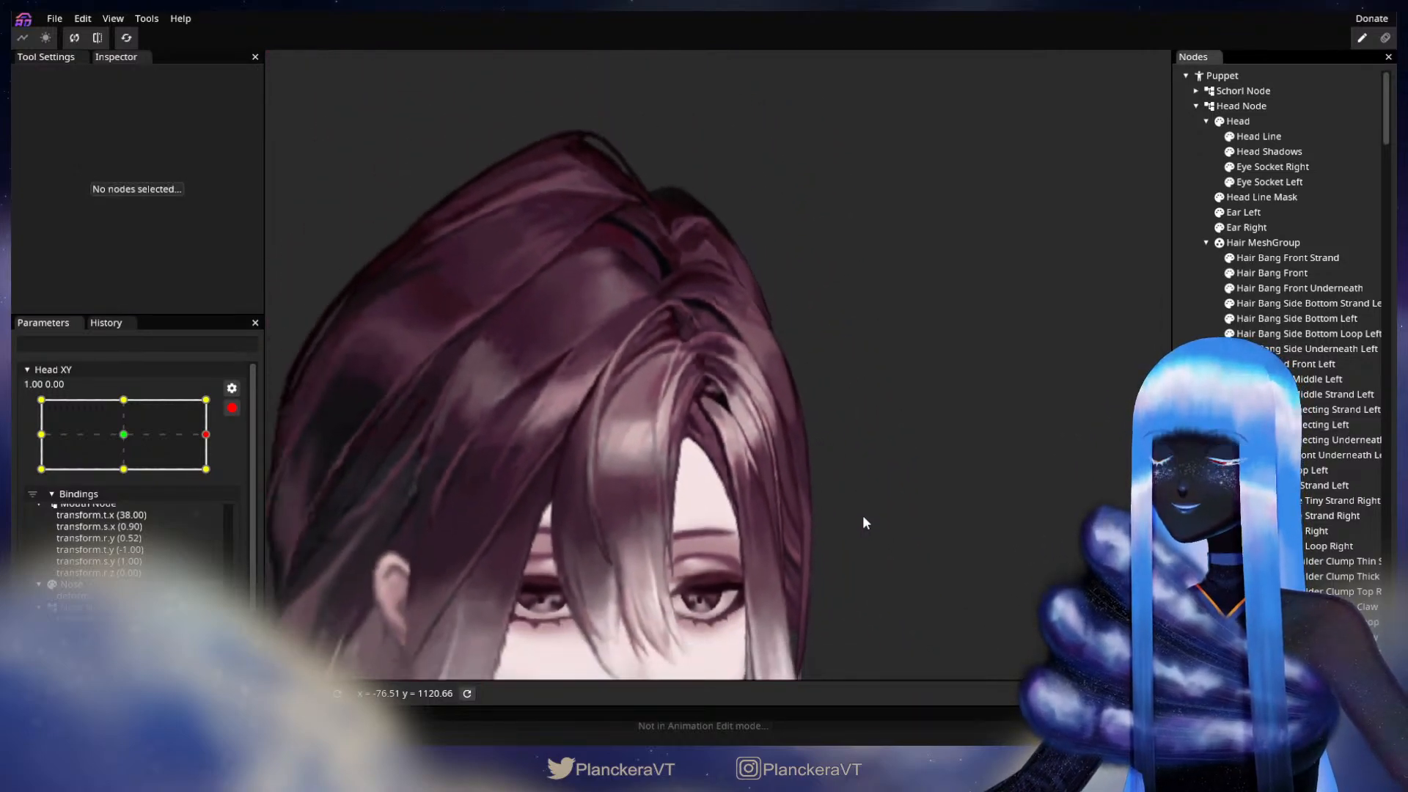
scroll(862, 515, "down", 3)
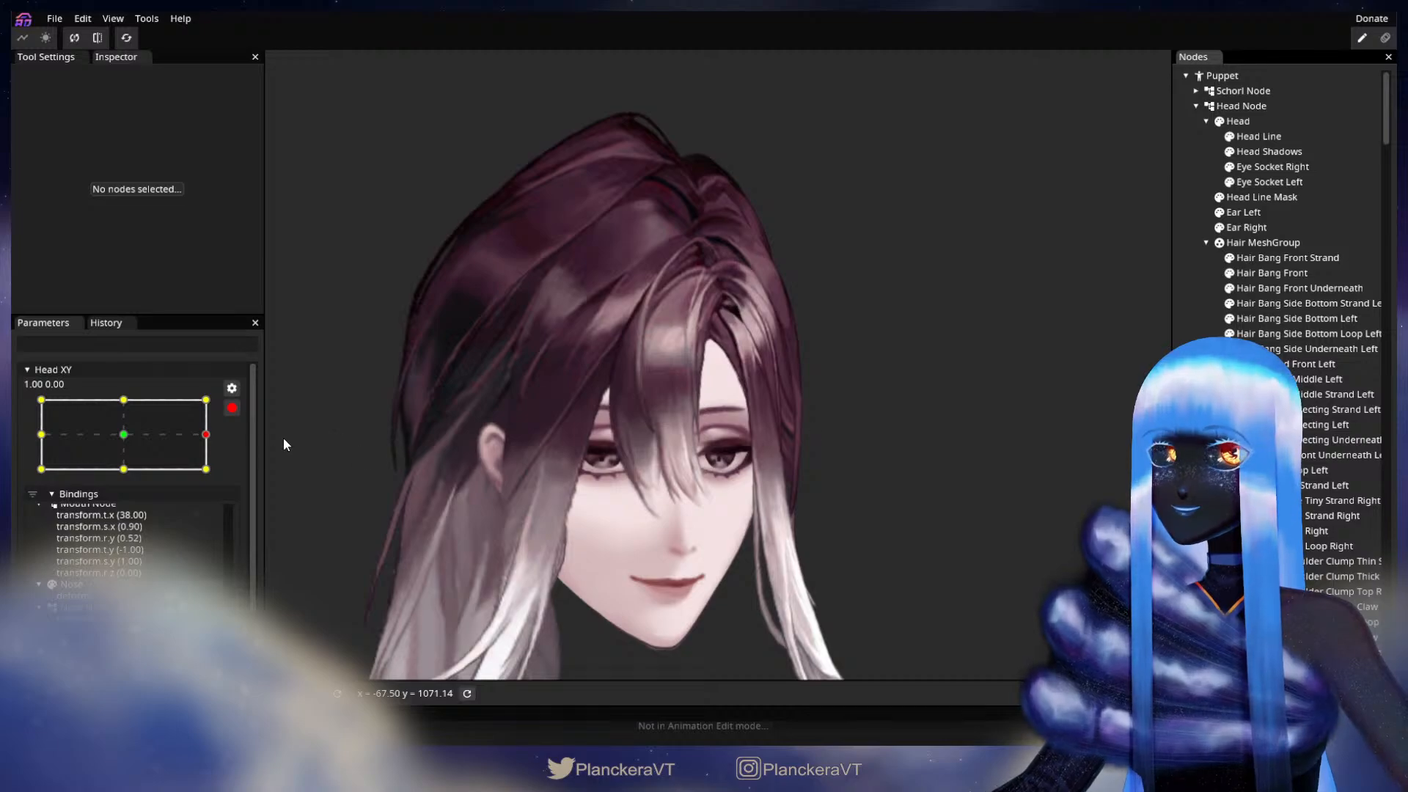
left_click(232, 408)
mouse_move(217, 478)
left_mouse_down()
mouse_move(131, 478)
mouse_move(222, 474)
left_mouse_up()
left_click(242, 450)
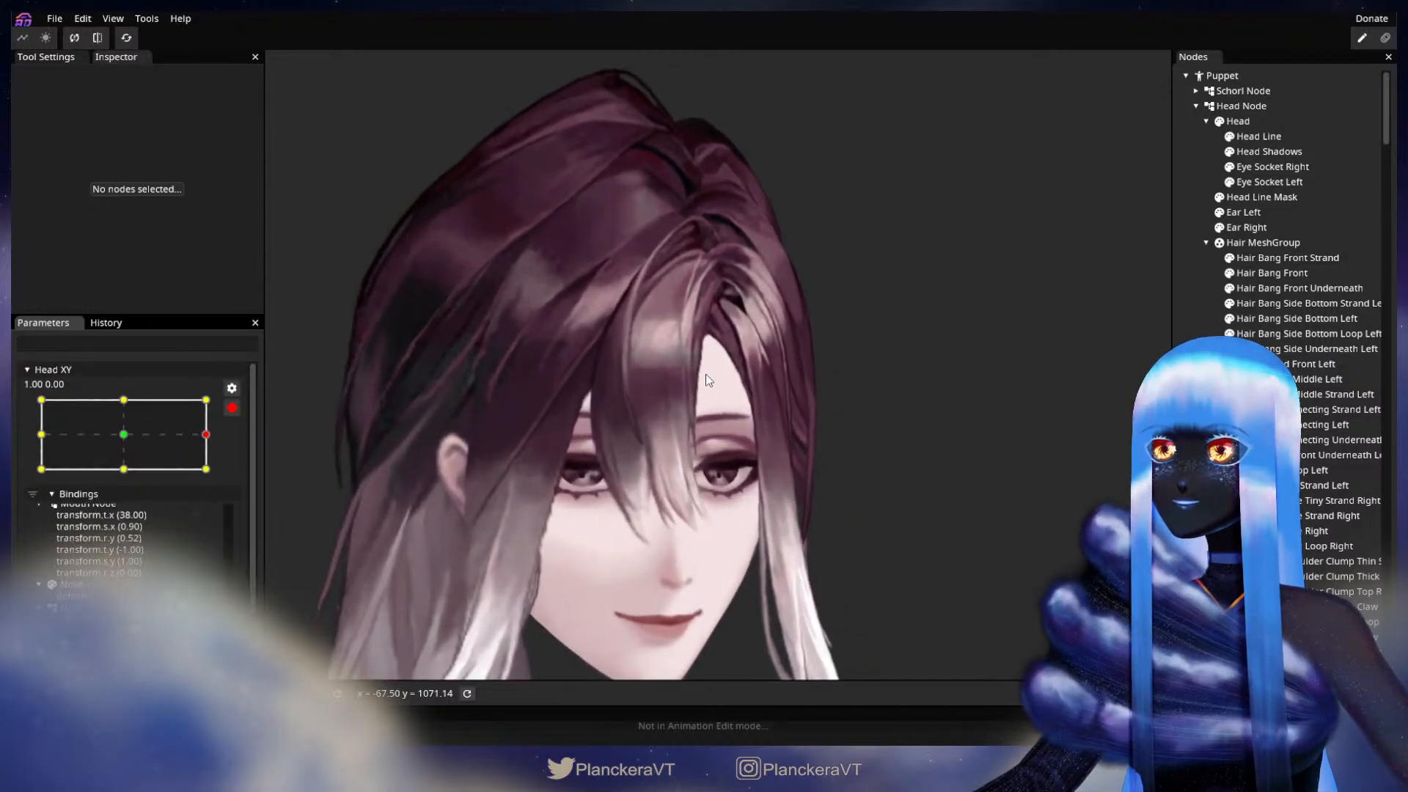
Step: Fine-tune more mesh vertices in the upper middle of Hair Side Connecting Left at the 1.00, 0.00 keypoint
scroll(705, 375, "up", 6)
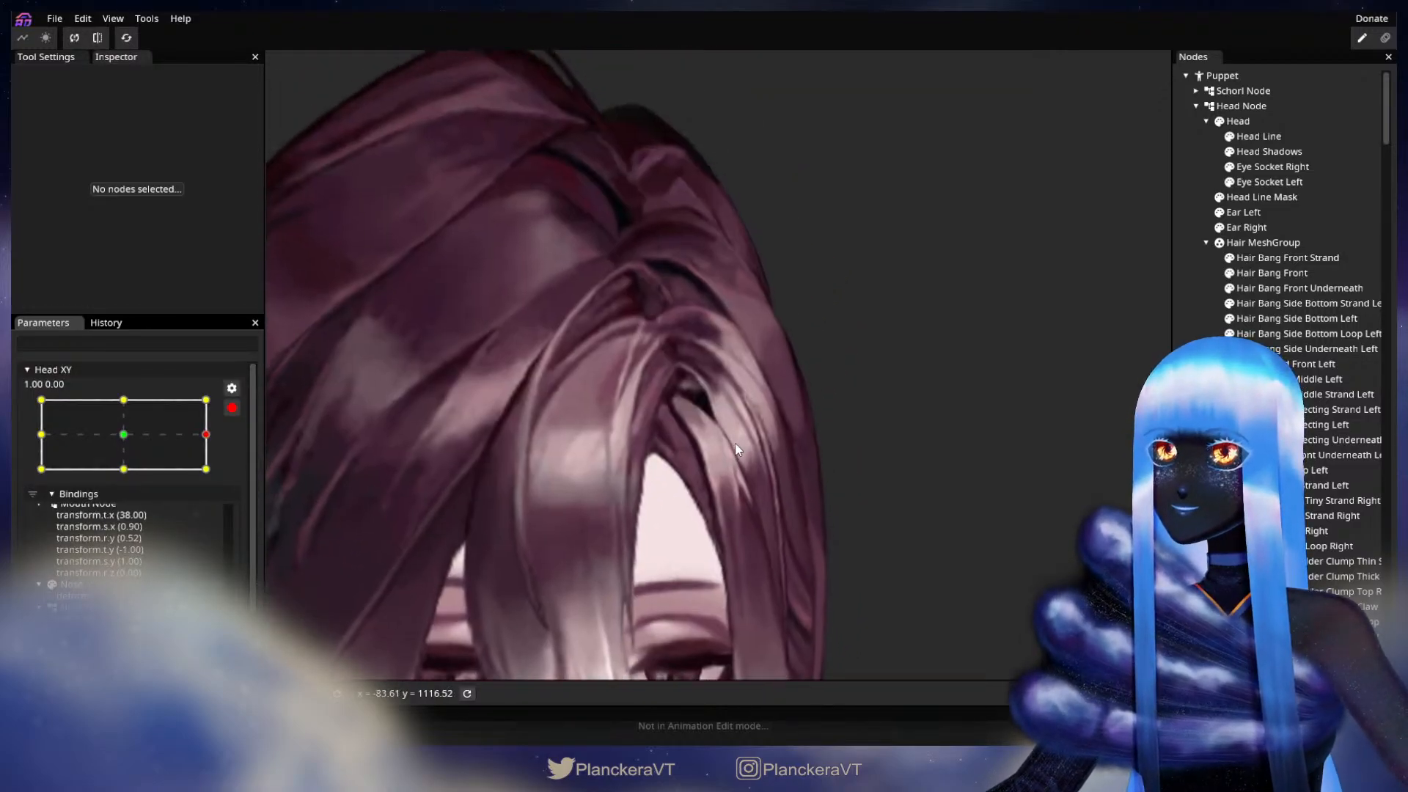
scroll(736, 449, "up", 6)
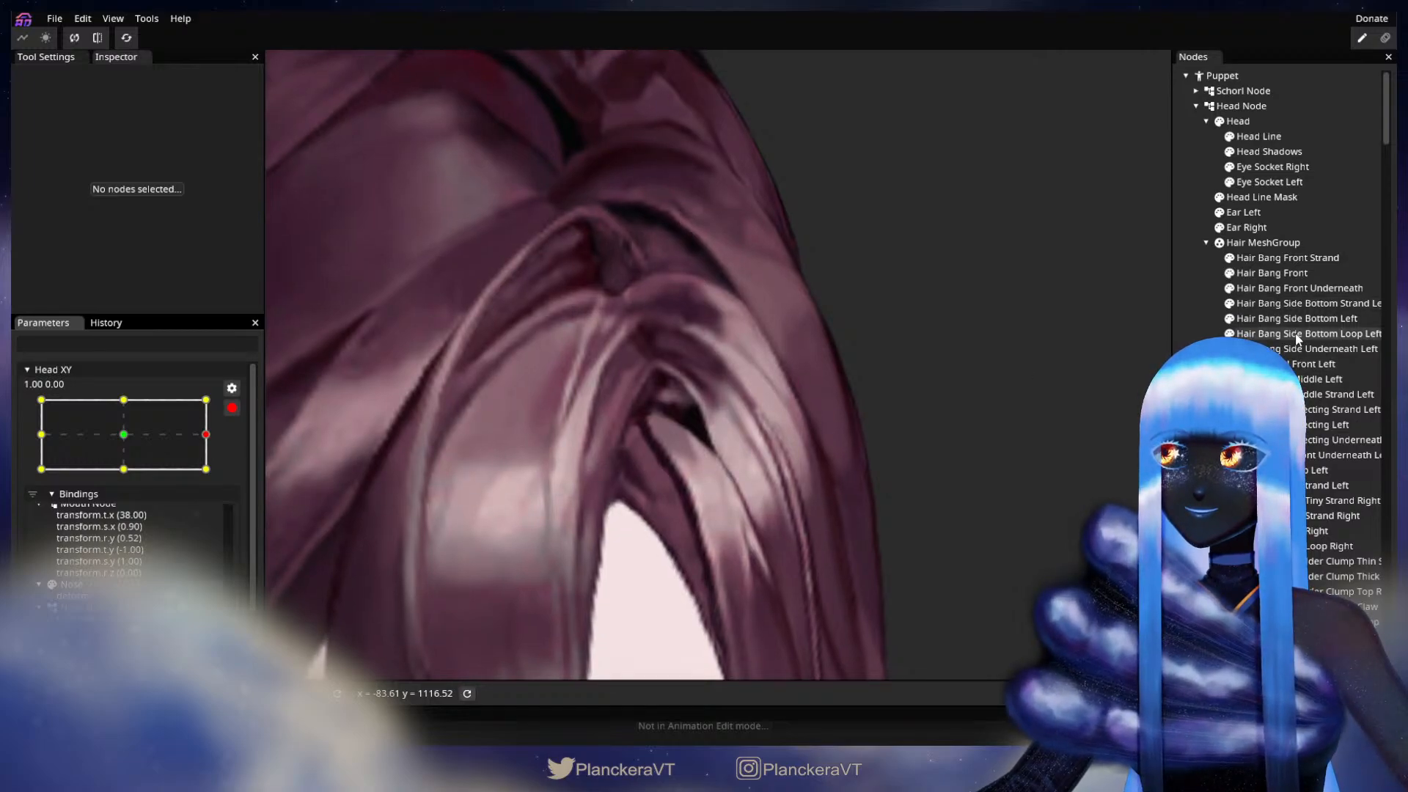
left_click(1273, 425)
scroll(693, 411, "up", 3)
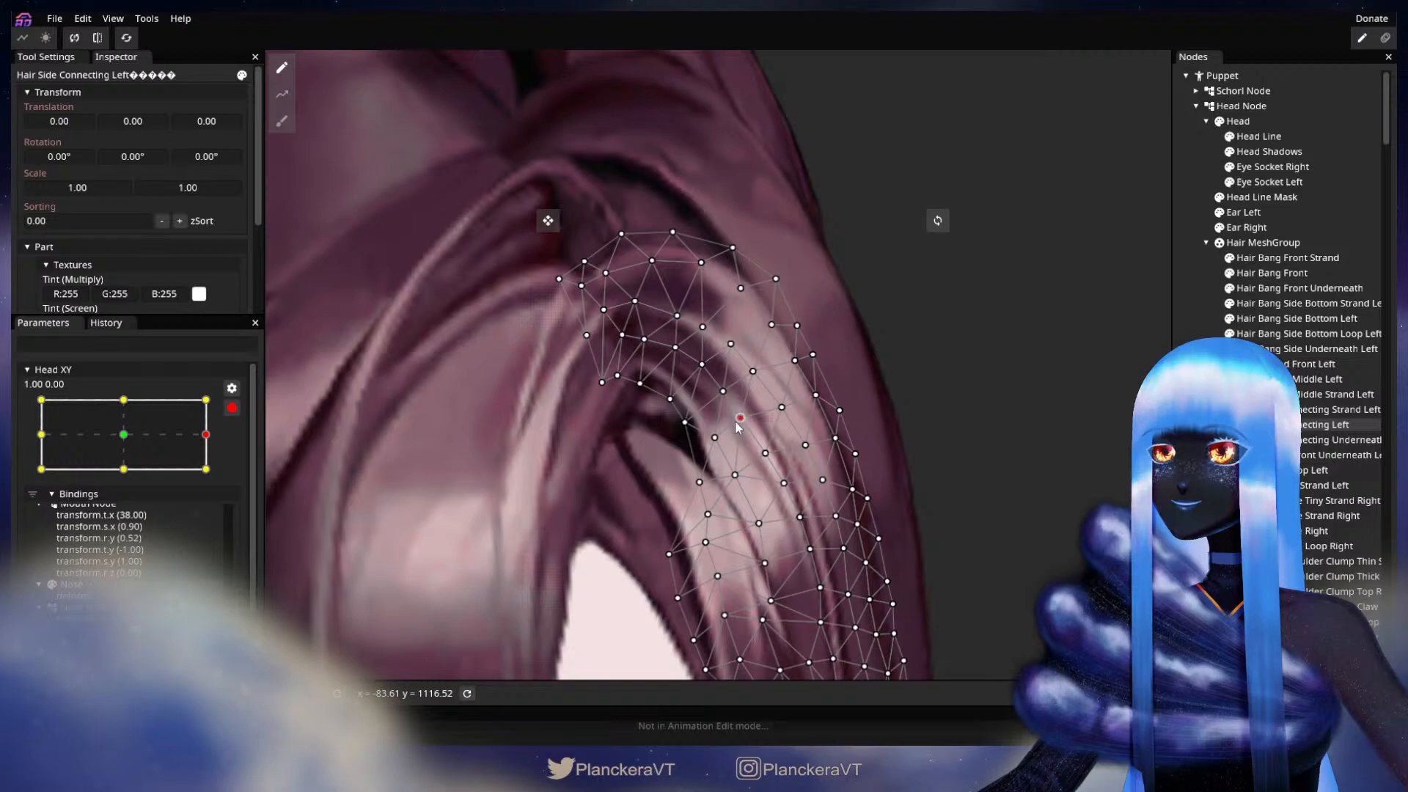
left_click(723, 391)
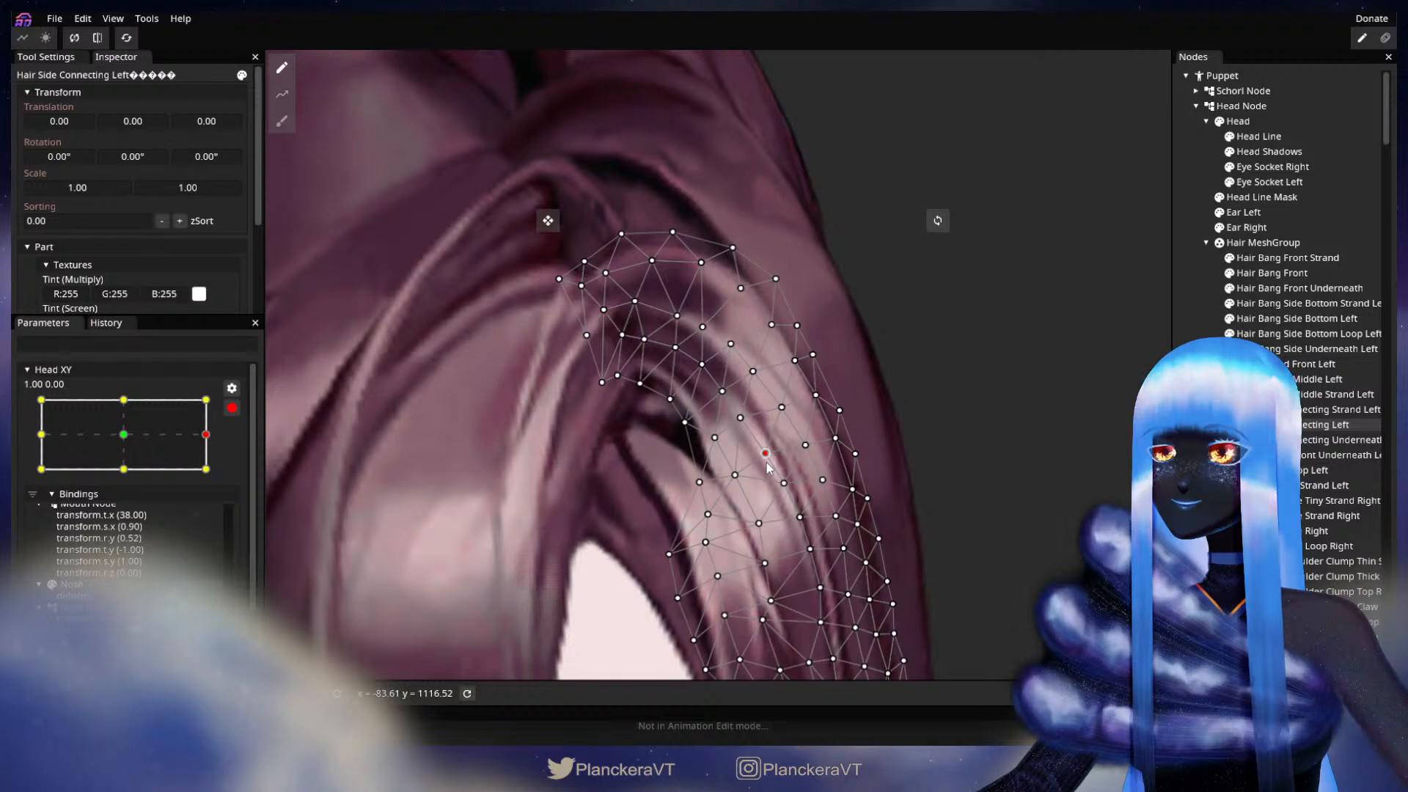
left_click(920, 421)
Step: Test the head turn with Head XY disarmed and rearm the parameter at 1.00, 0.00
scroll(923, 420, "down", 5)
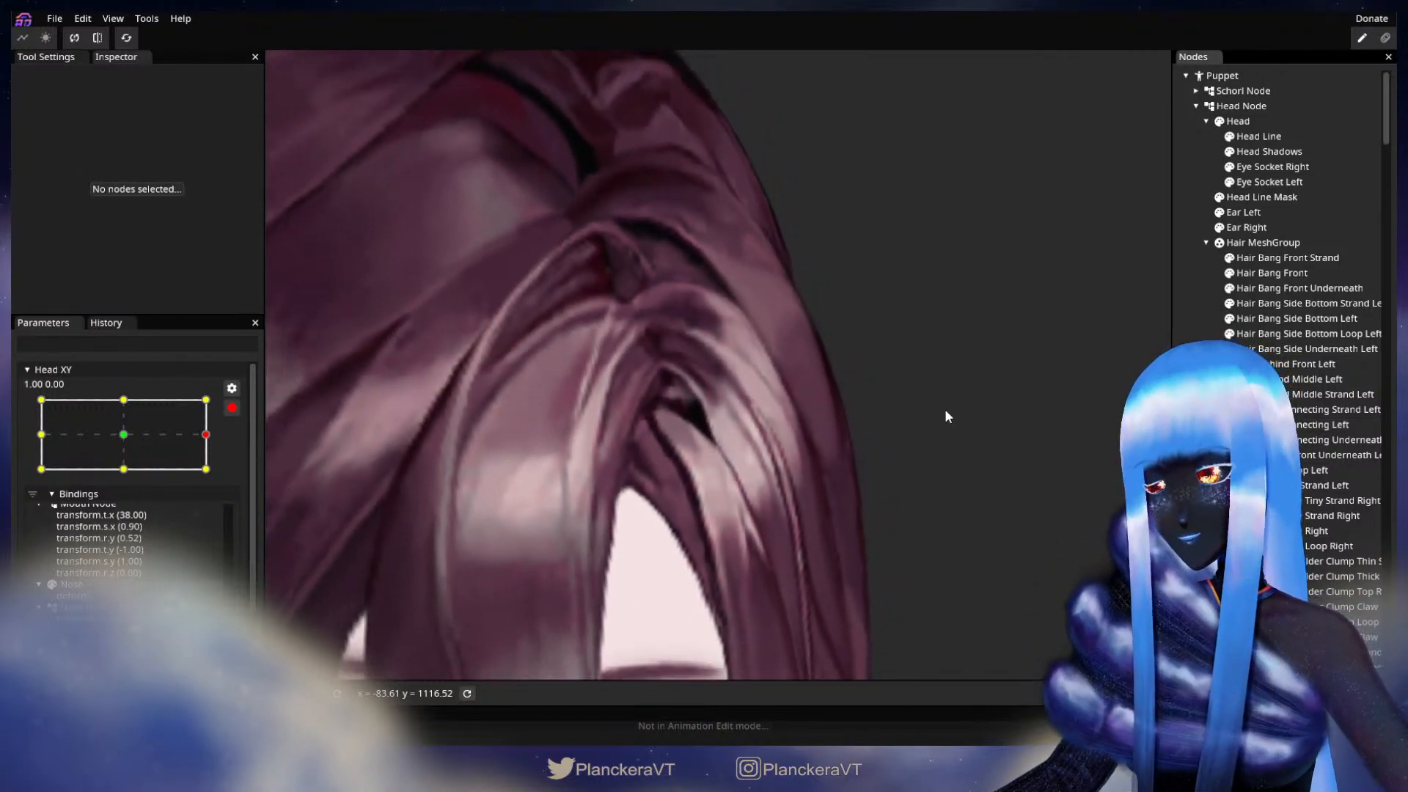
scroll(949, 393, "down", 6)
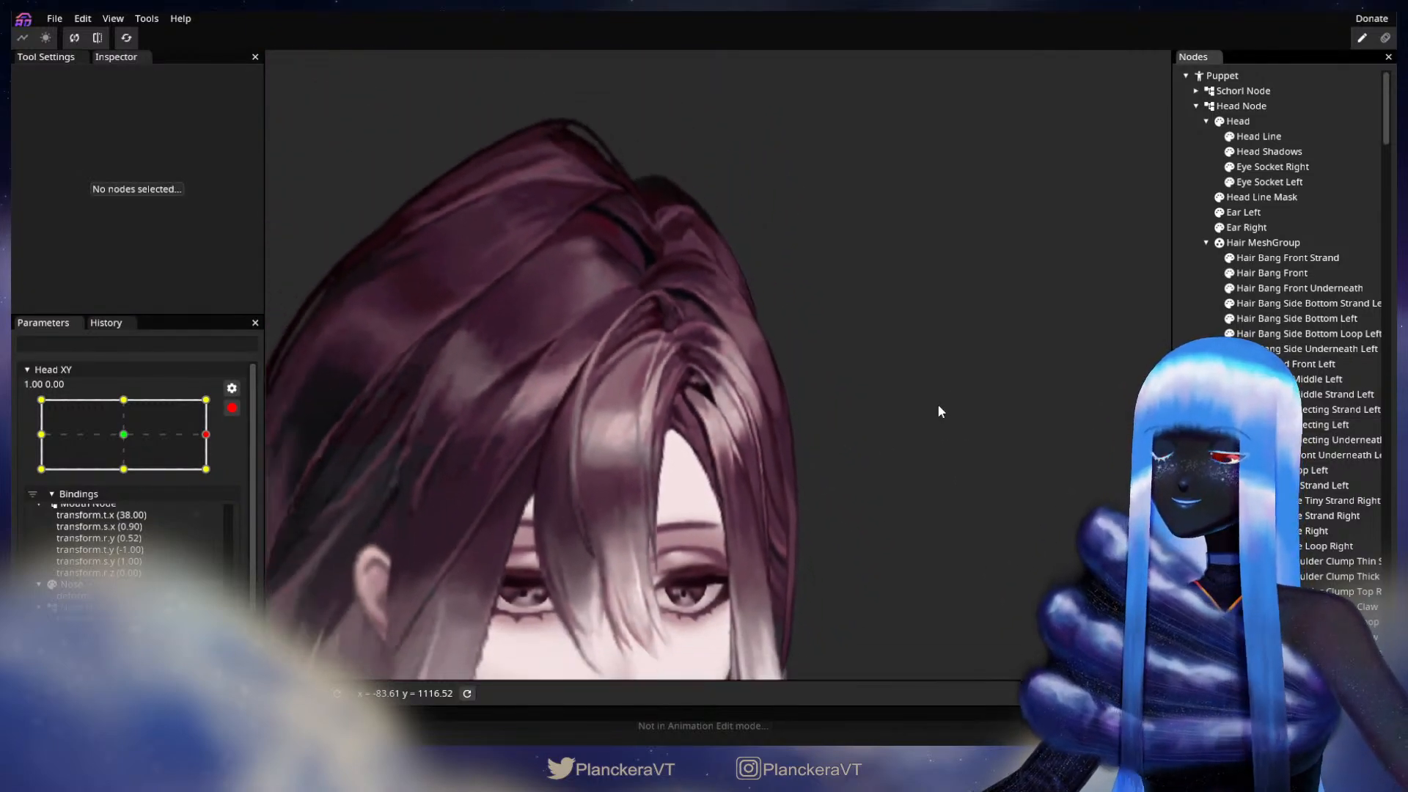
scroll(939, 407, "down", 4)
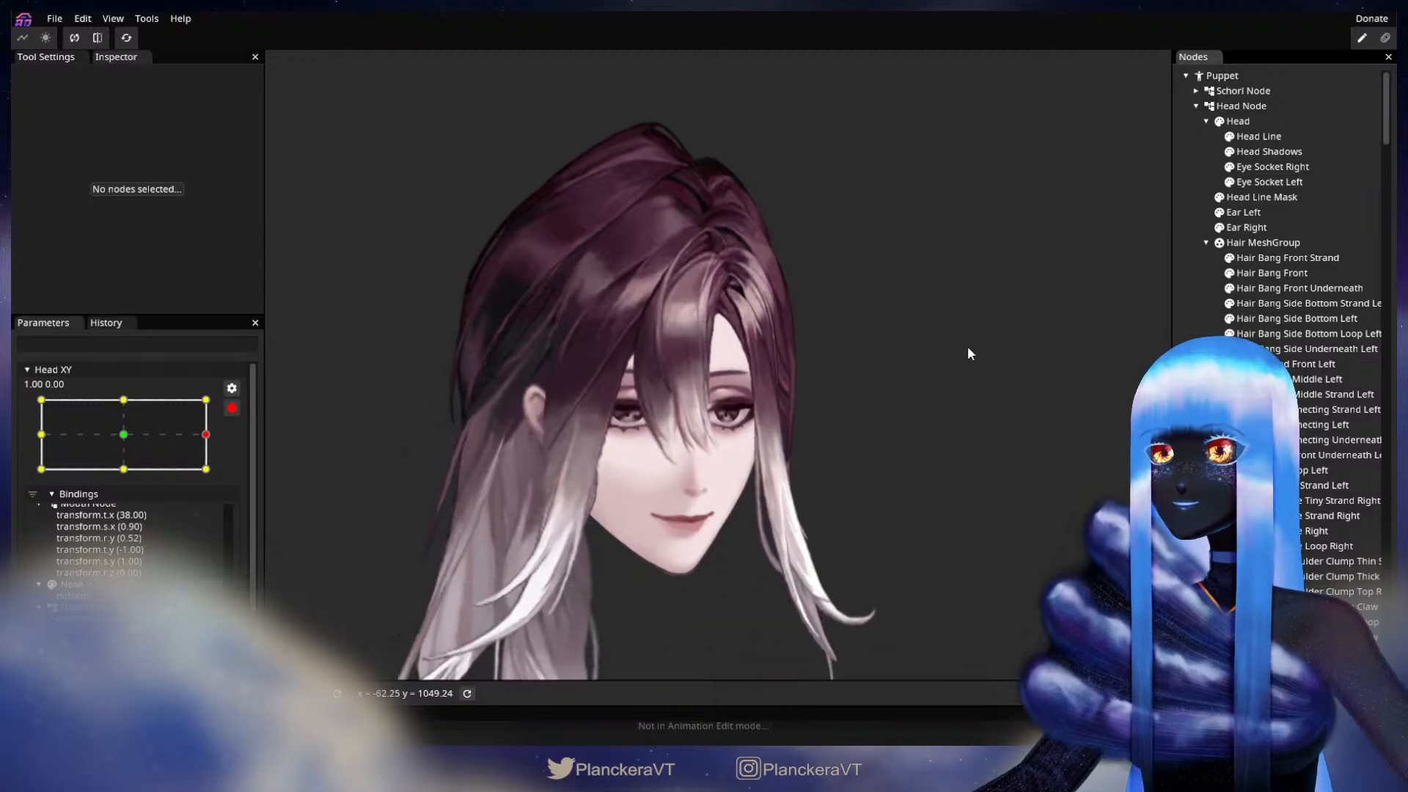
left_click(232, 410)
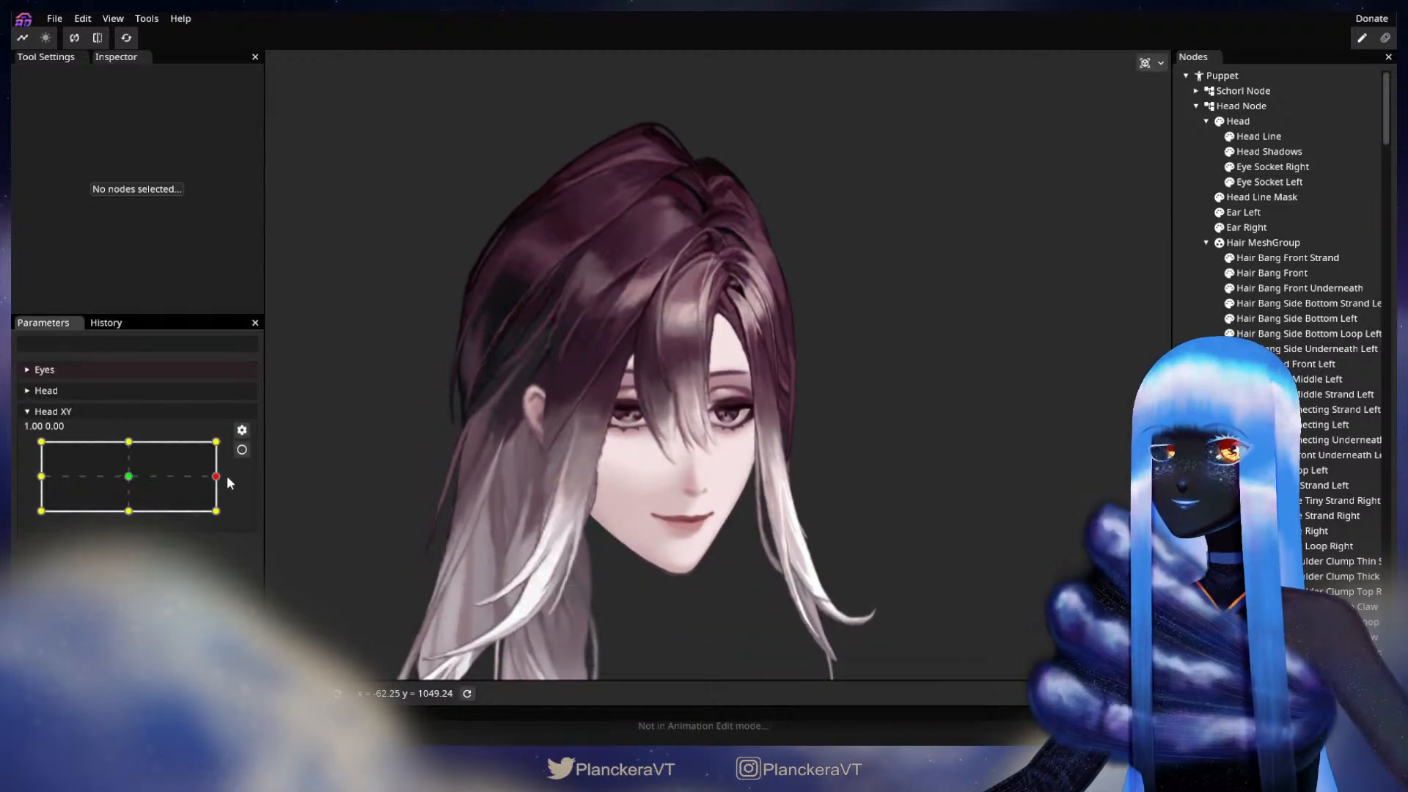
mouse_move(224, 483)
left_mouse_down()
mouse_move(121, 478)
mouse_move(224, 482)
left_mouse_up()
left_click(241, 450)
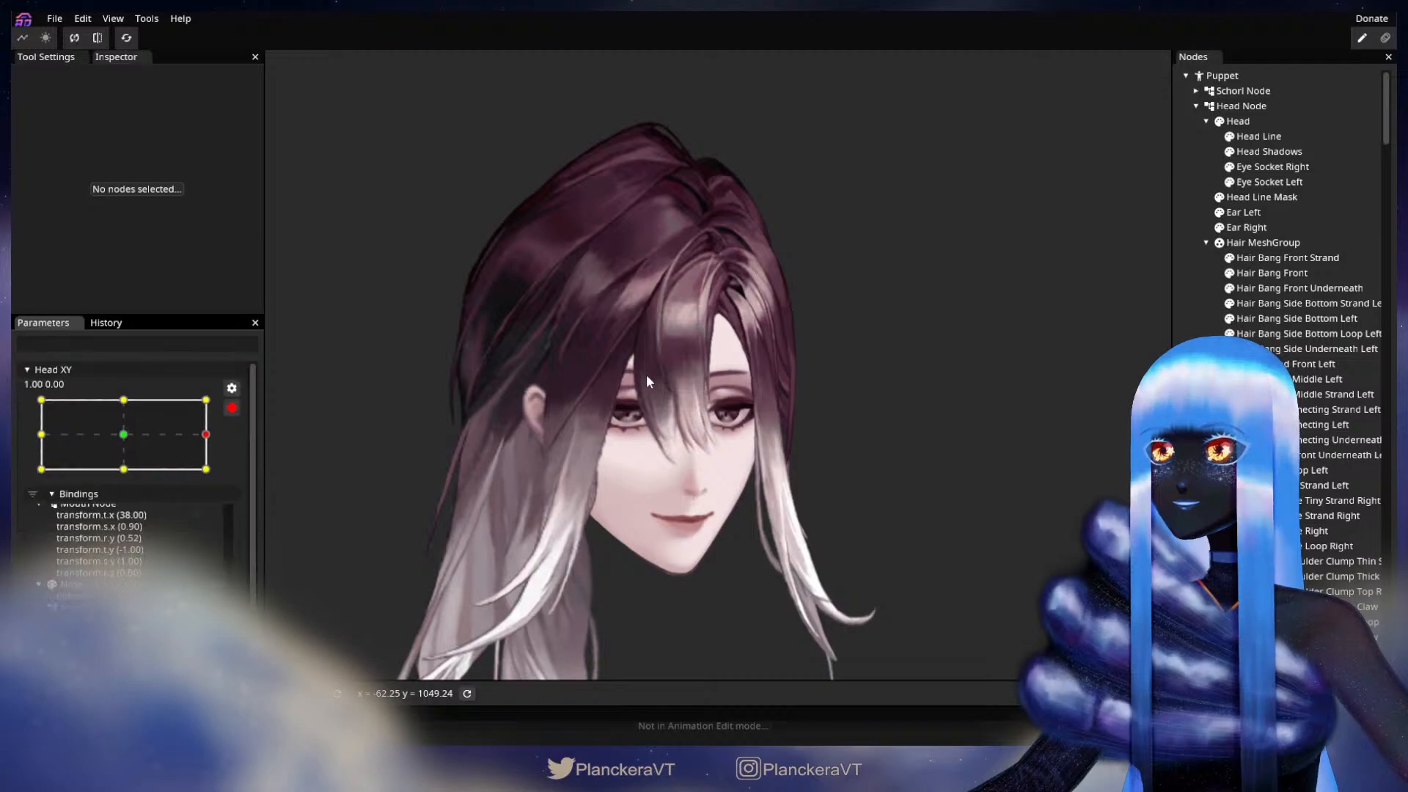
Step: Nudge mesh vertices along the upper inner edge of Hair Bang Front at the Head XY 1.00, 0.00 keypoint
scroll(646, 375, "up", 5)
scroll(772, 311, "up", 5)
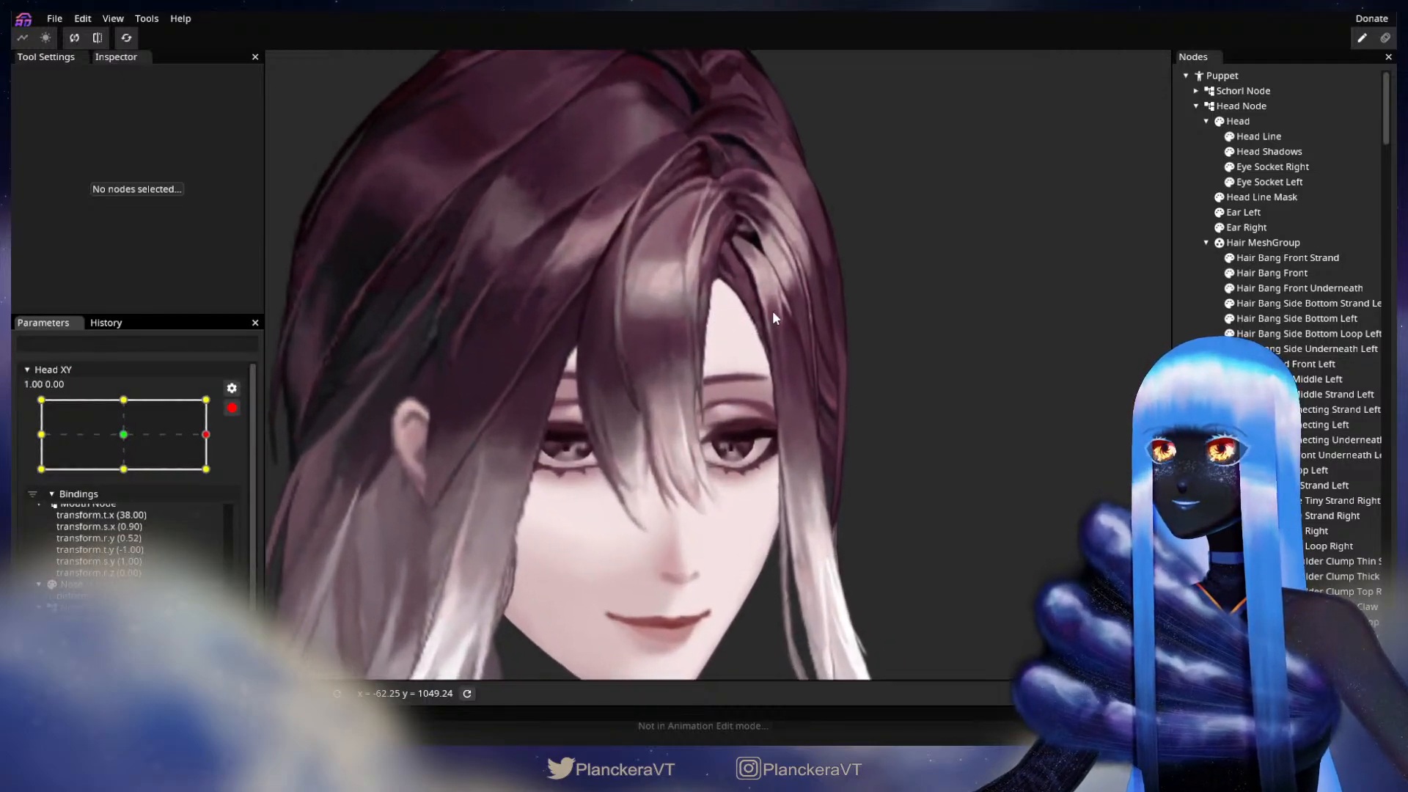
scroll(862, 438, "up", 2)
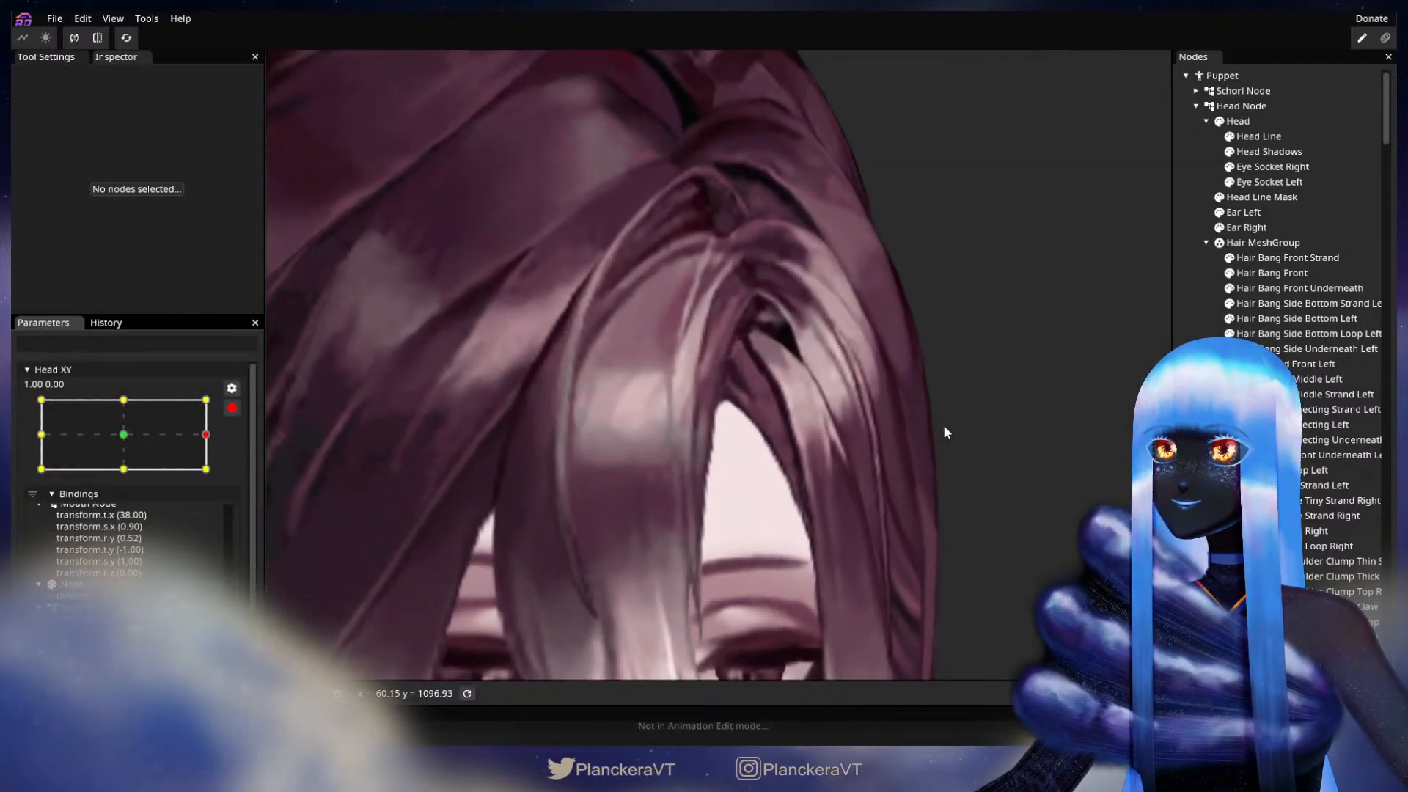
left_click(1269, 273)
scroll(801, 423, "up", 3)
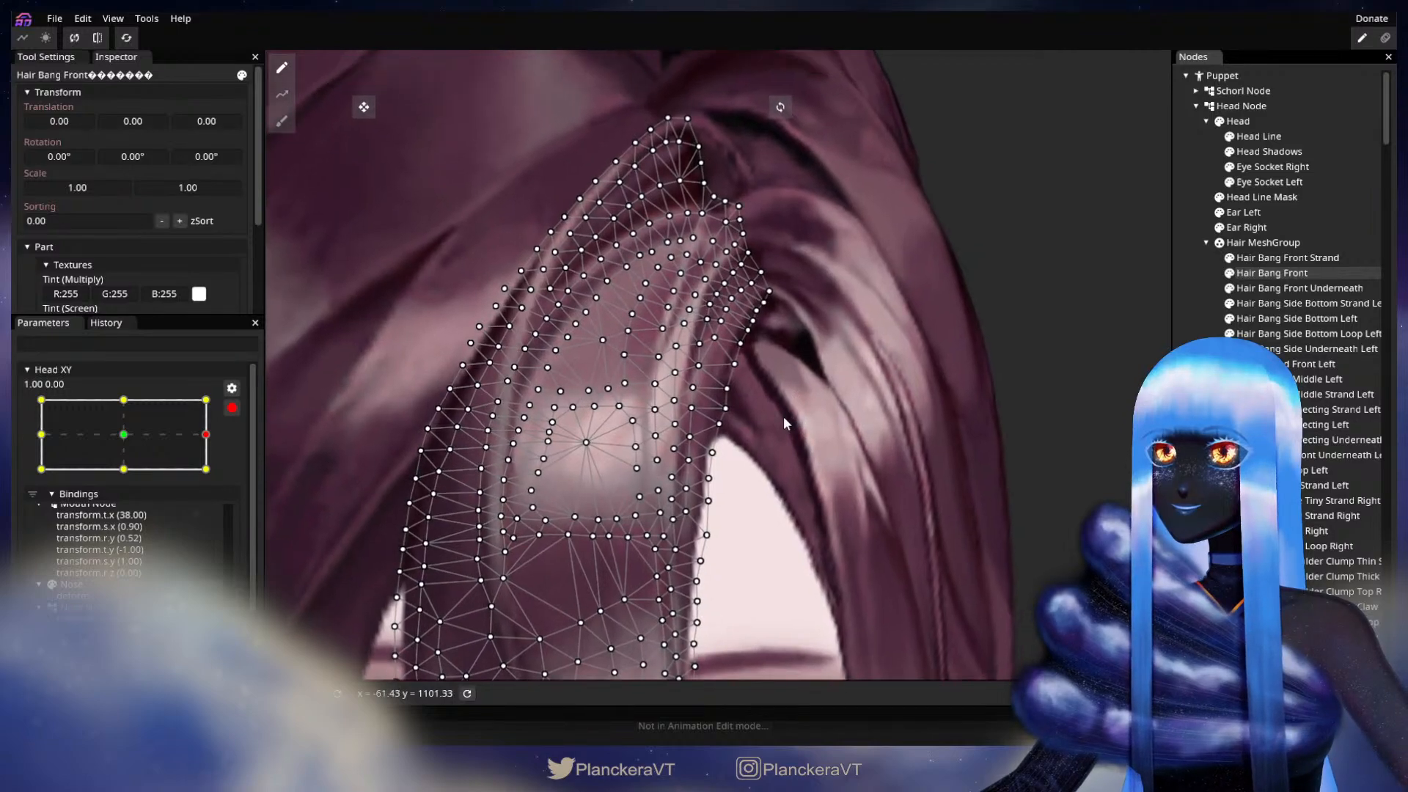
scroll(782, 429, "up", 3)
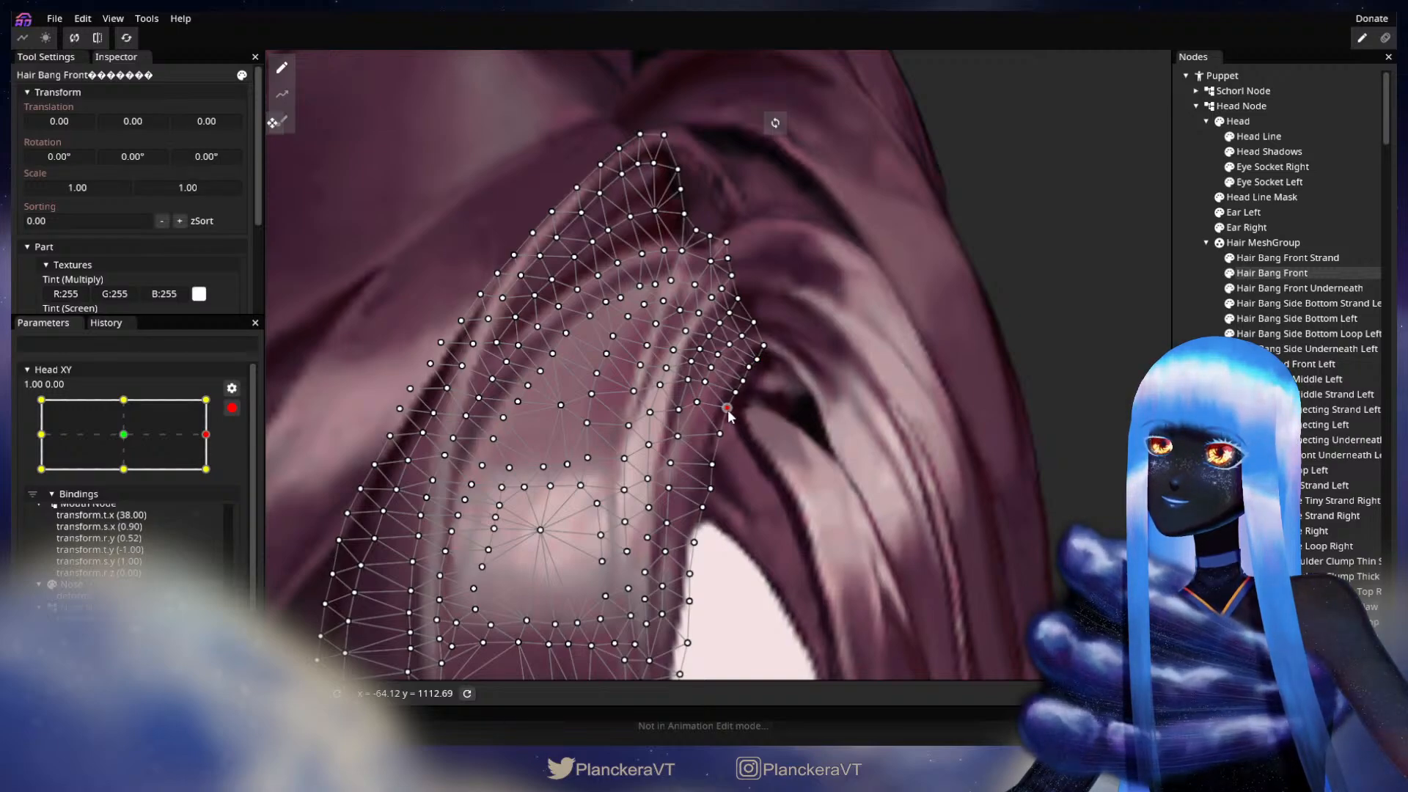
left_click(711, 463)
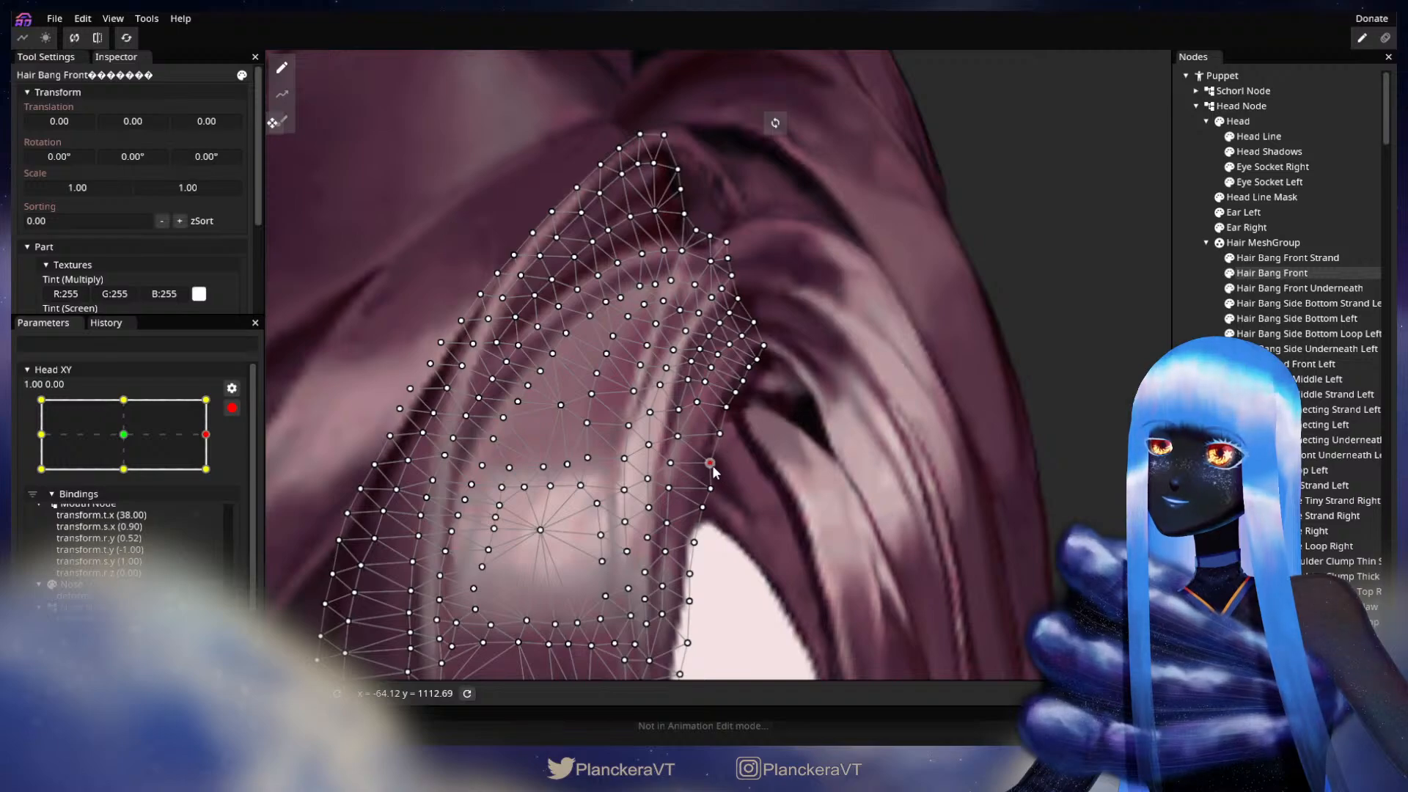
left_click(735, 392)
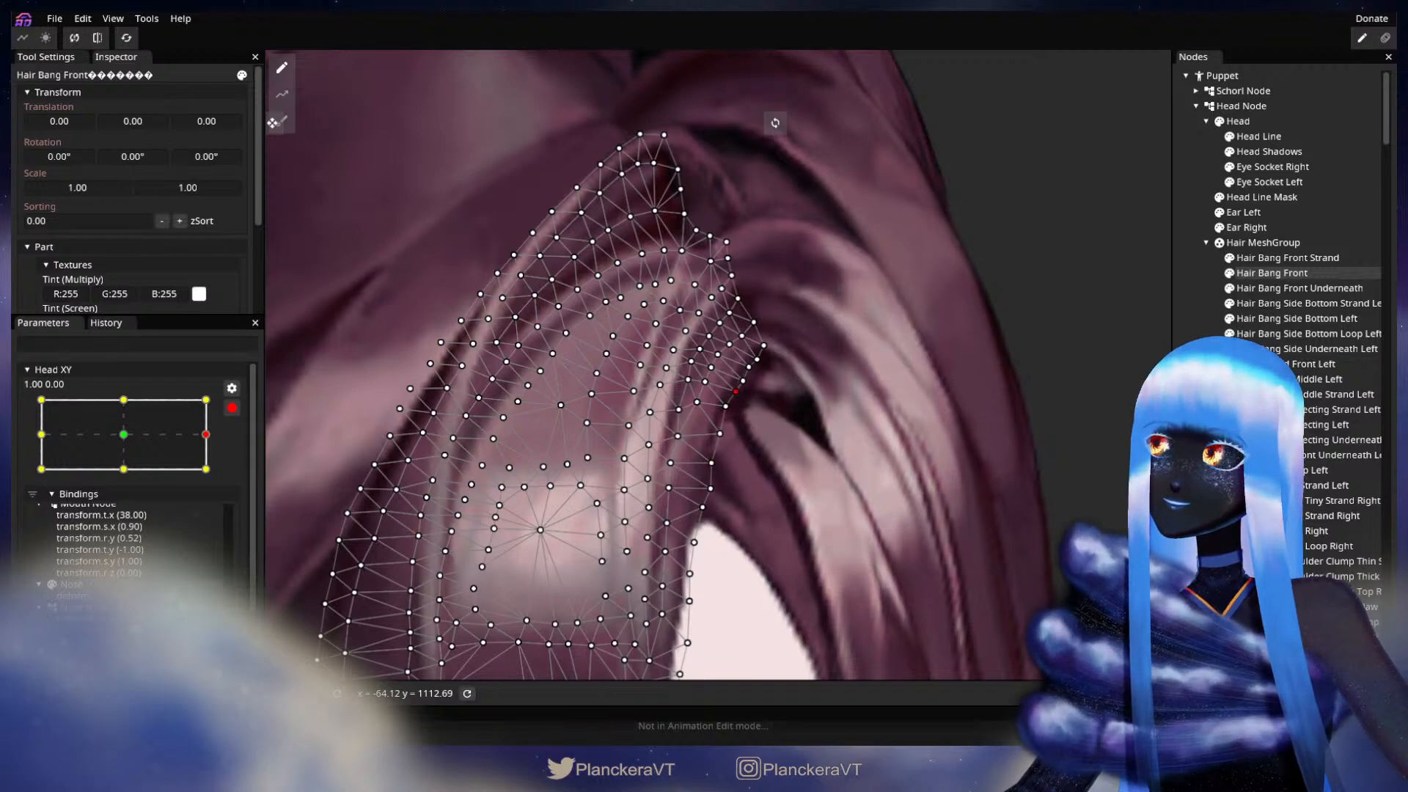
left_click(1040, 443)
Step: Disarm Head XY, sweep the head turn across to the opposite side, and arm the parameter at -1.00, 0.00
scroll(850, 470, "down", 5)
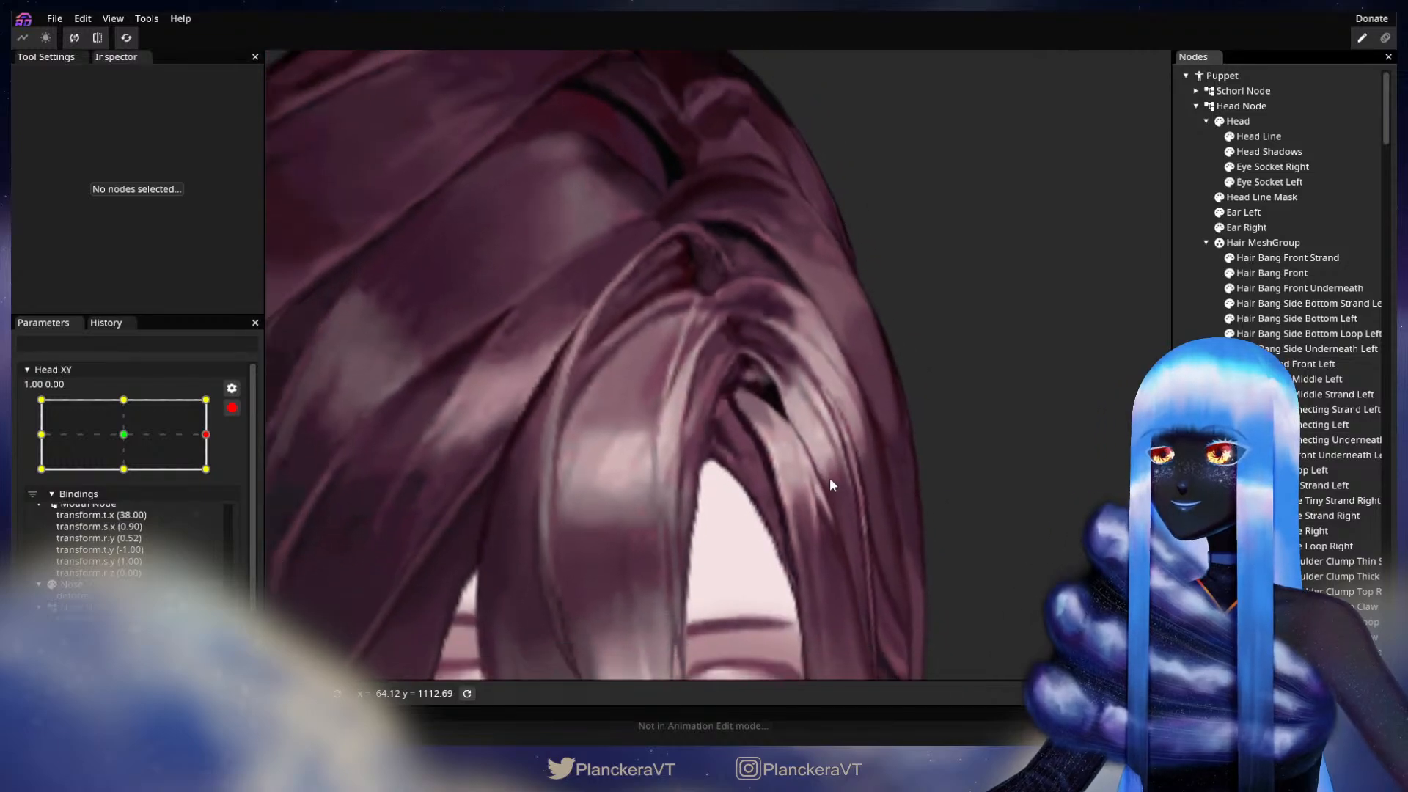
scroll(821, 484, "down", 5)
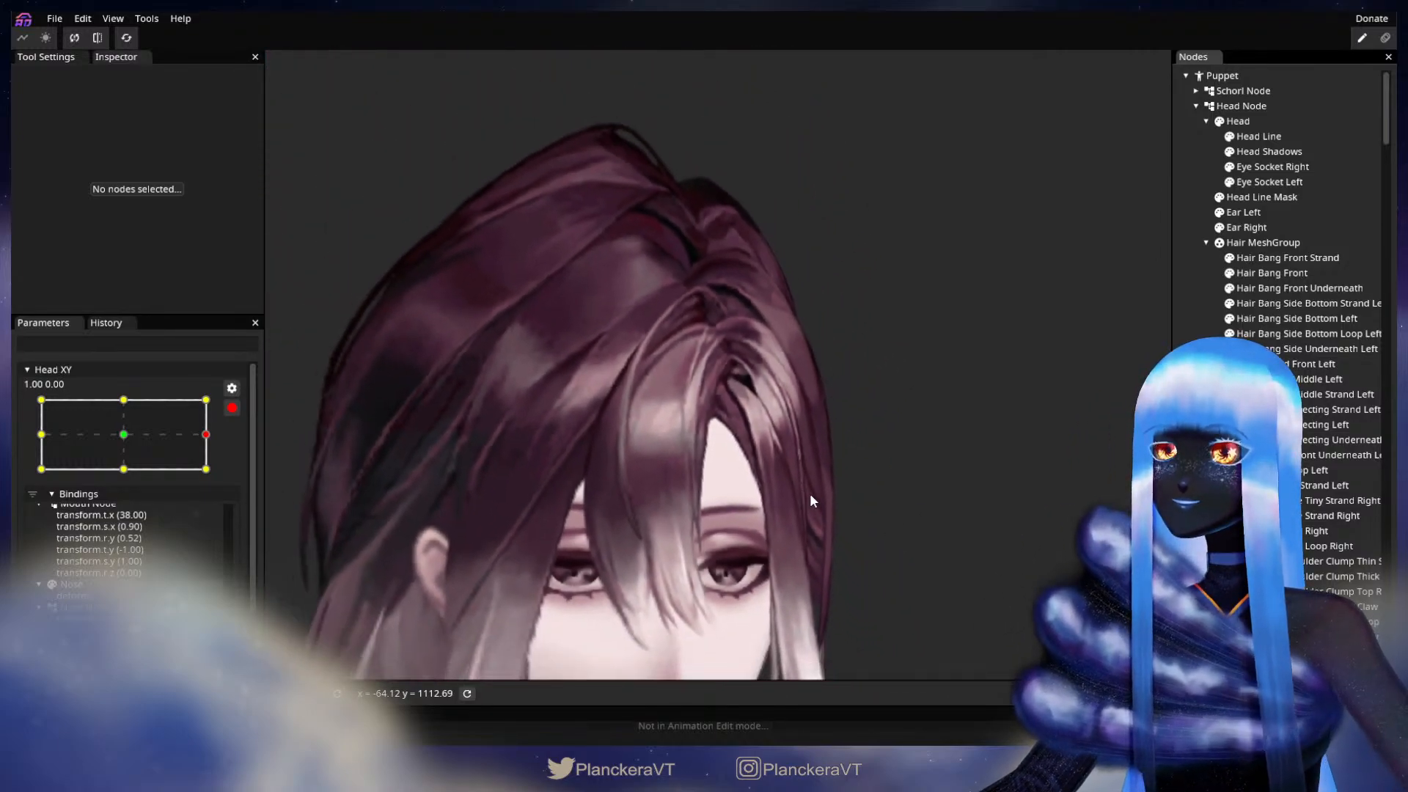
scroll(811, 490, "down", 5)
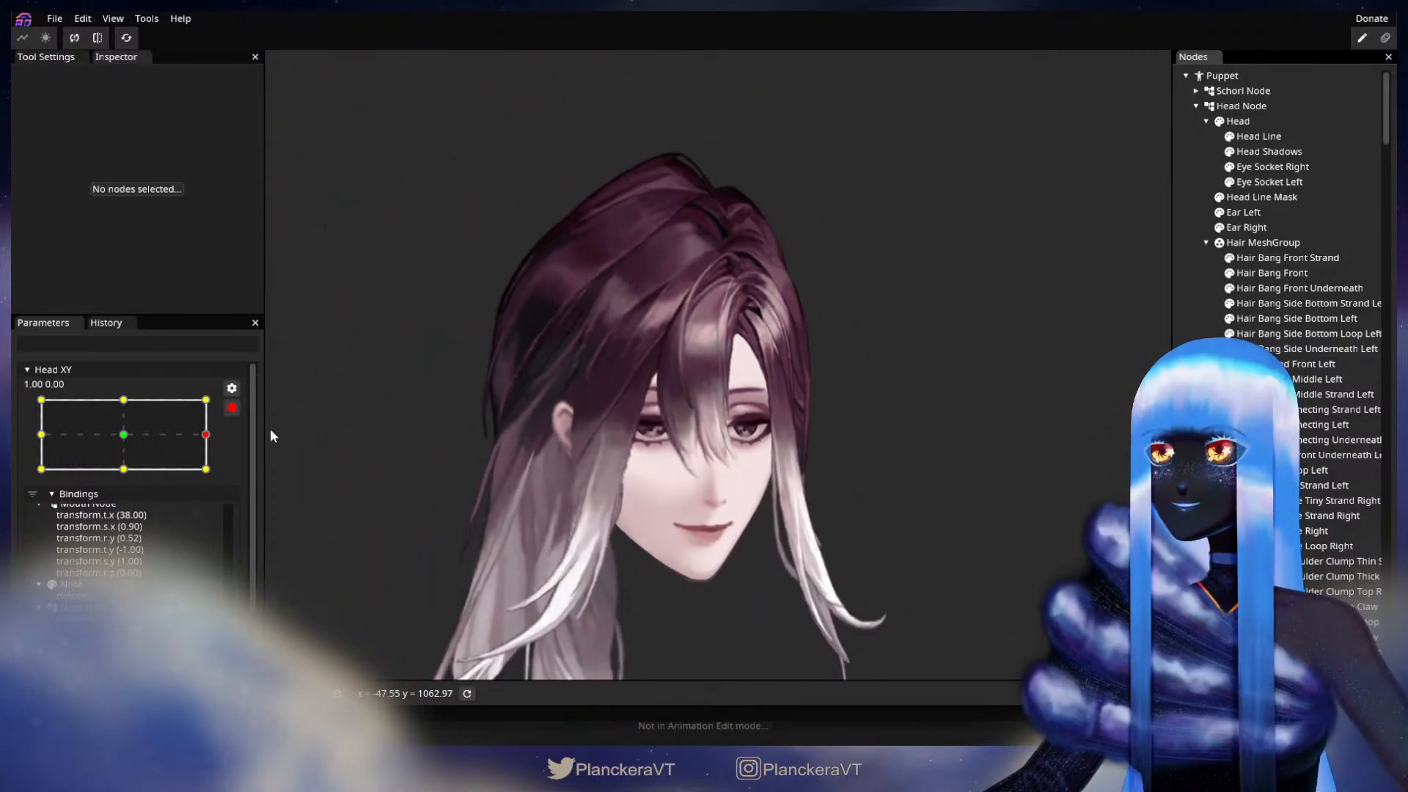
left_click(231, 409)
left_click(217, 479)
left_click_drag(220, 484, 154, 478)
left_click_drag(118, 481, 40, 477)
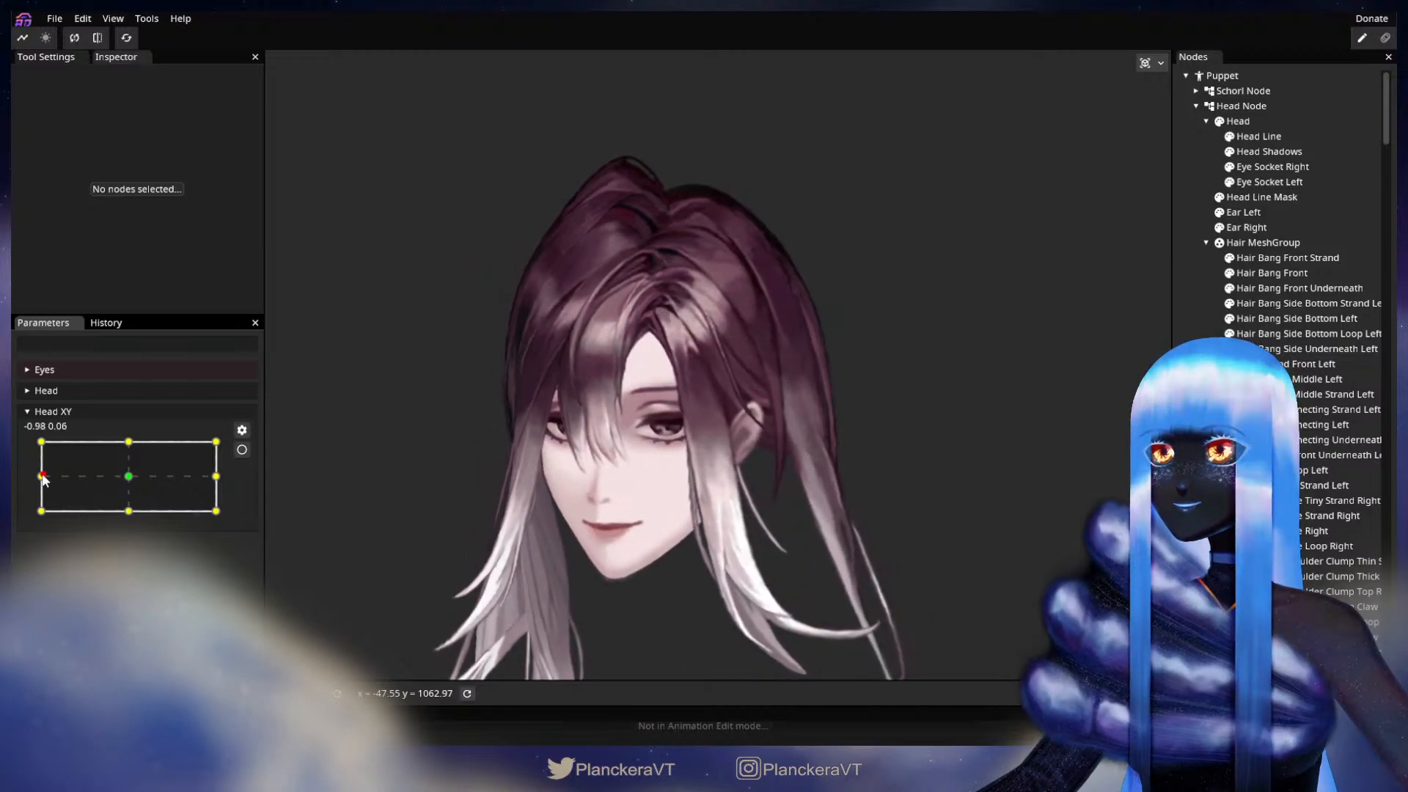
left_click(241, 449)
Step: Adjust the upper inner edge of Hair Side Connecting Left with the Brush Tool's Circle Brush at -1.00, 0.00
scroll(546, 416, "up", 5)
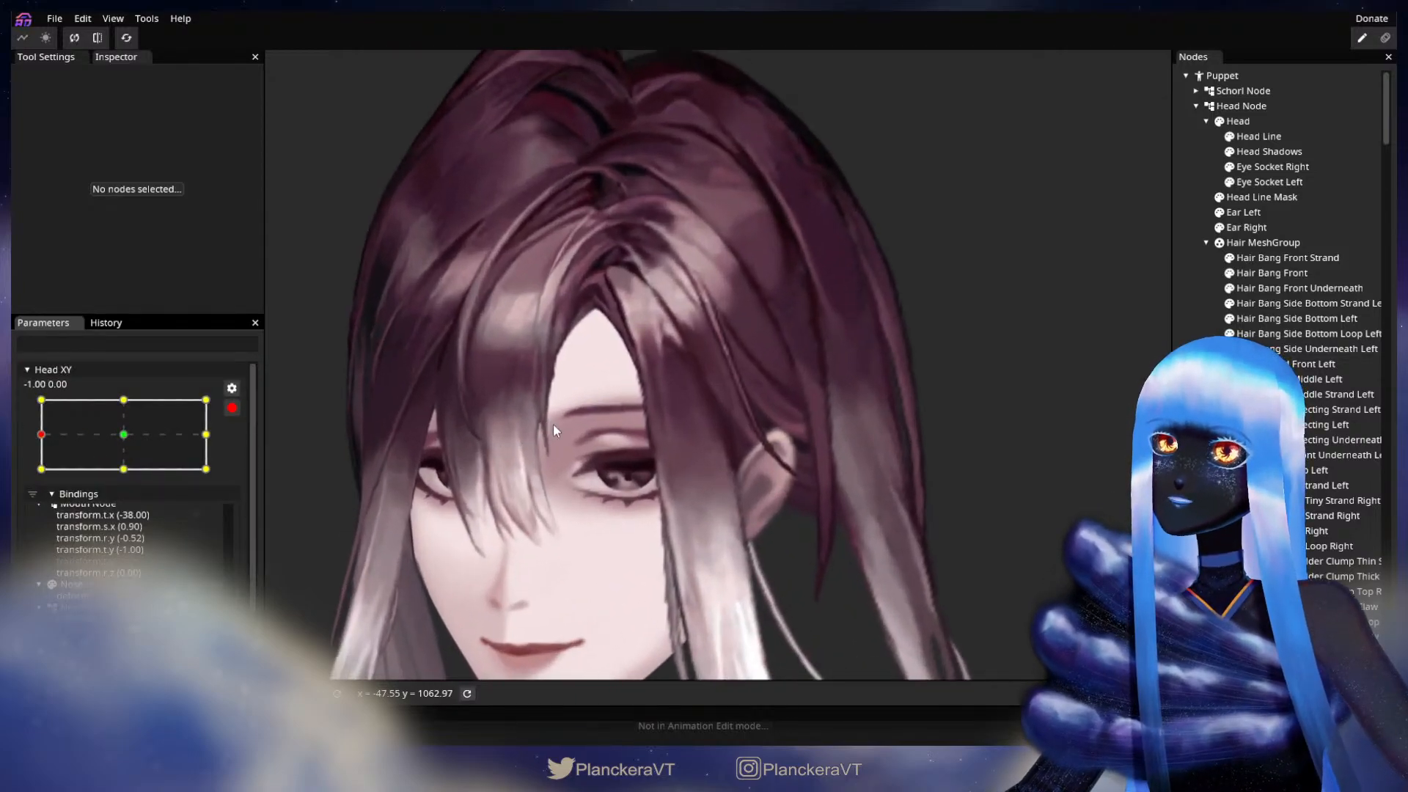
left_click_drag(648, 407, 682, 519)
scroll(670, 469, "up", 2)
left_click_drag(670, 461, 738, 484)
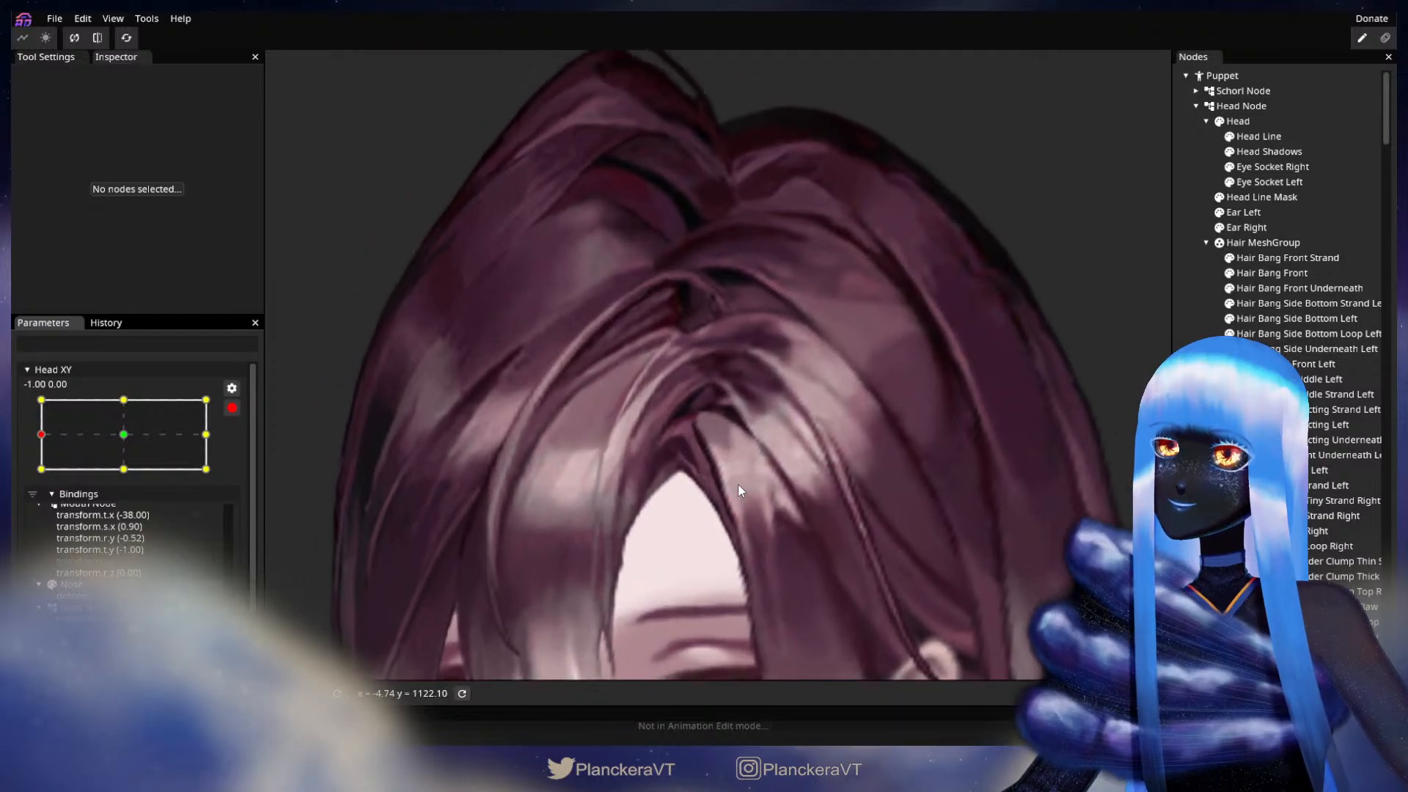
scroll(738, 484, "up", 2)
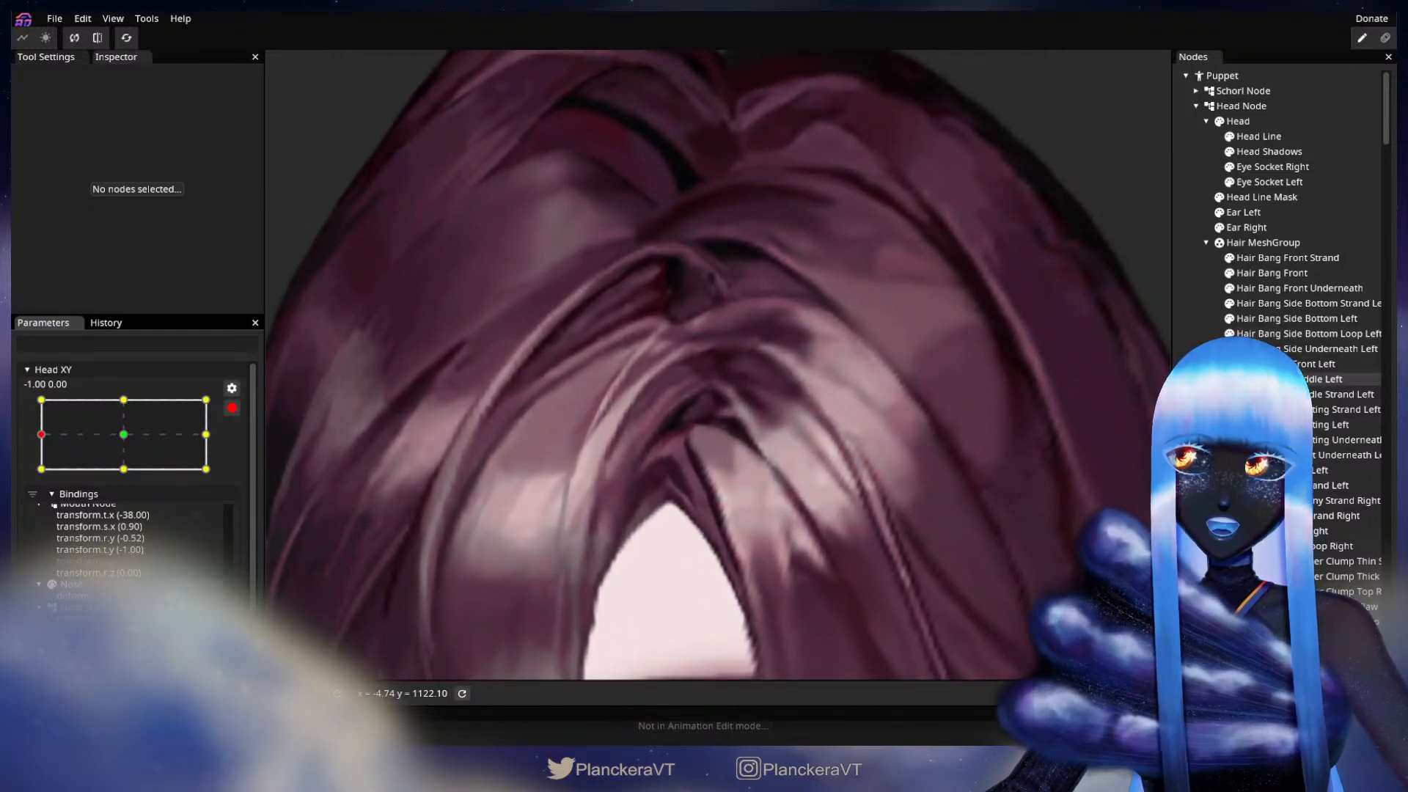
left_click(662, 518)
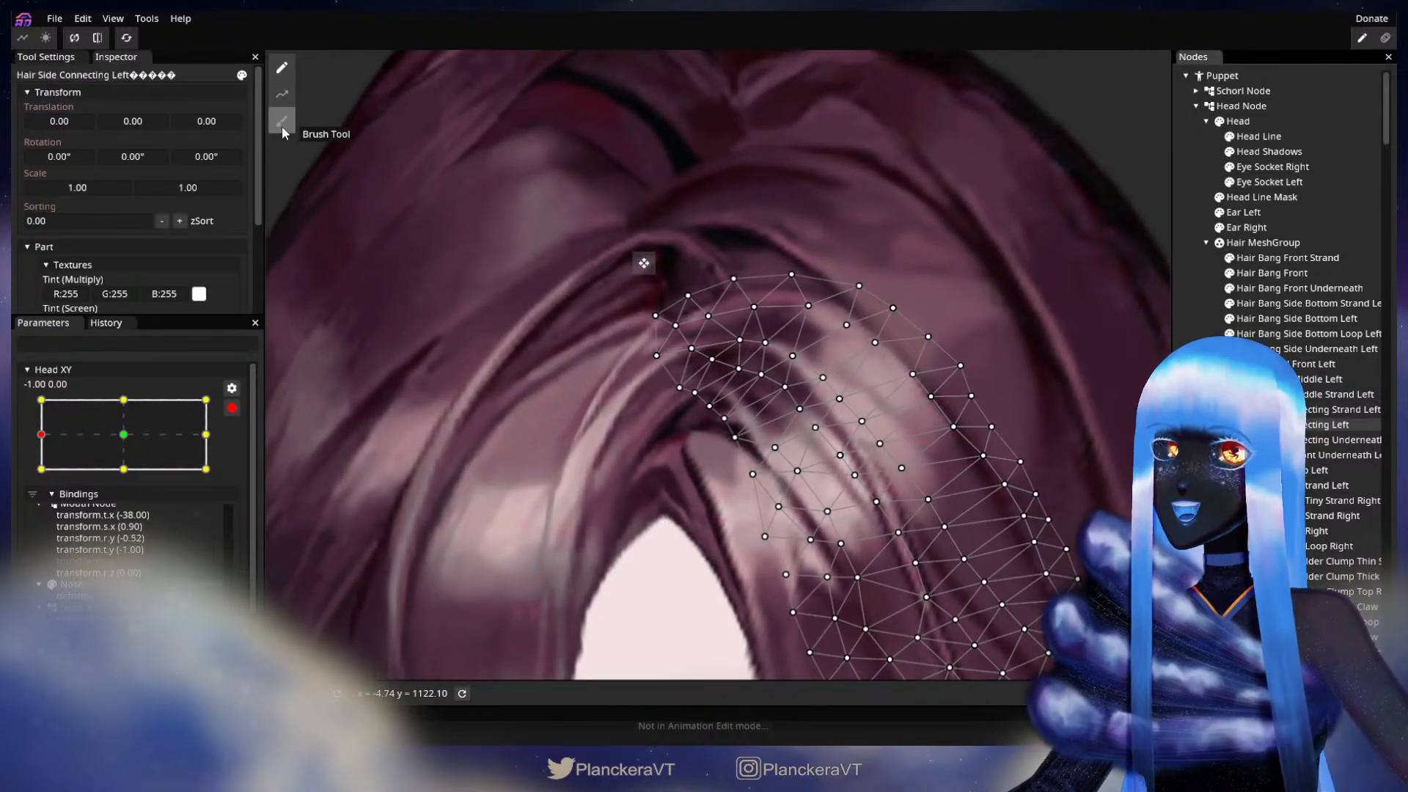
left_click(283, 123)
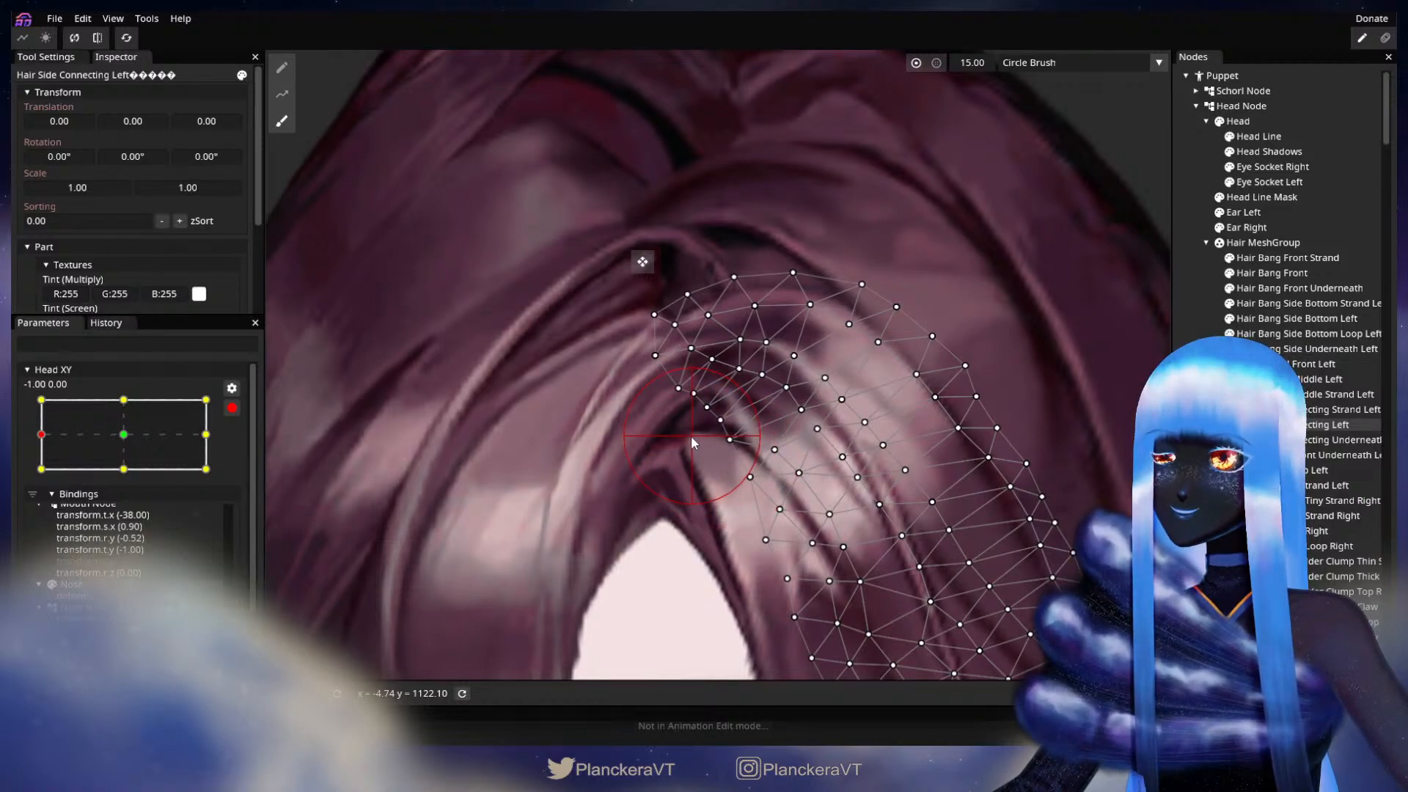
left_click(993, 477)
Step: Check the strand by moving the disarmed Head XY around -1.00, 0.00, and rearm it there
scroll(930, 527, "down", 6)
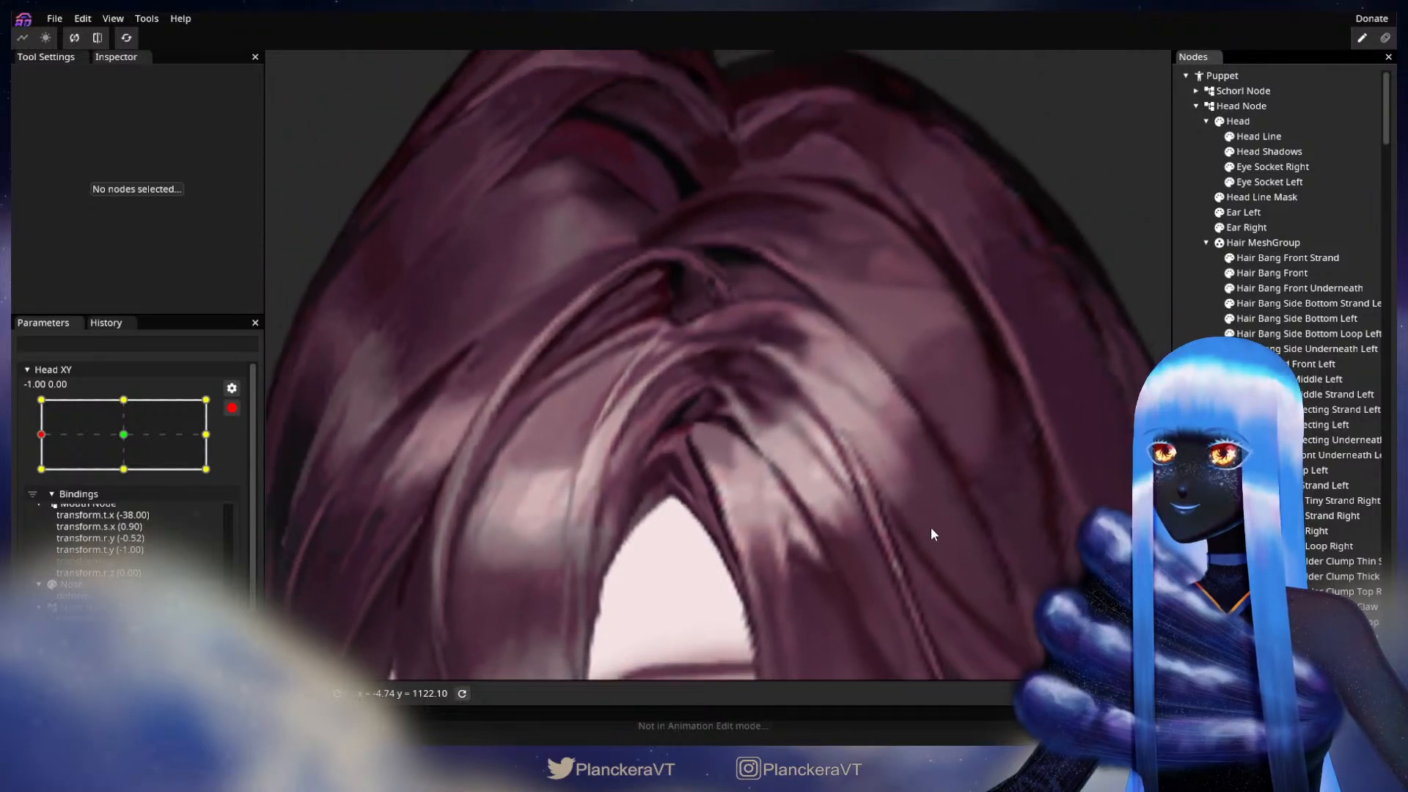
scroll(939, 546, "down", 6)
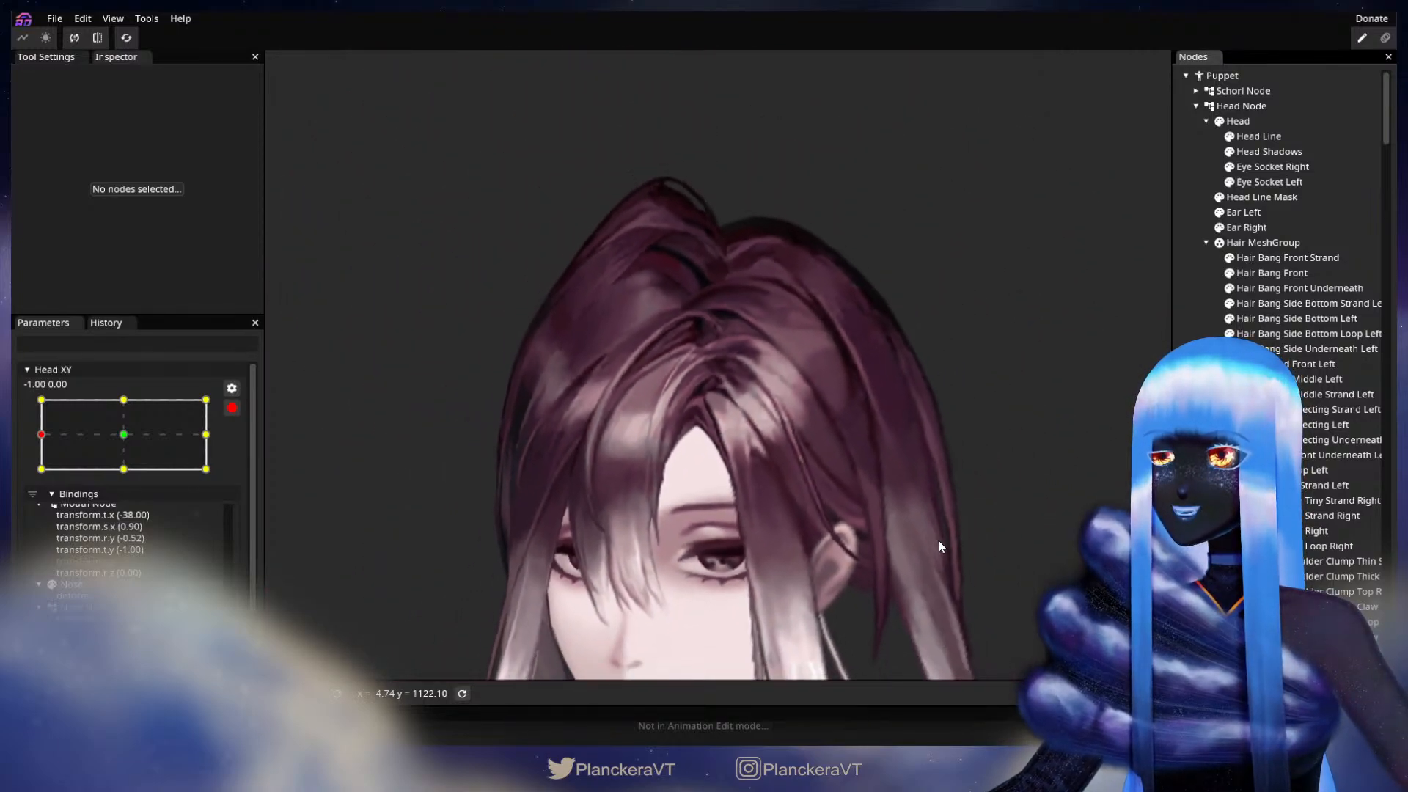
left_click_drag(894, 451, 888, 441)
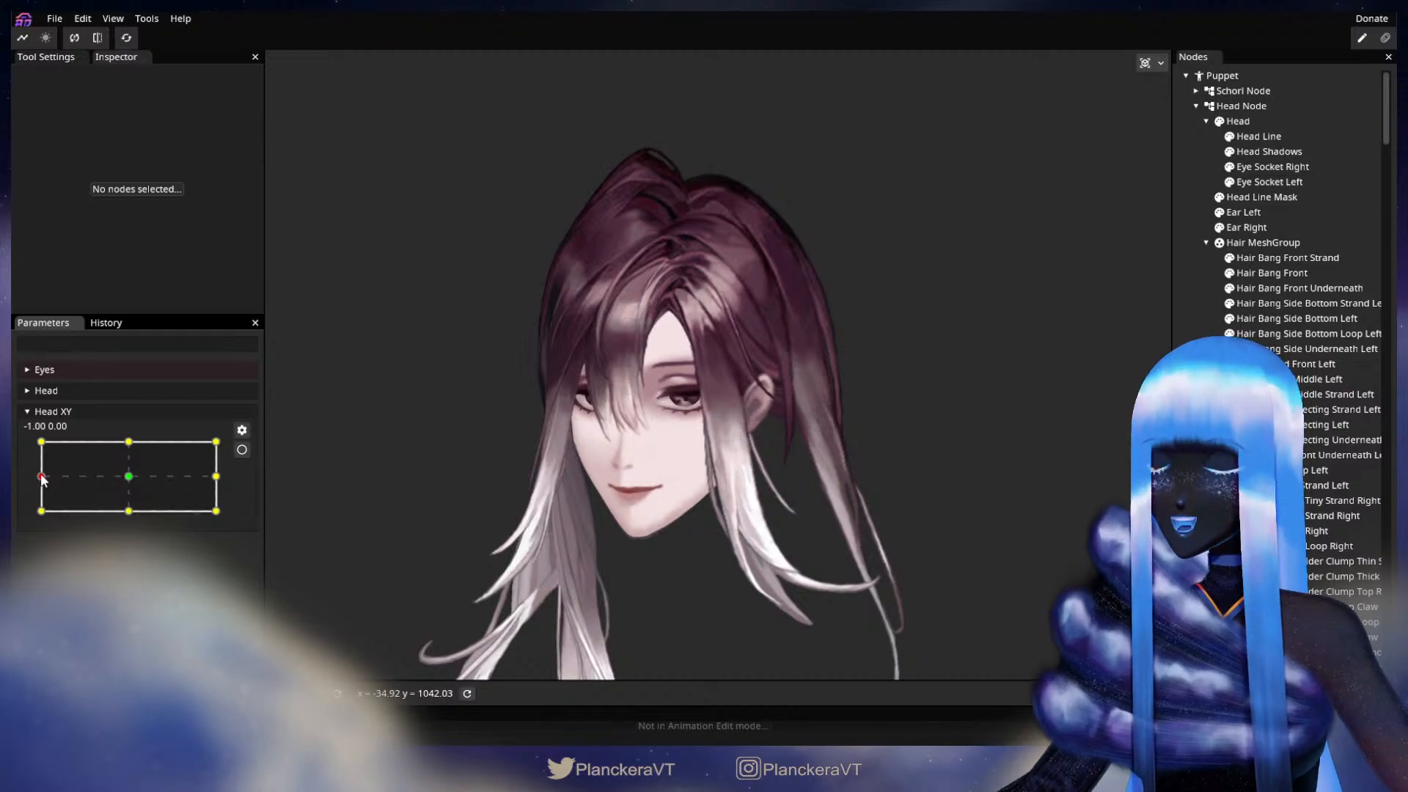
mouse_move(42, 479)
left_mouse_down()
mouse_move(129, 479)
mouse_move(40, 480)
left_mouse_up()
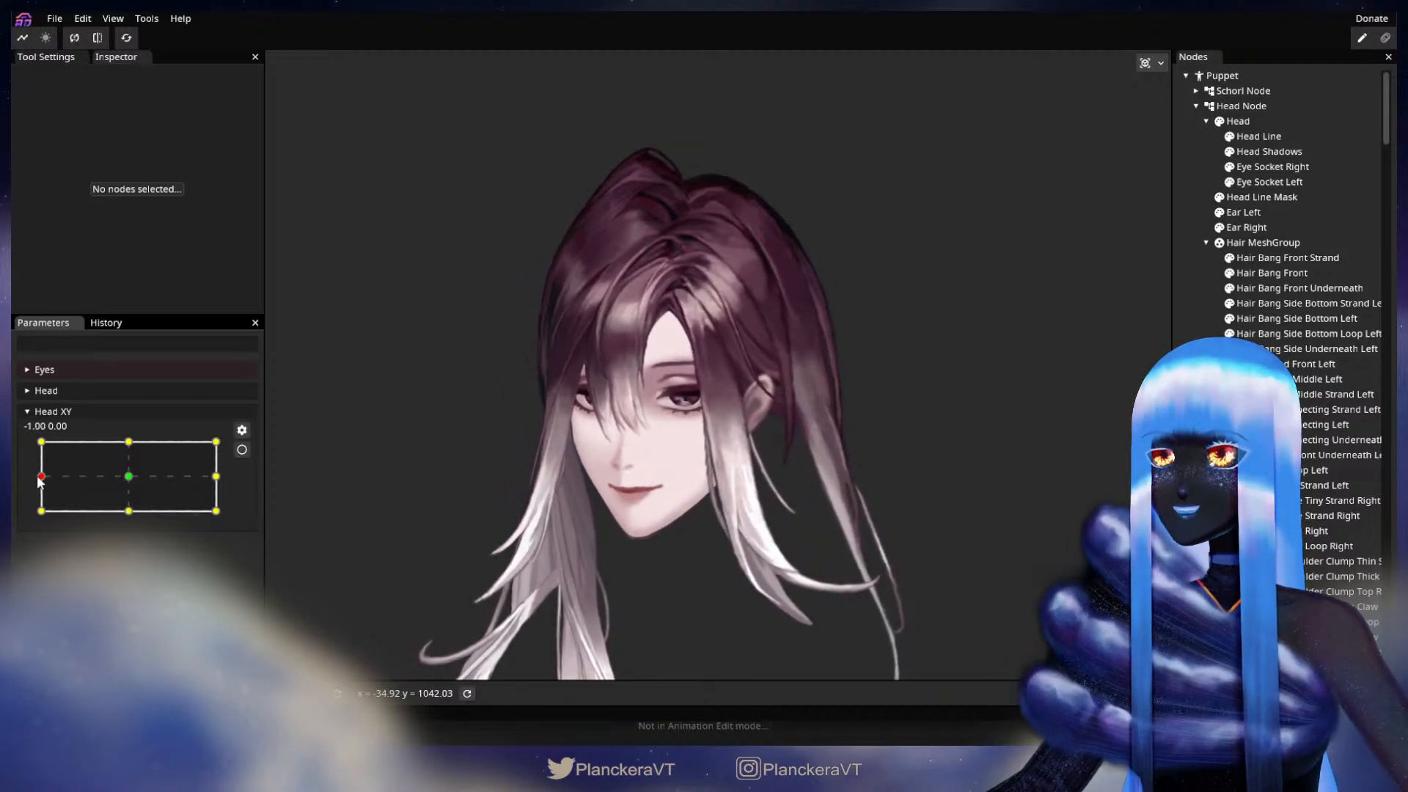
left_click(244, 450)
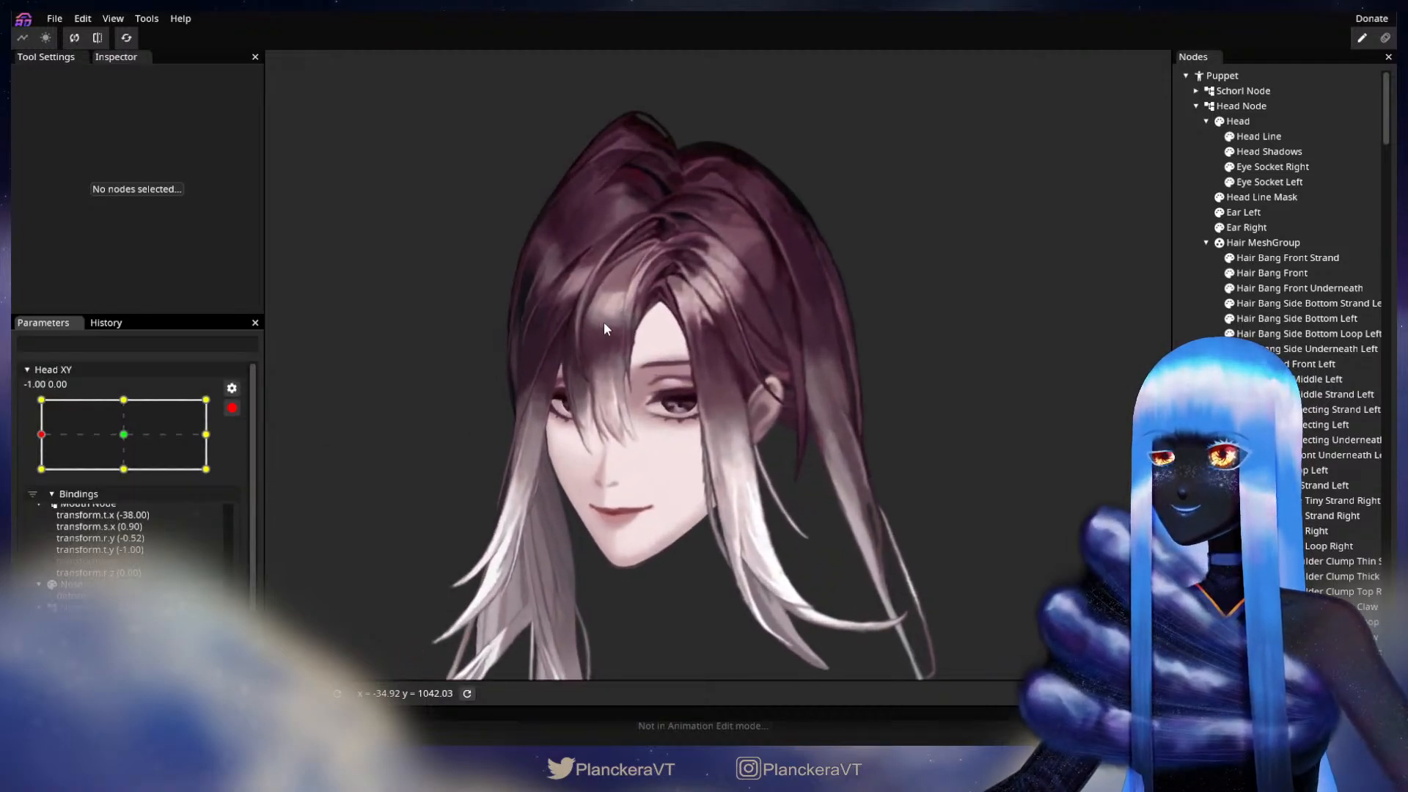
Step: Fine-tune the inner edge vertices at the parting end of Hair Side Connecting Left at the -1.00, 0.00 keypoint
scroll(604, 321, "up", 4)
scroll(708, 389, "up", 5)
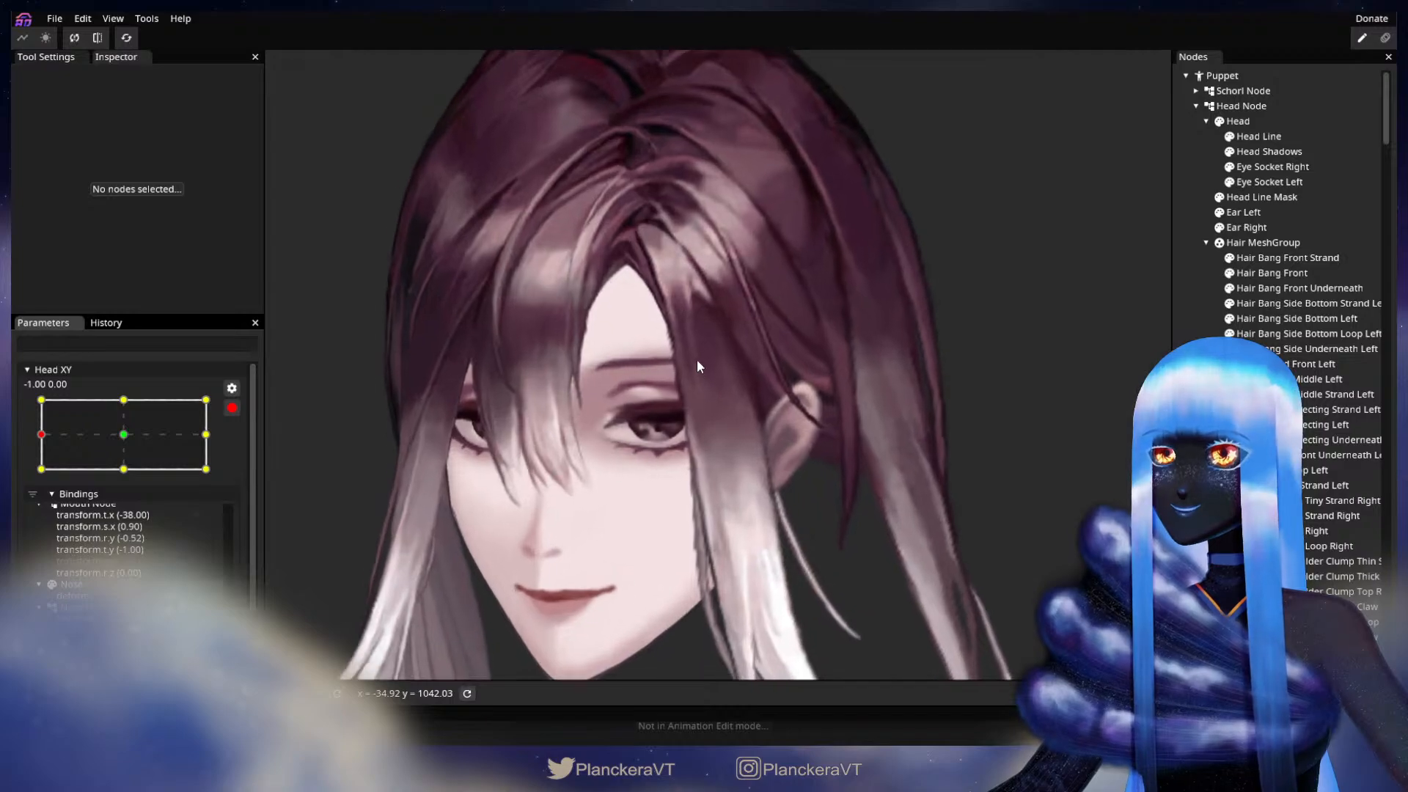
scroll(746, 546, "up", 5)
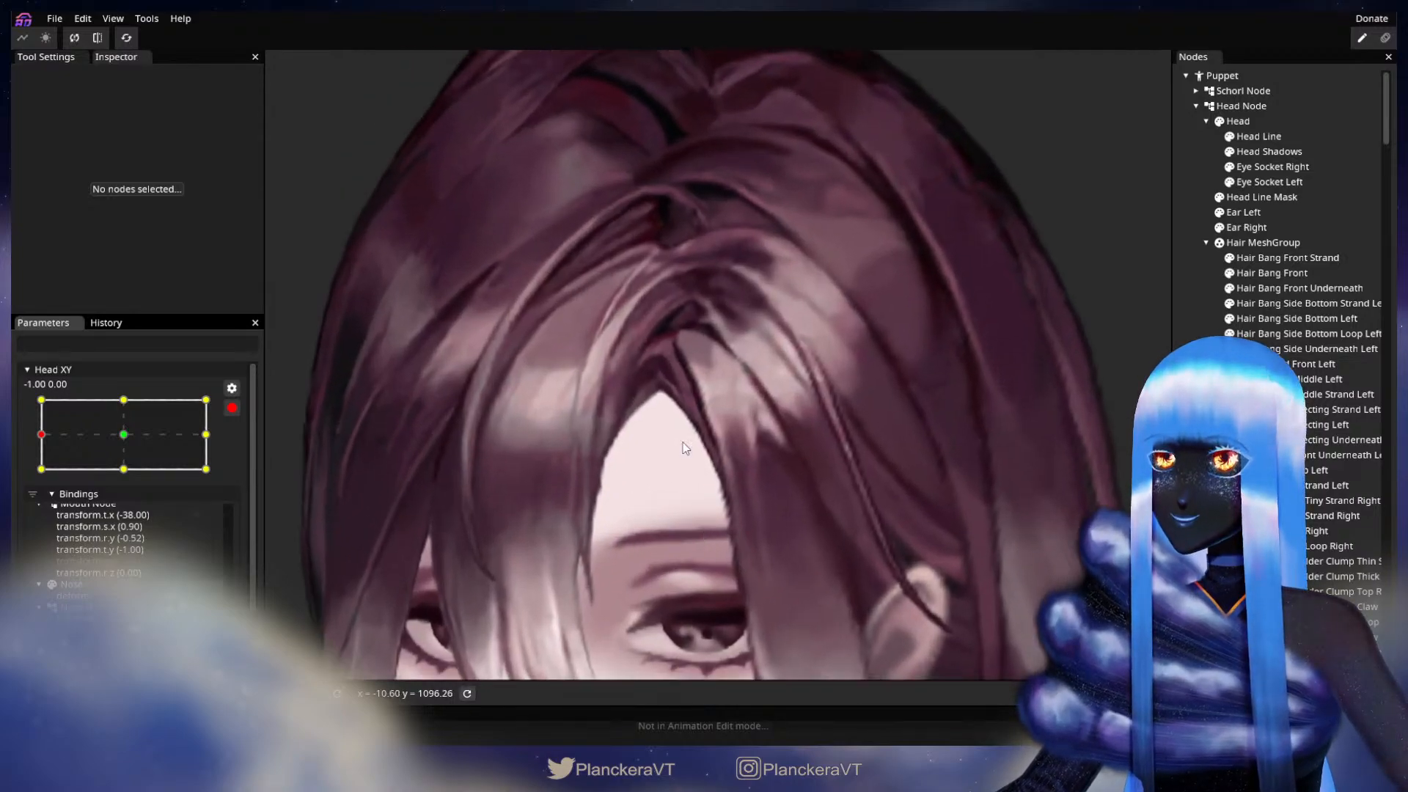
scroll(704, 518, "up", 3)
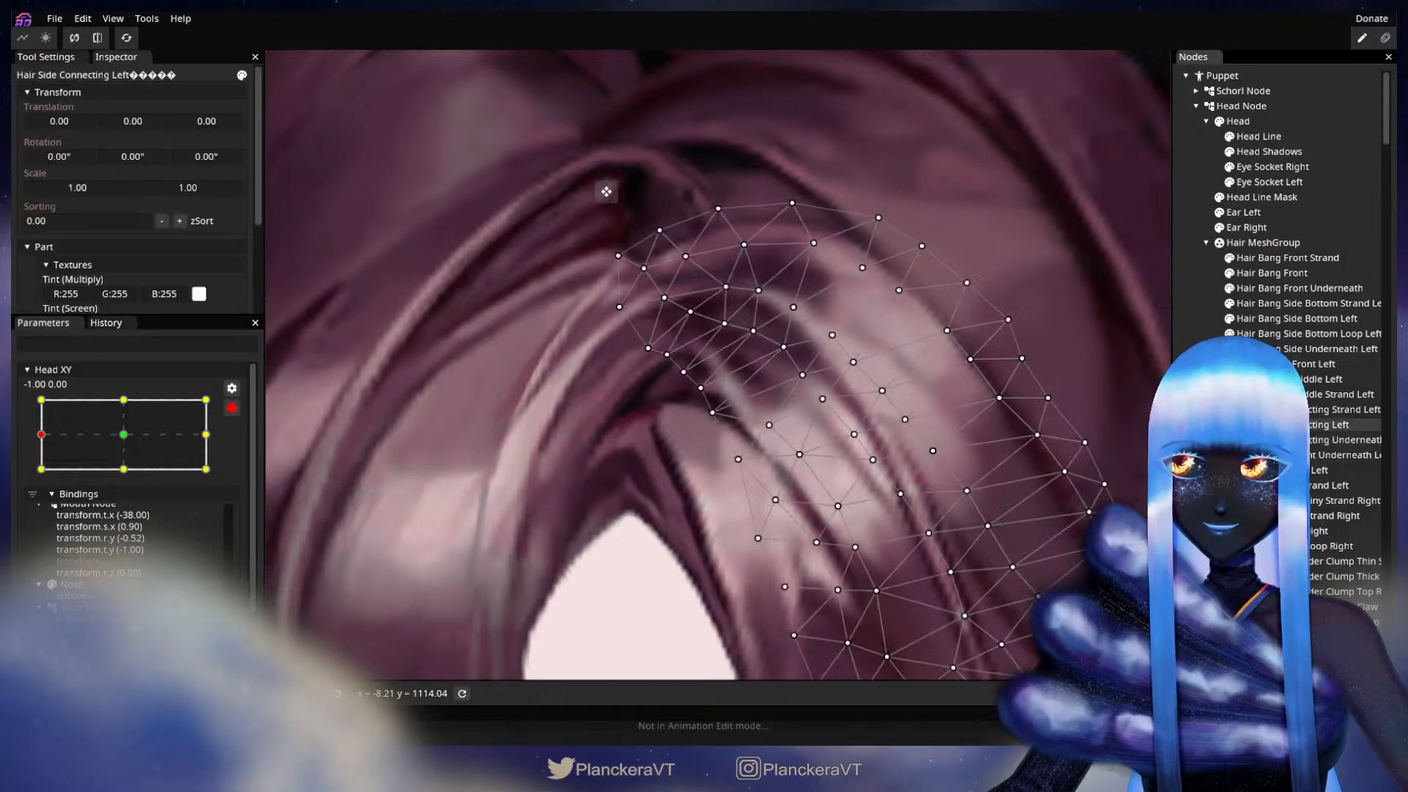
scroll(679, 408, "up", 1)
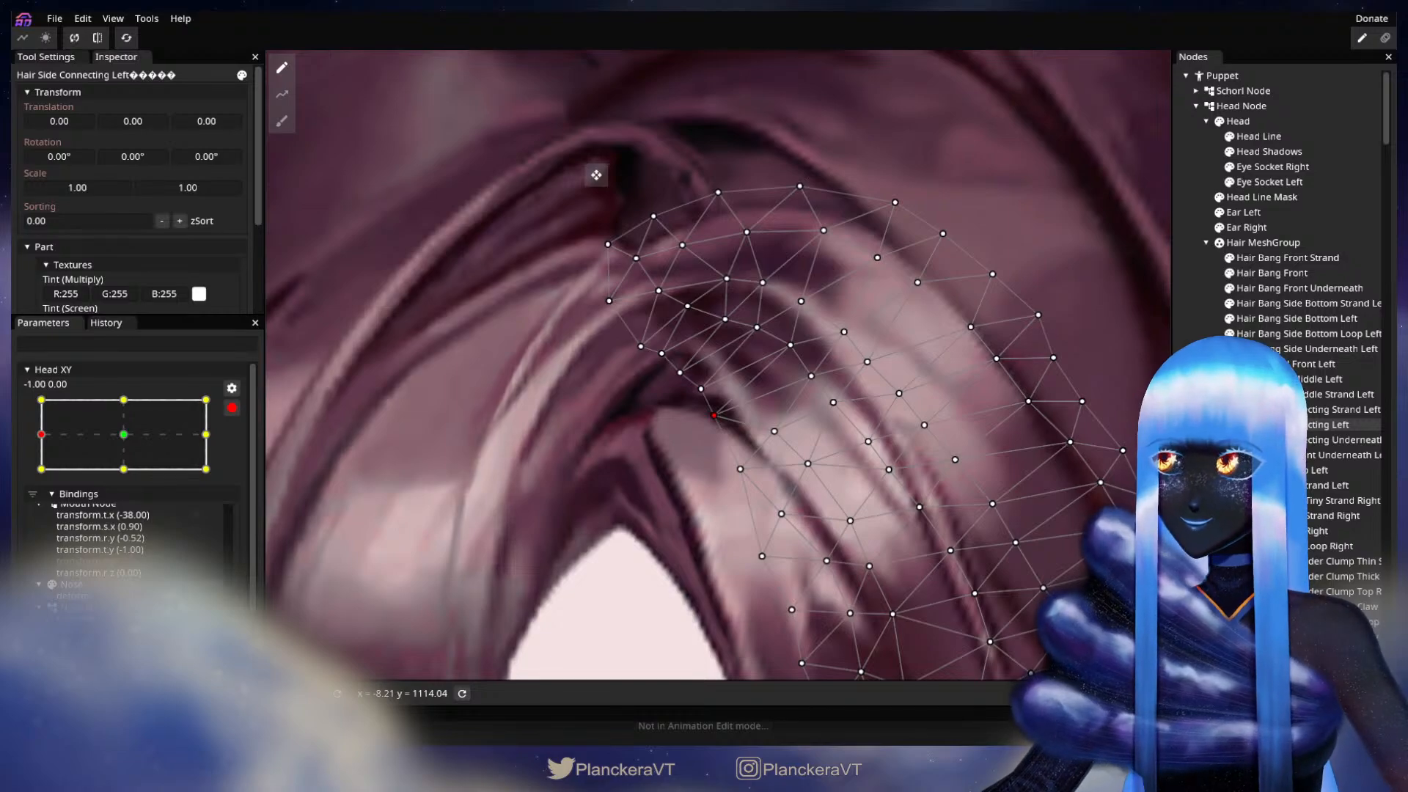
key("Escape")
Step: Disarm Head XY, move it from the side turn to 0.00, 1.00, and arm it at that keypoint
scroll(818, 546, "down", 6)
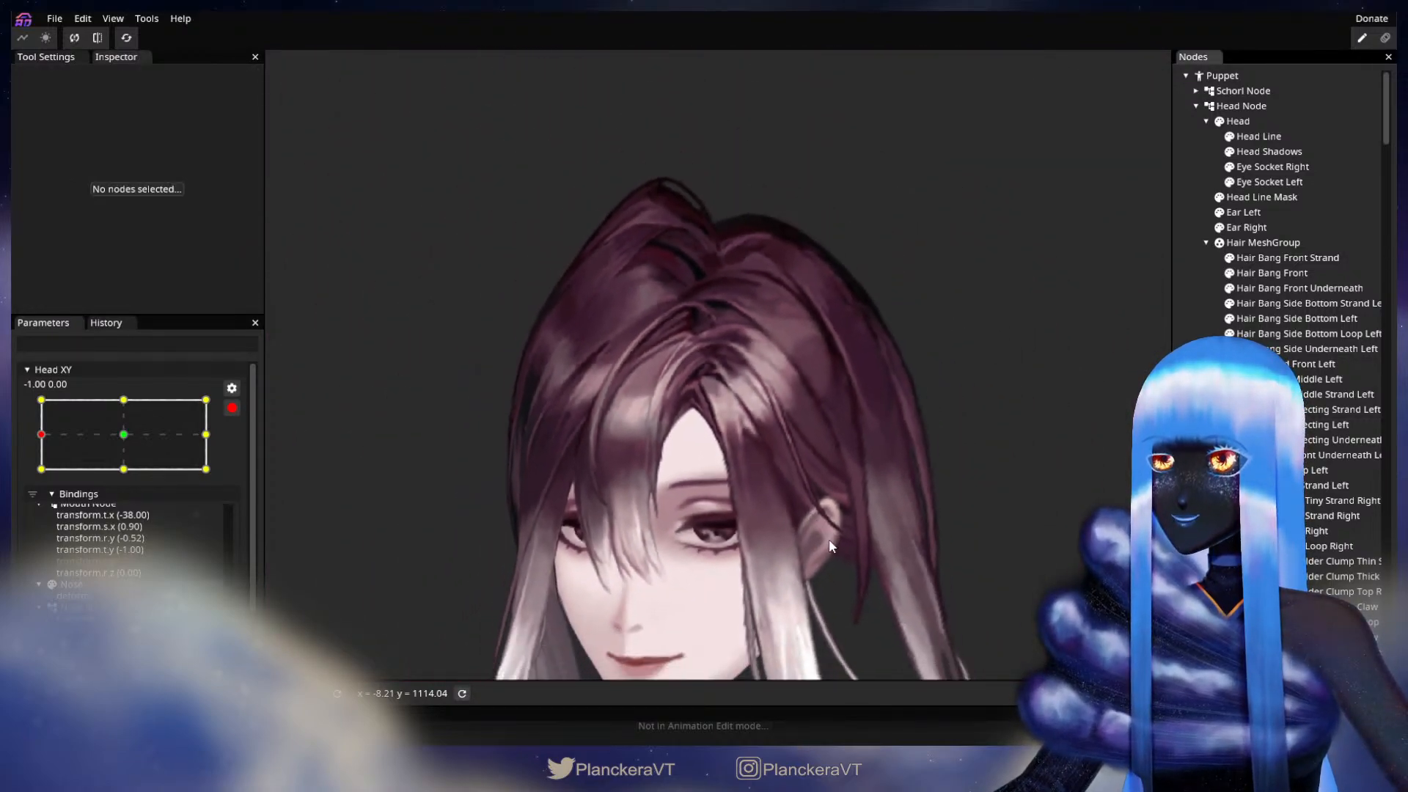
left_click(232, 409)
left_click_drag(40, 482, 130, 441)
left_click(243, 450)
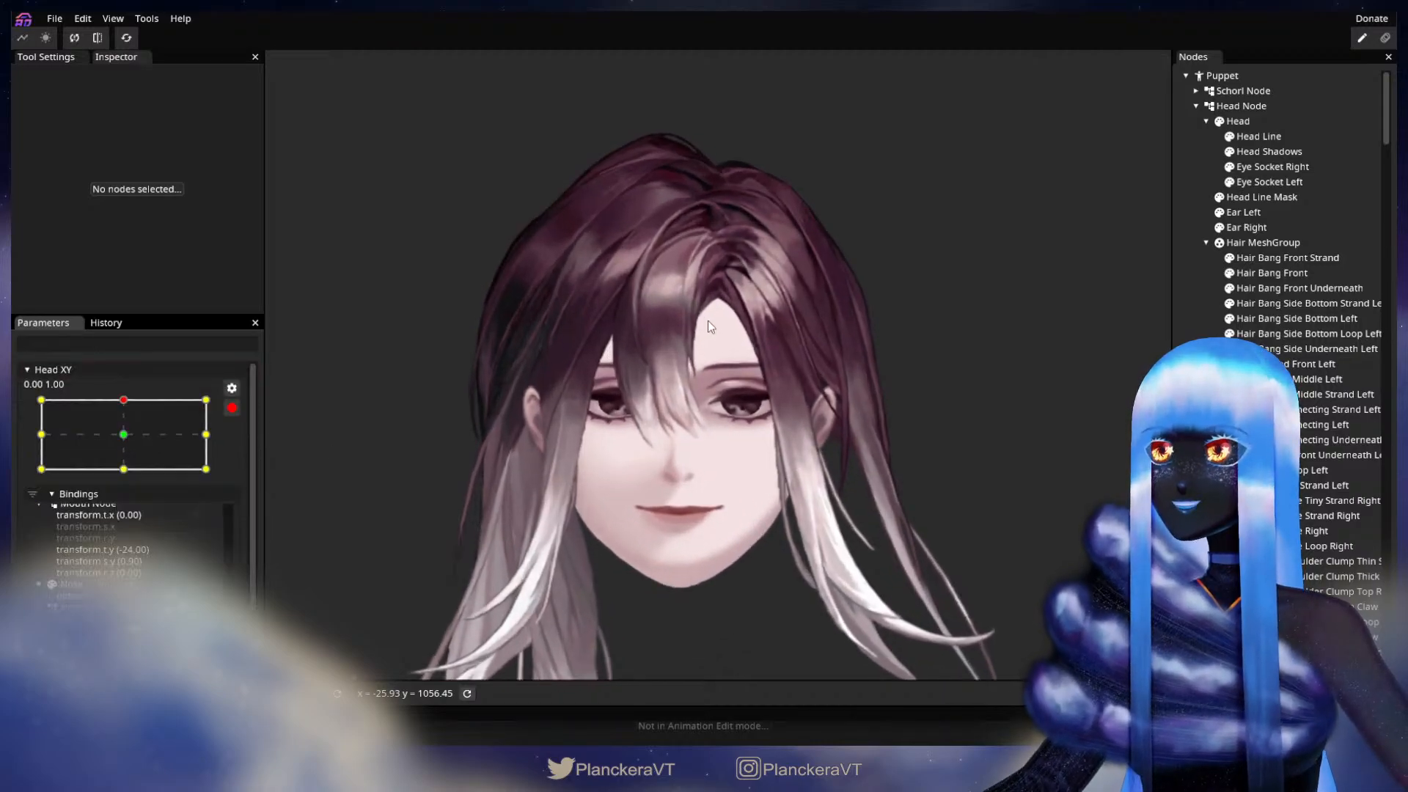
Step: Nudge inner edge vertices near the parting of Hair Side Connecting Left at the 0.00, 1.00 keypoint
scroll(708, 320, "up", 5)
left_click_drag(671, 465, 785, 454)
scroll(669, 549, "up", 3)
scroll(805, 472, "up", 1)
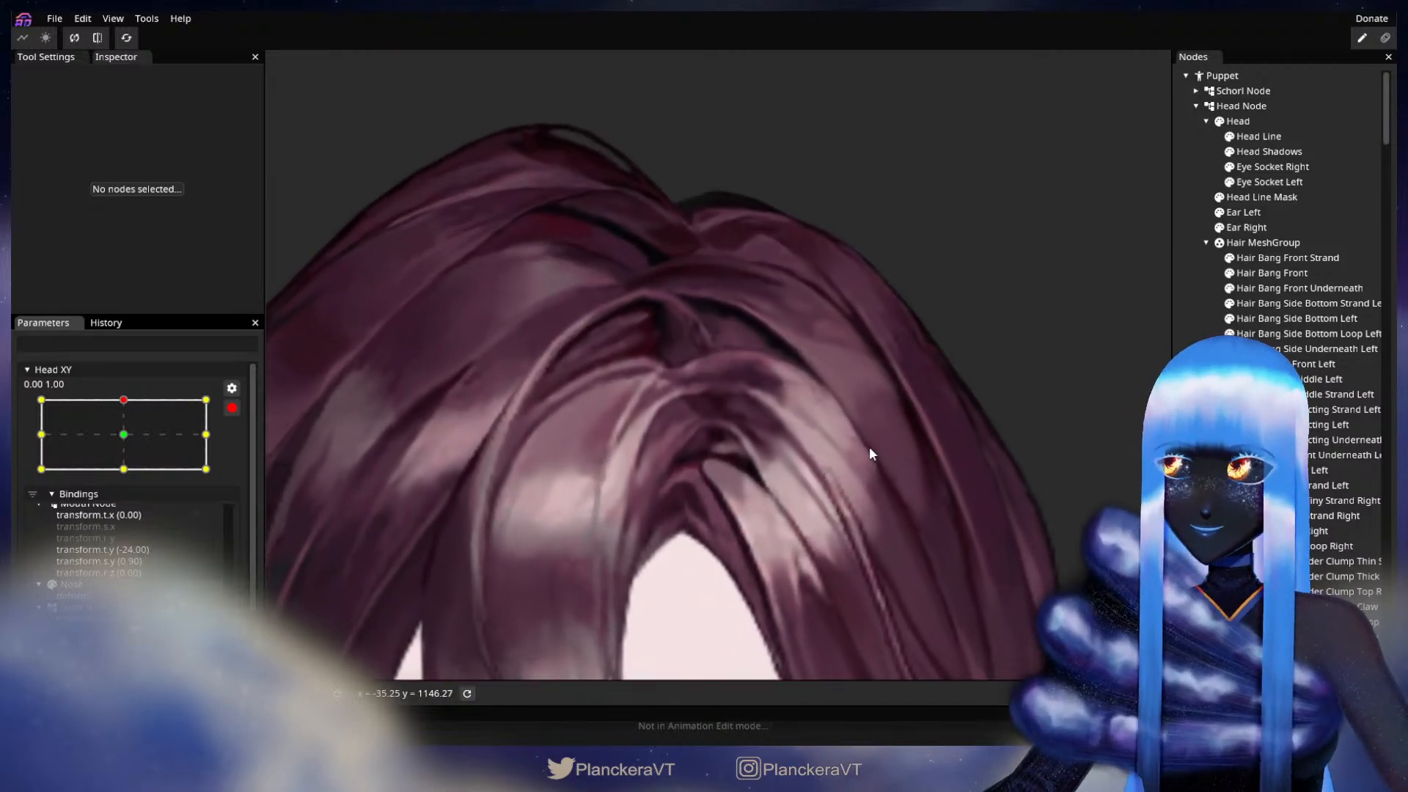
left_click(687, 519)
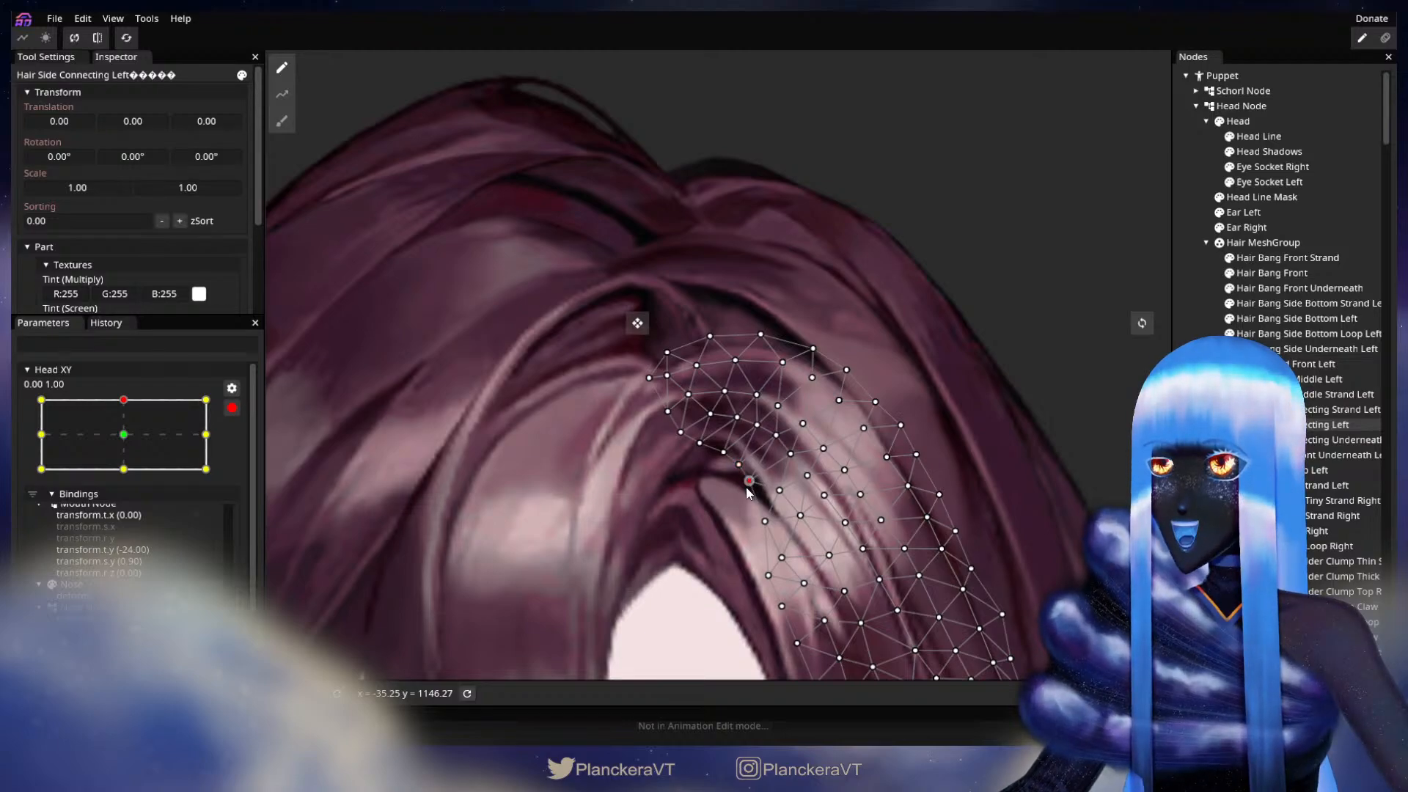
key("Escape")
Step: Test the vertical head movement between the center and 0.00, 1.00 with Head XY disarmed, and rearm it at 0.00, 1.00
scroll(735, 527, "down", 5)
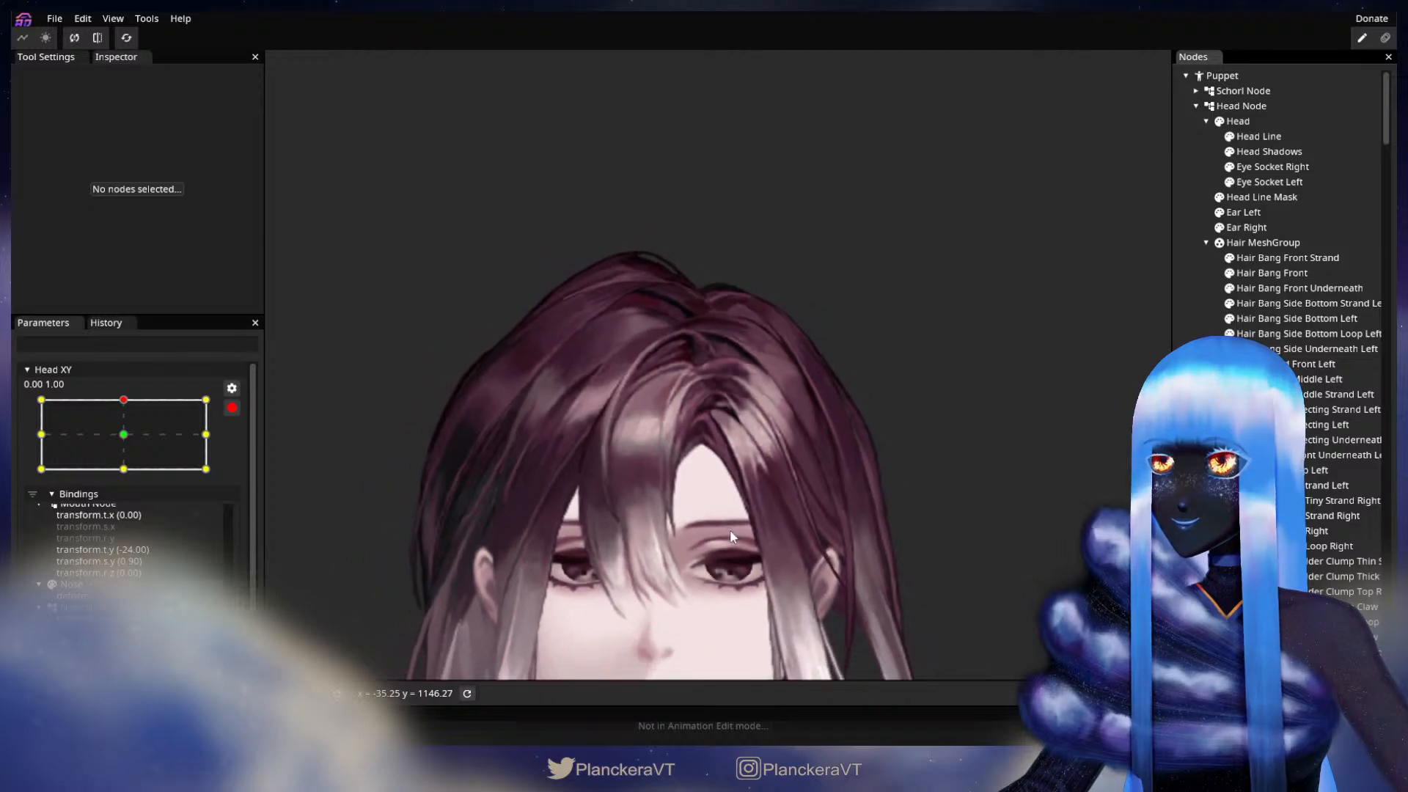
left_click_drag(729, 534, 718, 478)
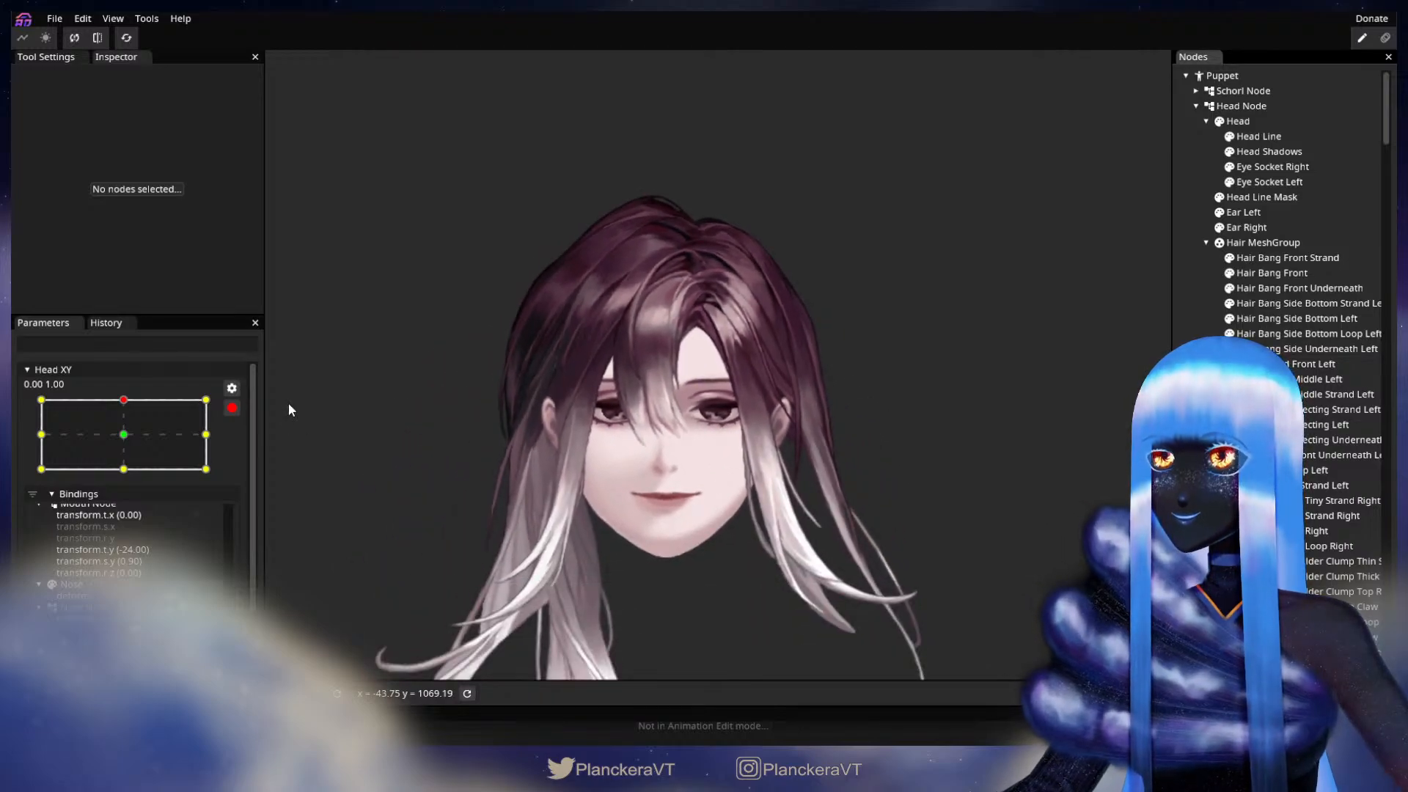
left_click(232, 408)
left_click_drag(127, 444, 129, 481)
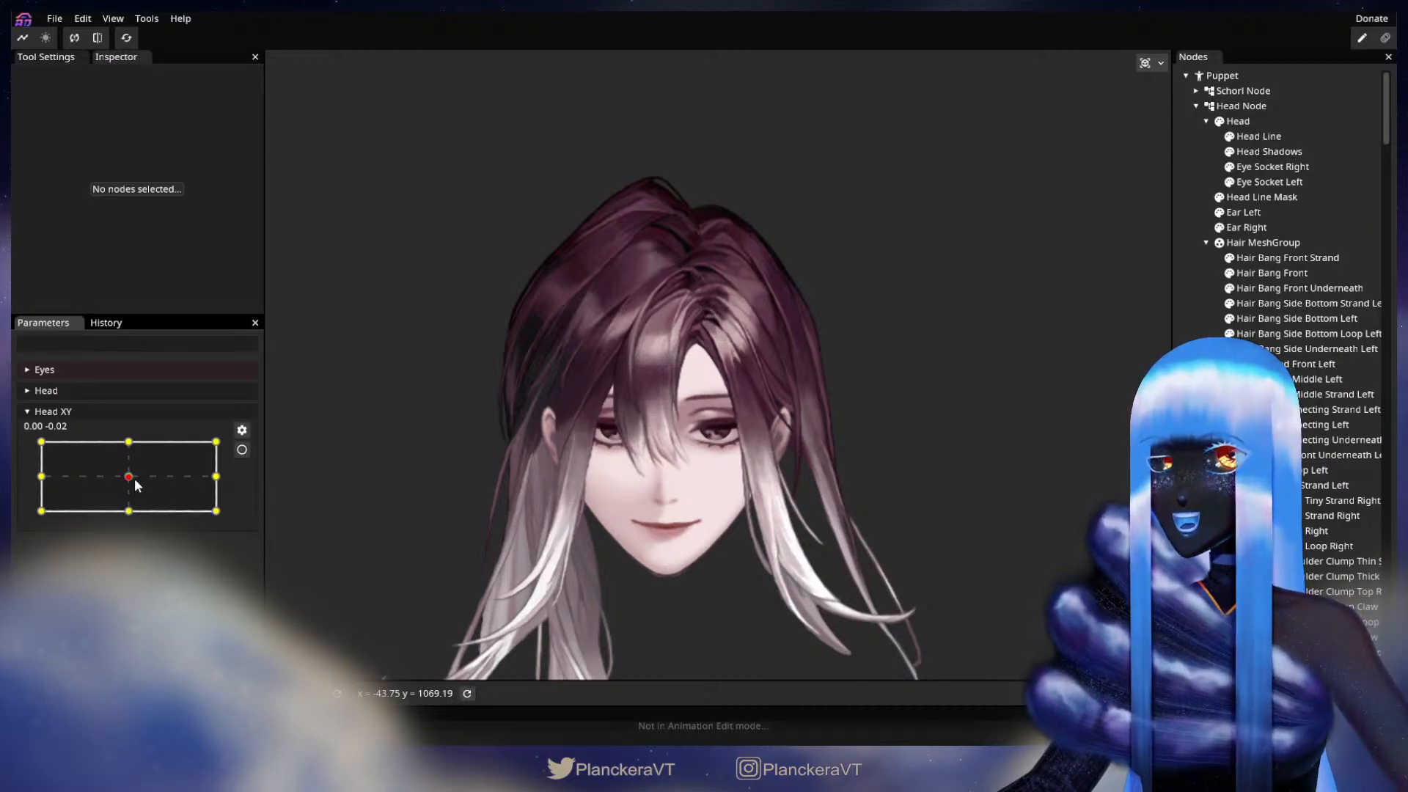
left_click_drag(129, 481, 140, 448)
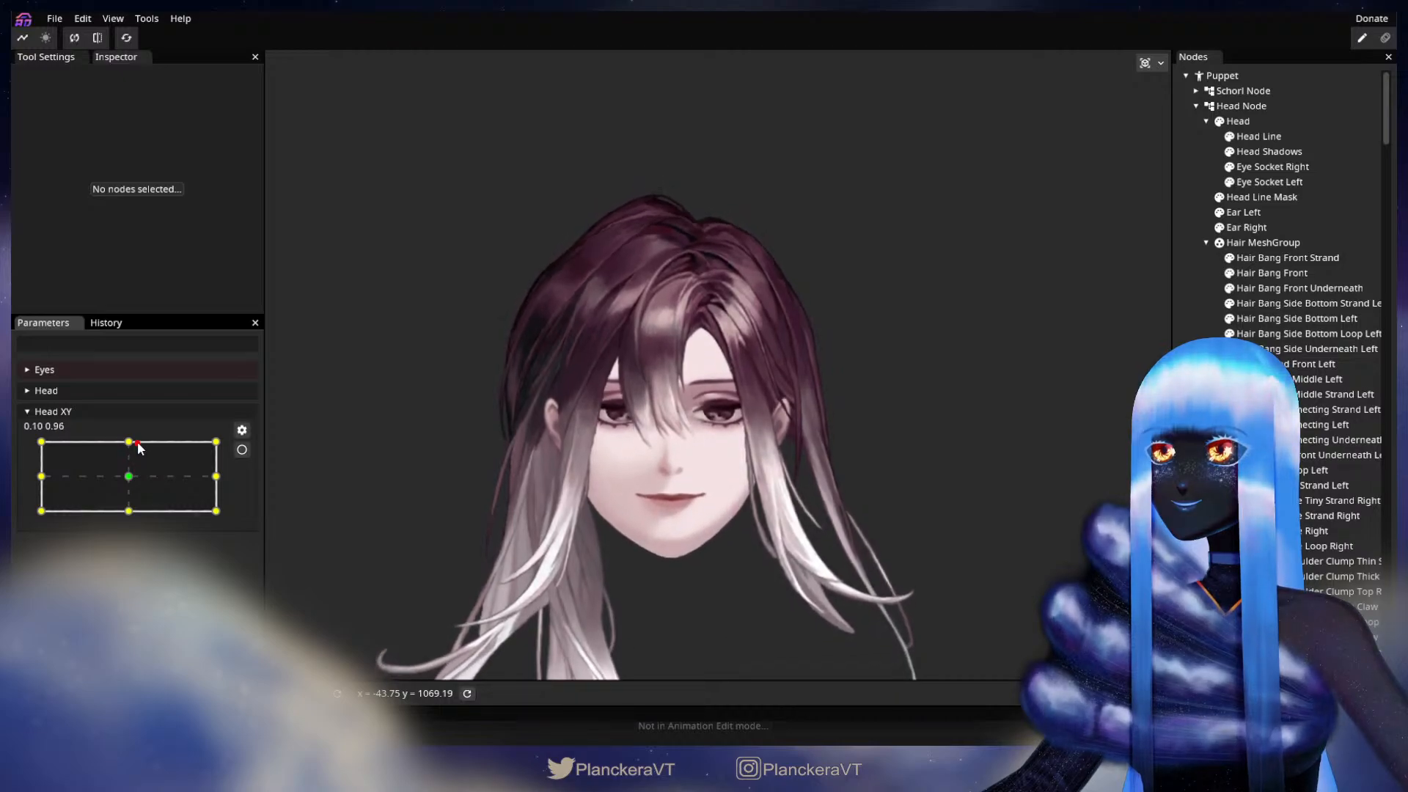
left_click(243, 450)
Step: Open the Hair Side Connecting Left mesh for further vertex editing near the parting at 0.00, 1.00
scroll(635, 318, "up", 4)
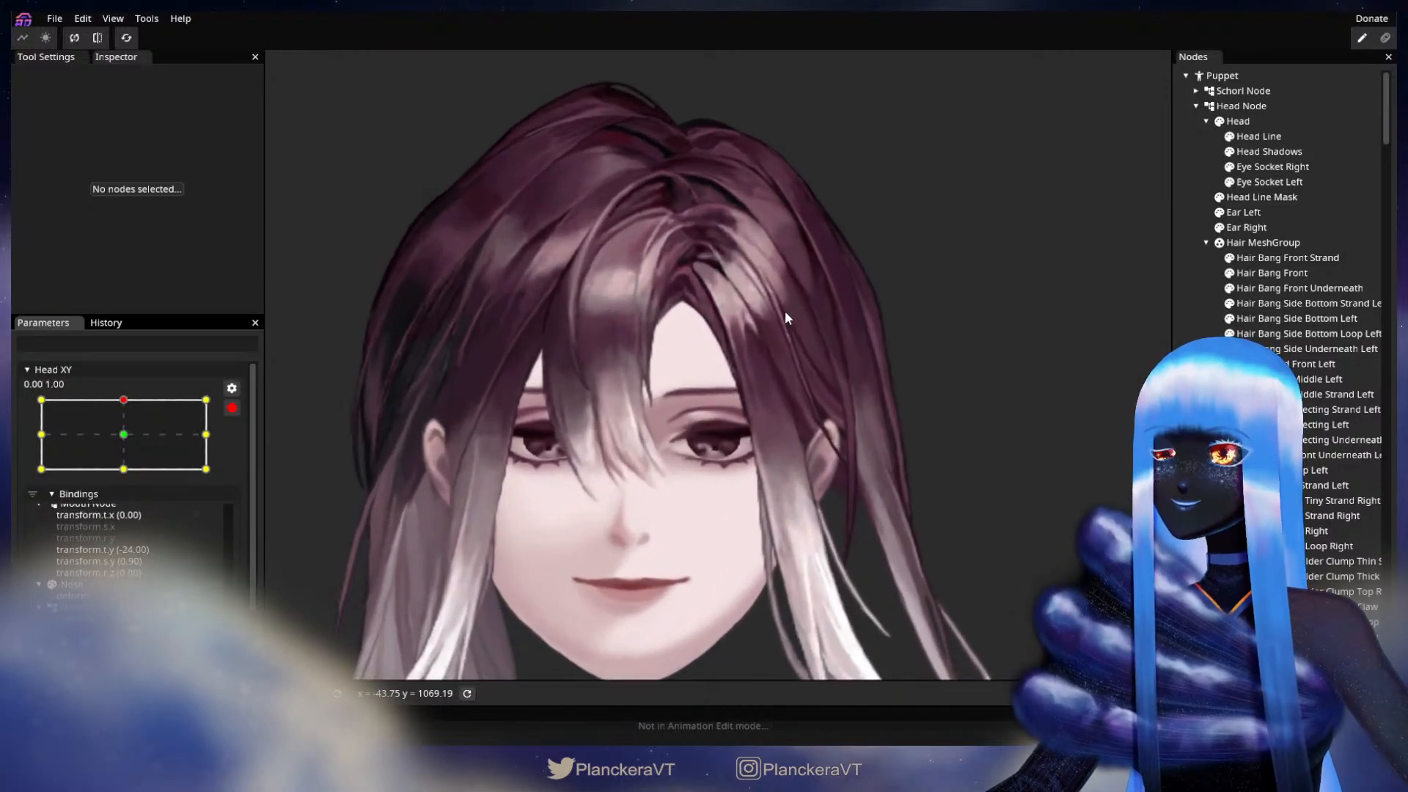
scroll(786, 317, "up", 5)
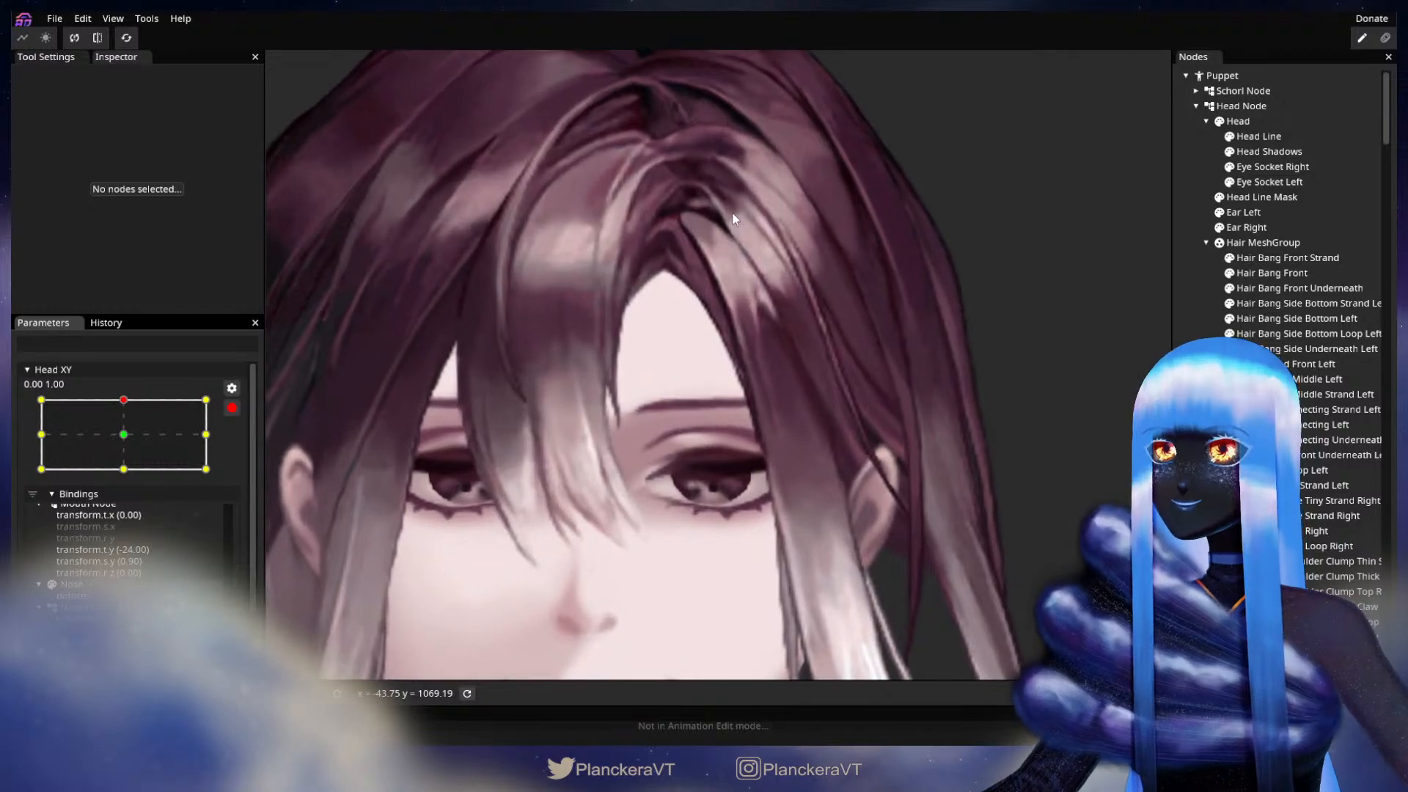
scroll(761, 429, "up", 5)
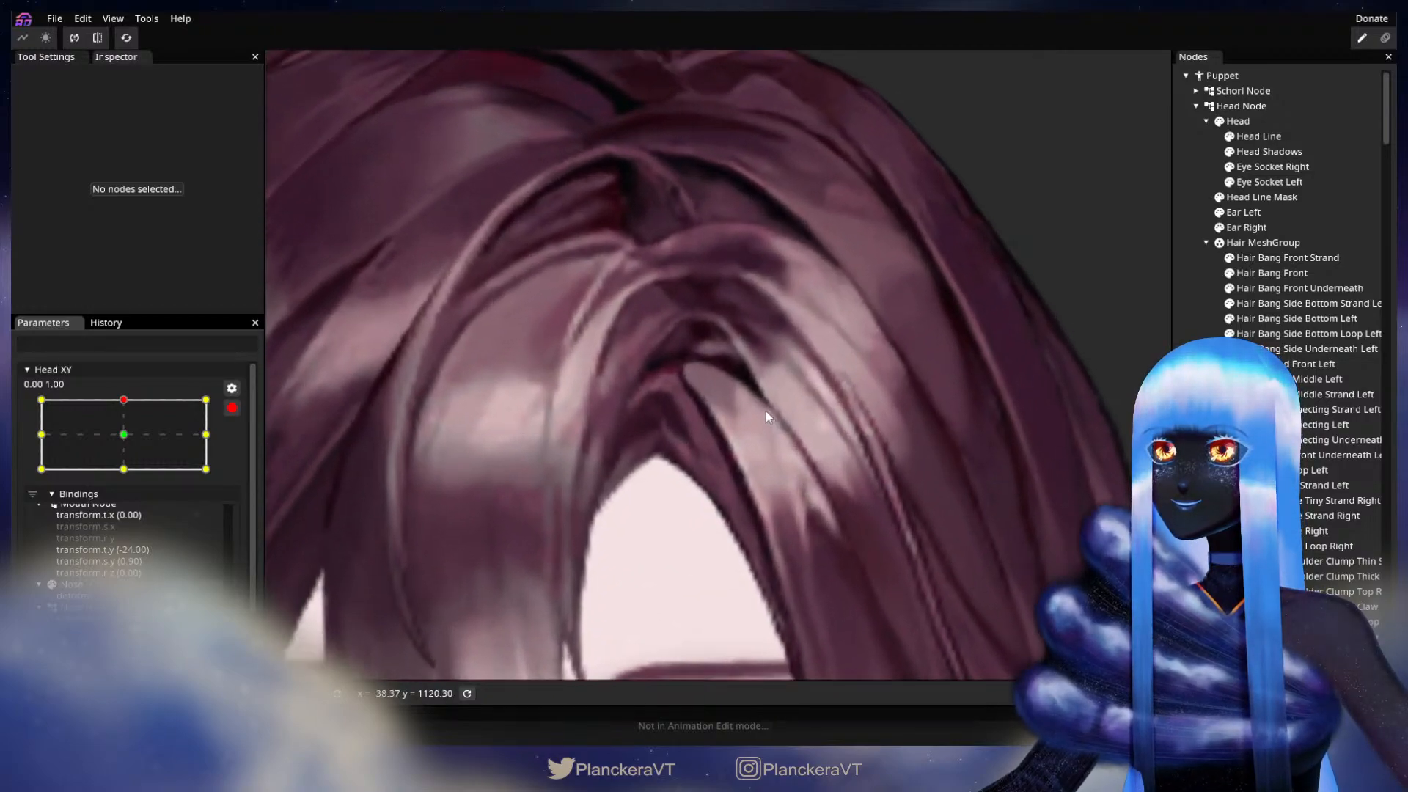
scroll(766, 415, "up", 4)
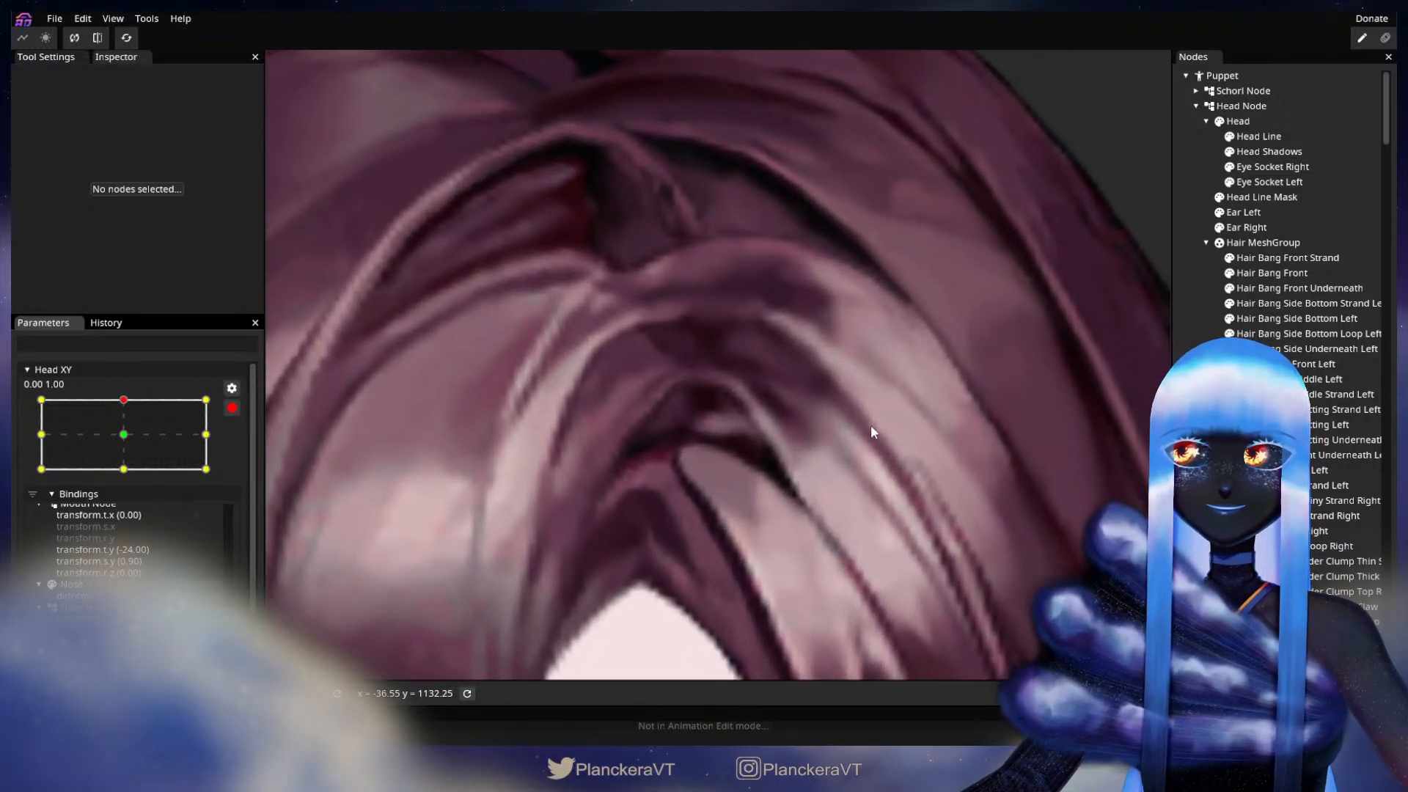
left_click(1315, 427)
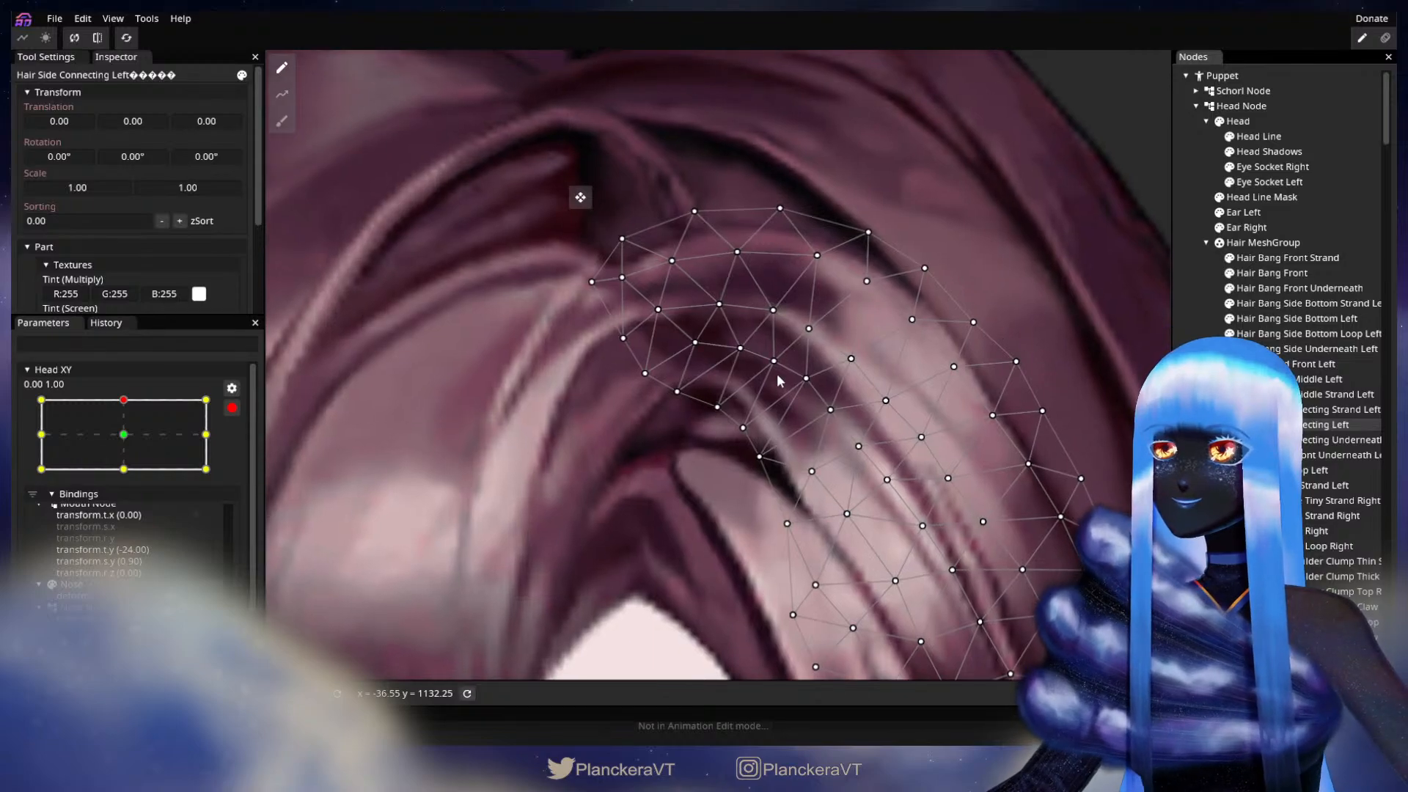
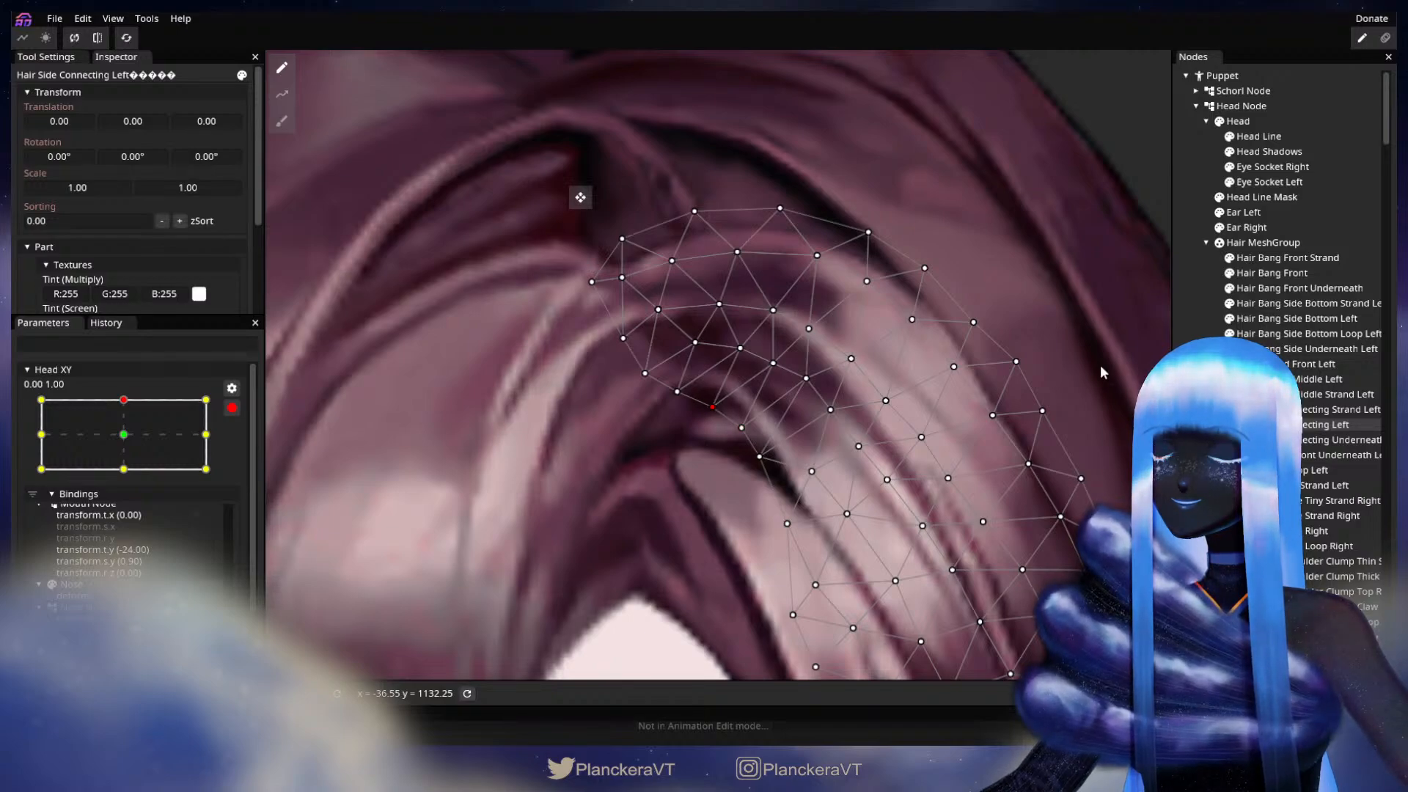
Step: Deselect the hair part, disarm Head XY, and test the vertical head movement between 0.00, 1.00 and the downward keypoint
key("Escape")
scroll(767, 531, "down", 5)
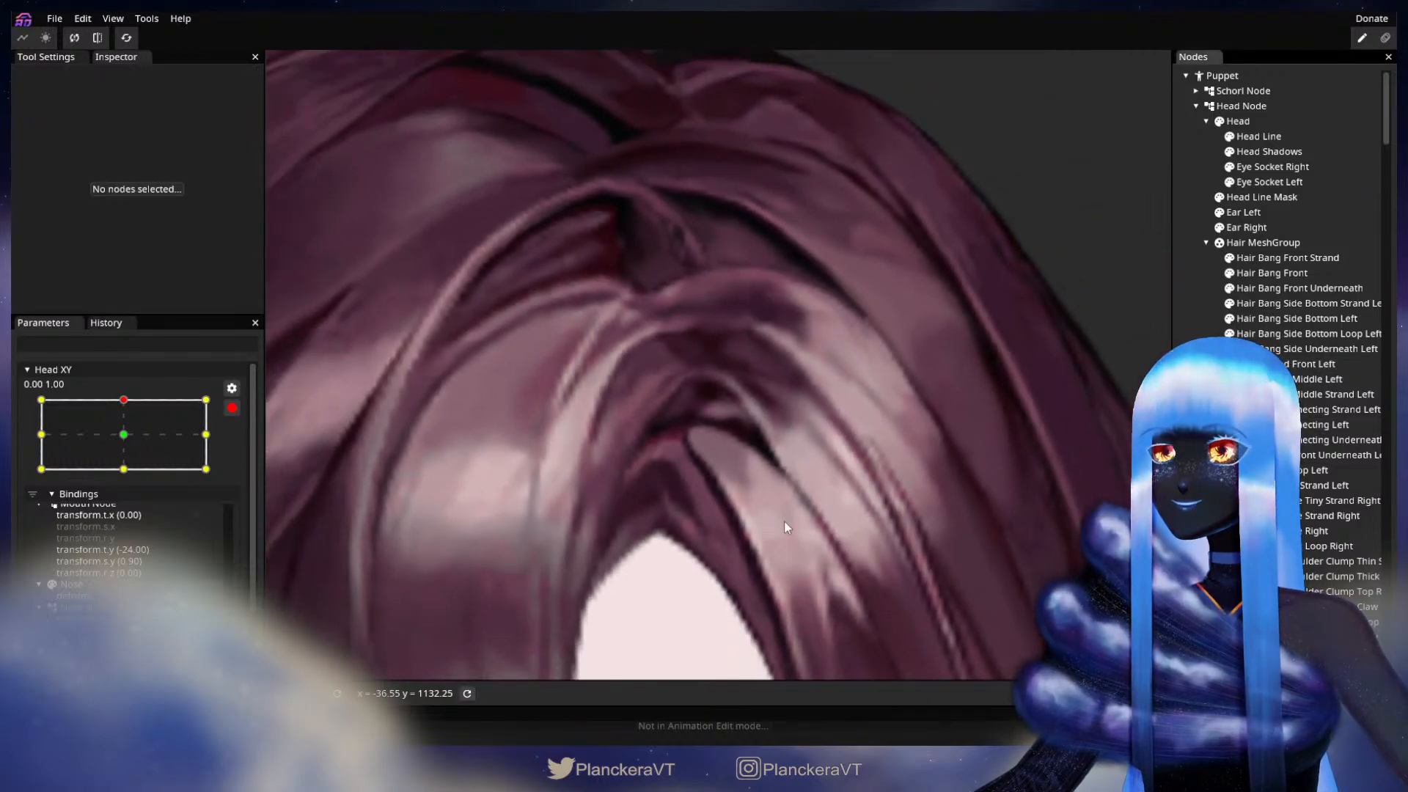
scroll(798, 517, "down", 8)
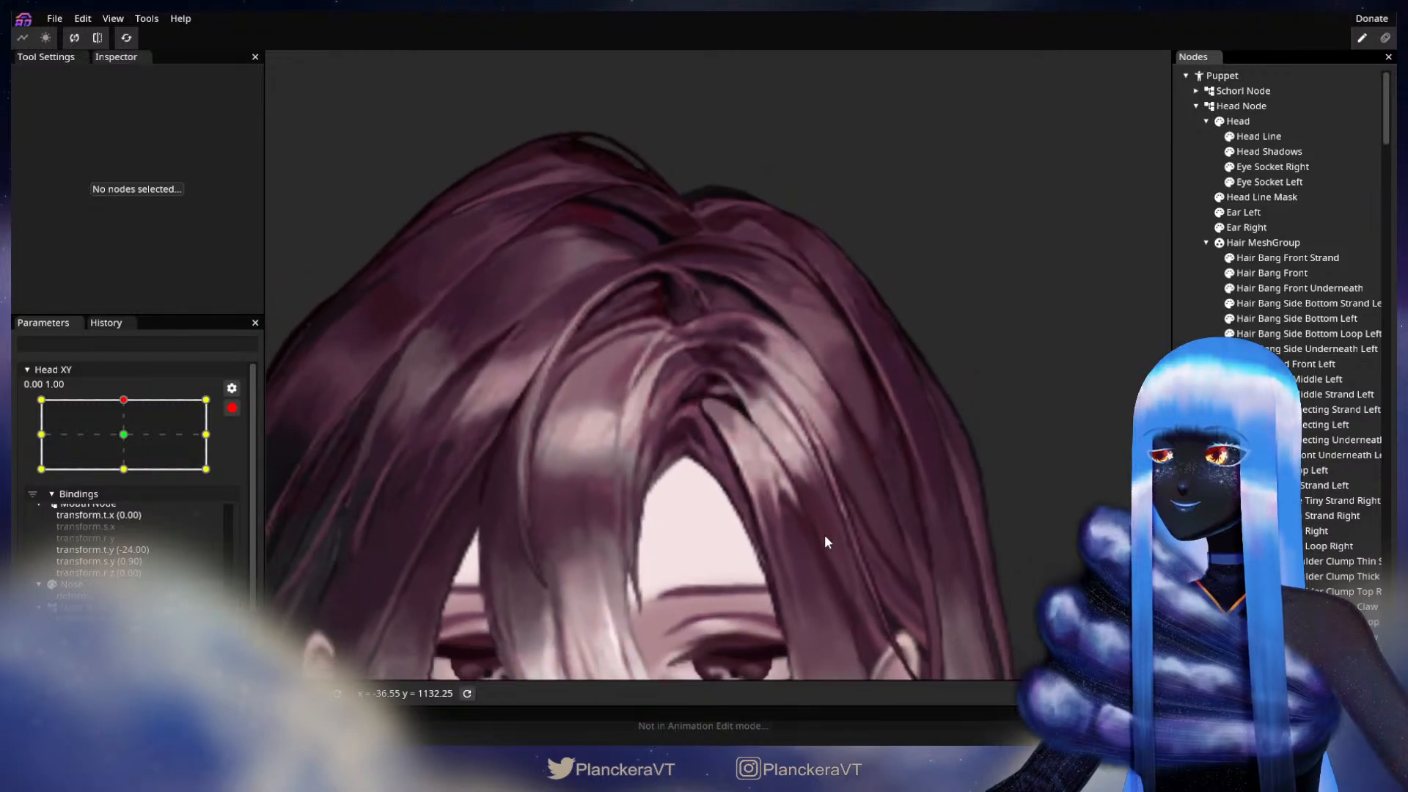
scroll(832, 518, "down", 6)
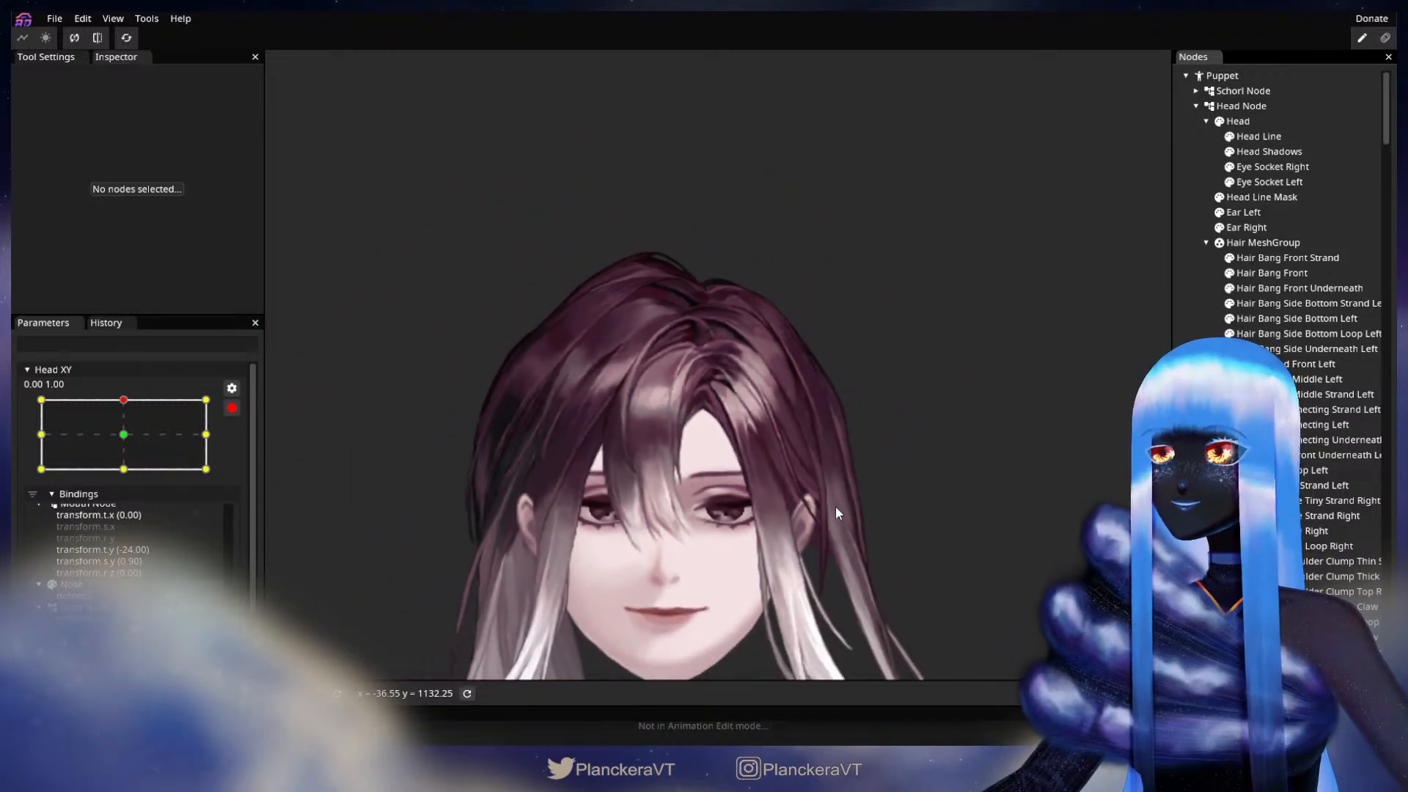
left_click_drag(833, 540, 834, 450)
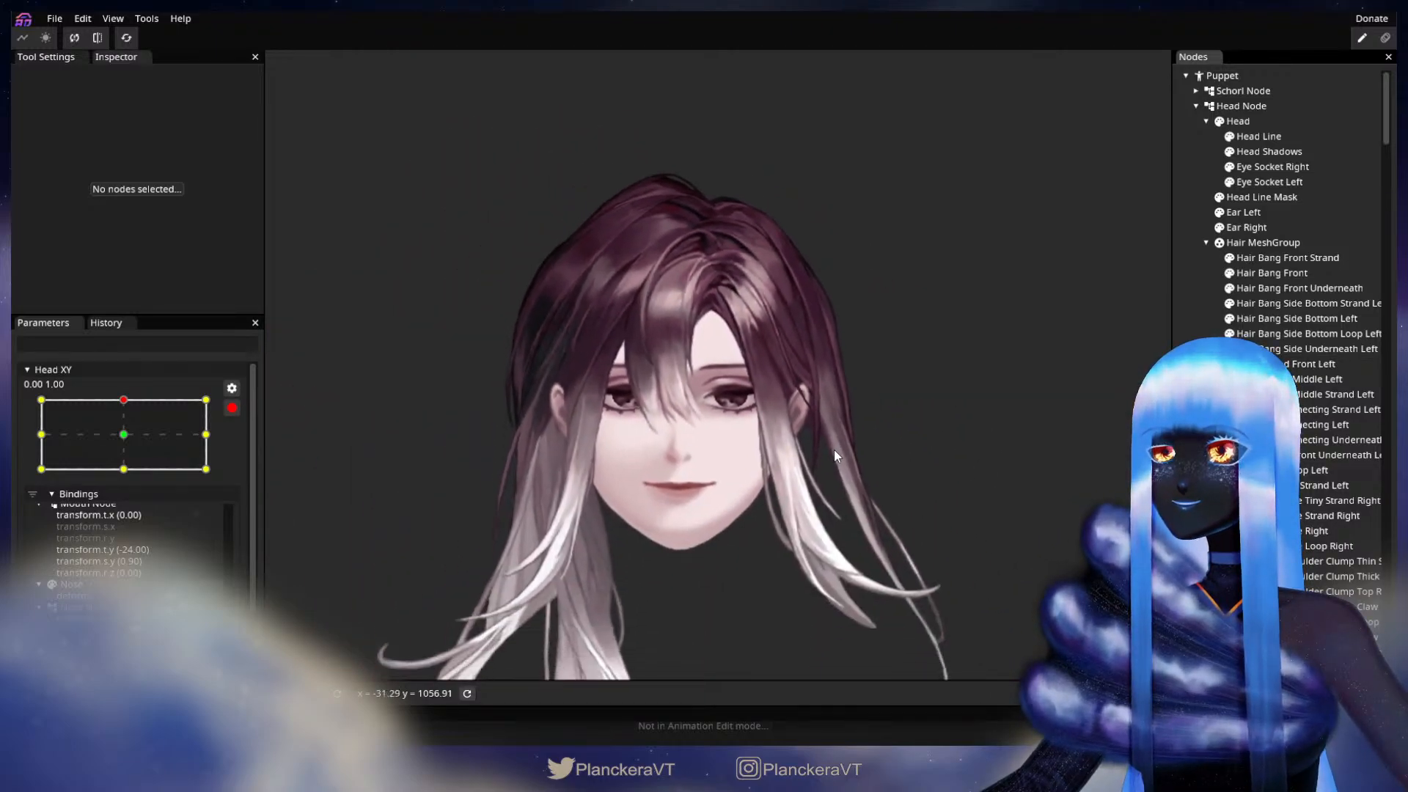
left_click(231, 409)
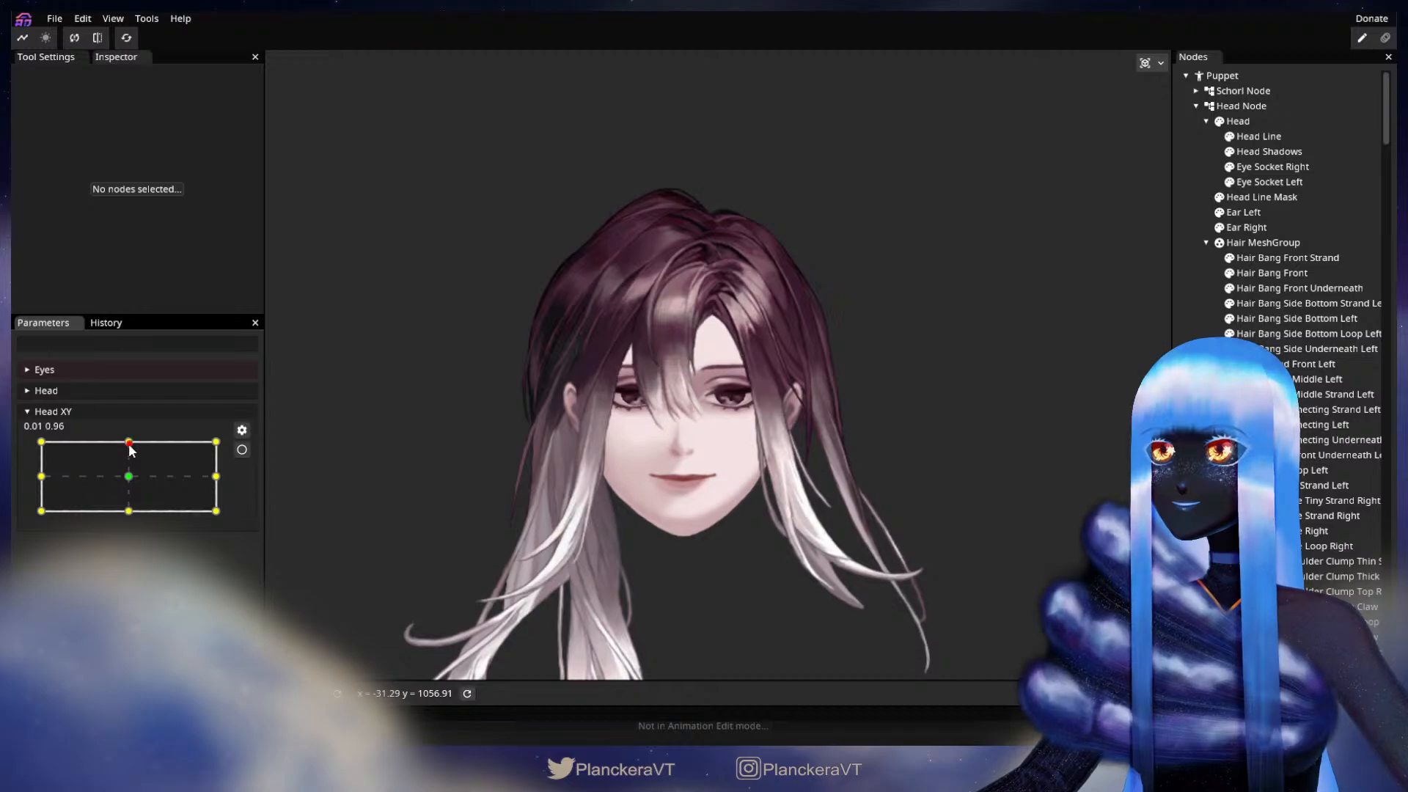
mouse_move(130, 462)
left_mouse_down()
mouse_move(127, 513)
mouse_move(127, 467)
left_mouse_up()
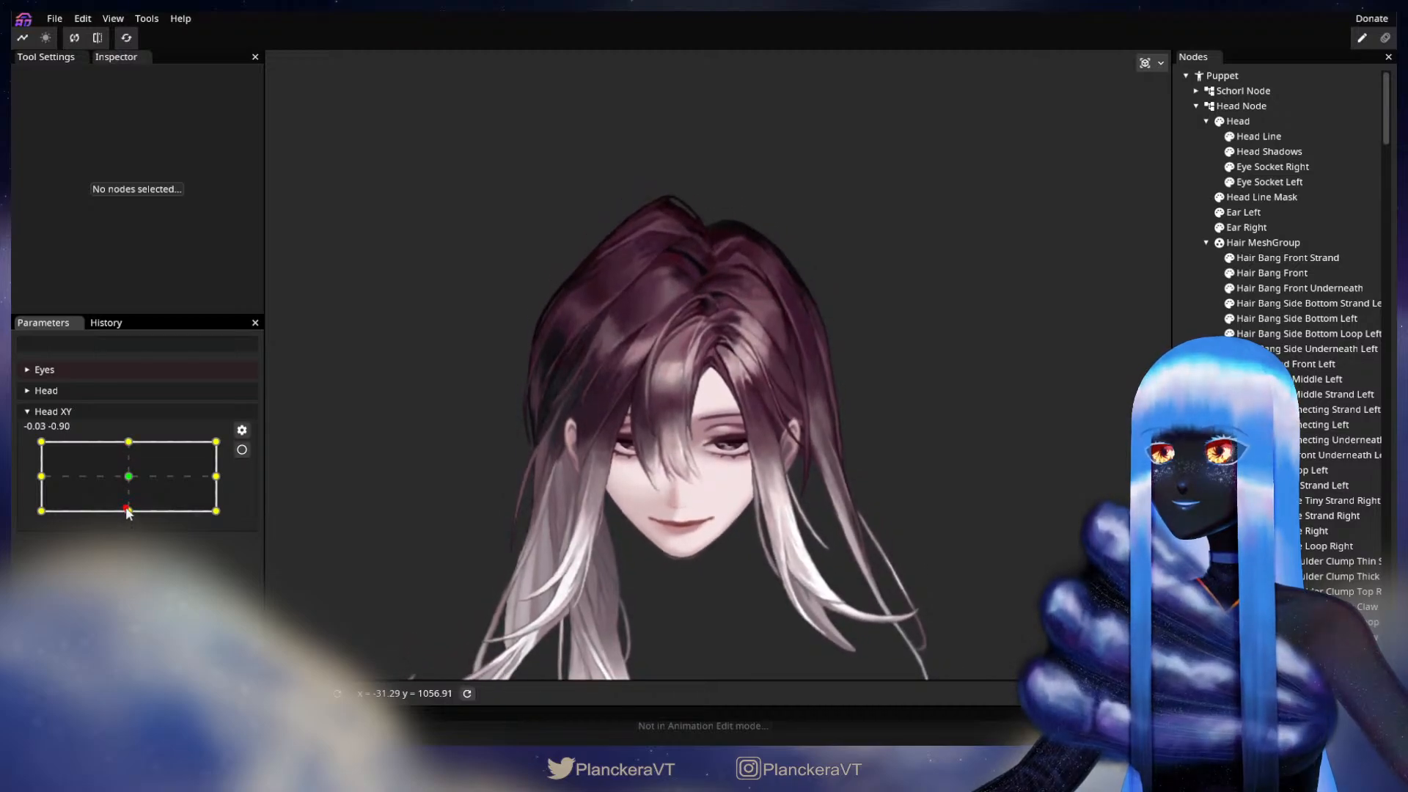
Step: Arm Head XY at the 1.00, 1.00 keypoint and adjust the inner edge of the Hair Side Connecting Left mesh near the parting
left_click_drag(128, 500, 235, 440)
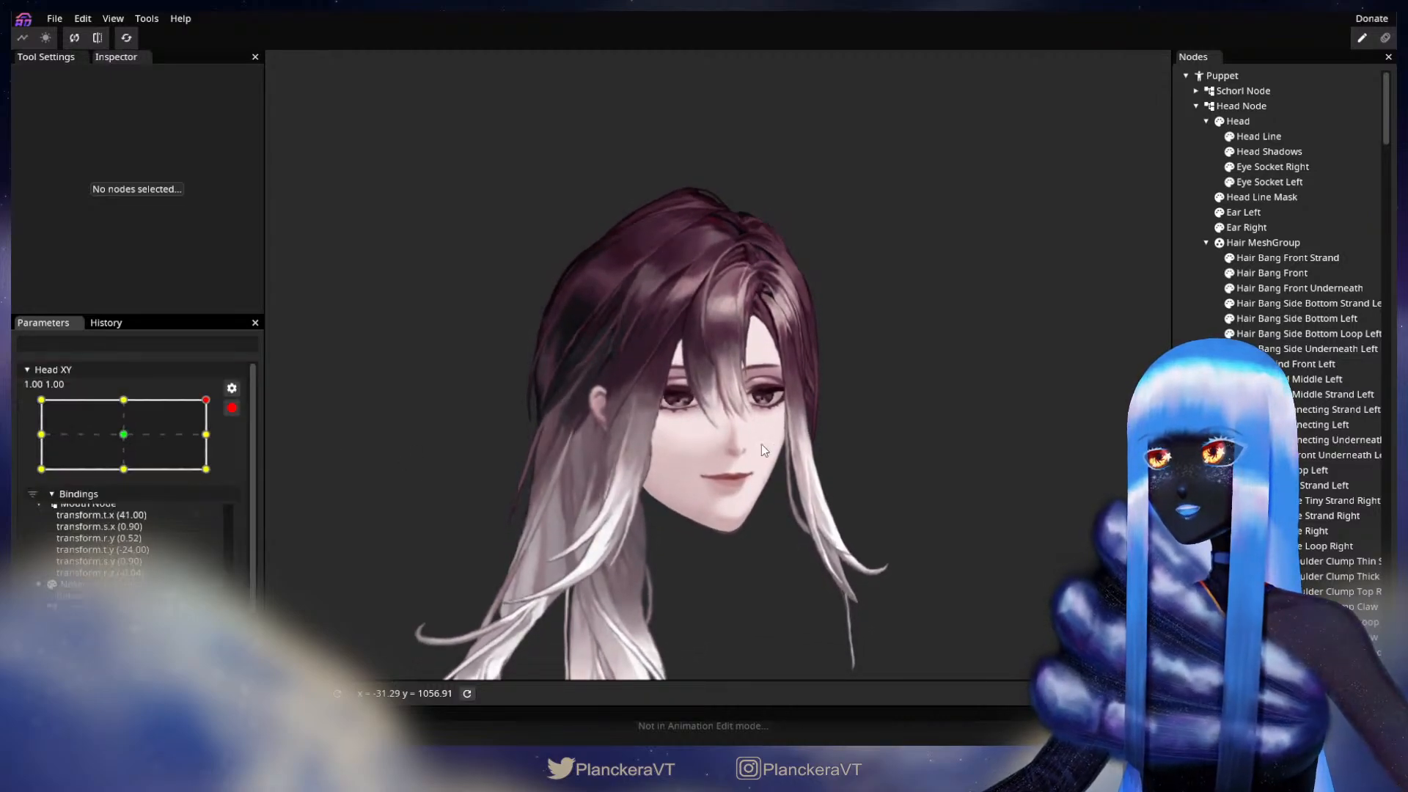
scroll(813, 286, "up", 5)
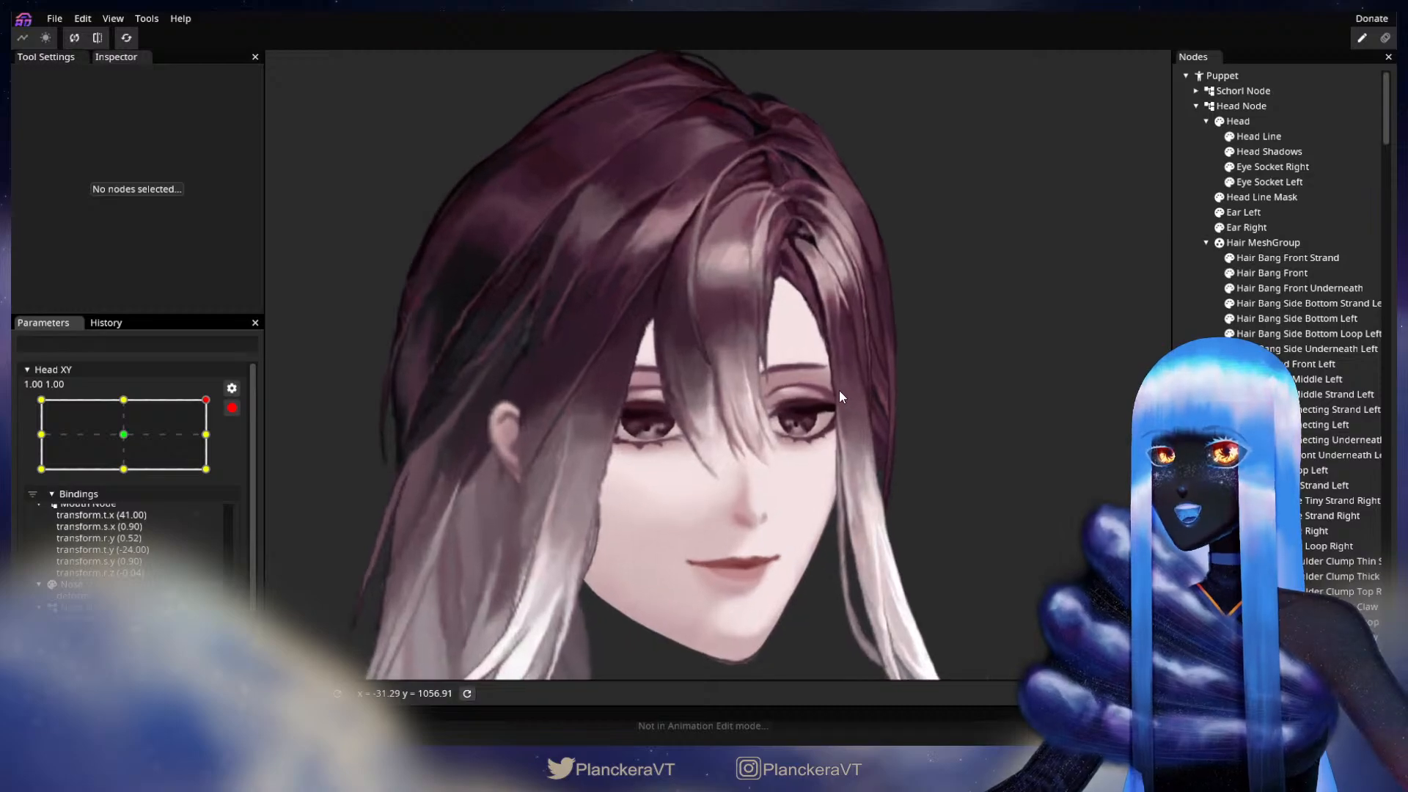
left_click_drag(839, 390, 782, 531)
scroll(790, 513, "up", 5)
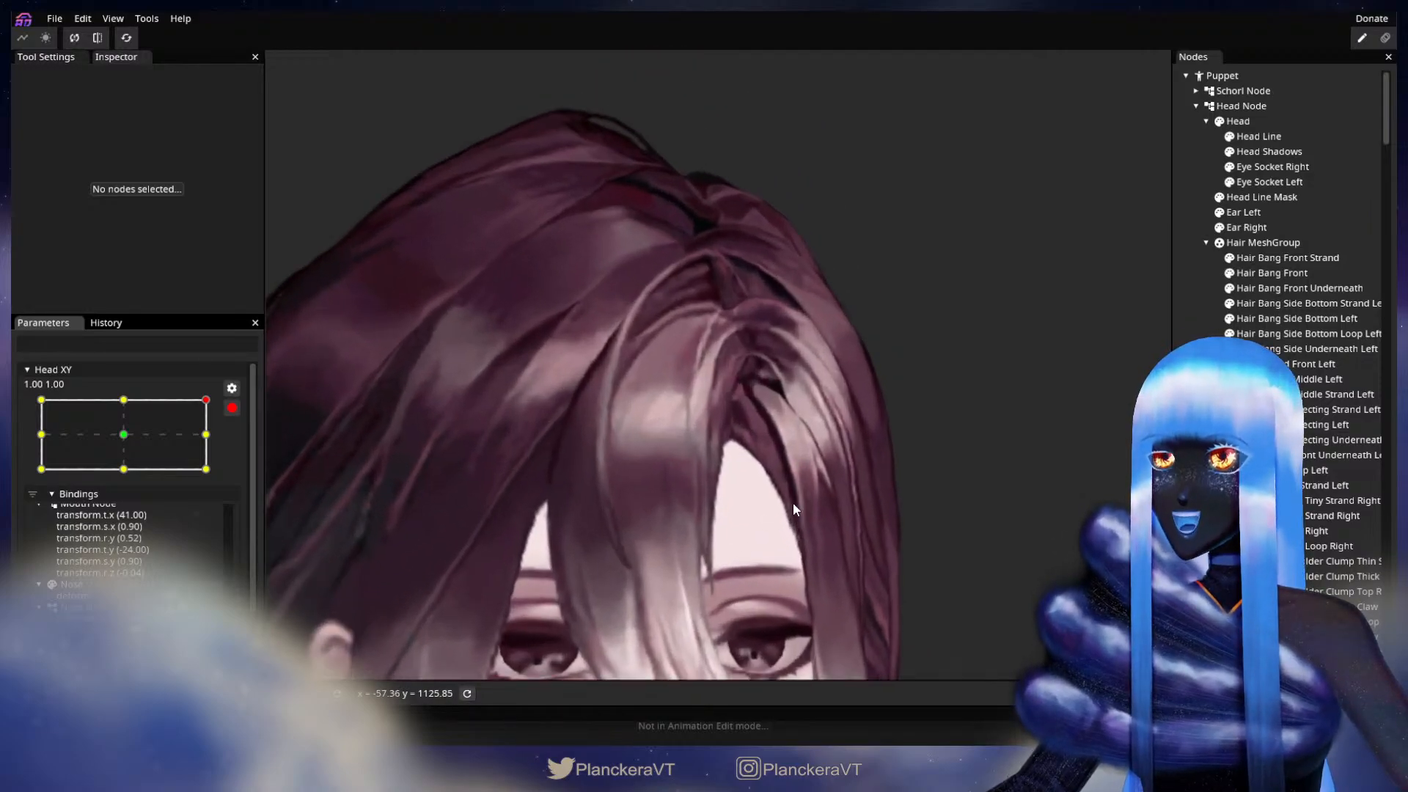
scroll(794, 503, "up", 5)
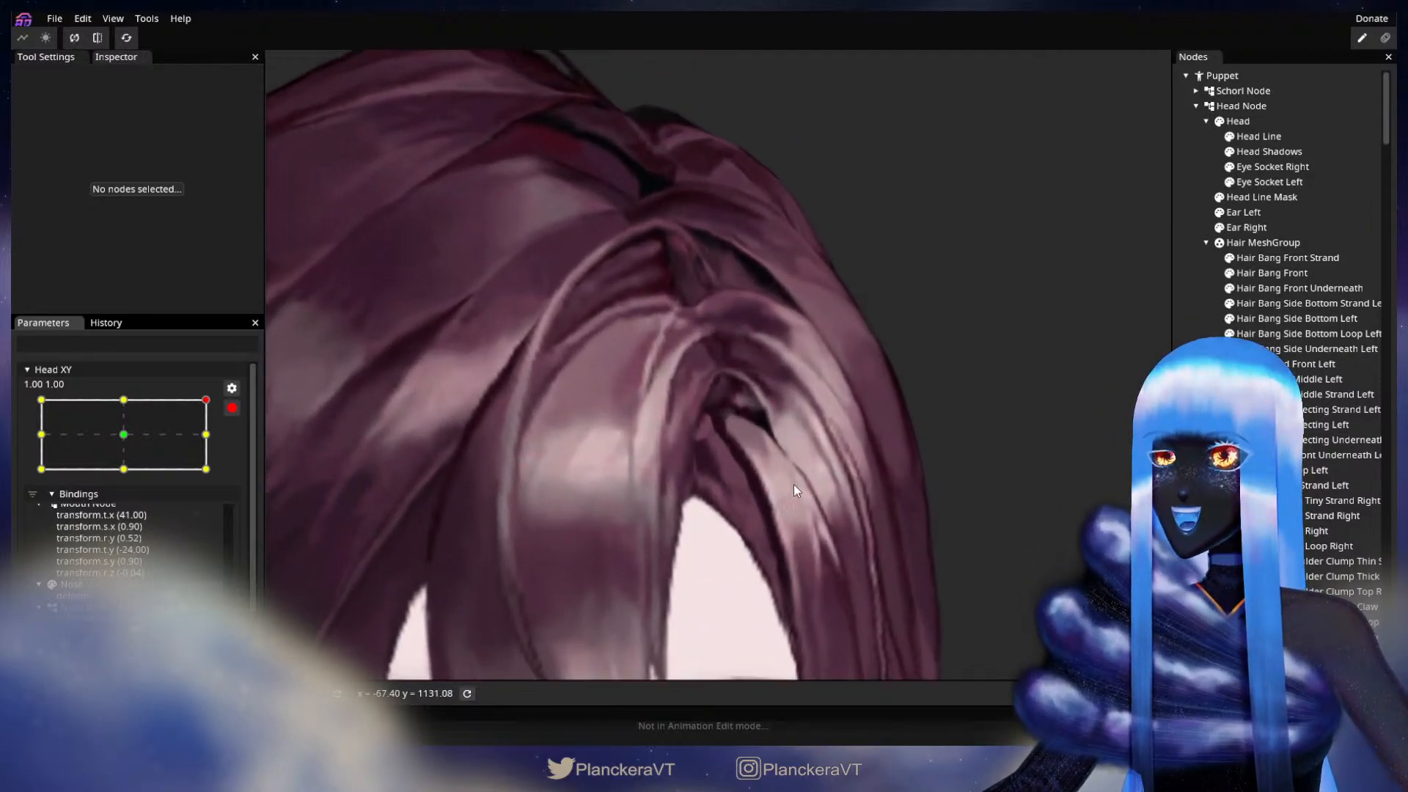
left_click_drag(799, 481, 741, 504)
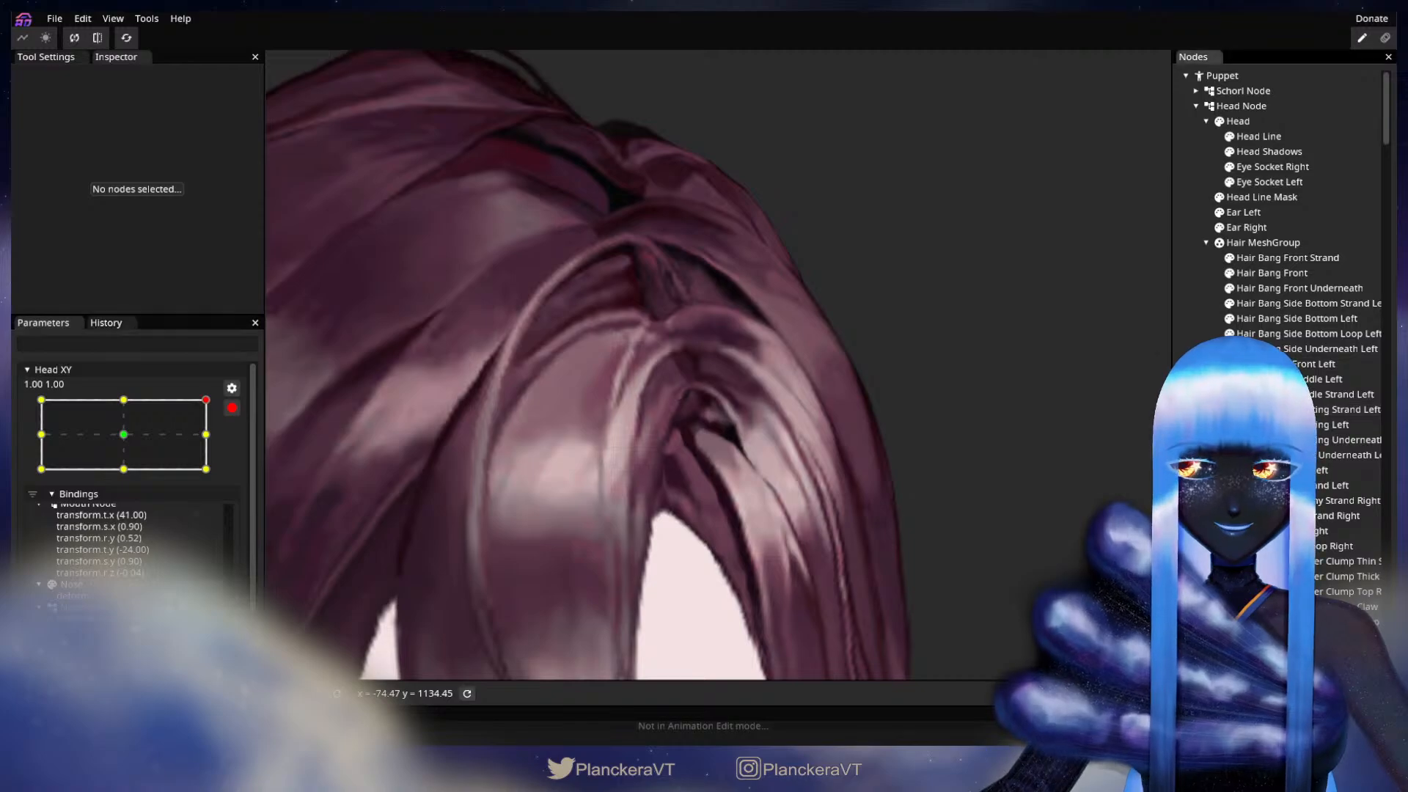
left_click(1328, 425)
scroll(732, 457, "up", 2)
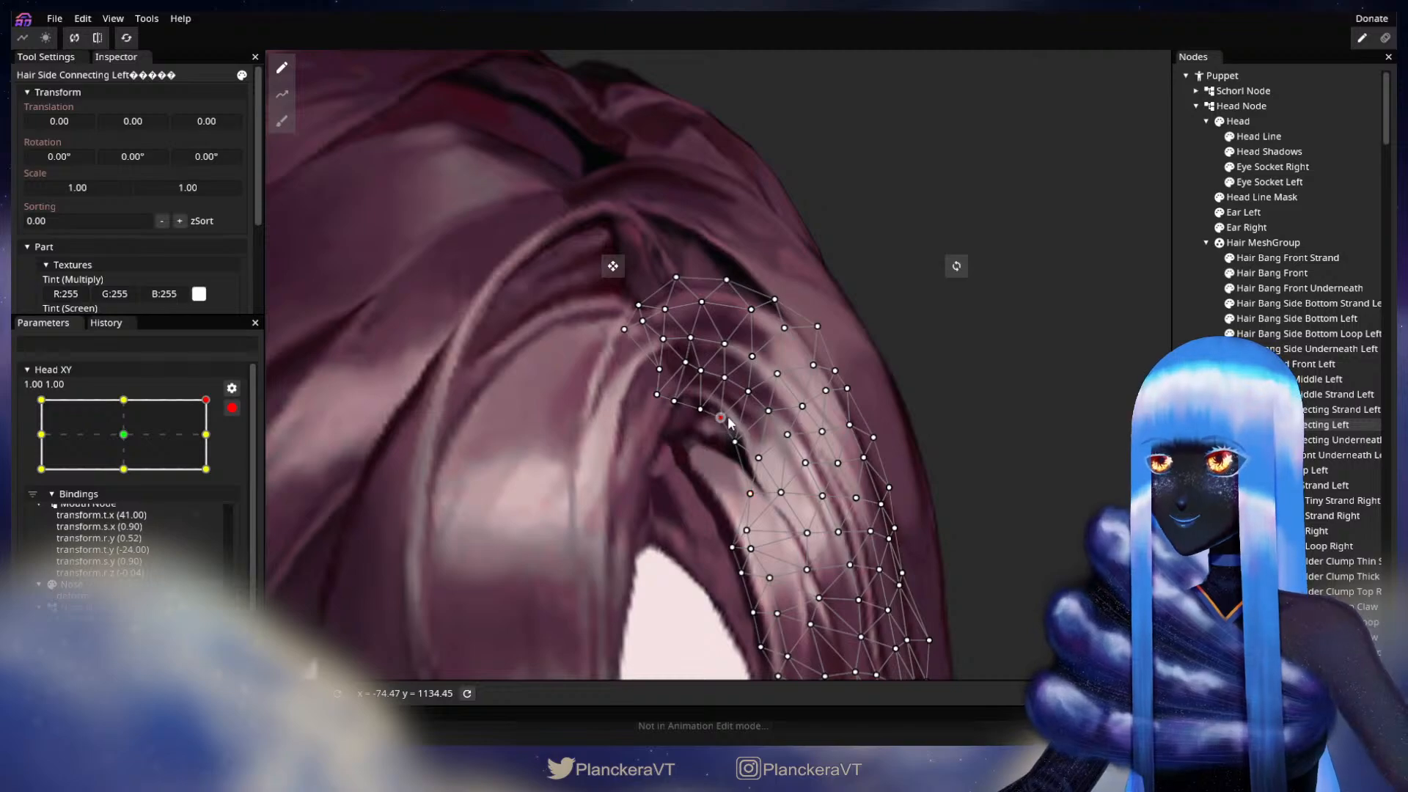
left_click_drag(985, 471, 980, 376)
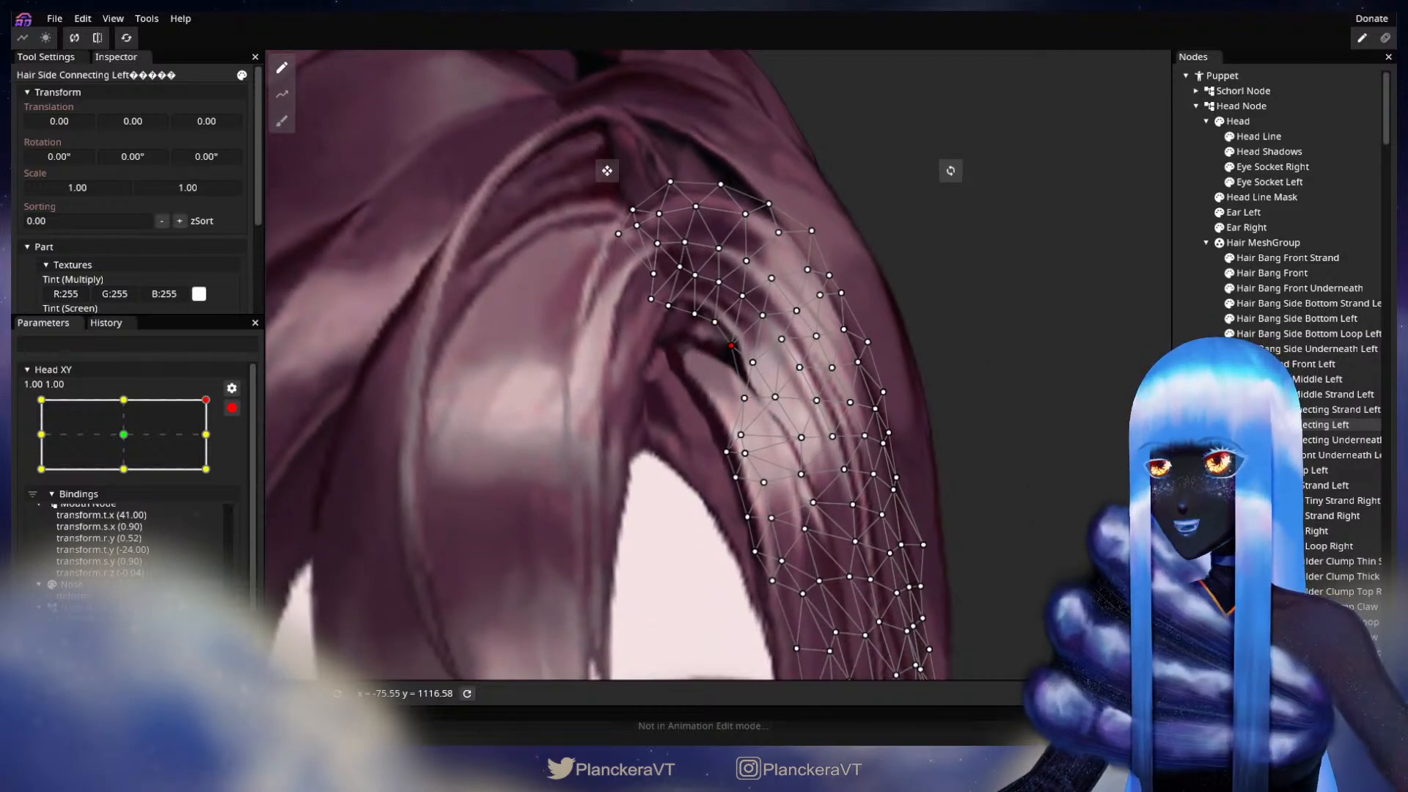
Step: Open the Hair Bang Side Underneath Left mesh and pull its top vertices toward the gap under the parting
left_click(1311, 352)
scroll(625, 379, "up", 4)
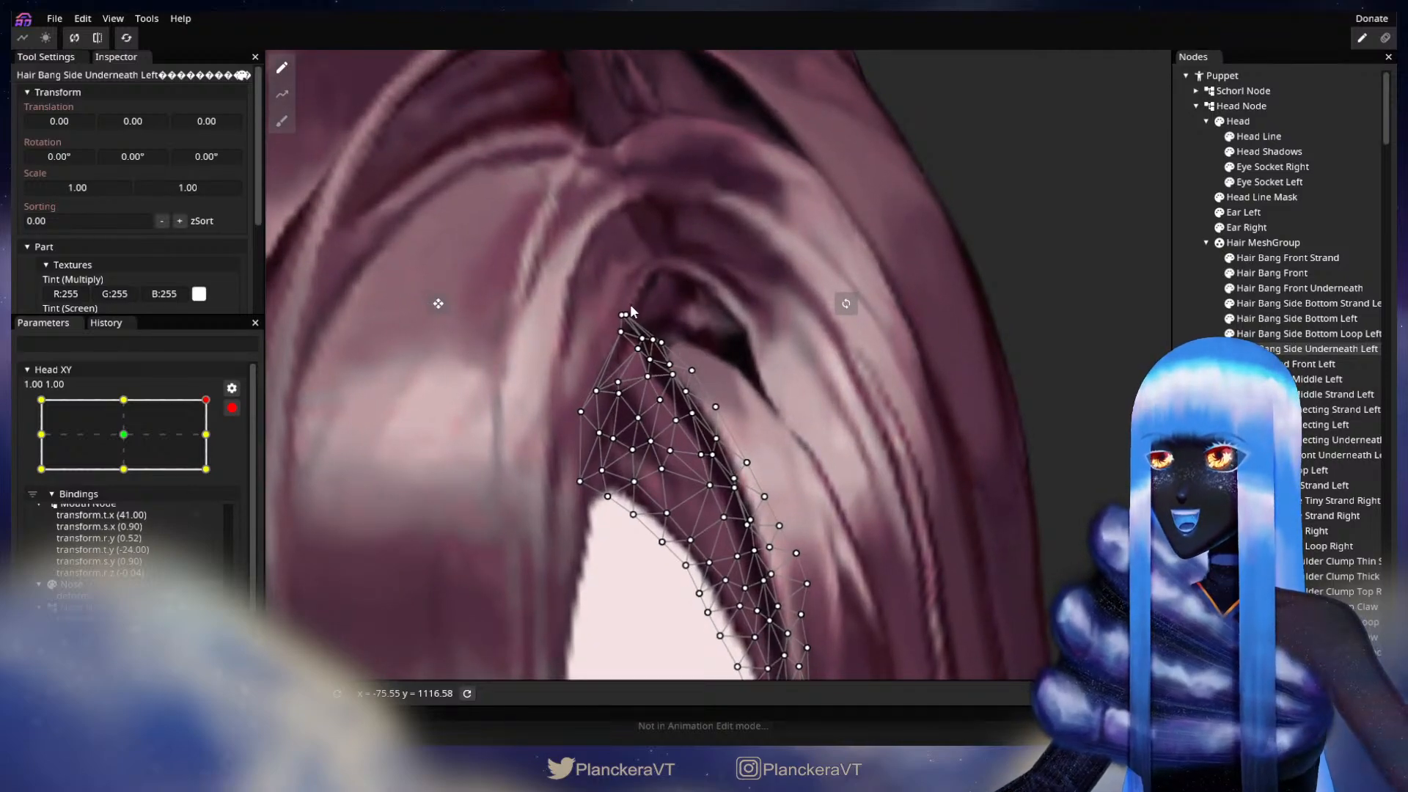
left_click_drag(638, 313, 659, 306)
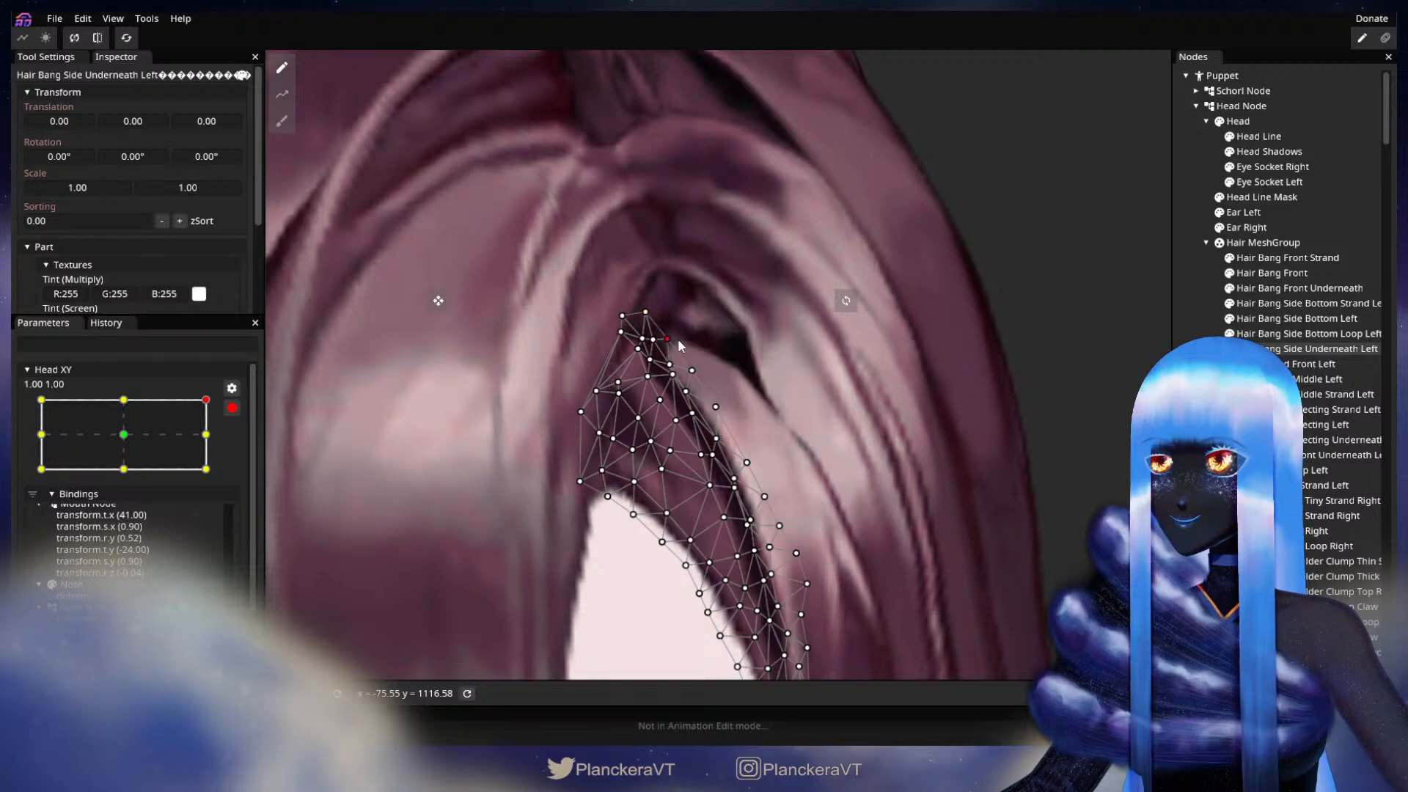
Step: Push the outer edge of Hair Bang Side Underneath Left slightly outward with the 15.00 Circle Brush
left_click(282, 120)
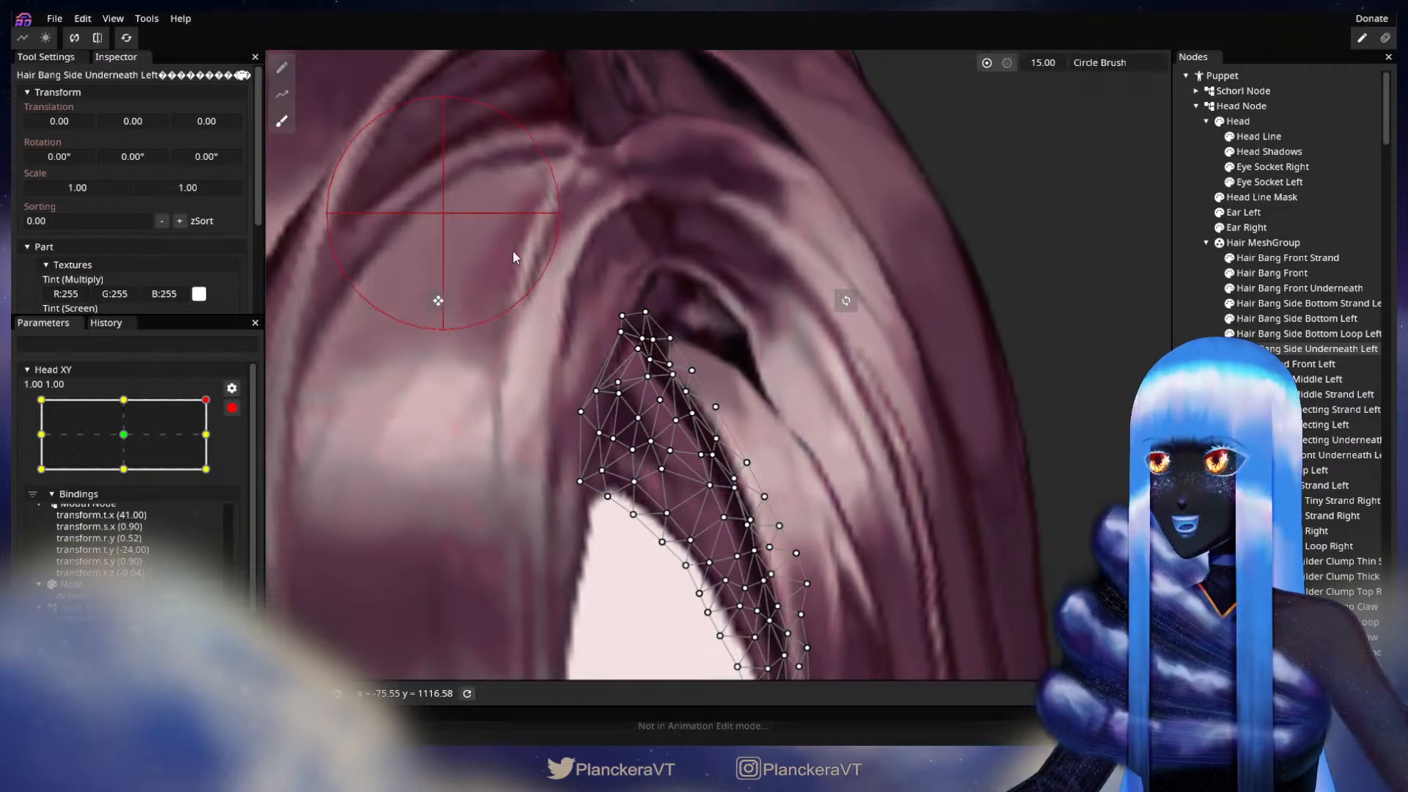
left_click_drag(727, 353, 765, 343)
left_click_drag(786, 403, 799, 399)
mouse_move(826, 459)
left_mouse_down()
mouse_move(817, 353)
mouse_move(834, 384)
left_mouse_up()
left_click_drag(864, 488, 869, 482)
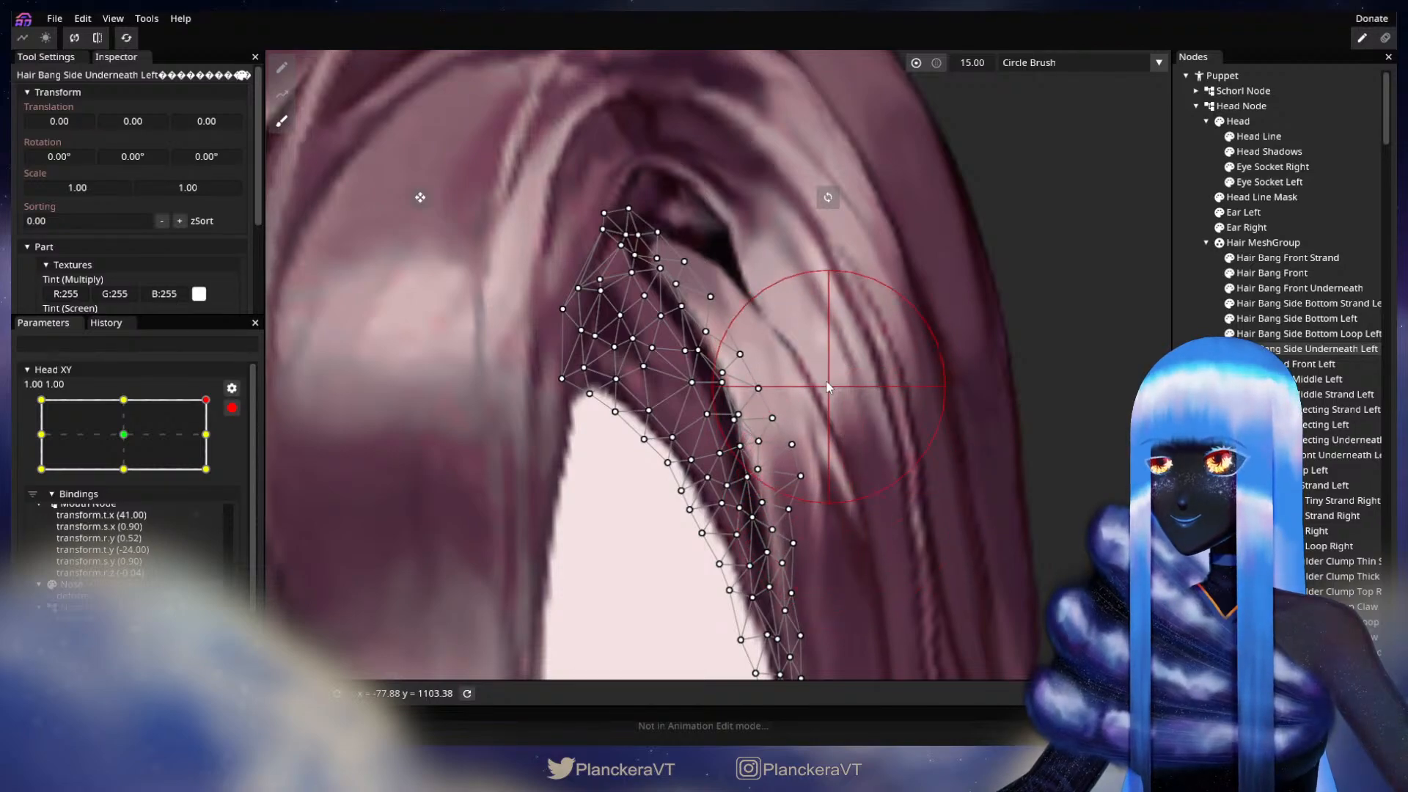
Step: Switch back to single-vertex editing and nudge vertices down the middle and lower strand of Hair Bang Side Underneath Left
left_click(295, 68)
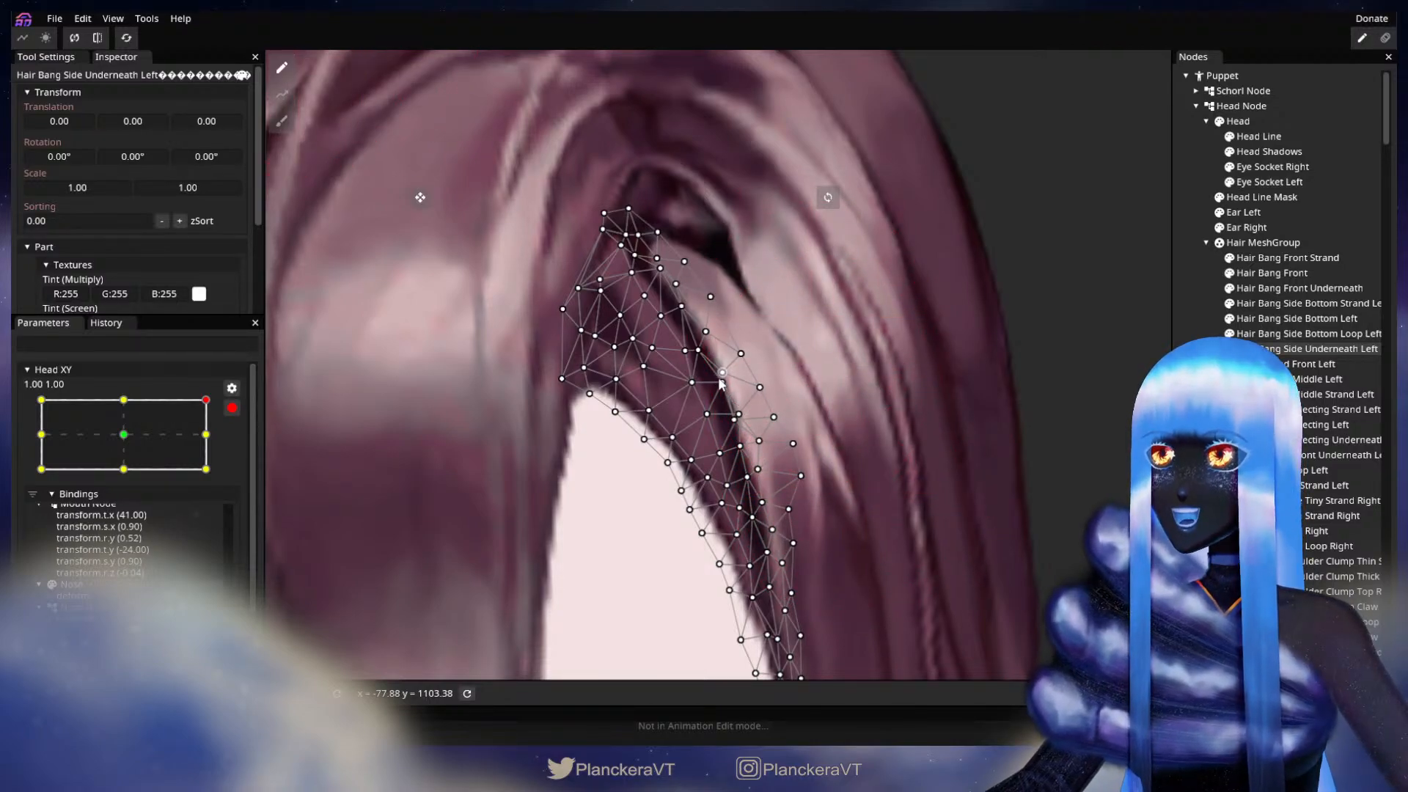
left_click_drag(721, 389, 763, 354)
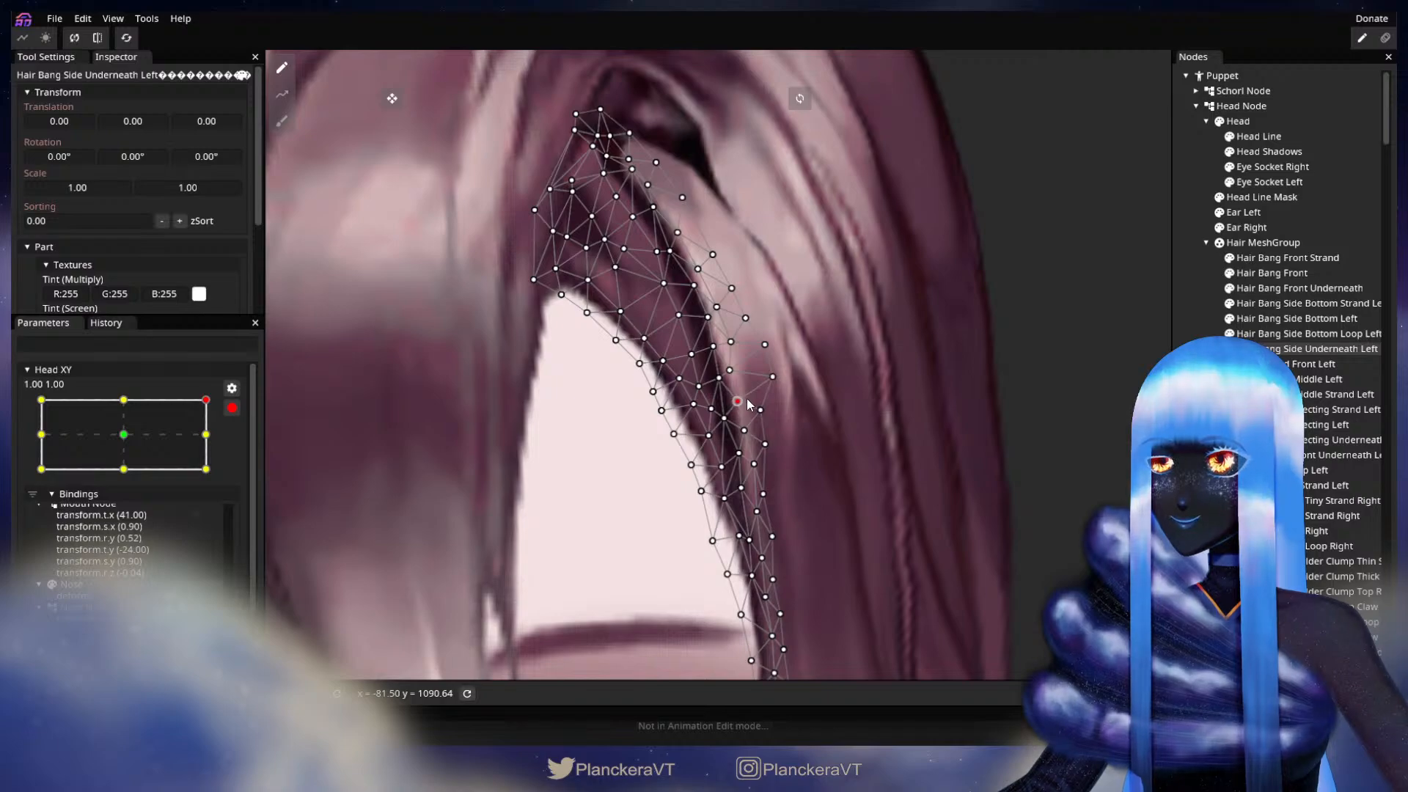
left_click_drag(728, 425, 740, 424)
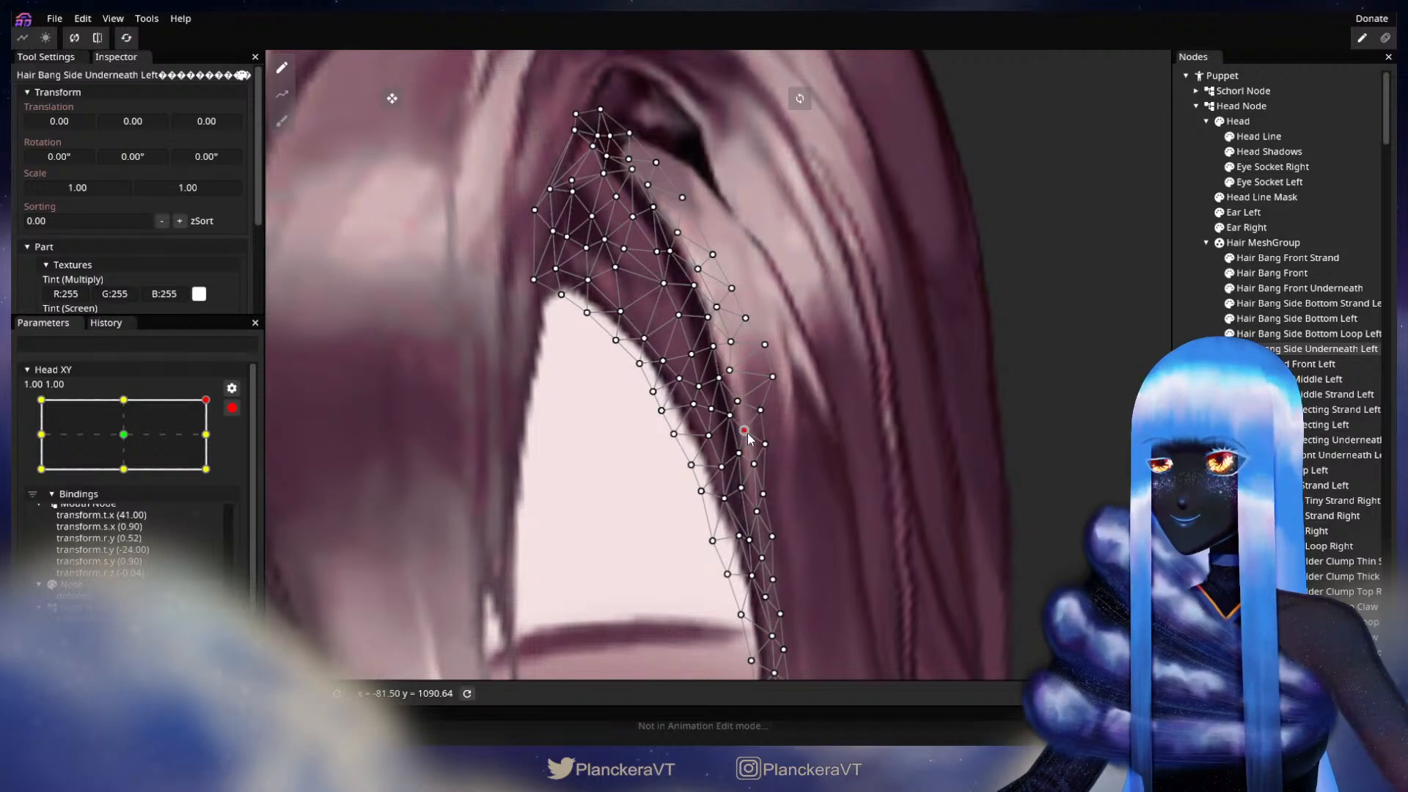
left_click_drag(750, 462, 757, 412)
left_click(759, 454)
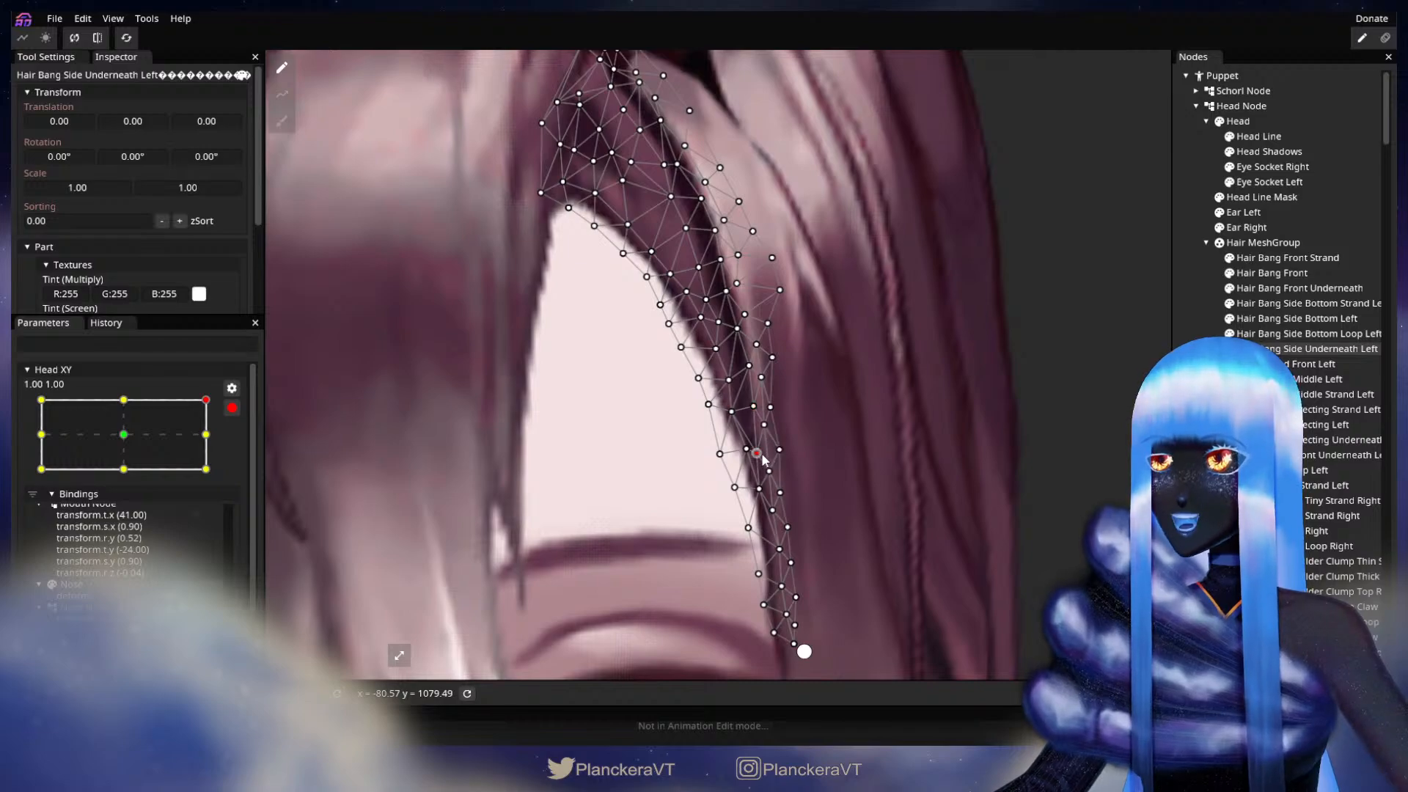
left_click_drag(740, 229, 882, 516)
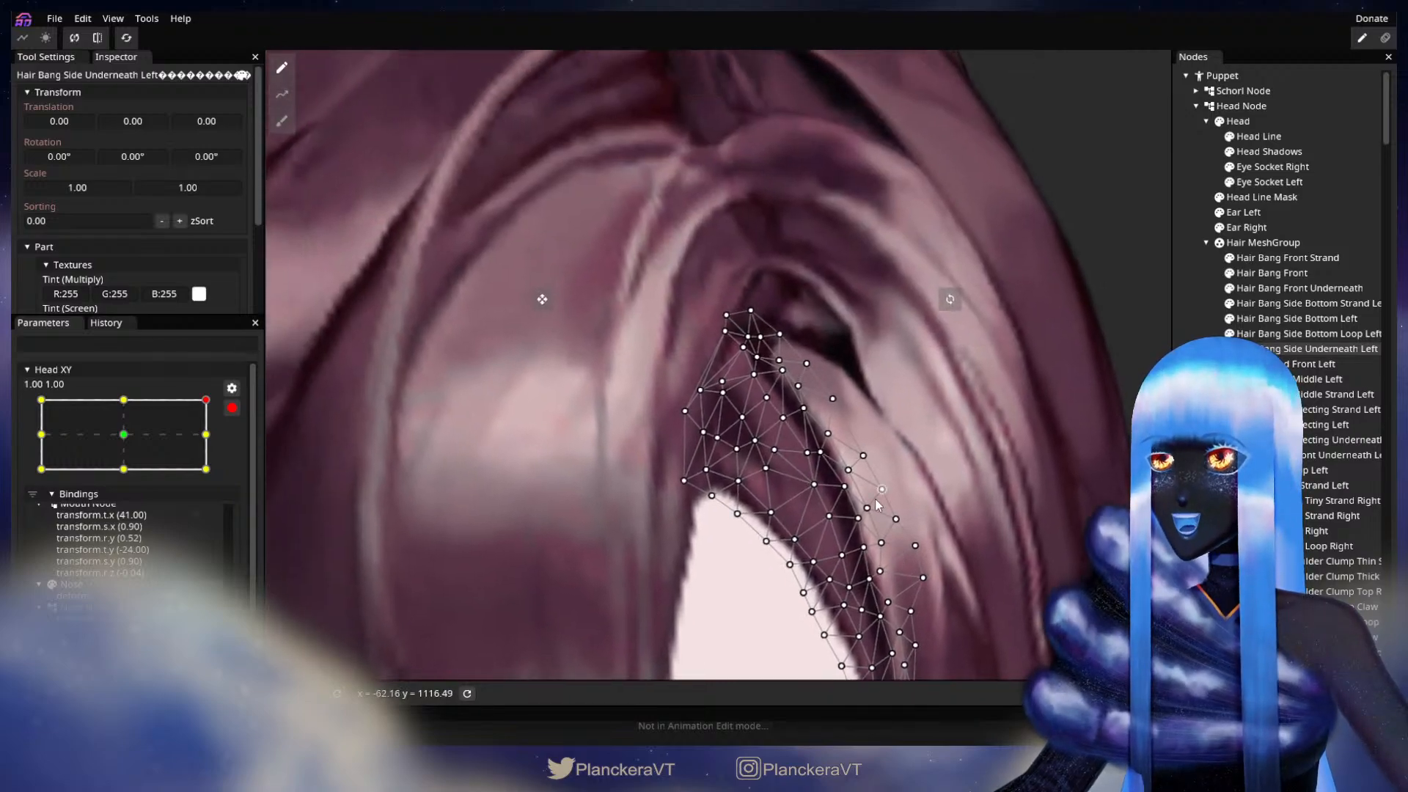
Step: Save the project and refine the vertices along the dark outer band of Hair Bang Side Underneath Left, from its tip downward
left_click(767, 397)
key("ctrl+s")
left_click_drag(761, 381, 779, 411)
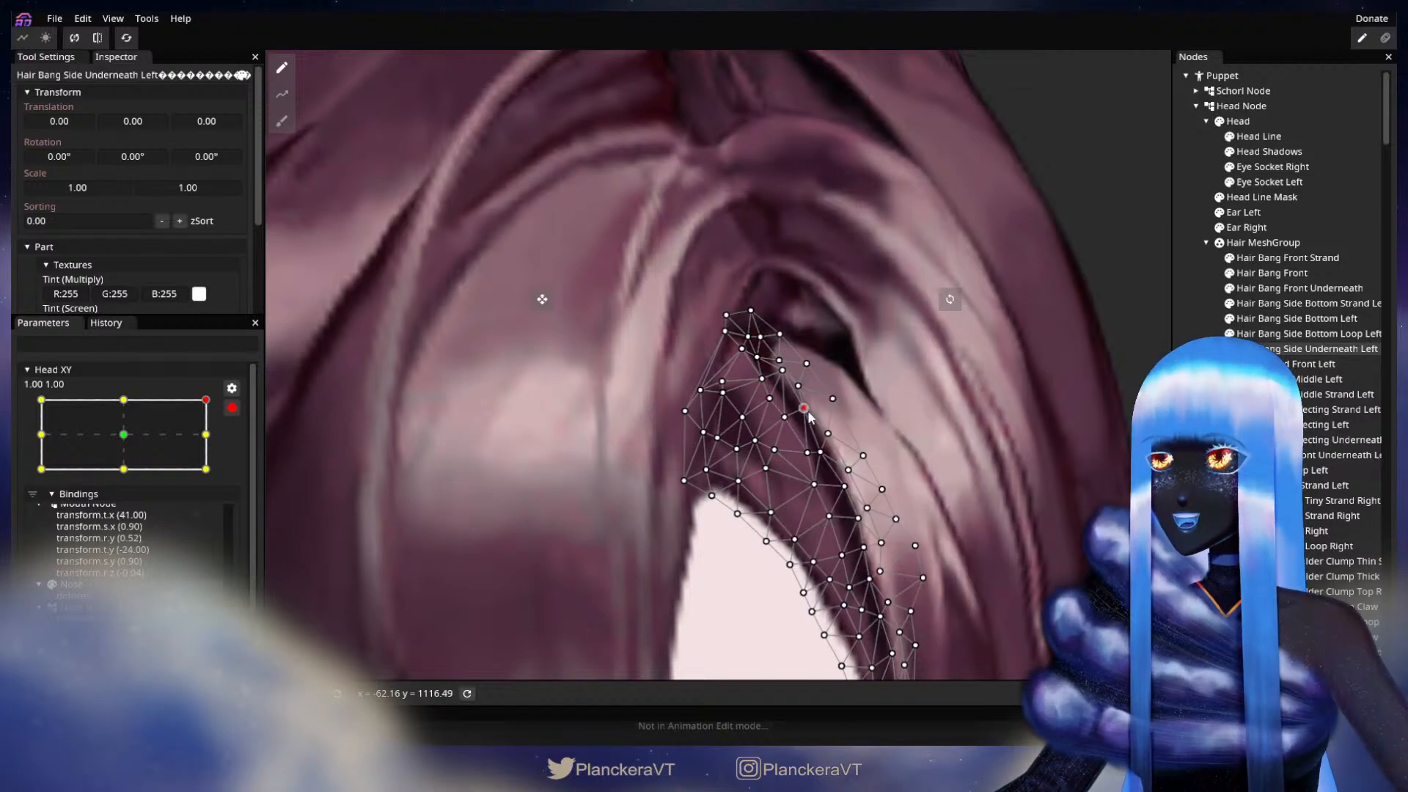
left_click_drag(816, 486, 764, 443)
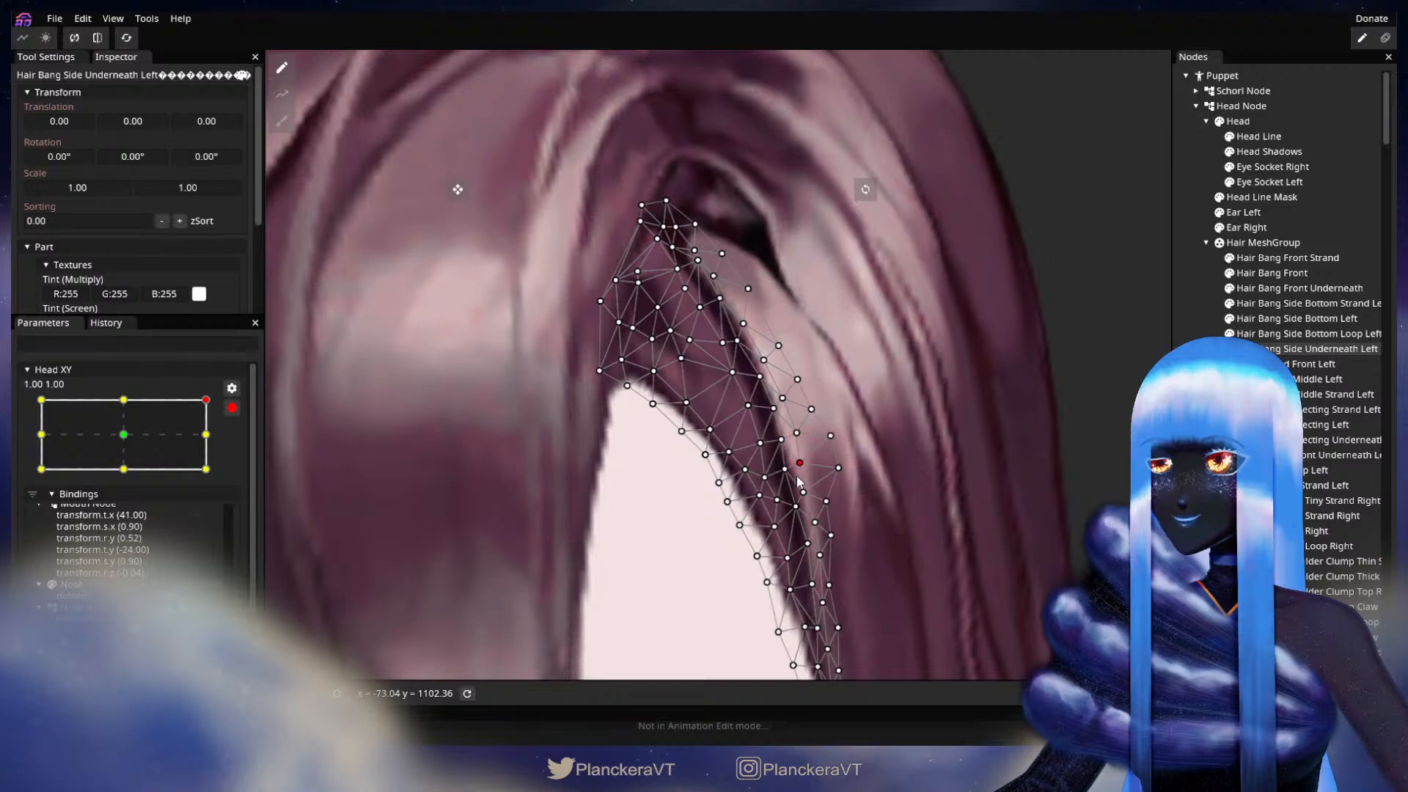
mouse_move(798, 506)
left_mouse_down()
mouse_move(776, 448)
mouse_move(779, 499)
left_mouse_up()
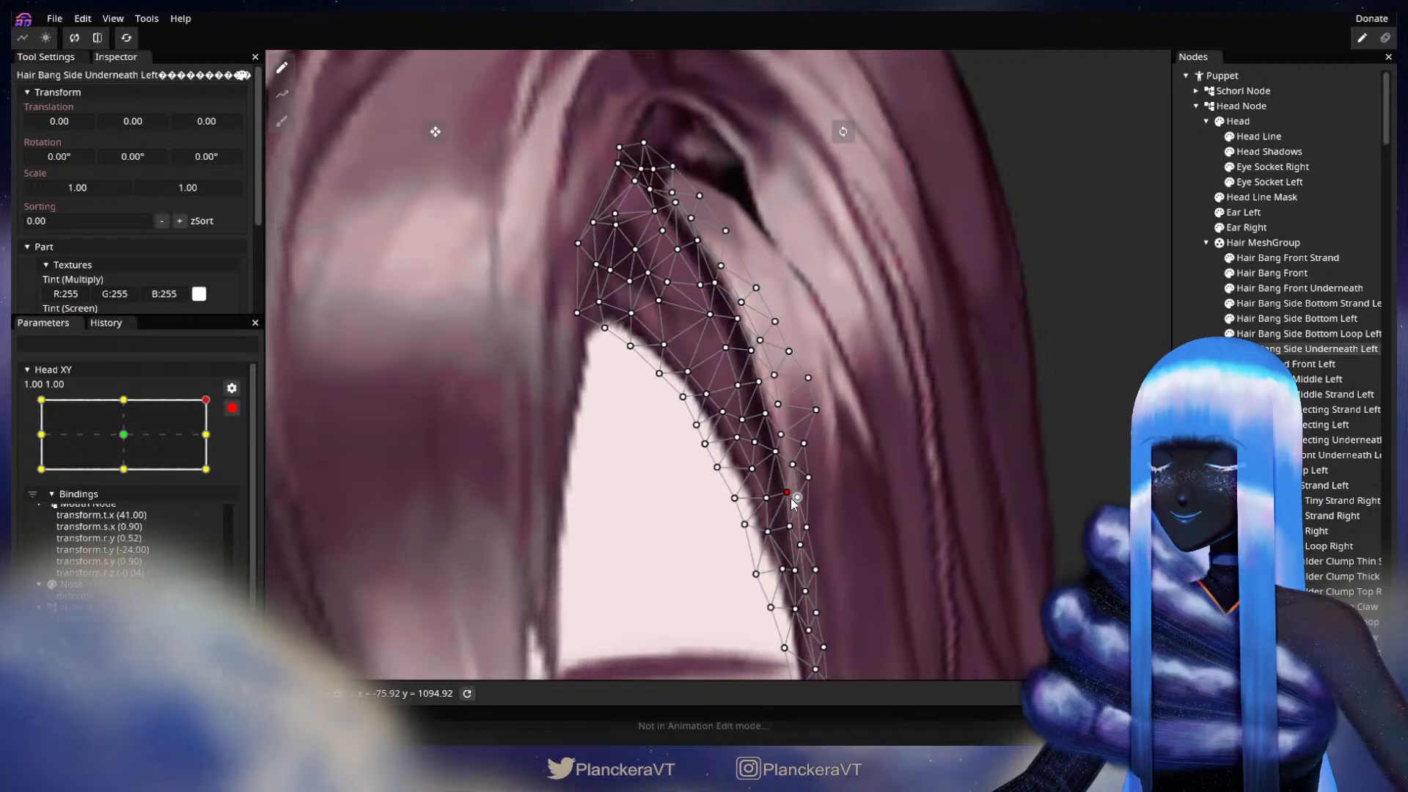
Step: Examine how the underneath bang sits against the forehead, eyes and neighbouring hair at the 1.00, 1.00 keypoint
scroll(650, 534, "down", 5)
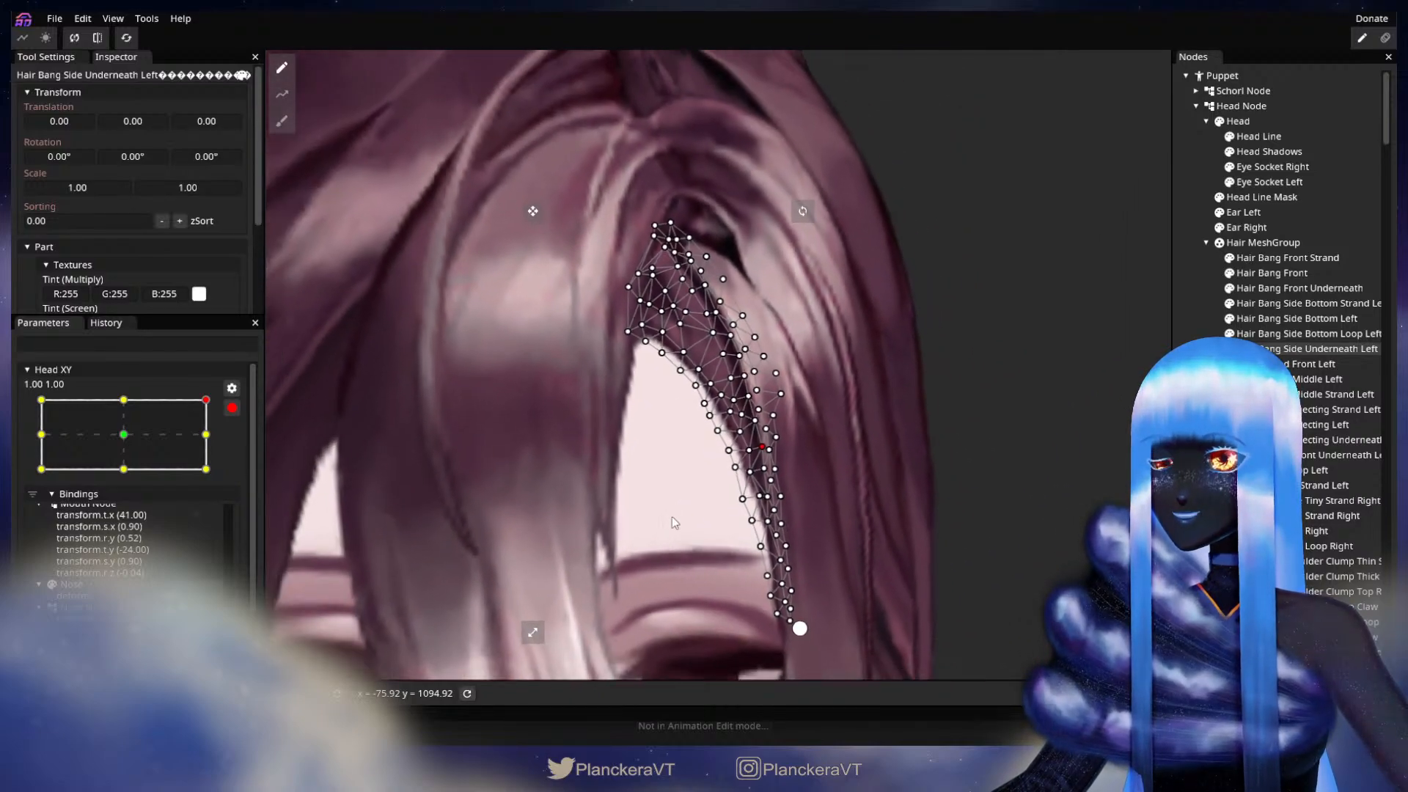
left_click_drag(693, 508, 833, 346)
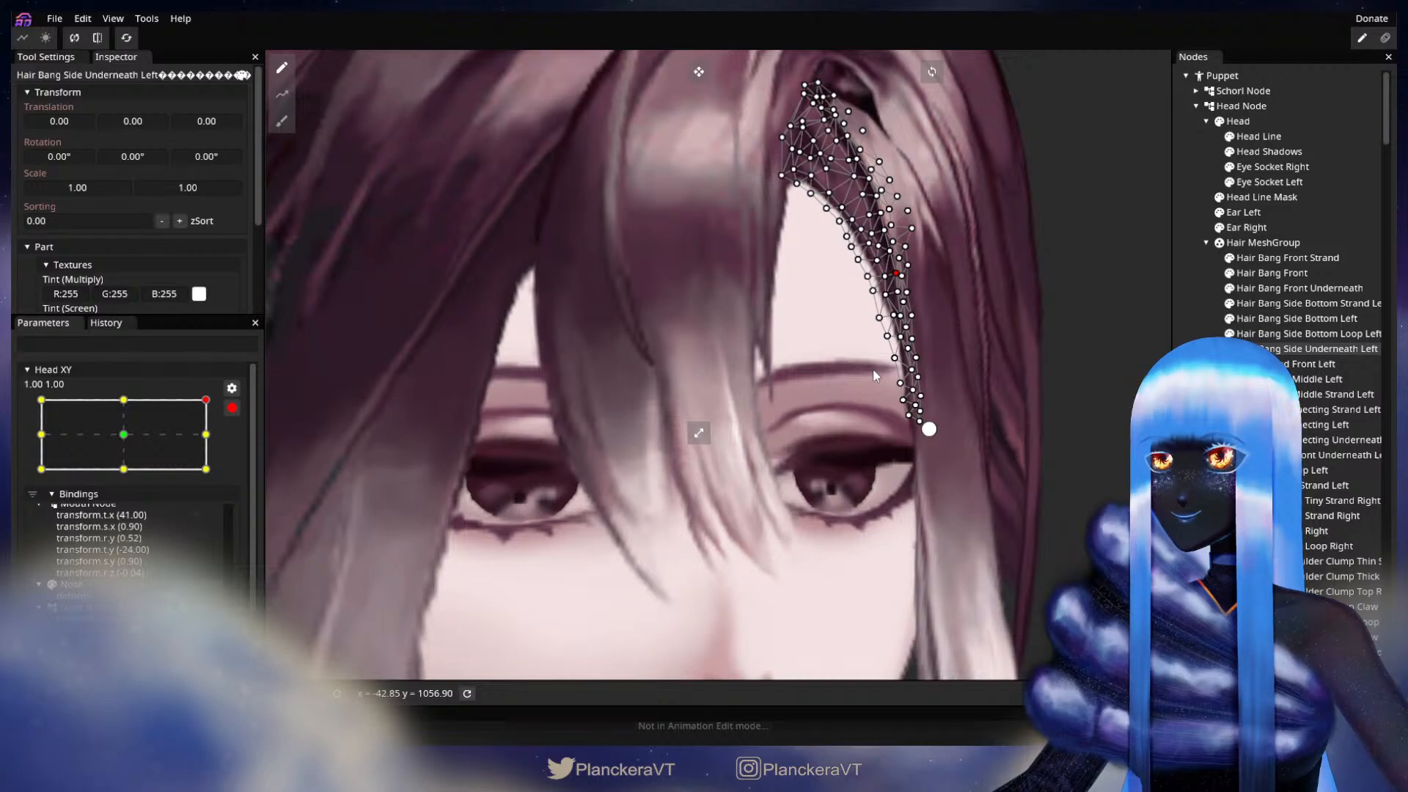
left_click_drag(819, 369, 723, 519)
scroll(723, 519, "down", 2)
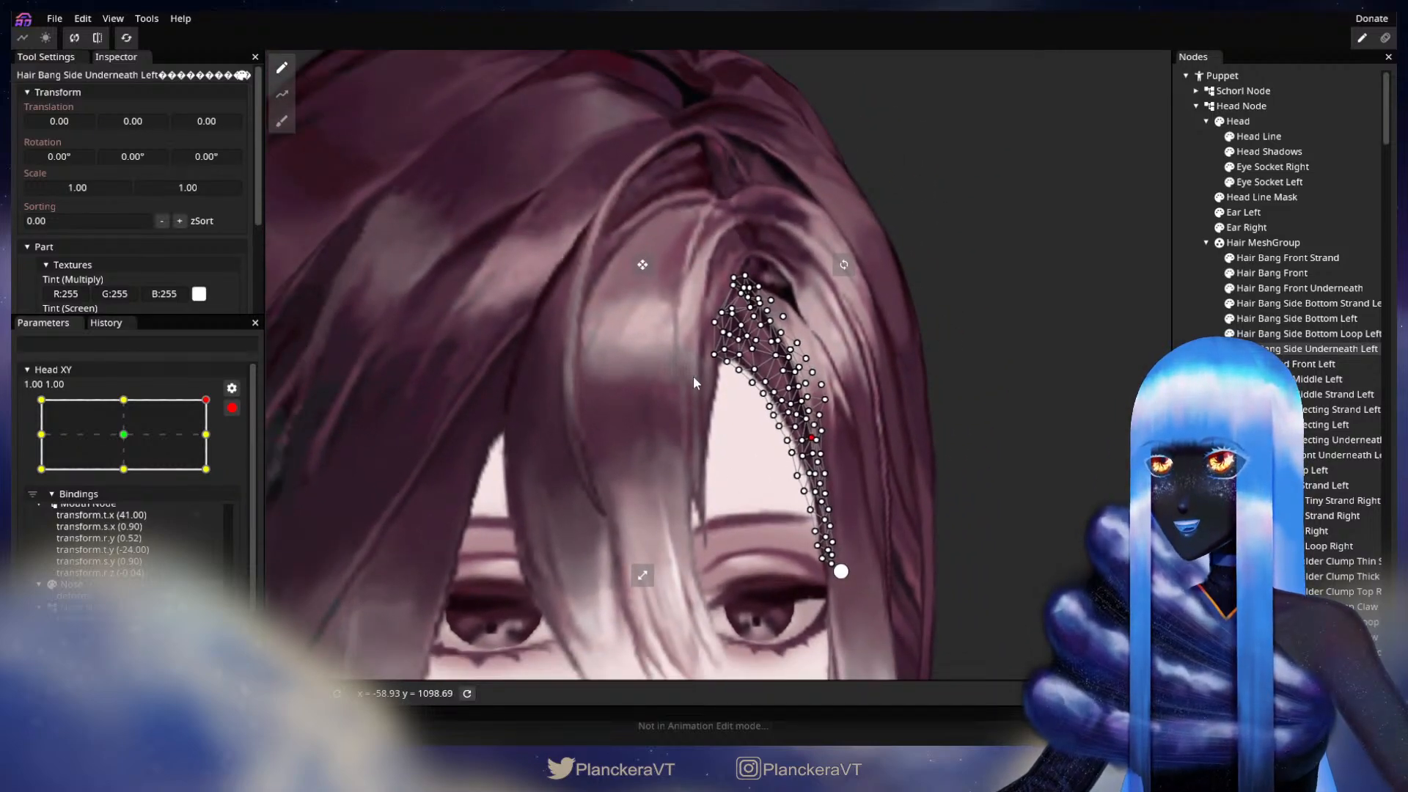
left_click_drag(655, 344, 616, 305)
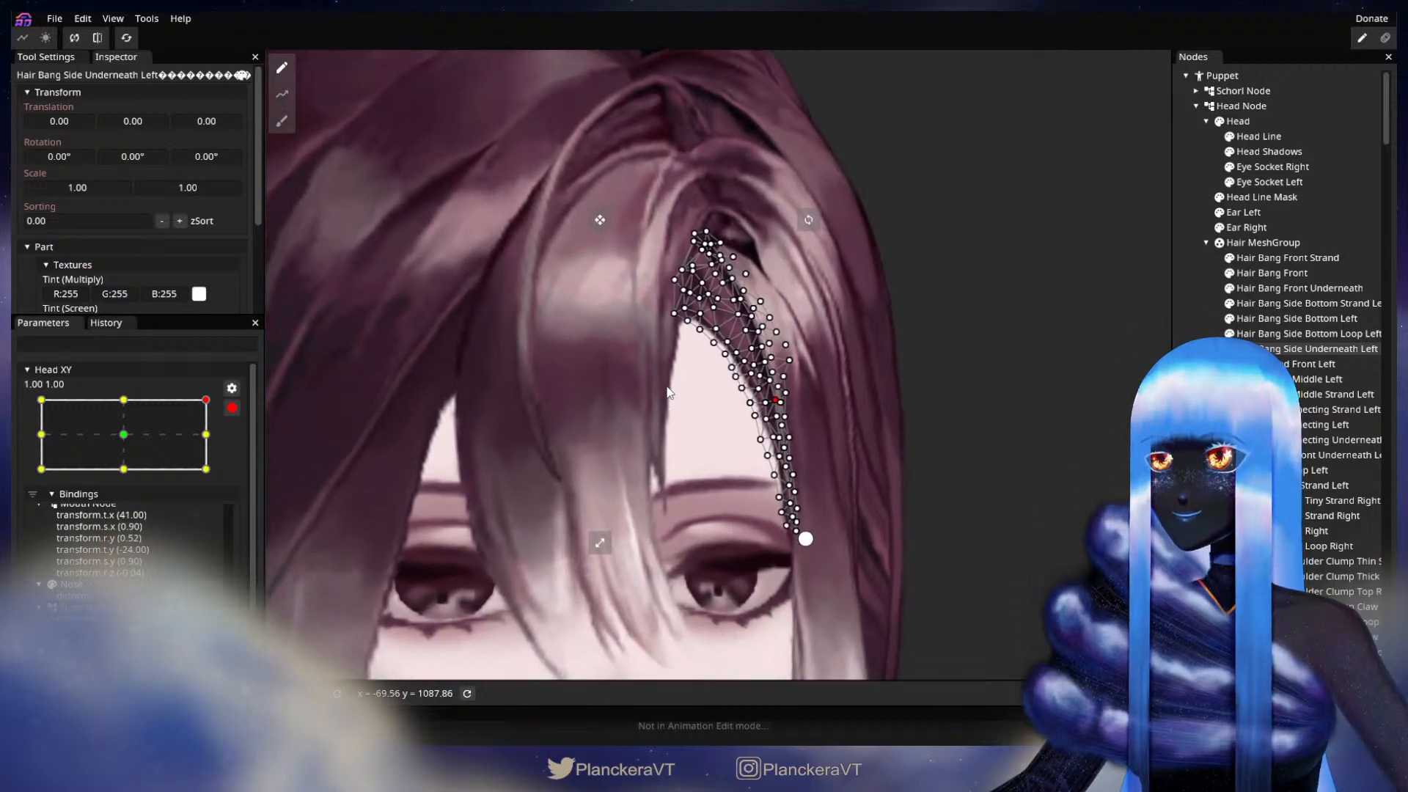
scroll(712, 364, "up", 3)
scroll(711, 362, "up", 3)
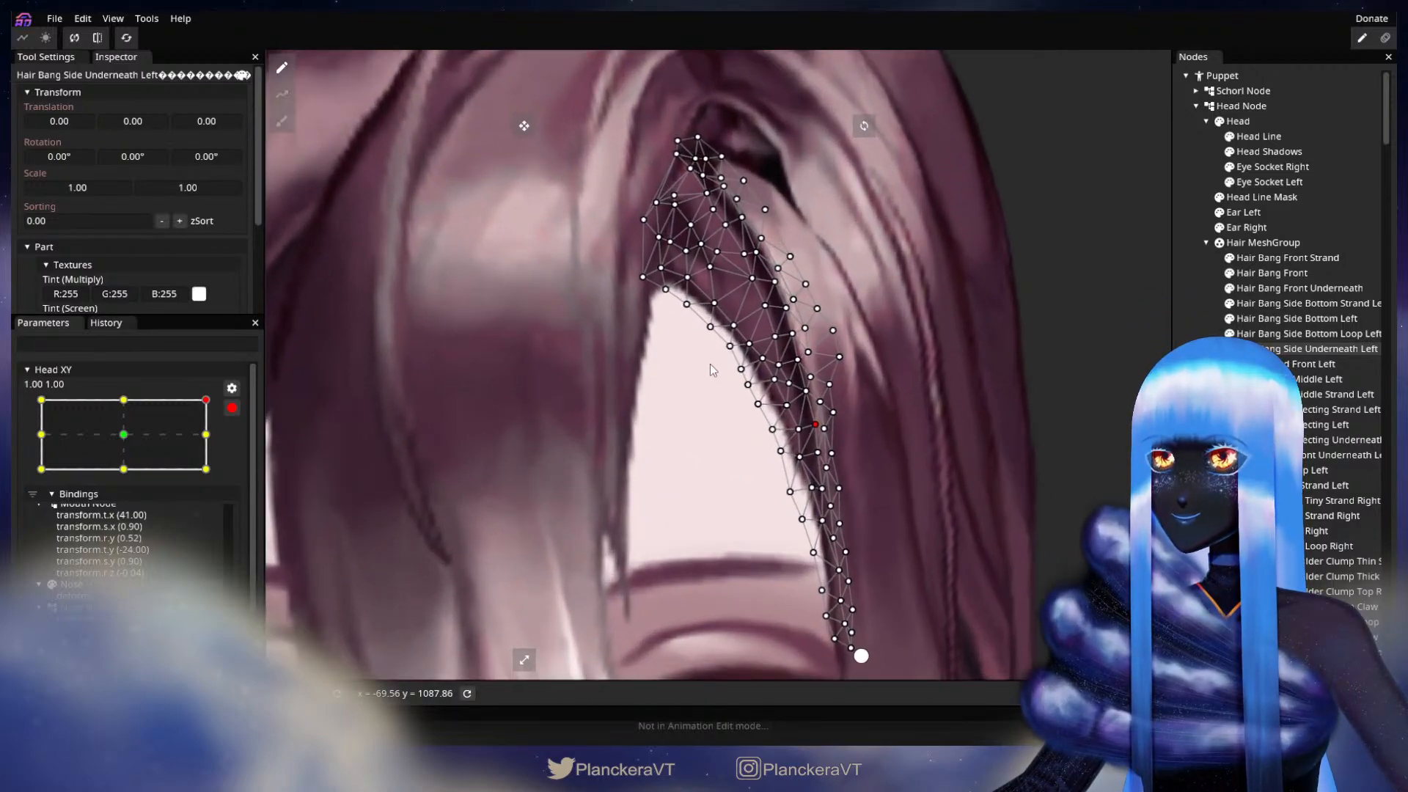
left_click_drag(710, 364, 650, 368)
Step: Smooth the lower interior vertices of Hair Bang Side Underneath Left along the forehead edge
mouse_move(781, 479)
left_mouse_down()
mouse_move(793, 477)
mouse_move(770, 499)
left_mouse_up()
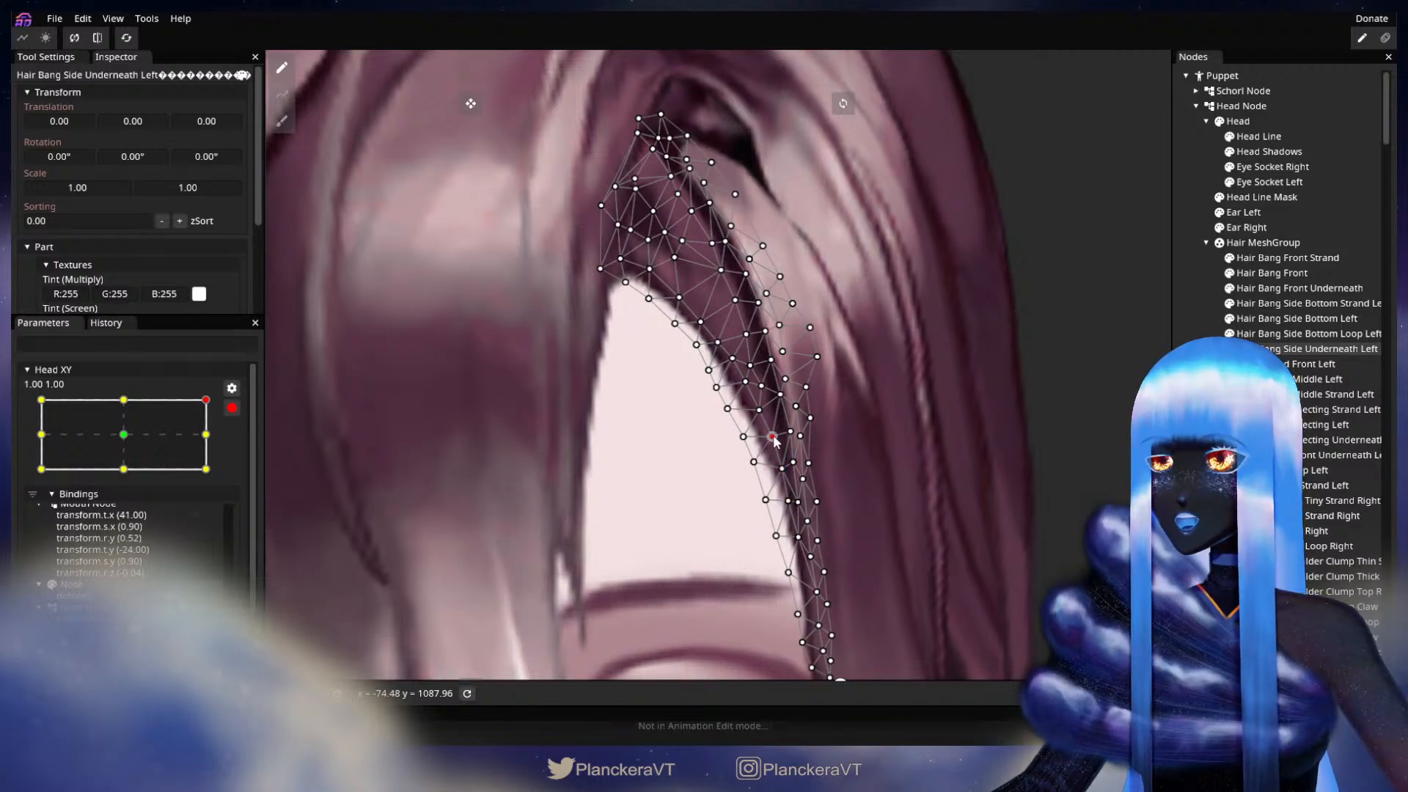
left_click_drag(826, 441, 796, 370)
left_click_drag(770, 505, 771, 504)
left_click_drag(789, 410, 806, 554)
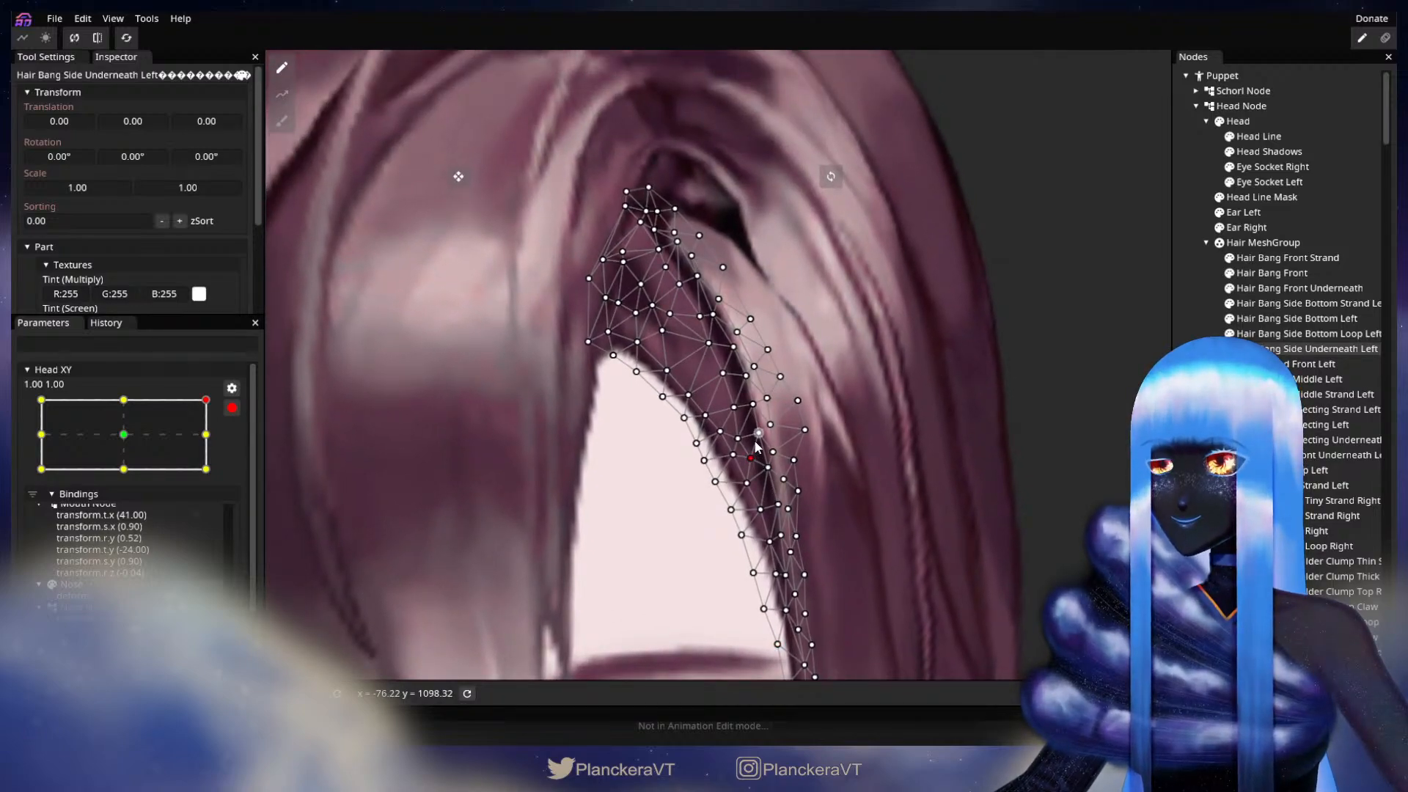
Step: Nudge the central and upper interior vertices of Hair Bang Side Underneath Left, and deselect the part to check the parting
left_click_drag(744, 445, 780, 452)
left_click(763, 419)
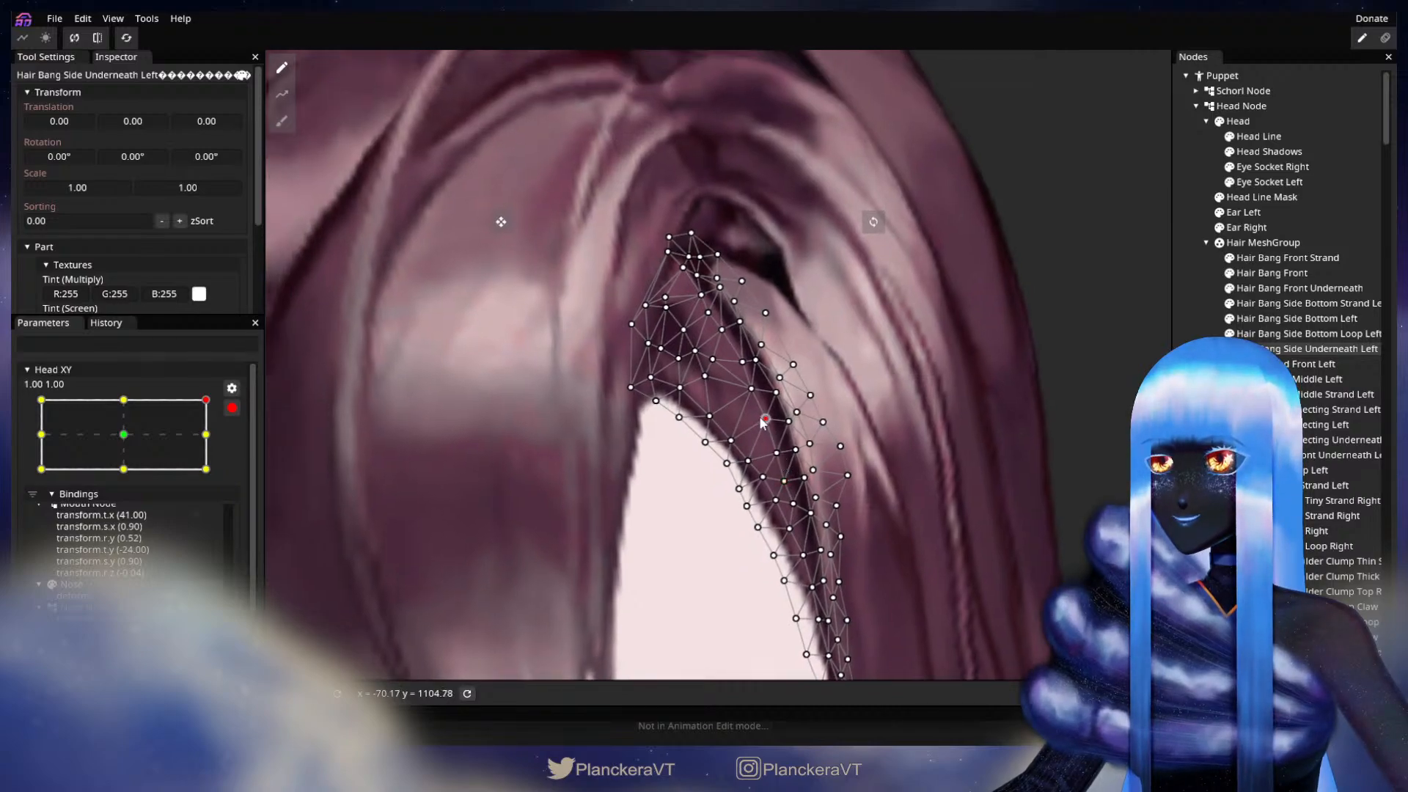
left_click_drag(739, 366, 812, 459)
left_click(955, 496)
scroll(955, 496, "down", 2)
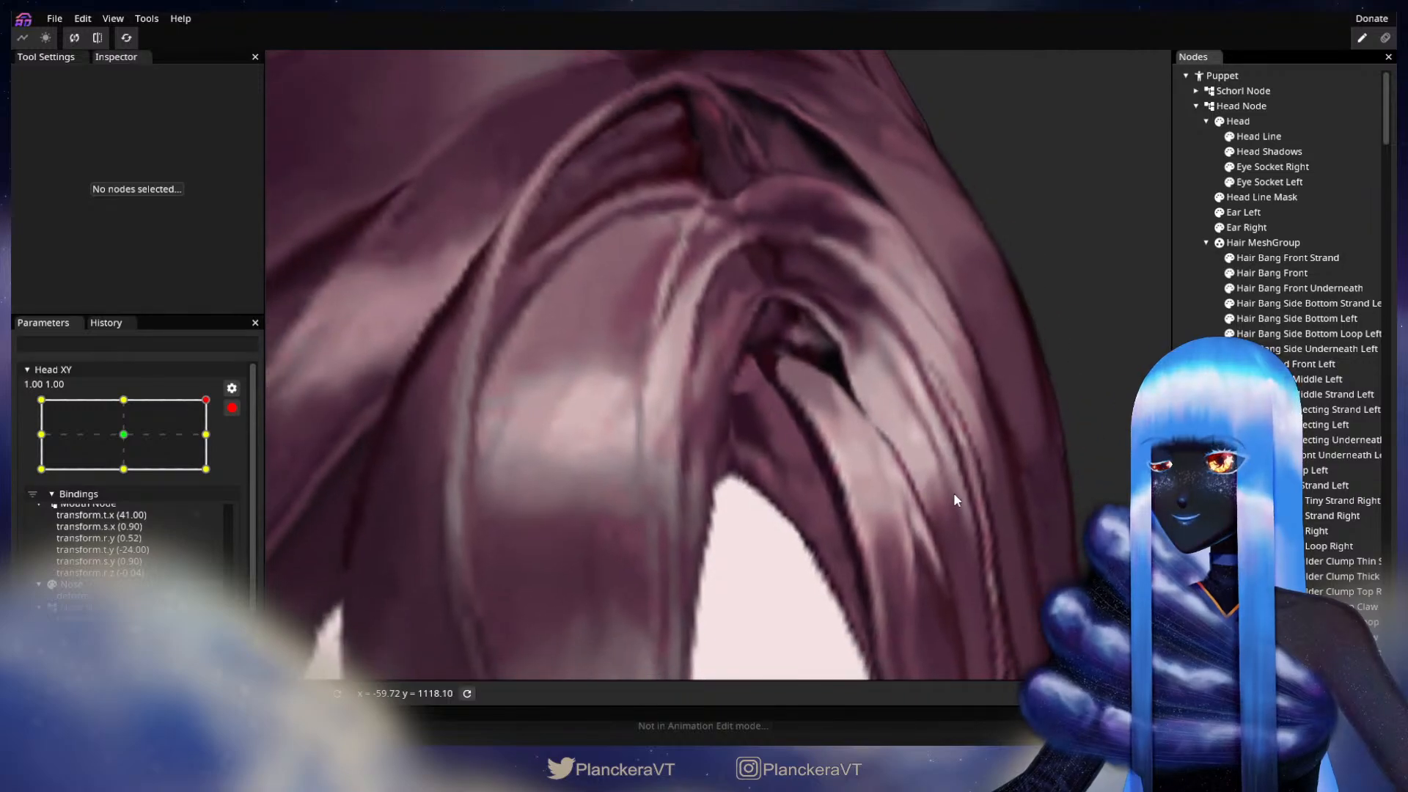
scroll(955, 498, "down", 5)
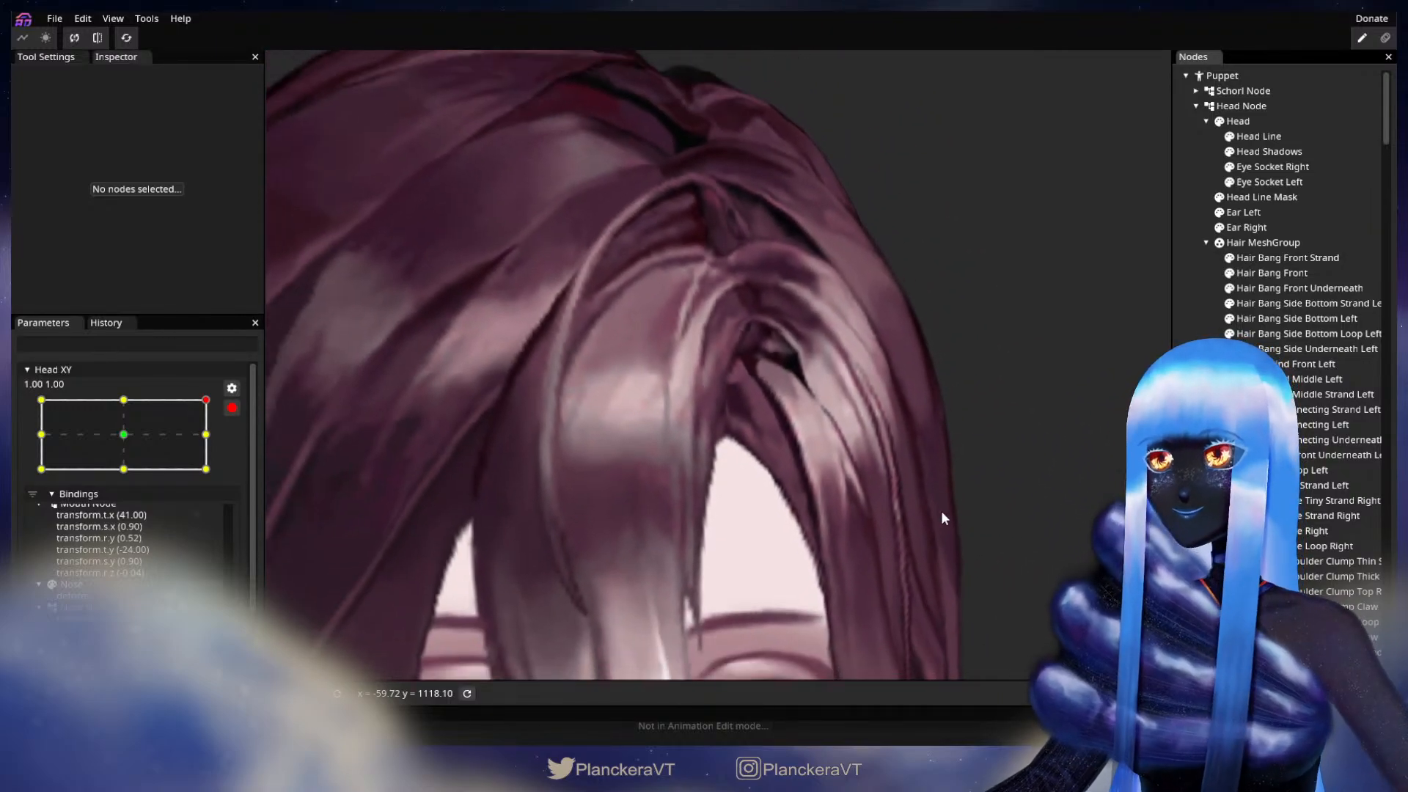
Step: Preview the head turn around the 1.00, 1.00 keypoint with Head XY disarmed, re-arm it there, and examine the hair parting
left_click_drag(942, 512, 867, 357)
scroll(880, 381, "down", 4)
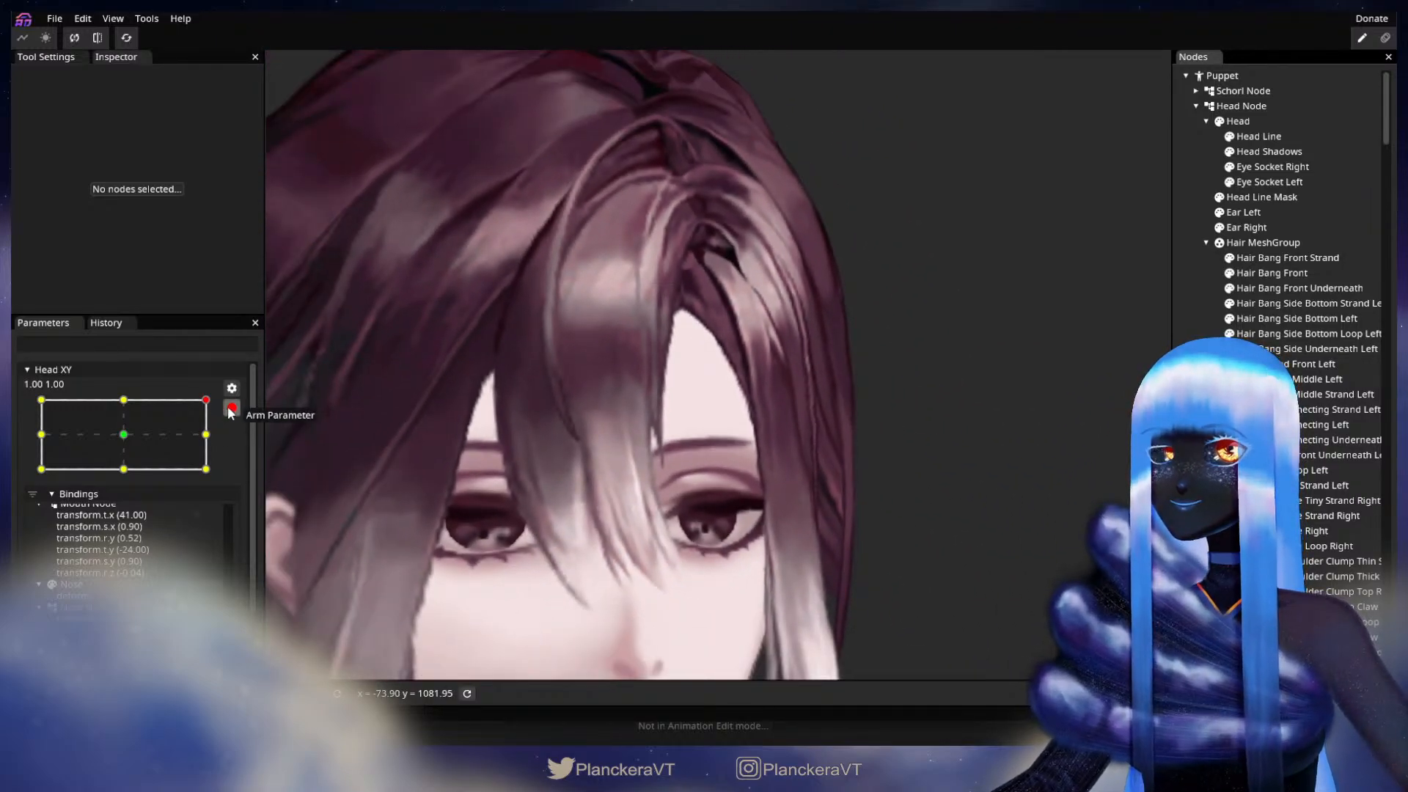
left_click(230, 408)
mouse_move(226, 445)
left_mouse_down()
mouse_move(231, 481)
mouse_move(235, 468)
left_mouse_up()
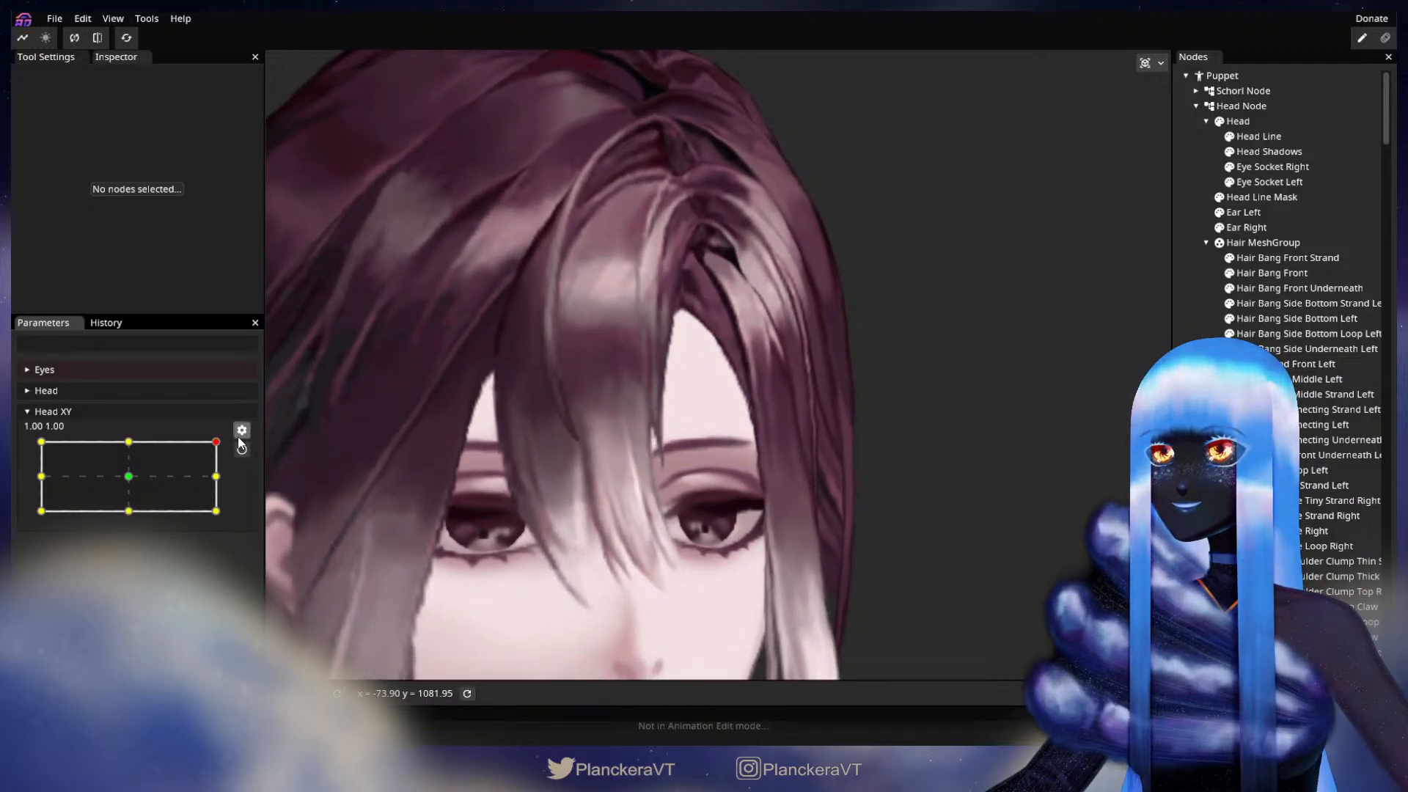
left_click(241, 450)
scroll(710, 392, "up", 4)
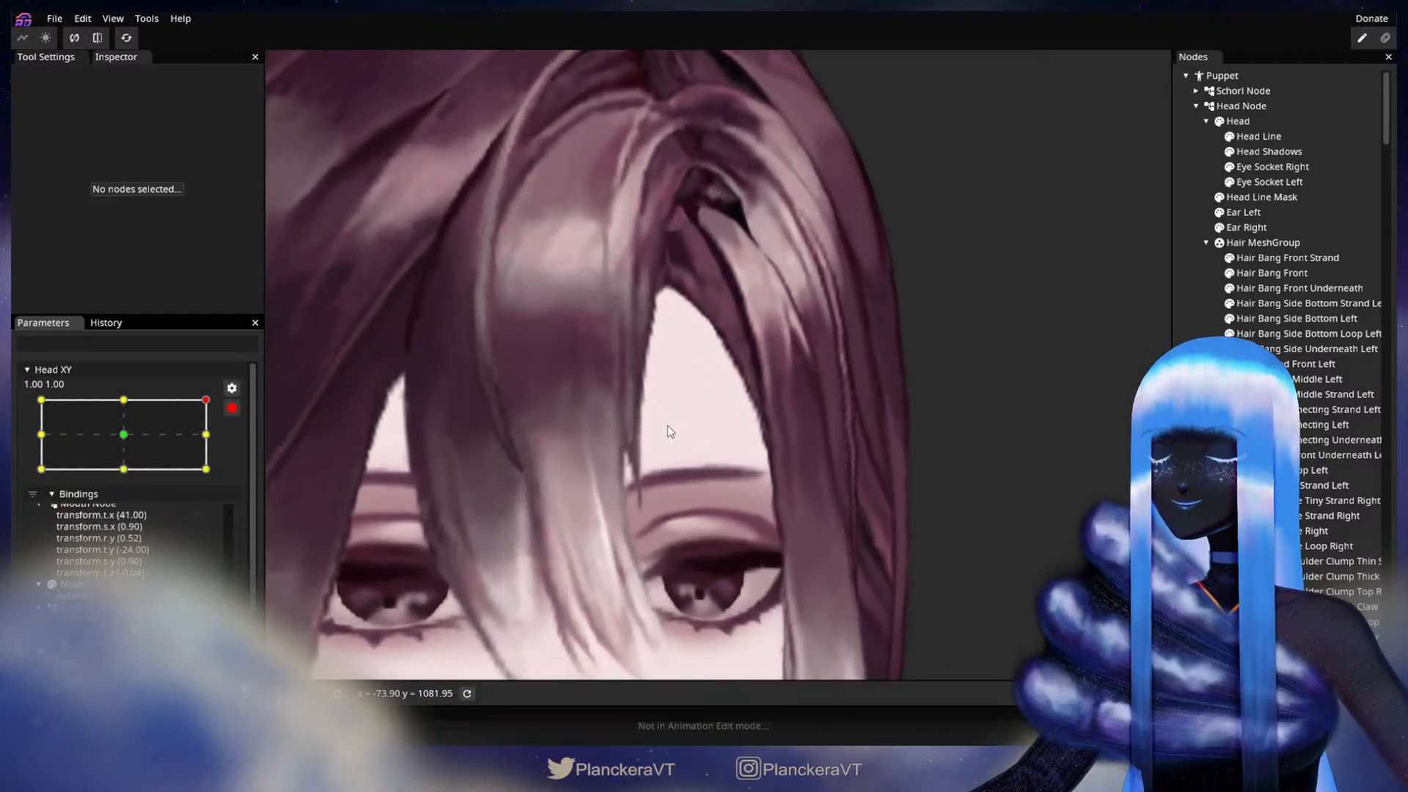
left_click_drag(671, 364, 756, 499)
scroll(756, 502, "up", 3)
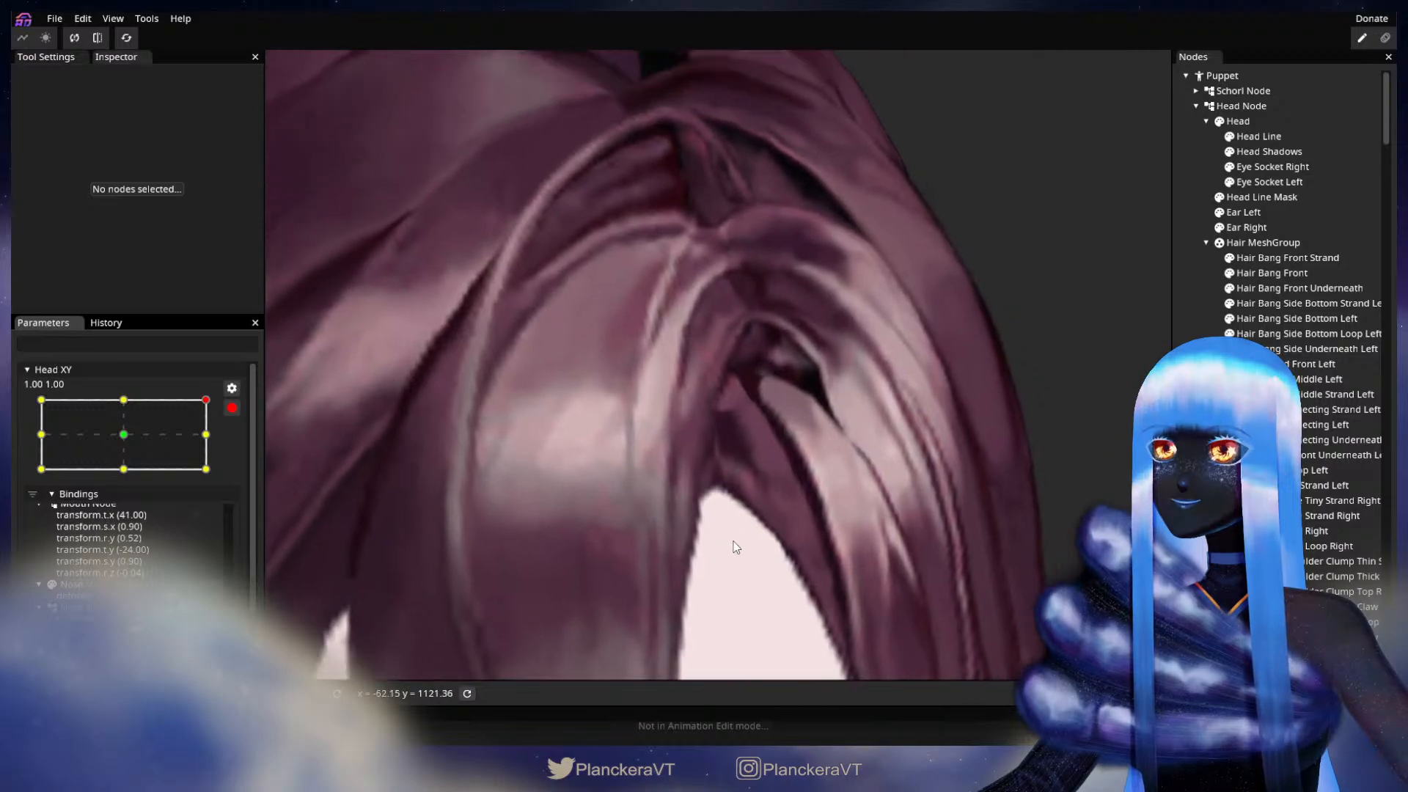
Step: Adjust the upper edge vertices of Hair Bang Front Underneath so it covers the gap above the forehead at the parting
left_click(1287, 288)
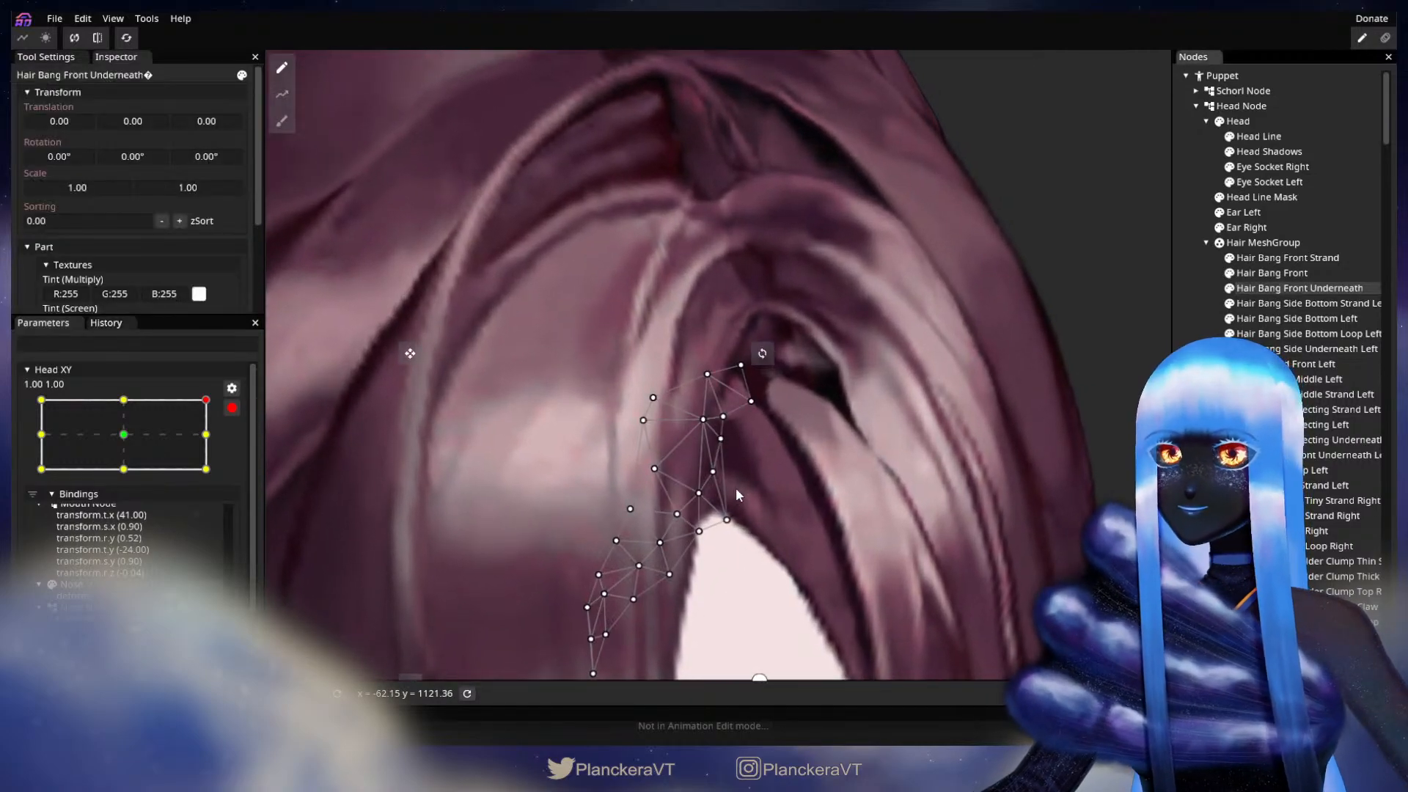
left_click_drag(732, 452, 718, 483)
left_click_drag(732, 534, 741, 524)
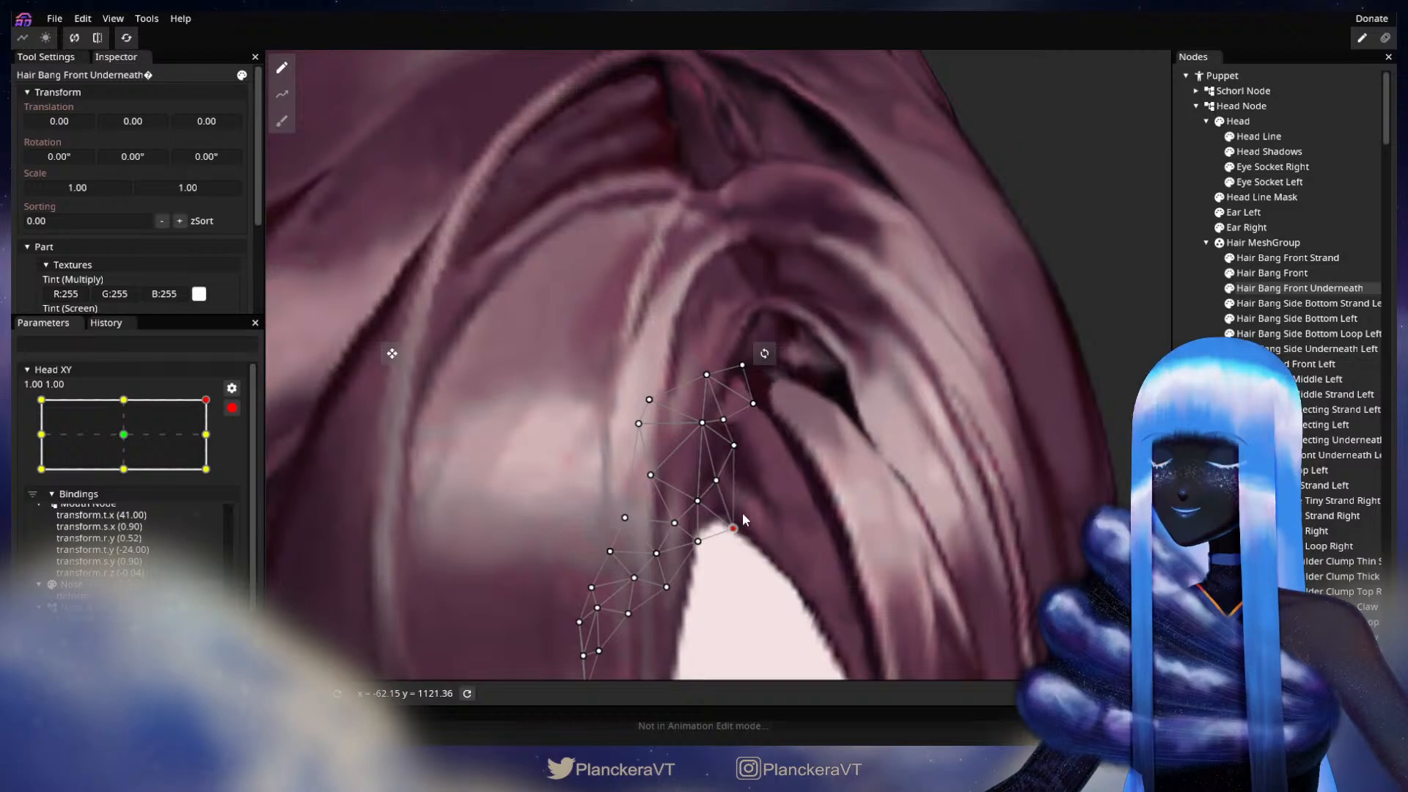
left_click_drag(729, 414, 710, 429)
left_click_drag(713, 380, 763, 412)
left_click_drag(1003, 480, 936, 408)
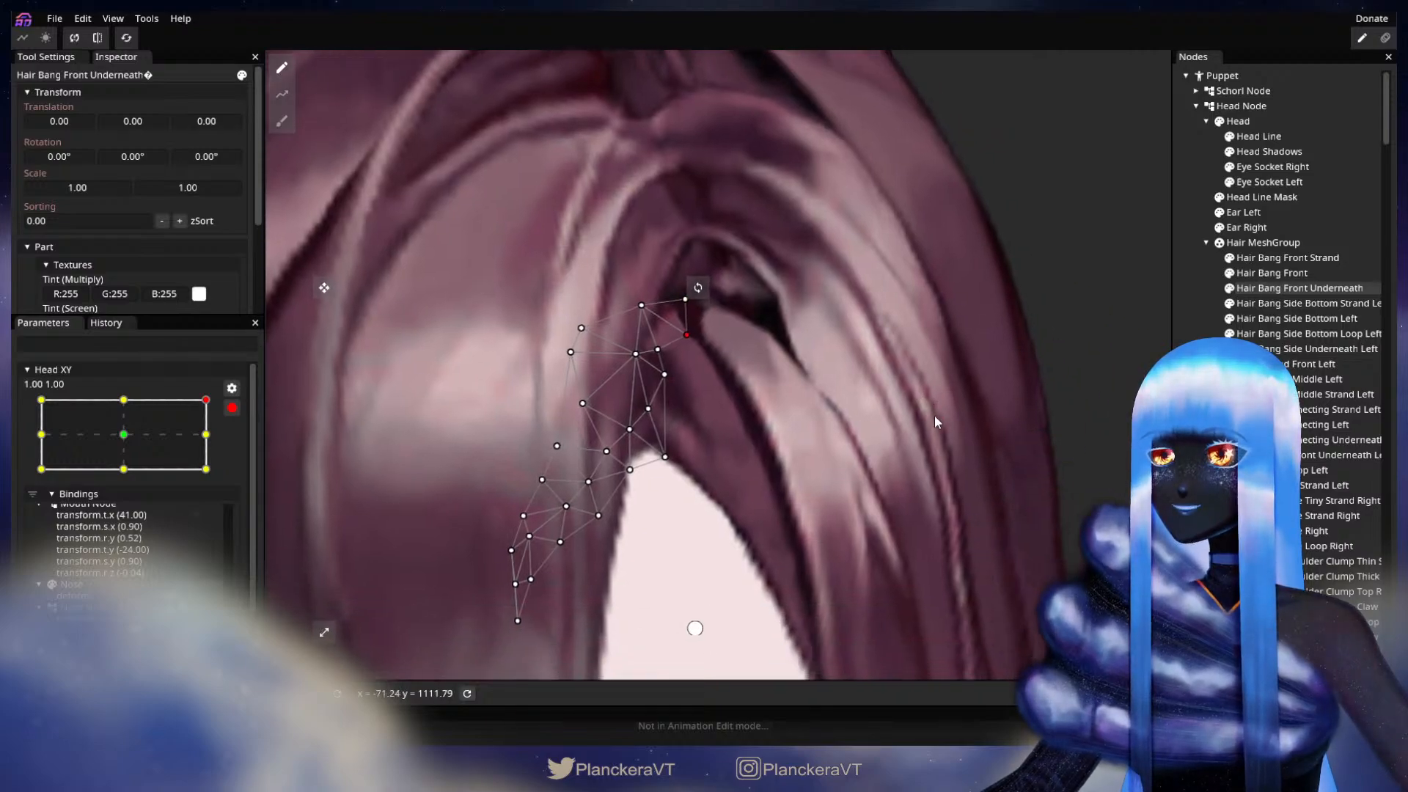
Step: Nudge the top vertices of Hair Bang Side Underneath Left beneath the parting, and deselect the part
left_click(1291, 349)
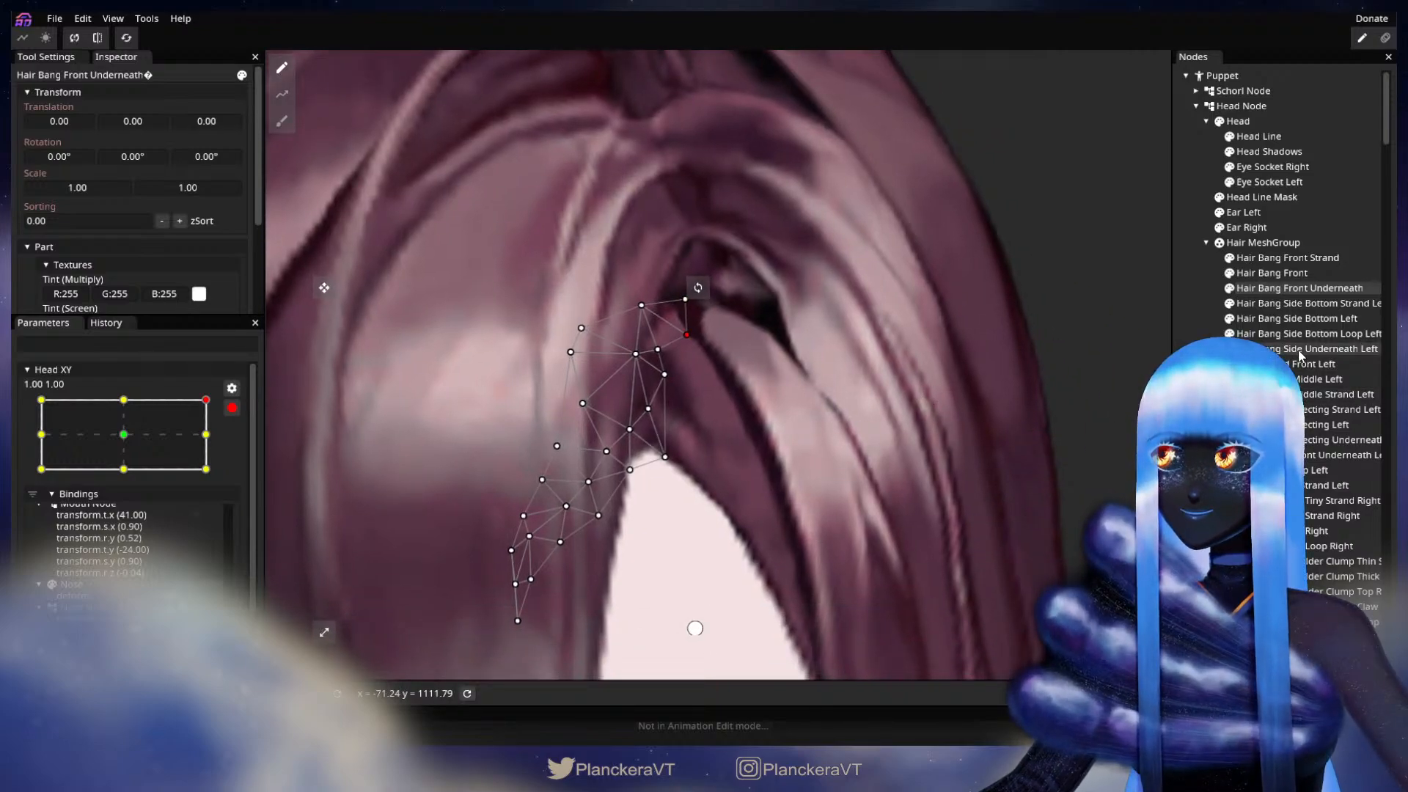
scroll(739, 380, "up", 1)
left_click_drag(730, 379, 770, 477)
mouse_move(722, 416)
left_mouse_down()
mouse_move(725, 397)
mouse_move(760, 392)
mouse_move(741, 400)
mouse_move(752, 439)
mouse_move(699, 413)
mouse_move(719, 443)
left_mouse_up()
left_click(734, 461)
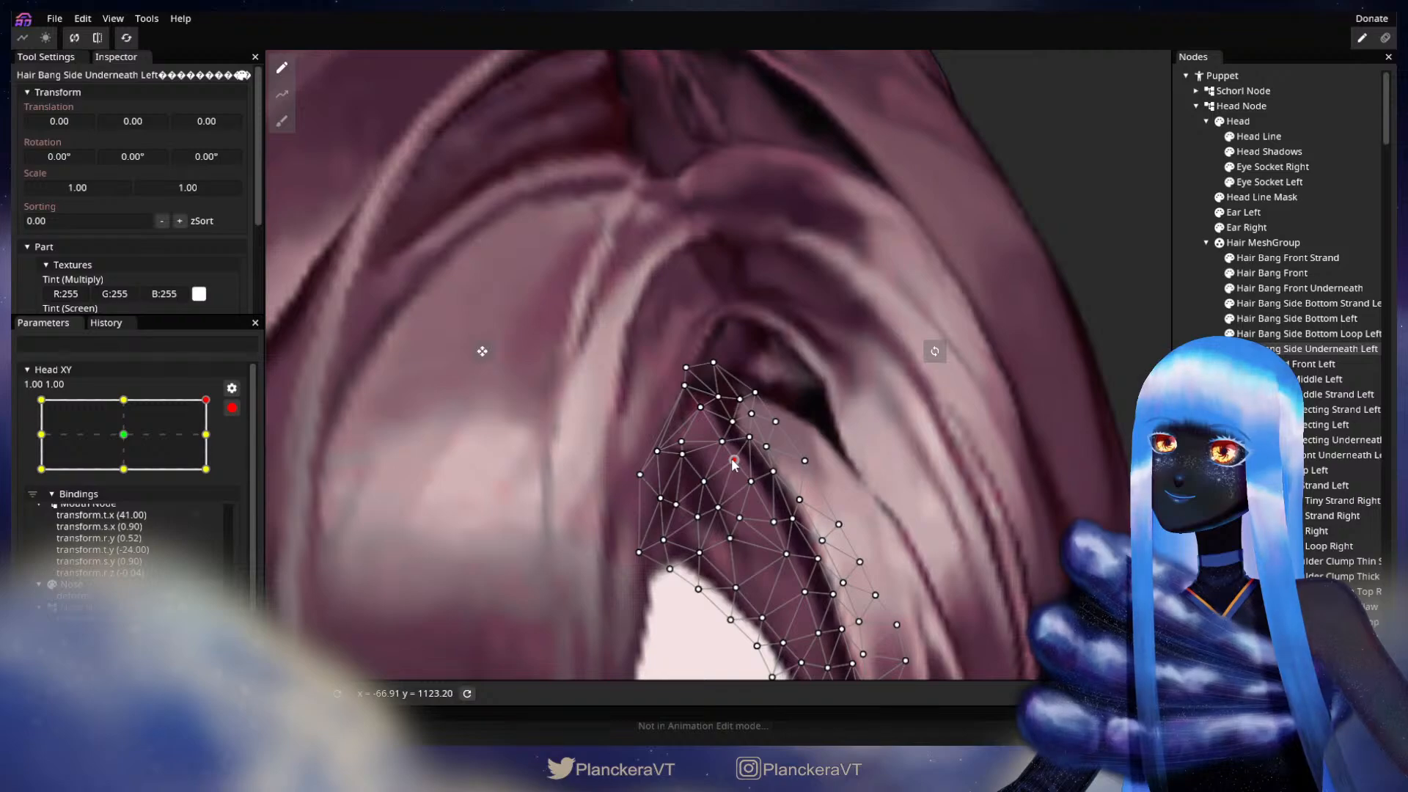
key("Escape")
scroll(830, 487, "down", 6)
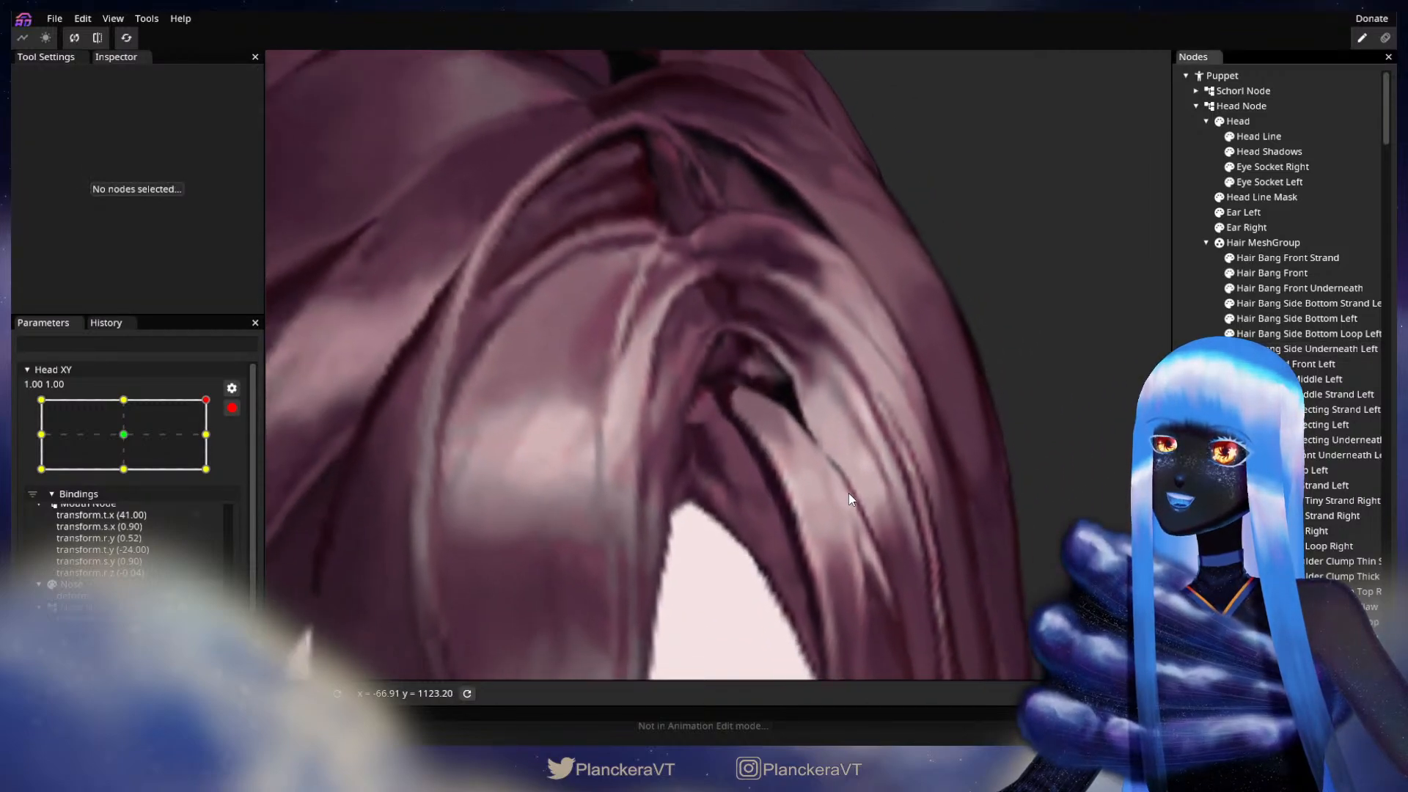
Step: Disarm Head XY to preview the bangs during the head turn, and re-arm it at the 1.00, 1.00 keypoint
scroll(859, 494, "down", 2)
left_click(231, 408)
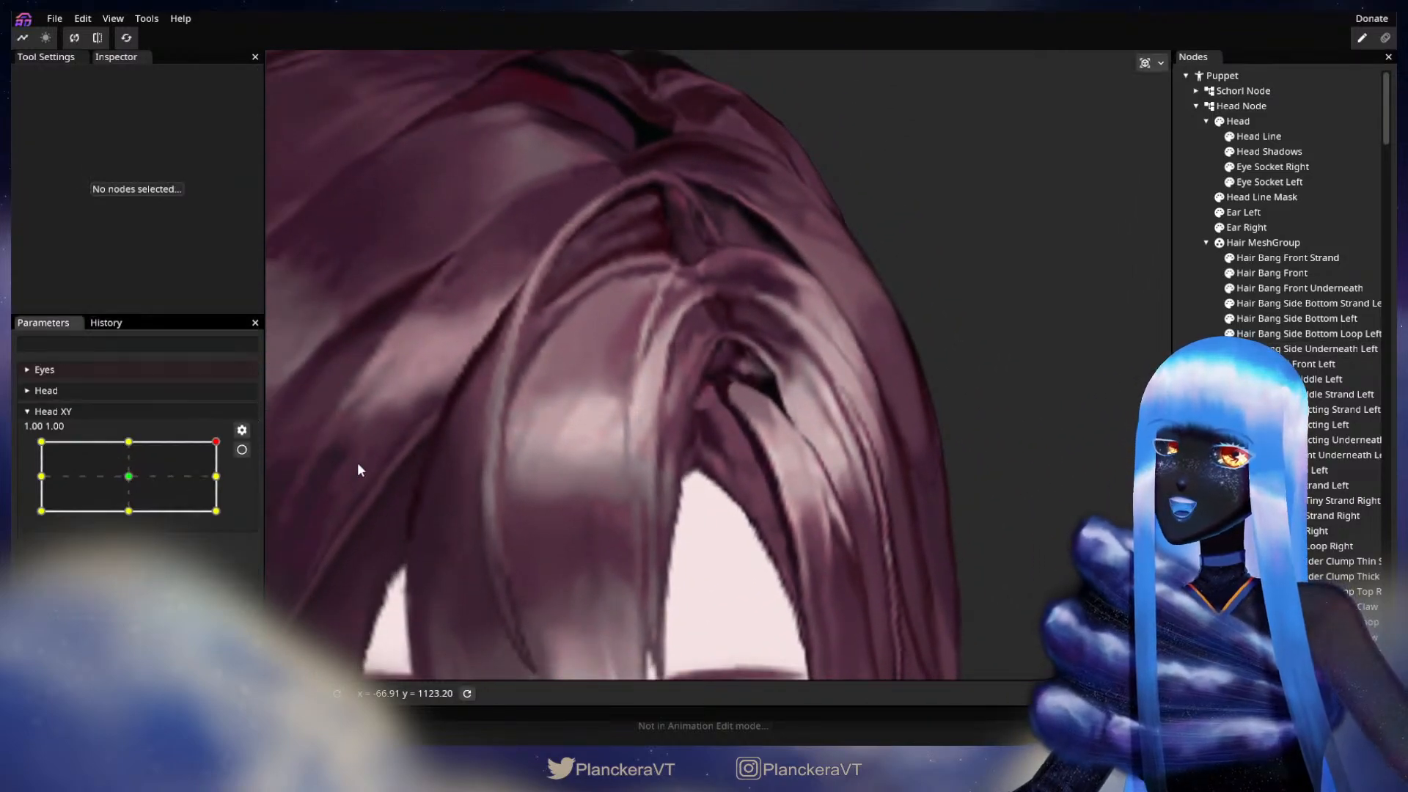
scroll(760, 498, "down", 2)
mouse_move(216, 441)
left_mouse_down()
mouse_move(222, 484)
mouse_move(217, 441)
left_mouse_up()
left_click(242, 450)
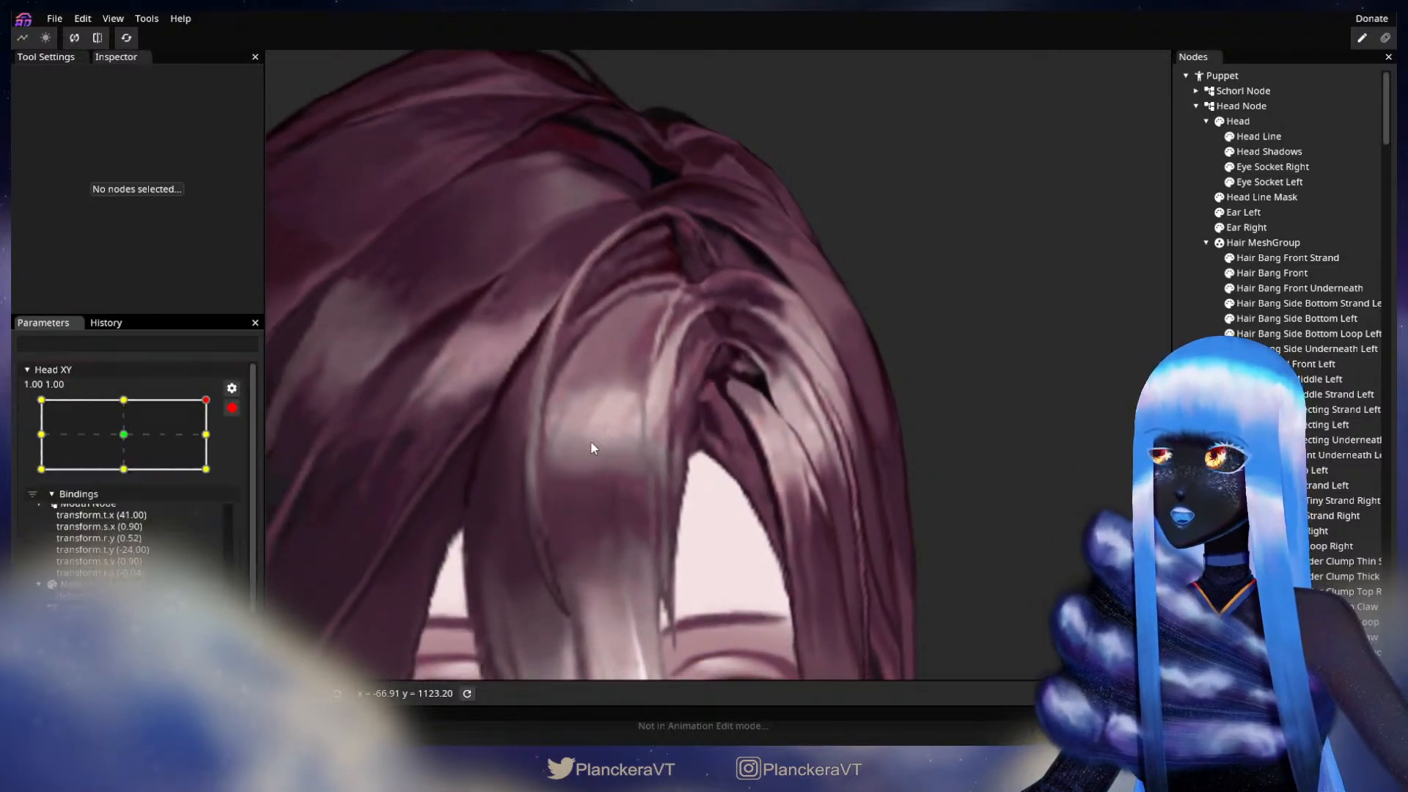
scroll(817, 413, "up", 3)
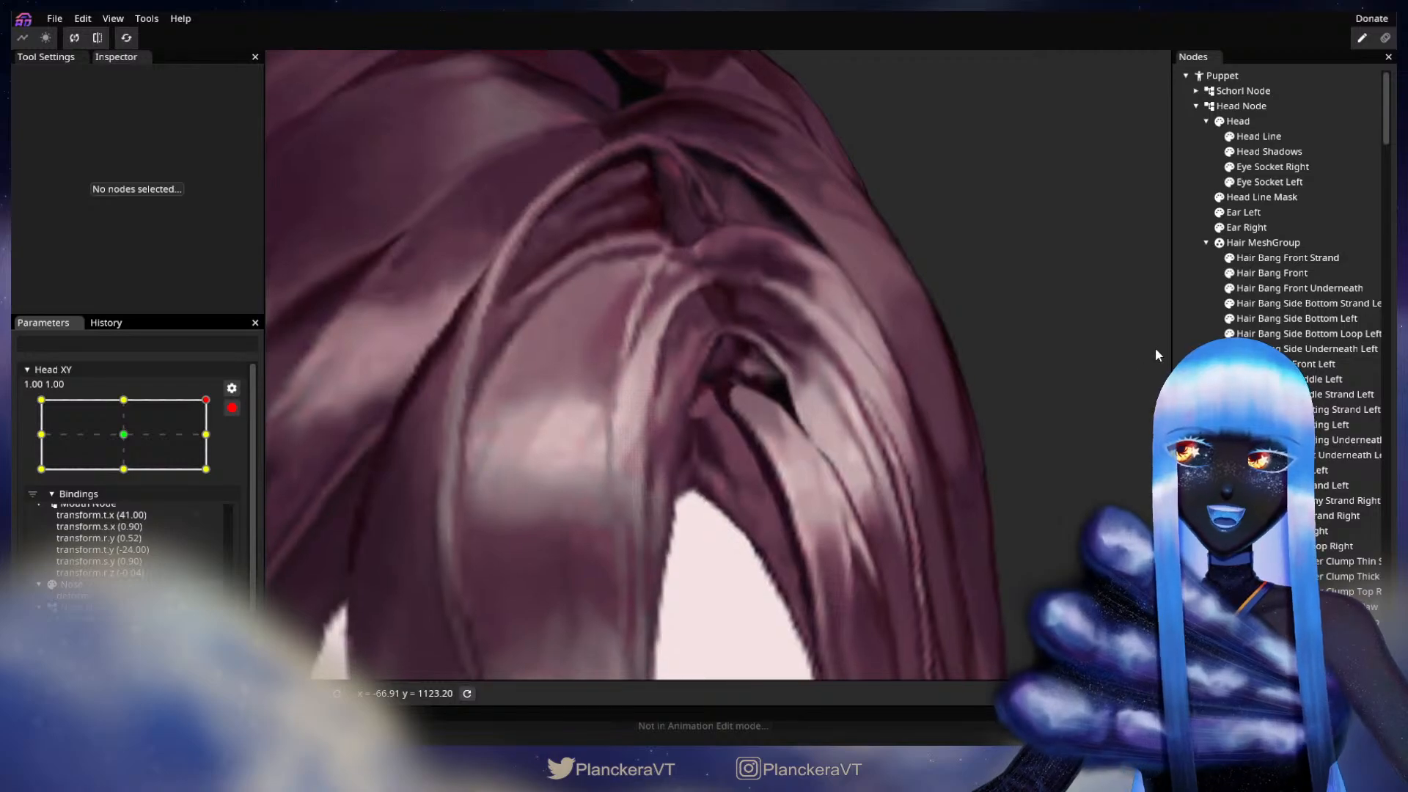
Step: Reshape the top end vertices of Hair Bang Side Bottom Left where the strand meets the parting, and deselect it
scroll(948, 370, "up", 2)
scroll(1291, 322, "down", 1)
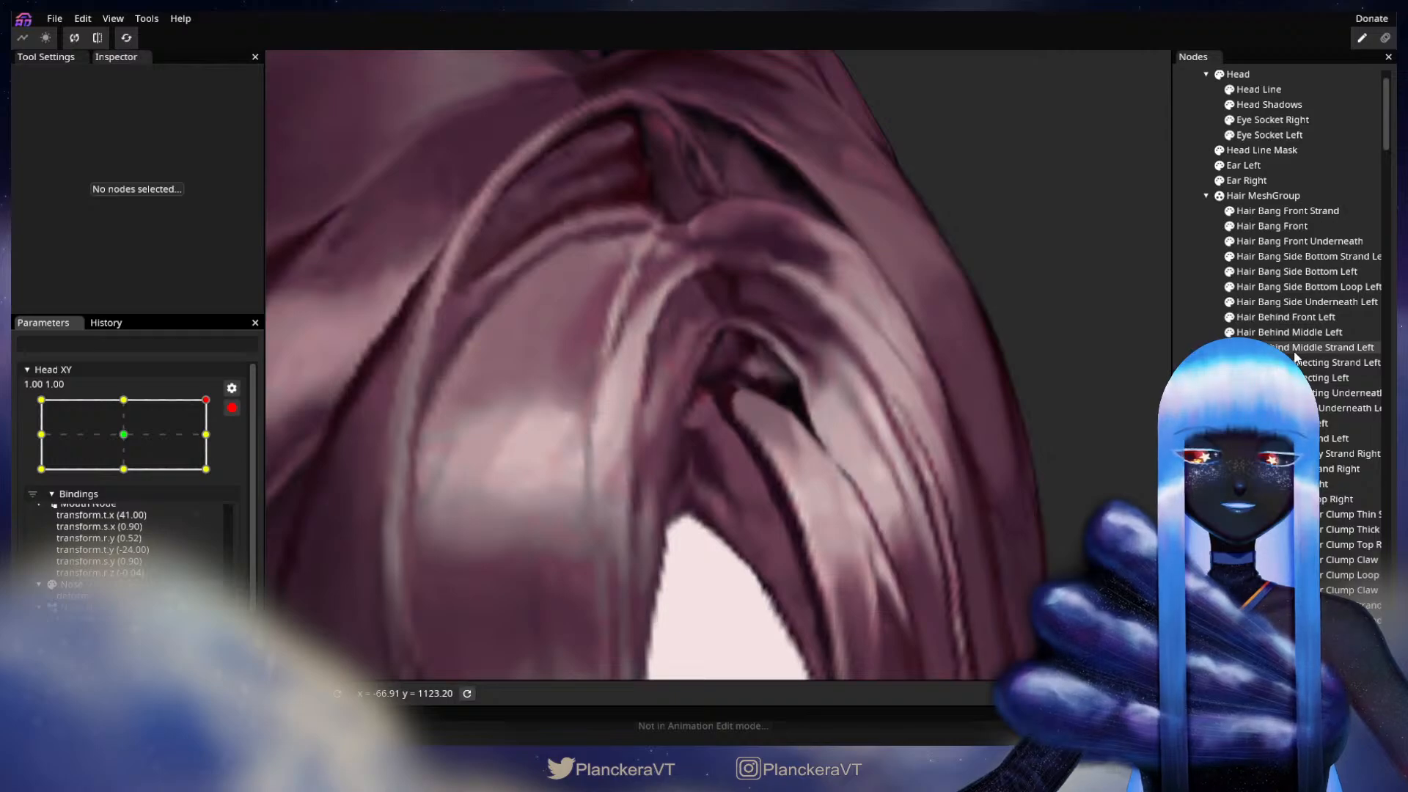
left_click(1287, 268)
scroll(667, 430, "up", 1)
left_click_drag(719, 393, 741, 367)
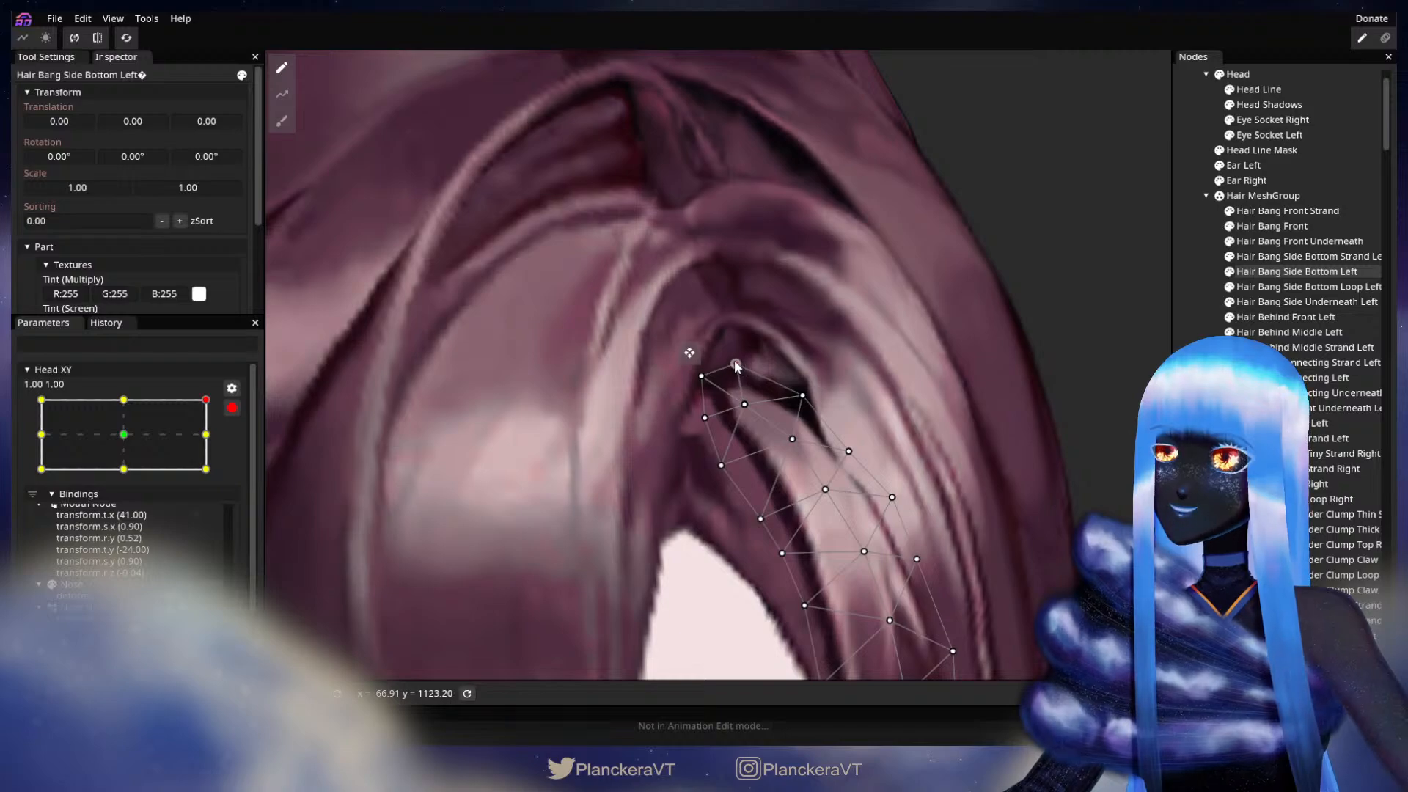
left_click_drag(705, 417, 696, 380)
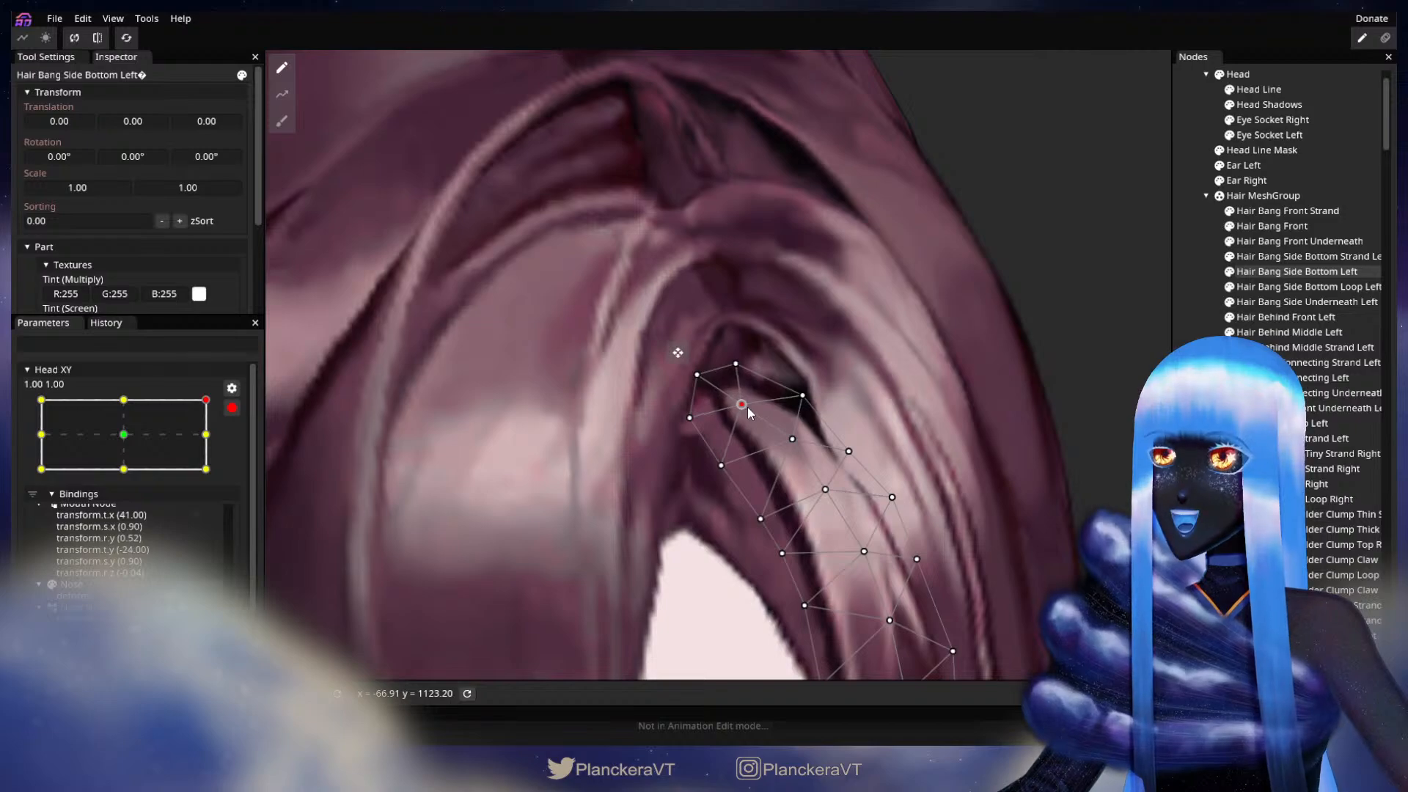
key("Escape")
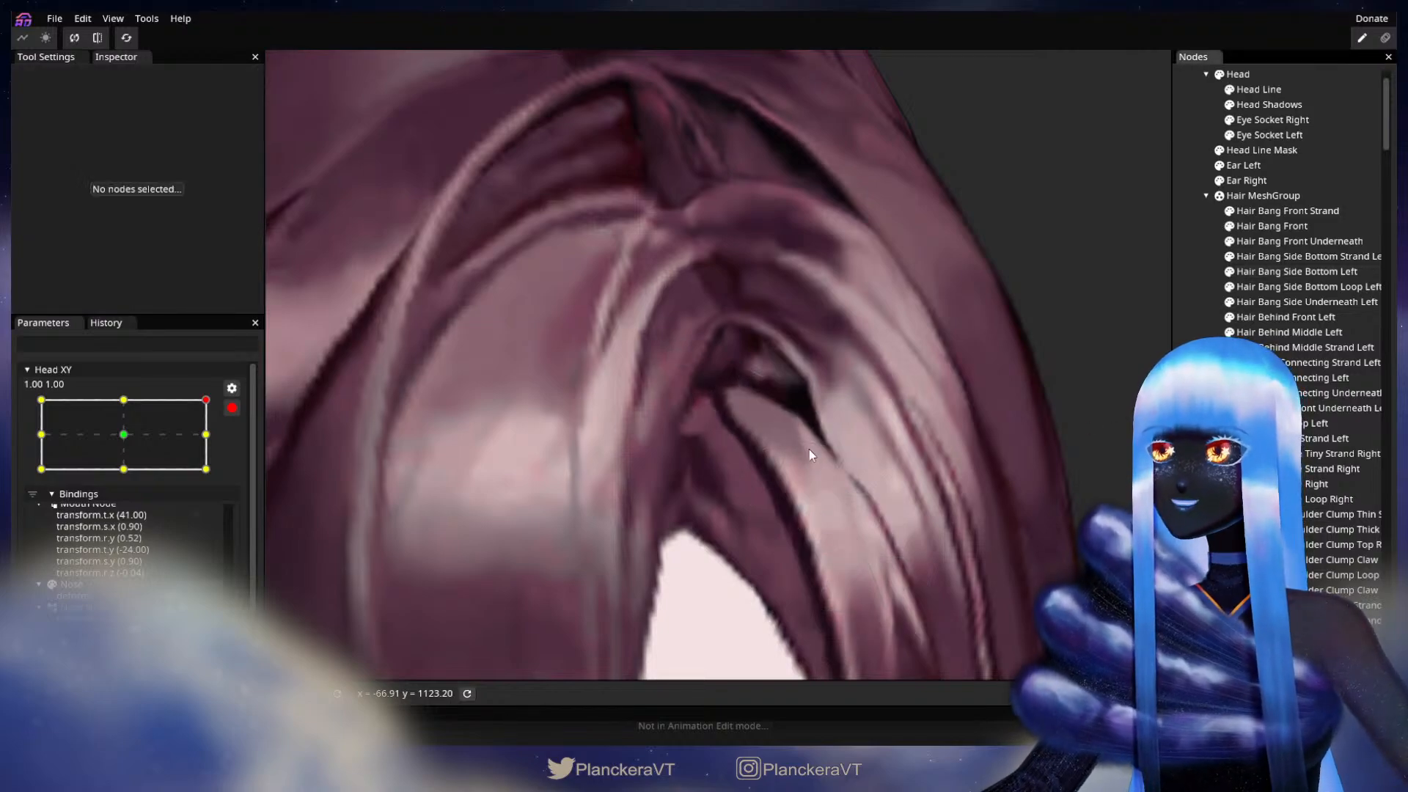
scroll(809, 449, "down", 2)
scroll(836, 442, "down", 3)
scroll(851, 445, "up", 2)
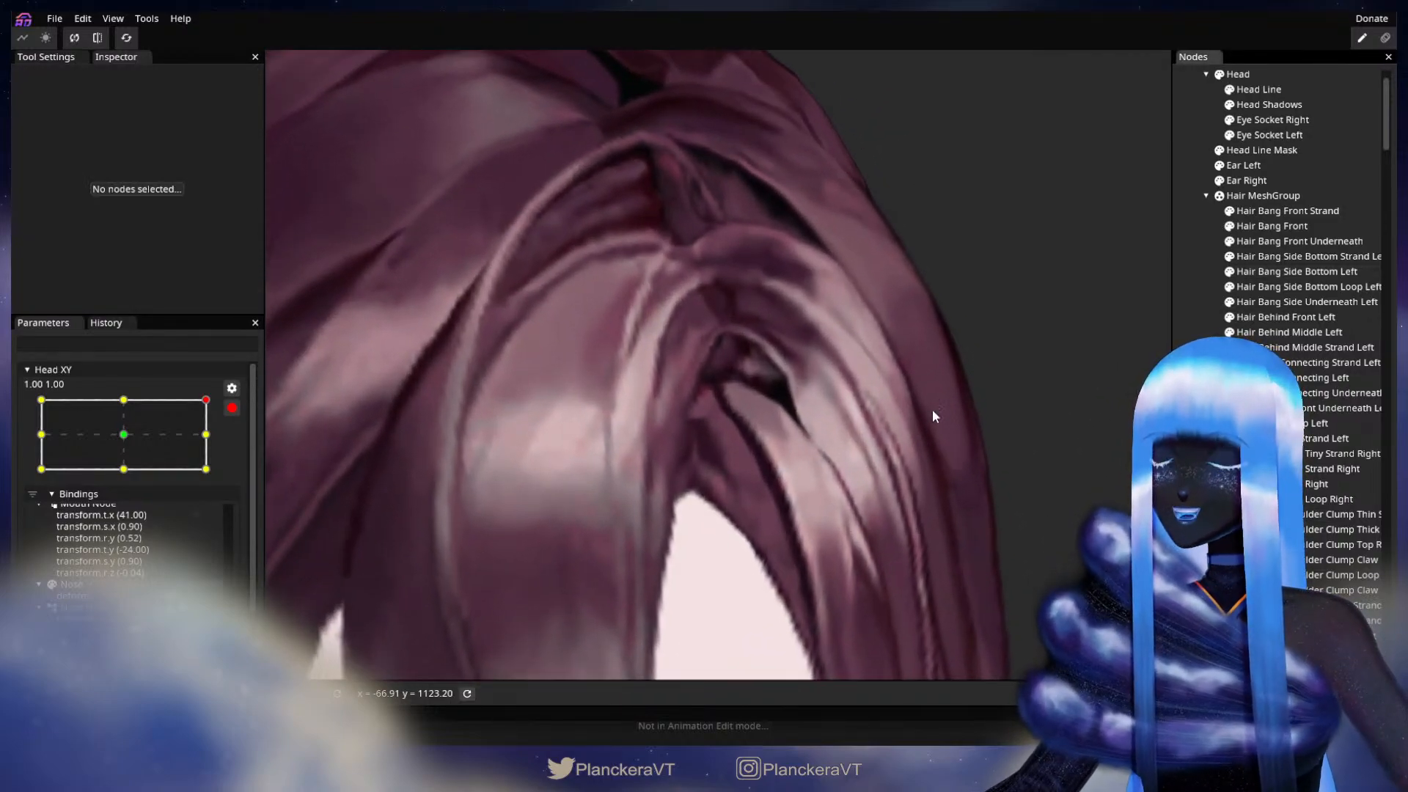
Step: Adjust the upper outer edge vertex of Hair Bang Side Bottom Left beside the dark gap, and deselect the part
left_click(1291, 272)
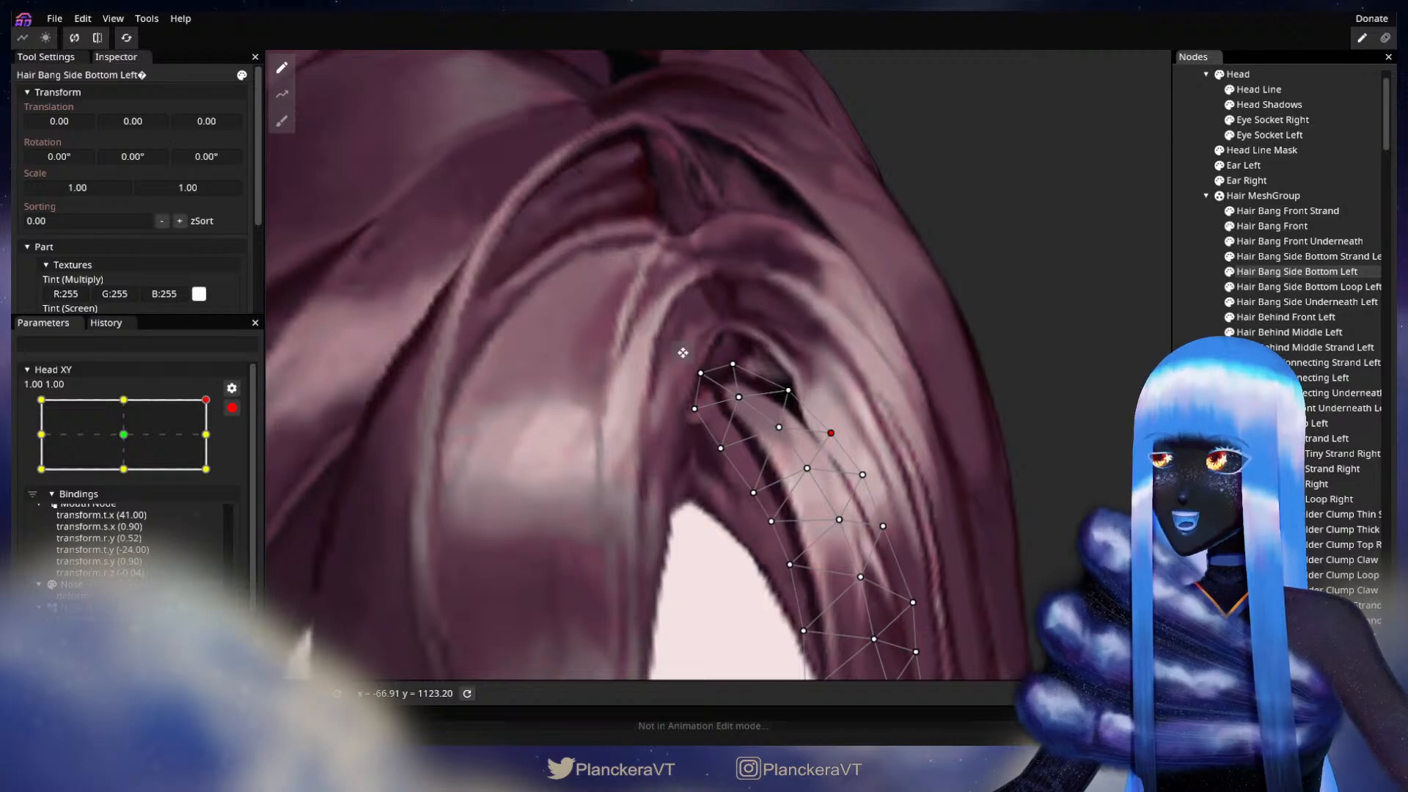
key("Escape")
scroll(777, 511, "down", 3)
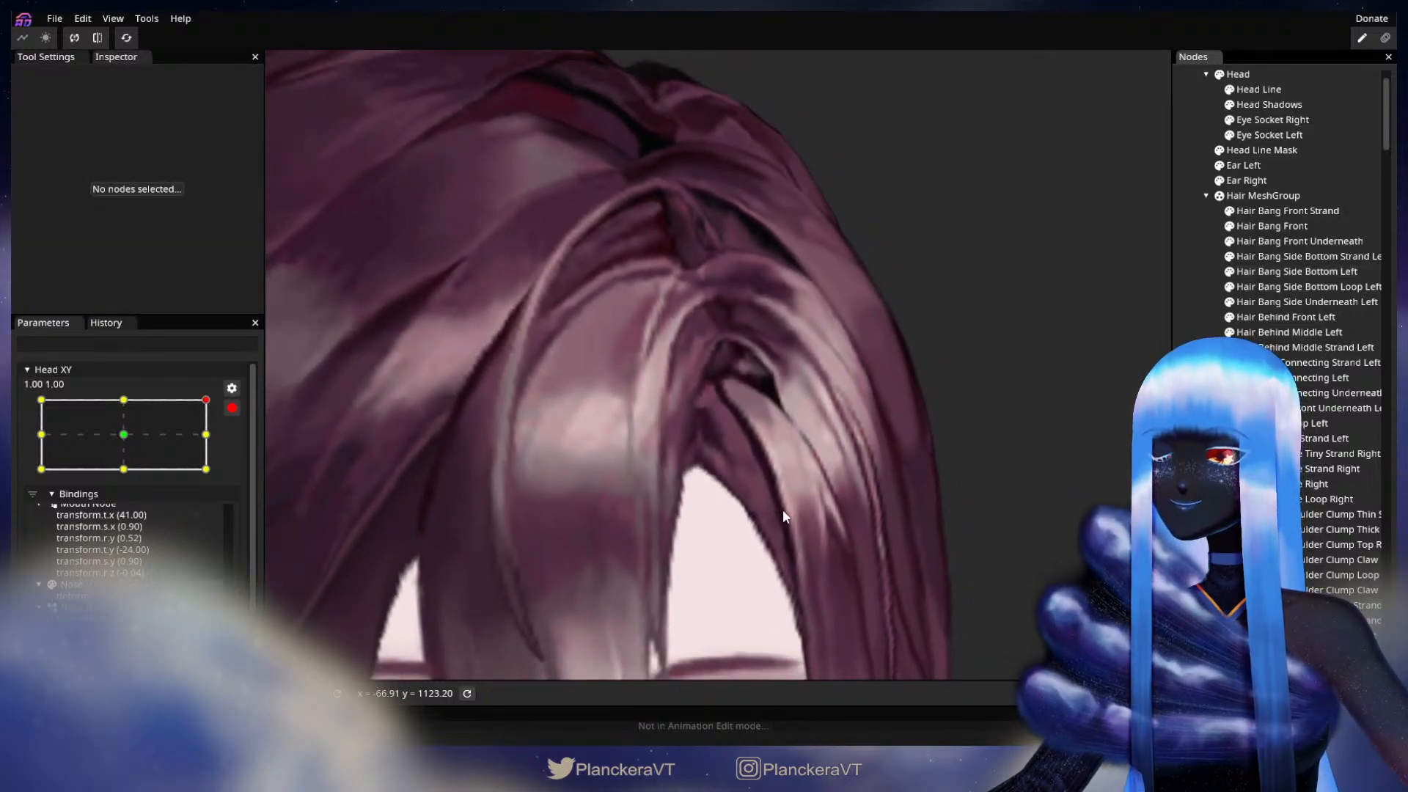
scroll(781, 509, "down", 5)
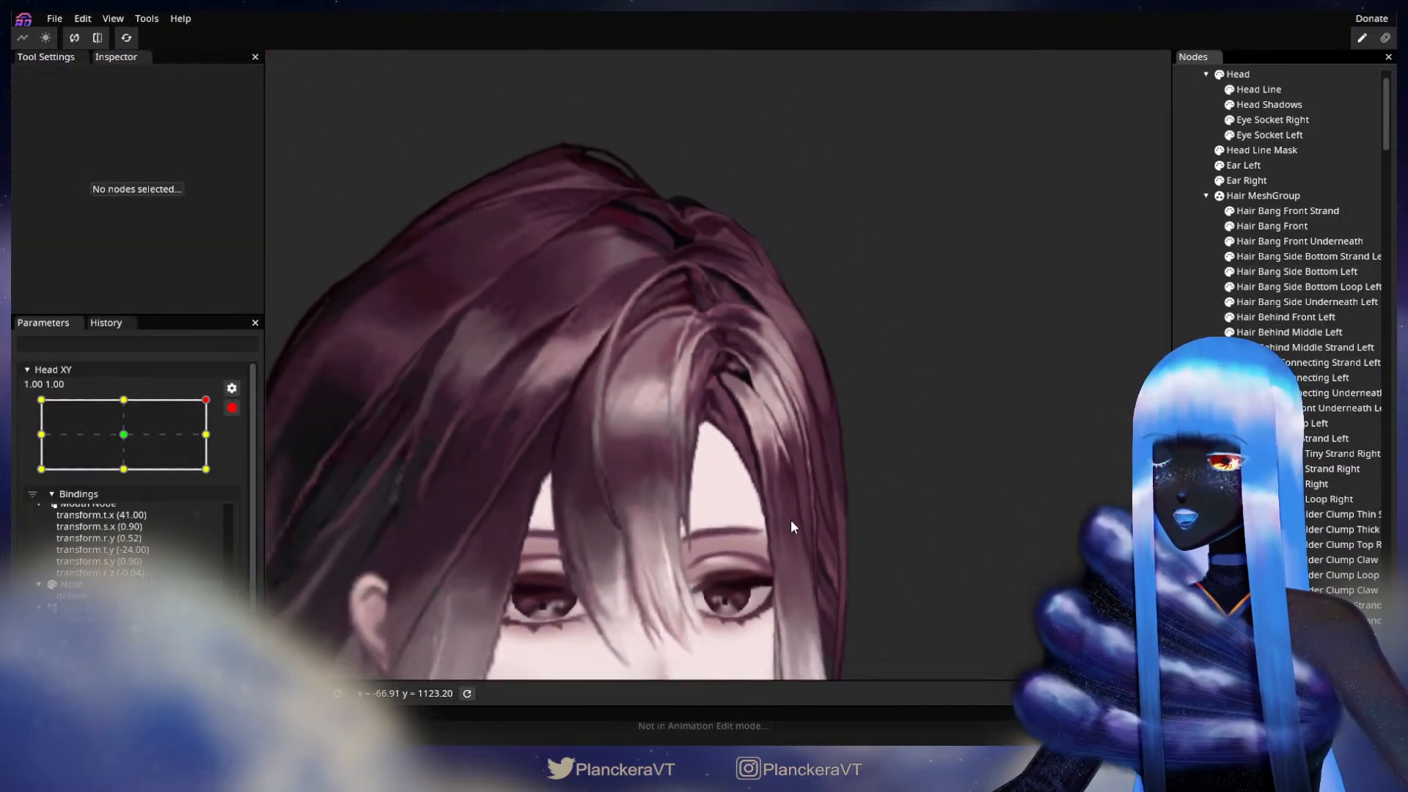
scroll(791, 520, "down", 5)
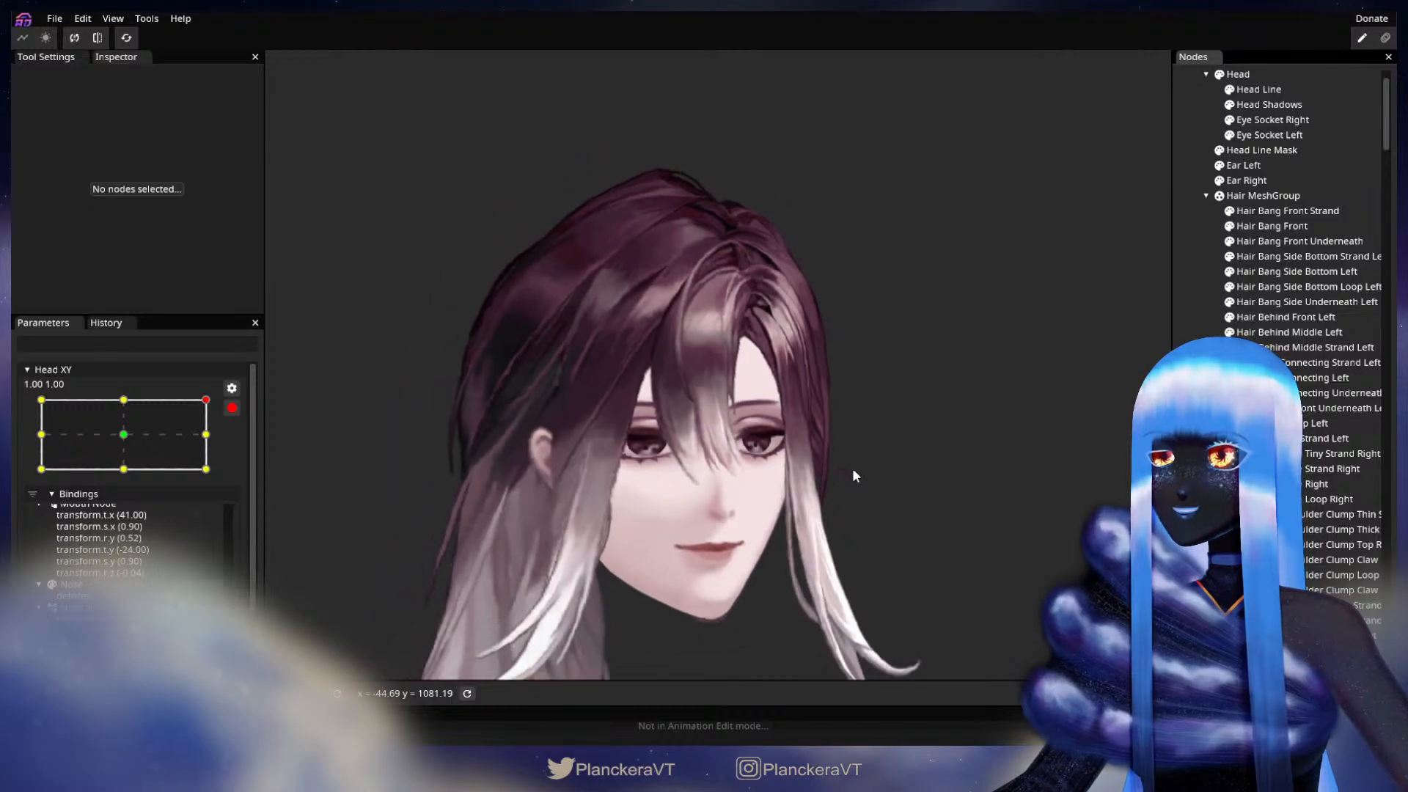
Step: Preview the whole head while moving disarmed Head XY along its side edge, and re-arm it at 1.00, 1.00
left_click(231, 408)
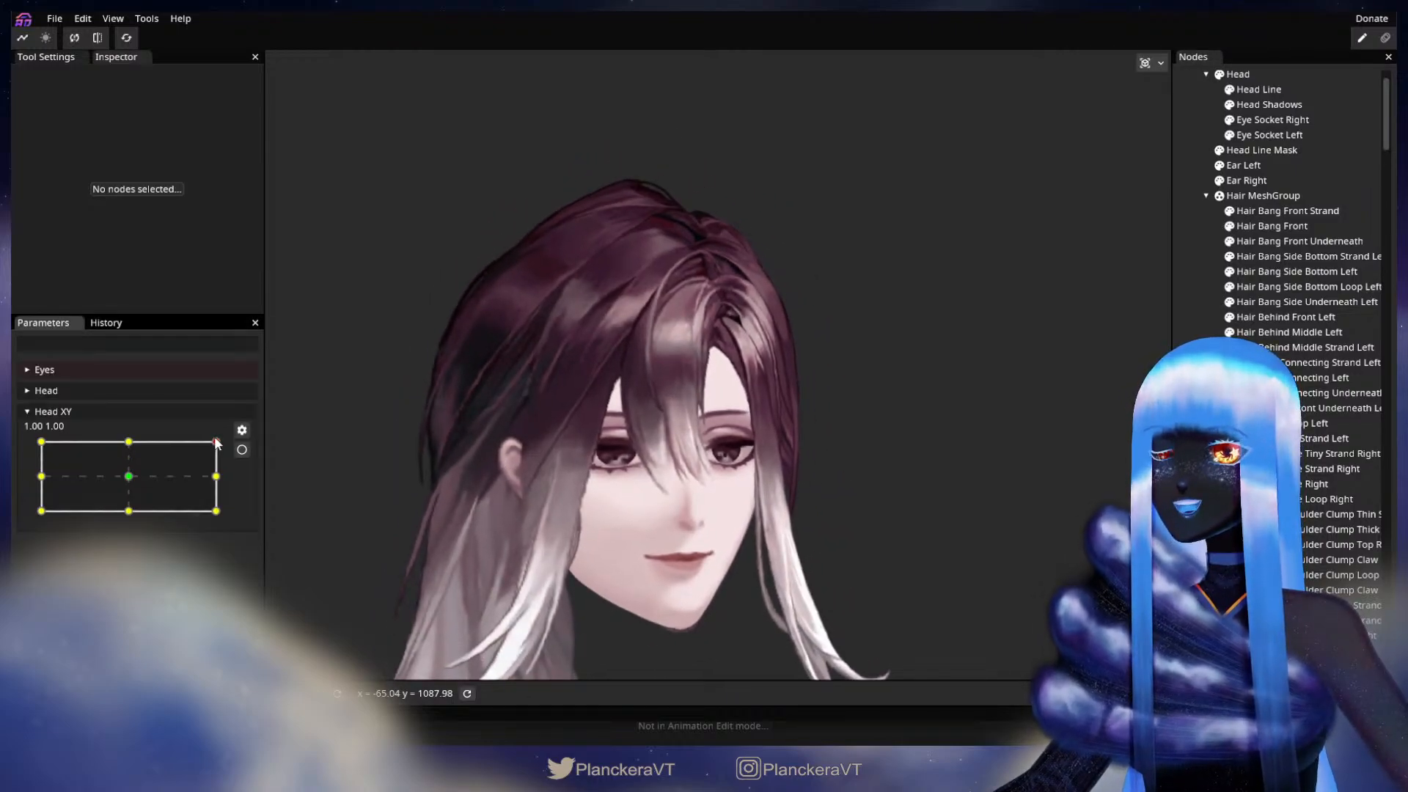
mouse_move(217, 443)
left_mouse_down()
mouse_move(227, 512)
mouse_move(244, 443)
left_mouse_up()
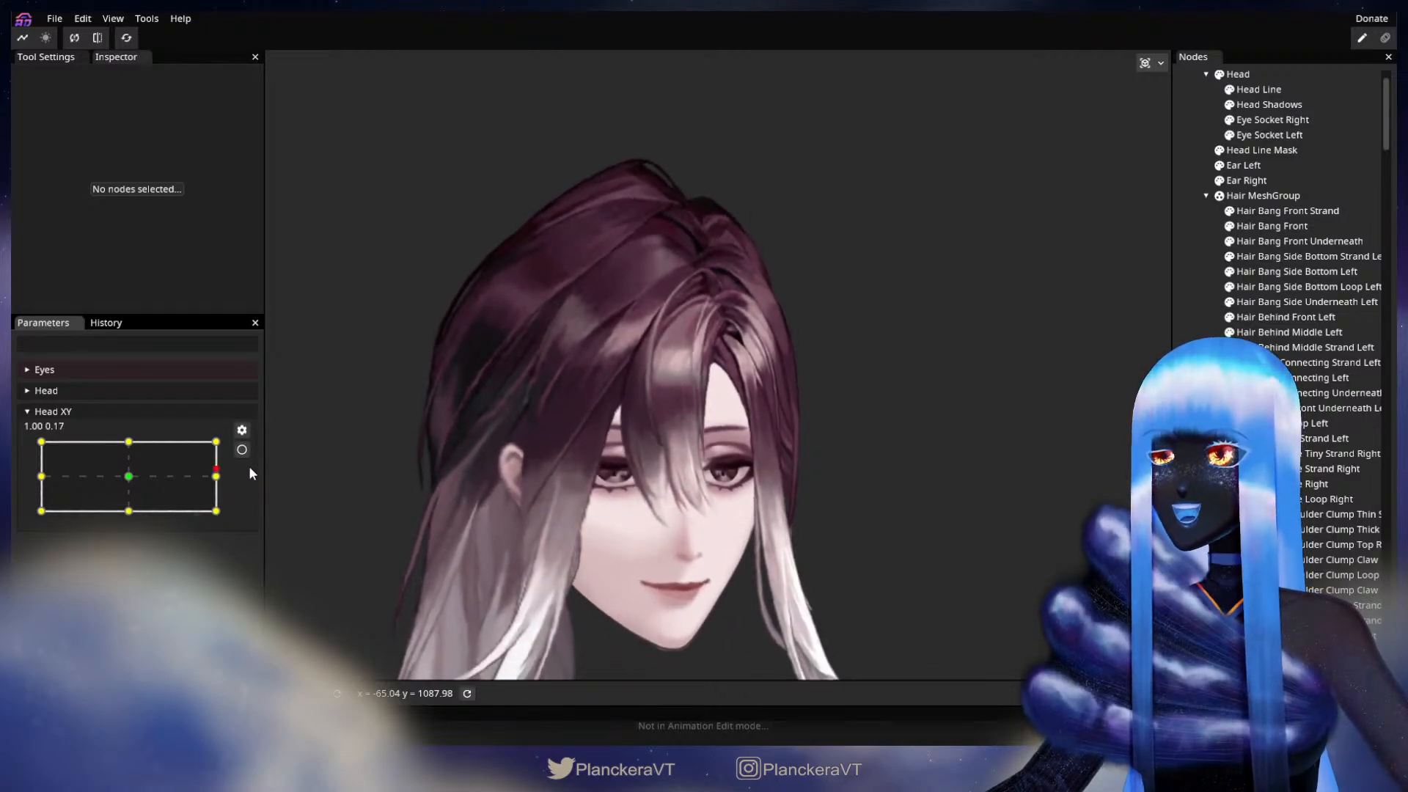
left_click(245, 451)
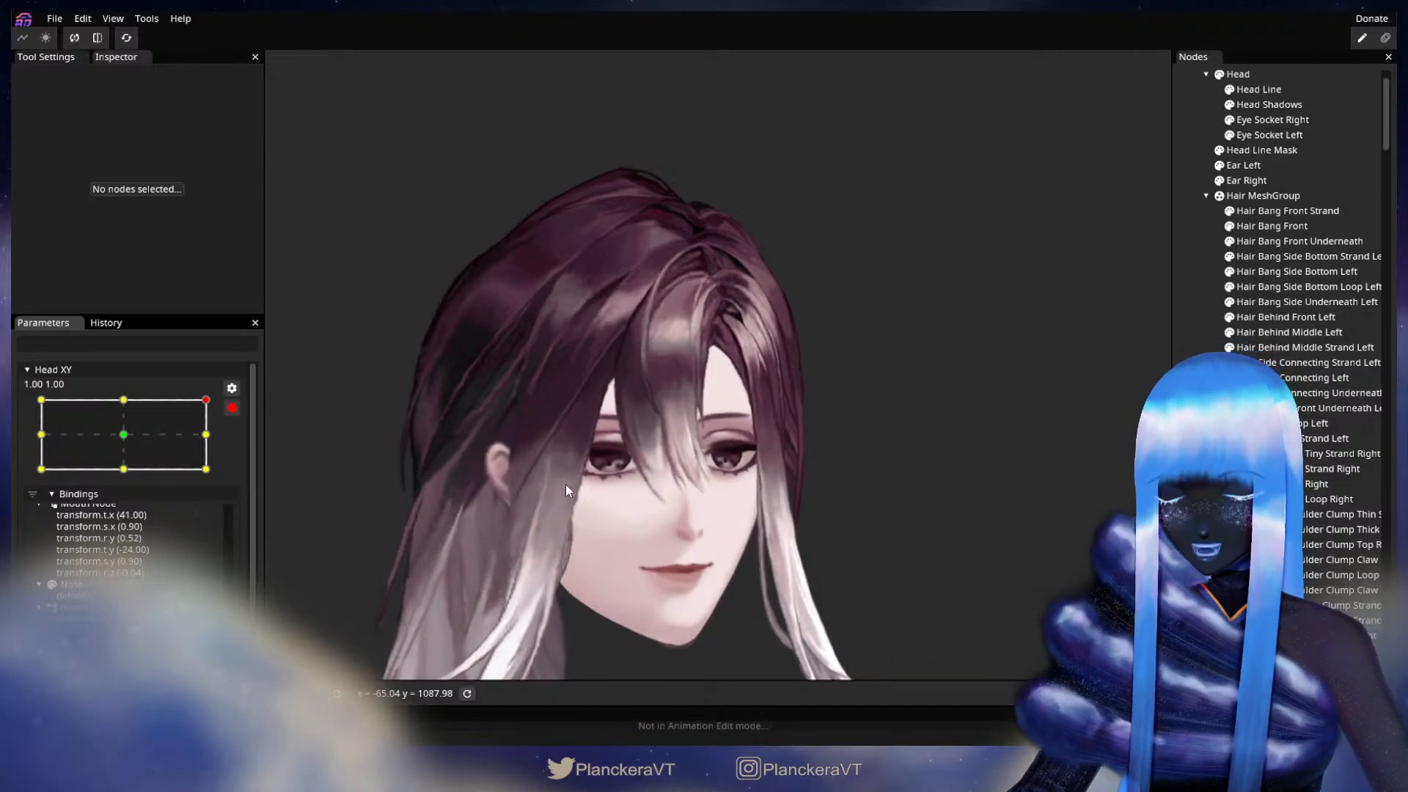
scroll(692, 465, "up", 5)
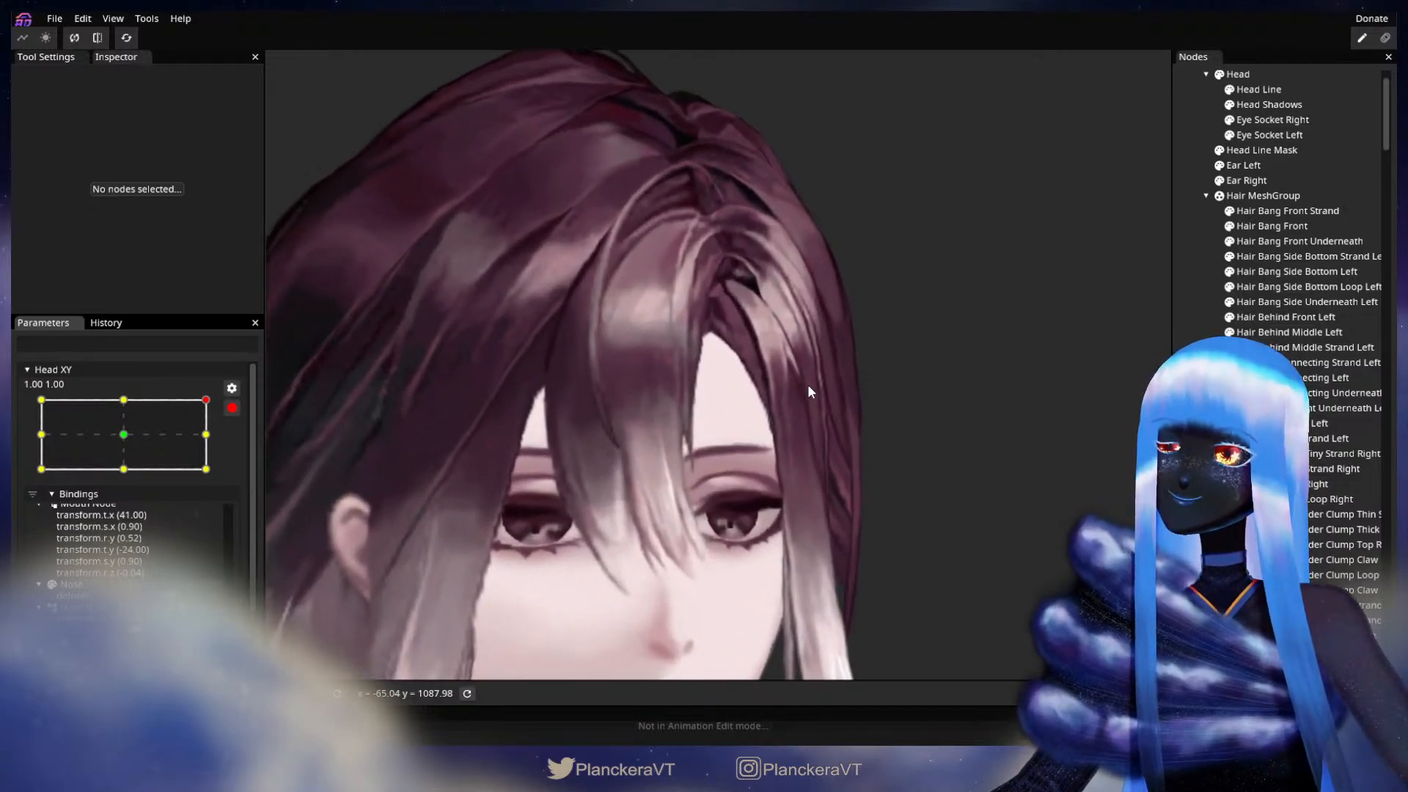
scroll(809, 392, "up", 2)
scroll(745, 477, "up", 5)
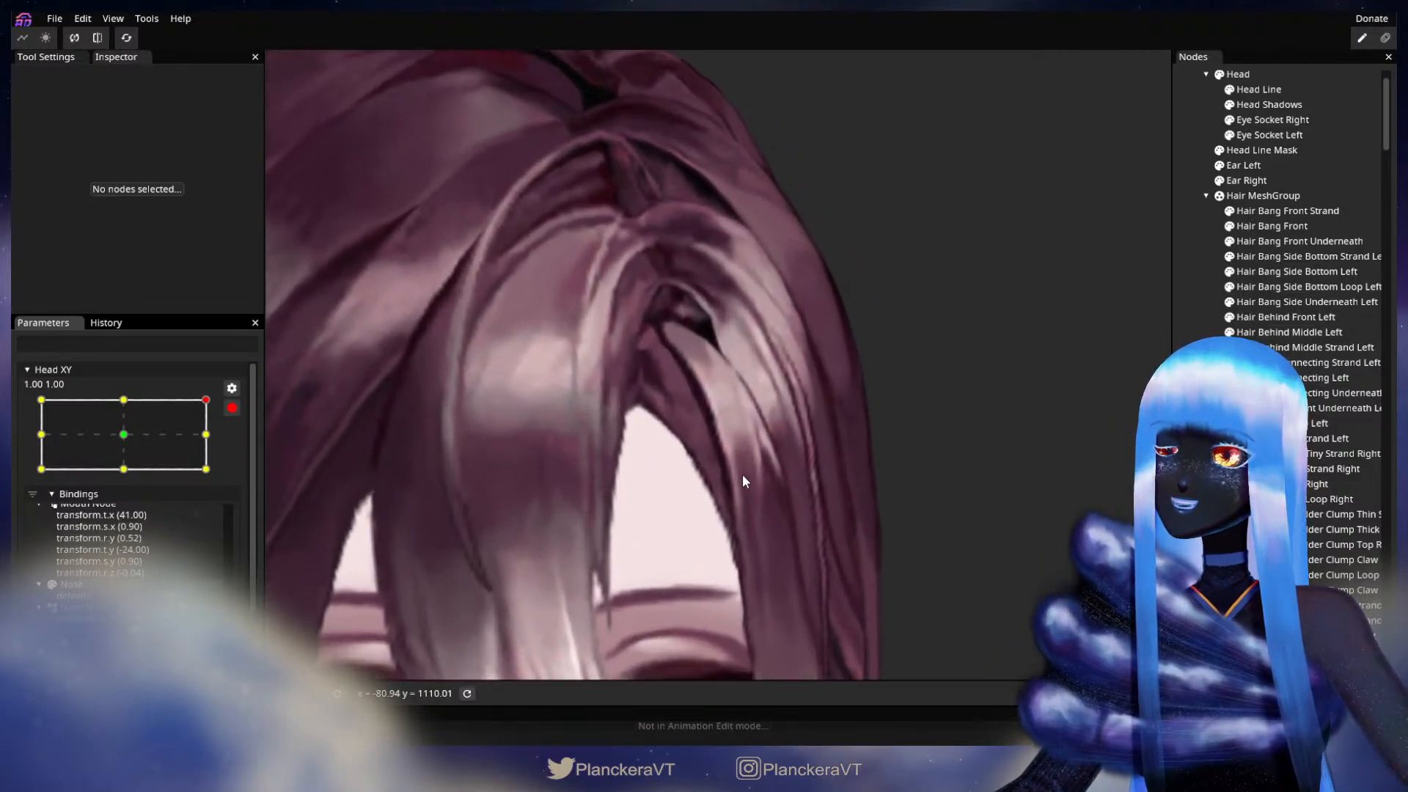
scroll(744, 472, "up", 3)
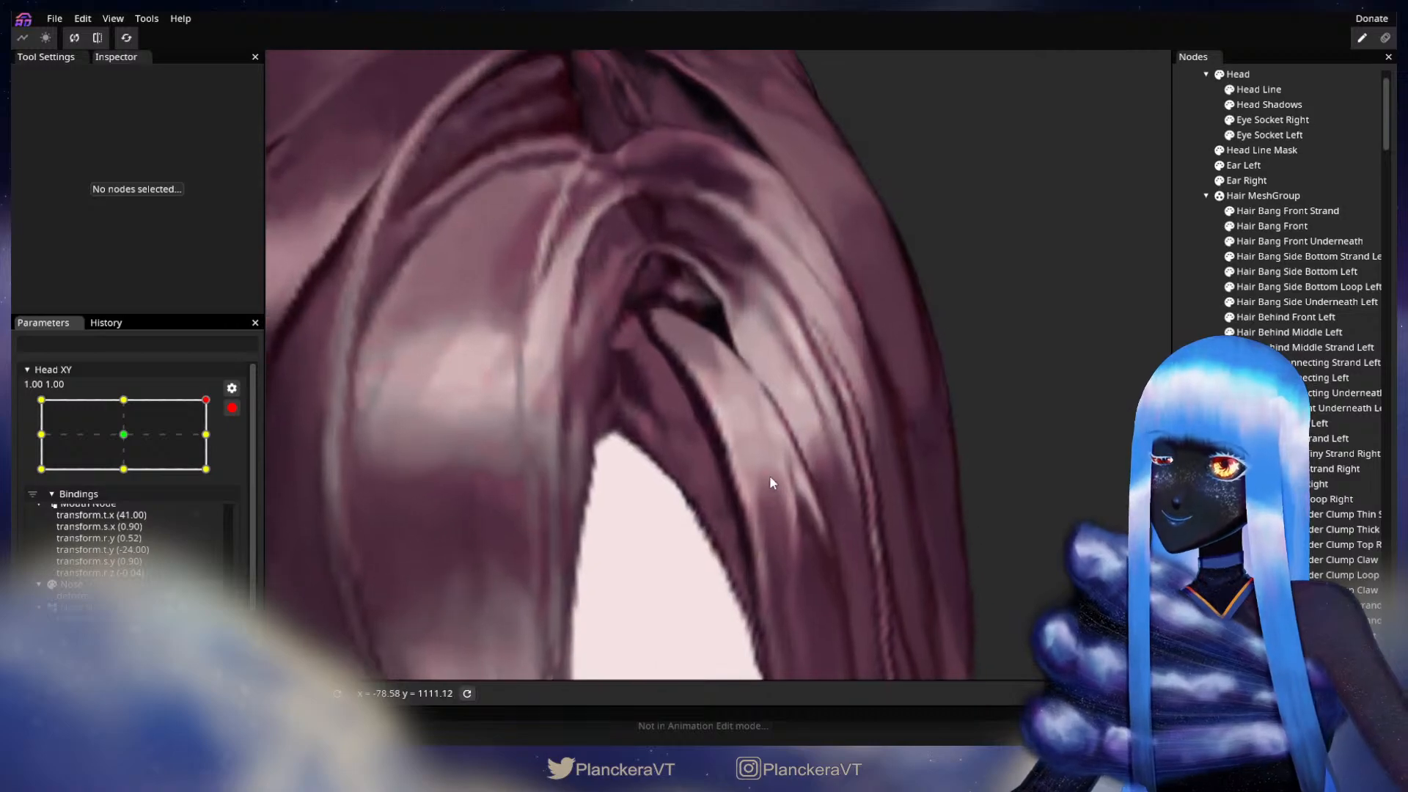
Step: Nudge the upper interior vertices of Hair Bang Side Bottom Left along its highlighted strands
left_click(1291, 270)
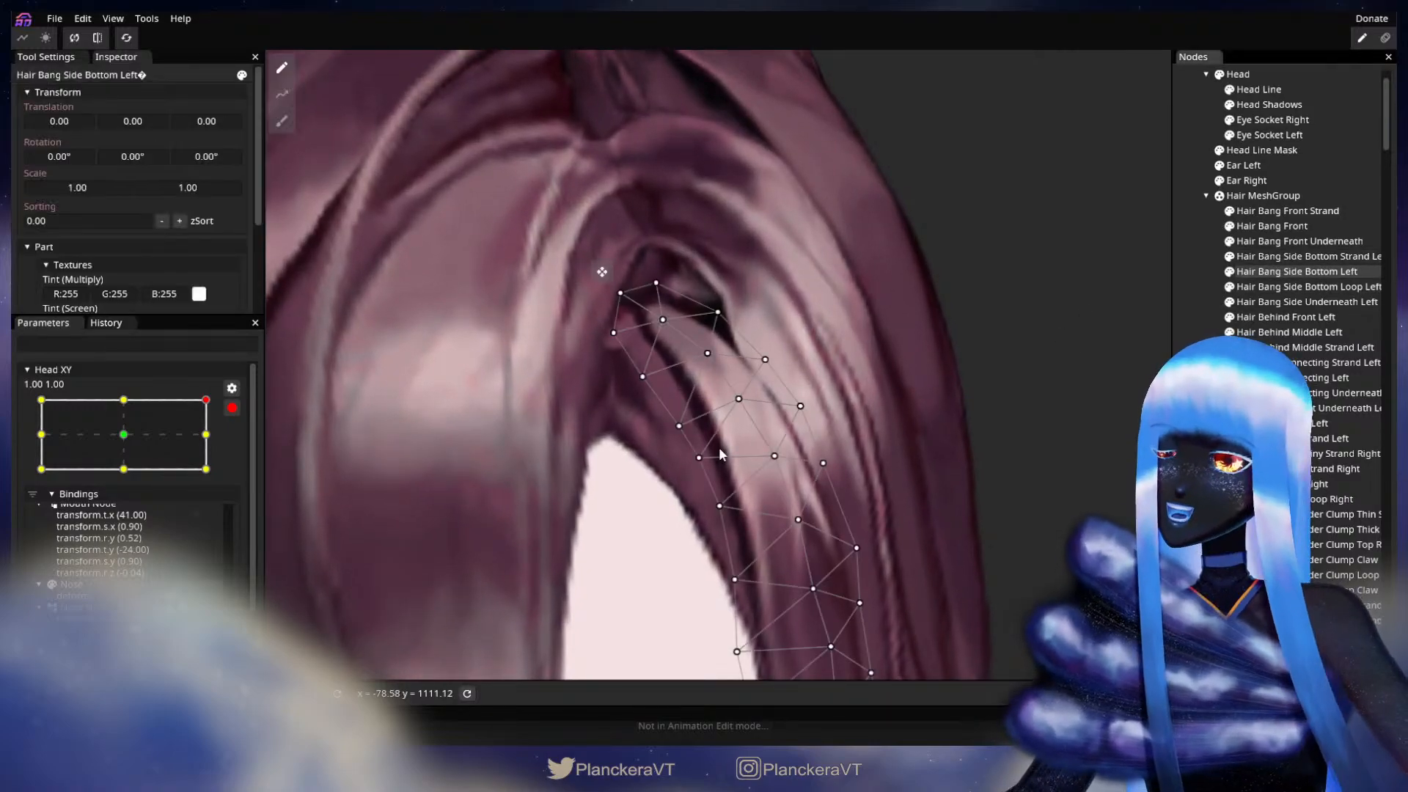
left_click_drag(735, 409, 732, 412)
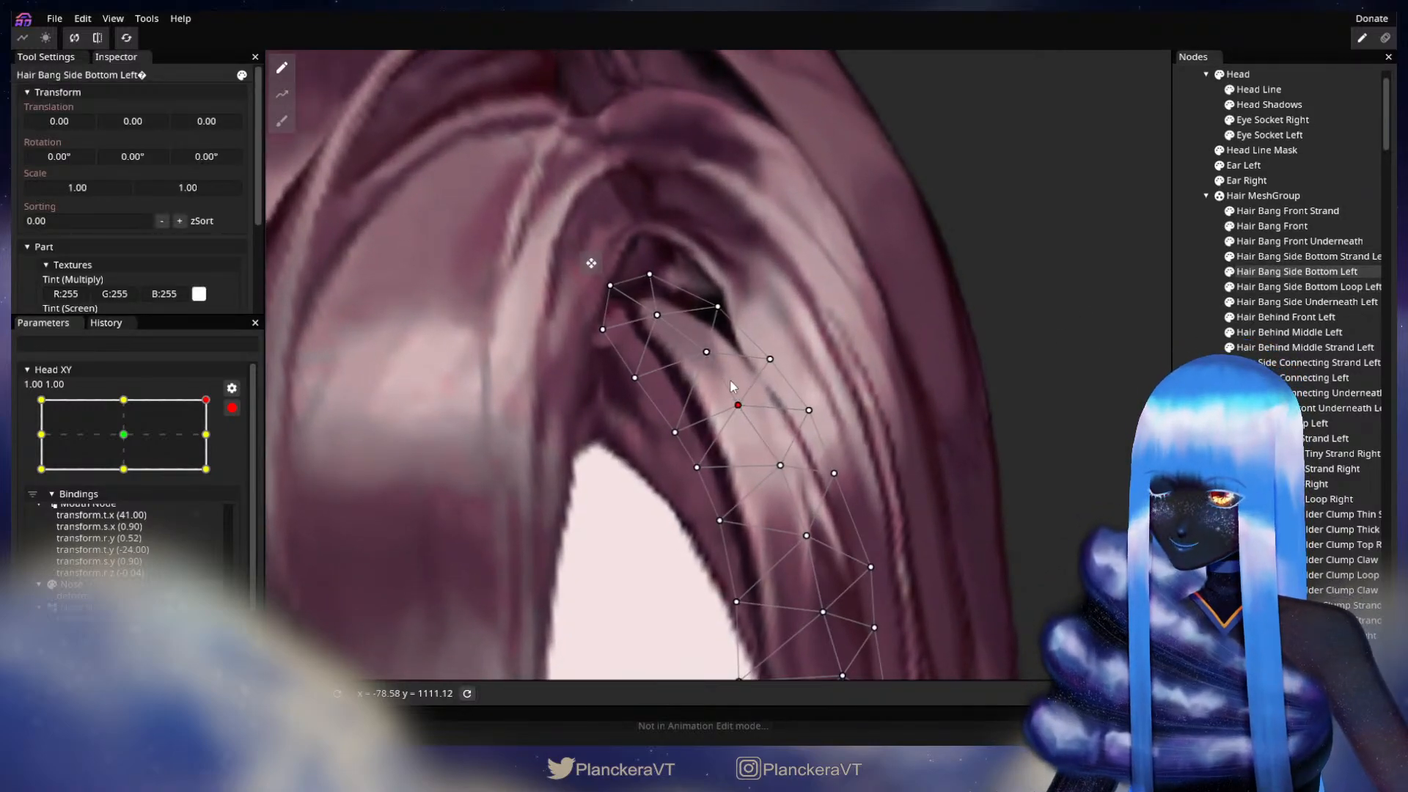
left_click(706, 352)
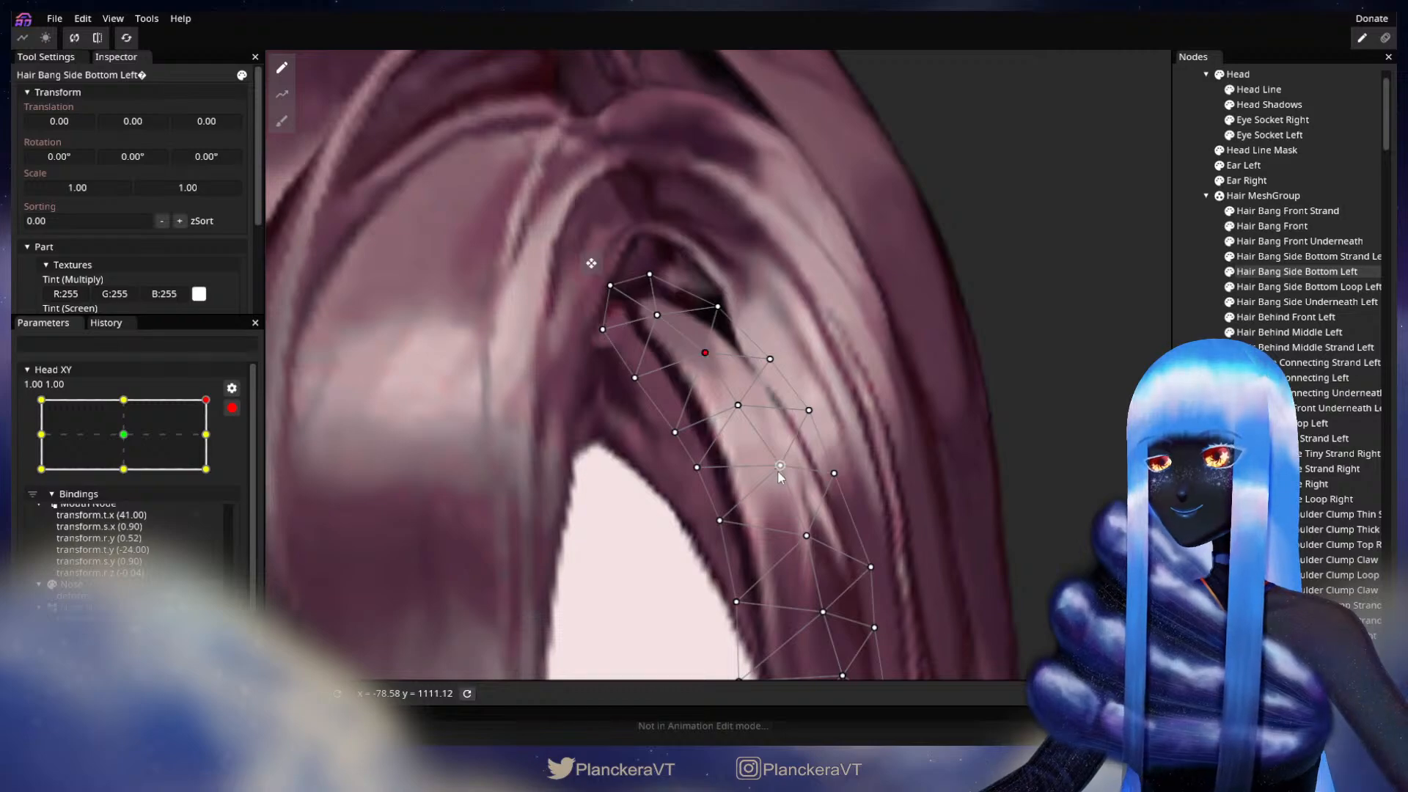
left_click_drag(770, 470, 852, 397)
left_click_drag(840, 469, 914, 457)
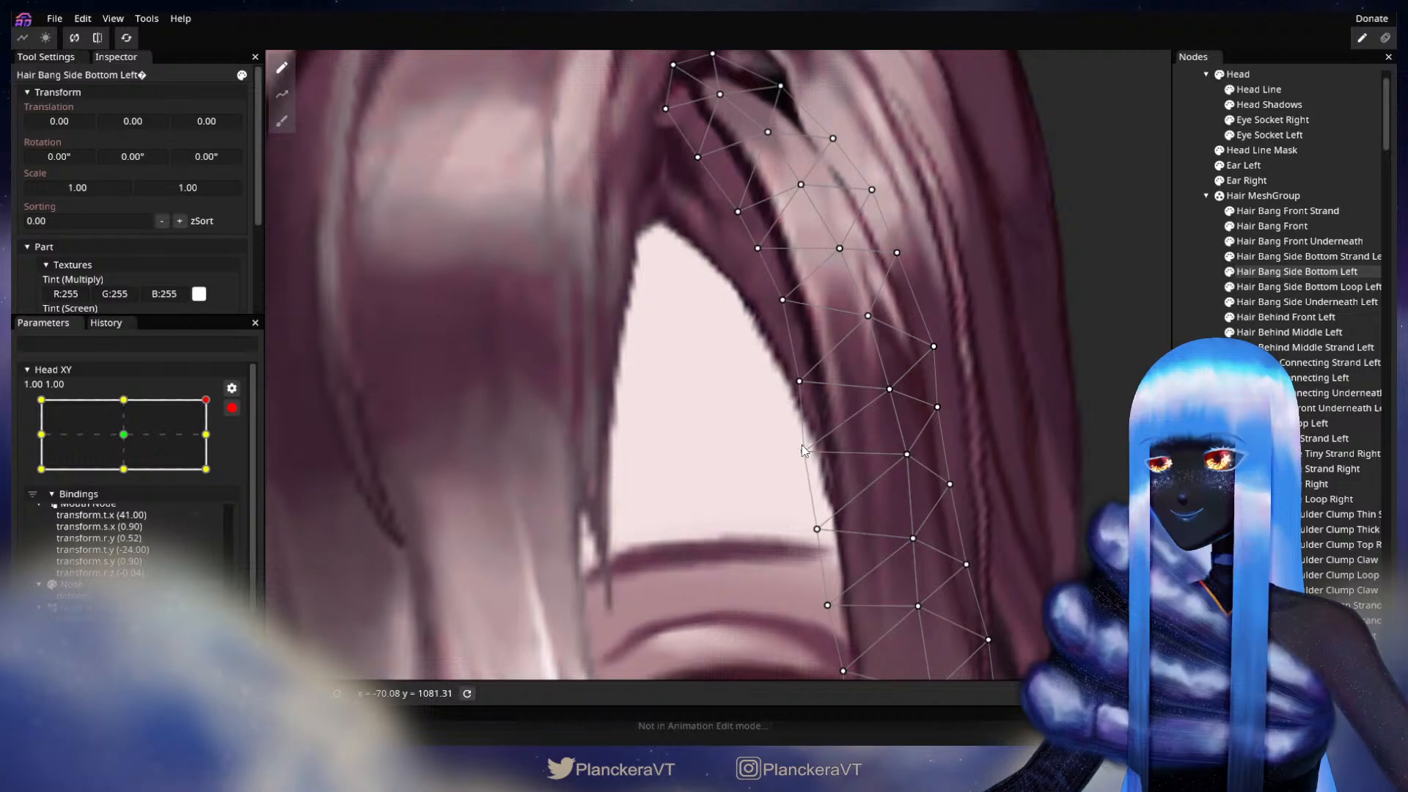
Step: Refine the middle vertices on the forehead-side and outer edges of Hair Bang Side Bottom Left, and deselect the part
left_click_drag(802, 445, 779, 470)
left_click(776, 463)
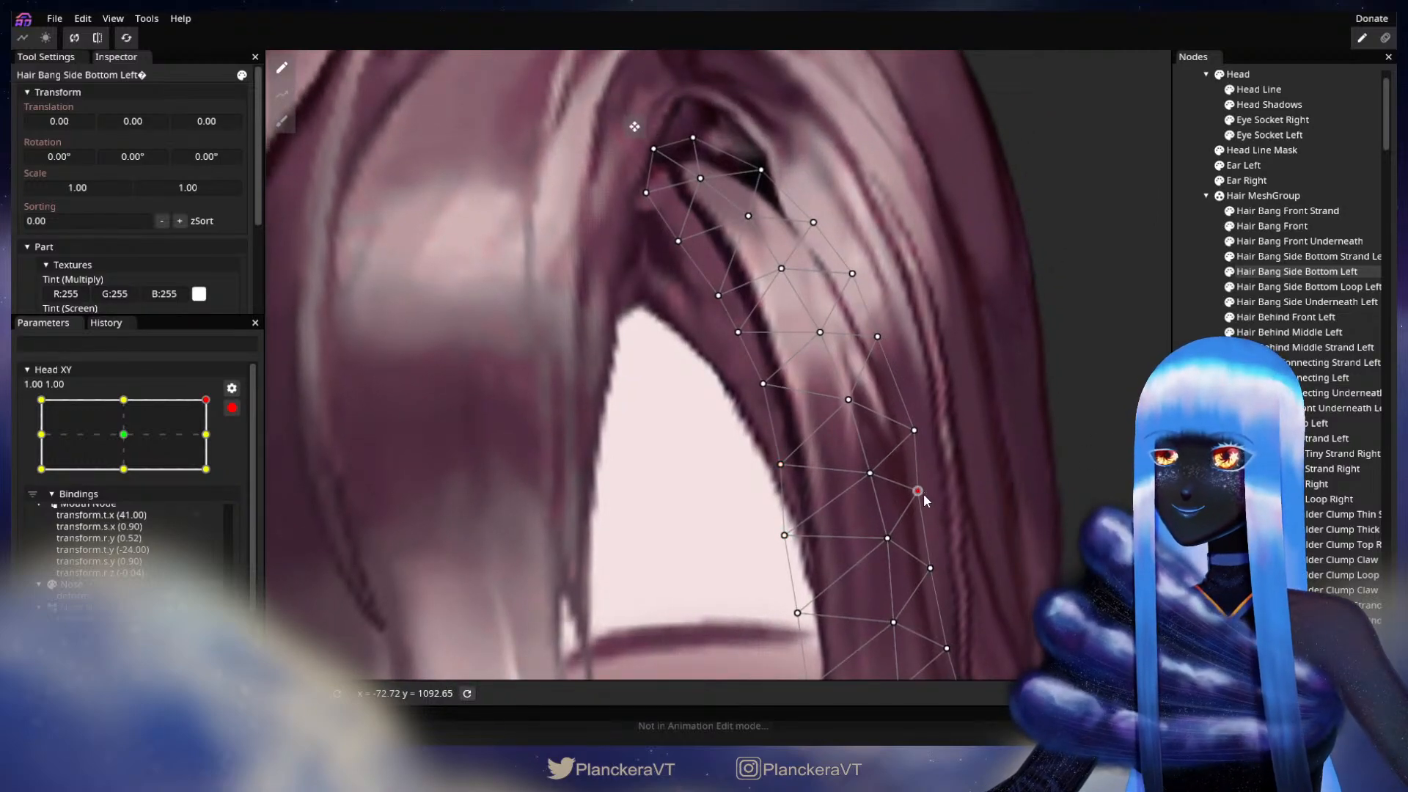
left_click(915, 431)
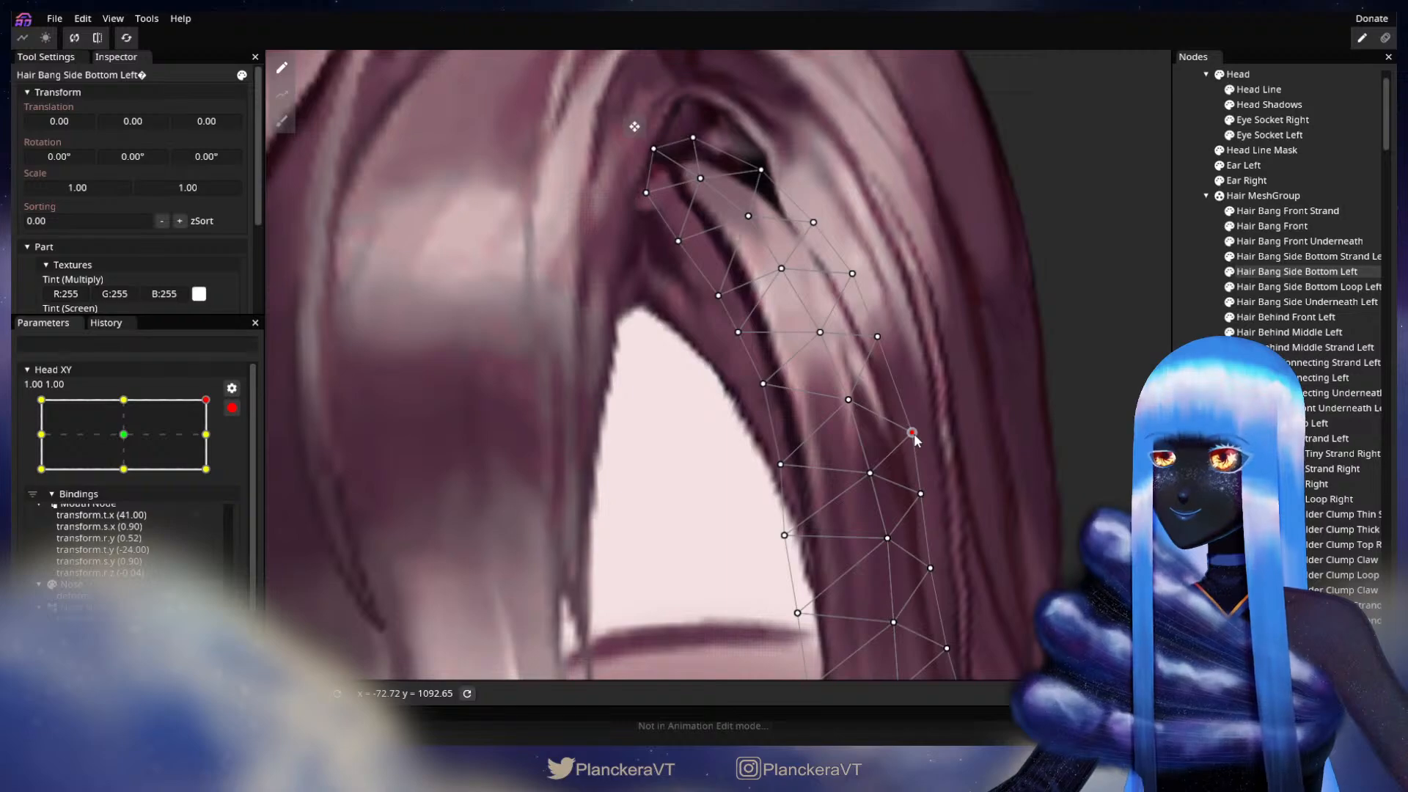
left_click(1197, 440)
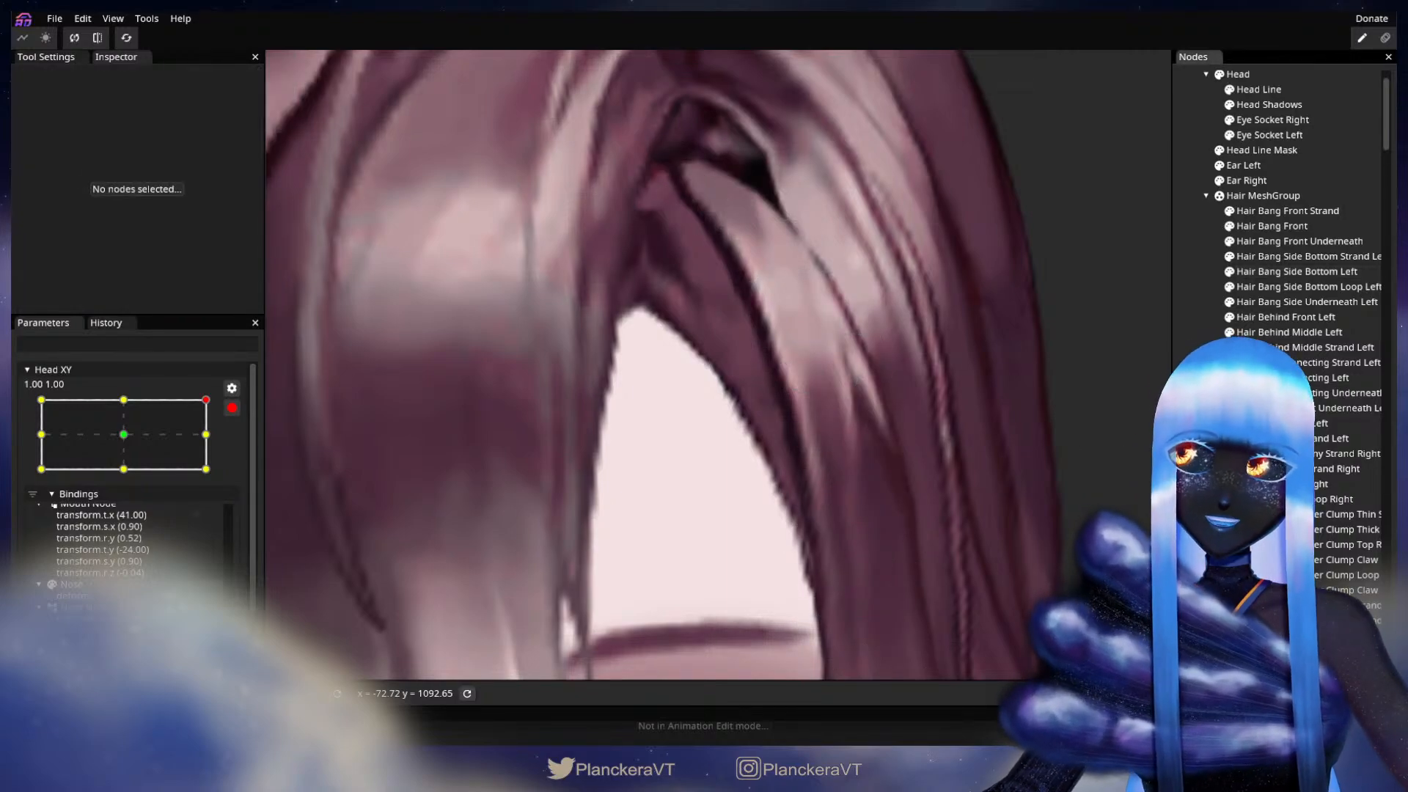
Step: Check the whole head by moving disarmed Head XY along its side edge, and re-arm it at 1.00, 1.00
scroll(976, 503, "down", 8)
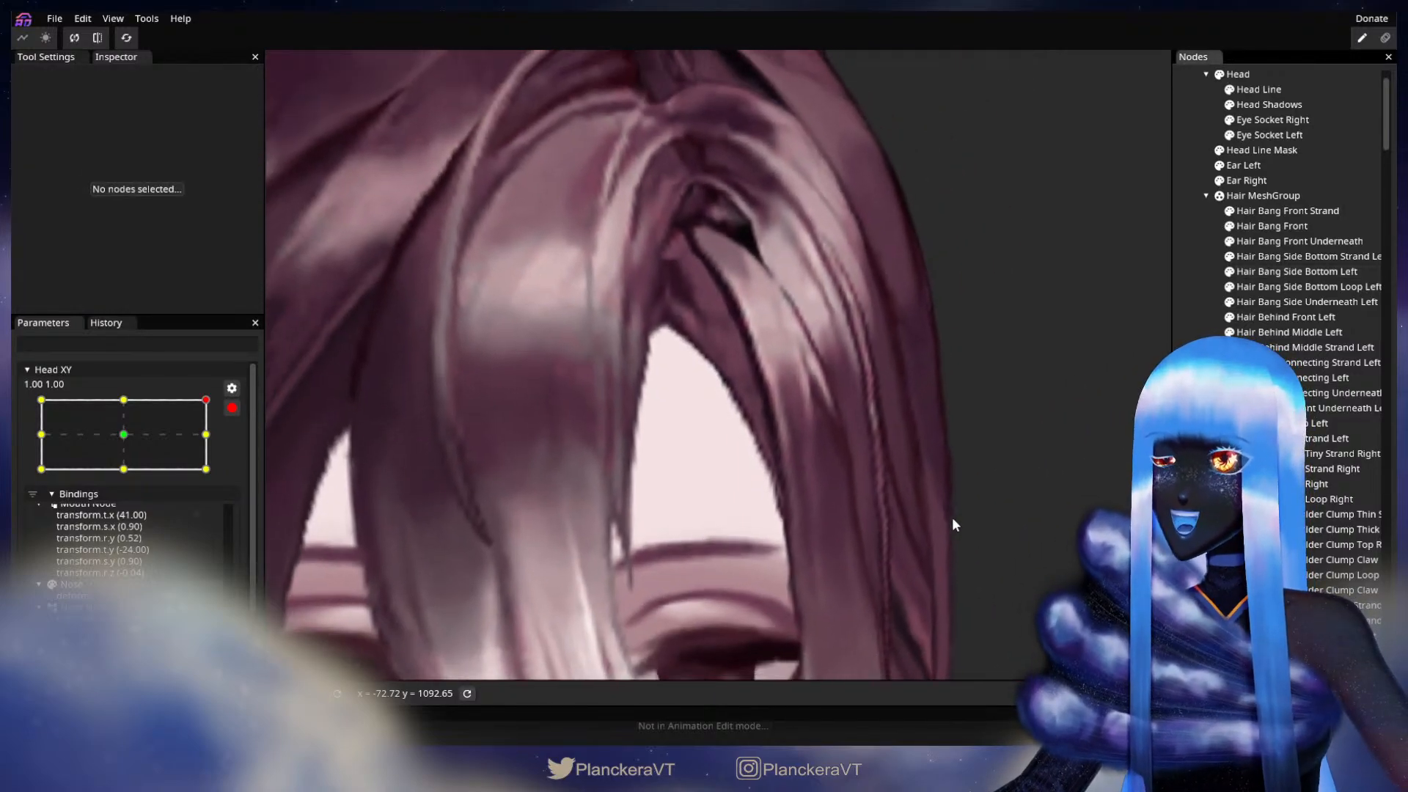
scroll(954, 512, "down", 6)
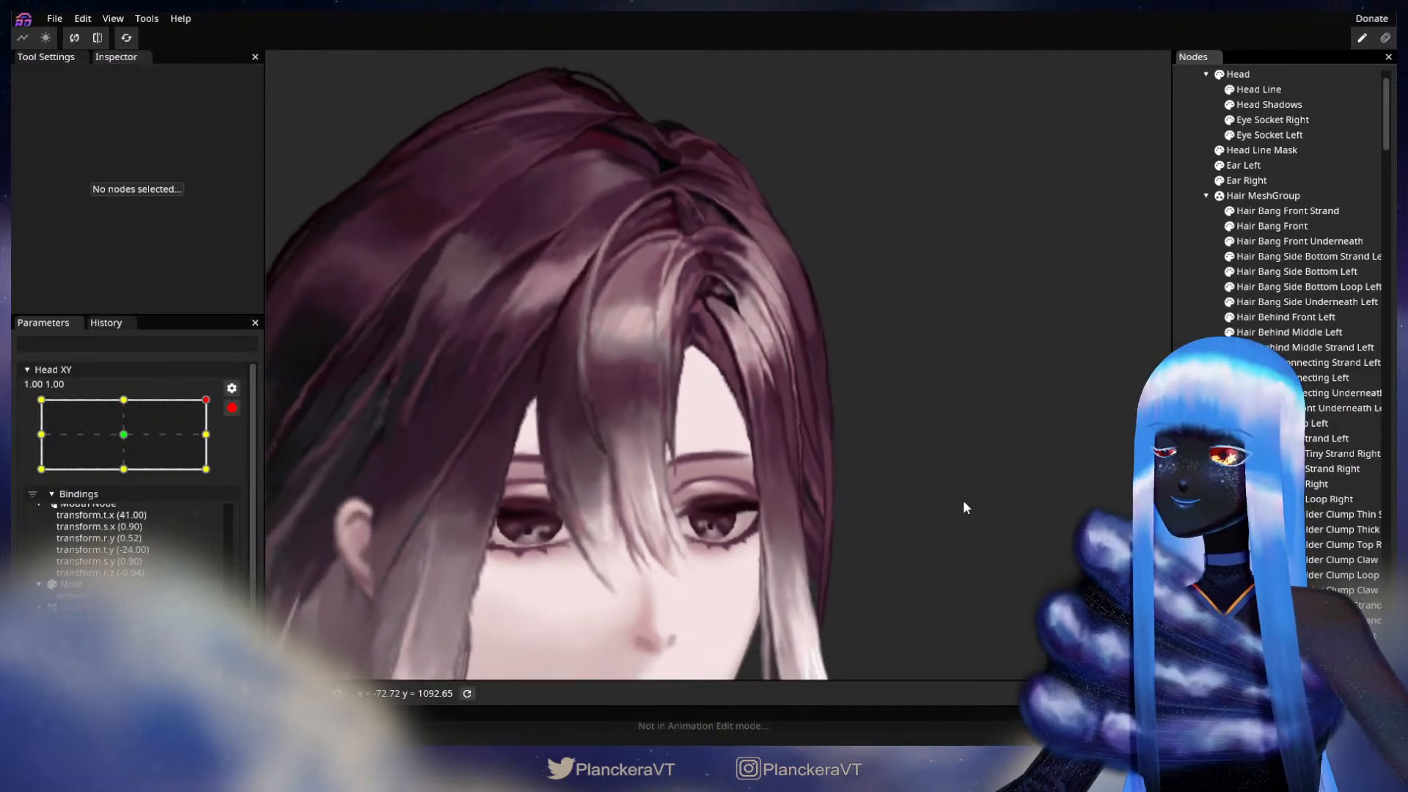
scroll(964, 501, "down", 4)
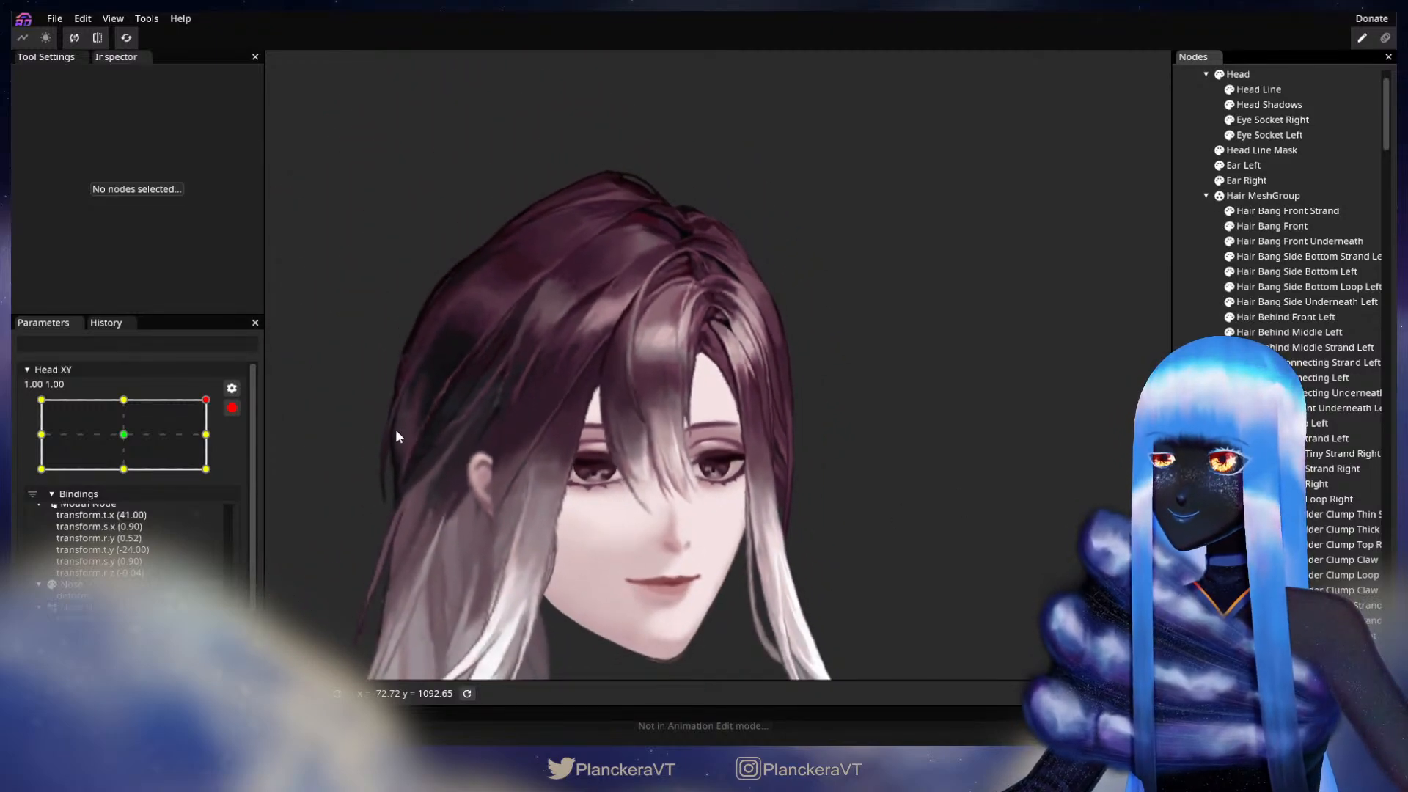
left_click(232, 408)
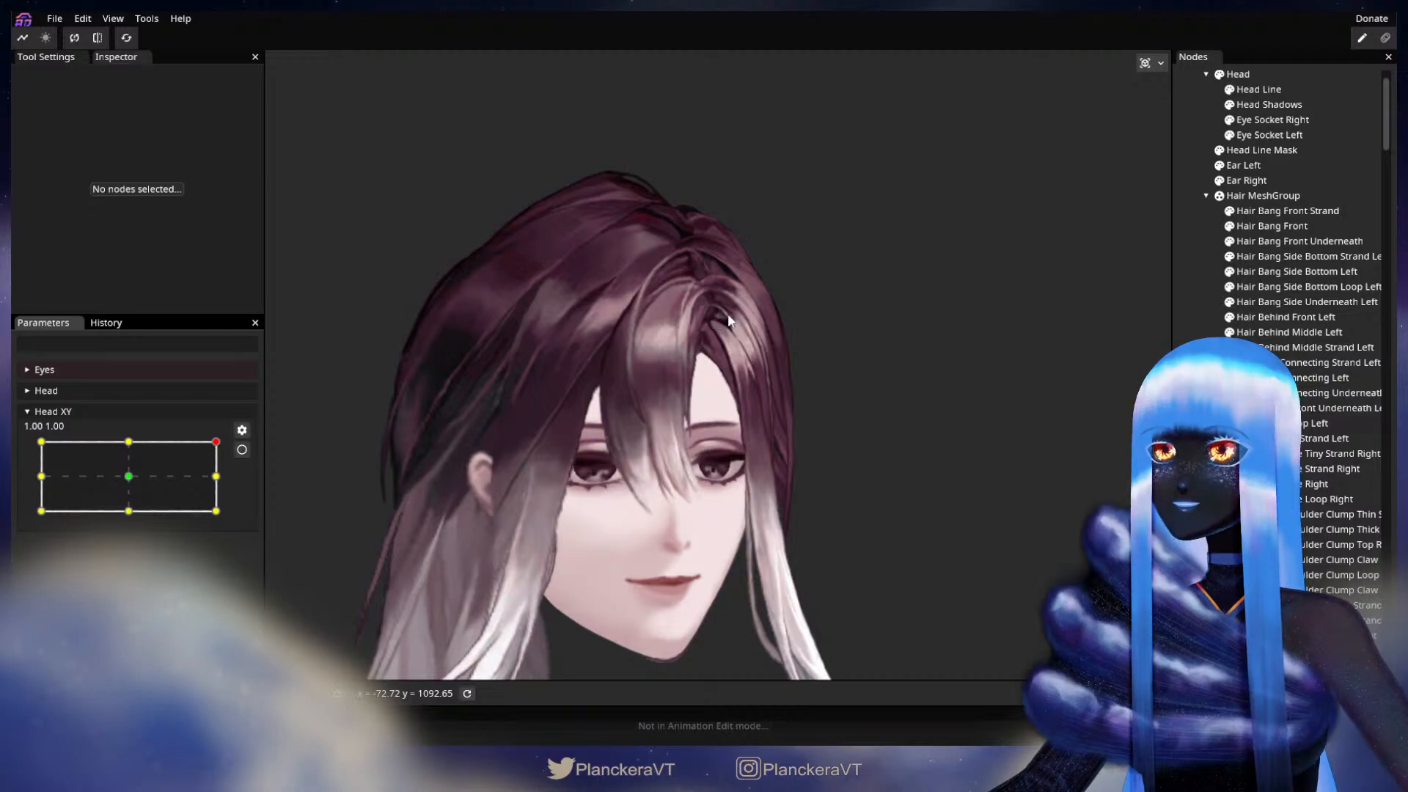
mouse_move(218, 448)
left_mouse_down()
mouse_move(221, 518)
mouse_move(228, 443)
mouse_move(233, 516)
mouse_move(235, 476)
mouse_move(239, 514)
mouse_move(219, 513)
mouse_move(229, 440)
left_mouse_up()
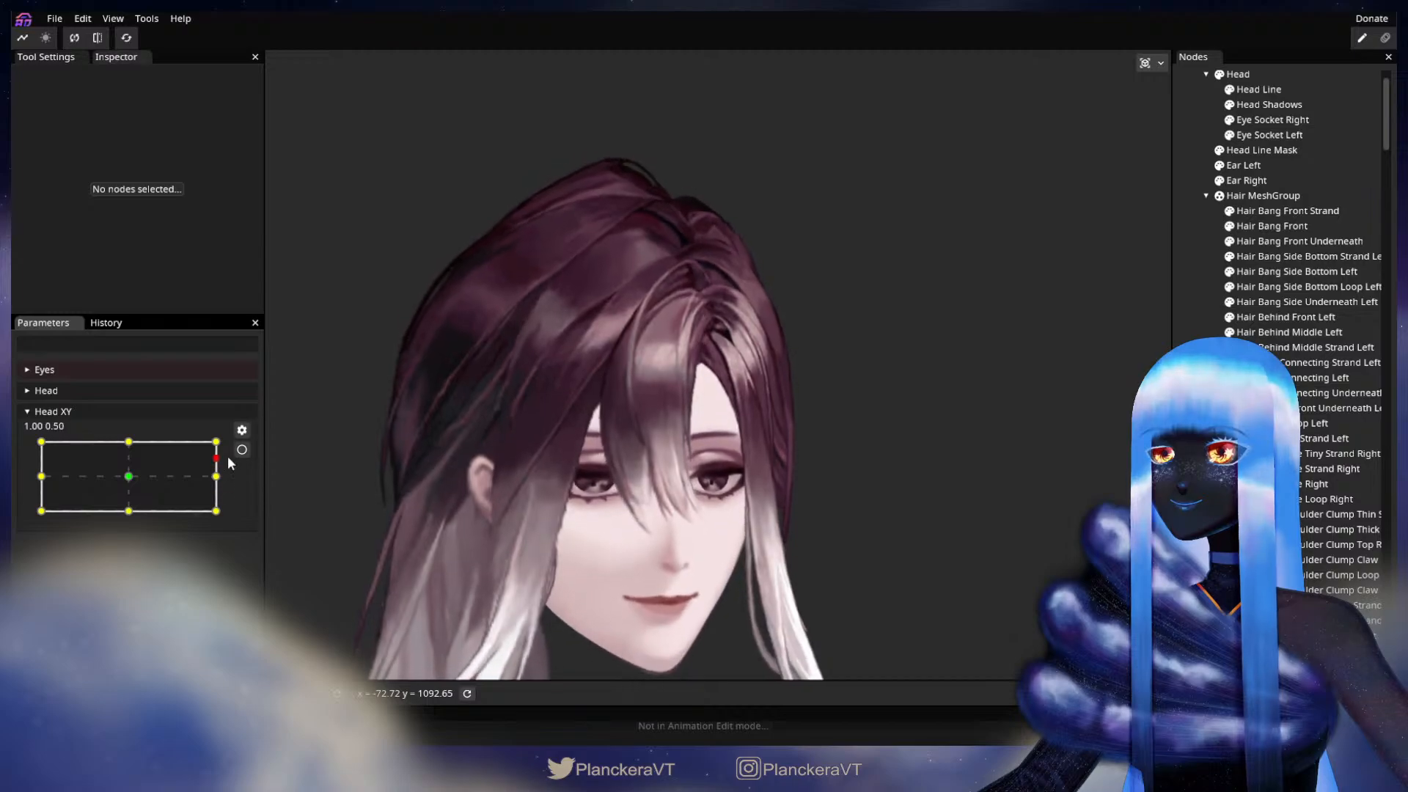
left_click(241, 450)
Step: Touch up the upper mesh of Hair Bang Side Bottom Left with the 15.00 Circle Brush, and deselect the part
scroll(671, 385, "up", 5)
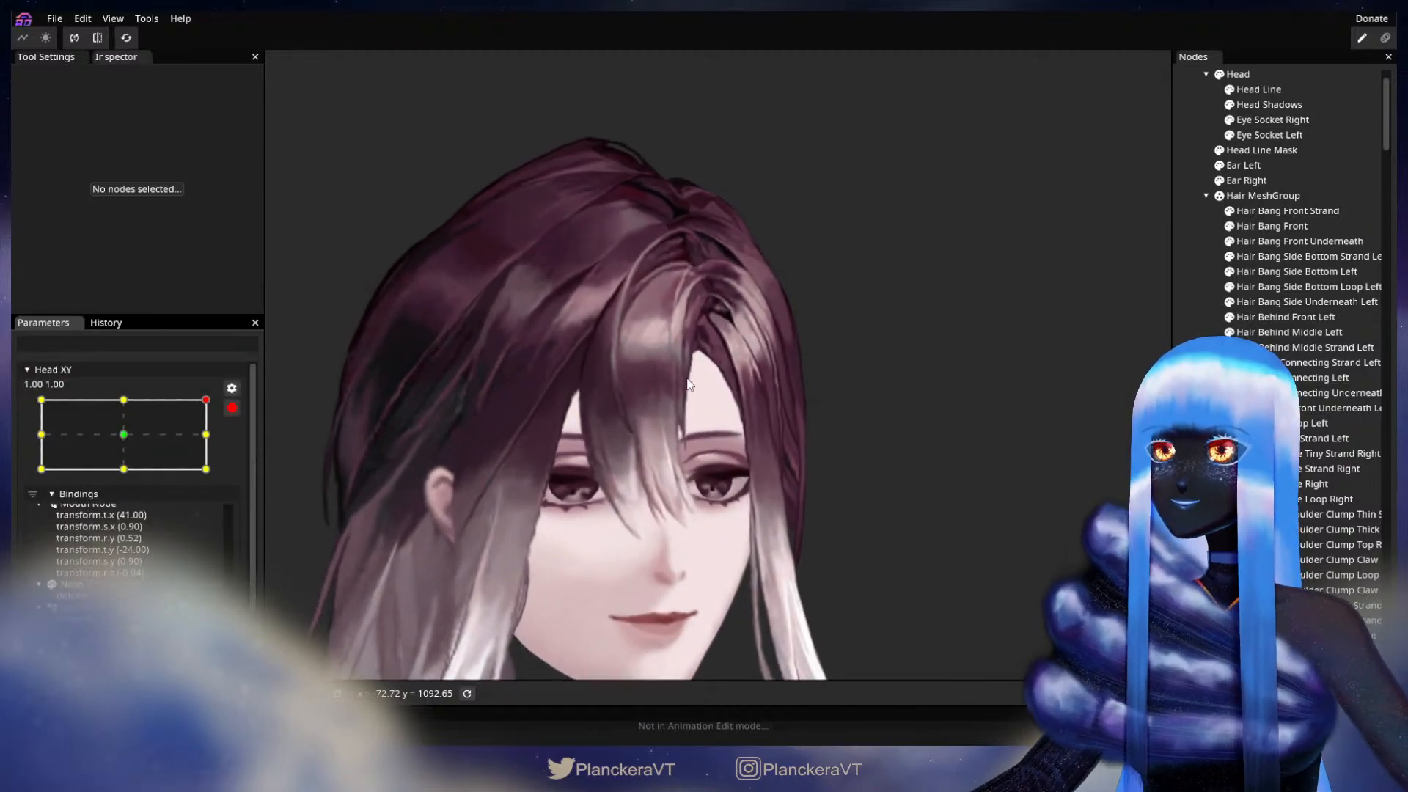
scroll(751, 394, "up", 2)
left_click_drag(711, 402, 739, 598)
scroll(745, 579, "up", 1)
scroll(756, 575, "up", 2)
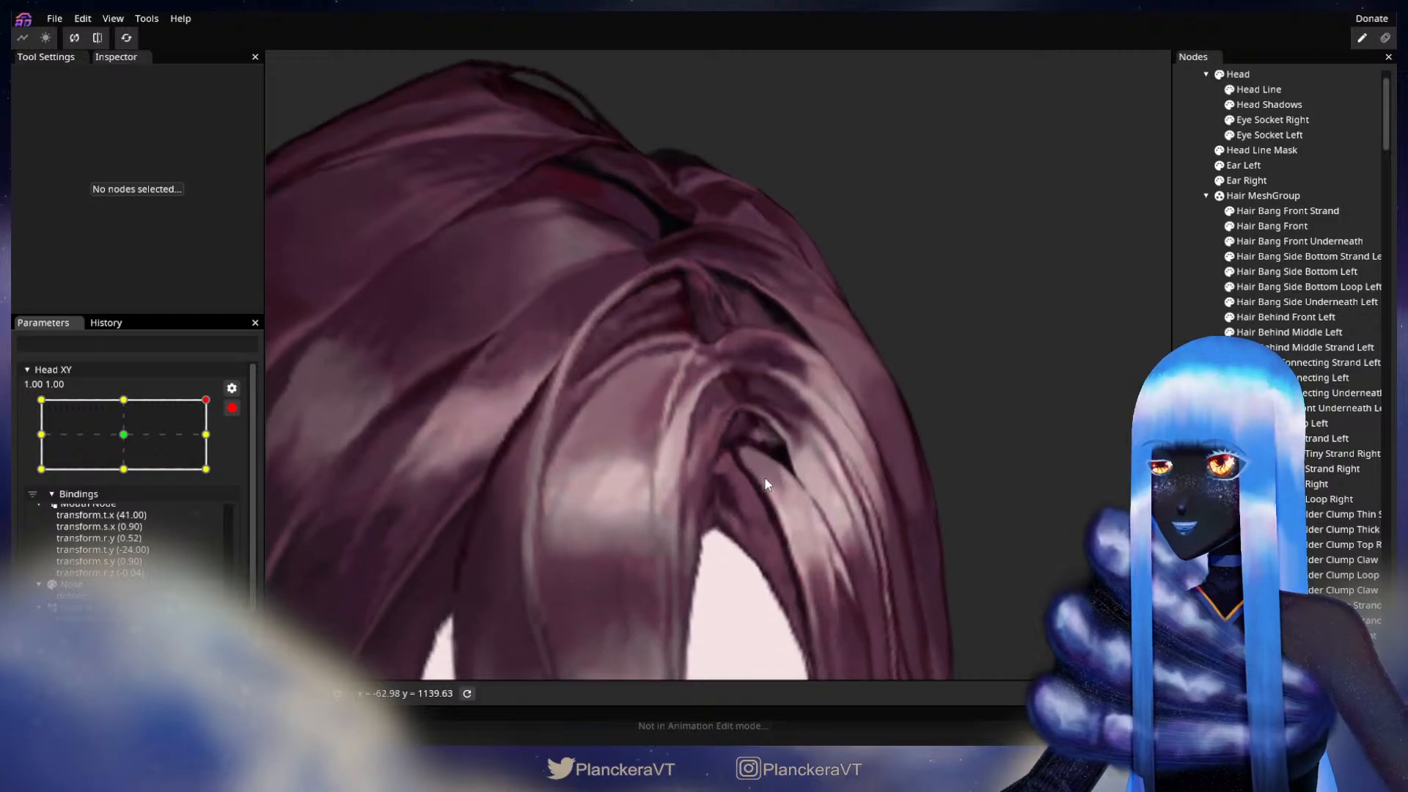
left_click(1302, 273)
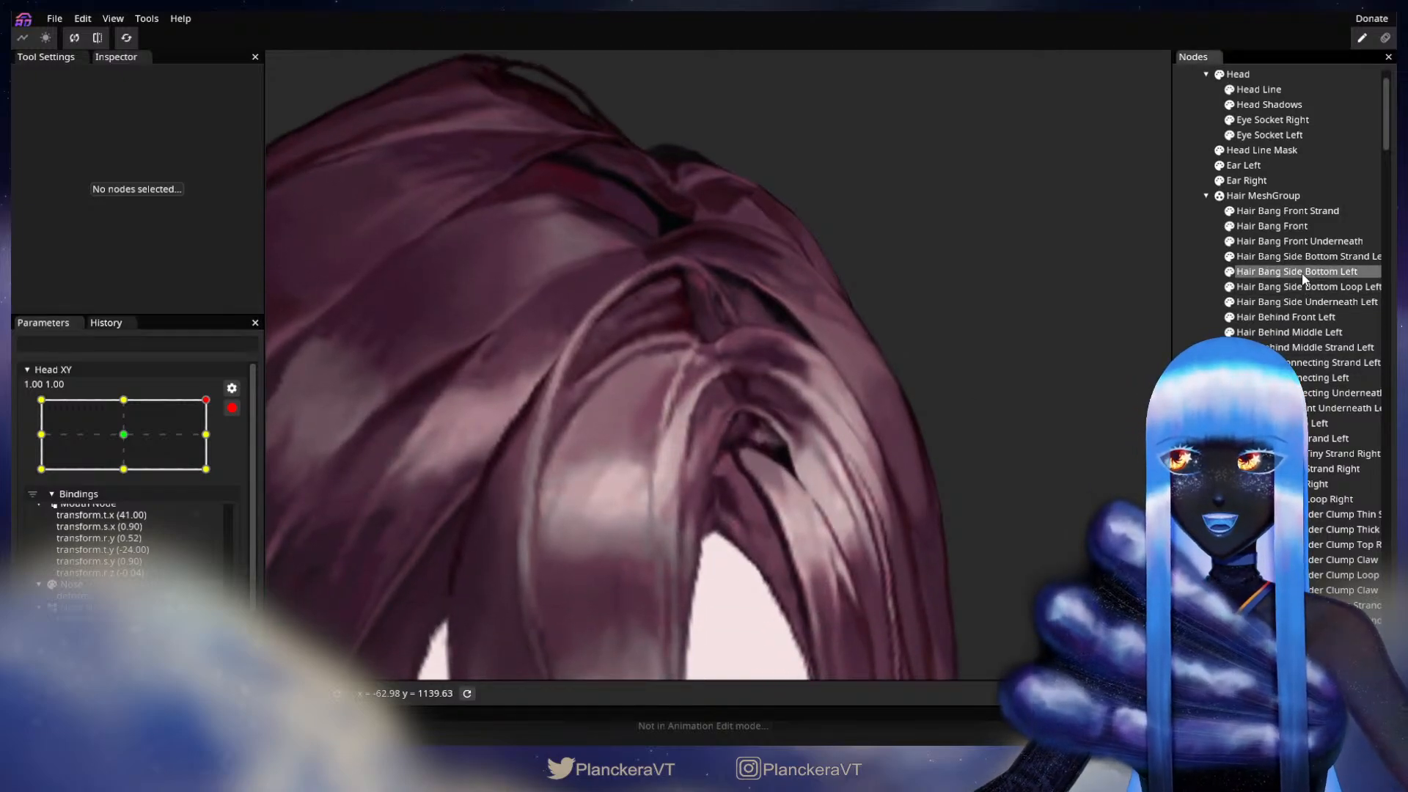
left_click(282, 121)
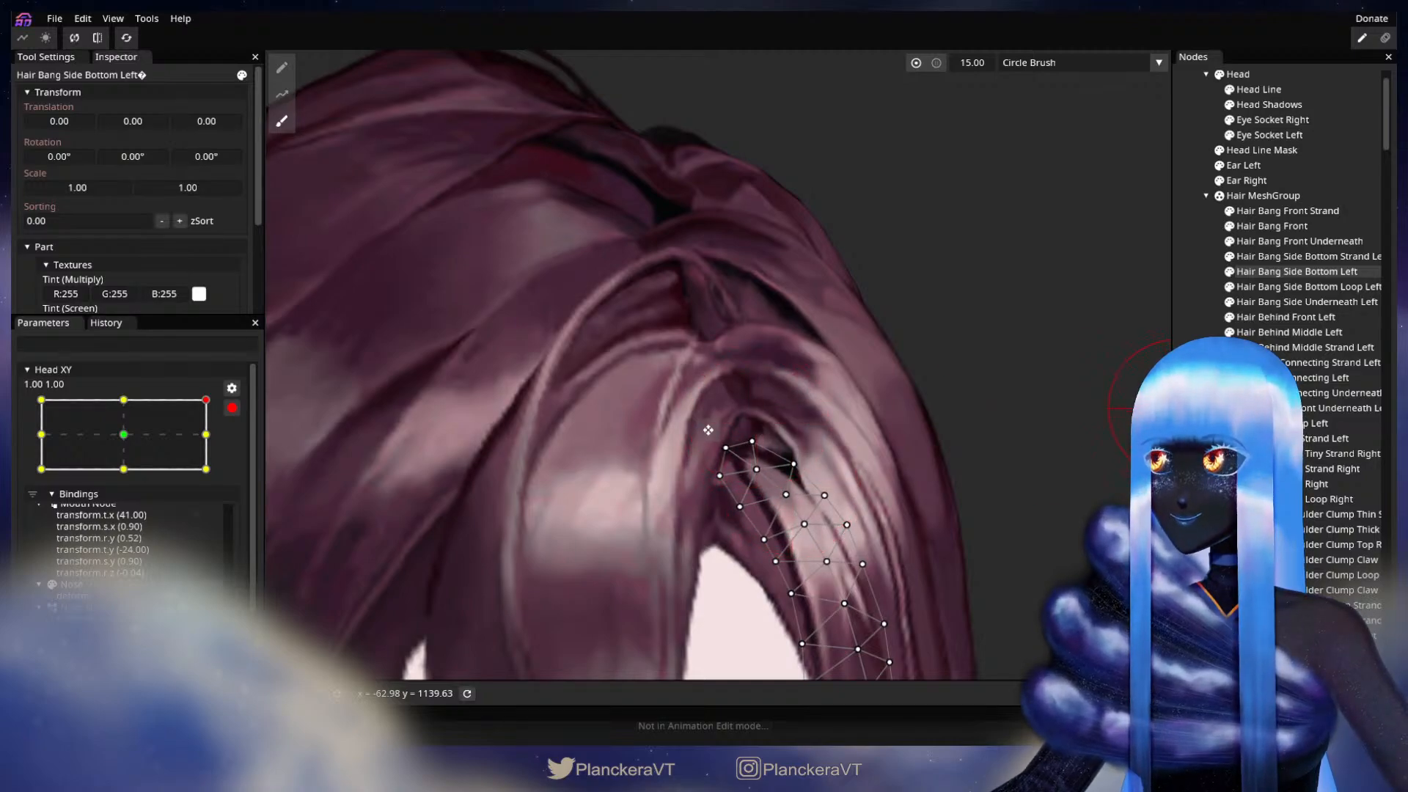
left_click(1180, 411)
Step: Preview the head turn again with Head XY disarmed near its upper corner, and re-arm it at 1.00, 1.00
scroll(946, 504, "down", 5)
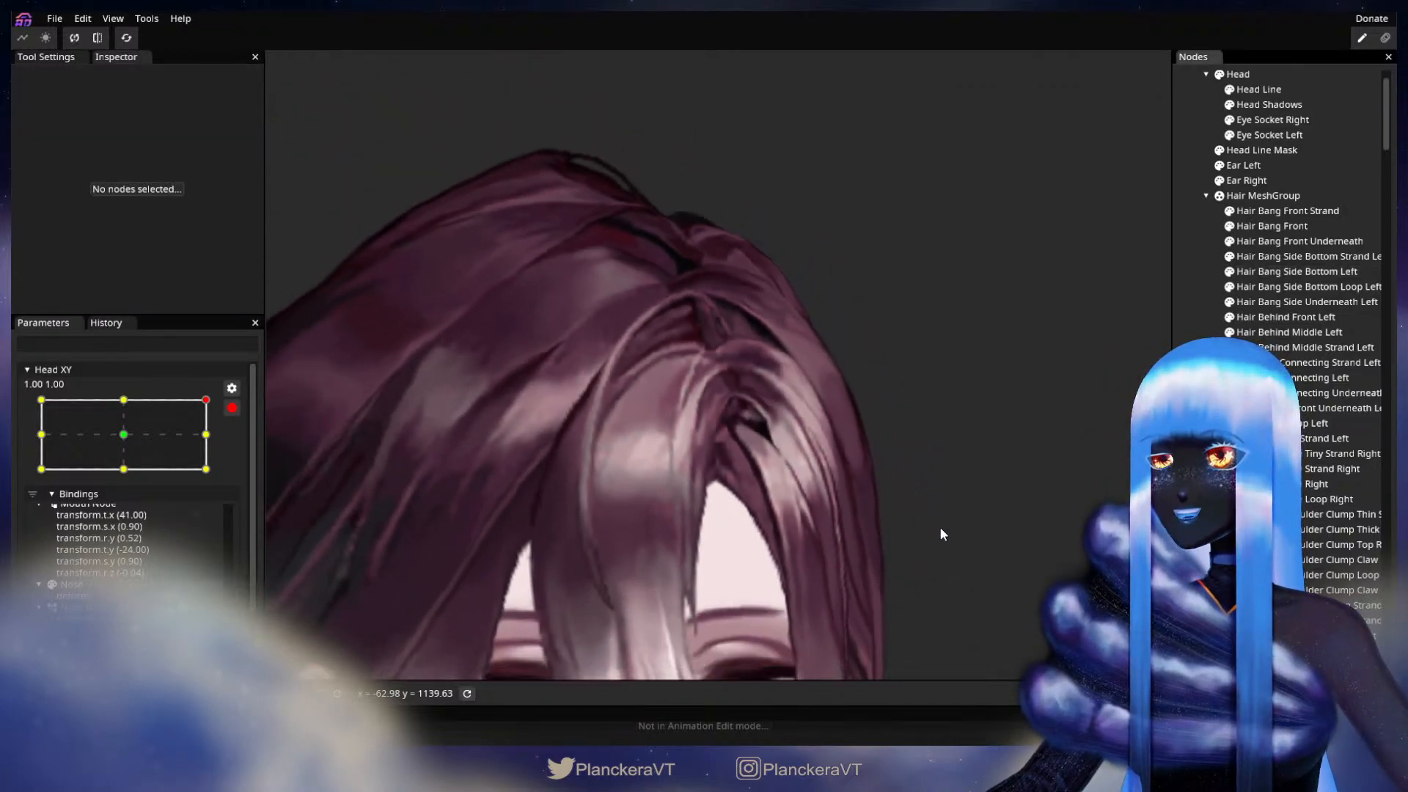
scroll(939, 532, "down", 3)
scroll(706, 441, "down", 3)
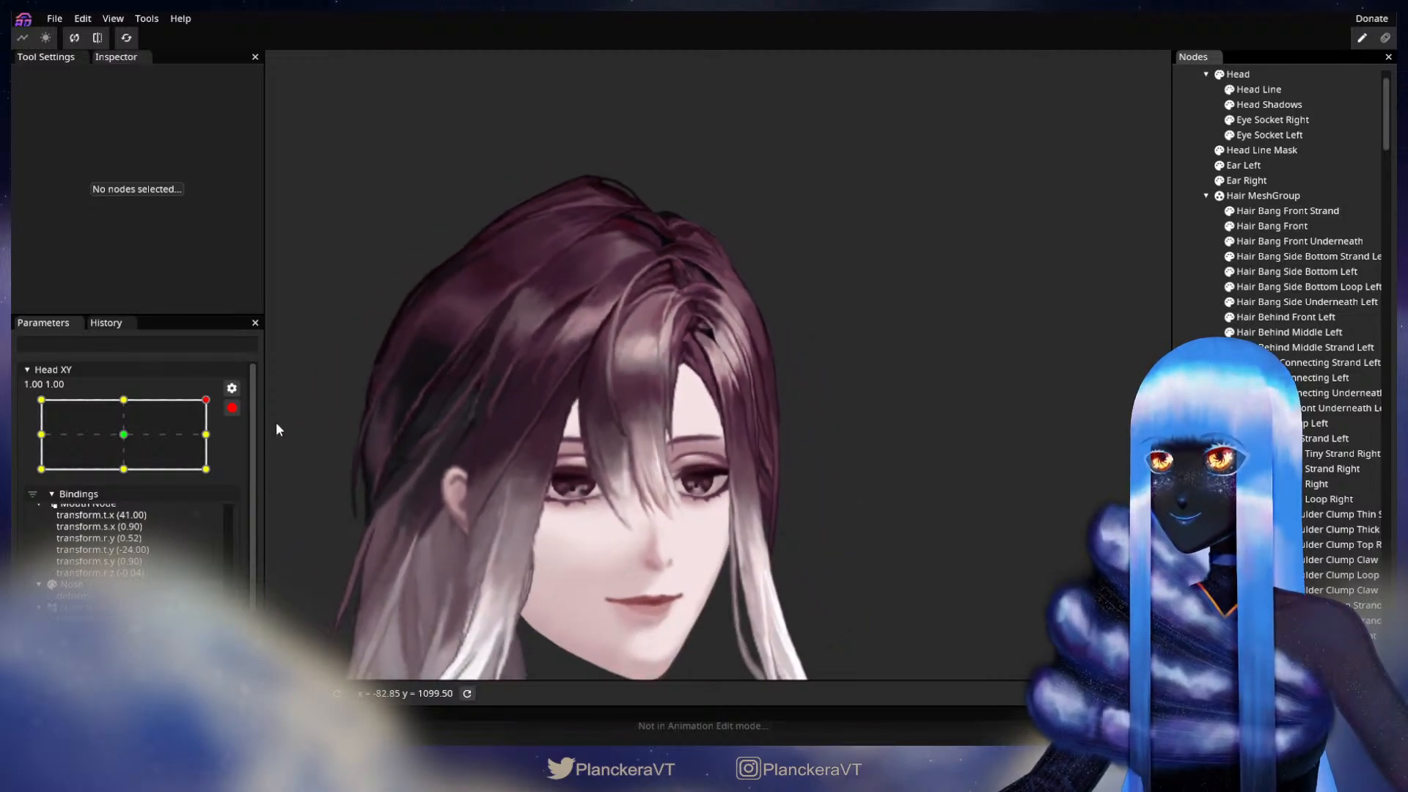
left_click(227, 413)
mouse_move(221, 441)
left_mouse_down()
mouse_move(34, 424)
mouse_move(235, 425)
mouse_move(227, 496)
mouse_move(227, 431)
left_mouse_up()
left_click(242, 450)
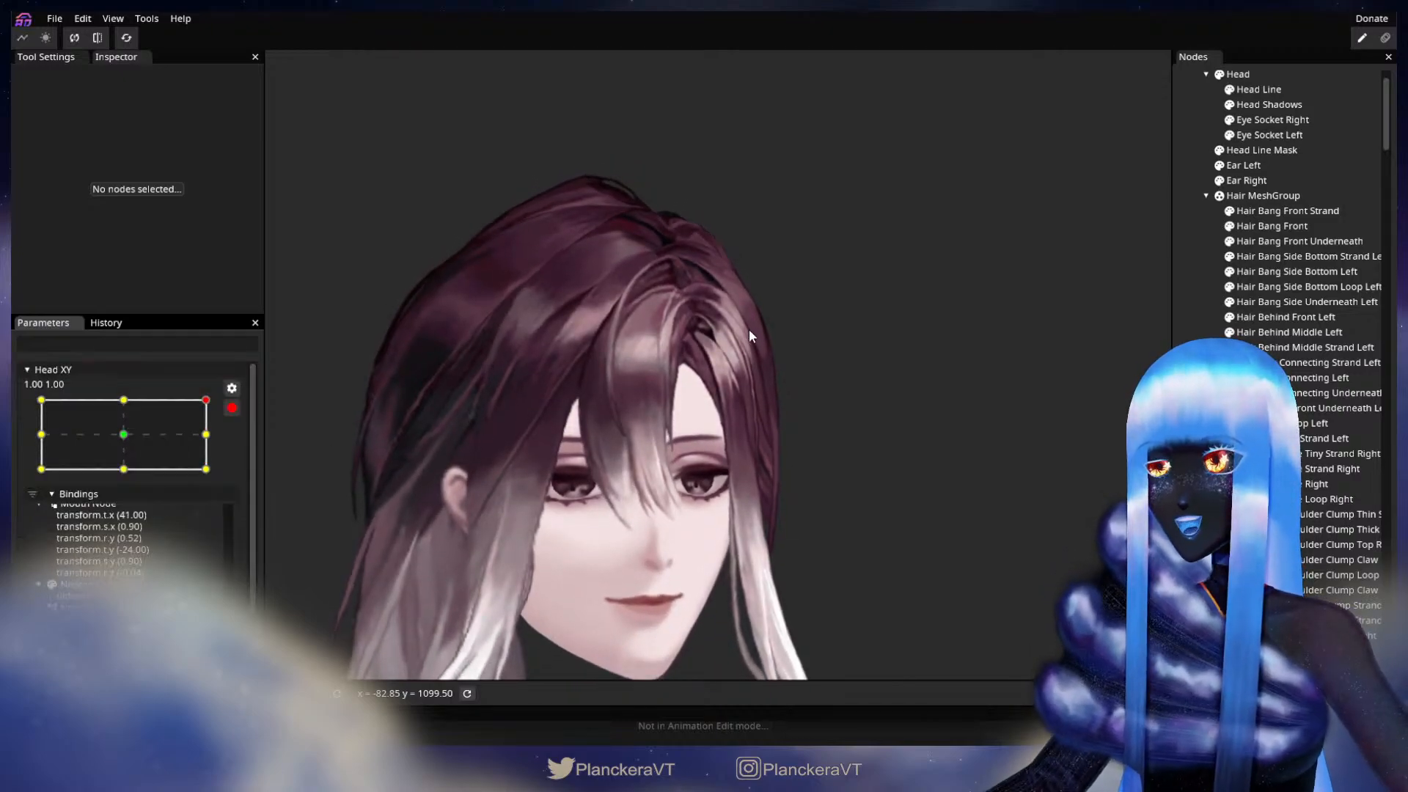
Step: Adjust the upper vertices of Hair Bang Side Underneath Left between the forehead and the dark gap, and deselect the part
scroll(743, 327, "up", 4)
scroll(700, 382, "up", 5)
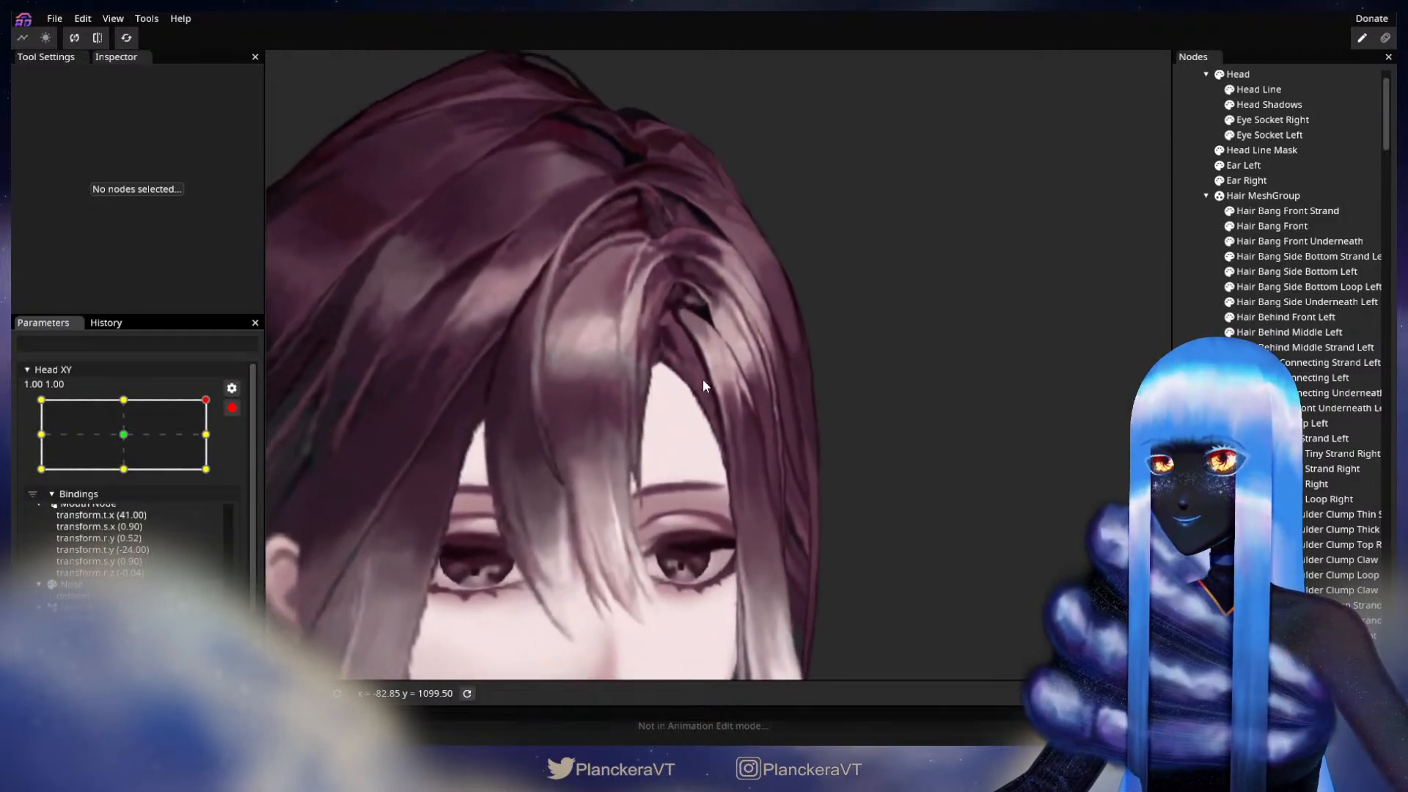
scroll(763, 545, "up", 4)
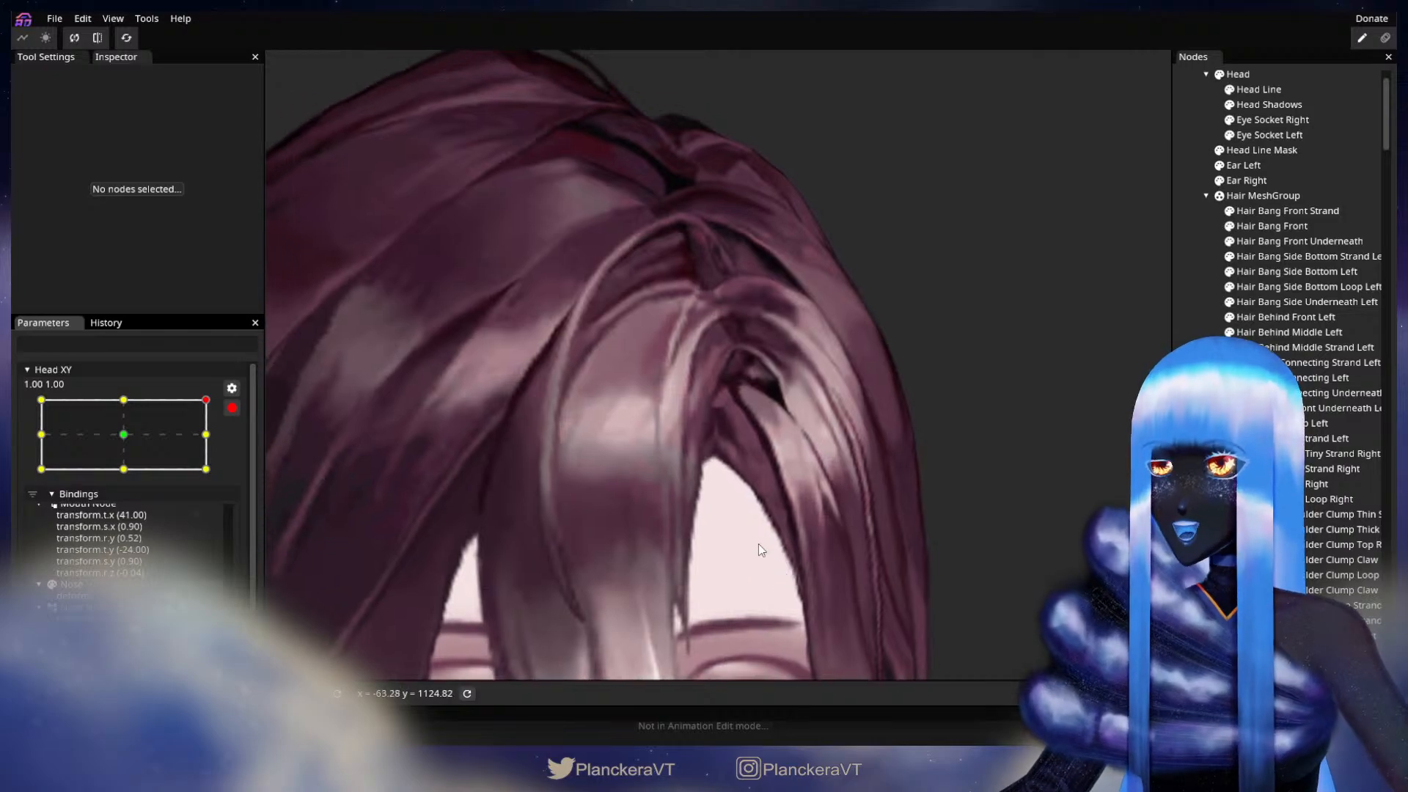
scroll(807, 513, "up", 4)
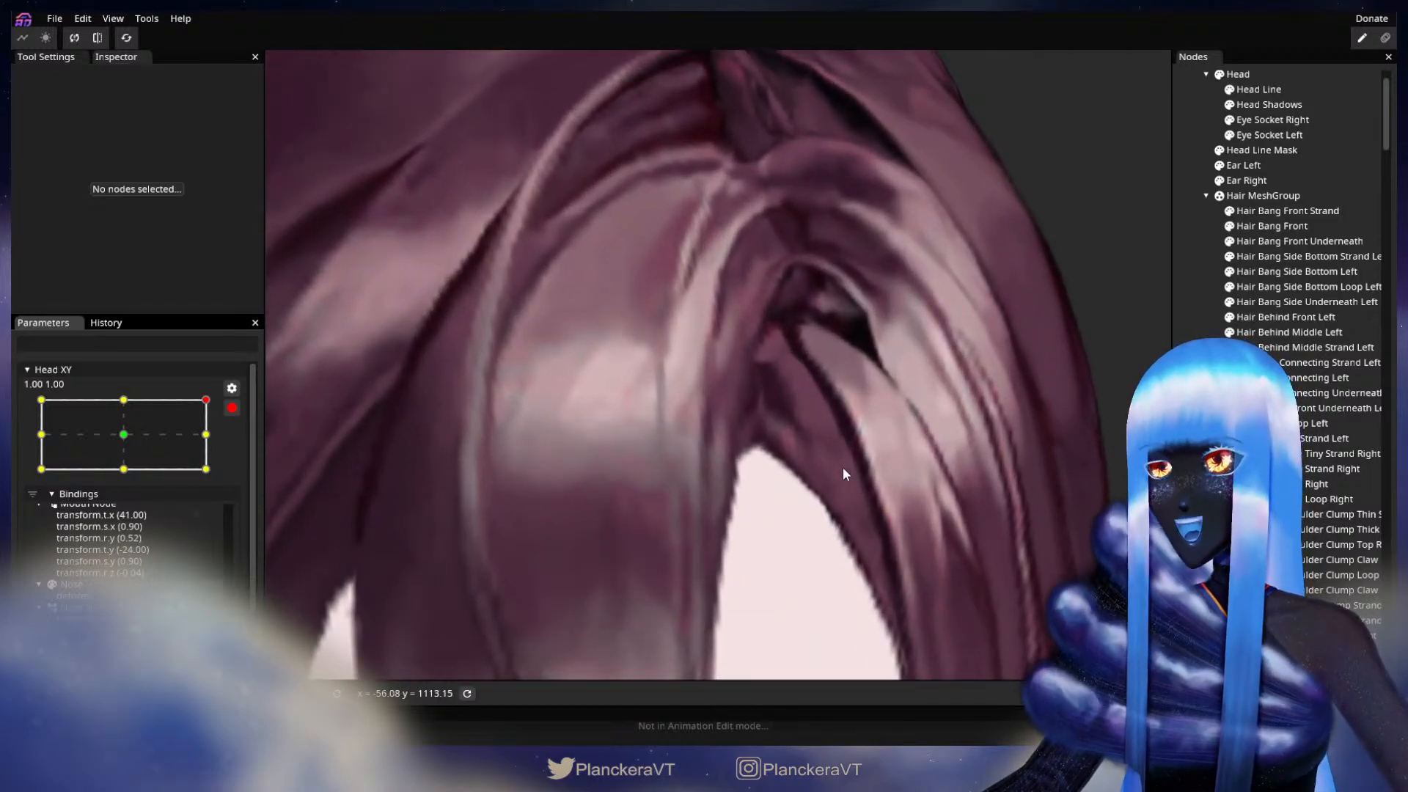
scroll(852, 480, "up", 2)
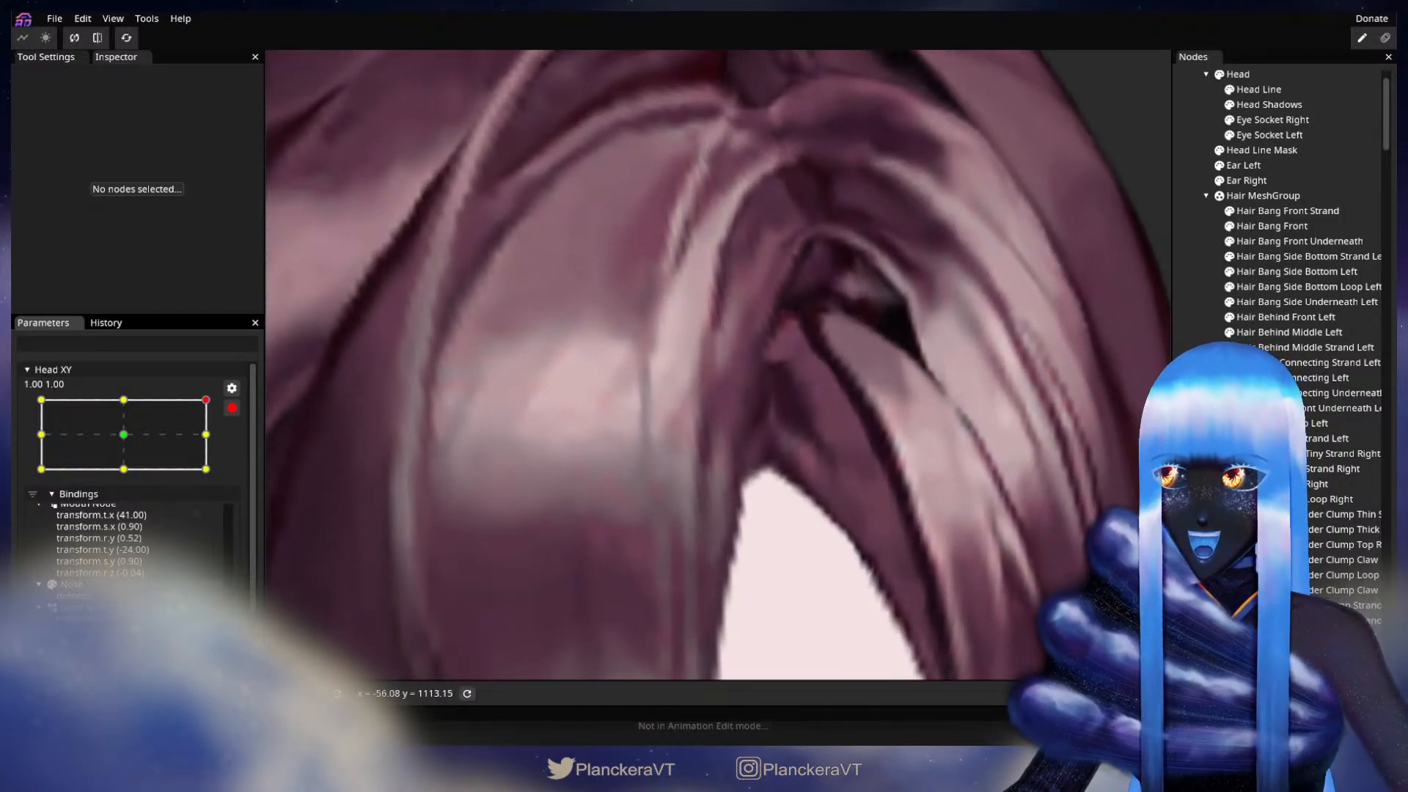
left_click(1301, 300)
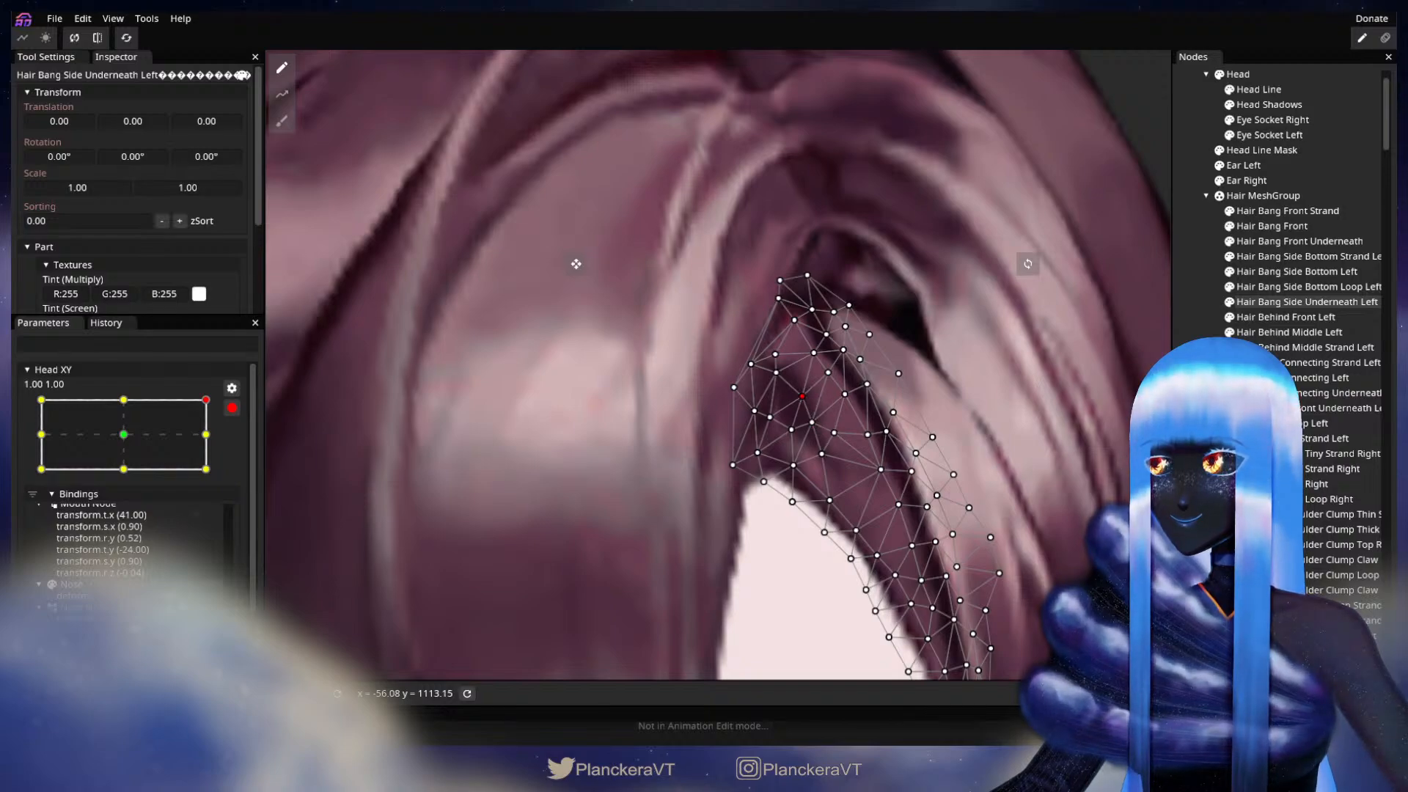
left_click(952, 446)
Step: Preview the full head while sweeping disarmed Head XY to the opposite side, and arm it at -1.00, -1.00
scroll(939, 439, "down", 4)
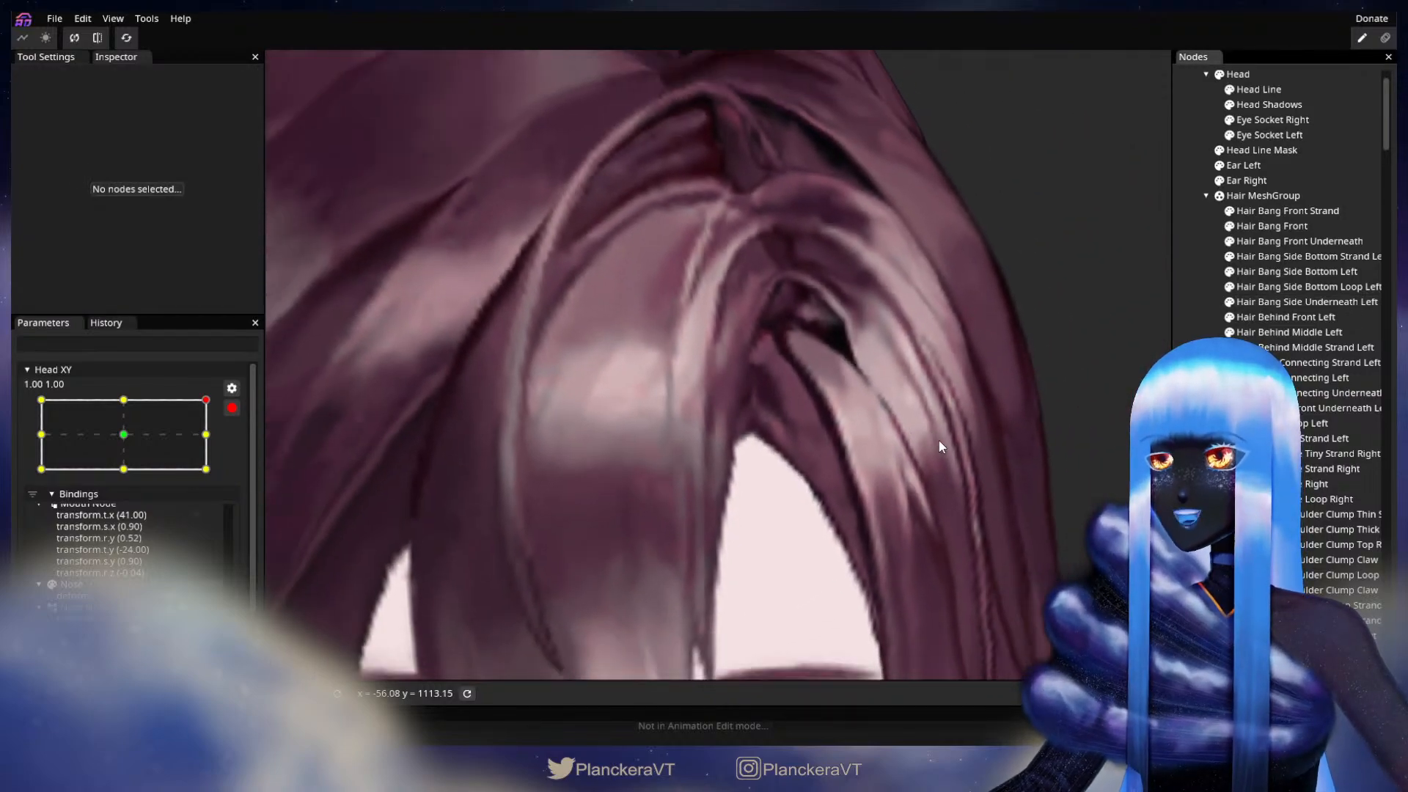
scroll(941, 435, "down", 5)
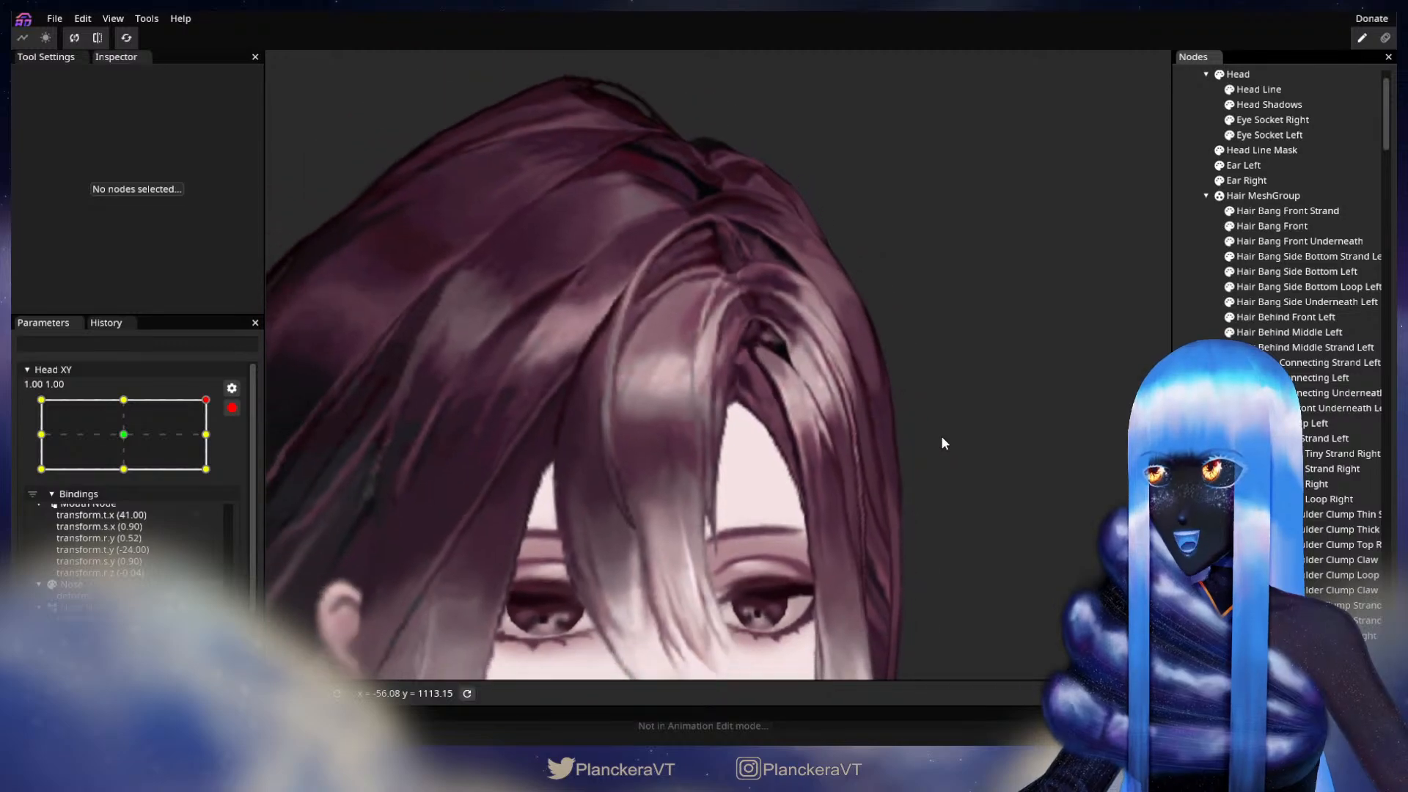
scroll(942, 434, "down", 5)
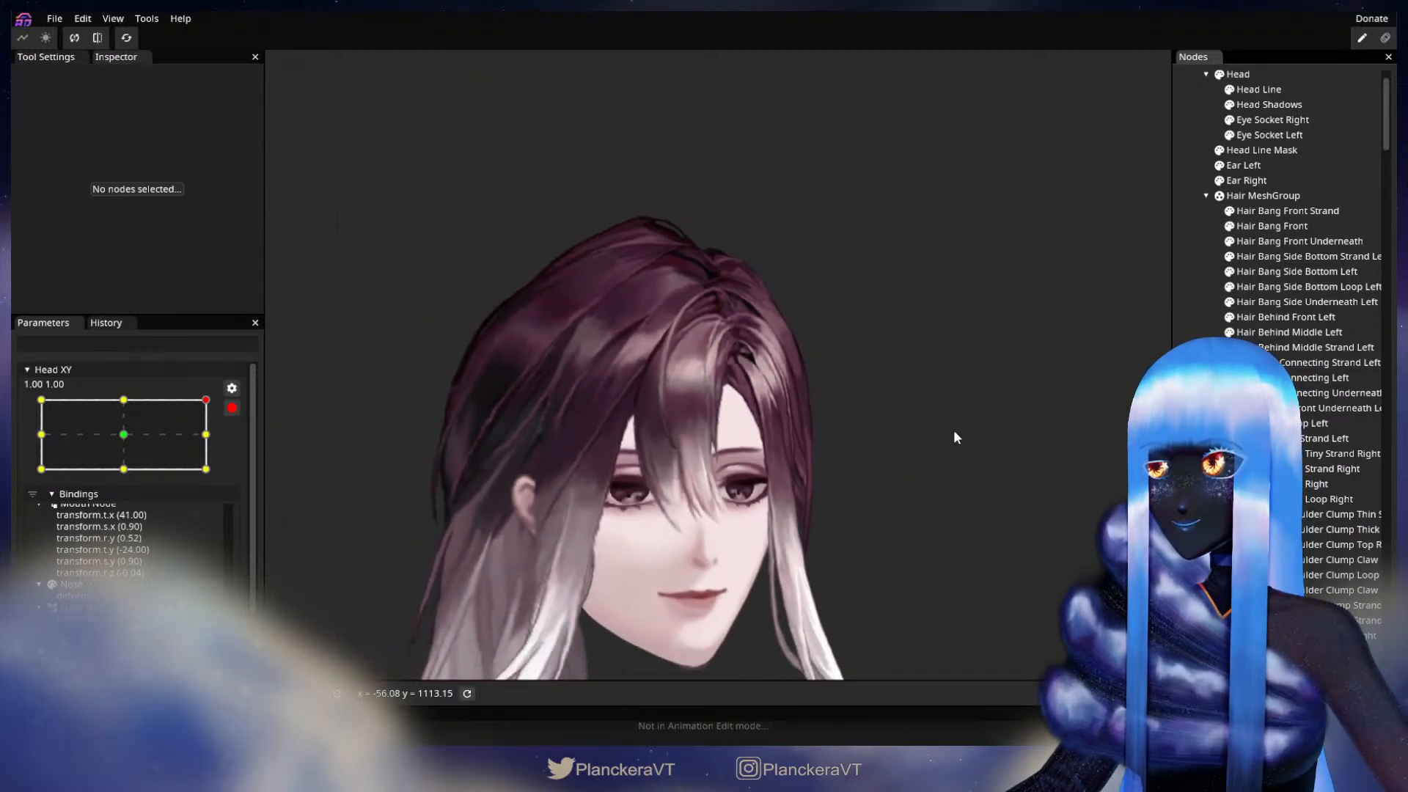
left_click(232, 408)
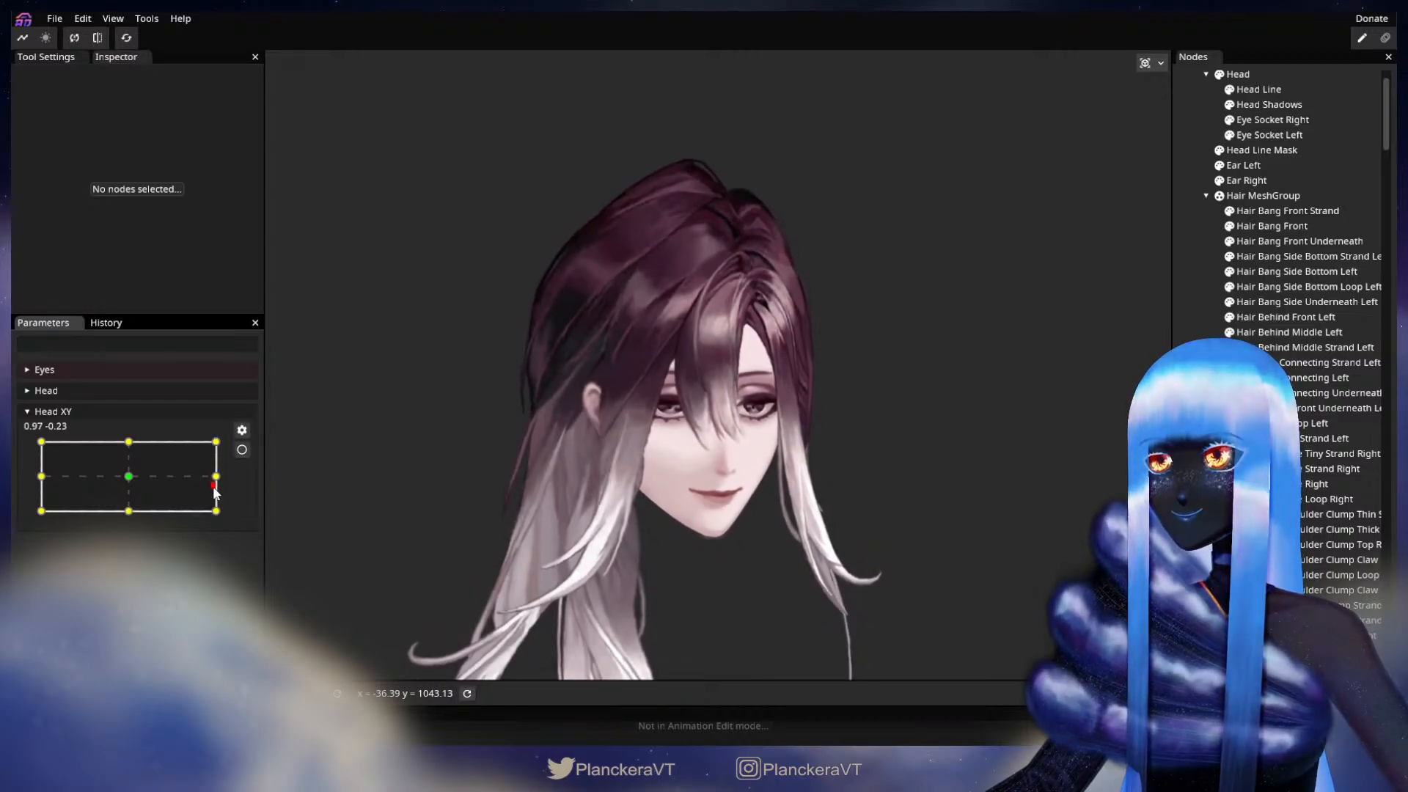
left_click_drag(200, 521, 35, 516)
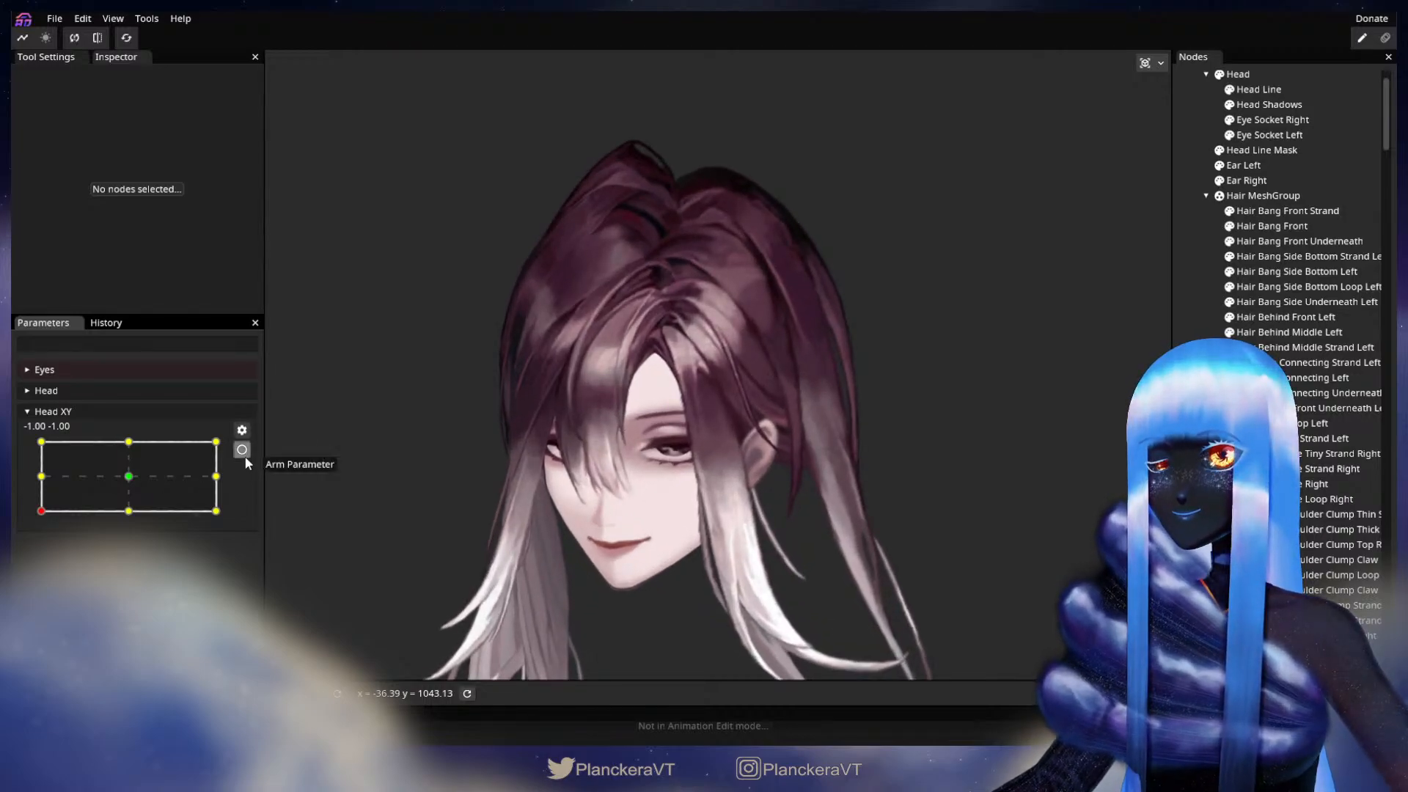
left_click(242, 450)
Step: Adjust the upper vertices of Hair Bang Front Underneath at the top of the forehead opening, and deselect the part
scroll(602, 428, "up", 5)
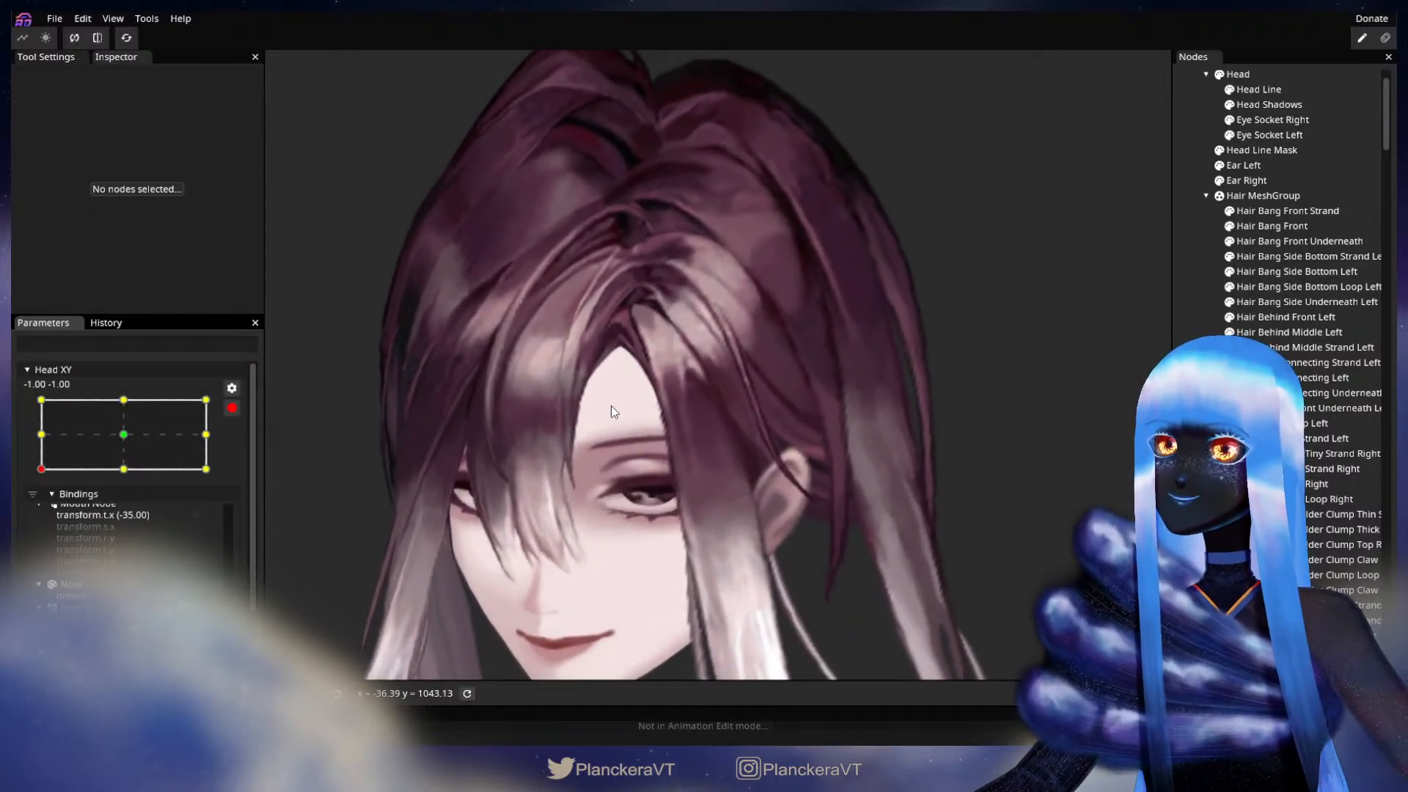
scroll(611, 406, "up", 6)
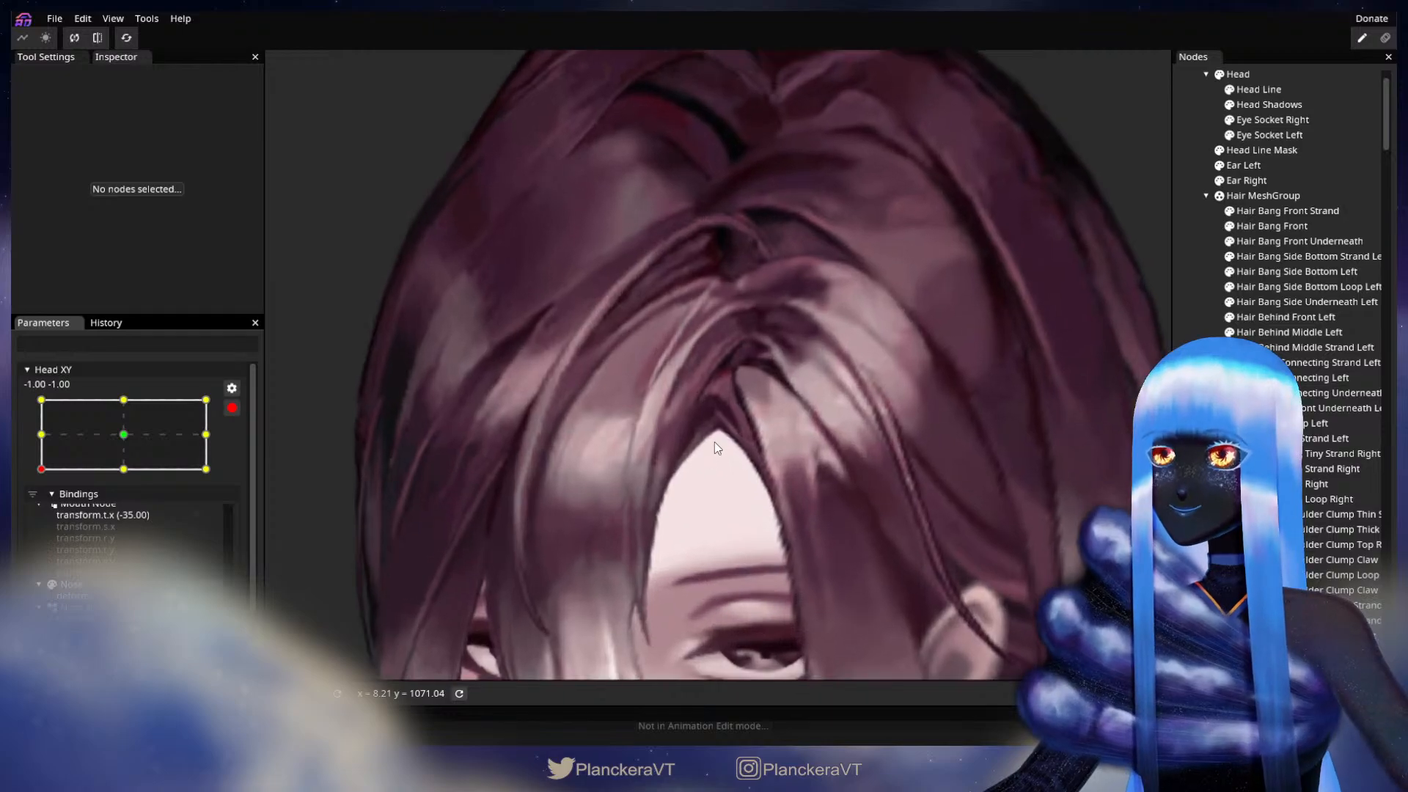
scroll(714, 442, "up", 6)
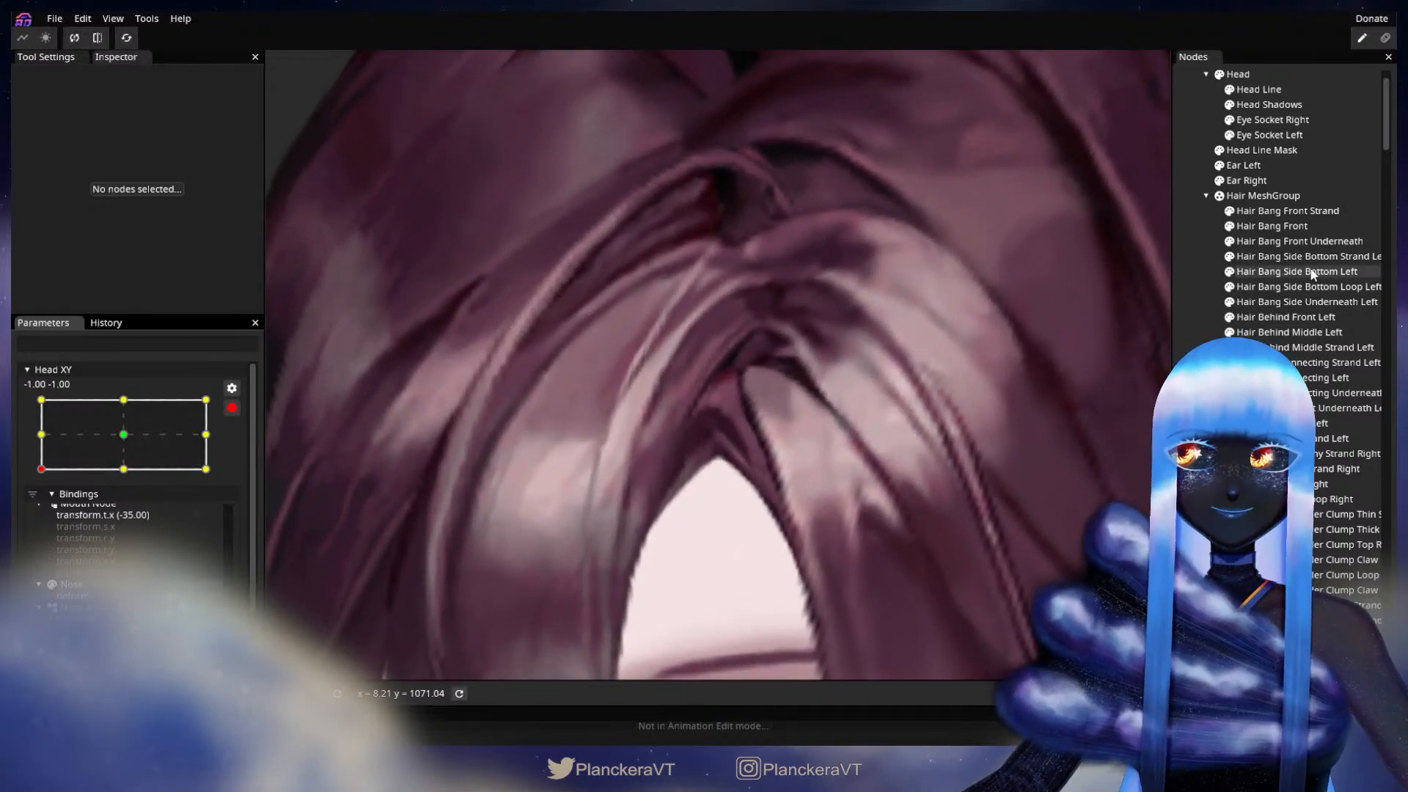
left_click(1300, 241)
left_click(691, 418)
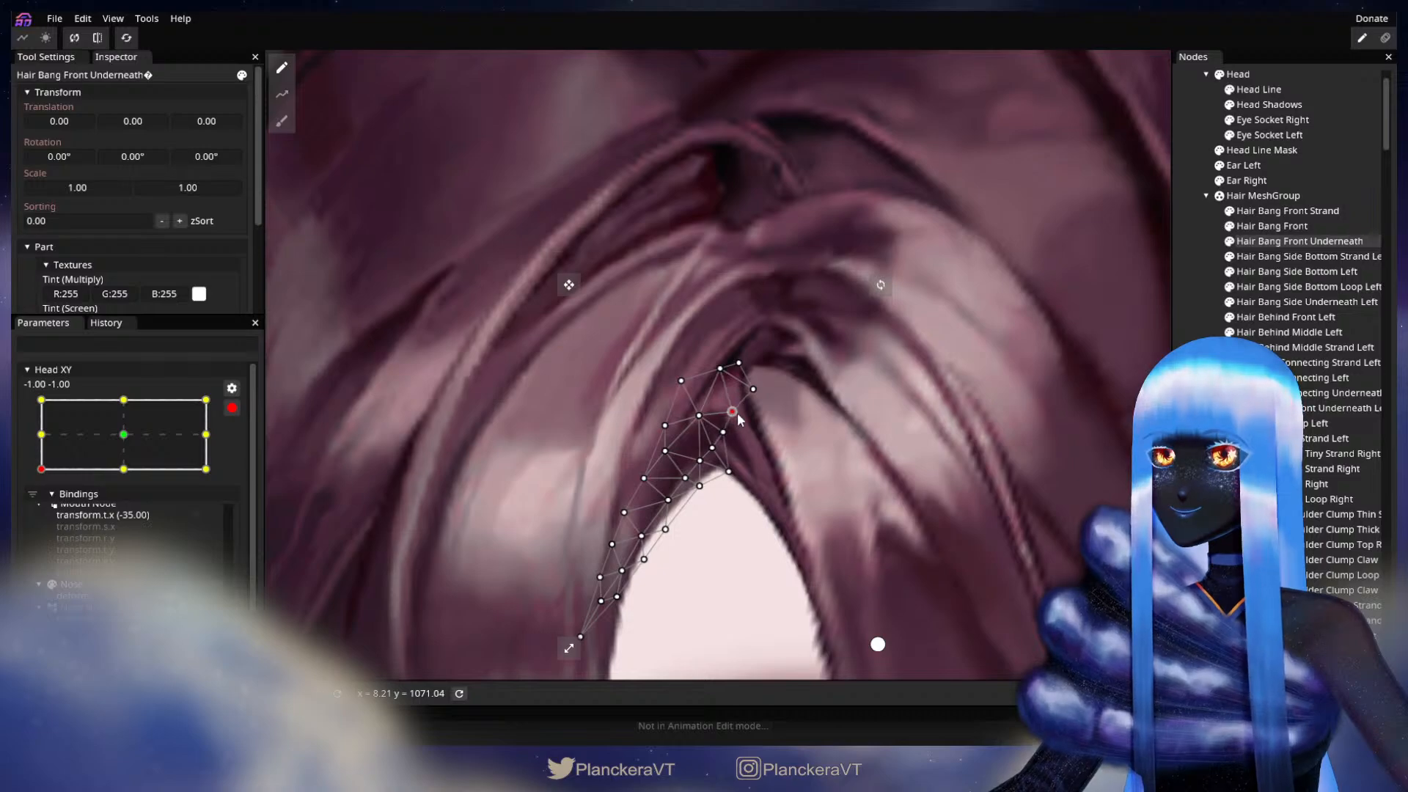
left_click(1015, 415)
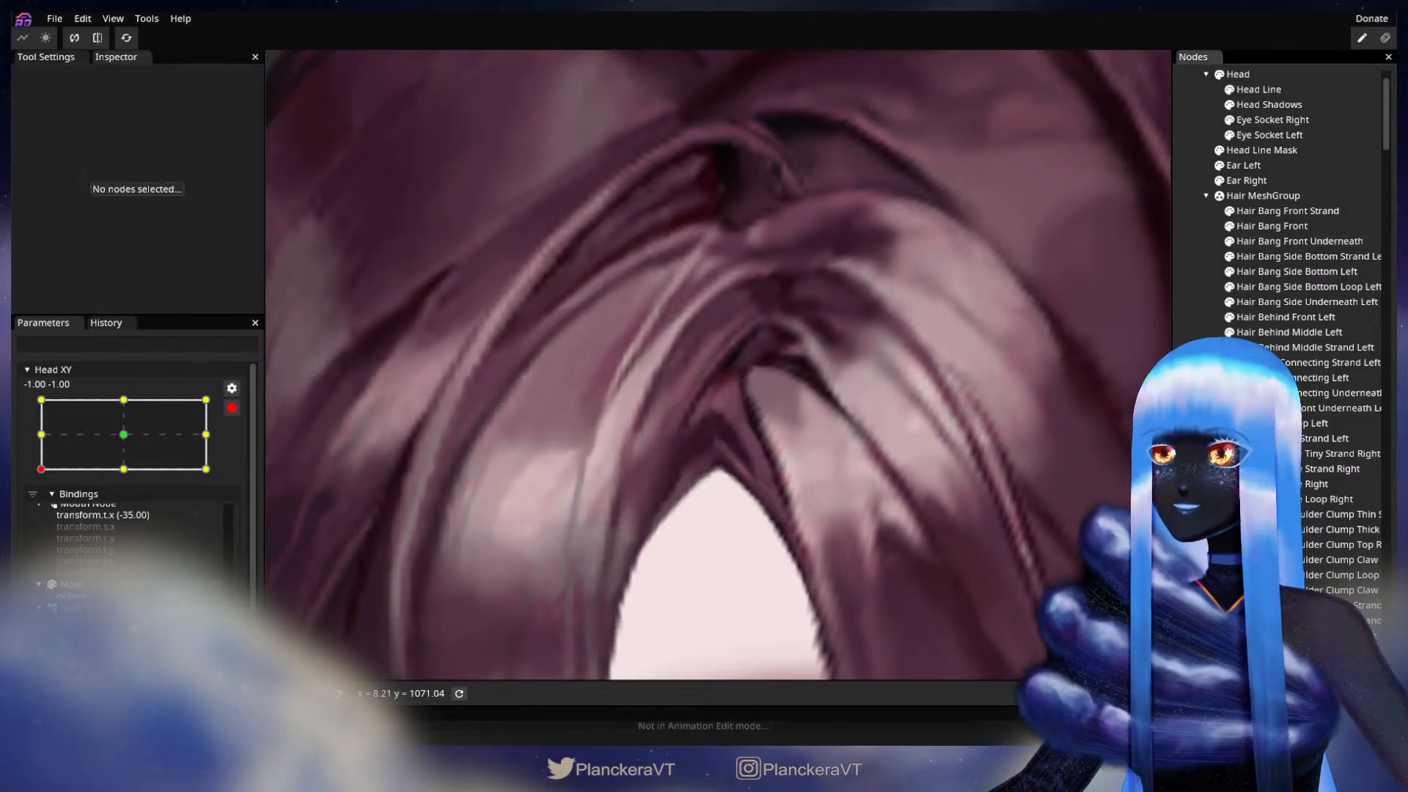
Step: Adjust the upper vertices of Hair Bang Side Underneath Left around the forehead peak, and deselect the part
scroll(822, 468, "down", 3)
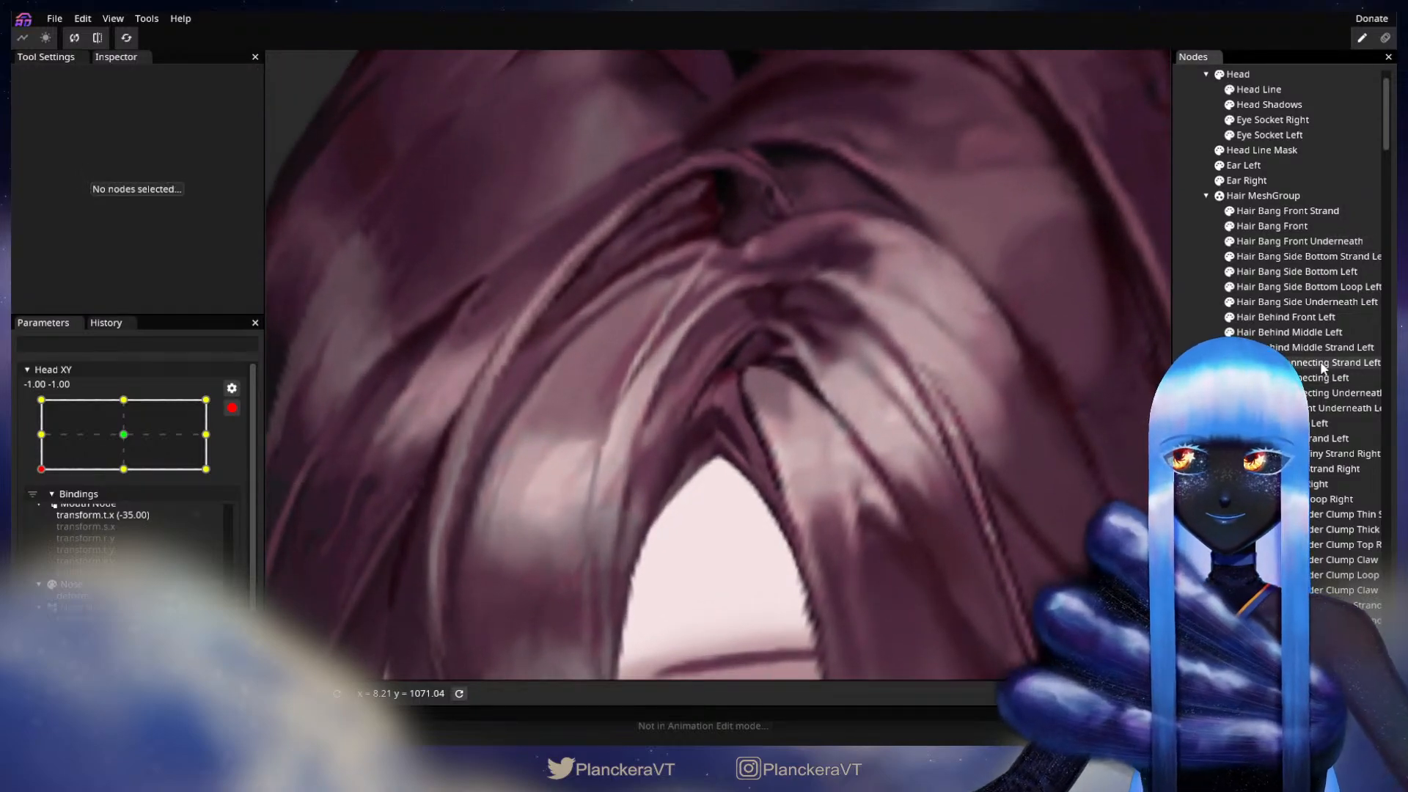
left_click(1306, 301)
scroll(734, 439, "up", 3)
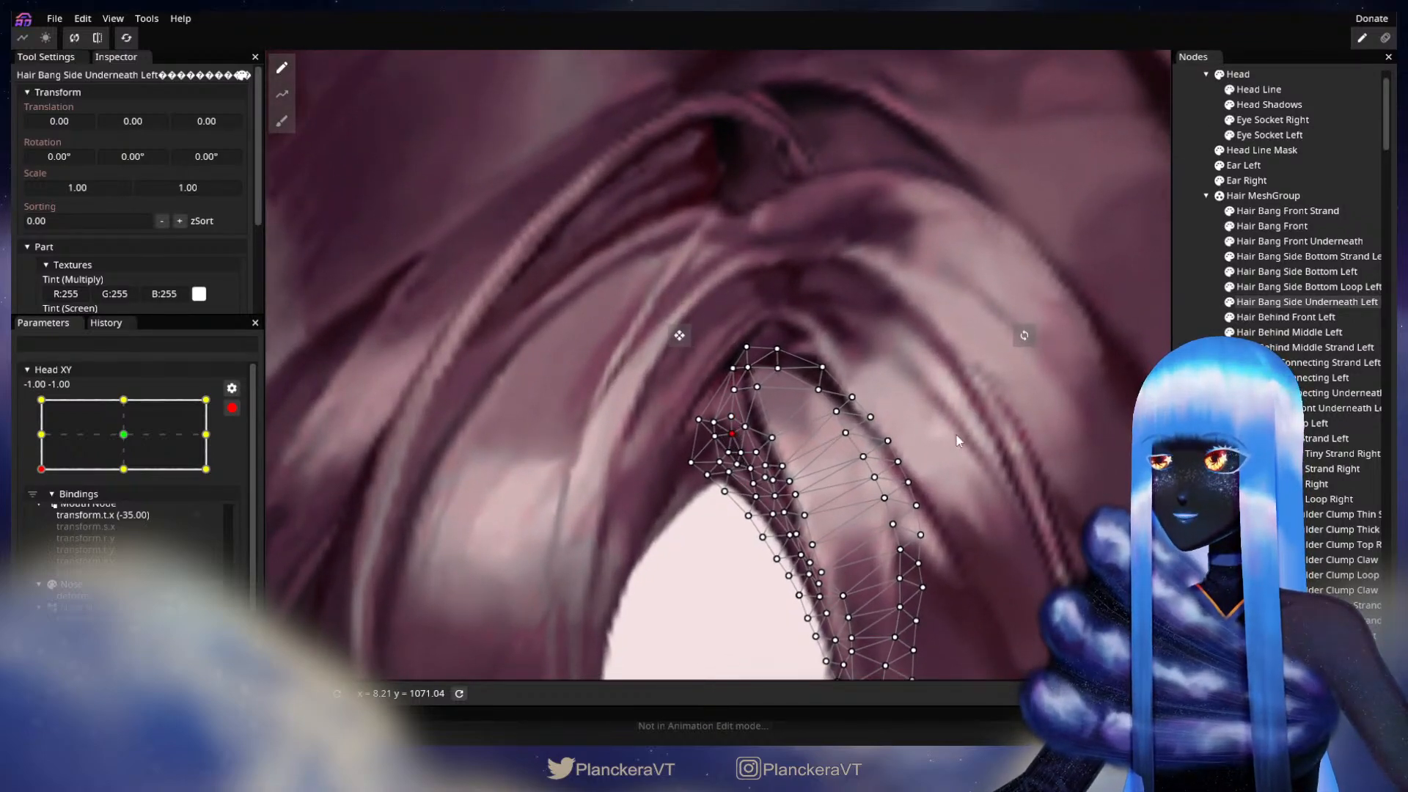
left_click(1198, 296)
Step: Preview the whole head while moving disarmed Head XY around its lower corner, and re-arm it at -1.00, -1.00
scroll(1021, 383, "down", 2)
scroll(966, 457, "down", 5)
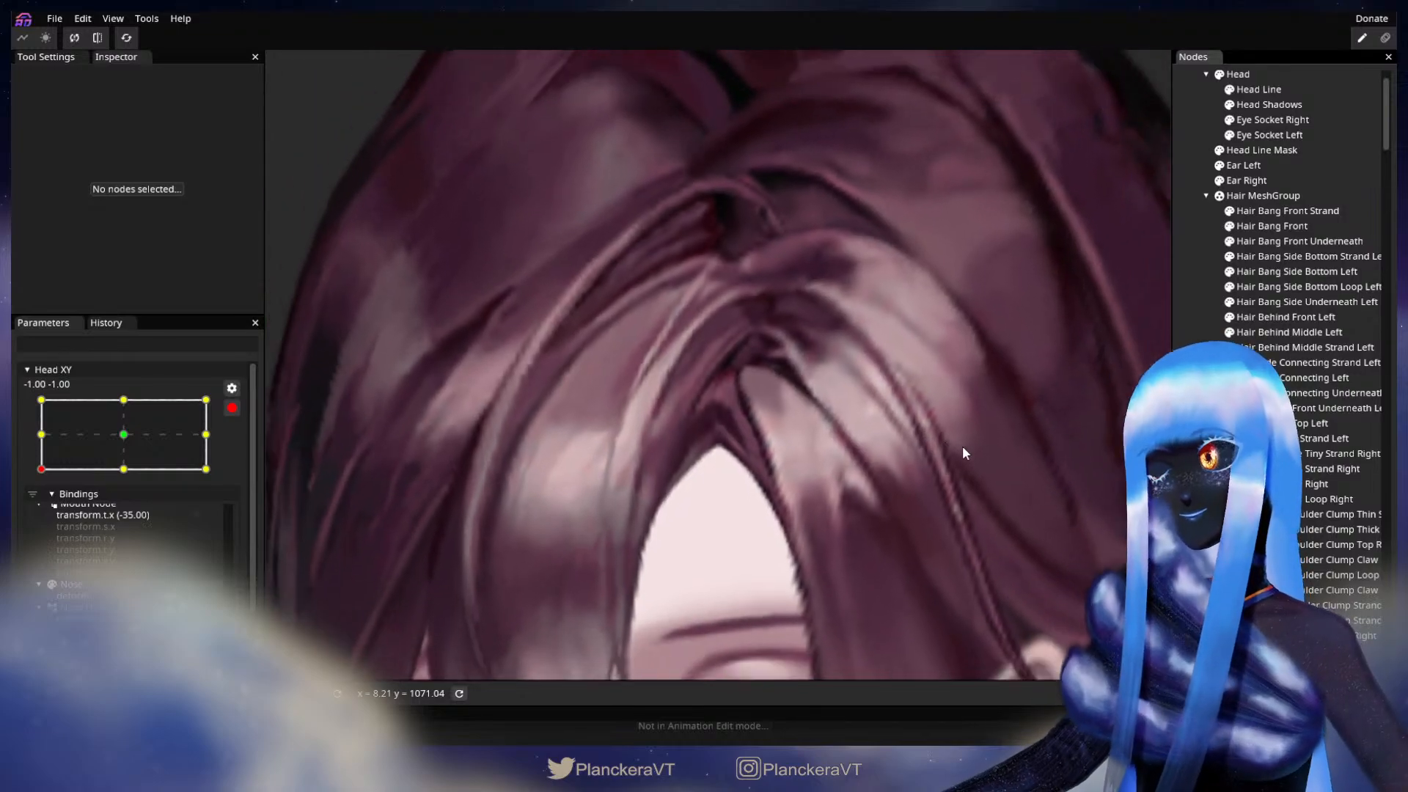
scroll(939, 469, "down", 4)
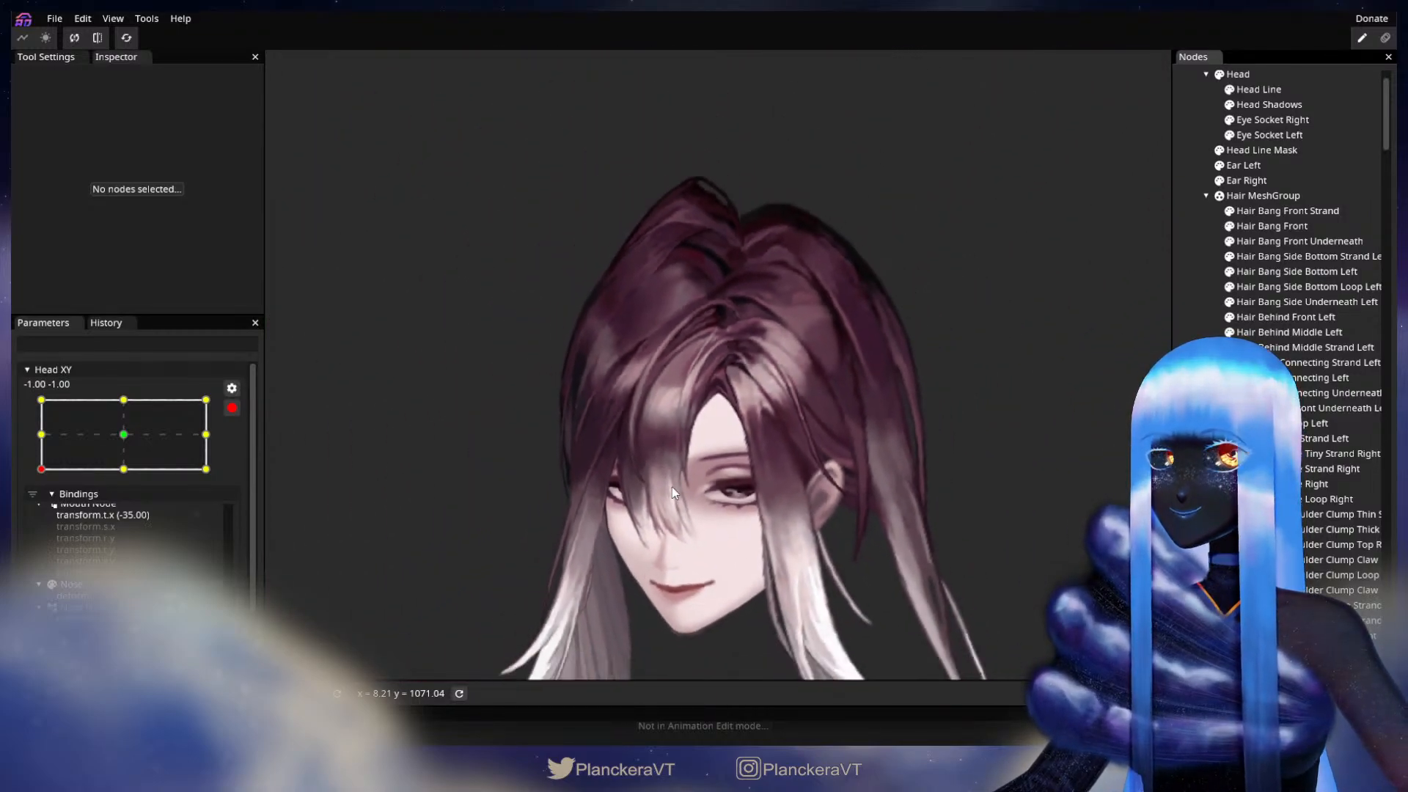
left_click(232, 408)
mouse_move(43, 517)
left_mouse_down()
mouse_move(219, 515)
mouse_move(24, 534)
left_mouse_up()
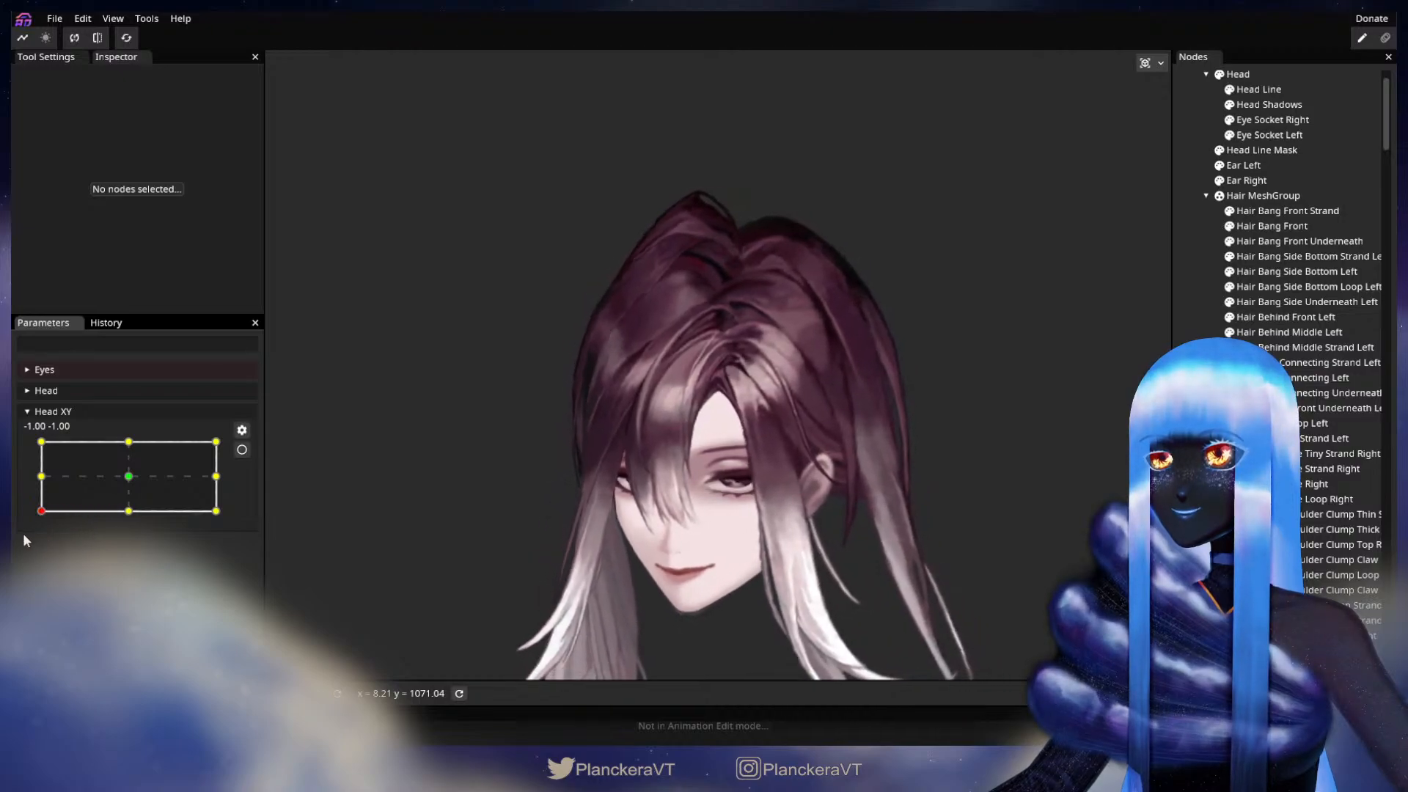
left_click(241, 449)
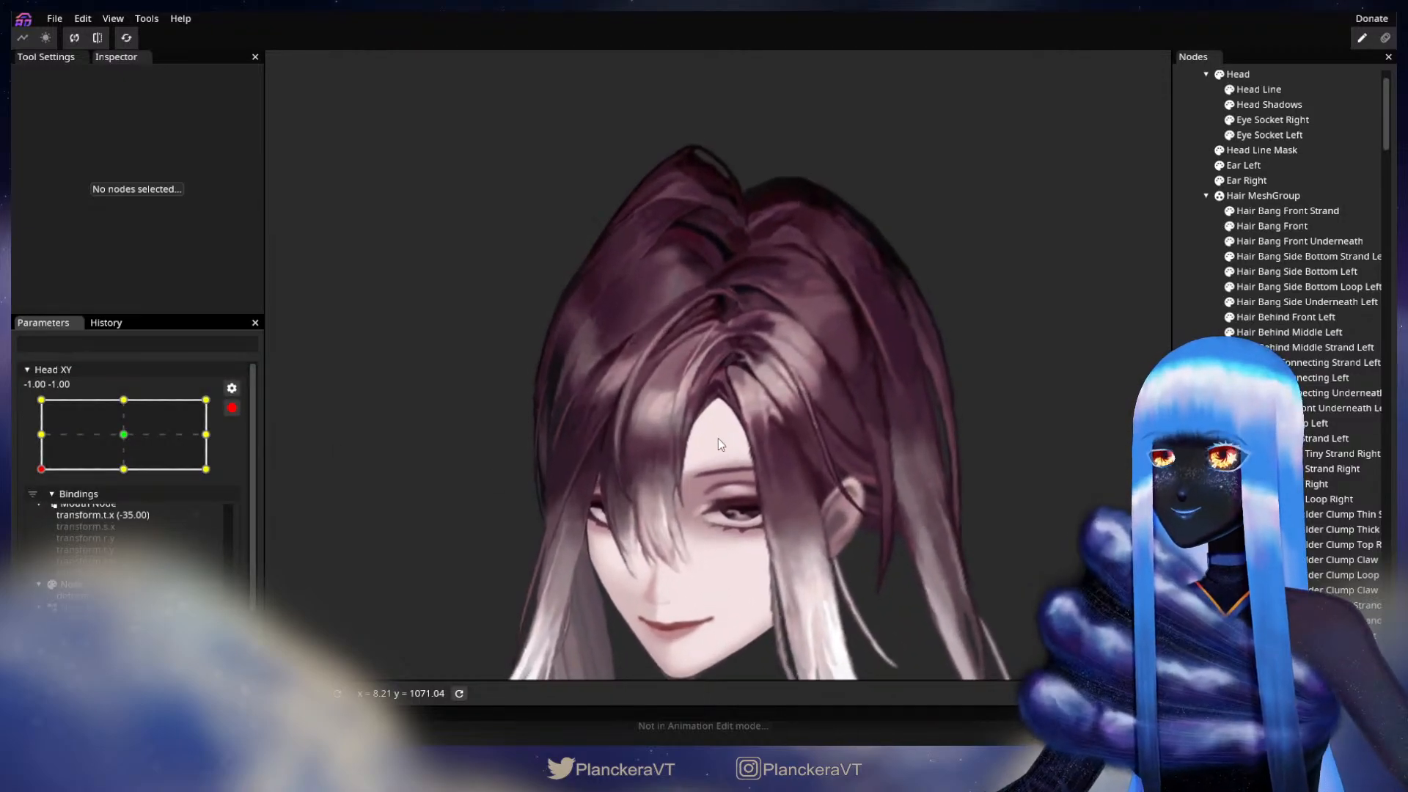
Step: Adjust the upper vertices of Hair Bang Front Underneath and Hair Bang Side Underneath Left around the forehead peak, and deselect the part
scroll(636, 470, "up", 3)
scroll(666, 461, "up", 5)
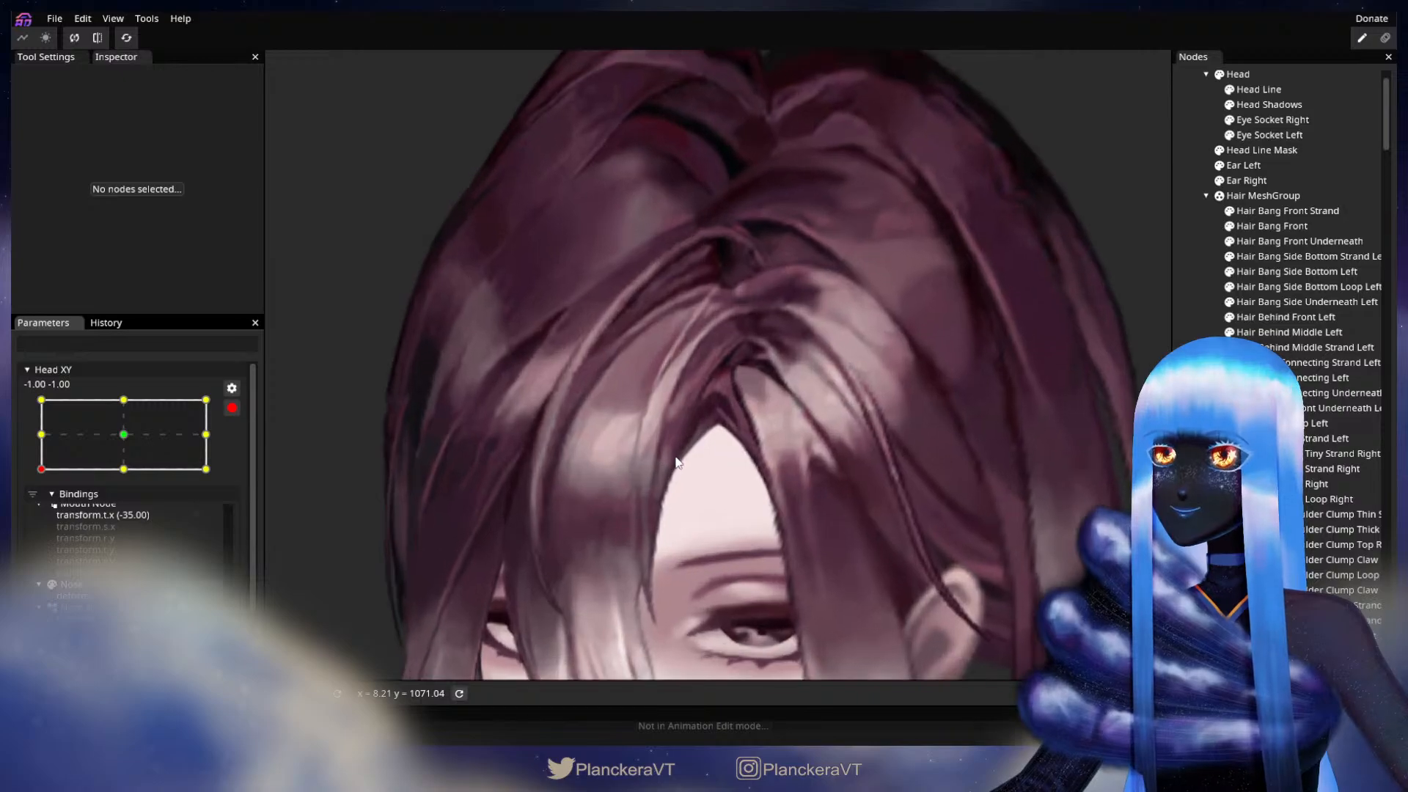
scroll(746, 471, "up", 4)
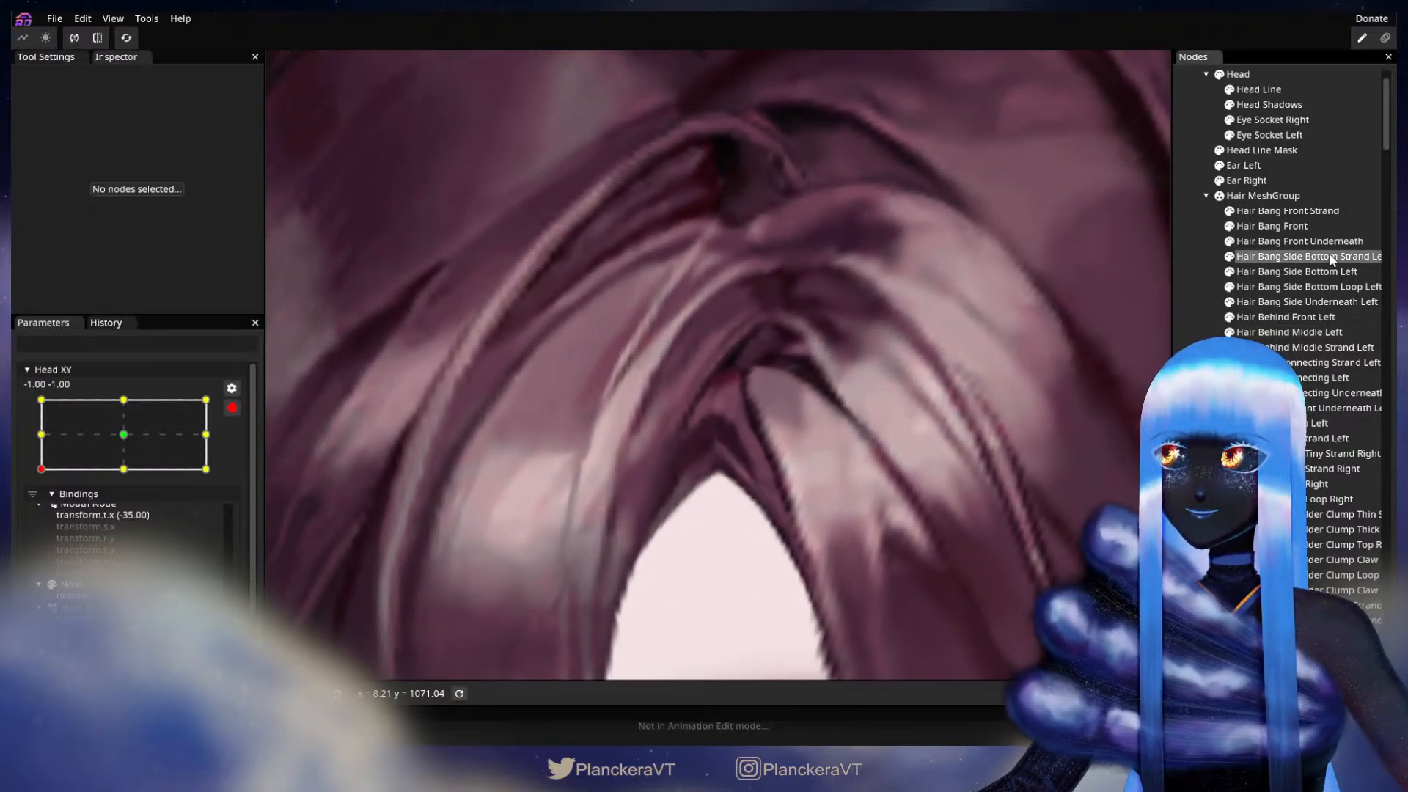
left_click(1305, 257)
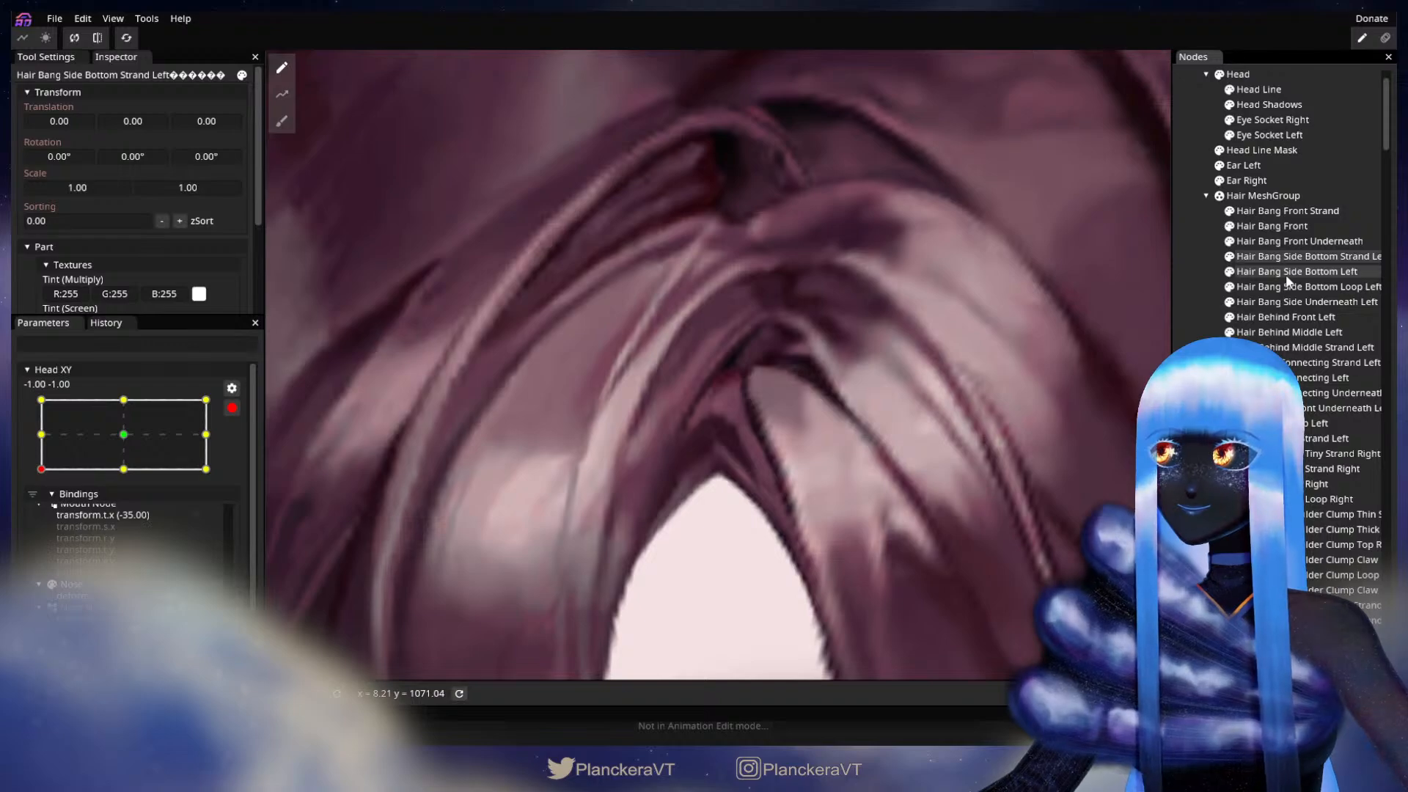
left_click(1293, 241)
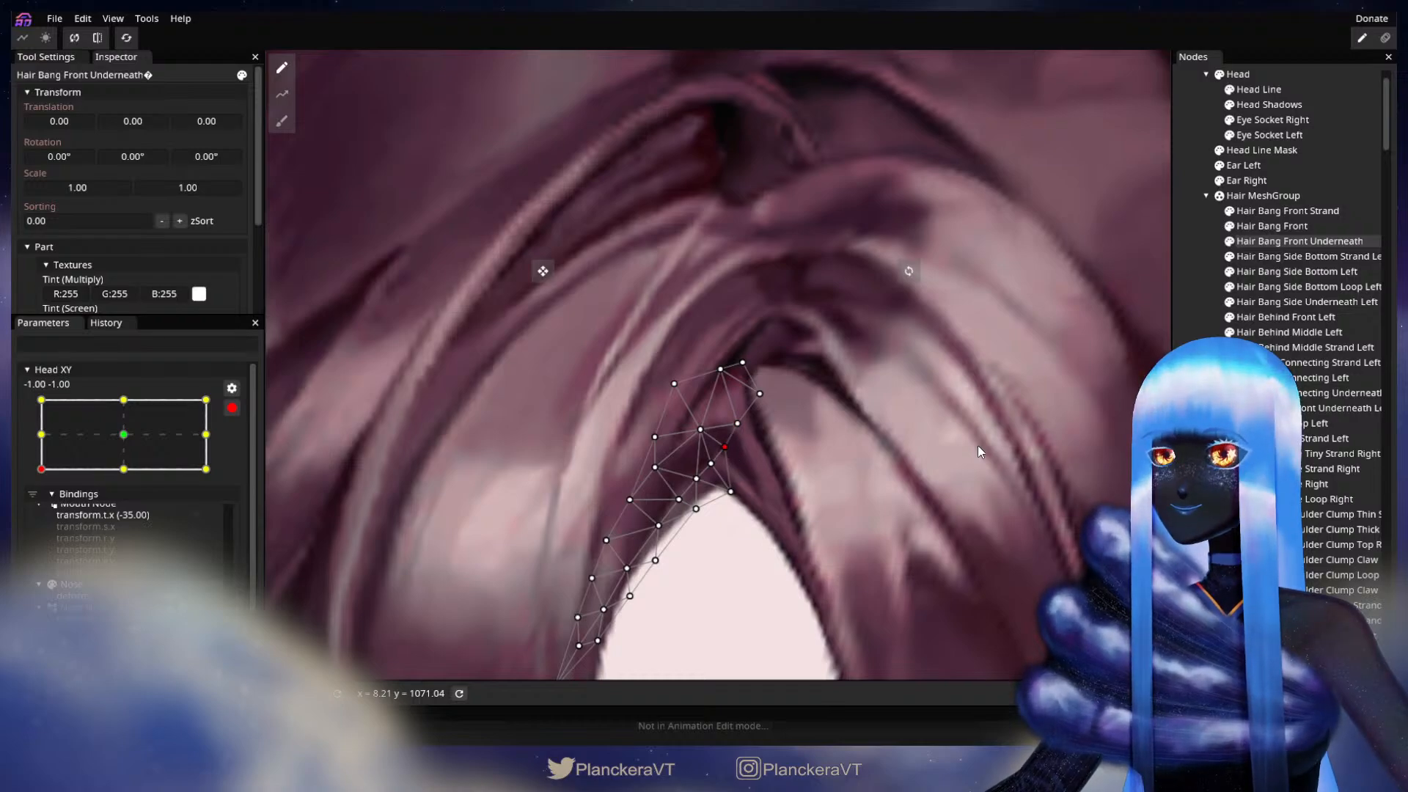
left_click_drag(928, 448, 898, 410)
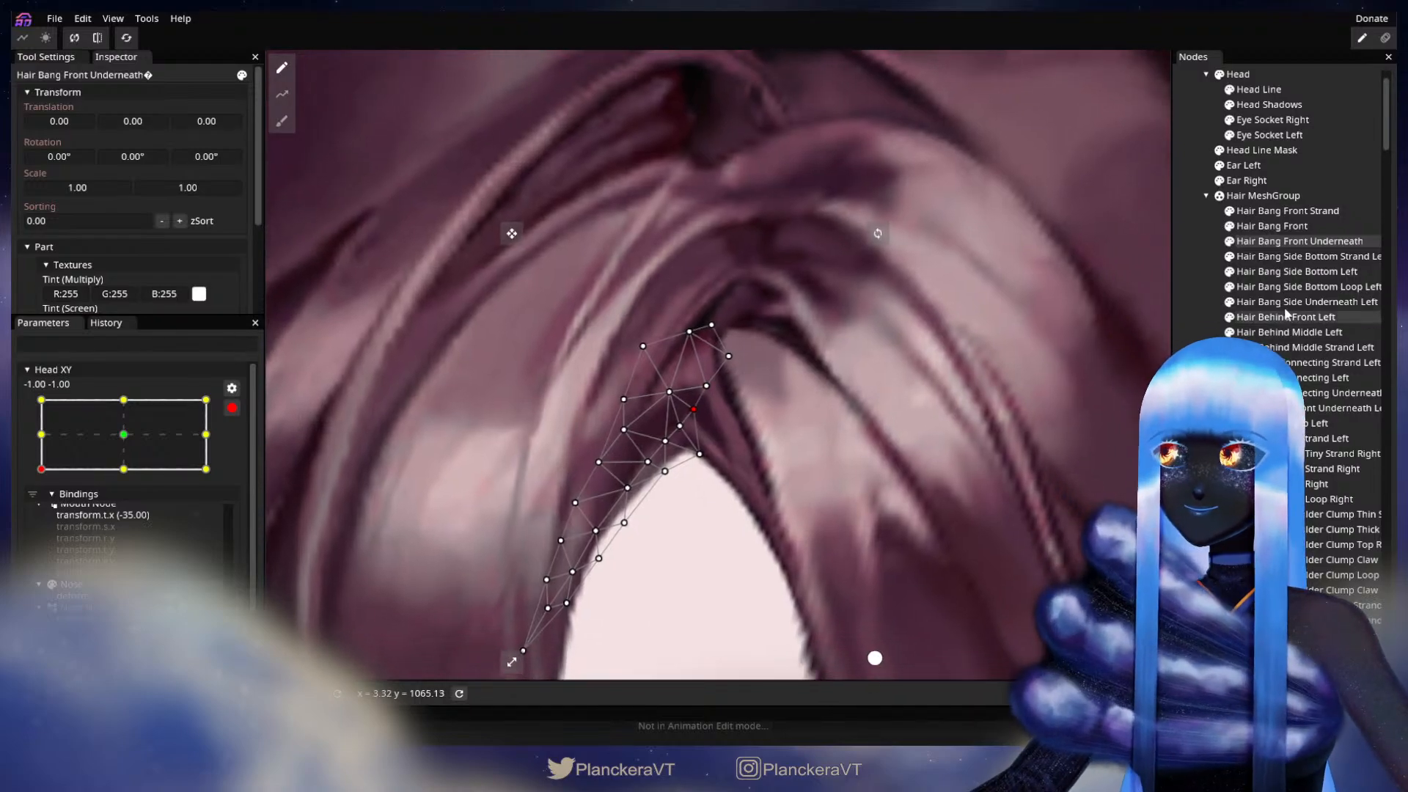
left_click(1304, 302)
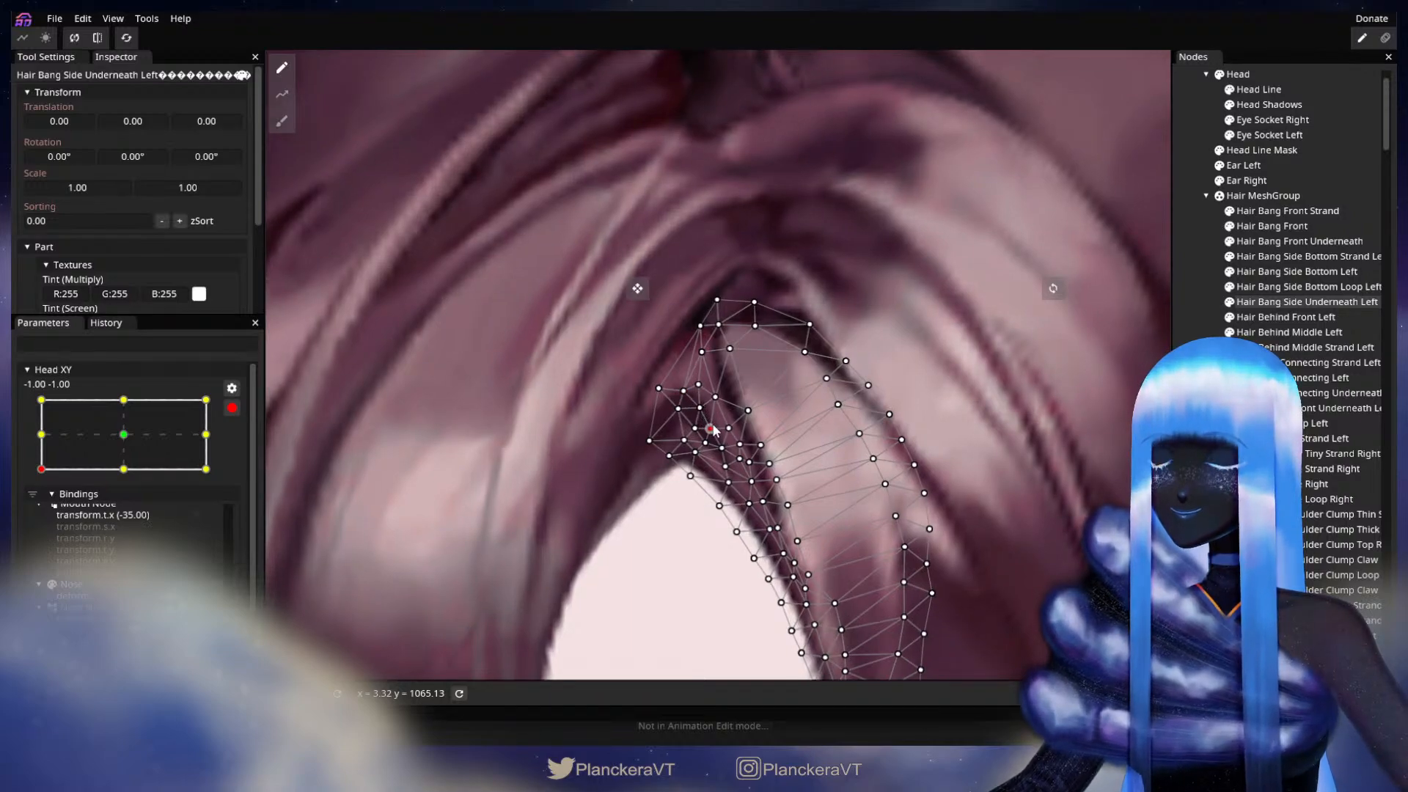
left_click(1050, 436)
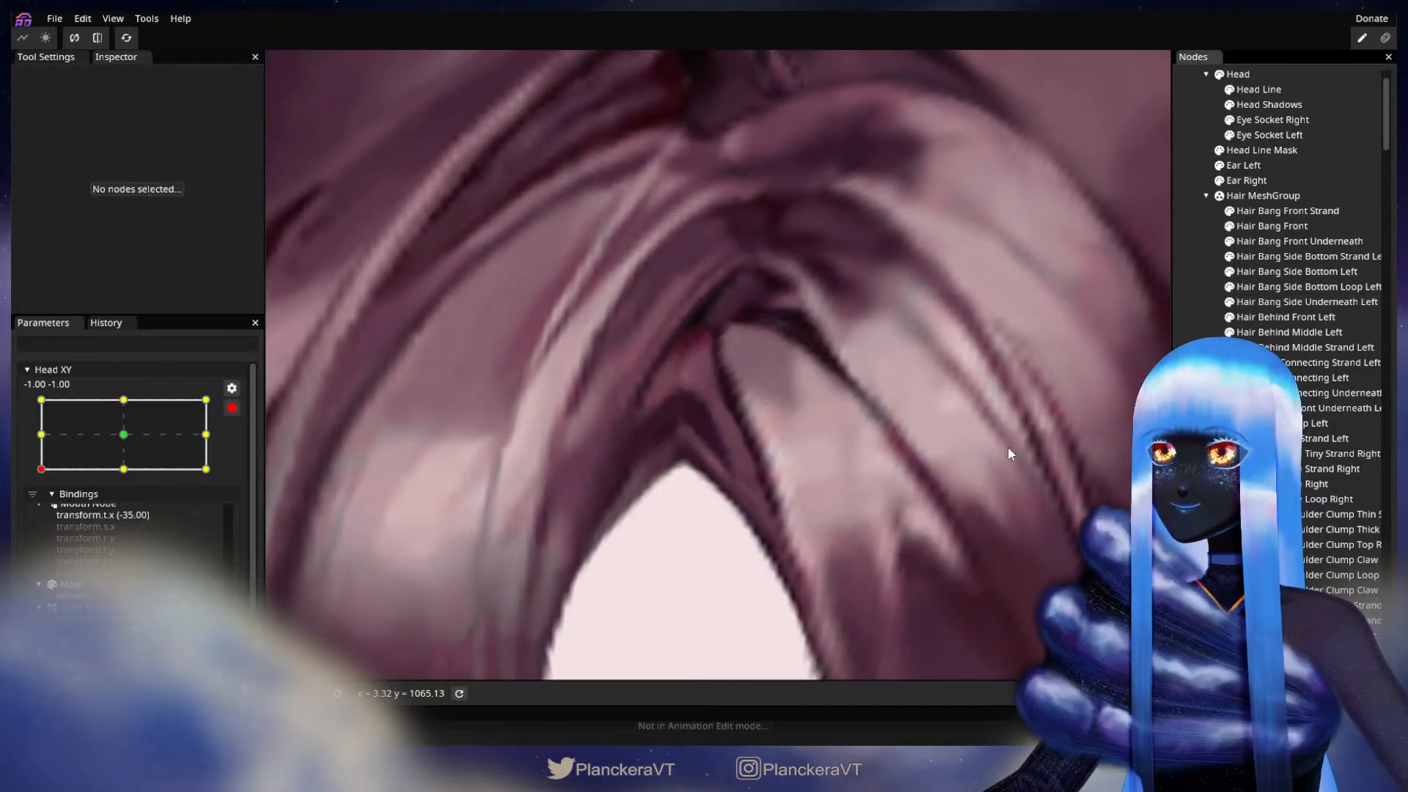
Step: Preview the whole head while moving disarmed Head XY around its lower corner, and arm it again at -1.00, -1.00
scroll(827, 509, "down", 4)
scroll(833, 509, "down", 5)
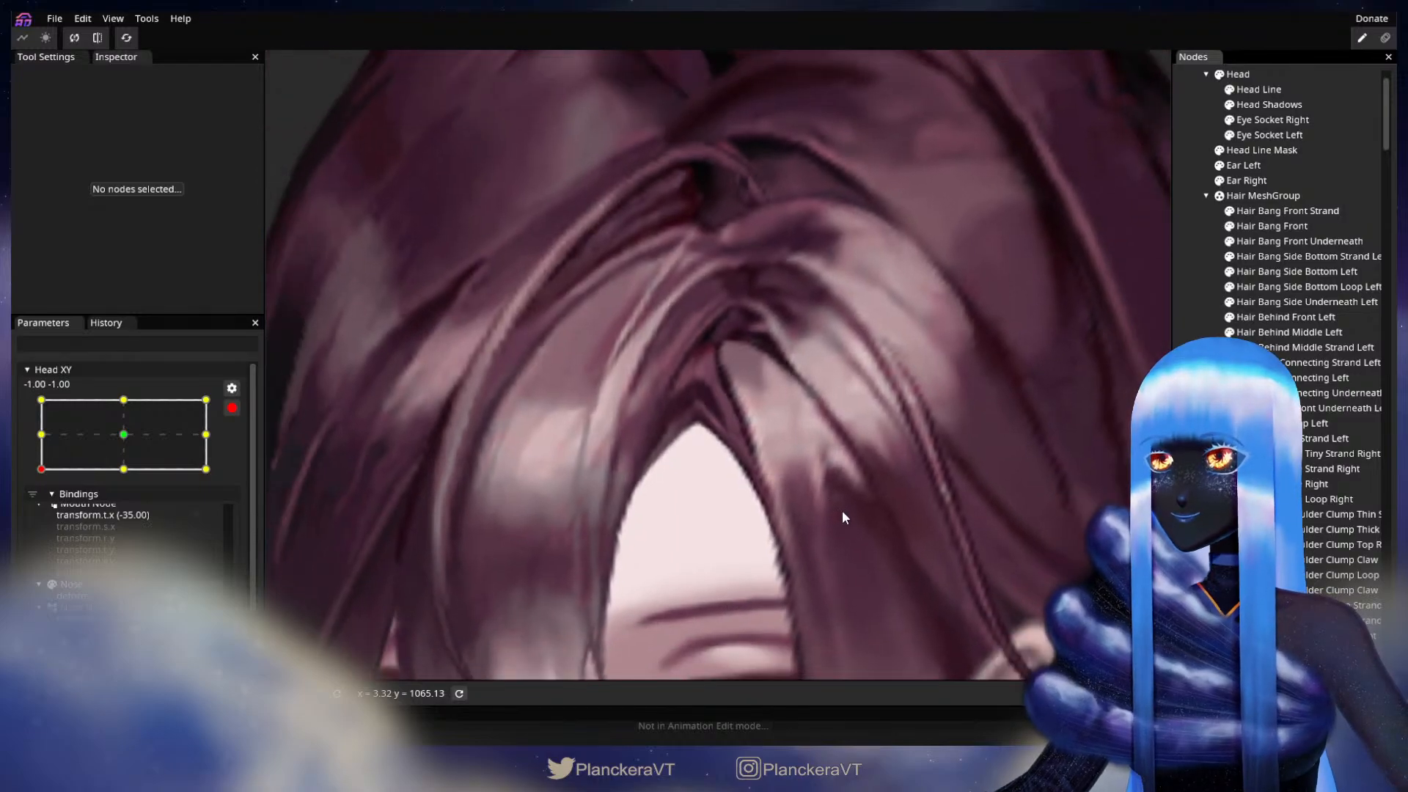
scroll(847, 510, "down", 5)
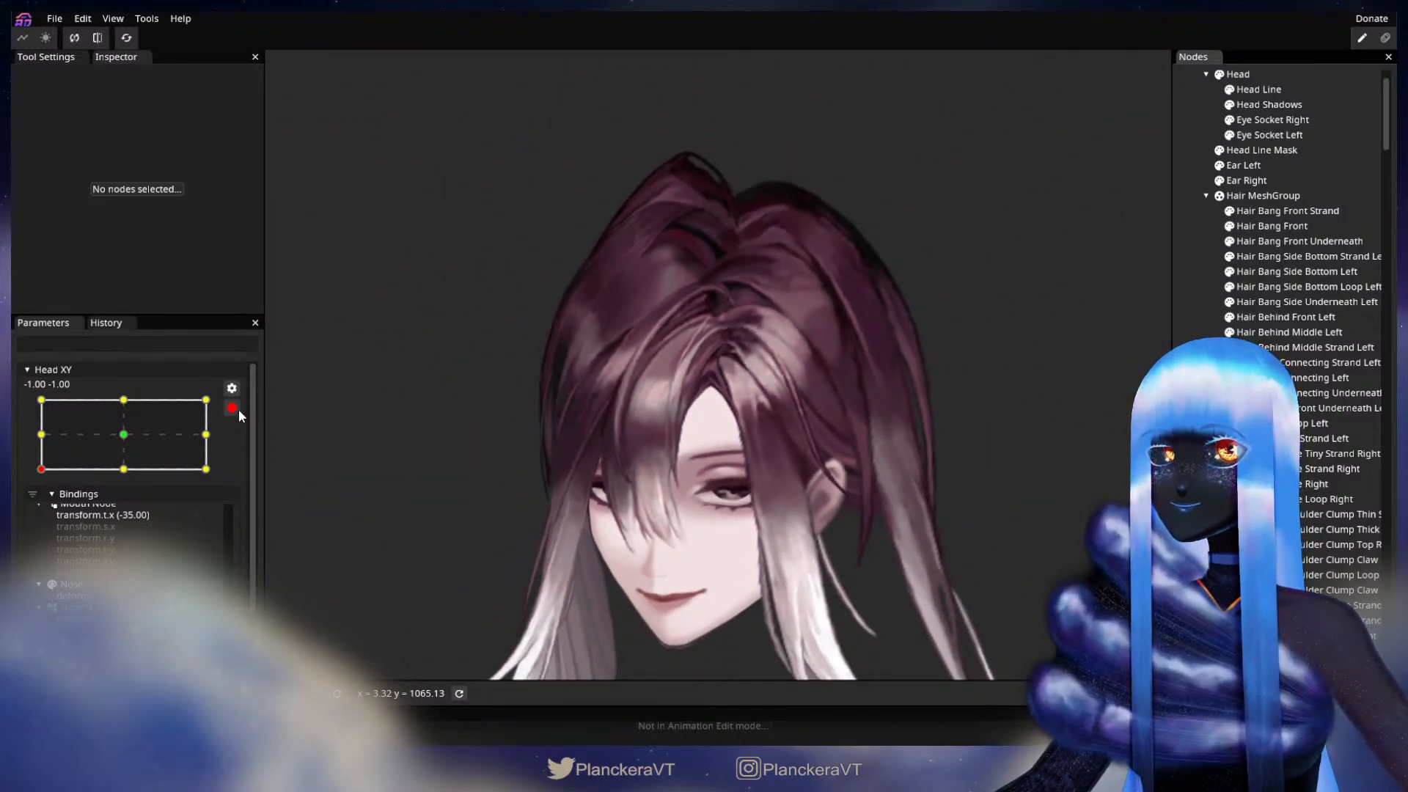
left_click(233, 408)
mouse_move(37, 513)
left_mouse_down()
mouse_move(33, 477)
mouse_move(30, 515)
mouse_move(156, 521)
mouse_move(42, 523)
left_mouse_up()
left_click(242, 450)
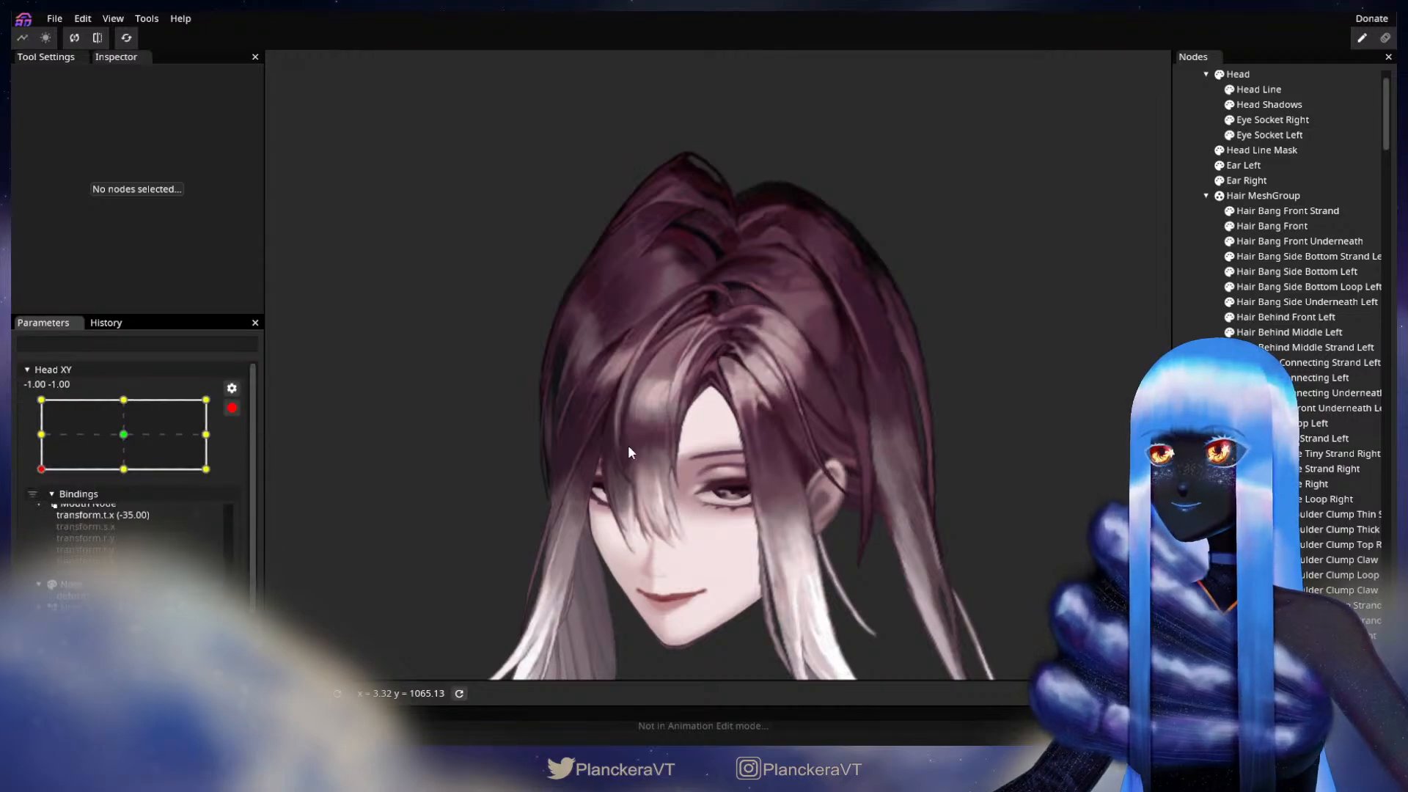
Step: Refine the upper outer vertices of Hair Bang Front Underneath beside the forehead opening, and deselect the part
scroll(700, 398, "up", 4)
scroll(700, 398, "up", 5)
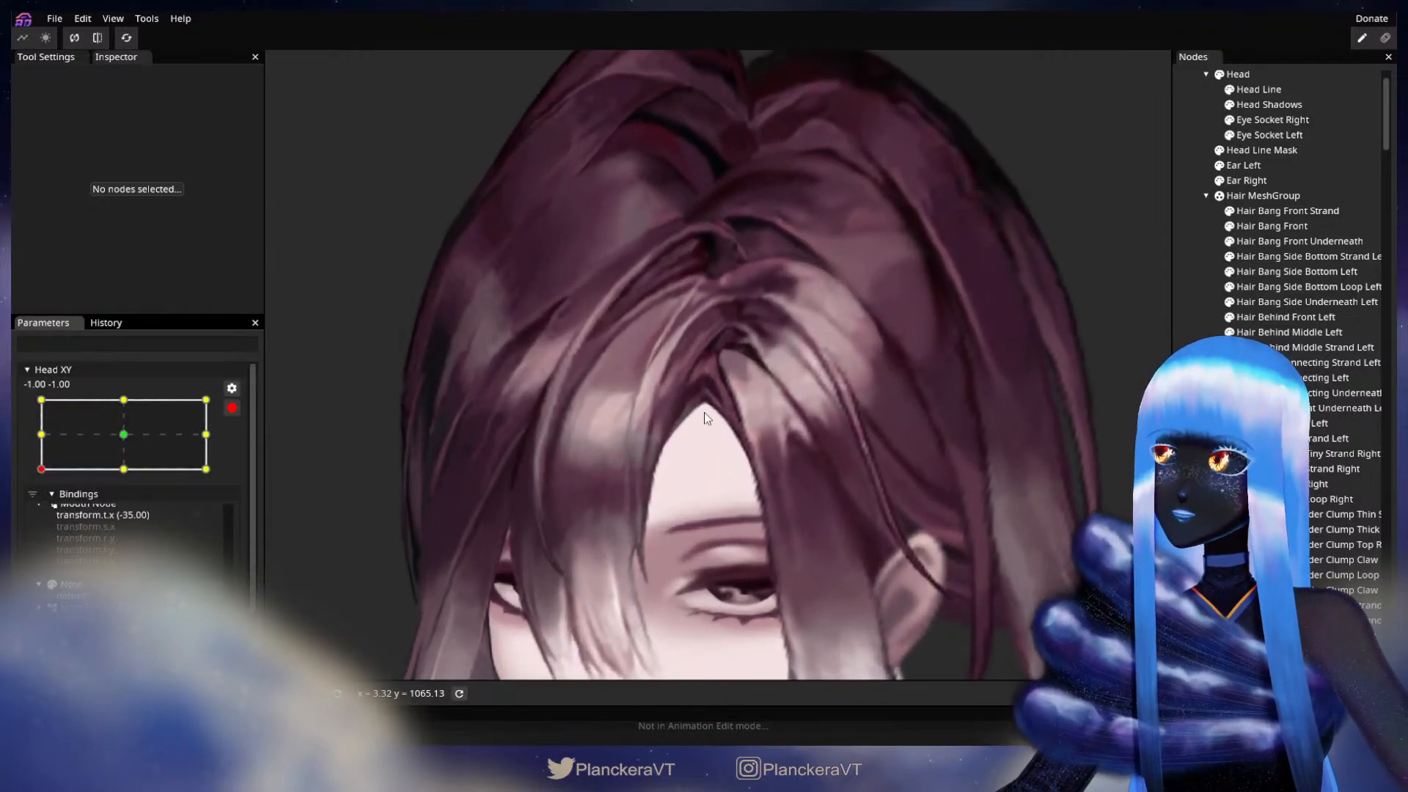
scroll(716, 418, "up", 3)
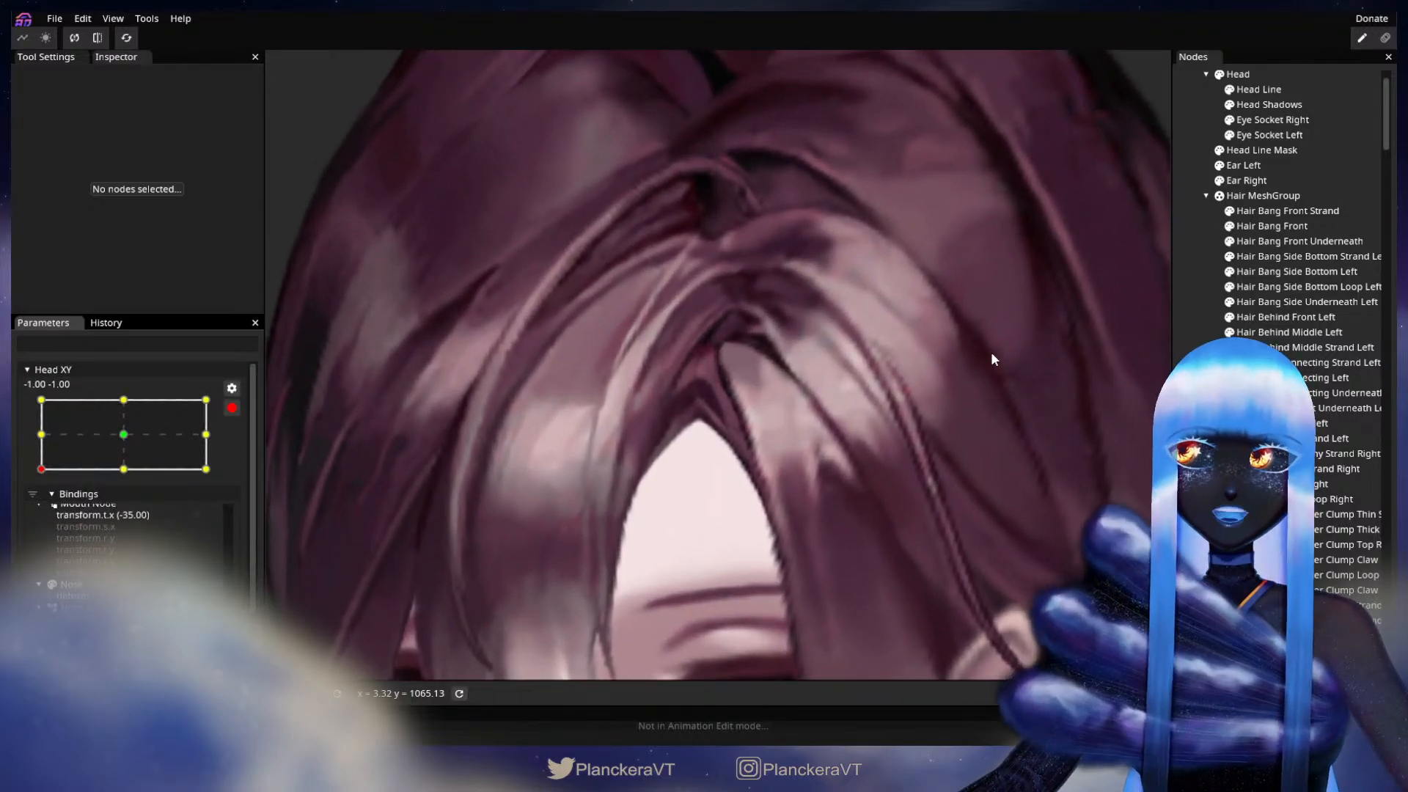
left_click(1306, 242)
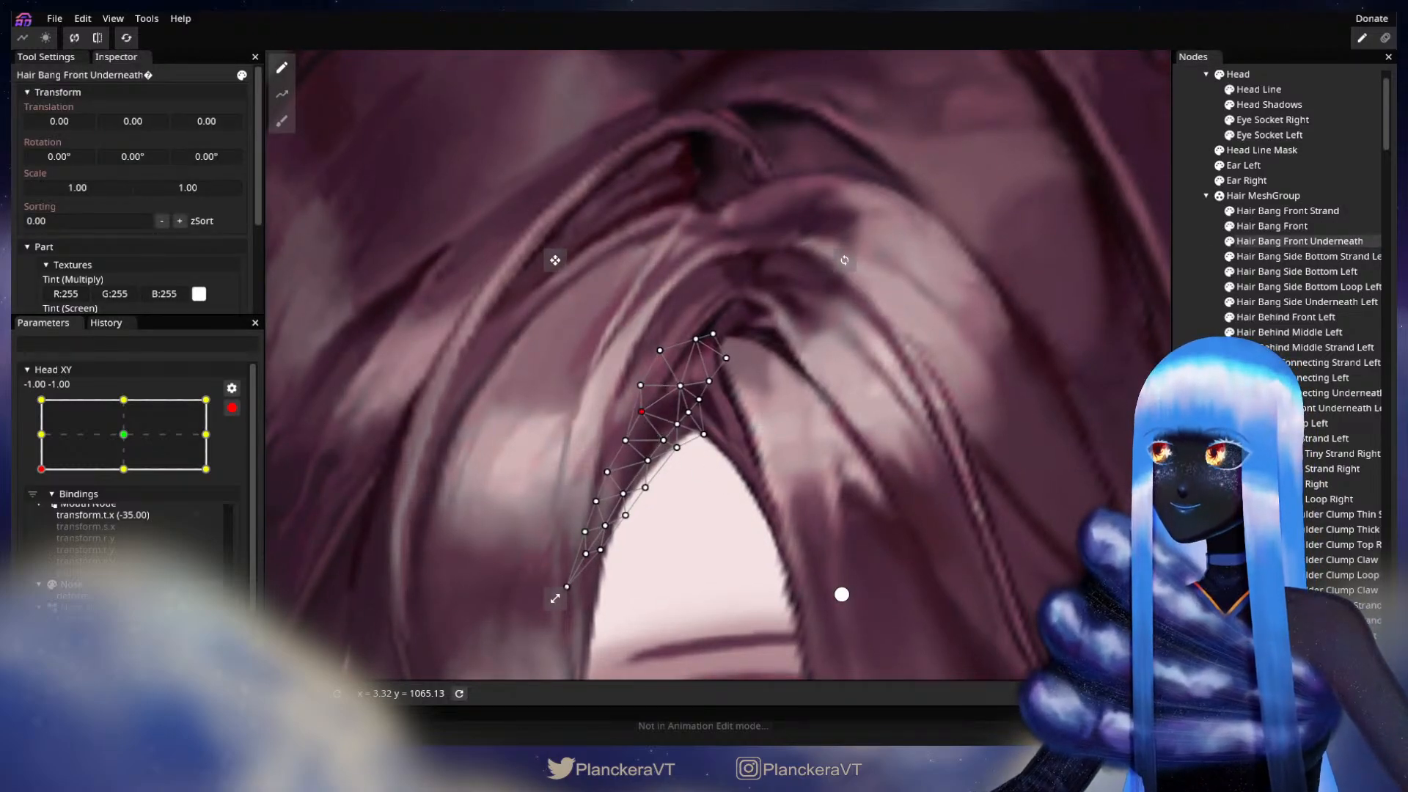
left_click(842, 594)
Step: Preview the whole head while moving disarmed Head XY from the lower to the upper corner, and arm it at -1.00, 1.00
scroll(820, 485, "down", 5)
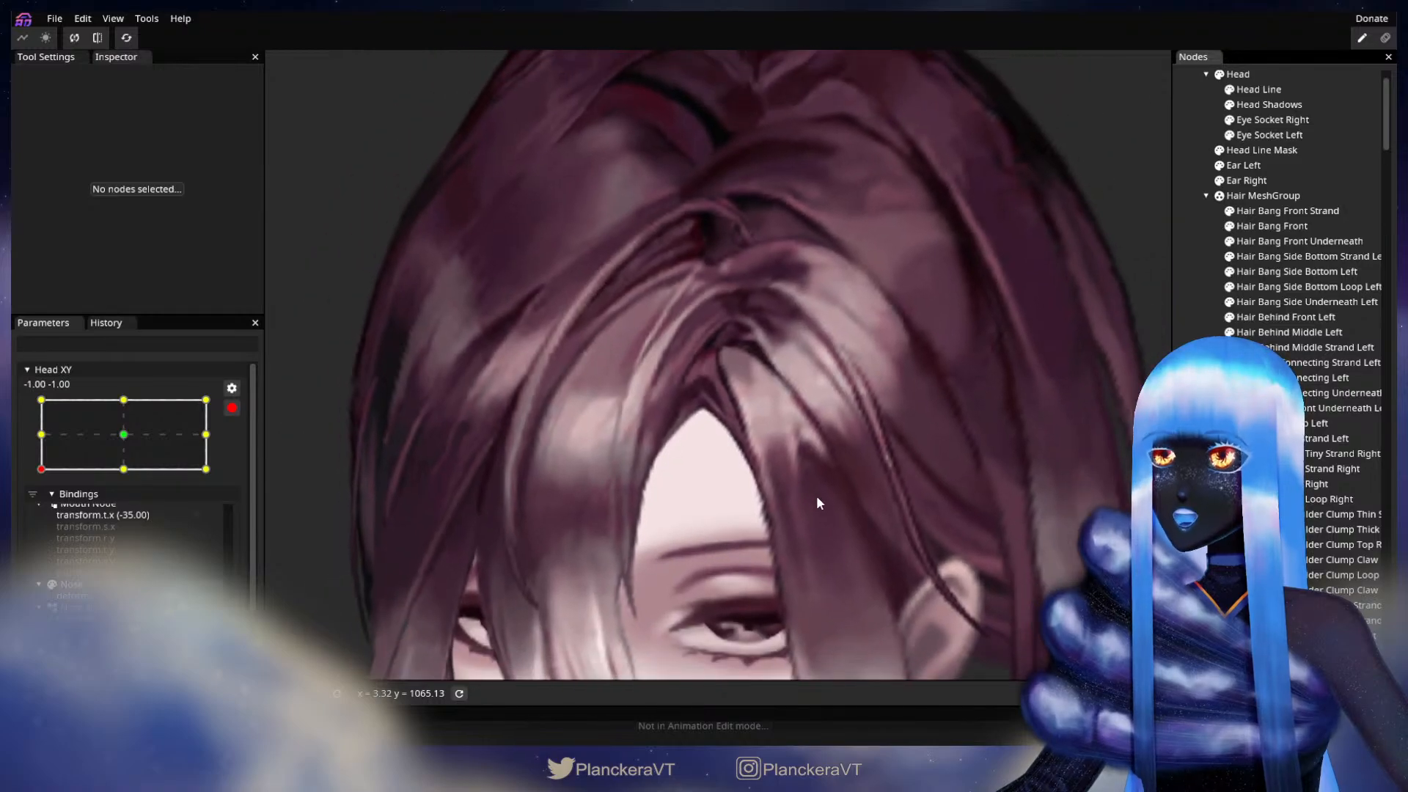
scroll(816, 495, "down", 5)
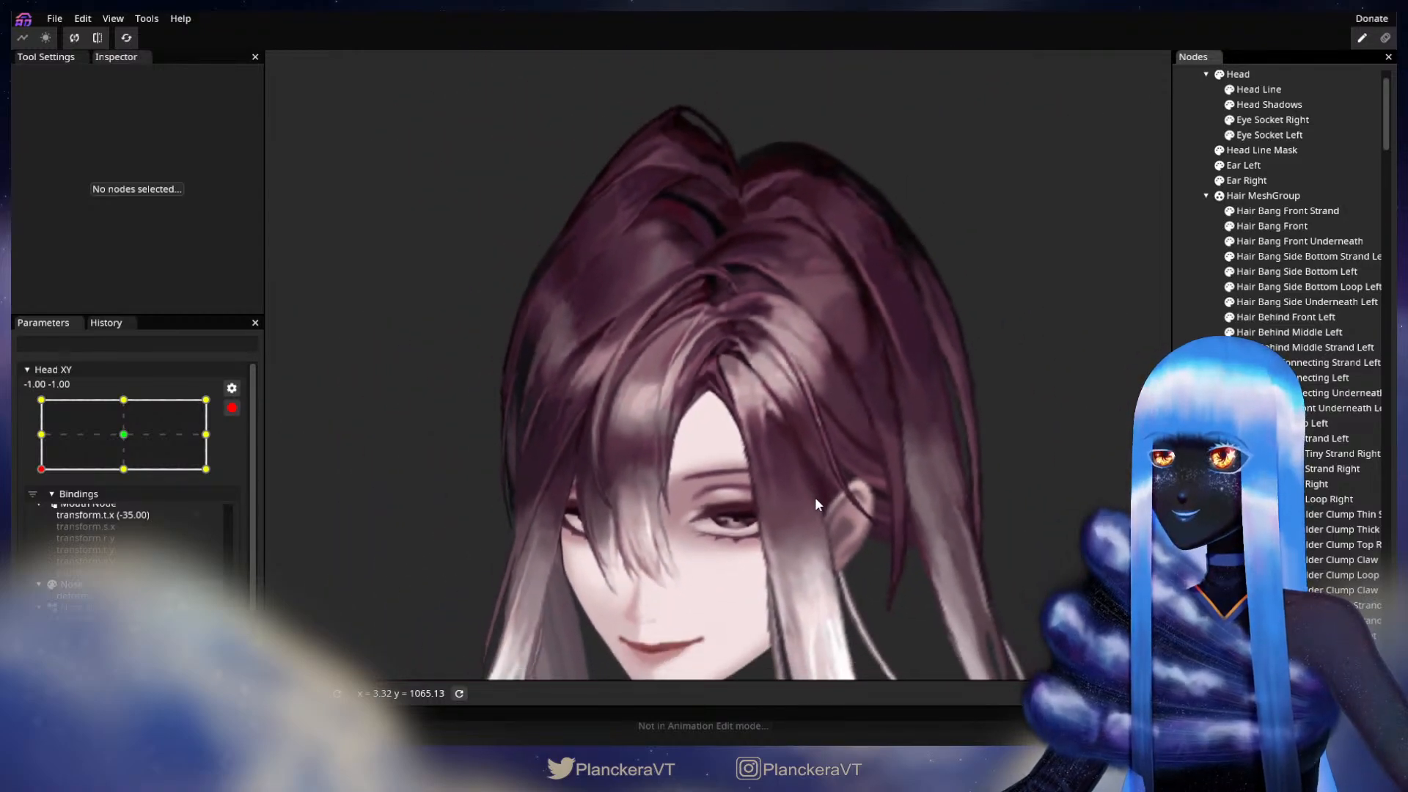
scroll(815, 496, "down", 2)
left_click(232, 408)
left_click_drag(43, 512, 27, 445)
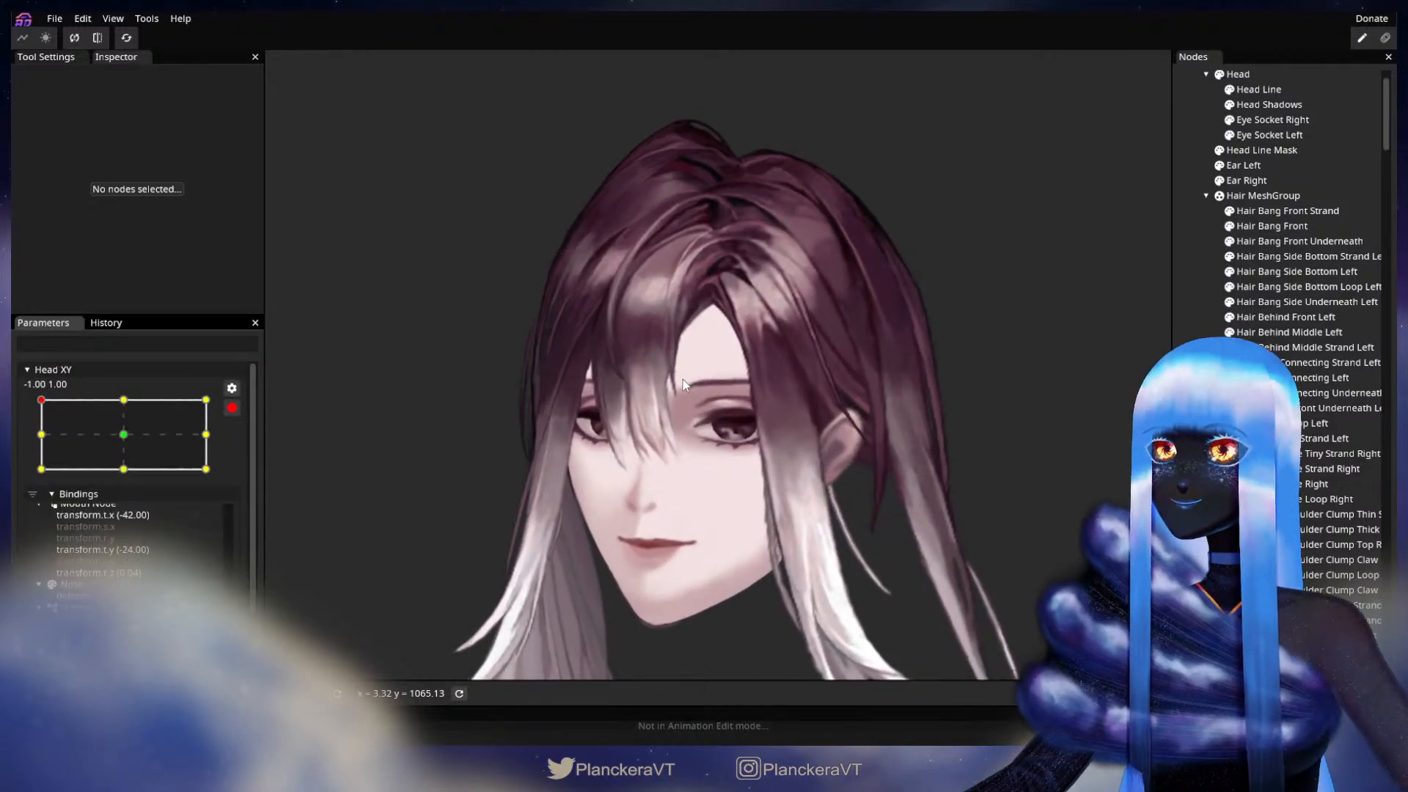
Step: Adjust the upper vertices of Hair Bang Front Underneath at the forehead peak for the -1.00, 1.00 keypoint, and deselect the part
scroll(679, 381, "up", 4)
scroll(671, 364, "up", 5)
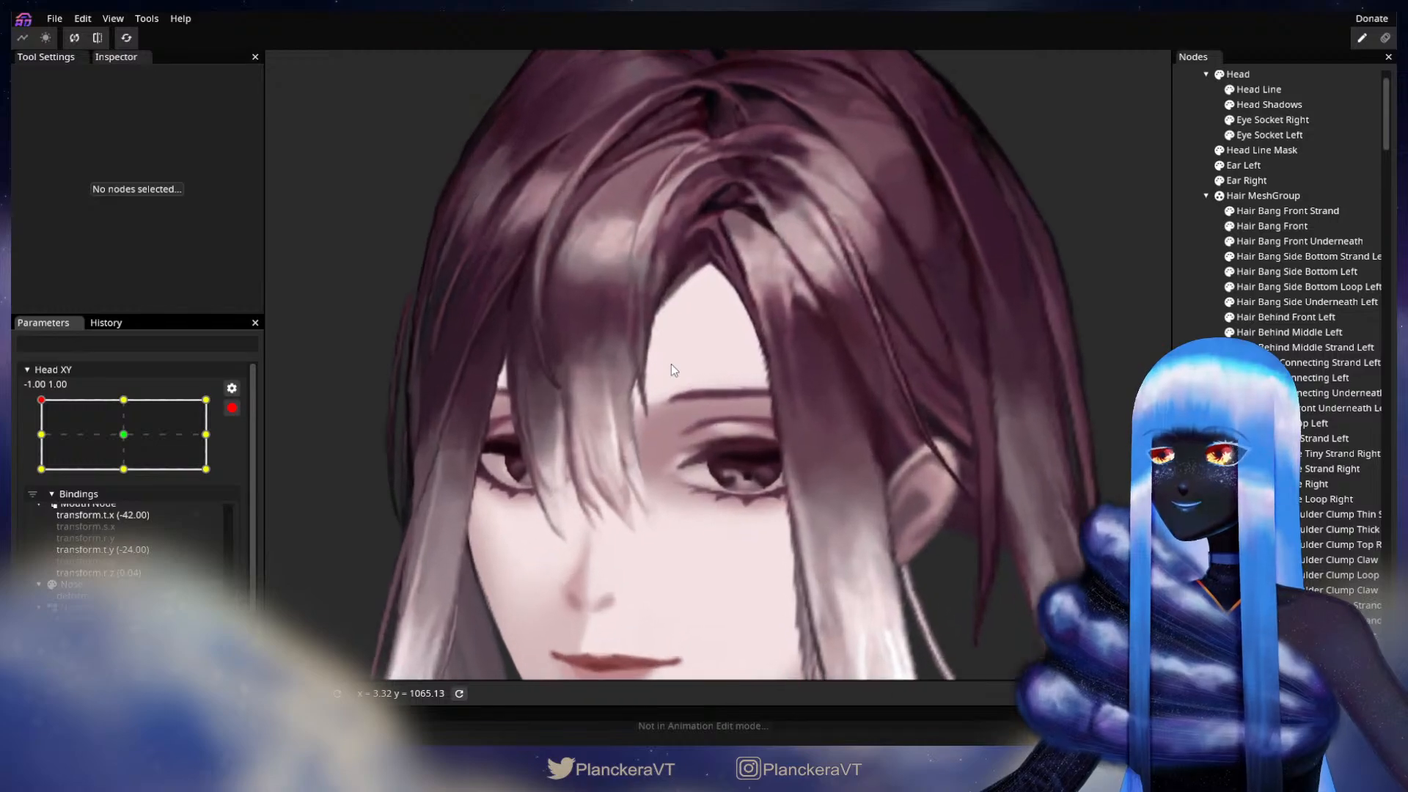
scroll(744, 536, "up", 4)
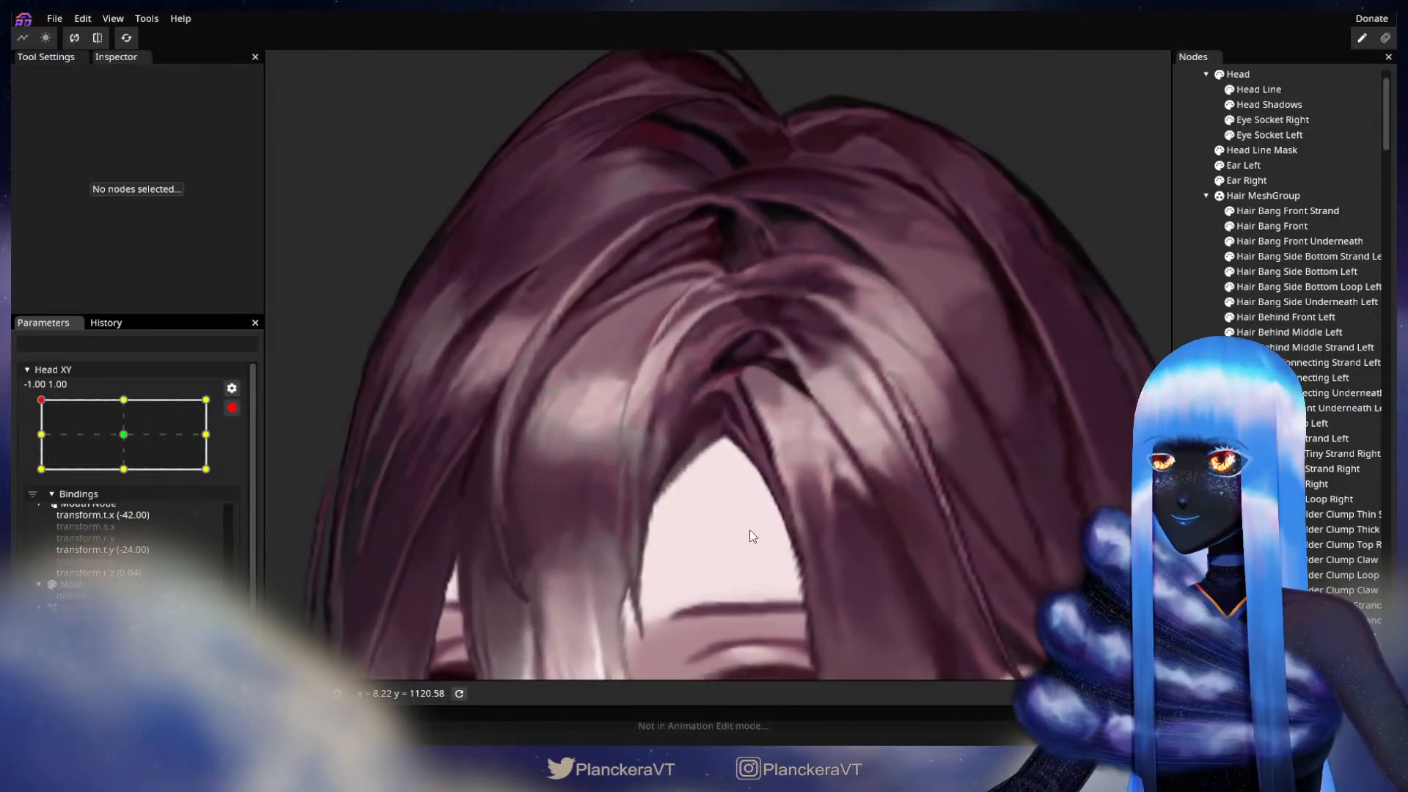
left_click(1321, 255)
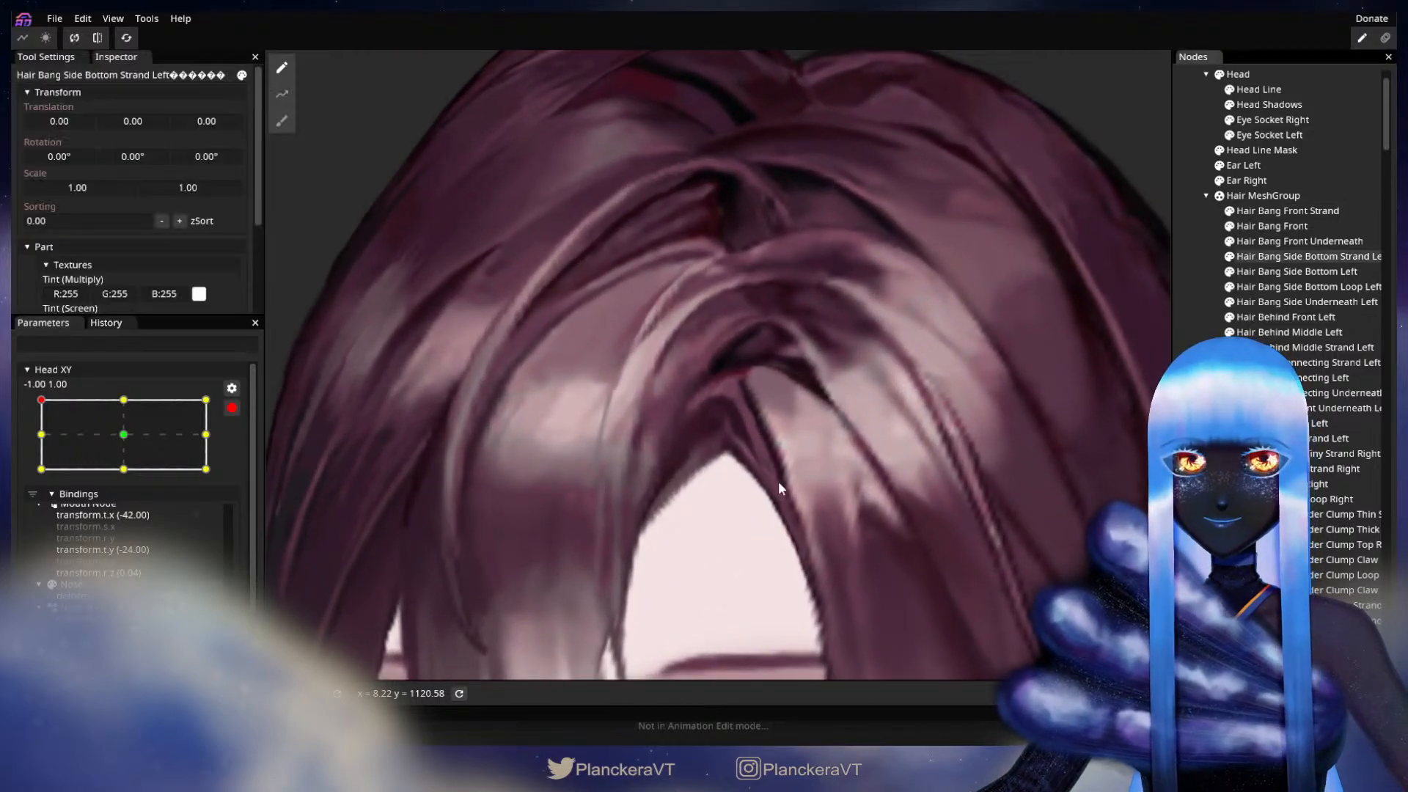
left_click(1300, 242)
scroll(721, 472, "down", 2)
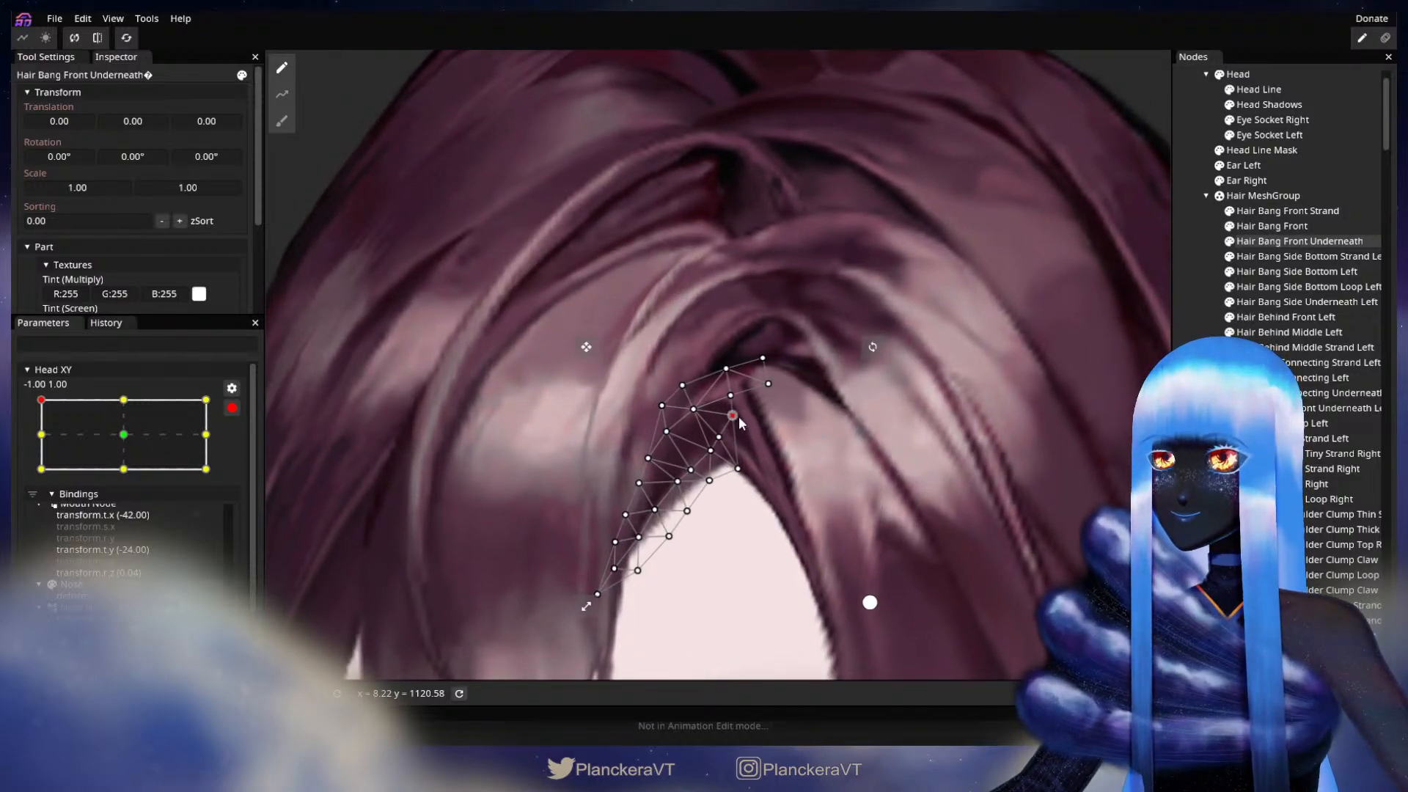
left_click(852, 487)
Step: Preview the whole head while sweeping disarmed Head XY through its center and opposite side, and arm it at 1.00, -1.00
scroll(843, 516, "down", 5)
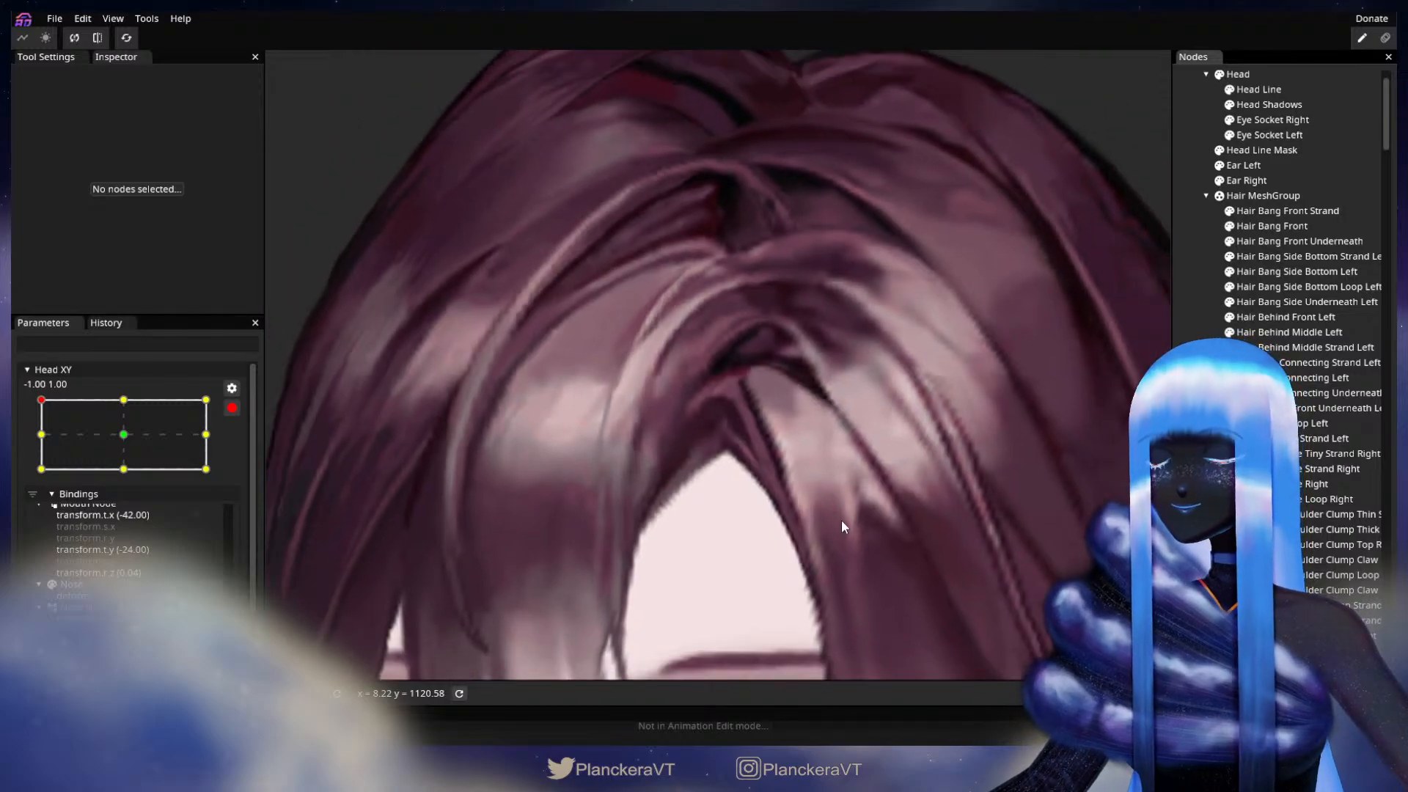
scroll(843, 517, "down", 8)
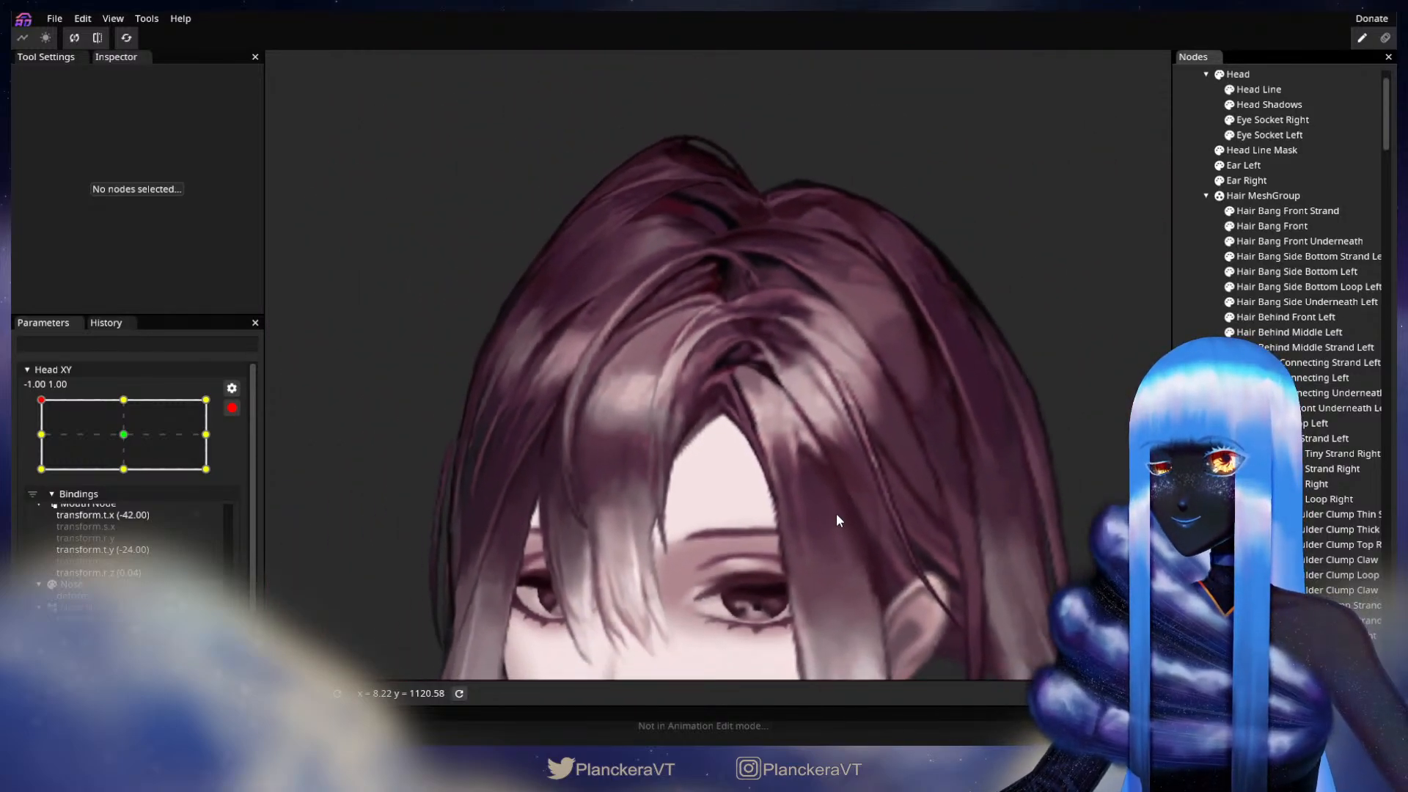
scroll(837, 527, "down", 5)
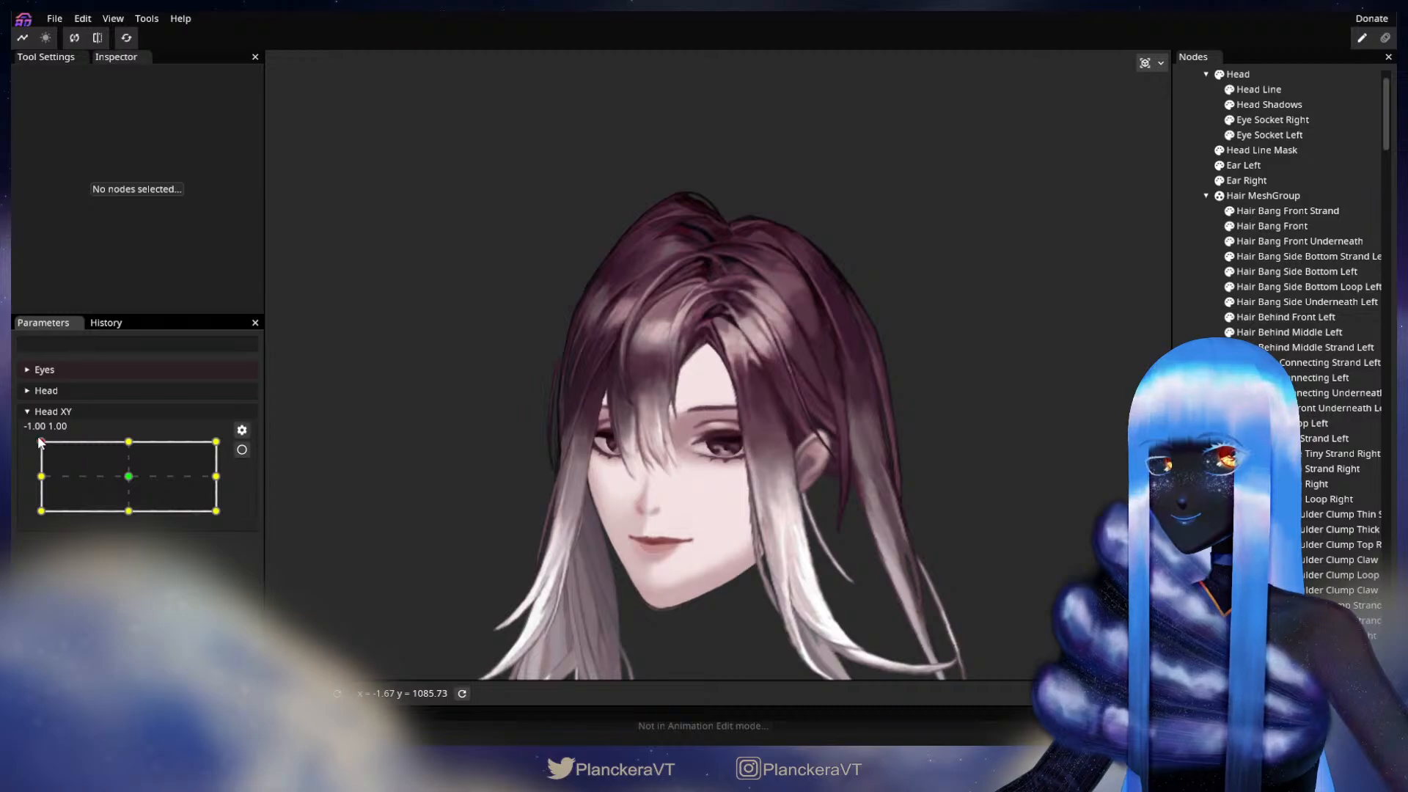
left_click_drag(38, 443, 128, 445)
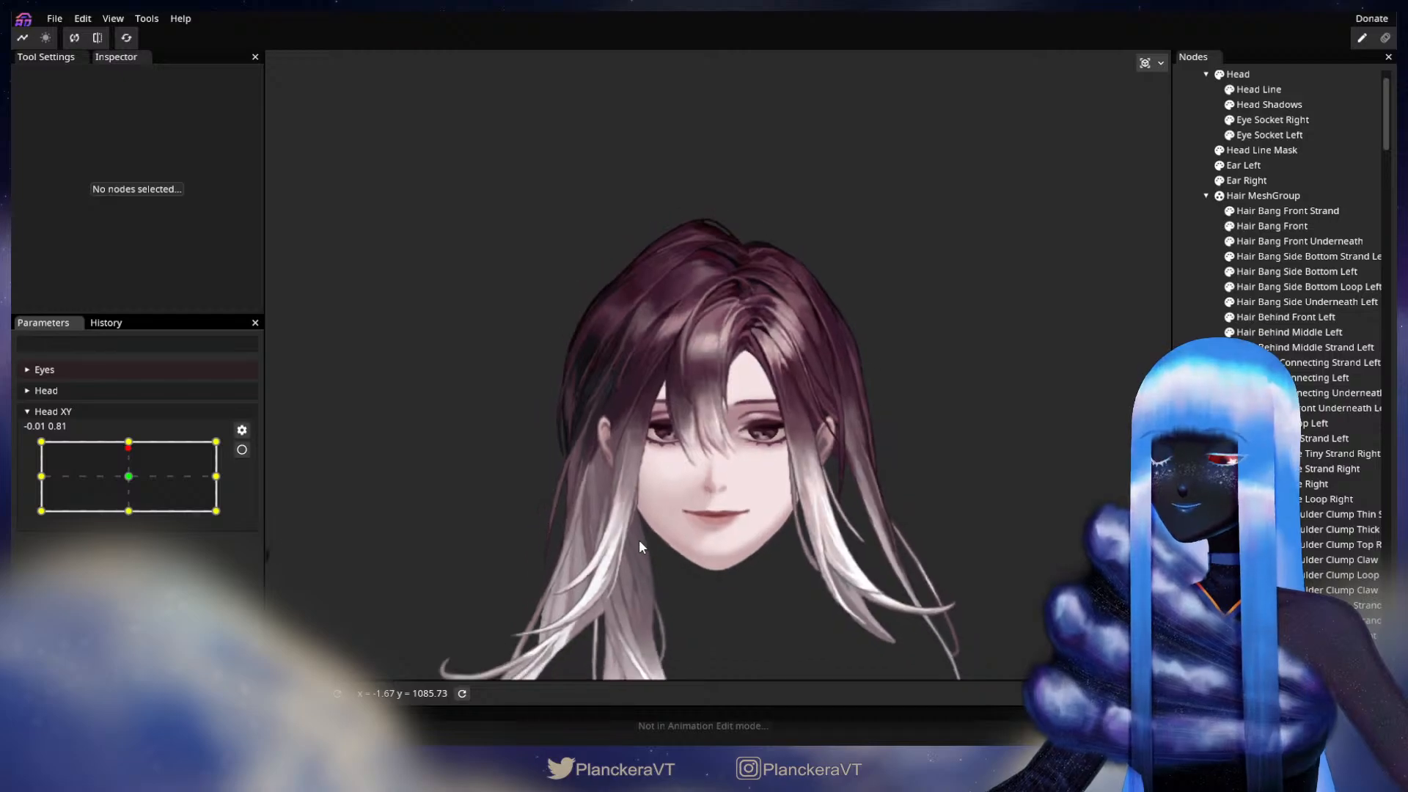
left_click_drag(682, 462, 642, 476)
scroll(638, 498, "down", 3)
left_click_drag(132, 453, 121, 521)
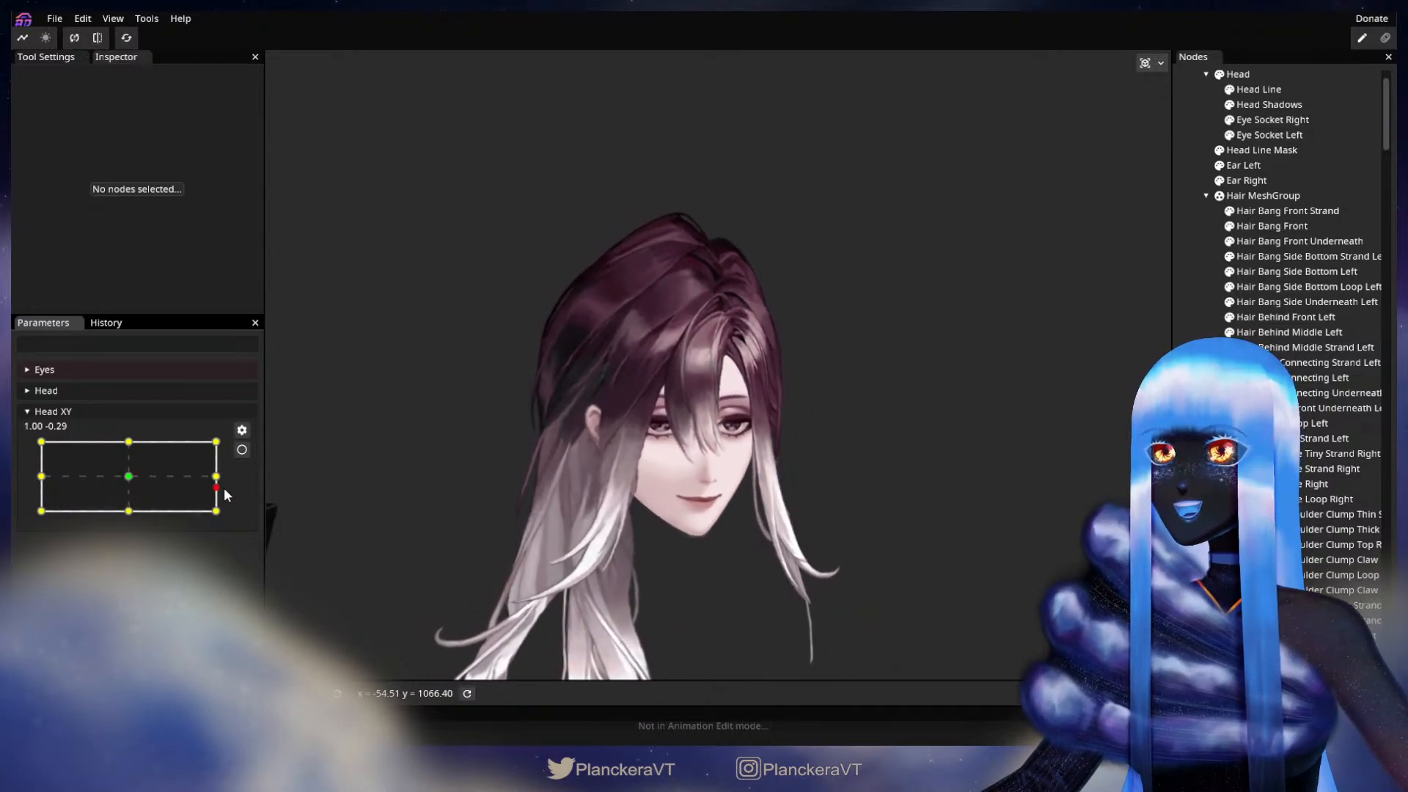
mouse_move(260, 526)
left_mouse_down()
mouse_move(256, 433)
mouse_move(38, 440)
mouse_move(183, 432)
mouse_move(220, 447)
mouse_move(230, 523)
mouse_move(119, 527)
mouse_move(235, 523)
left_mouse_up()
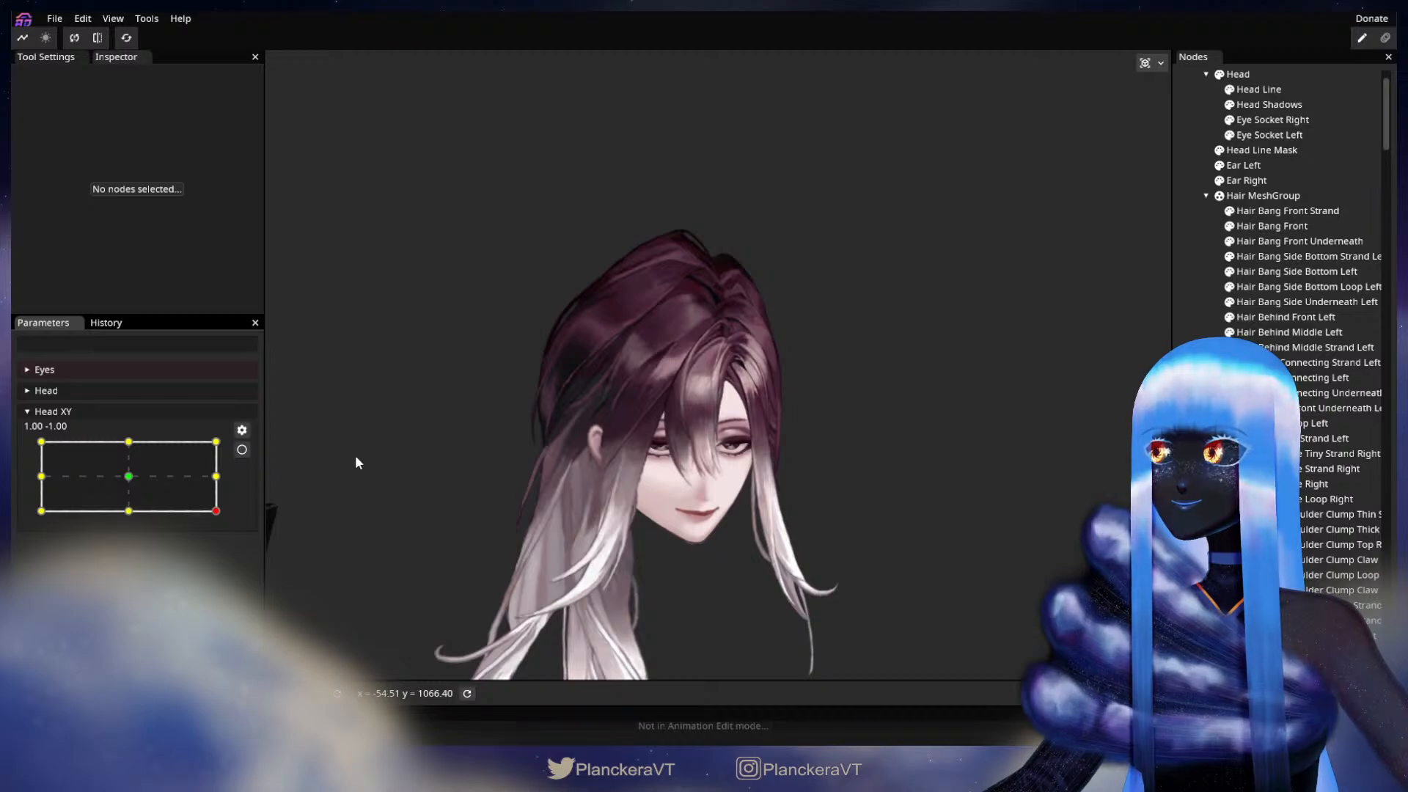
left_click(242, 449)
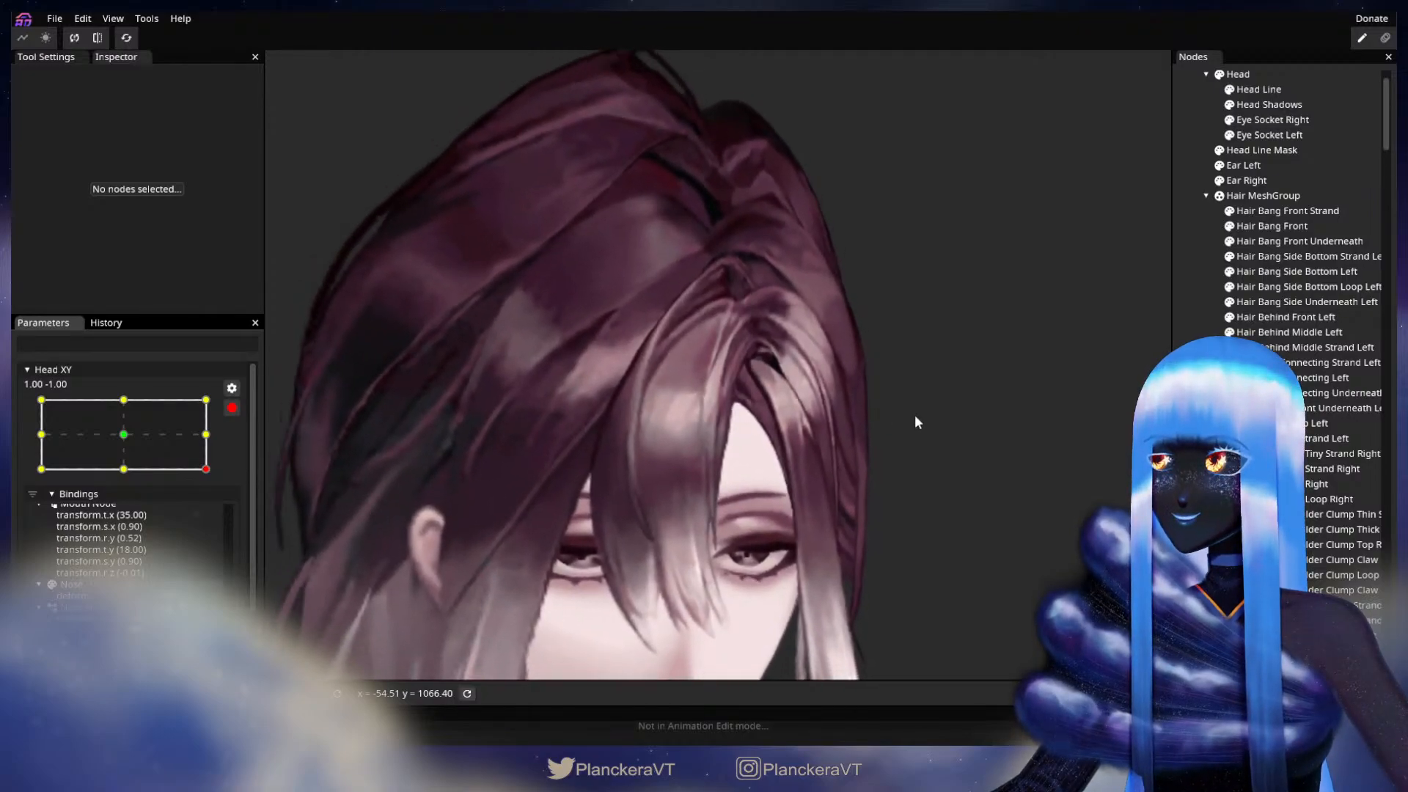
Step: Adjust the outer edge vertices of Hair Behind Front Left at 1.00, -1.00, comparing with the 0.00, 0.00 and 1.00, 0.00 keypoints, and deselect it
left_click_drag(951, 352, 835, 525)
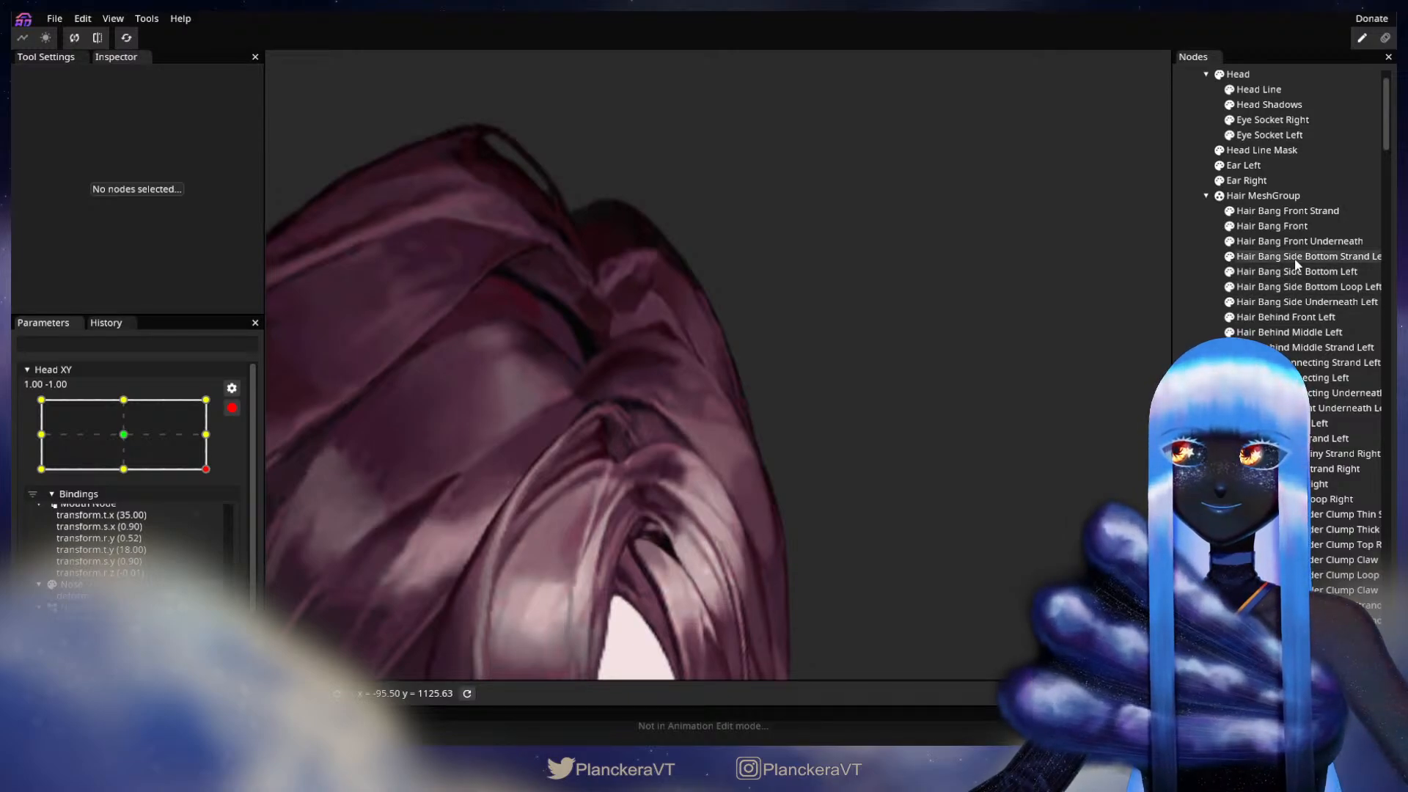
left_click(1290, 317)
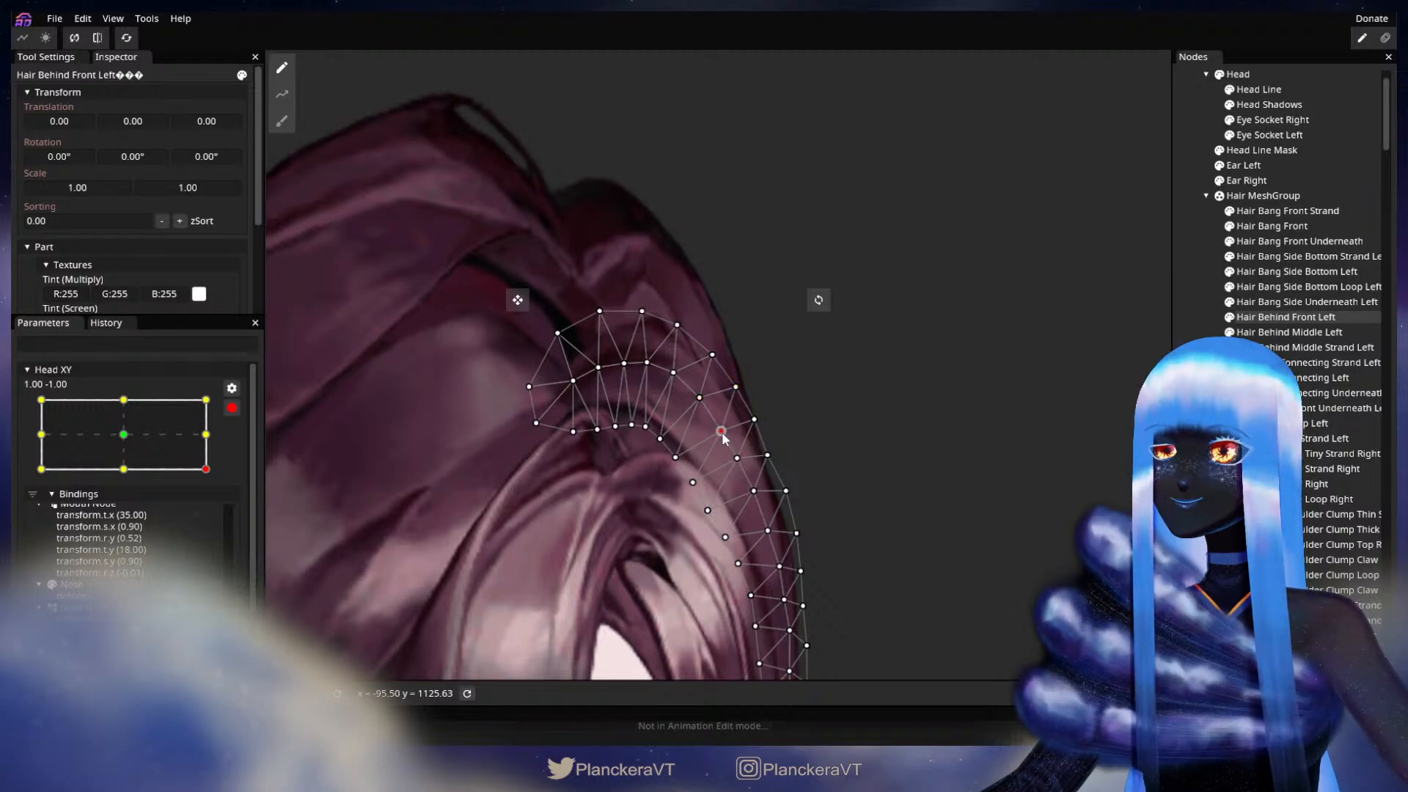
left_click_drag(734, 377, 767, 451)
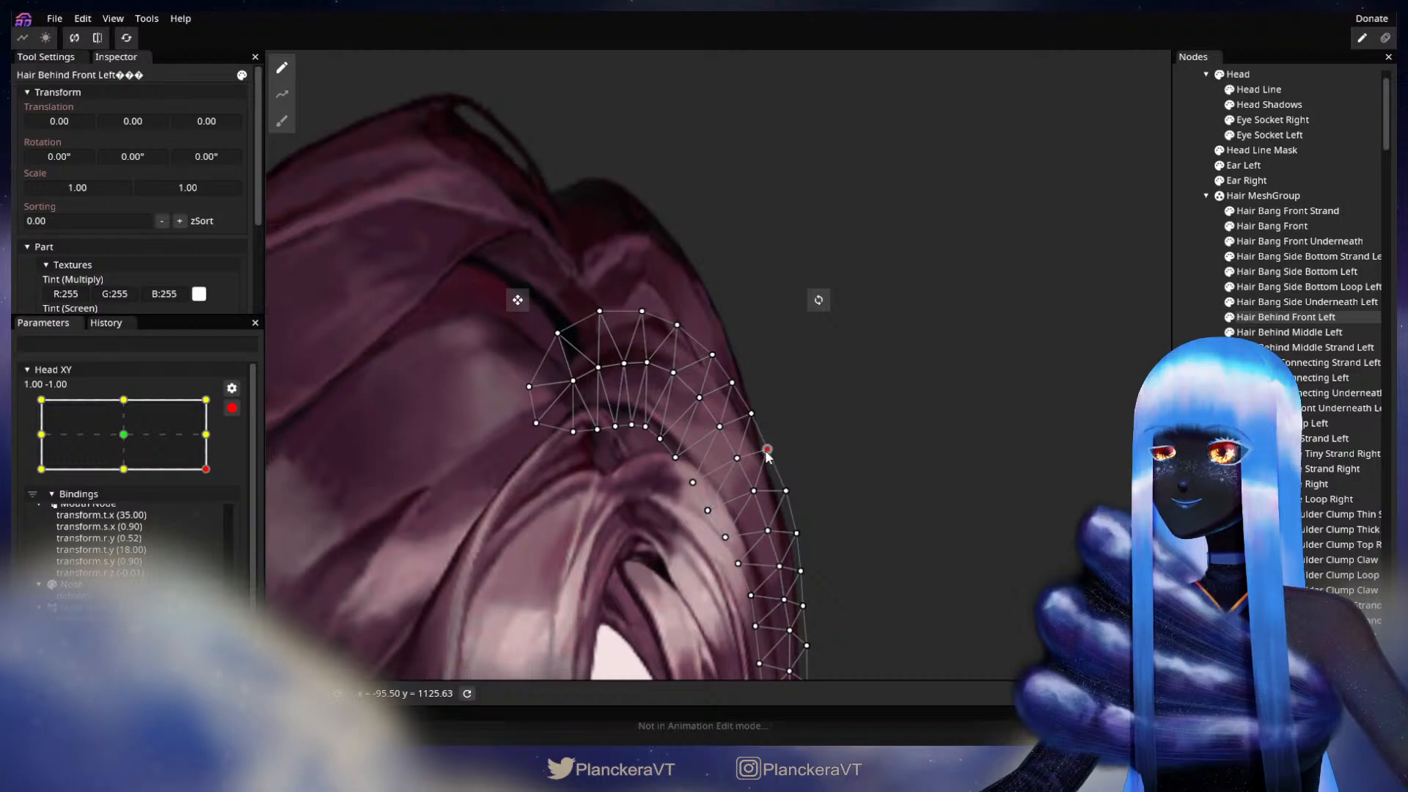
left_click(123, 435)
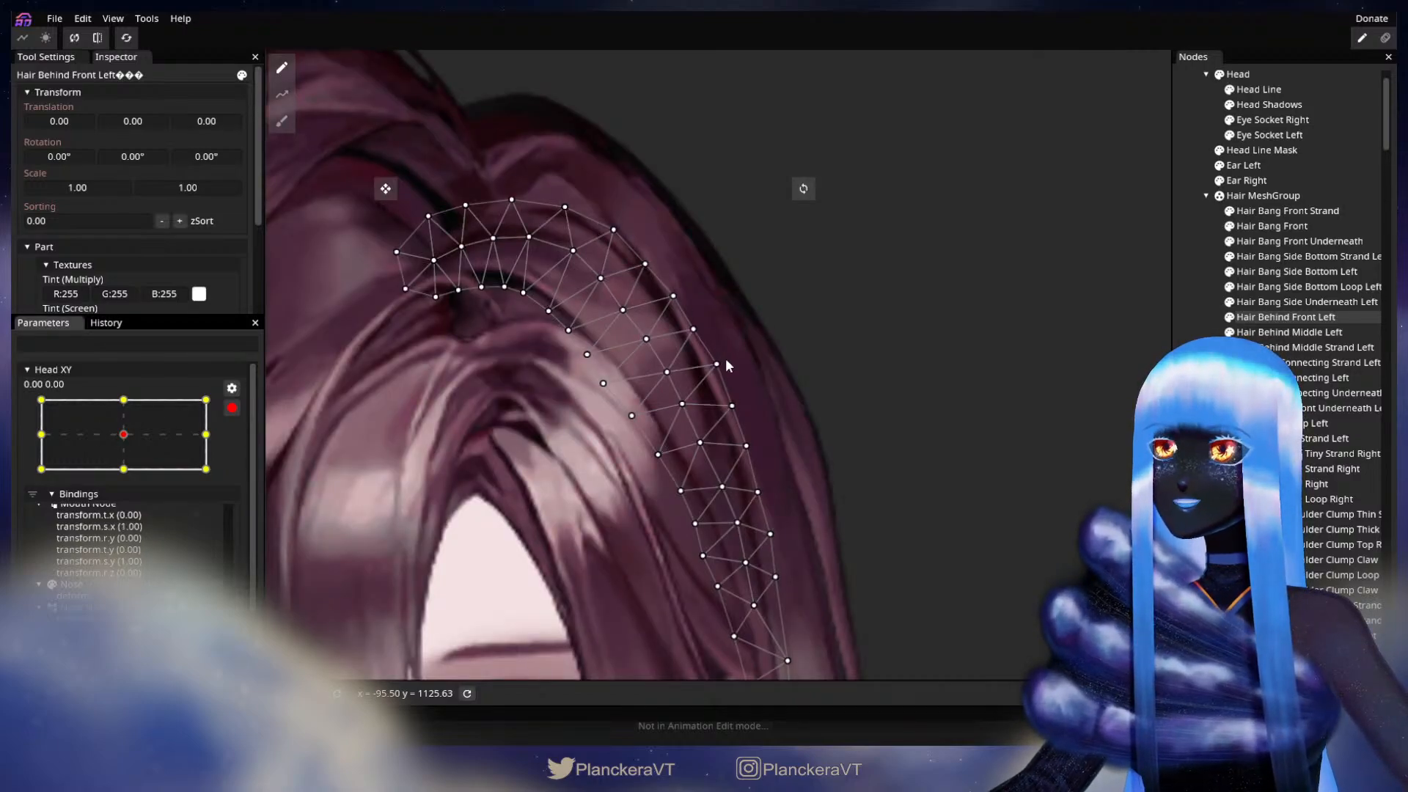
left_click(208, 470)
left_click(207, 435)
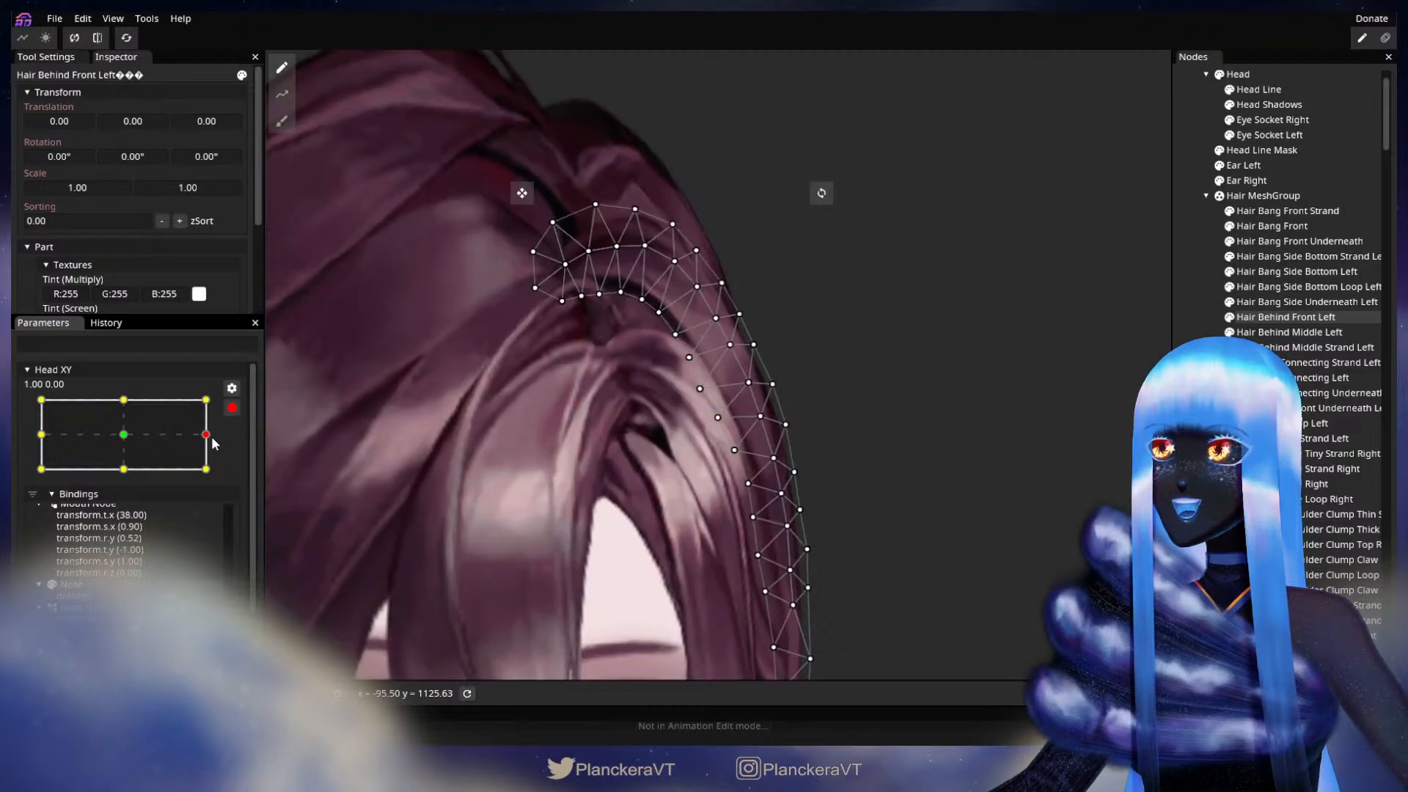
left_click(206, 470)
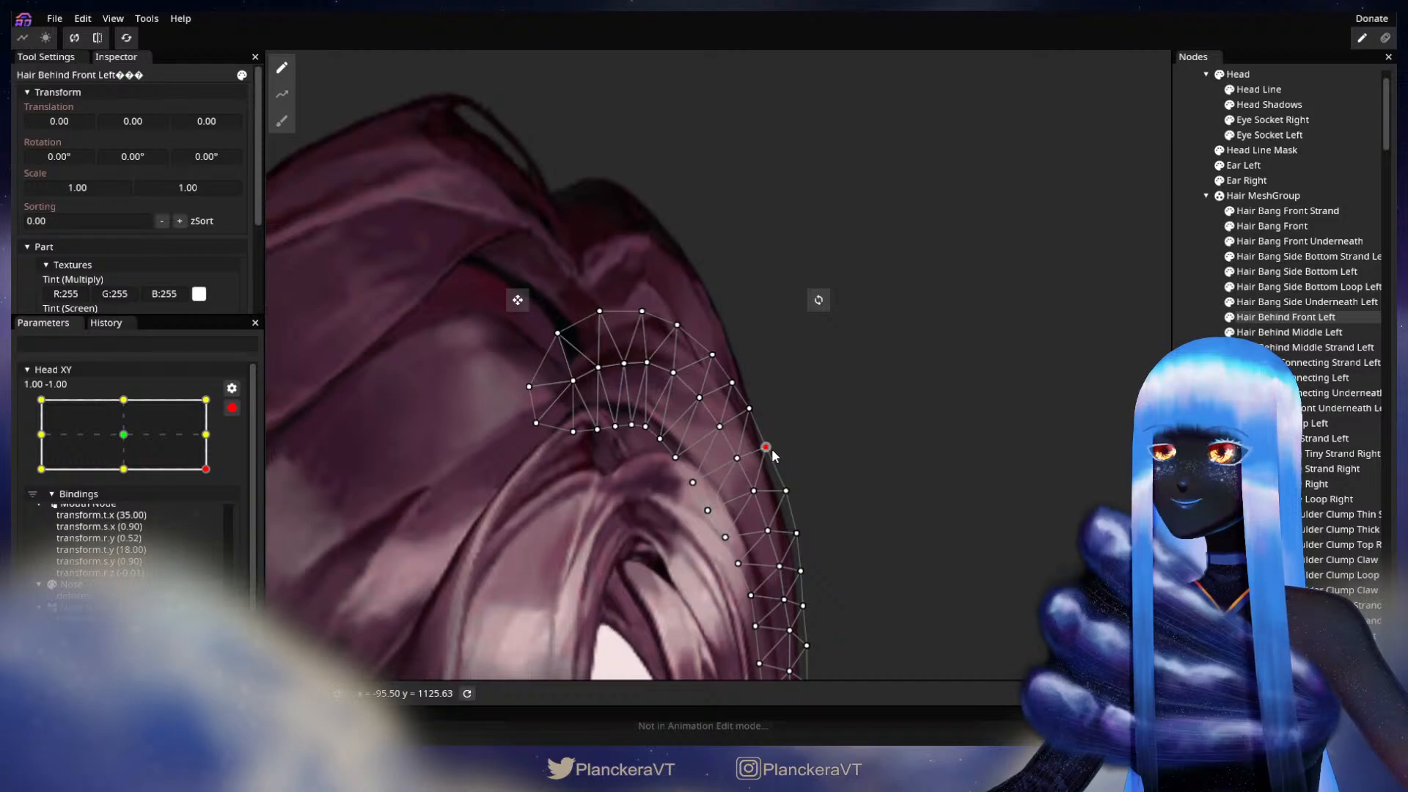
left_click(786, 460)
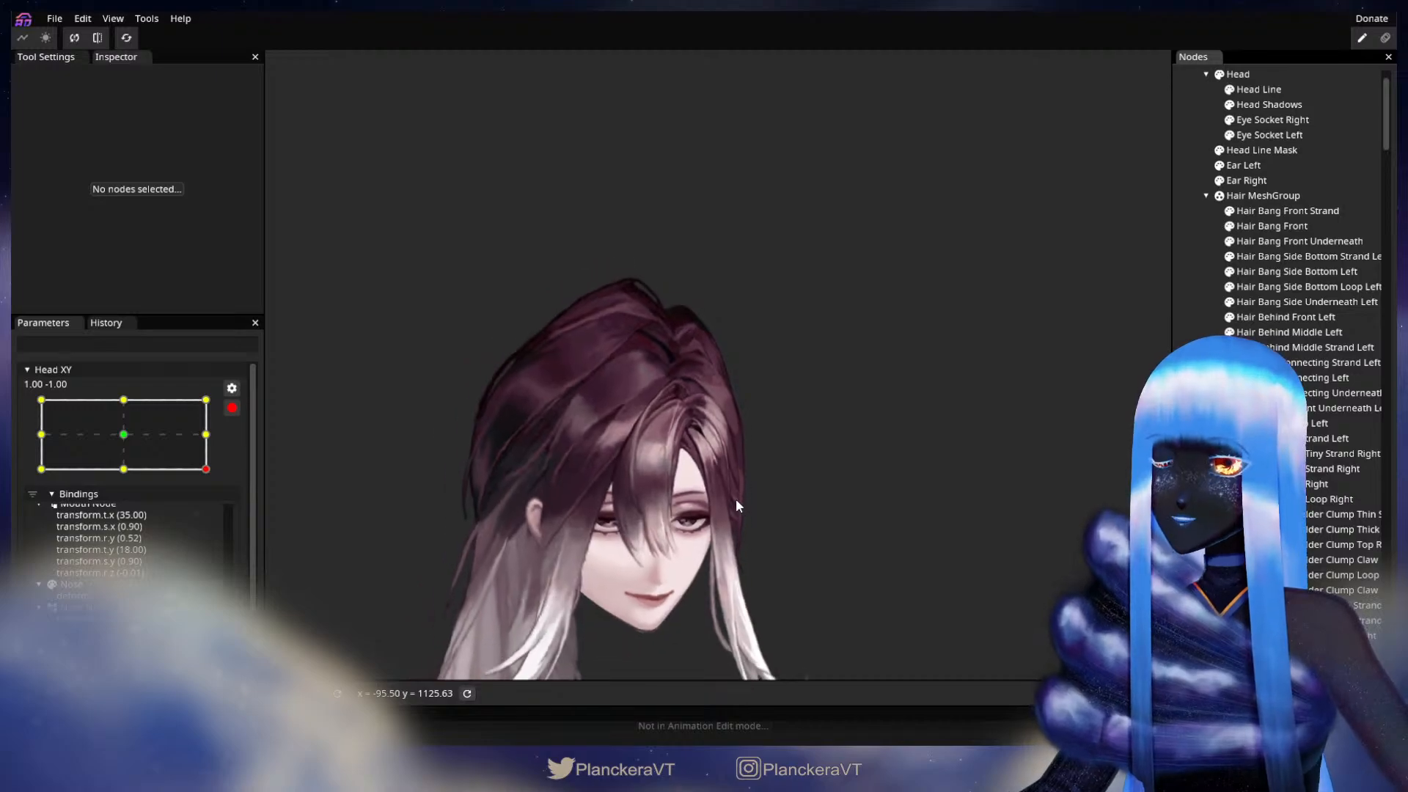
Step: Preview the whole head while moving disarmed Head XY up from its lower corner, and arm it at 1.00, 0.00
left_click(236, 409)
mouse_move(218, 517)
left_mouse_down()
mouse_move(212, 447)
mouse_move(218, 522)
mouse_move(217, 480)
mouse_move(117, 476)
mouse_move(218, 477)
mouse_move(228, 516)
mouse_move(227, 496)
left_mouse_up()
left_click_drag(228, 487, 226, 472)
left_click(242, 450)
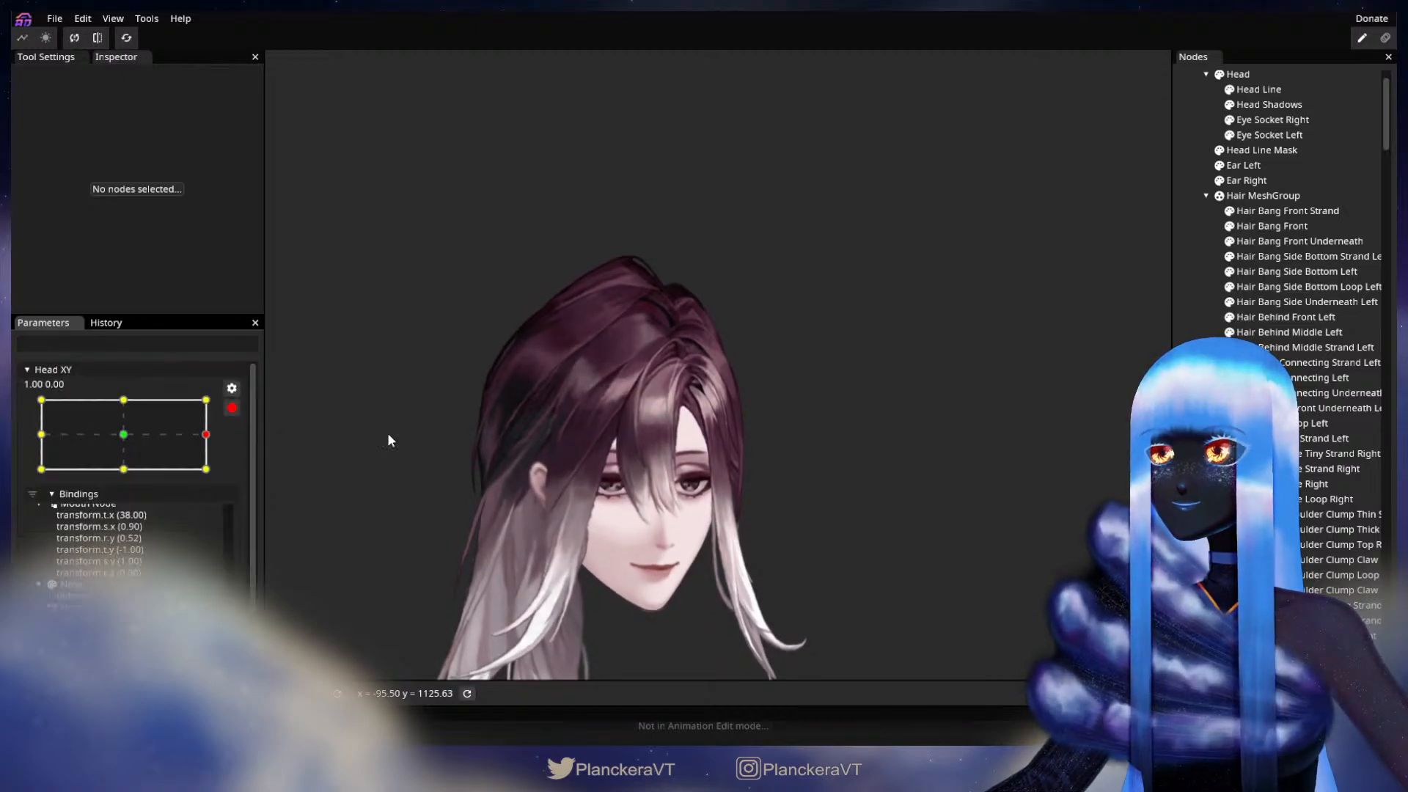
Step: Adjust the outer edge vertices of Hair Behind Middle Left along the side of the crown at the 1.00, 0.00 keypoint, and deselect it
scroll(763, 403, "up", 2)
scroll(763, 409, "up", 4)
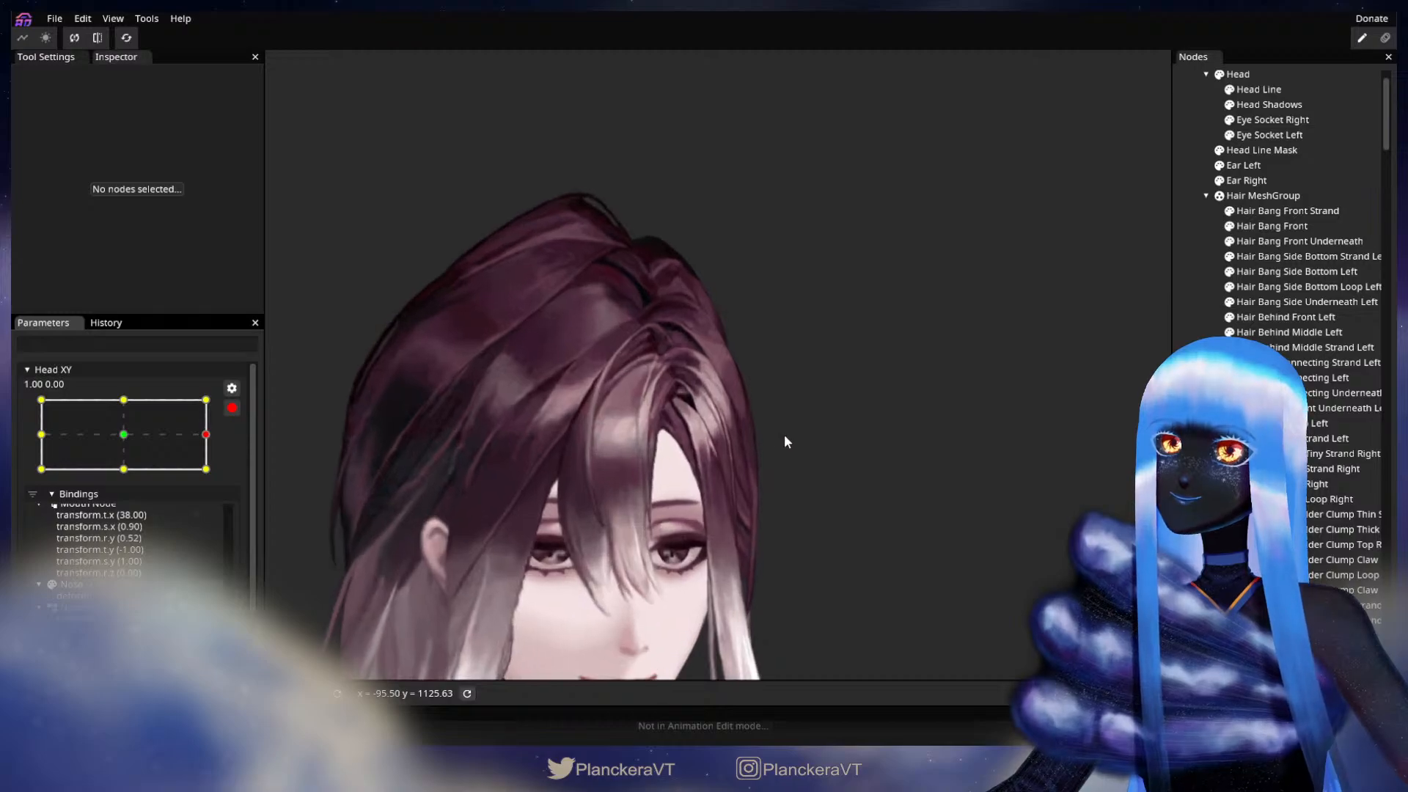
scroll(785, 434, "up", 4)
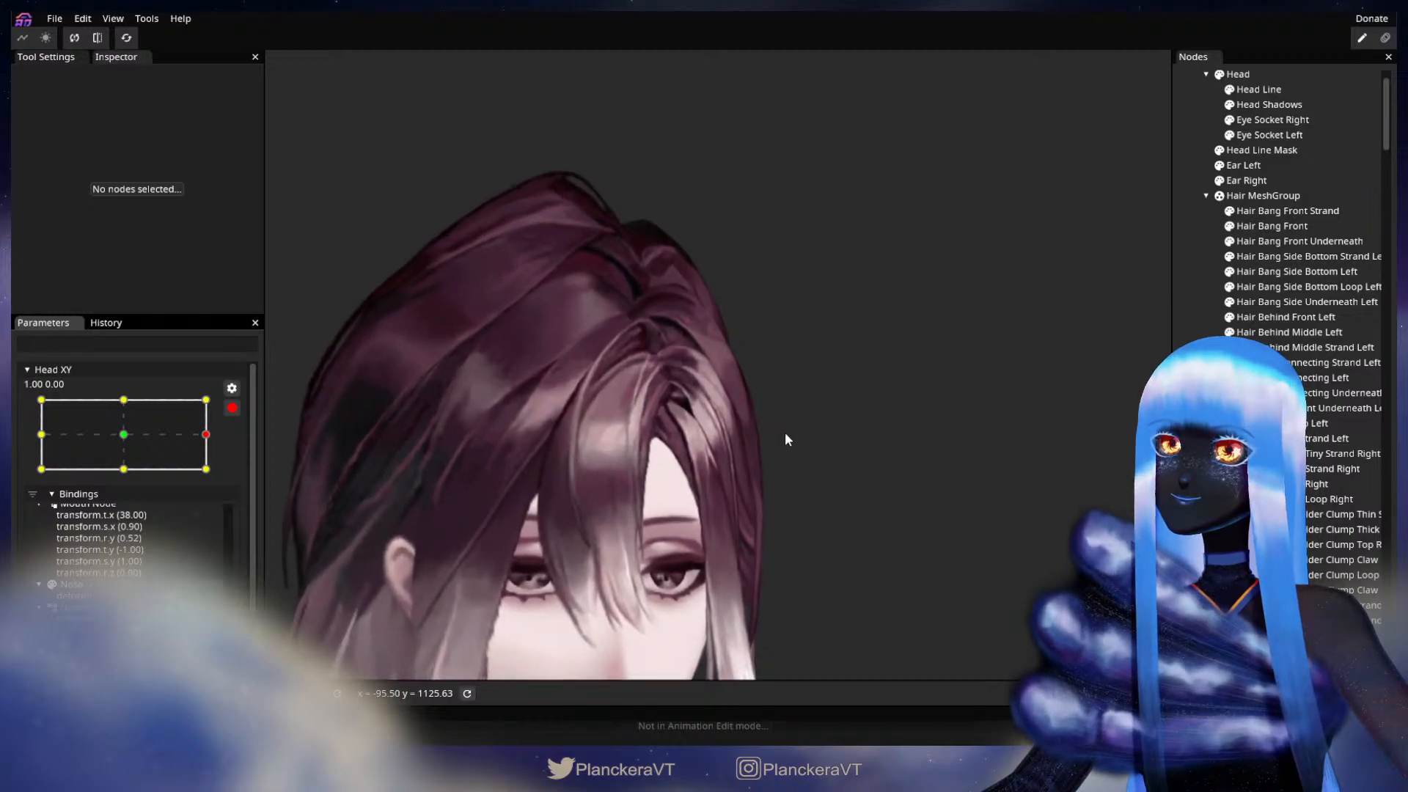
scroll(787, 433, "up", 2)
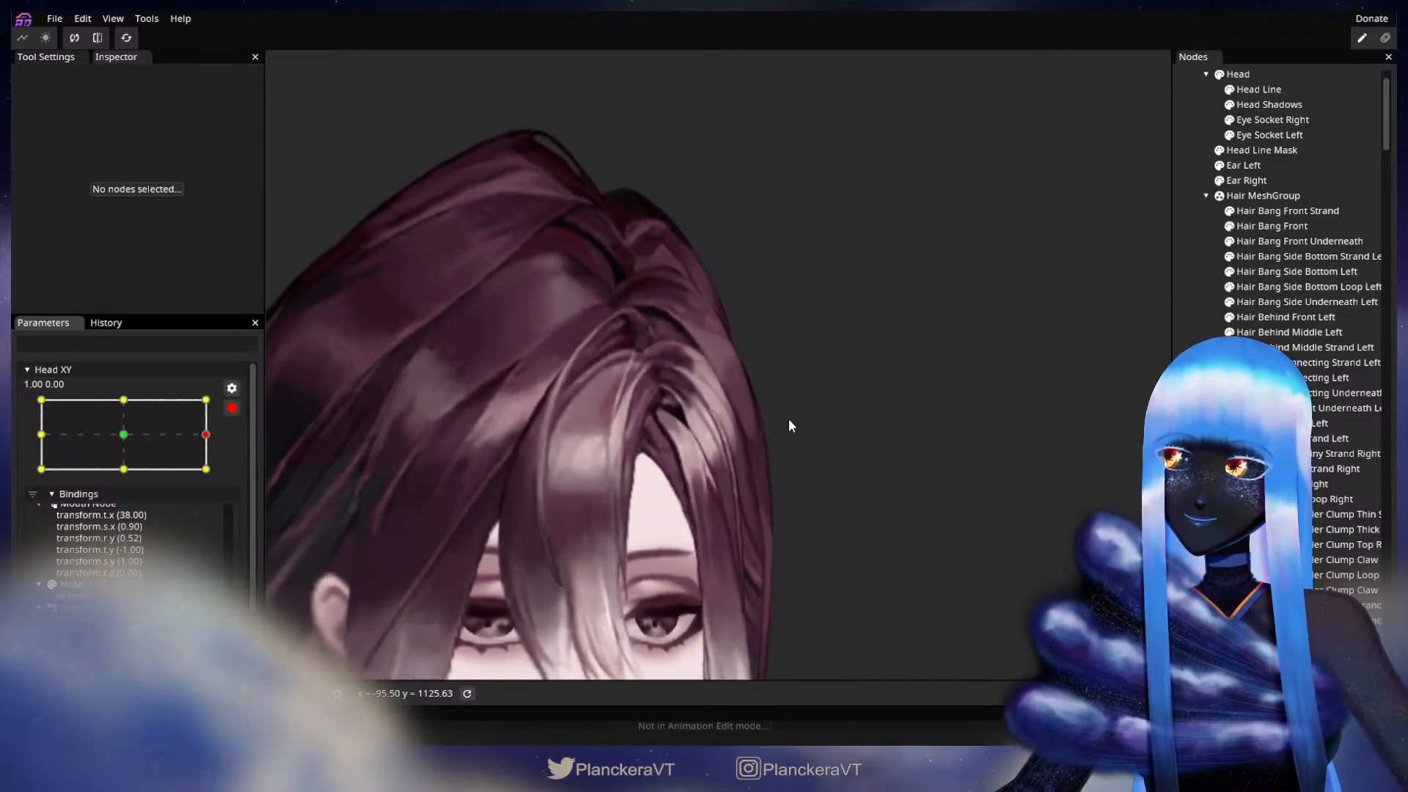
scroll(789, 419, "up", 4)
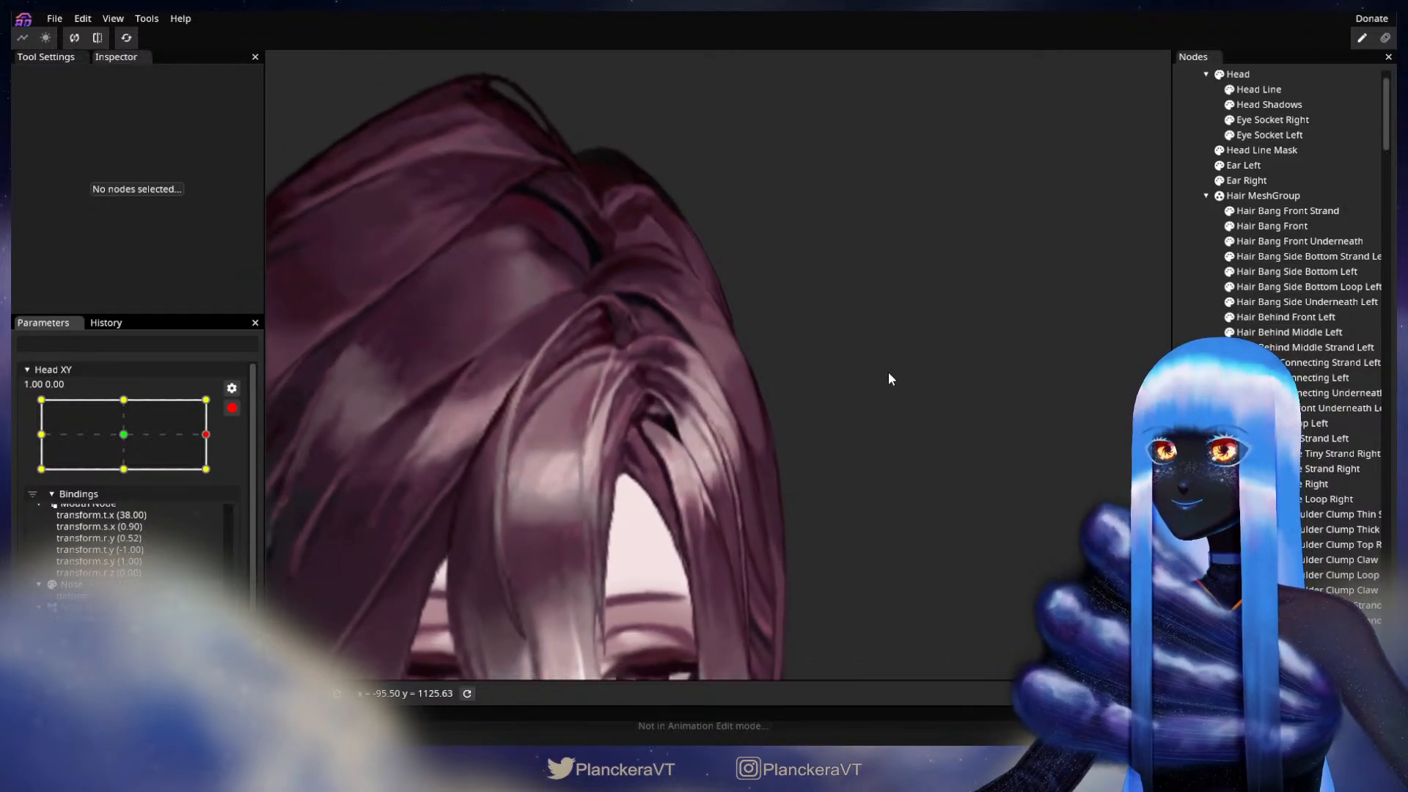
left_click(1285, 332)
left_click_drag(796, 338, 728, 493)
scroll(746, 476, "up", 2)
left_click(741, 505)
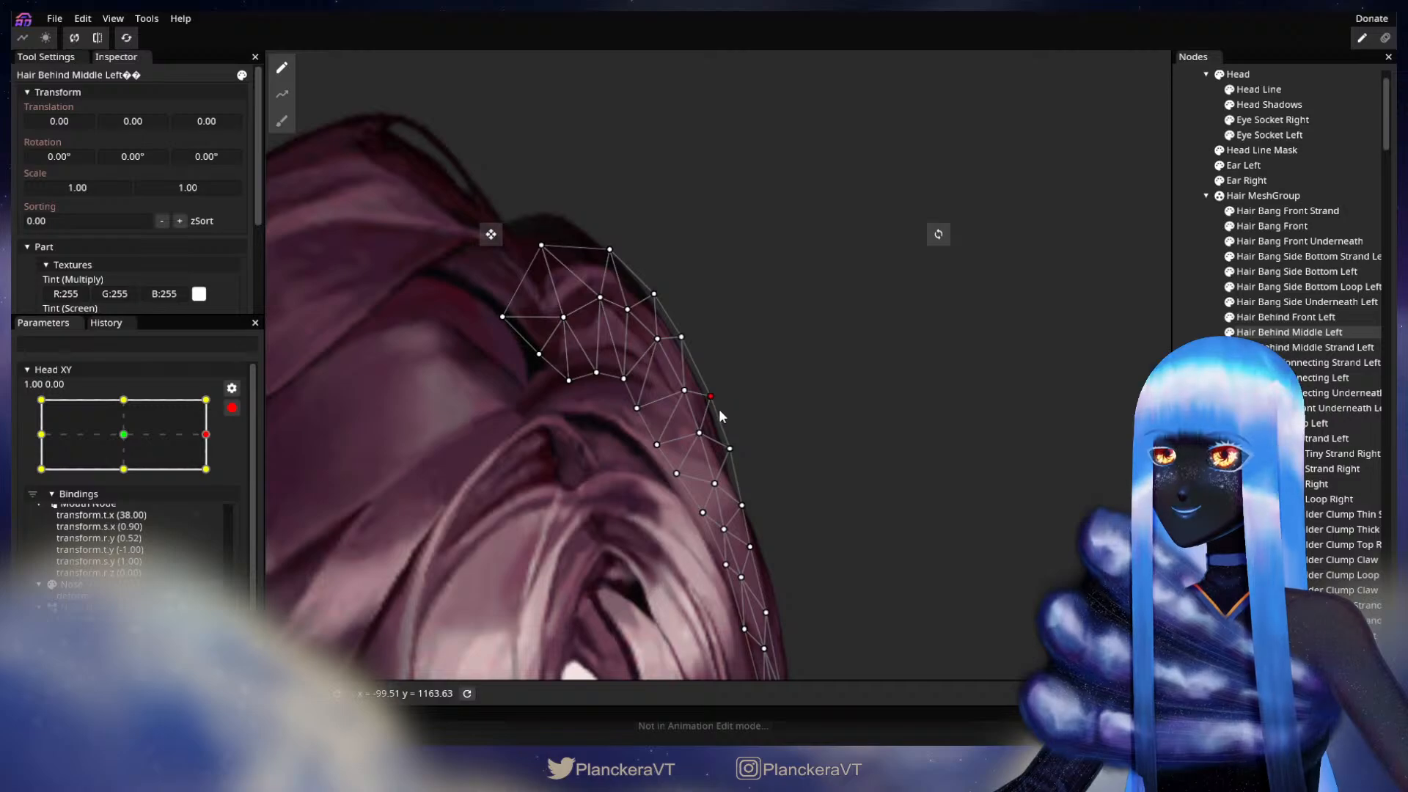
left_click(700, 433)
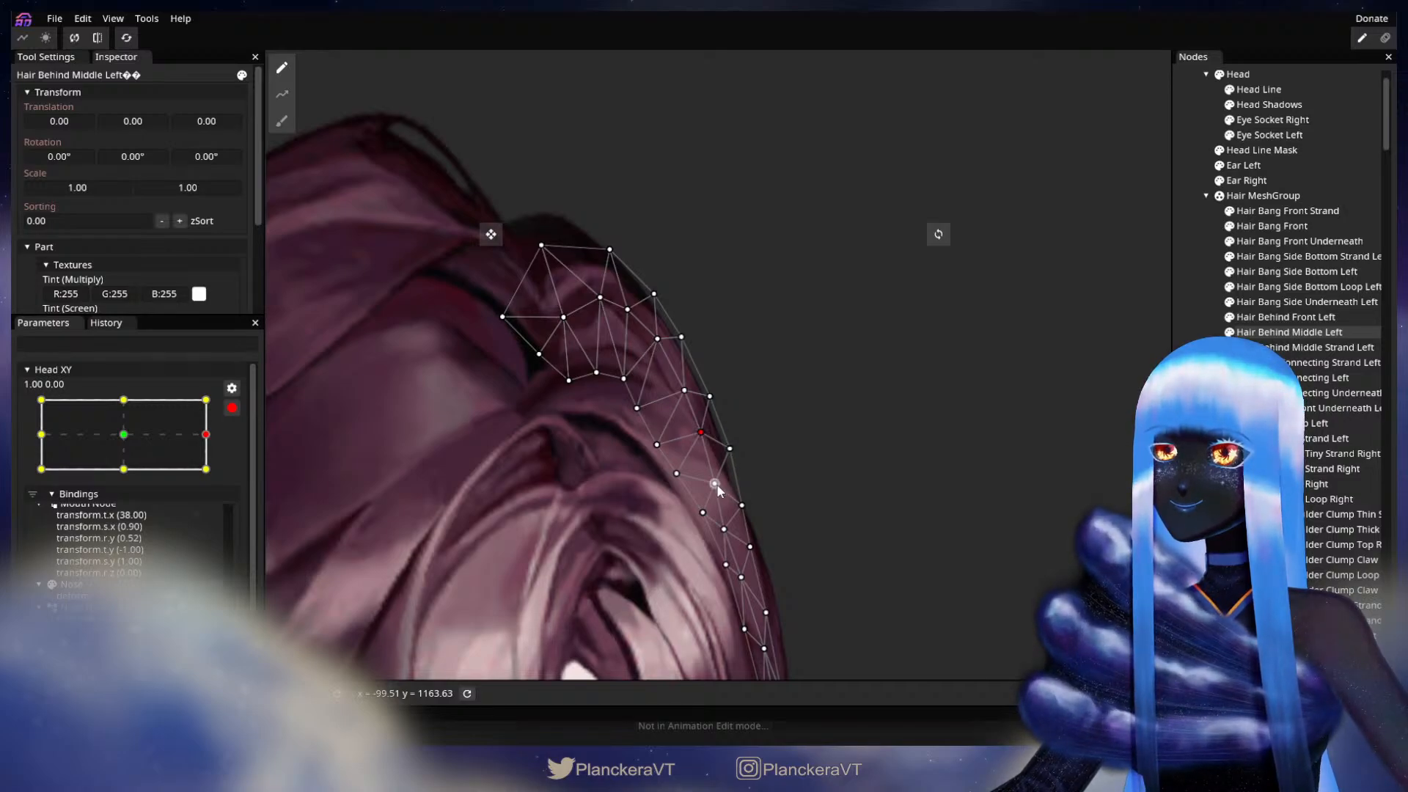
left_click(742, 505)
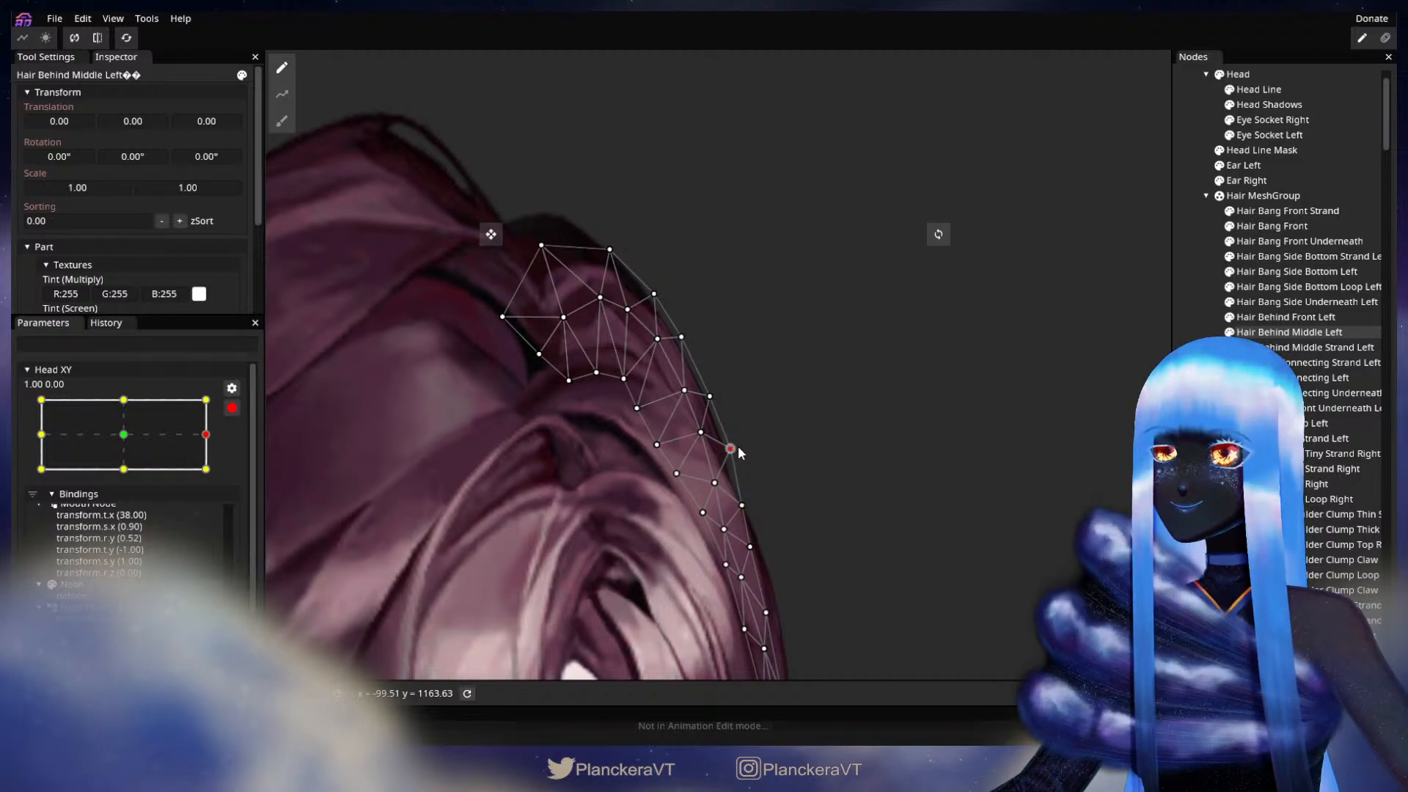
left_click(935, 518)
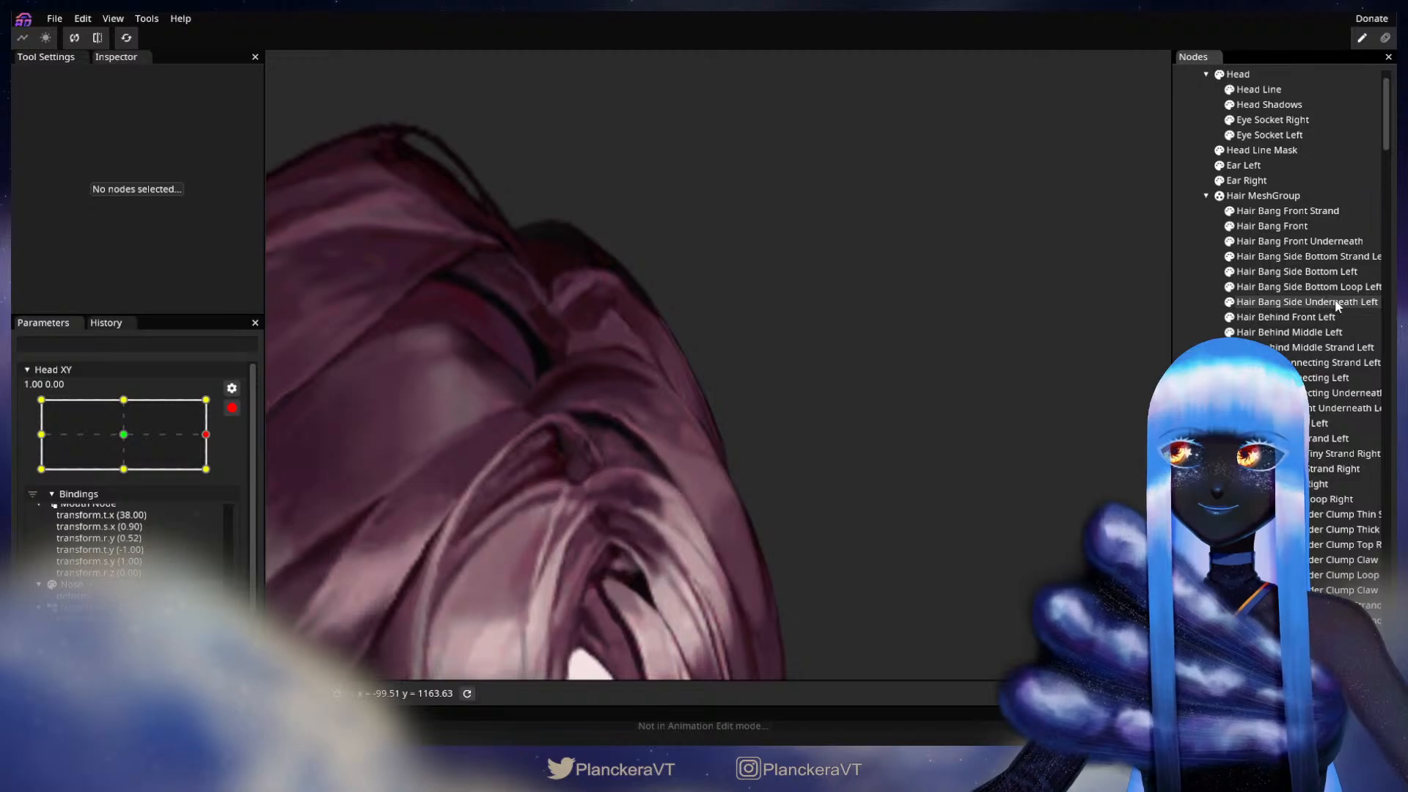
Step: Refine the lower outer edge curve of Hair Behind Middle Left with small vertex moves at 1.00, 0.00, and deselect the part
left_click(1289, 332)
left_click_drag(742, 500, 749, 496)
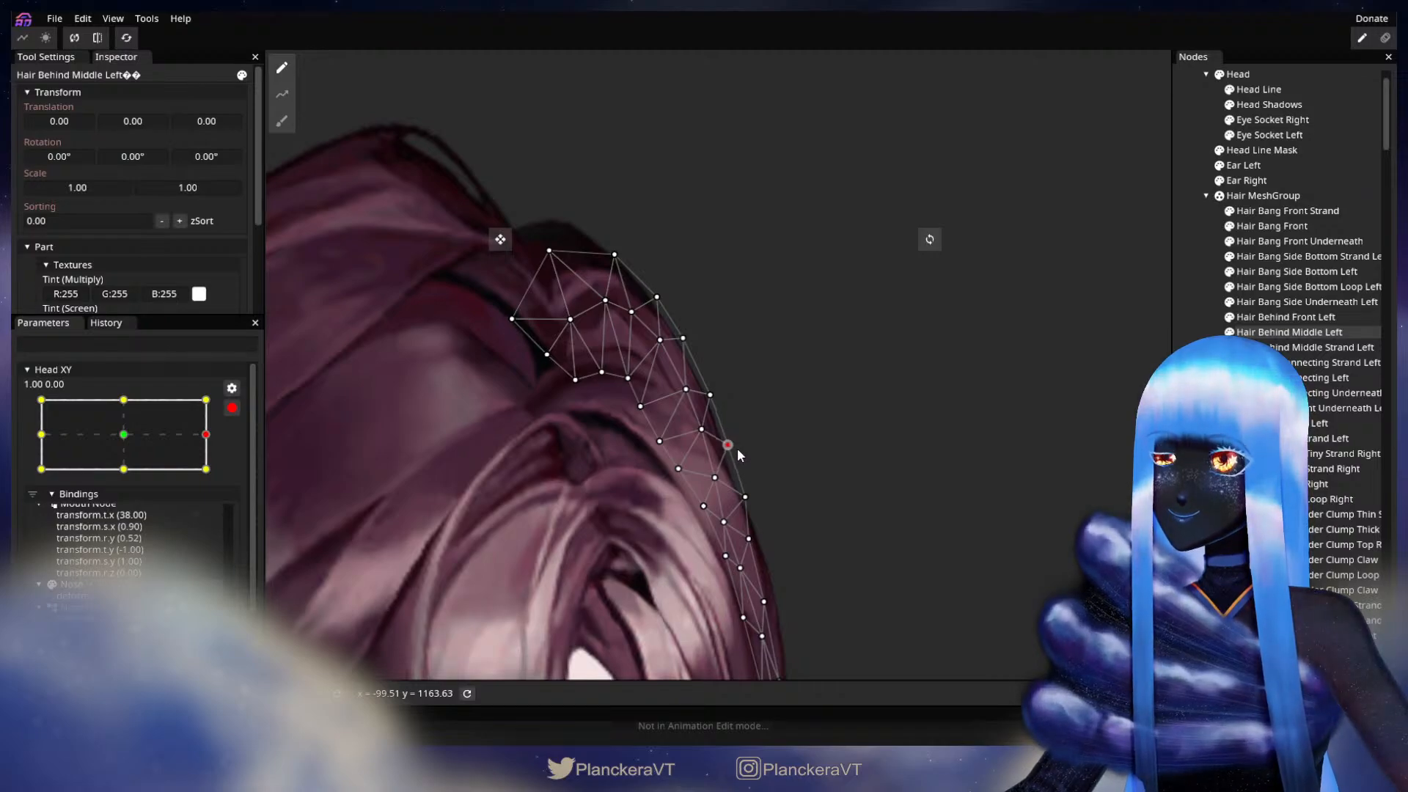
left_click(1035, 501)
Step: Preview the whole head while moving disarmed Head XY up to its upper corner, and arm it at 1.00, 1.00
scroll(824, 594, "down", 3)
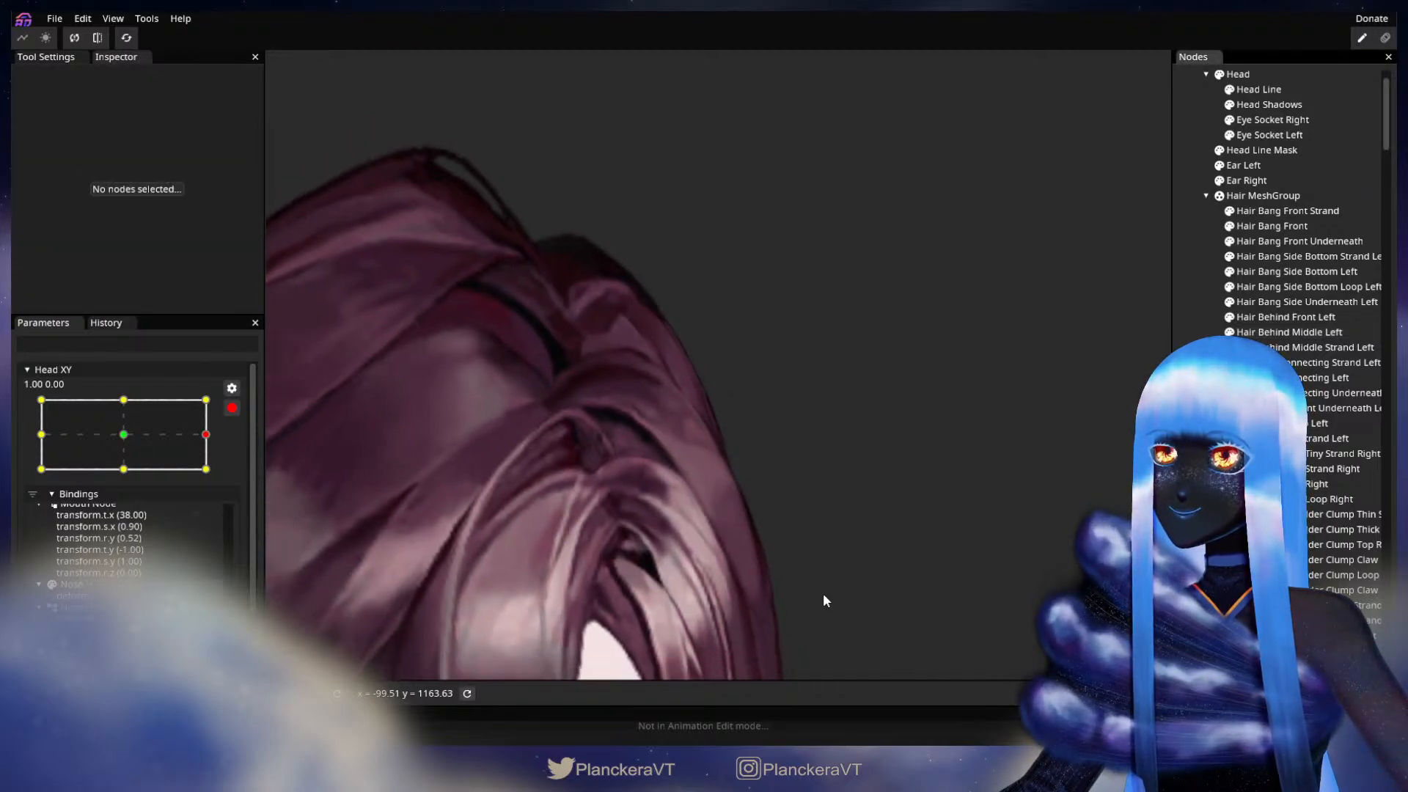
scroll(828, 602, "down", 5)
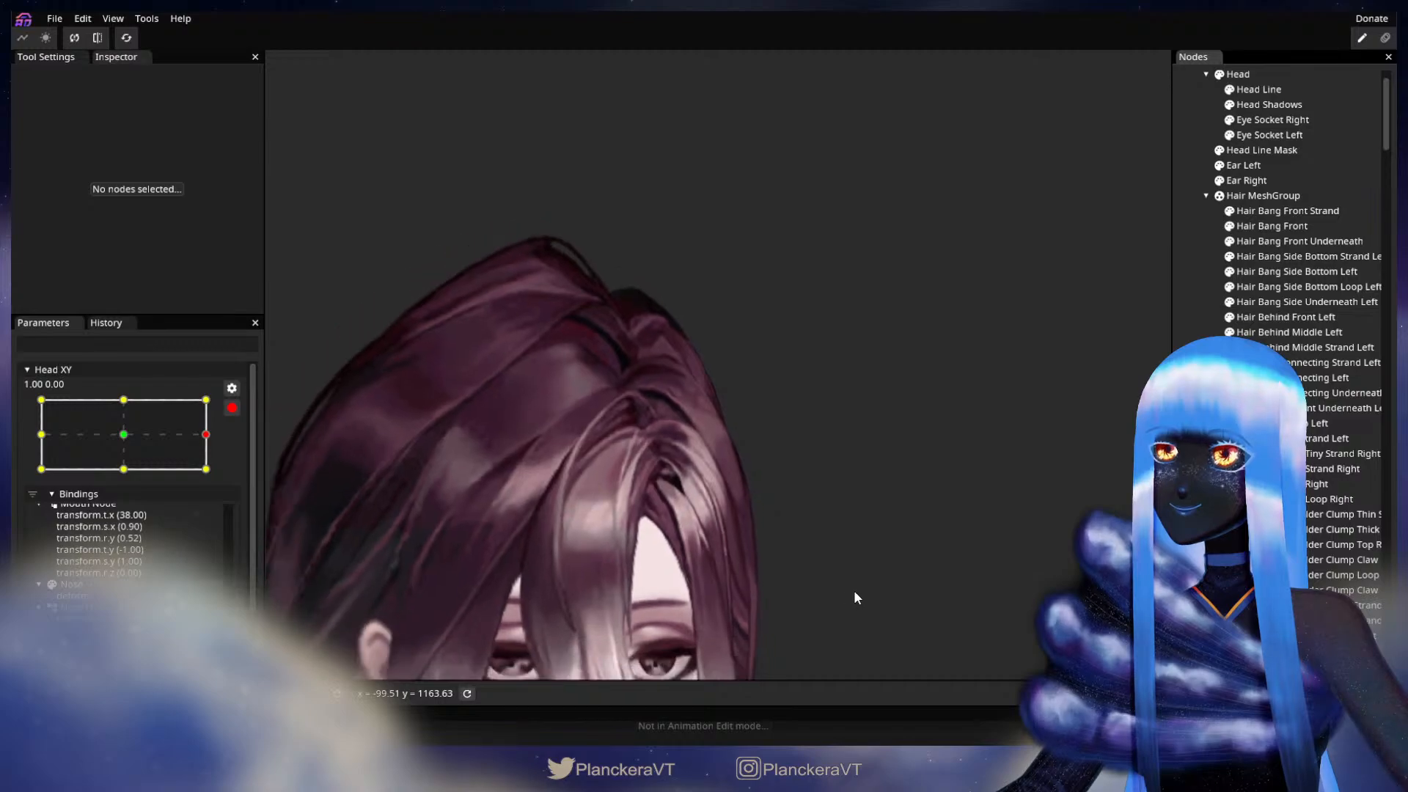
scroll(872, 595, "down", 5)
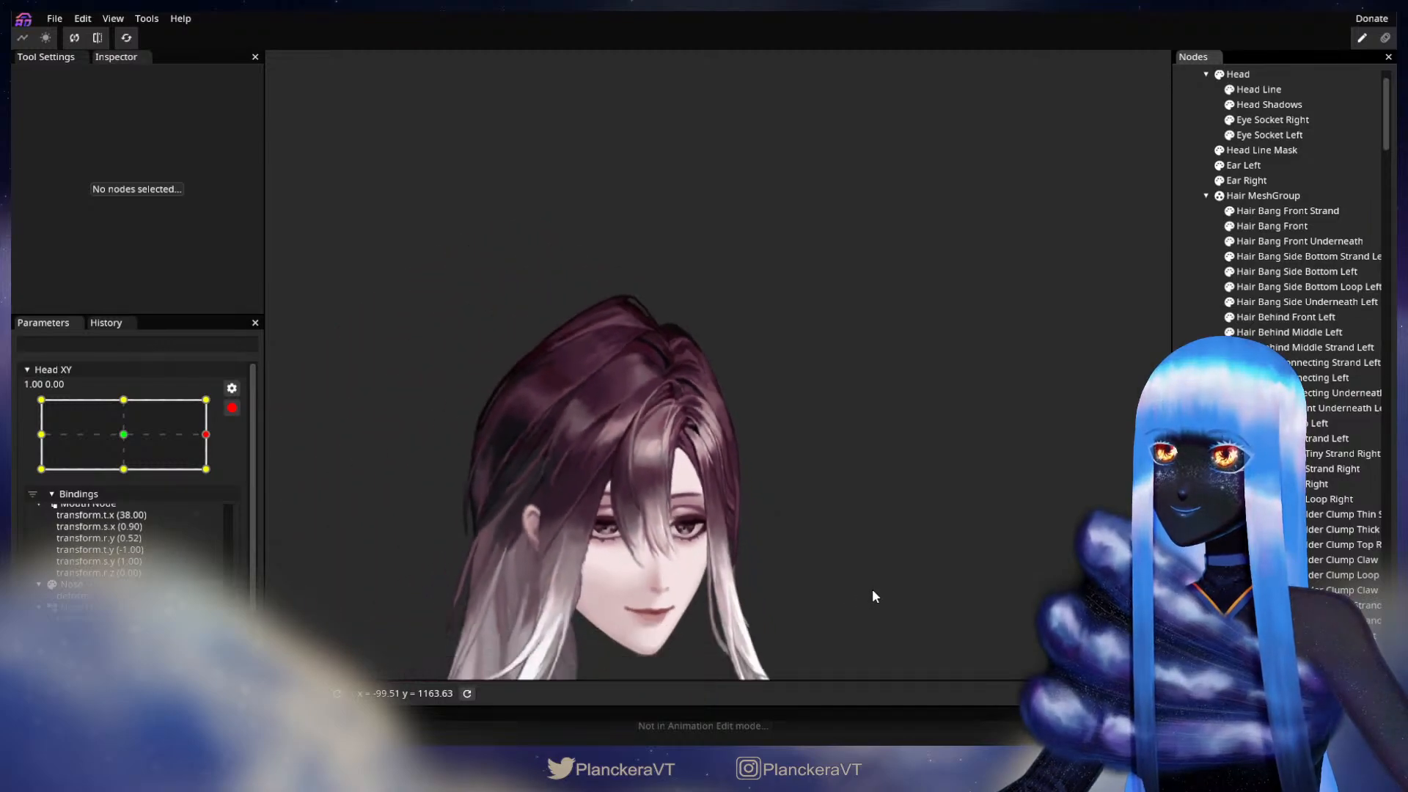
left_click_drag(839, 545, 909, 496)
scroll(908, 495, "down", 2)
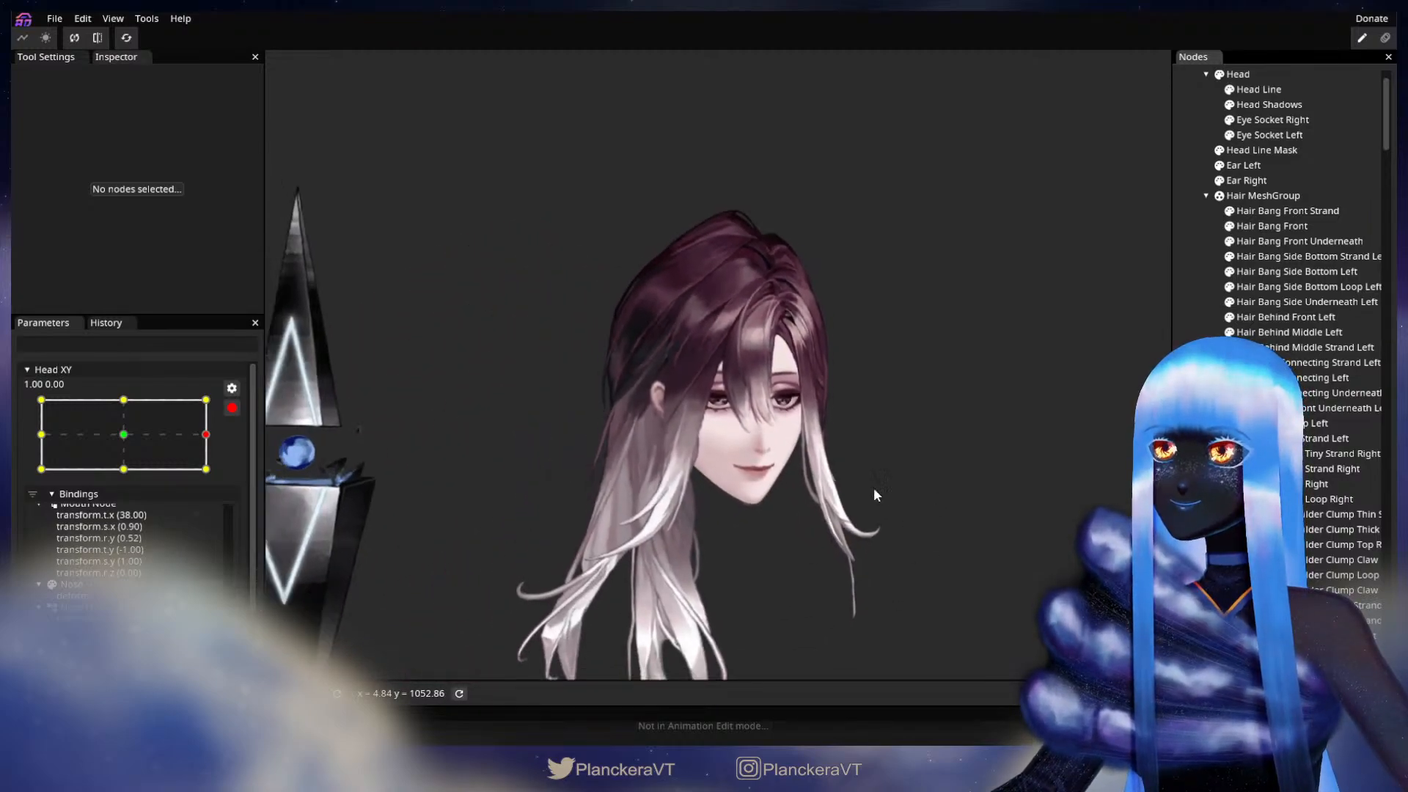
left_click(232, 408)
left_click_drag(216, 476, 228, 451)
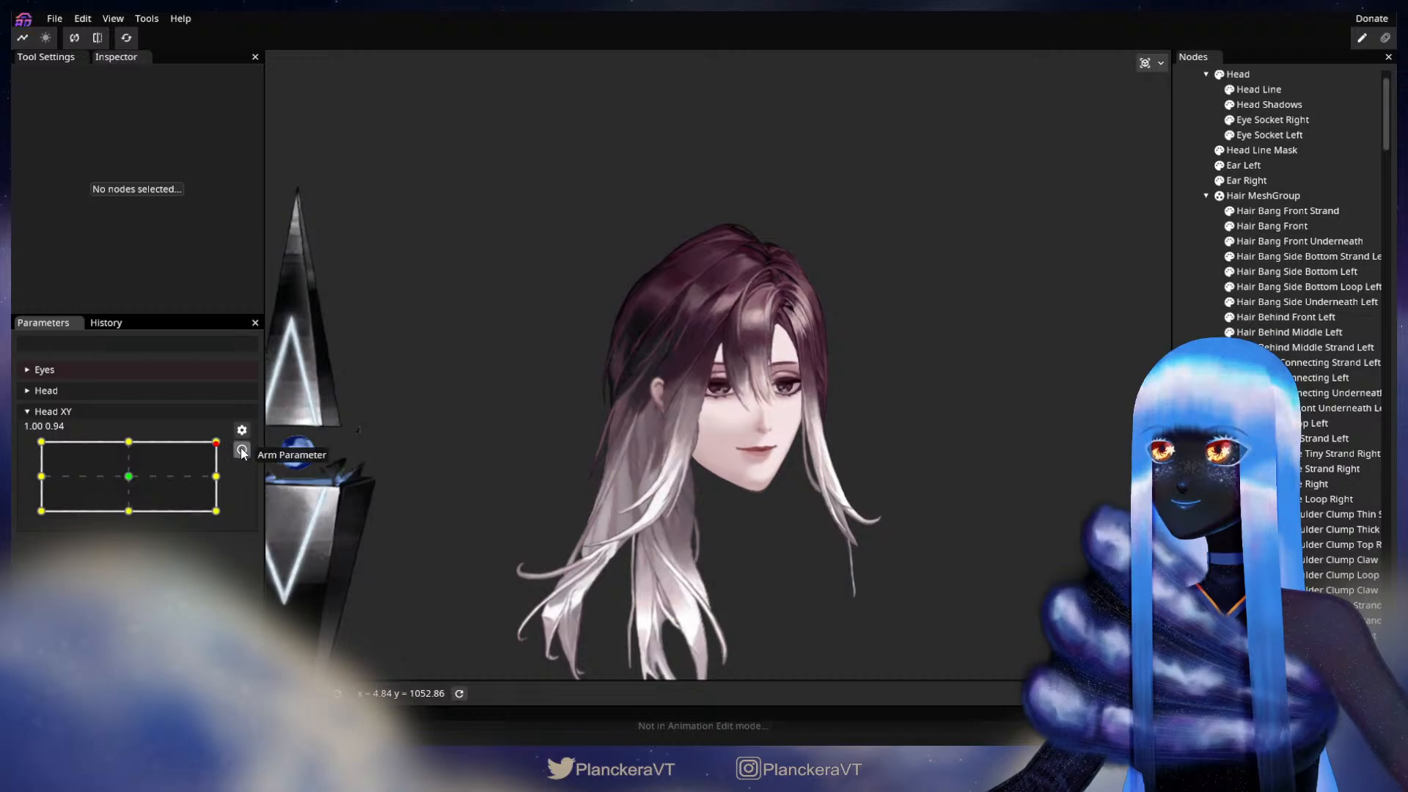
left_click(243, 450)
Step: Push the outer edge vertices of Hair Behind Middle Left slightly outward at the 1.00, 1.00 keypoint, and deselect the part
scroll(852, 338, "up", 6)
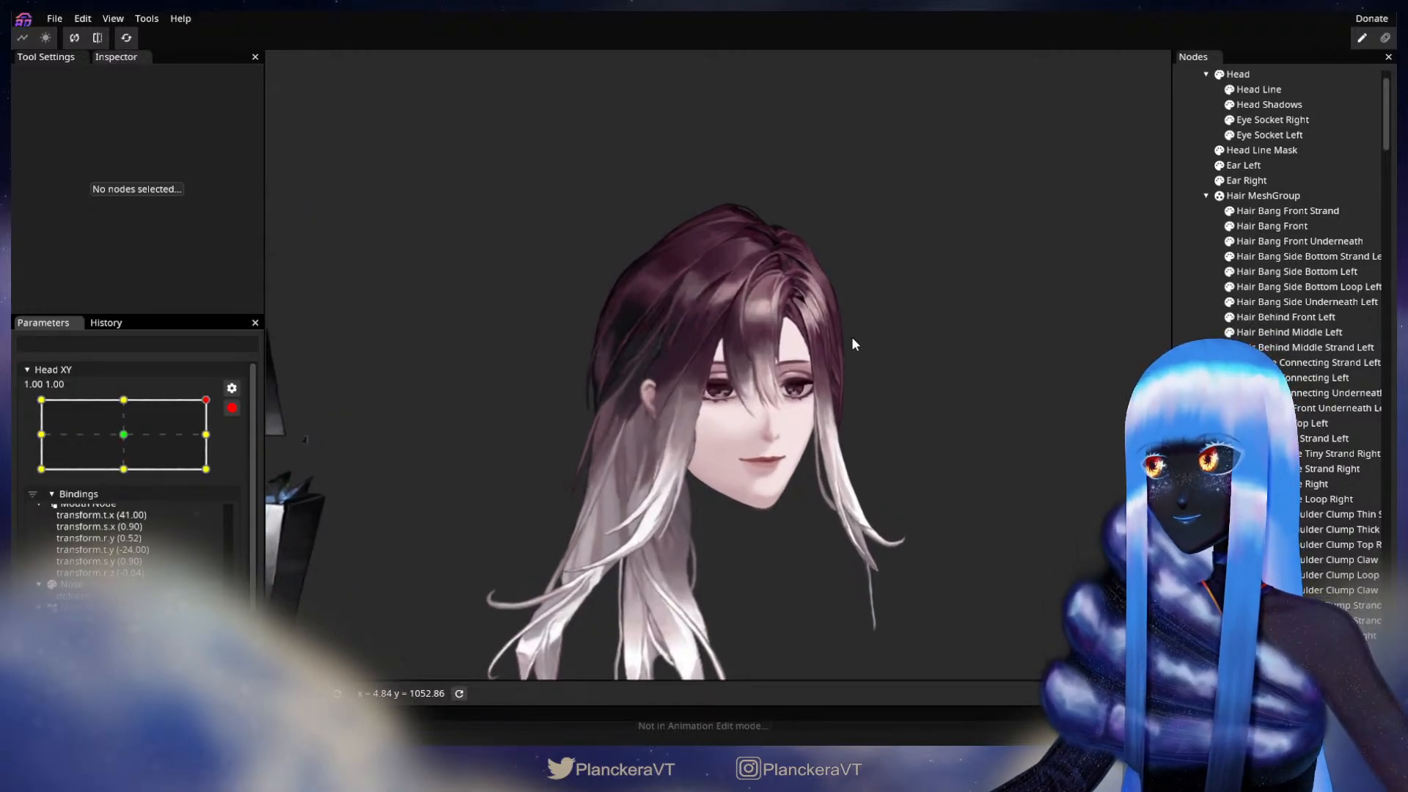
scroll(925, 323, "up", 4)
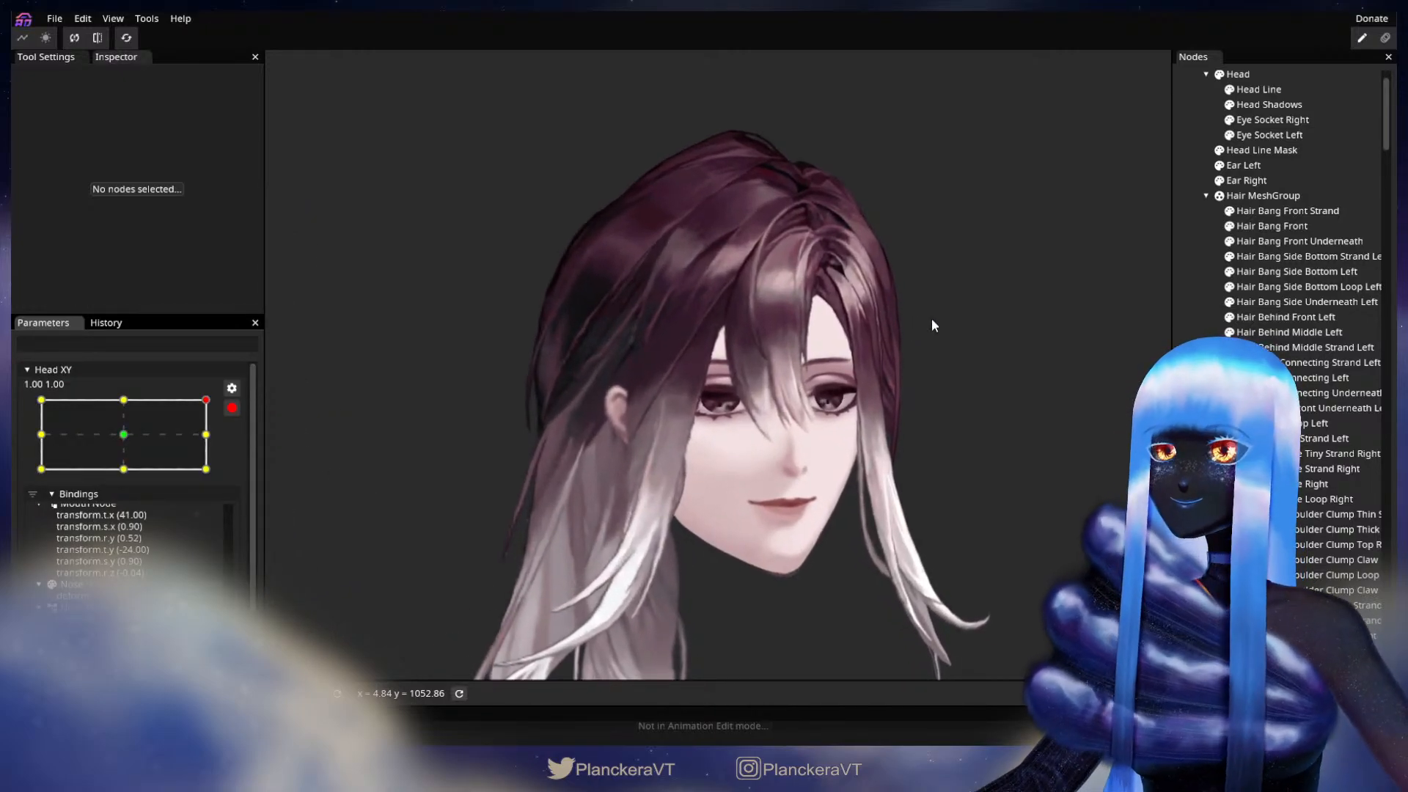
scroll(947, 319, "up", 4)
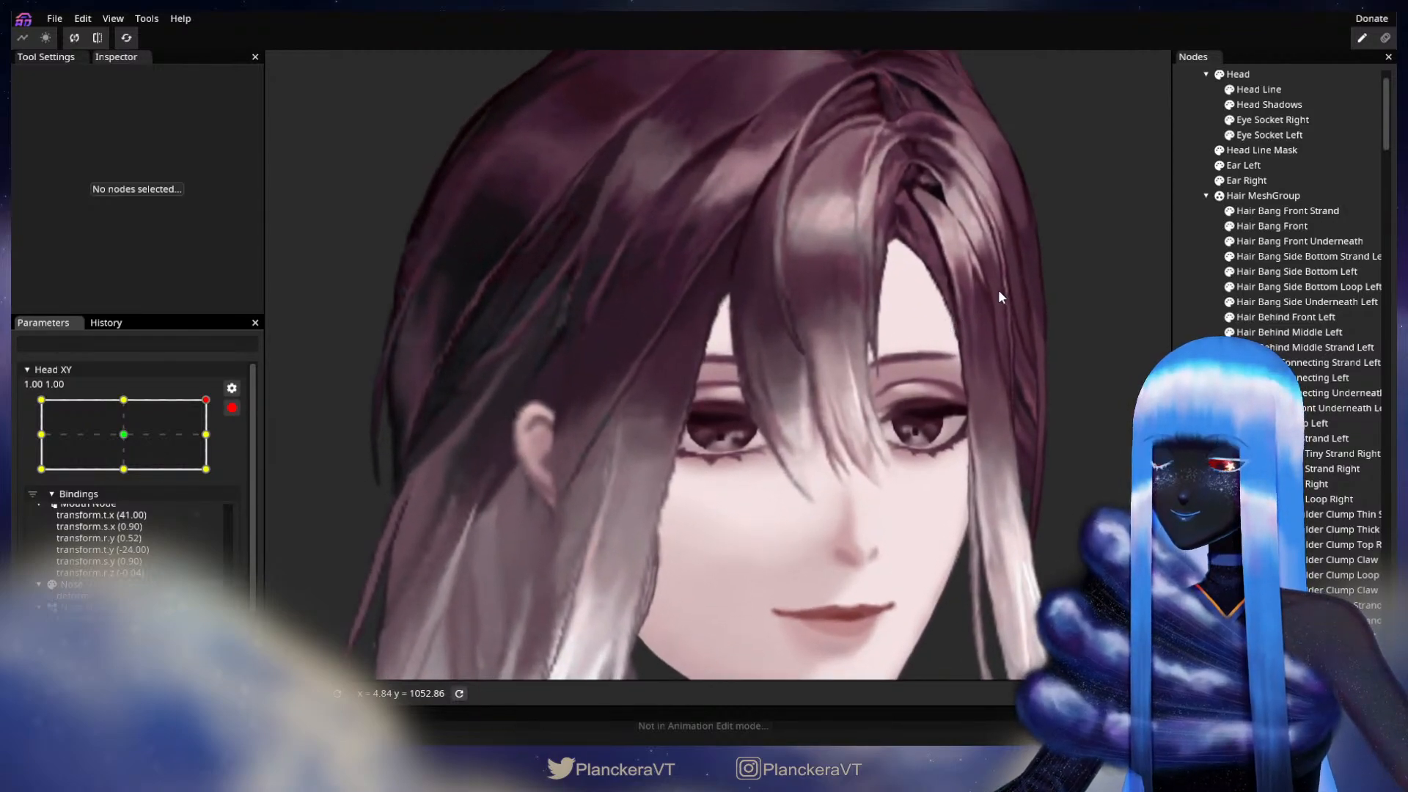
left_click_drag(1032, 255, 805, 539)
scroll(835, 522, "up", 2)
scroll(837, 519, "up", 2)
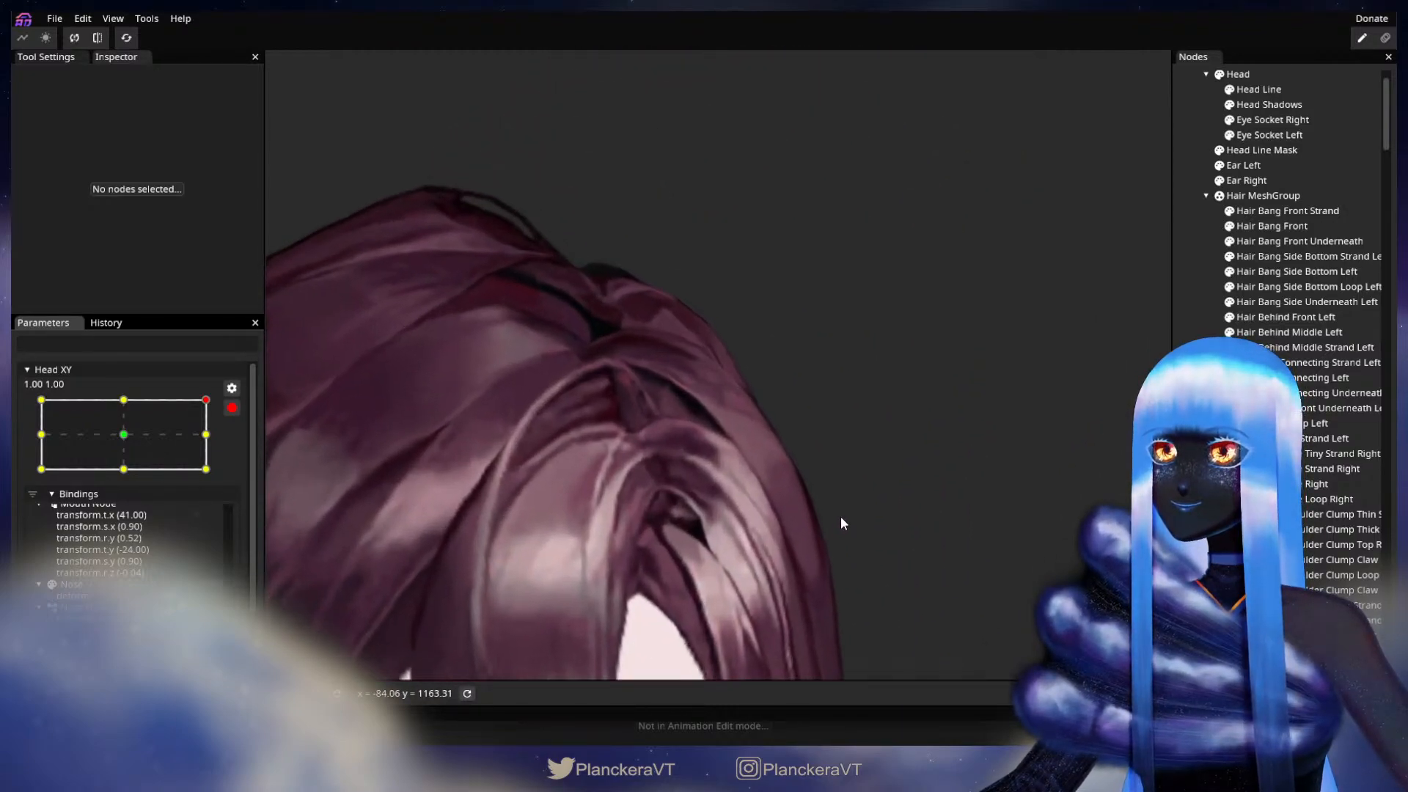
left_click(1289, 335)
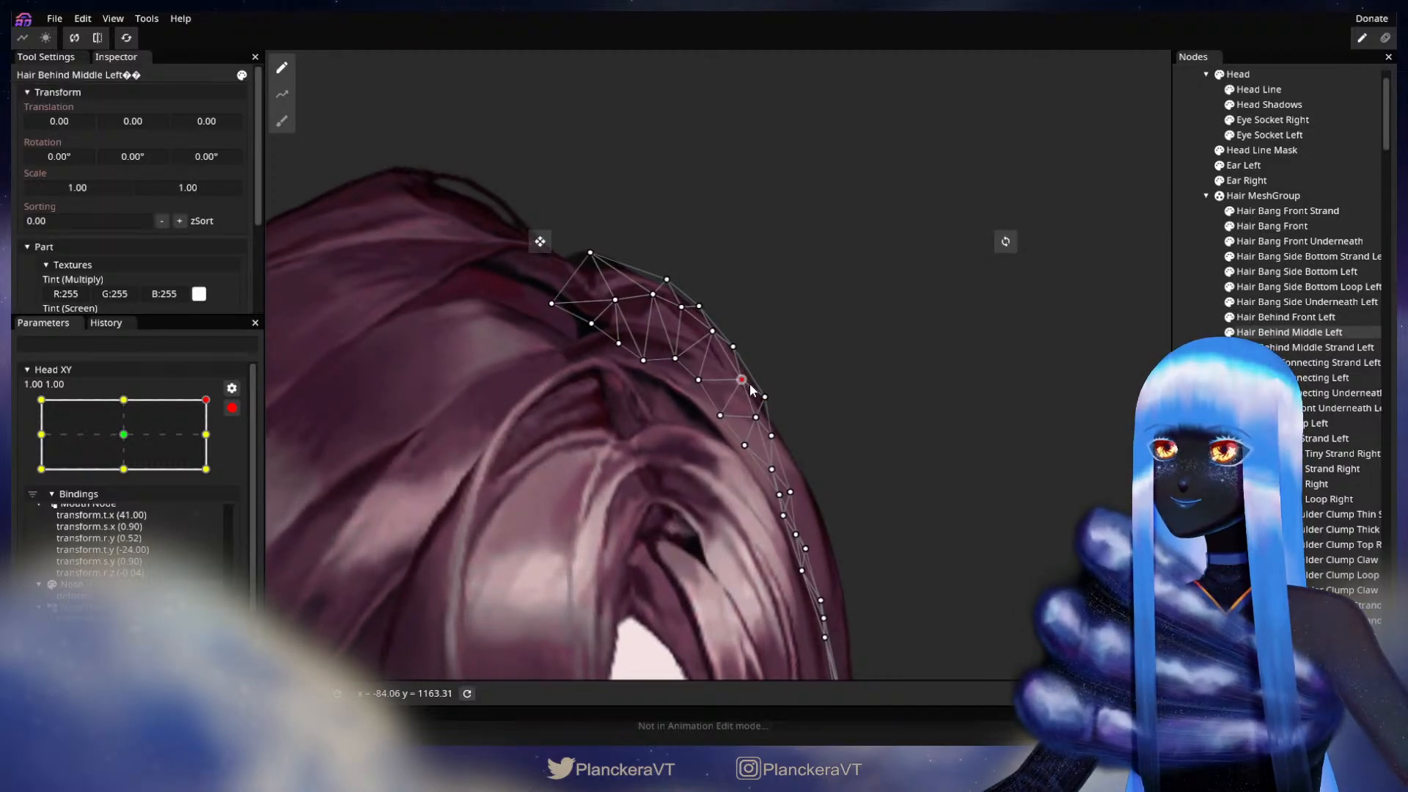
left_click_drag(773, 436, 771, 396)
left_click_drag(734, 347, 737, 349)
left_click(712, 331)
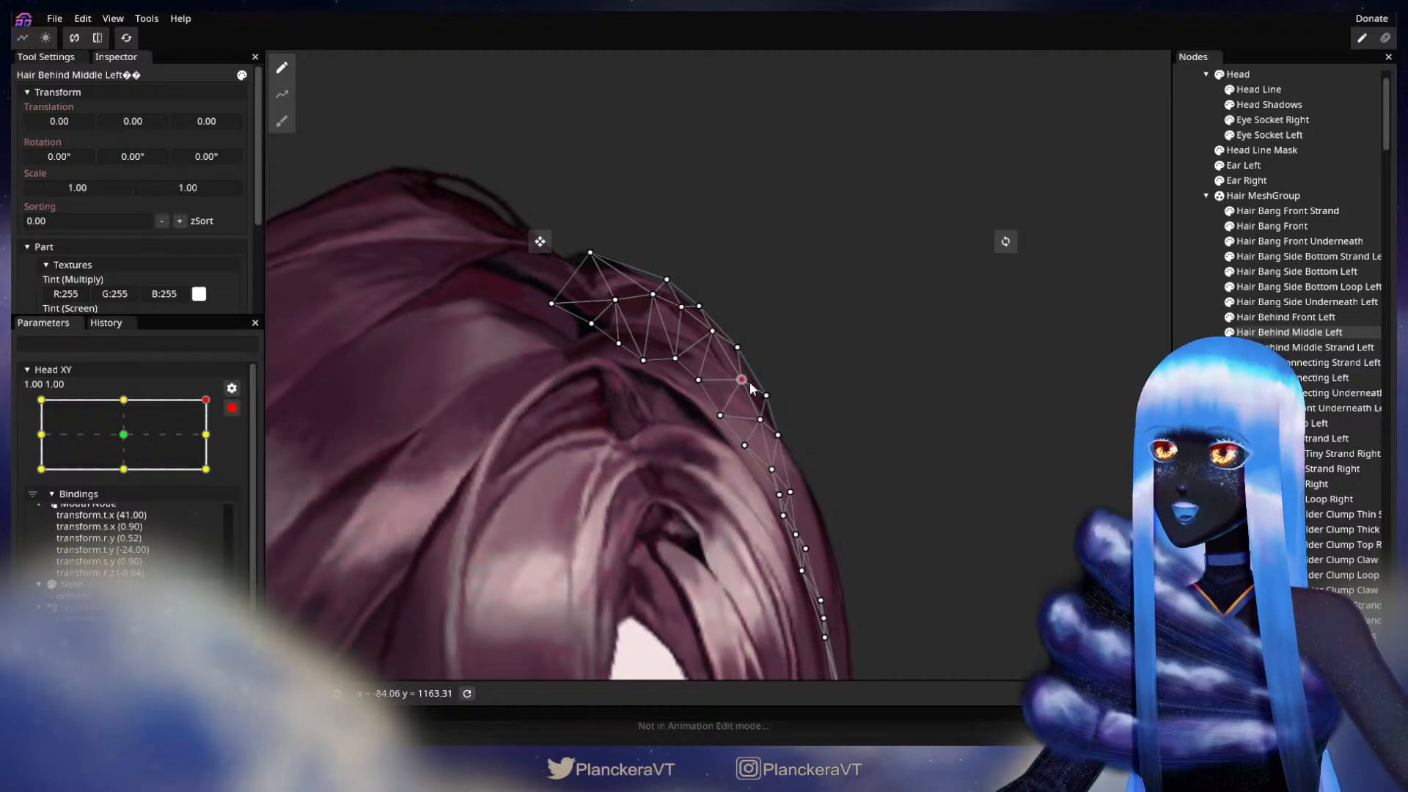
left_click(1007, 512)
Step: Fine-tune the middle vertices of Hair Behind Middle Left where its outer edge bends downward at 1.00, 1.00, and deselect it
scroll(1002, 502, "down", 2)
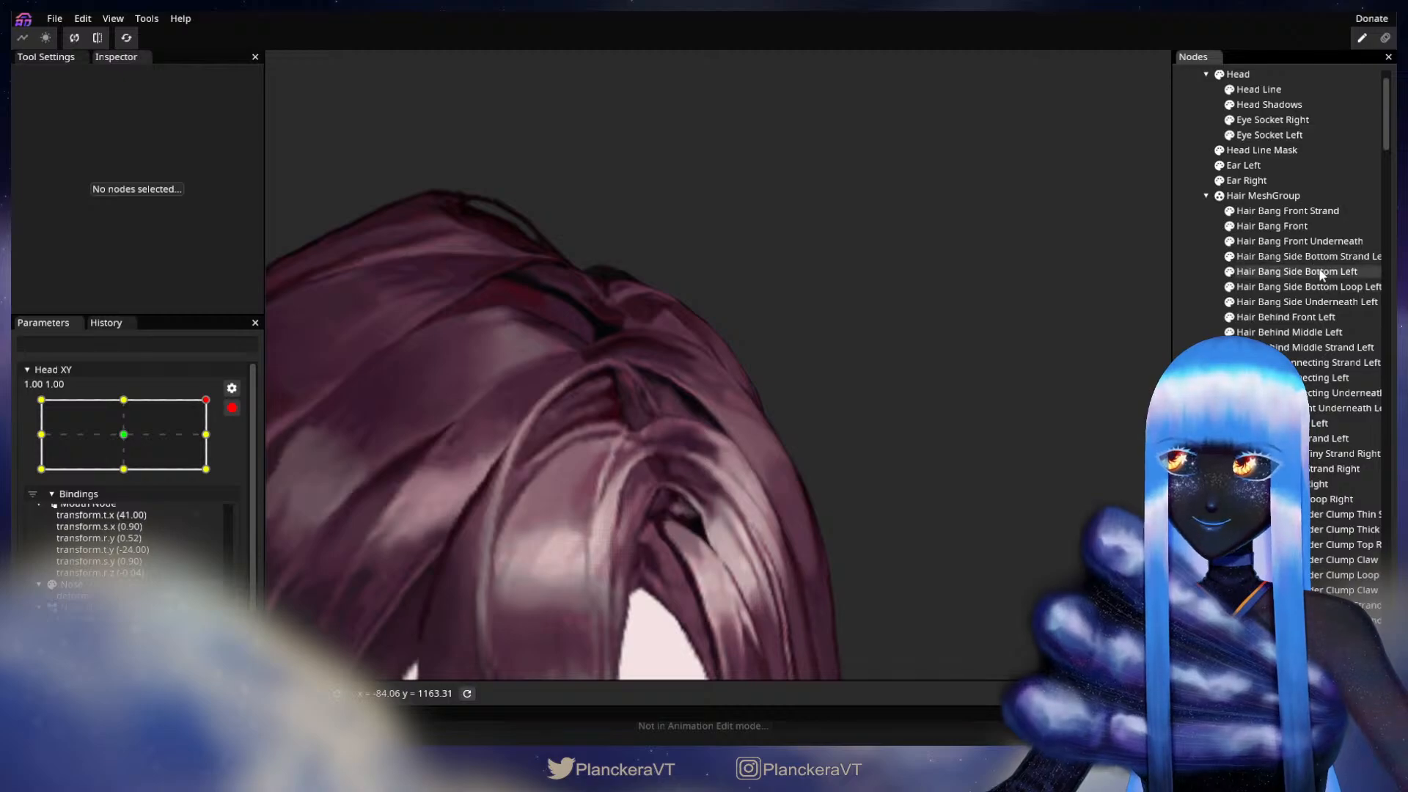
left_click(1315, 332)
left_click_drag(743, 386, 739, 387)
left_click(770, 389)
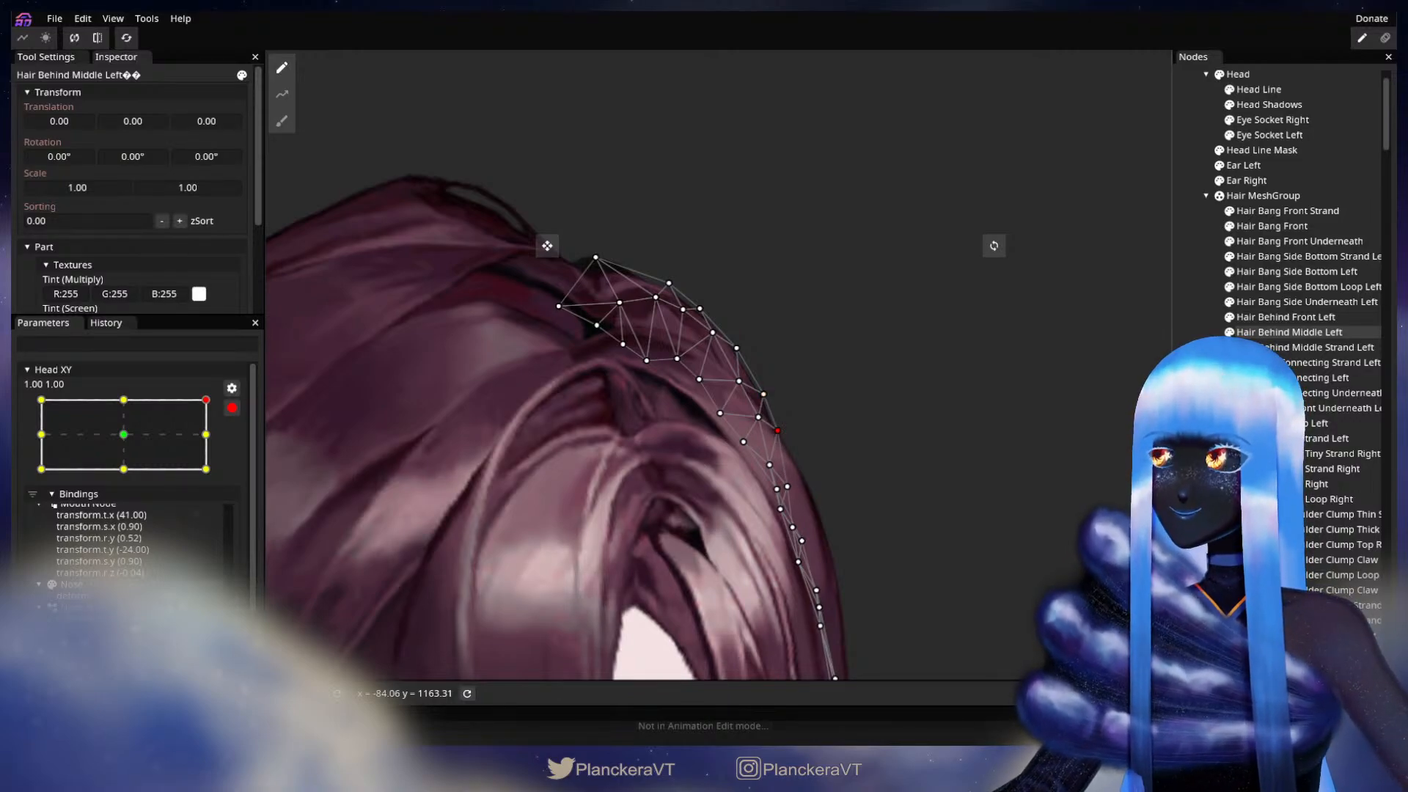
left_click(879, 496)
Step: Nudge the outer vertex of Hair Behind Middle Left just above the bend outward at 1.00, 1.00, and deselect the part
scroll(1013, 416, "up", 5)
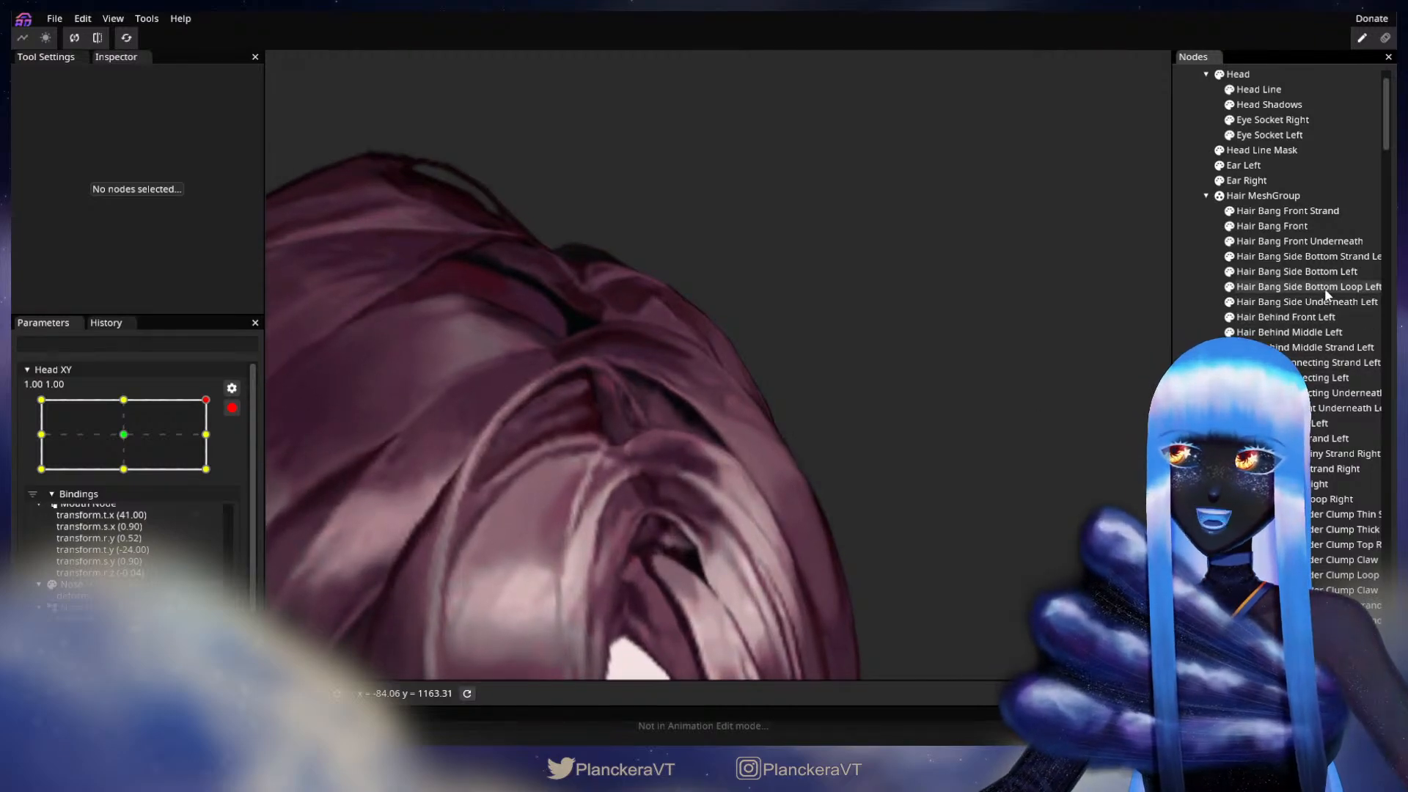
left_click(1289, 332)
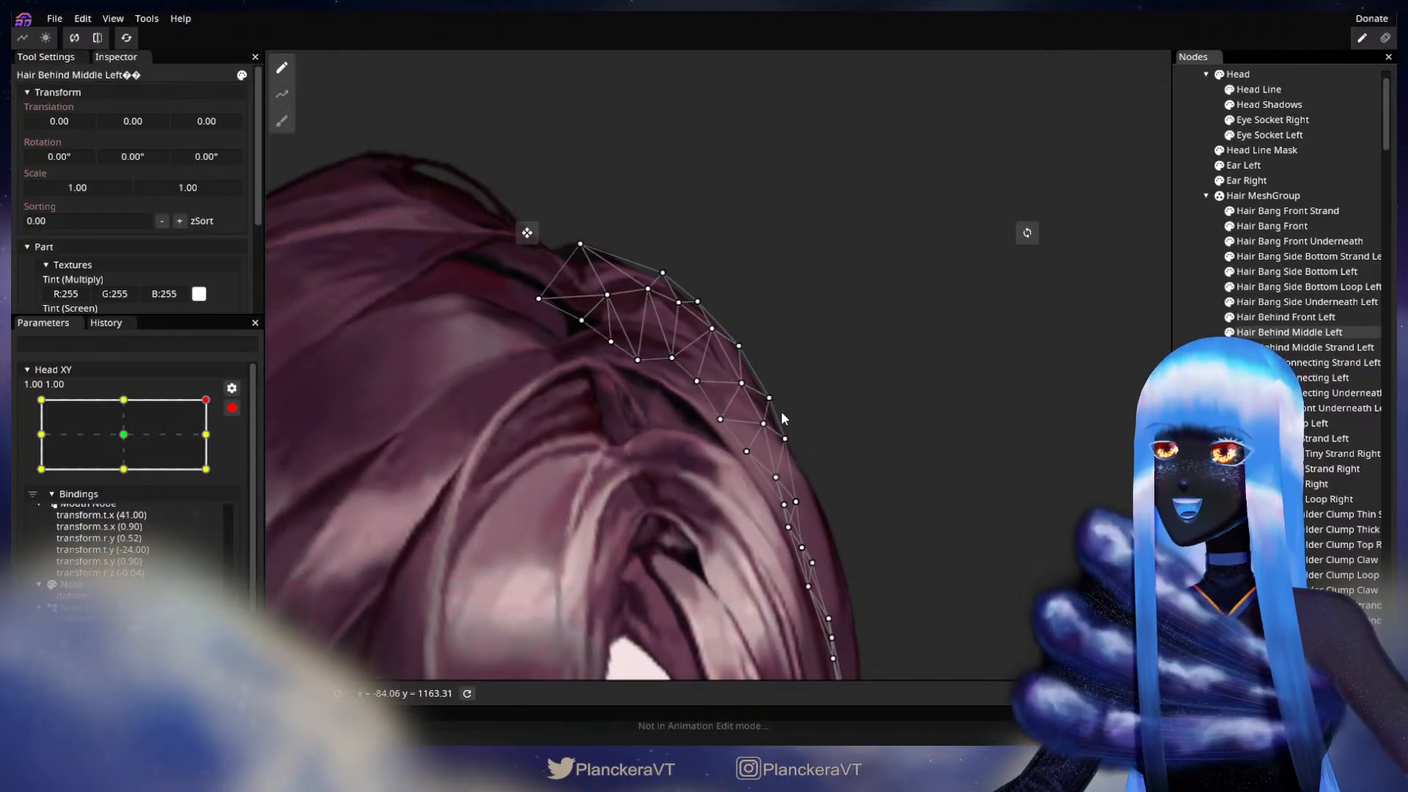
left_click(744, 382)
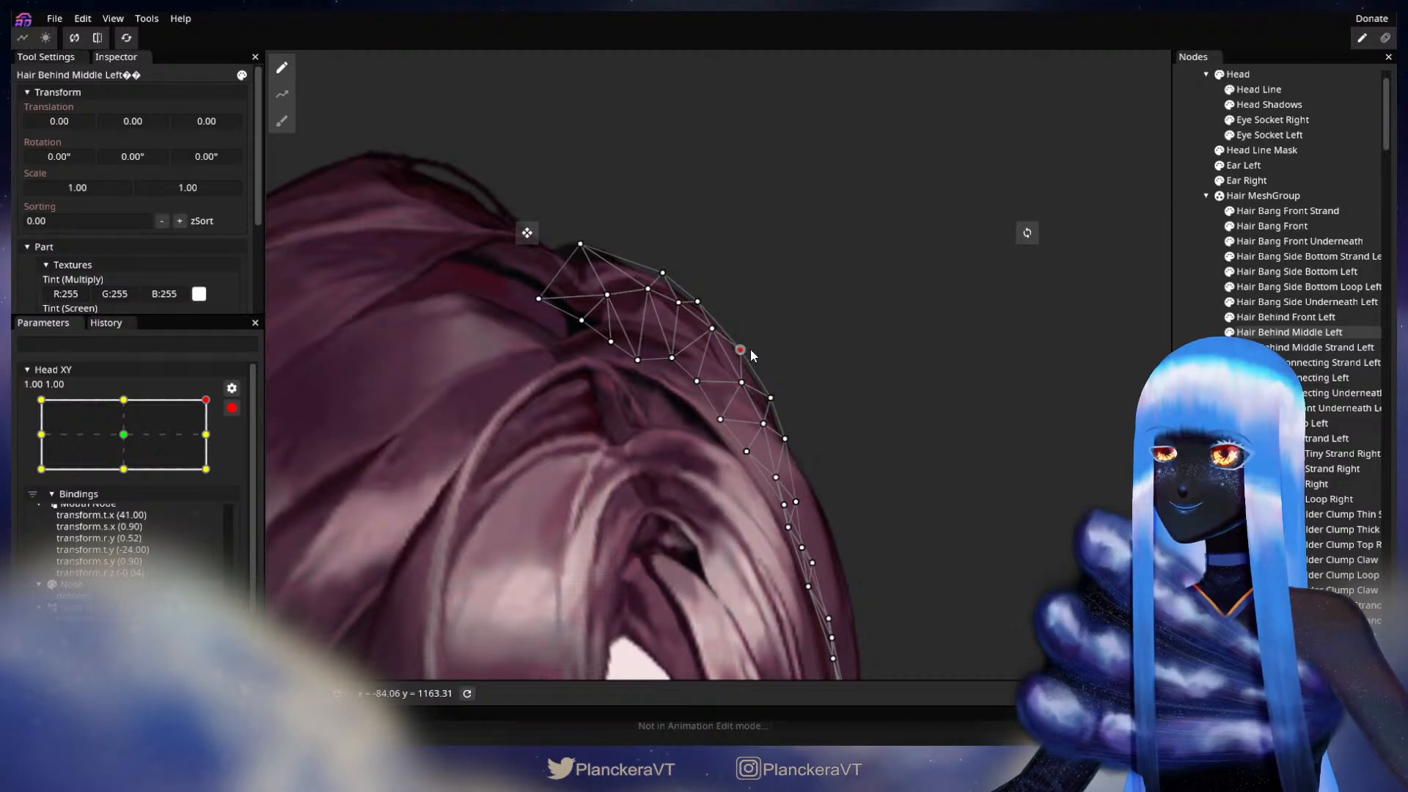
left_click_drag(749, 350, 751, 352)
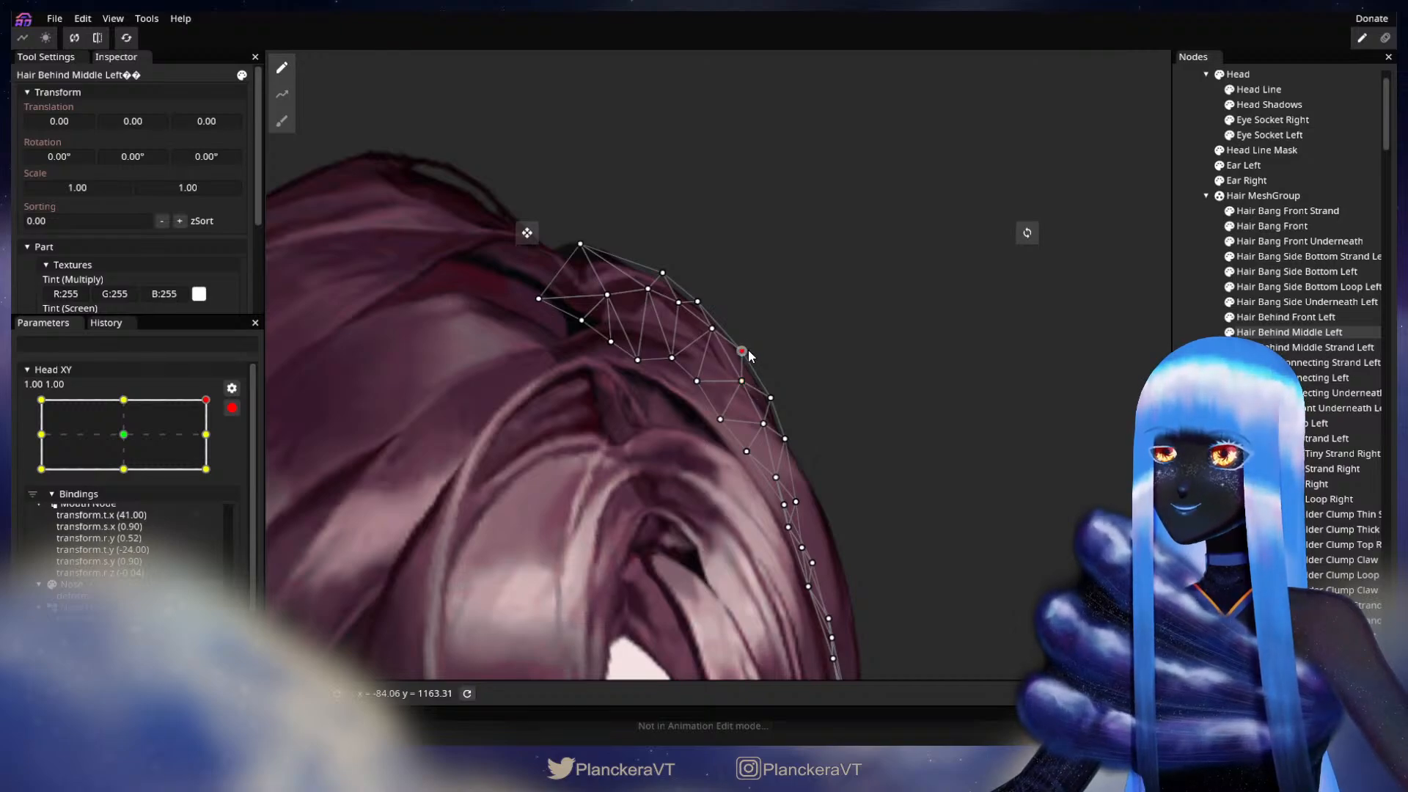
left_click_drag(756, 350, 768, 344)
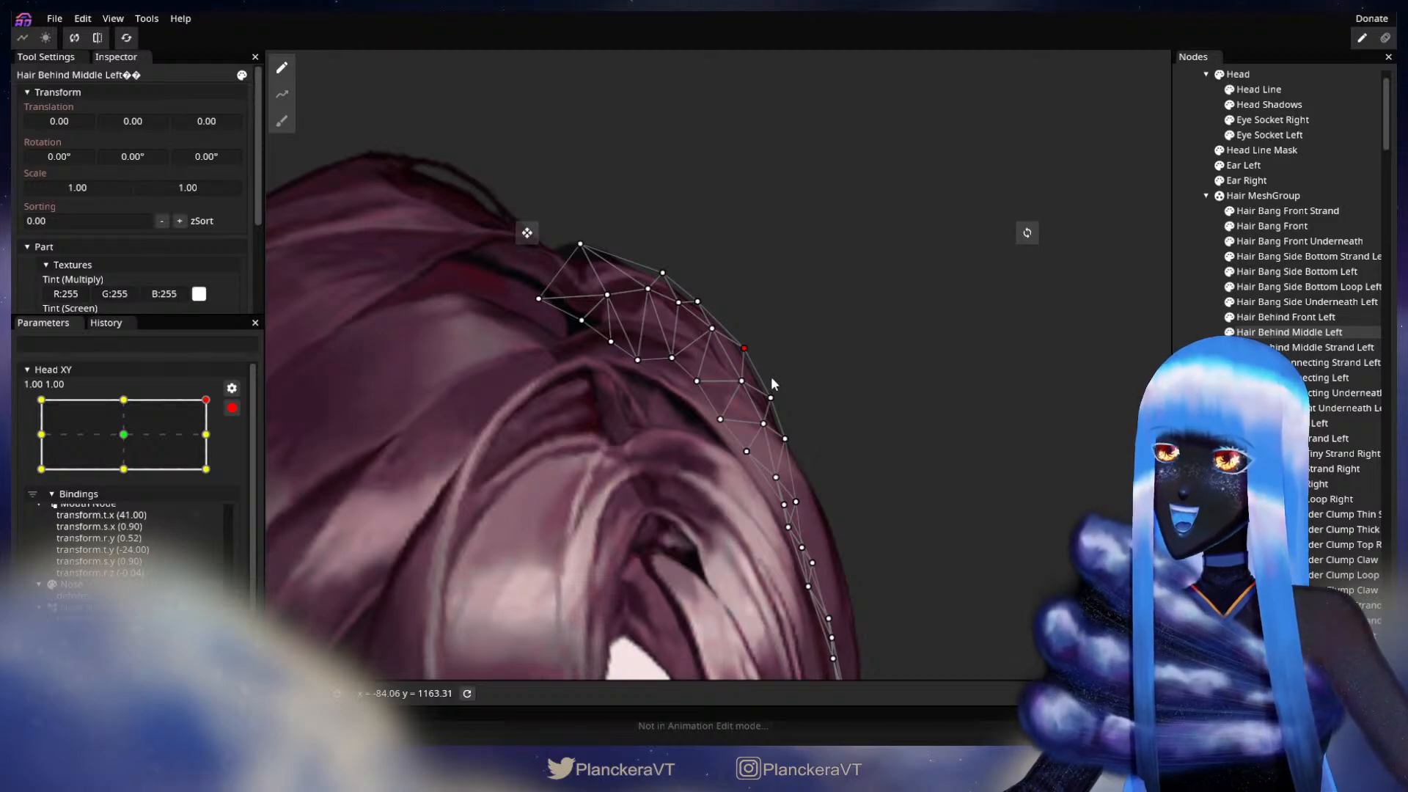
left_click(922, 521)
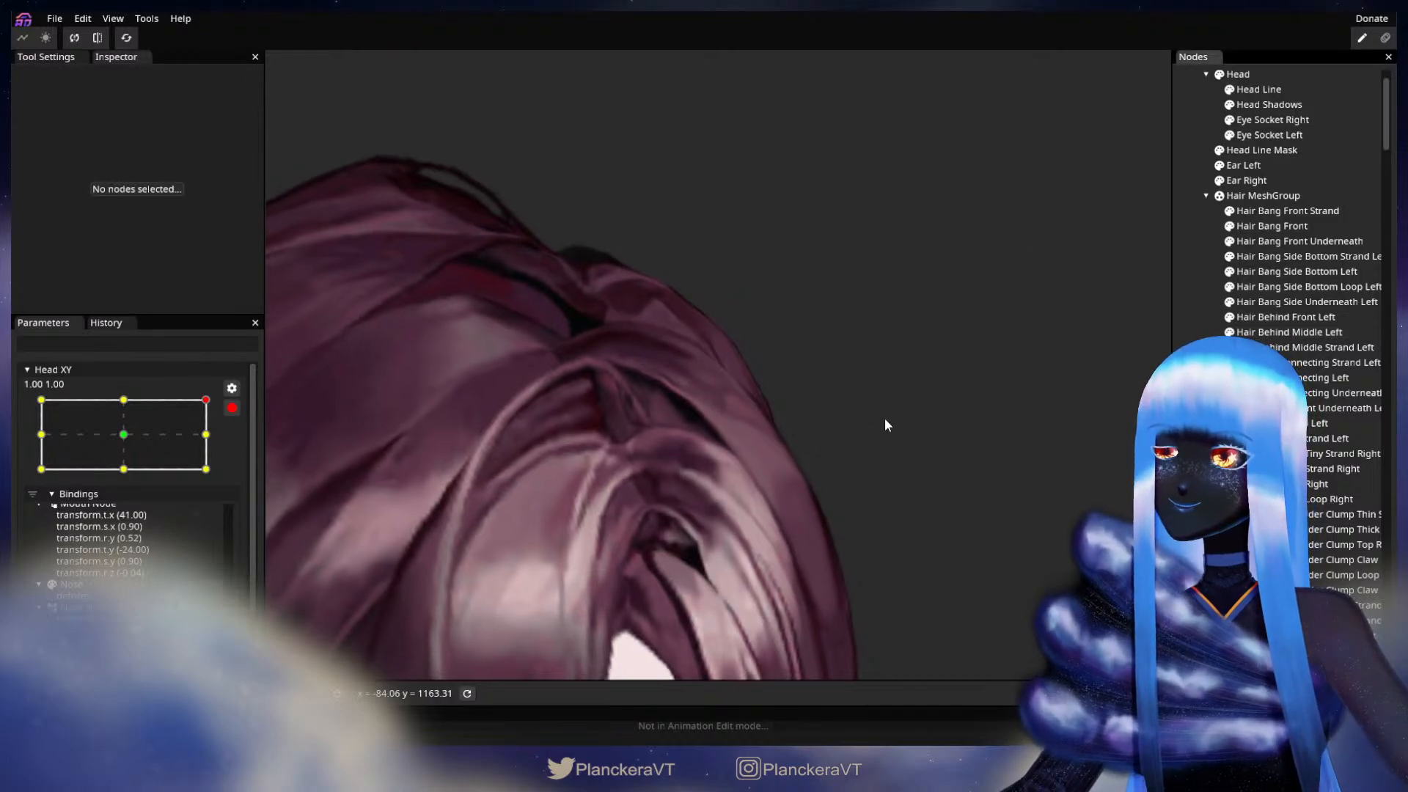
Step: Smooth the upper outer edge of Hair Behind Middle Left from the crown to the bend at 1.00, 1.00, and deselect it to check the silhouette
scroll(890, 426, "up", 1)
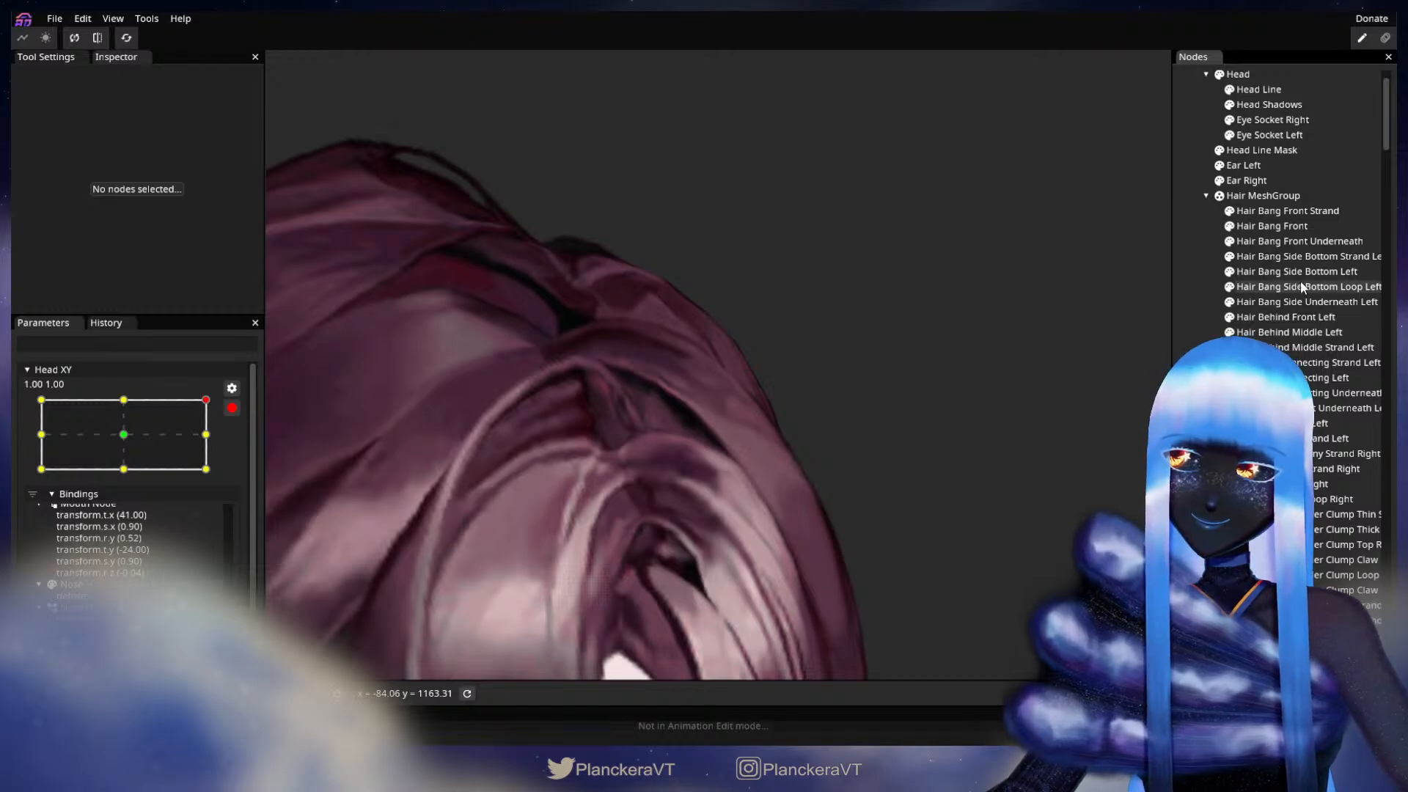
left_click(1302, 332)
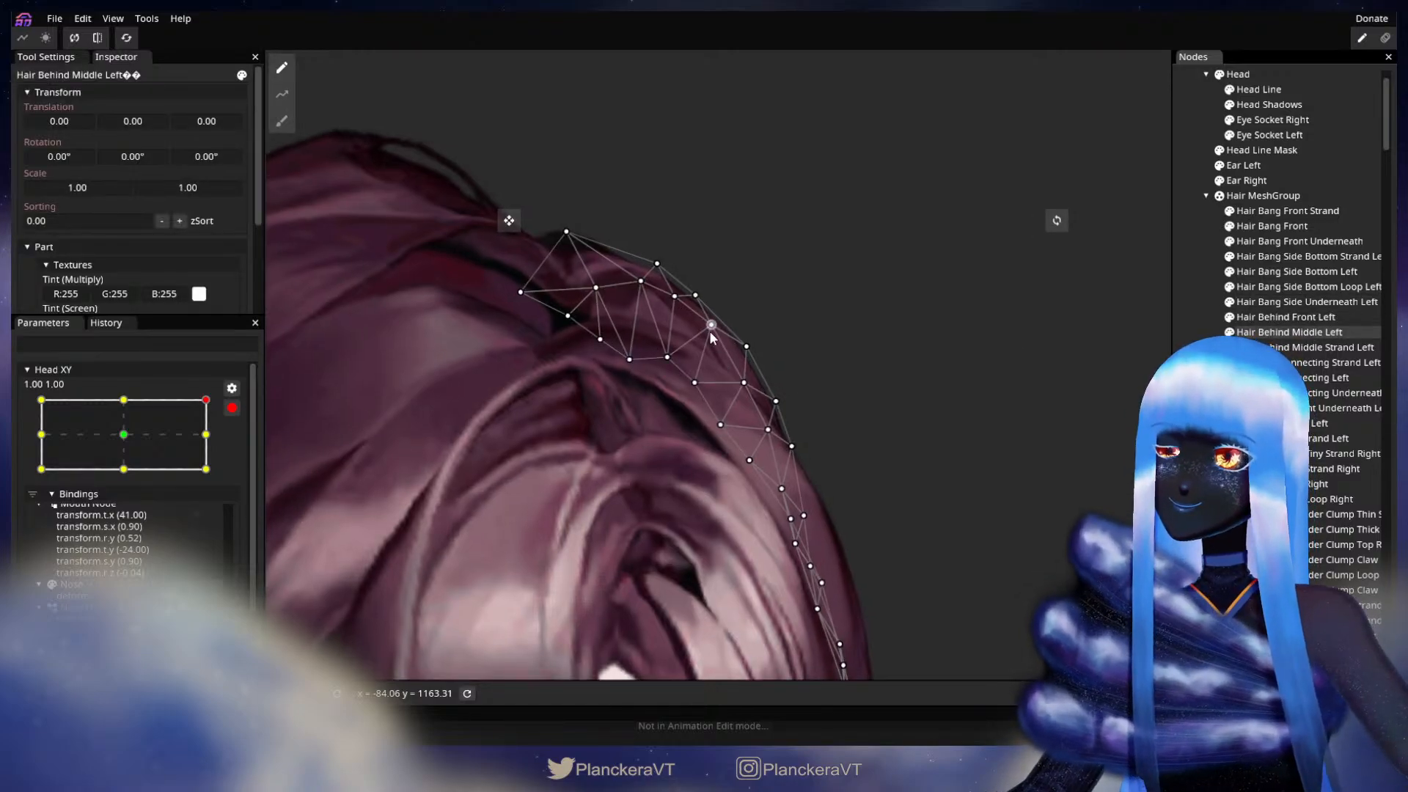
left_click(706, 337)
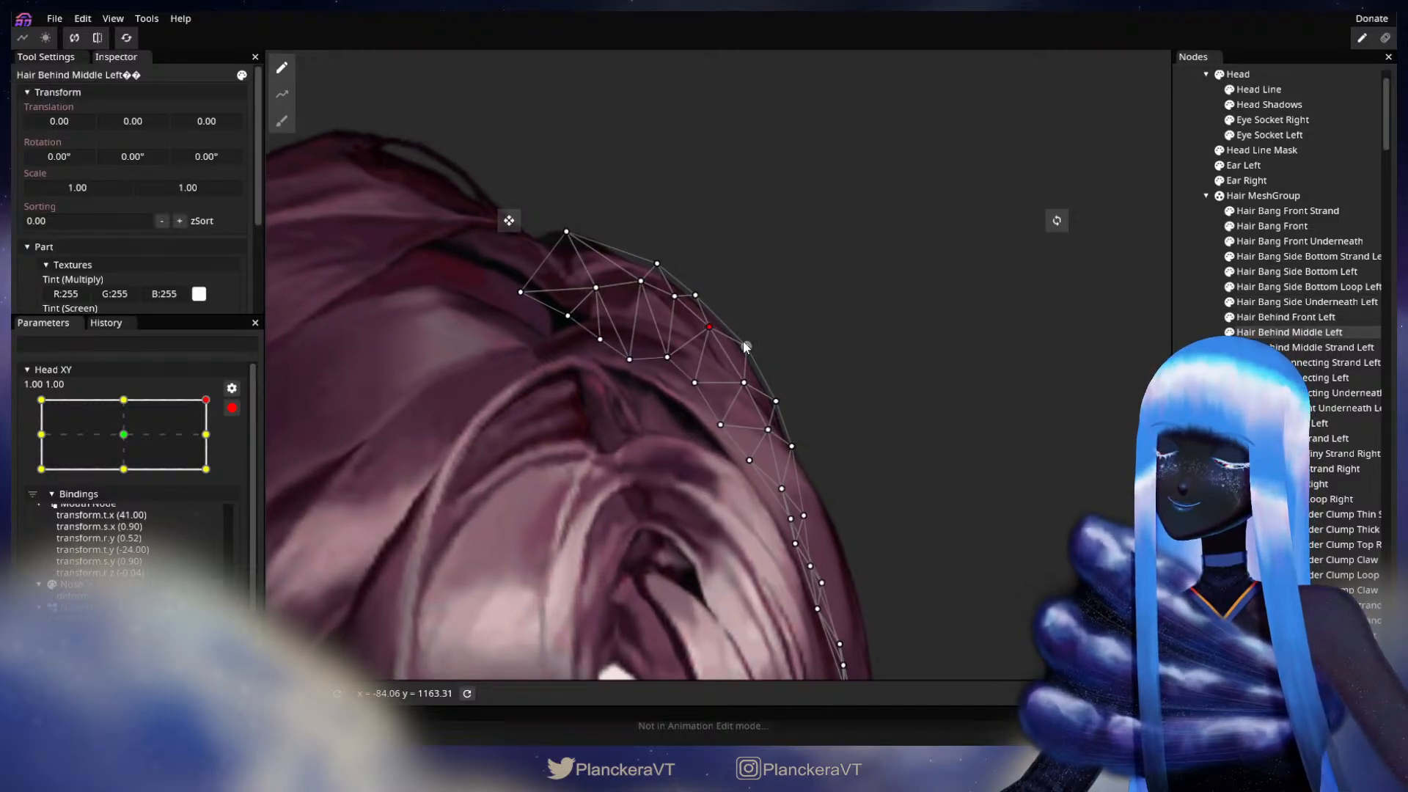
left_click_drag(746, 343, 748, 339)
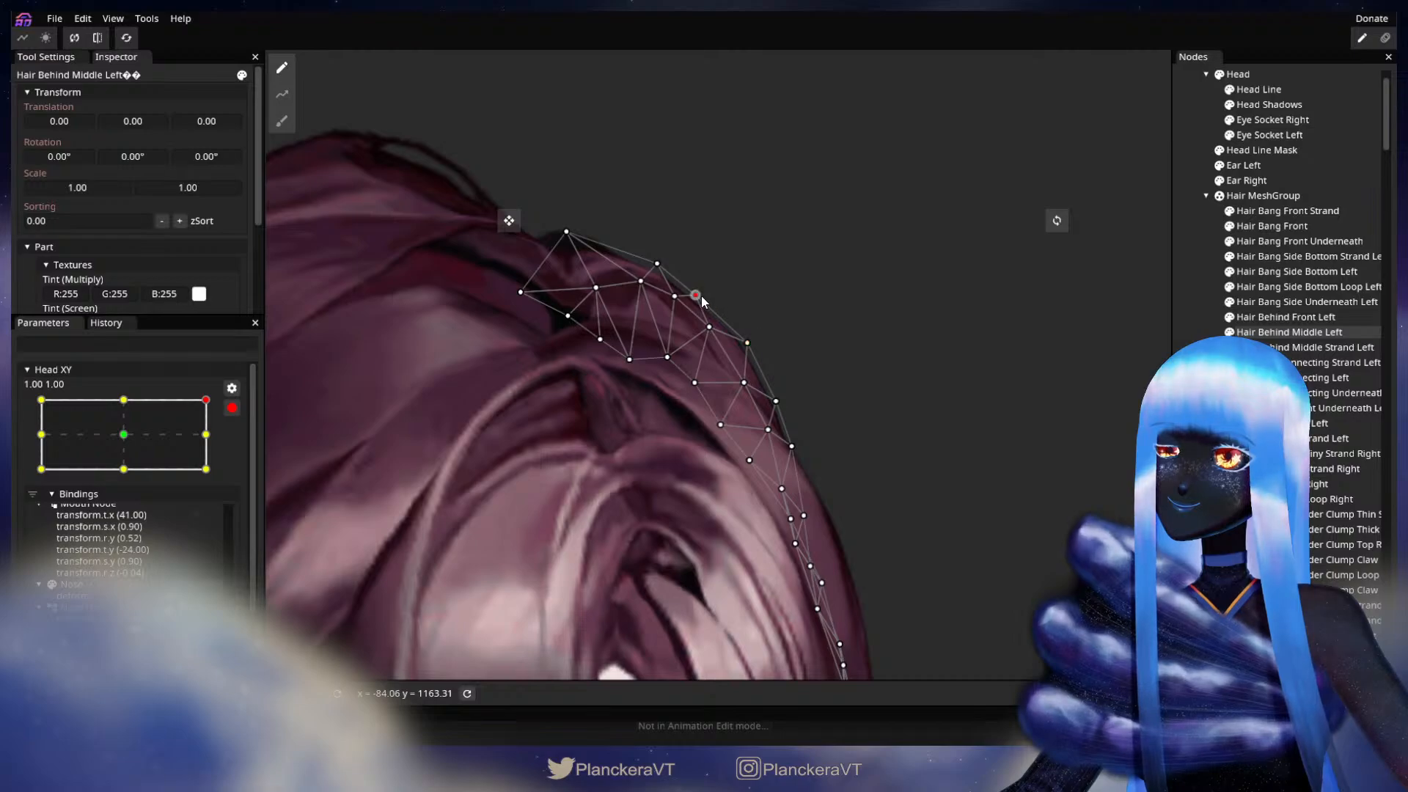
left_click_drag(710, 298, 672, 271)
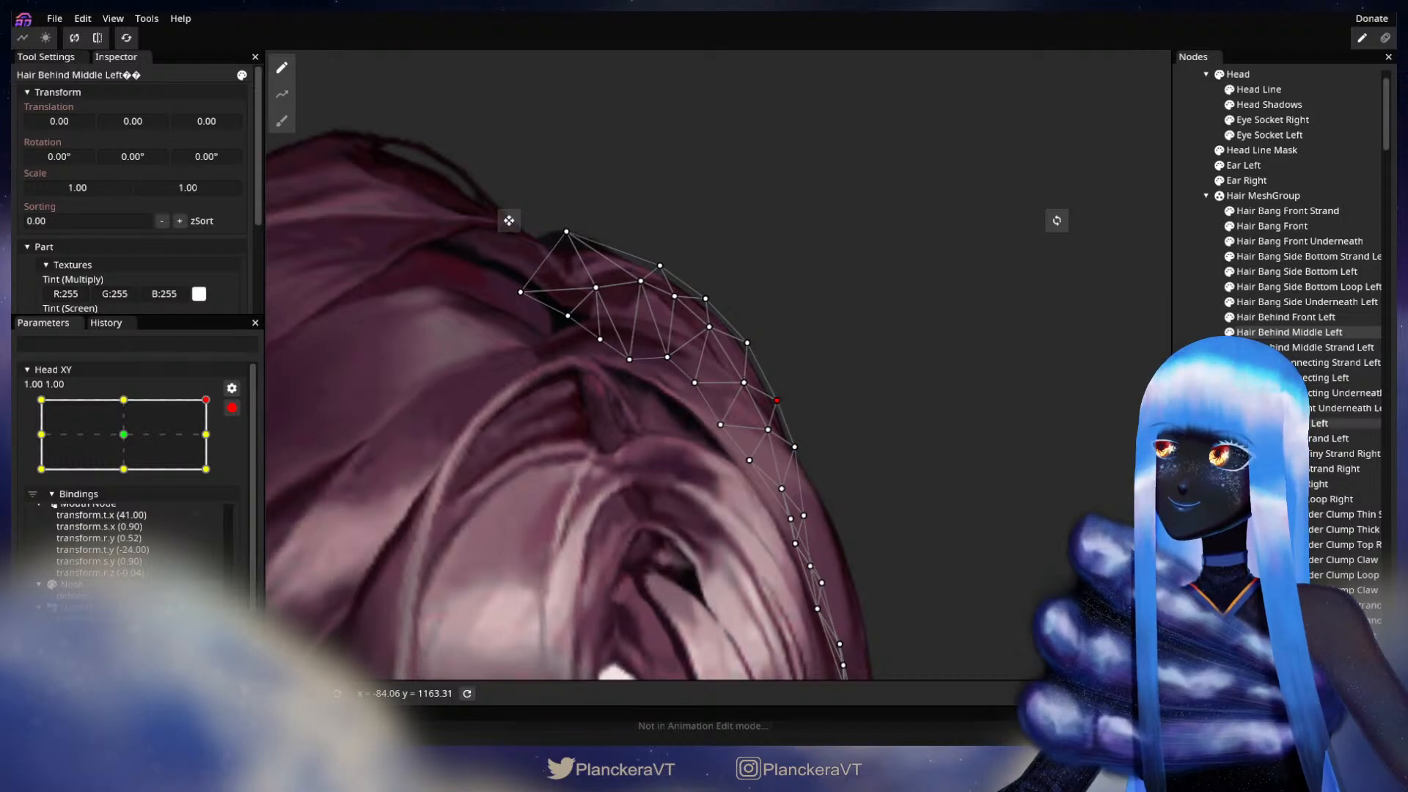
left_click(917, 544)
scroll(917, 544, "down", 1)
scroll(920, 546, "down", 4)
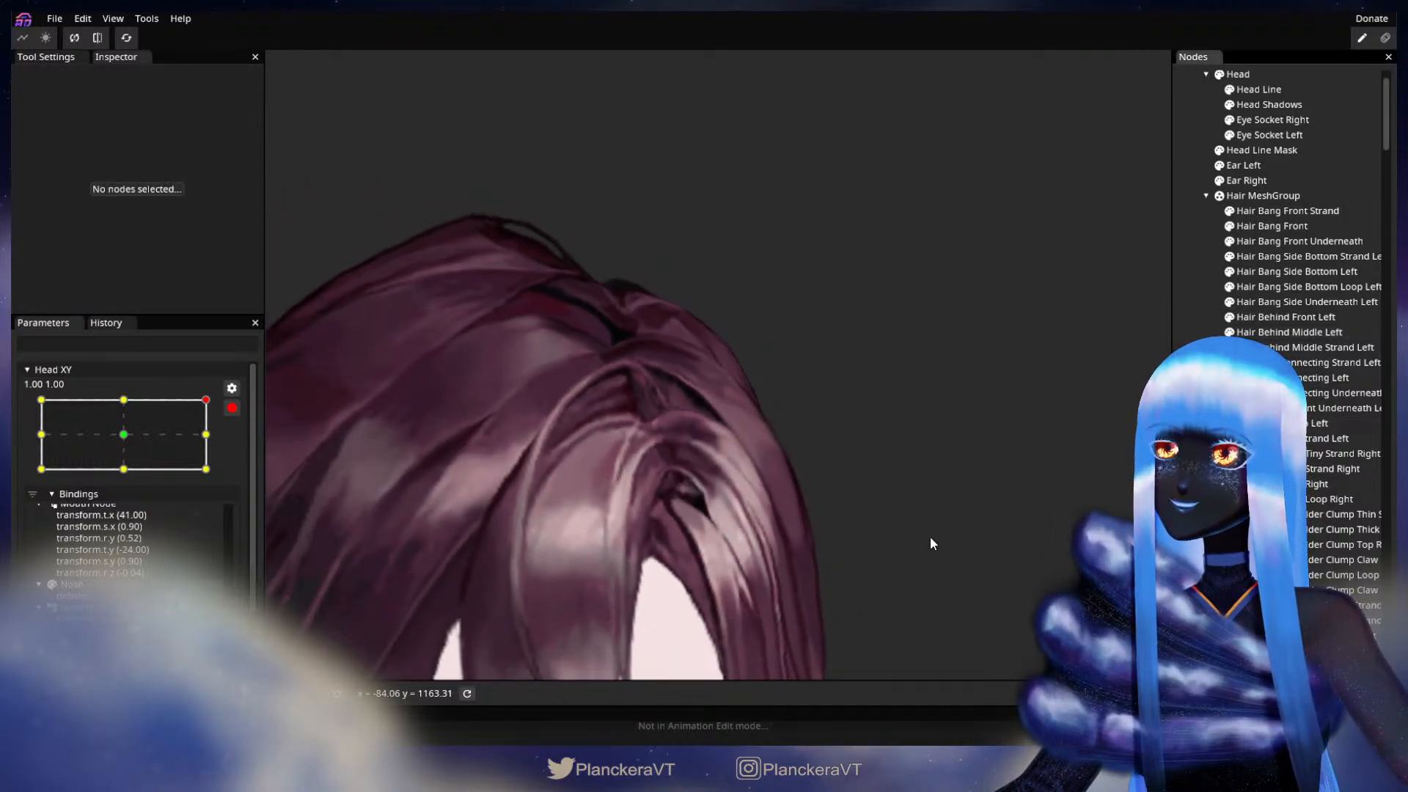
scroll(931, 545, "down", 4)
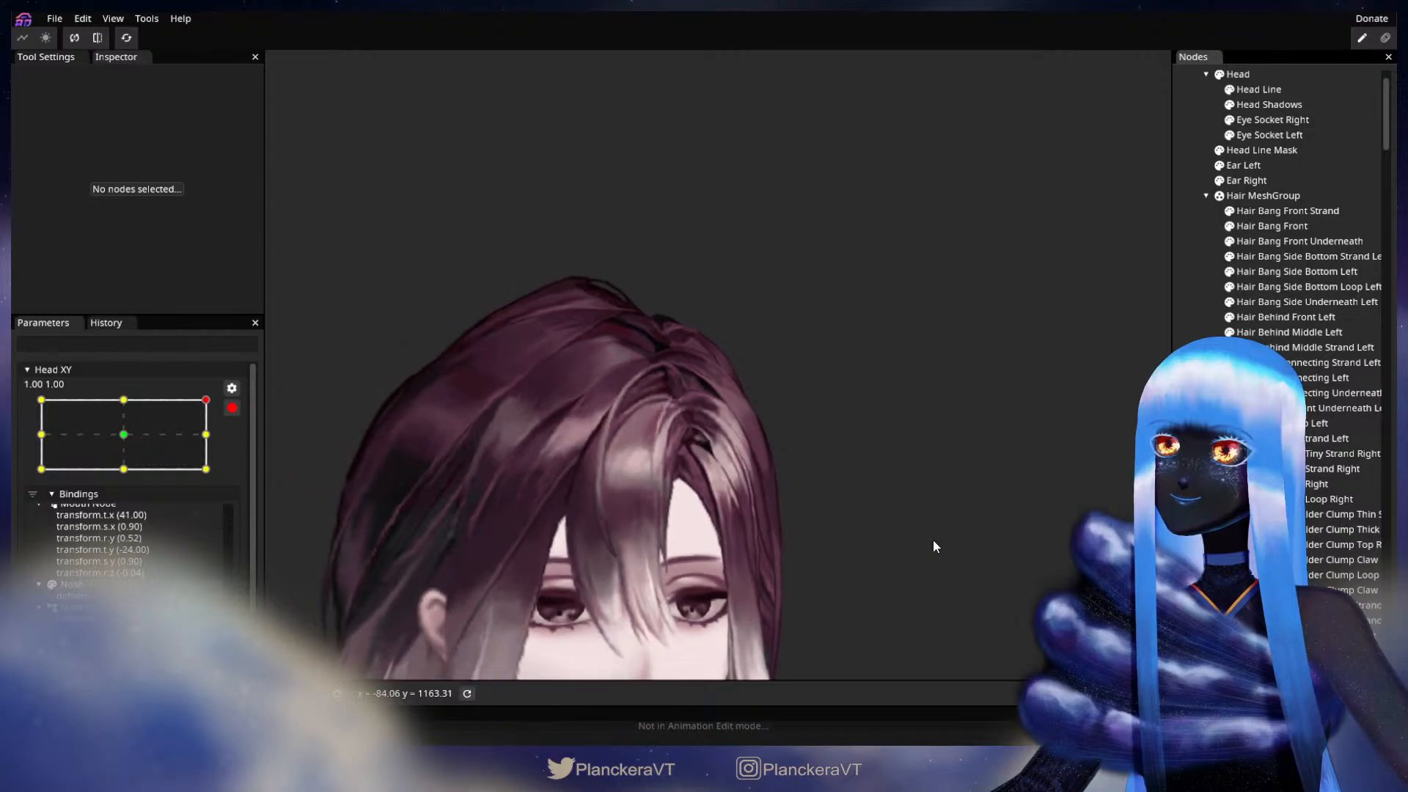
Step: Disarm Head XY and turn the head from 1.00, 1.00 to 1.00, -1.00 to check the hair's movement
scroll(930, 540, "down", 4)
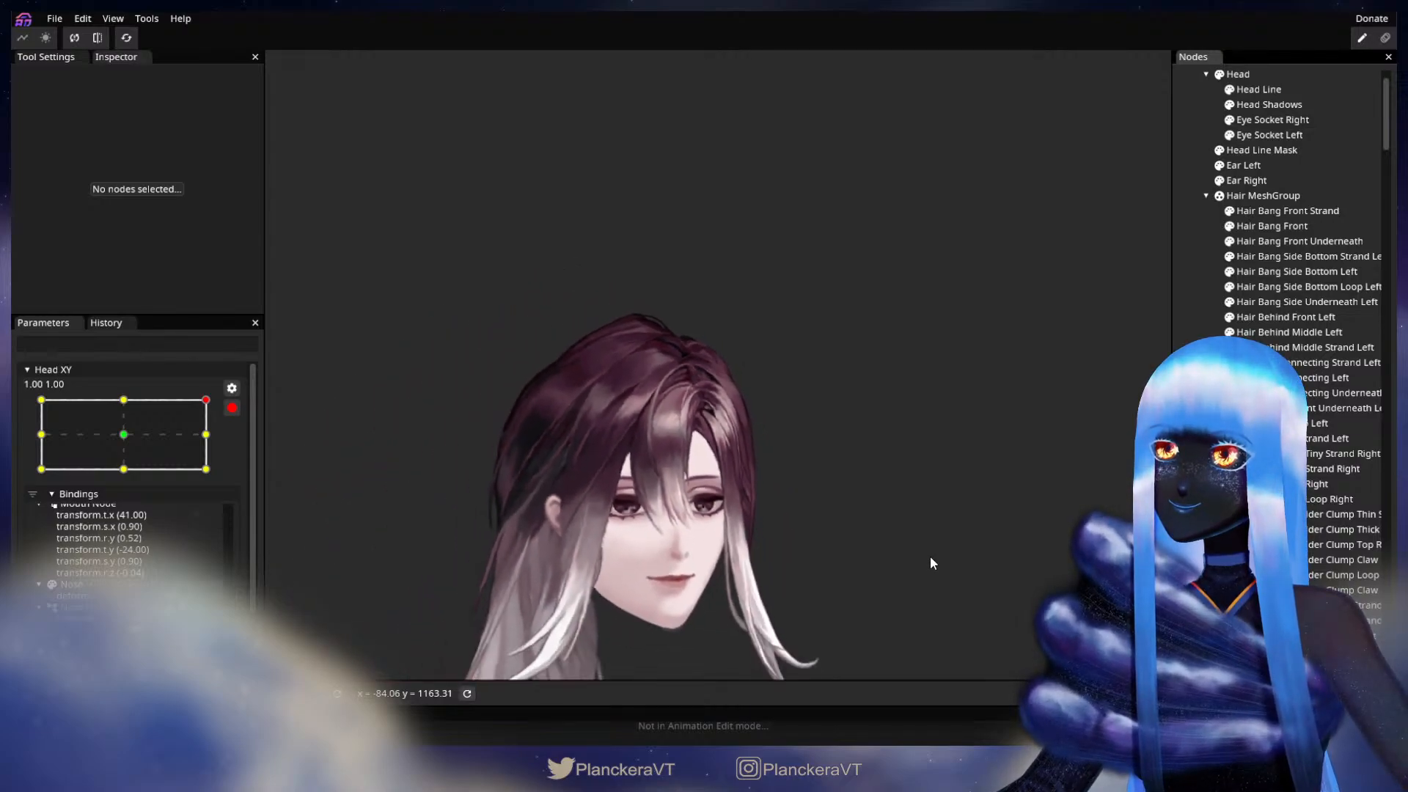
left_click(232, 409)
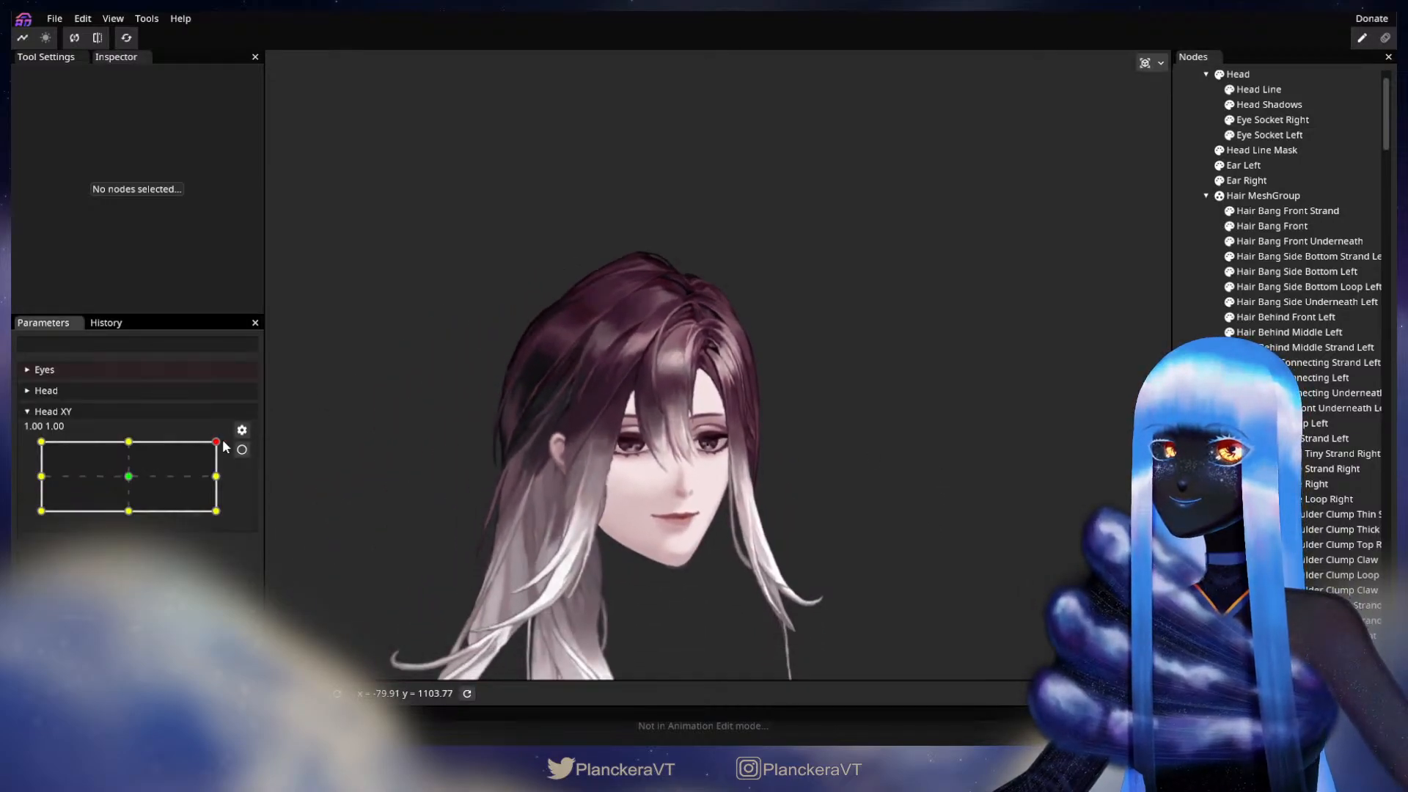
left_click_drag(225, 446, 283, 474)
Step: Arm Head XY at 1.00, -1.00, nudge the upper outer edge vertices of Hair Behind Middle Left into a smoother curve, and deselect it
left_click(242, 449)
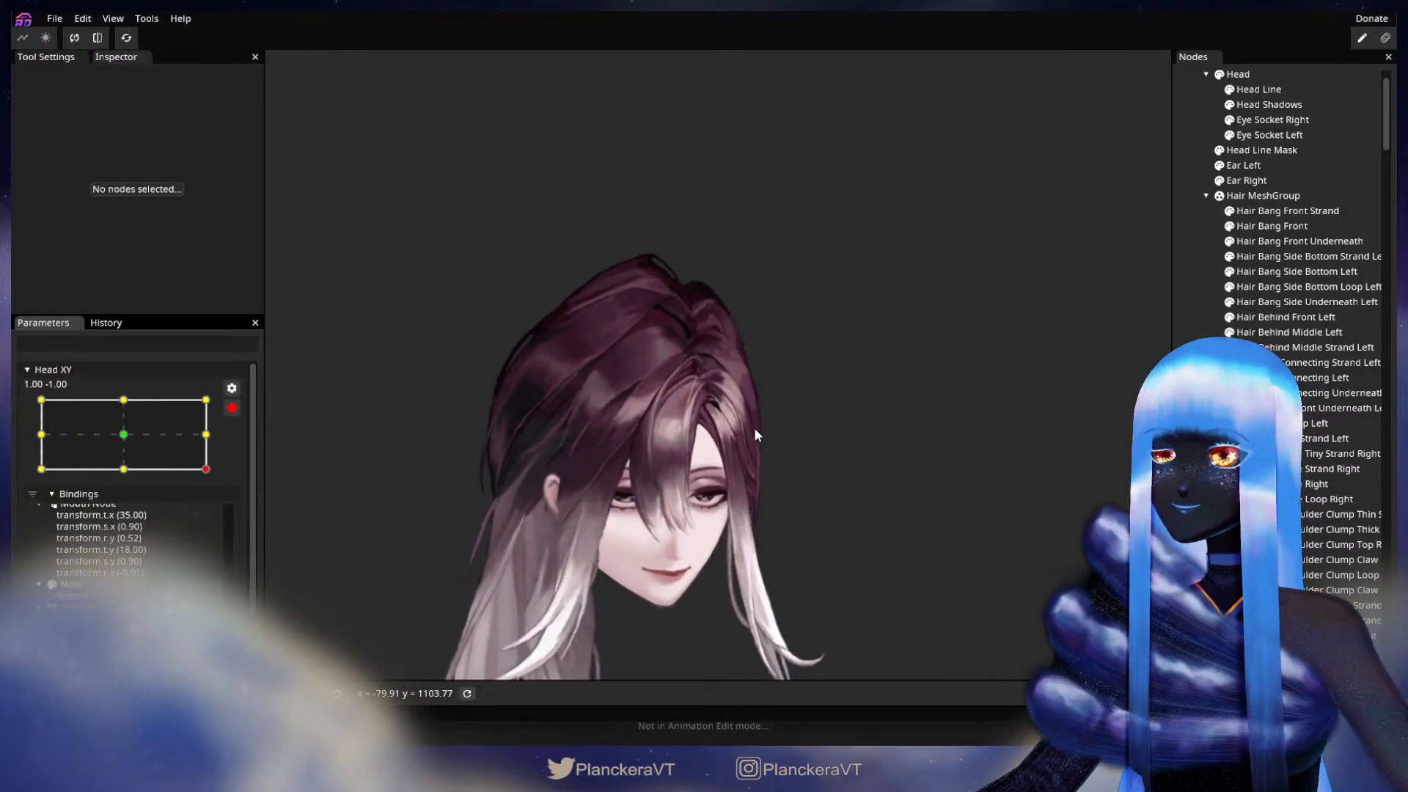
scroll(741, 412, "up", 4)
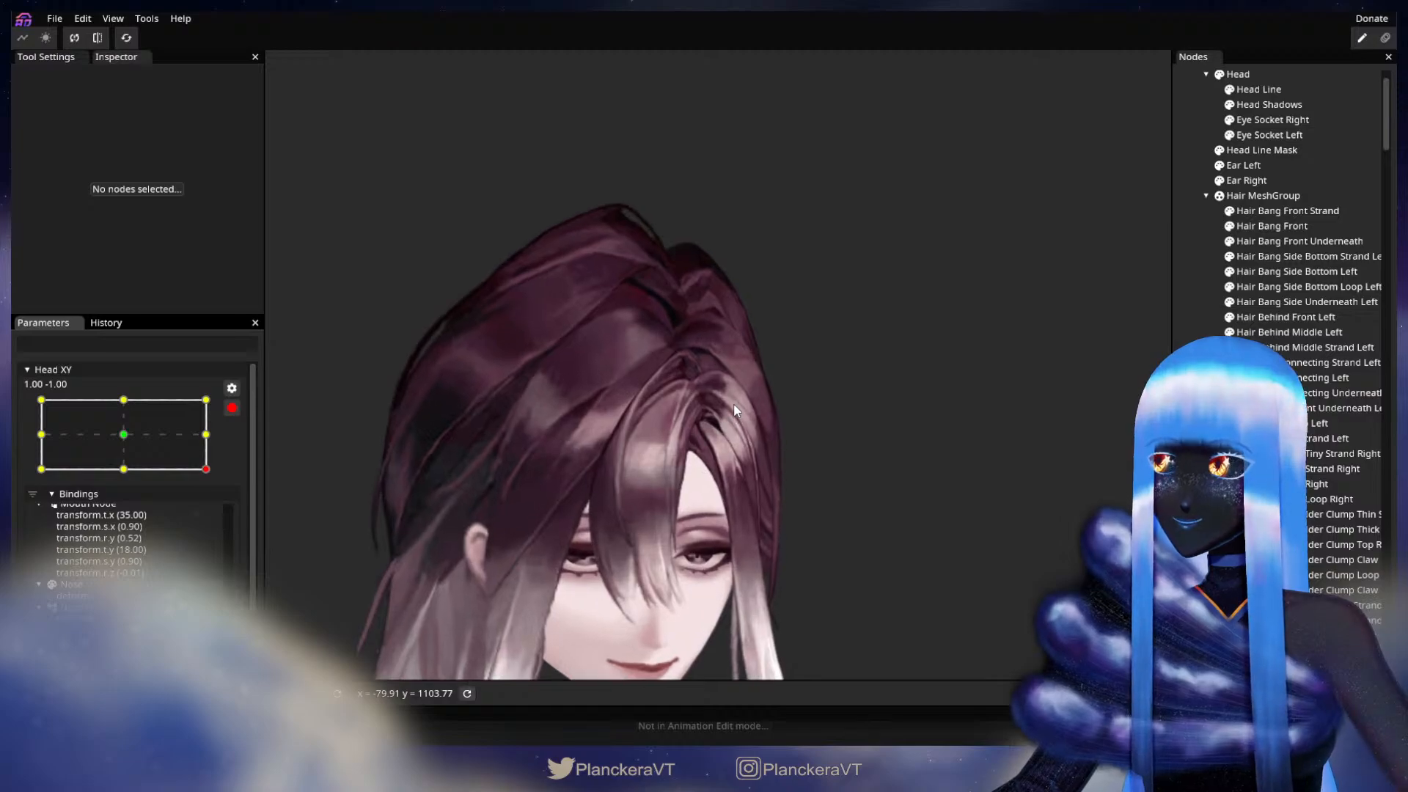
scroll(736, 410, "up", 5)
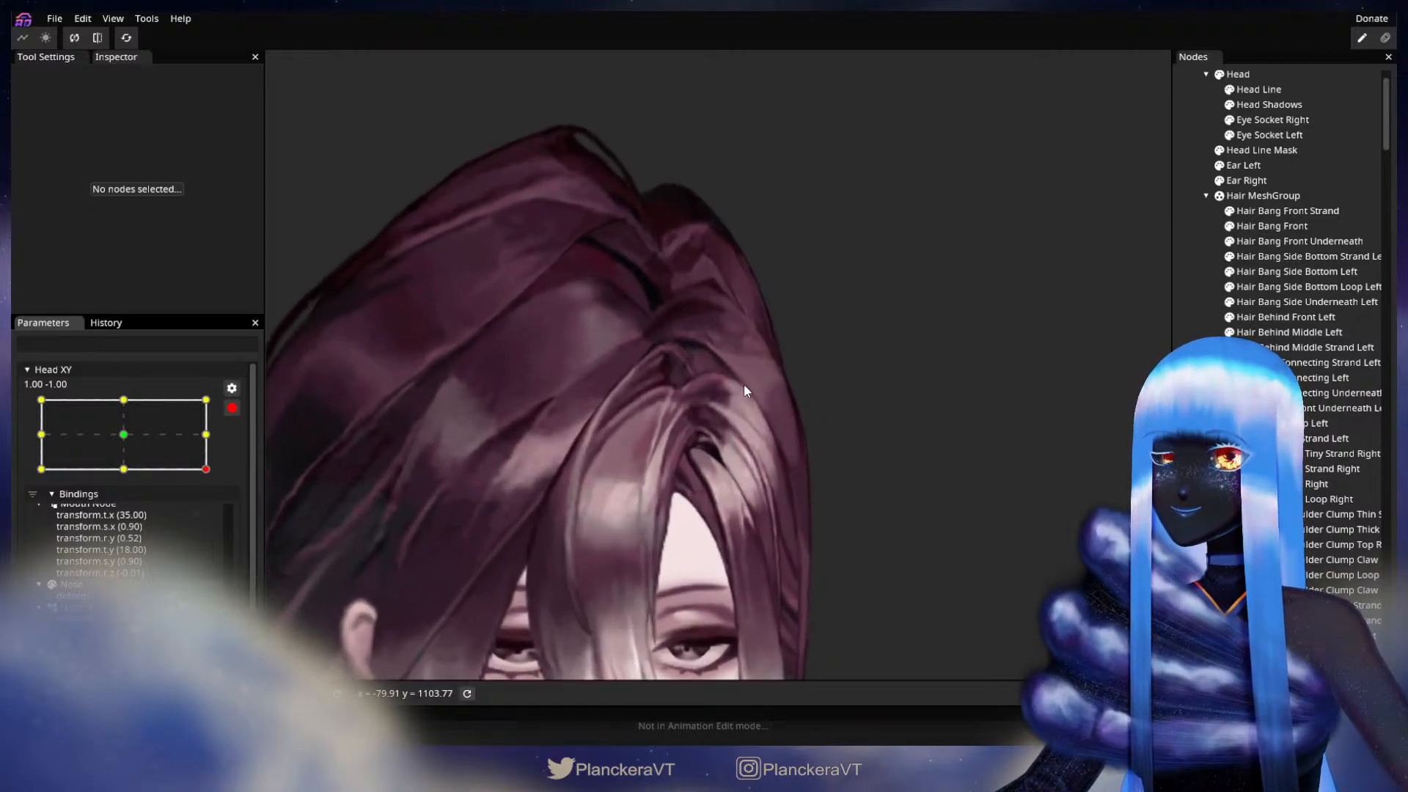
scroll(764, 381, "up", 5)
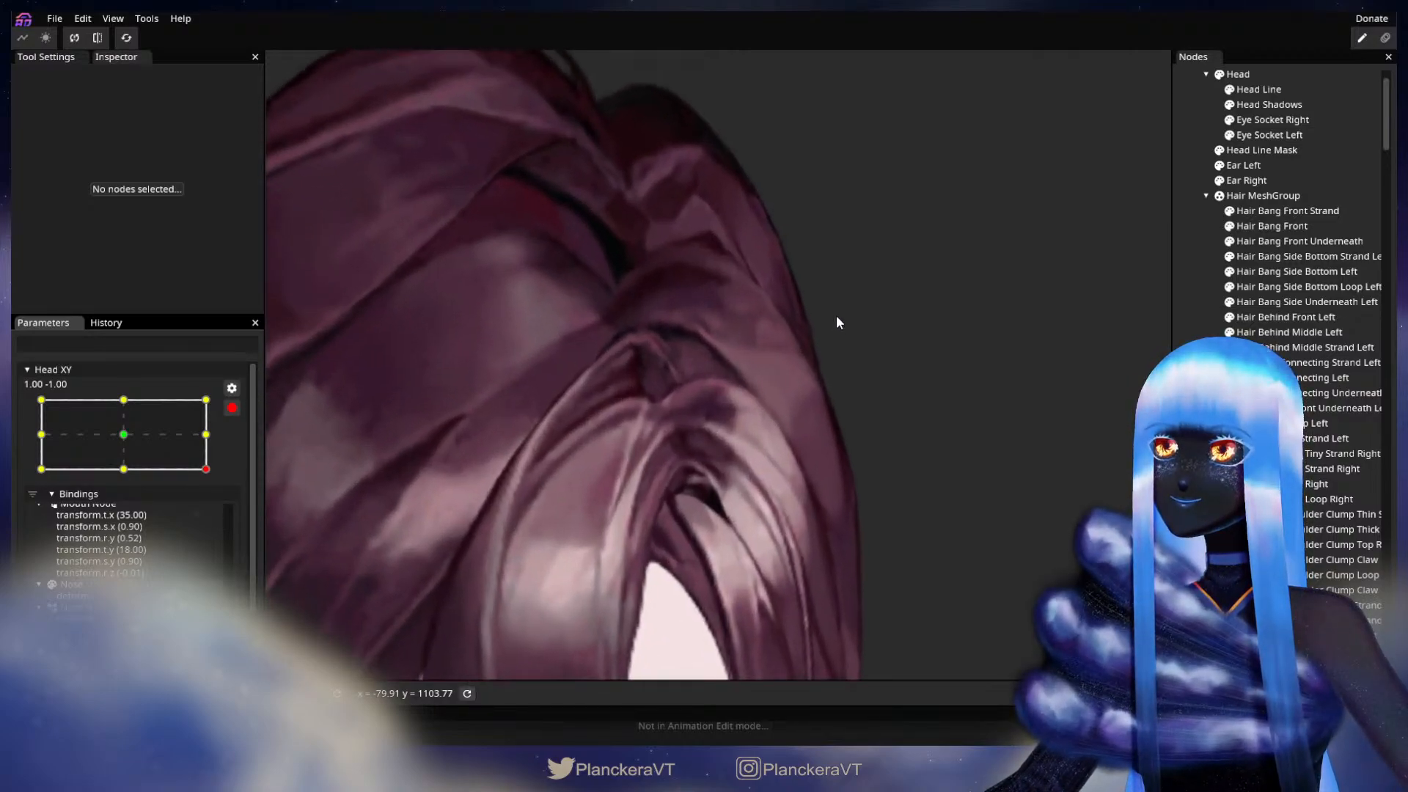
scroll(756, 458, "up", 2)
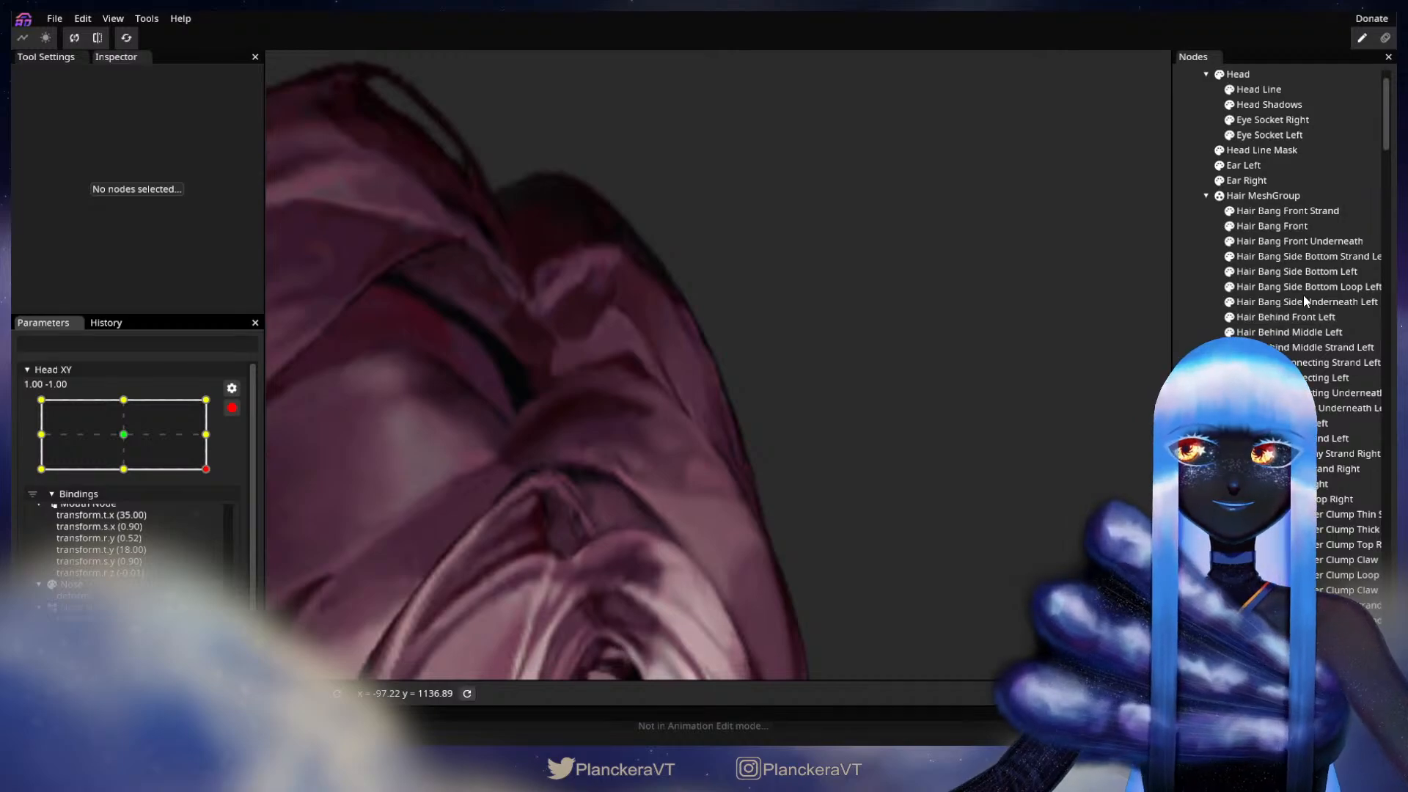
left_click(1289, 332)
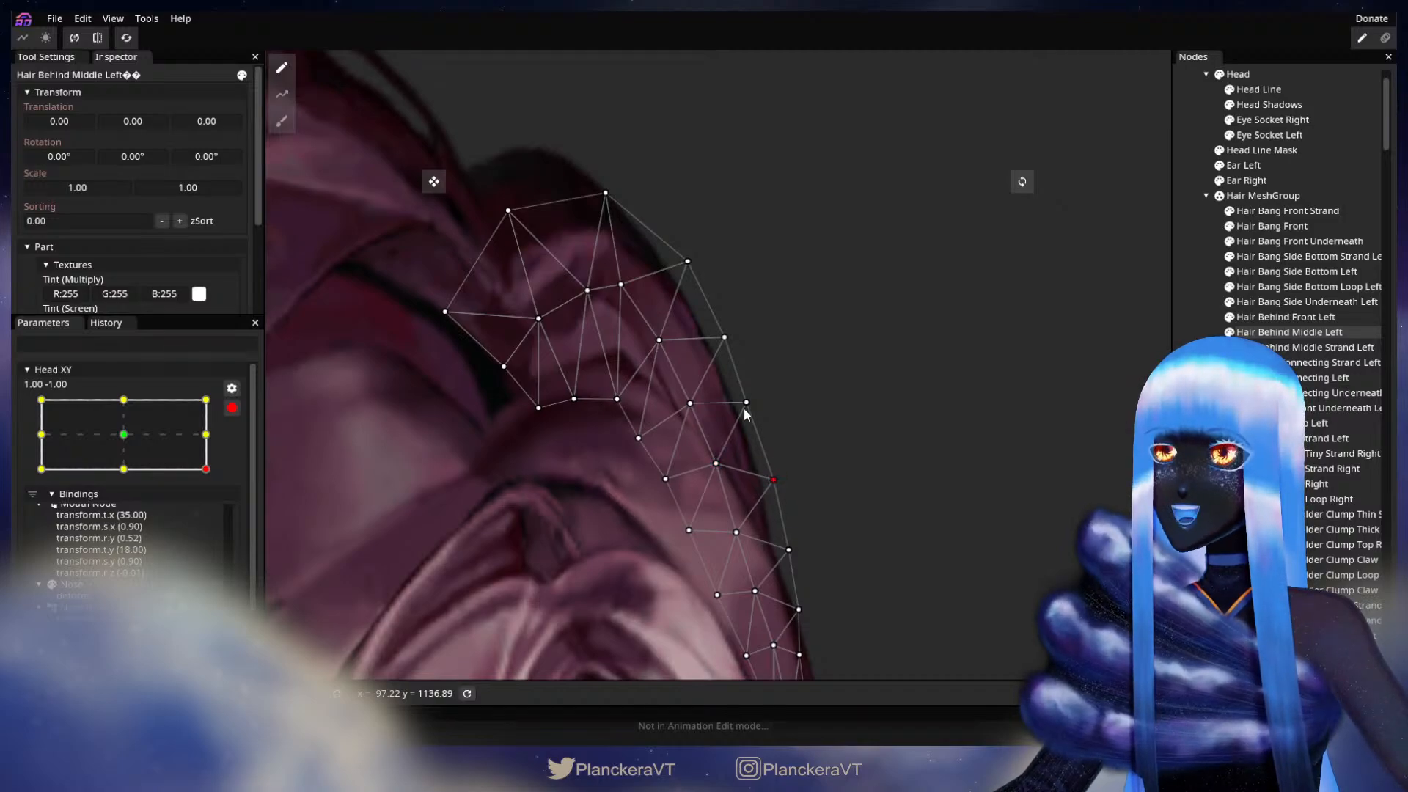
left_click(725, 338)
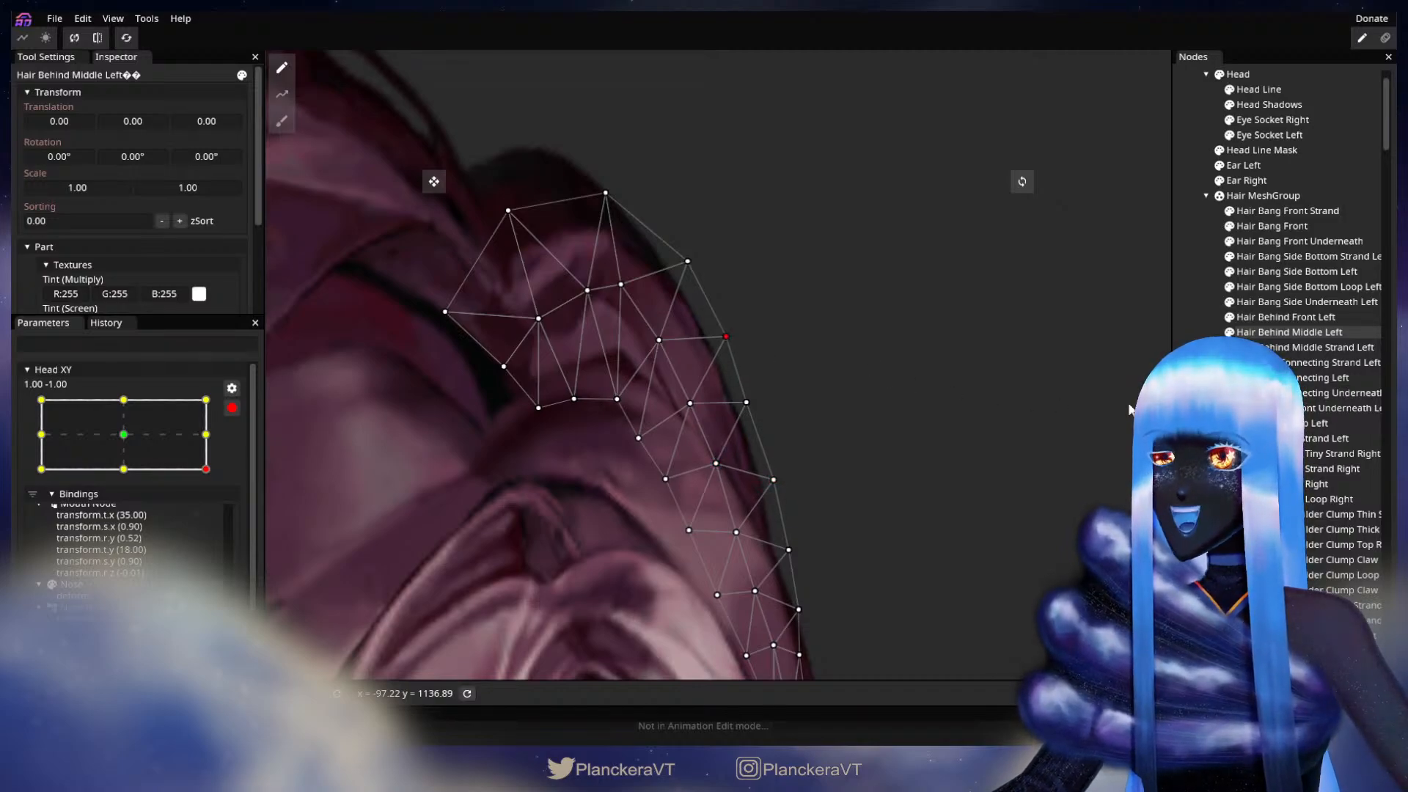
left_click(790, 437)
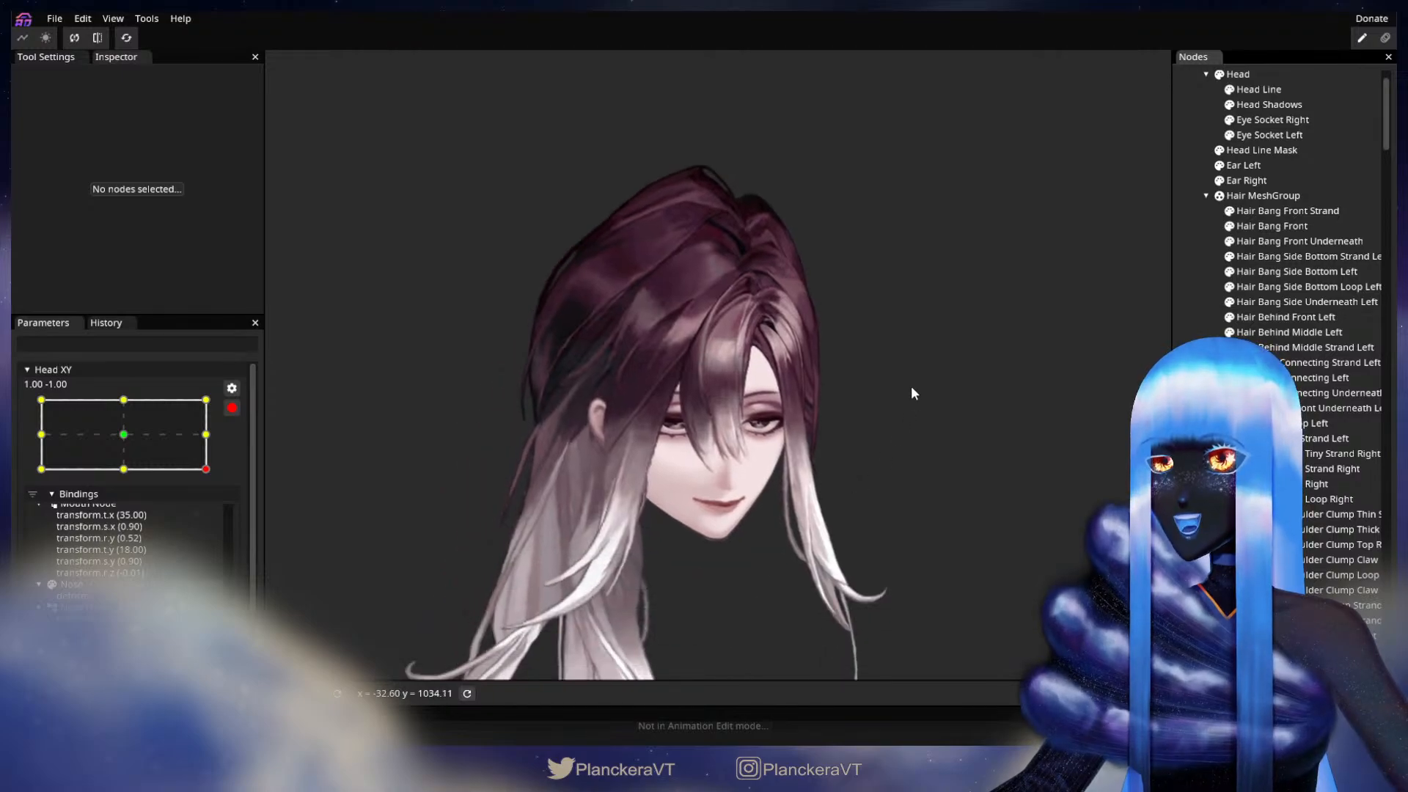
Step: Disarm Head XY and sweep the head from 1.00, -1.00 to -1.00, 1.00 to check the hair silhouette
left_click(233, 409)
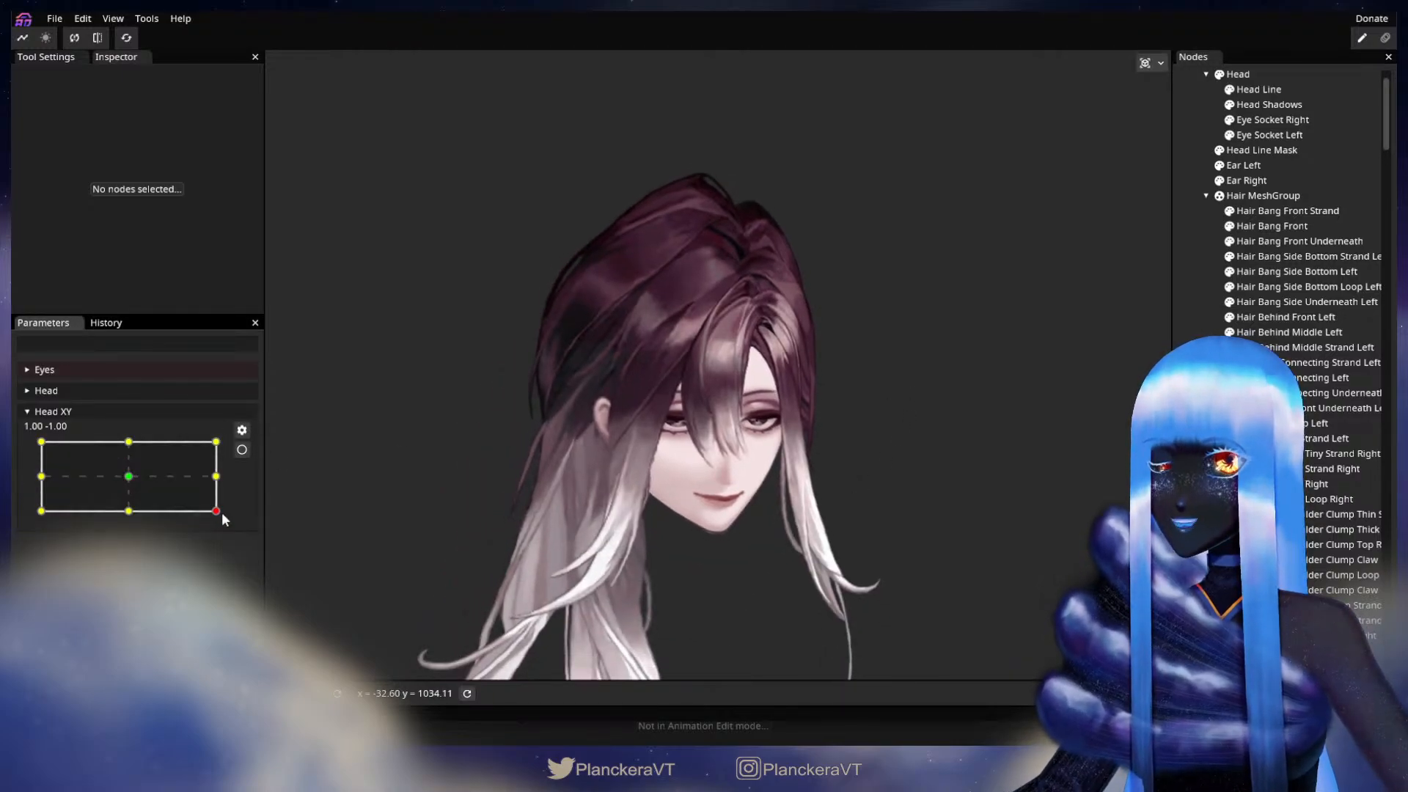
left_click_drag(222, 511, 228, 493)
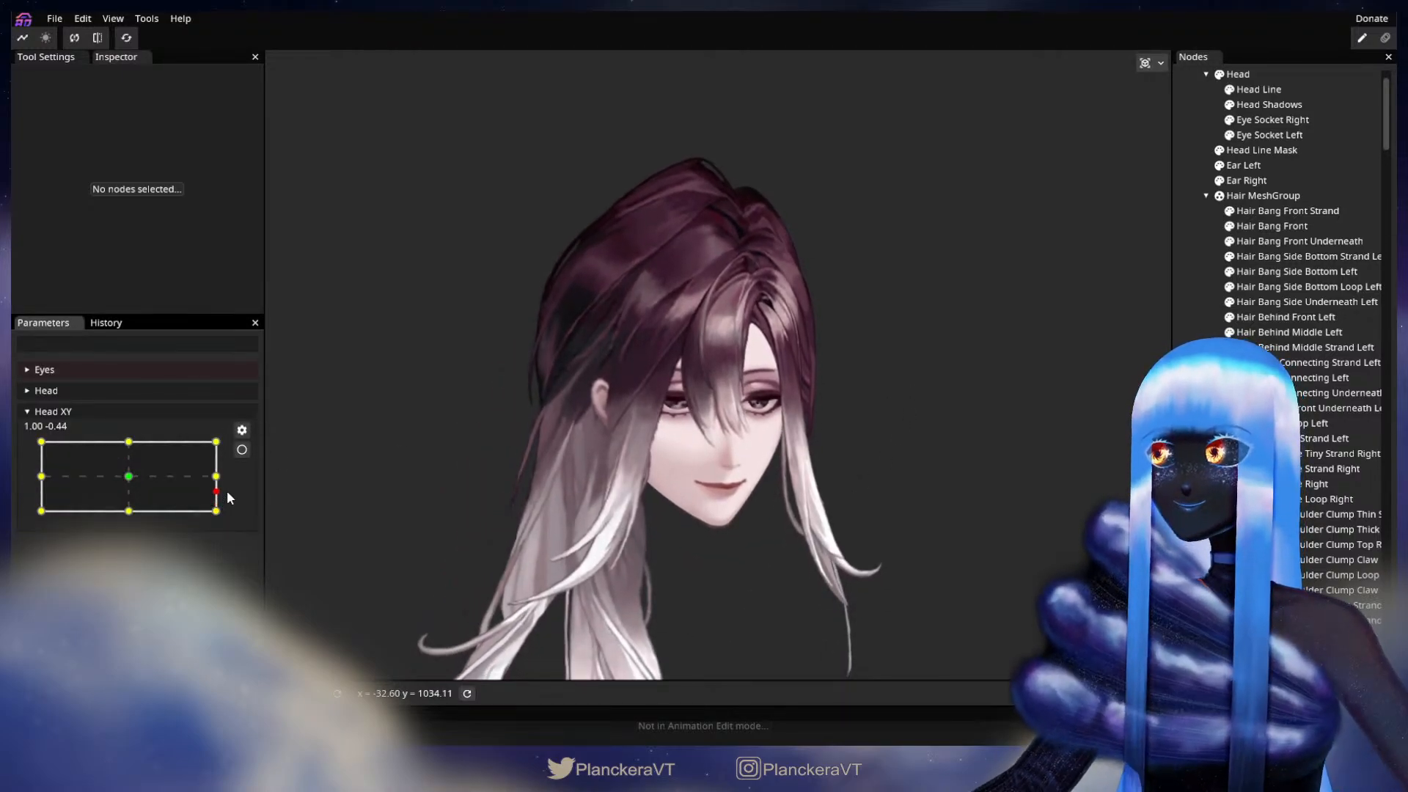
left_click_drag(231, 497, 14, 431)
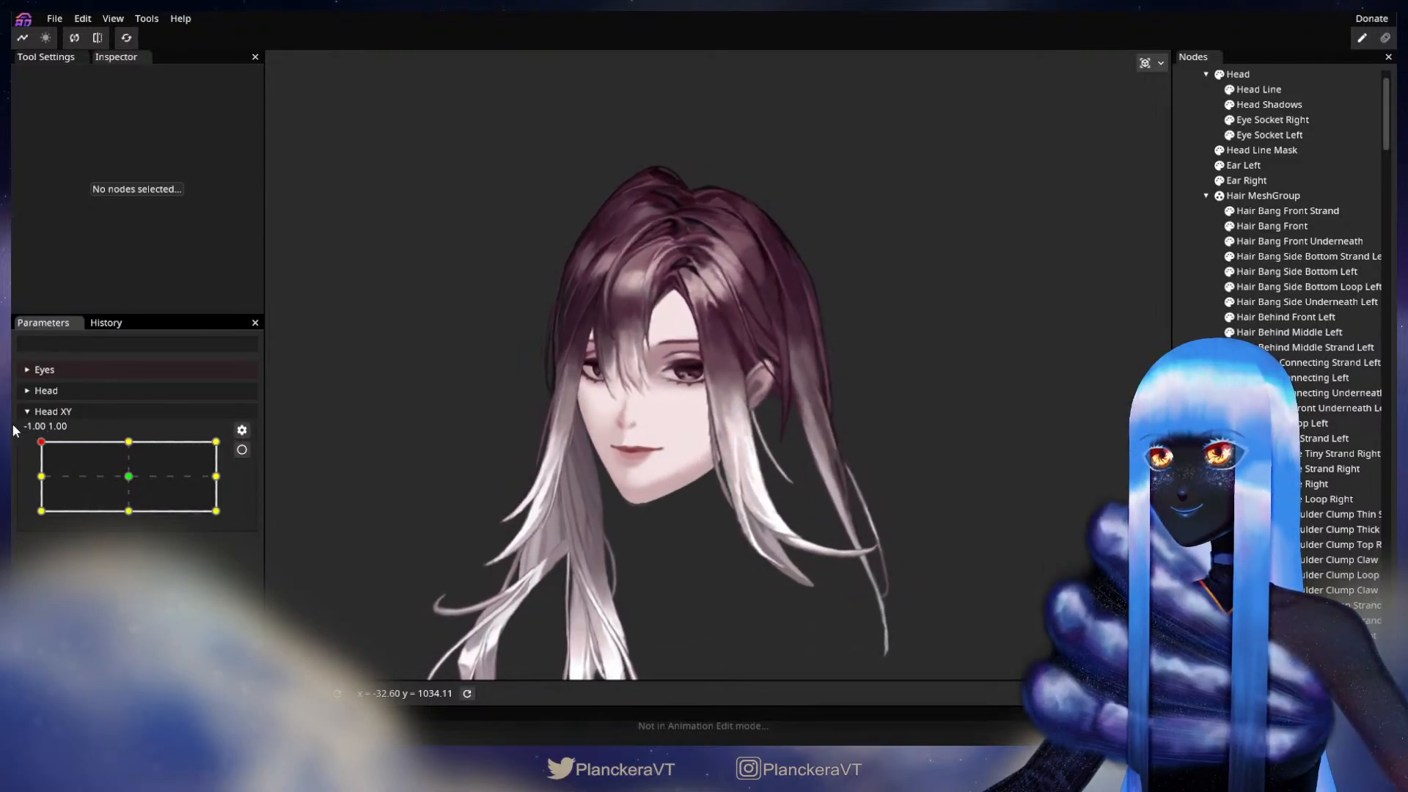
Step: Arm Head XY at -1.00, 1.00, shift the top edge vertices of Hair Behind Middle Left slightly outward near the crown, and deselect it
left_click(239, 449)
scroll(699, 351, "up", 5)
scroll(694, 438, "up", 4)
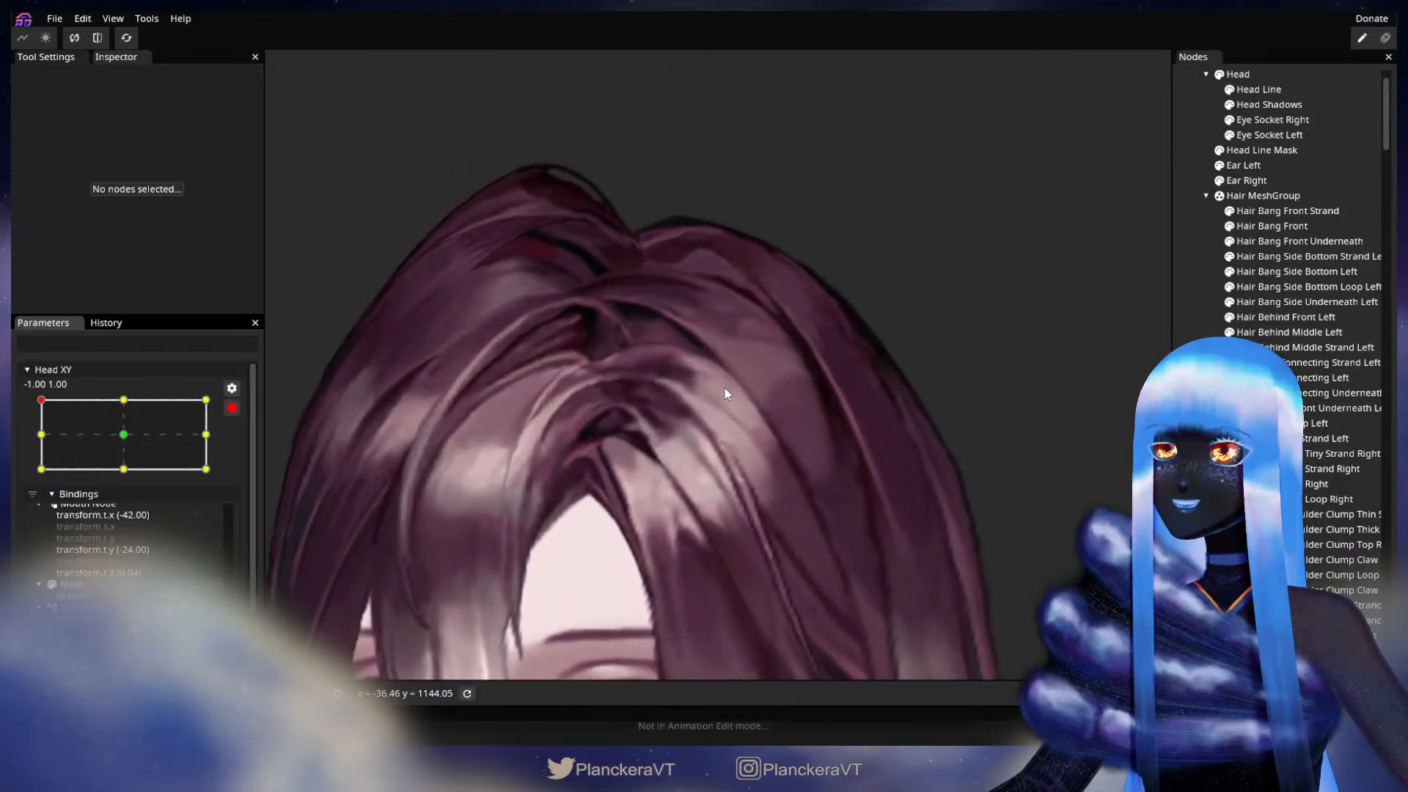
scroll(724, 394, "up", 5)
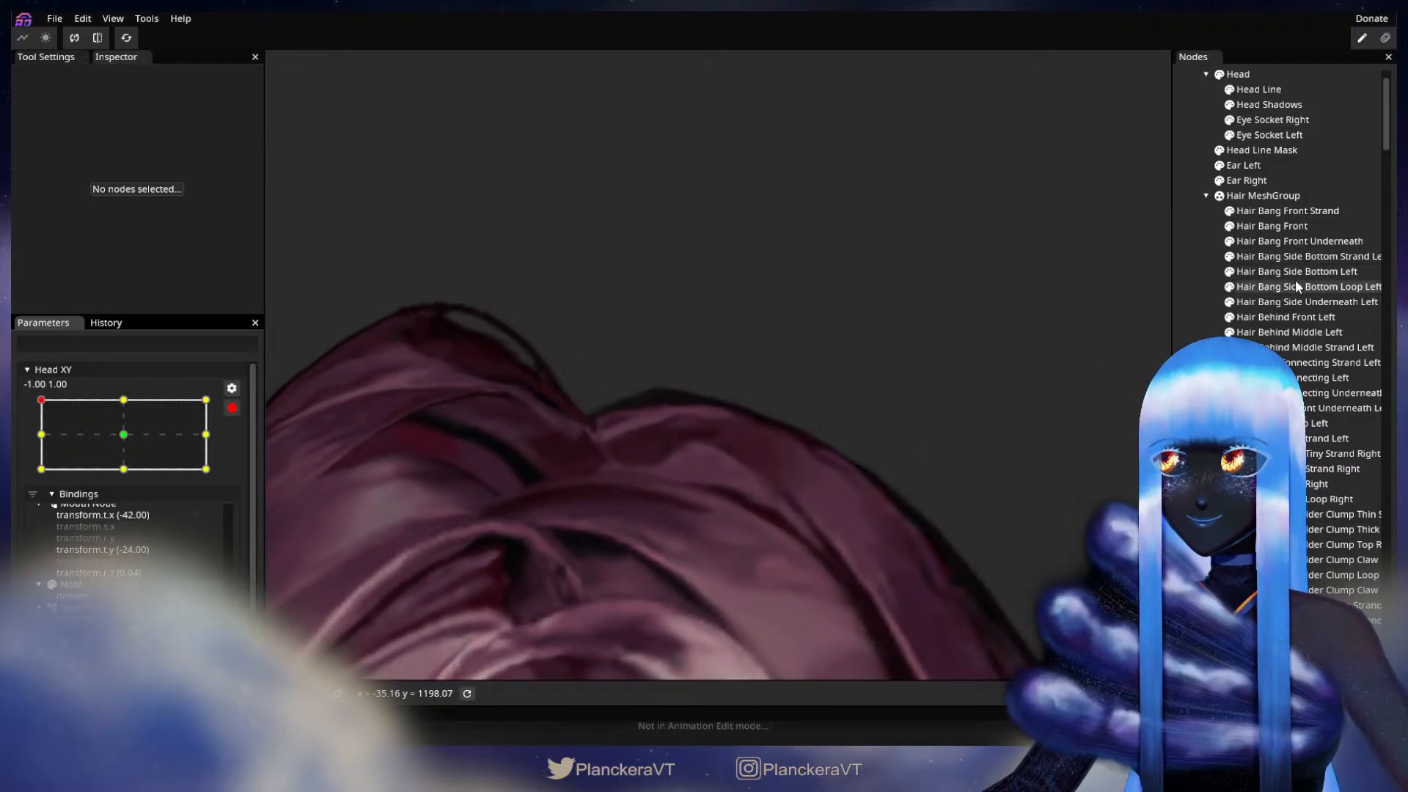
left_click(1313, 334)
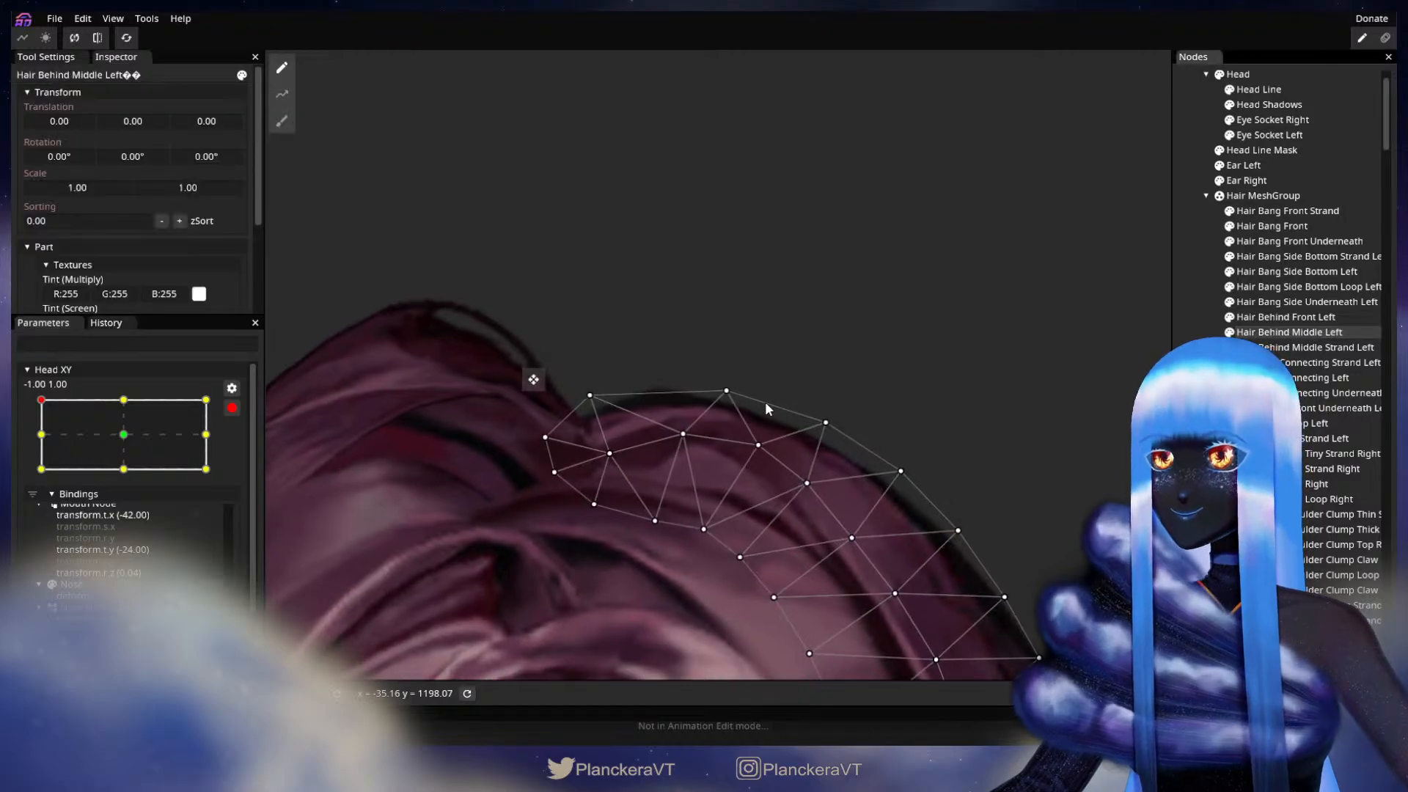
left_click_drag(748, 392, 757, 393)
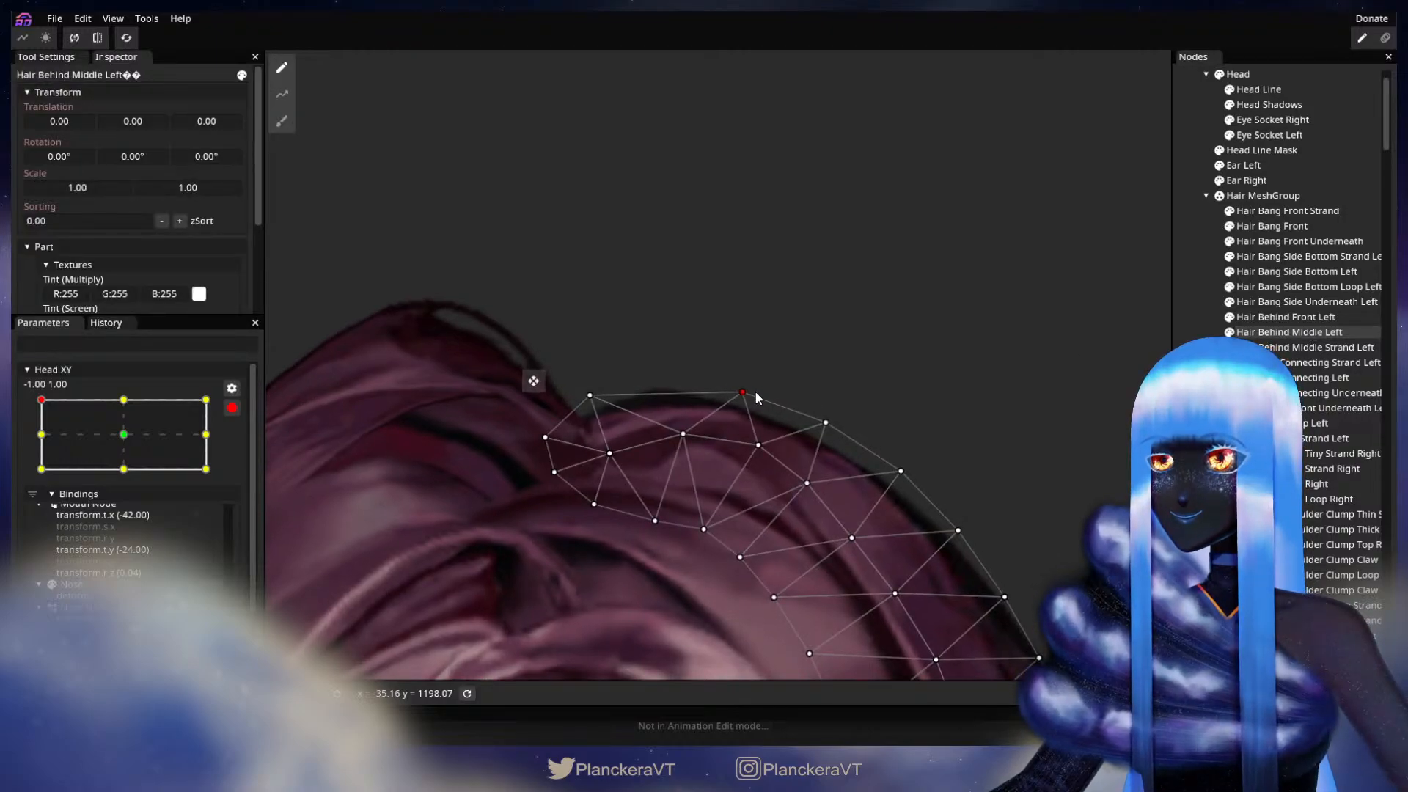
left_click(586, 393)
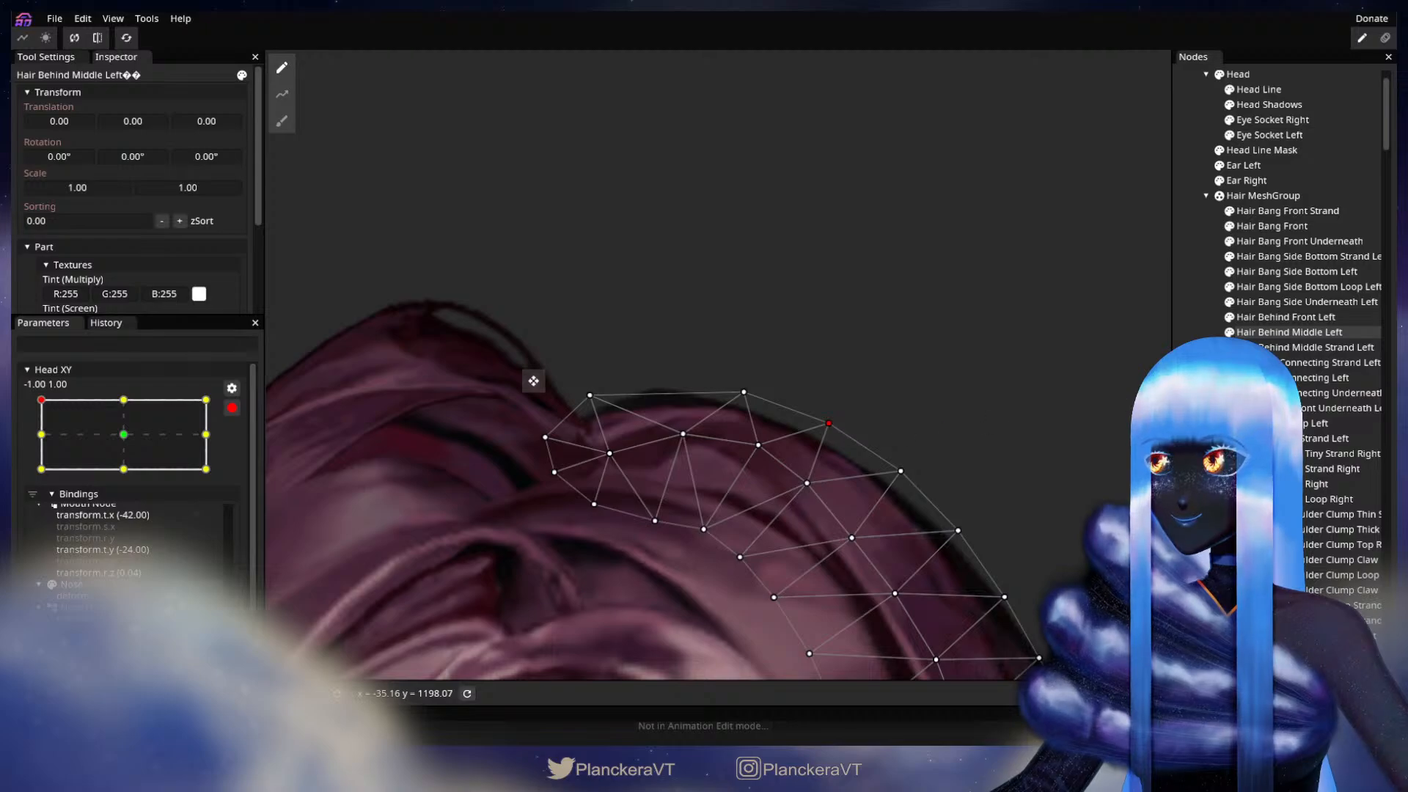
left_click(1200, 441)
Step: Disarm Head XY and preview the head turn around -1.00, 1.00 to check the reshaped crown hair
scroll(983, 437, "down", 4)
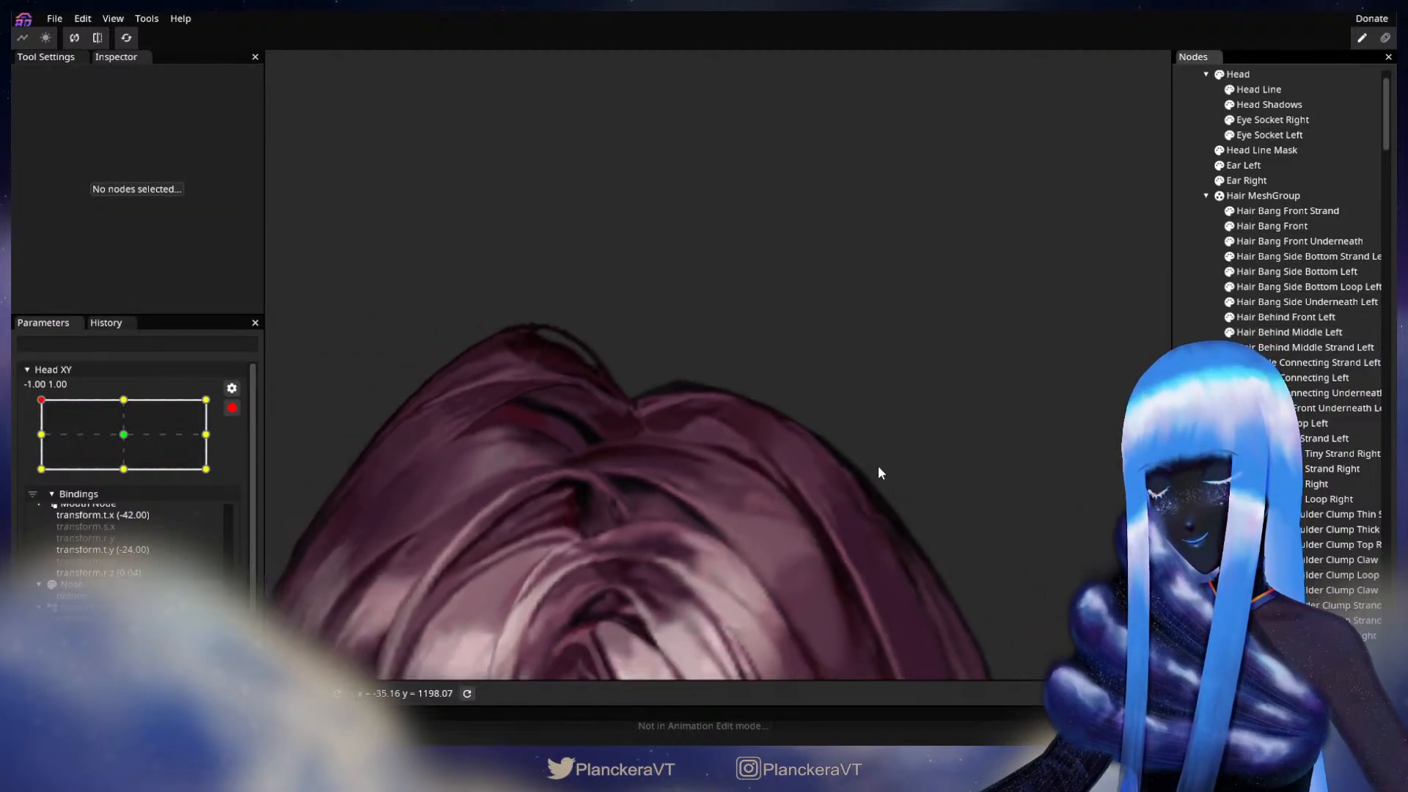
scroll(878, 468, "down", 5)
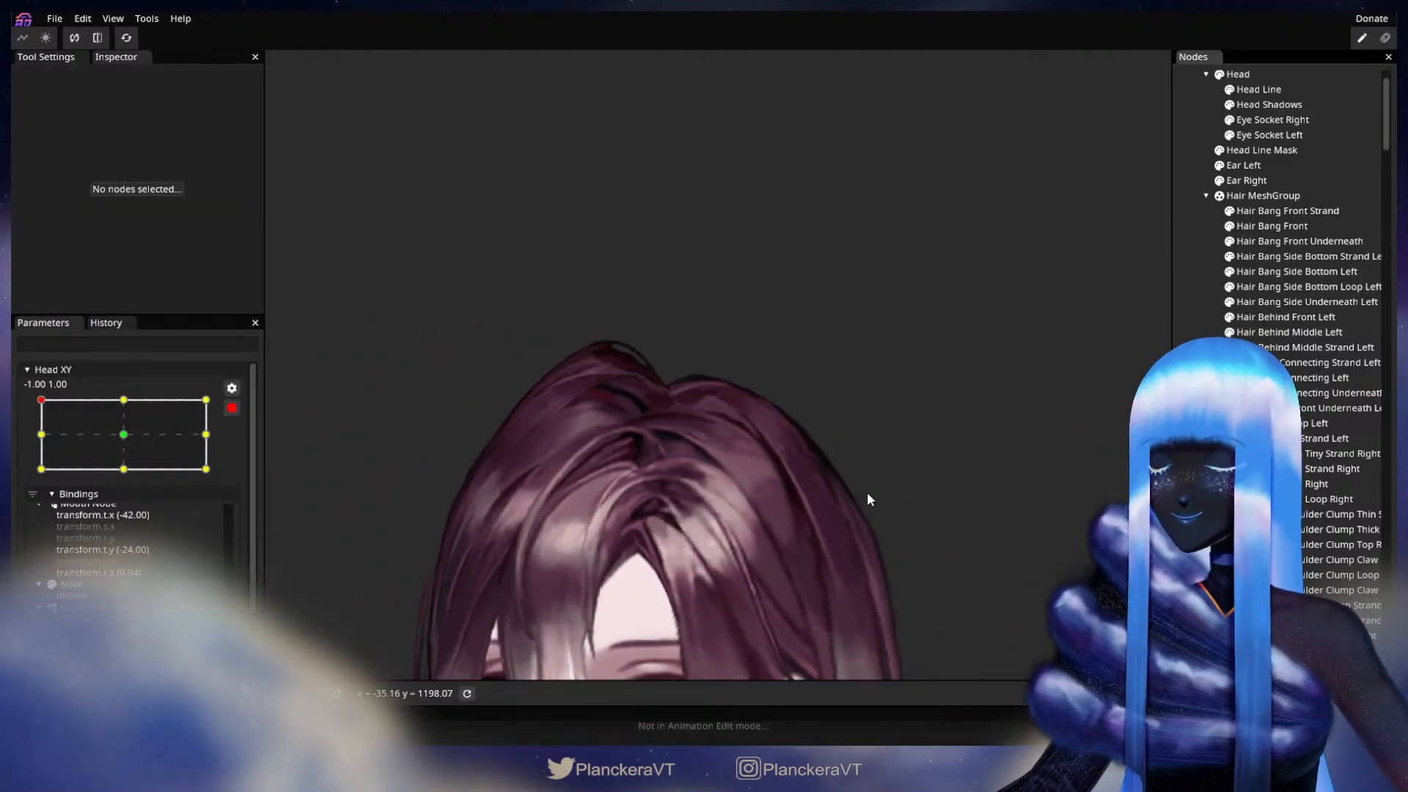
scroll(868, 488, "down", 6)
left_click_drag(909, 355, 868, 375)
left_click(231, 408)
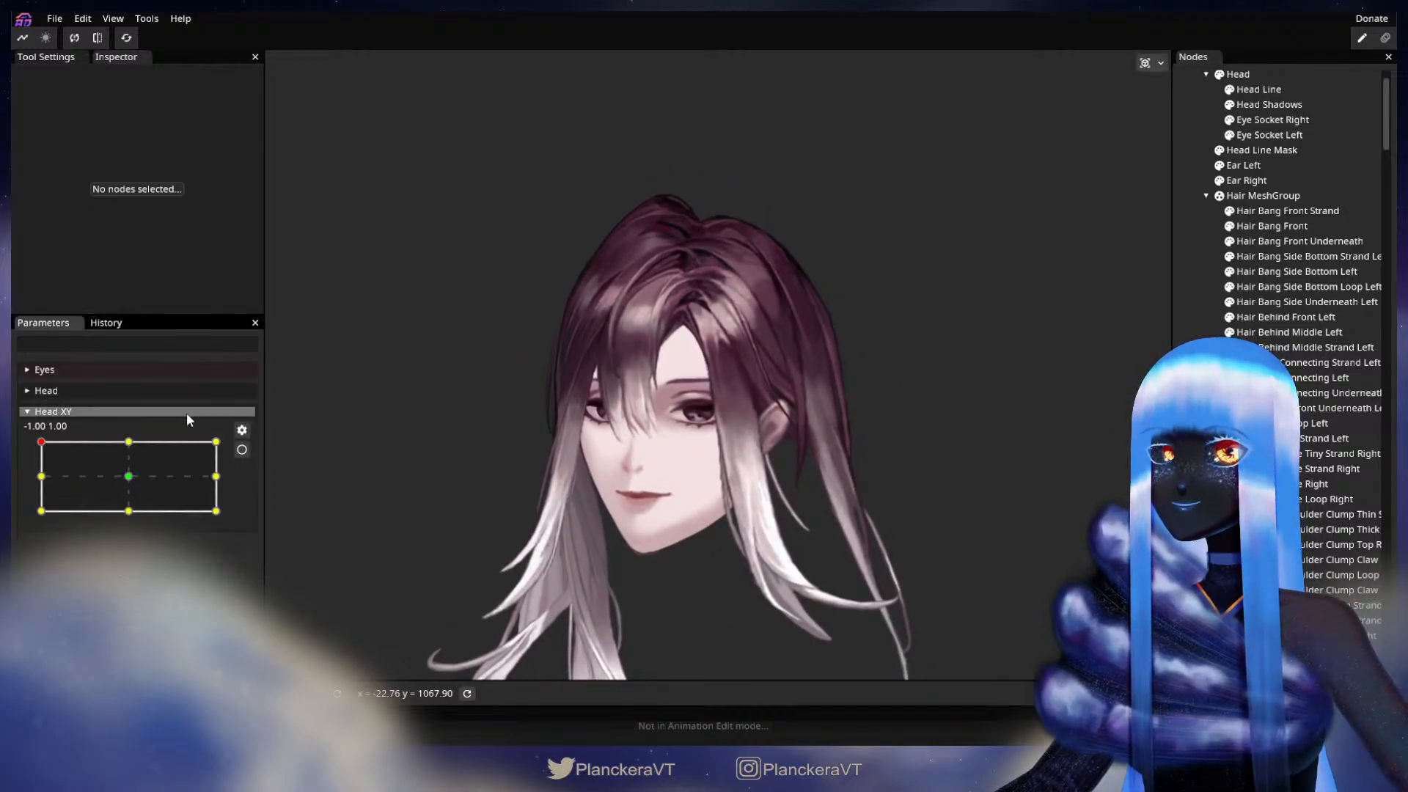
left_click_drag(42, 444, 24, 422)
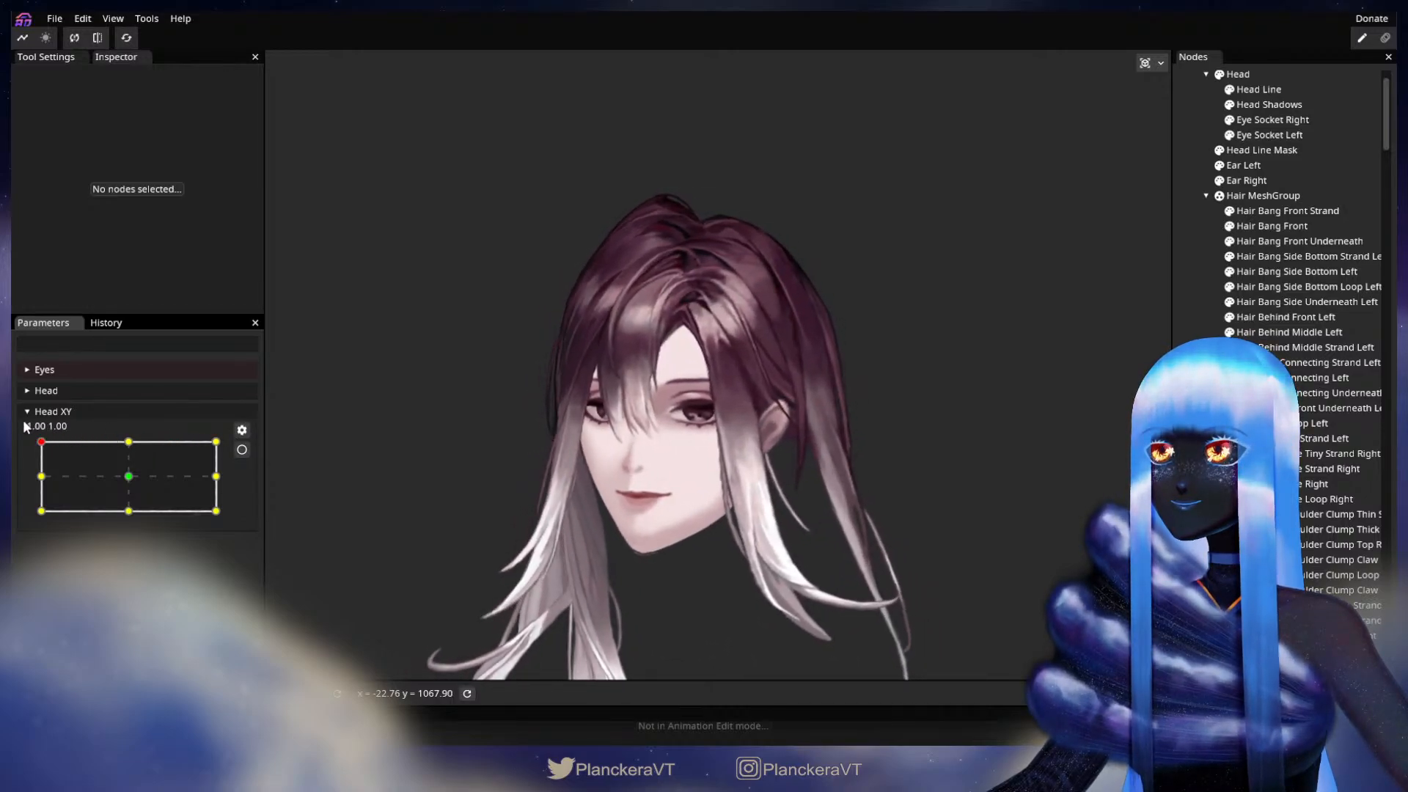
Step: Rearm Head XY at -1.00, 1.00, fine-tune the top edge vertex of Hair Behind Middle Left beside the parting, and deselect the part
left_click(241, 449)
scroll(707, 214, "up", 5)
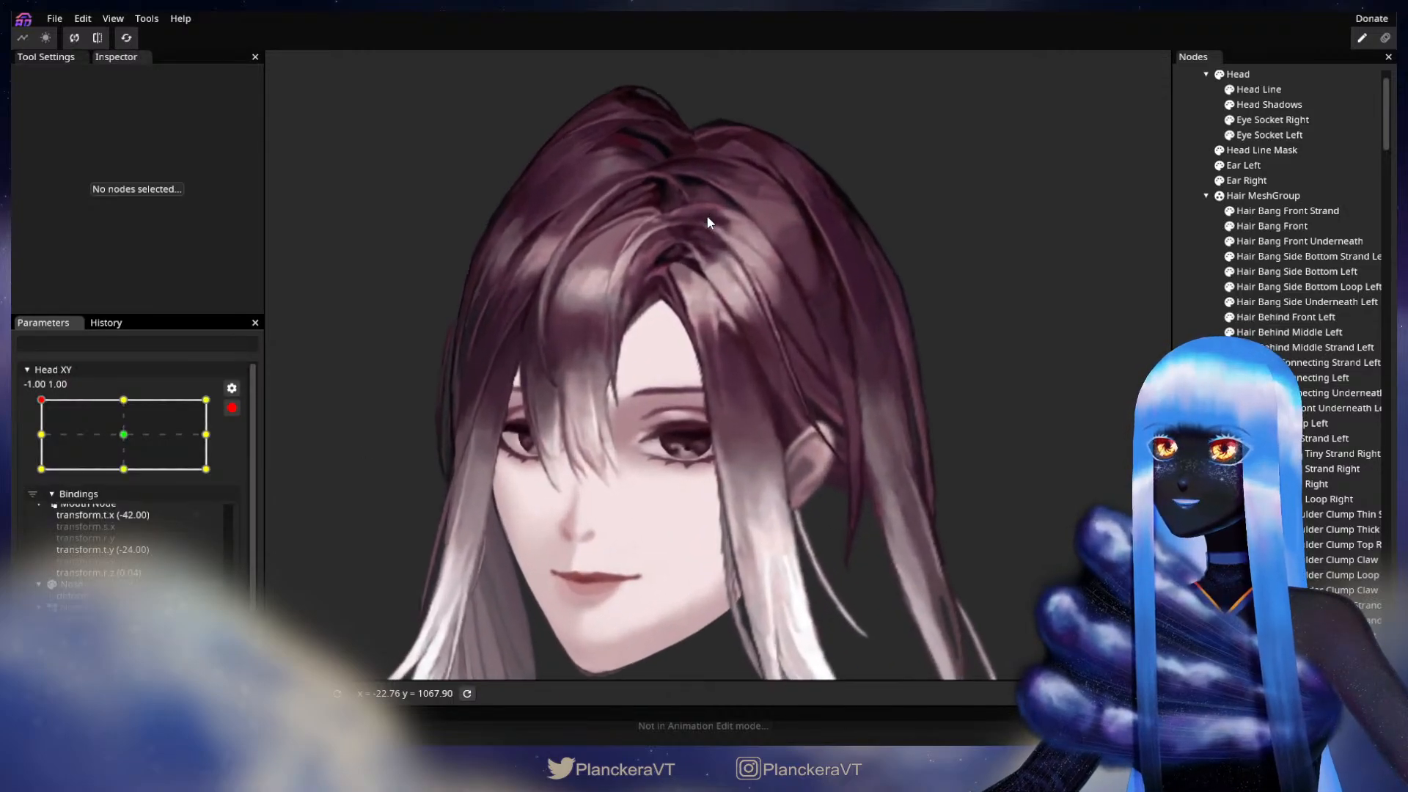
scroll(706, 214, "up", 4)
left_click_drag(707, 217, 770, 473)
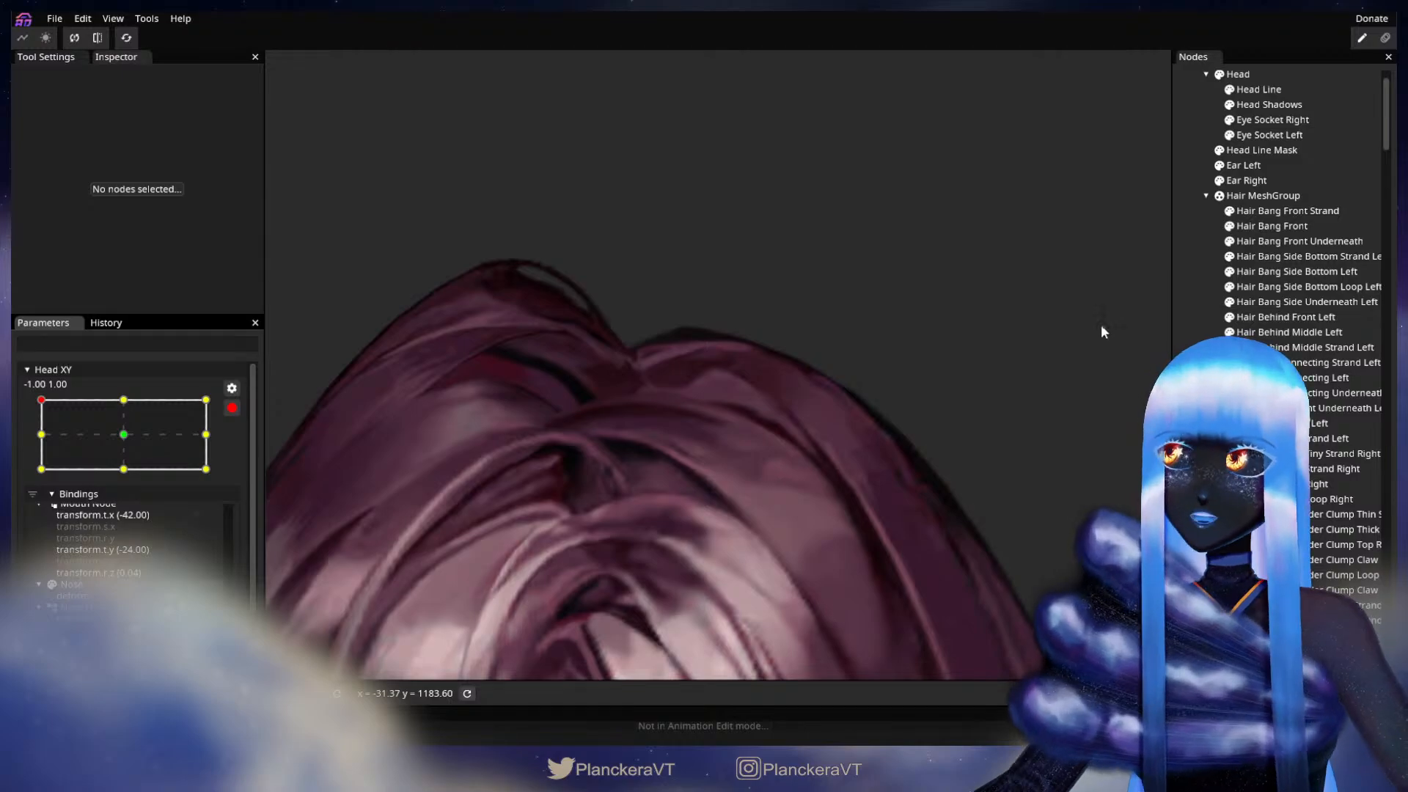
left_click(1316, 334)
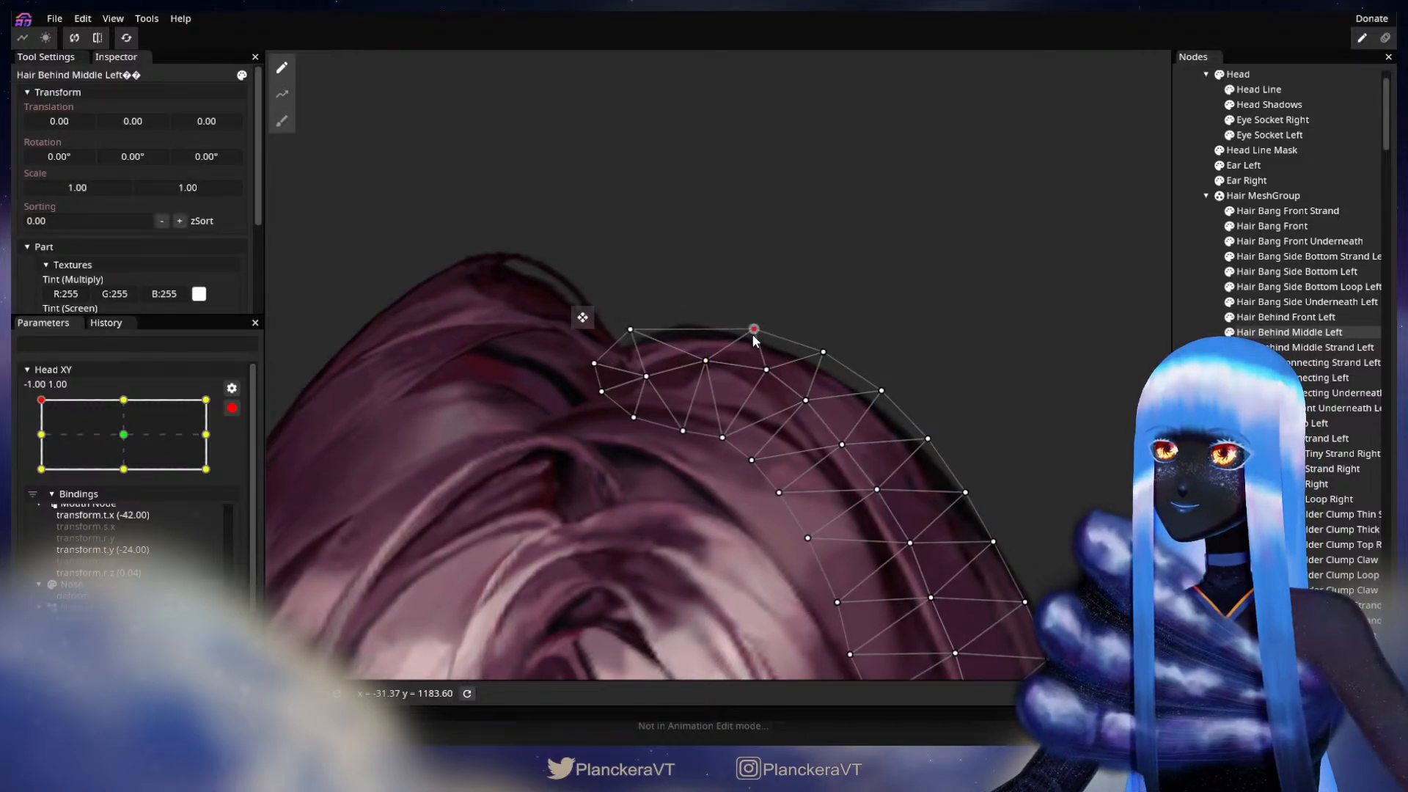
left_click(1305, 333)
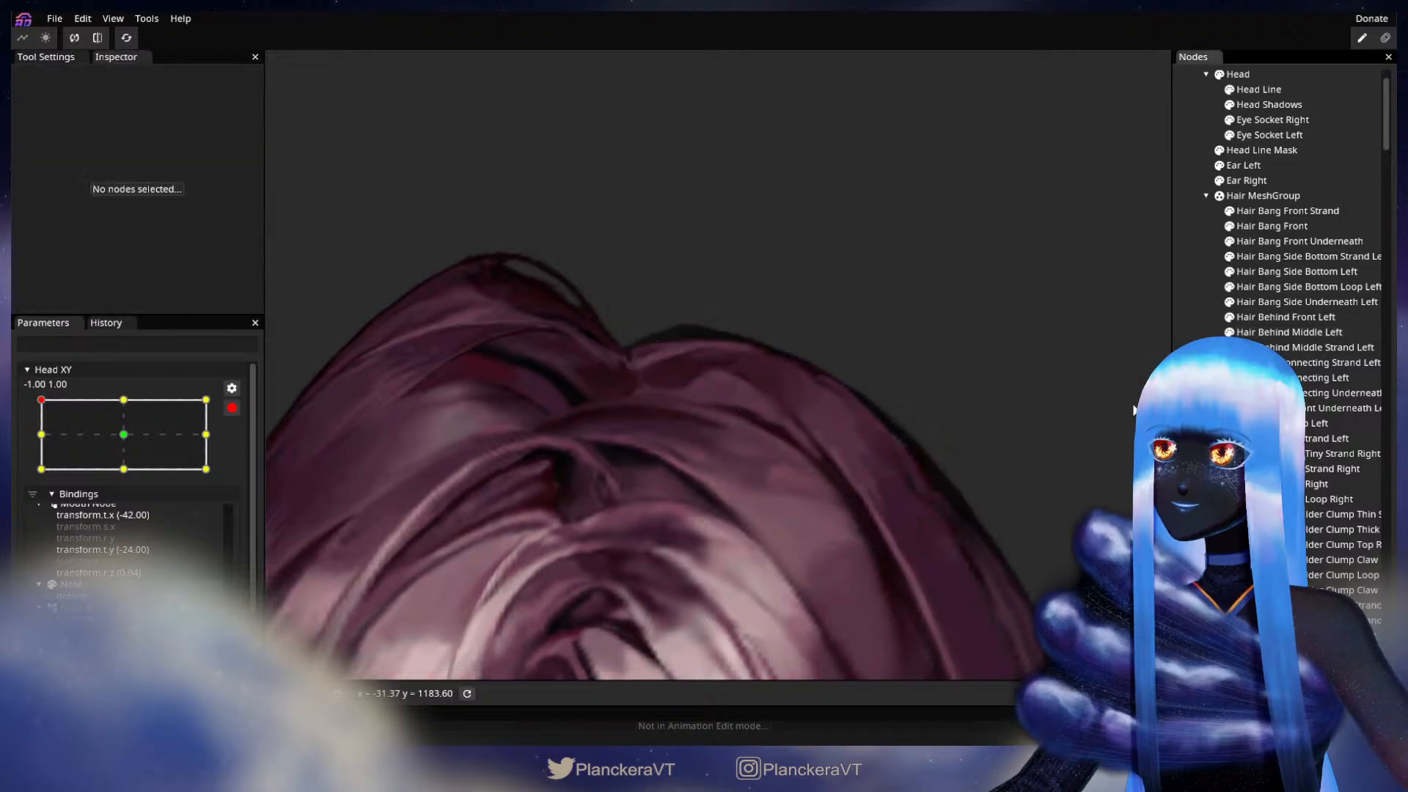
Step: Disarm Head XY and sweep the head from -1.00, 1.00 back to near the centre to check the whole hair
scroll(898, 409, "down", 1)
scroll(900, 409, "down", 2)
scroll(883, 522, "down", 3)
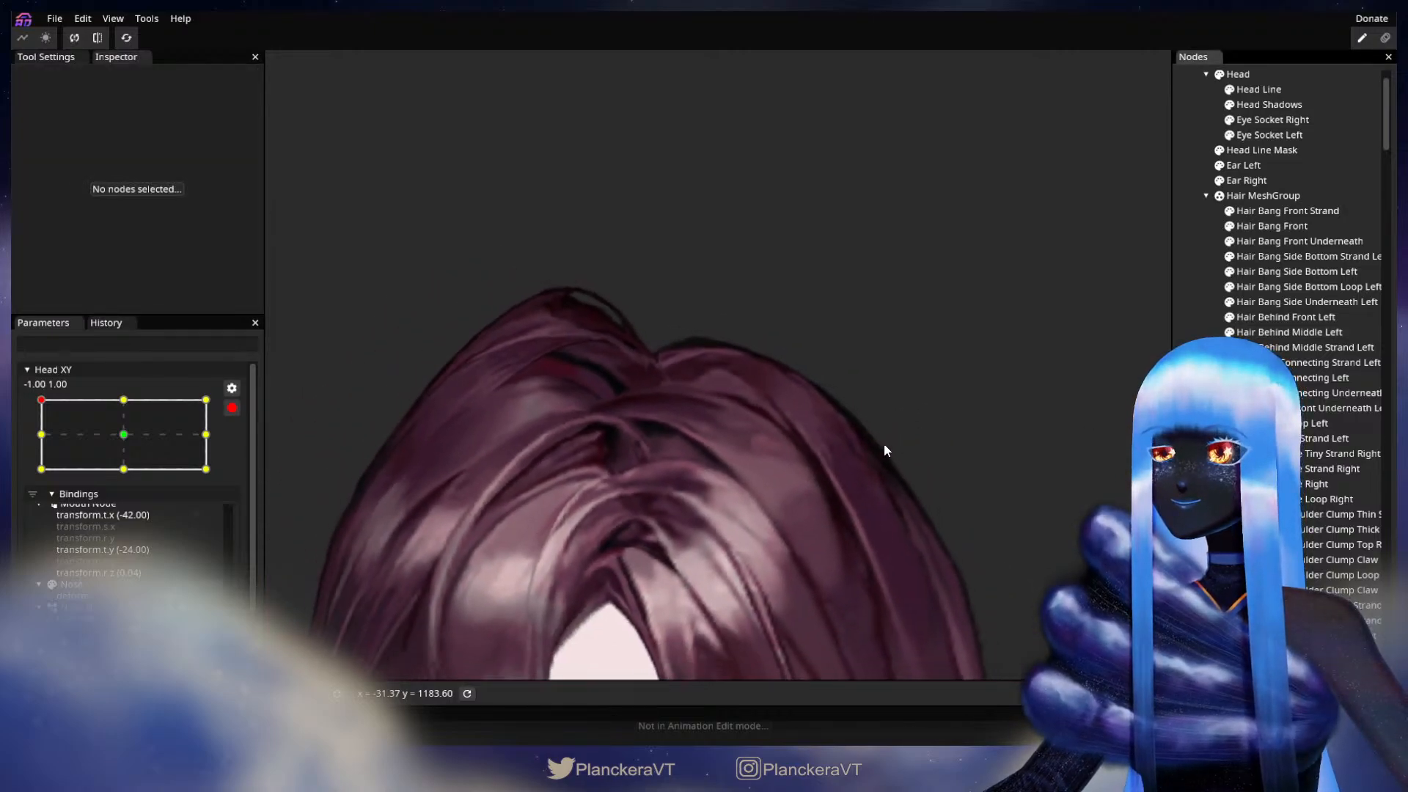
scroll(837, 476, "down", 4)
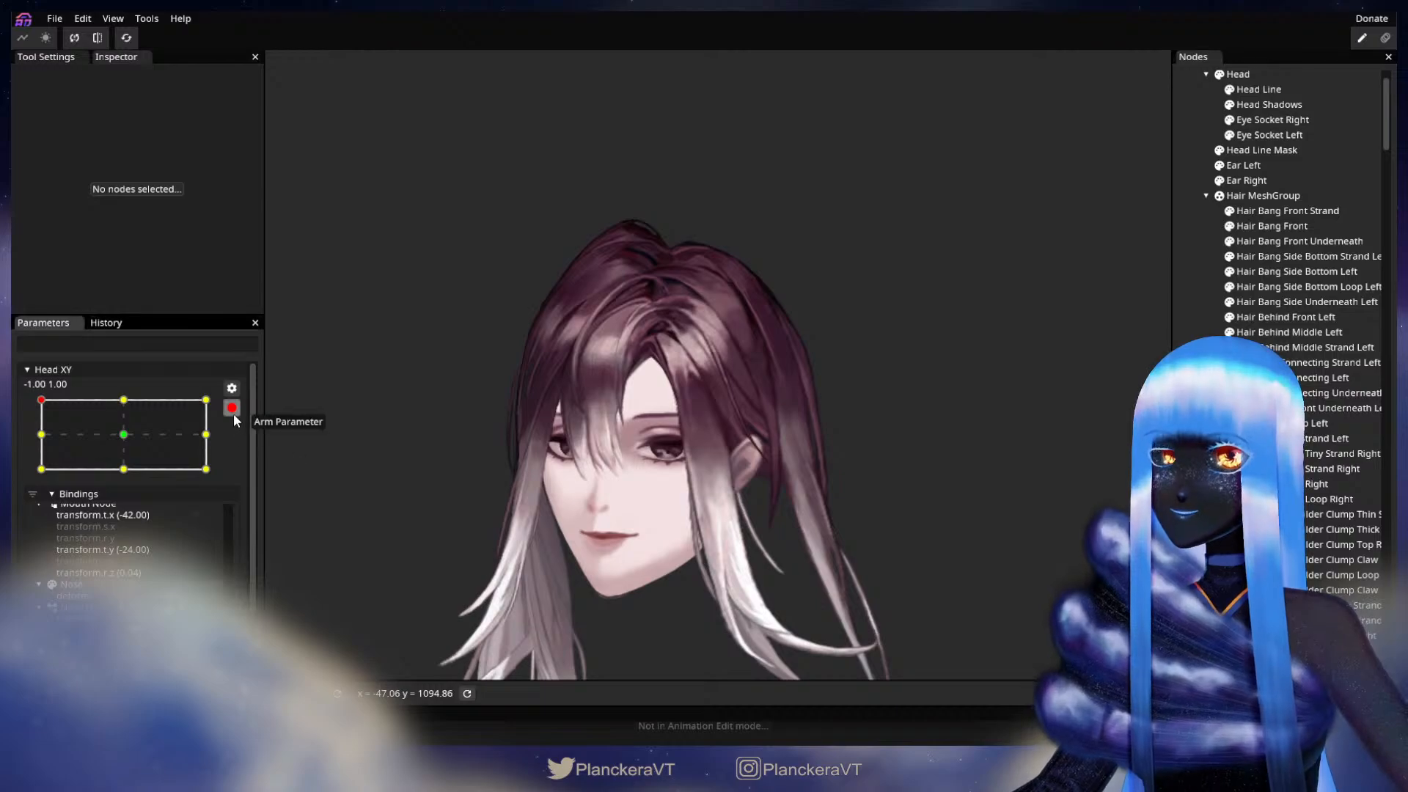
left_click(232, 412)
left_click_drag(42, 442, 126, 478)
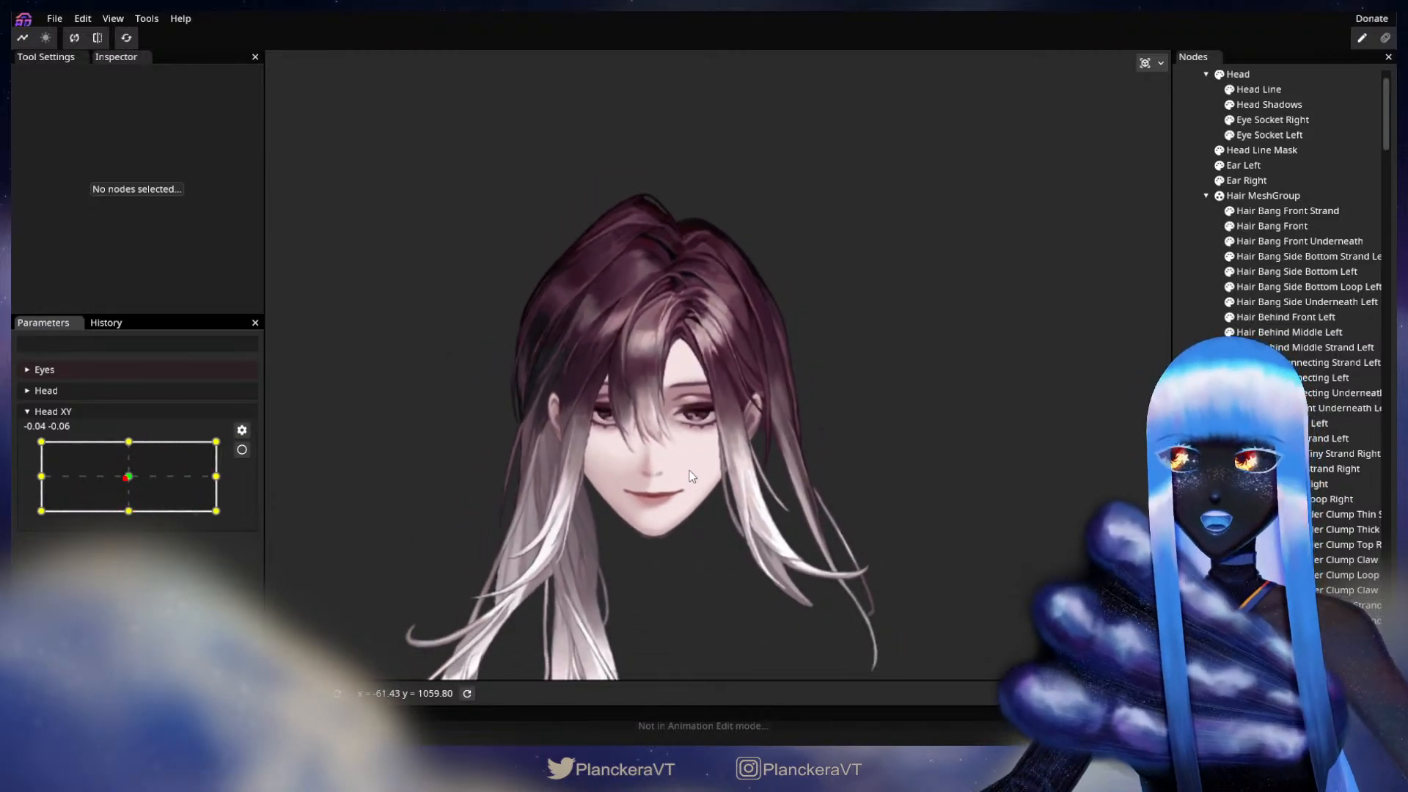
Step: Save the project
left_click(53, 20)
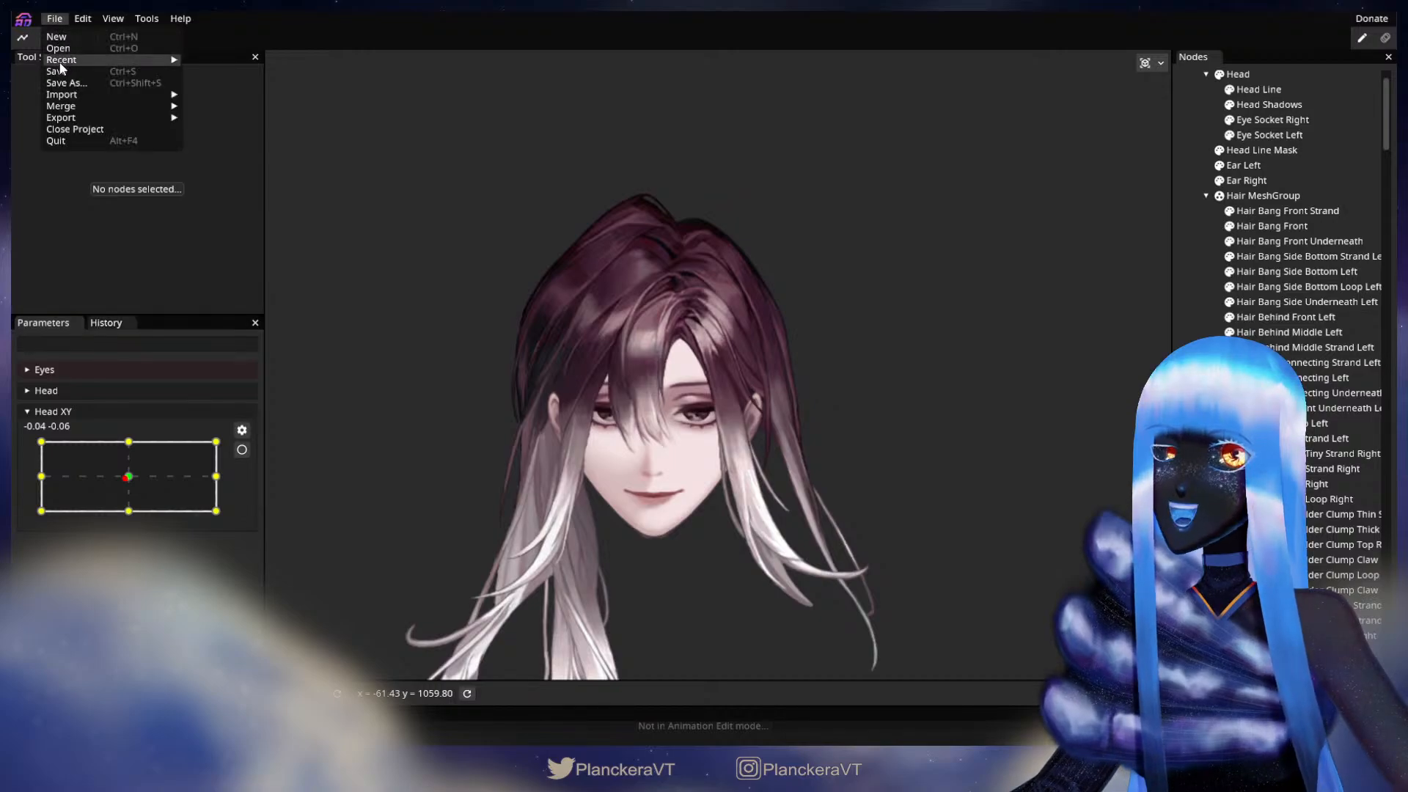